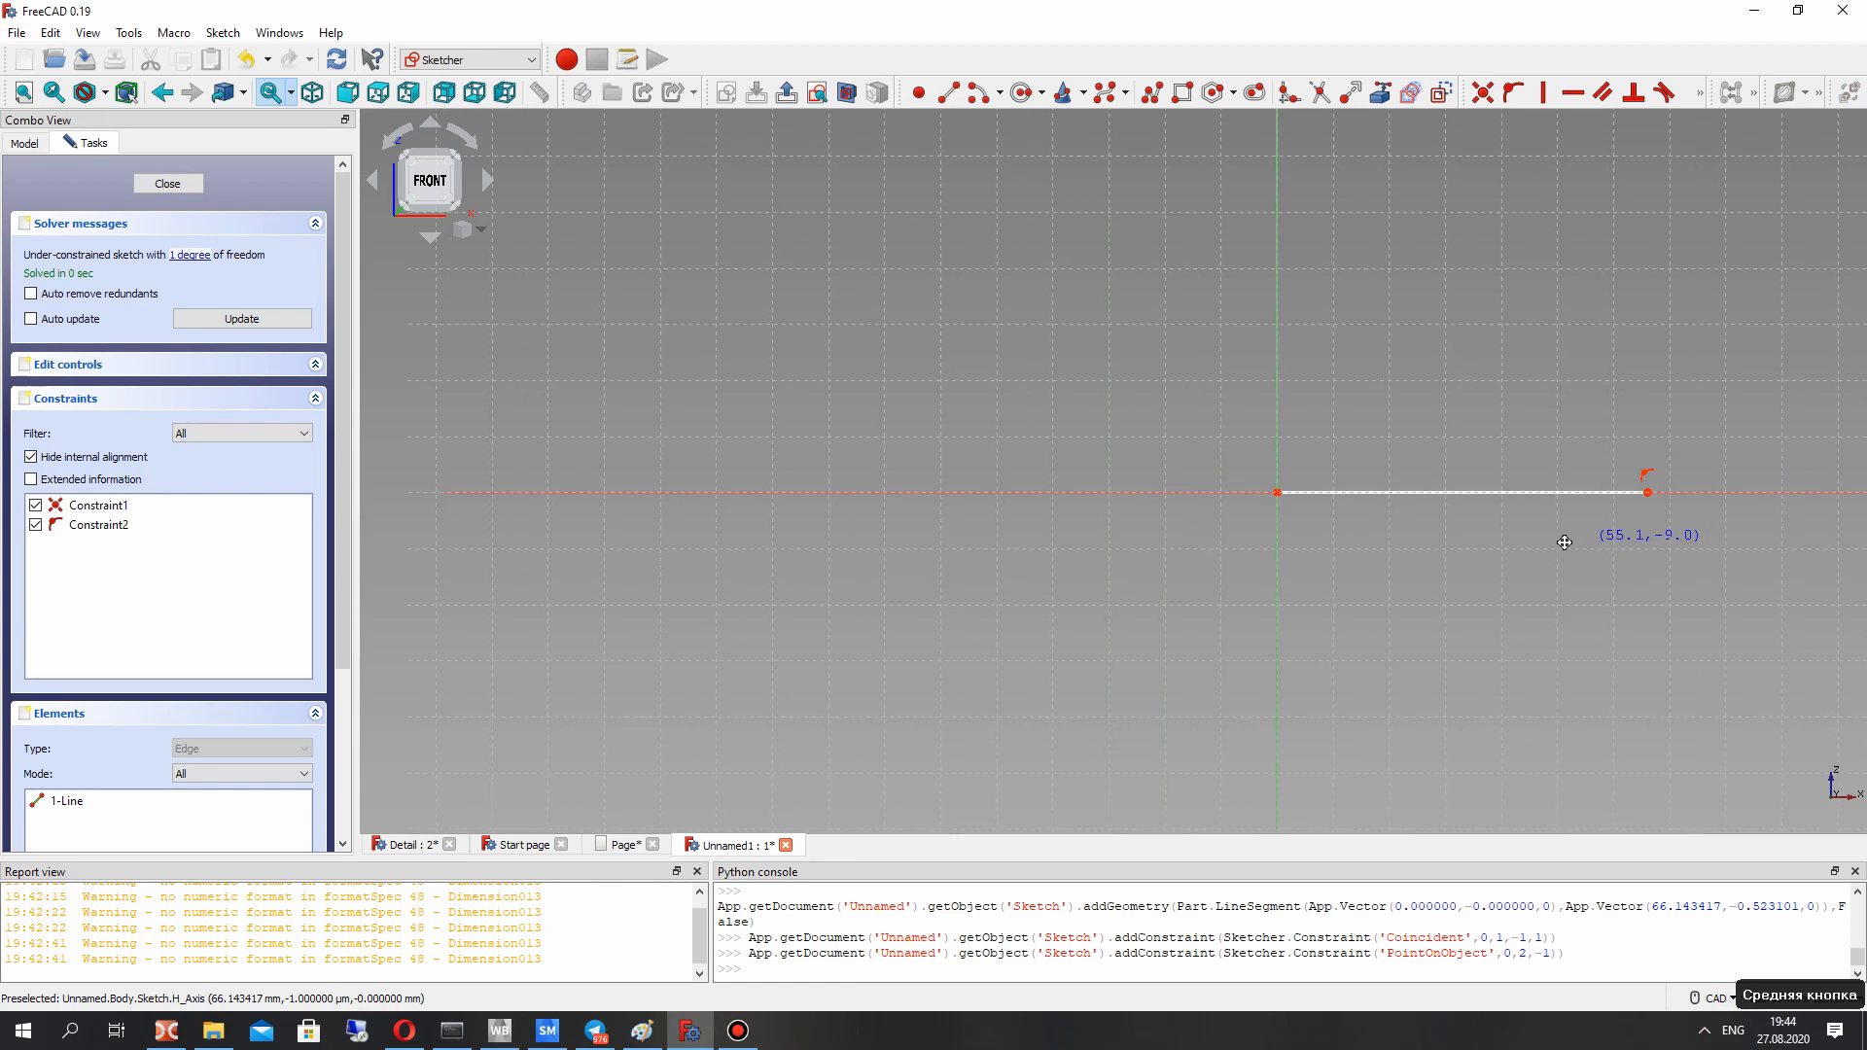
Step: Add a horizontal distance constraint to the base line and place its dimension below the line
middle_click_drag(1536, 540, 1327, 515)
scroll(1323, 508, "up", 2)
left_click(1697, 98)
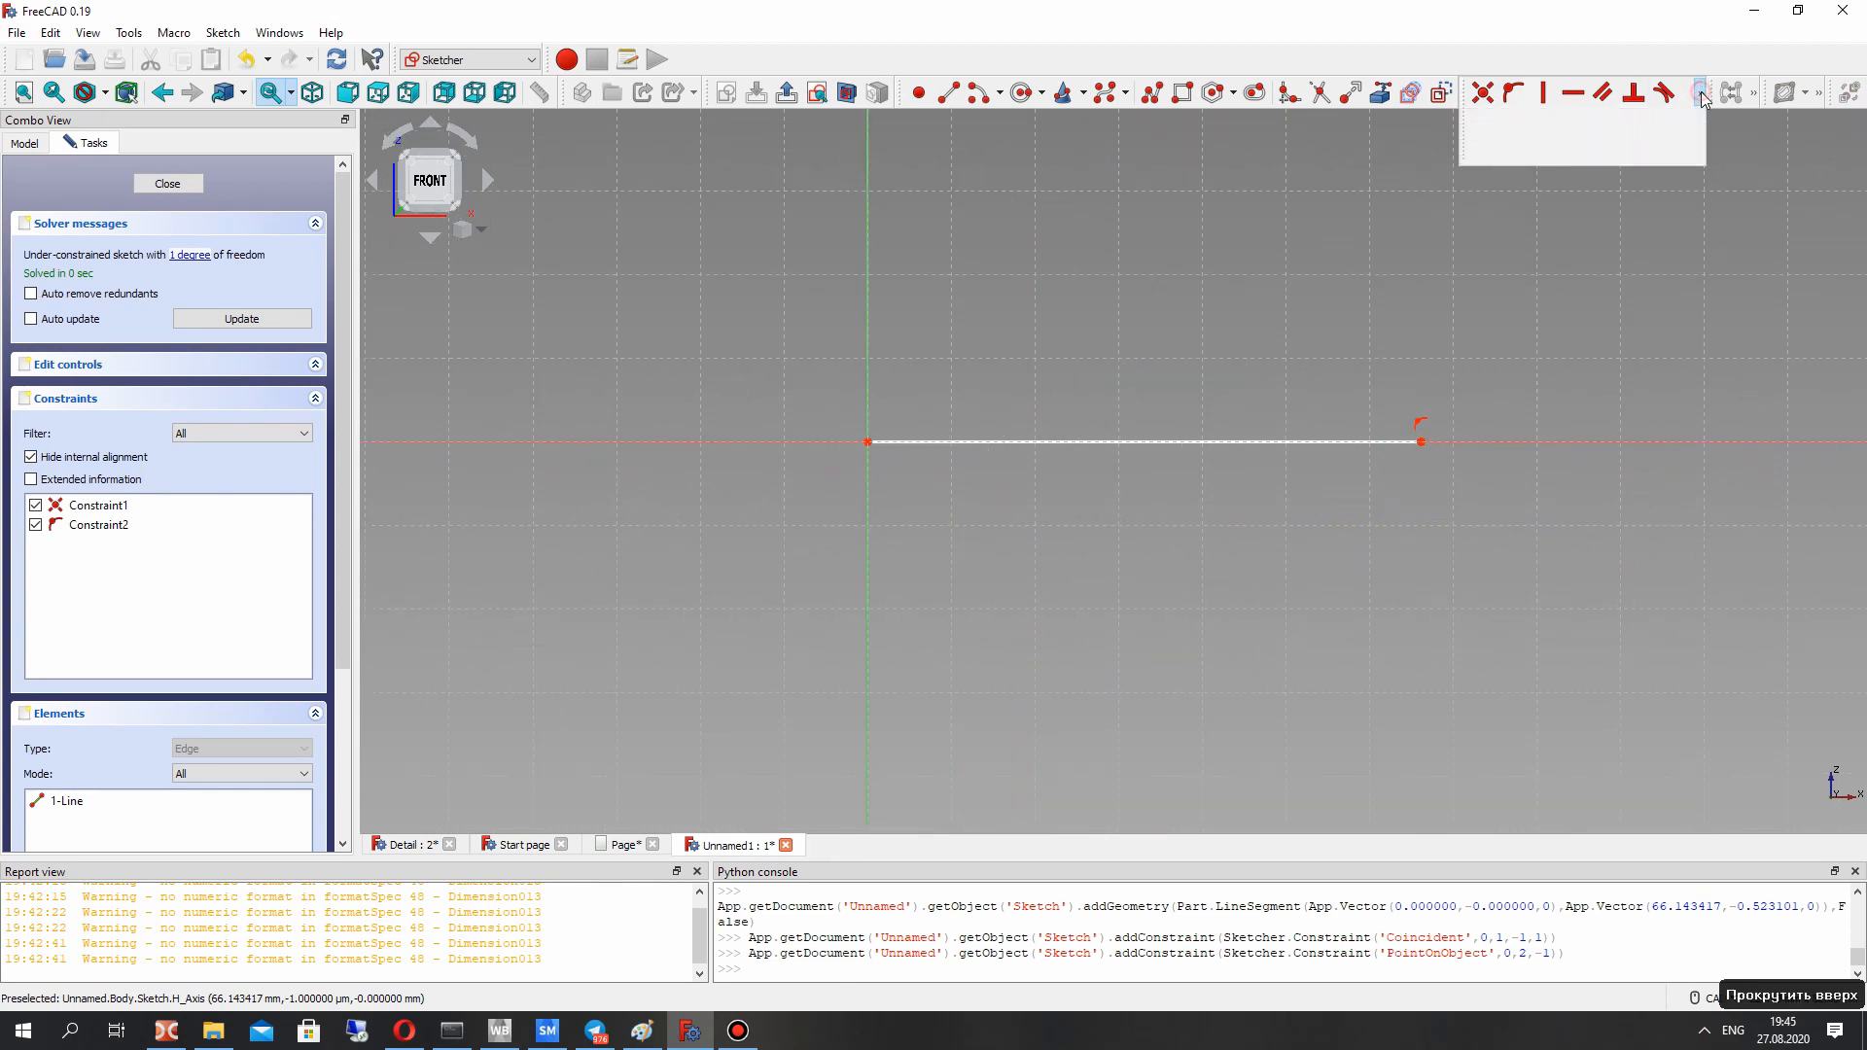
left_click(1601, 126)
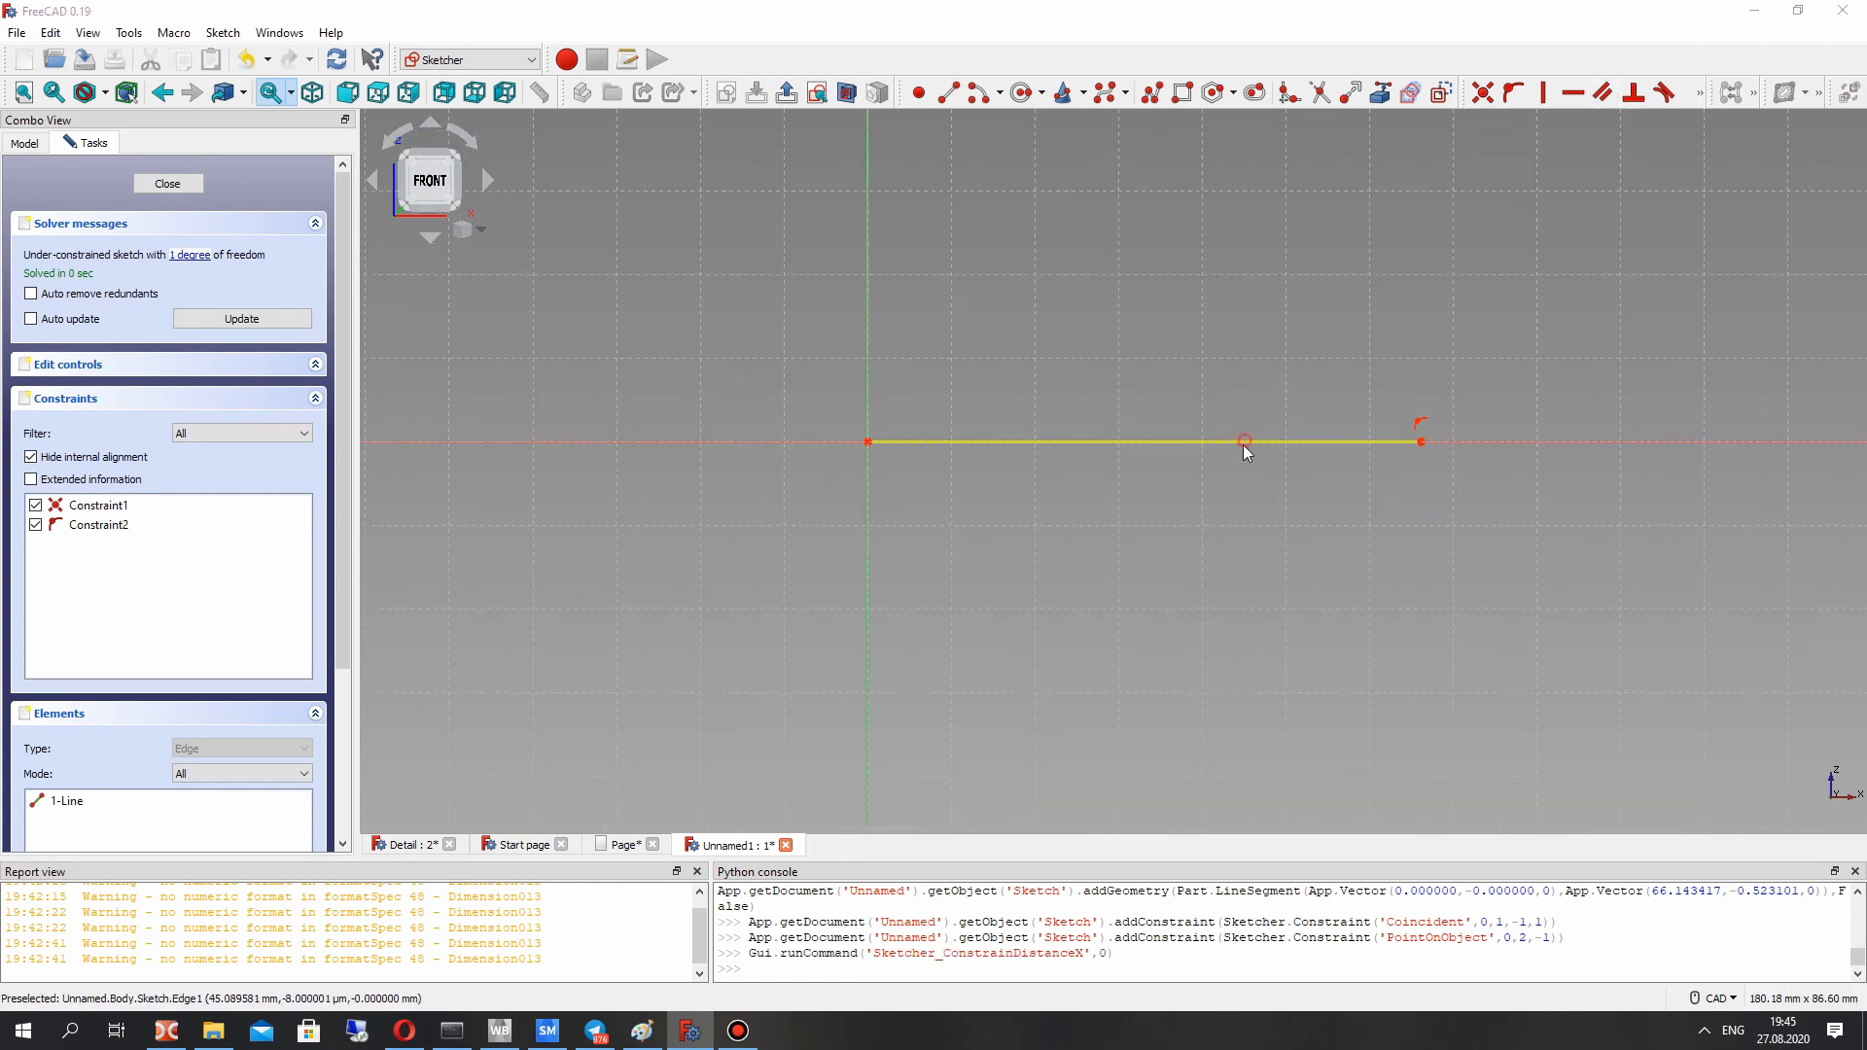
left_click(1245, 440)
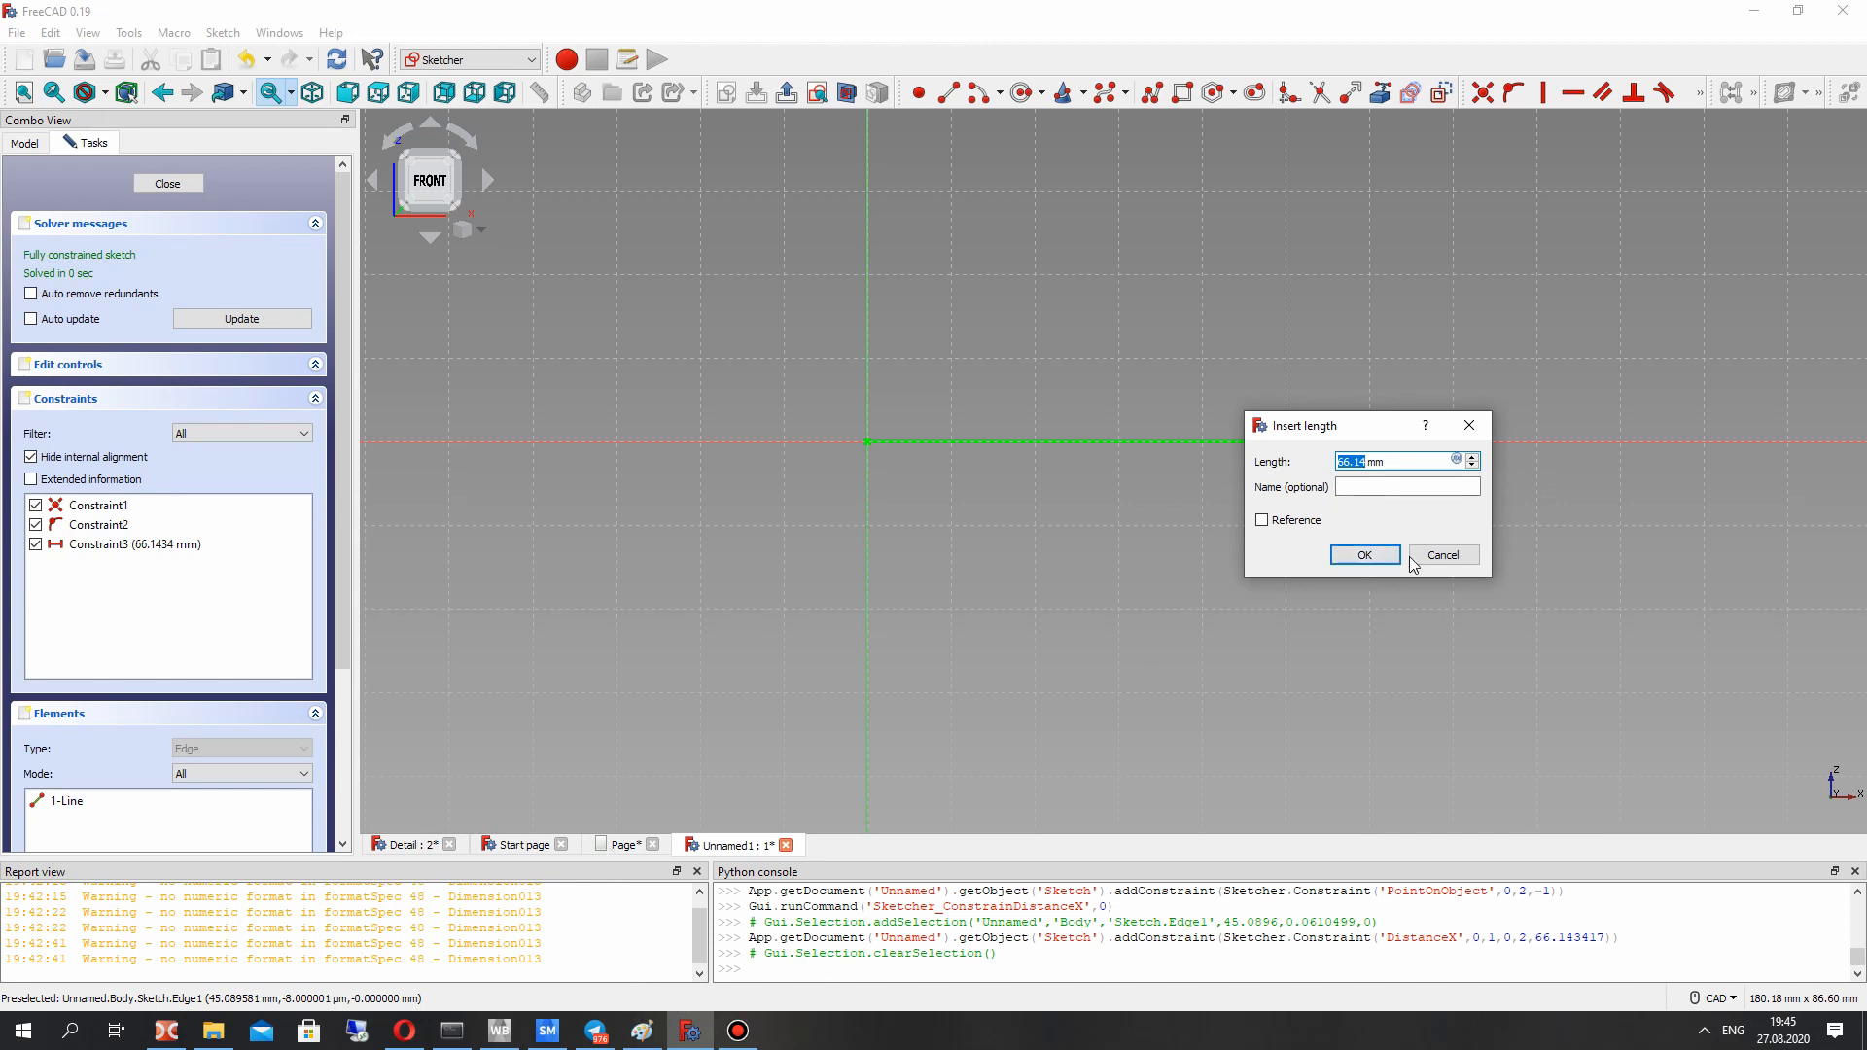
left_click(1371, 555)
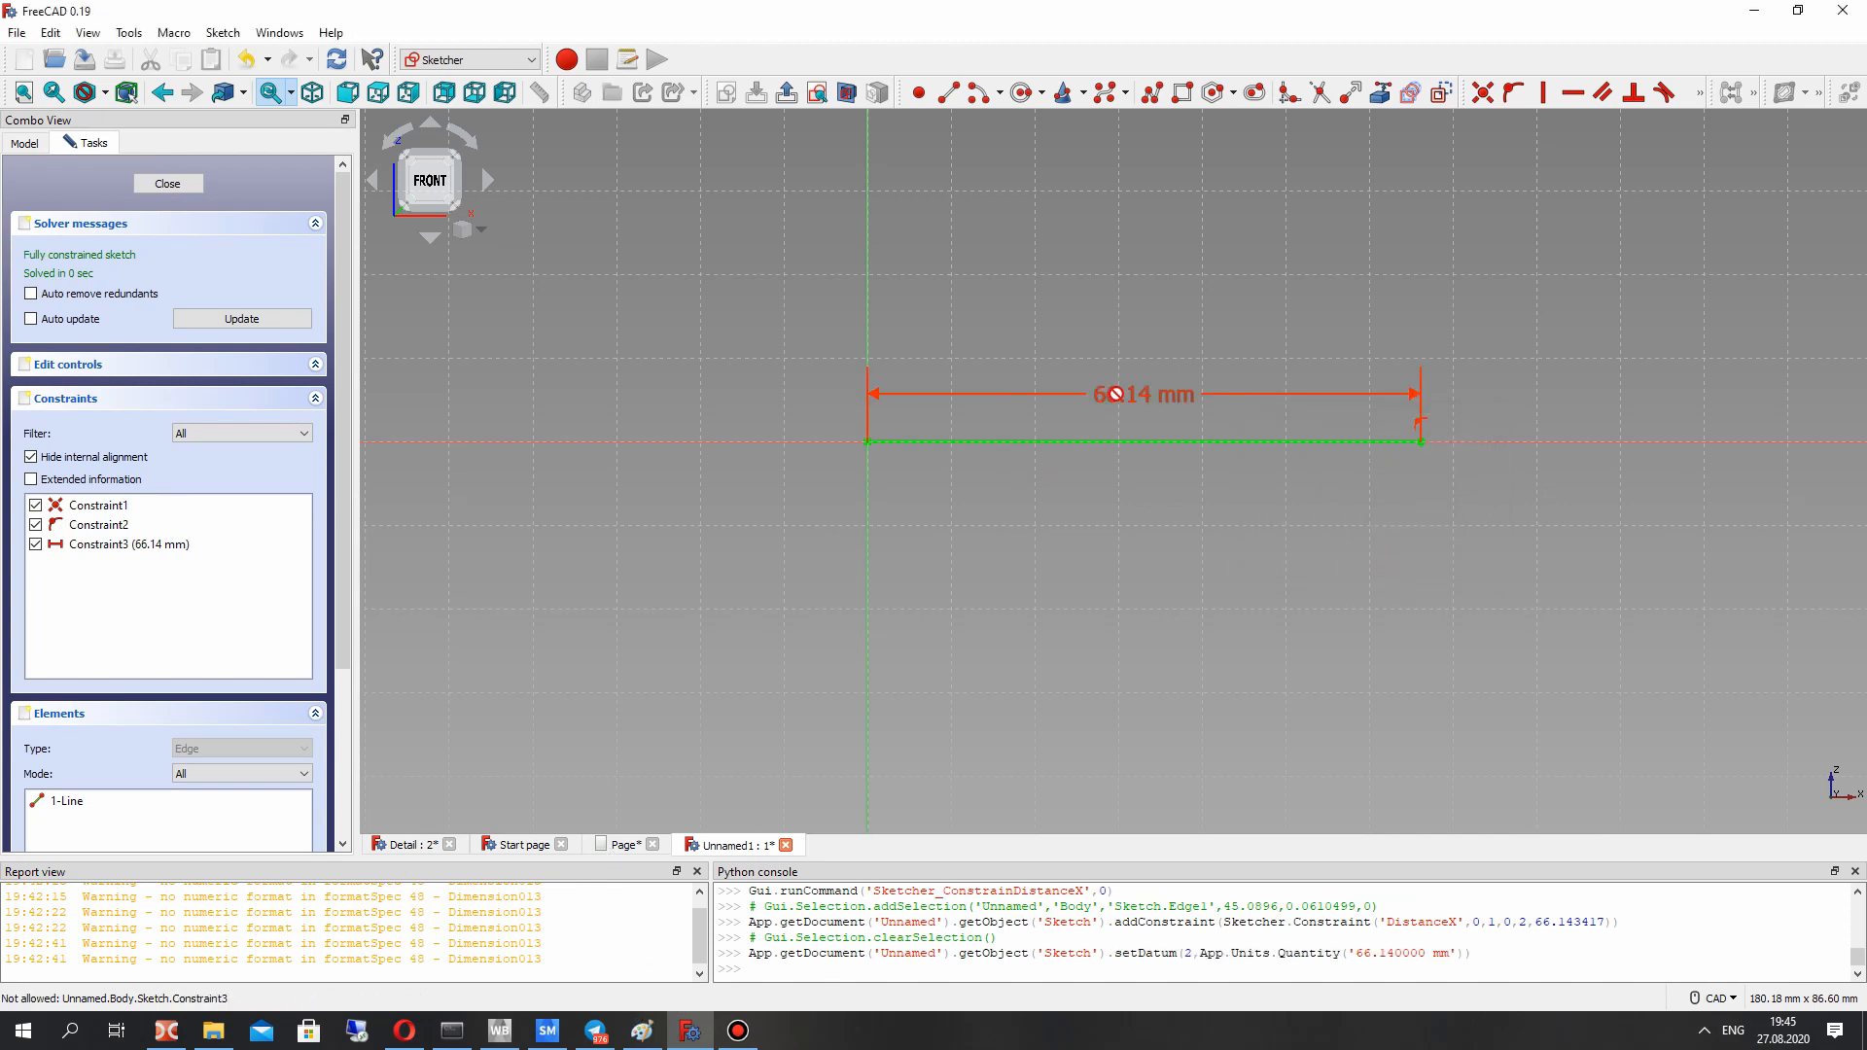
left_click_drag(1110, 414, 1131, 486)
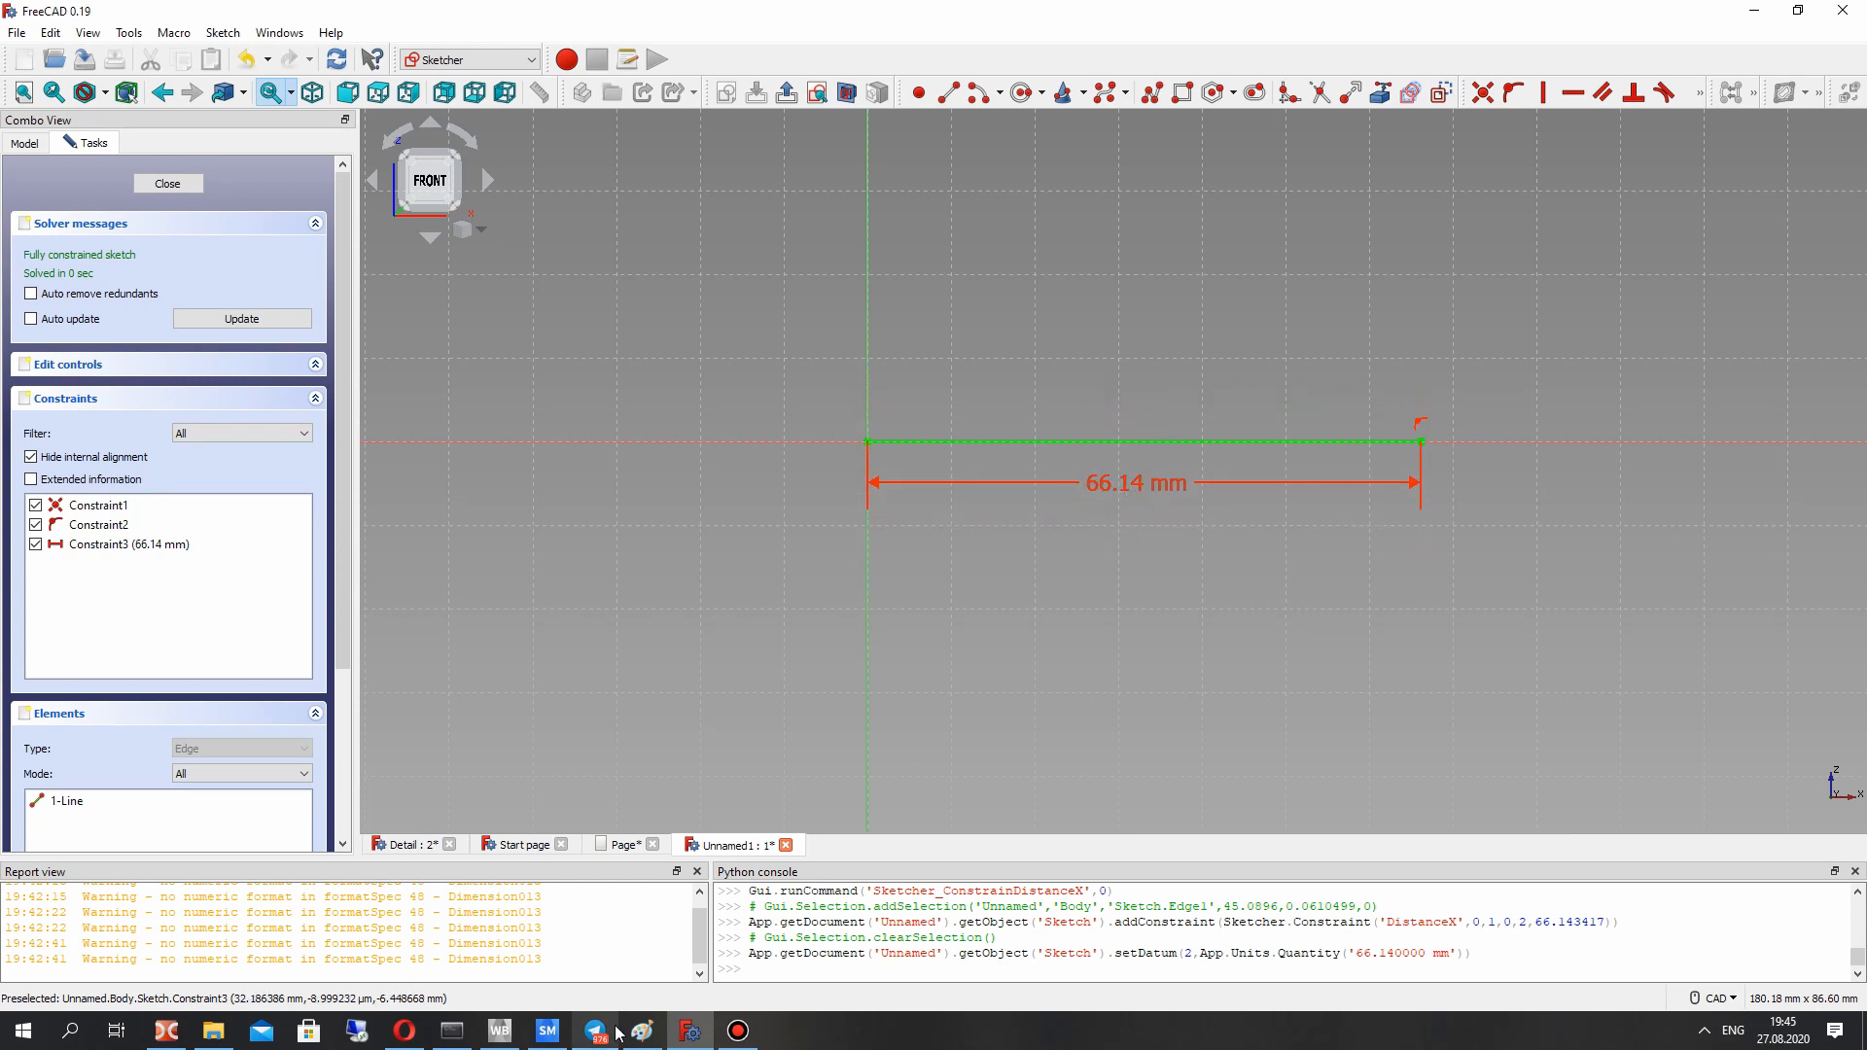
Step: Set the base line's length to 62.5 mm, computing 125/2 in the Python console from the drawing's base diameter
left_click(613, 844)
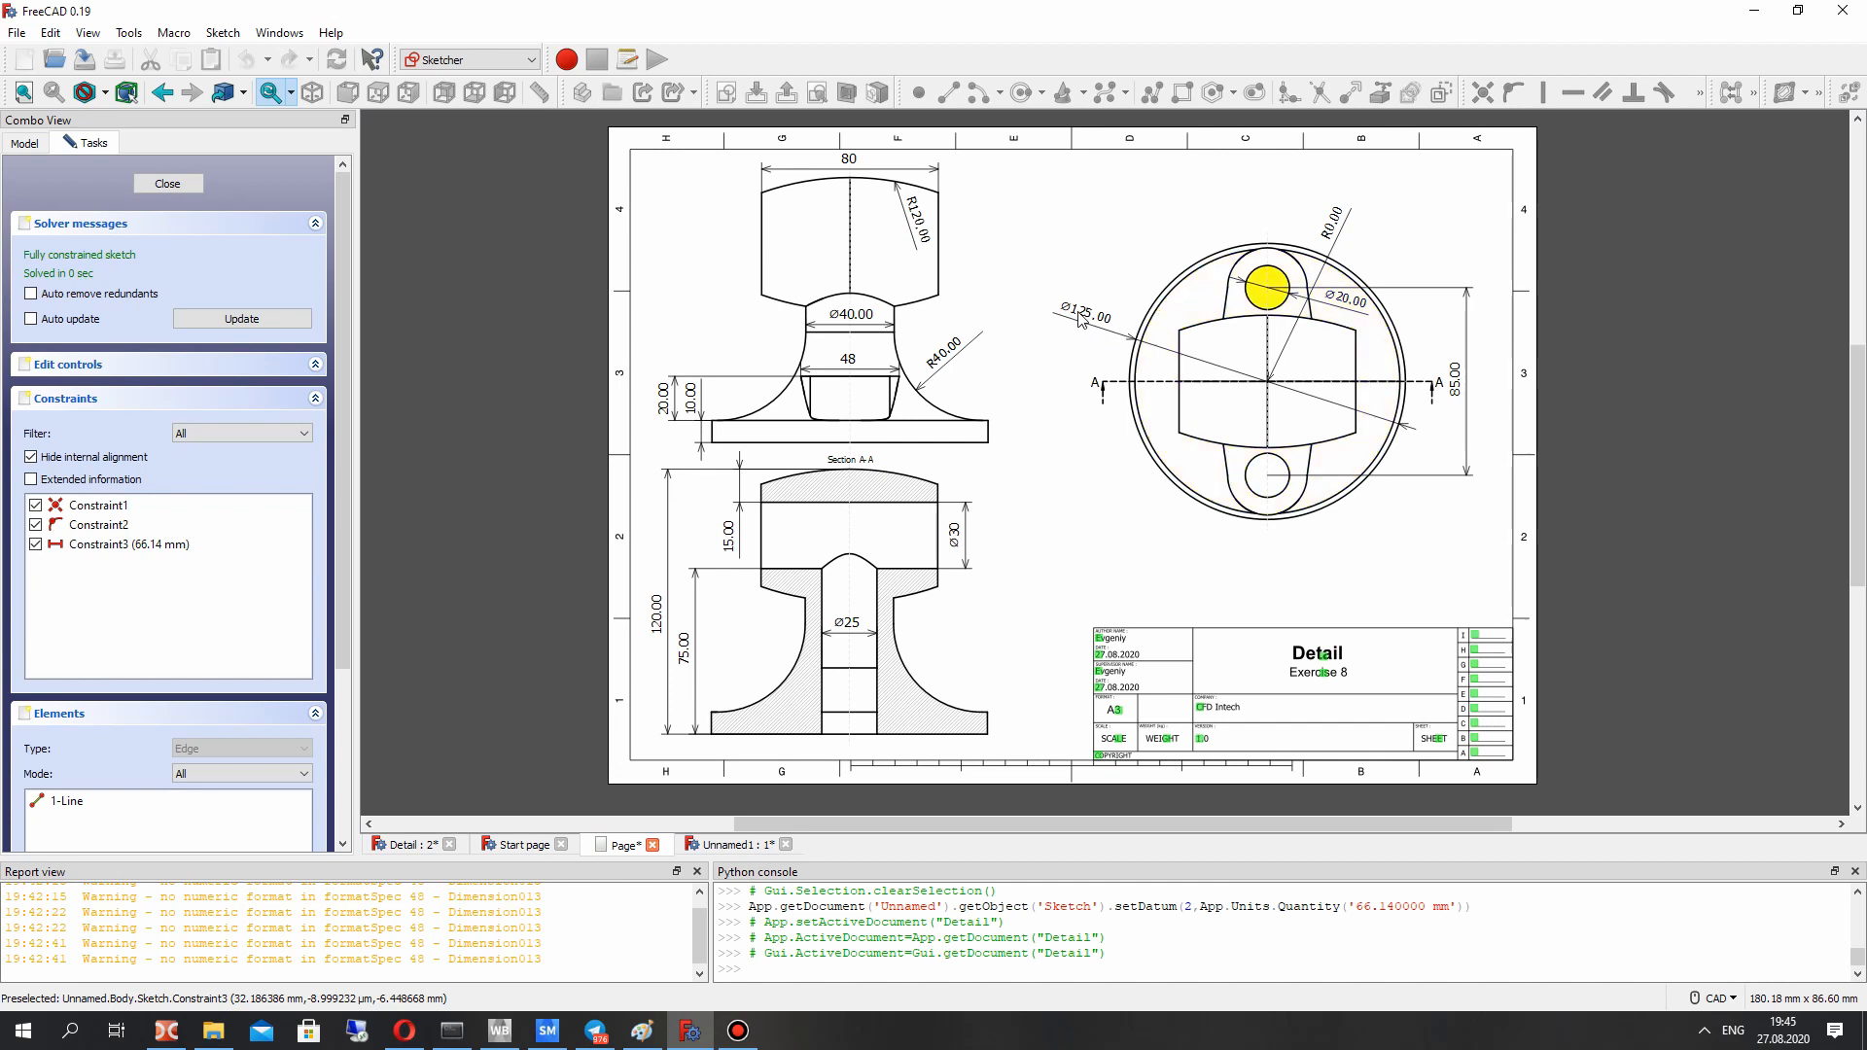
left_click(731, 845)
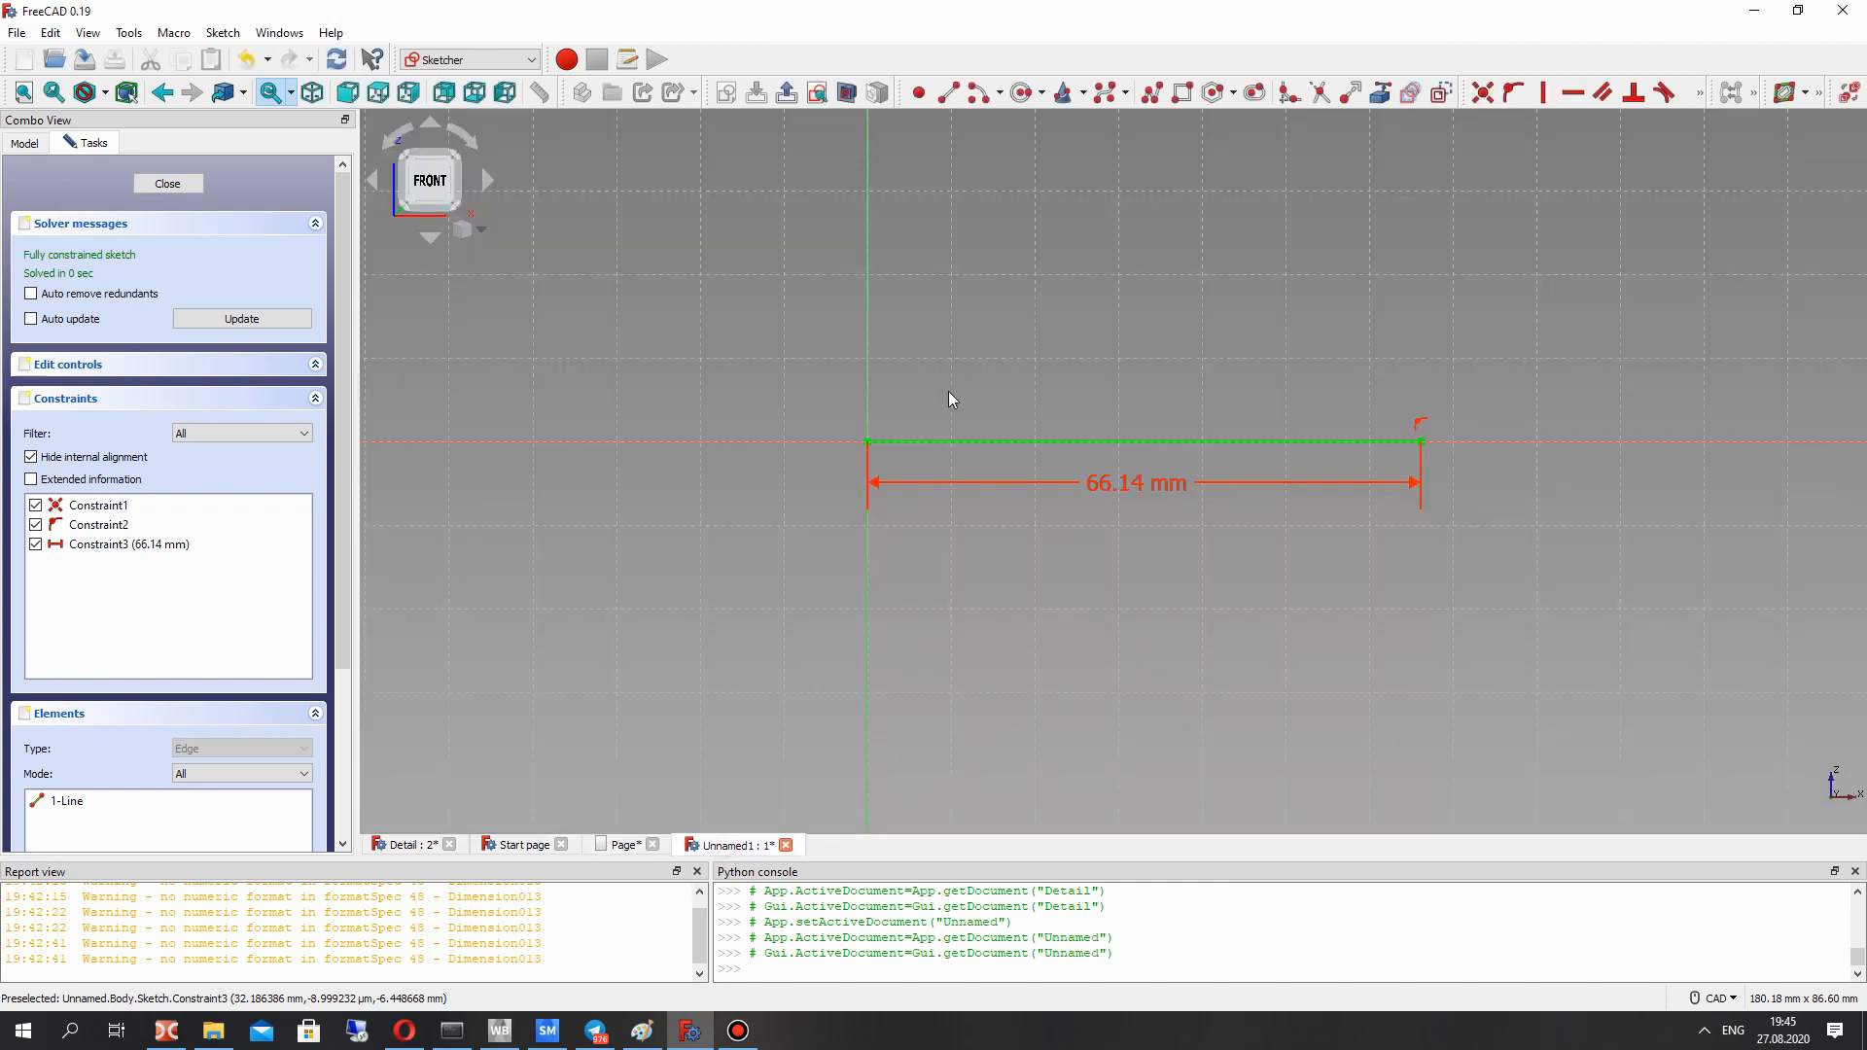
left_click(946, 972)
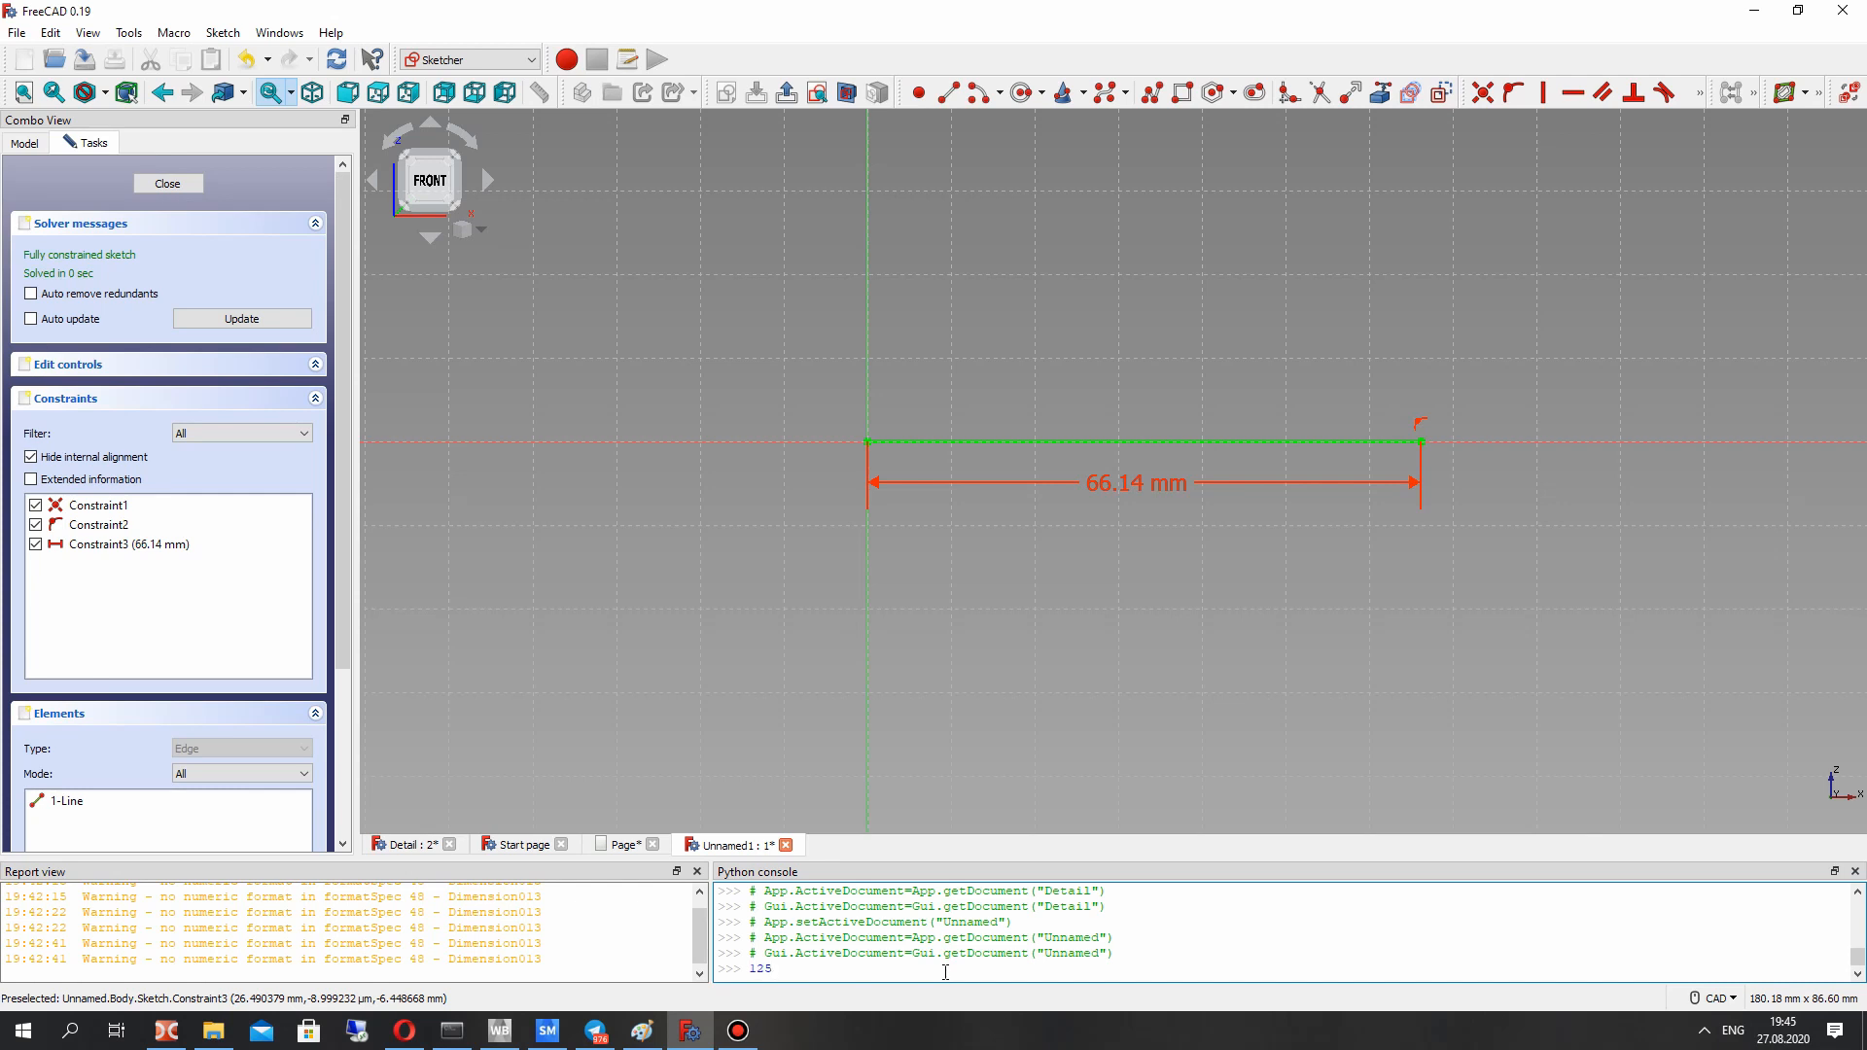
type("125/2")
key("Return")
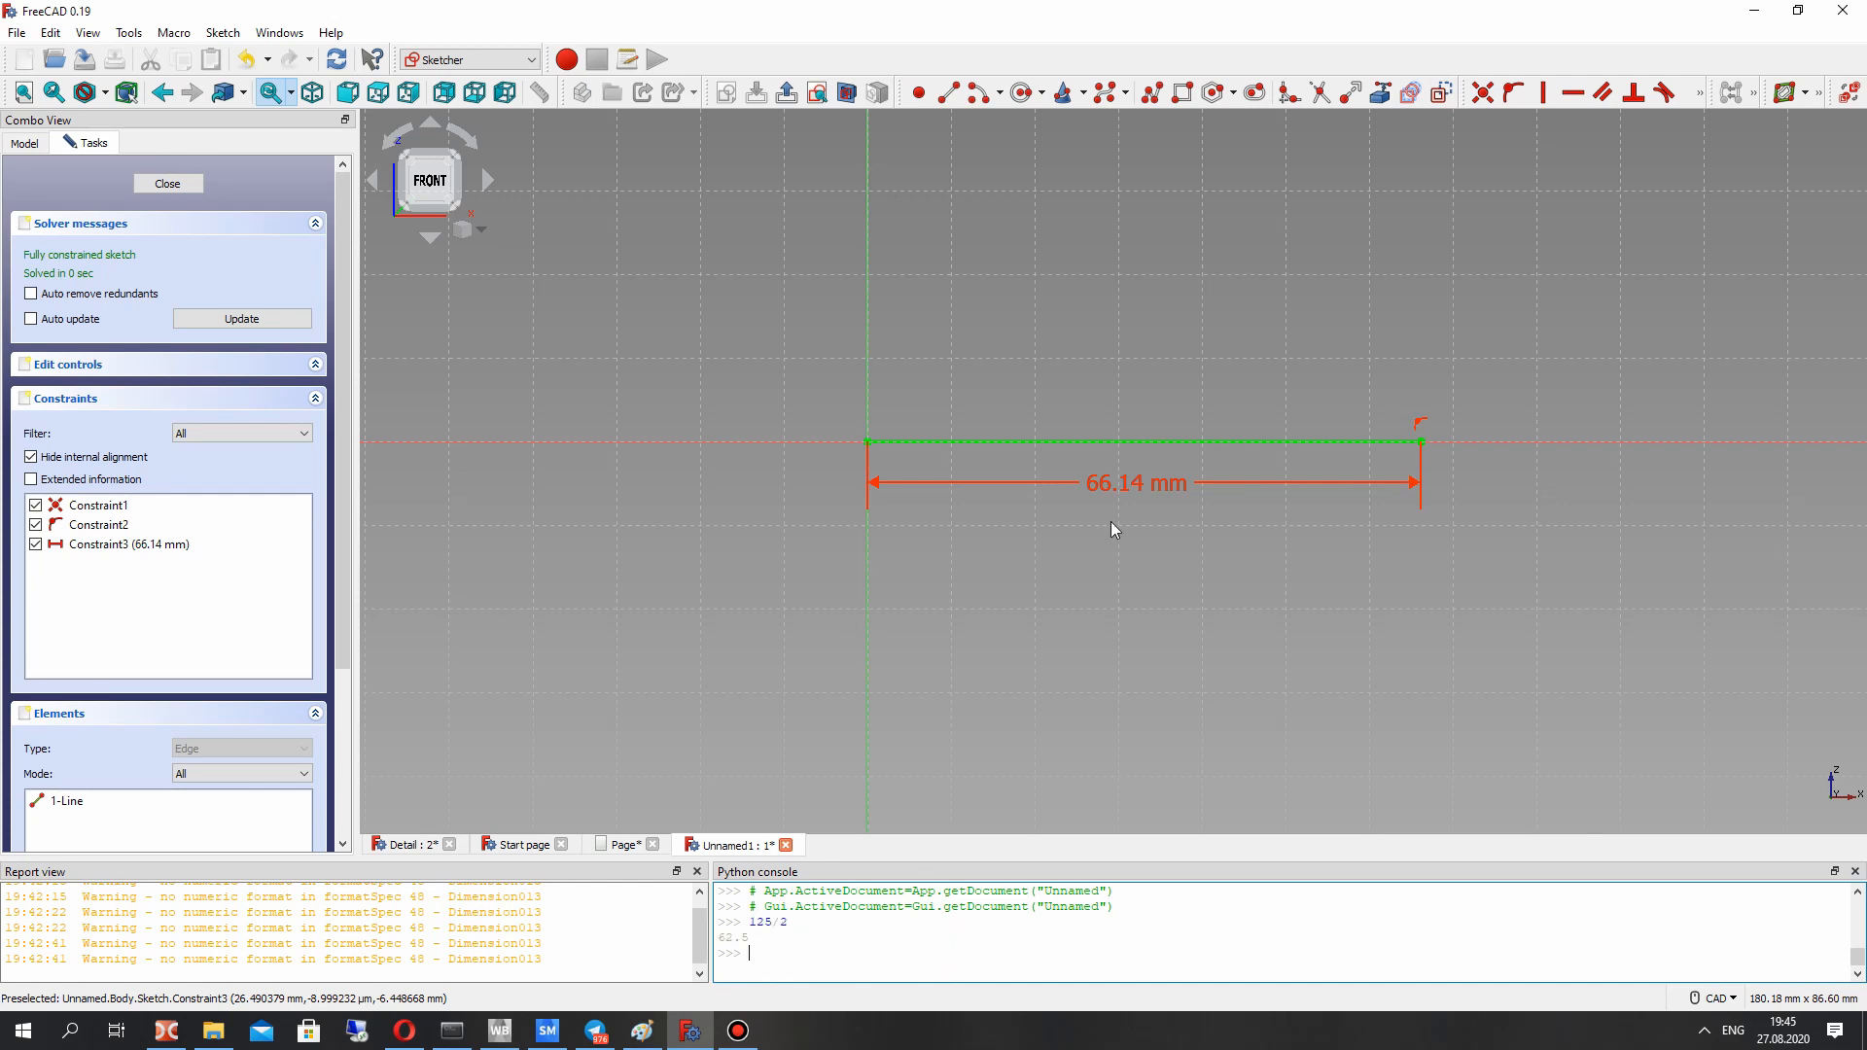
double_click(1143, 476)
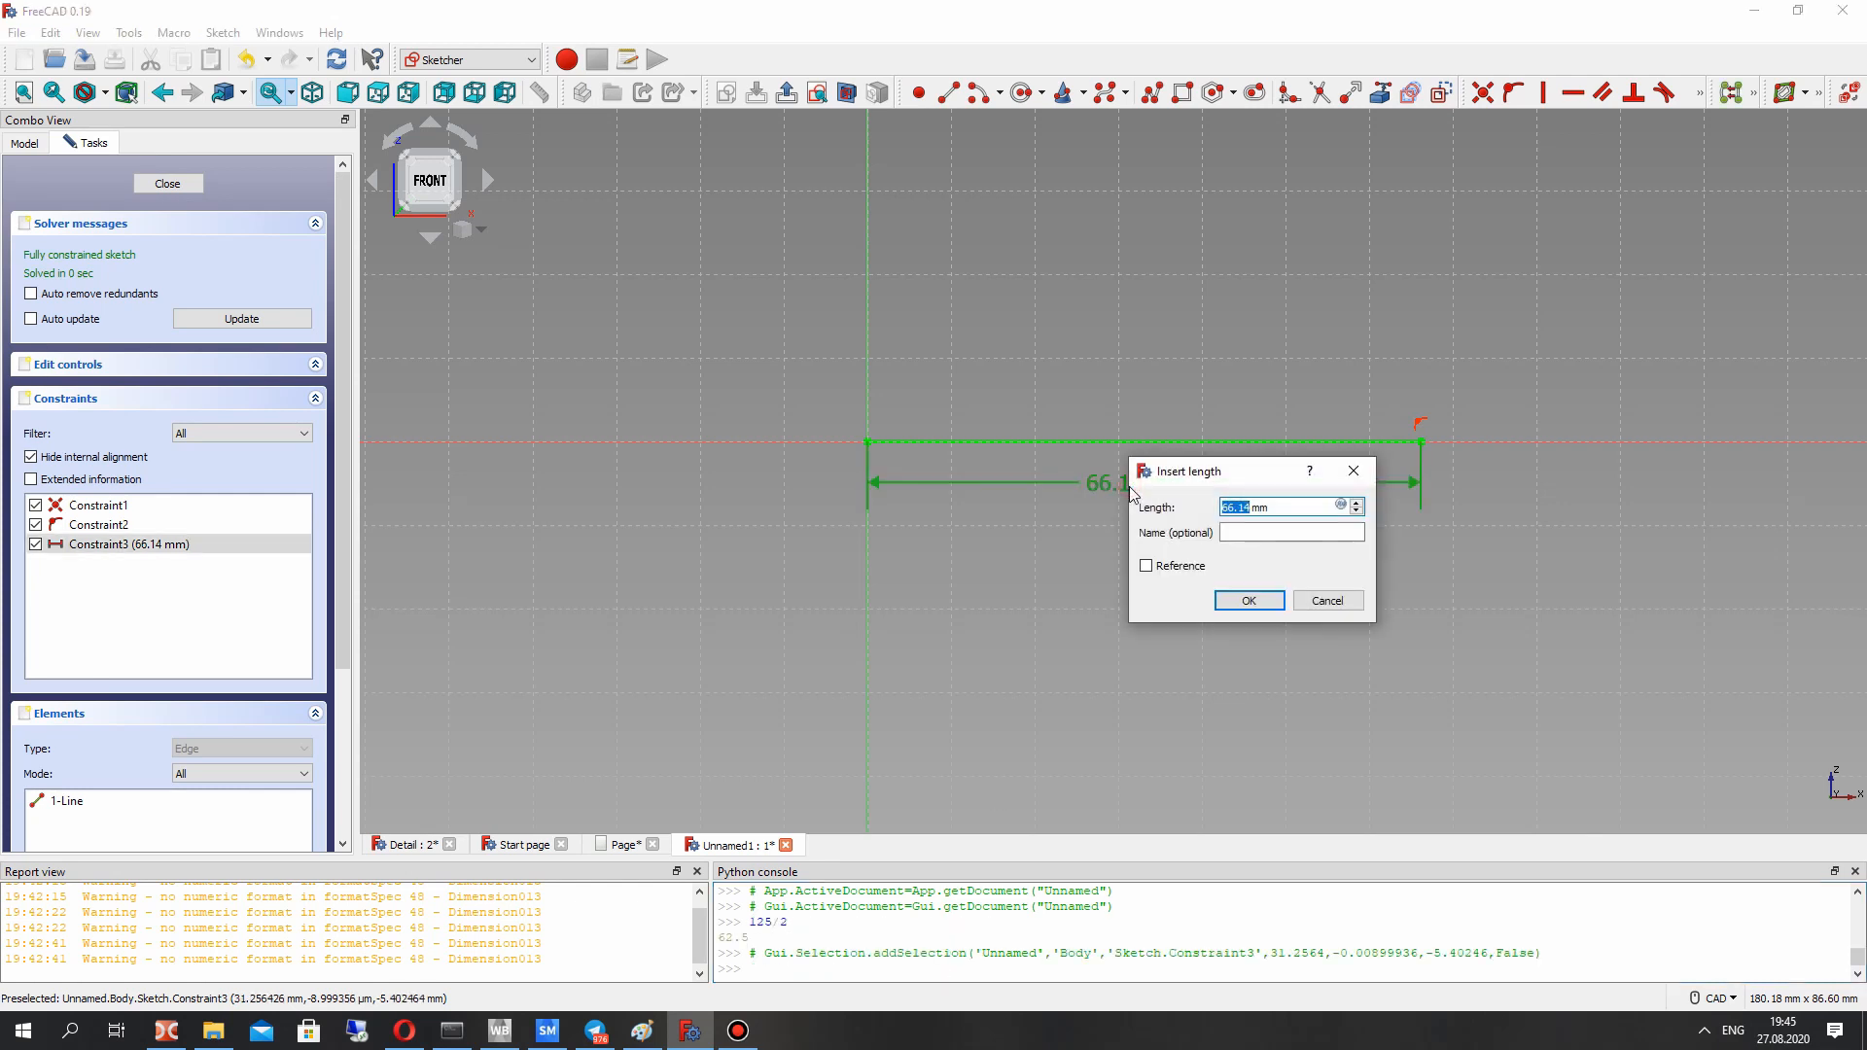
type("62.5")
key("Return")
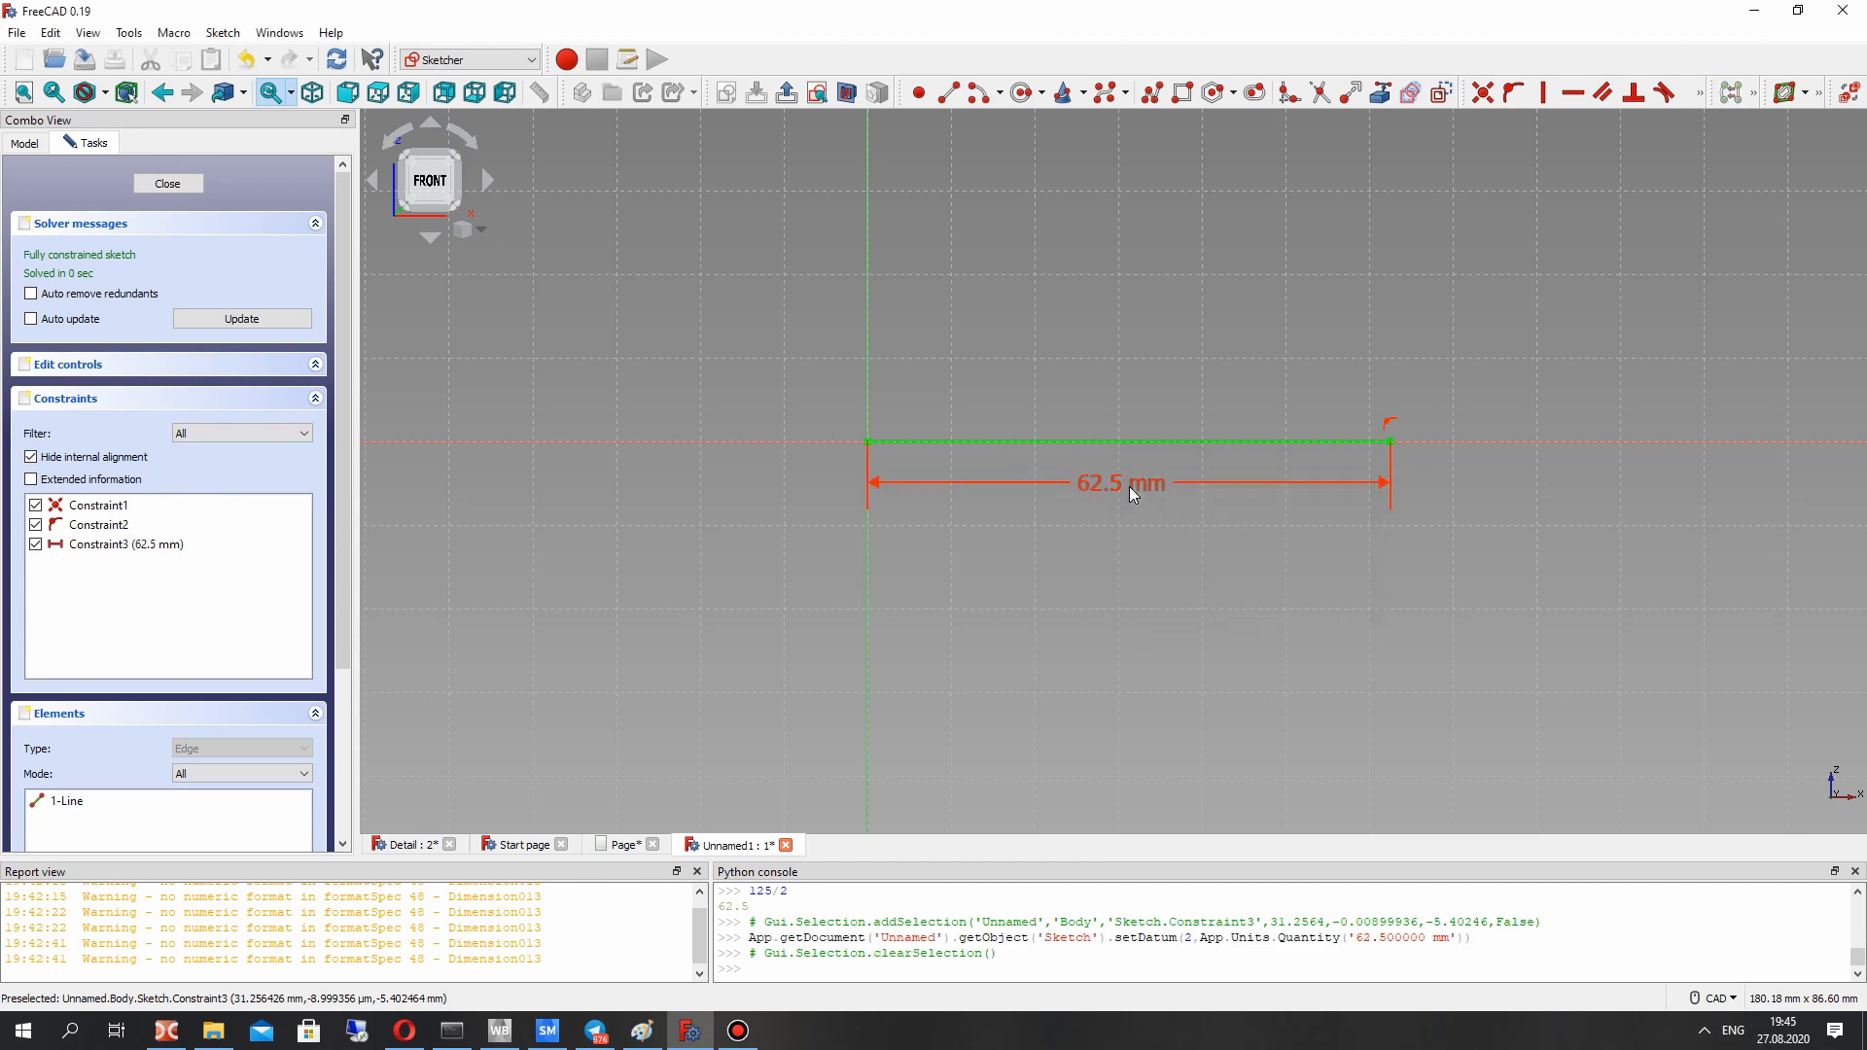
Step: Draw a vertical line about 13.7 mm long upward from the base line's free end
left_click(948, 93)
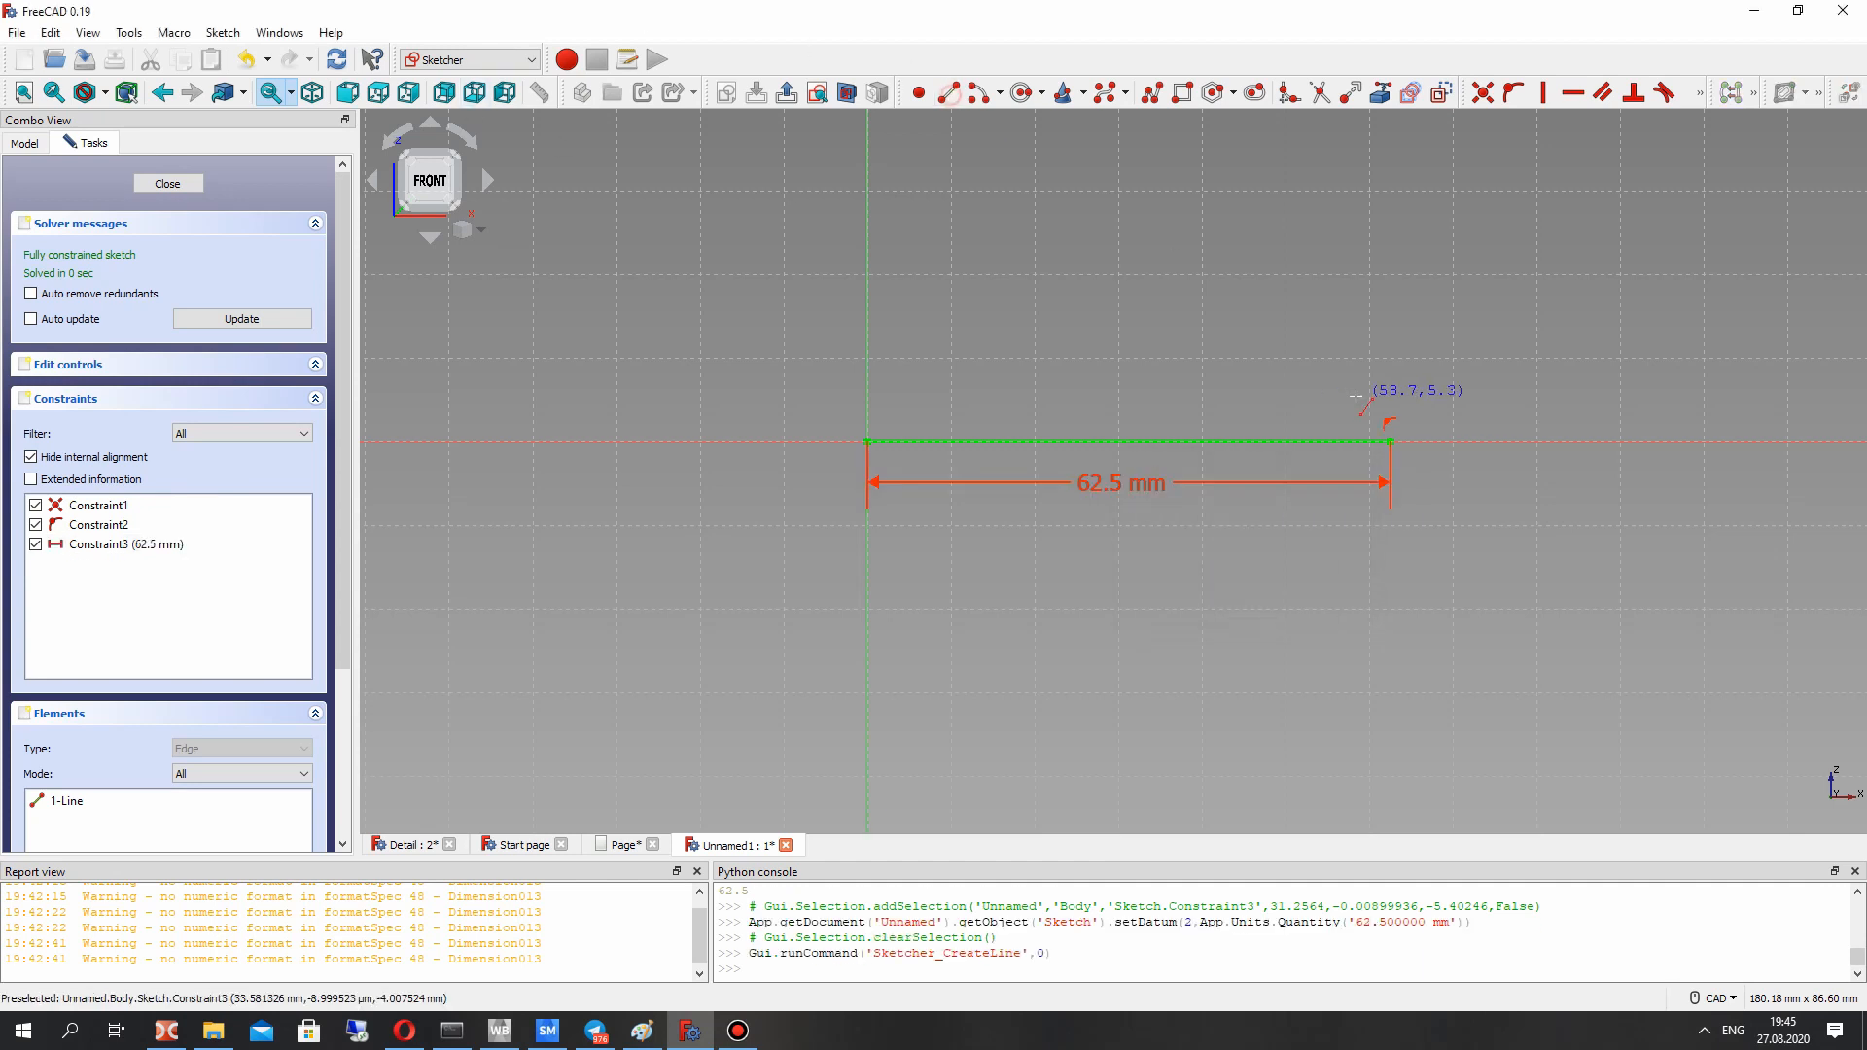
left_click(1391, 440)
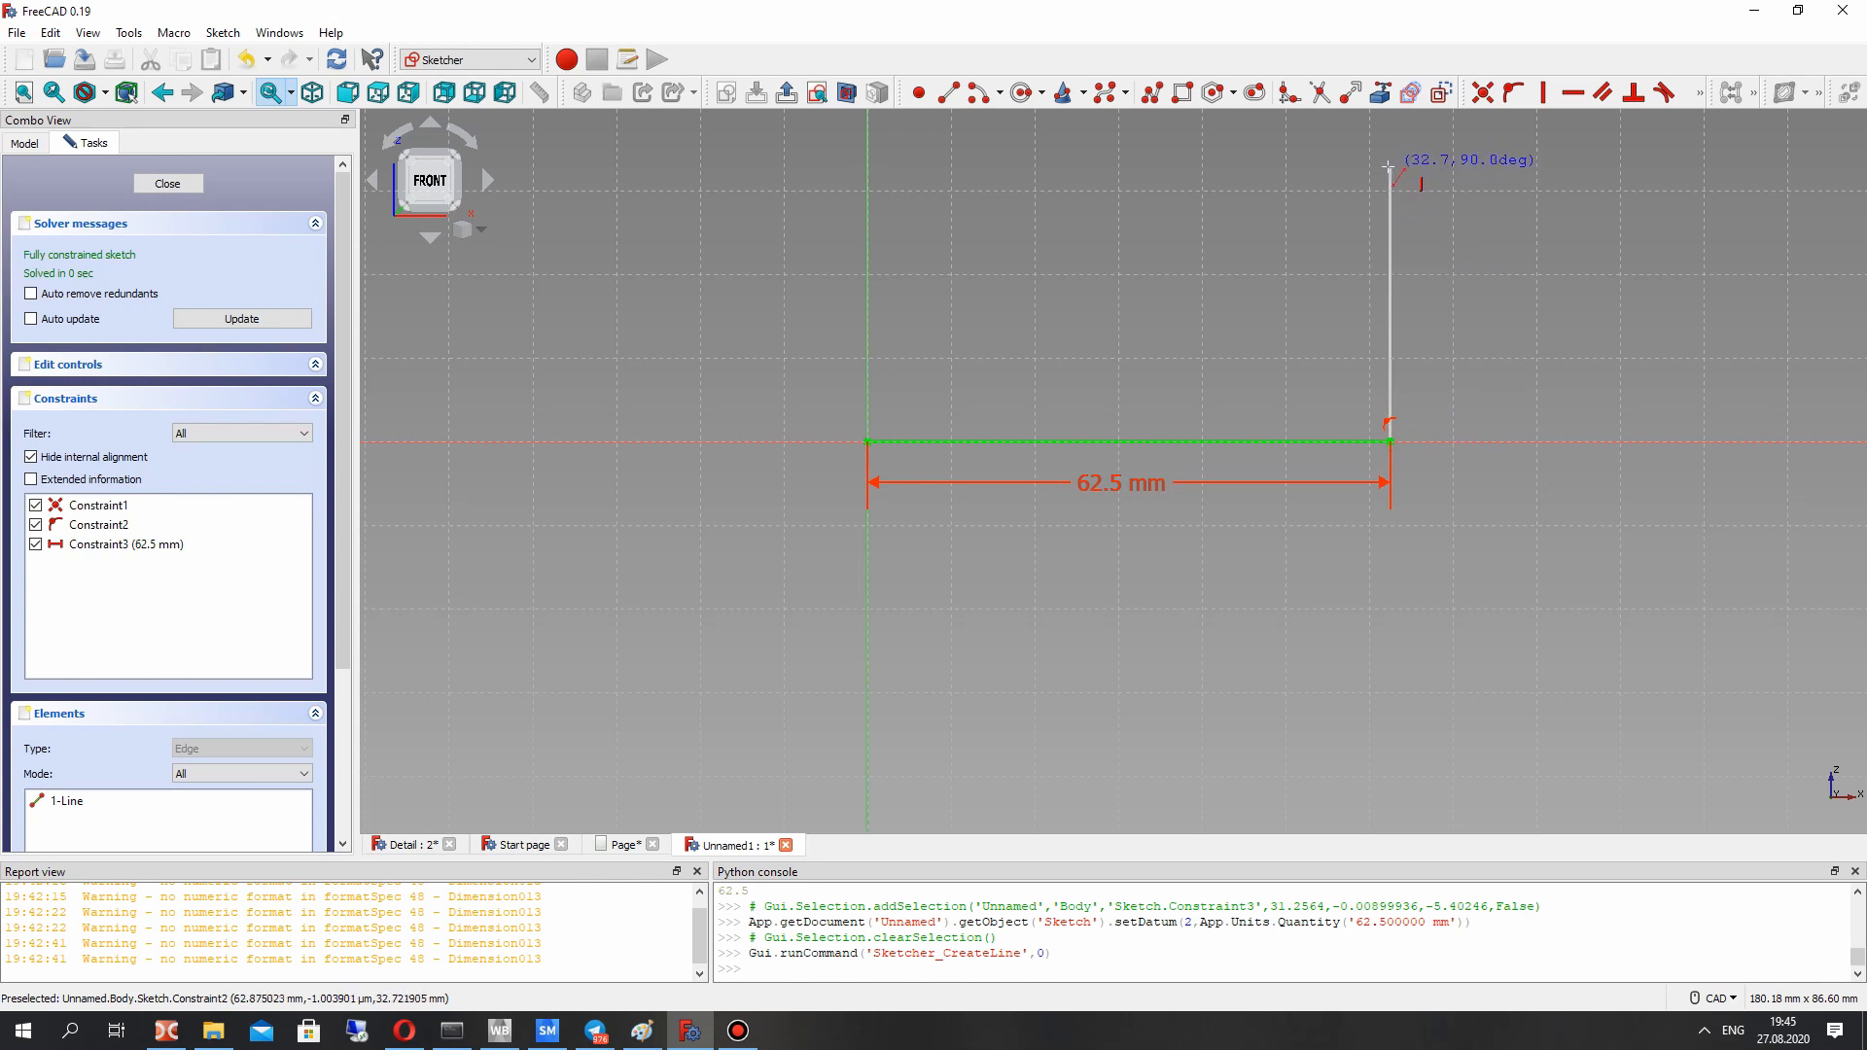
left_click(1391, 327)
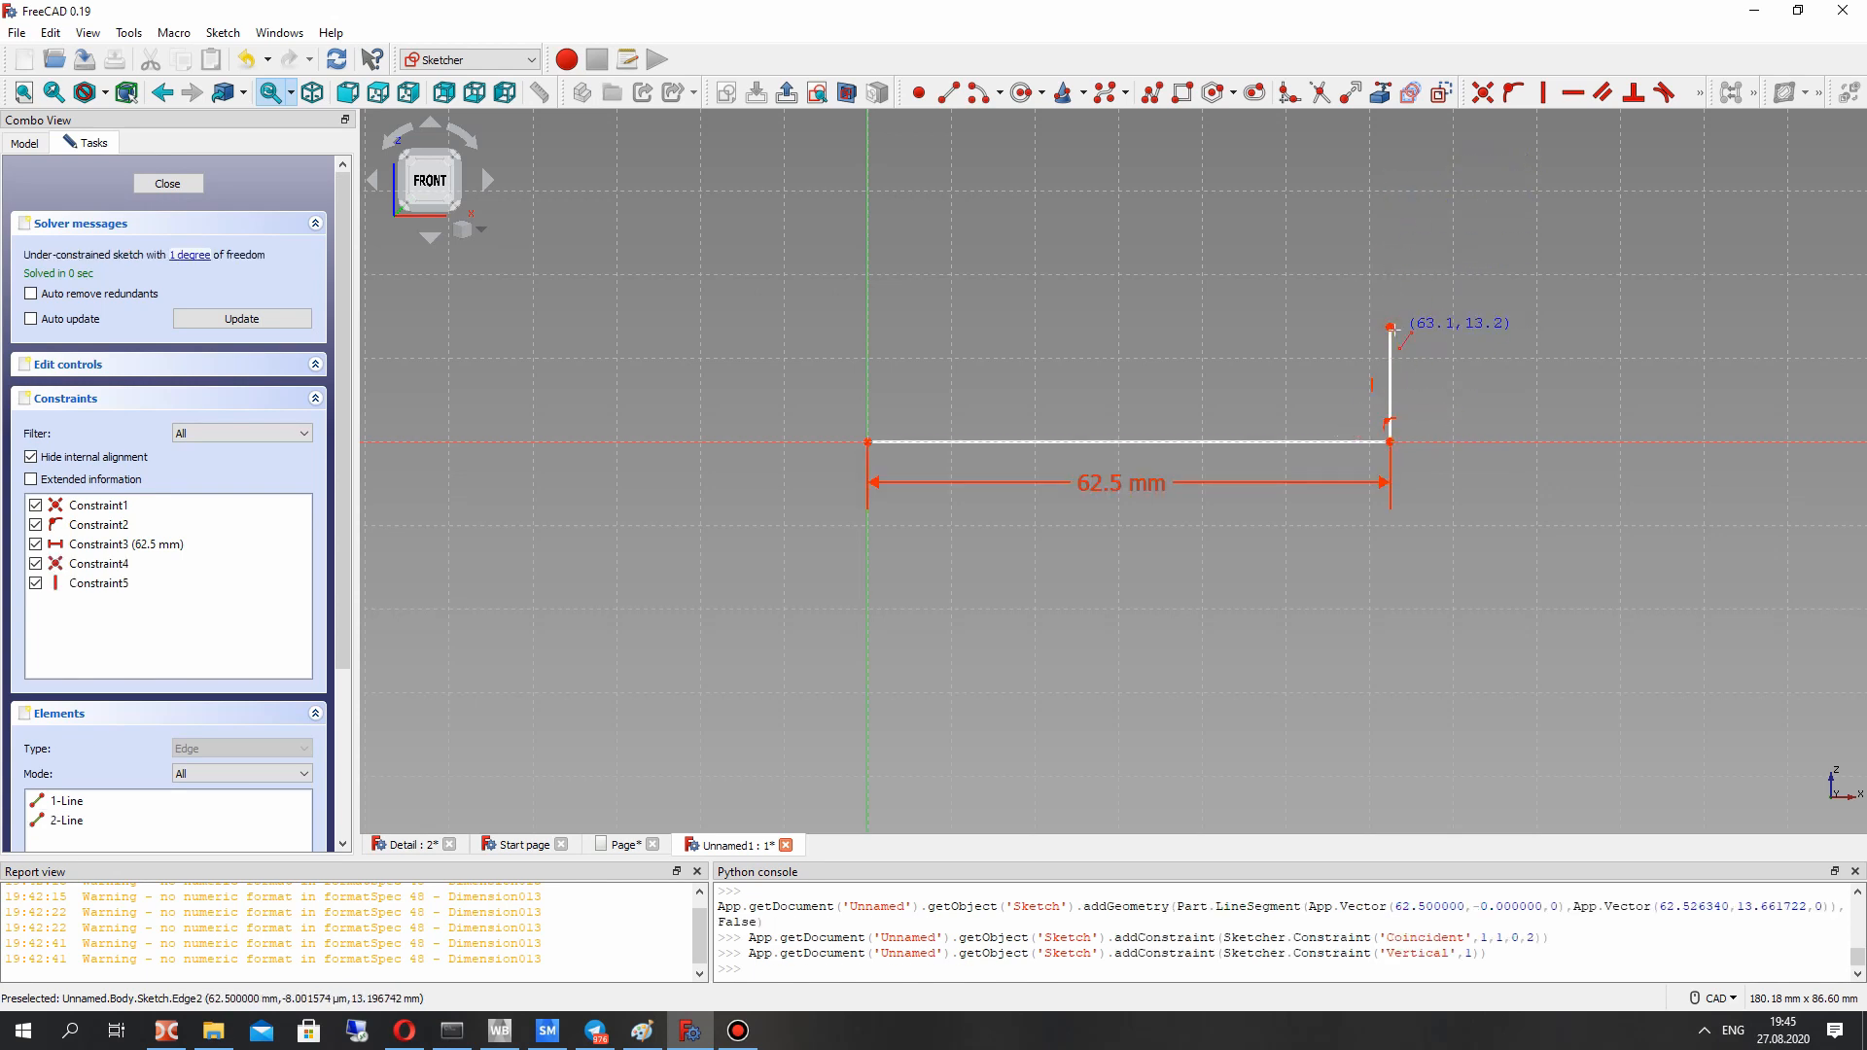
right_click(1390, 330)
Step: Constrain the short vertical line's height to 10 mm and place its dimension outside the profile
left_click(1390, 344)
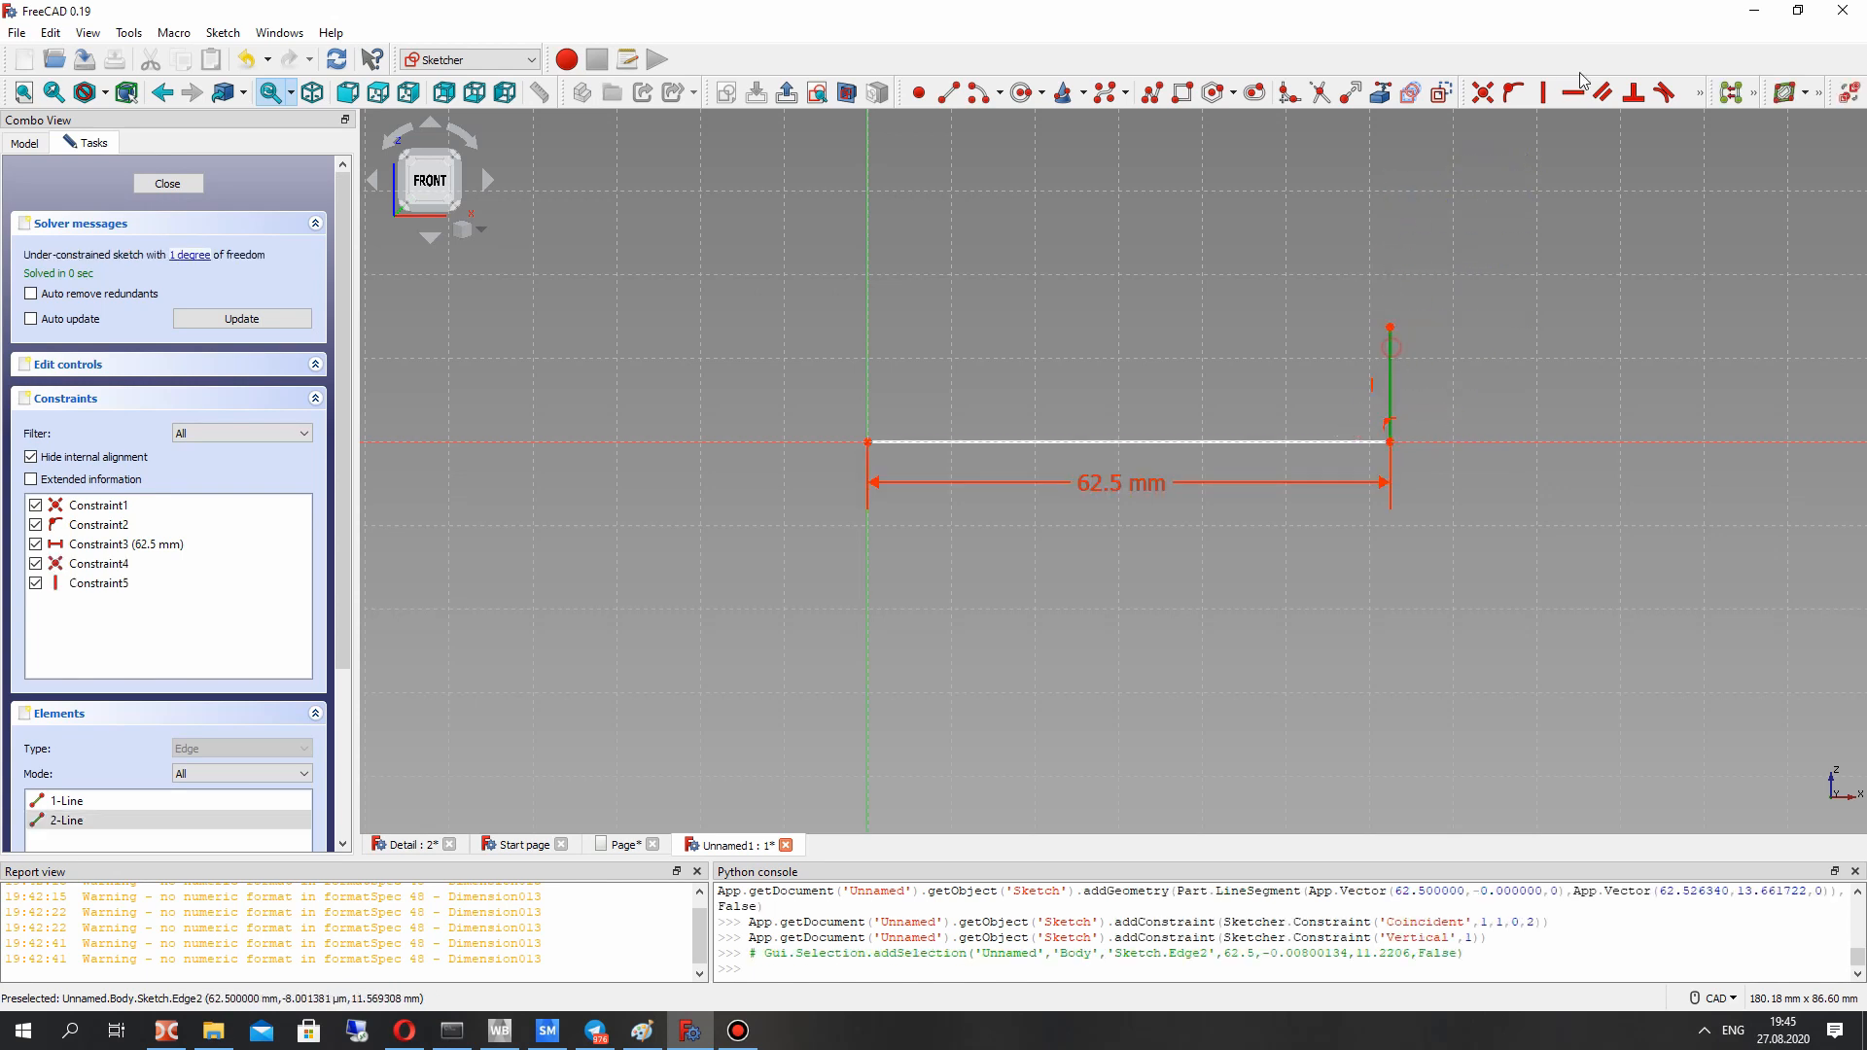
left_click(1703, 97)
left_click(1640, 122)
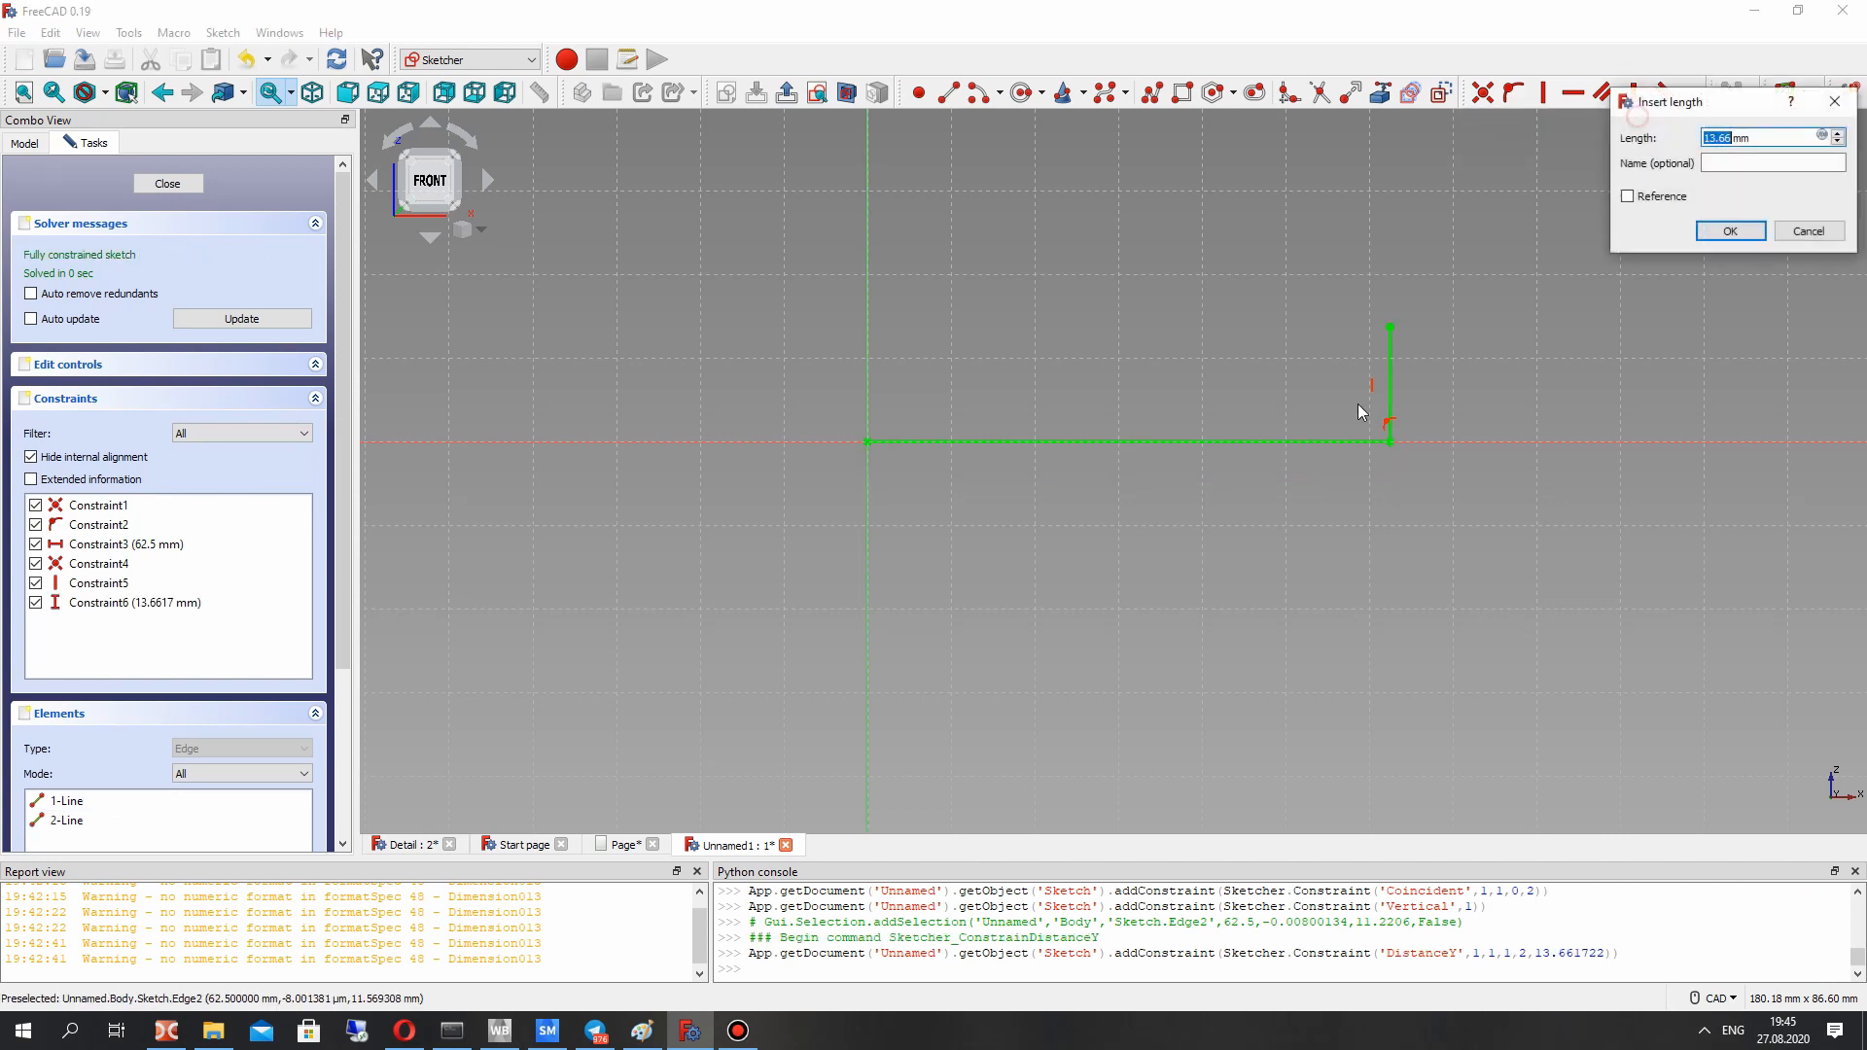
type("10")
left_click(1721, 231)
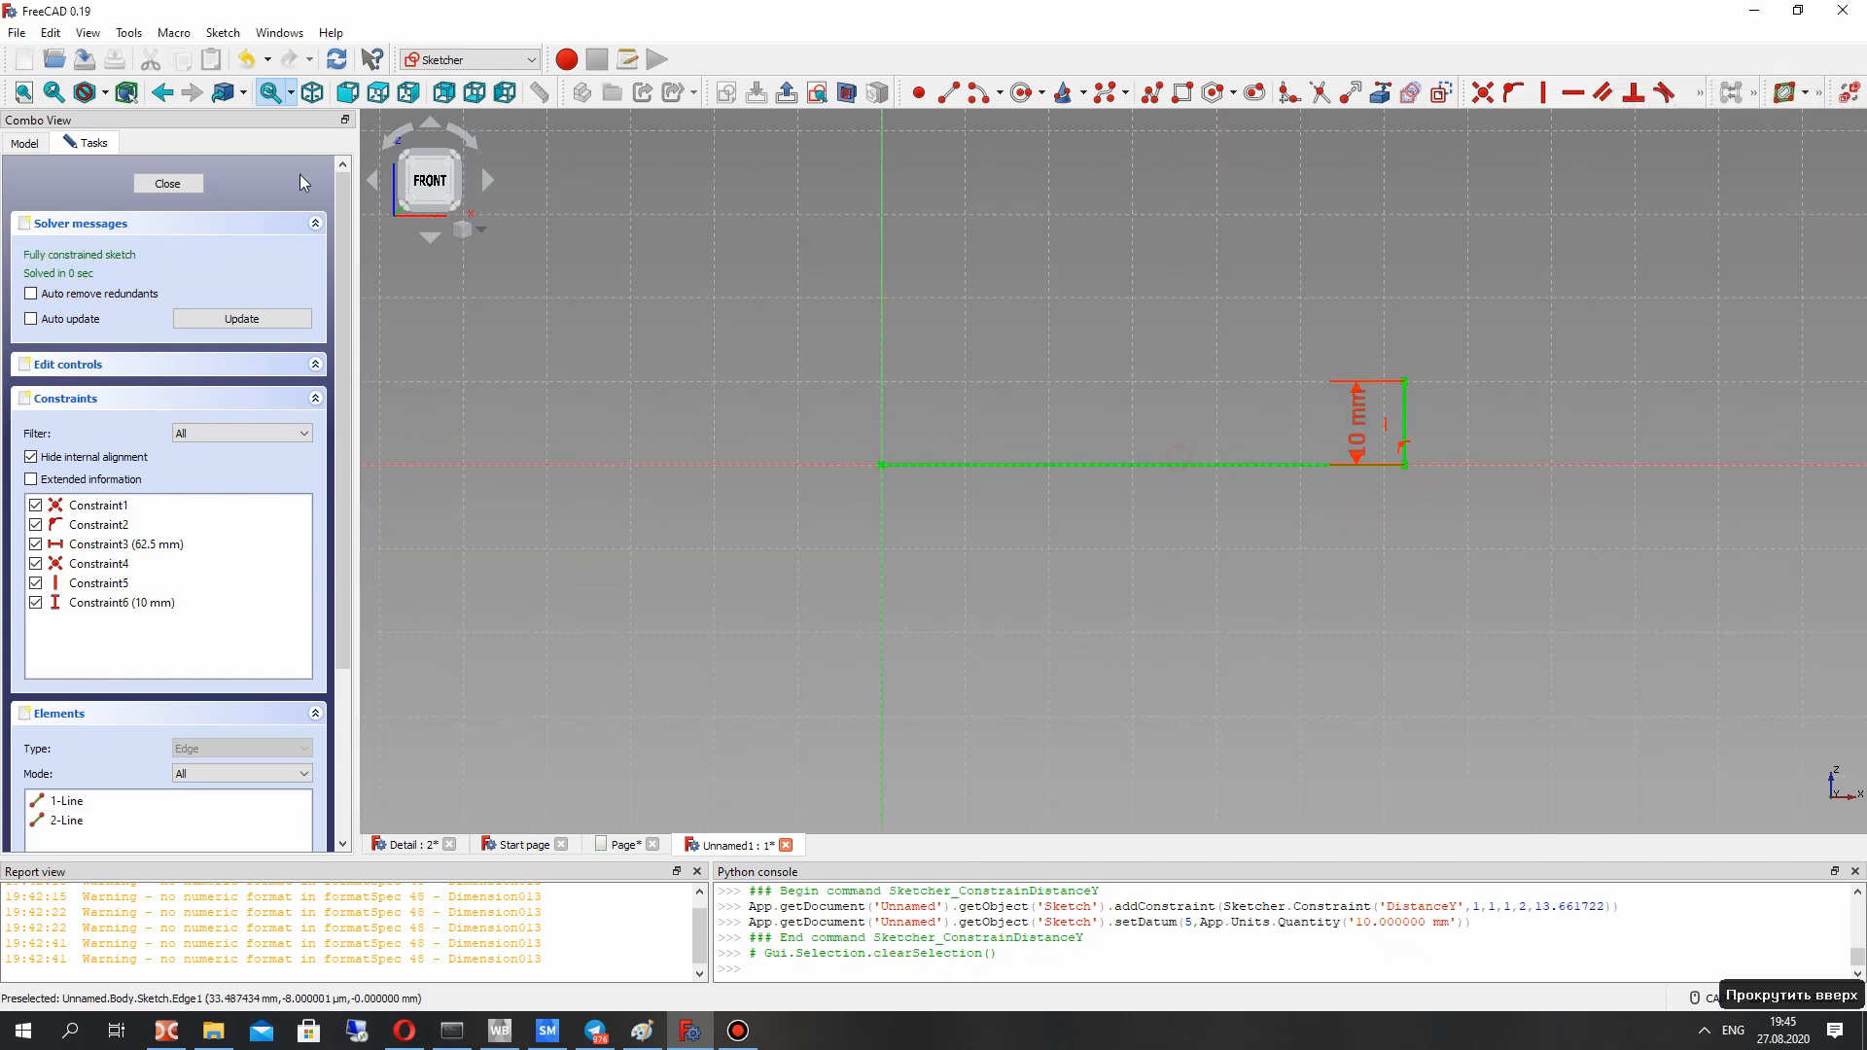
left_click(1016, 326)
left_click_drag(1347, 431, 1451, 563)
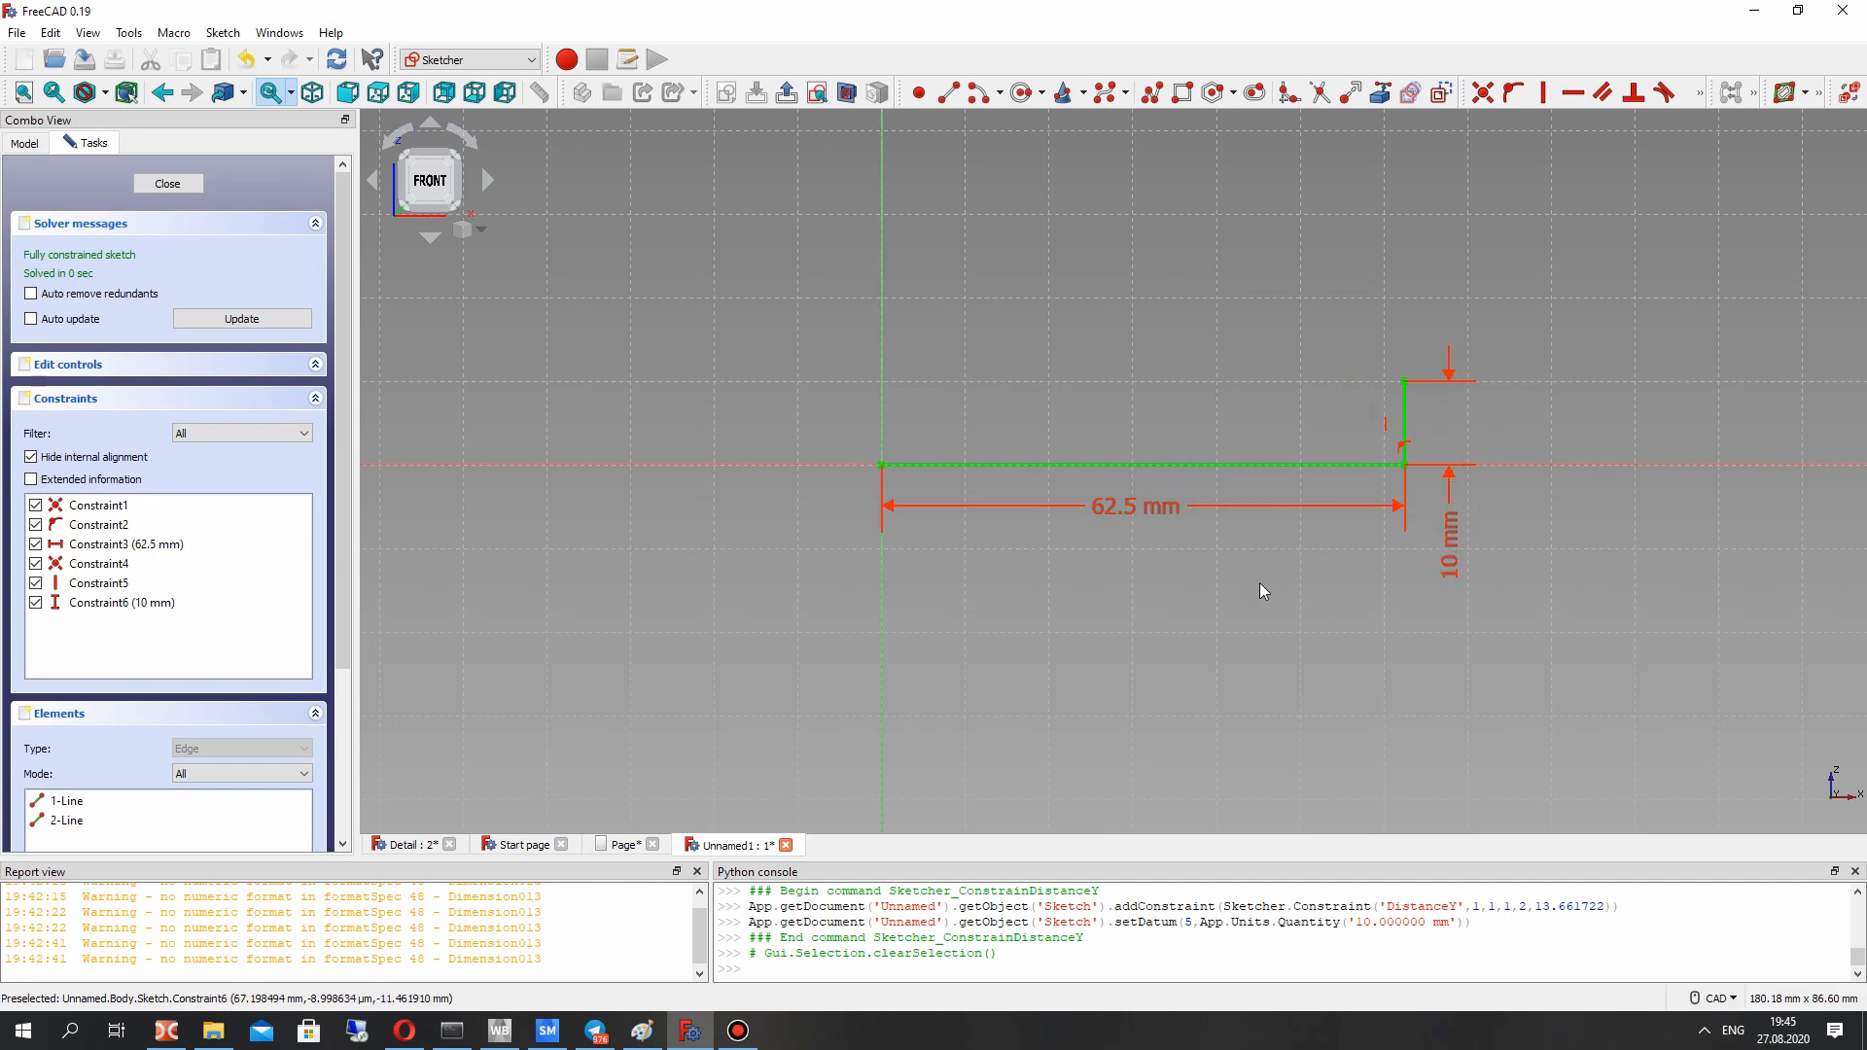
Step: Check the profile on the reference drawing and draw a horizontal line about 36.5 mm long inward from the short vertical line's upper end
middle_click_drag(1148, 381, 1100, 454)
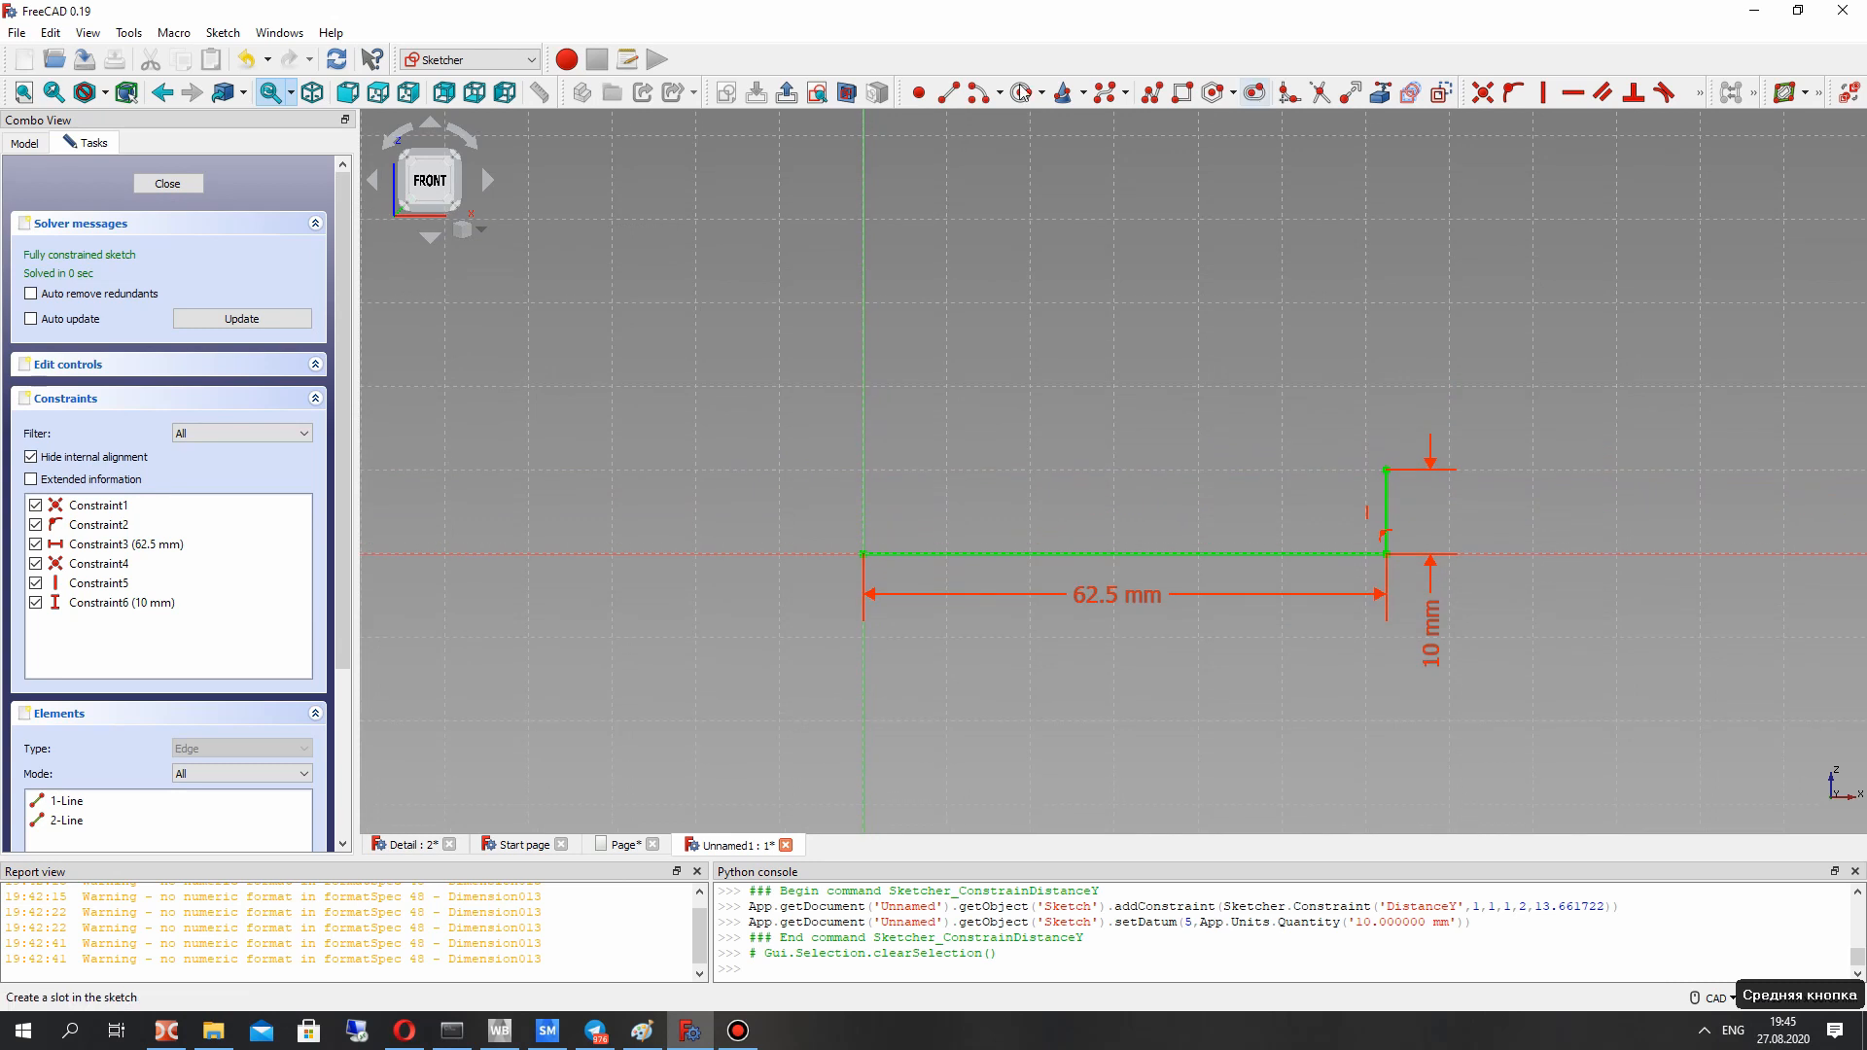
left_click(621, 844)
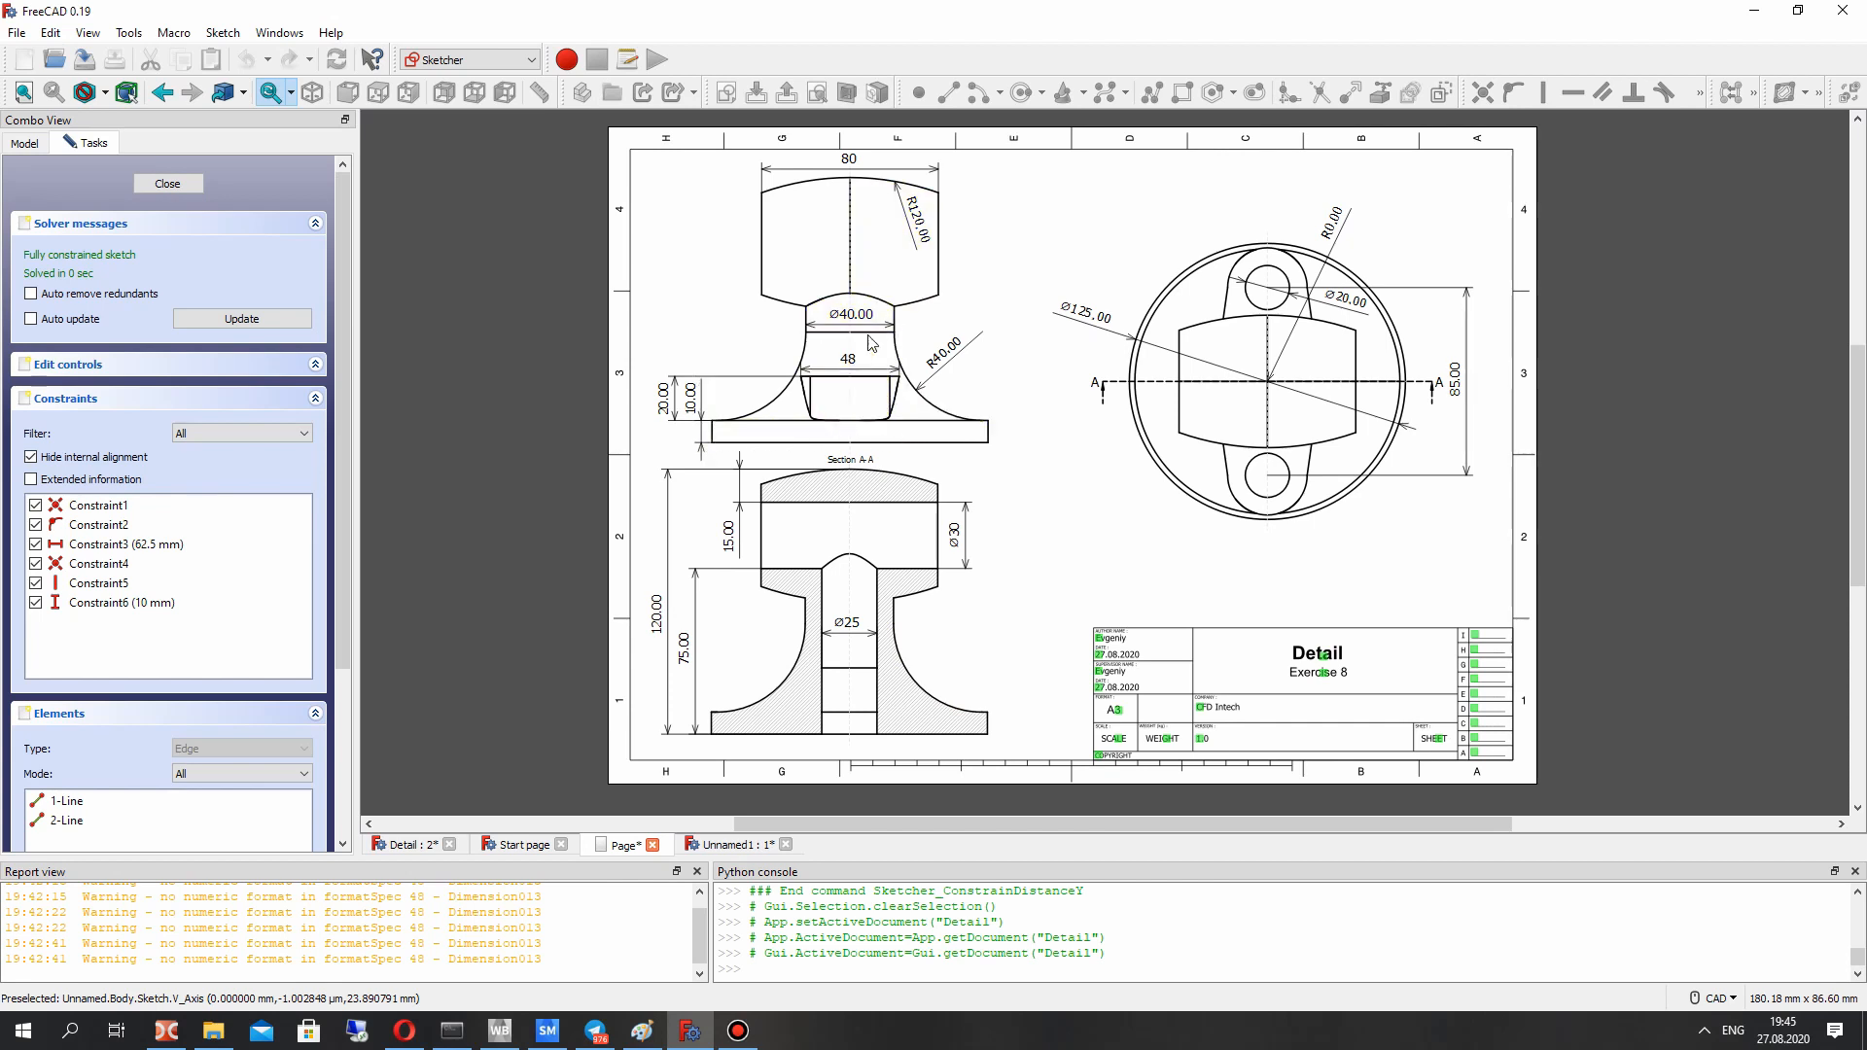
left_click(731, 844)
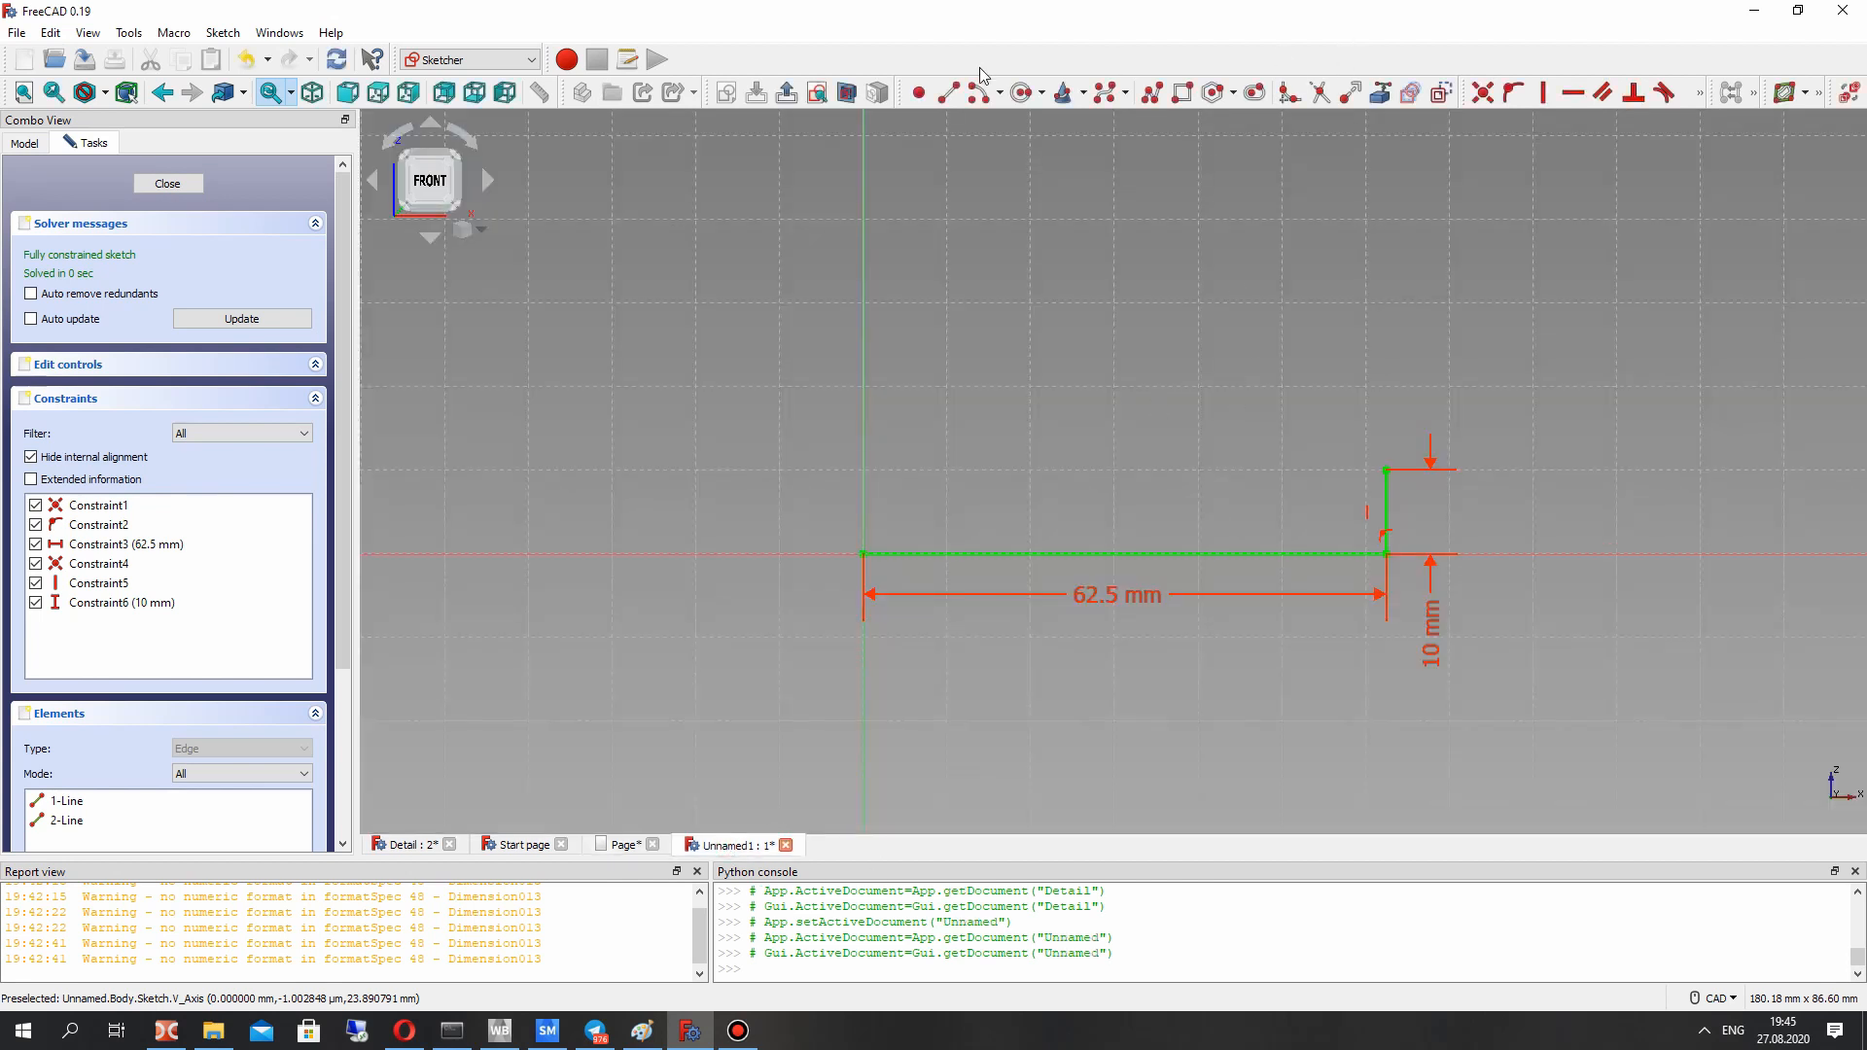
key("g")
key("l")
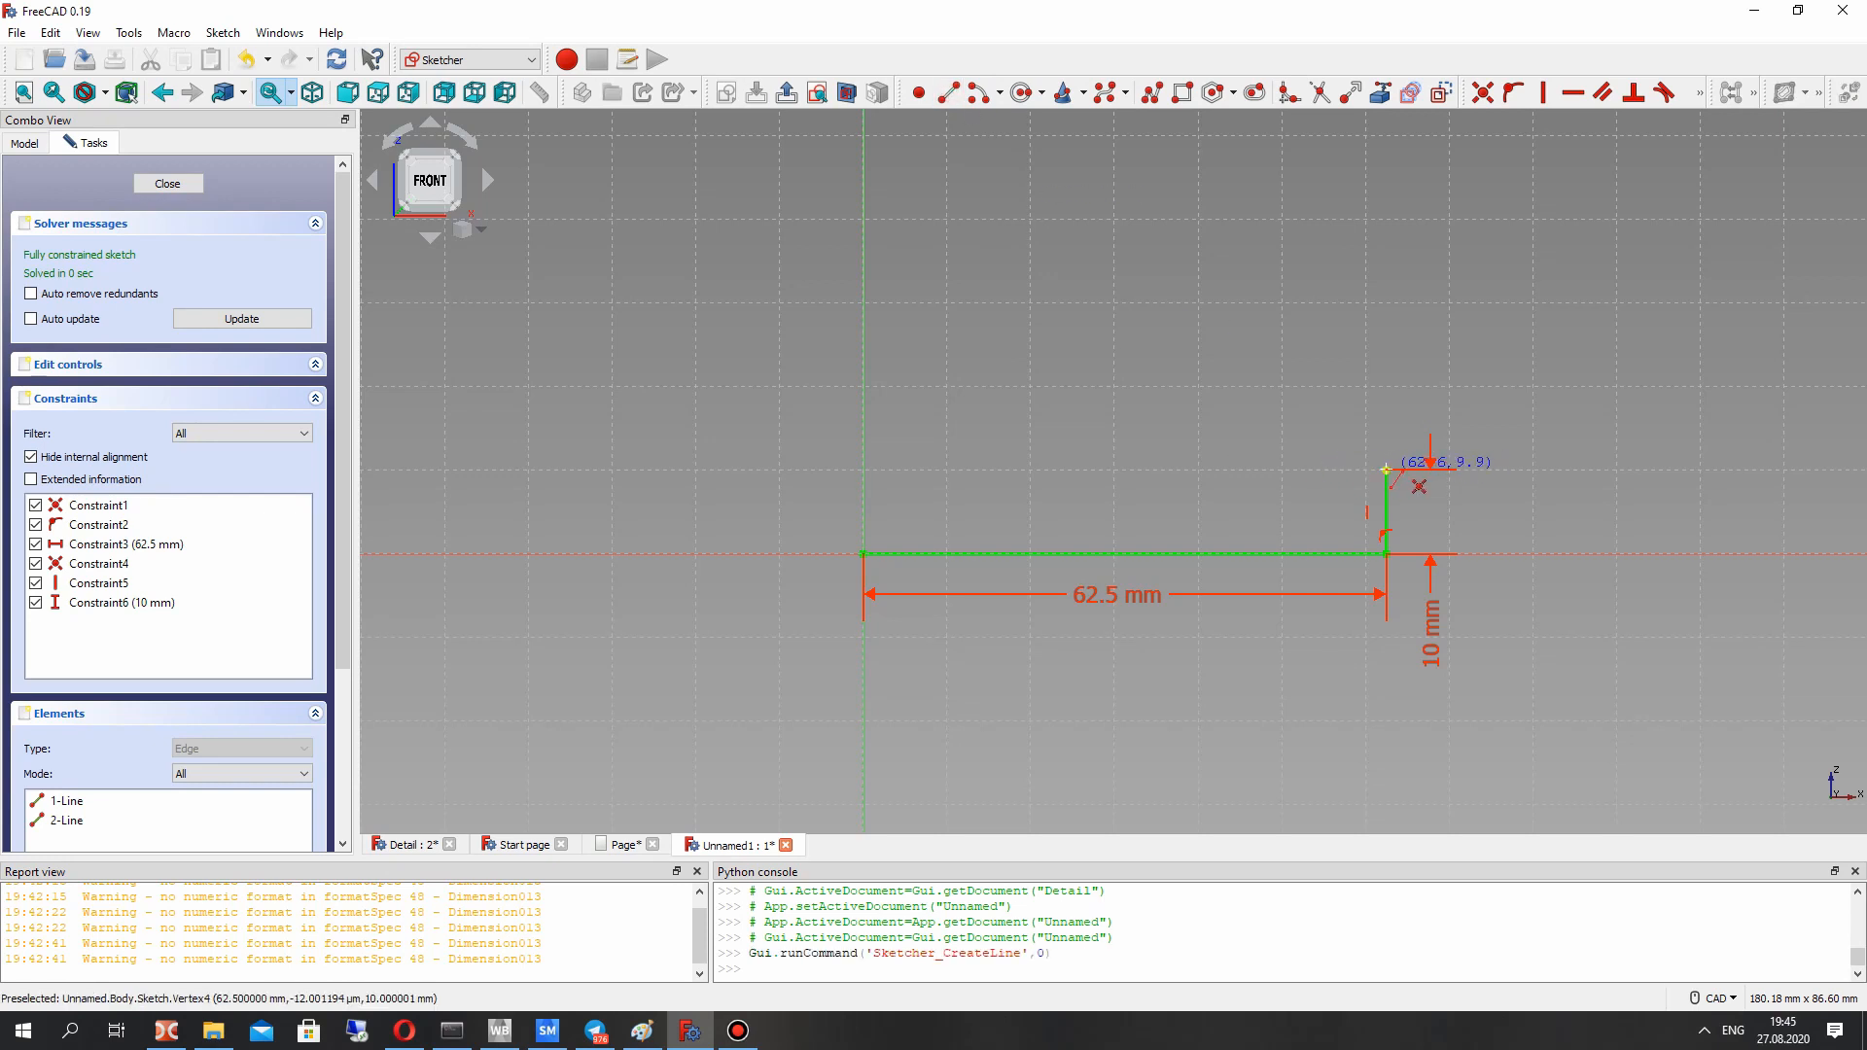
left_click(1385, 470)
left_click(1081, 470)
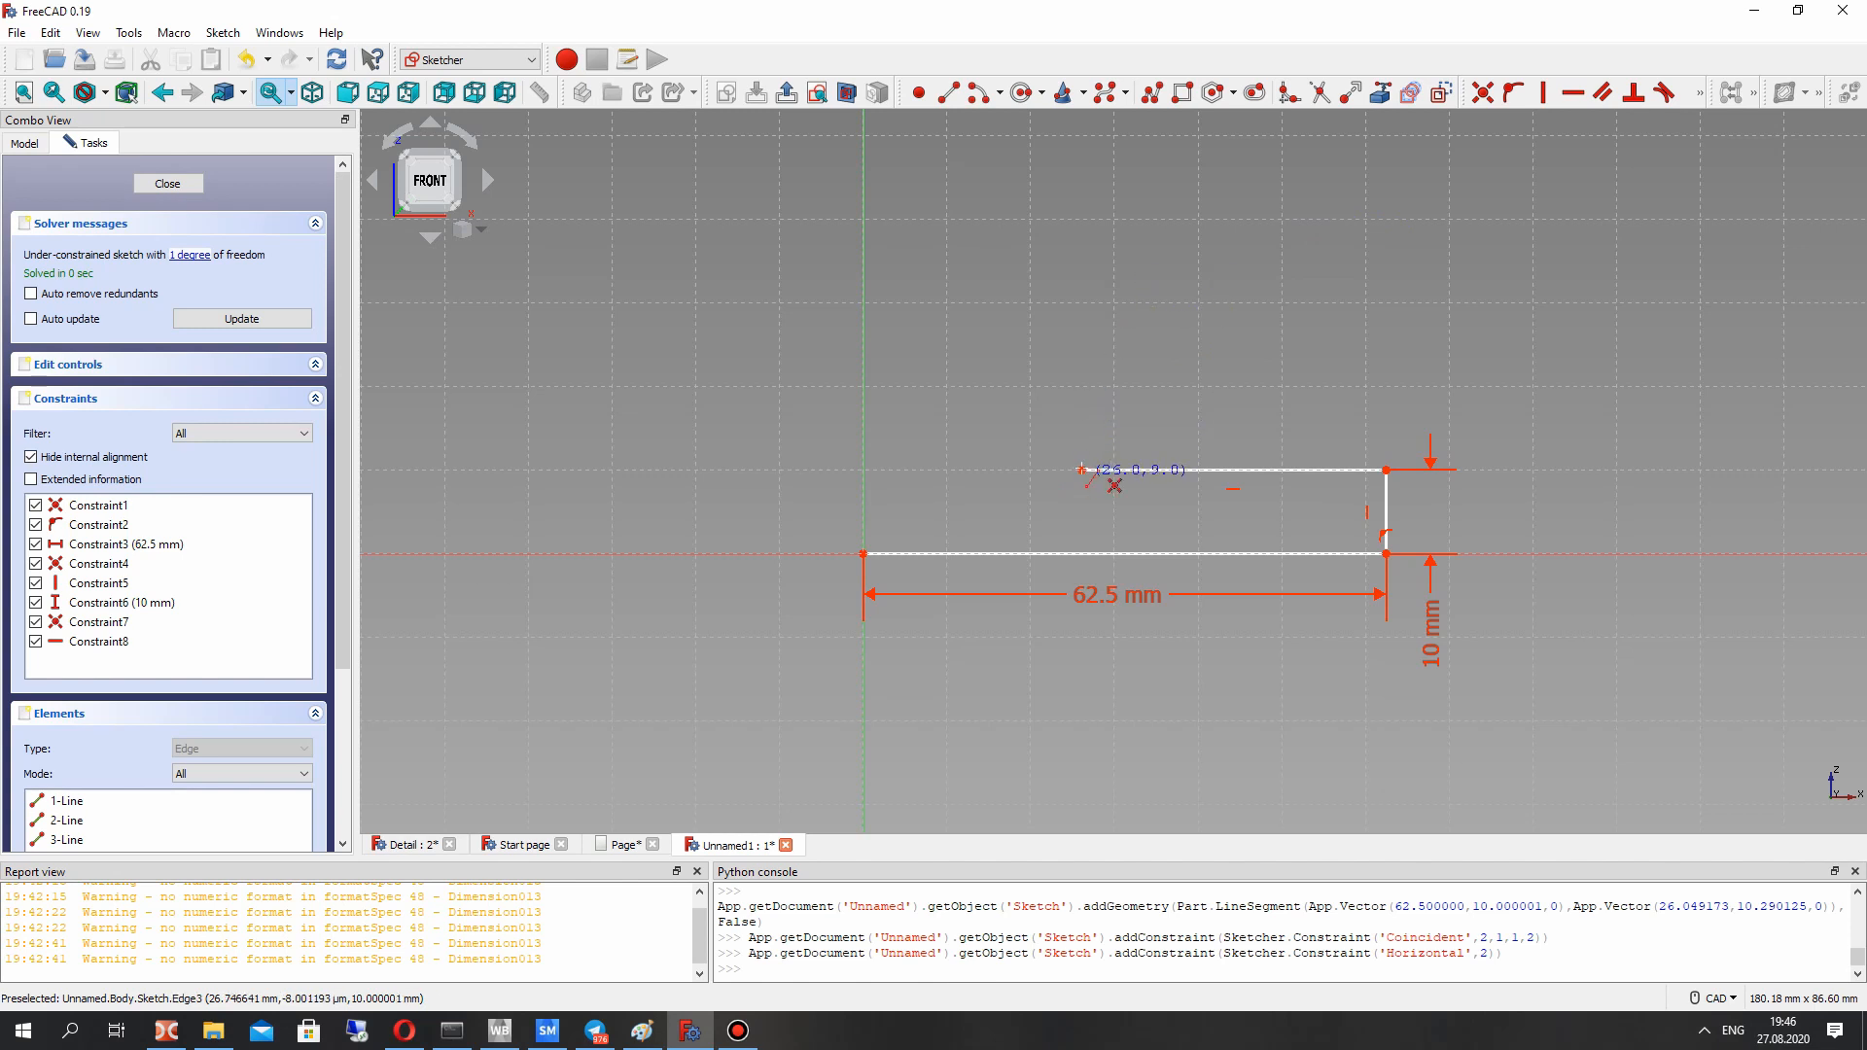
Step: Draw a vertical line about 33 mm upward from the inner end and move it to about 12.6 mm from the vertical axis
left_click(1081, 469)
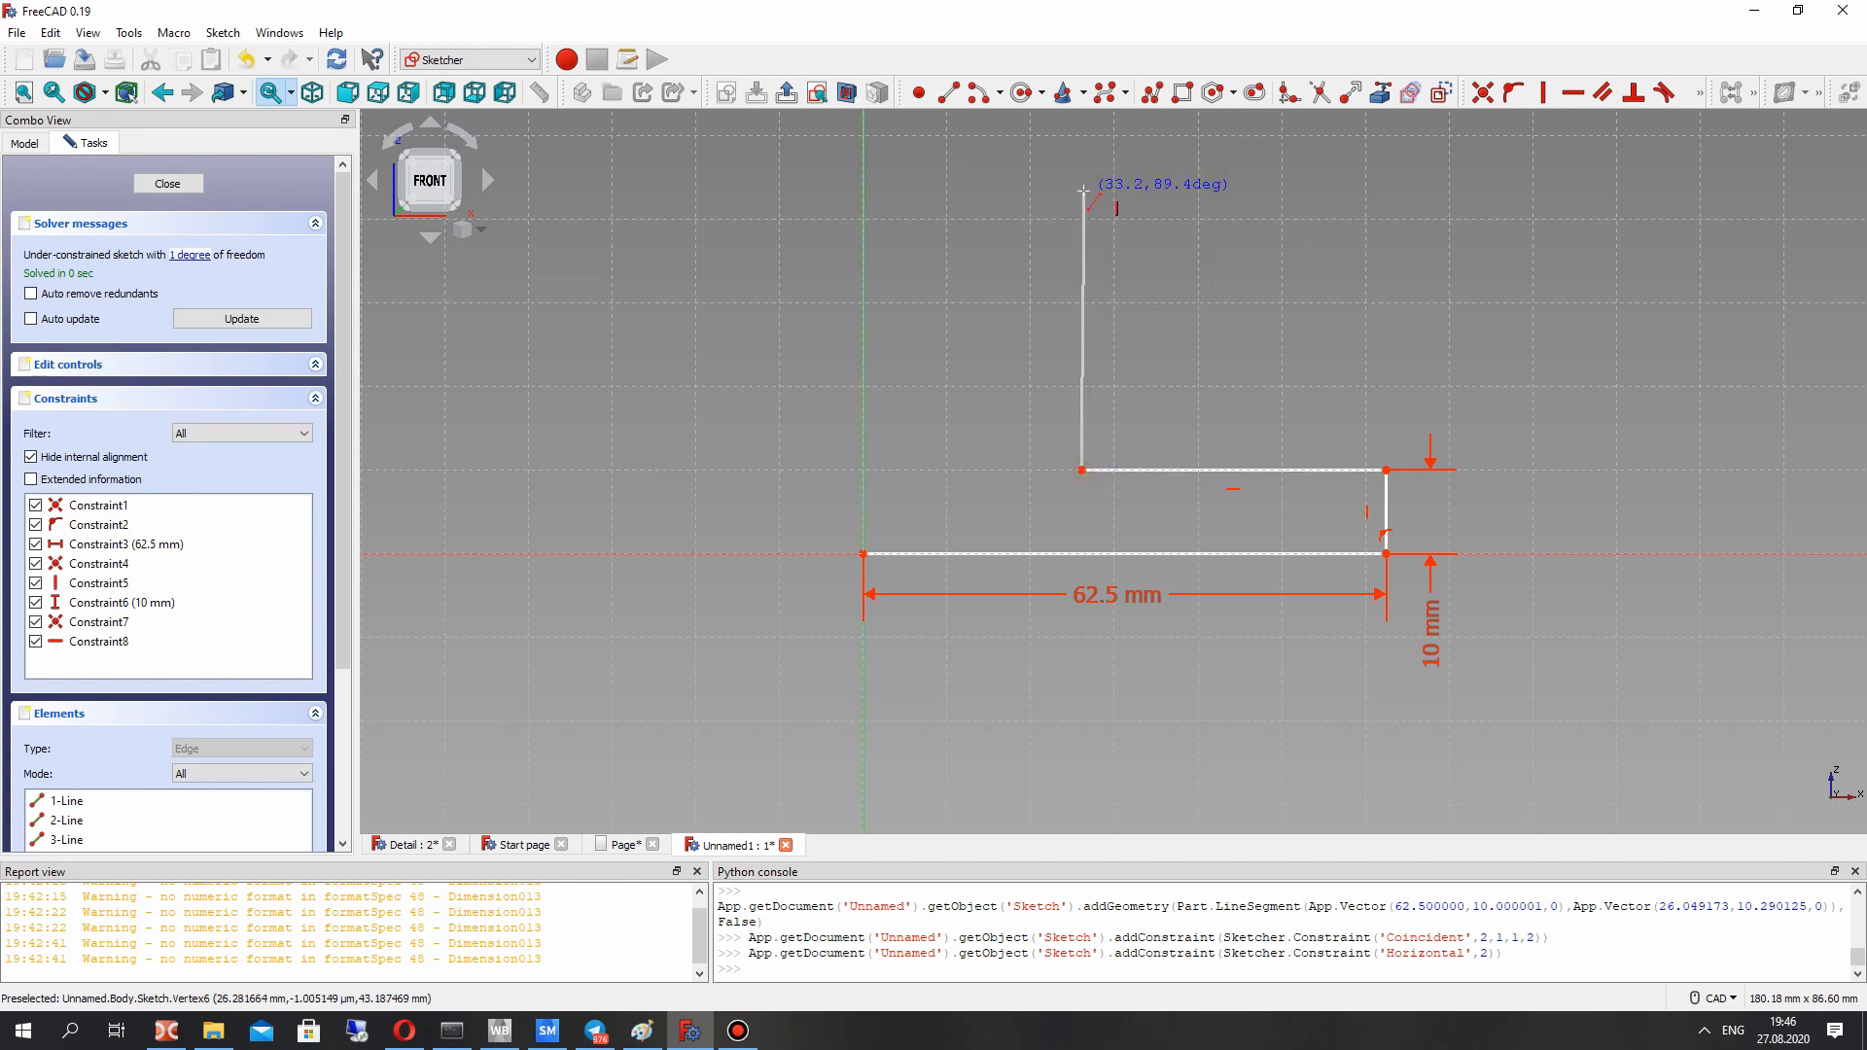
left_click(1081, 191)
left_click_drag(1085, 201, 971, 205)
Step: Constrain the upright line's upper endpoint to 20 mm horizontally from the vertical axis and adjust the dimension's placement
left_click(969, 193)
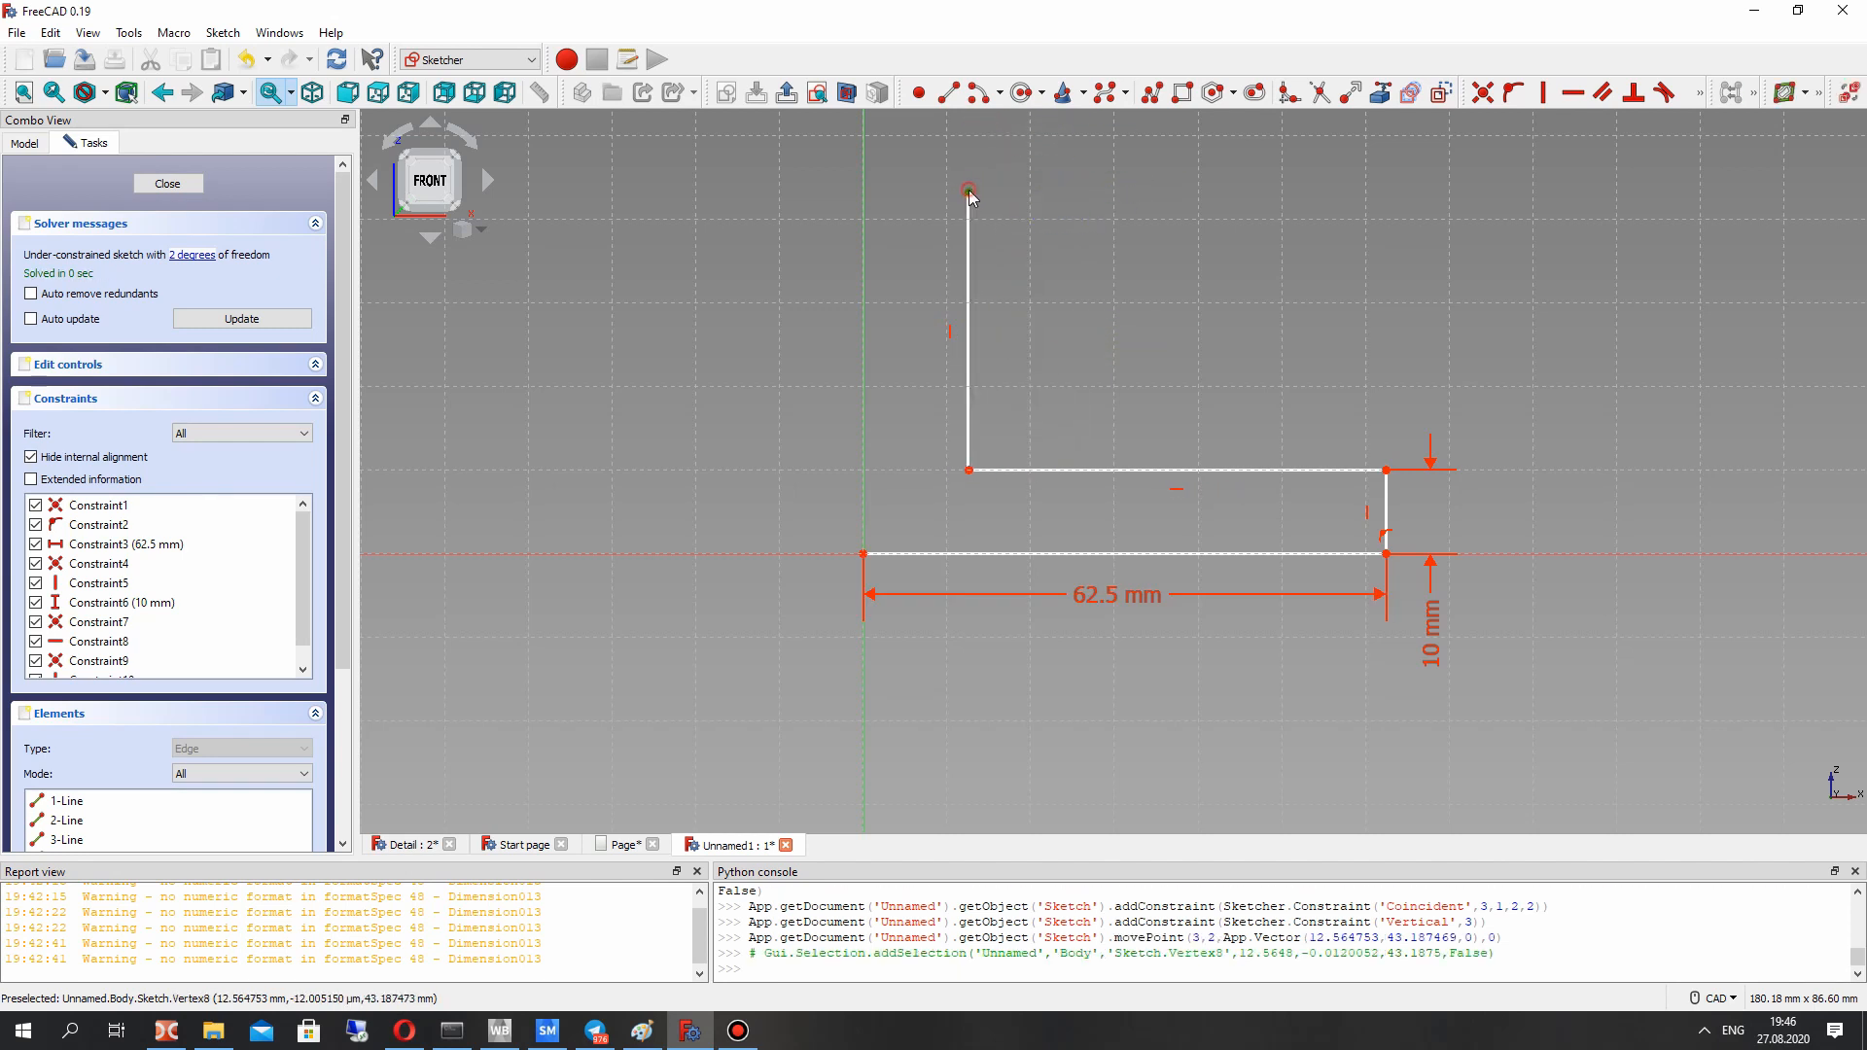
left_click(865, 226)
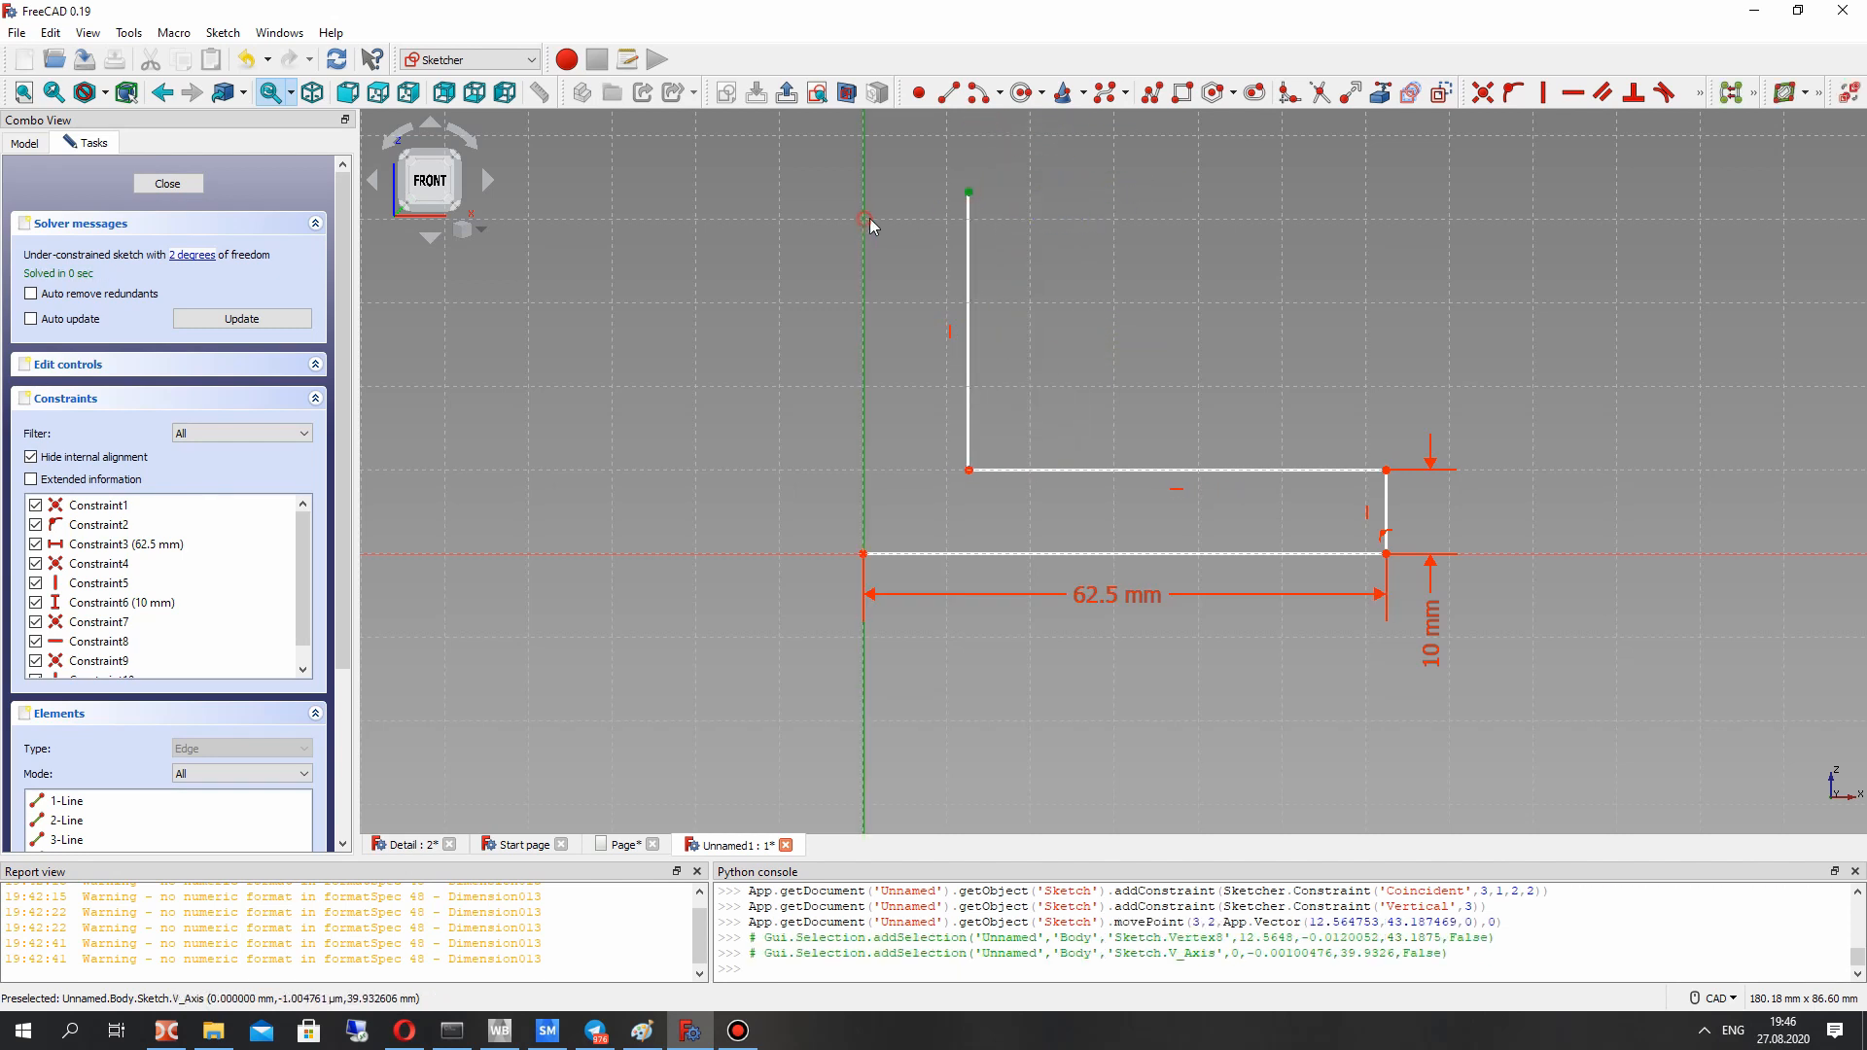
left_click(1700, 92)
left_click(1610, 122)
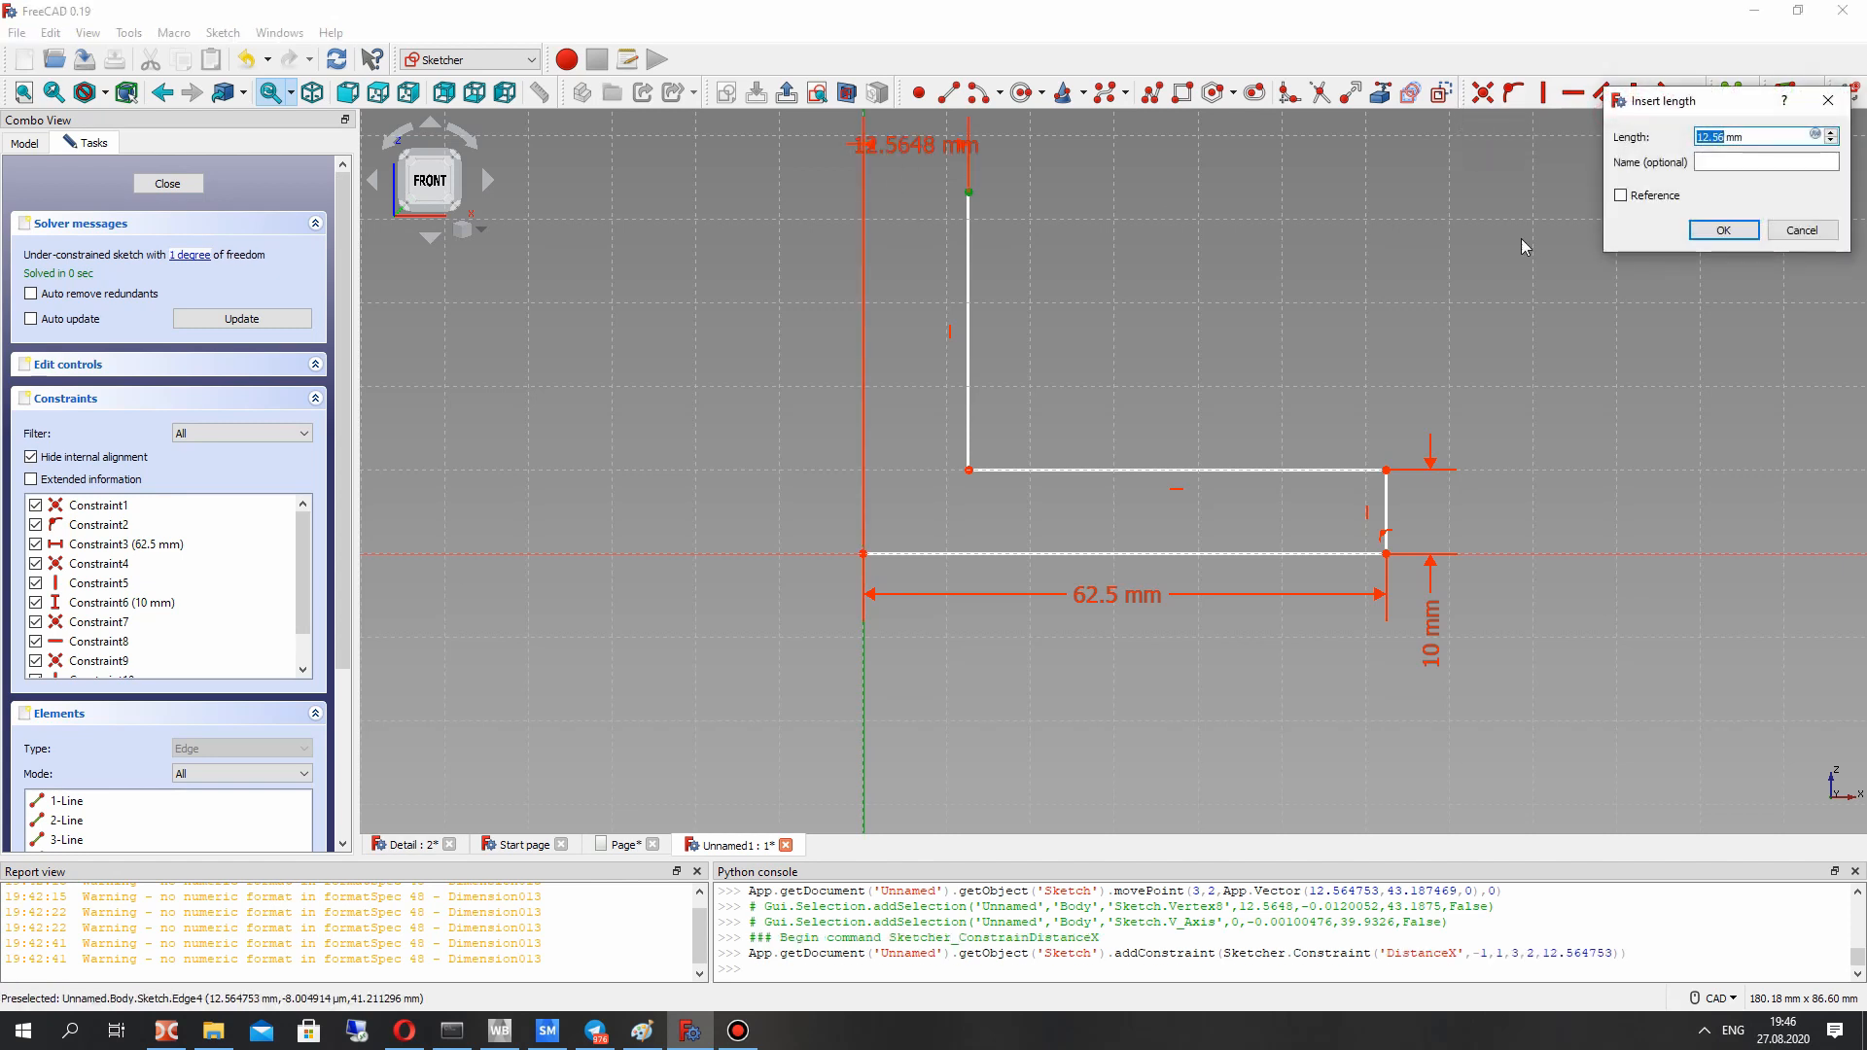
type("20")
key("Return")
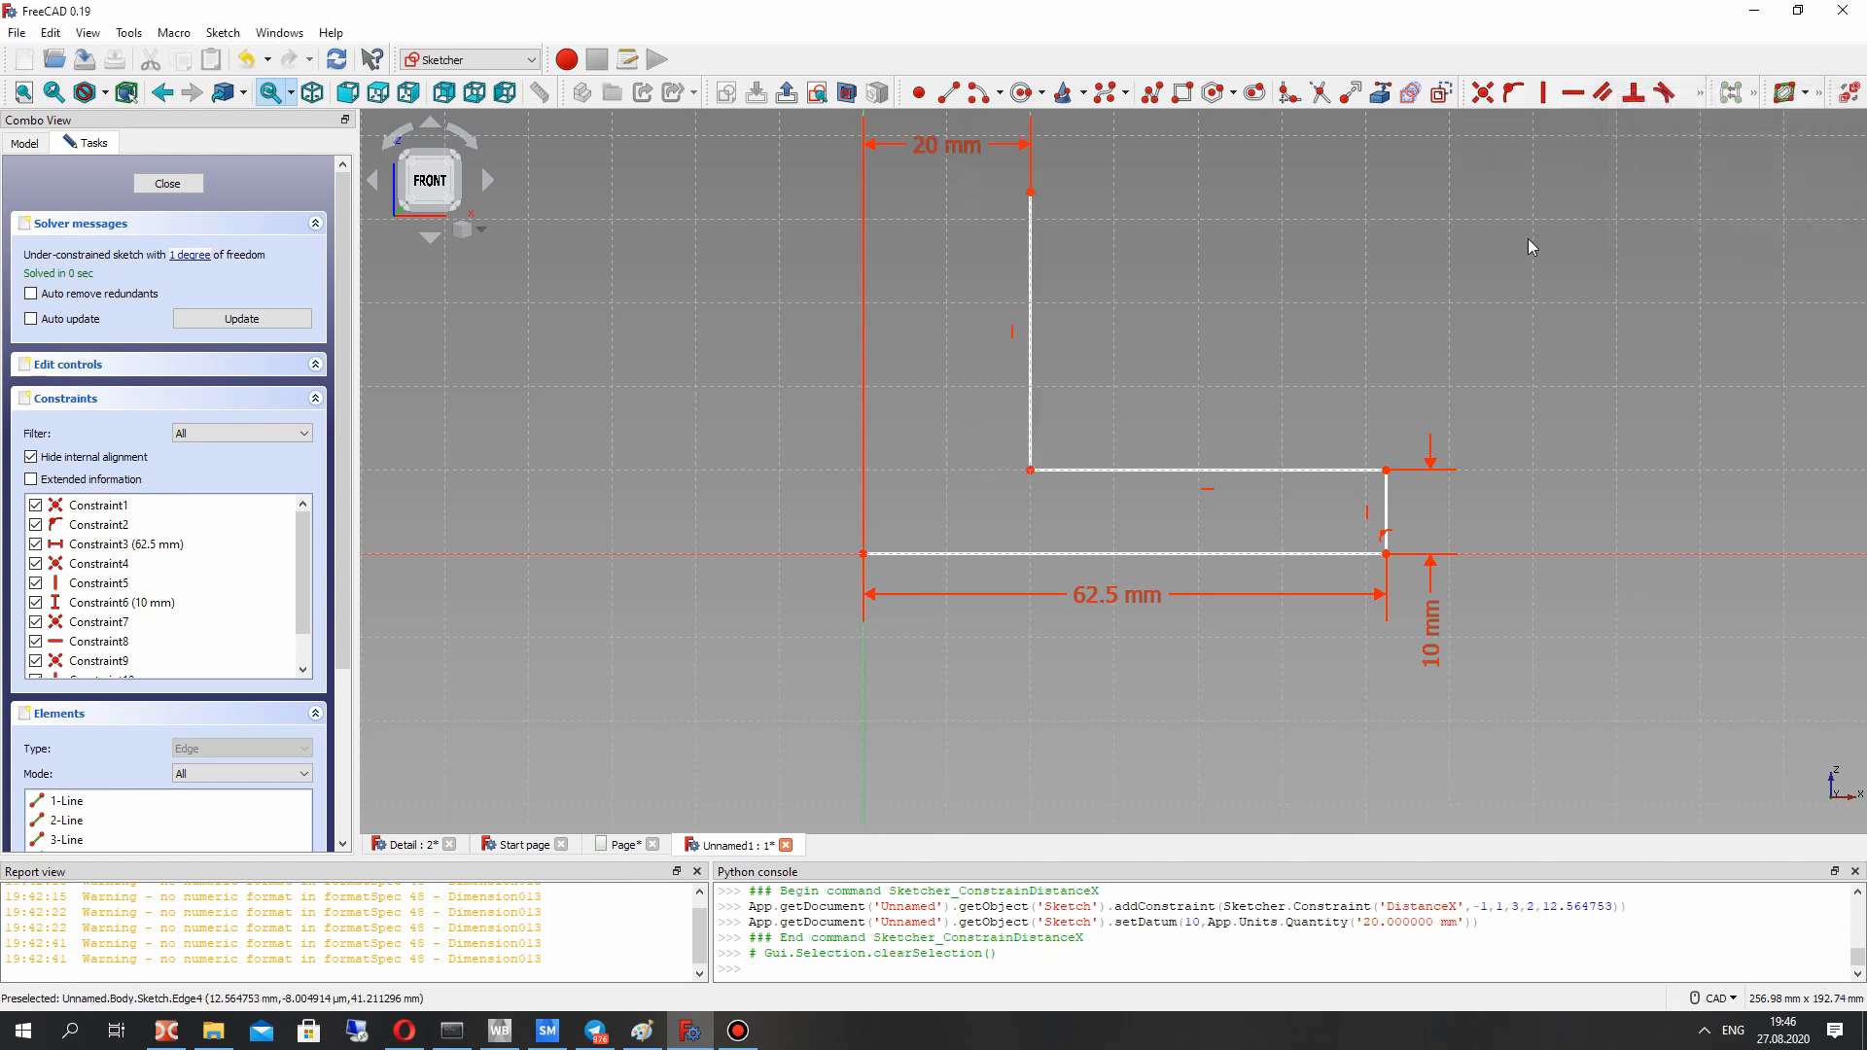
mouse_move(929, 146)
left_mouse_down()
mouse_move(896, 301)
mouse_move(919, 138)
mouse_move(943, 130)
left_mouse_up()
Step: Check the heights on the reference drawing and constrain the upright line's upper endpoint to 90 mm vertically from the horizontal axis
left_click(624, 845)
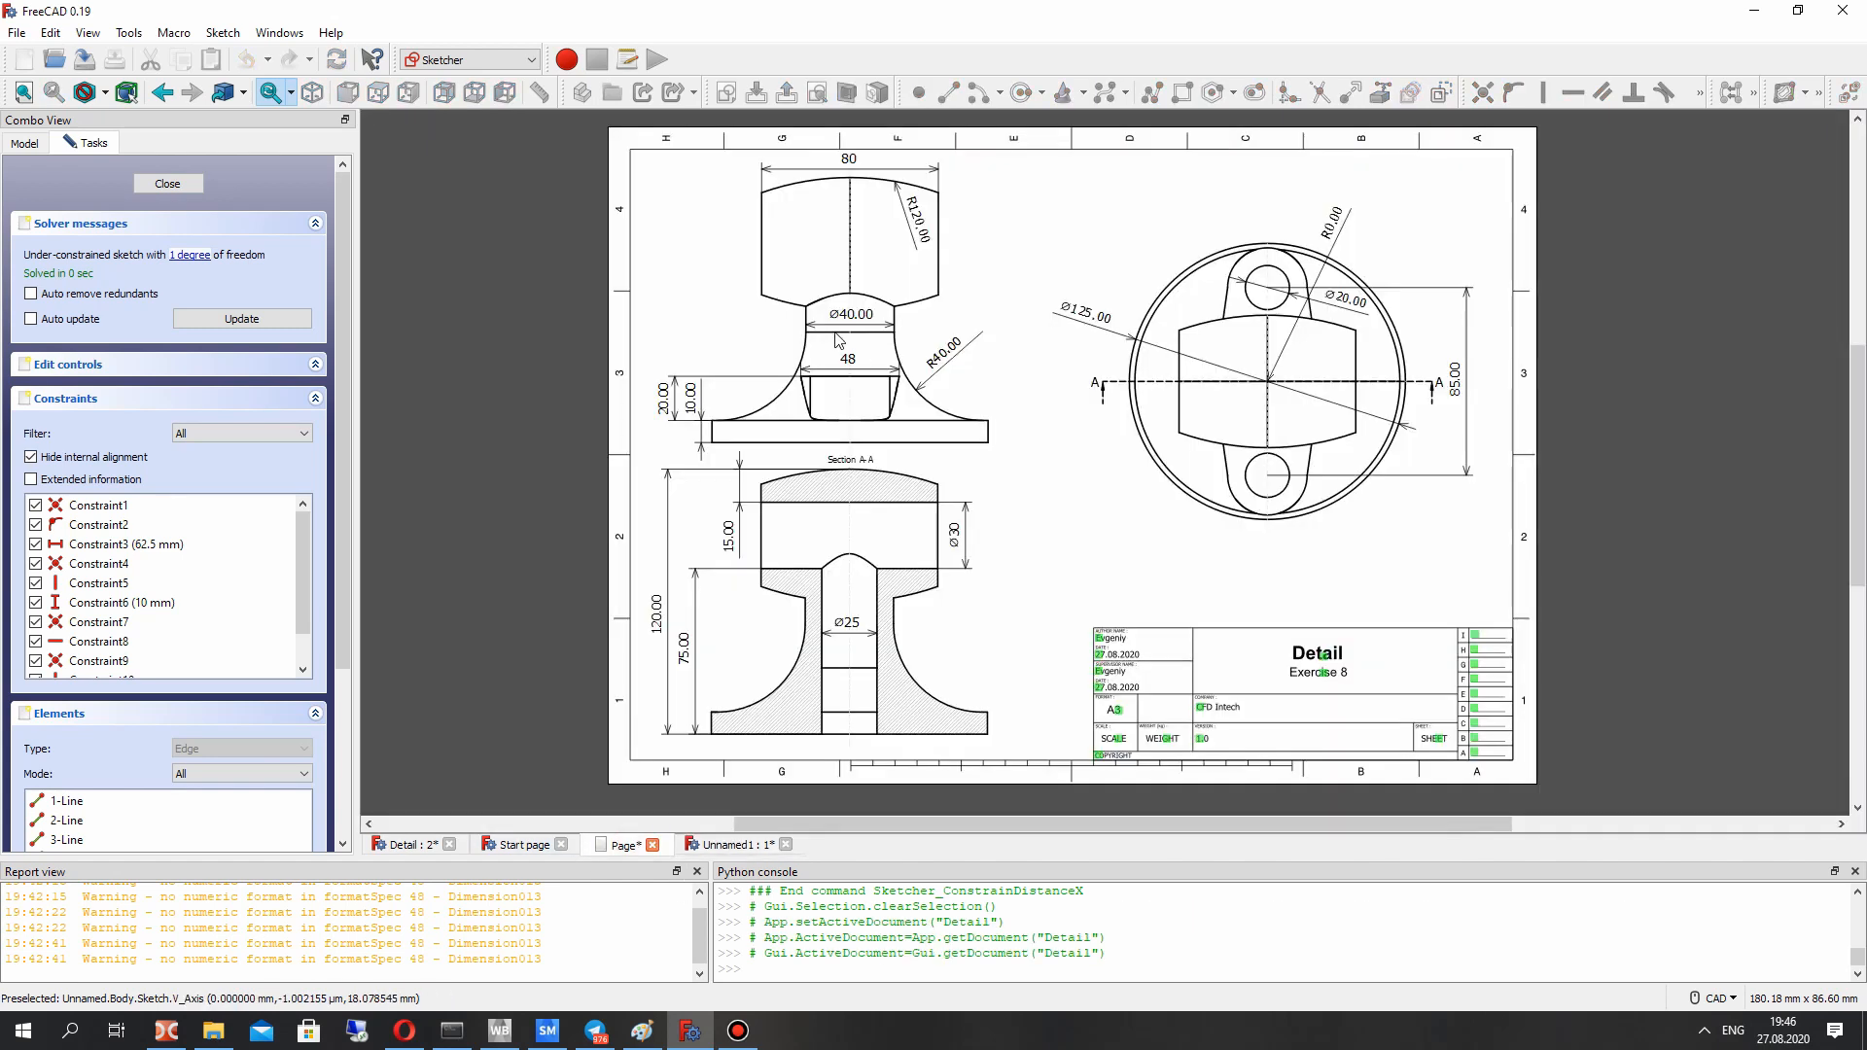
left_click(735, 845)
mouse_move(971, 208)
middle_mouse_down()
mouse_move(1006, 243)
mouse_move(931, 346)
middle_mouse_up()
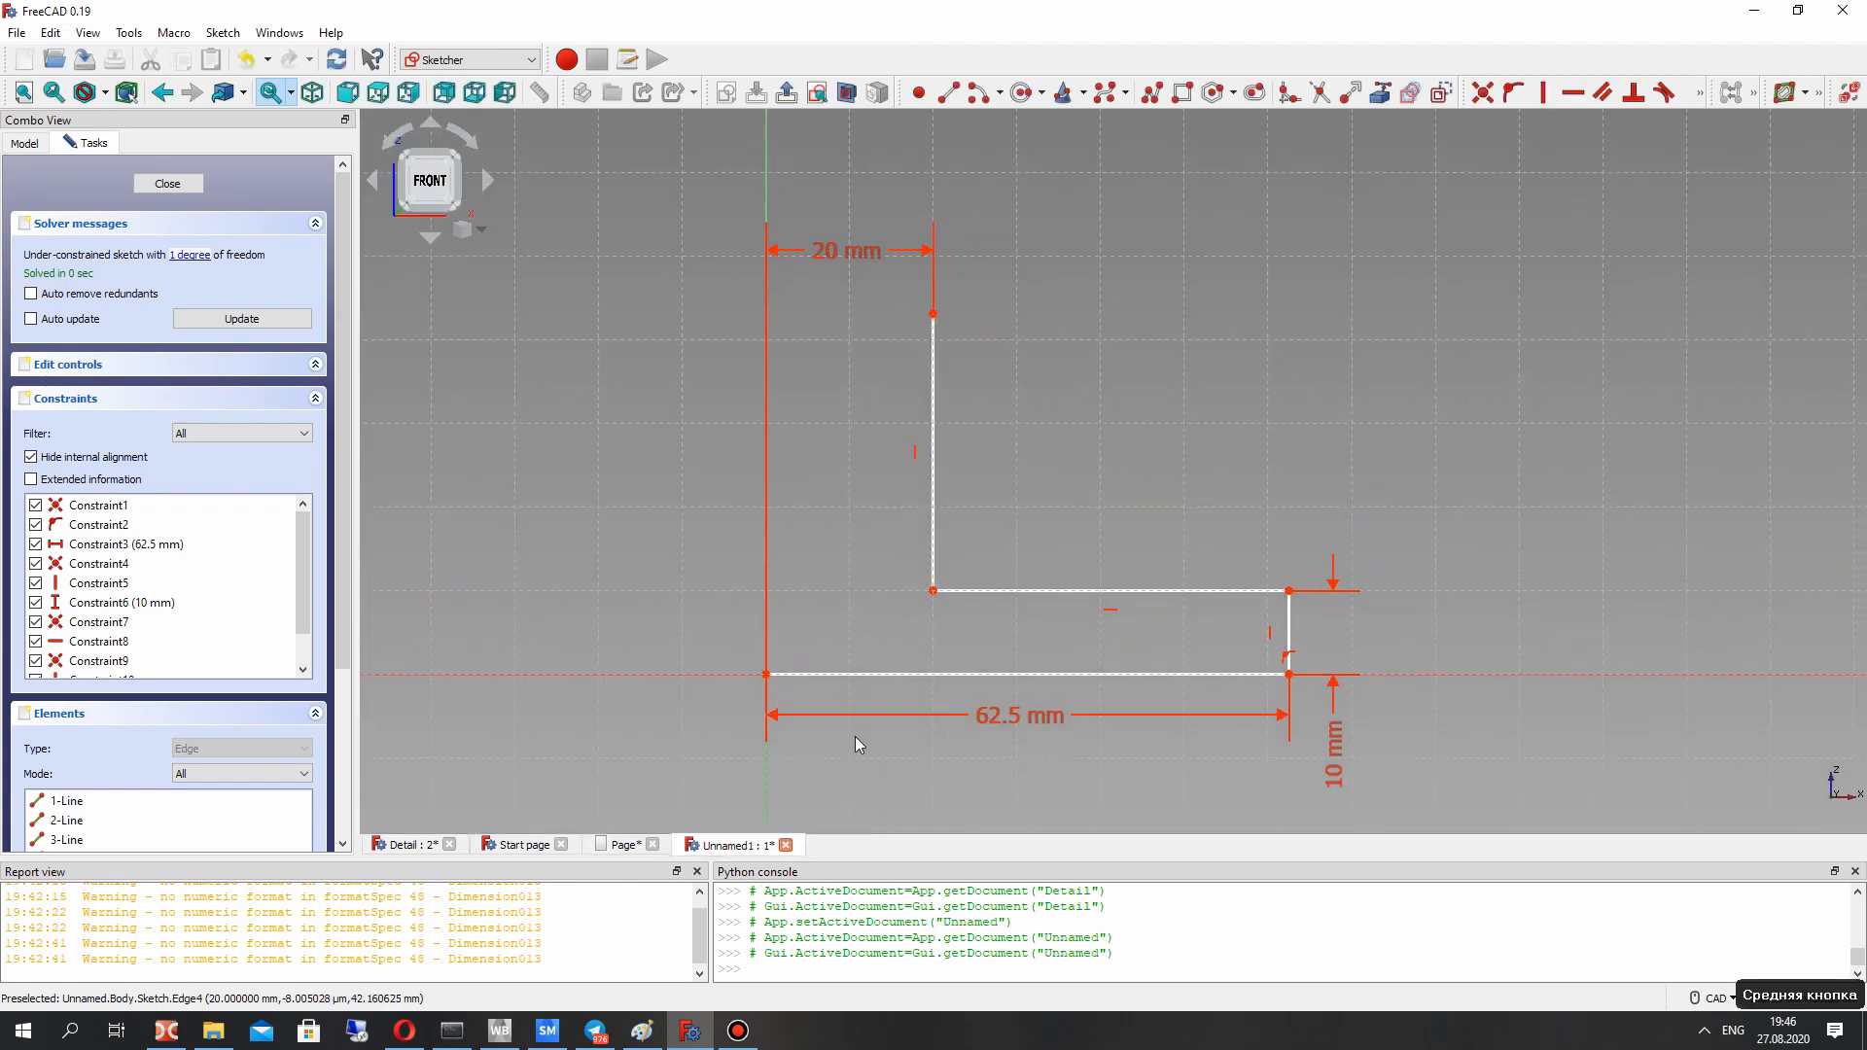
left_click(627, 845)
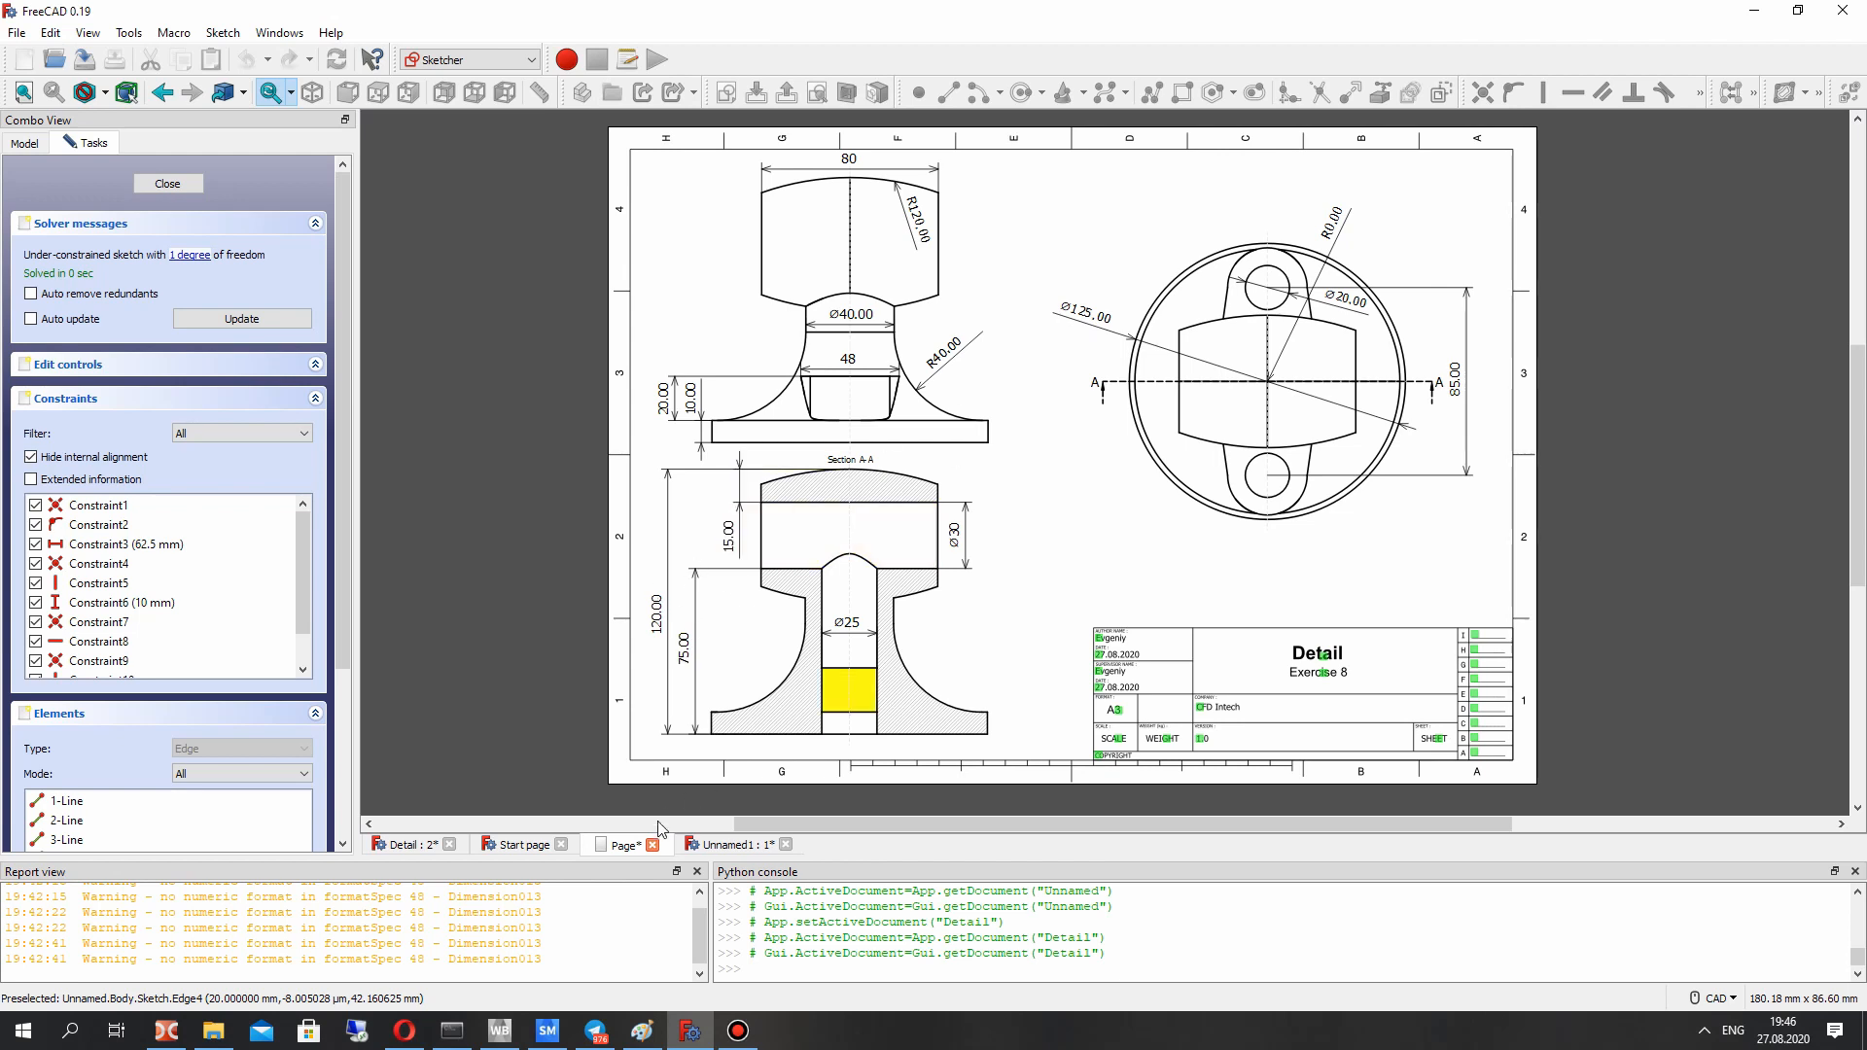
left_click(730, 849)
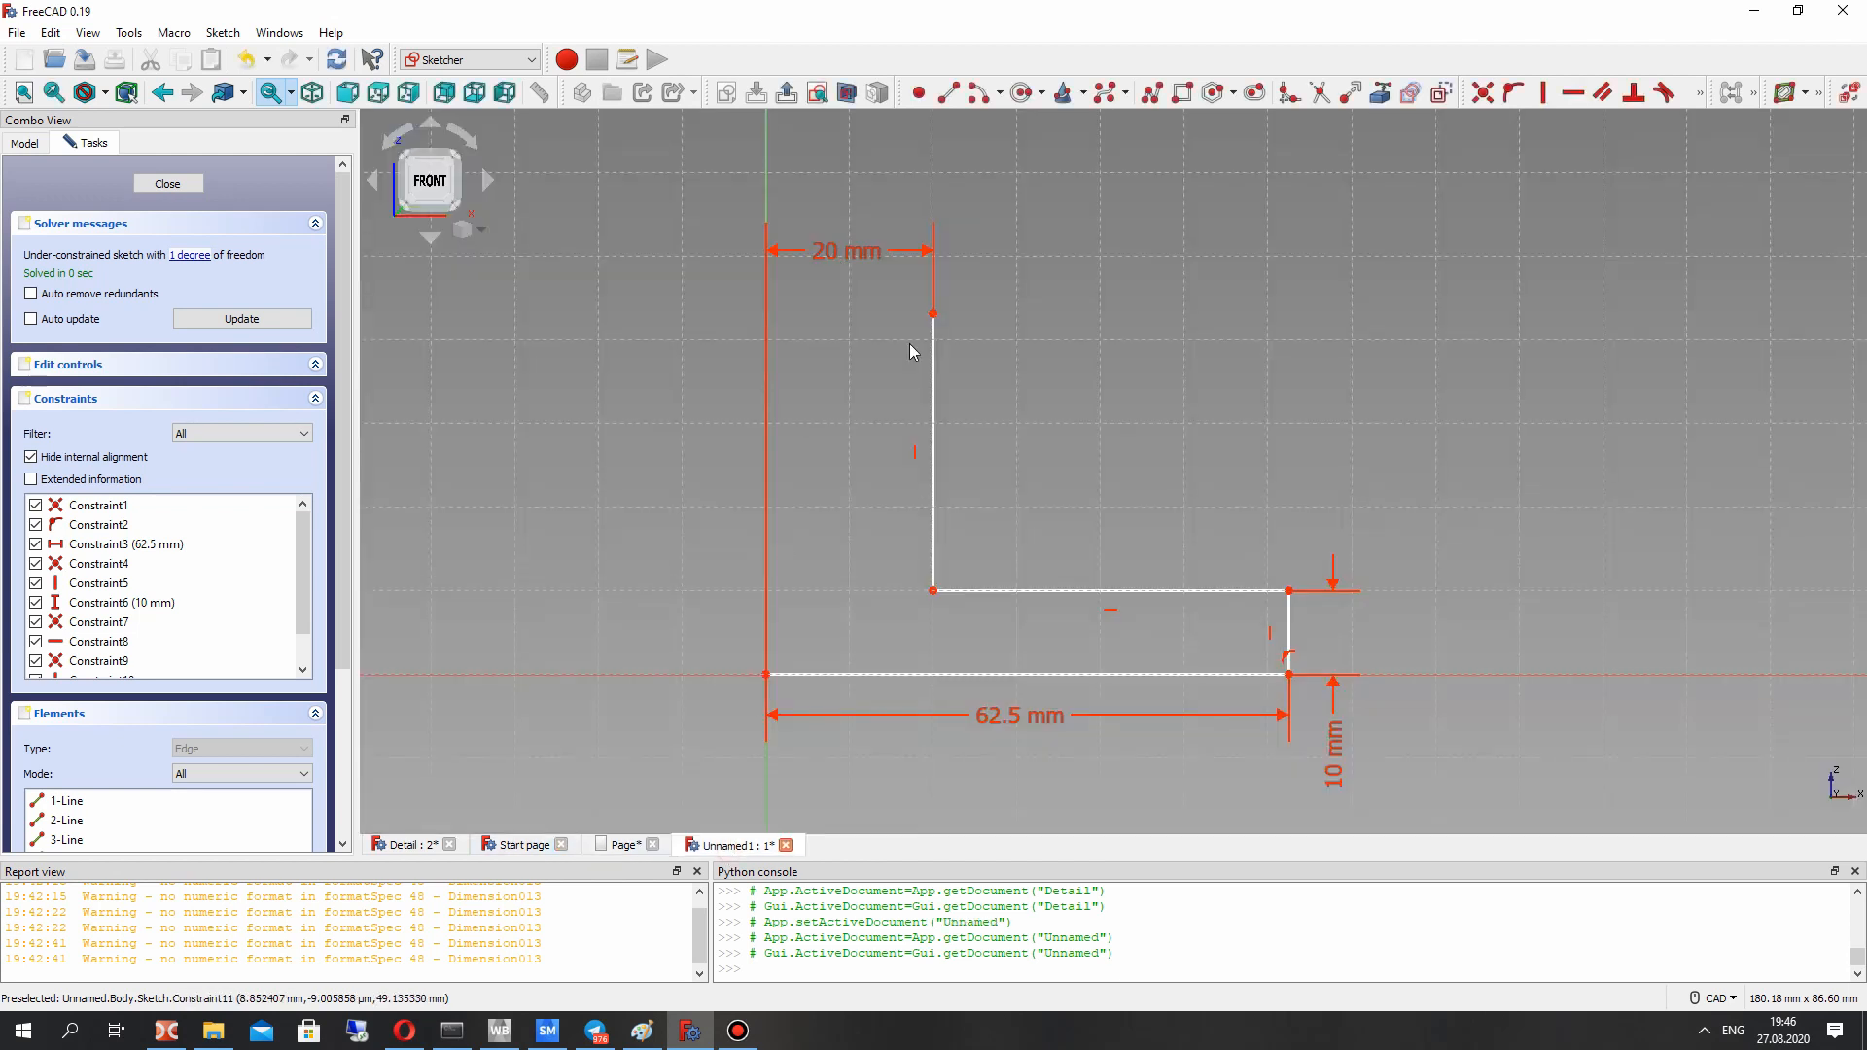
left_click(930, 321)
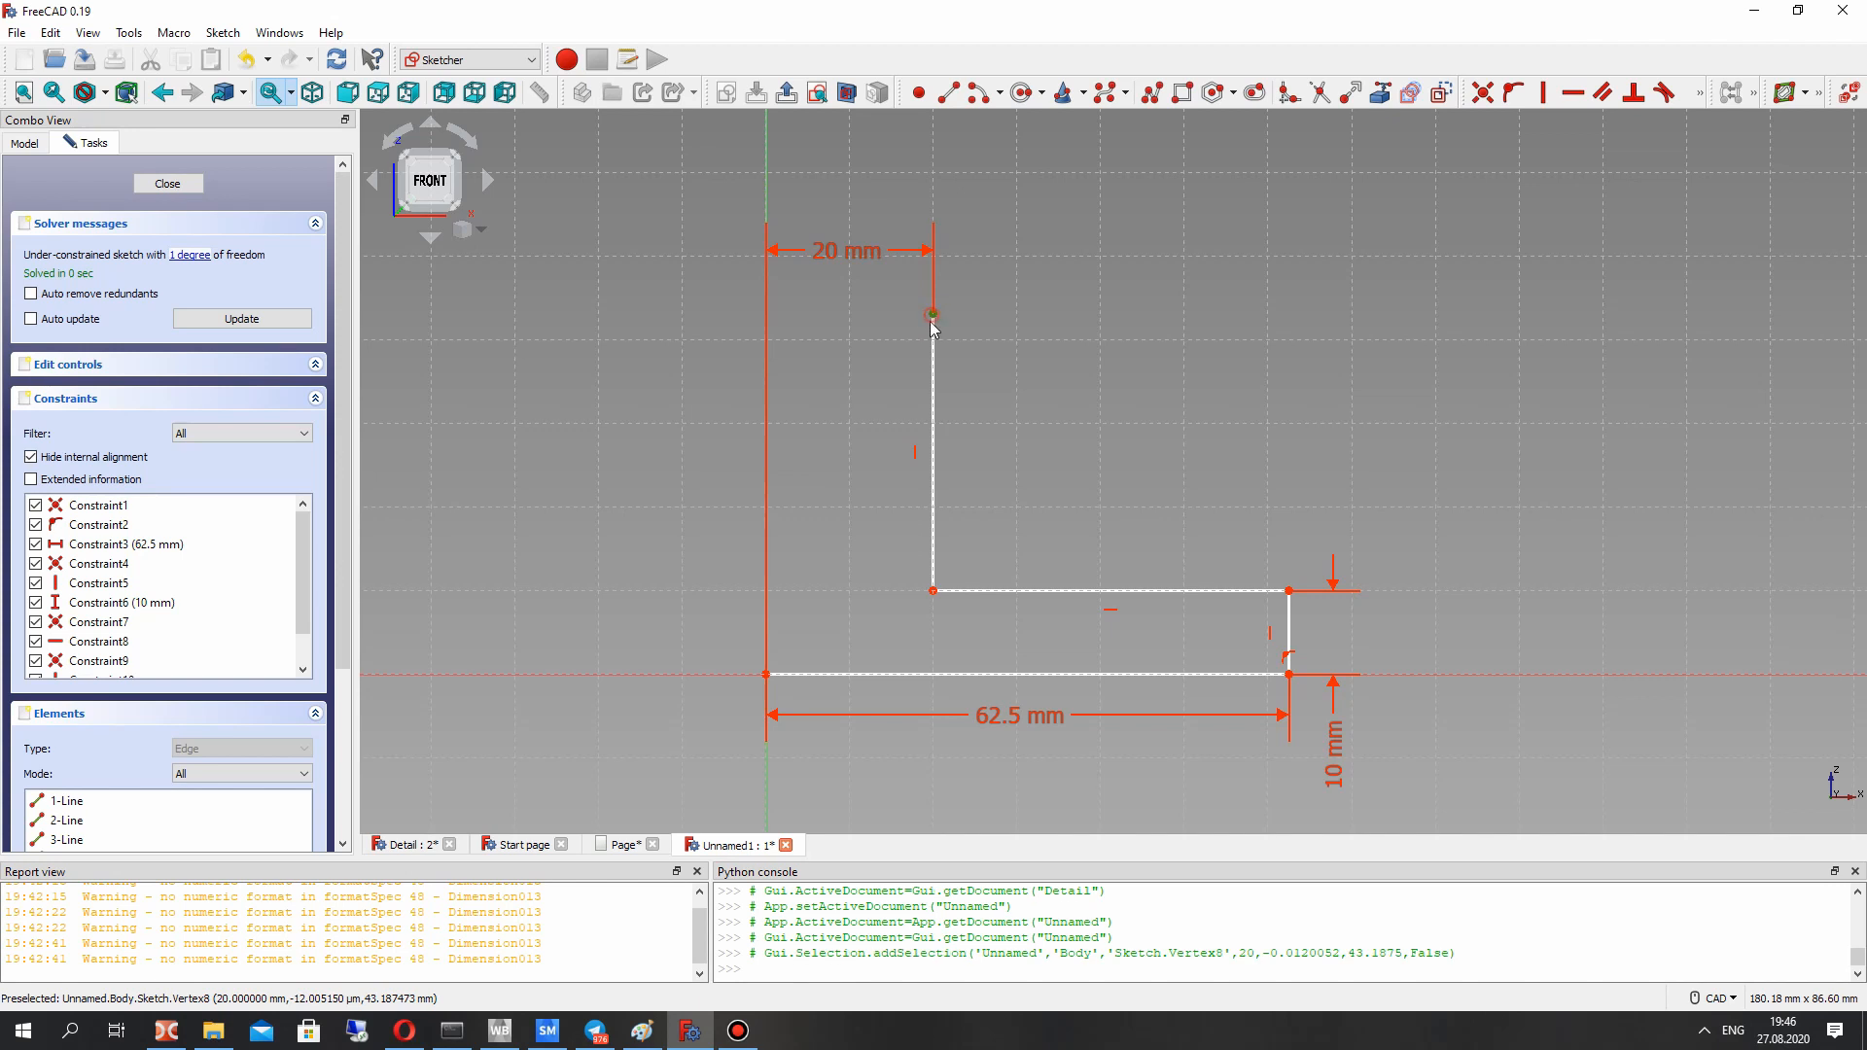
left_click(746, 674)
left_click(1700, 93)
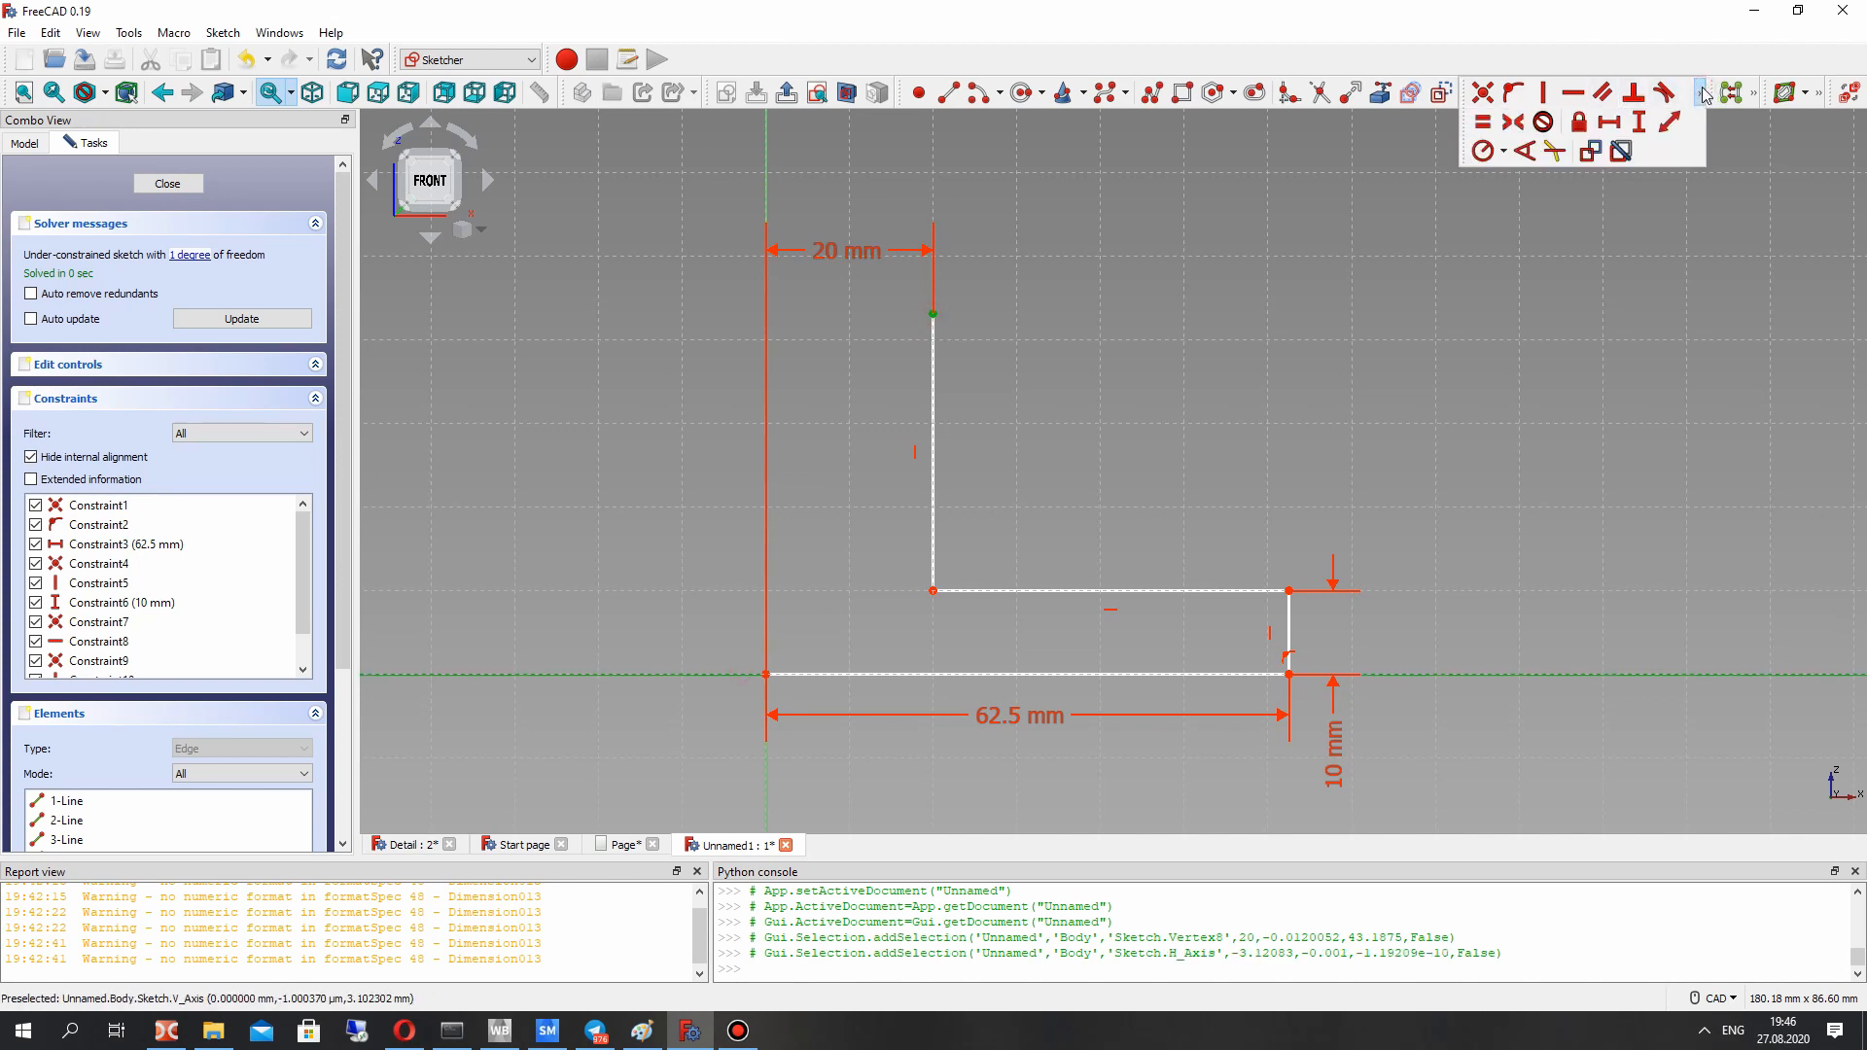
left_click(1639, 123)
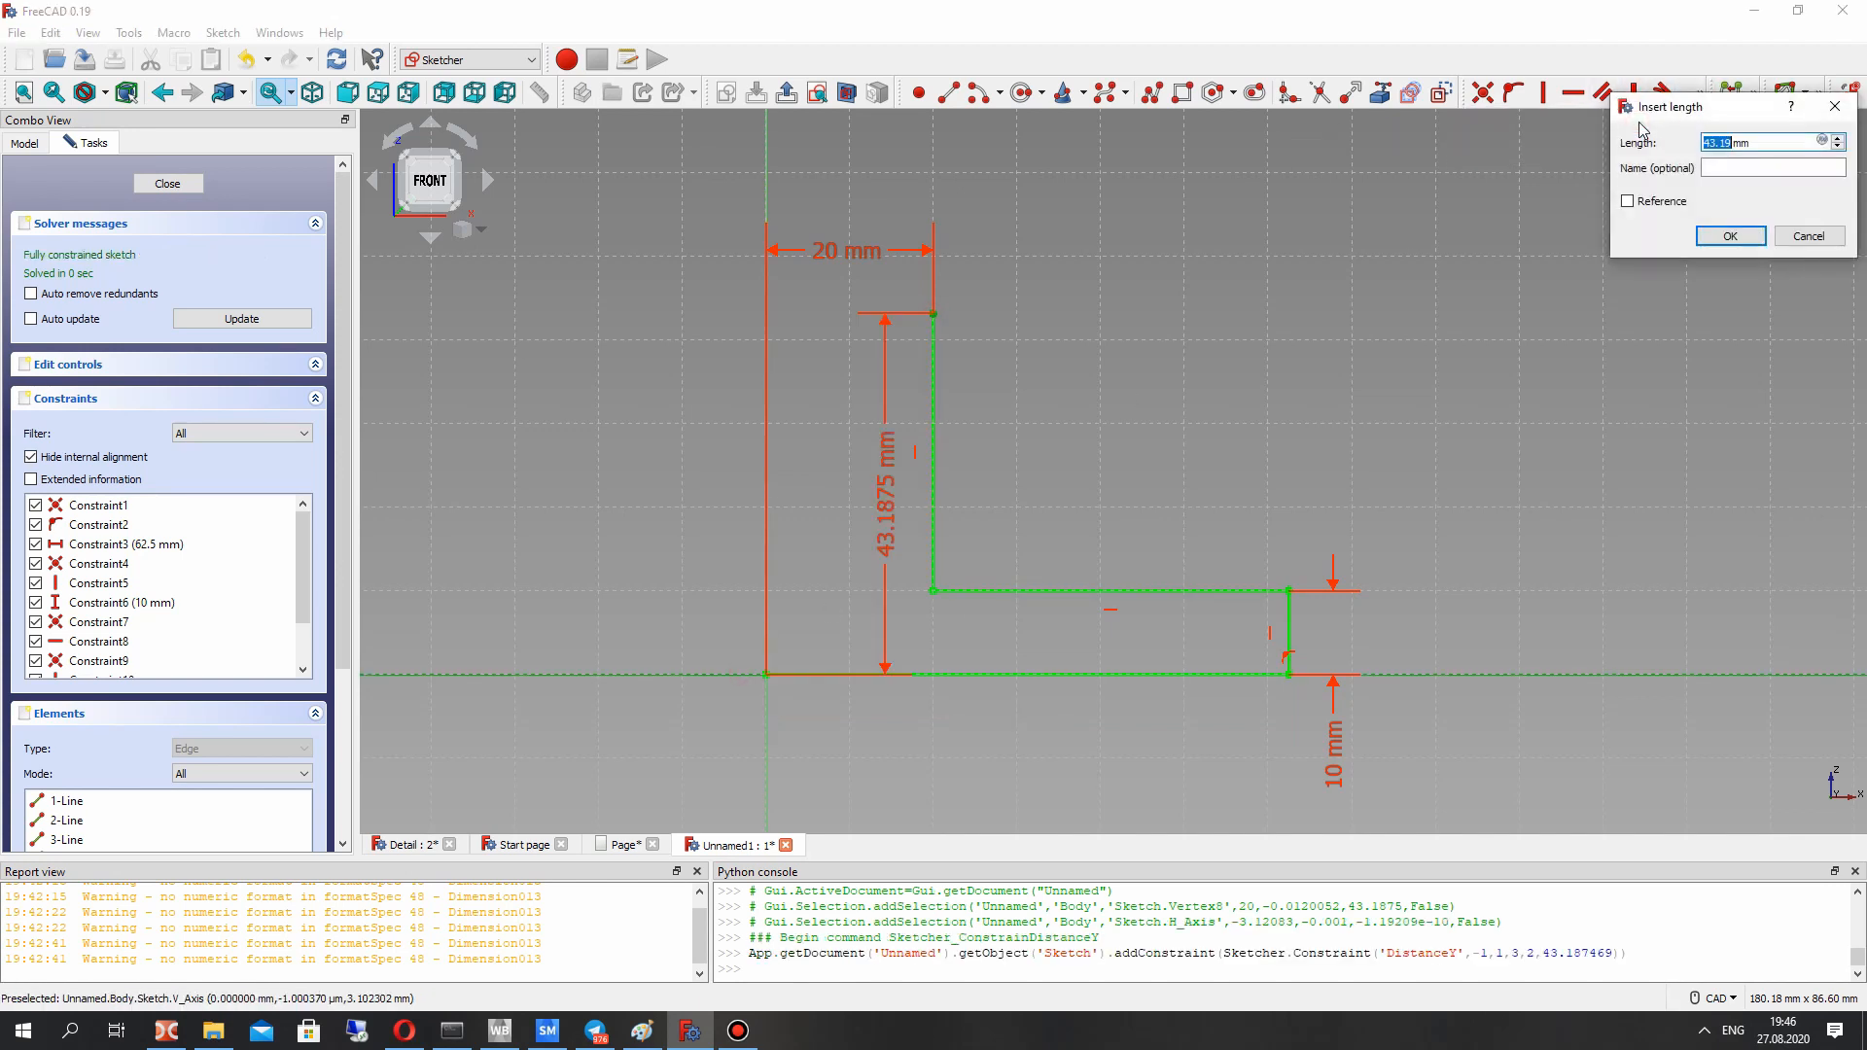
type("90")
key("Return")
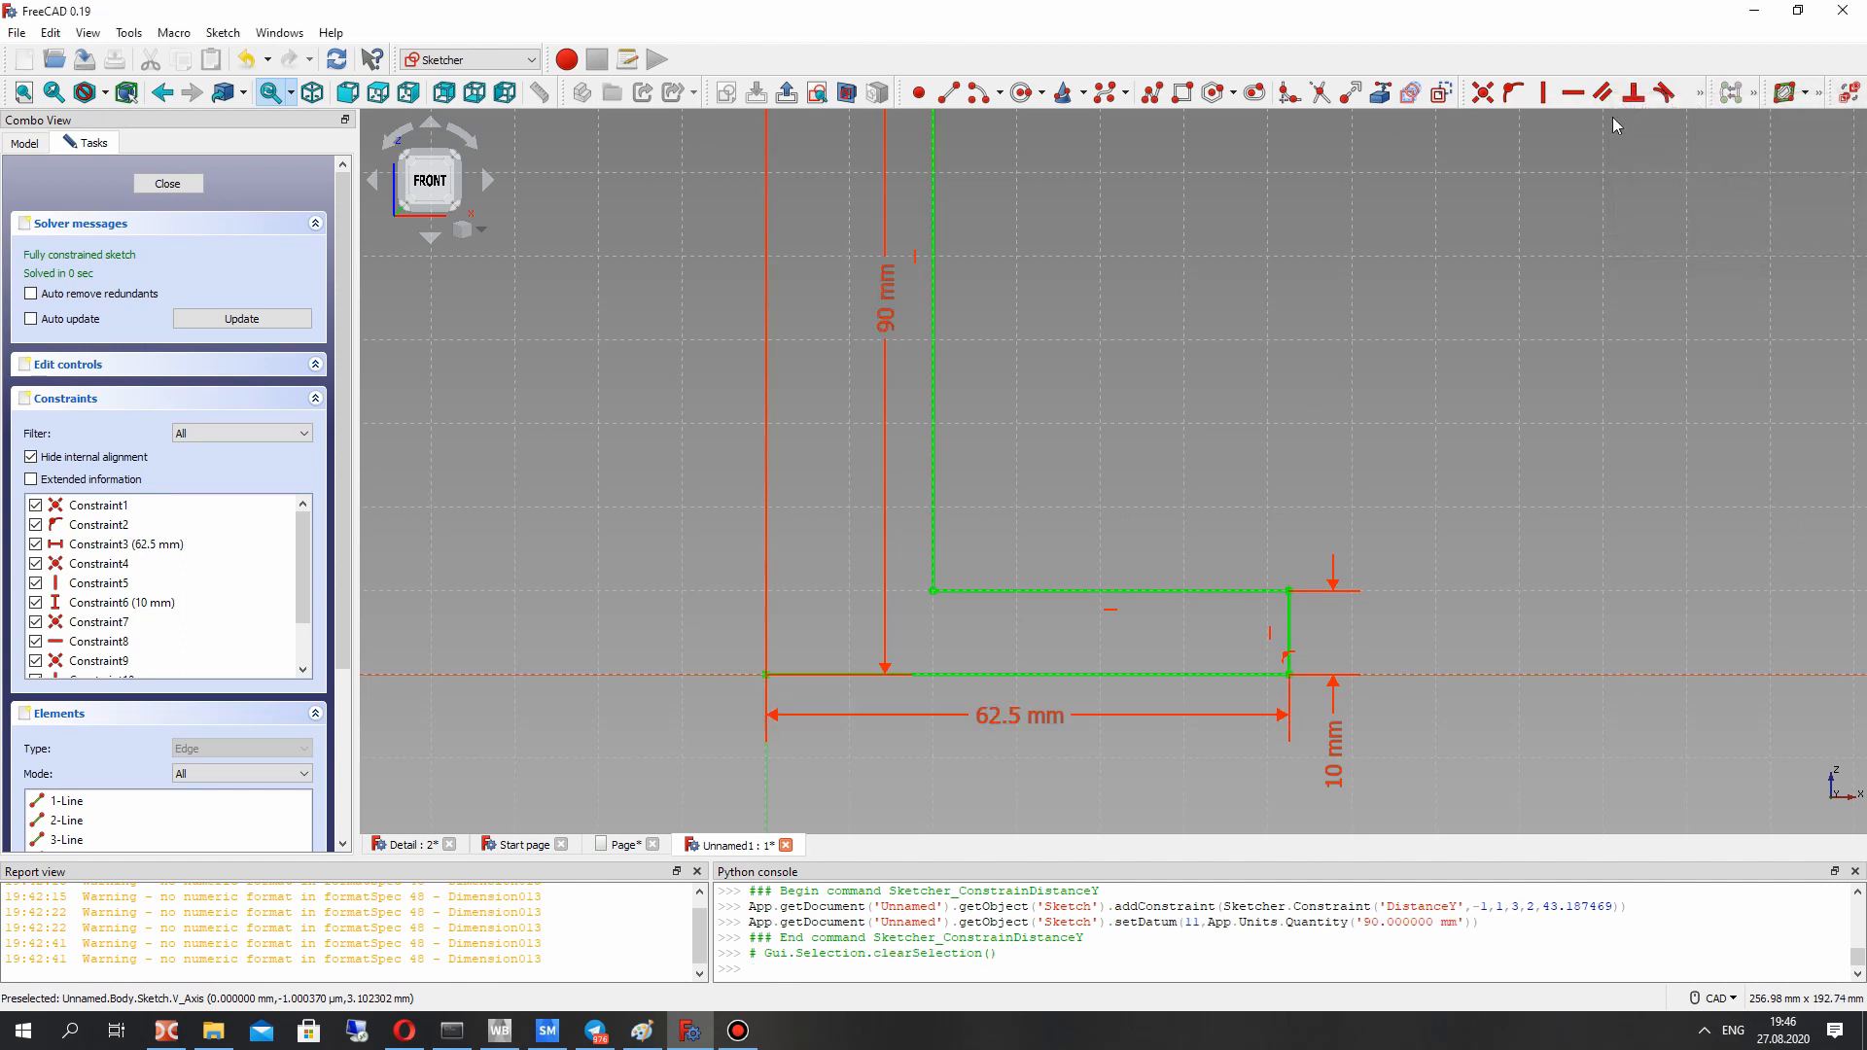
Step: Fillet the inner corner between the flange's upper horizontal line and the upright line with a radius of about 14.3 mm
scroll(1147, 318, "down", 3)
middle_click_drag(1148, 318, 1143, 425)
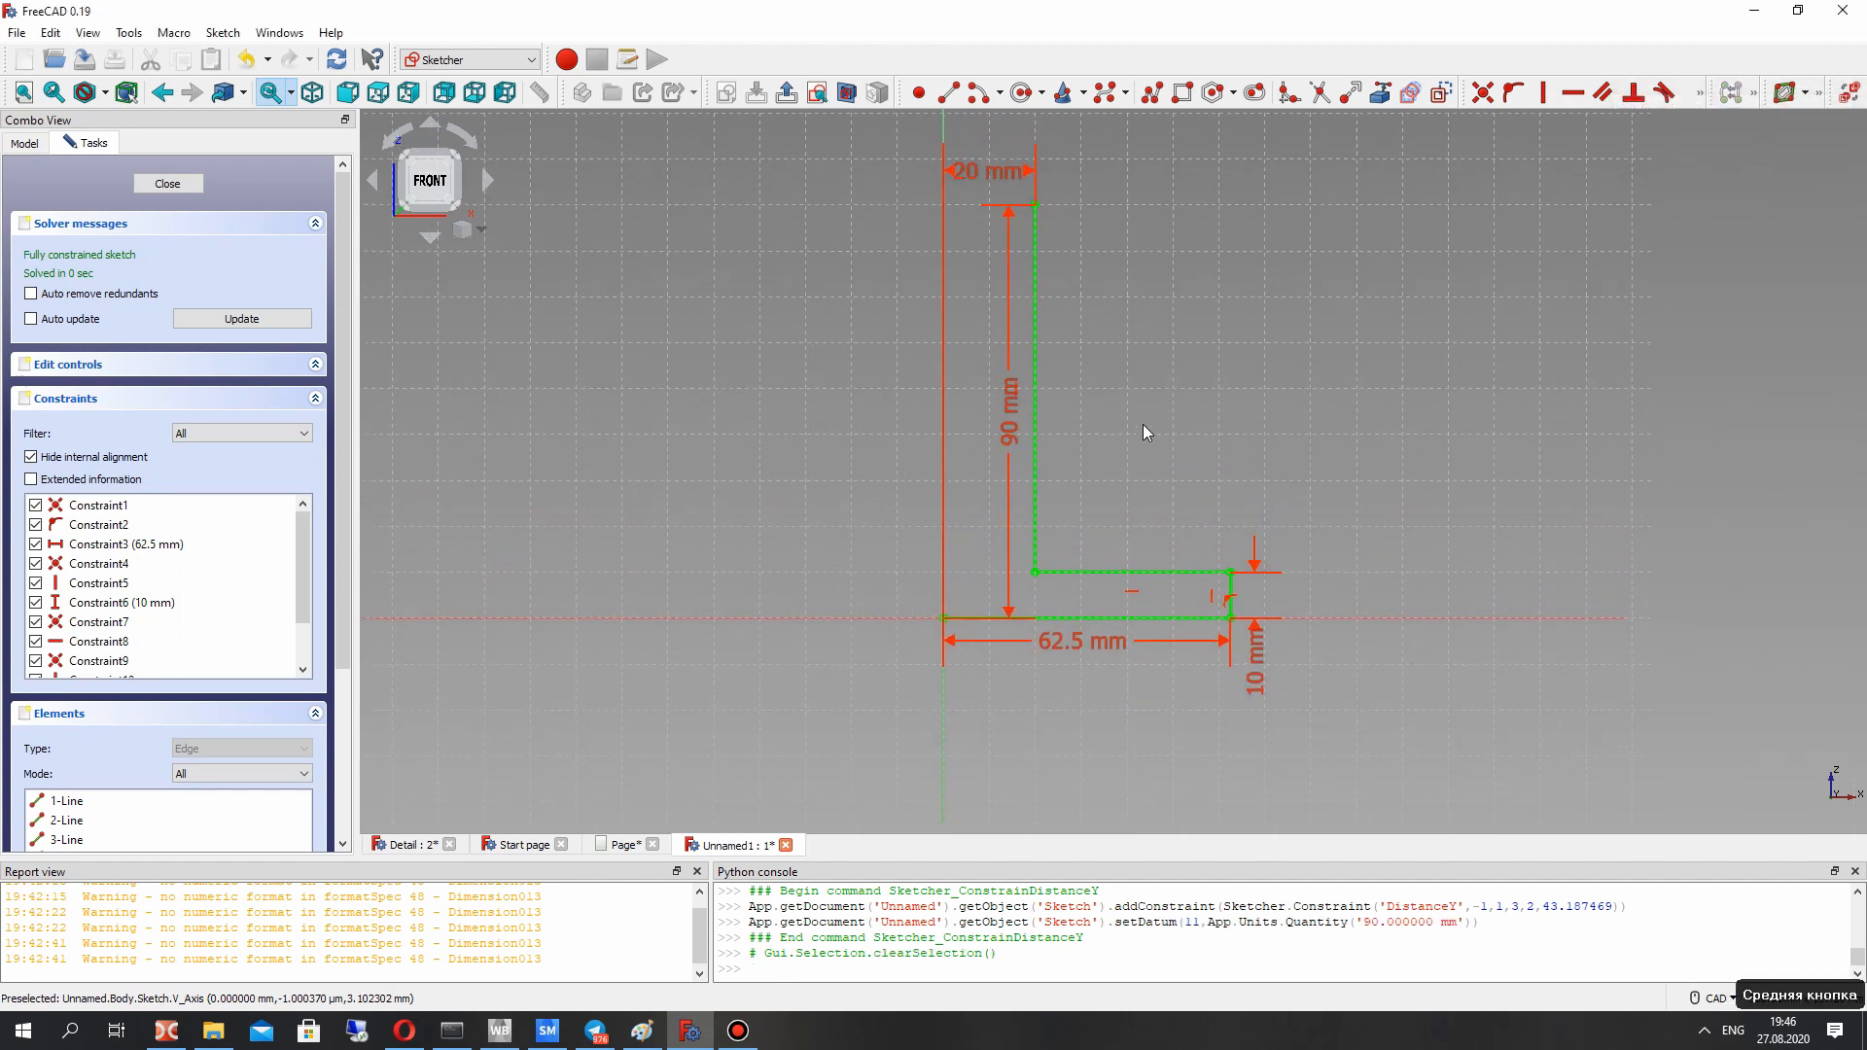
left_click(1284, 94)
left_click(1104, 572)
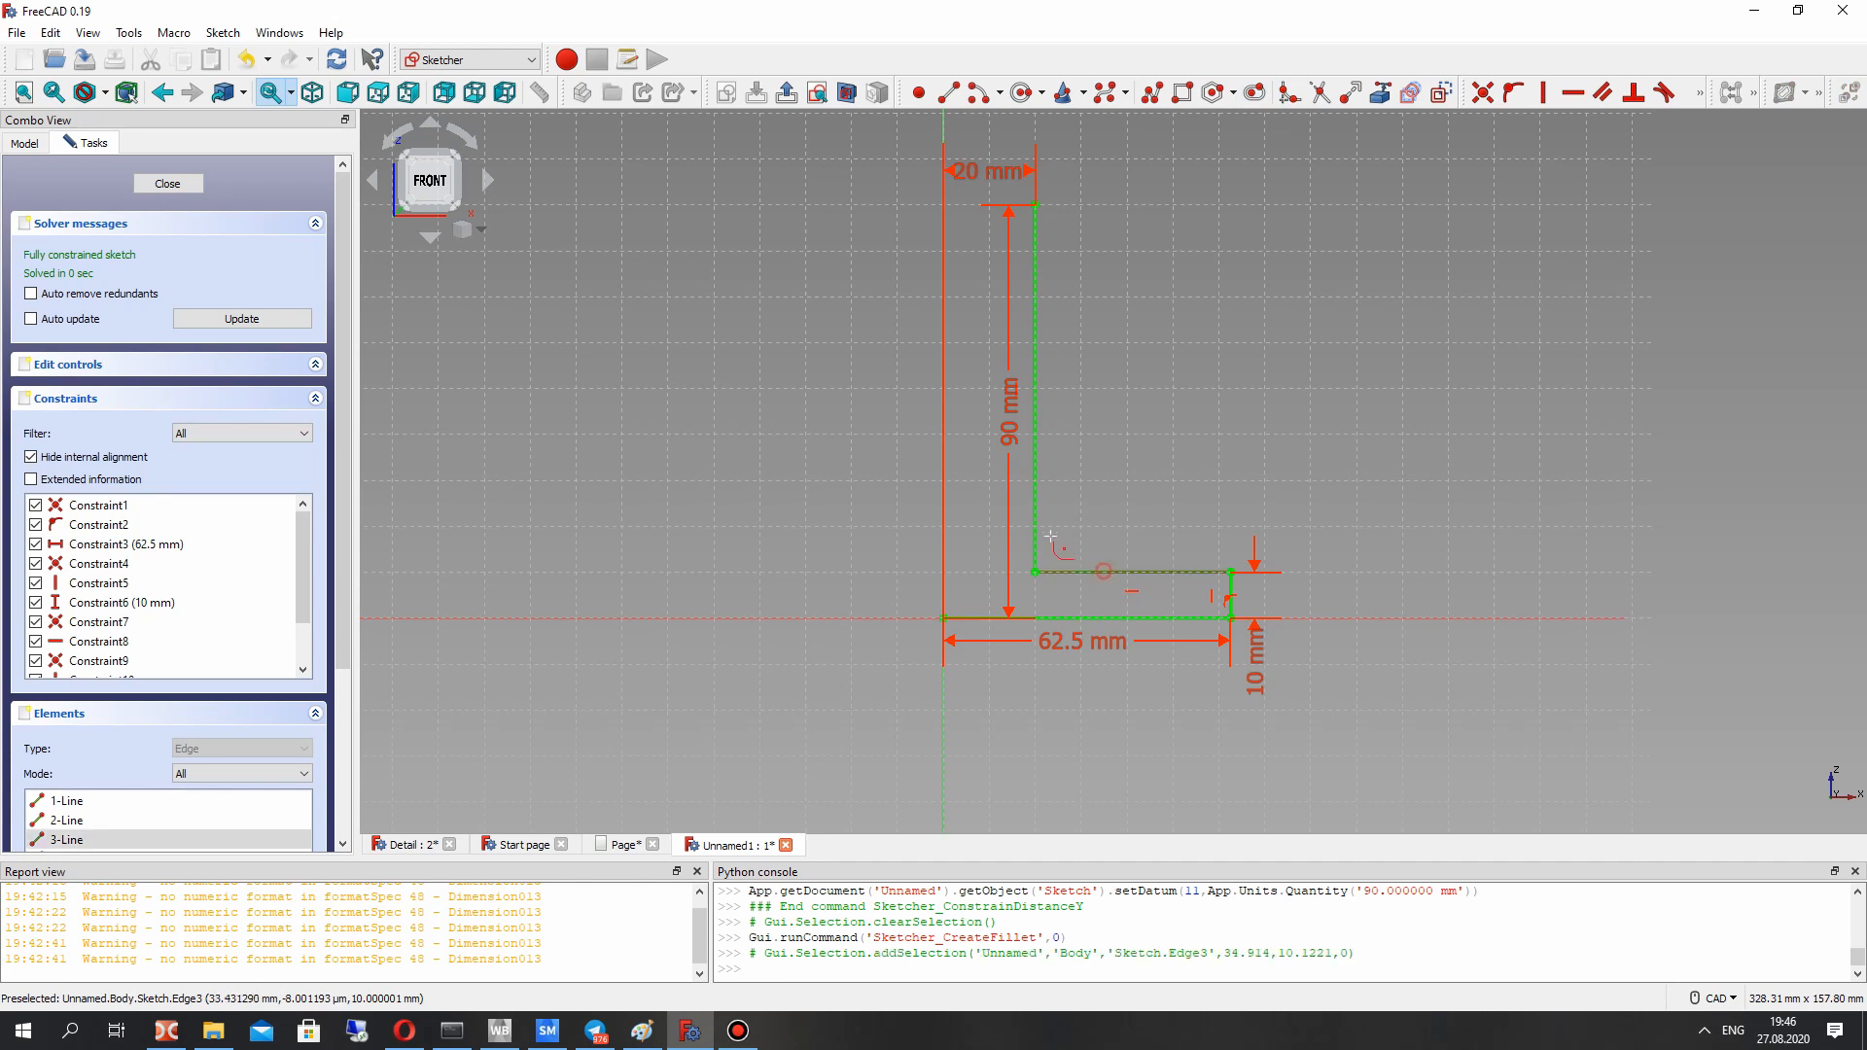
left_click(1037, 506)
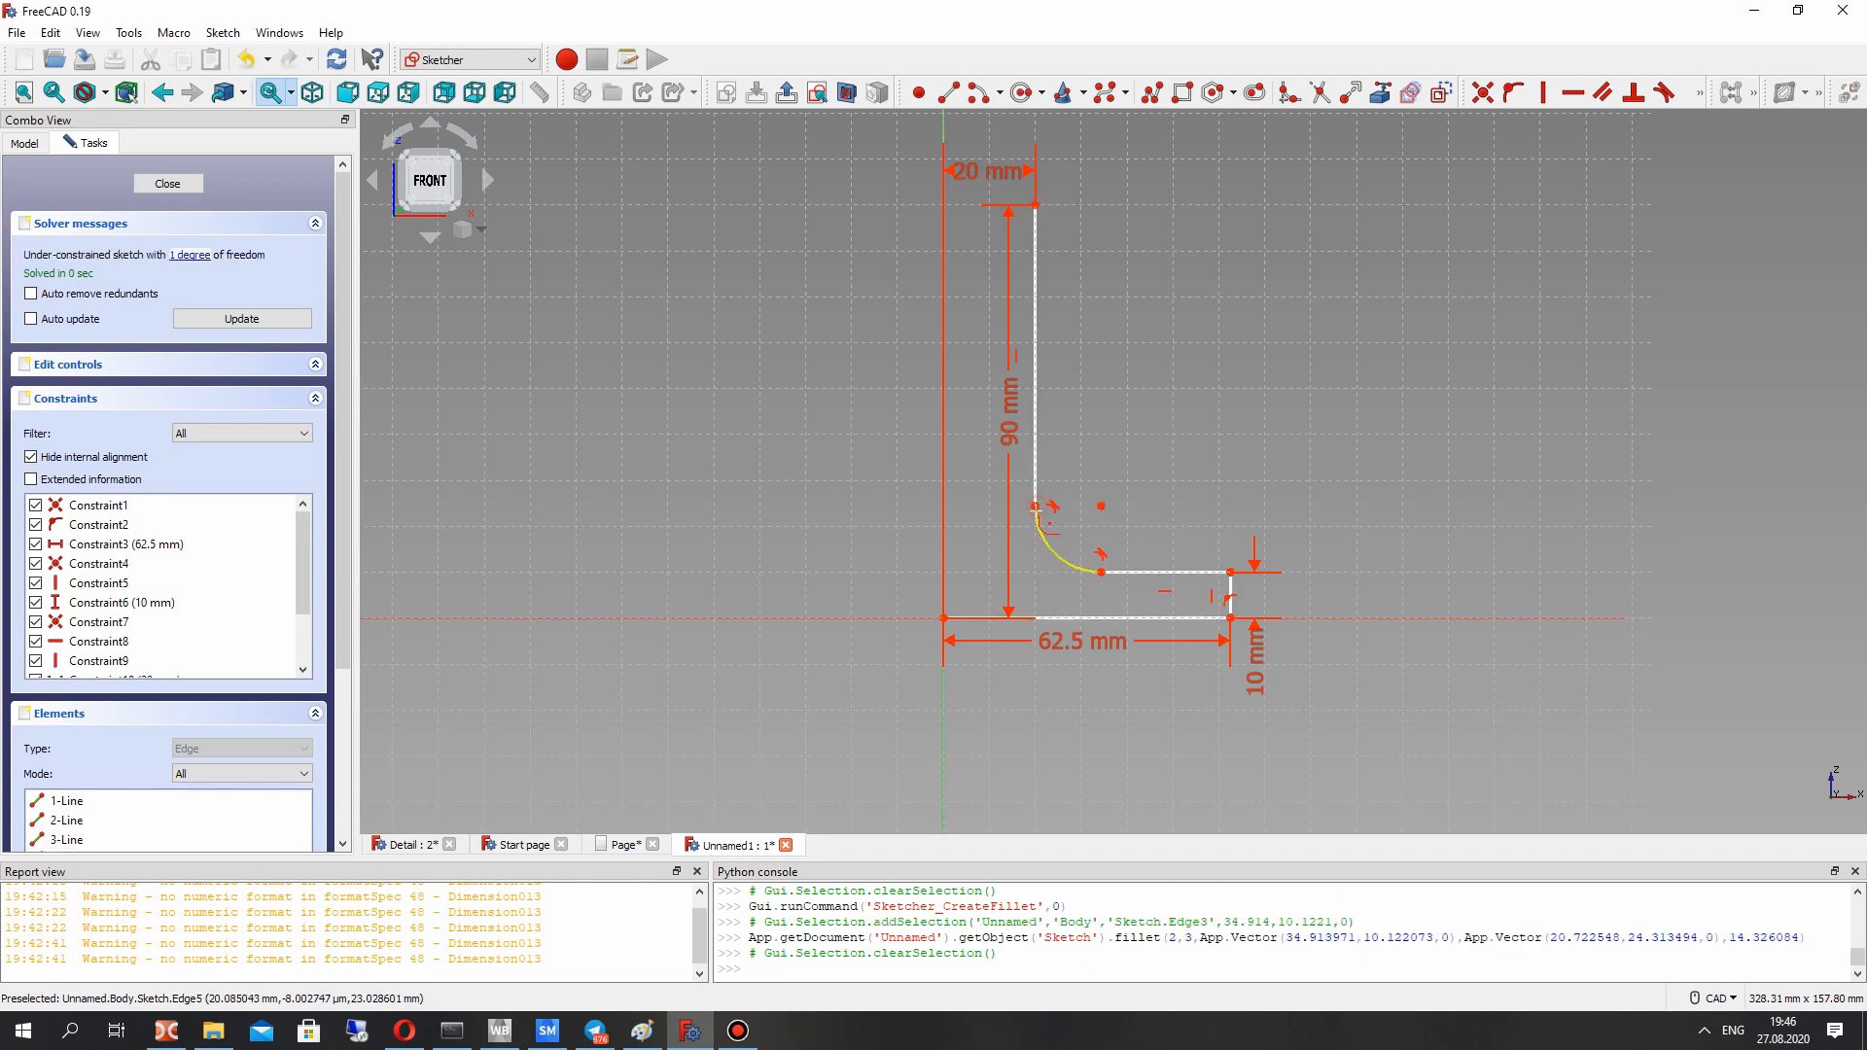
Step: Constrain the fillet arc's radius to 40 mm
left_click(1057, 564)
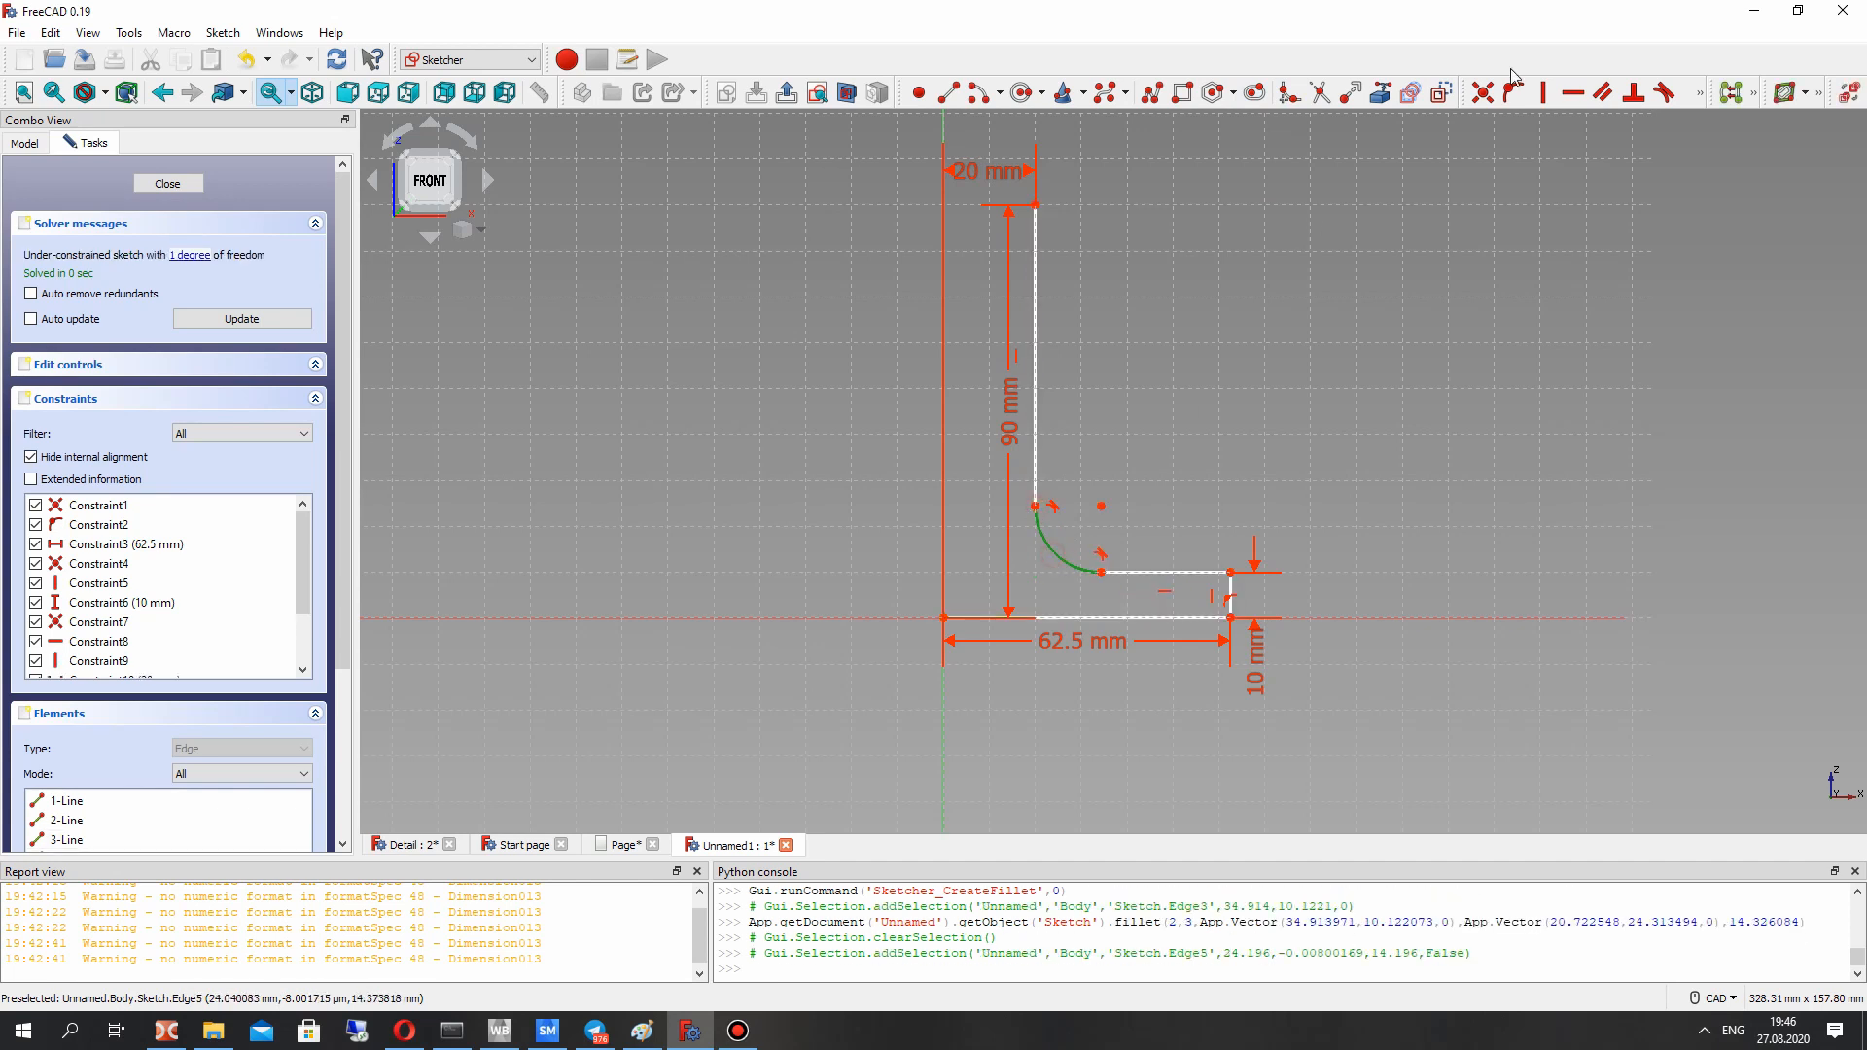
left_click(1699, 93)
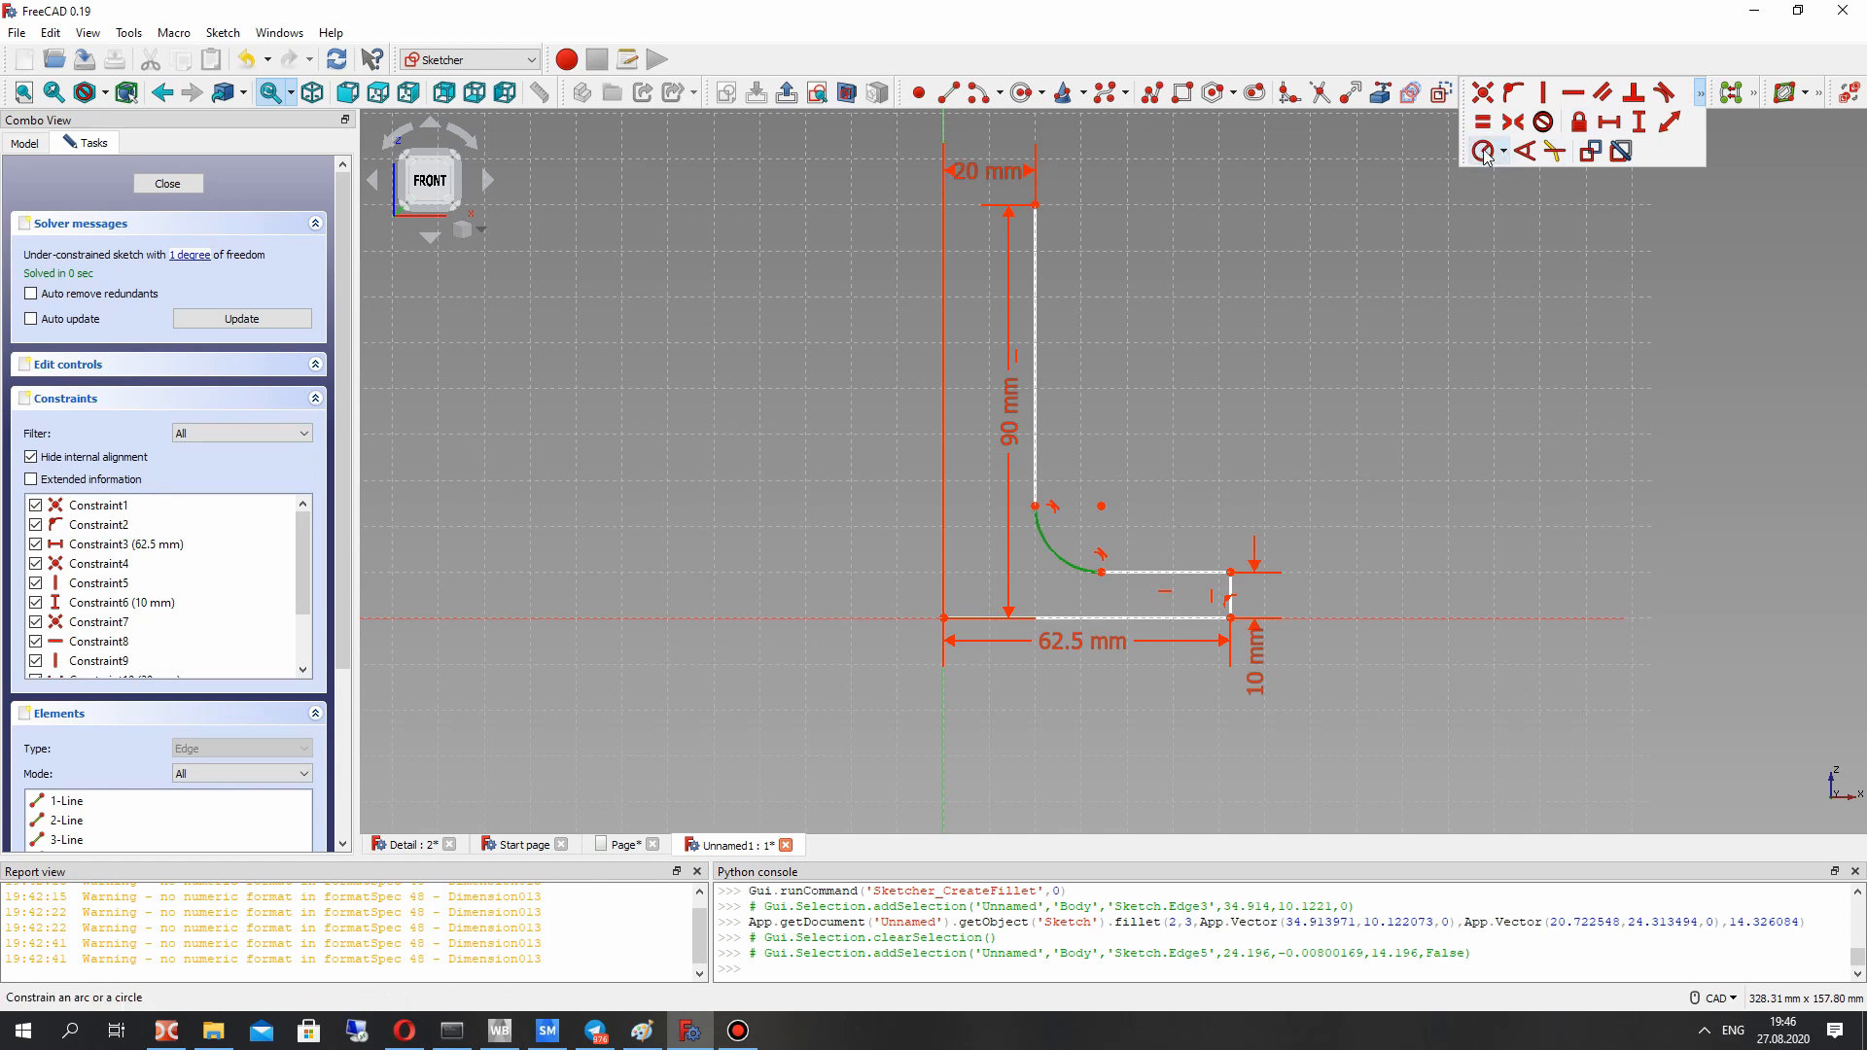
left_click(1484, 152)
type("40")
key("Return")
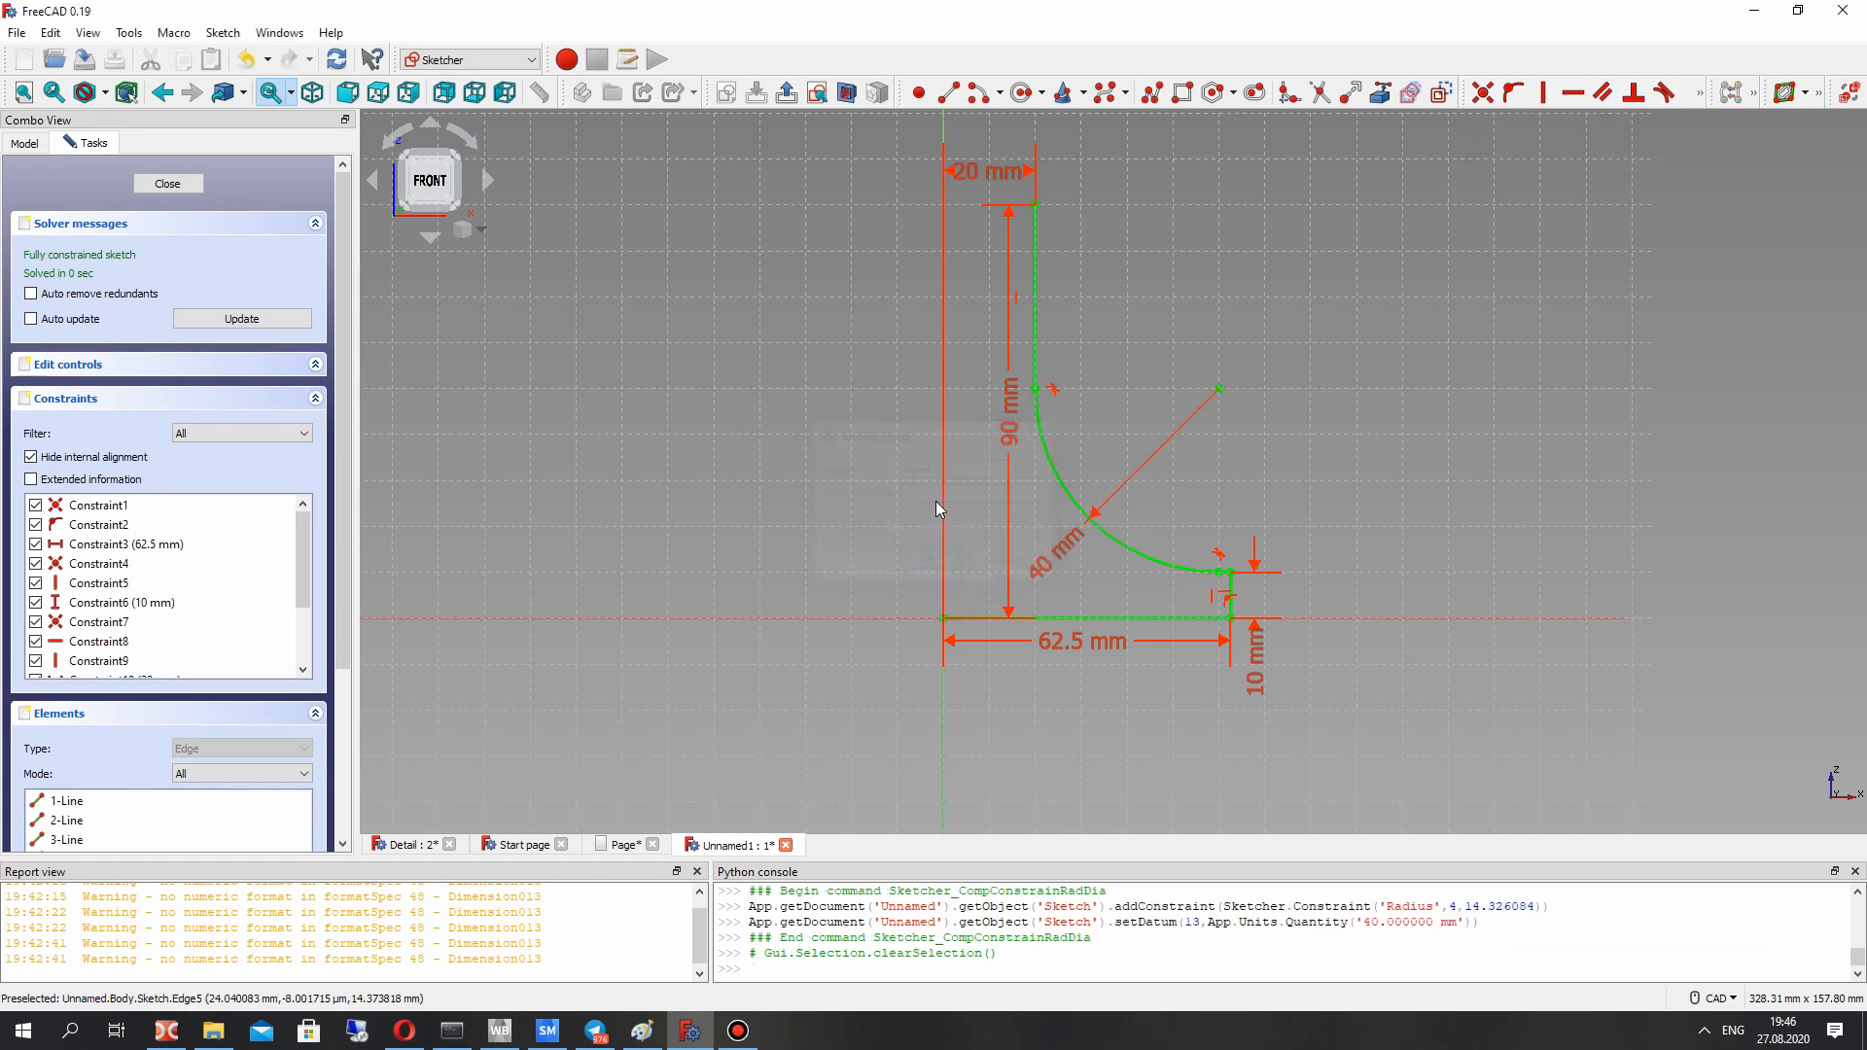
Step: Draw a horizontal line about 27 mm long from the upright's upper end across the vertical axis, and a line about 96 mm up from the origin
left_click(623, 840)
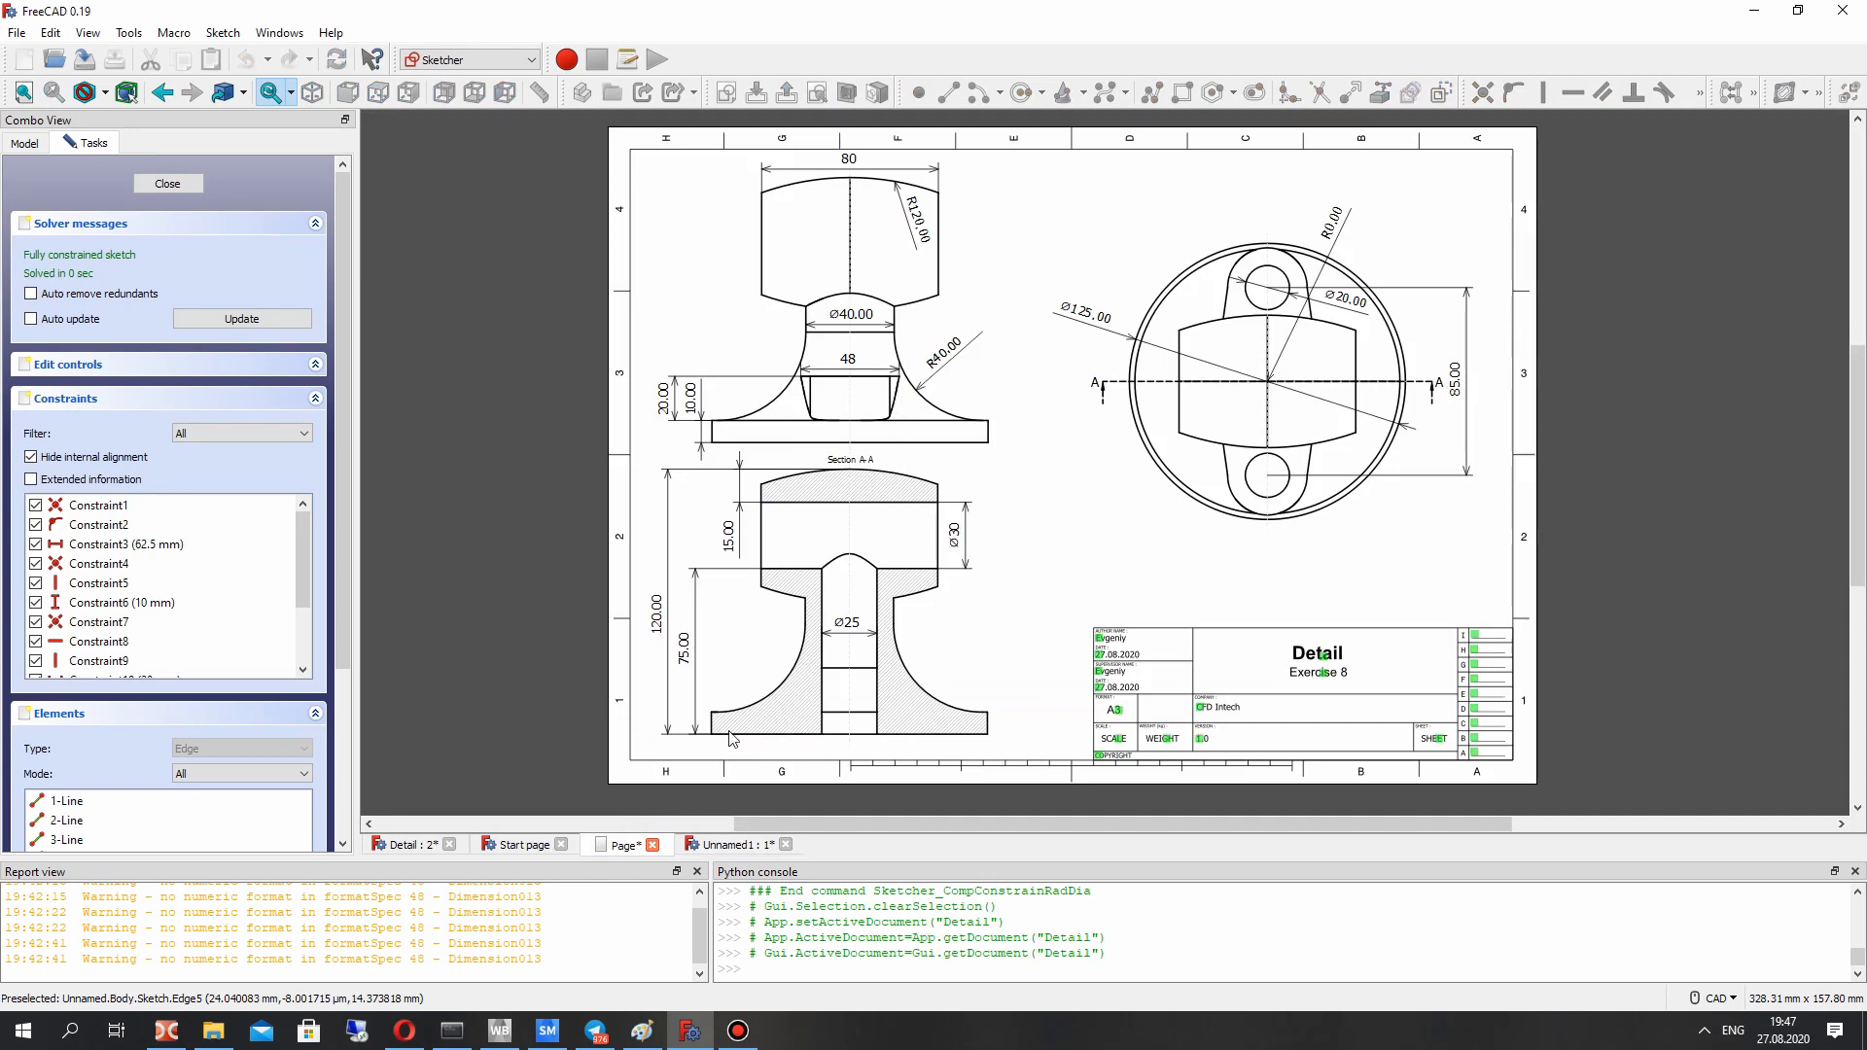
left_click(715, 845)
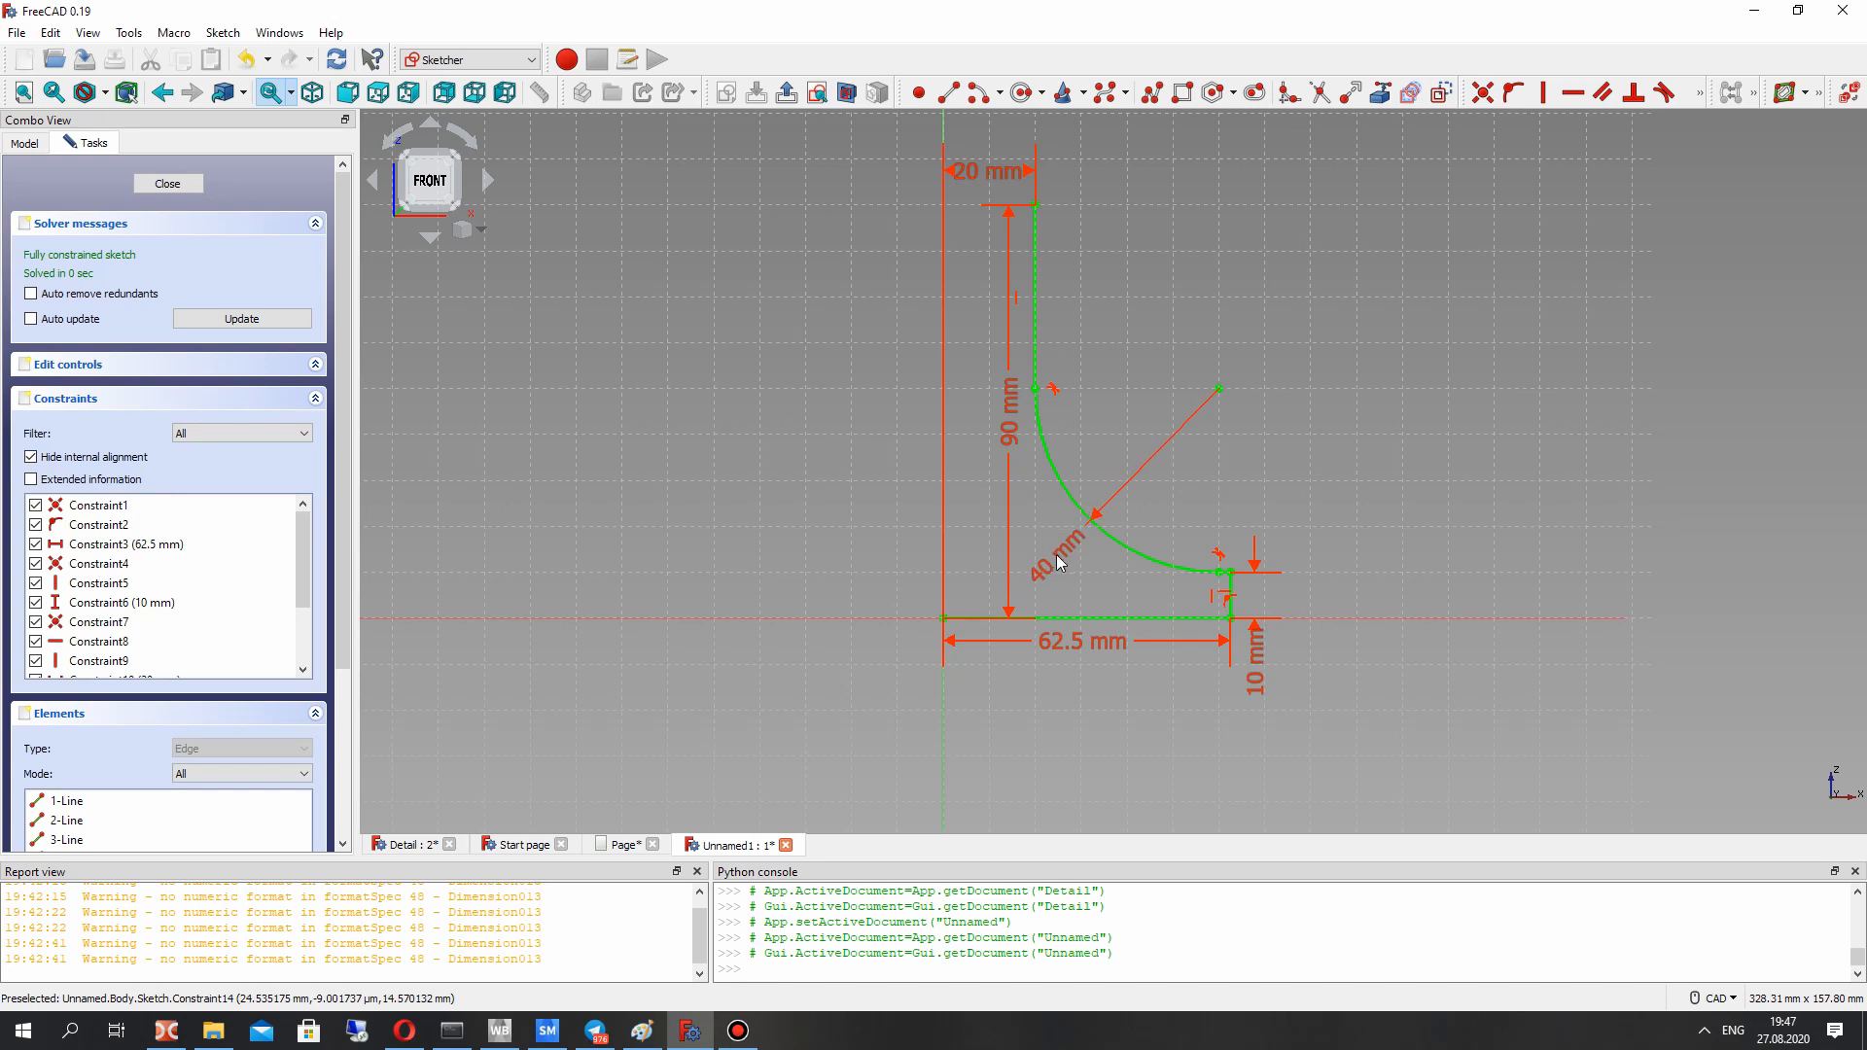
middle_click_drag(1006, 225, 1030, 287)
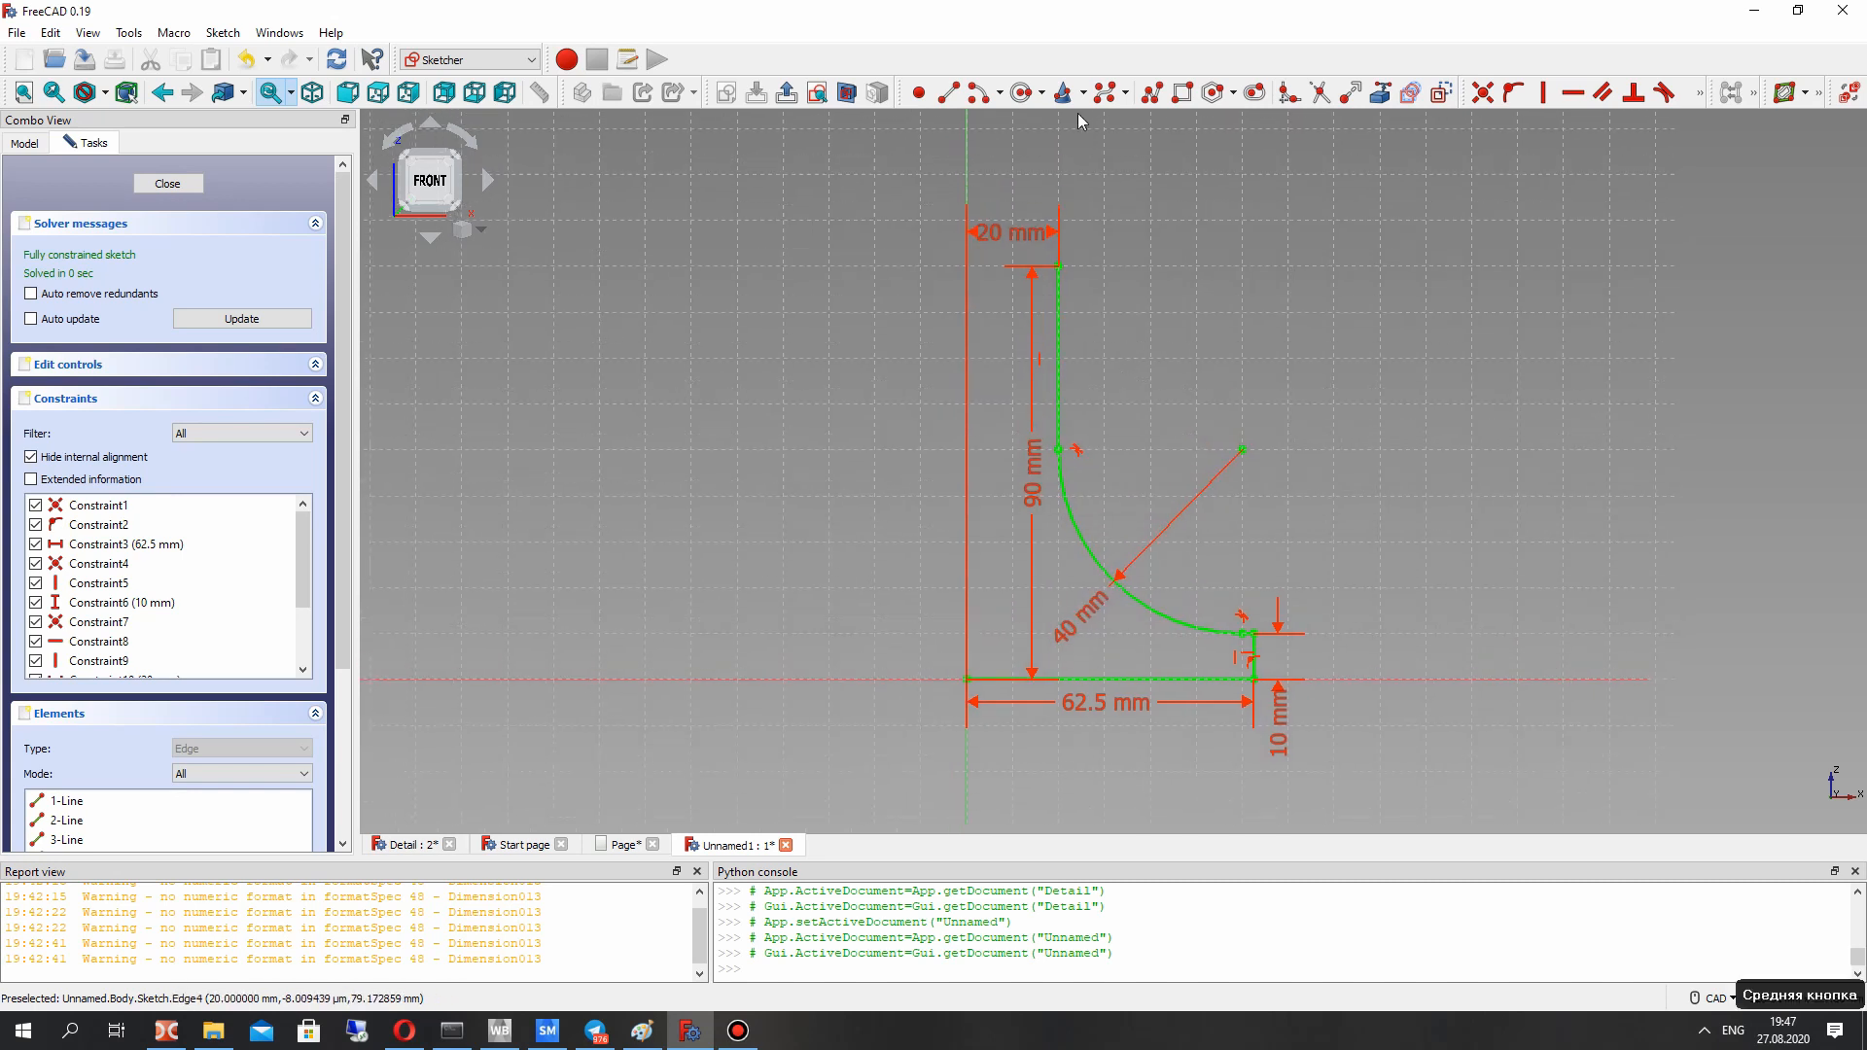
left_click(948, 92)
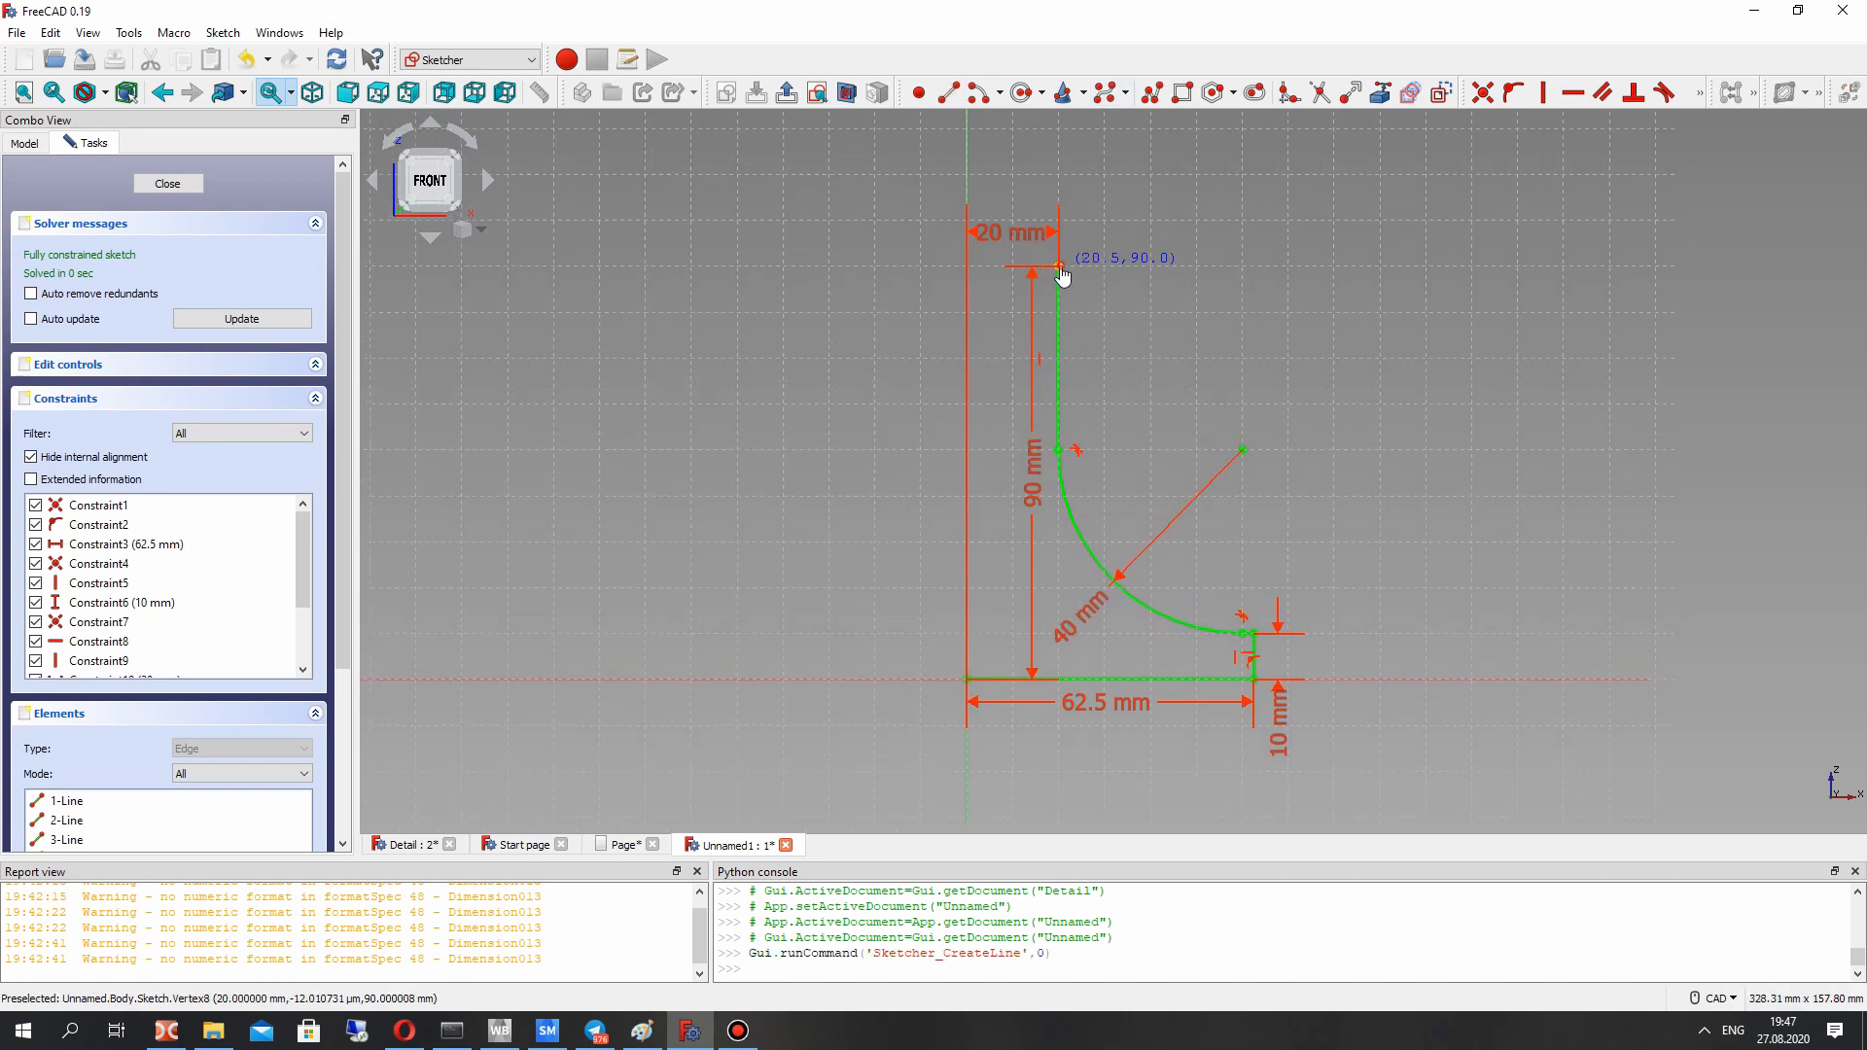
left_click(1060, 266)
left_click(933, 264)
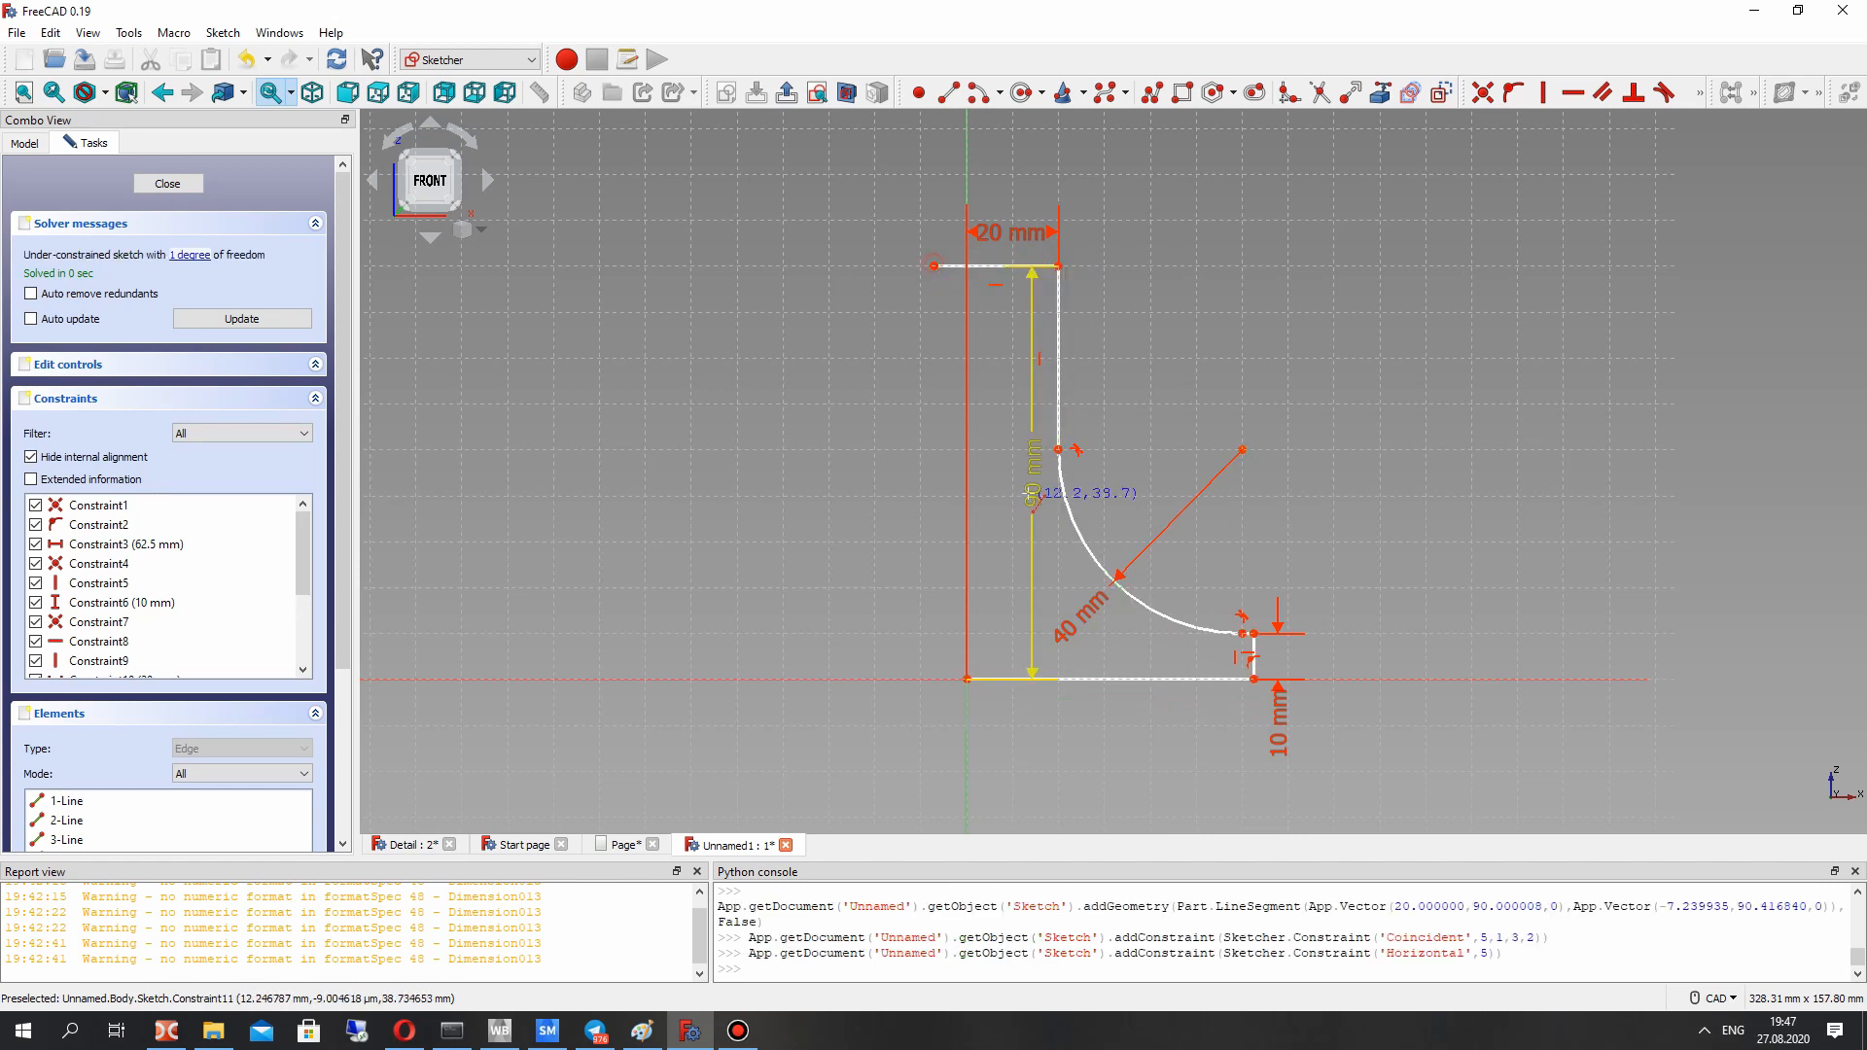
left_click(966, 678)
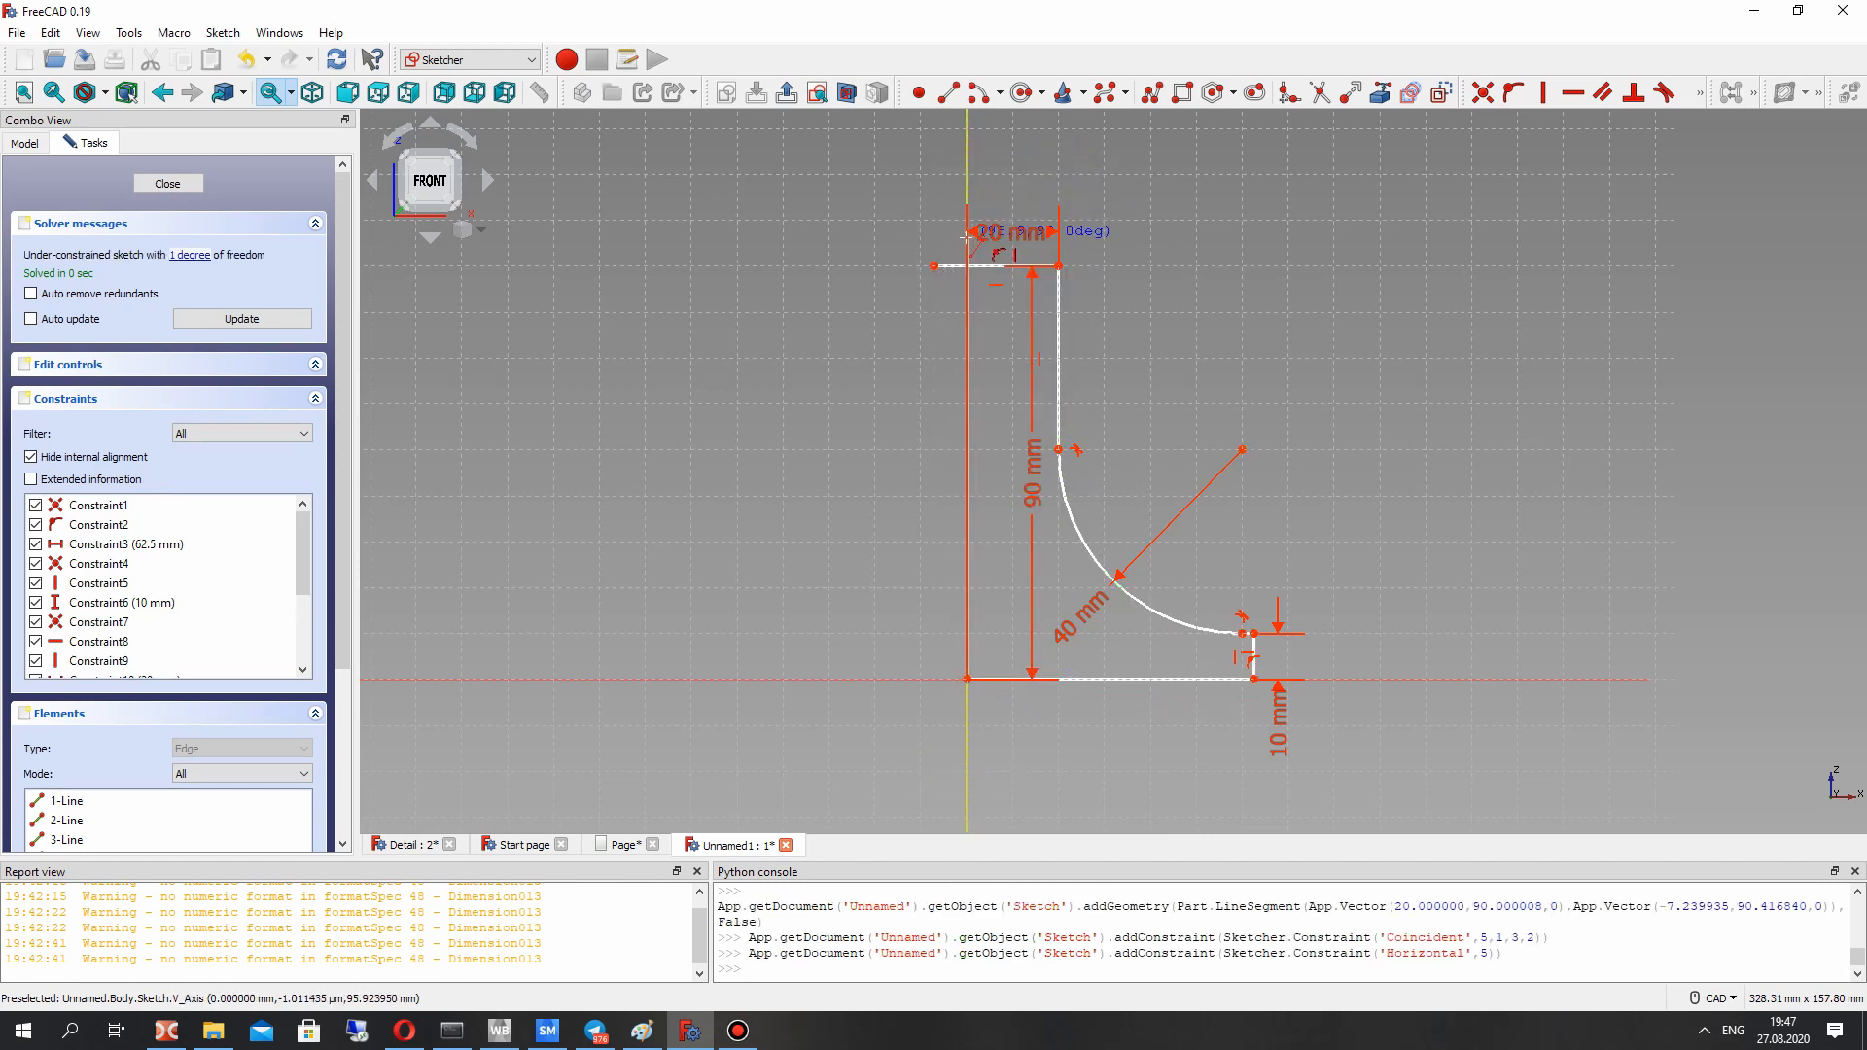
left_click(965, 233)
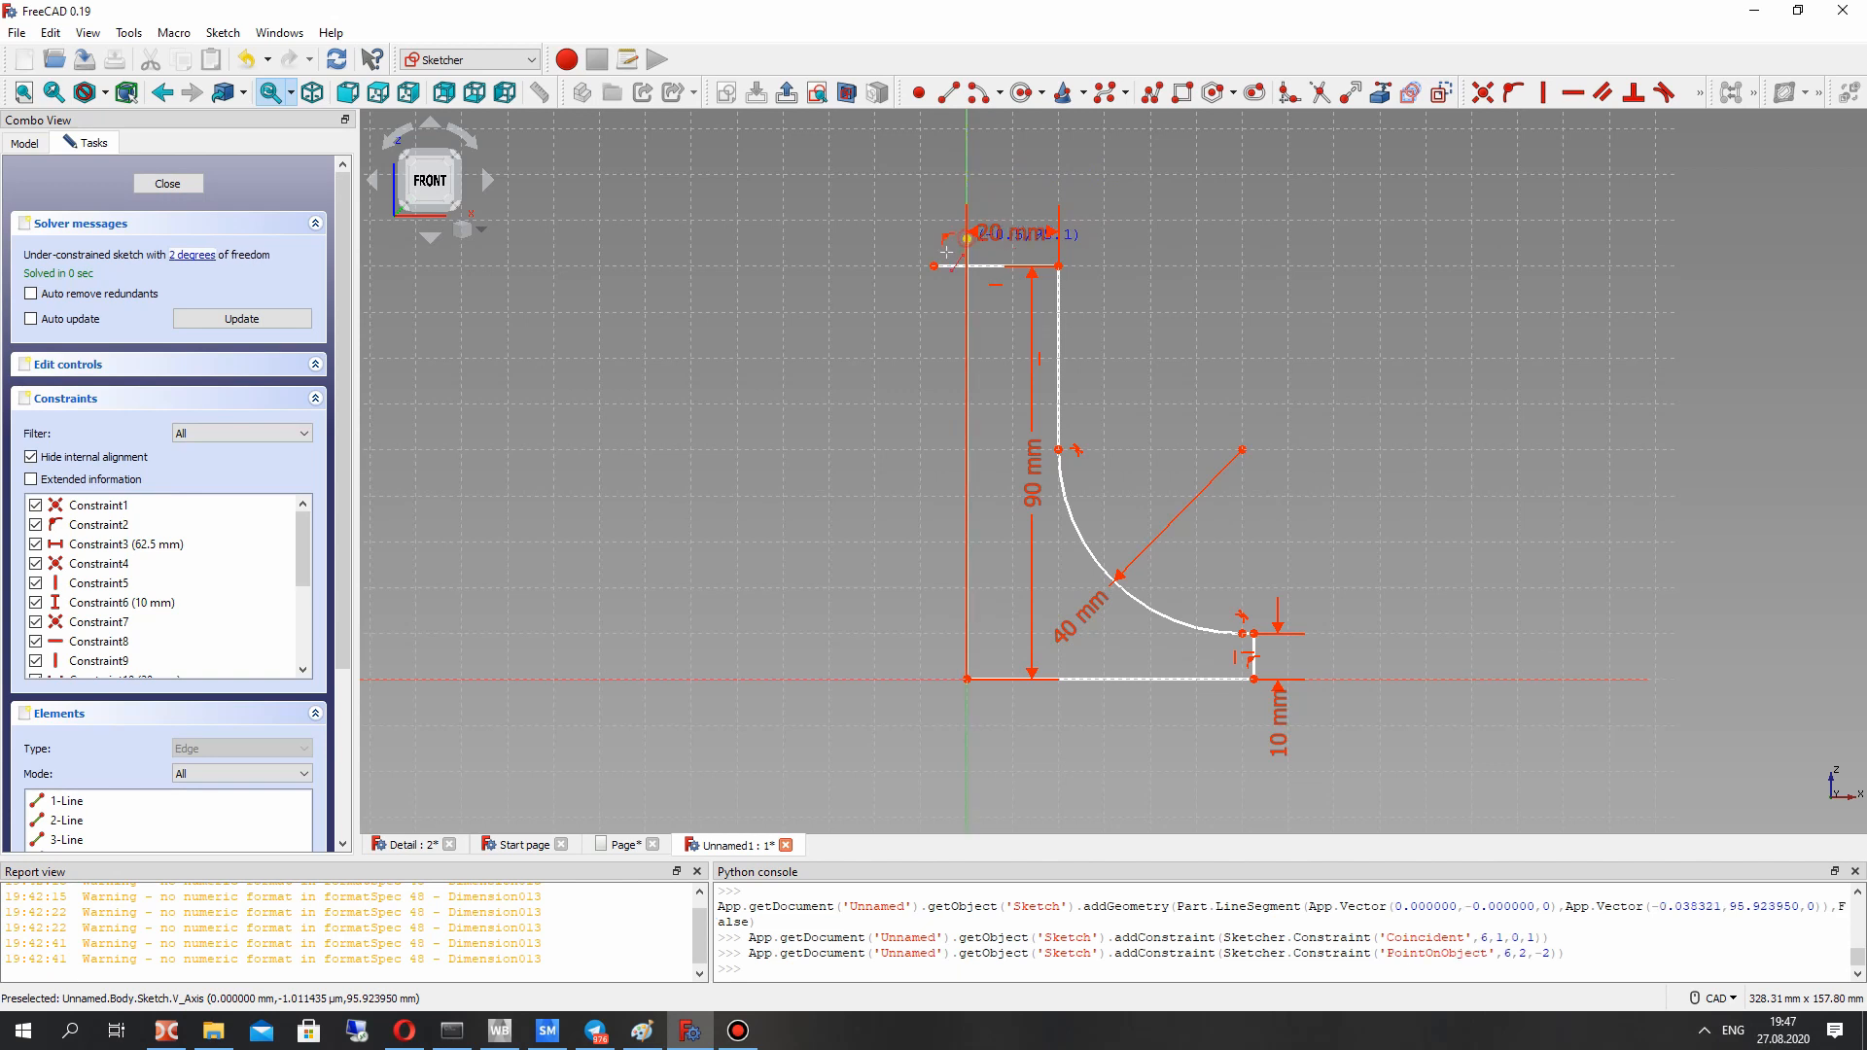
Step: Trim the overhanging ends of the axis line and the upper horizontal line at their crossing
left_click(1319, 93)
left_click(969, 254)
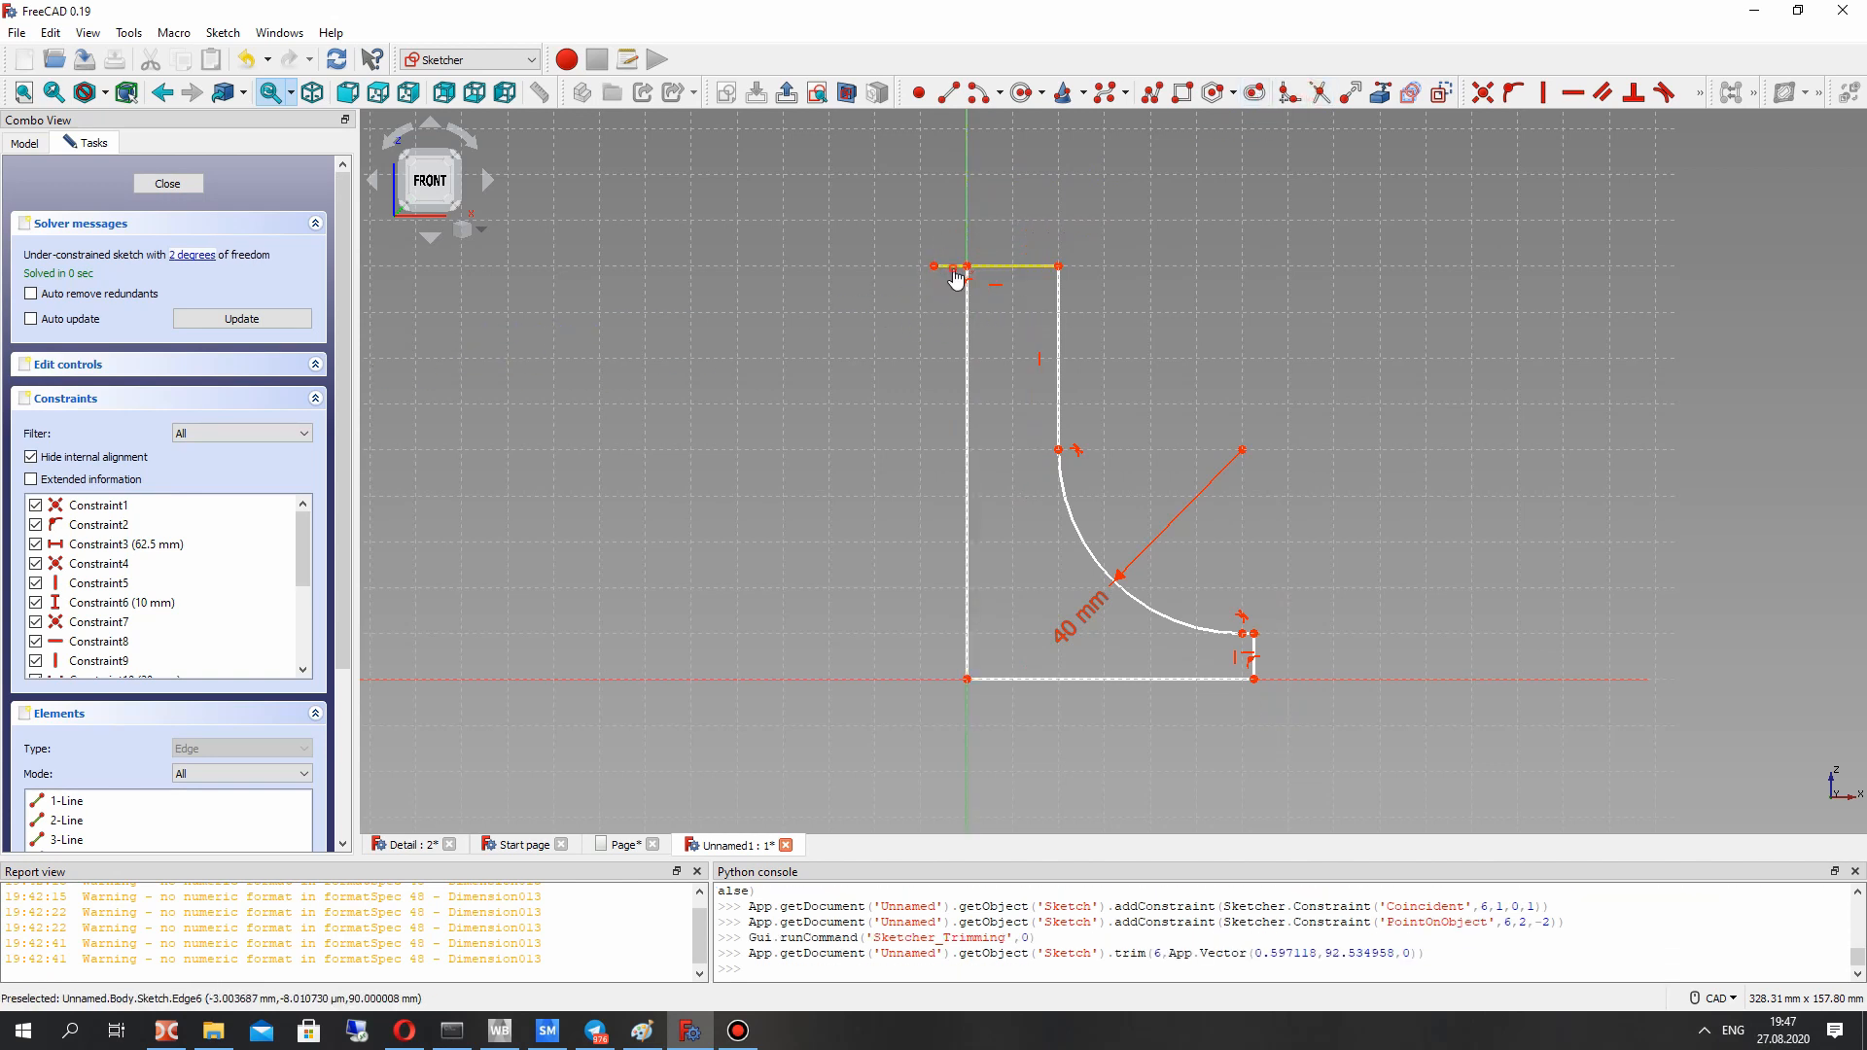
left_click(952, 267)
right_click(957, 302)
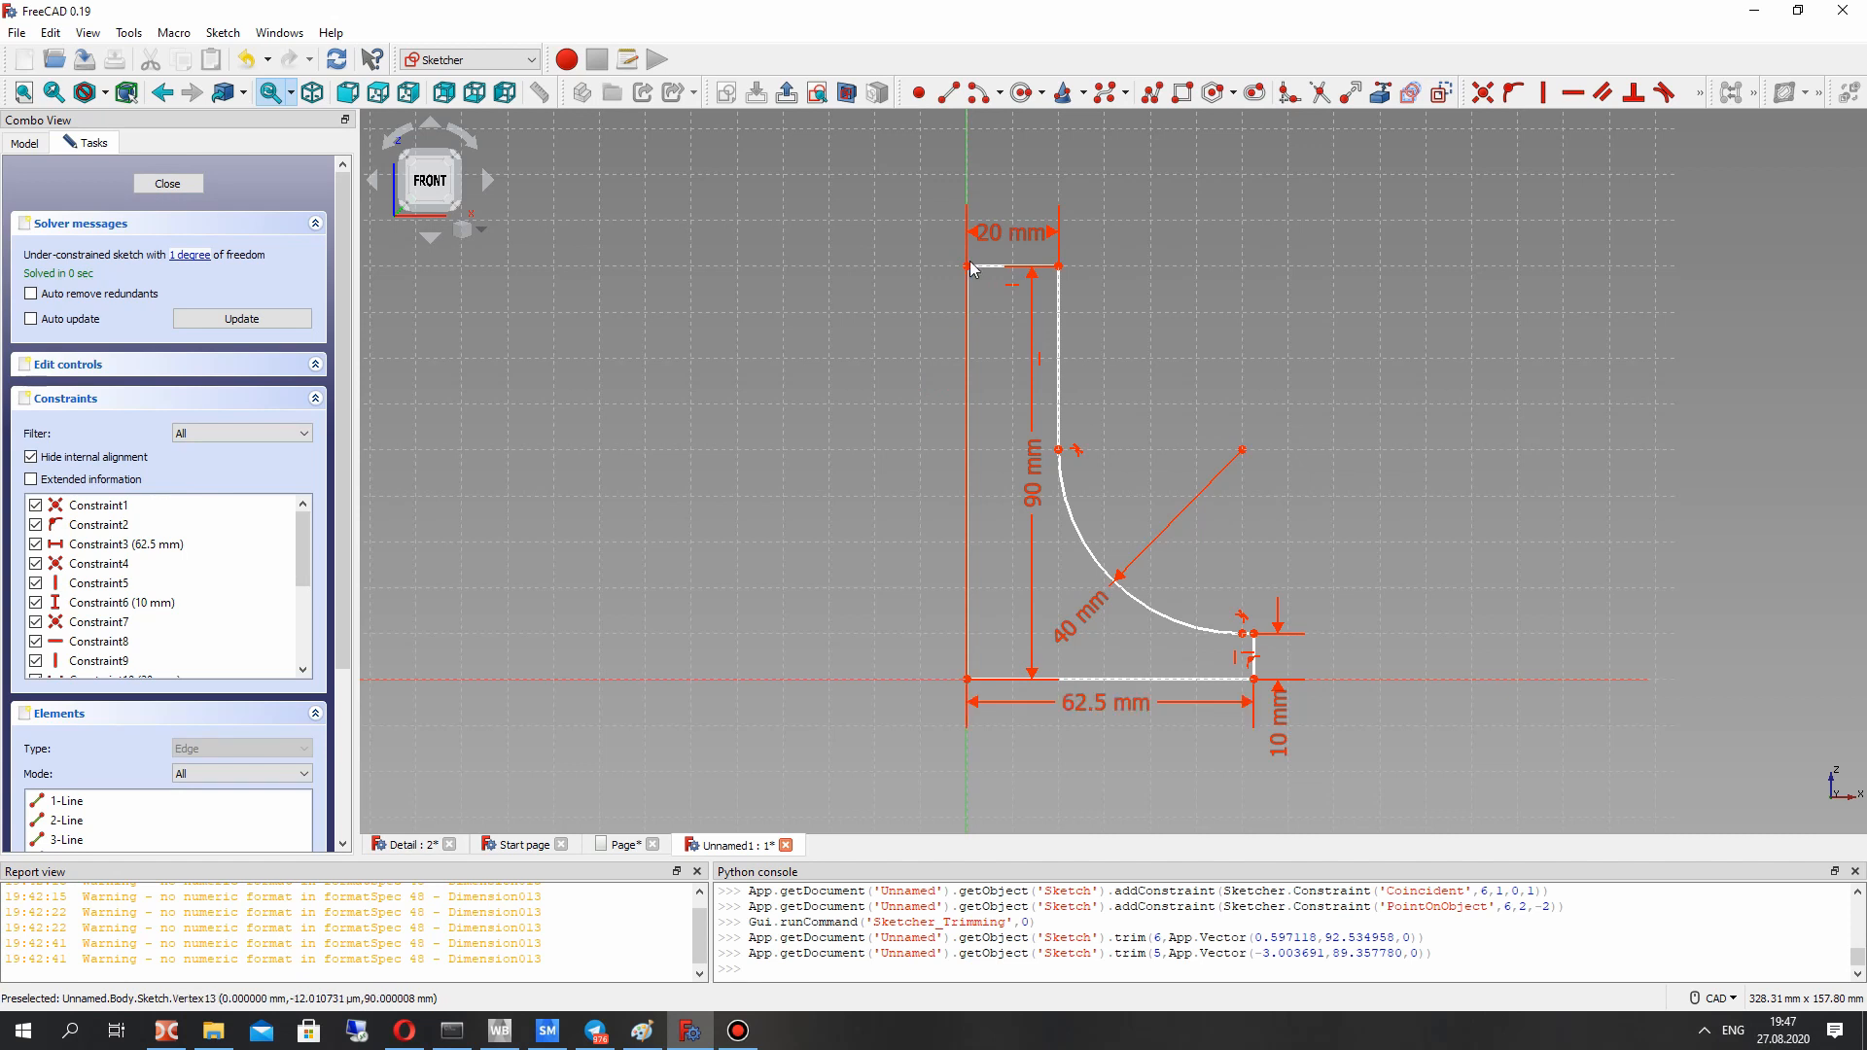
Step: Undo a trial move of the axis line's upper corner and constrain the axis line vertical
mouse_move(968, 266)
left_mouse_down()
mouse_move(942, 294)
mouse_move(982, 294)
left_mouse_up()
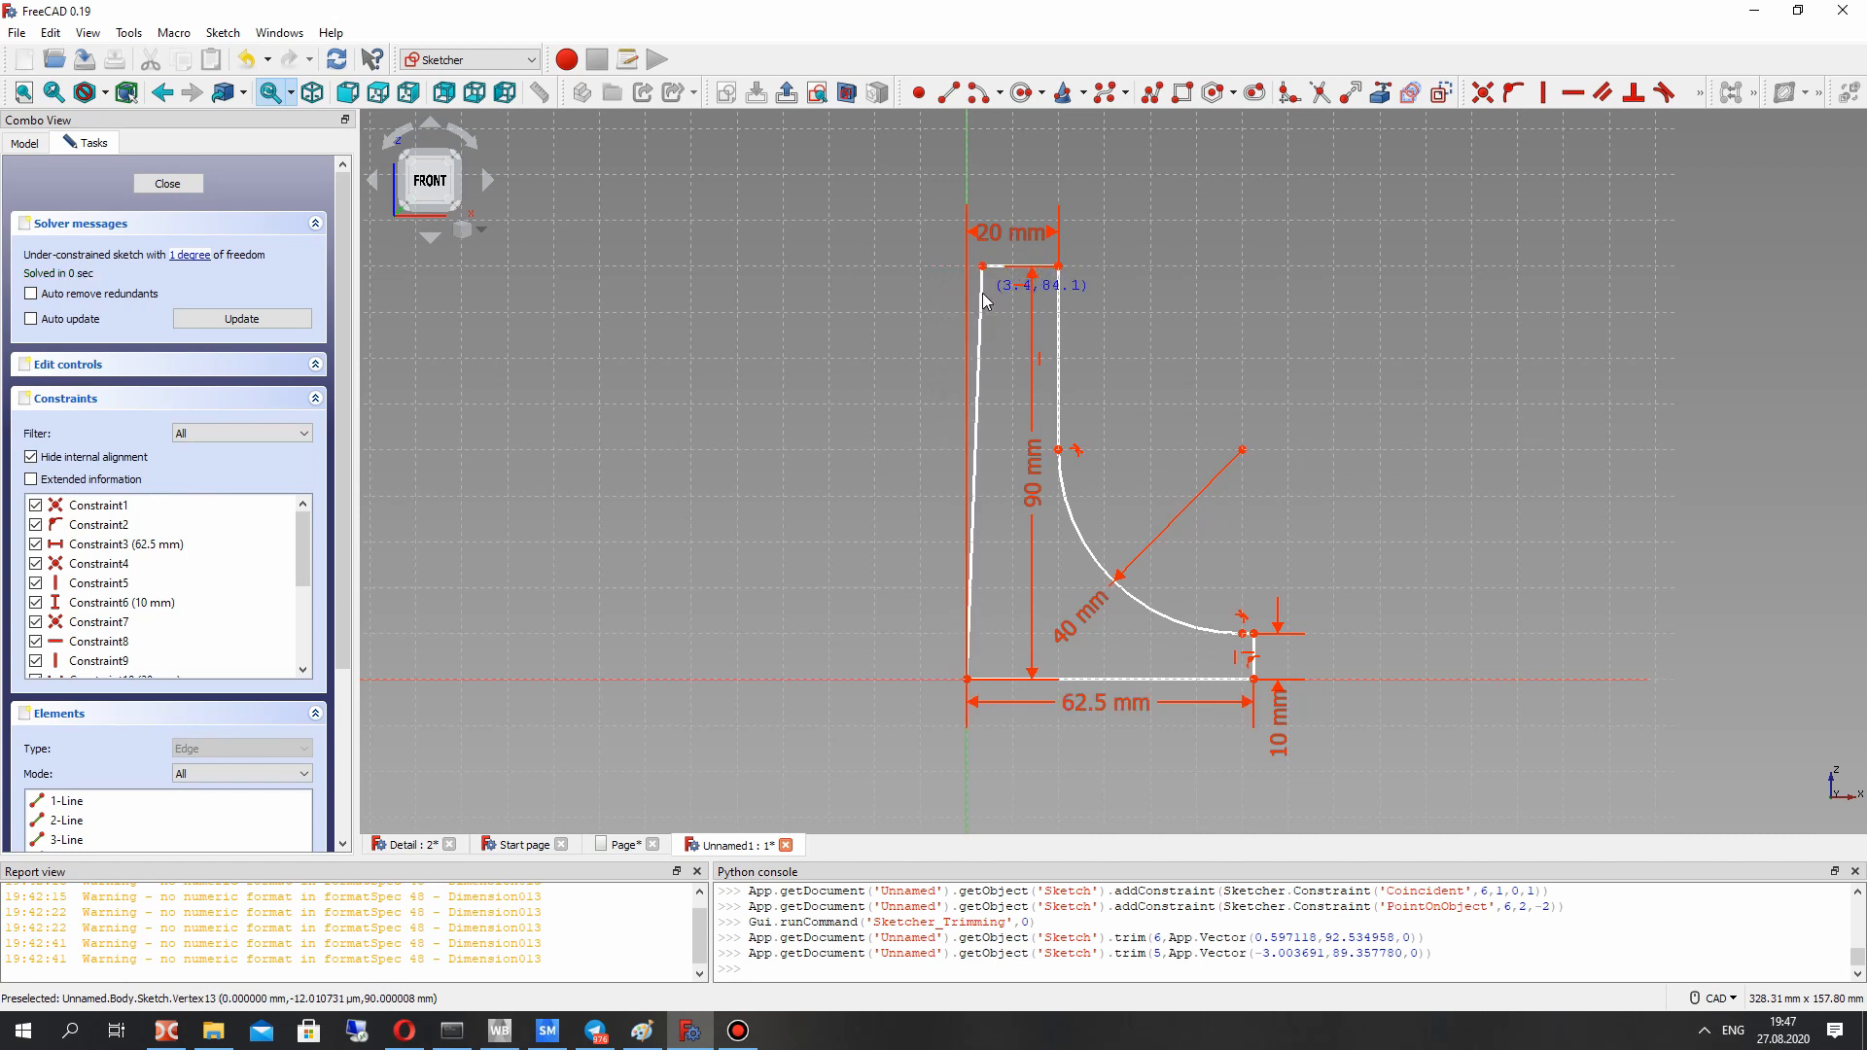
key("ctrl+z")
left_click(967, 309)
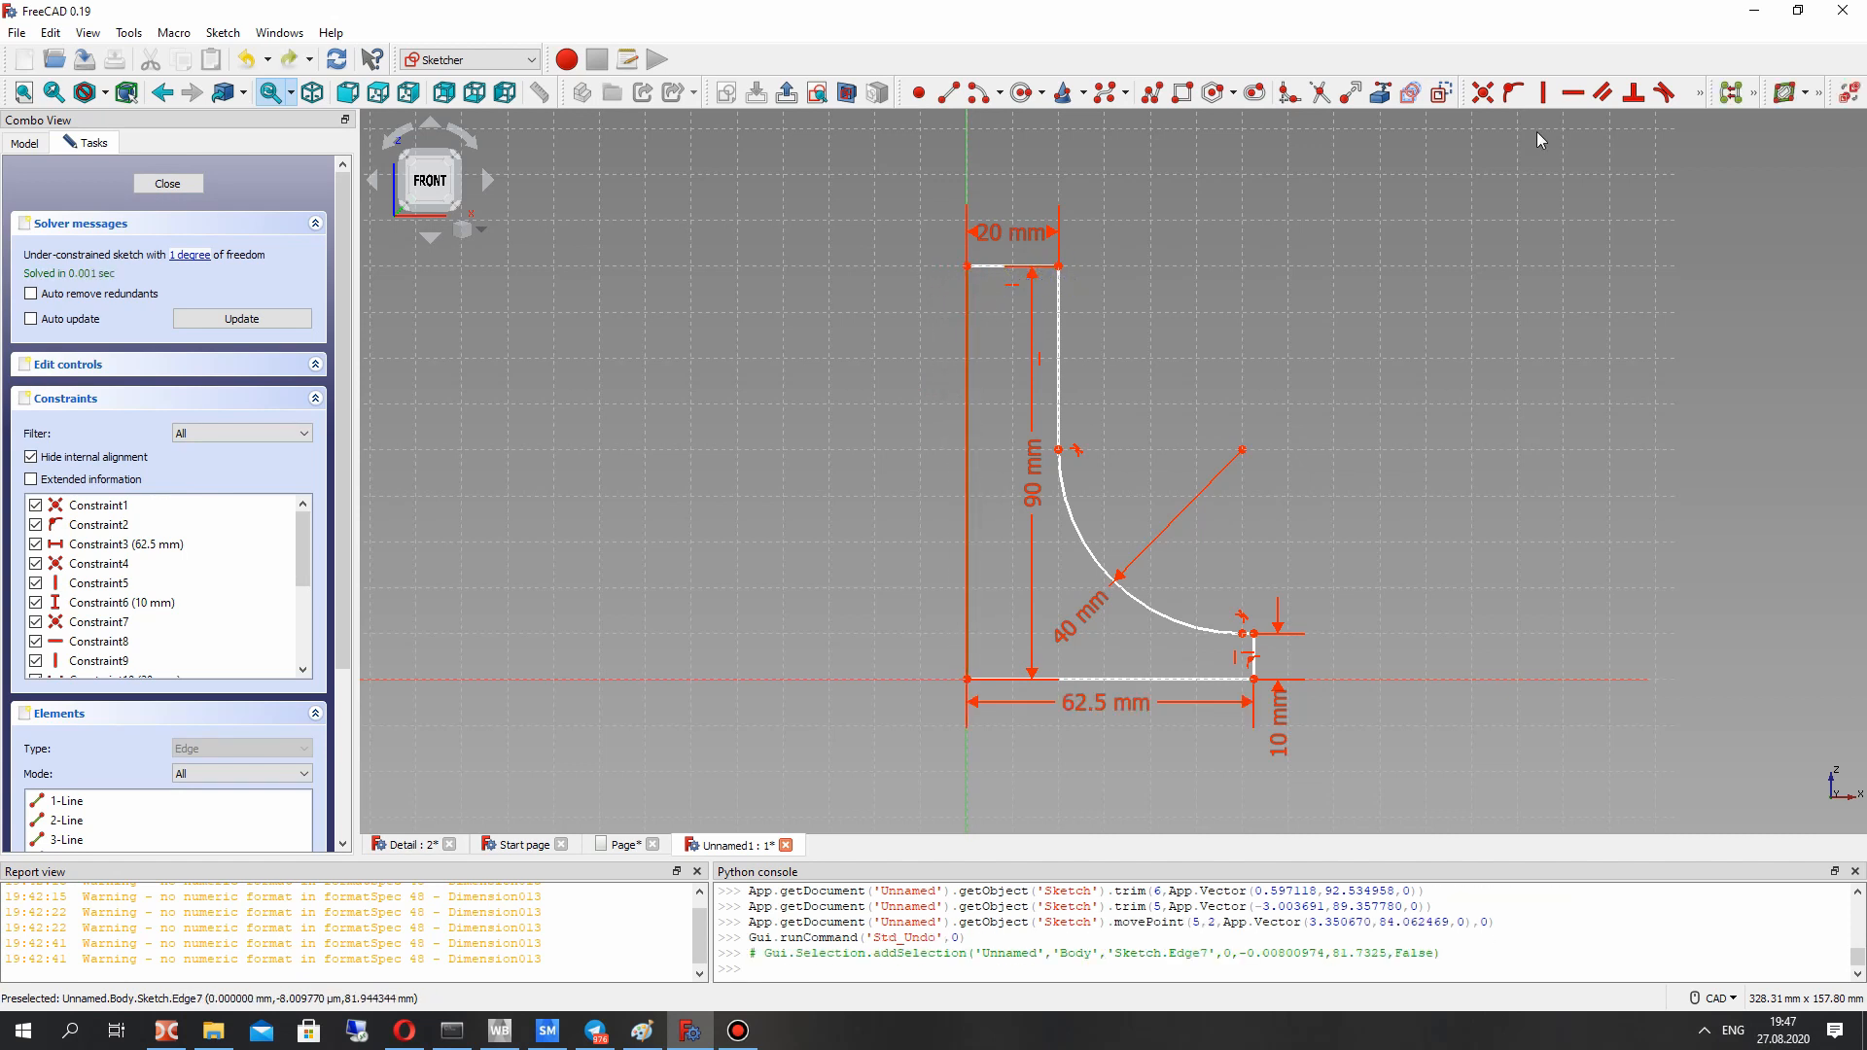
left_click(1543, 93)
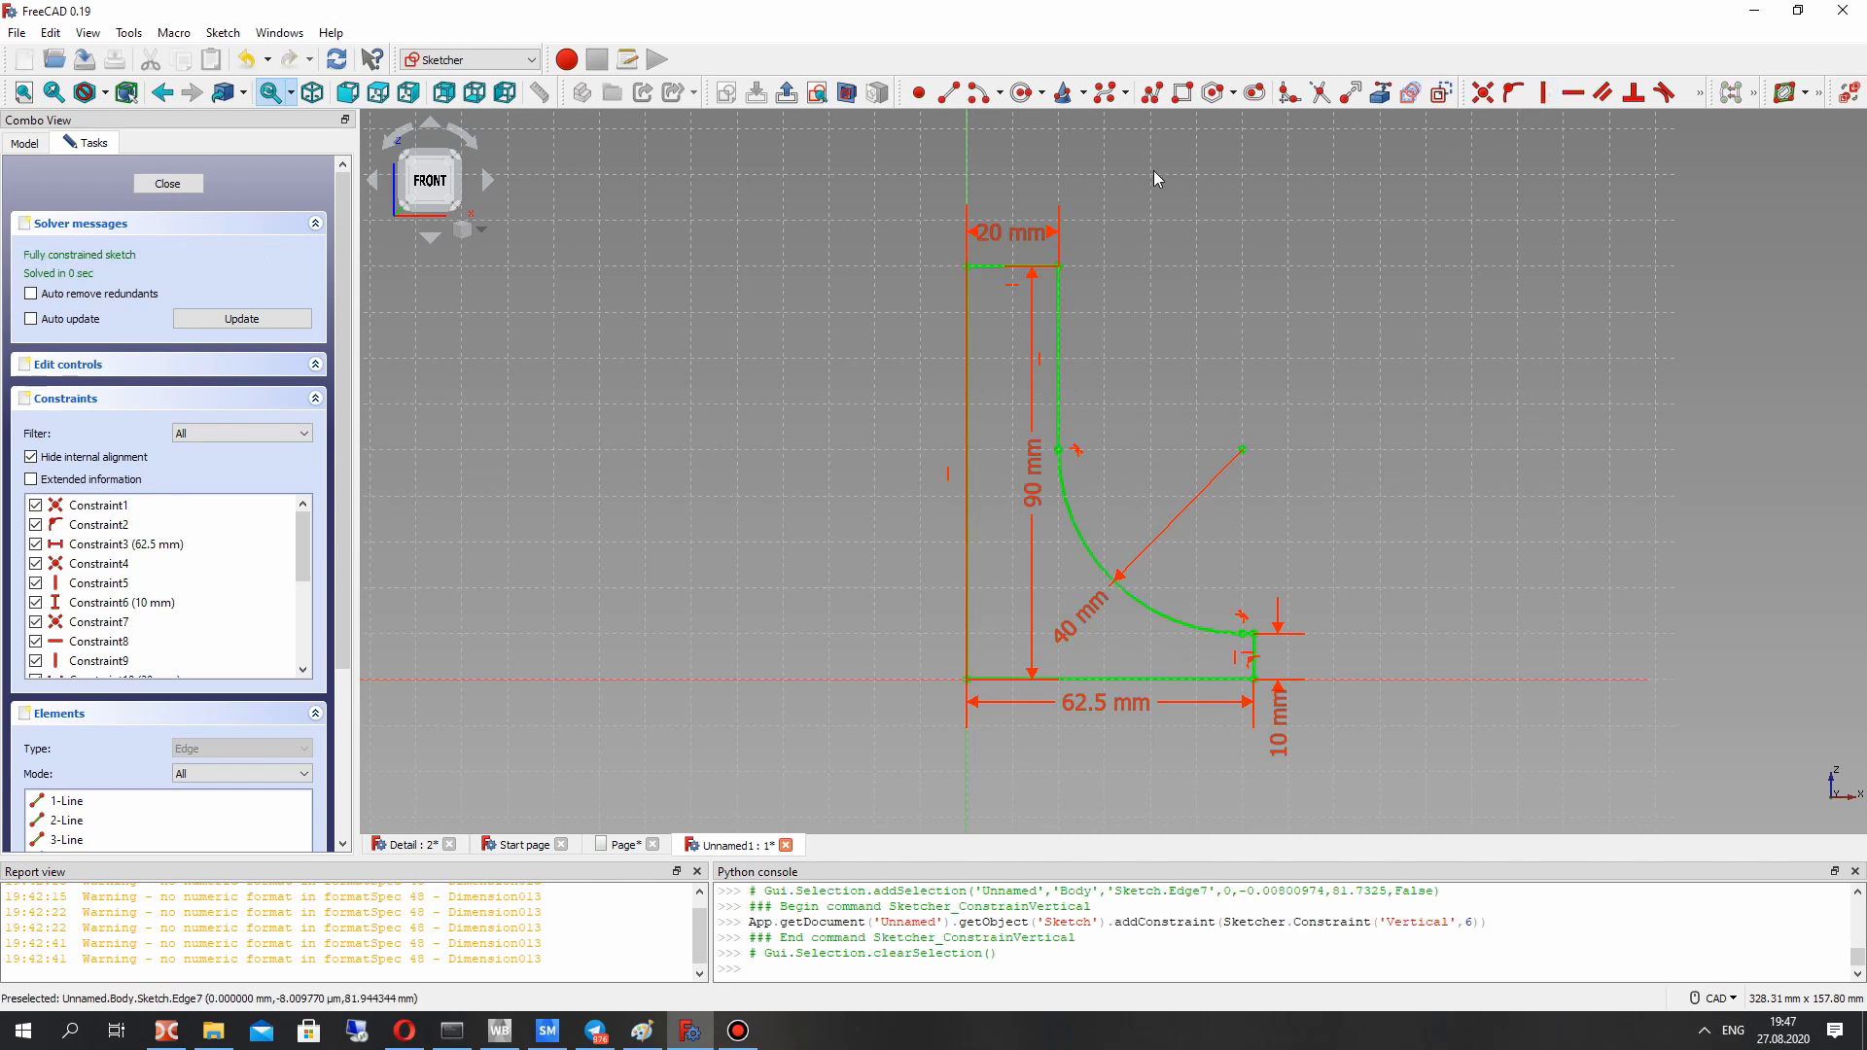
mouse_move(1058, 267)
left_mouse_down()
mouse_move(1044, 288)
mouse_move(1095, 330)
left_mouse_up()
Step: Close the sketch and revolve the profile 360° about the vertical sketch axis
left_click(167, 183)
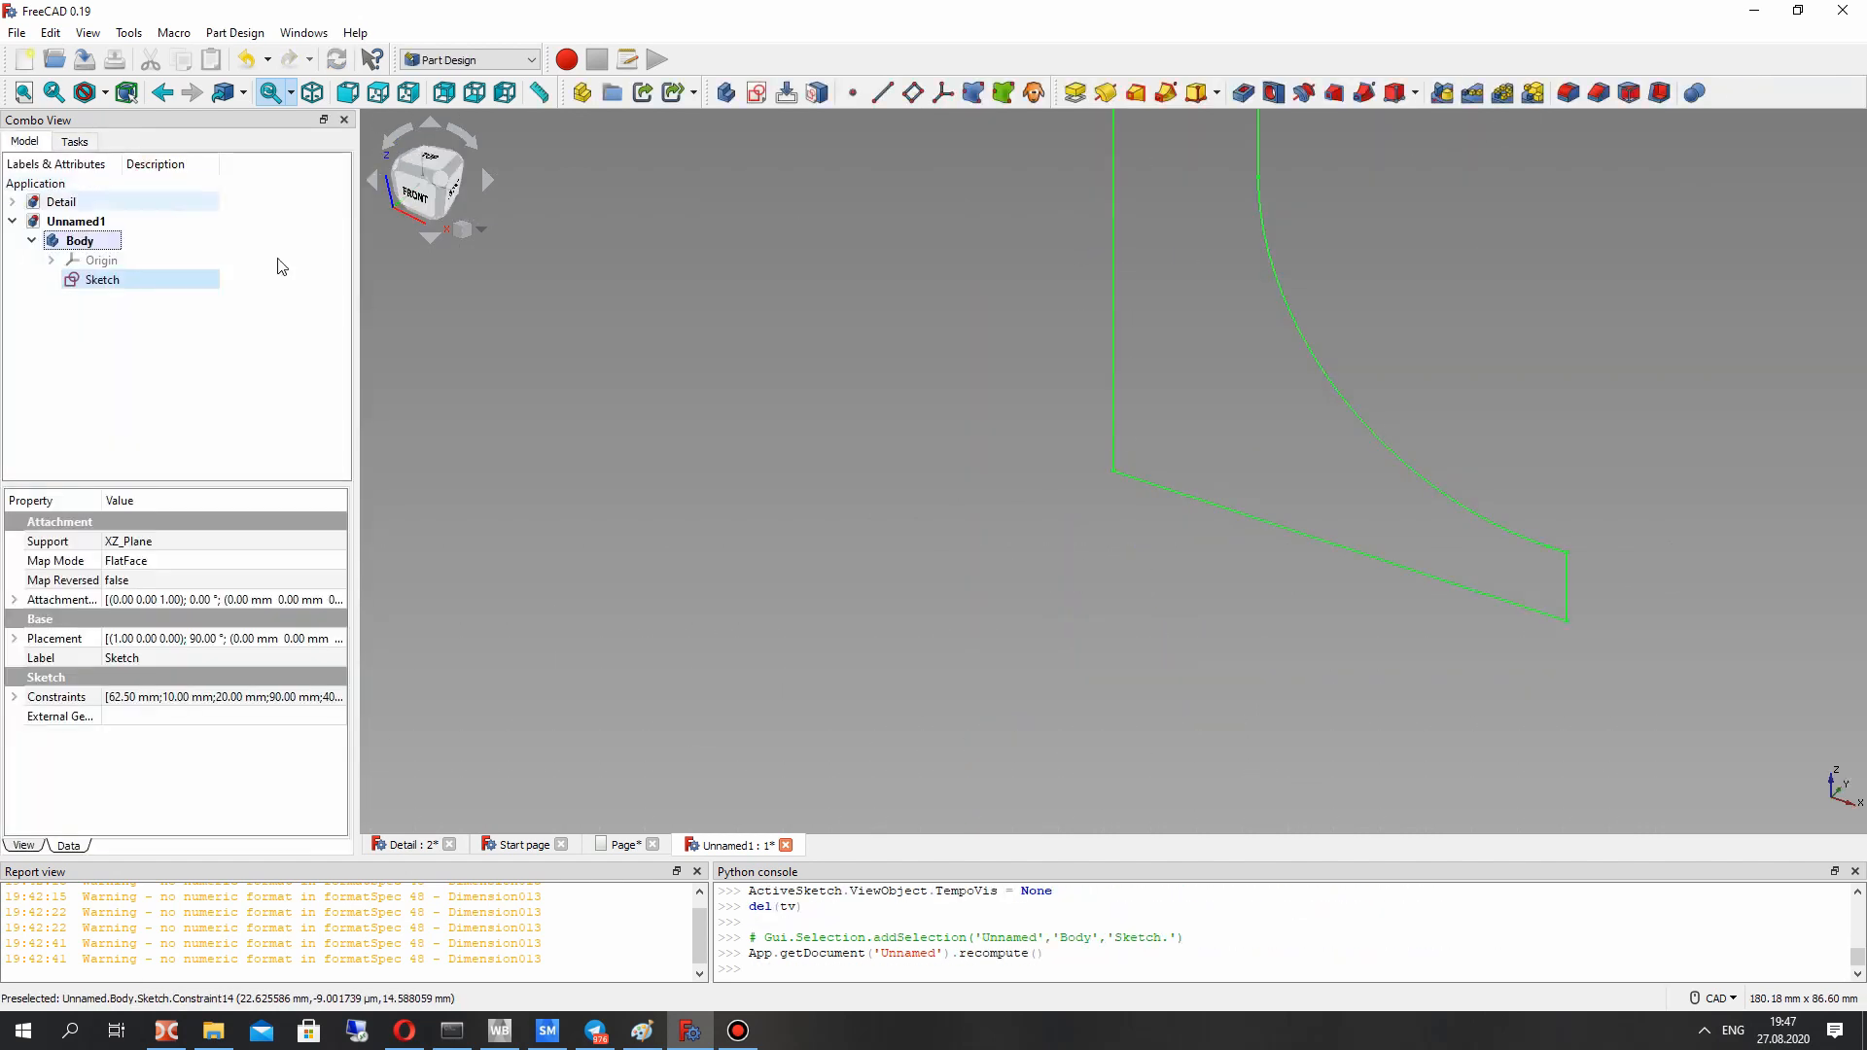
mouse_move(1089, 408)
middle_mouse_down()
mouse_move(1171, 387)
mouse_move(1121, 470)
middle_mouse_up()
scroll(1108, 486, "up", 3)
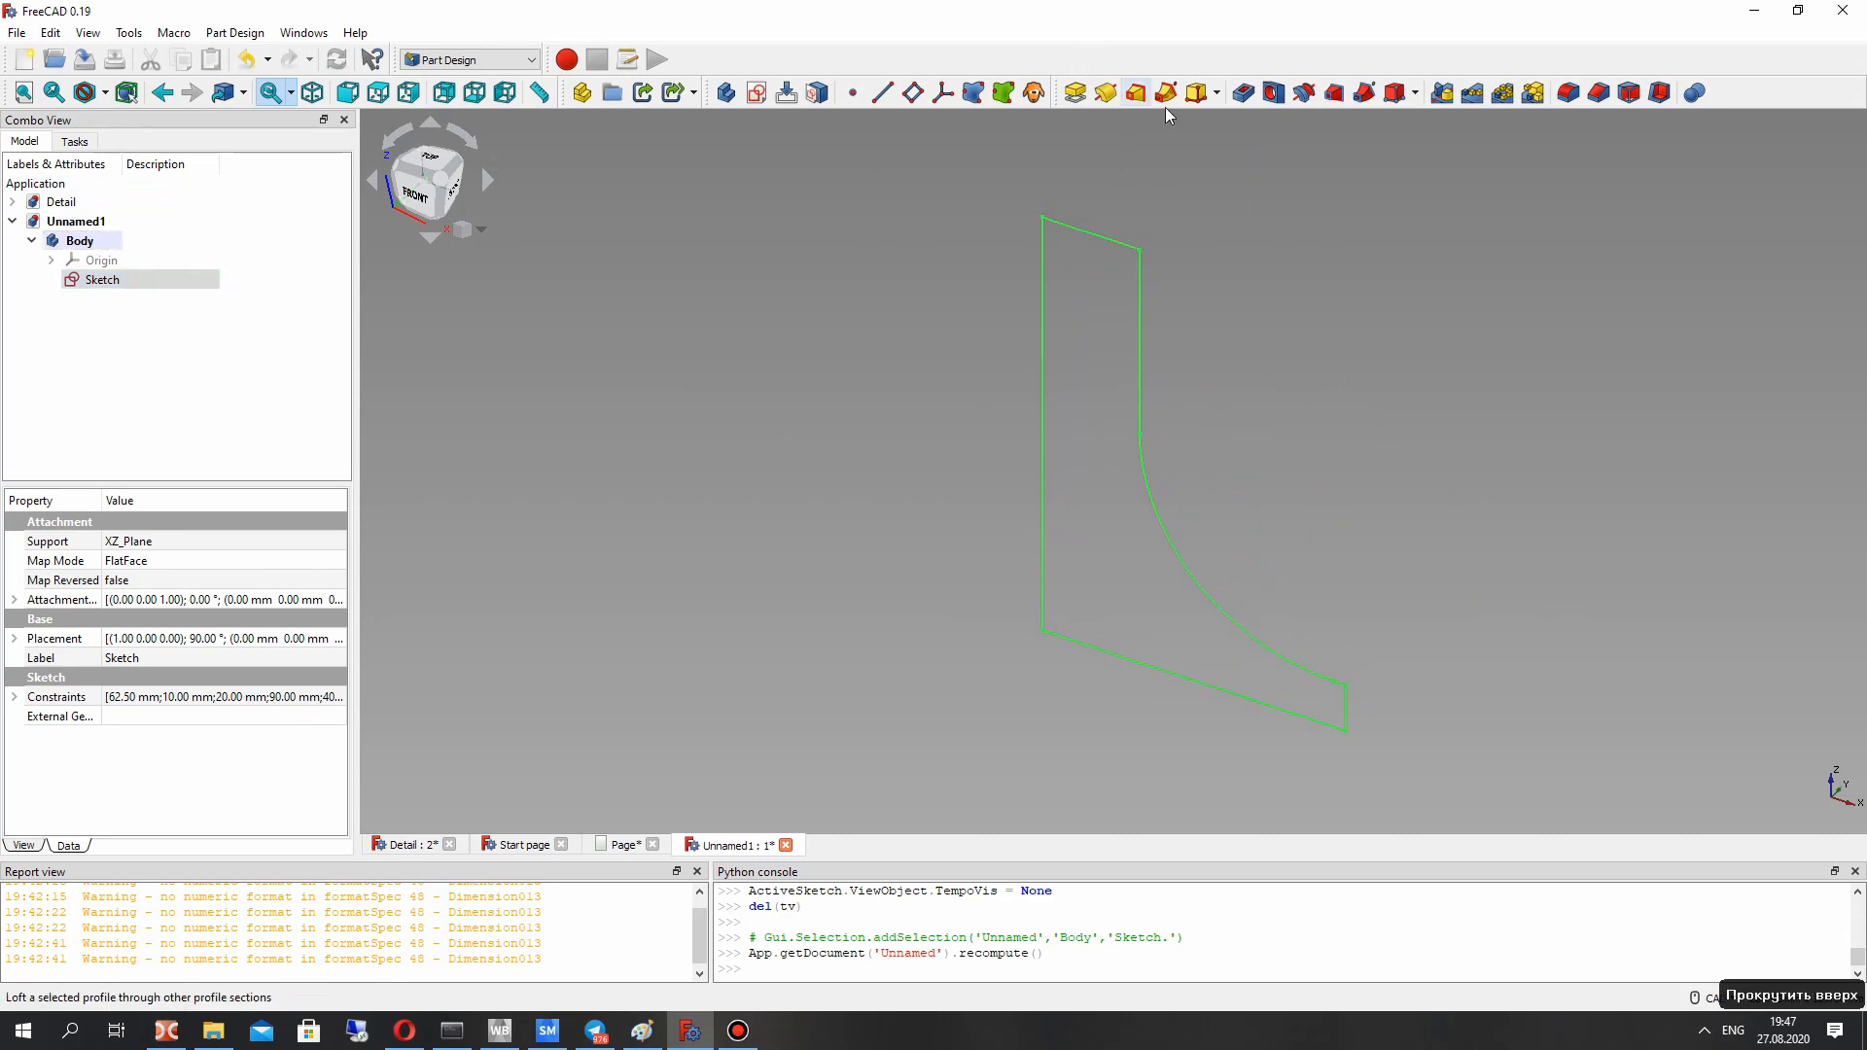
left_click(1104, 93)
scroll(926, 411, "down", 3)
scroll(1042, 458, "up", 4)
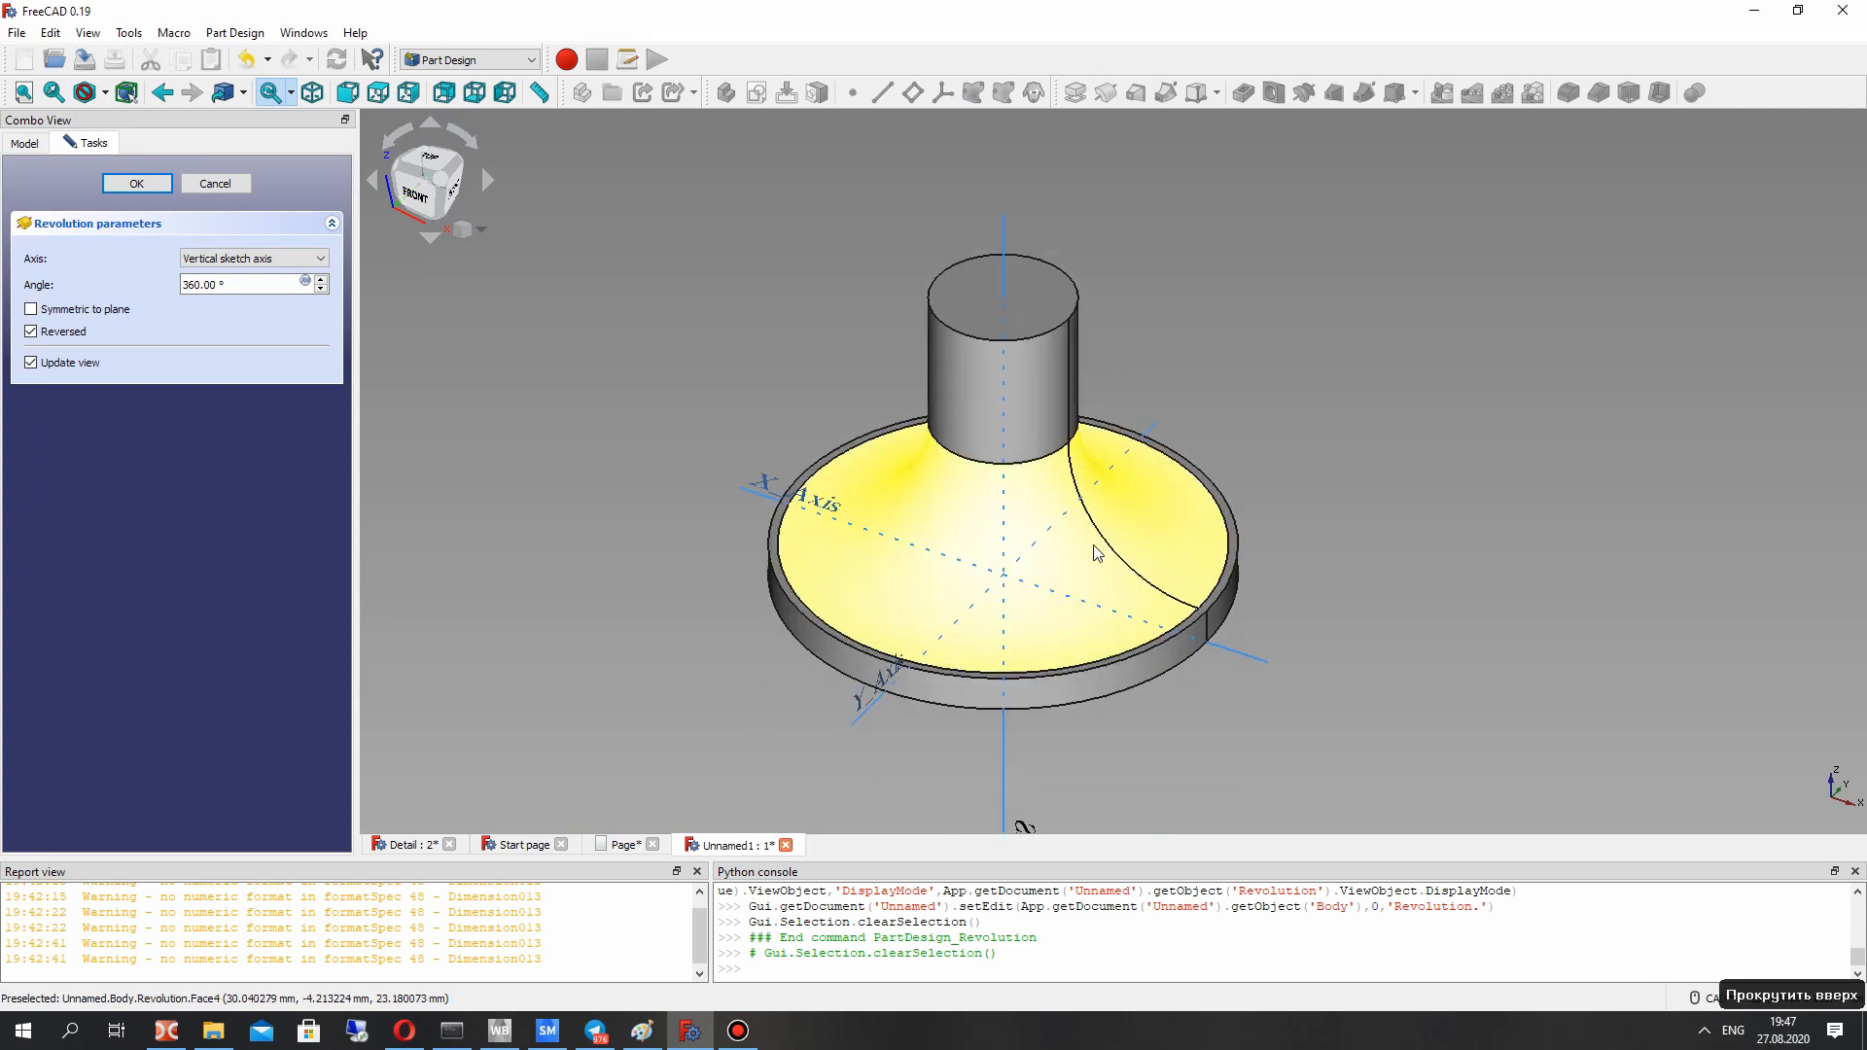
left_click(141, 186)
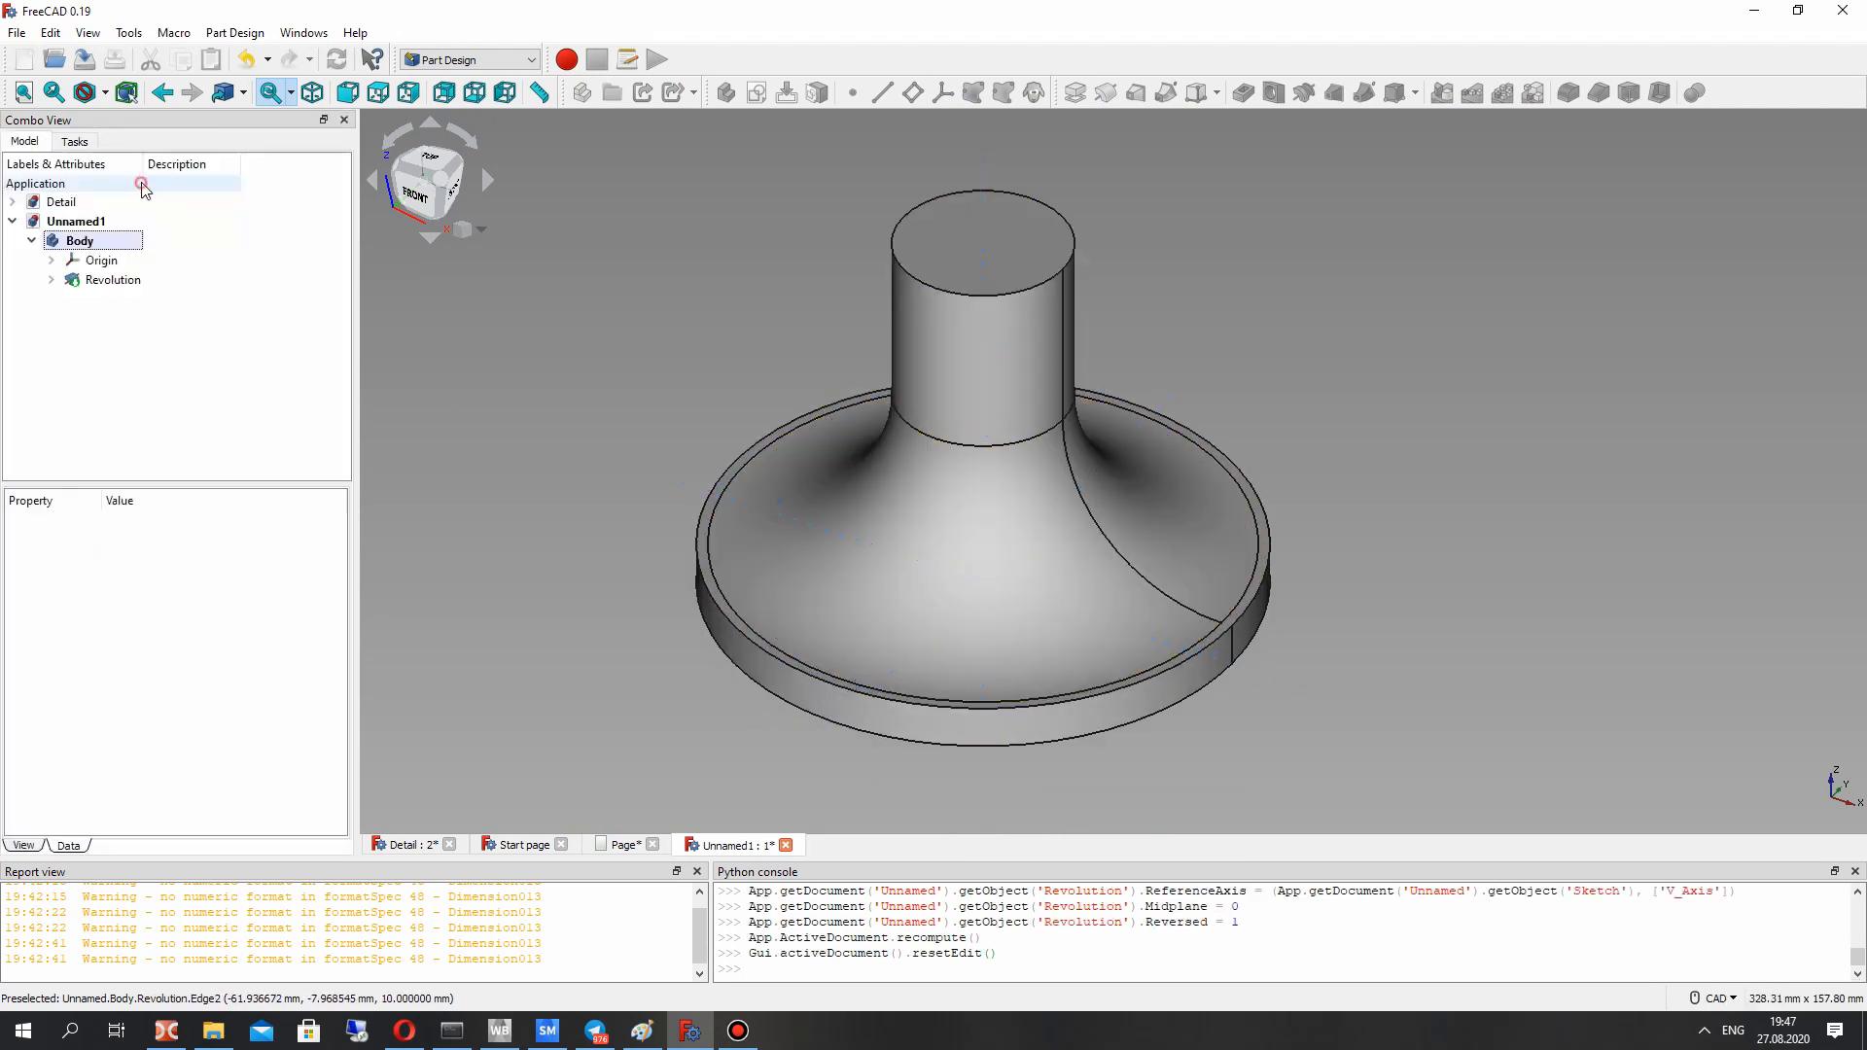
Step: Set the revolved feature's Refine property to true and clear the selection
left_click(80, 240)
left_click(113, 279)
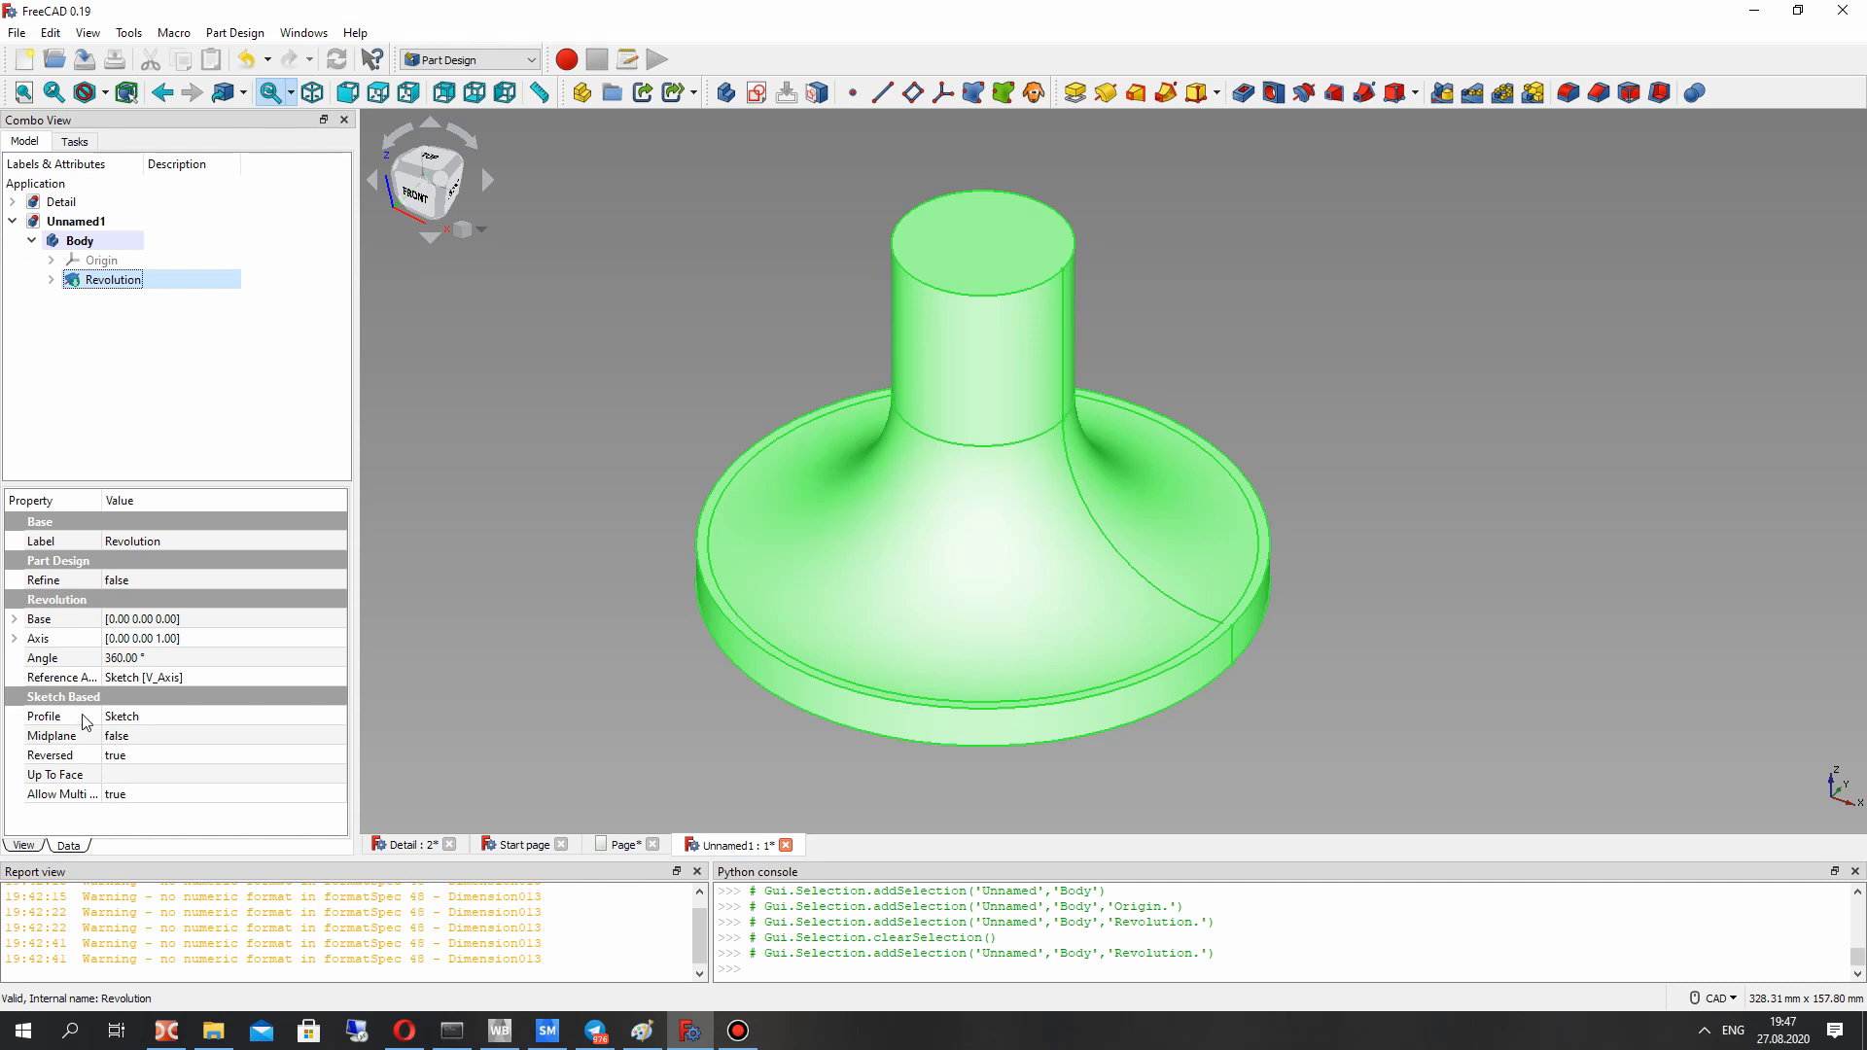
left_click(115, 582)
left_click(114, 582)
left_click(115, 613)
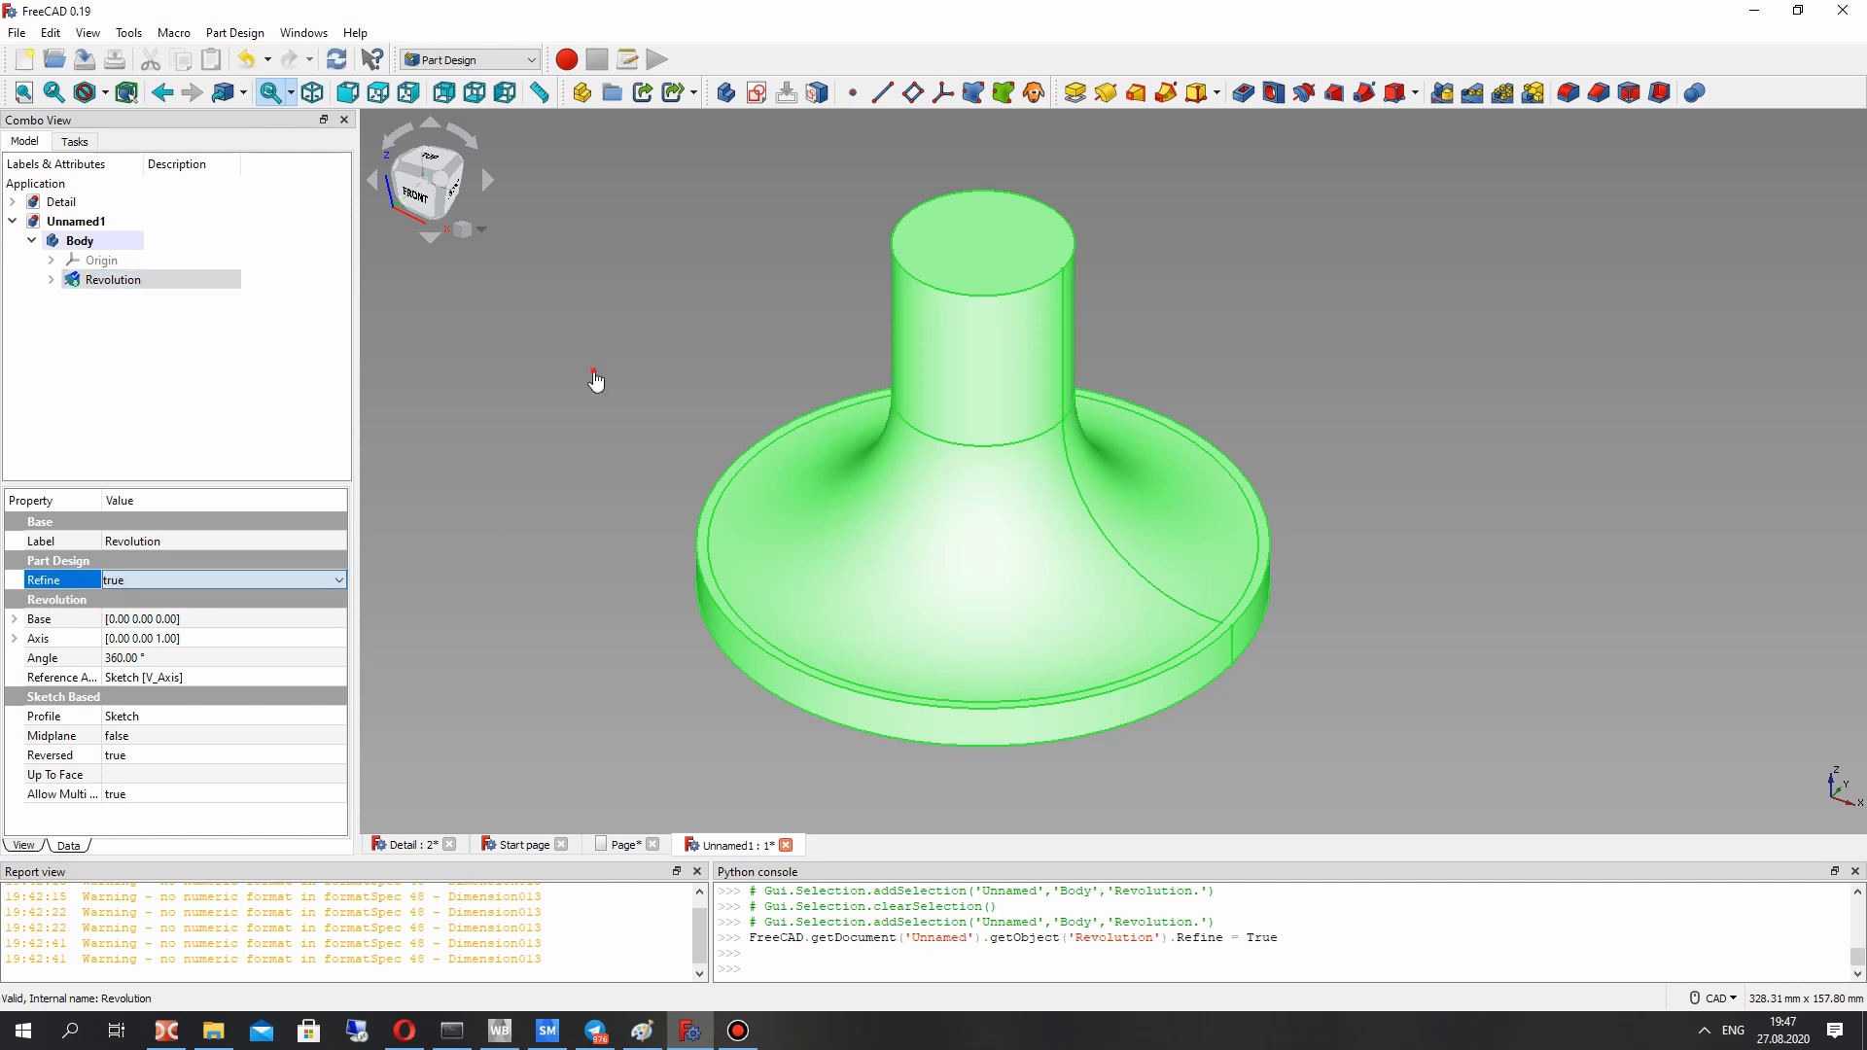
left_click(597, 380)
right_click_drag(870, 515, 1160, 462)
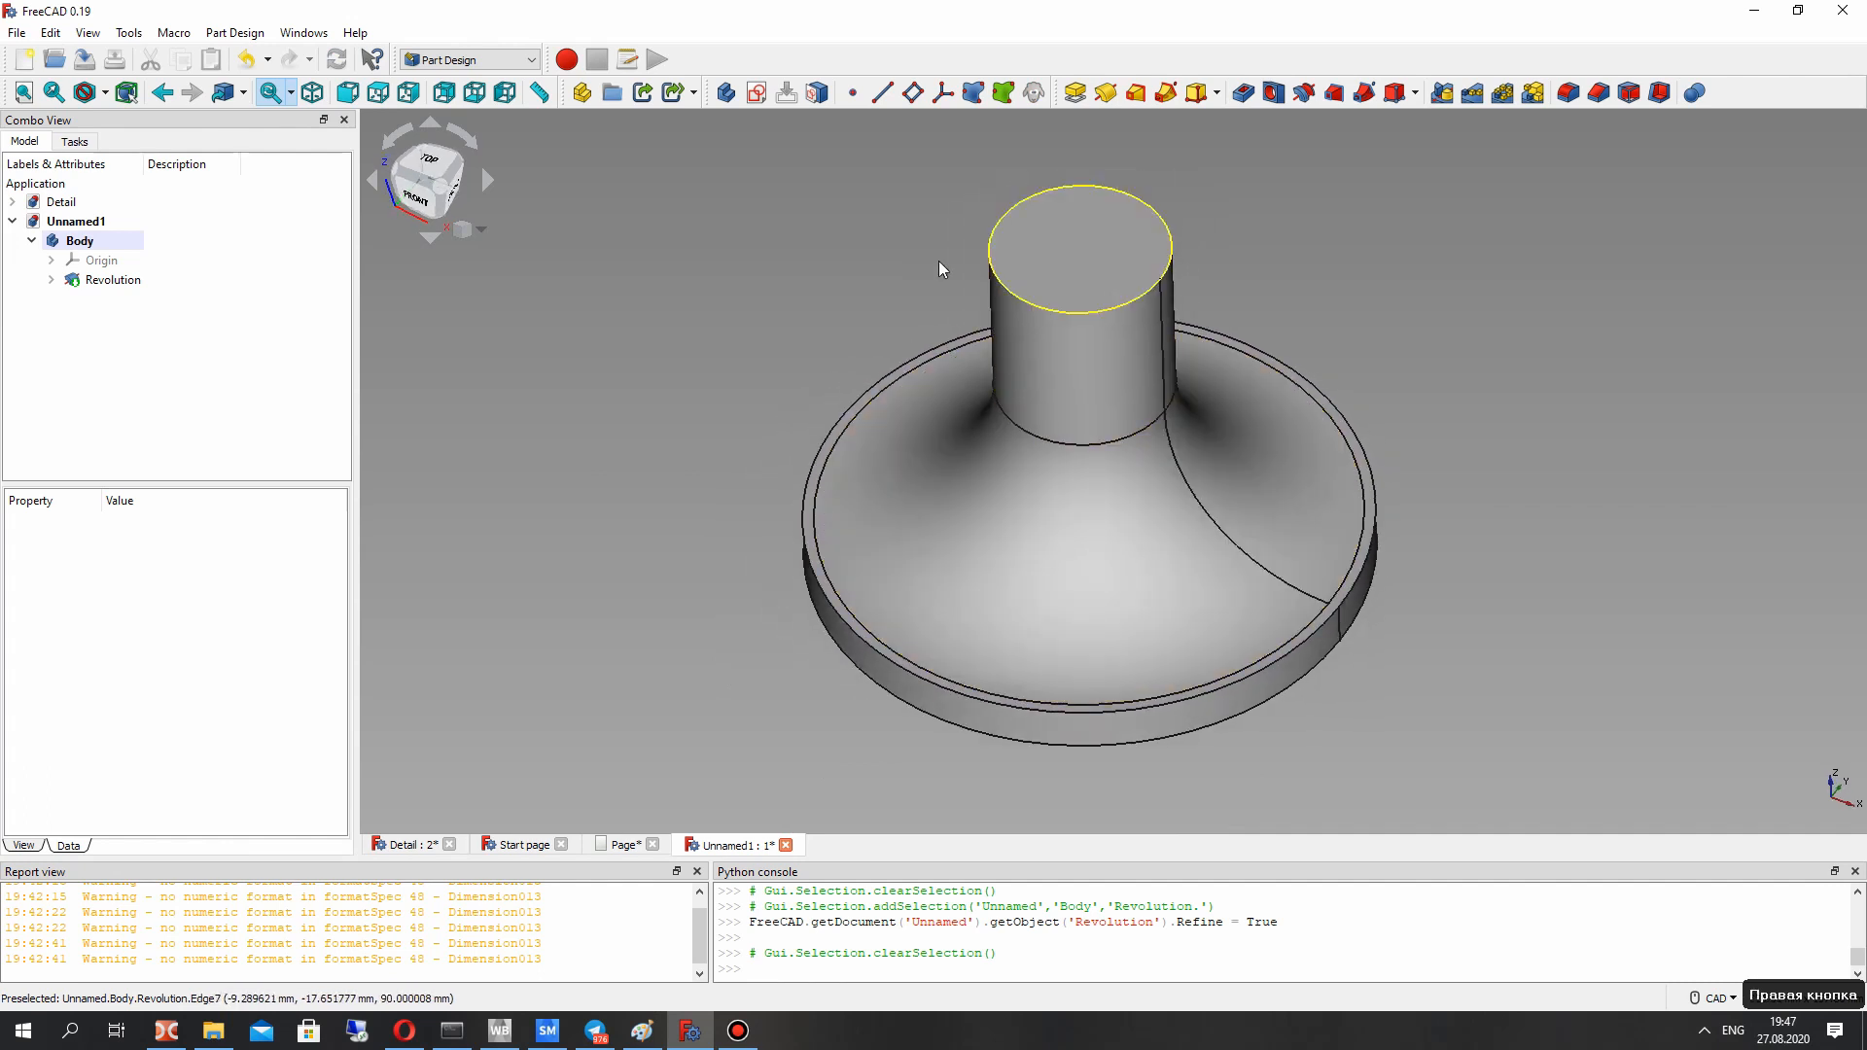
middle_click_drag(835, 347, 813, 378)
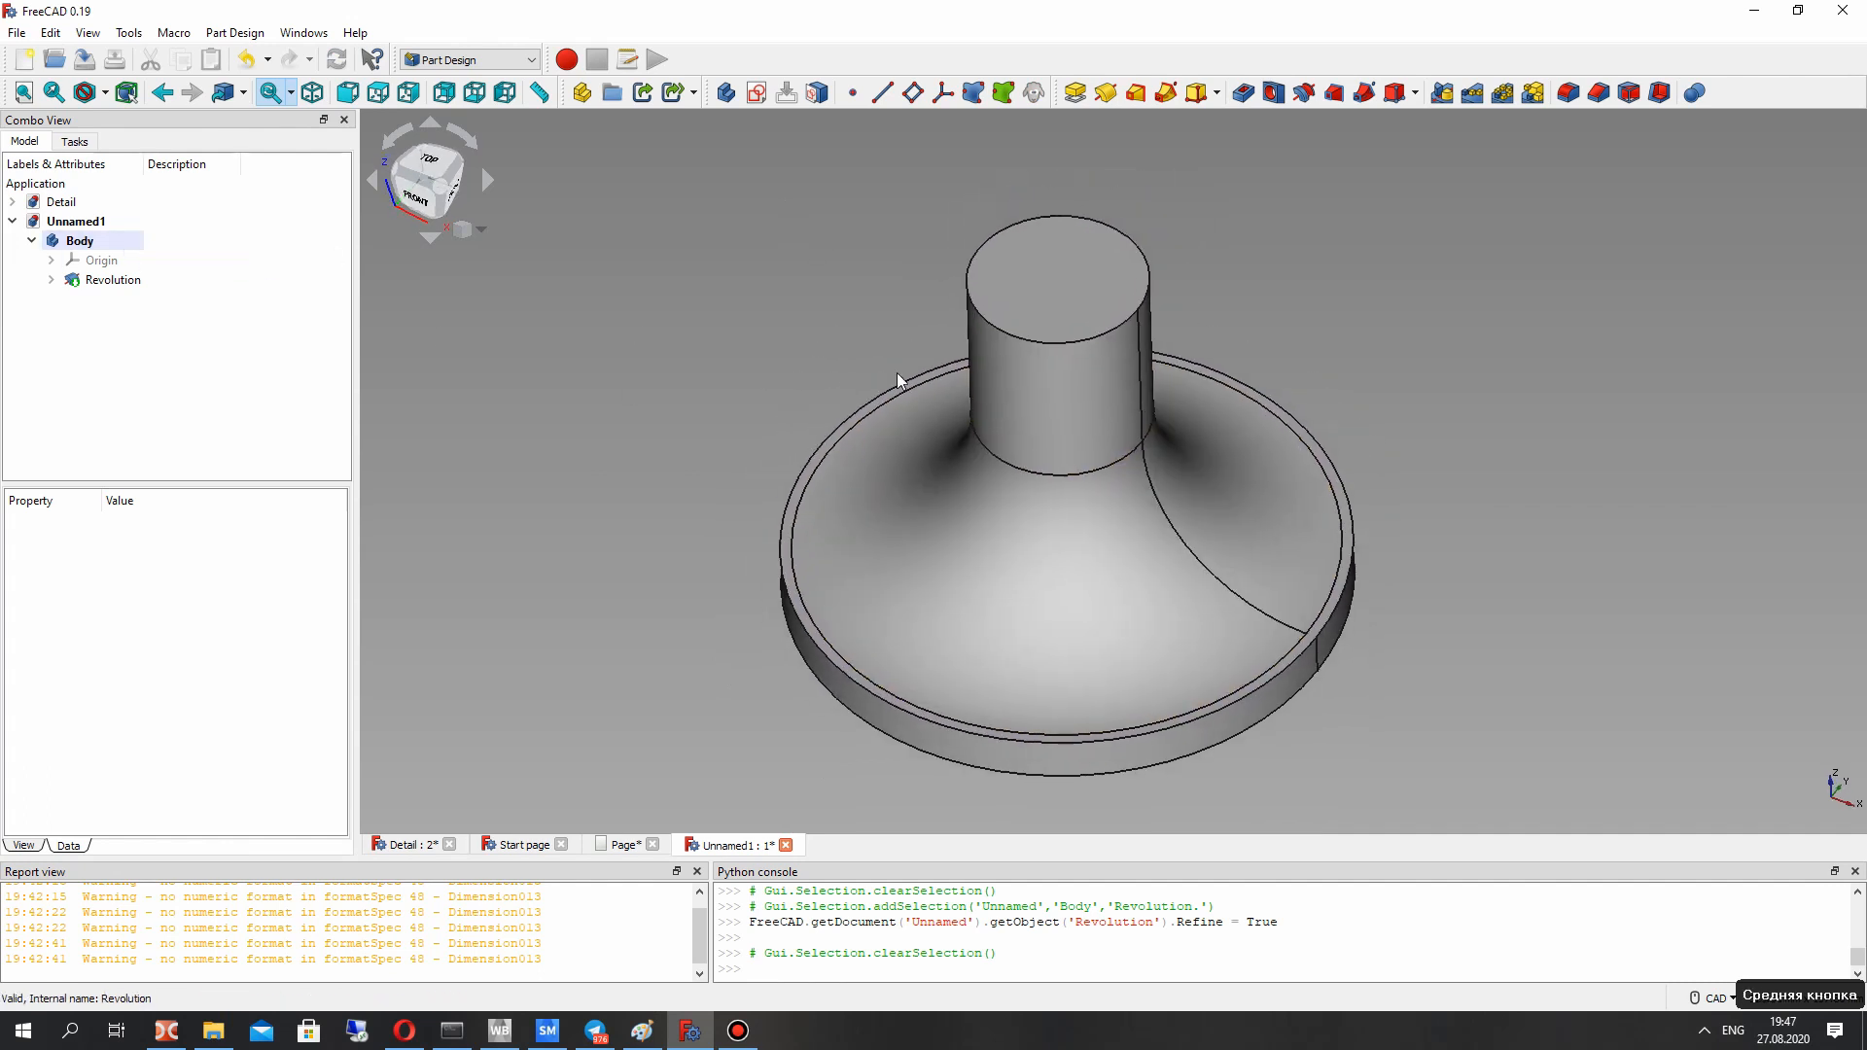
middle_click_drag(1240, 397, 1148, 618)
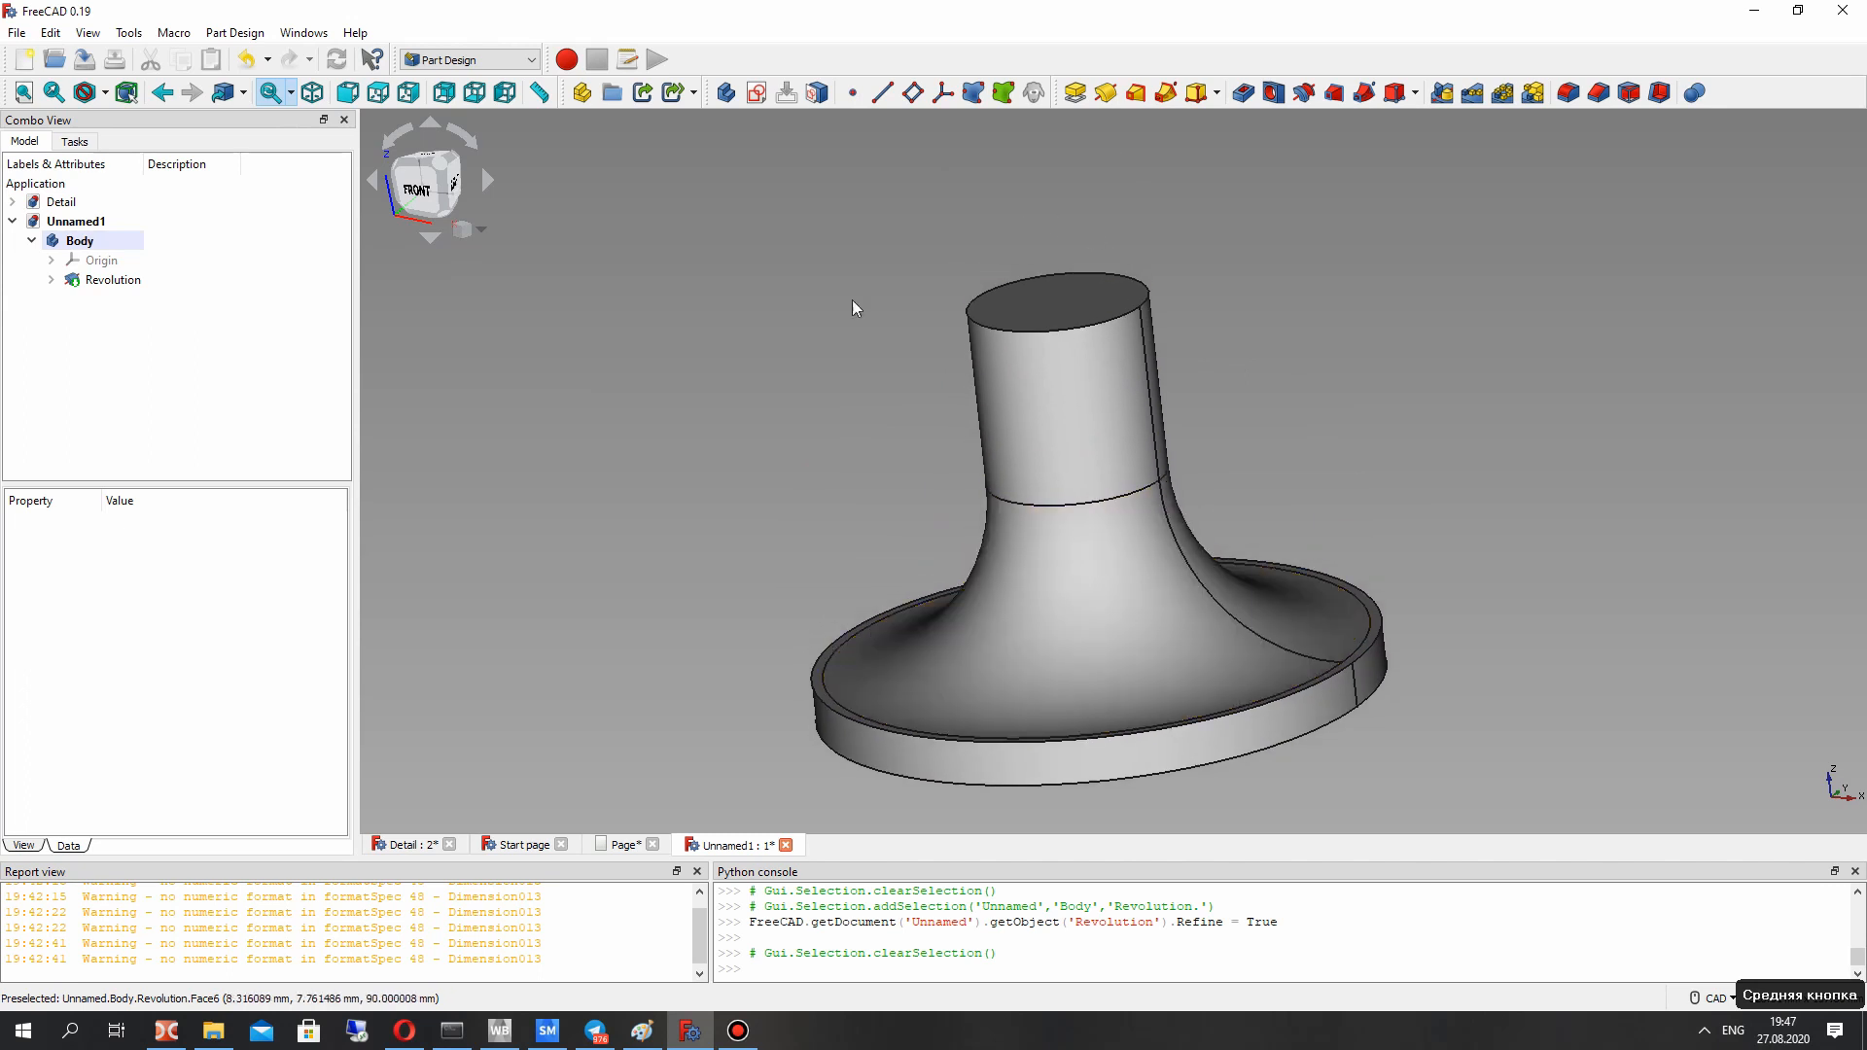
Step: Start a new sketch on the body's XZ plane
mouse_move(915, 417)
right_mouse_down()
mouse_move(972, 419)
mouse_move(1134, 626)
mouse_move(1293, 429)
right_mouse_up()
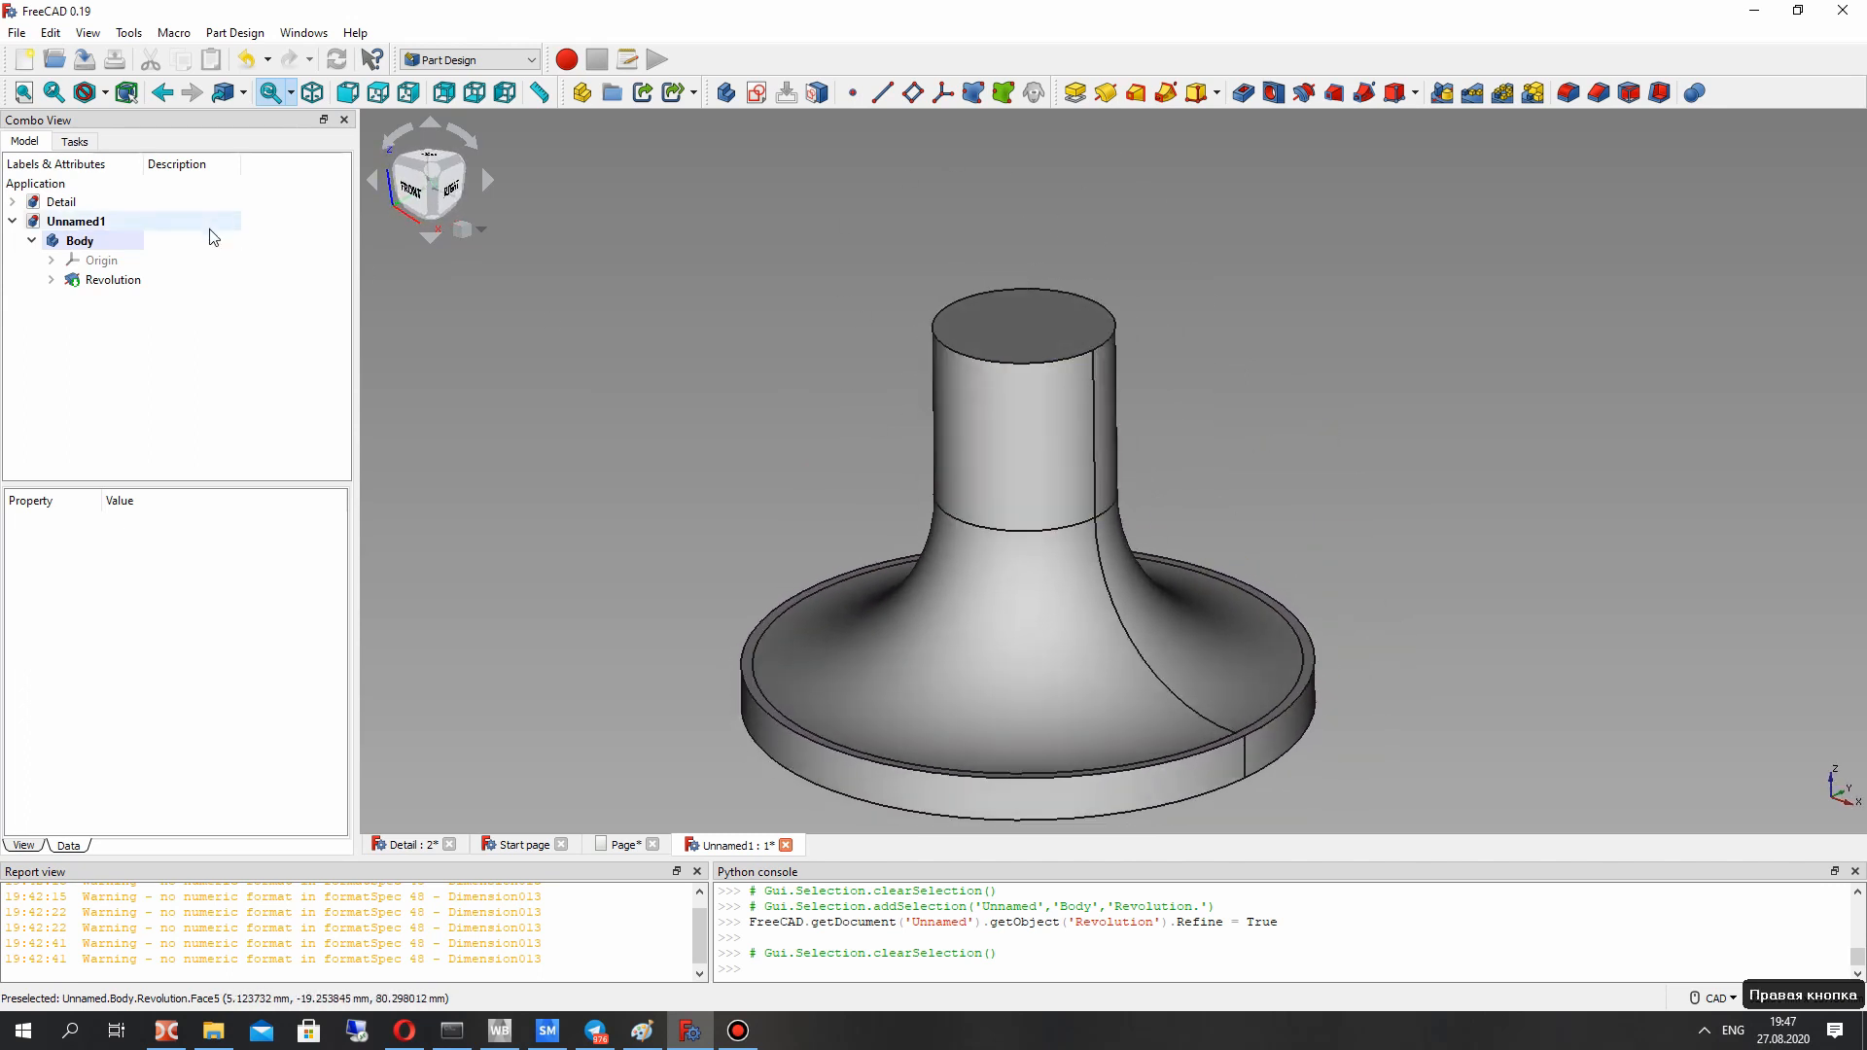
left_click(759, 92)
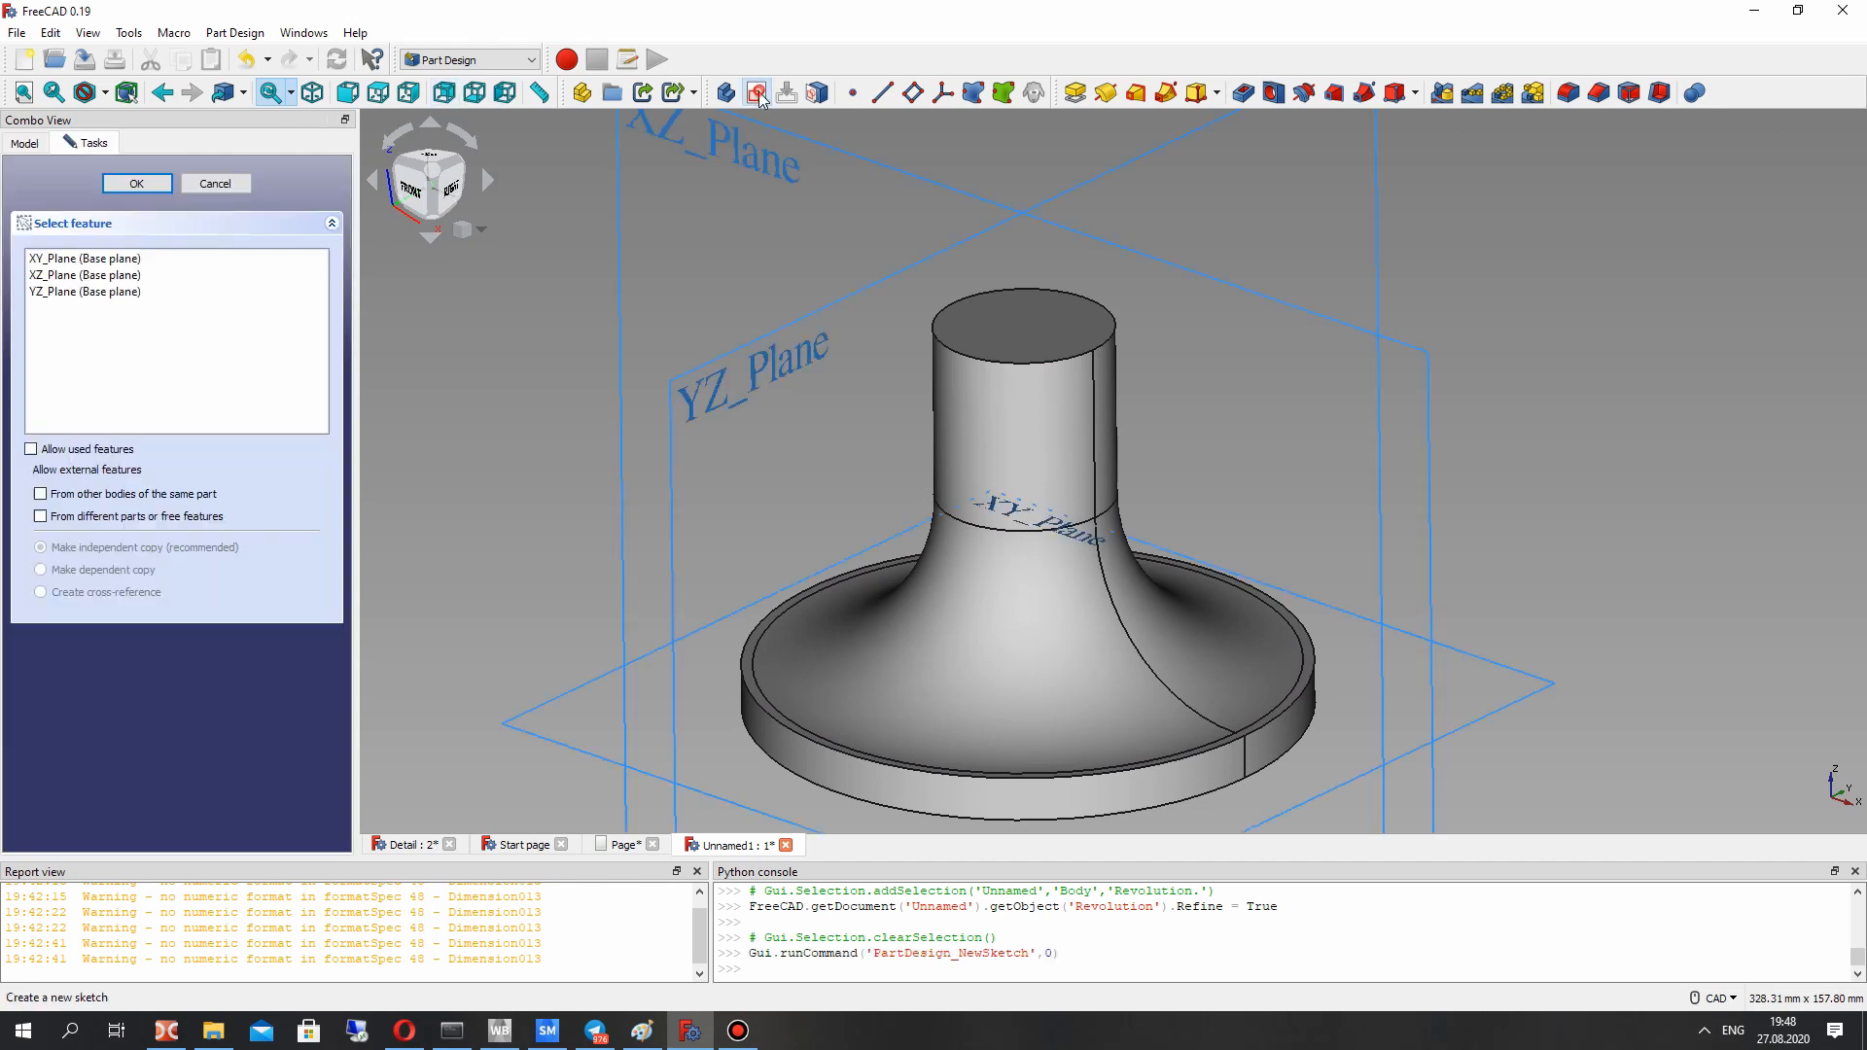
left_click(741, 158)
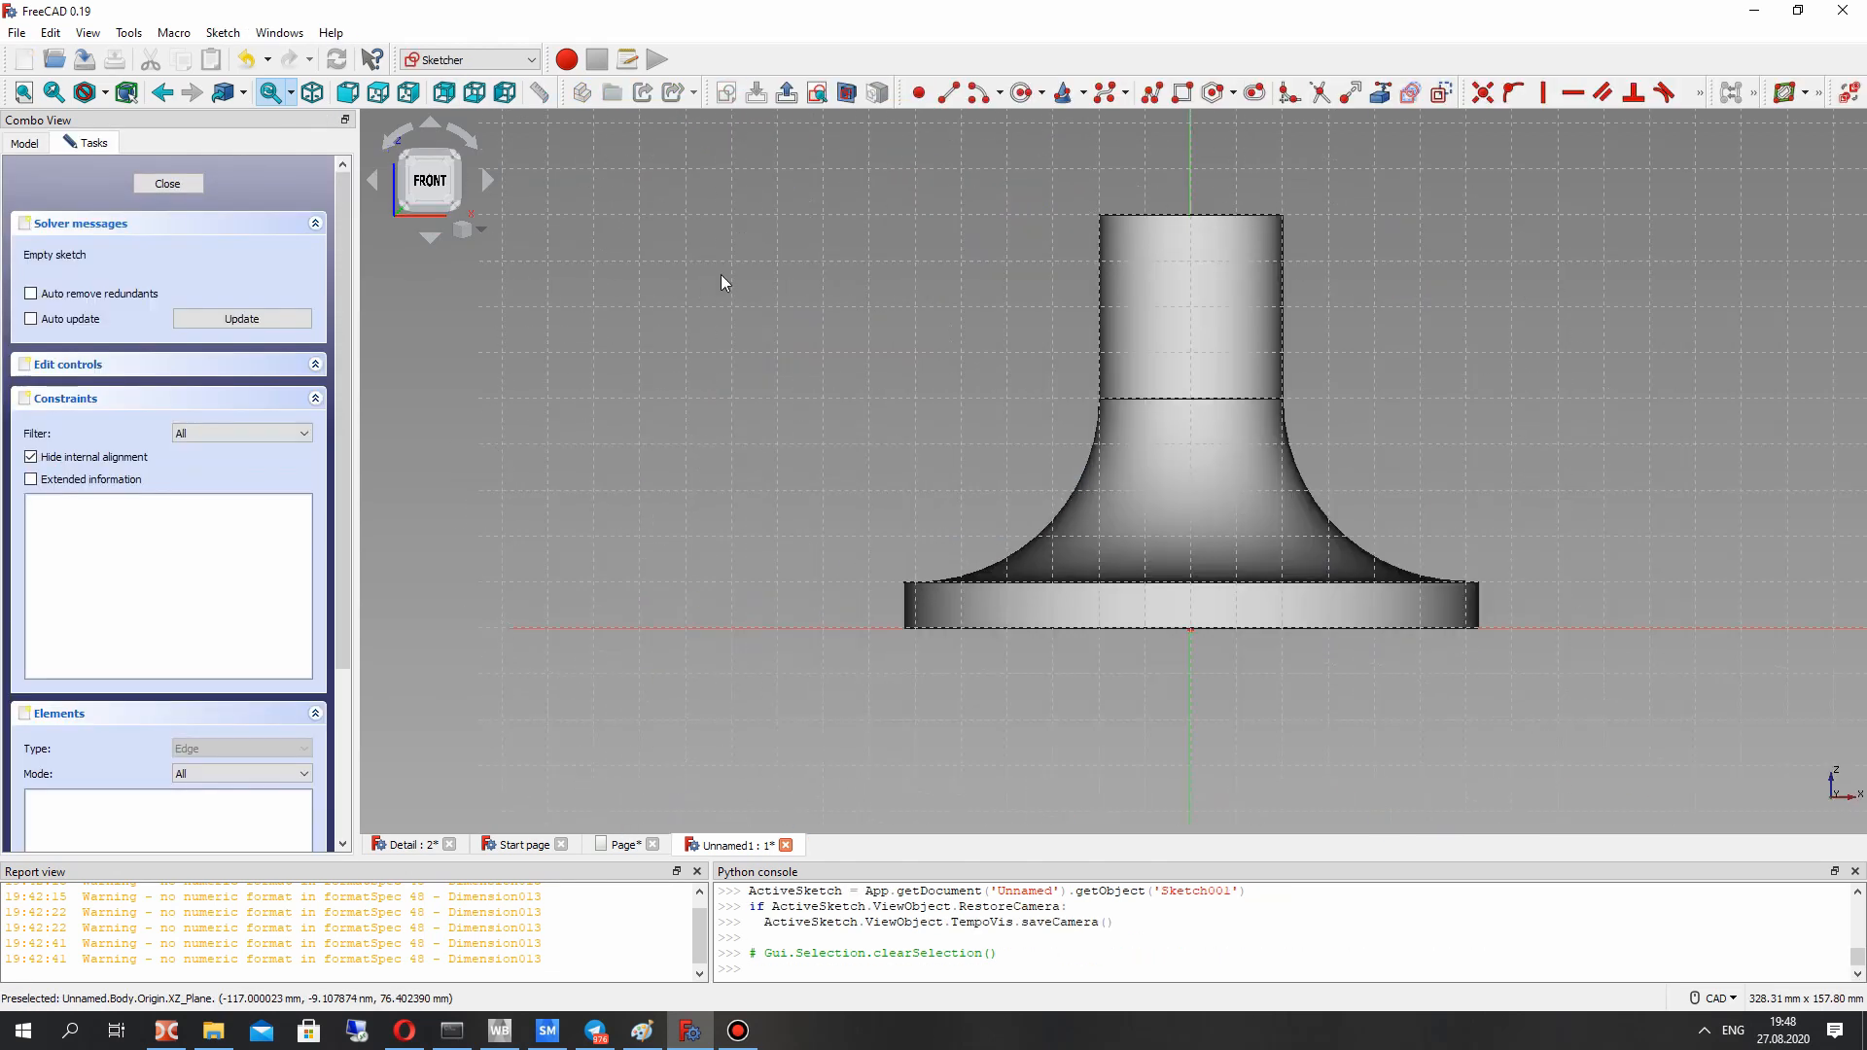
Step: Hide the revolved feature so that only the new sketch's empty plane is shown
left_click(24, 143)
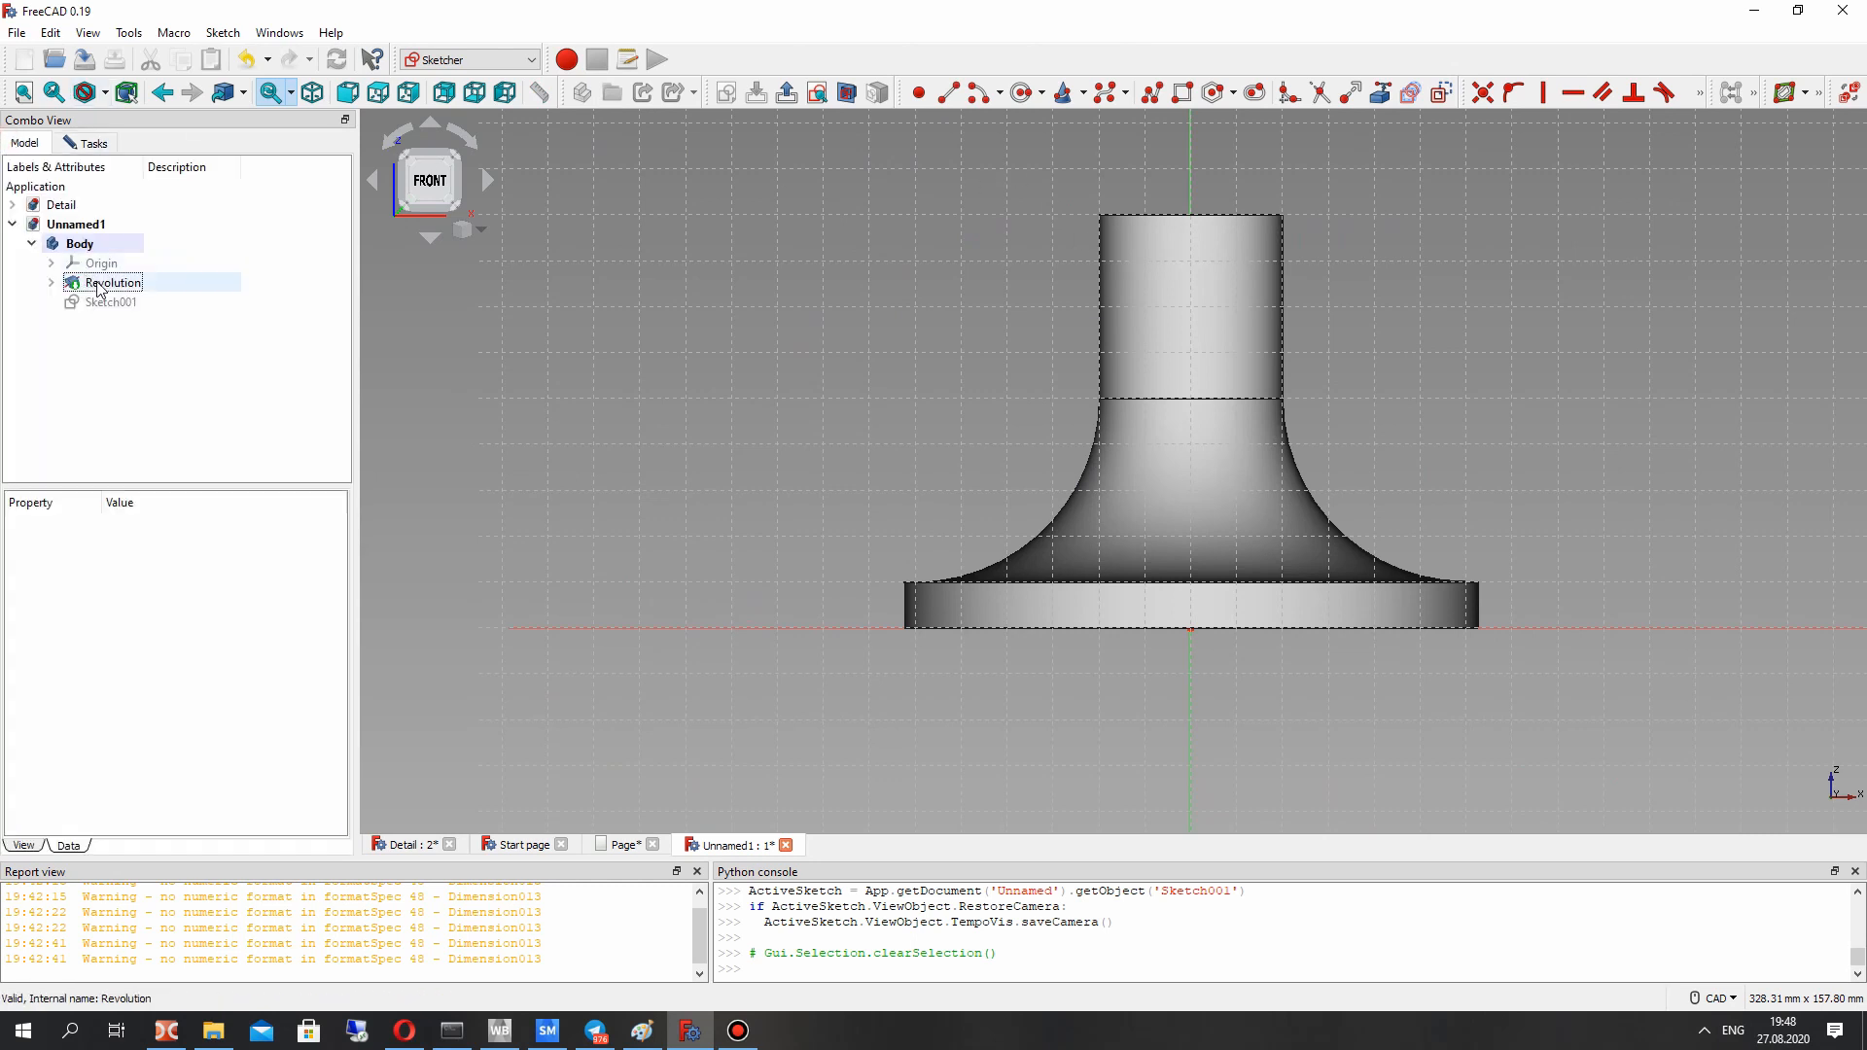
right_click(90, 283)
left_click(88, 283)
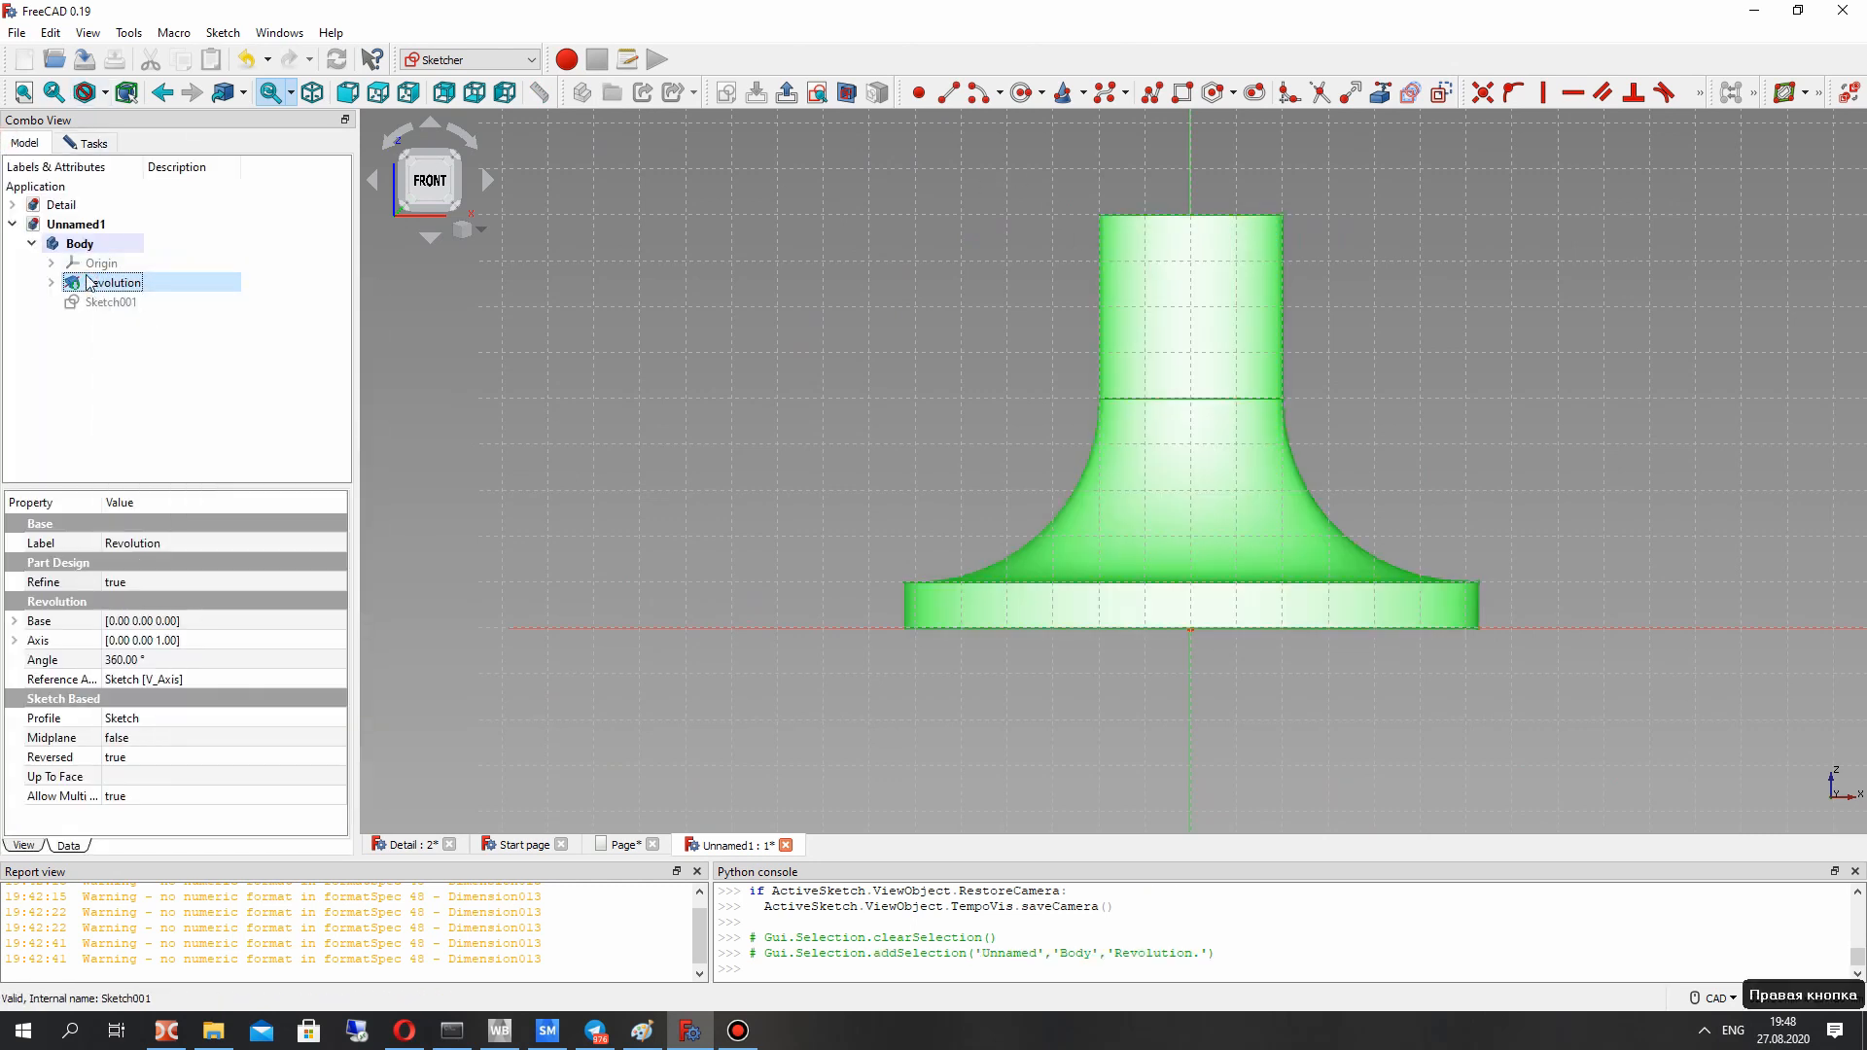
key("space")
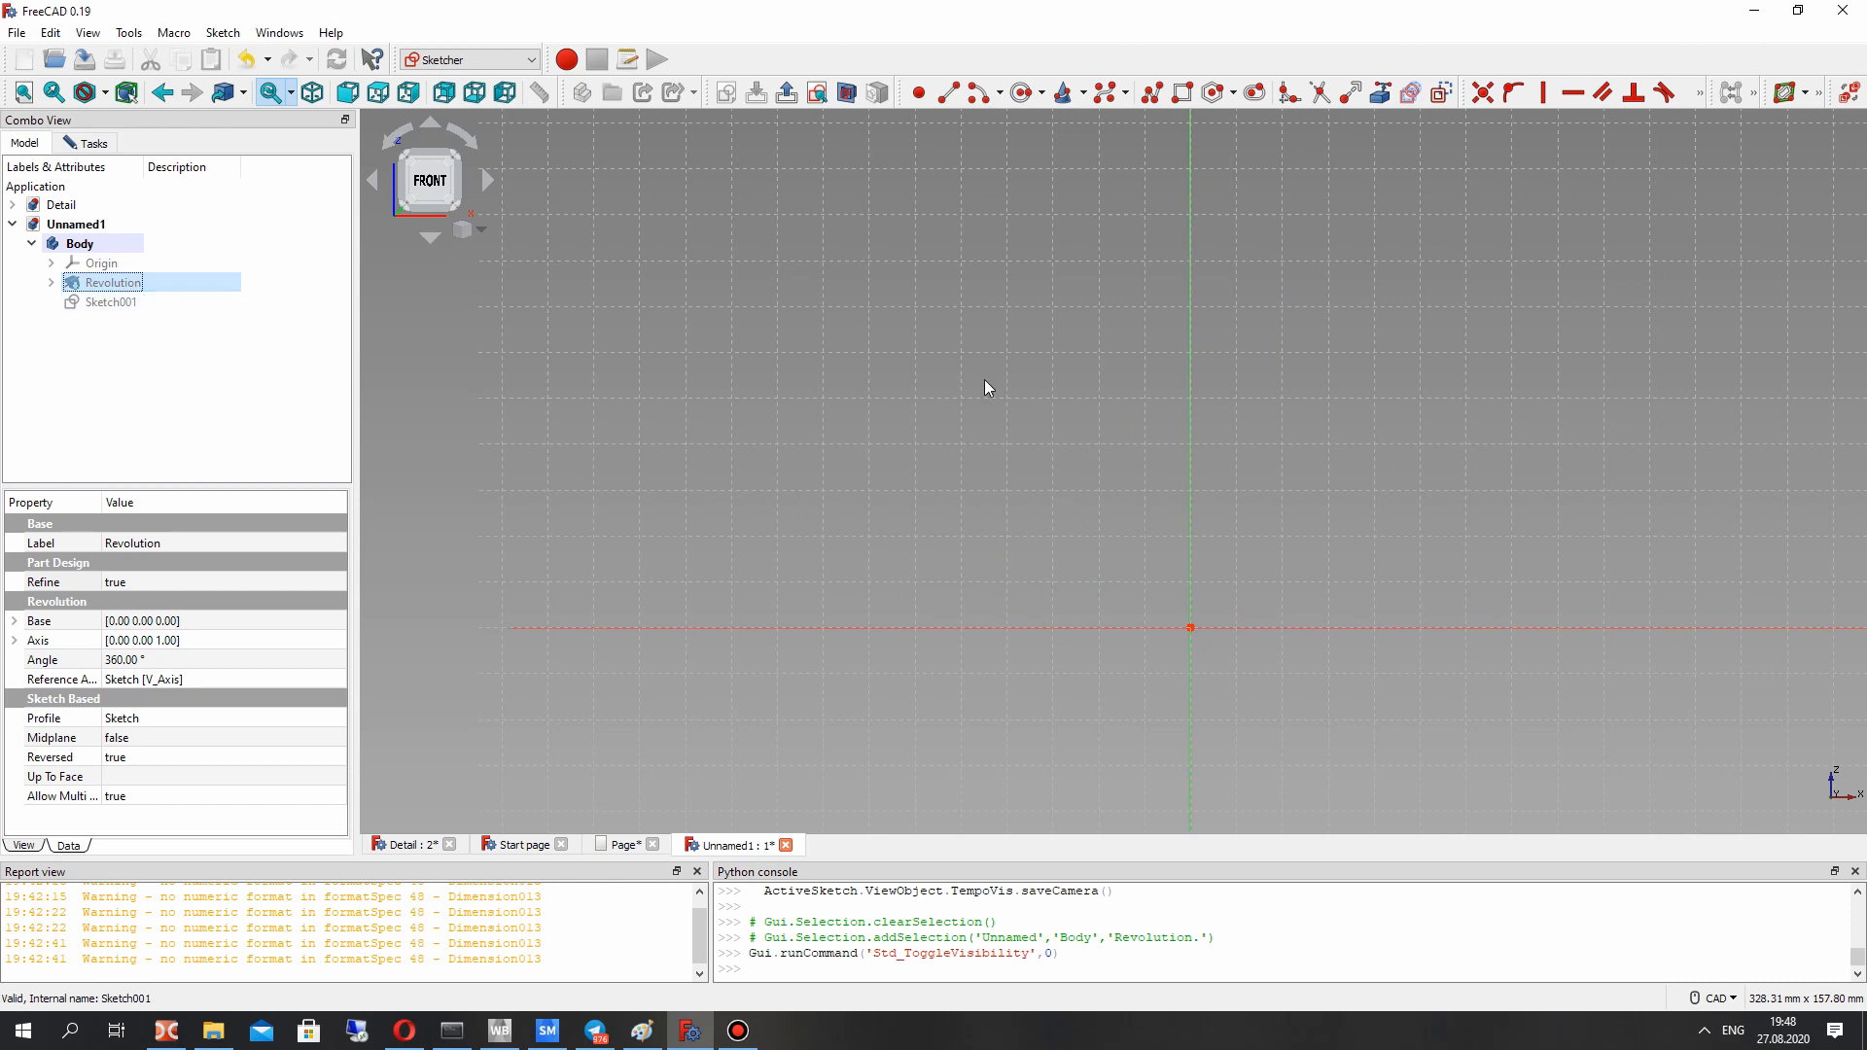
left_click(99, 302)
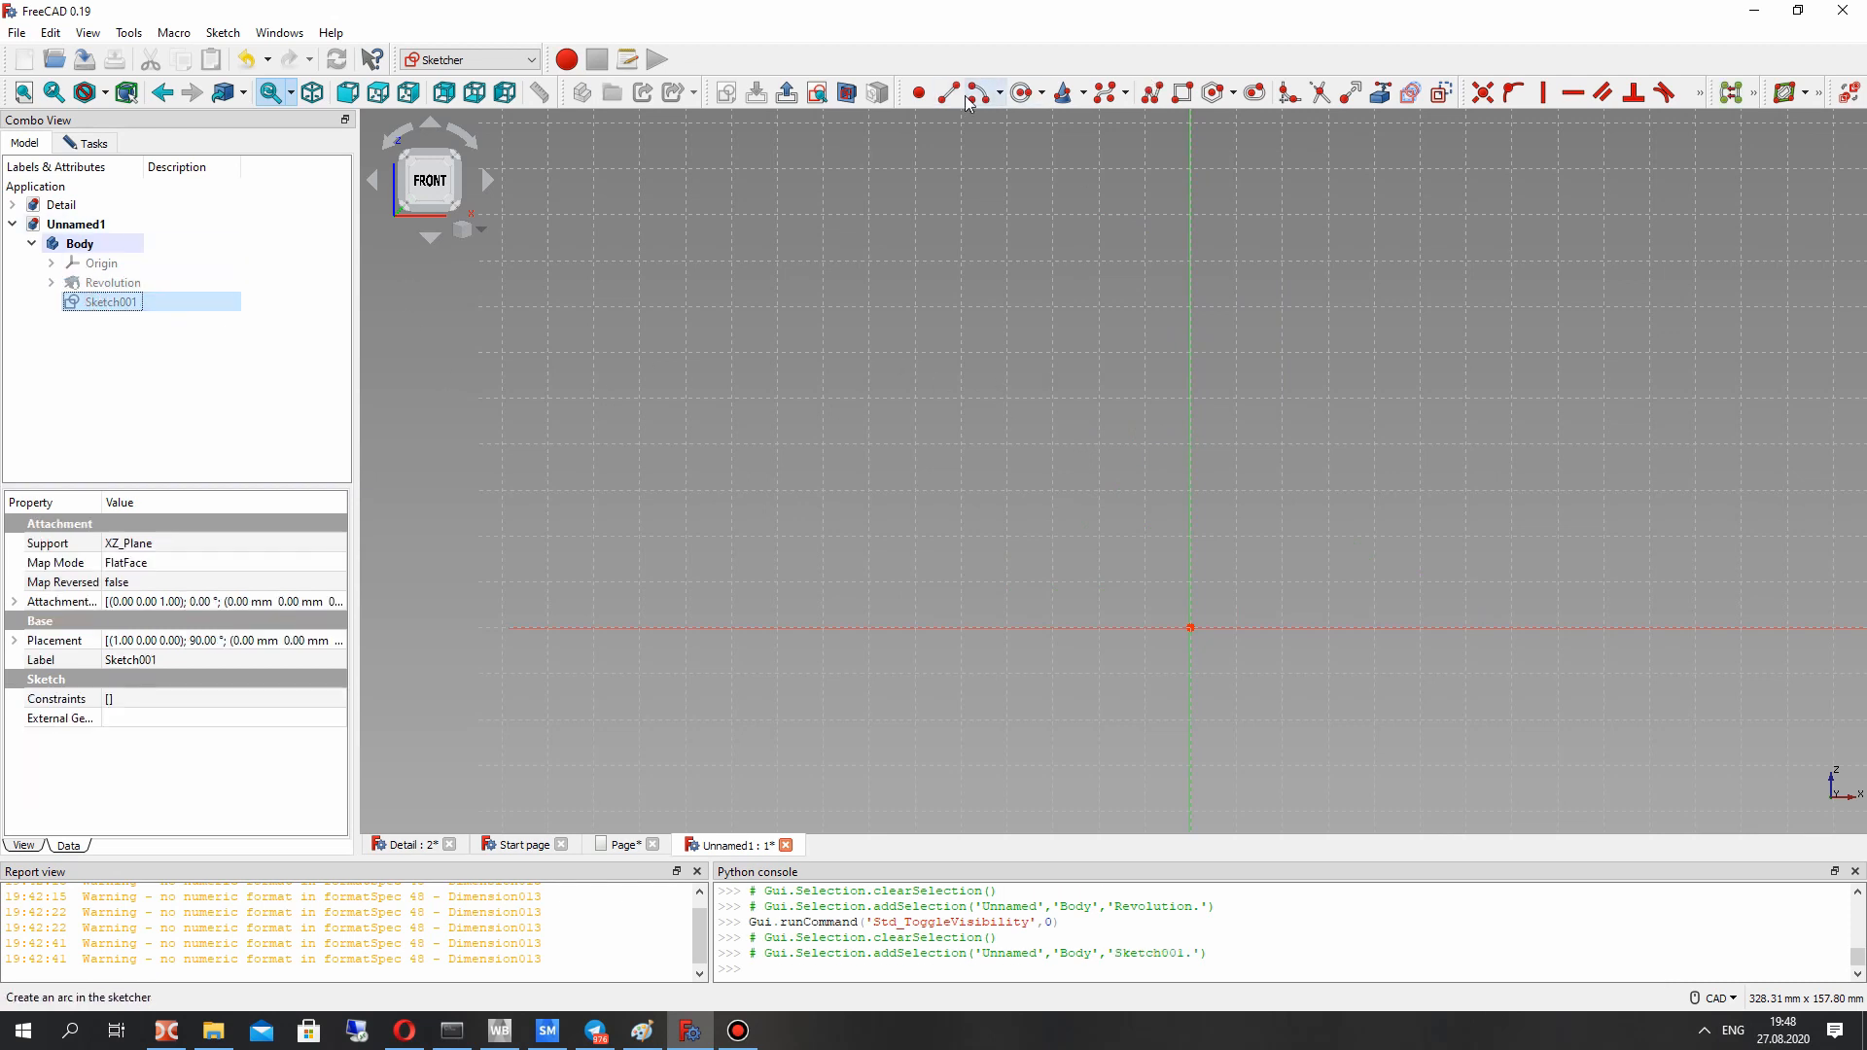
Step: Place a point on the vertical sketch axis, constrain it 90 mm above the origin and move the dimension label beside the axis
left_click(918, 93)
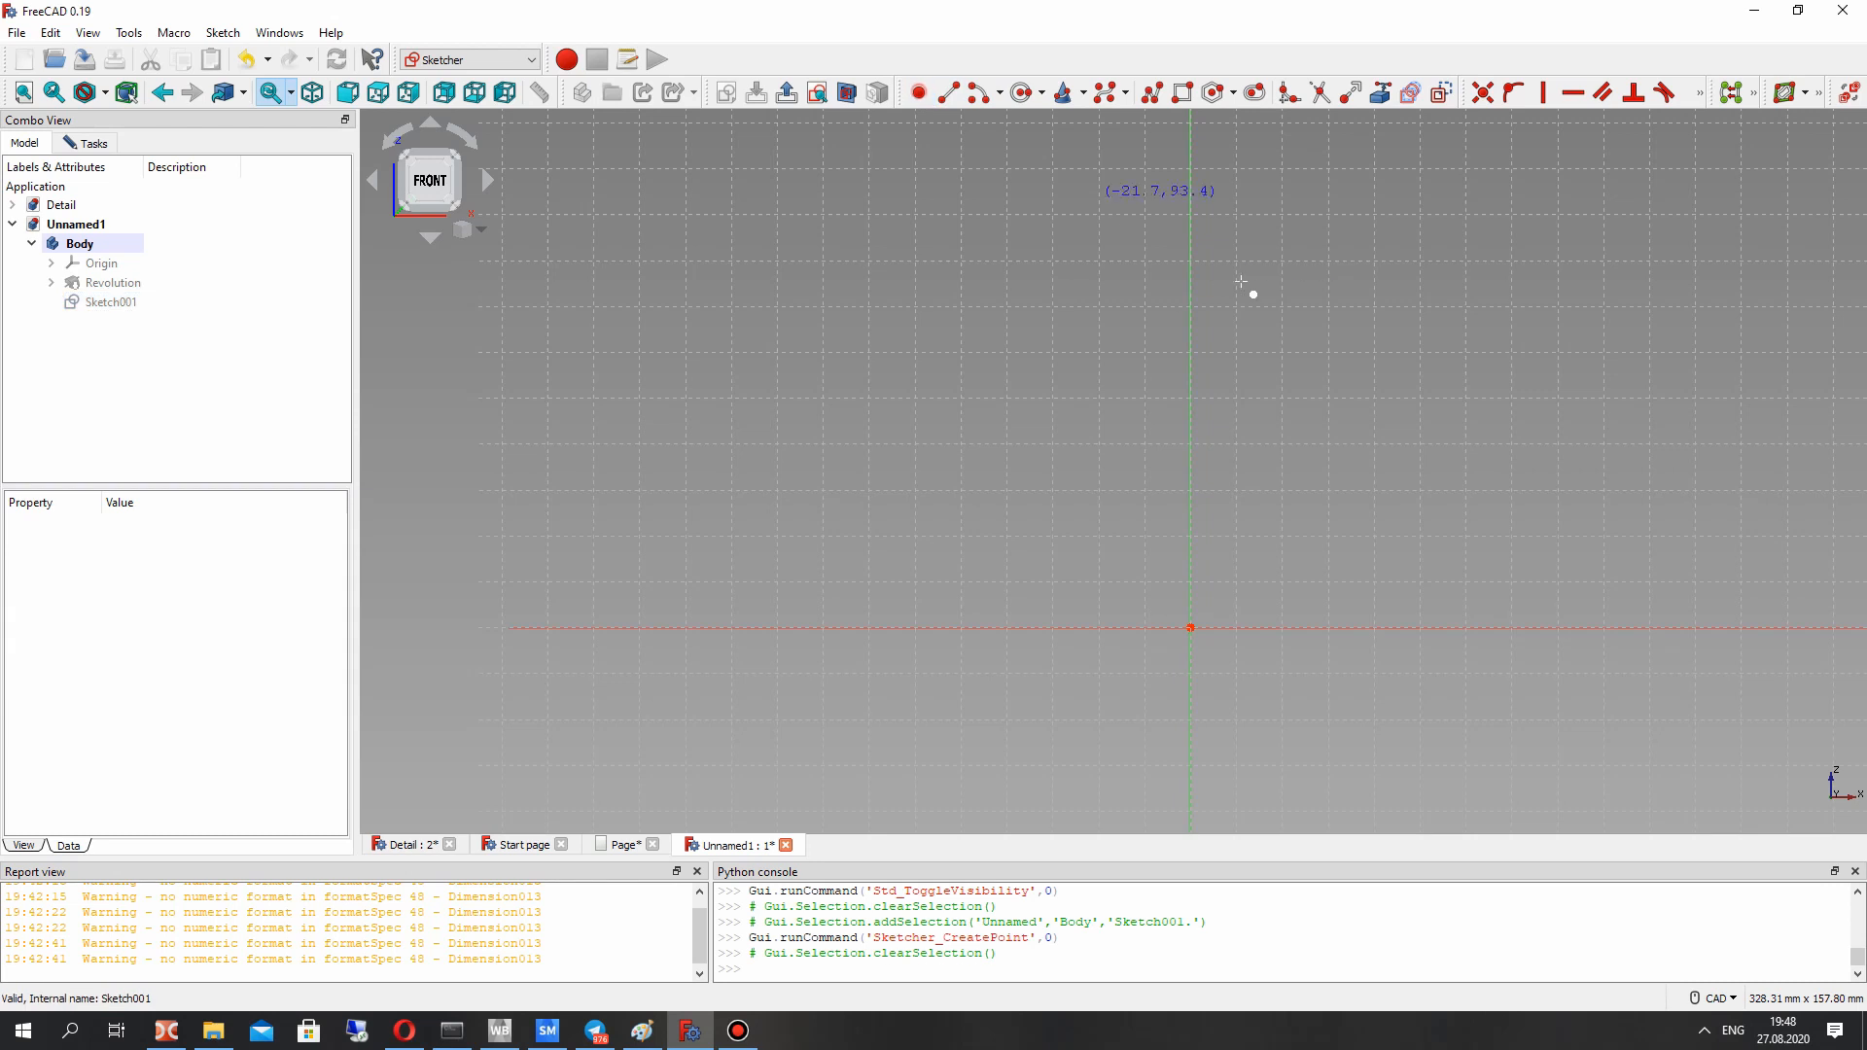
left_click(1188, 249)
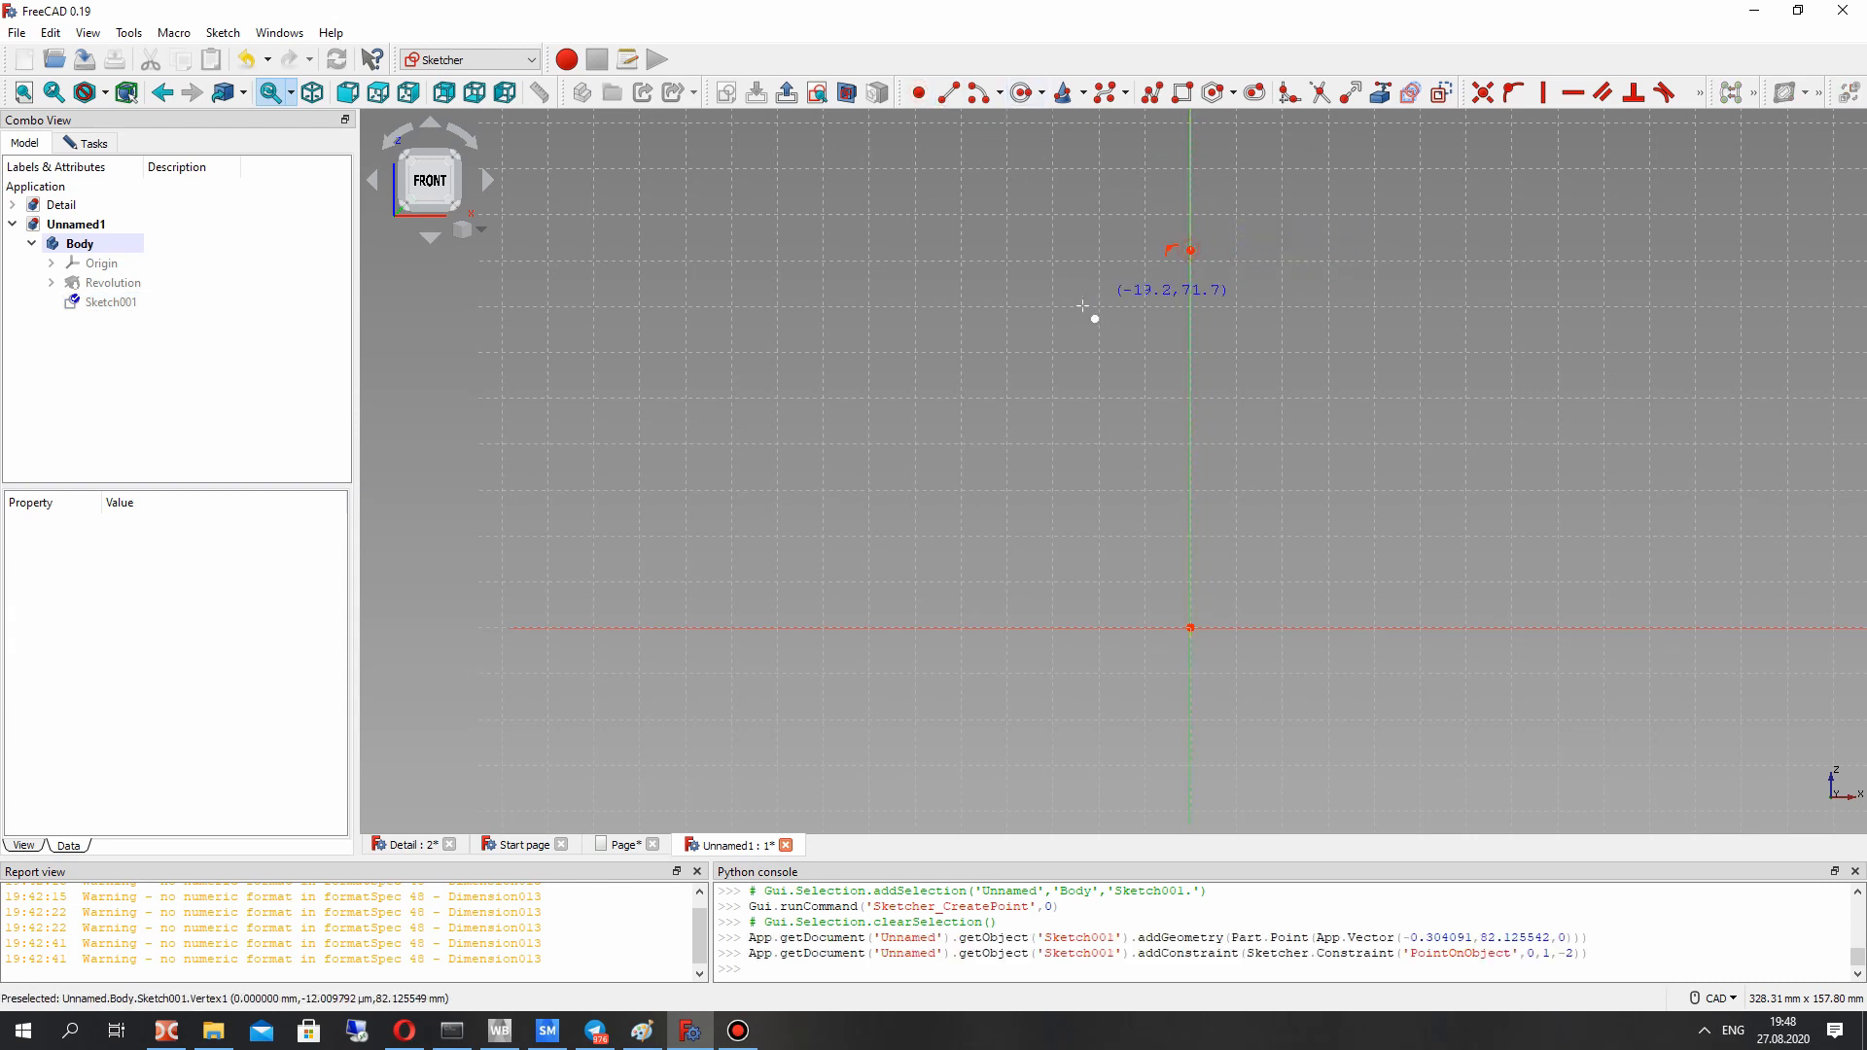
left_click(1700, 92)
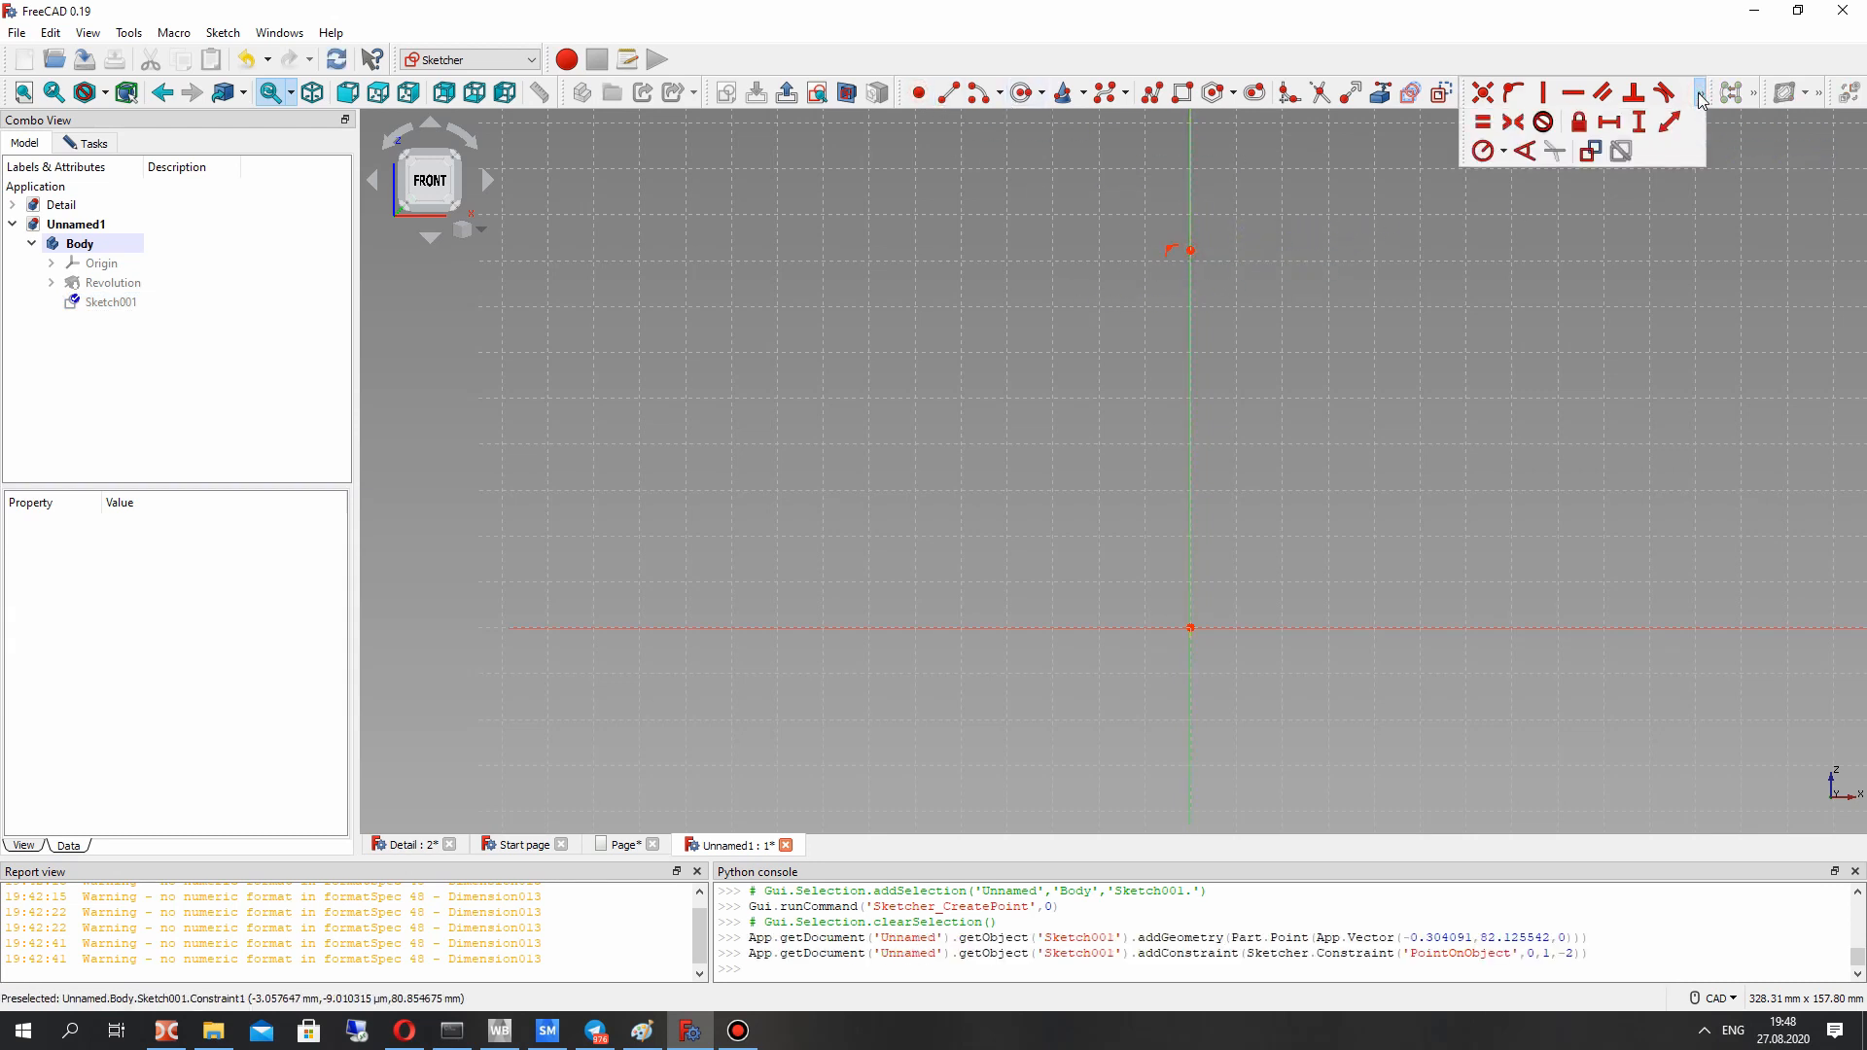
left_click(1640, 120)
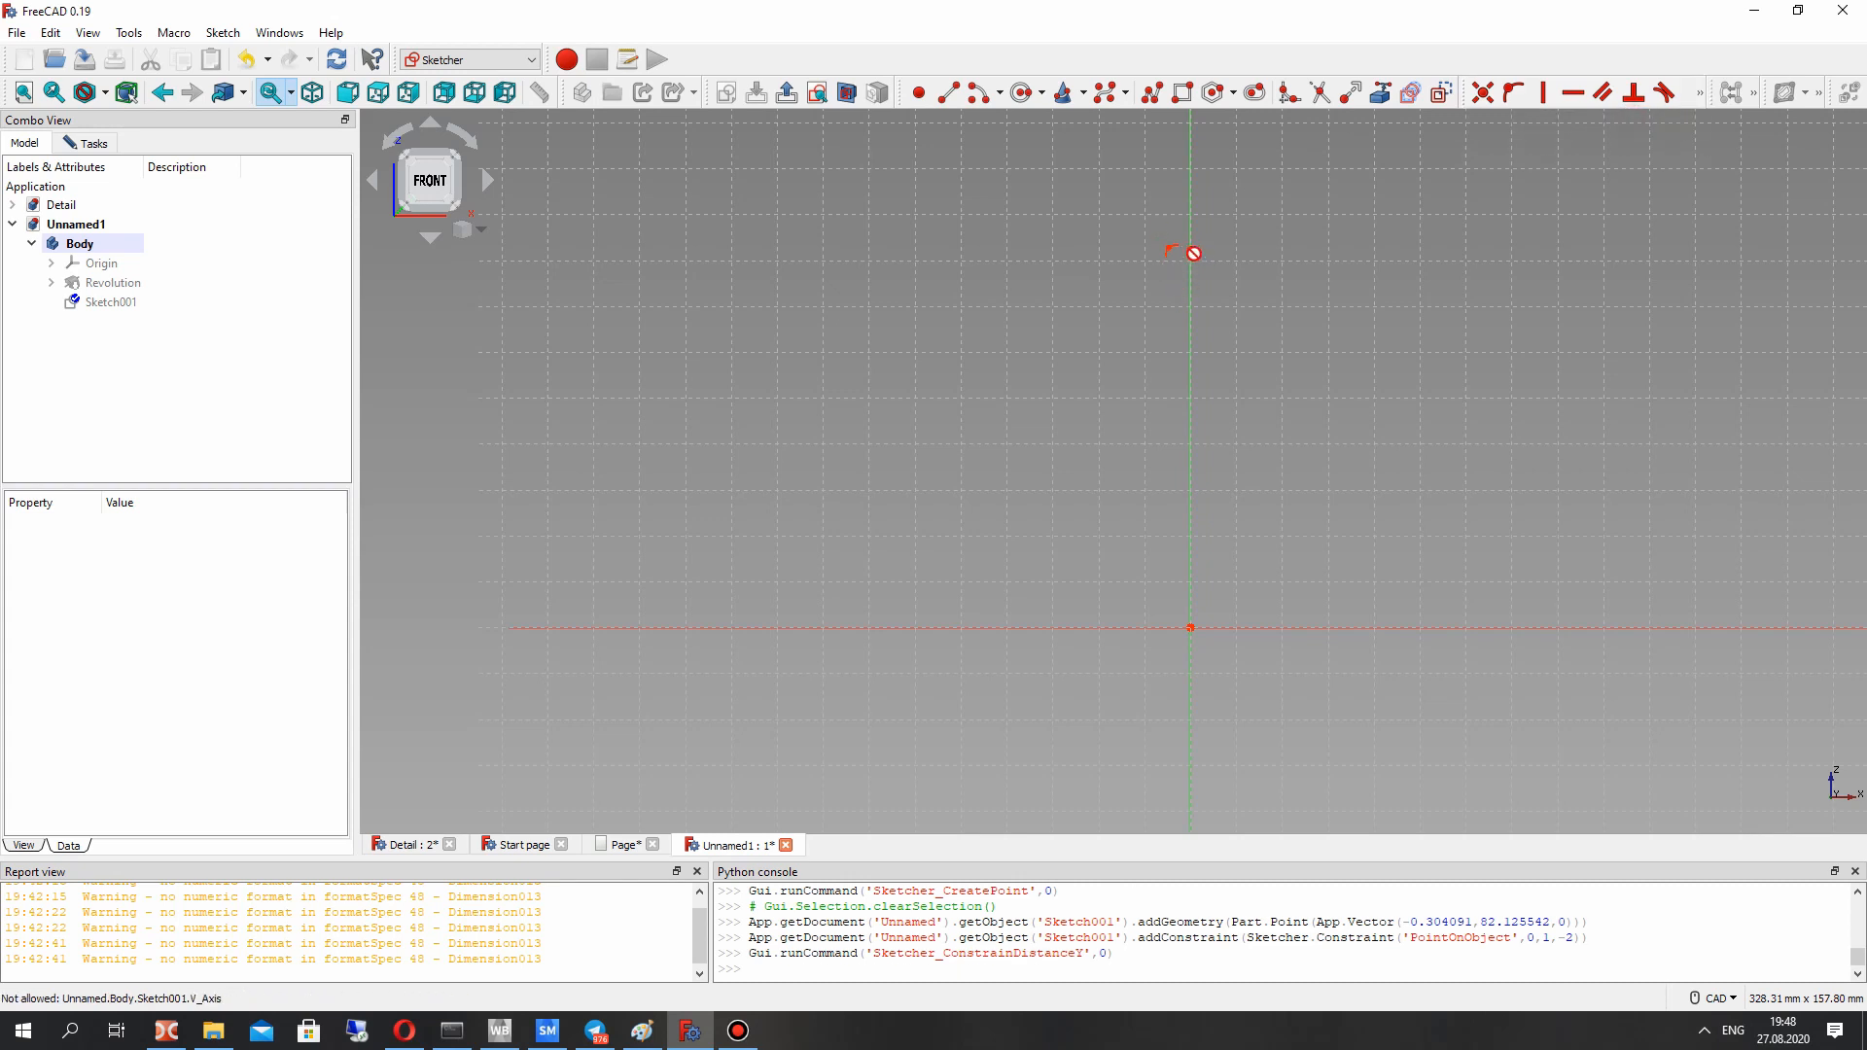
left_click(1190, 250)
left_click(1192, 629)
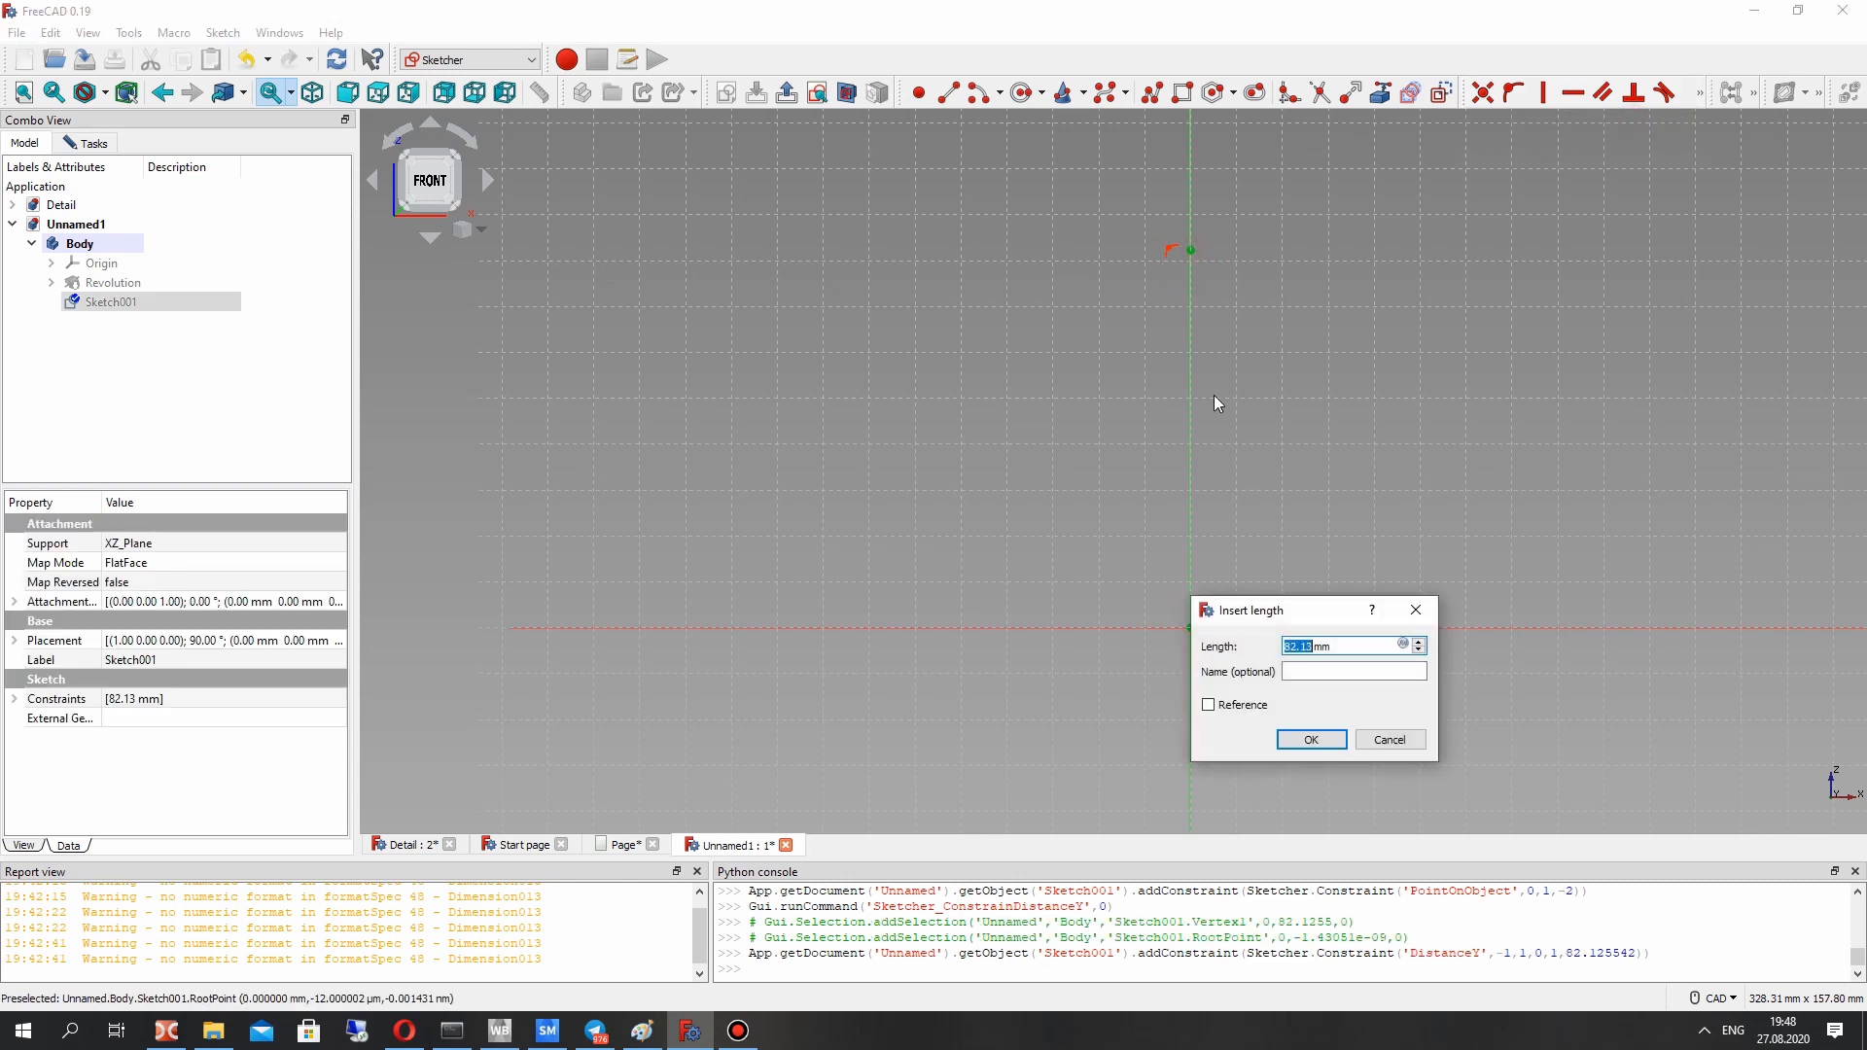
key("Return")
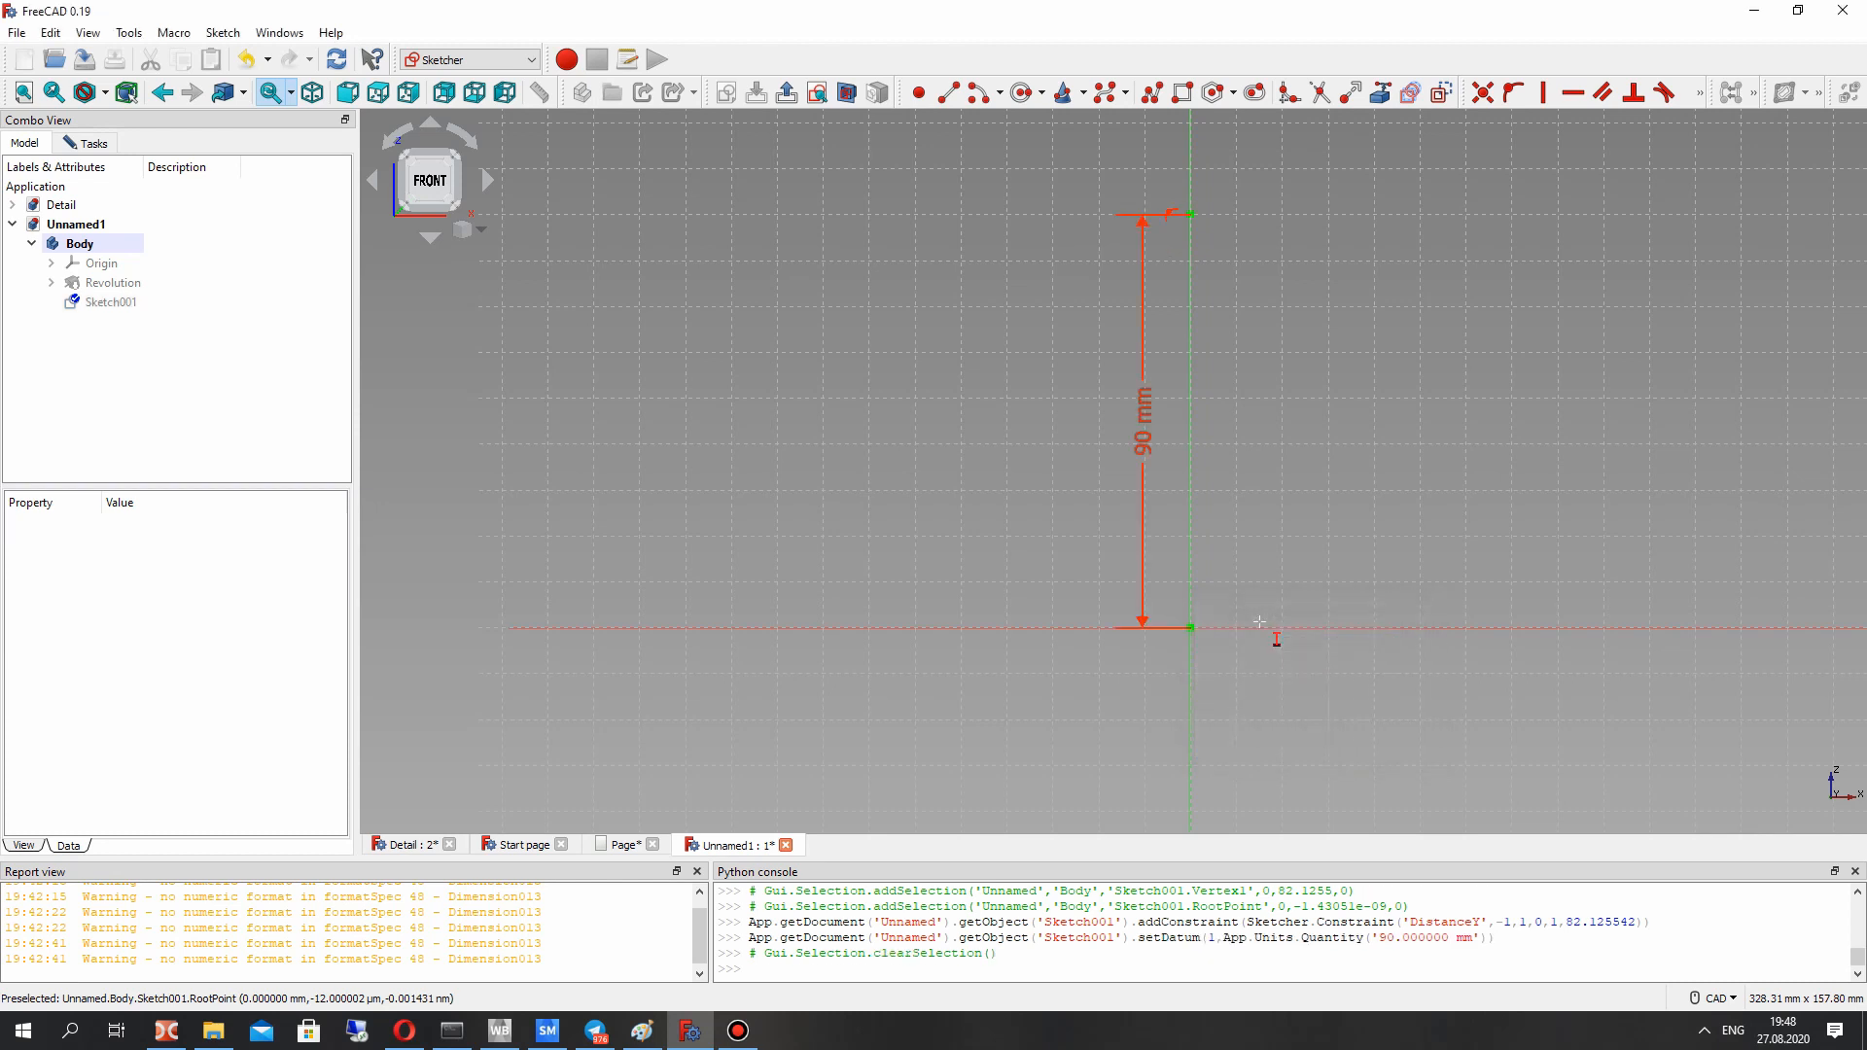
left_click_drag(1146, 416, 1241, 430)
Step: Consult the Exercise 8 drawing page and sketch a vertical line about 50 mm long to the left of the vertical axis
middle_click_drag(1163, 159, 990, 417)
left_click(624, 844)
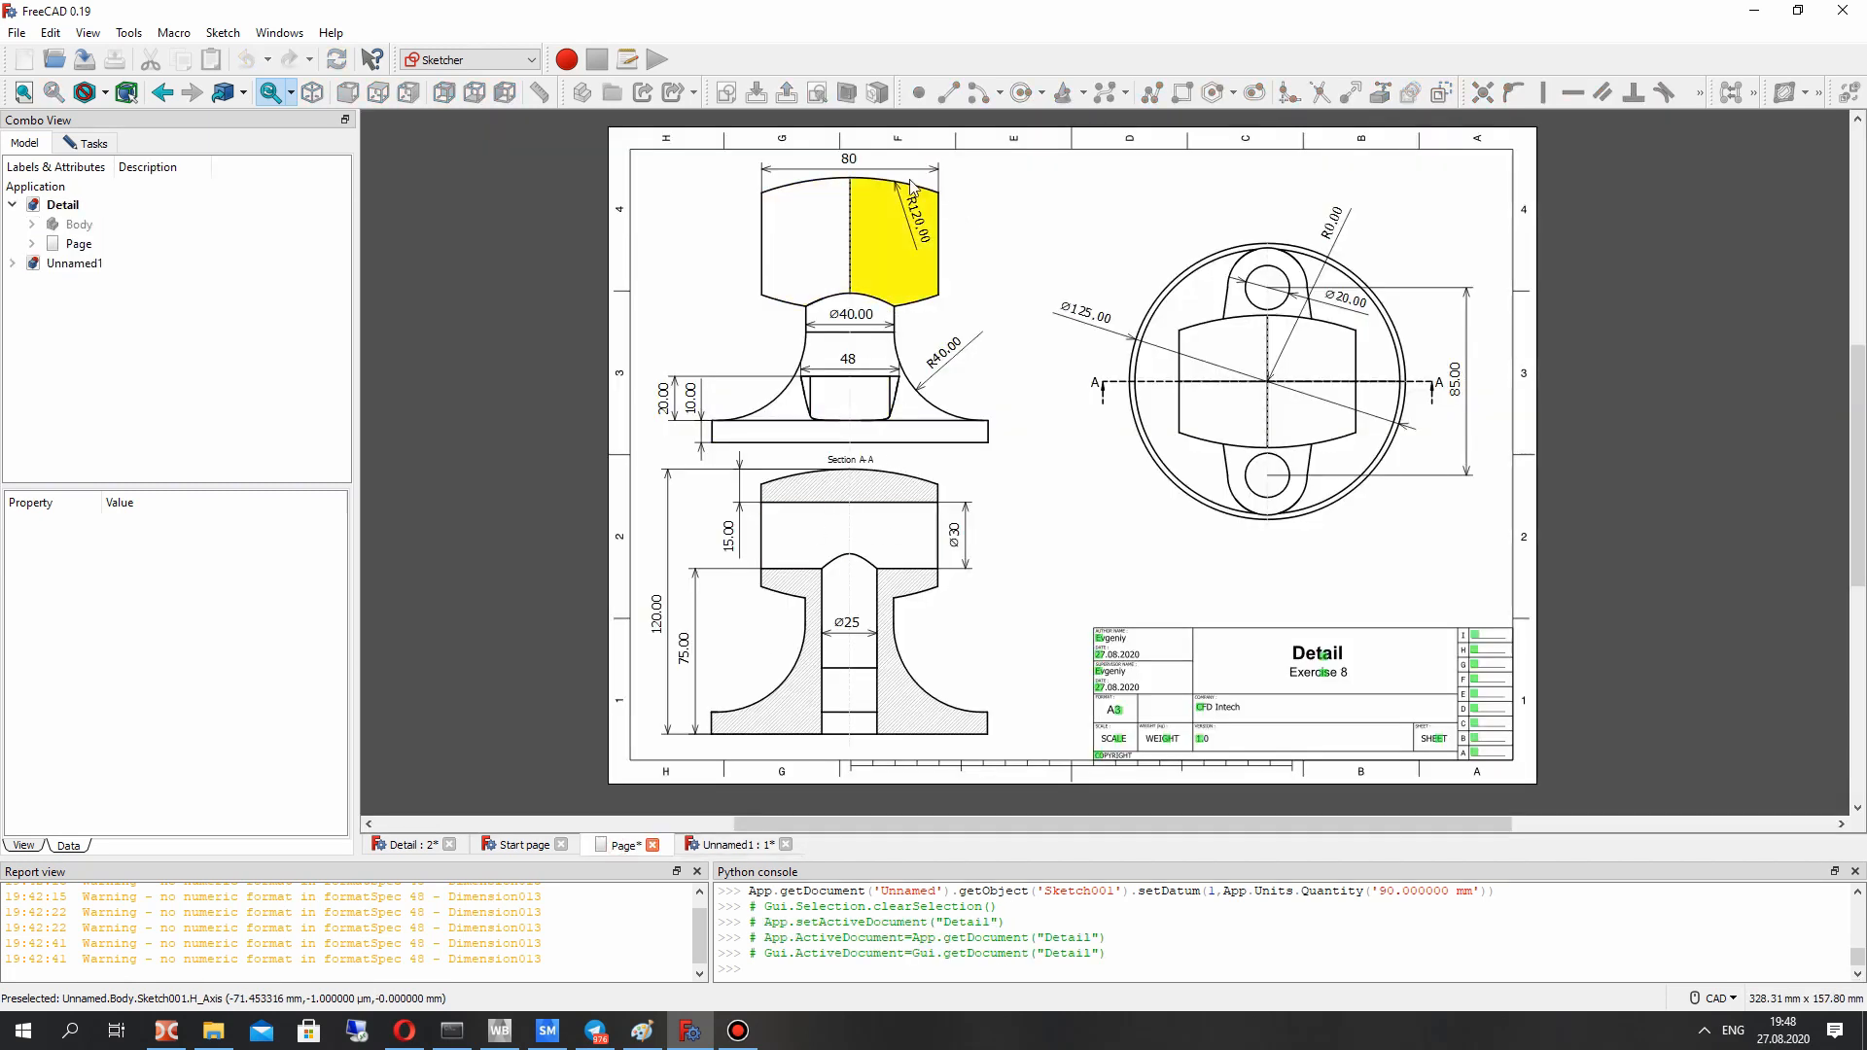
left_click(725, 845)
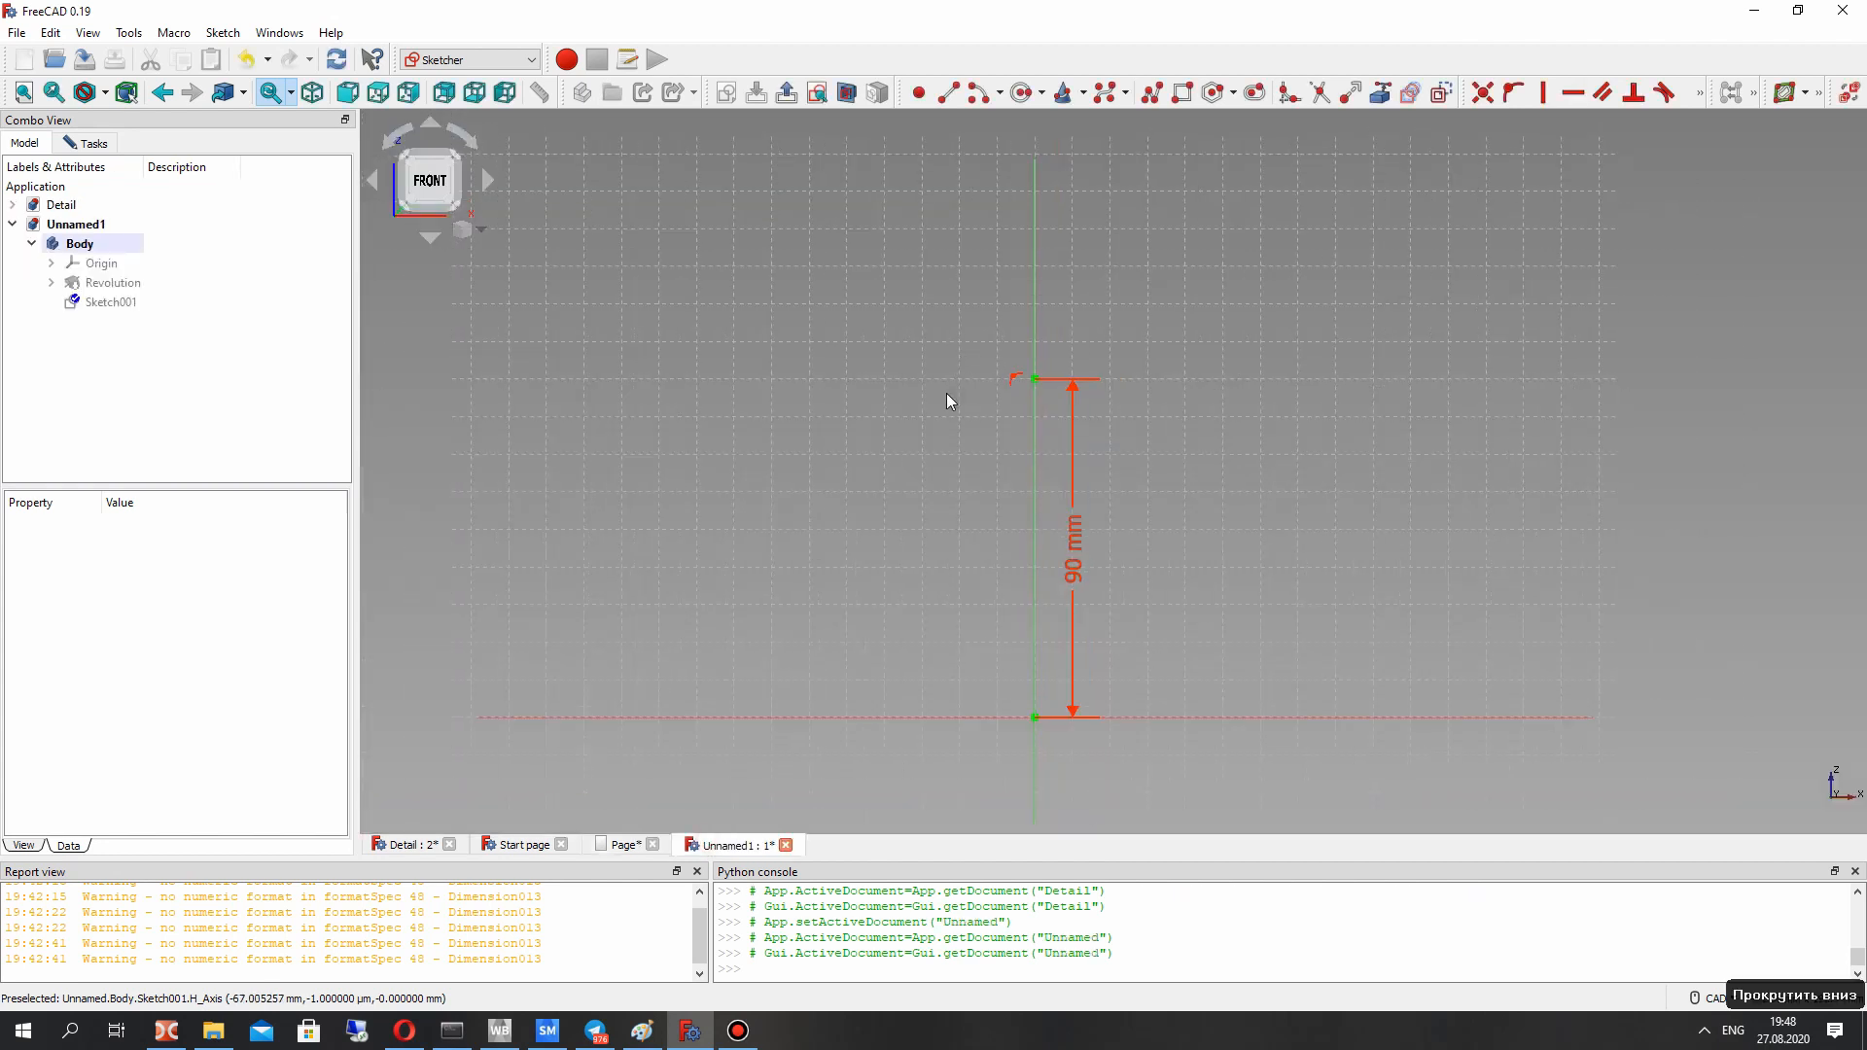
scroll(1021, 273, "down", 1)
left_click(1056, 263)
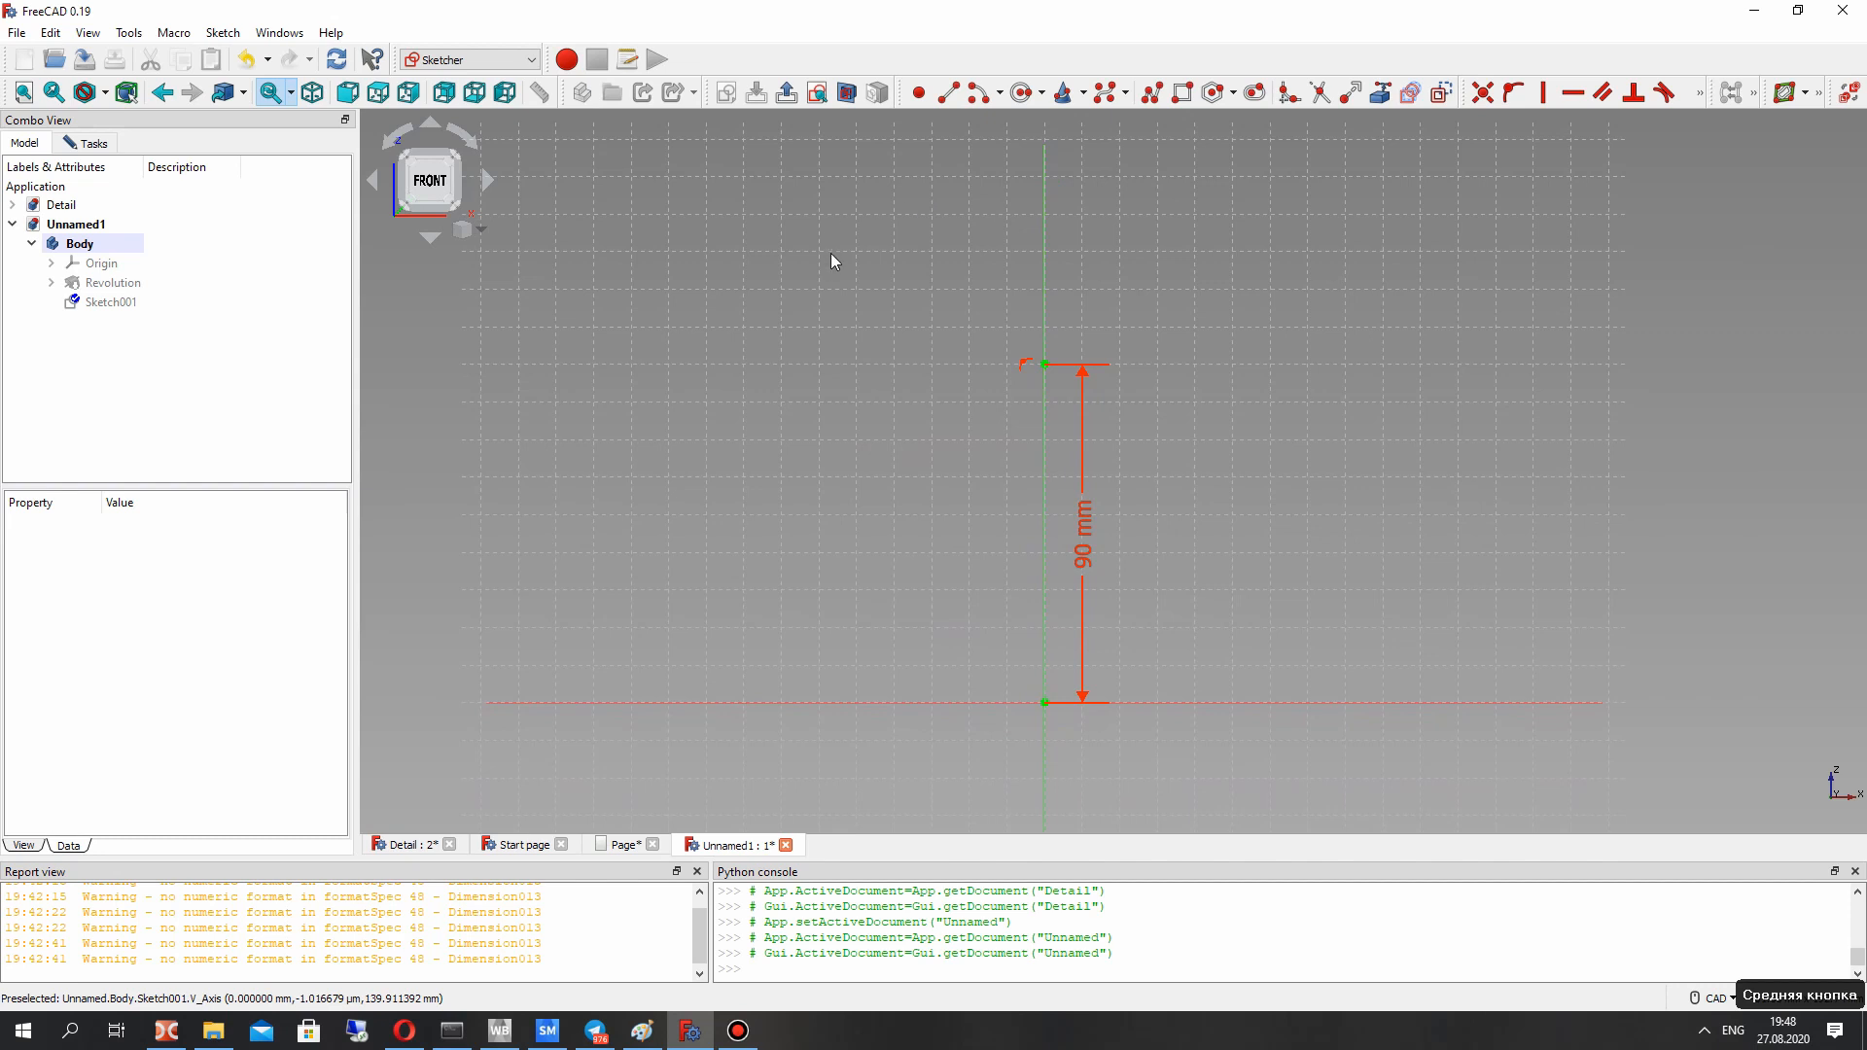
key("g")
key("l")
left_click(869, 264)
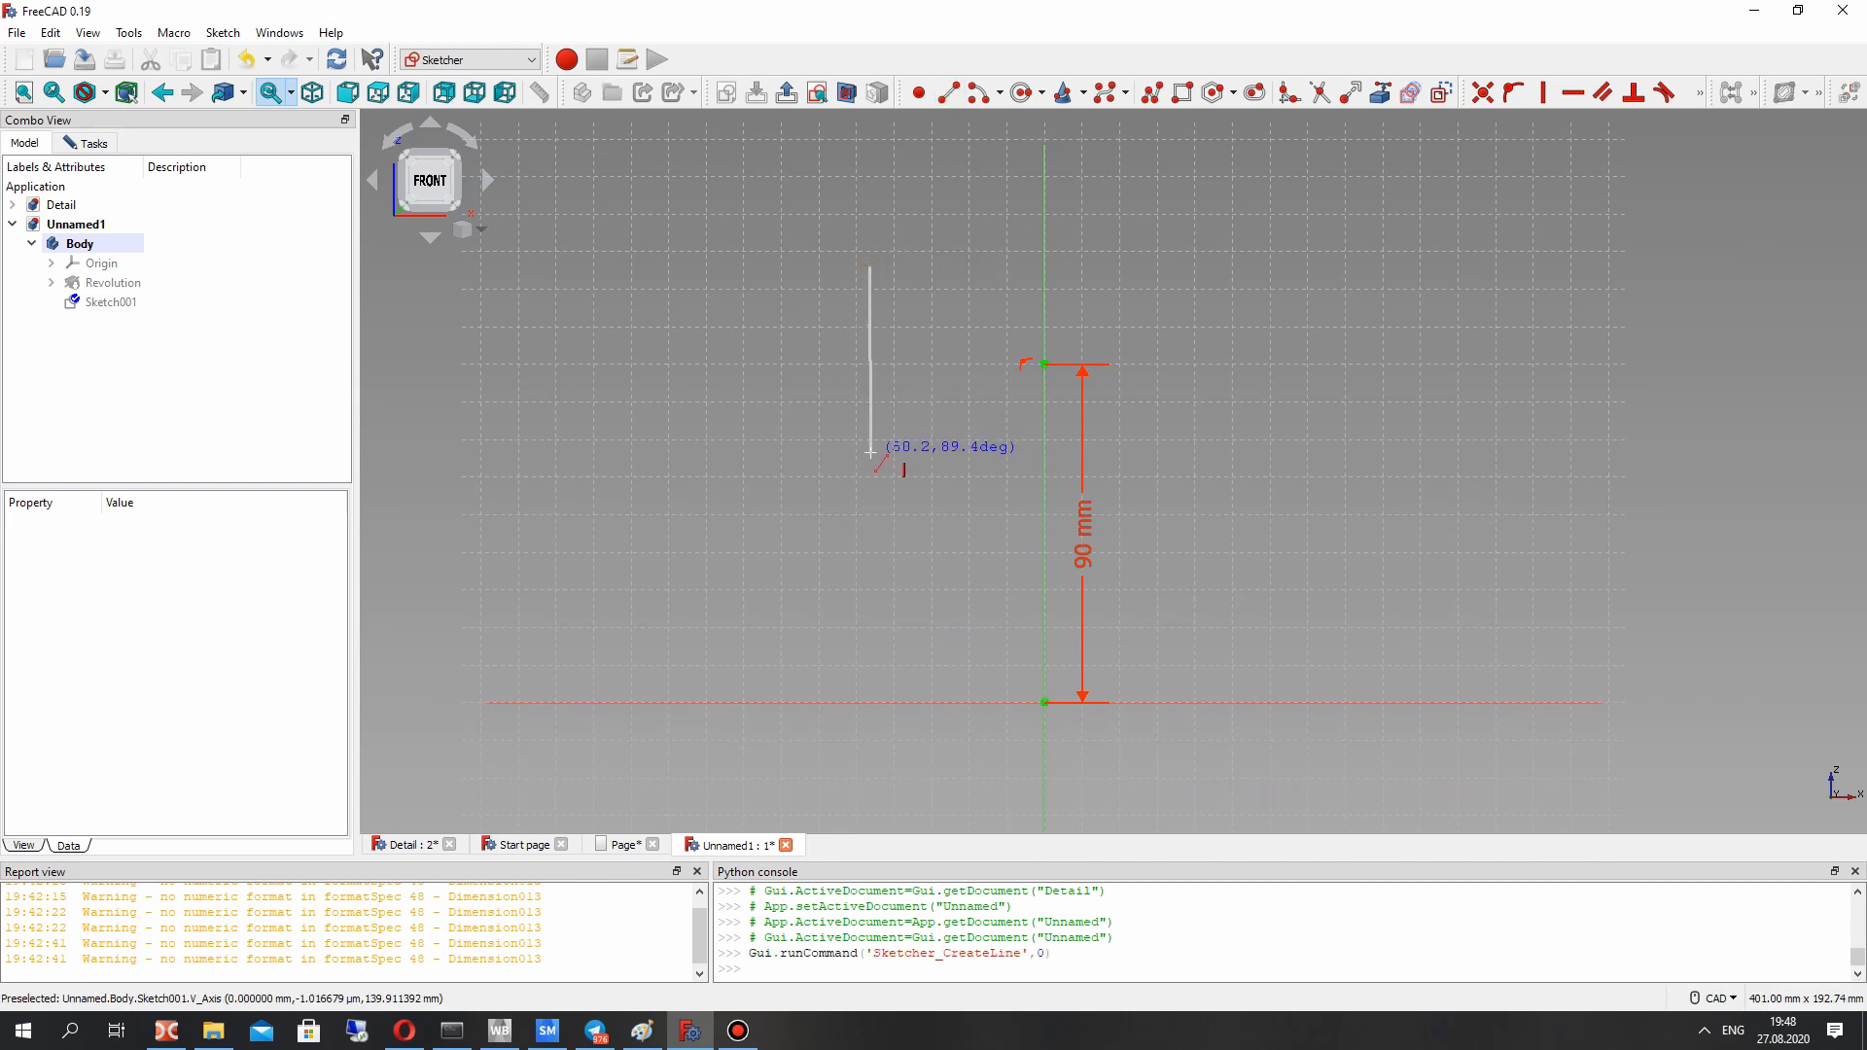
left_click(869, 451)
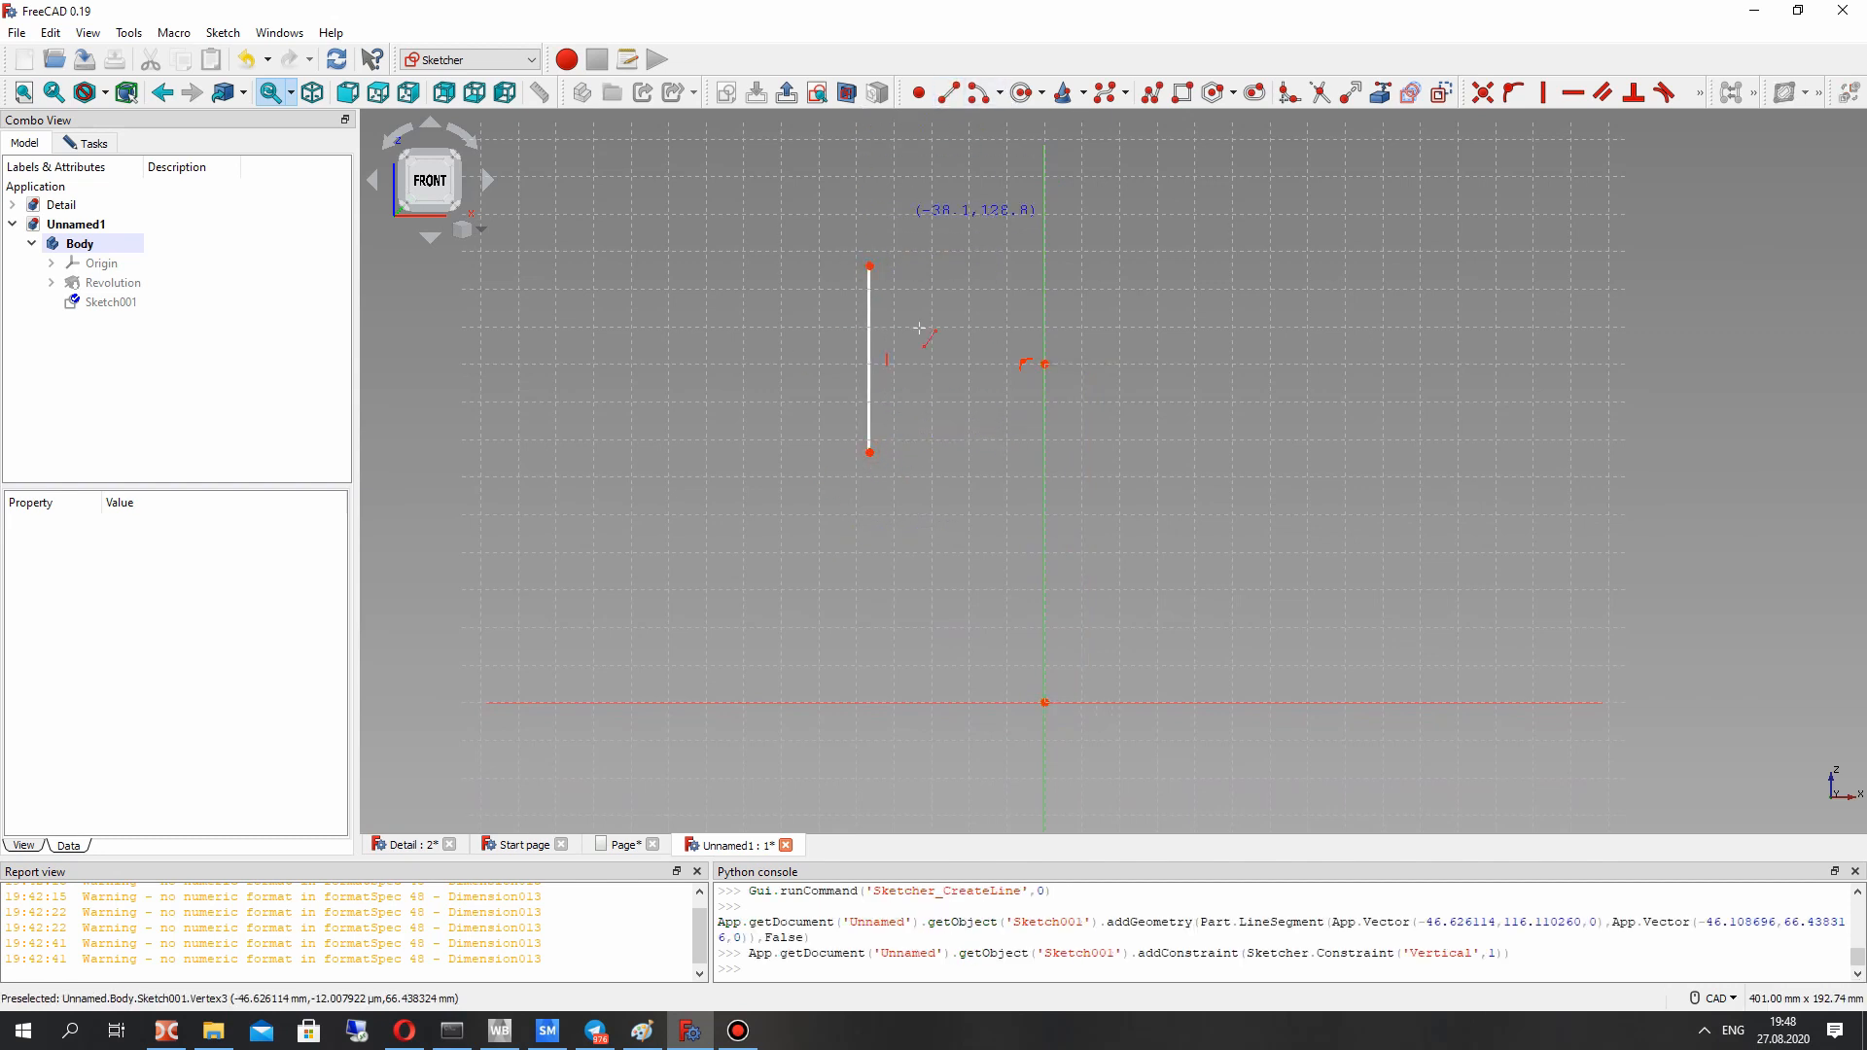
right_click(875, 328)
left_click(868, 320)
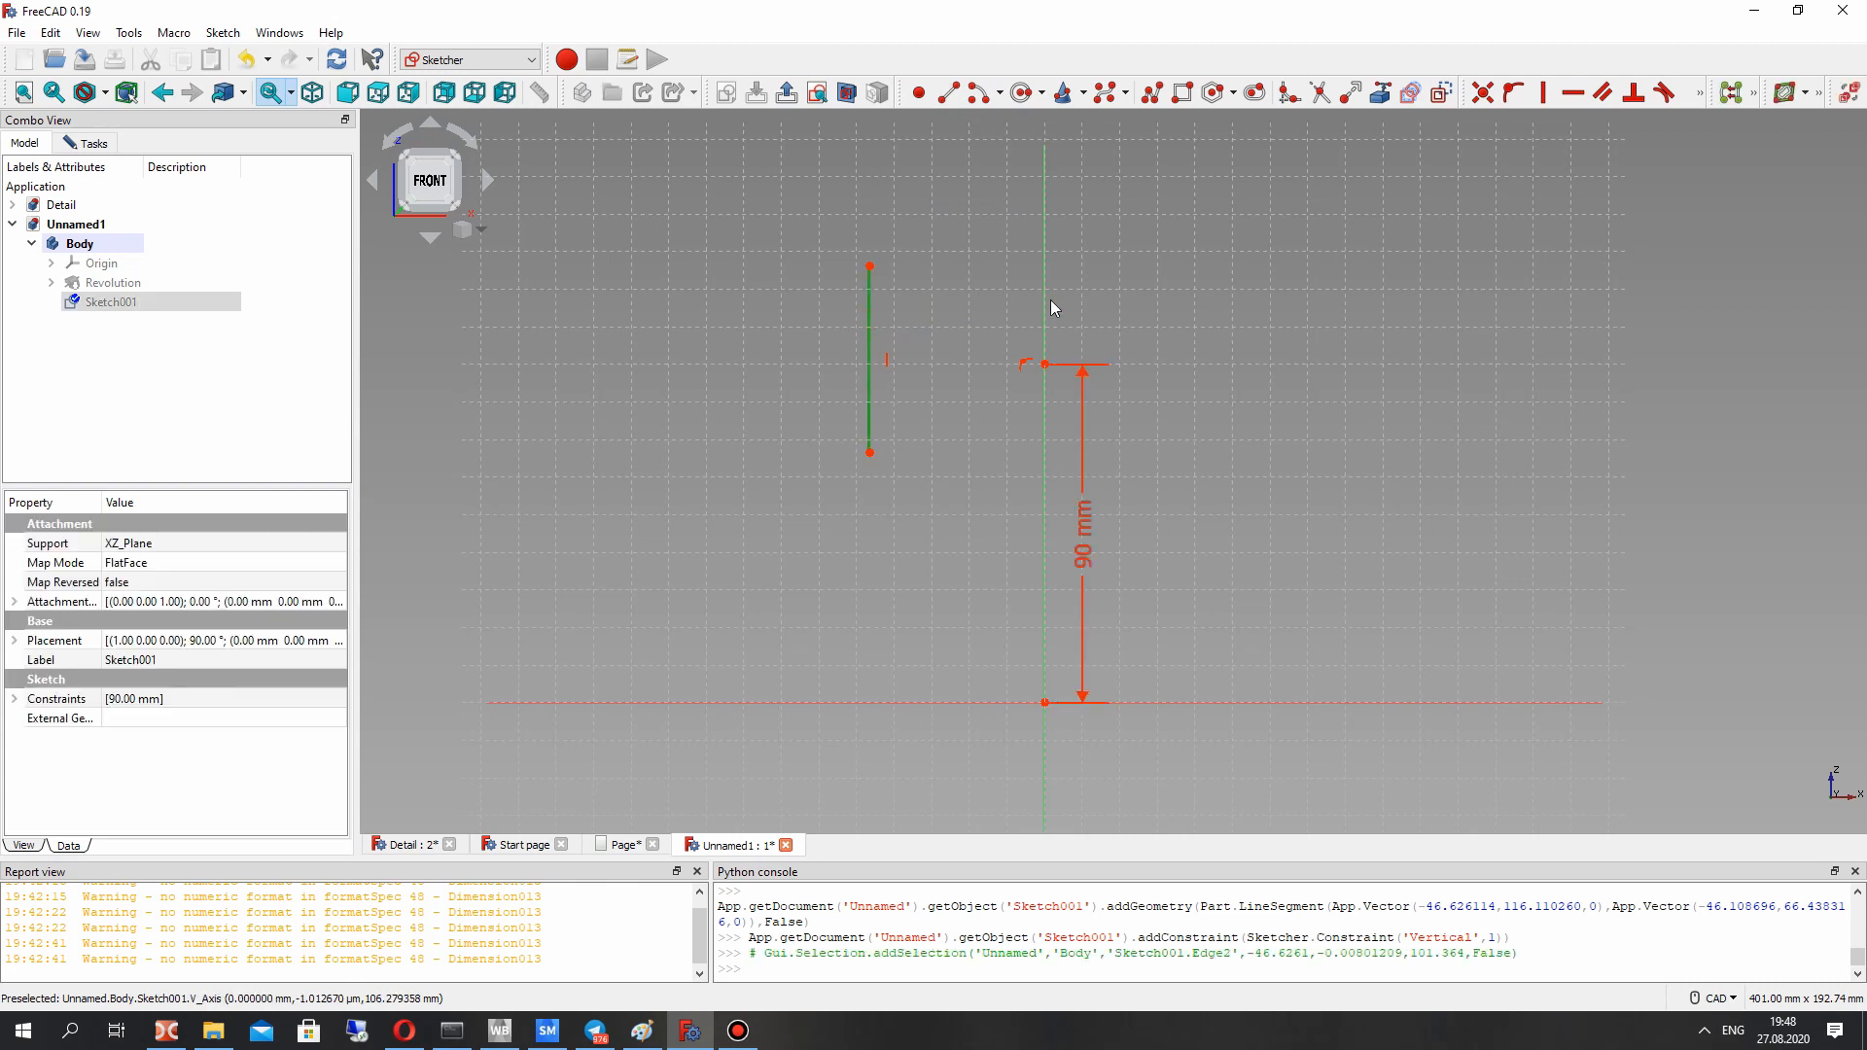
left_click(1046, 300)
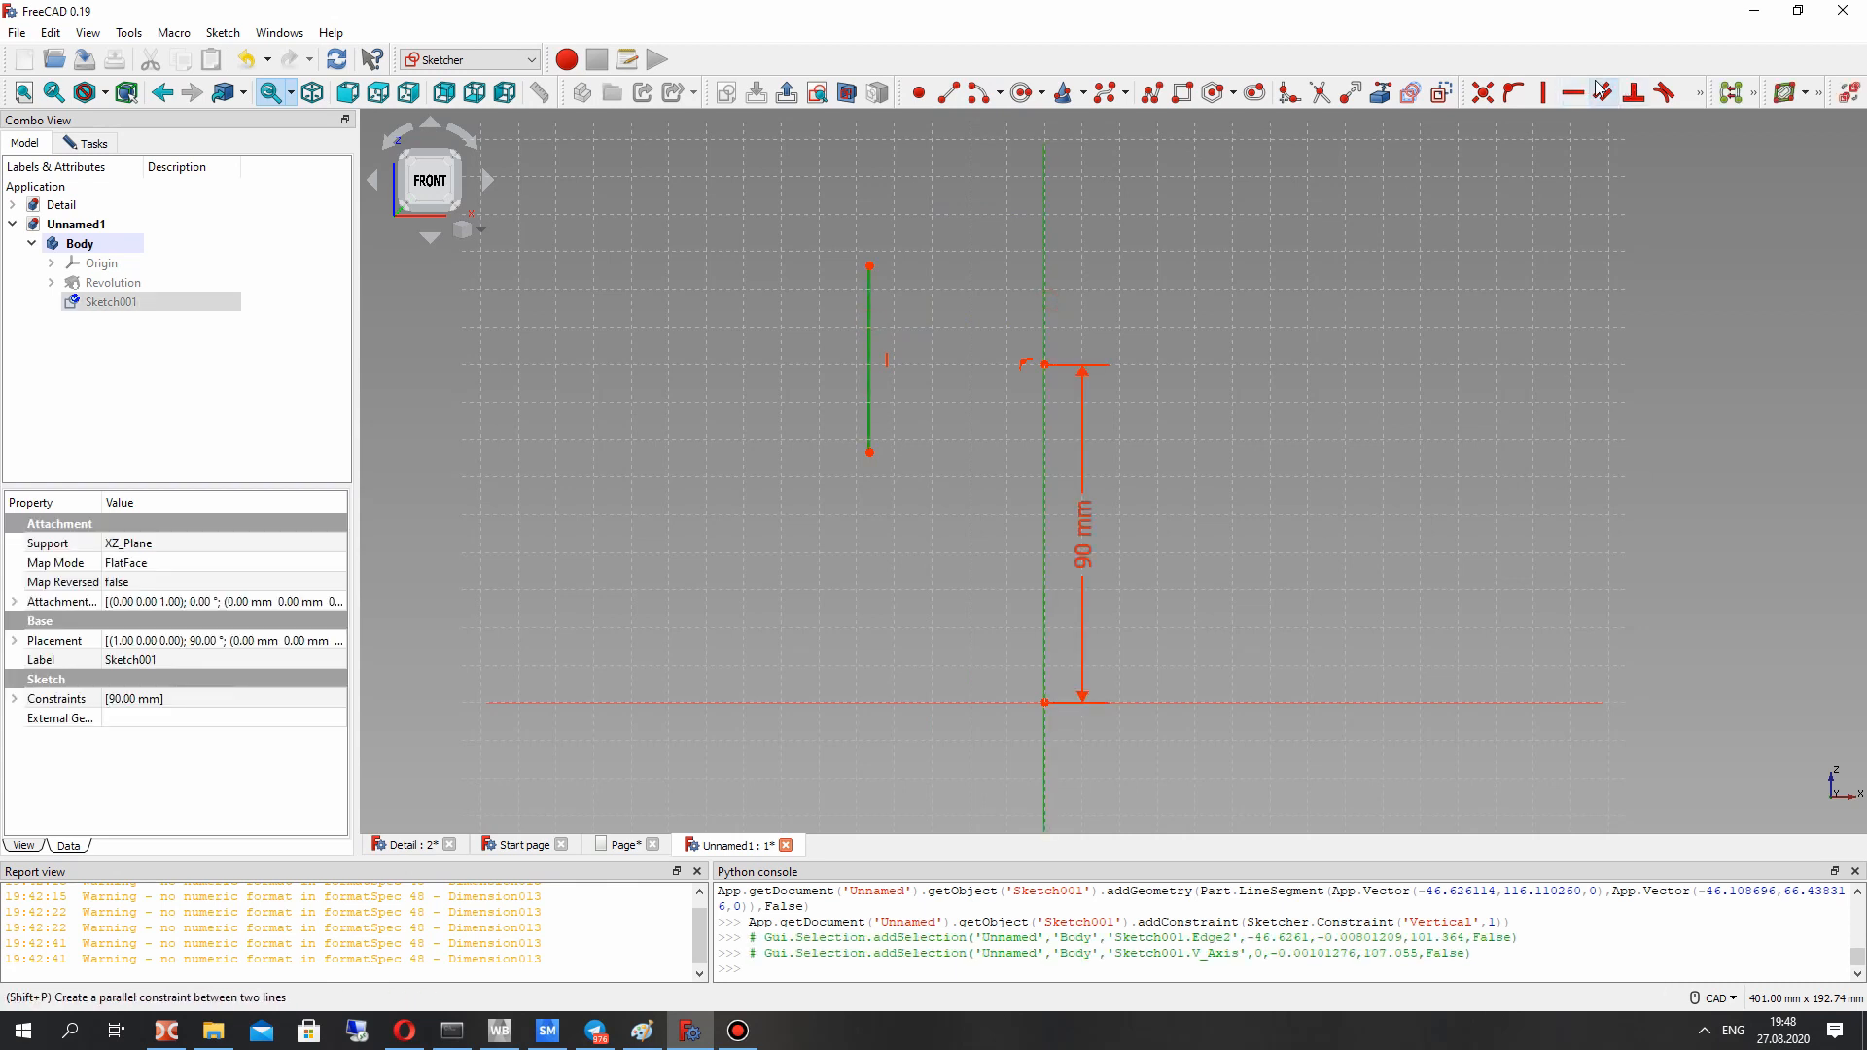
left_click(1701, 94)
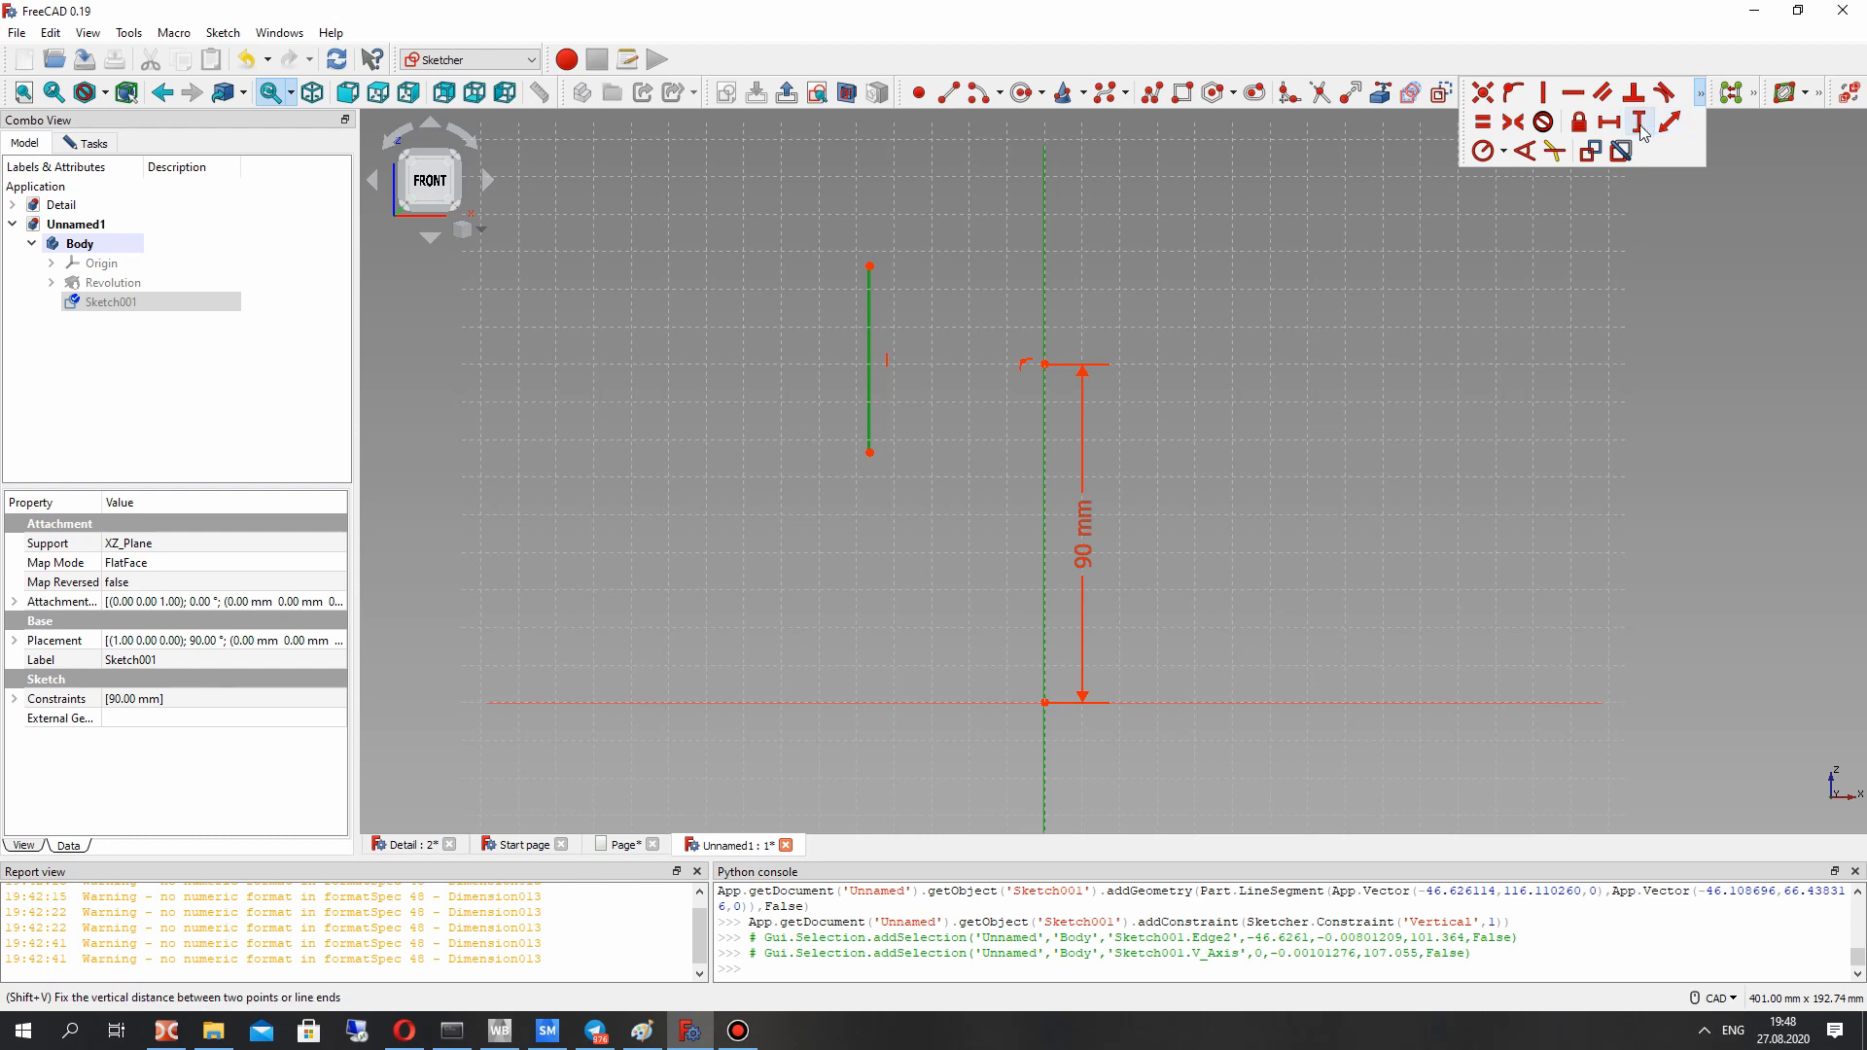
left_click(1609, 122)
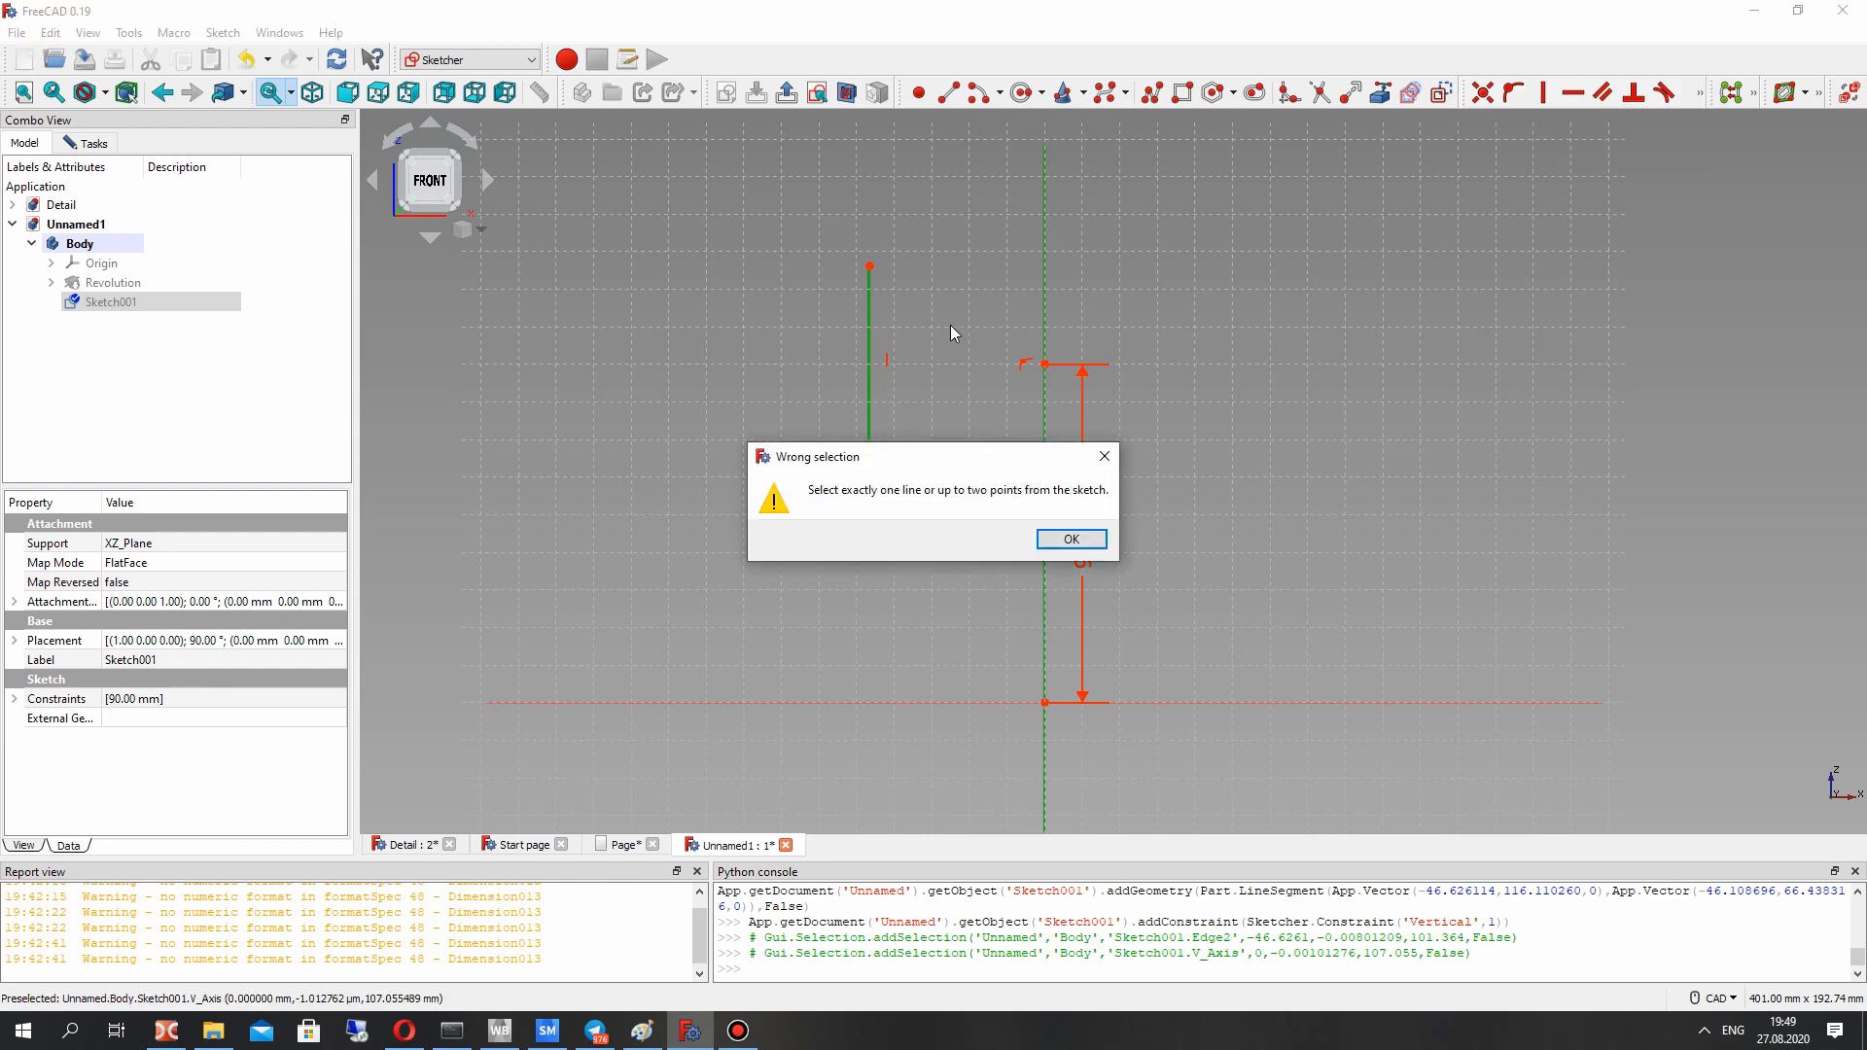
left_click(1074, 540)
left_click(892, 279)
left_click(869, 266)
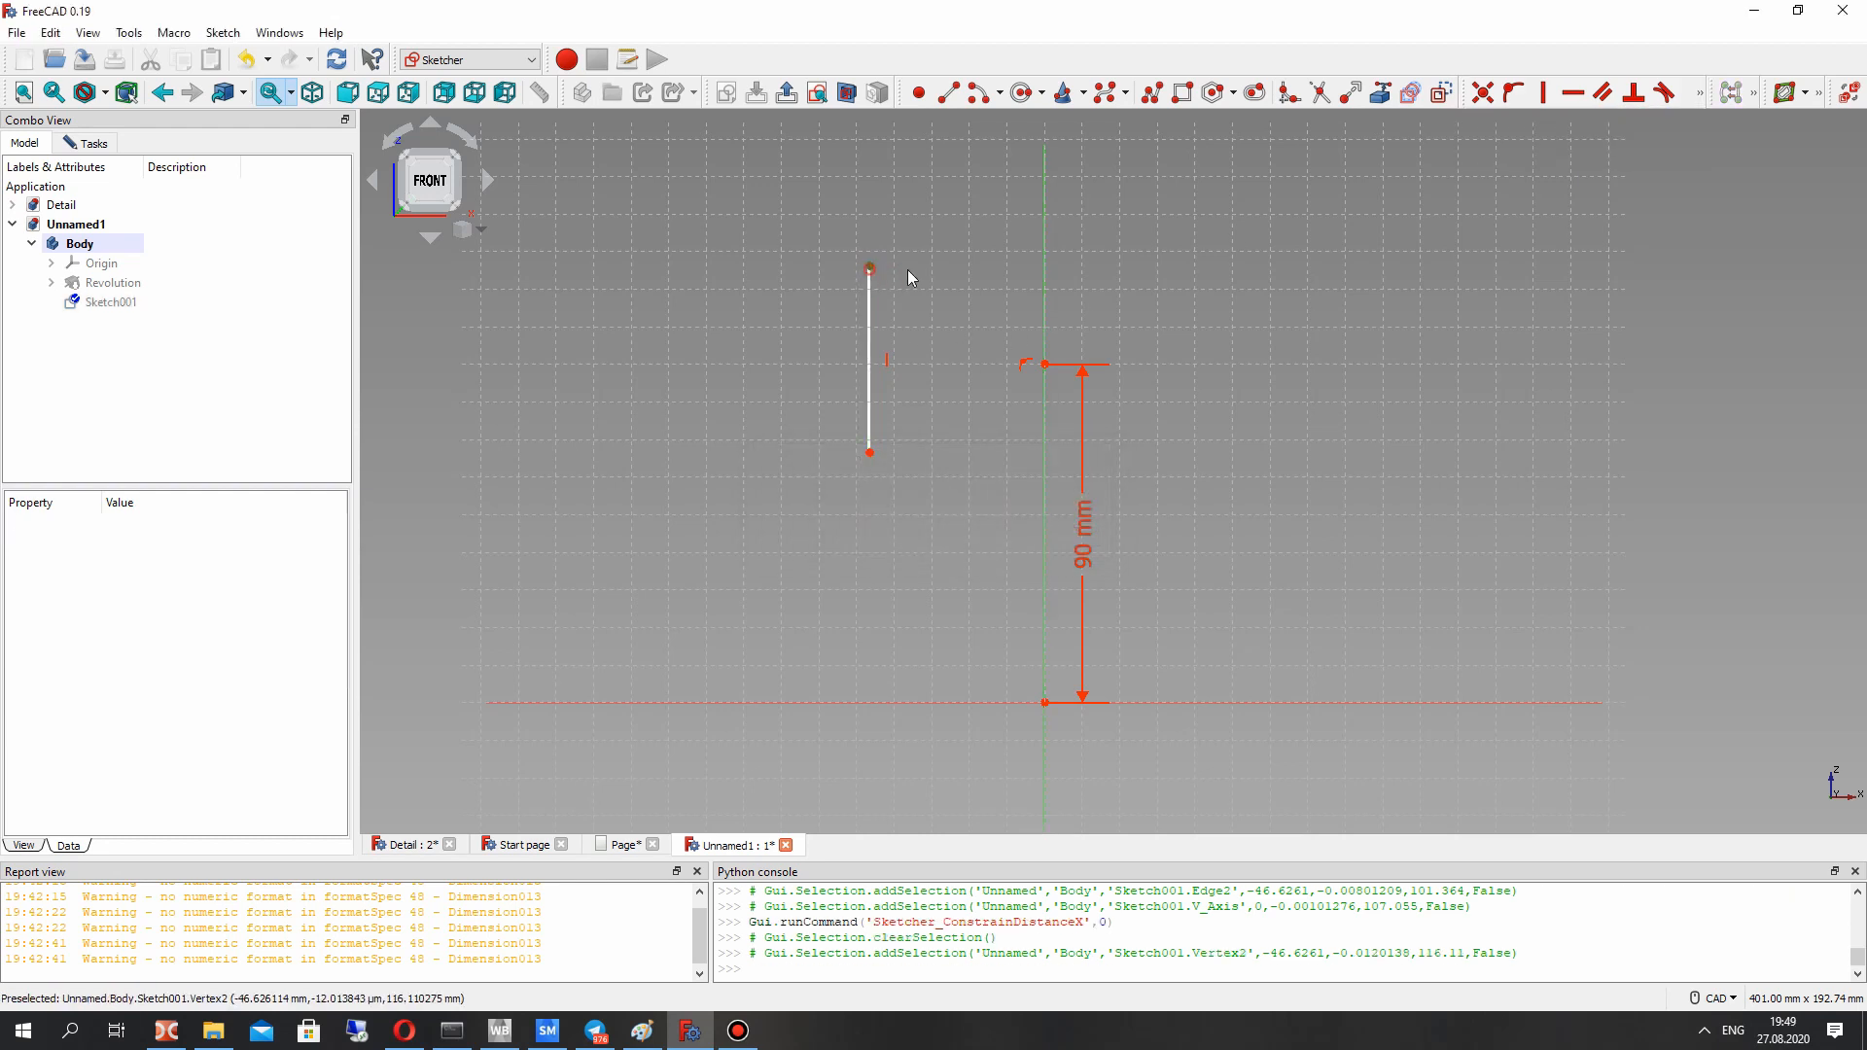
left_click(1041, 292)
left_click(1701, 94)
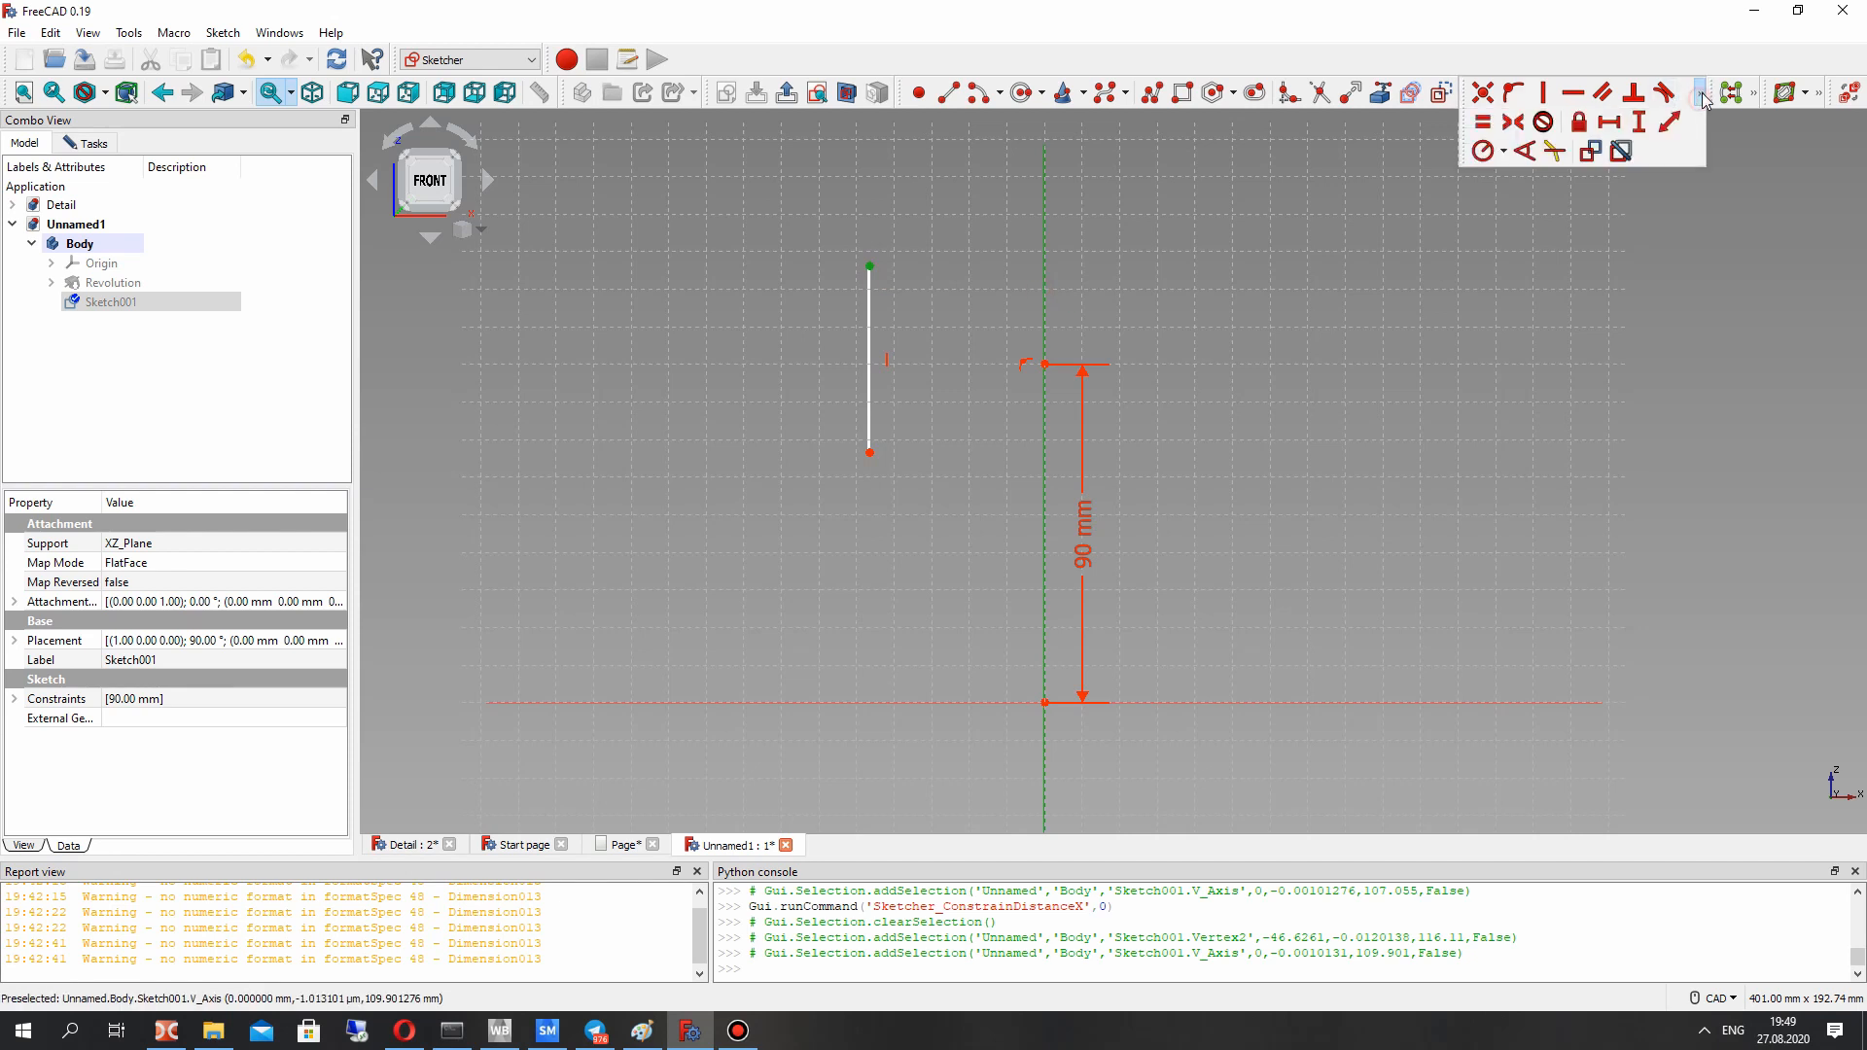
left_click(1610, 123)
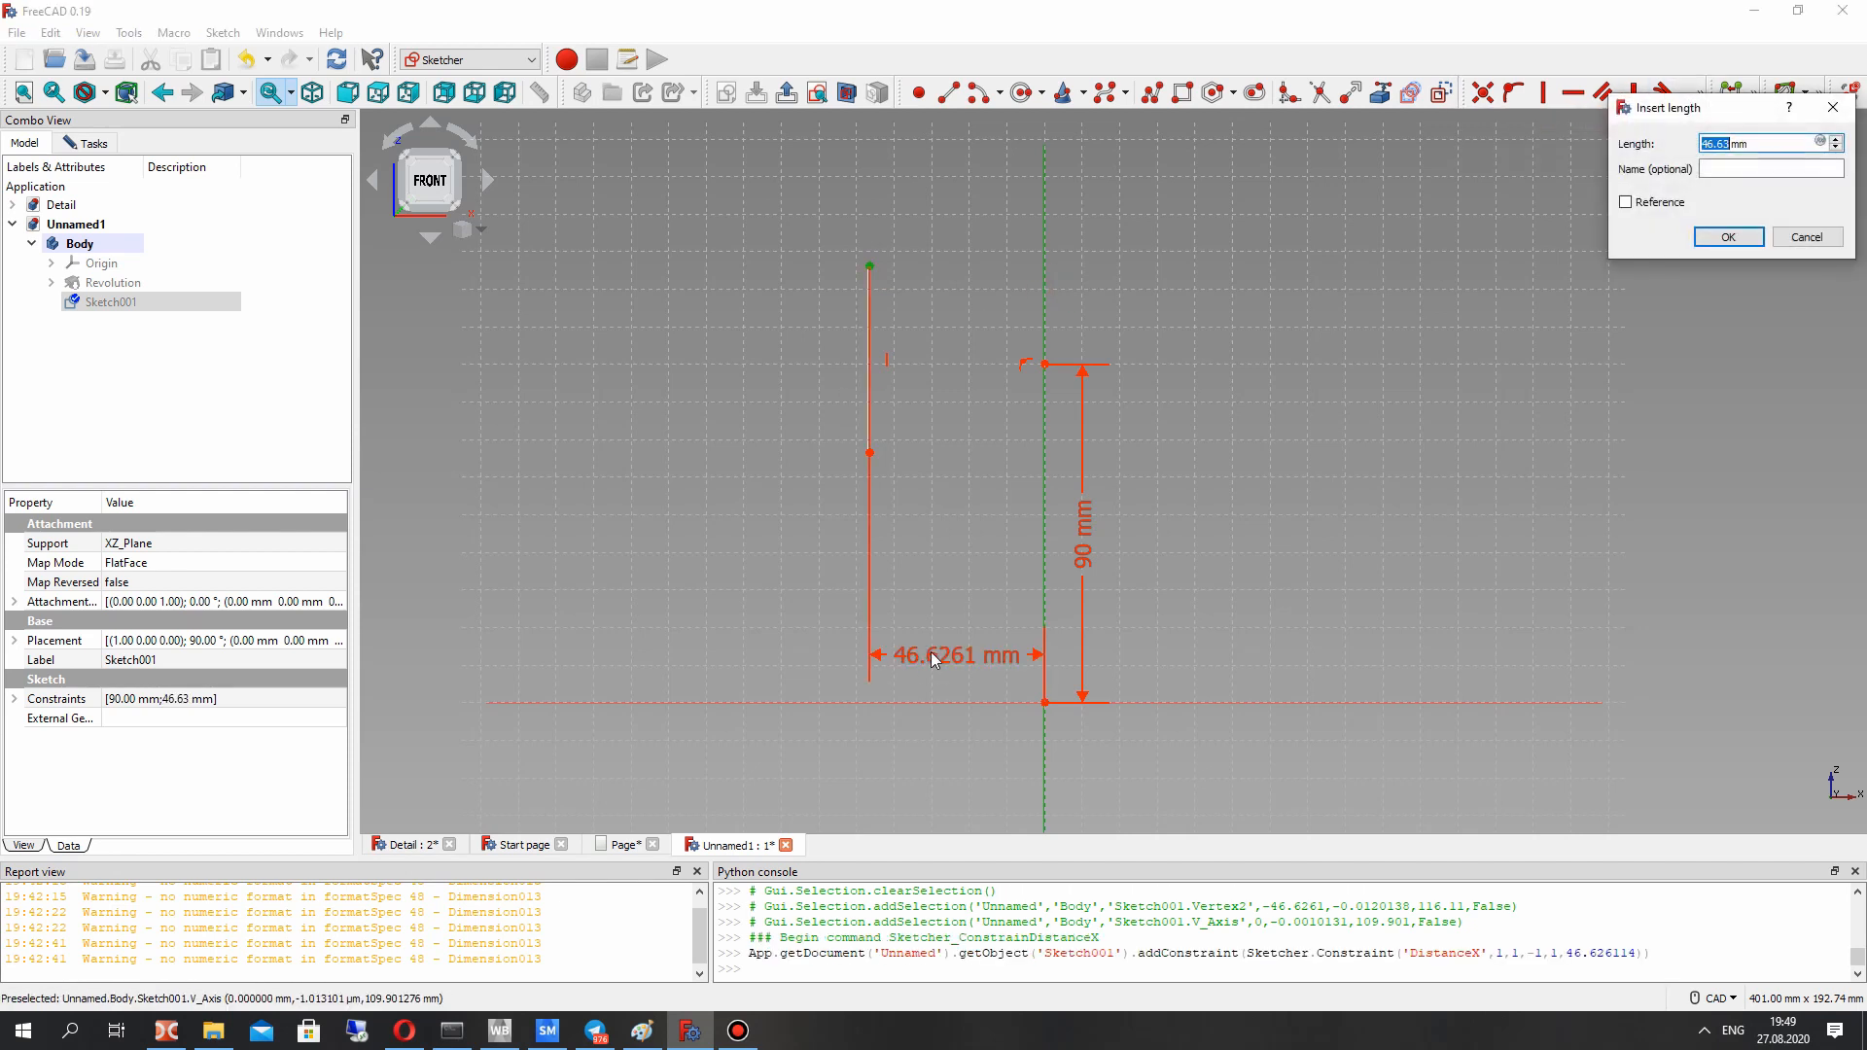
key("Return")
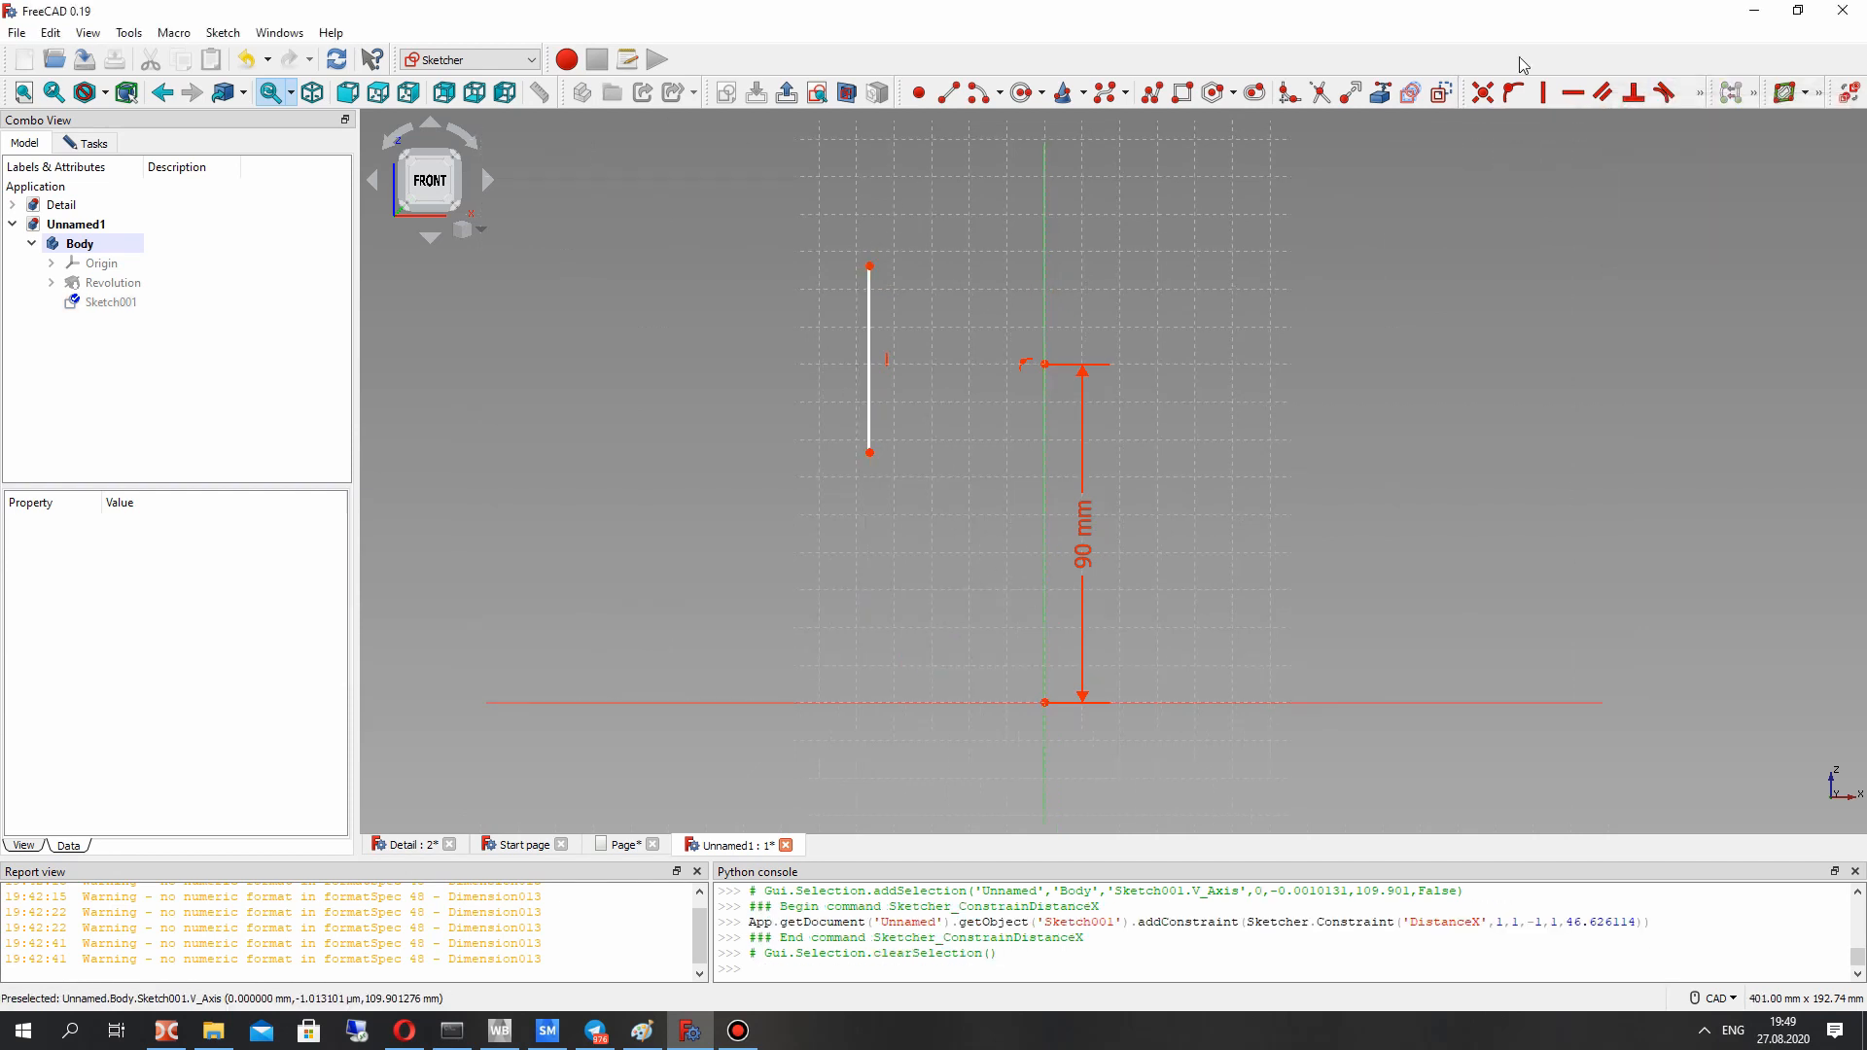
left_click(1700, 92)
left_click(1609, 122)
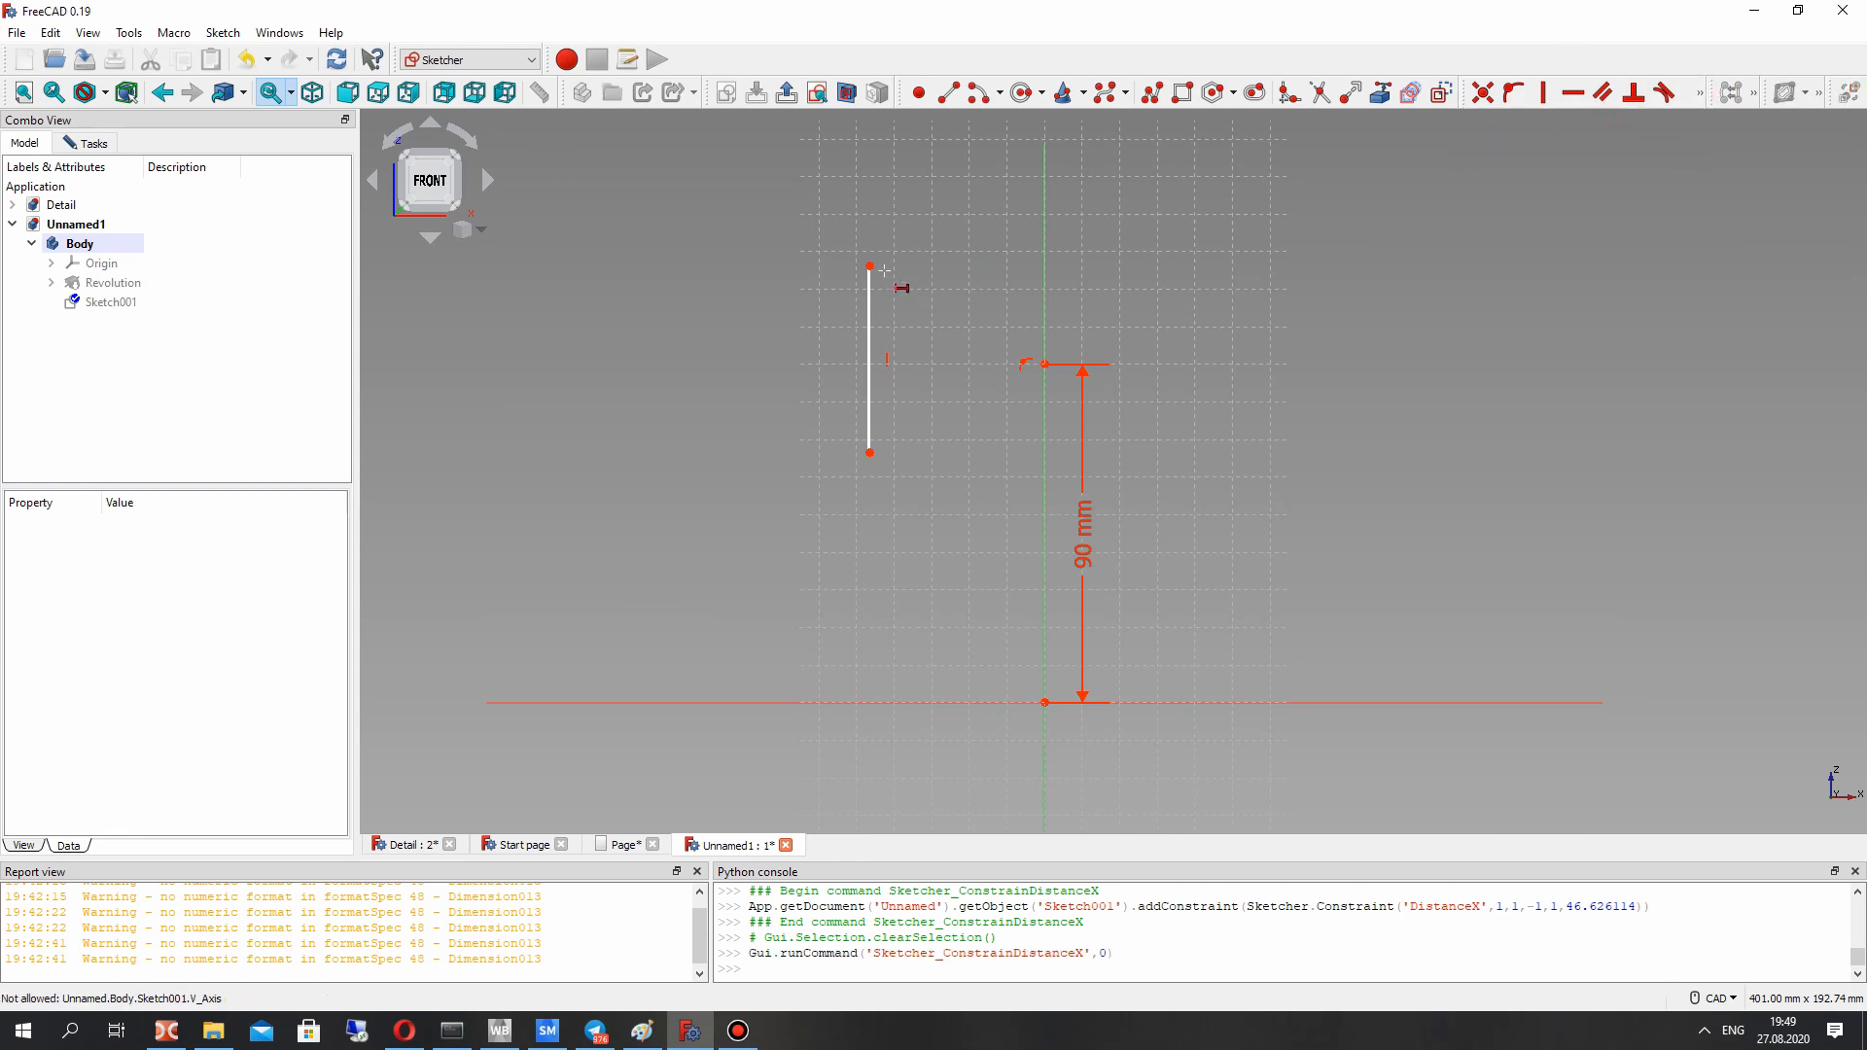
left_click(870, 266)
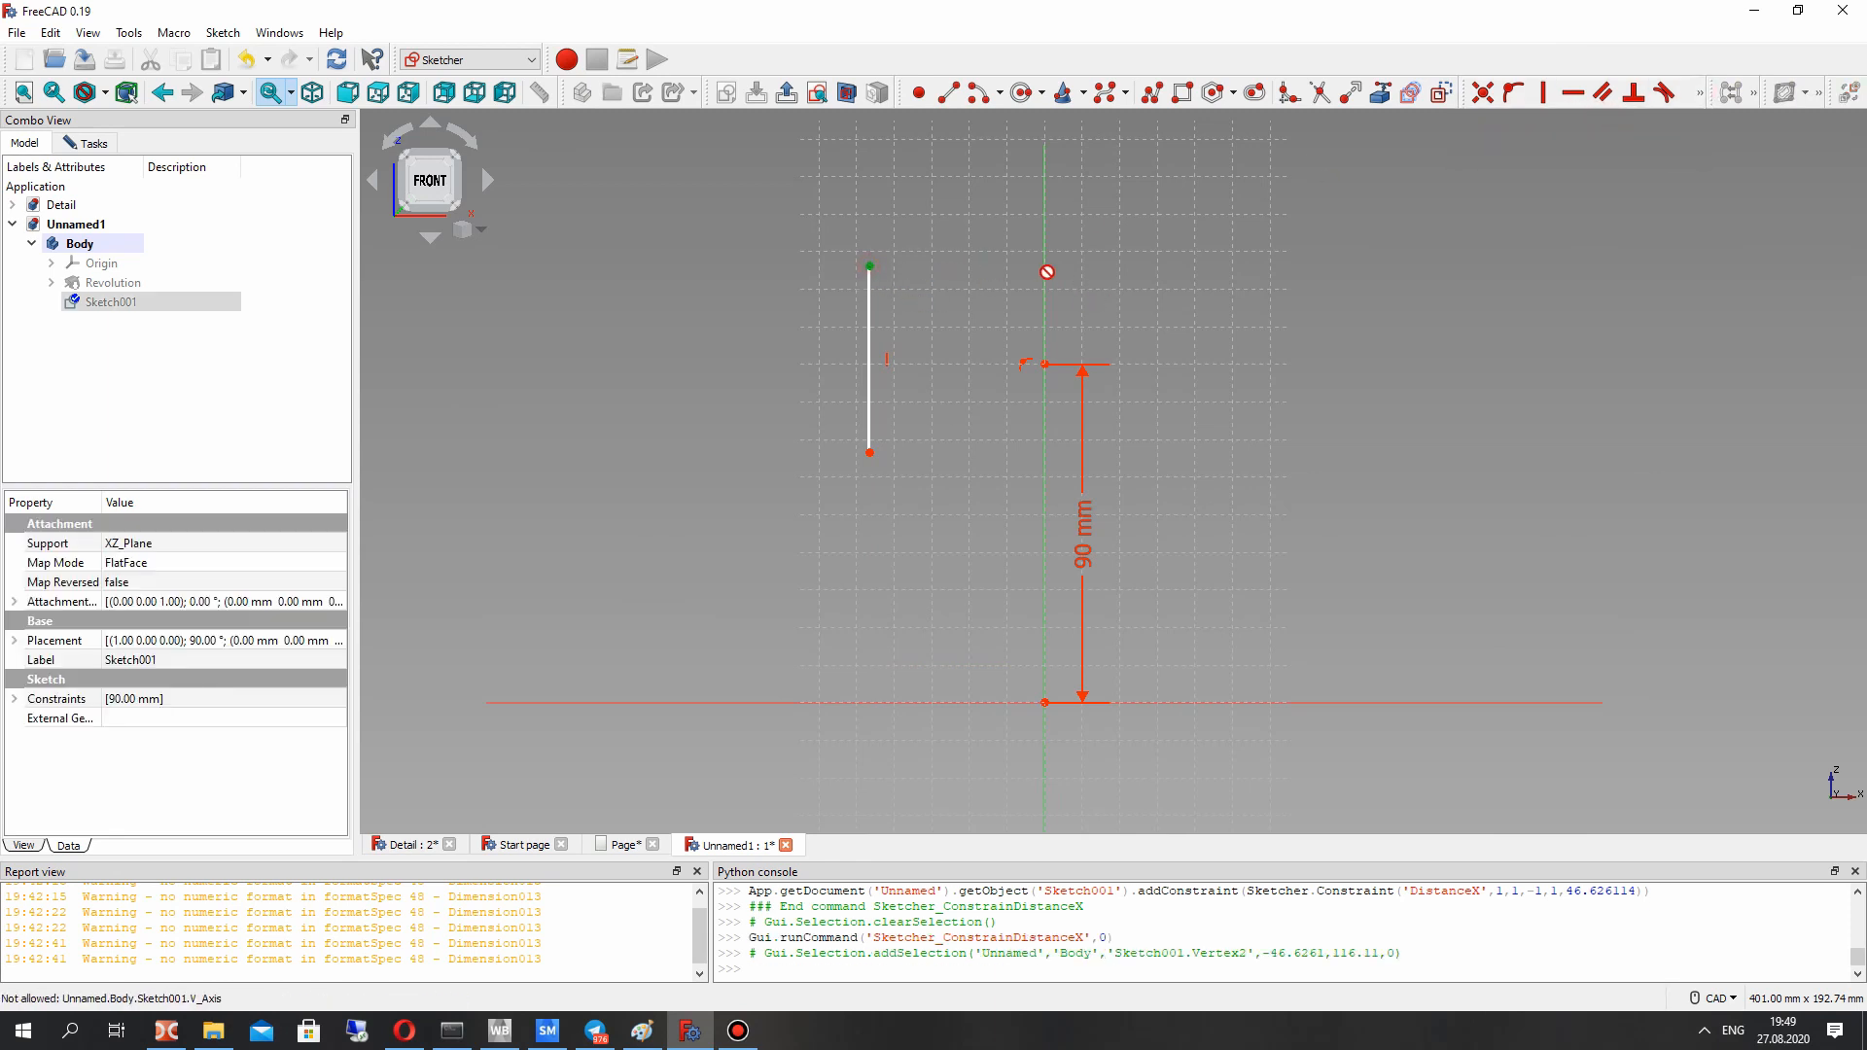
key("Escape")
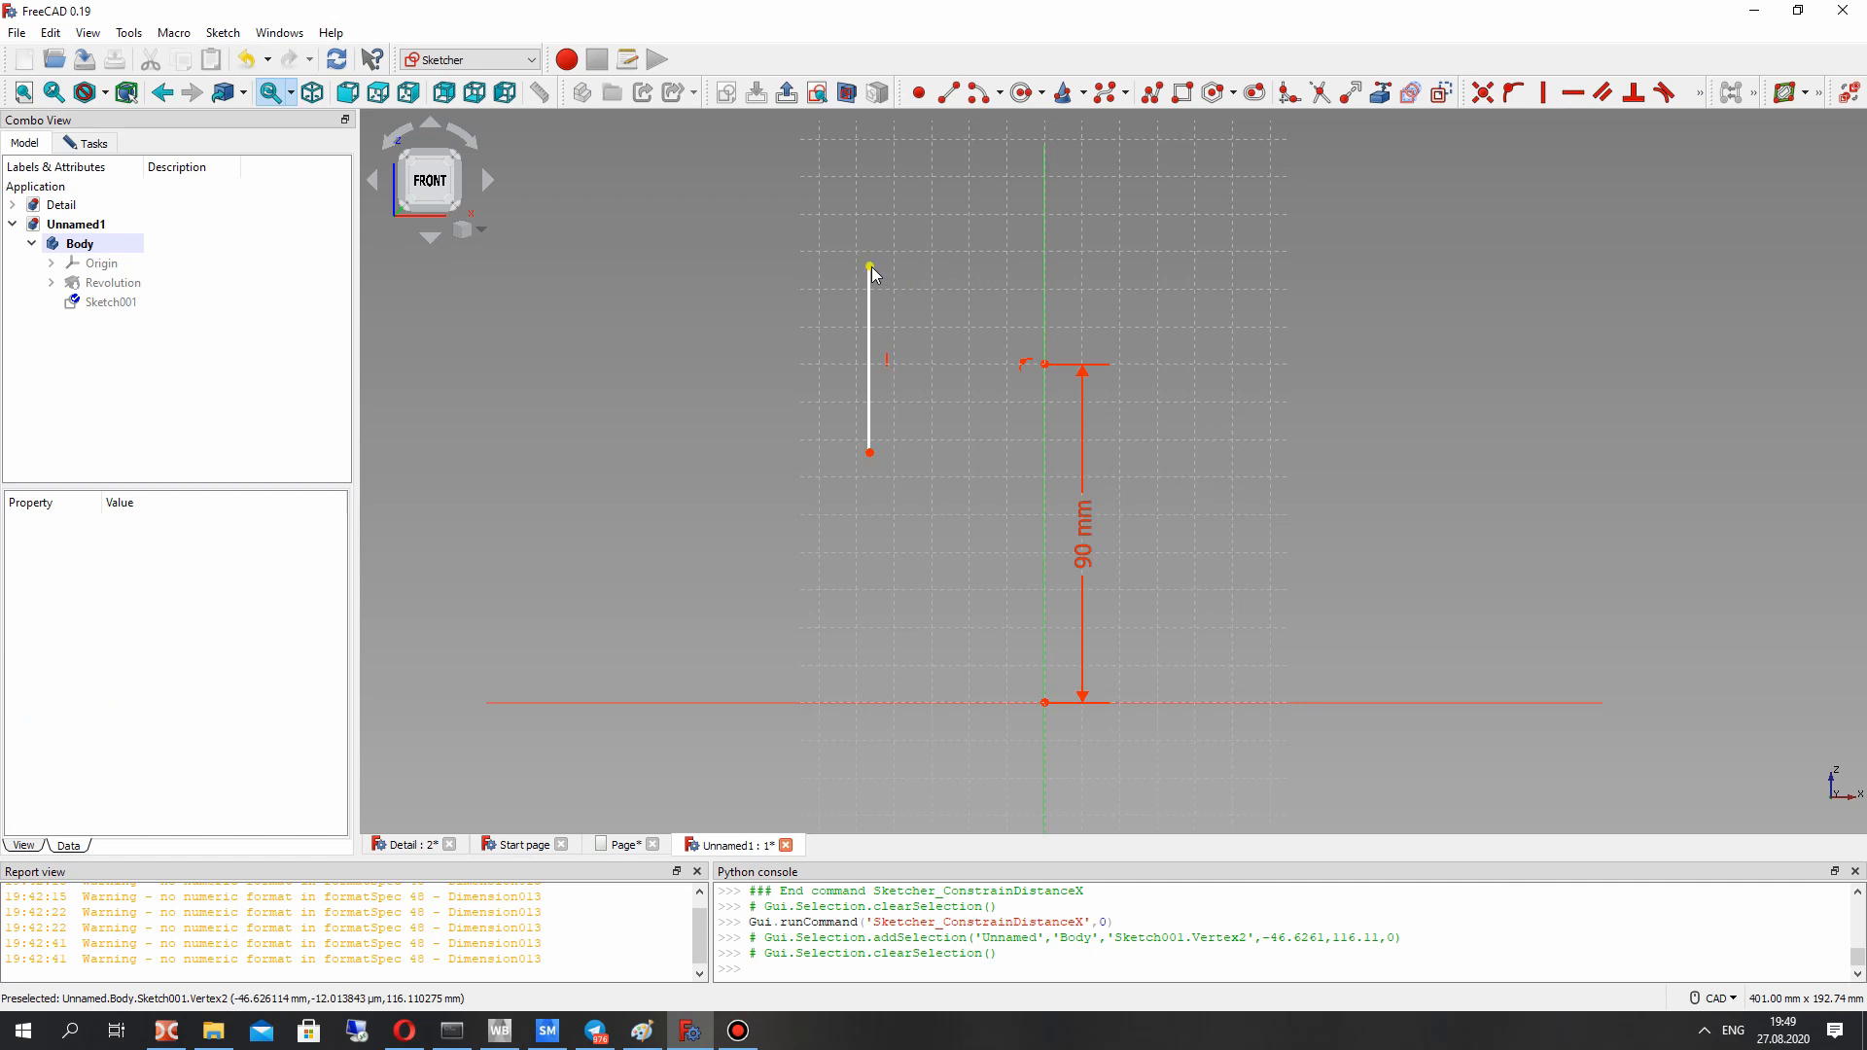
Step: Constrain the vertical line's upper endpoint at a horizontal distance of 40 mm from the vertical sketch axis
left_click(870, 266)
left_click(1044, 290)
left_click(1700, 93)
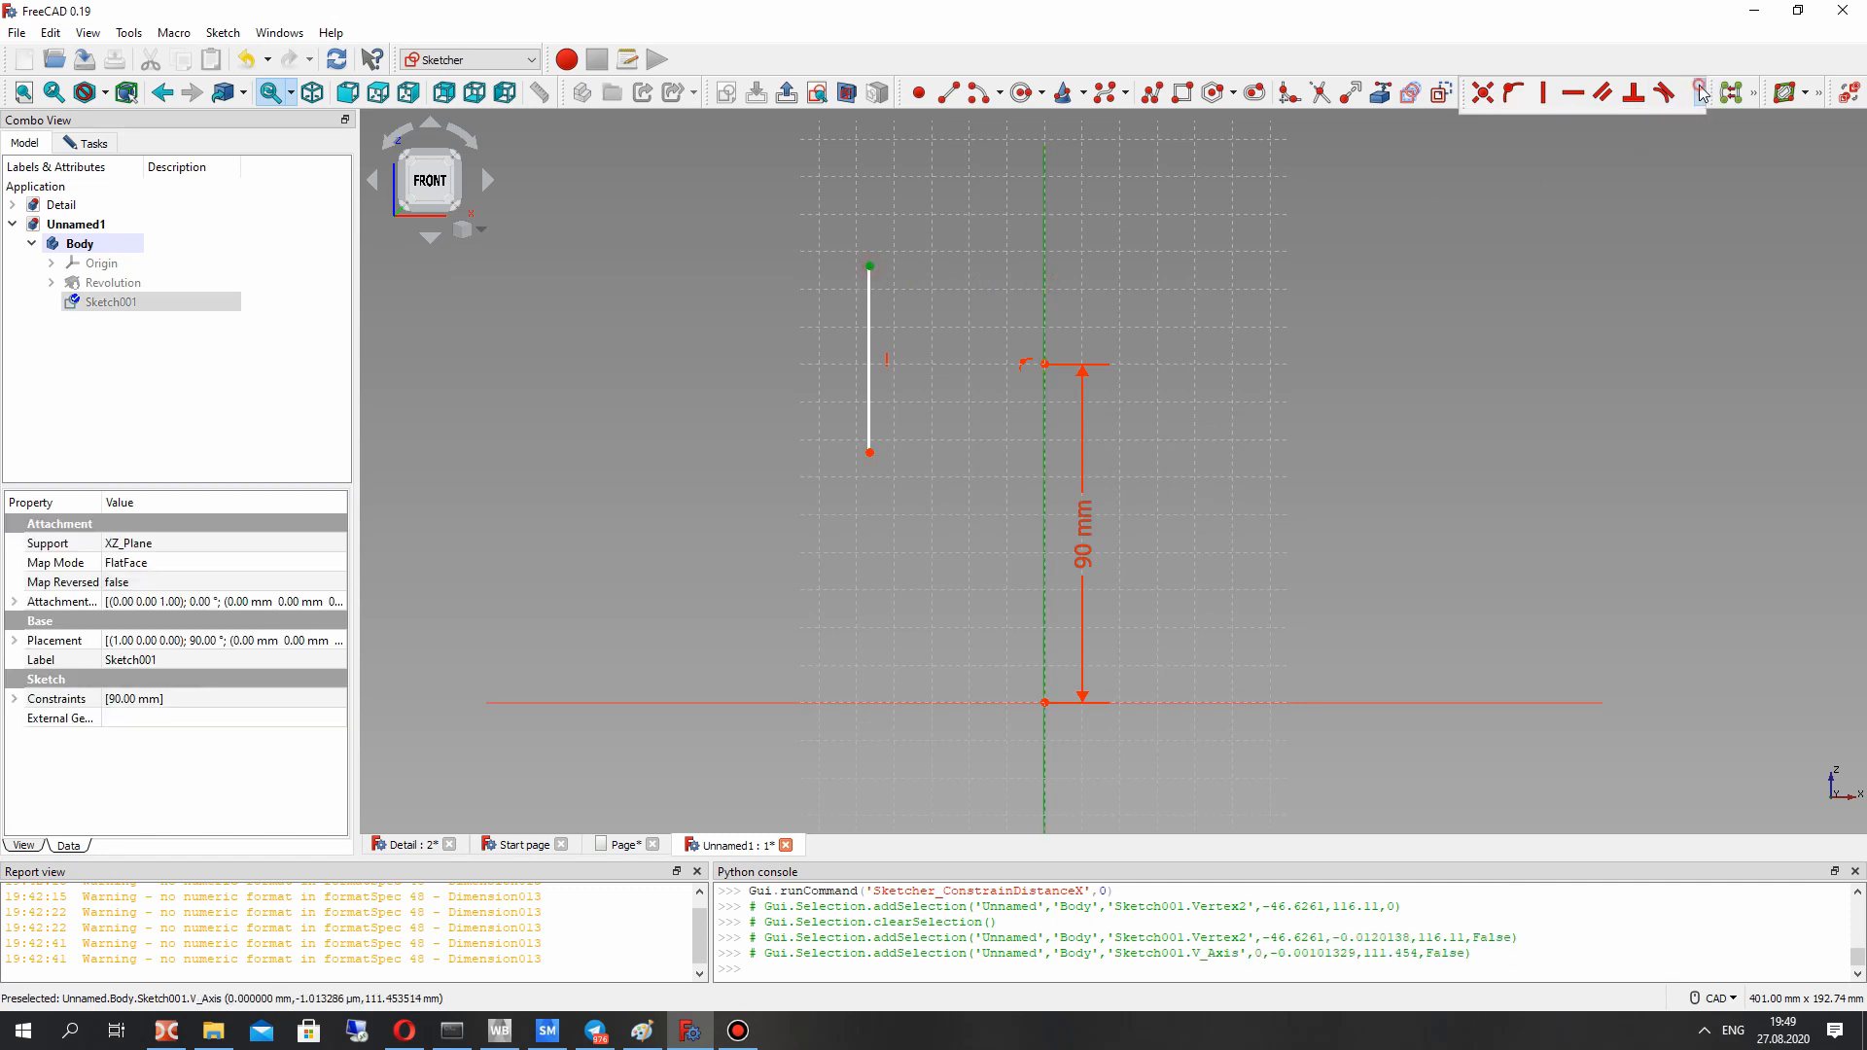
left_click(1609, 122)
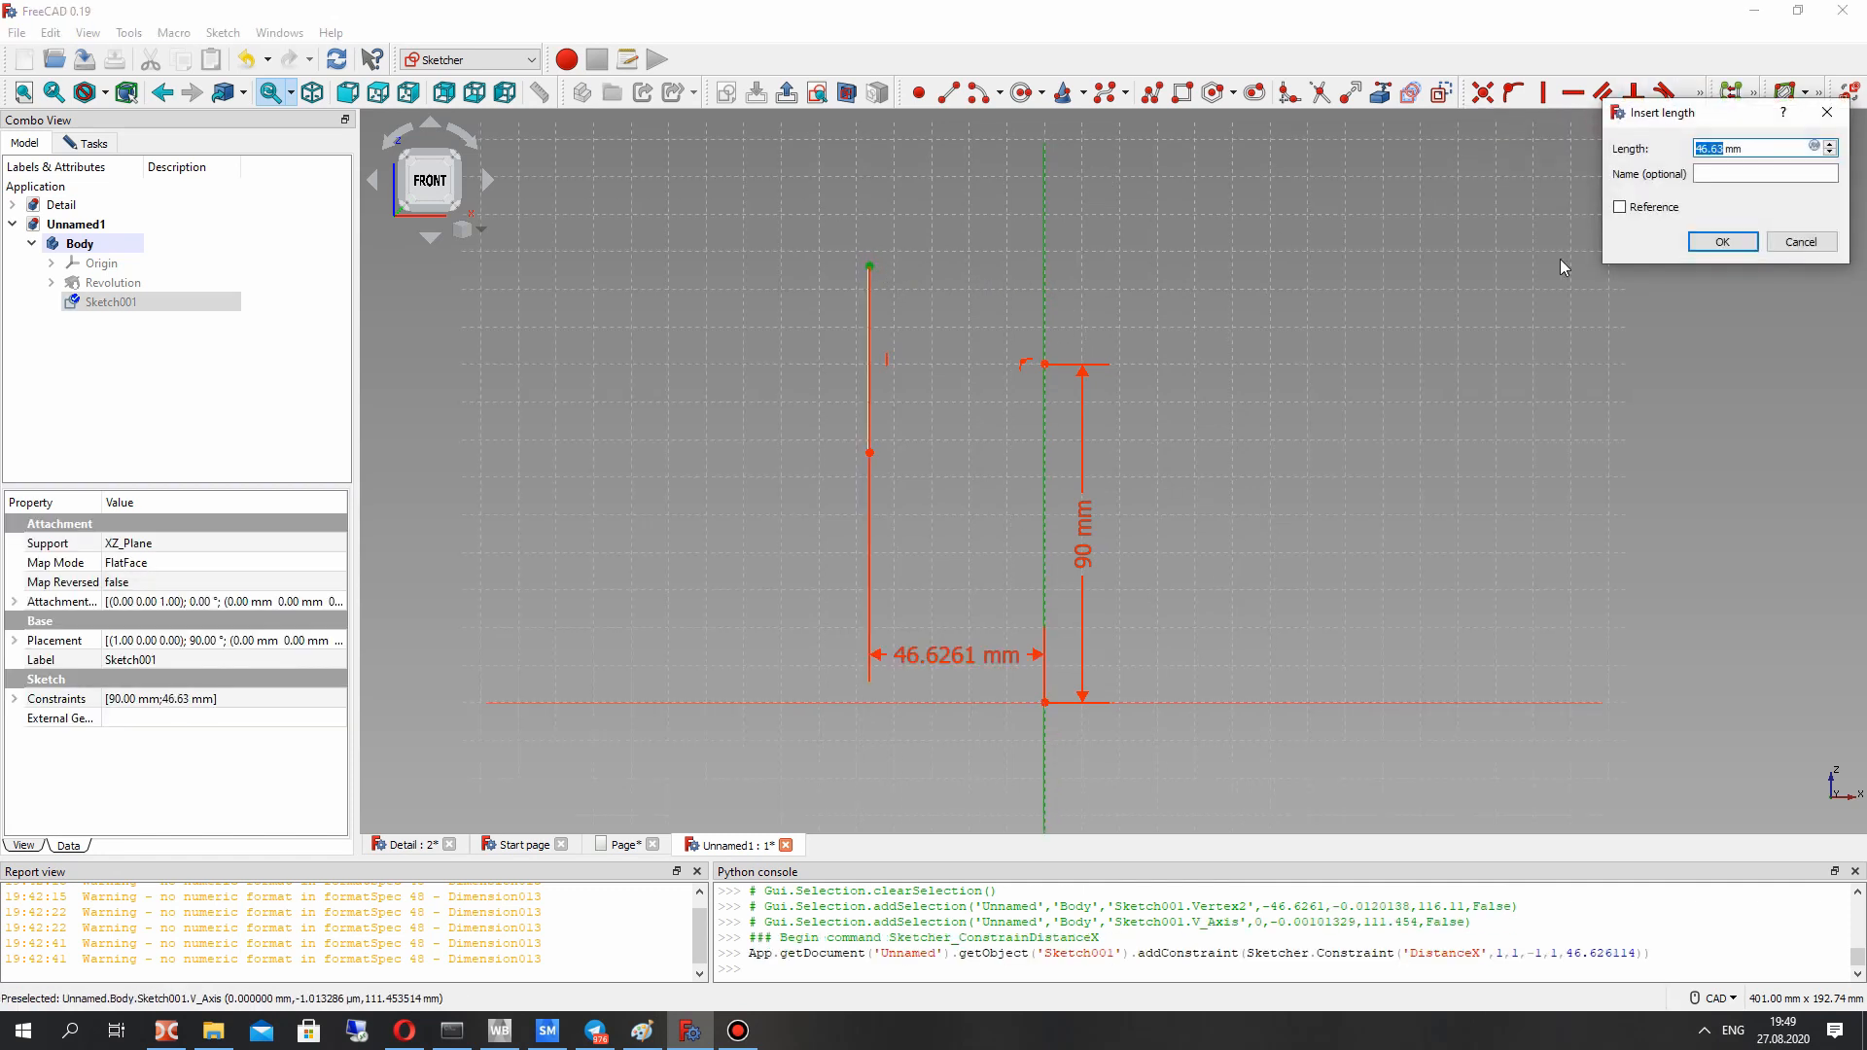
type("40")
left_click_drag(1697, 120, 1219, 369)
left_click(1244, 491)
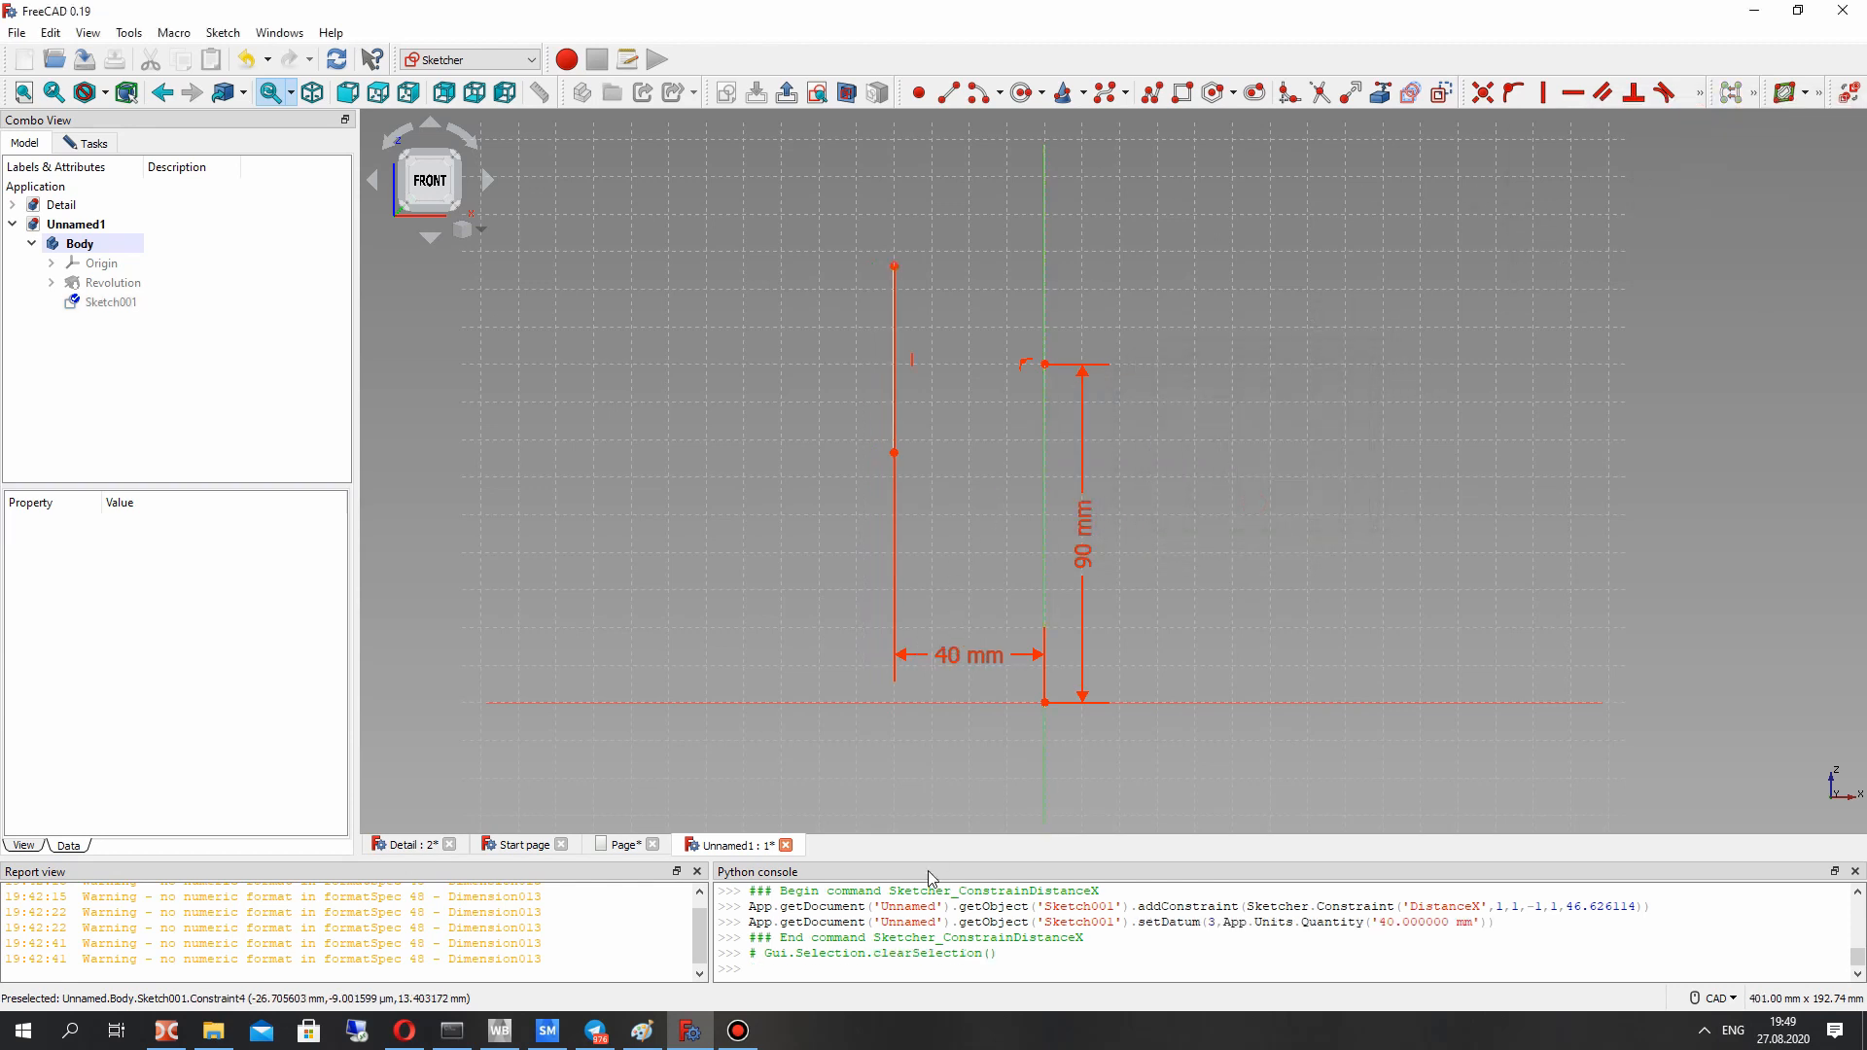
Step: Check the upper head's shape on the drawing page and reposition the 40 mm dimension above the vertical line in the sketch
left_click(624, 845)
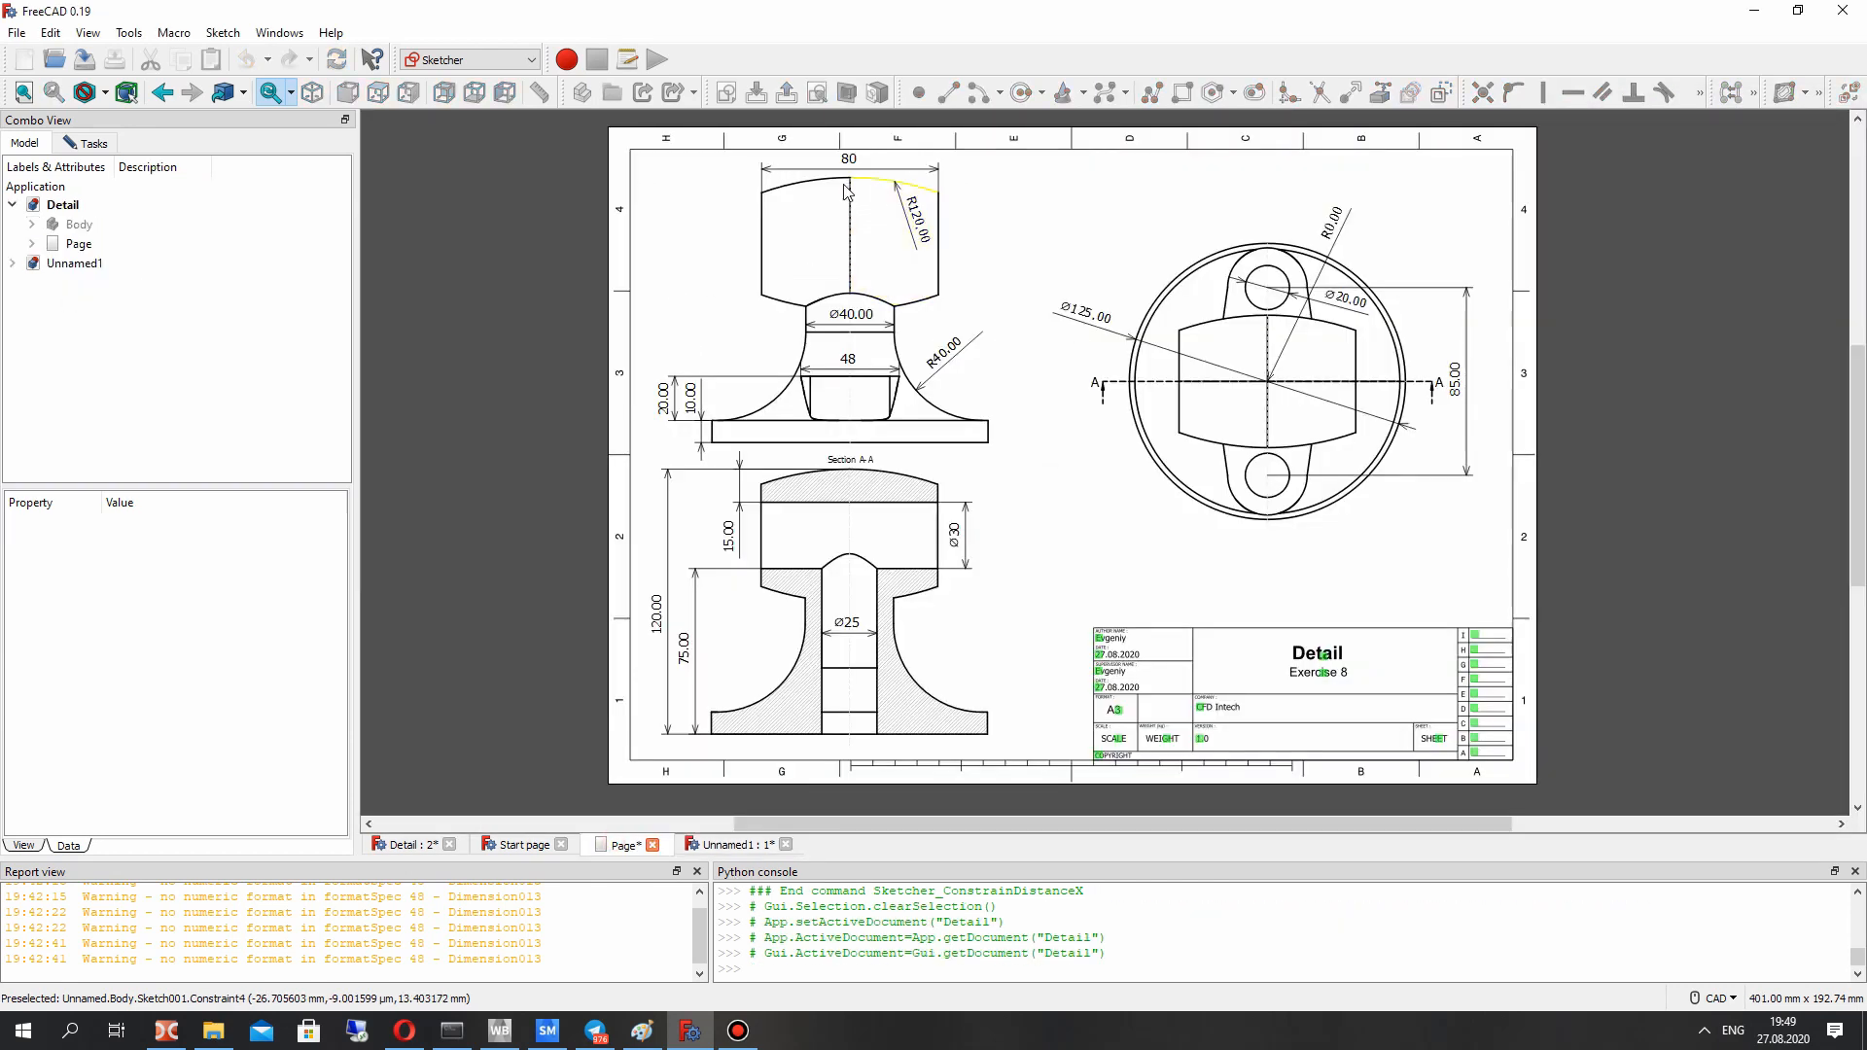
left_click(707, 846)
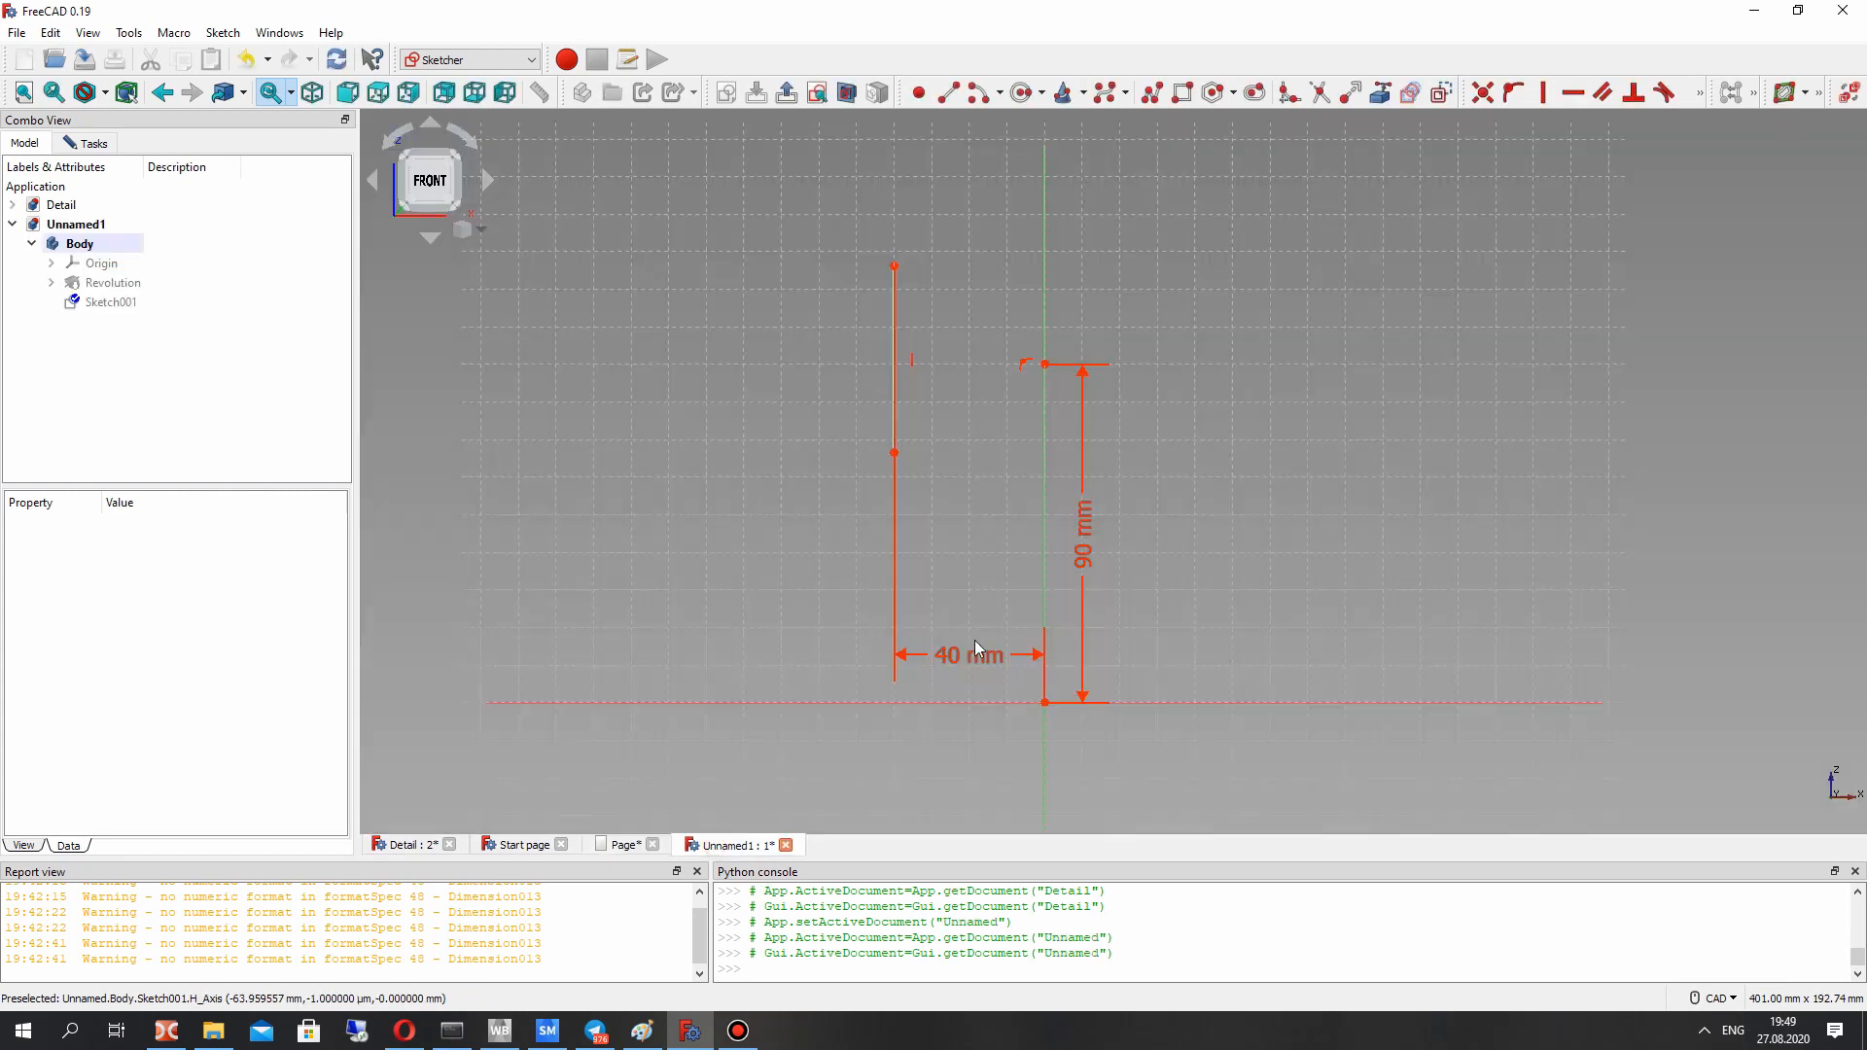
scroll(921, 412, "up", 2)
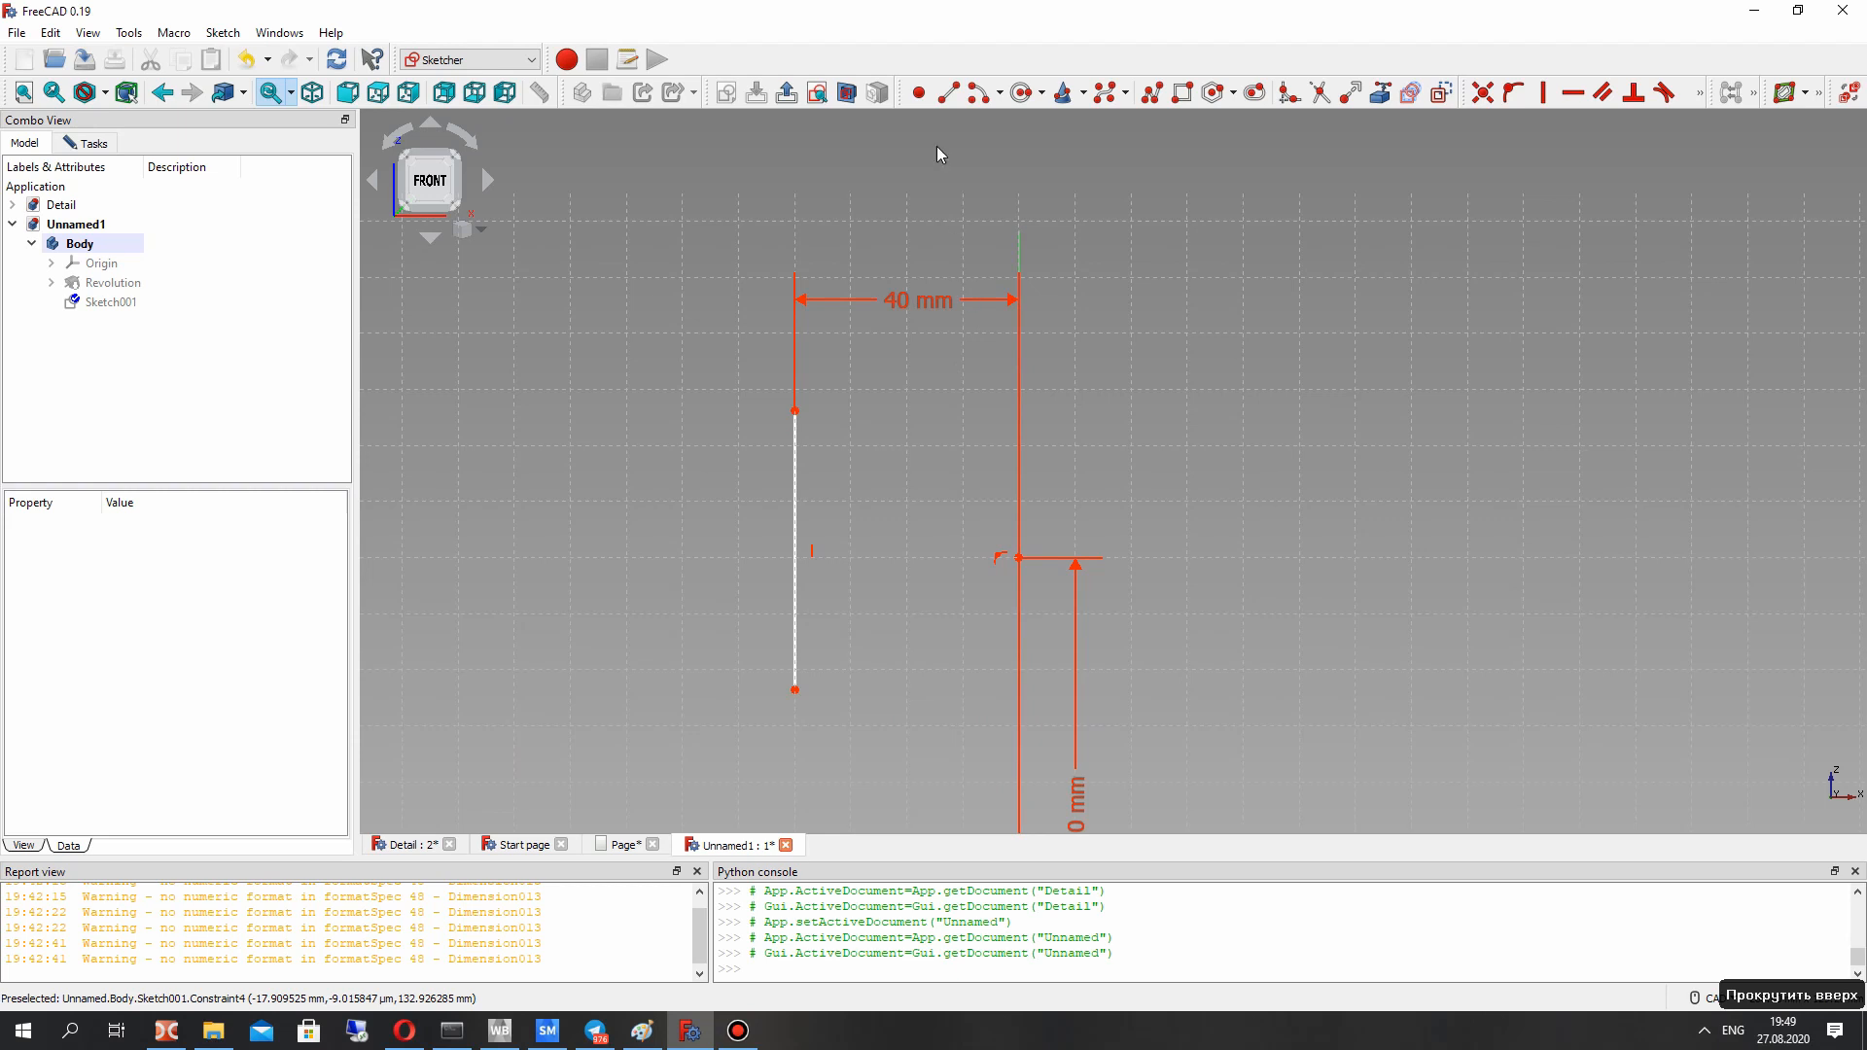
Step: Consult the Exercise 8 drawing page and sketch a shallow arc, about 152 mm in radius, from the vertical sketch axis to the vertical line
middle_click_drag(990, 505, 1017, 434)
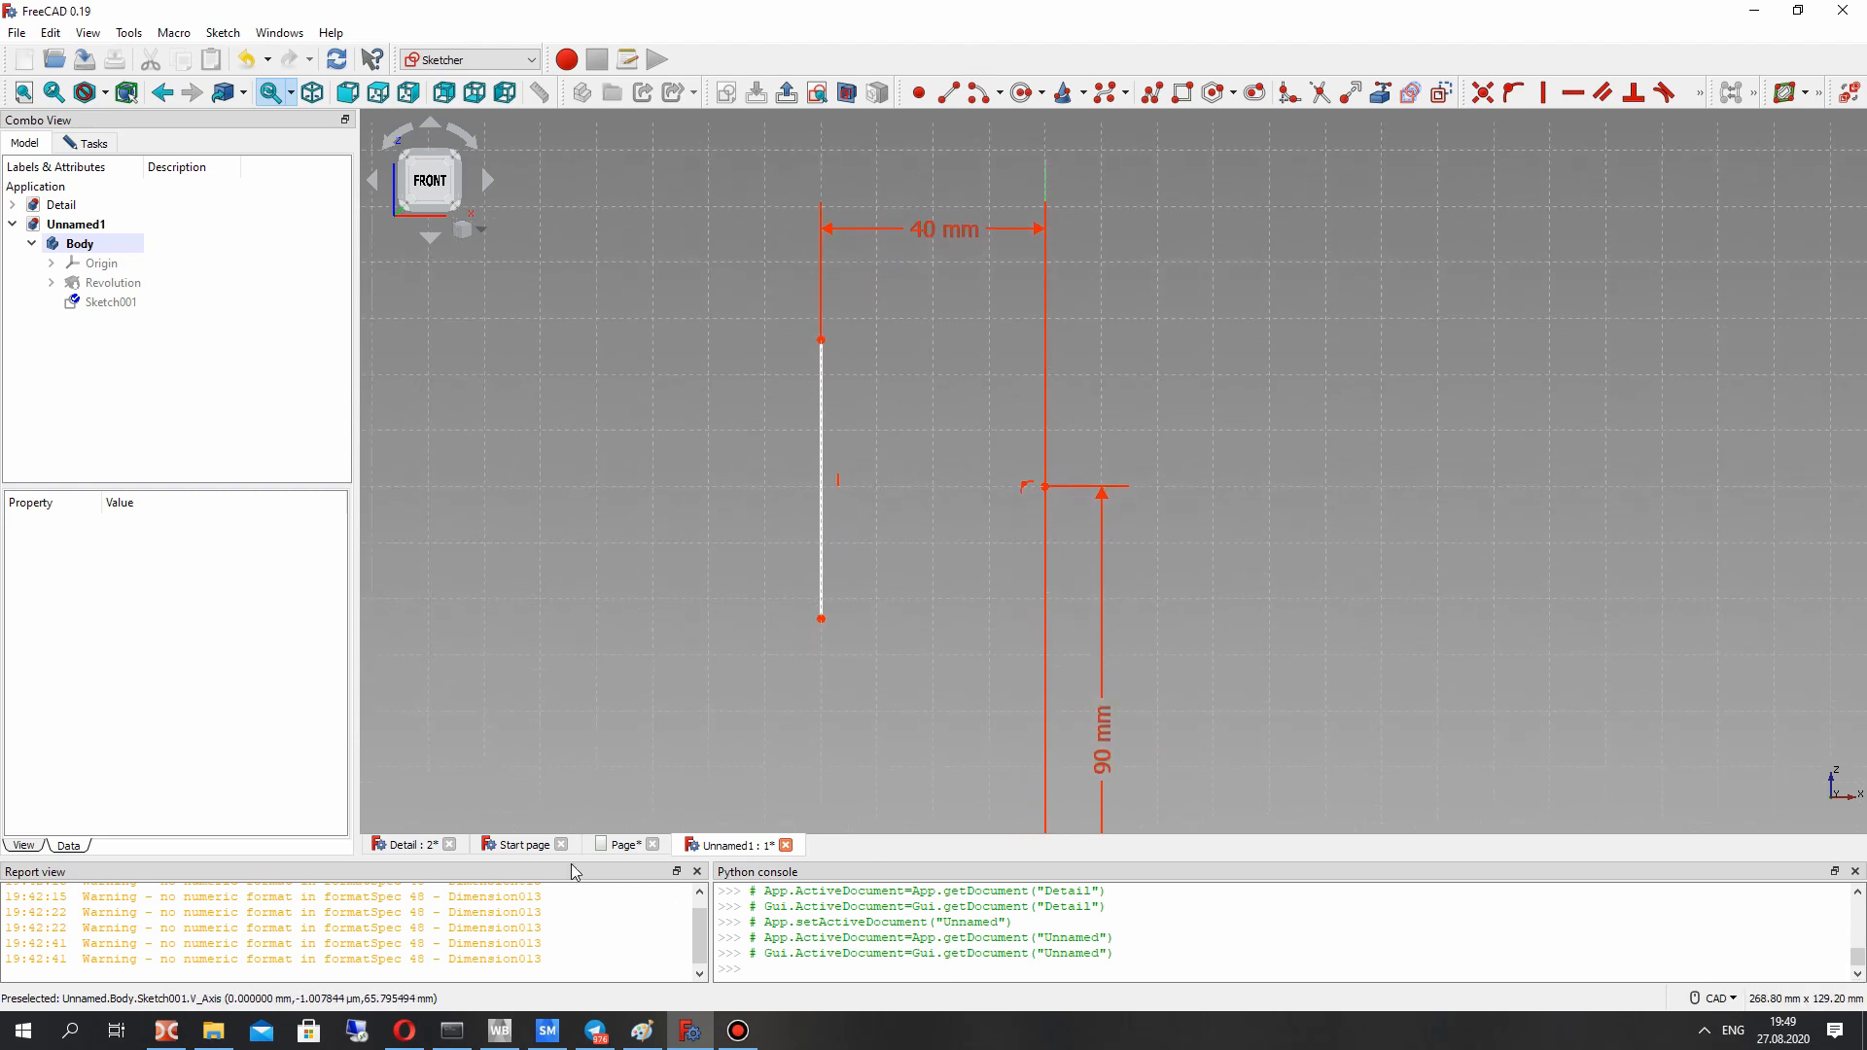
left_click(609, 847)
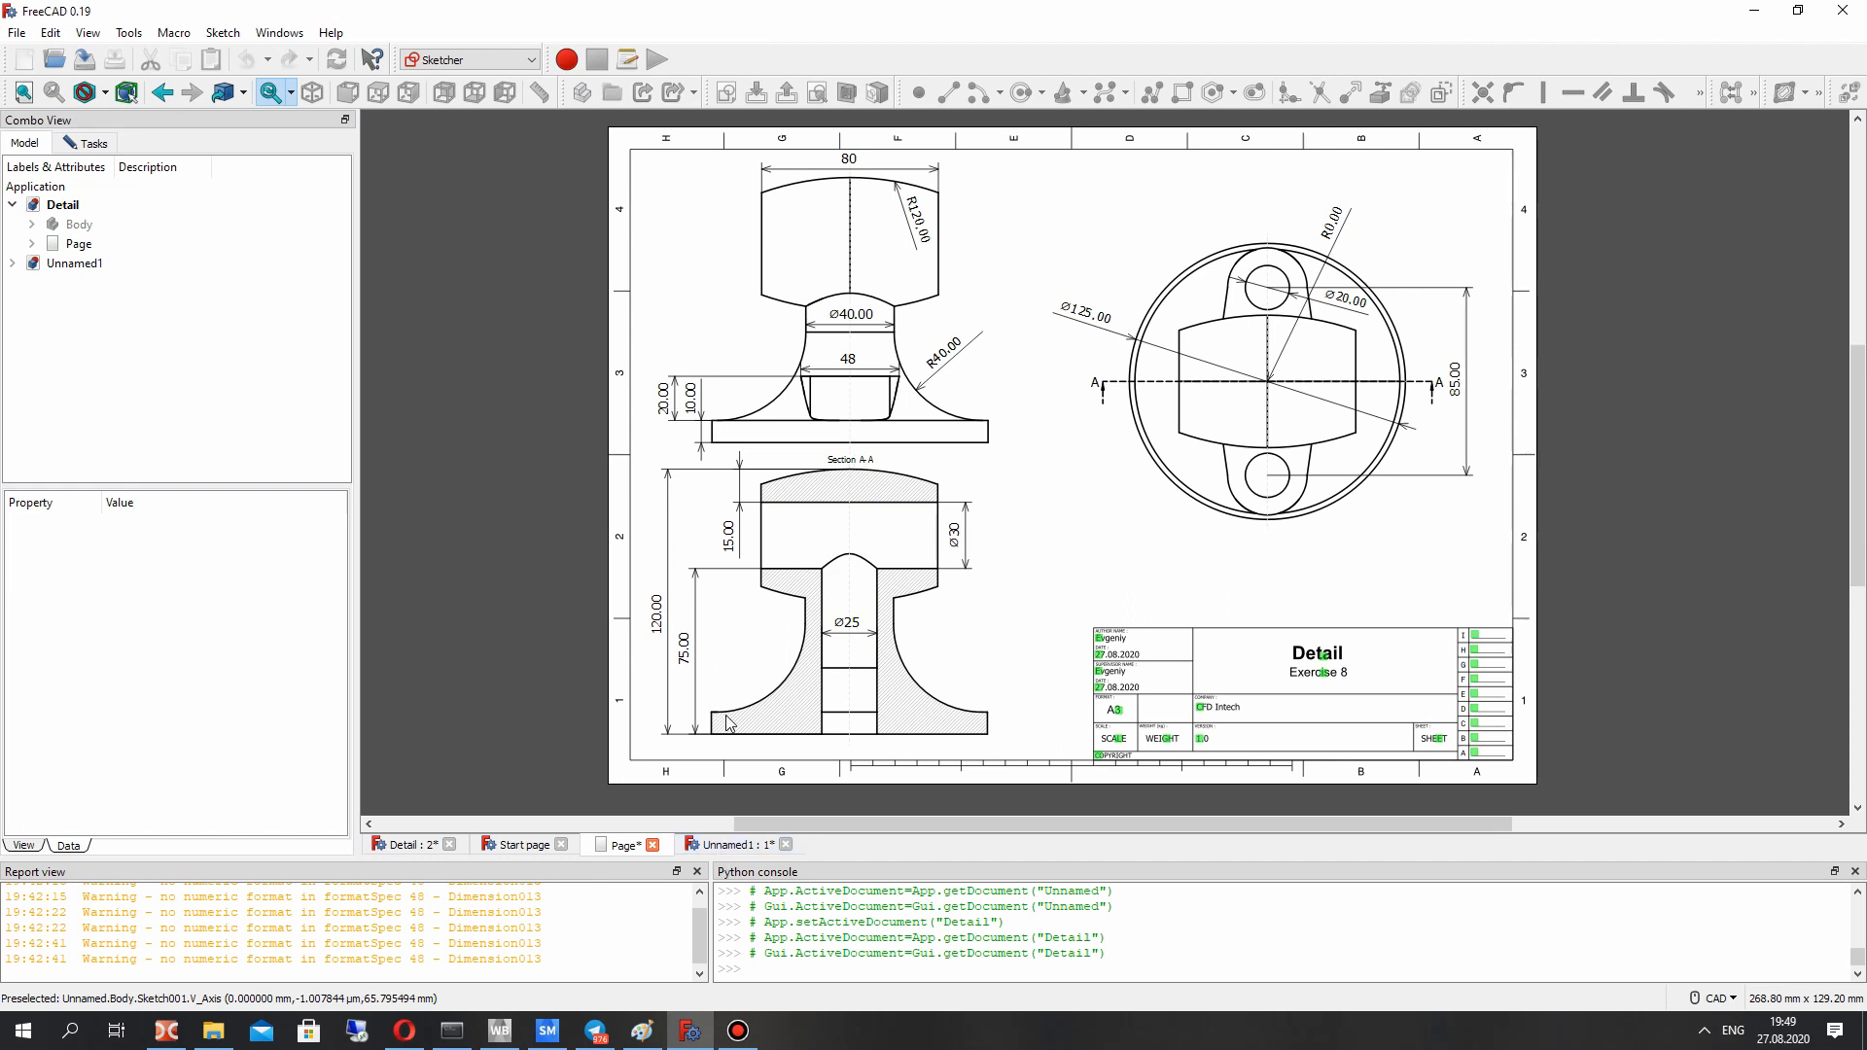
left_click(743, 845)
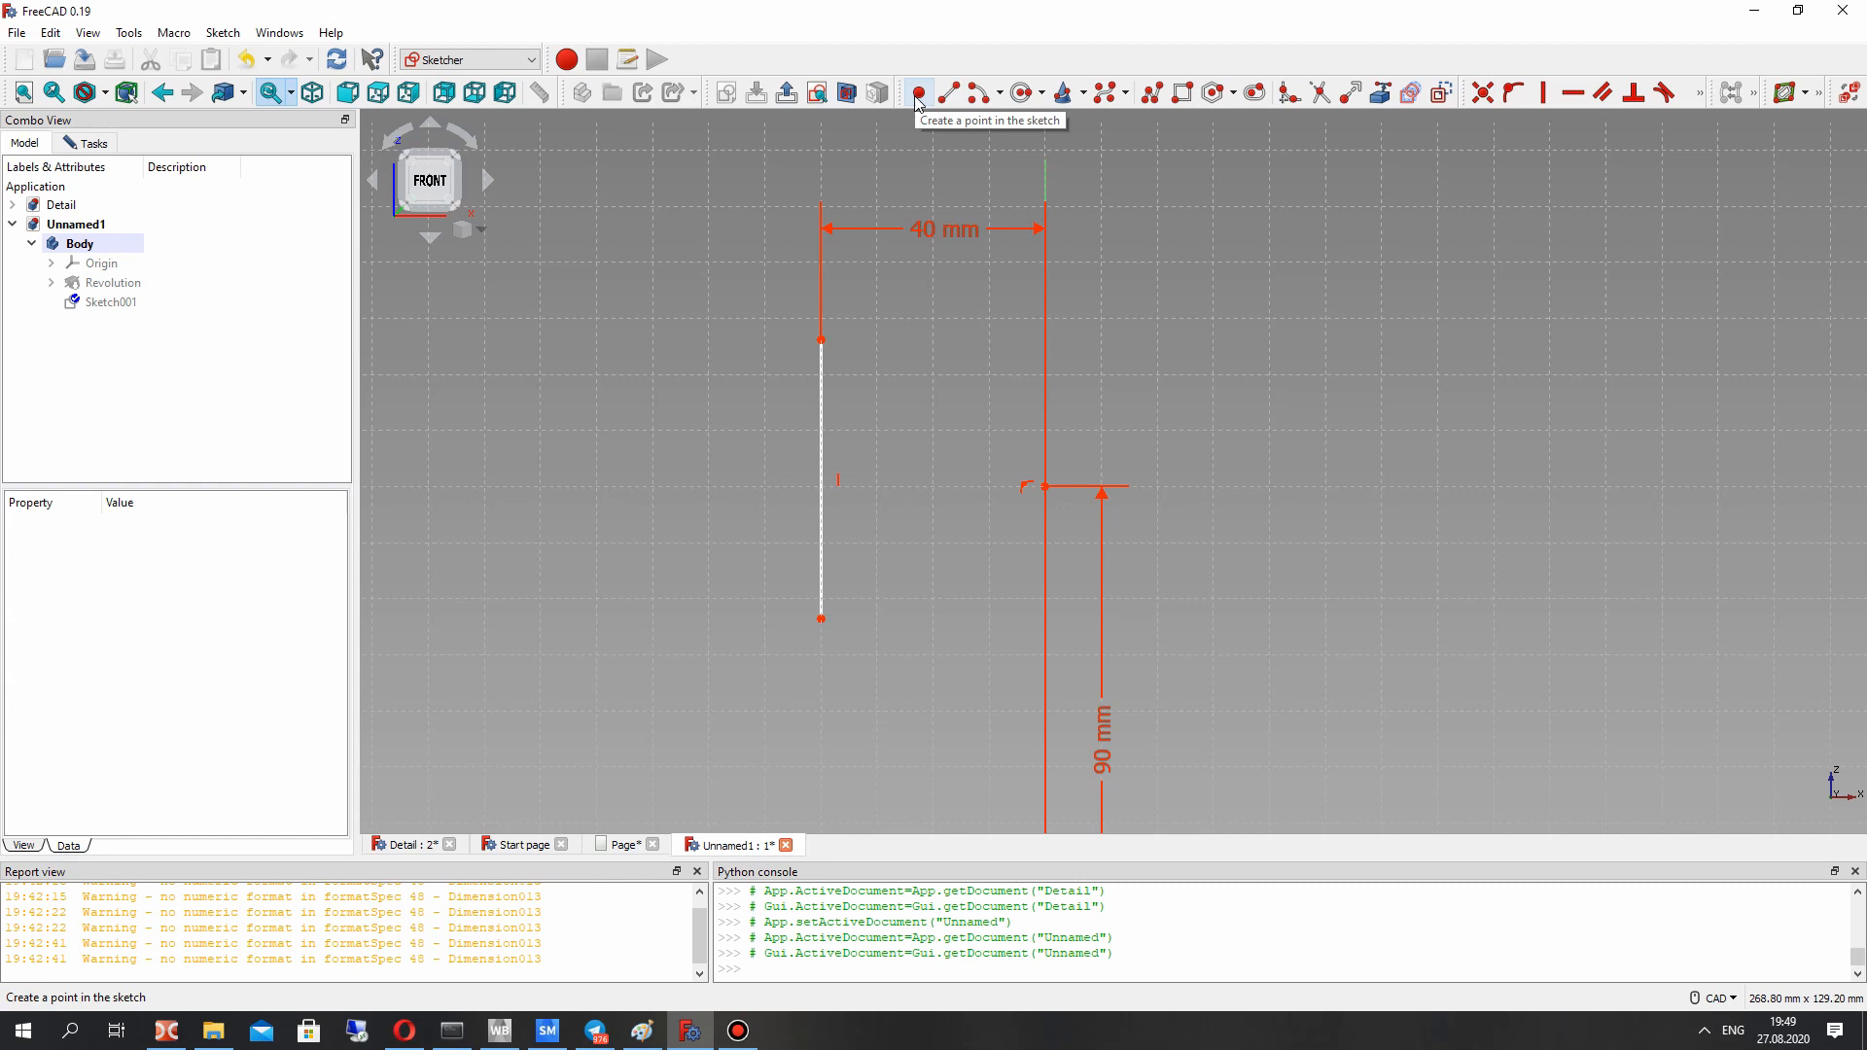
left_click(1041, 94)
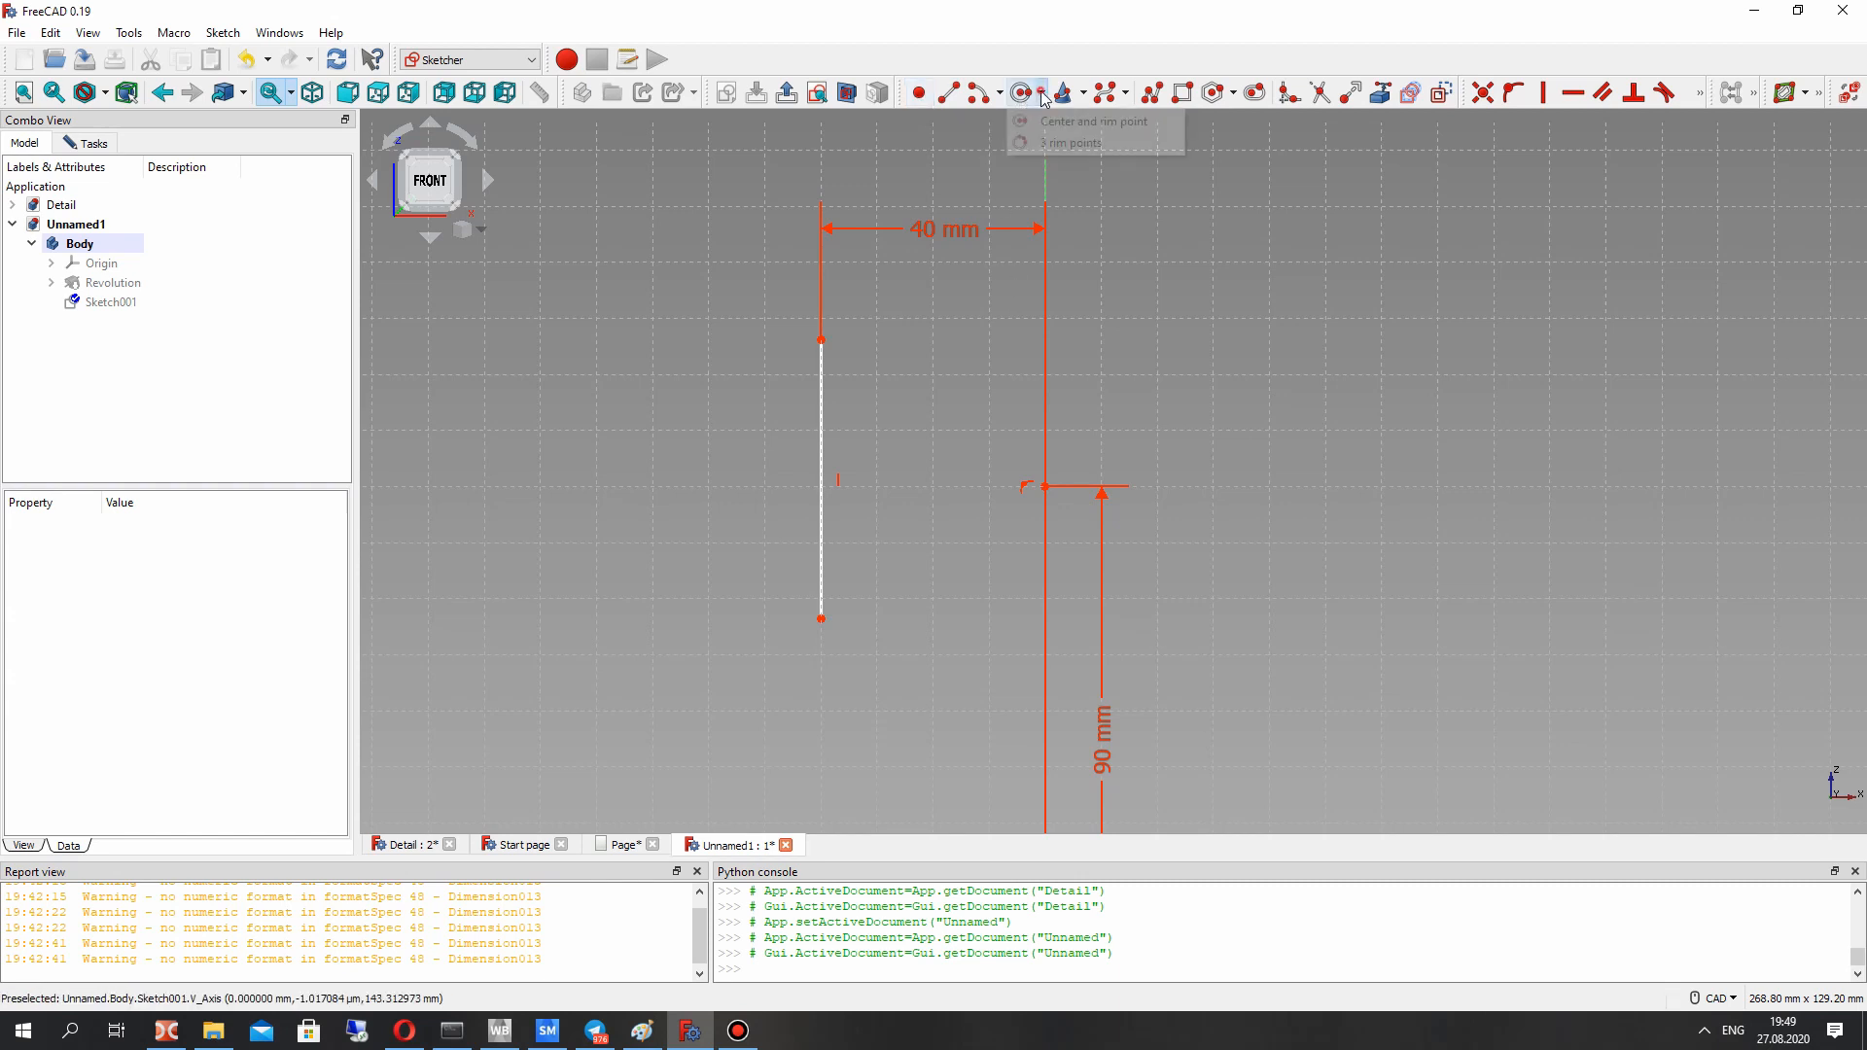
left_click(1042, 95)
left_click(1002, 94)
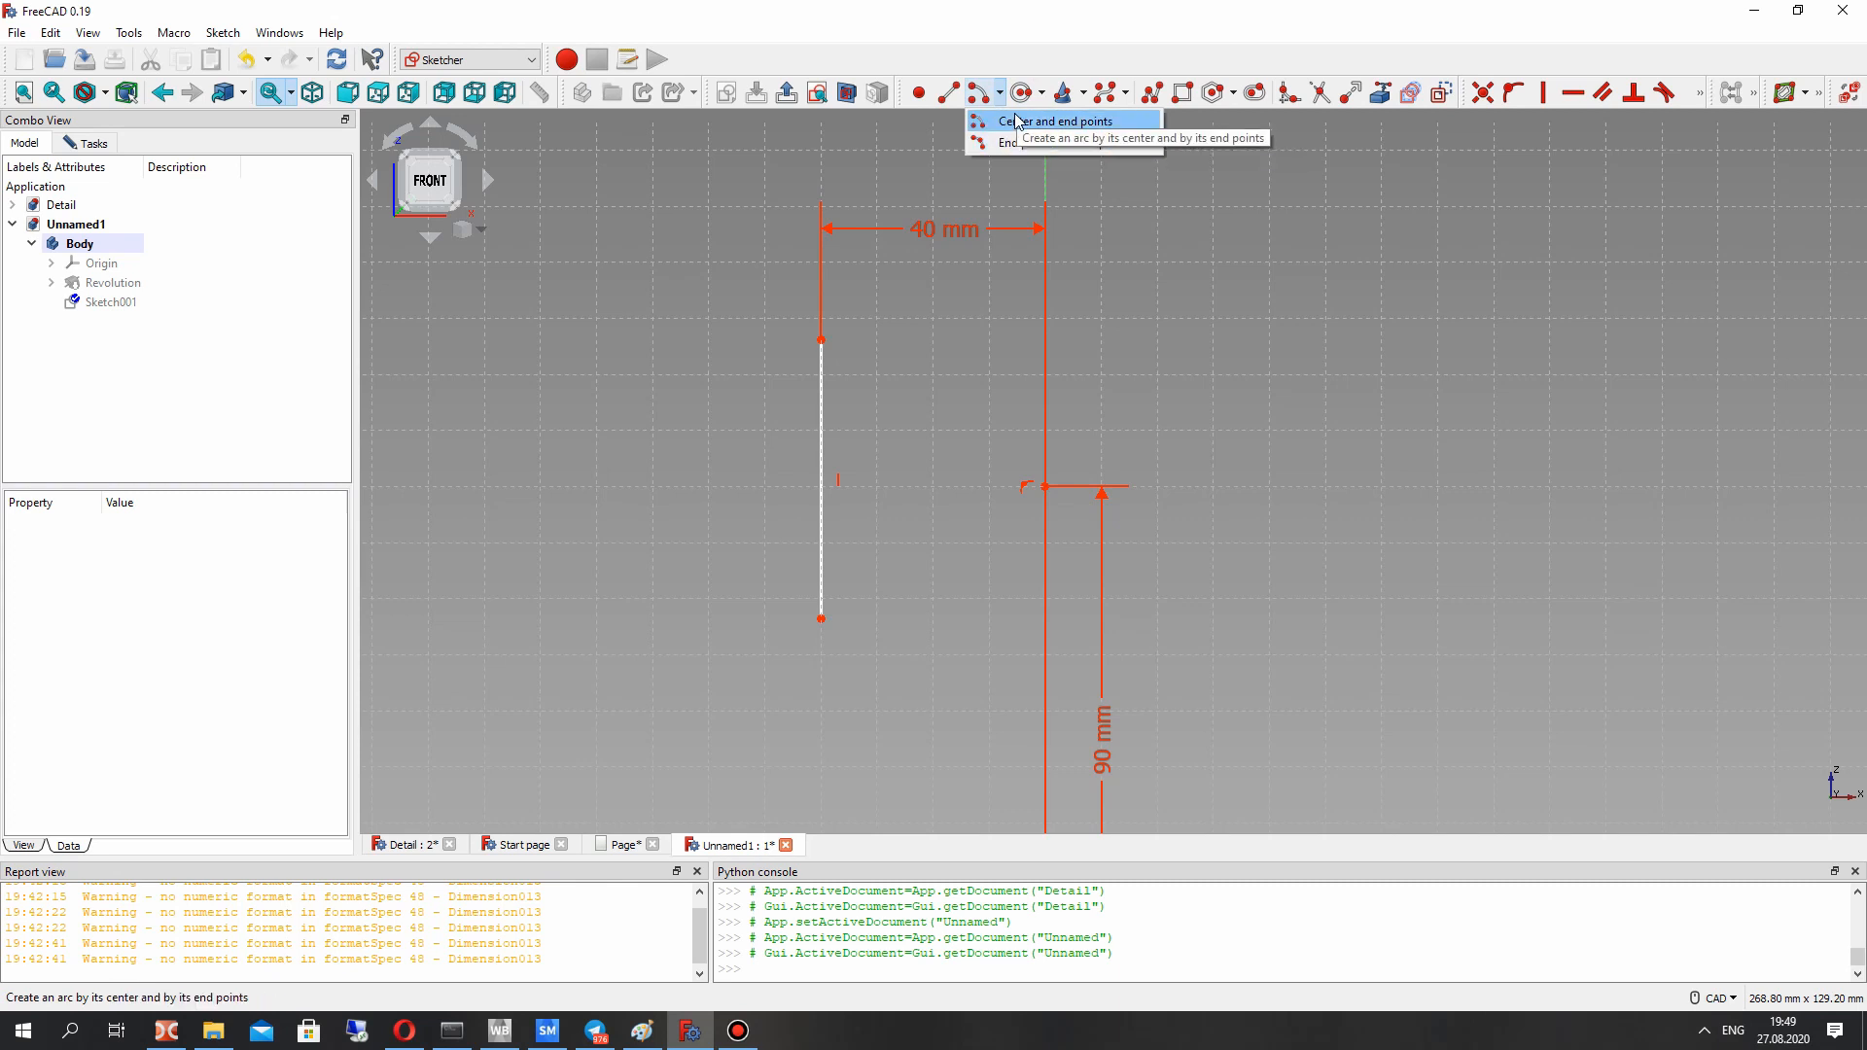
left_click(1021, 142)
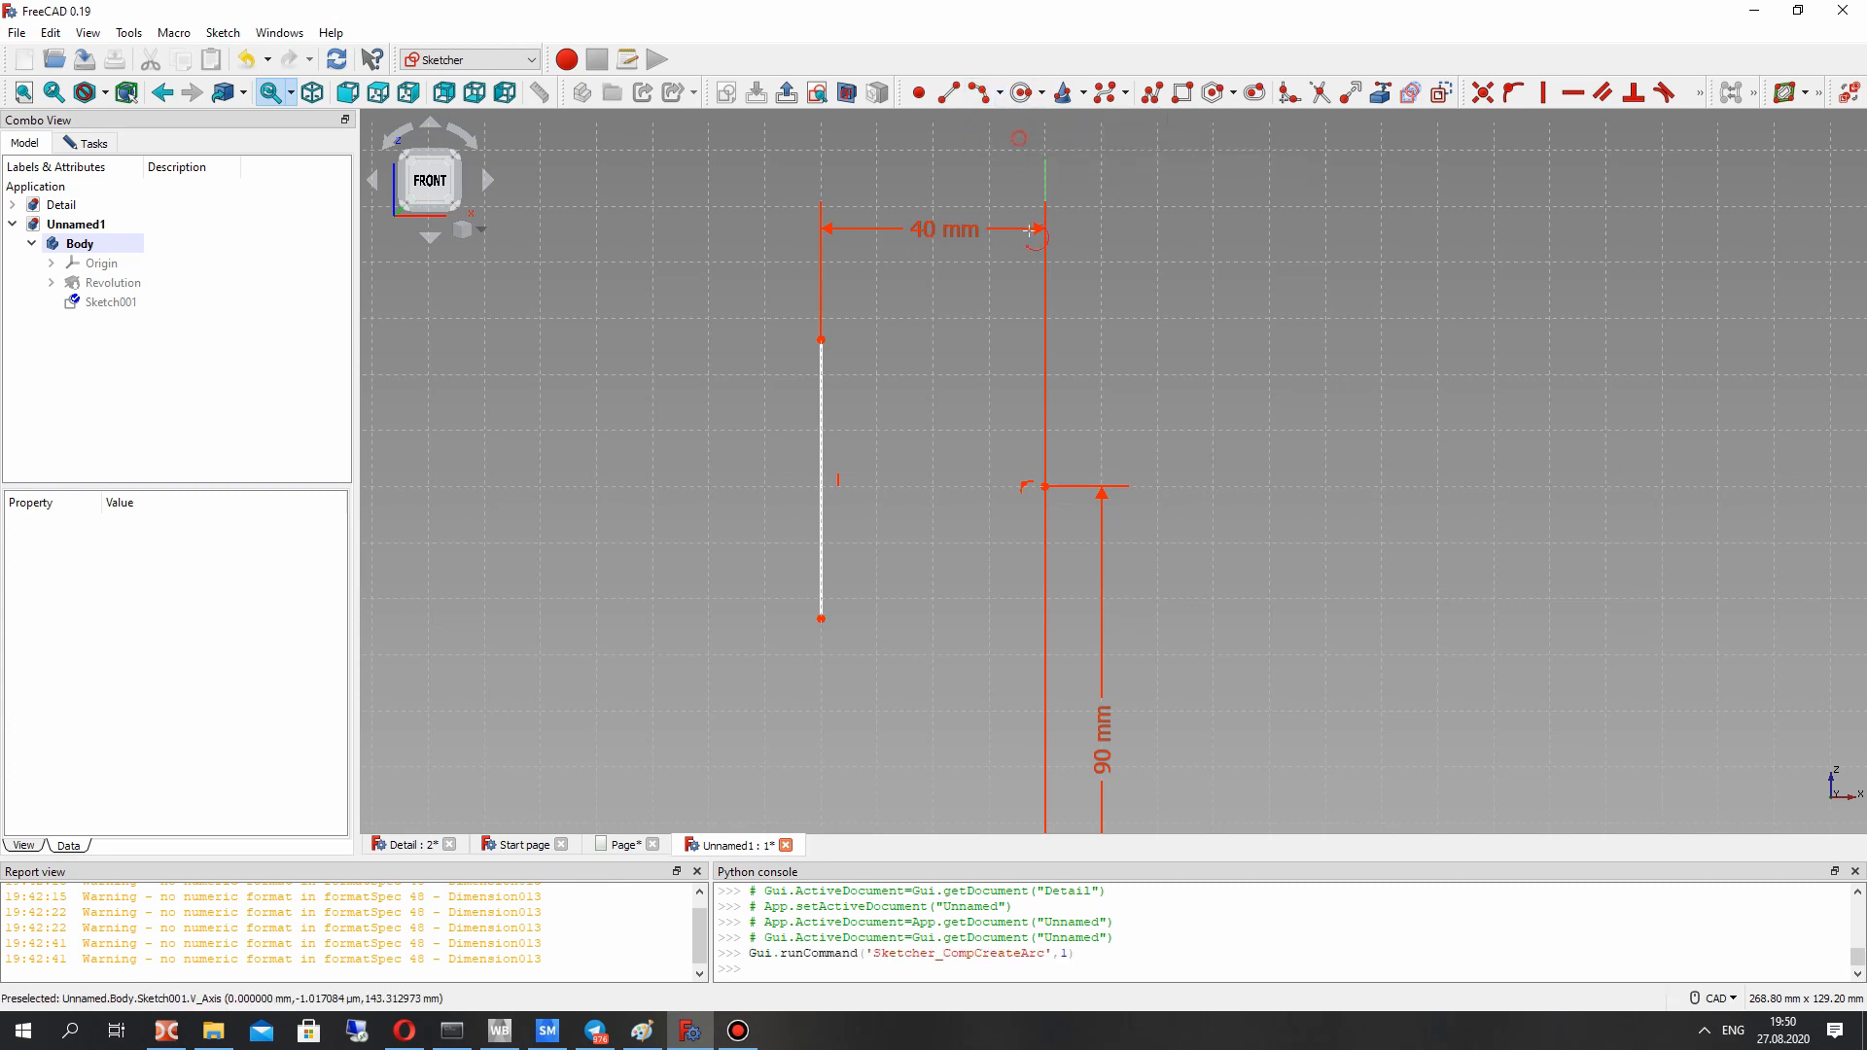
left_click(1047, 375)
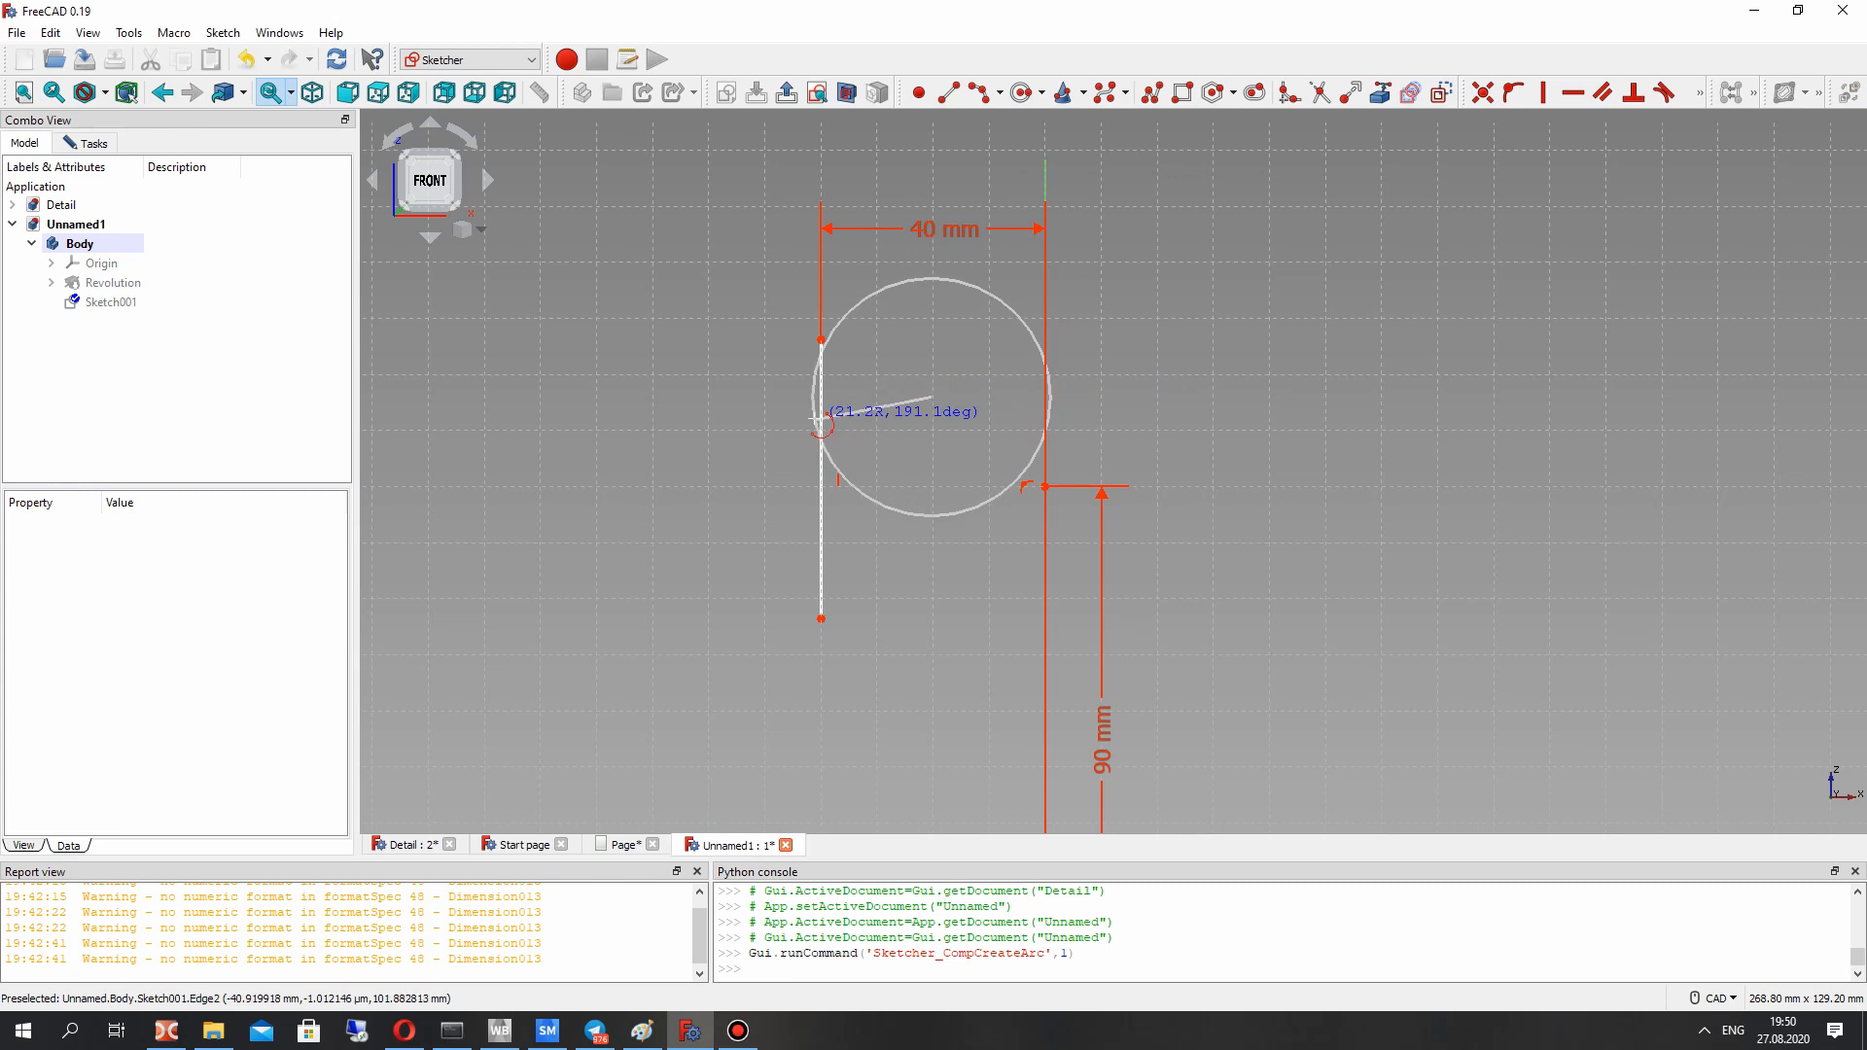
left_click(820, 408)
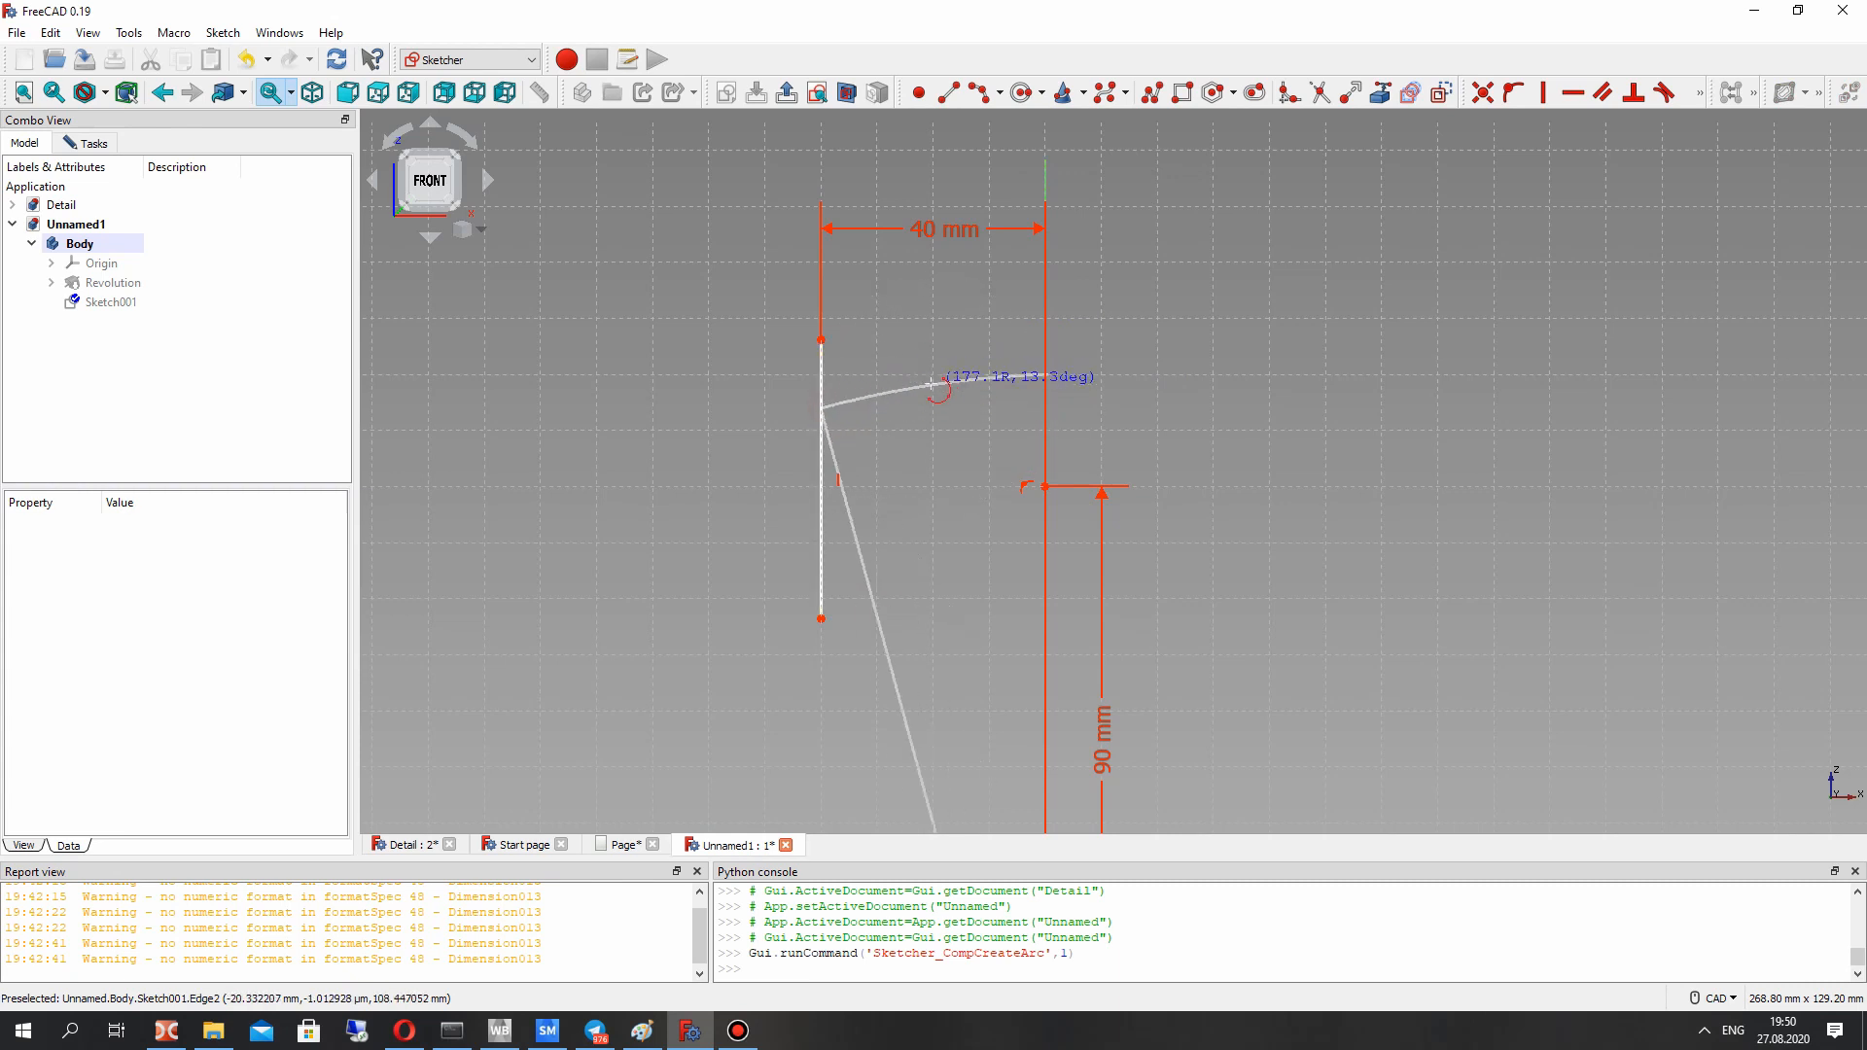
left_click(941, 380)
key("Escape")
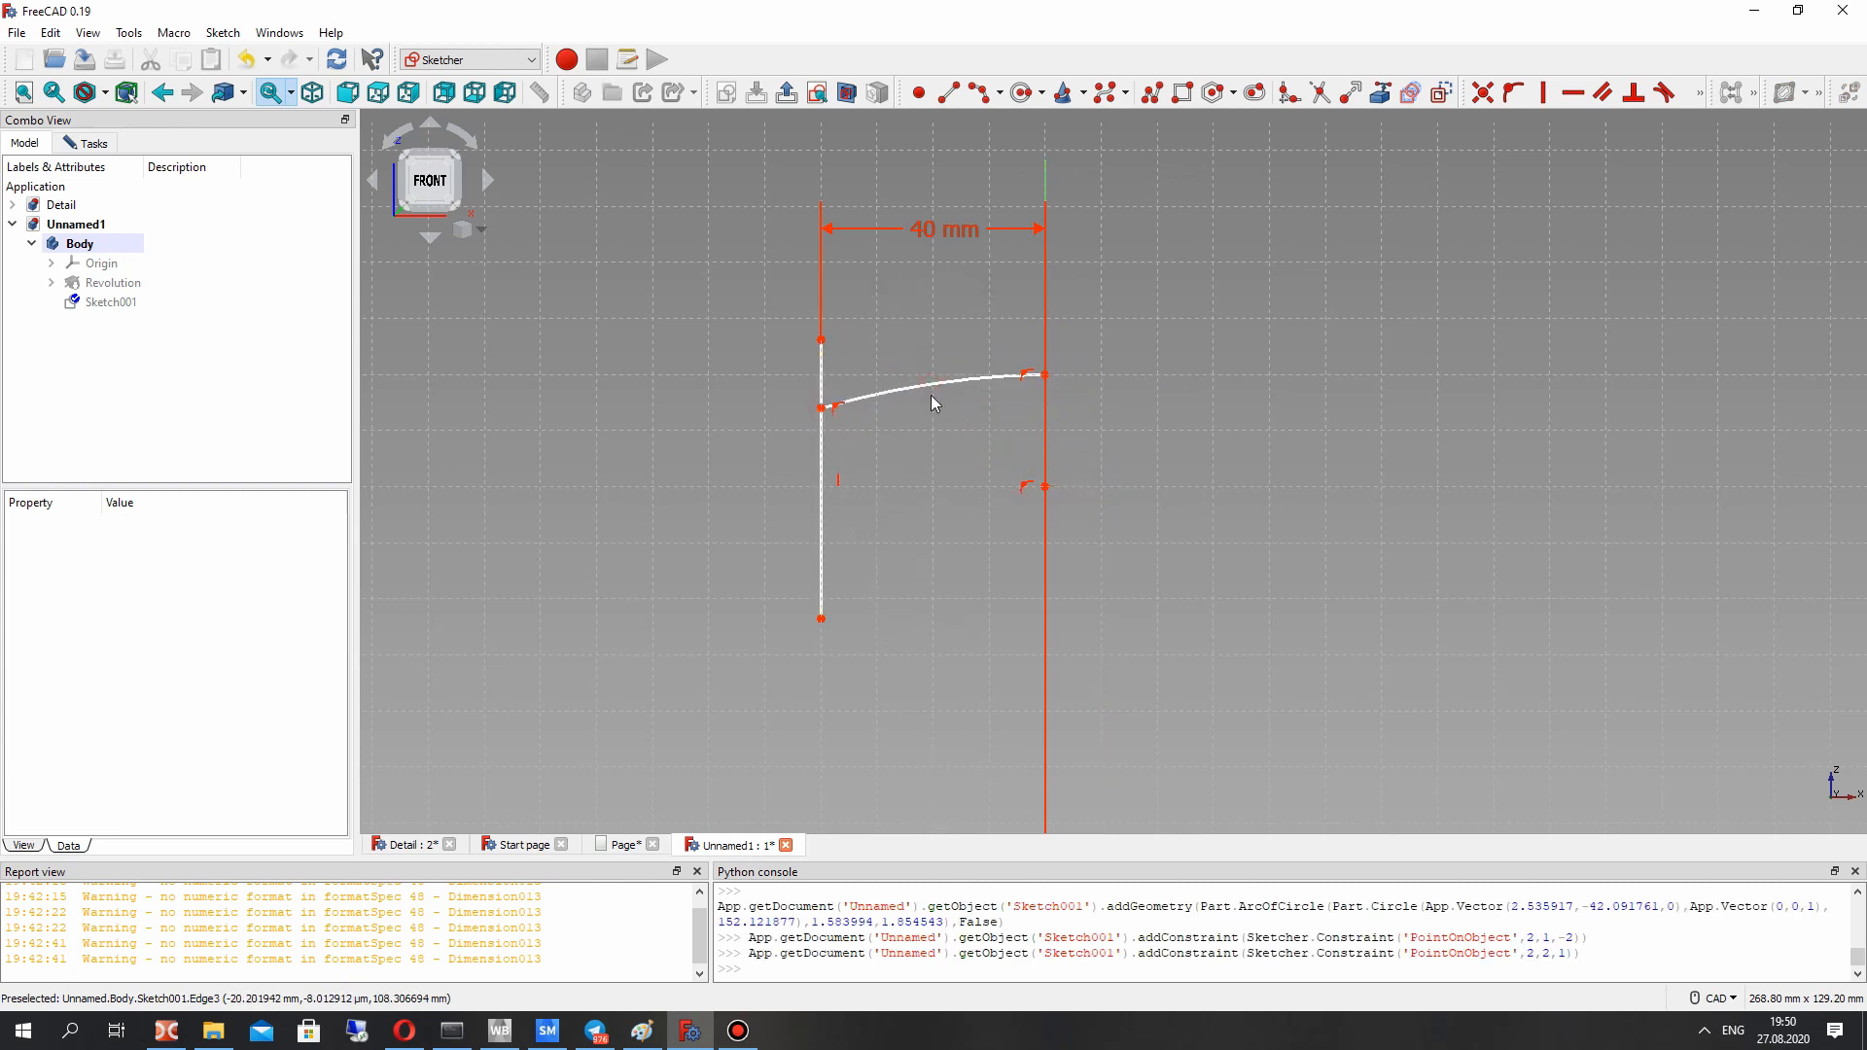
Step: Constrain the arc's endpoint on the axis at a vertical distance of 30 mm above the 90 mm point
left_click(970, 379)
left_click(1103, 425)
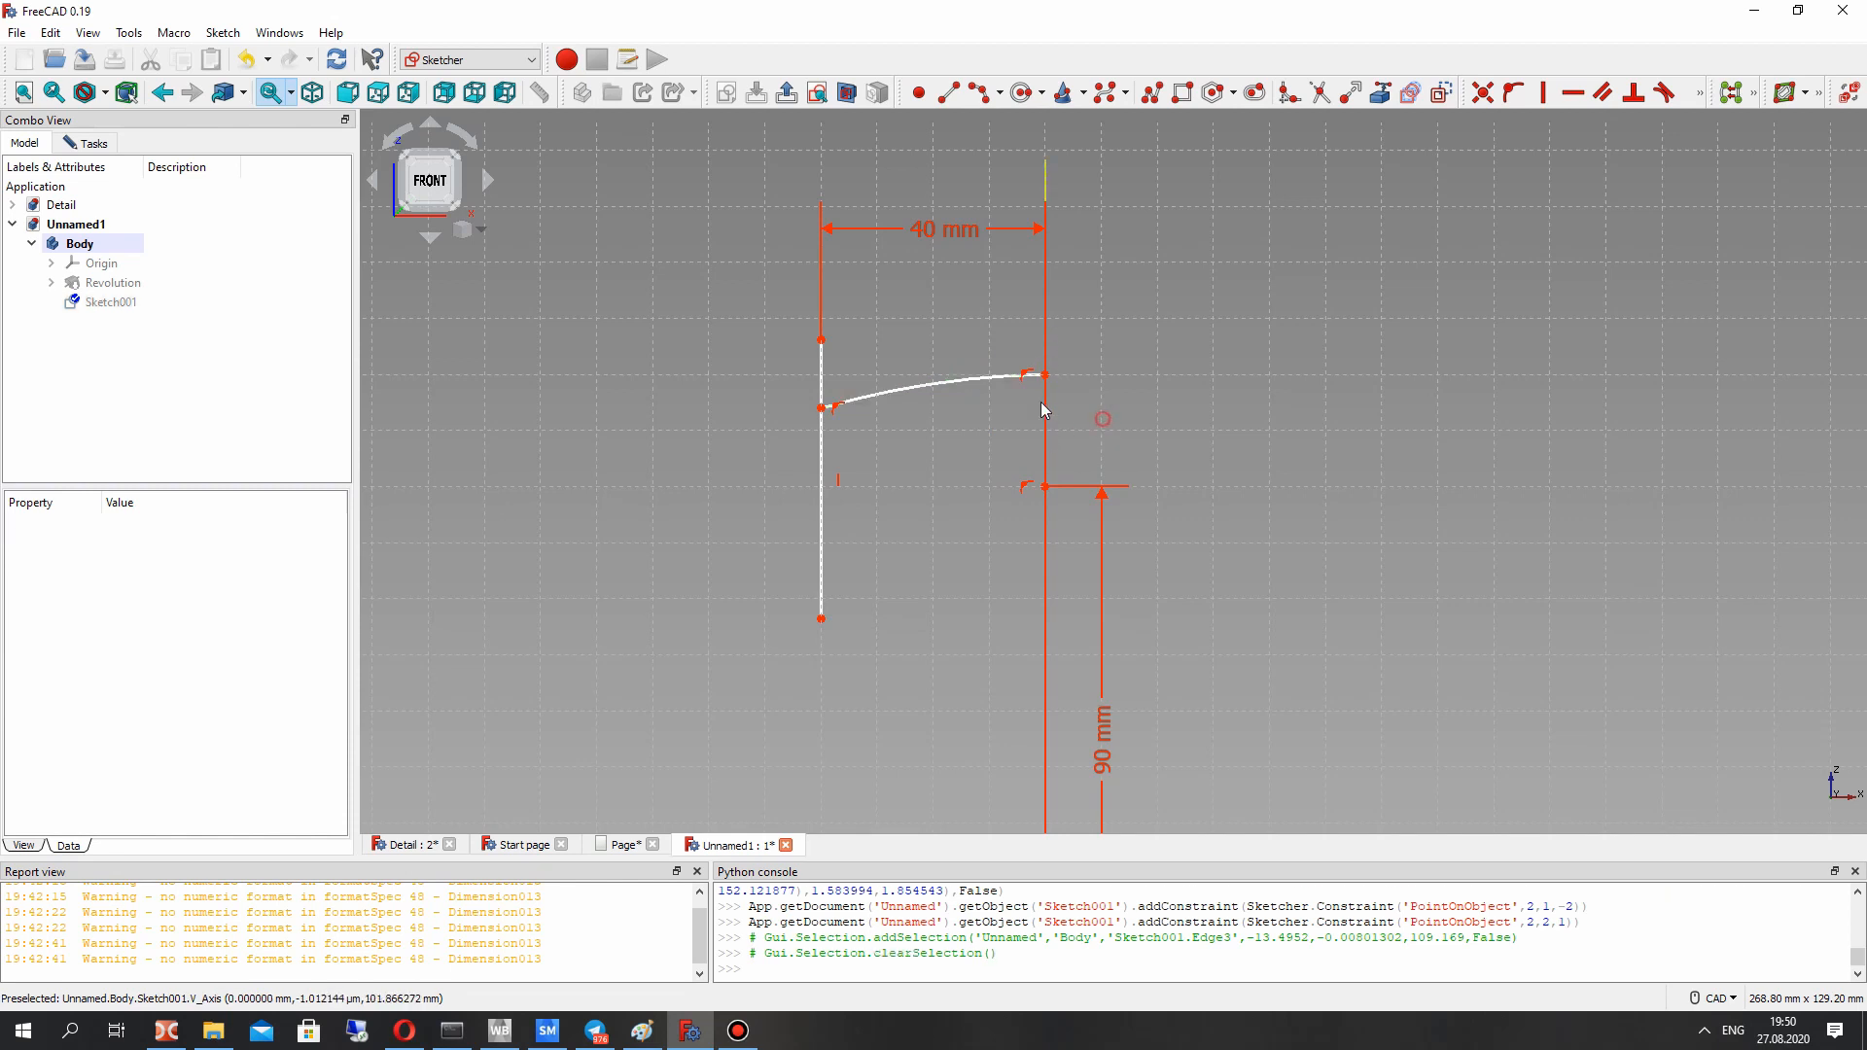
left_click(1044, 375)
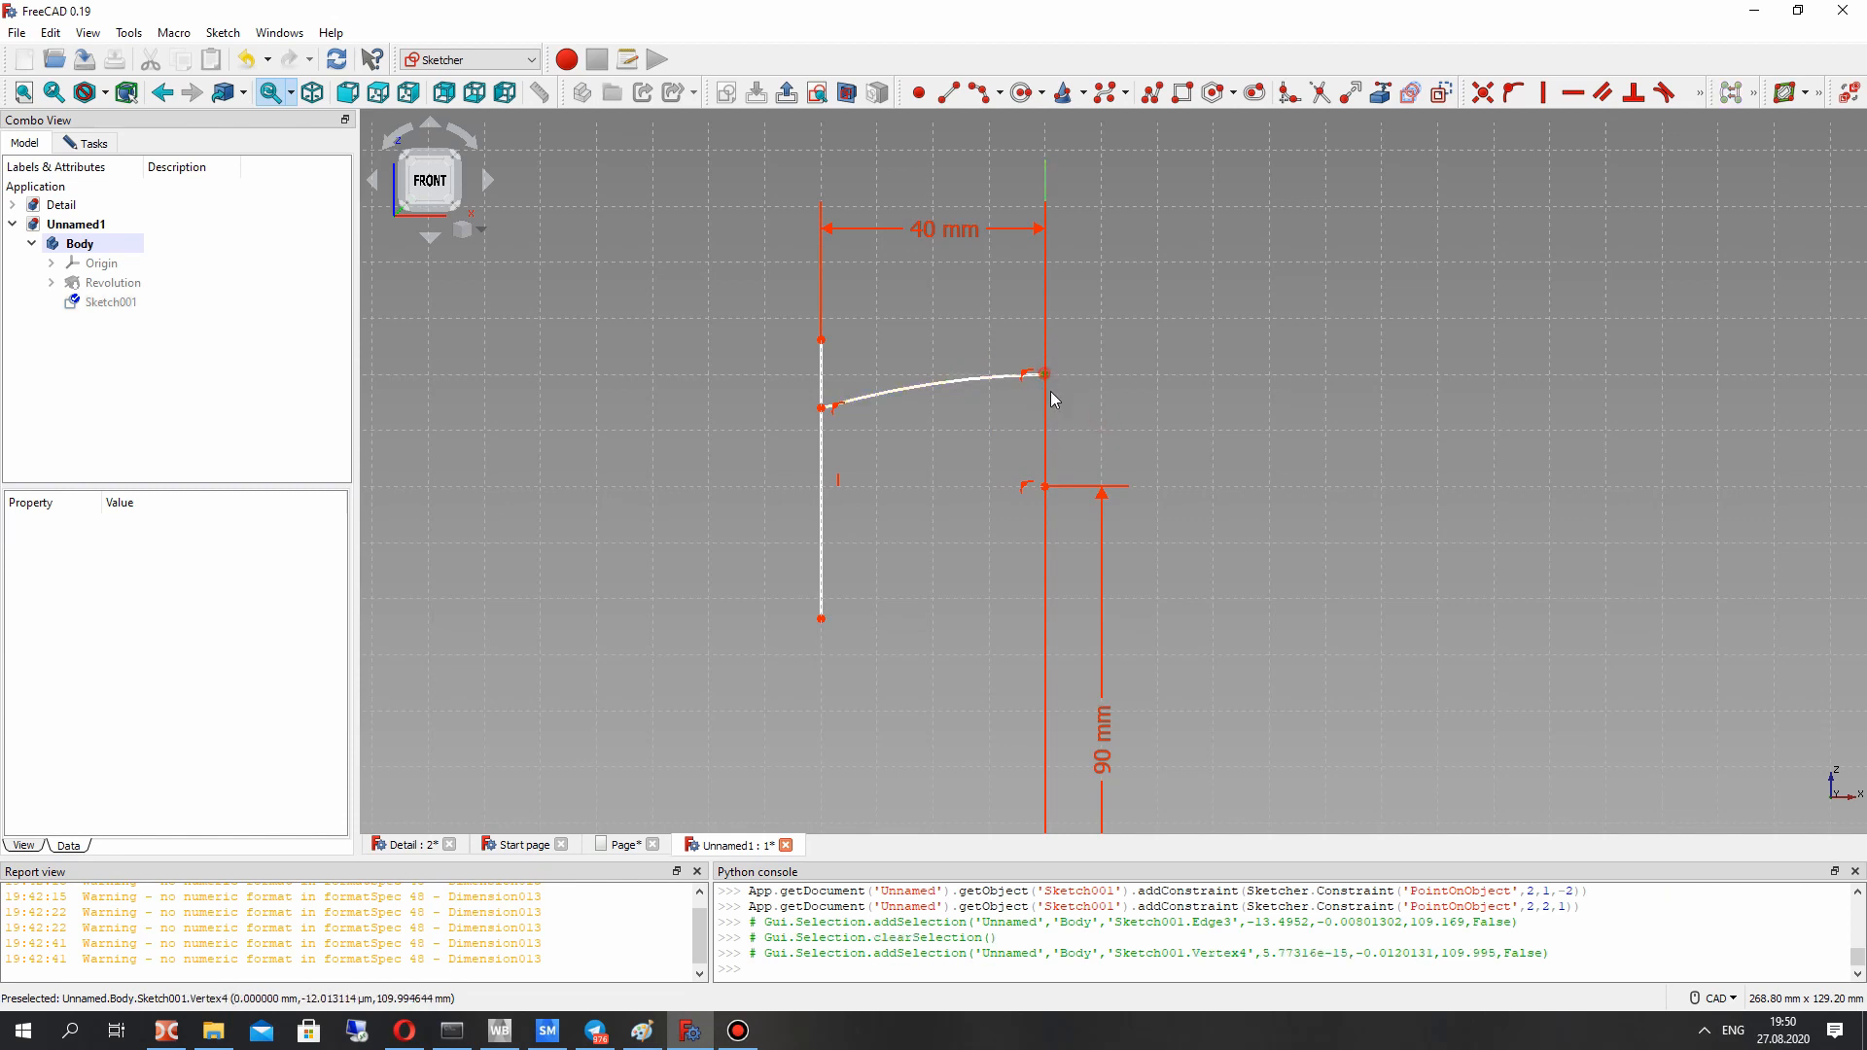
left_click(1046, 487)
left_click(1695, 93)
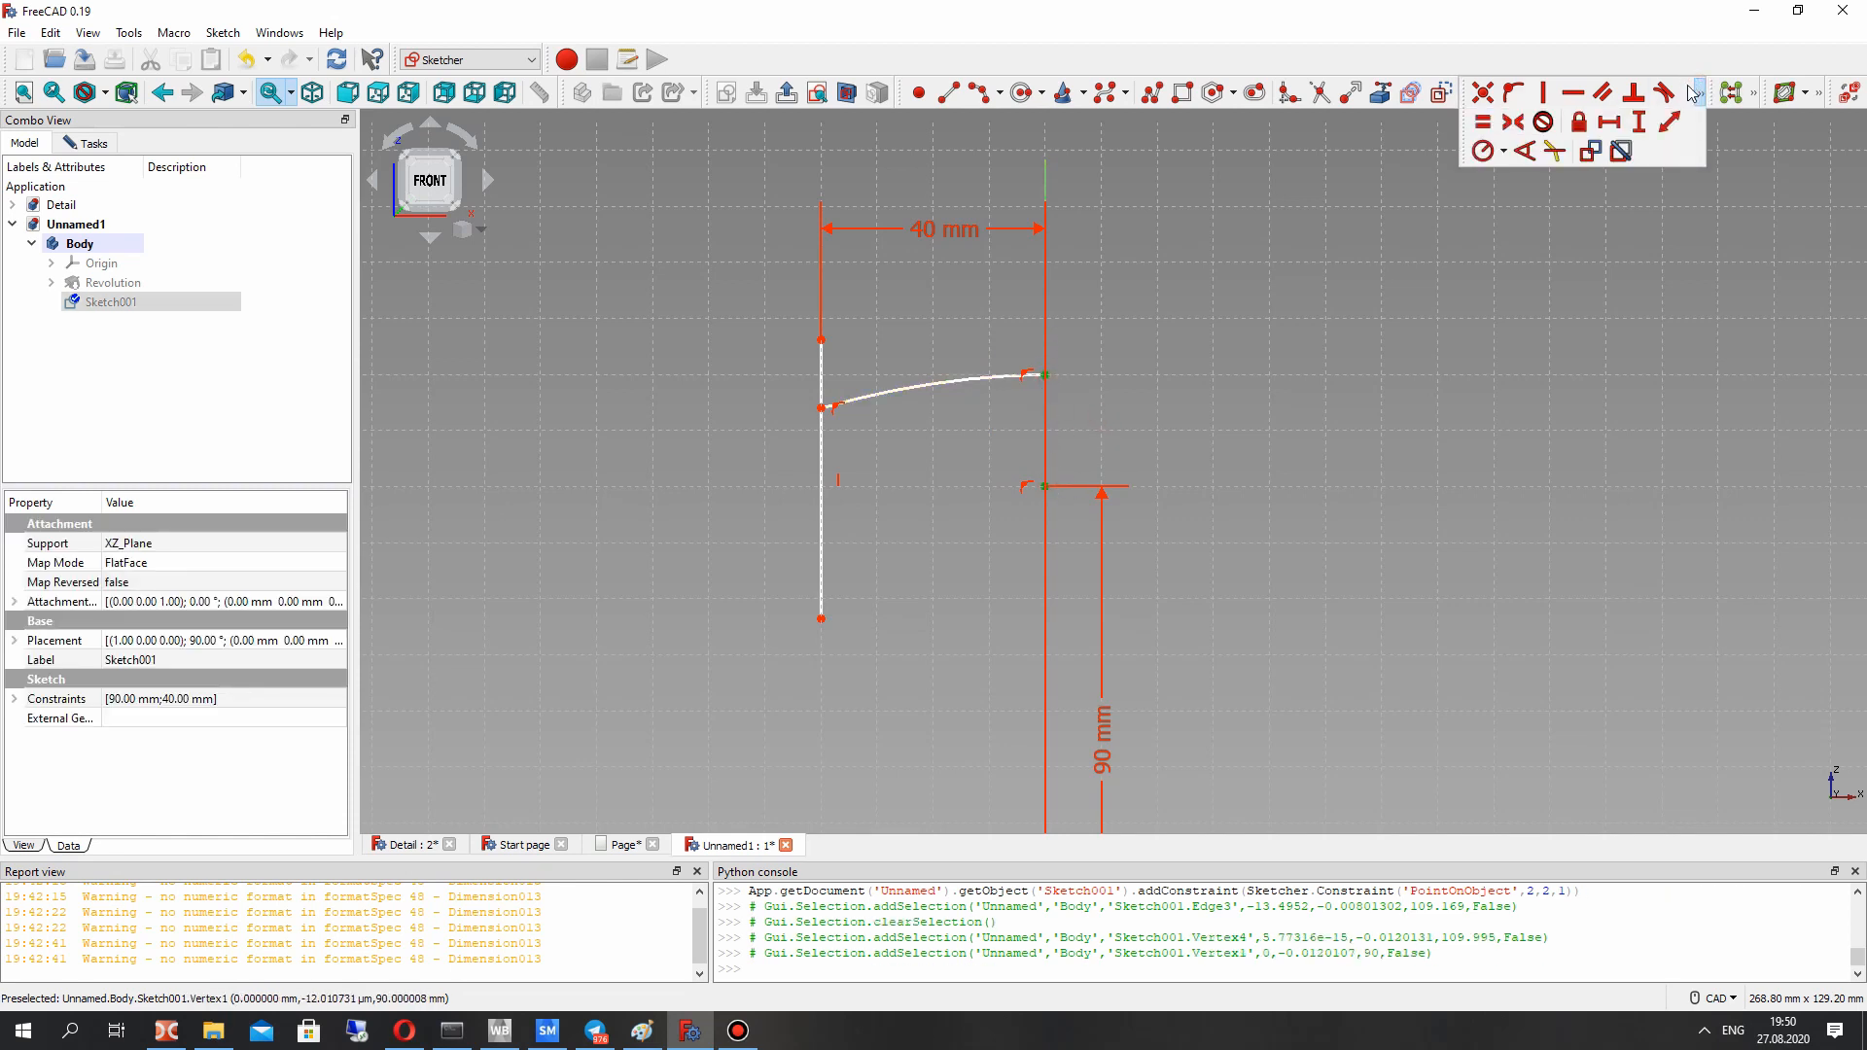
left_click(1638, 121)
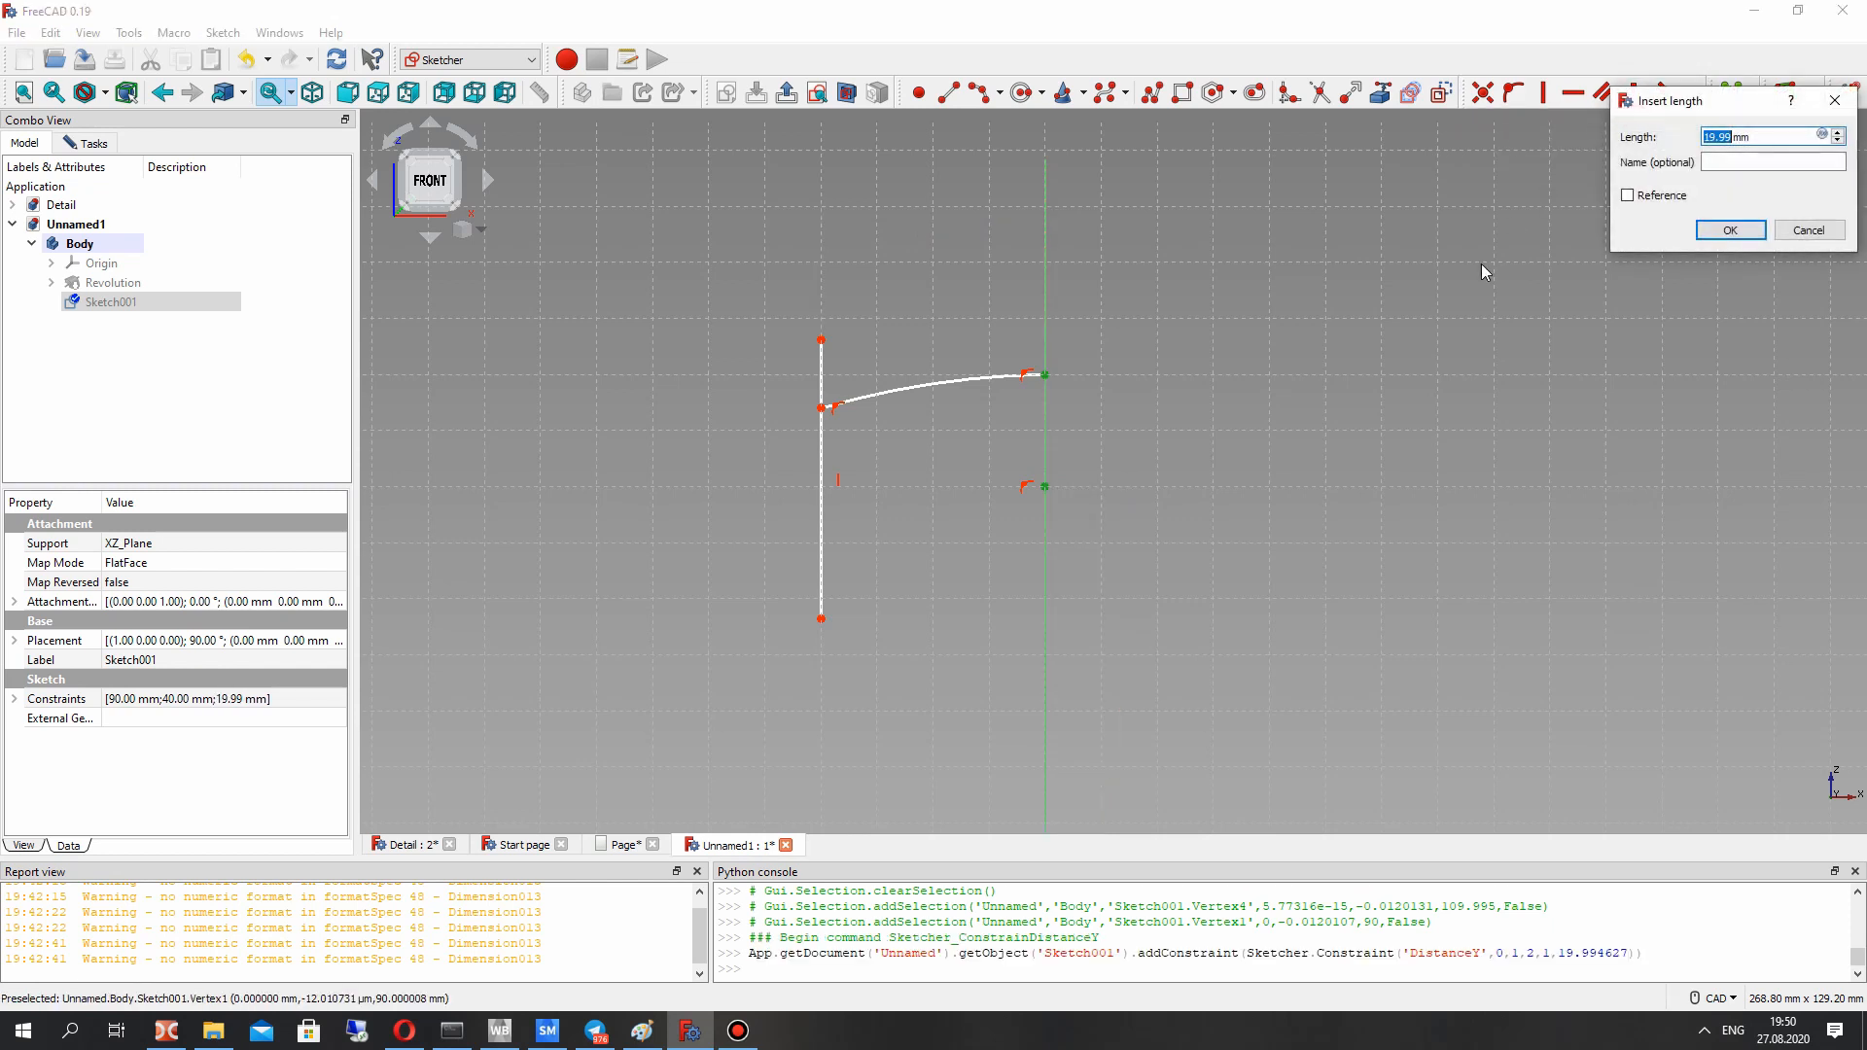
type("30")
left_click(1730, 229)
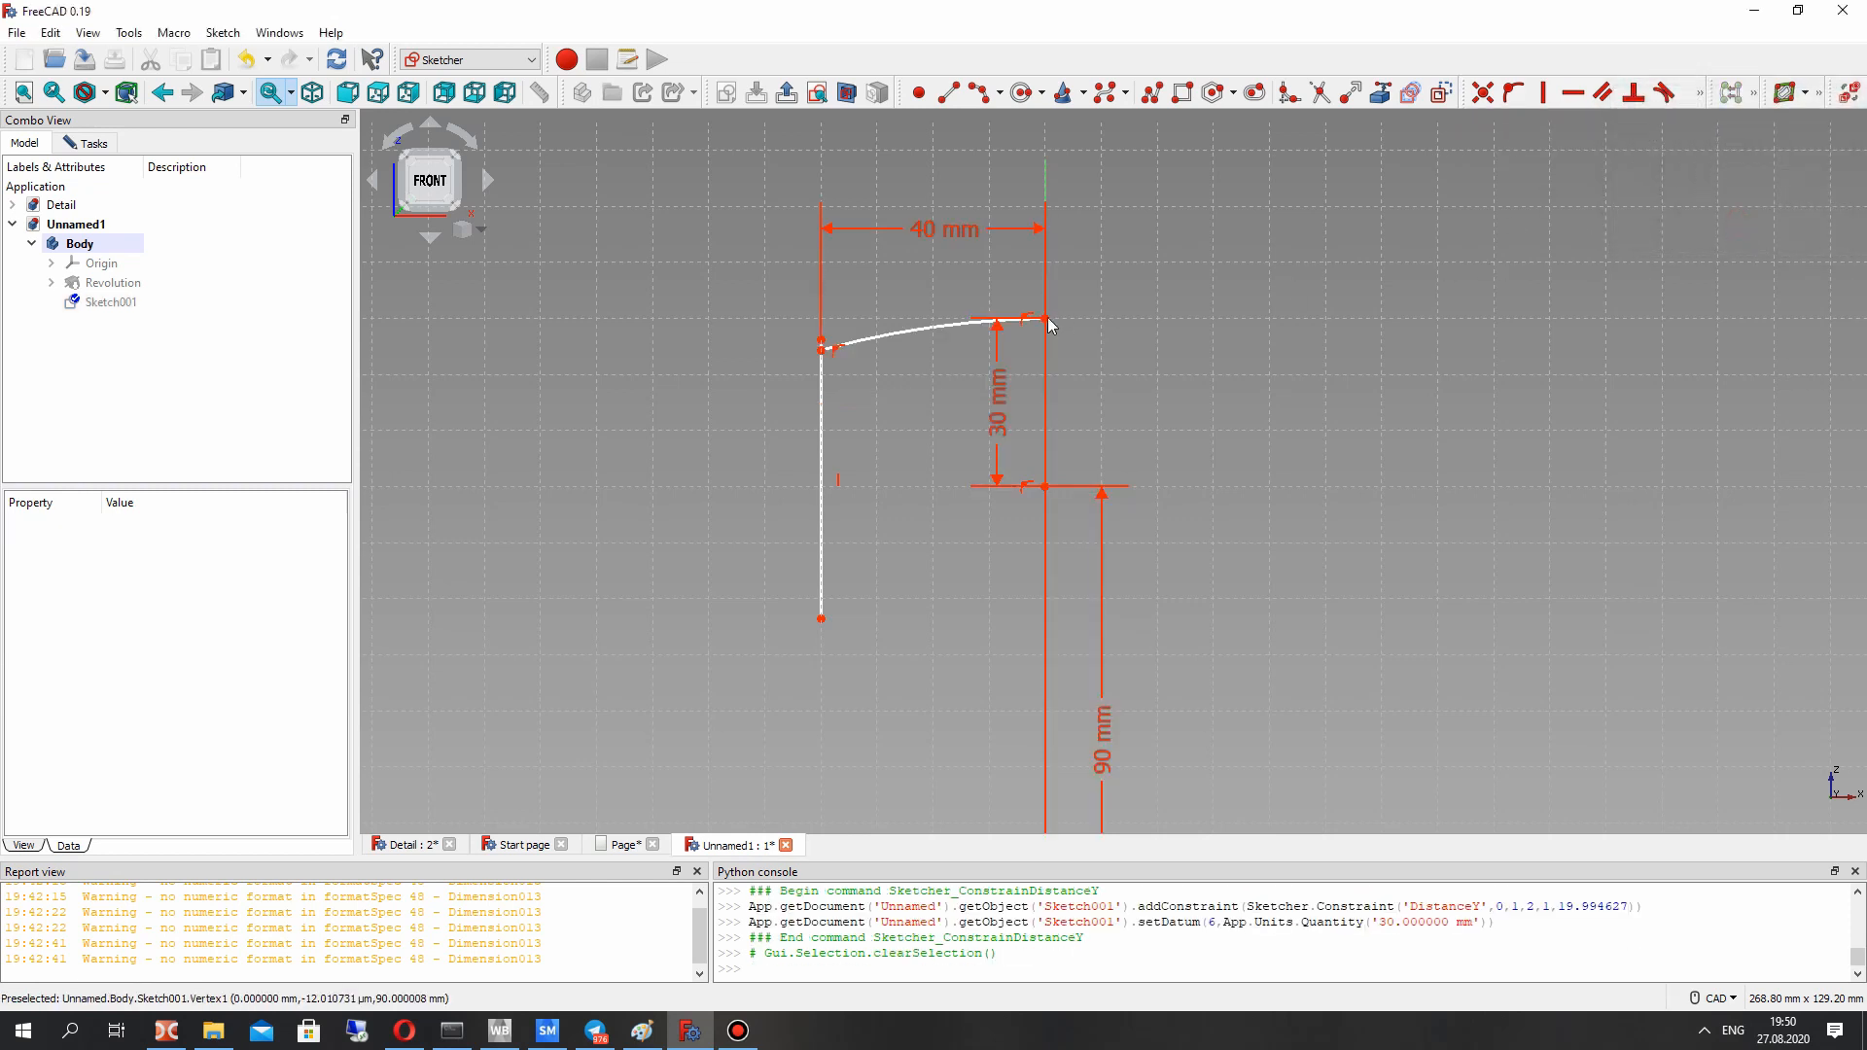
Step: Extend the vertical line's upper end past the arc and constrain the arc's radius to 120 mm, as given on the drawing page
mouse_move(822, 341)
left_mouse_down()
mouse_move(824, 285)
mouse_move(856, 295)
mouse_move(825, 292)
mouse_move(826, 418)
mouse_move(824, 358)
left_mouse_up()
left_click(908, 344)
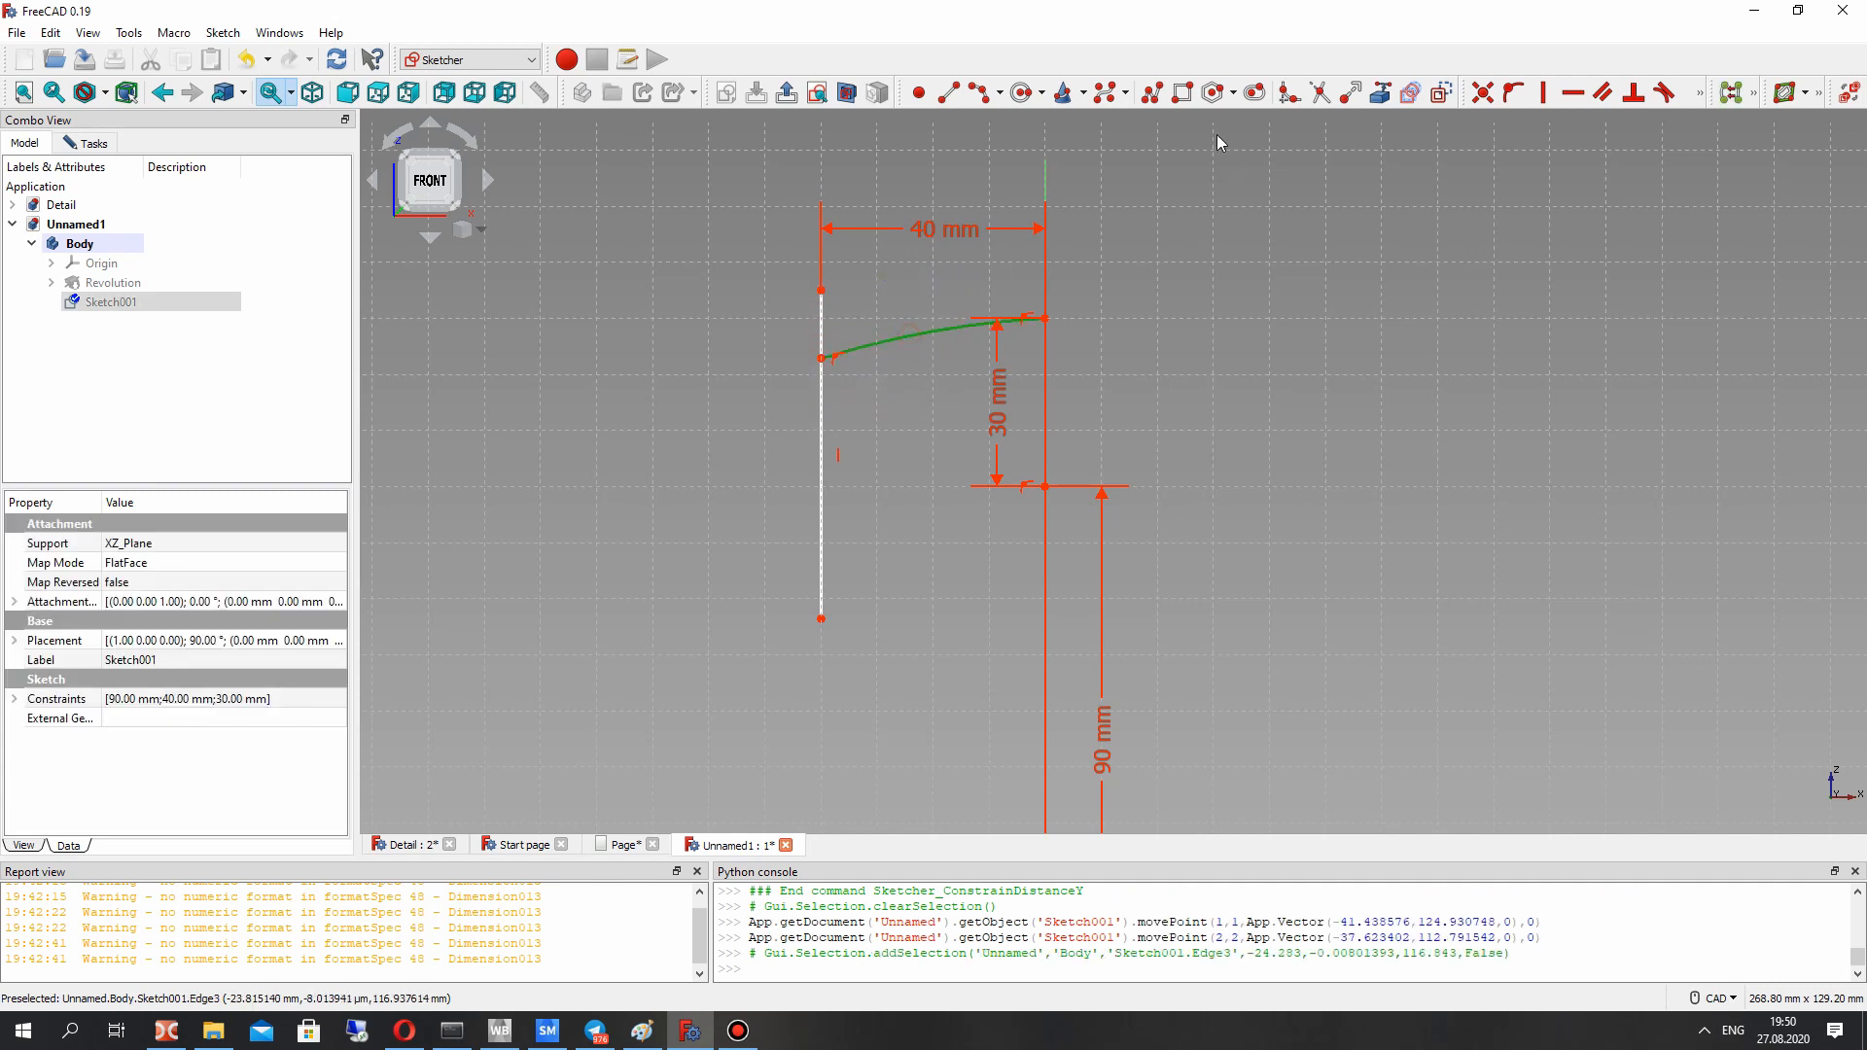
left_click(1699, 92)
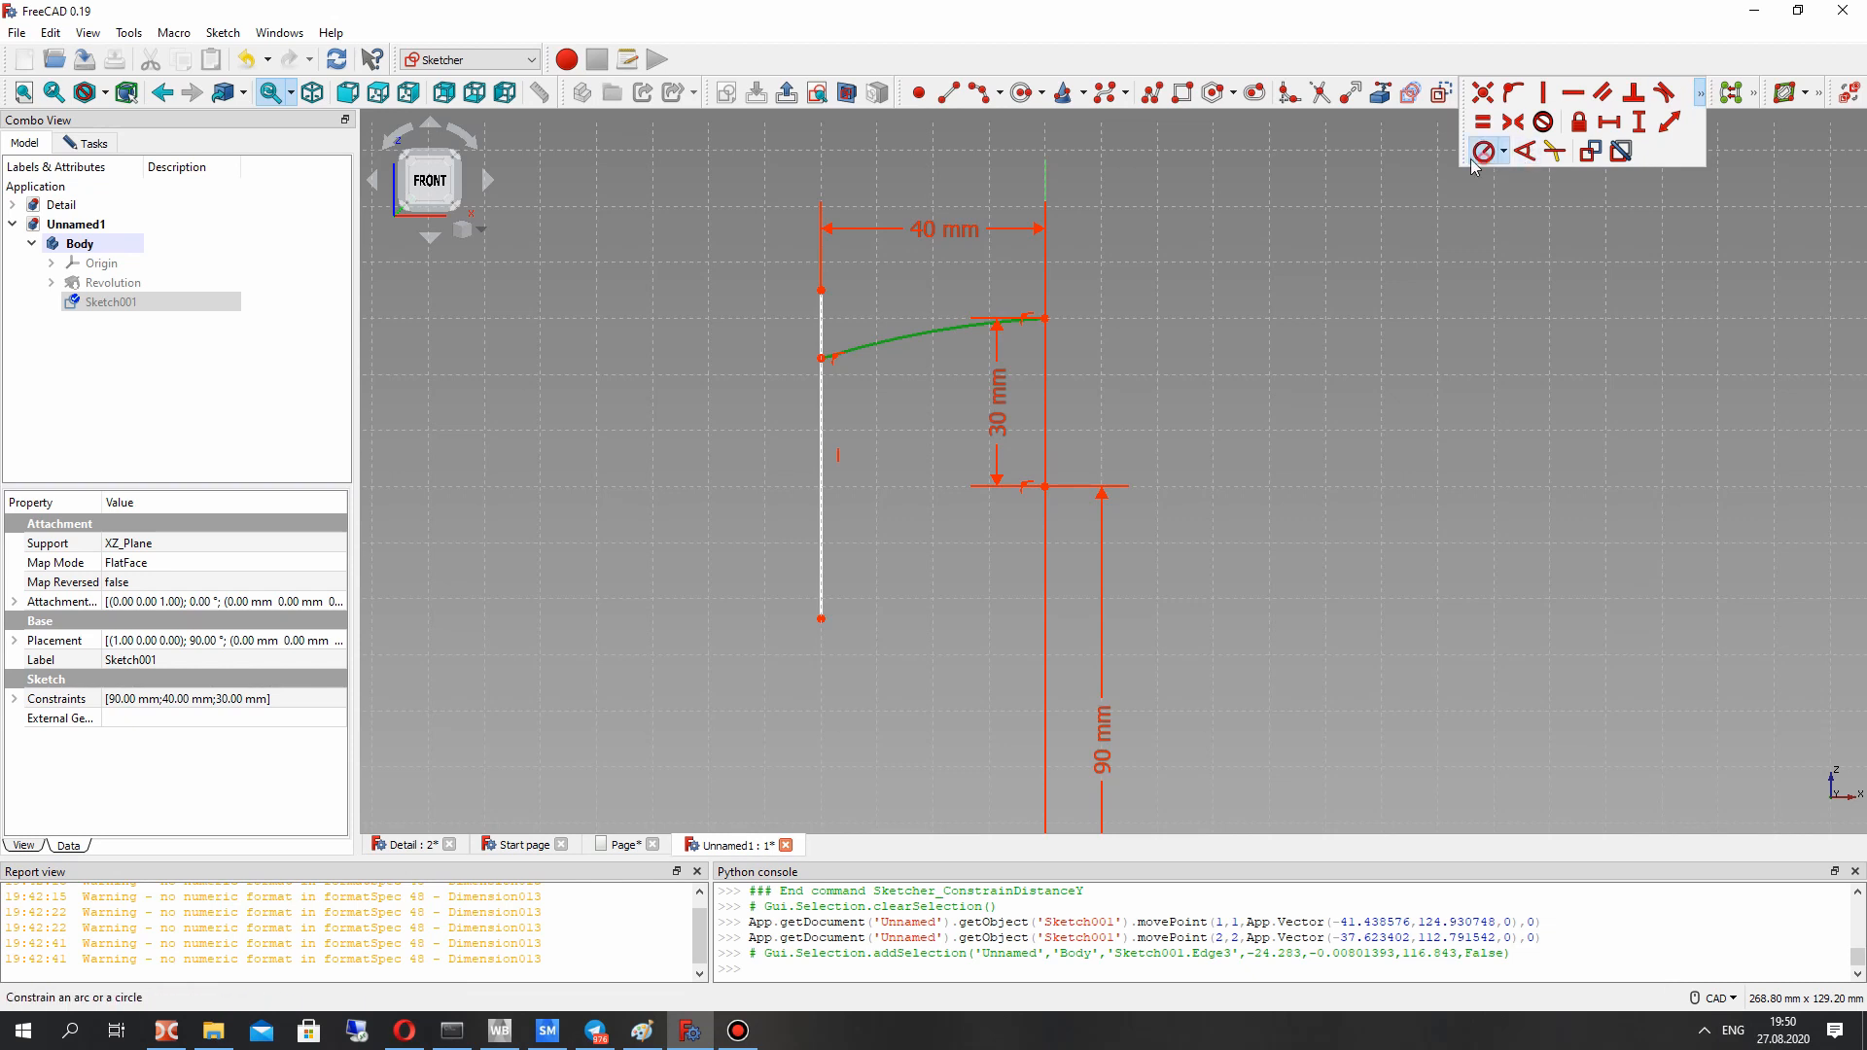
left_click(1476, 156)
left_click(929, 564)
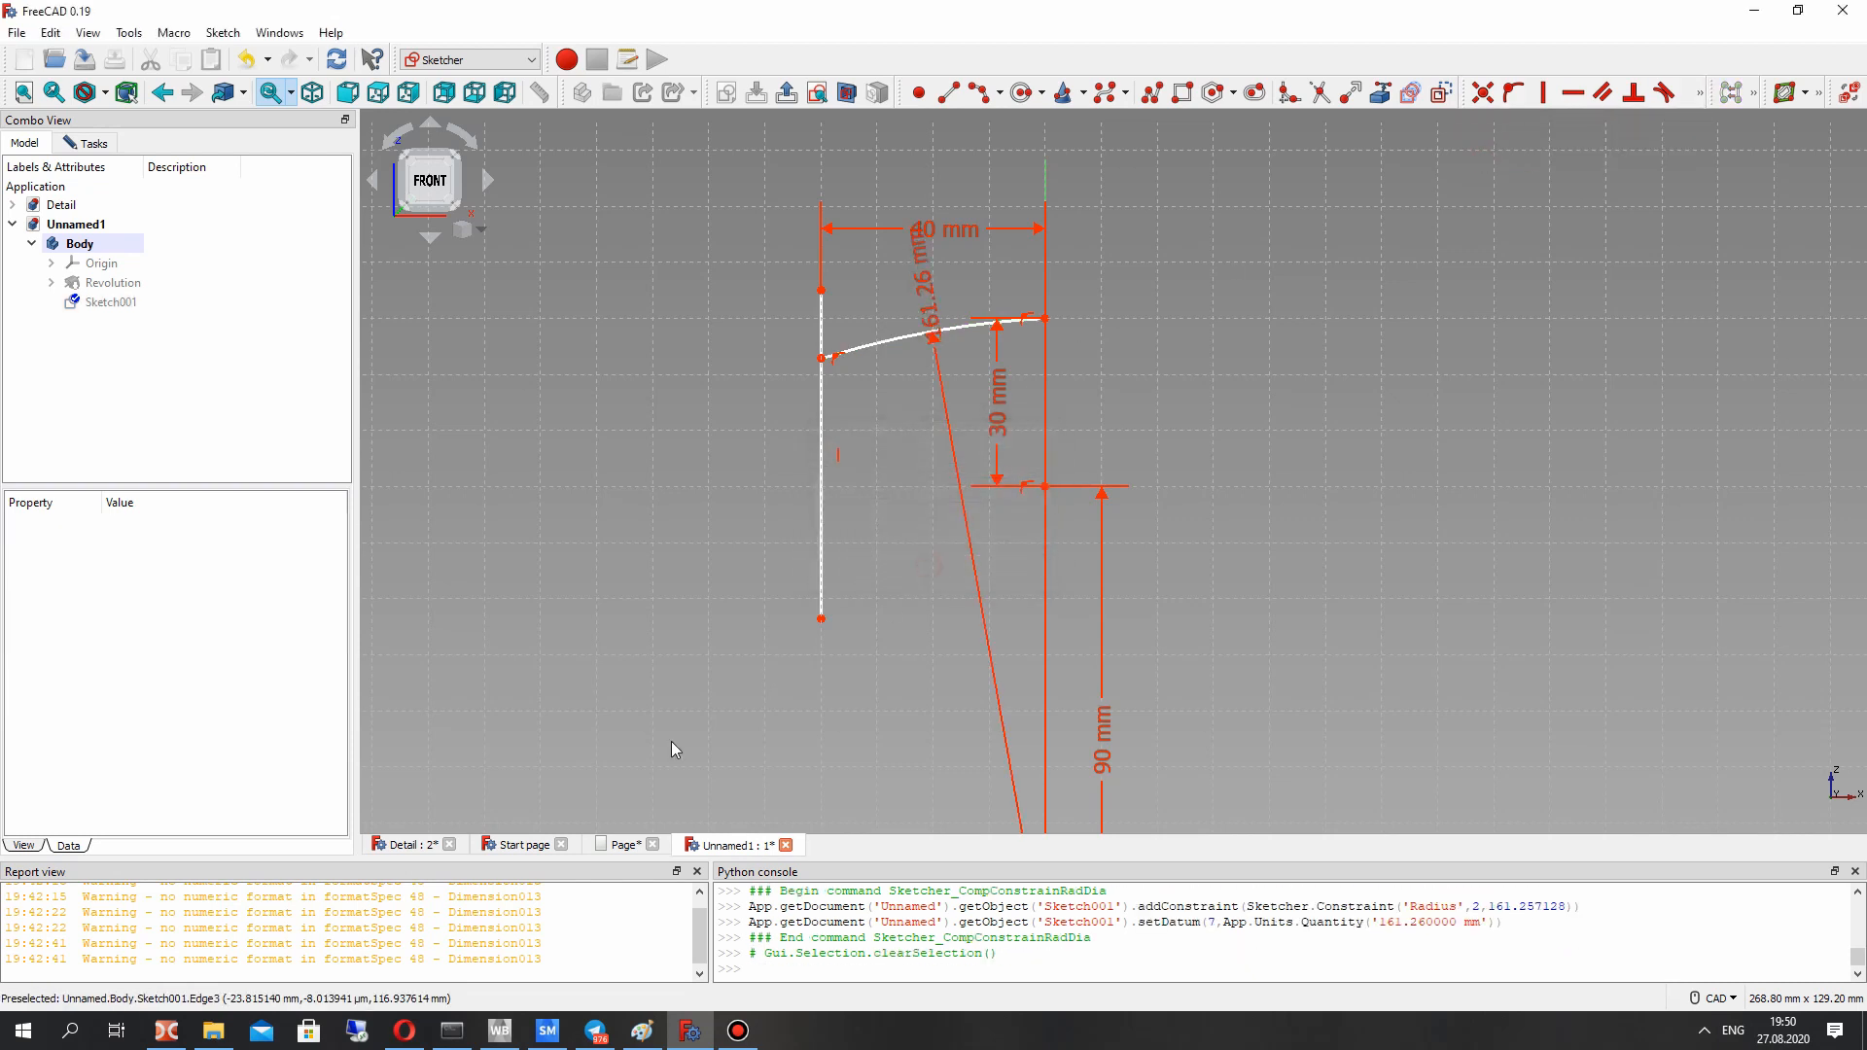
left_click(628, 846)
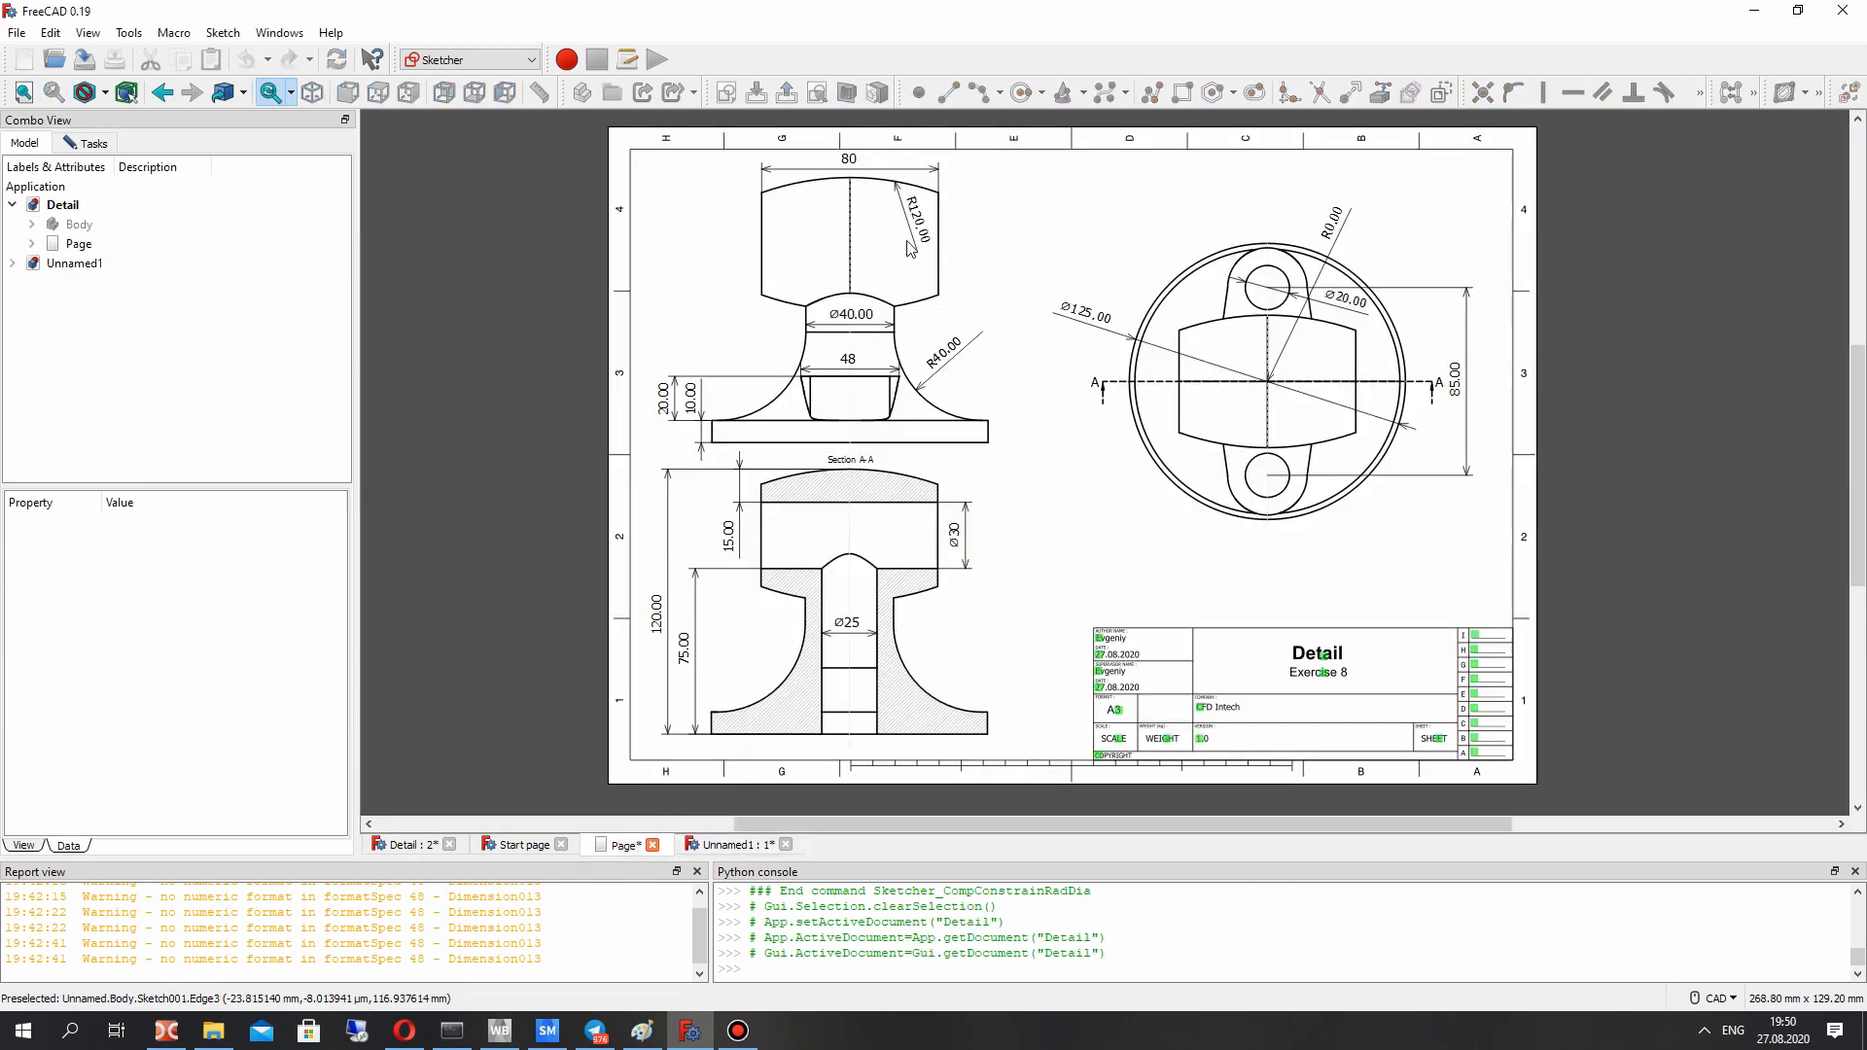
left_click(729, 845)
left_click_drag(919, 319, 924, 465)
double_click(925, 465)
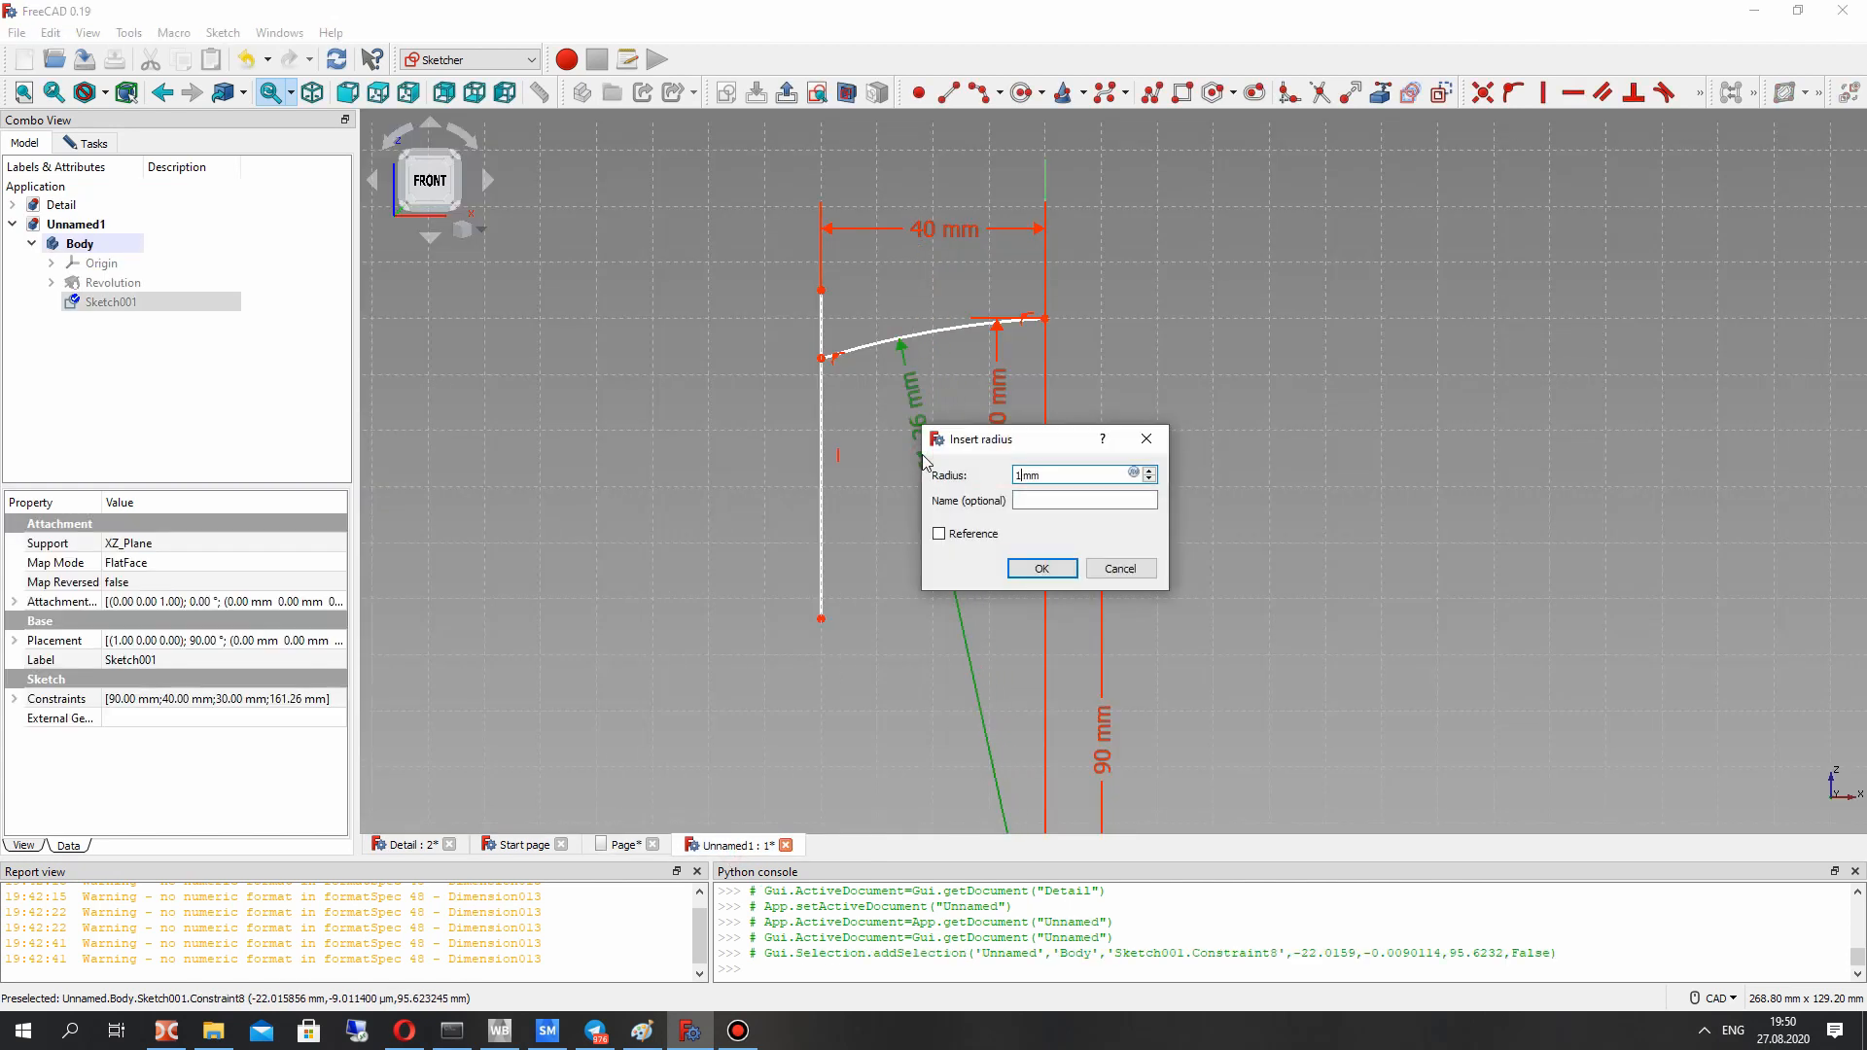
left_click(1034, 572)
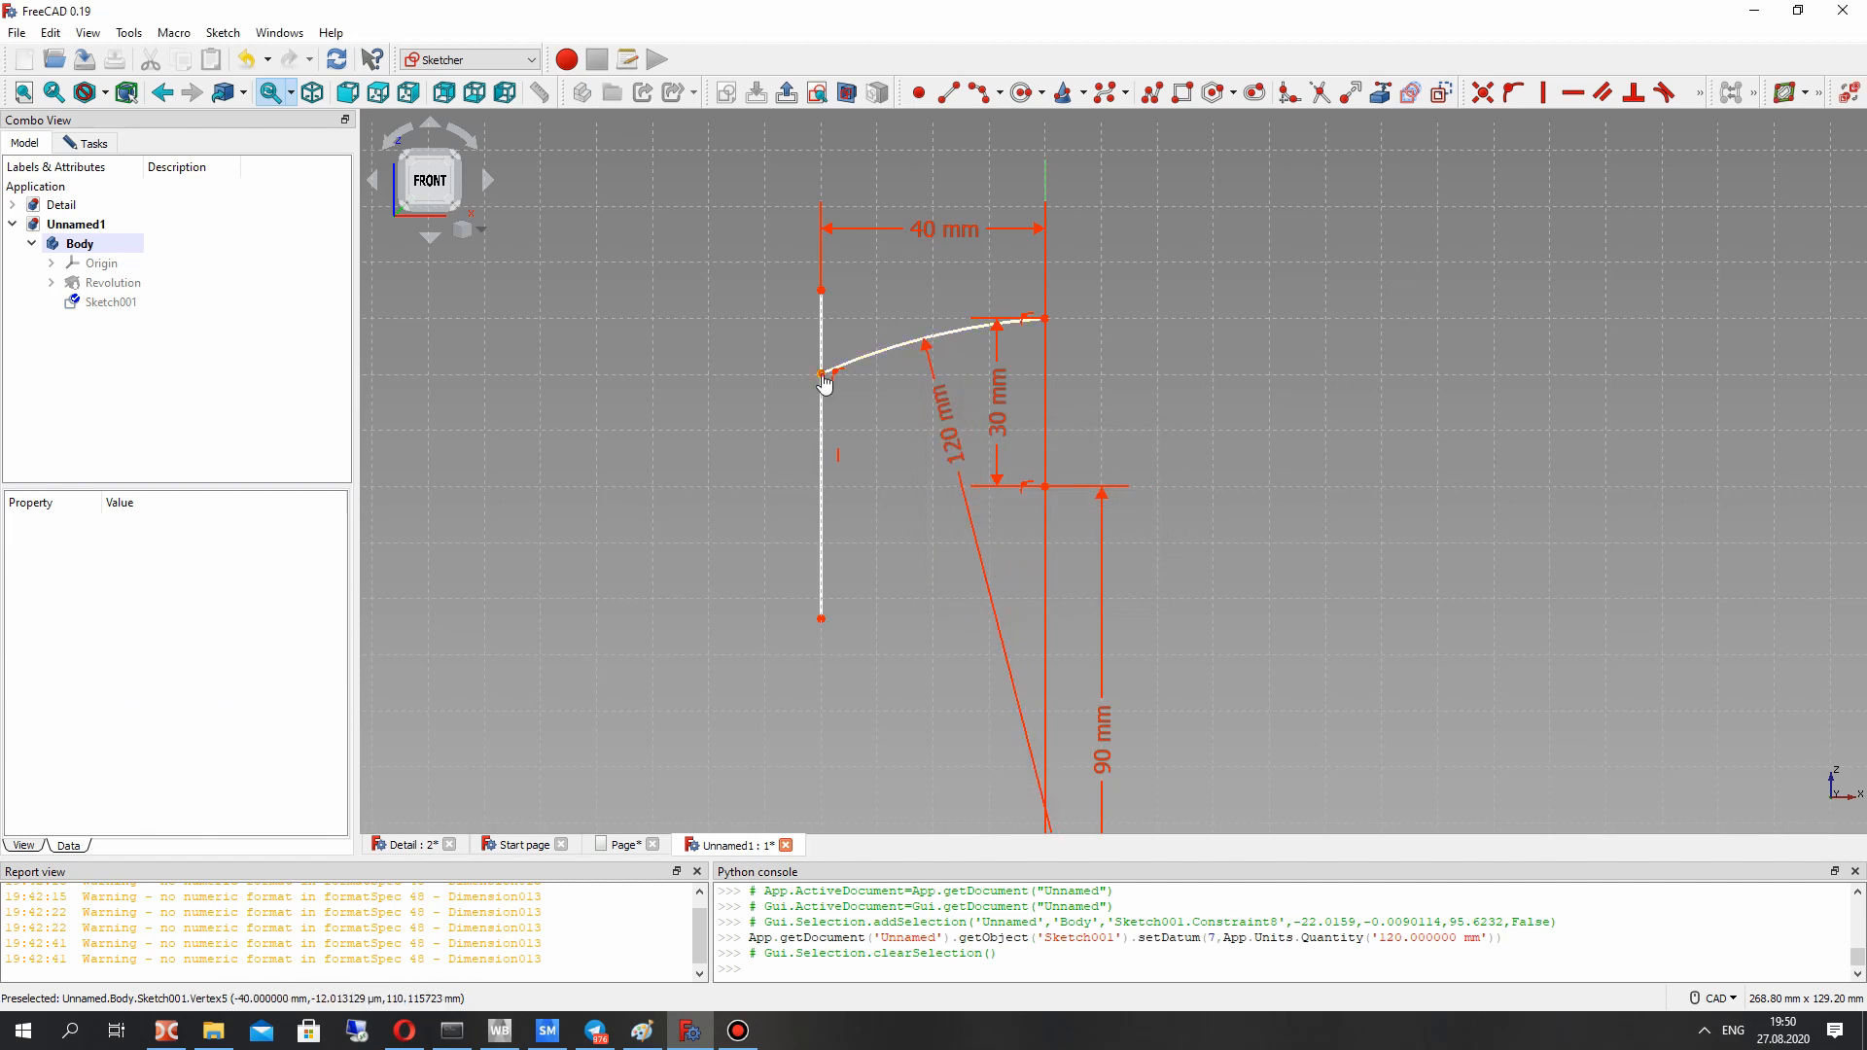
Step: Constrain the arc perpendicular to the vertical sketch axis and test the constraint by moving the arc's outer endpoint
left_click_drag(823, 376, 822, 394)
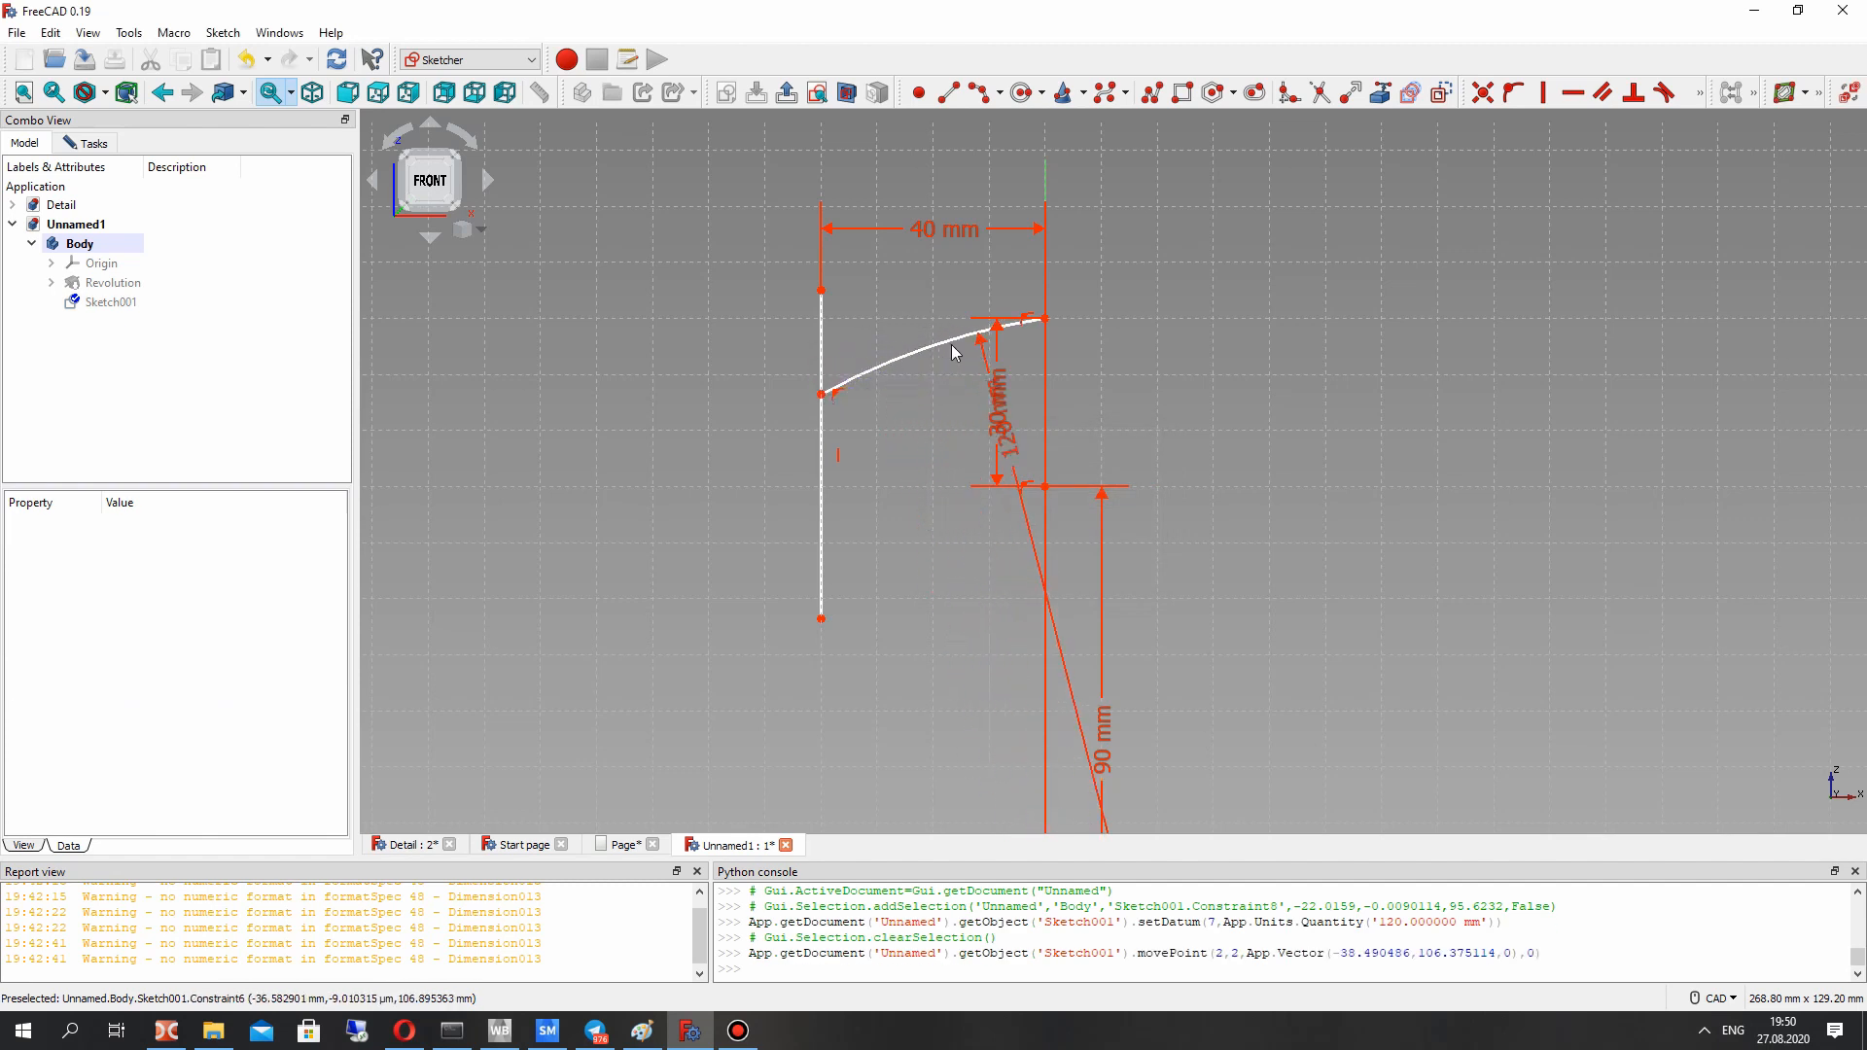
left_click(952, 346)
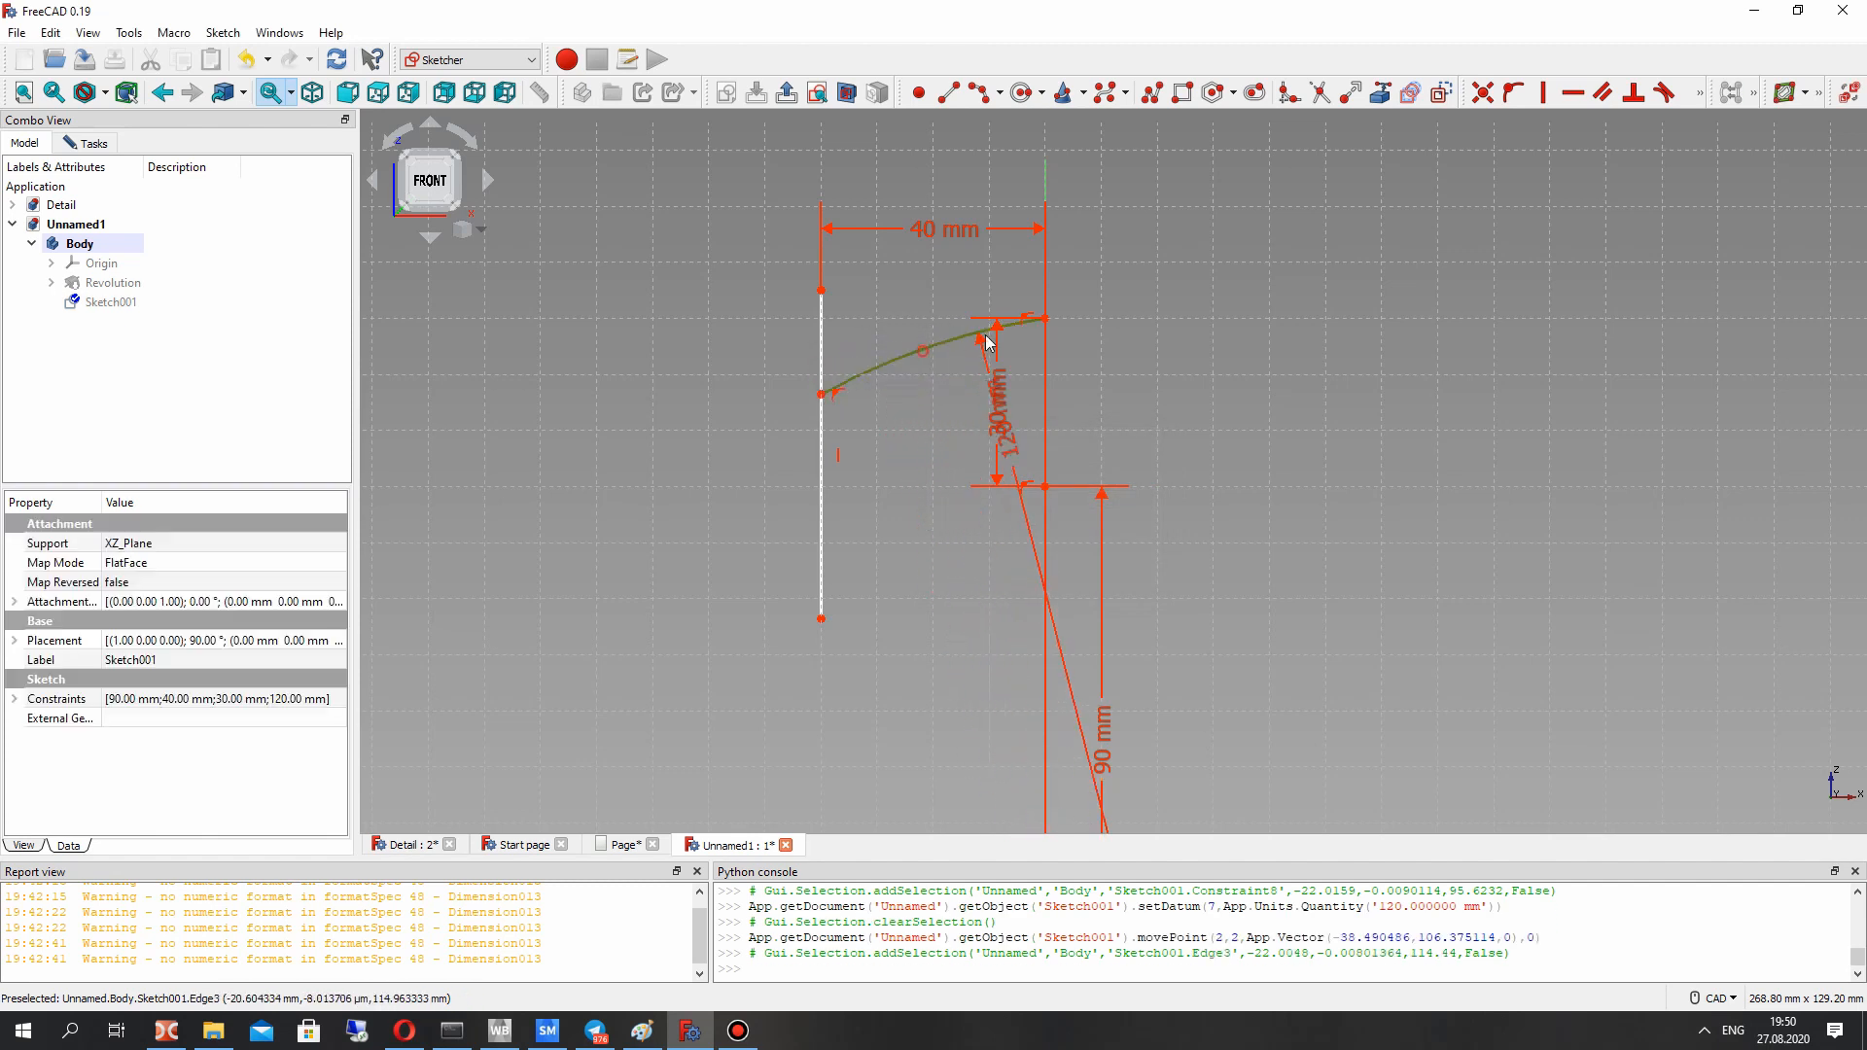
left_click(1046, 179)
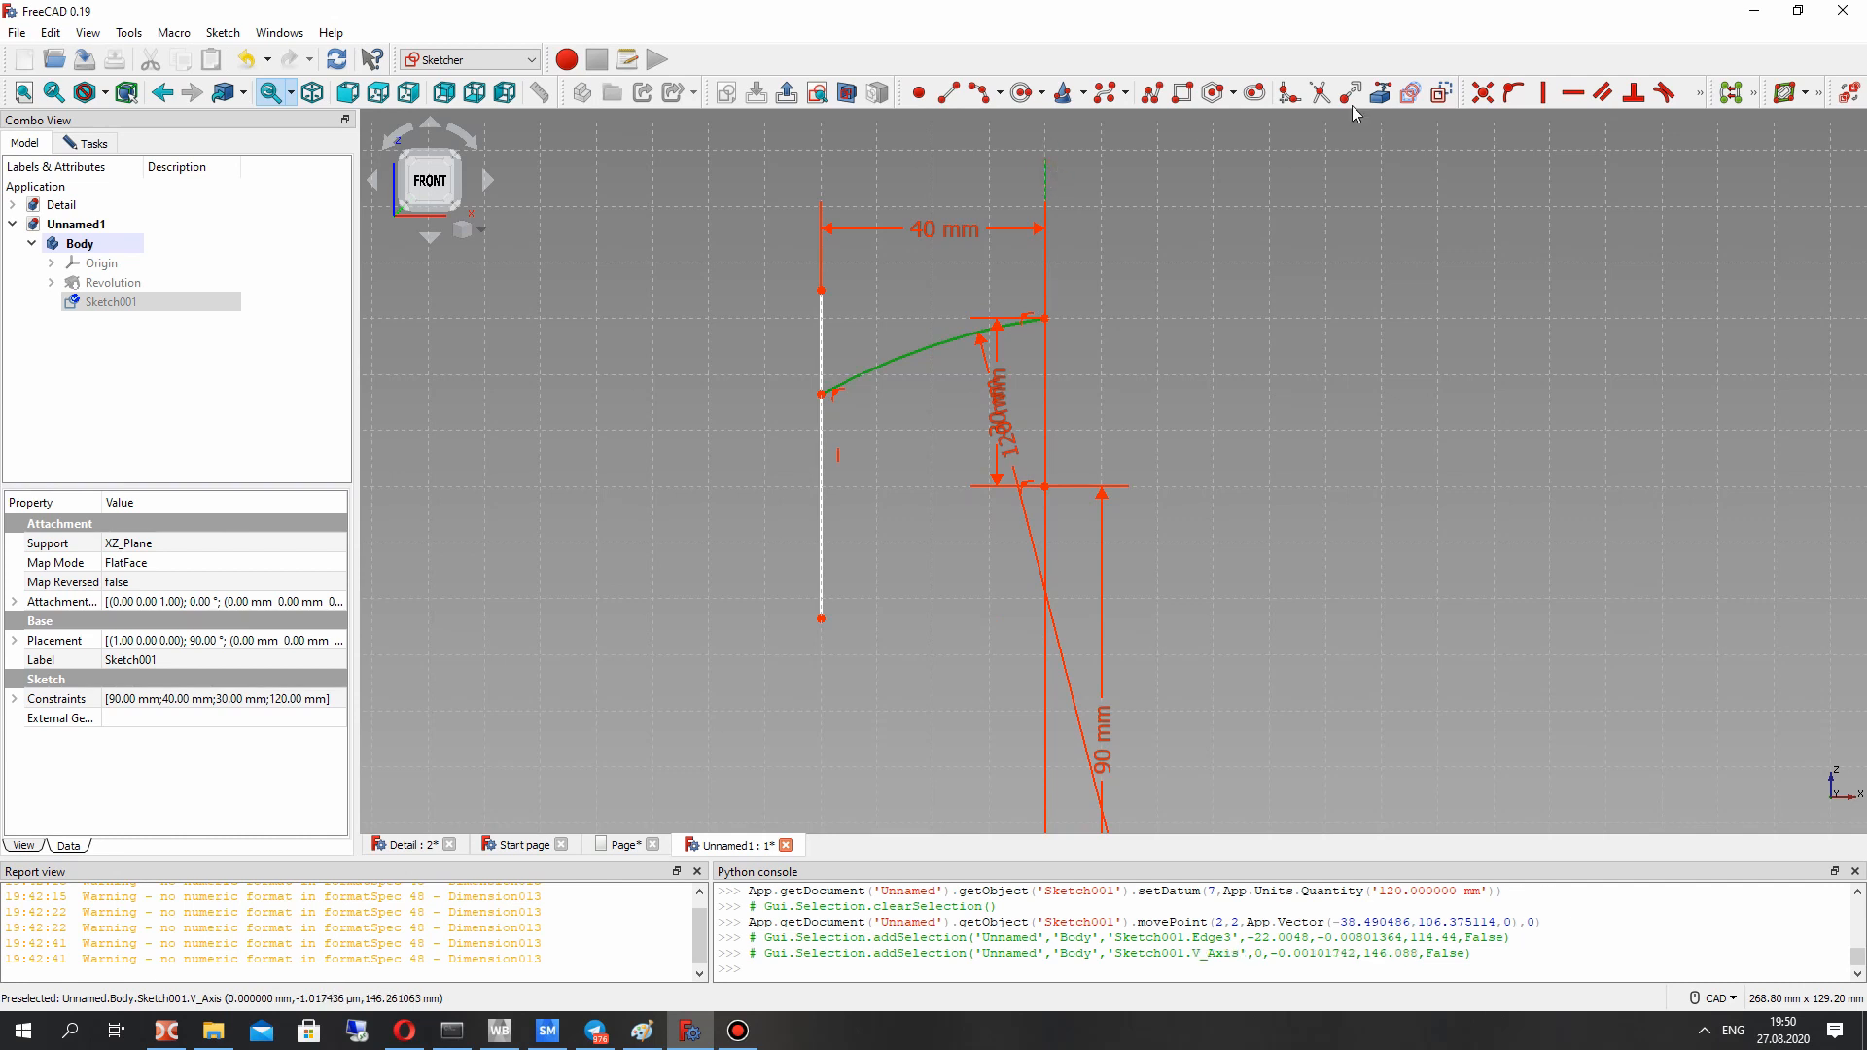
left_click(1636, 95)
left_click_drag(822, 362, 888, 325)
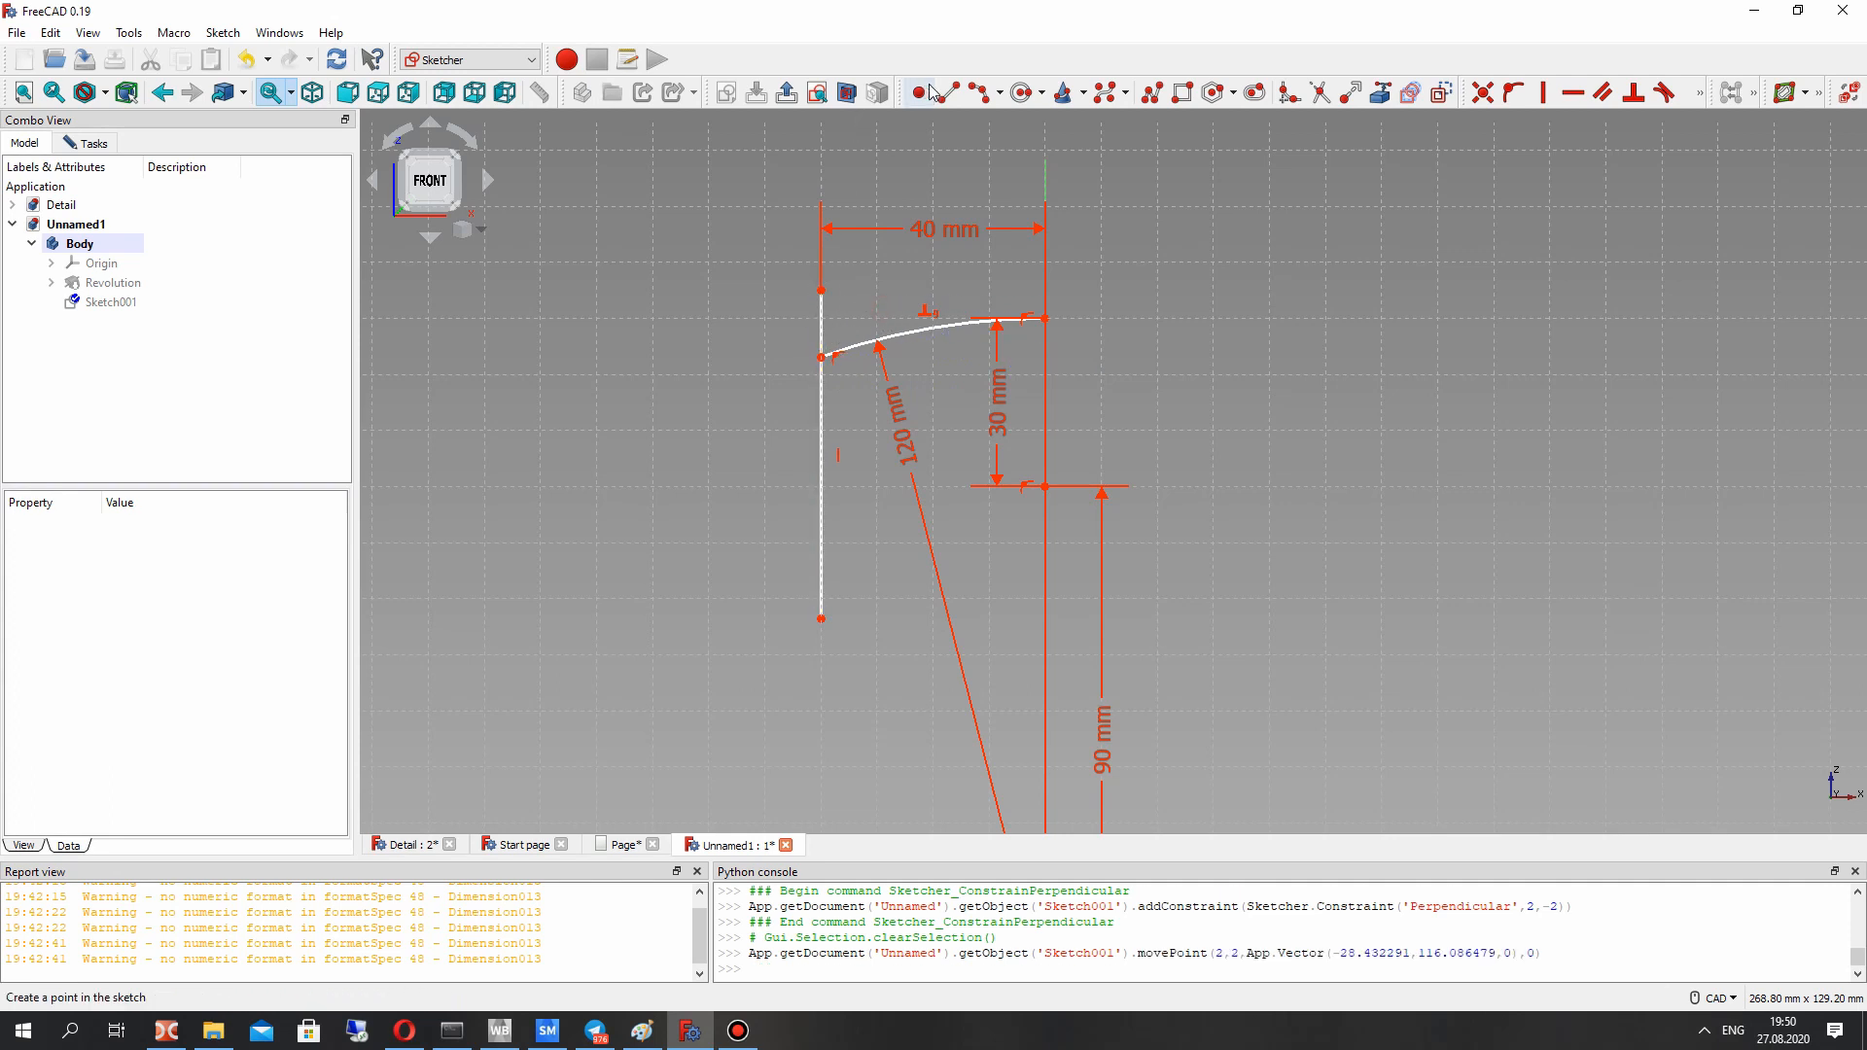
Step: Trim the part of the vertical line above the arc and test how freely the resulting corner moves
left_click(1323, 95)
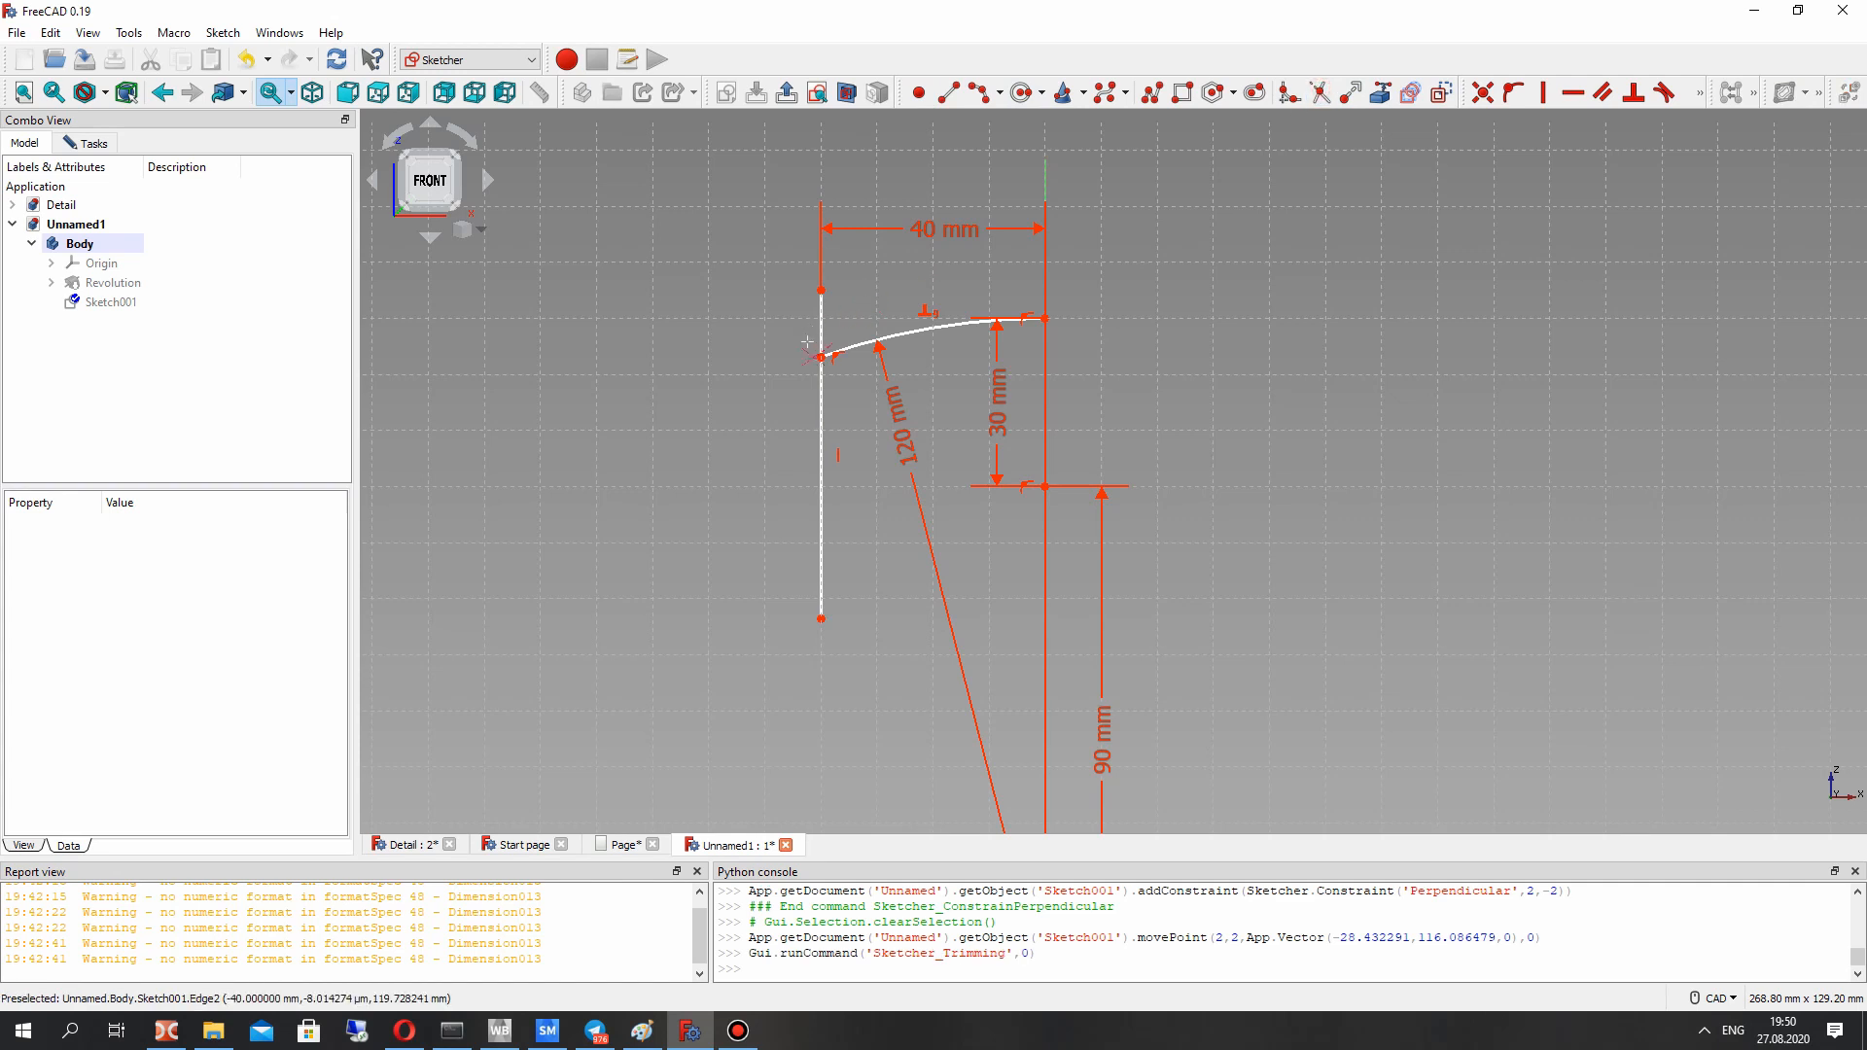
left_click(825, 345)
scroll(910, 230, "down", 3)
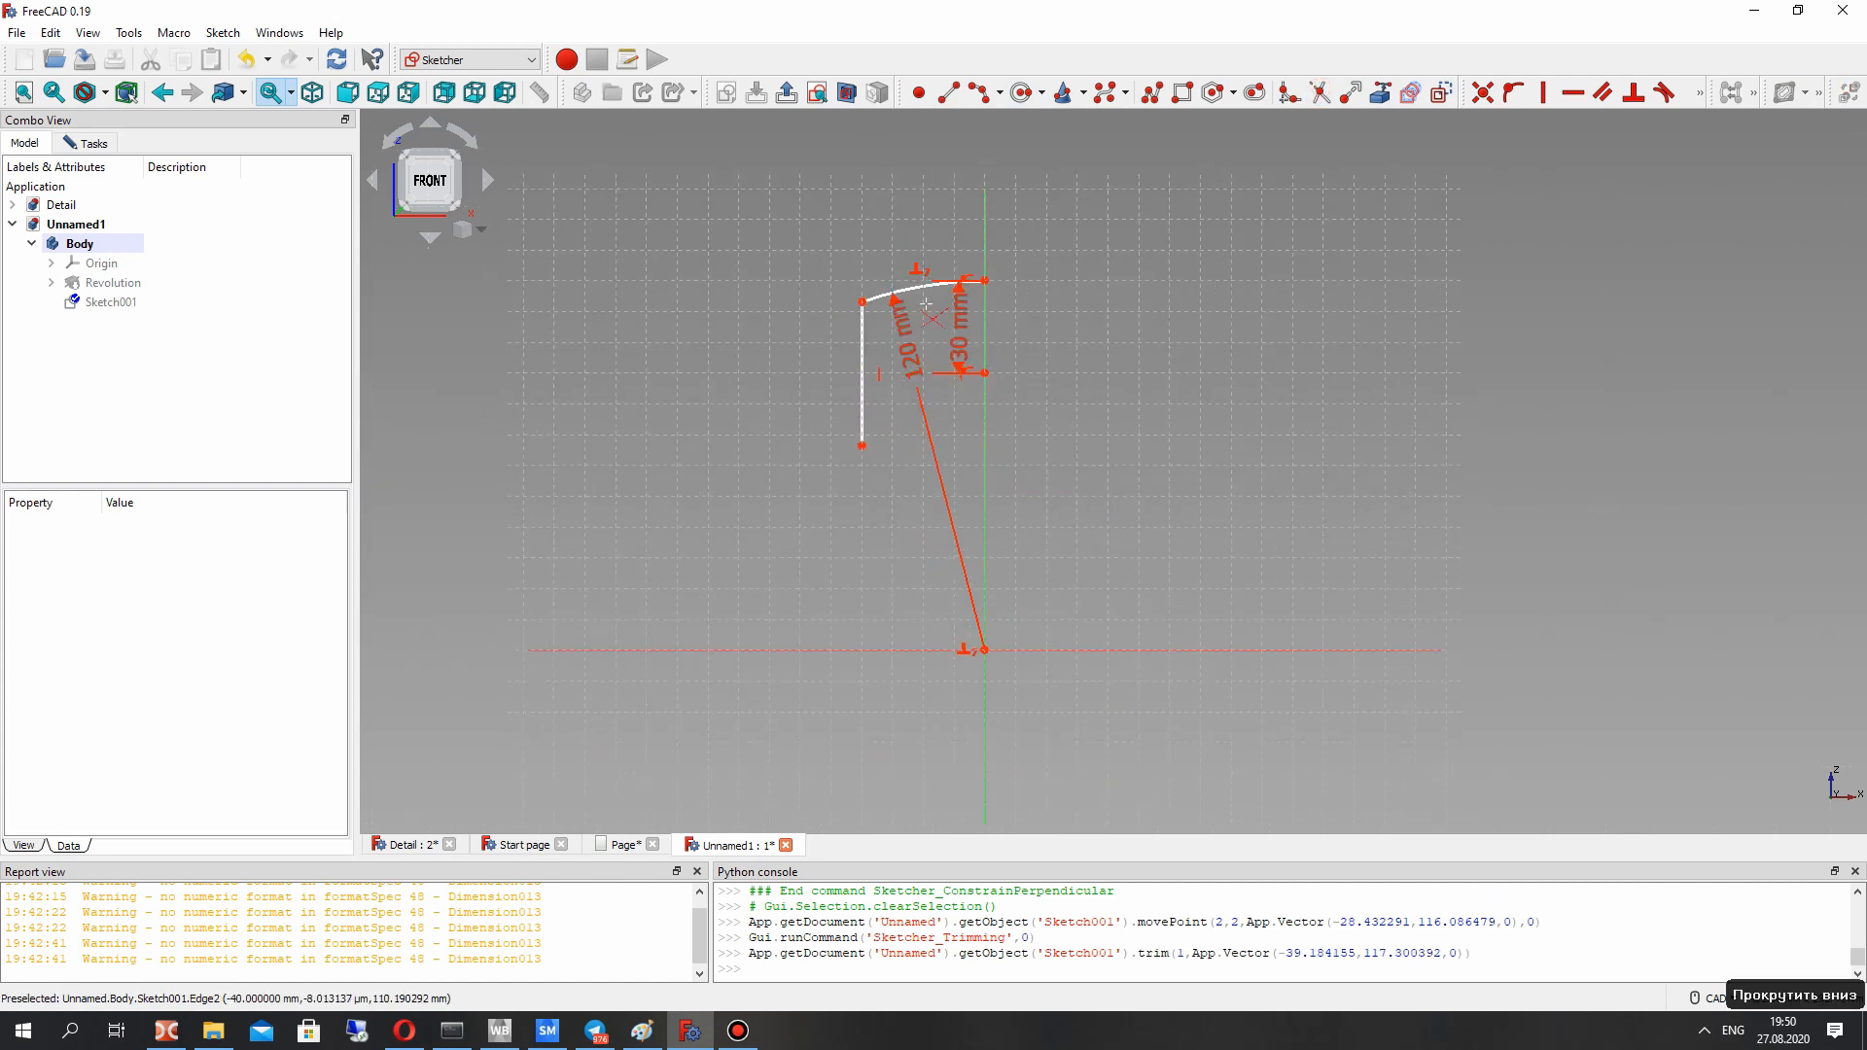
scroll(927, 311, "up", 2)
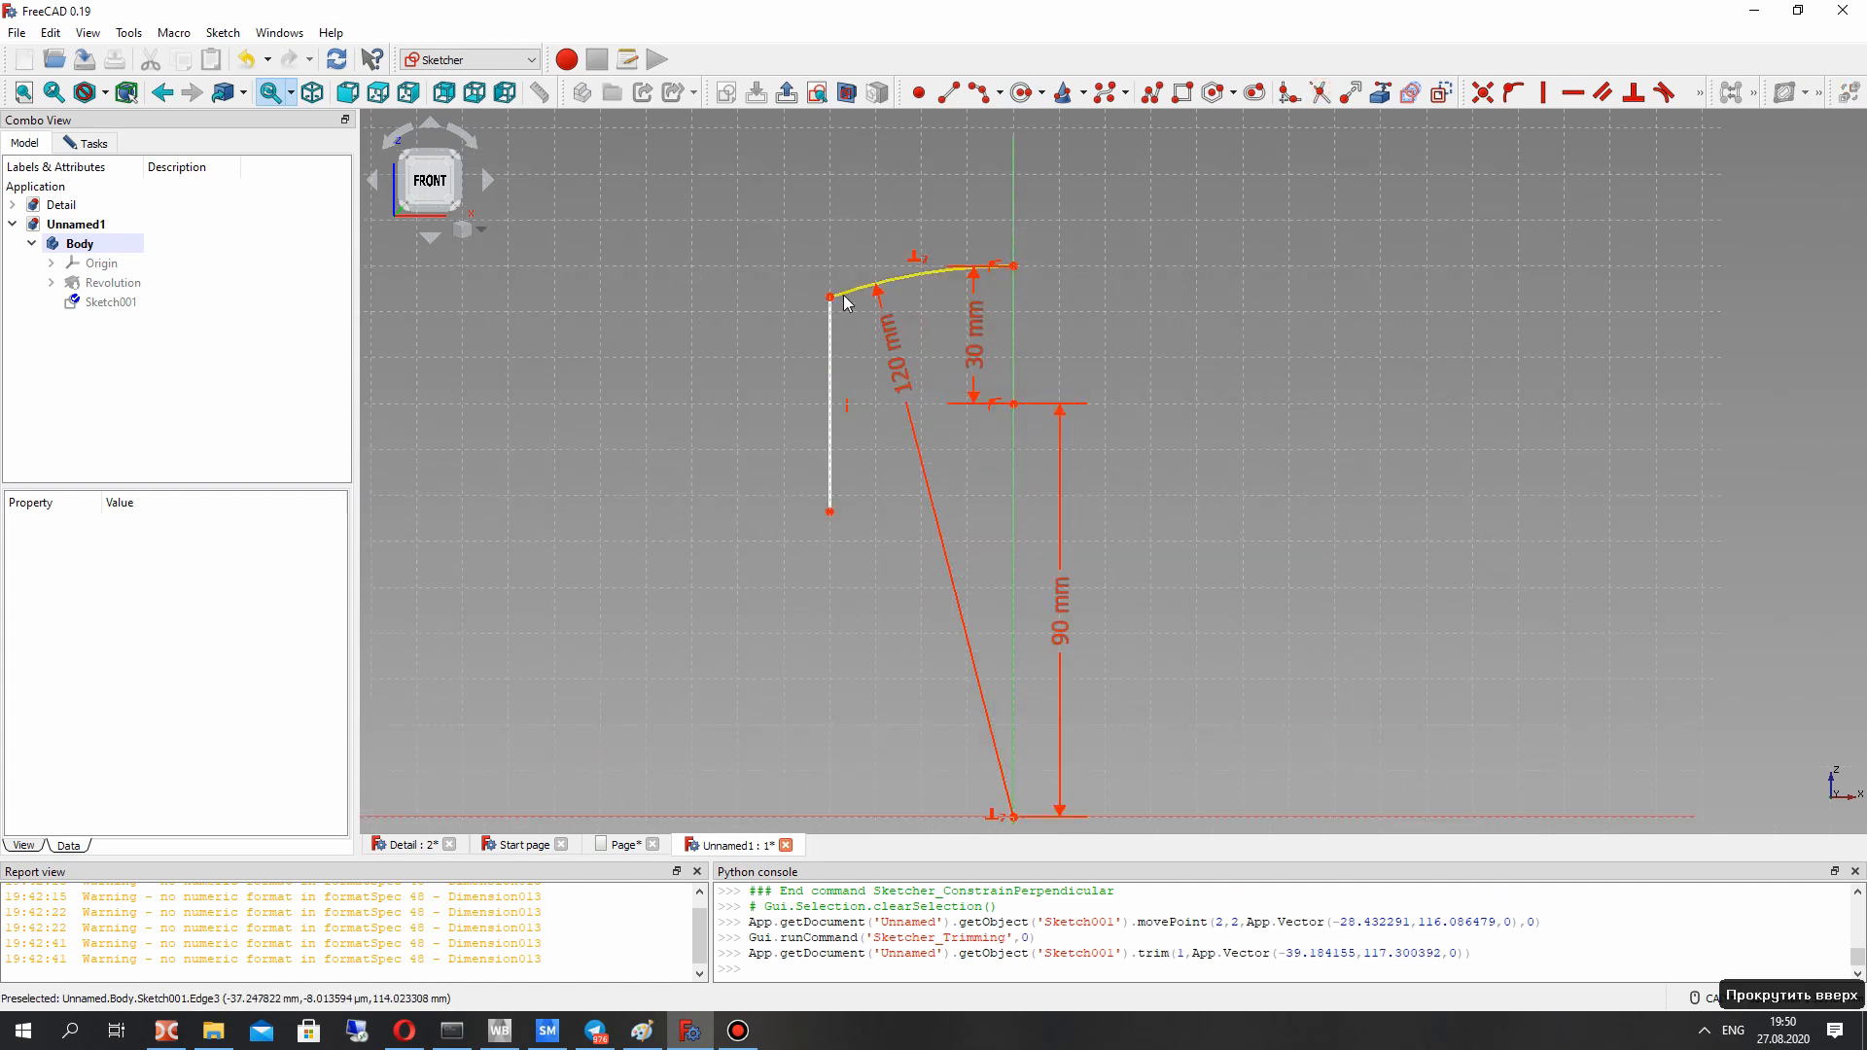
left_click_drag(811, 291, 825, 353)
left_click(824, 348)
left_click(850, 473)
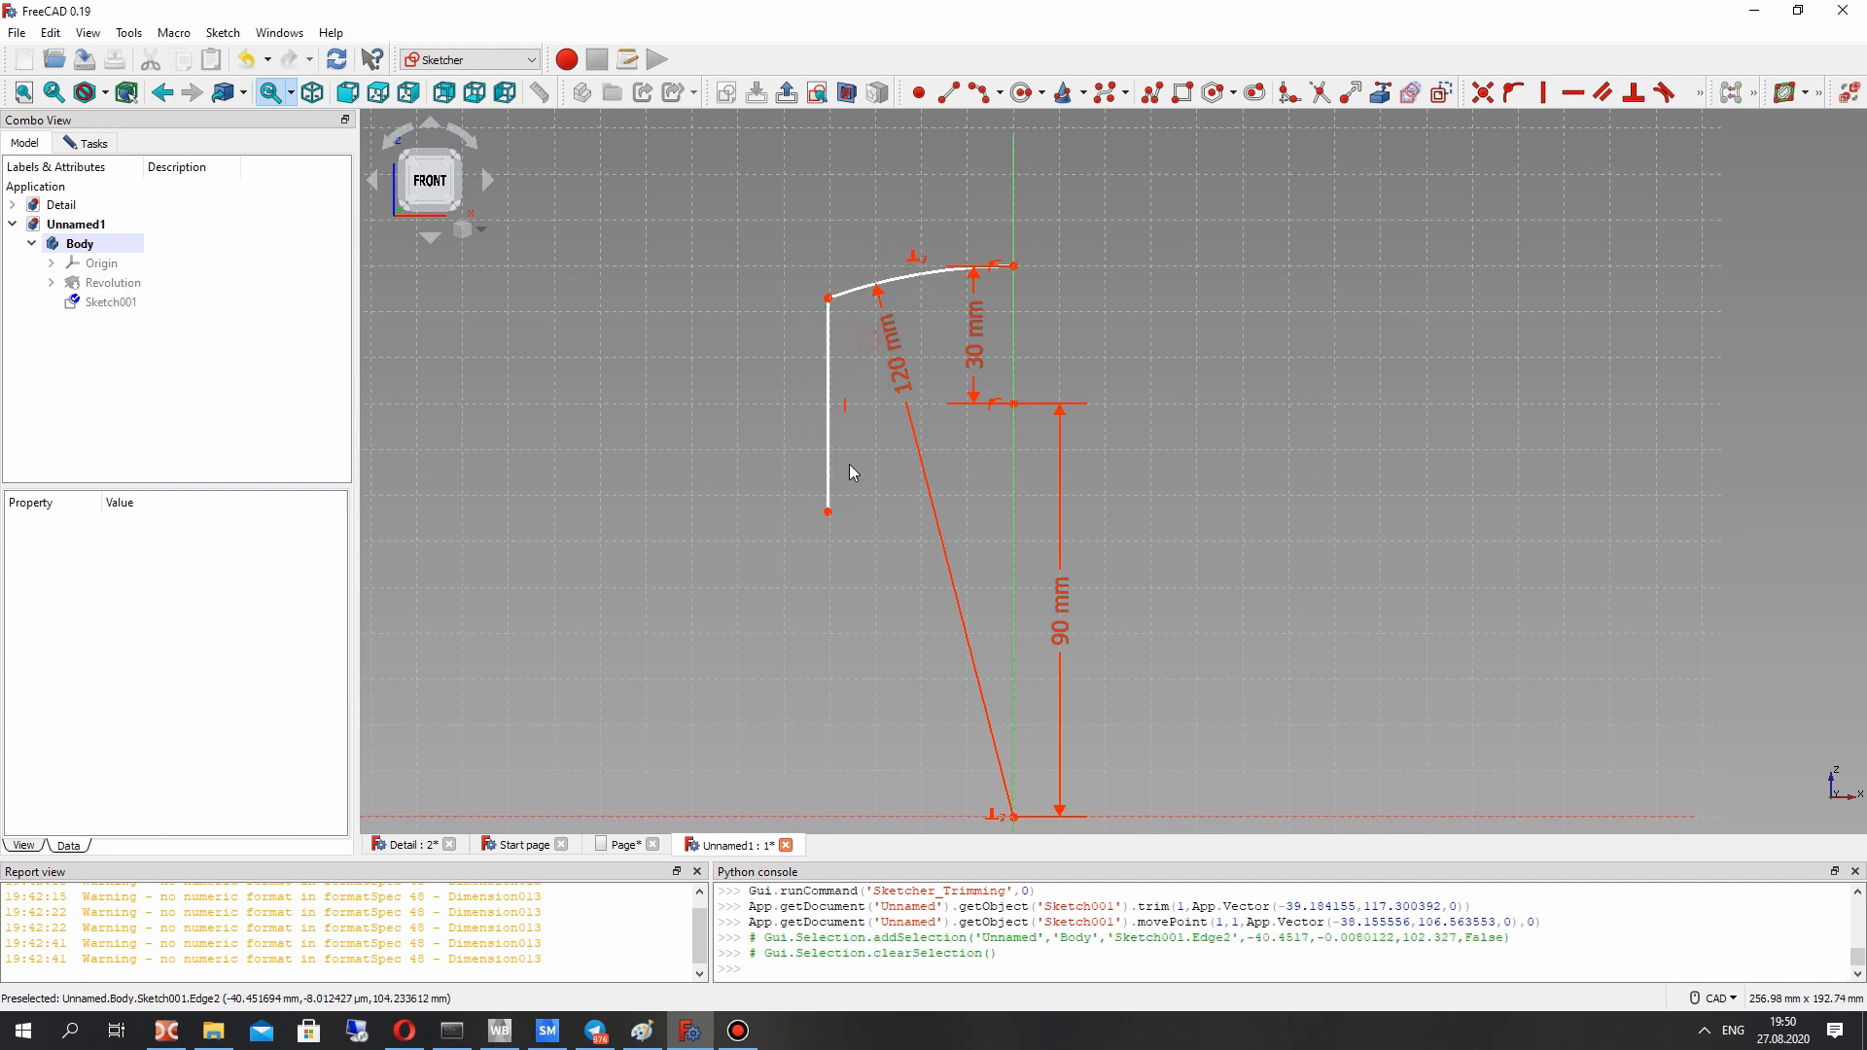
Step: Constrain the corner of the arc and vertical line at a horizontal distance of 40 mm from the vertical sketch axis
left_click(828, 297)
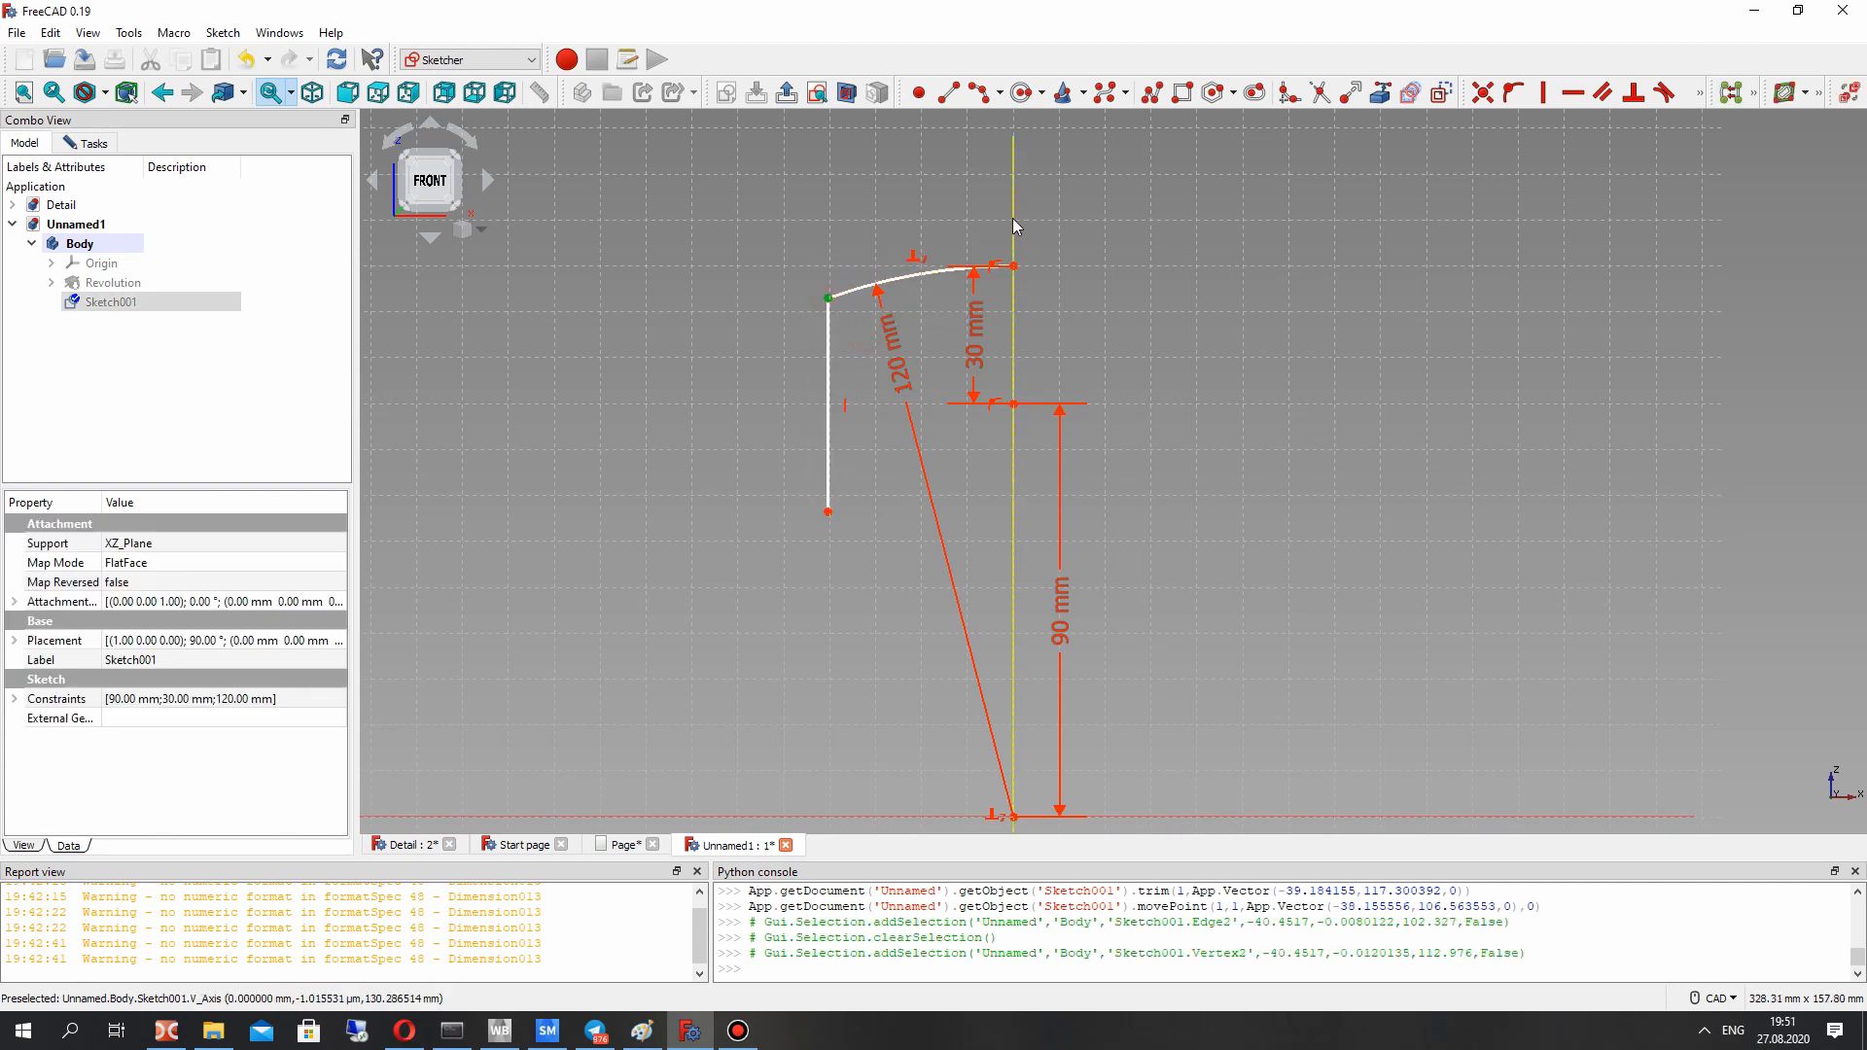
left_click(1013, 219)
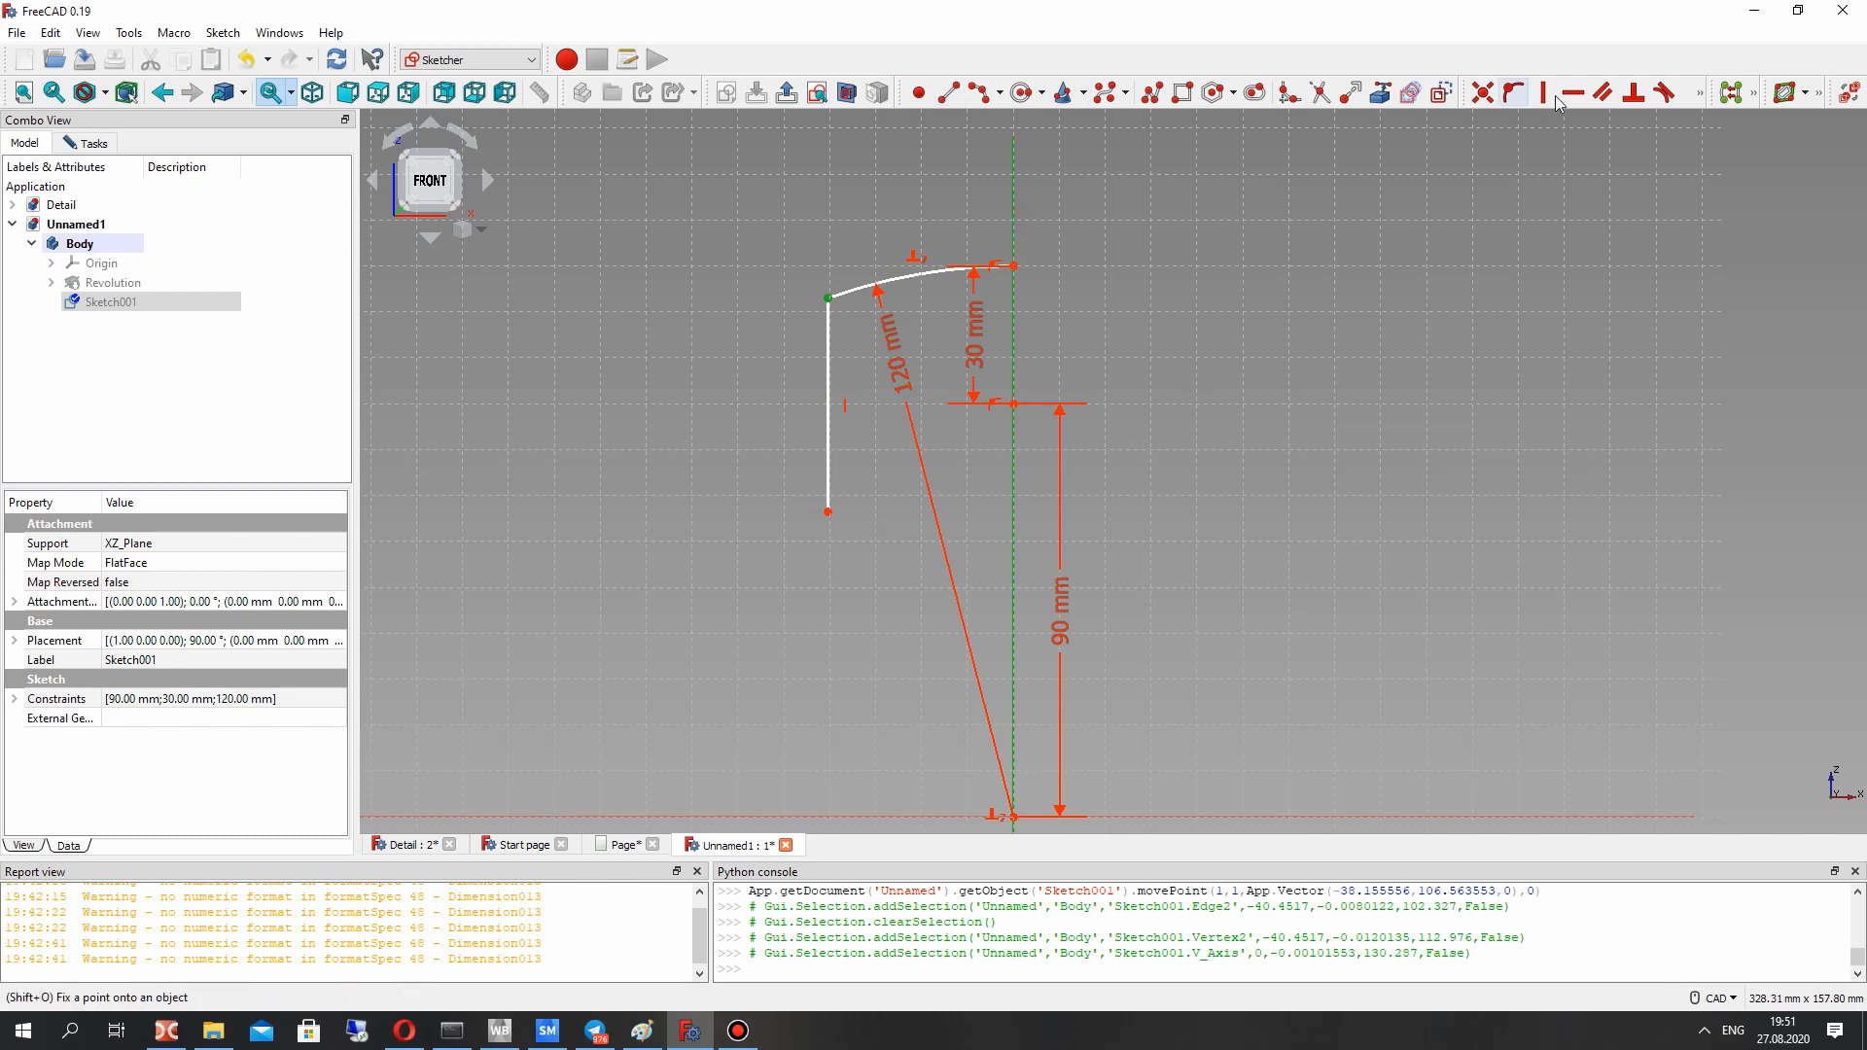
left_click(1698, 97)
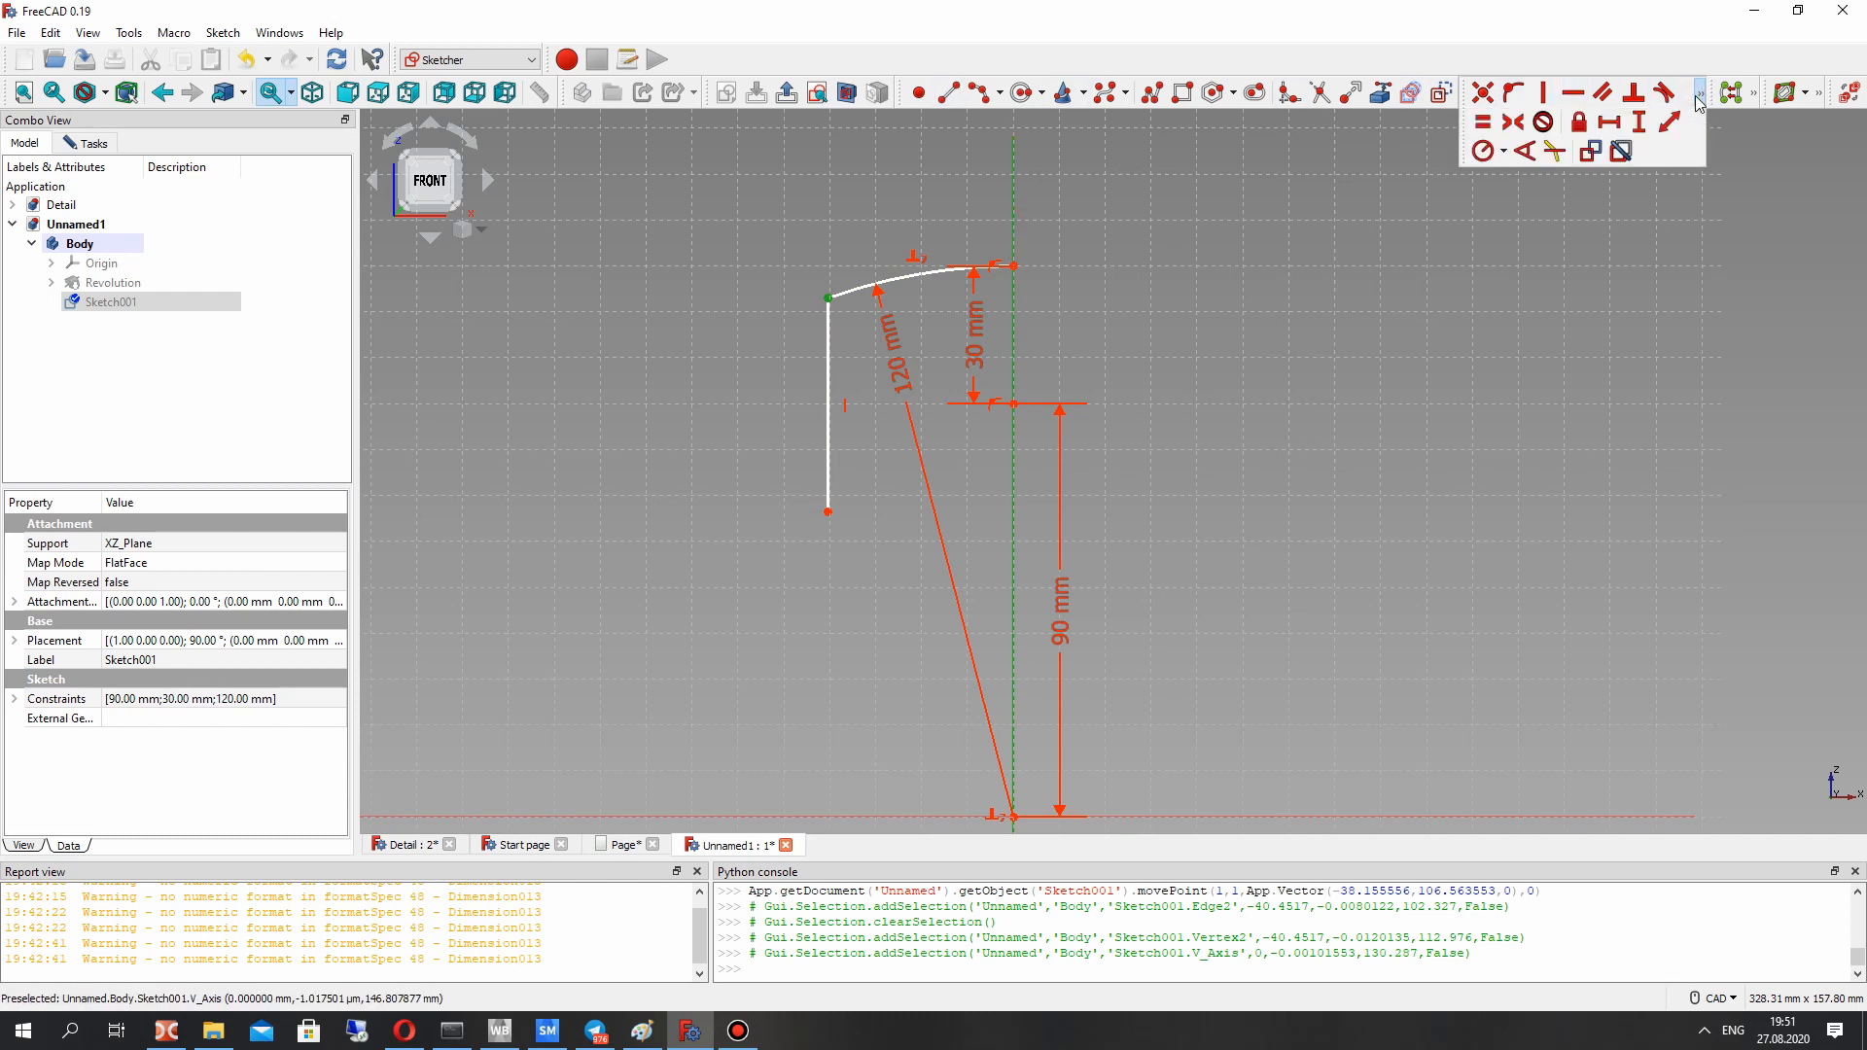
left_click(1610, 122)
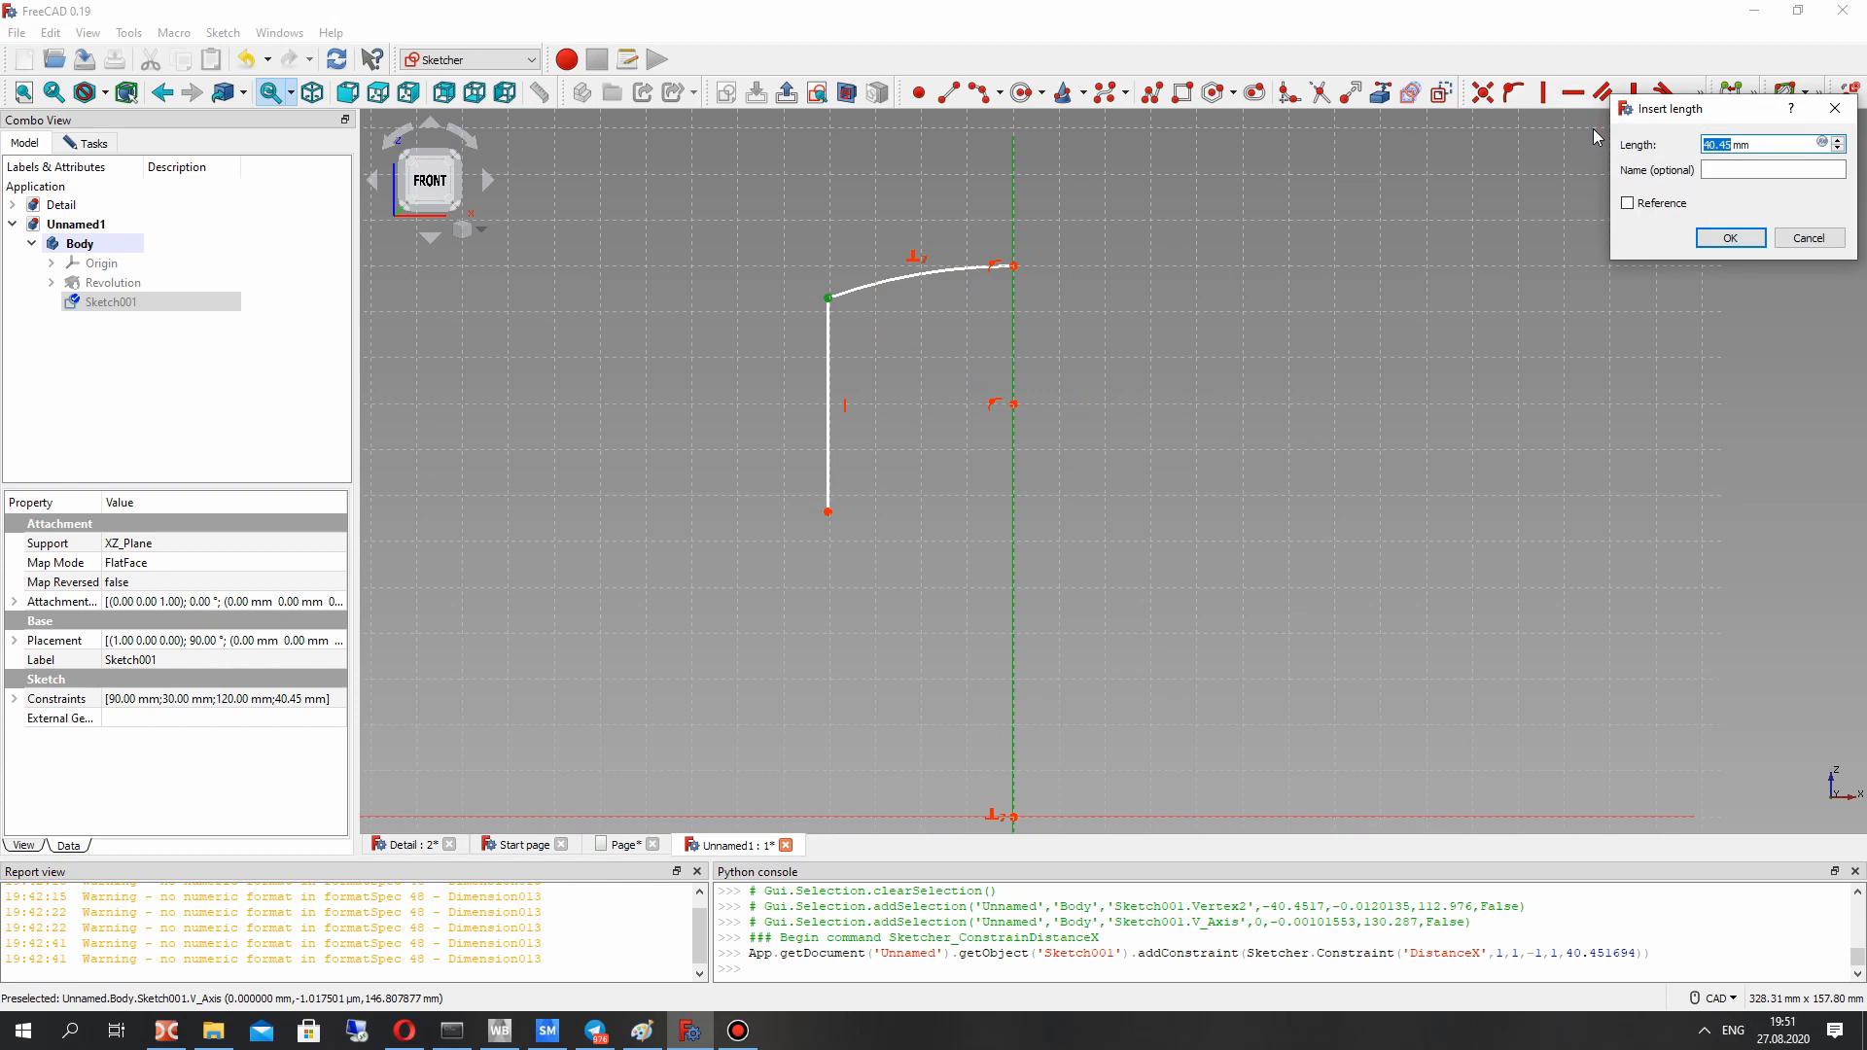
type("40")
key("Return")
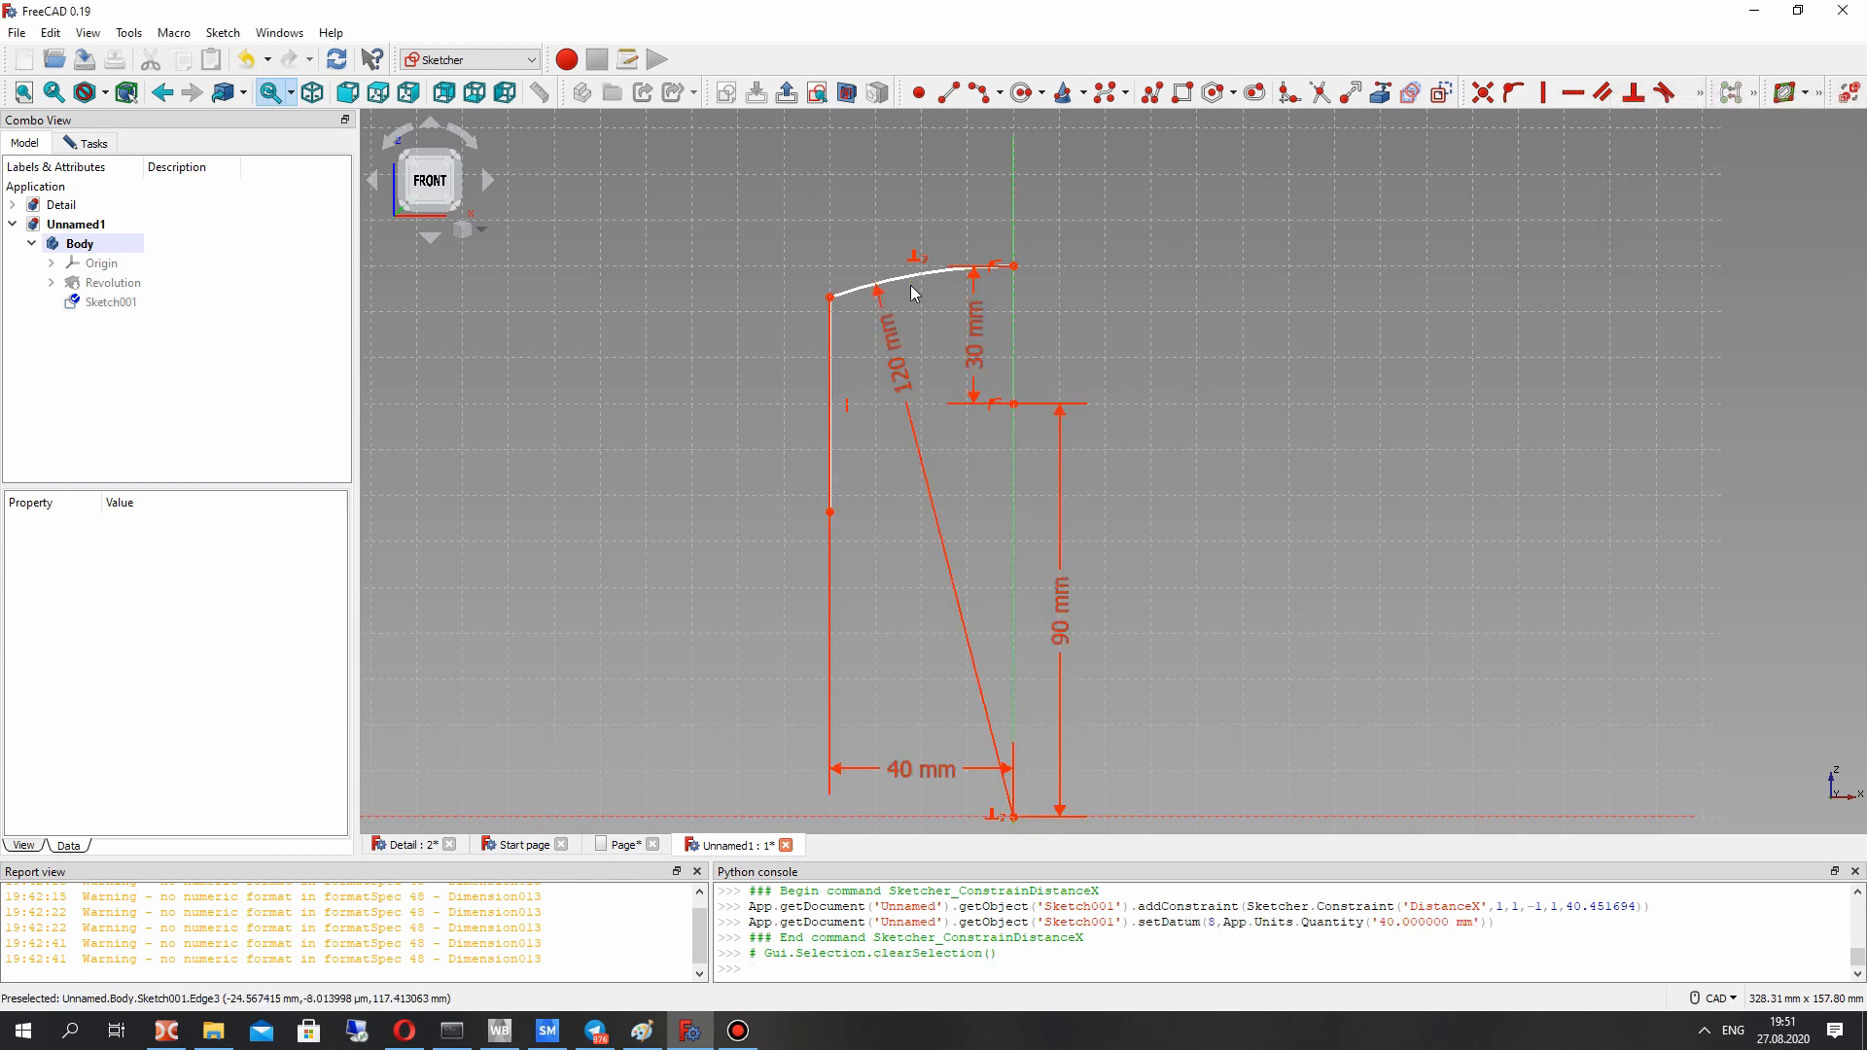
Step: Move the 40 mm dimension above the arc and raise the vertical line's lower endpoint to about 95 mm above the origin
left_click_drag(913, 773, 887, 187)
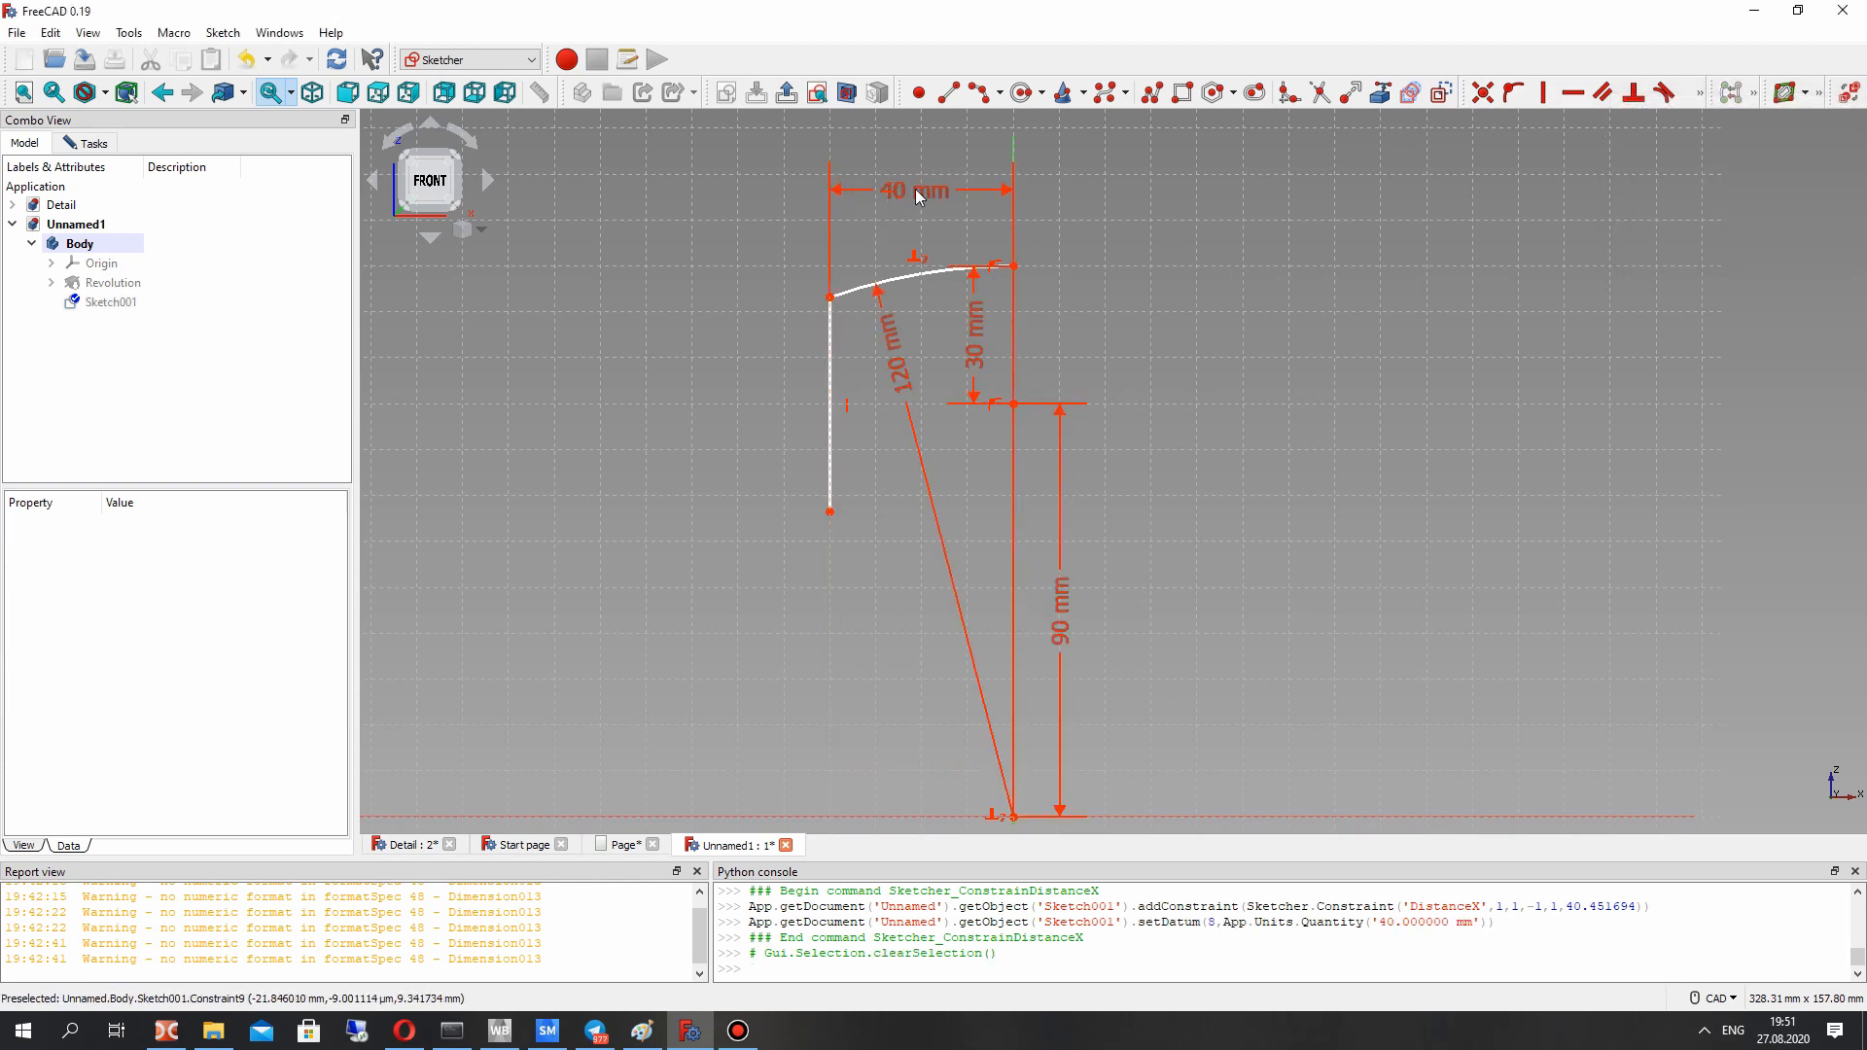
left_click_drag(830, 512, 832, 386)
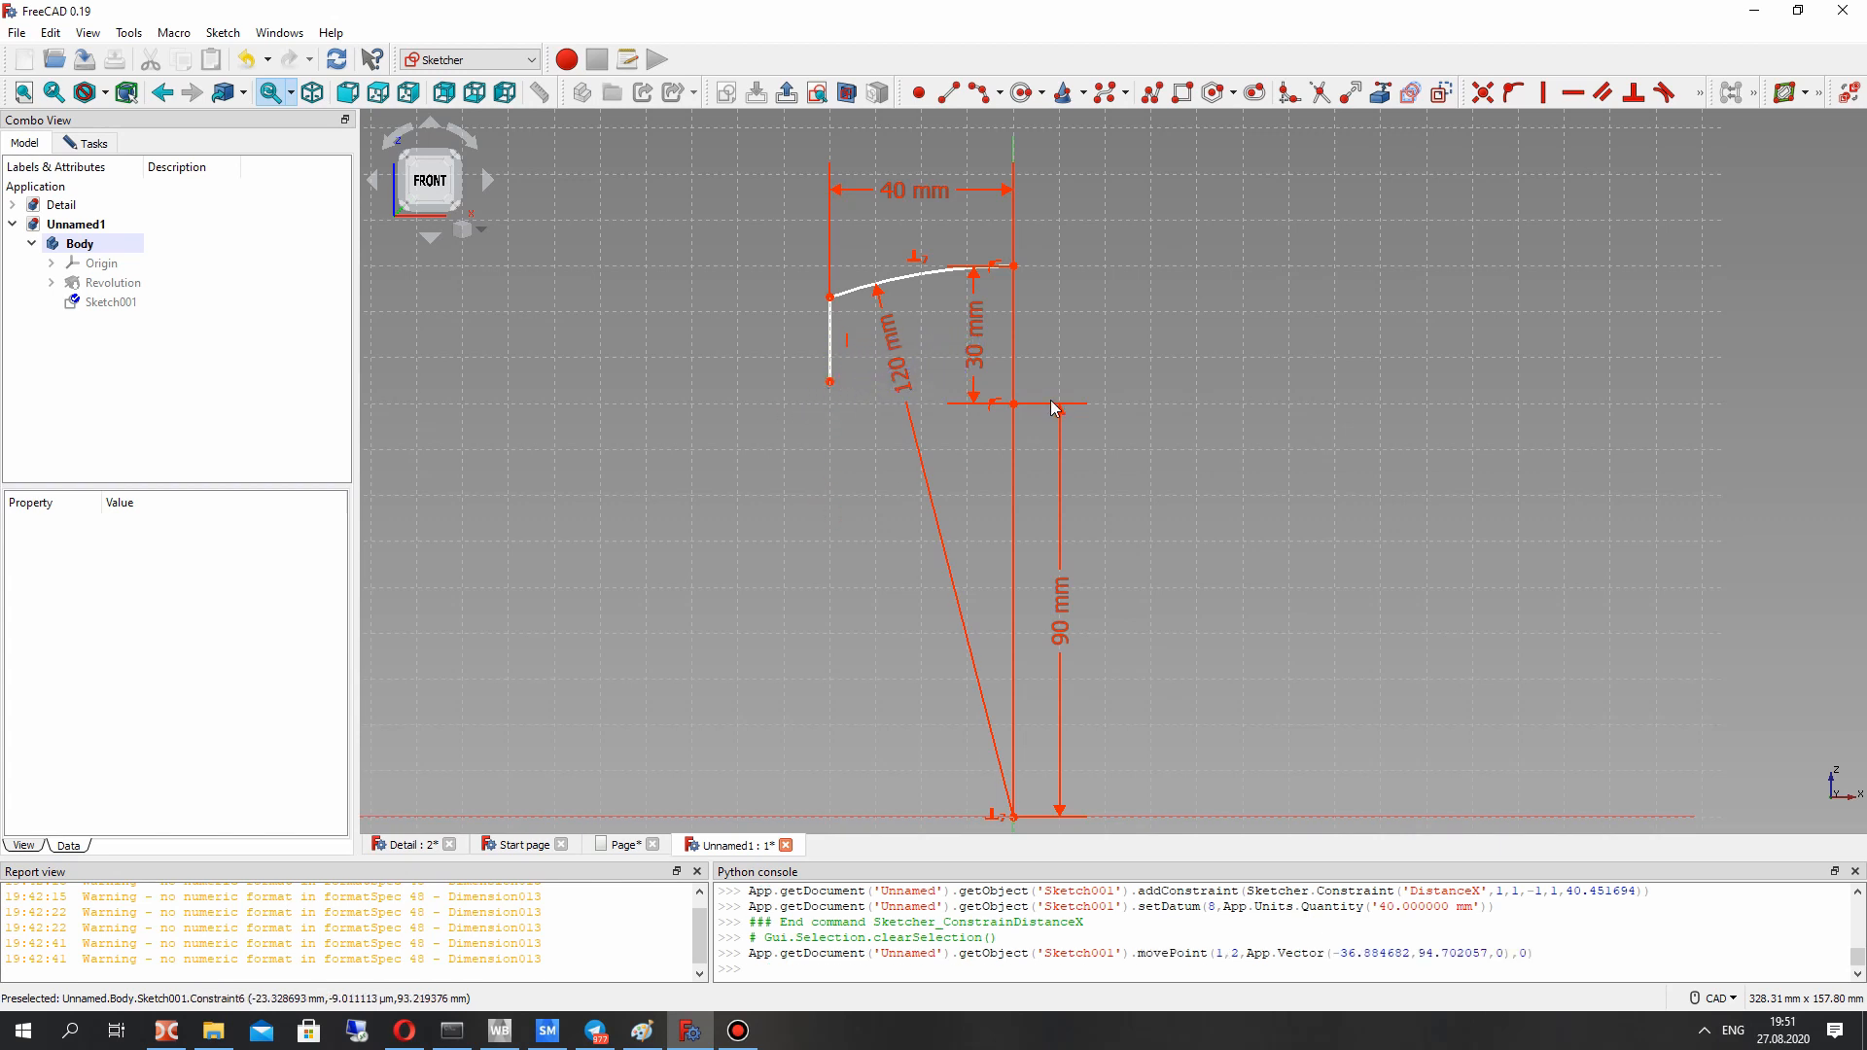
Step: Draw a horizontal line about 64 mm long outward from the 90 mm point and constrain the vertical line's lower endpoint onto it
left_click(948, 92)
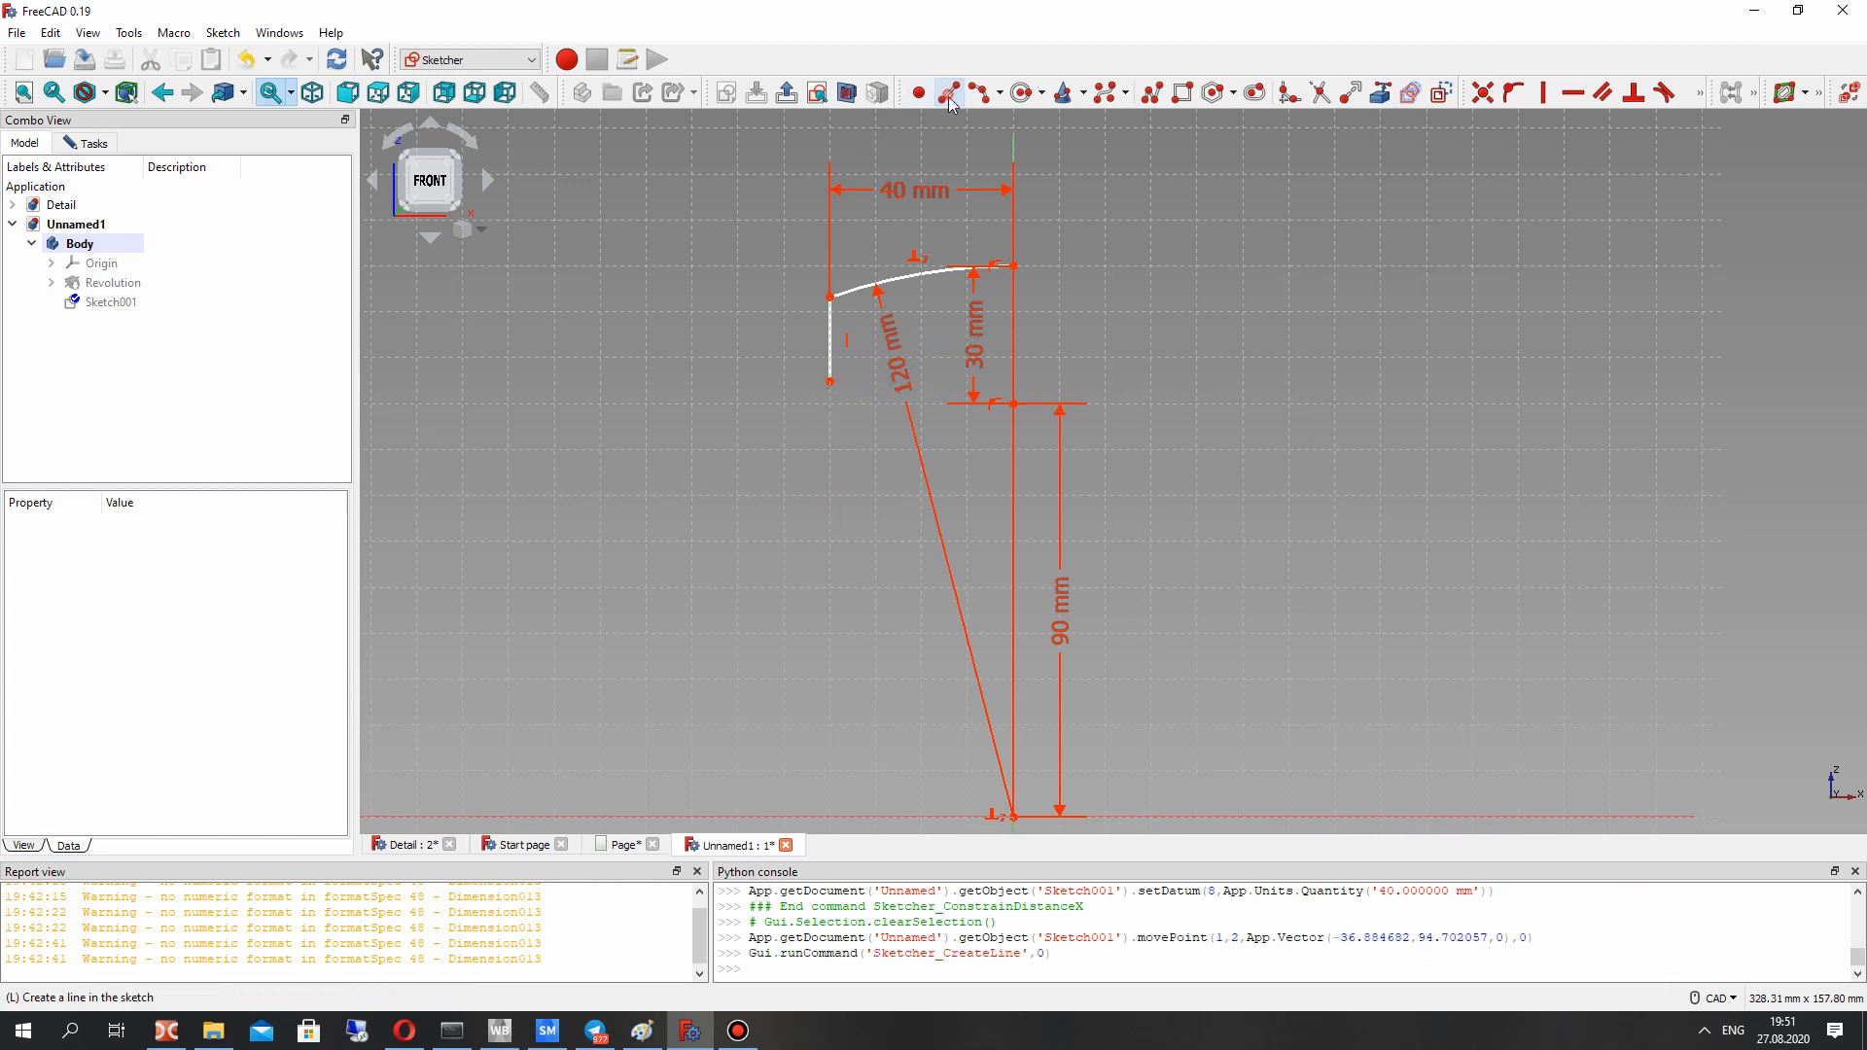
left_click(1014, 403)
left_click(720, 403)
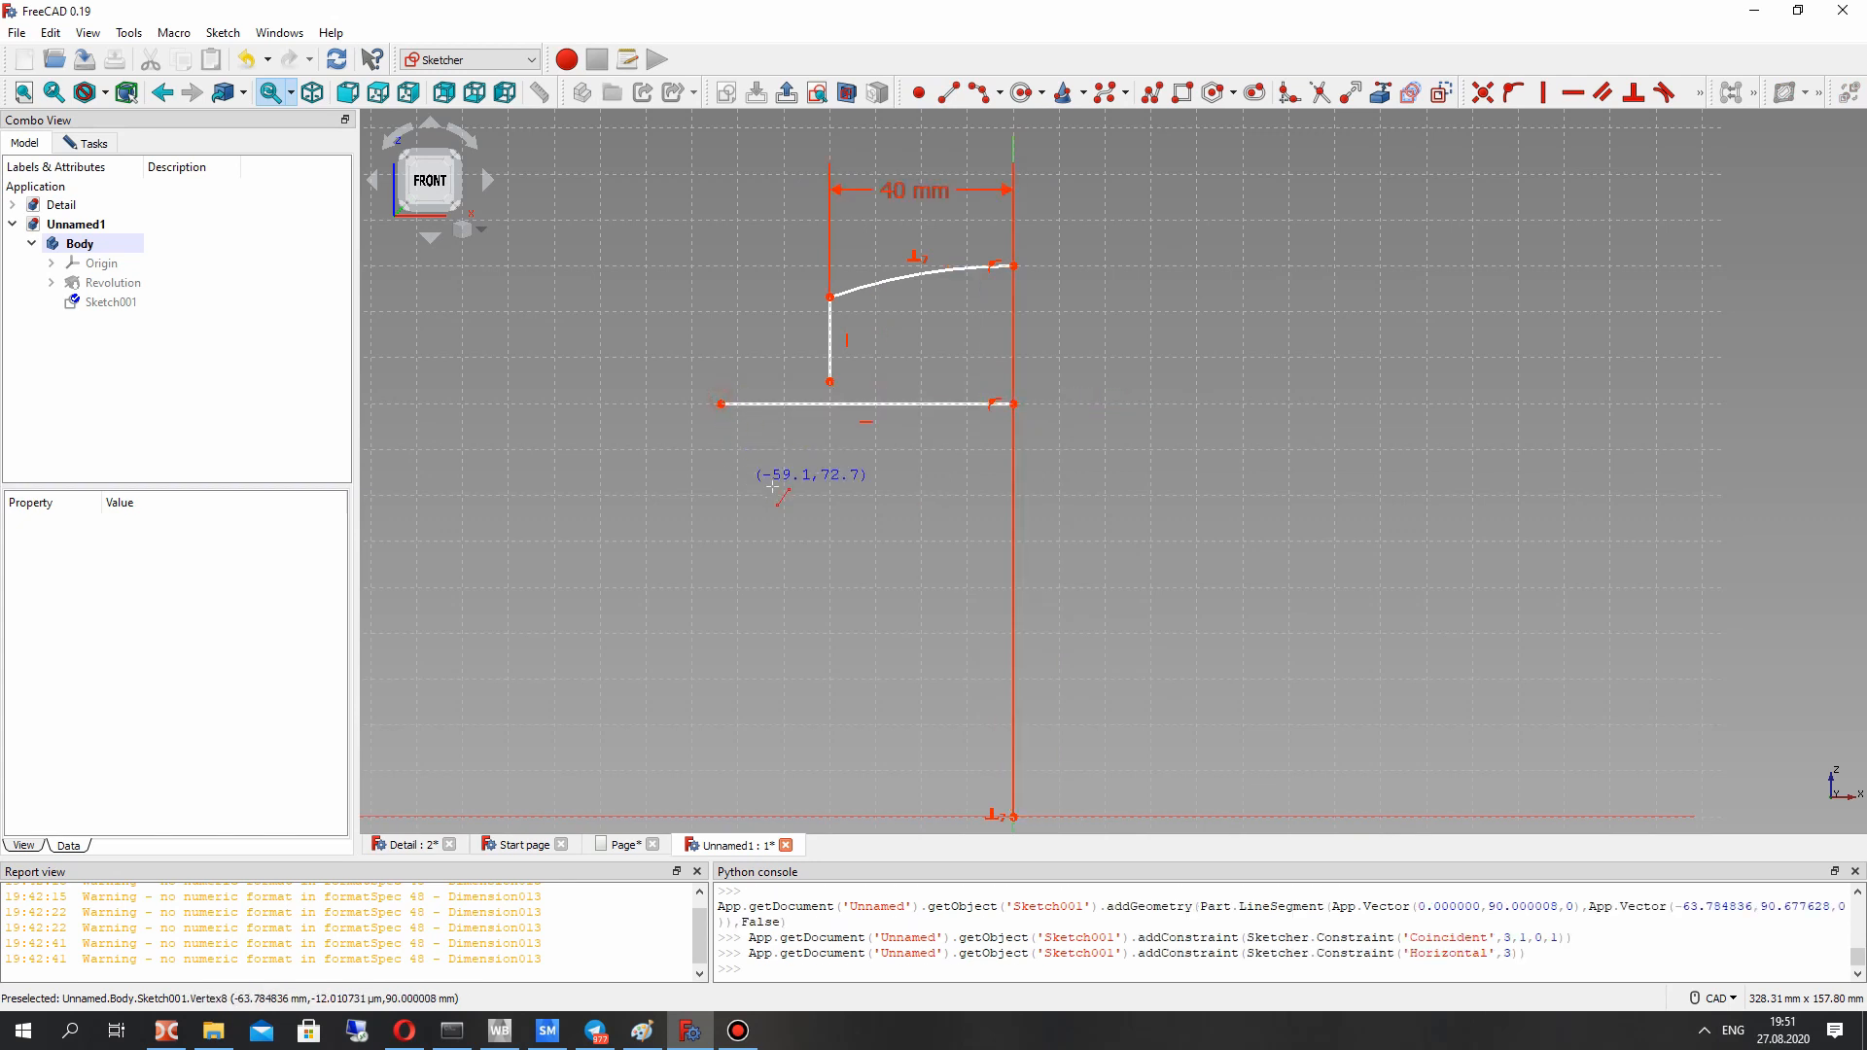
left_click(831, 382)
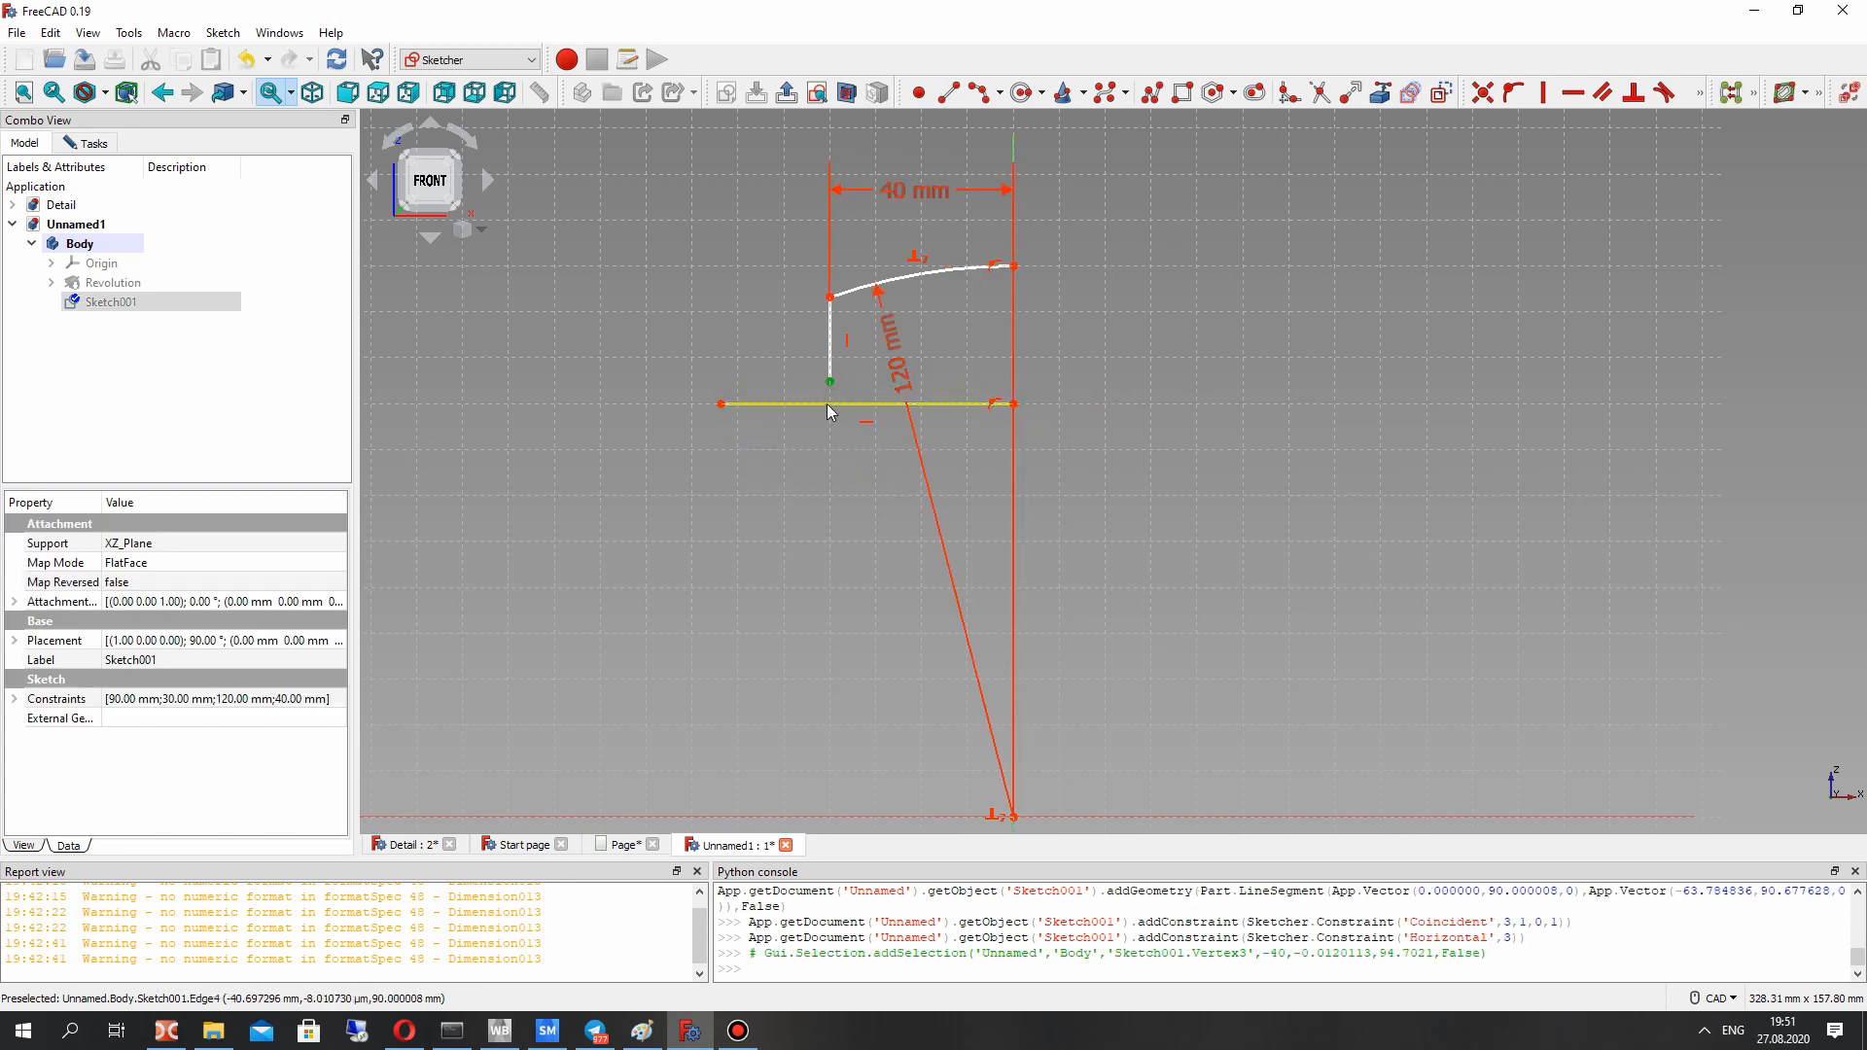
left_click(827, 404)
left_click(1514, 94)
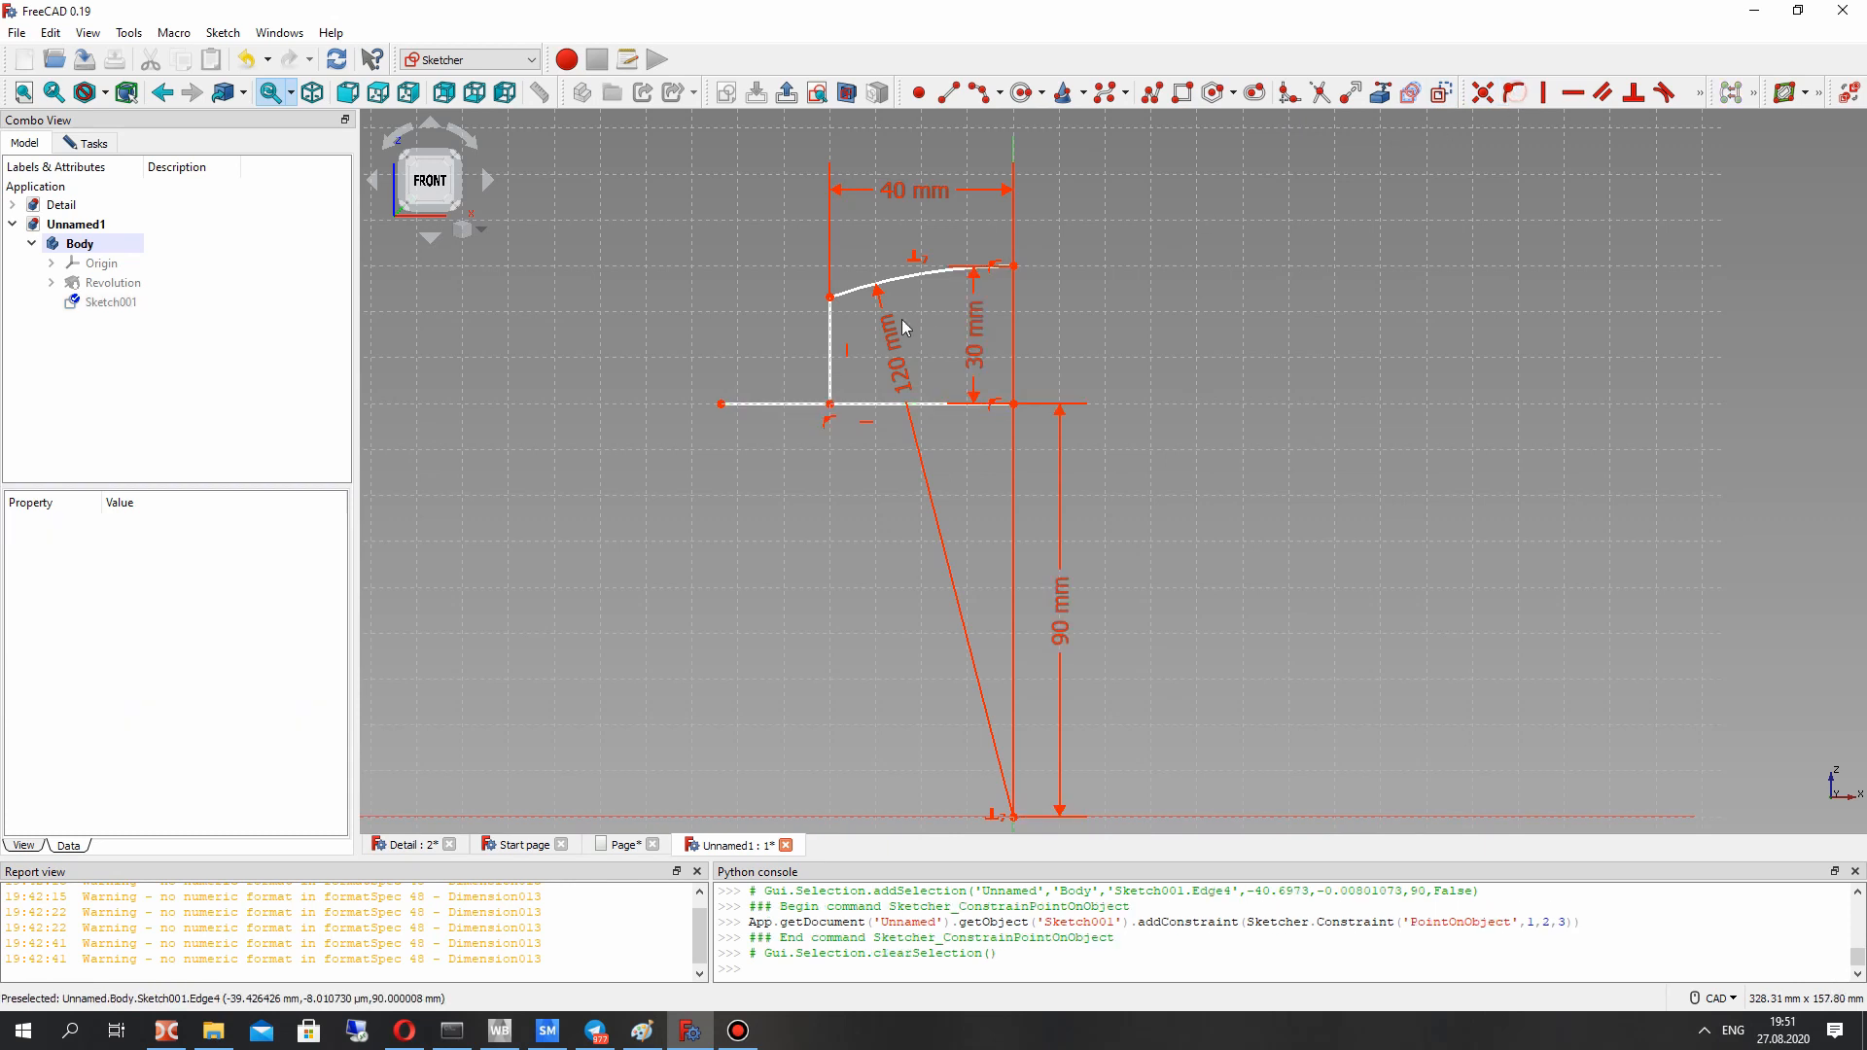
Step: Trim the part of the horizontal line that extends beyond the vertical line
left_click(721, 406)
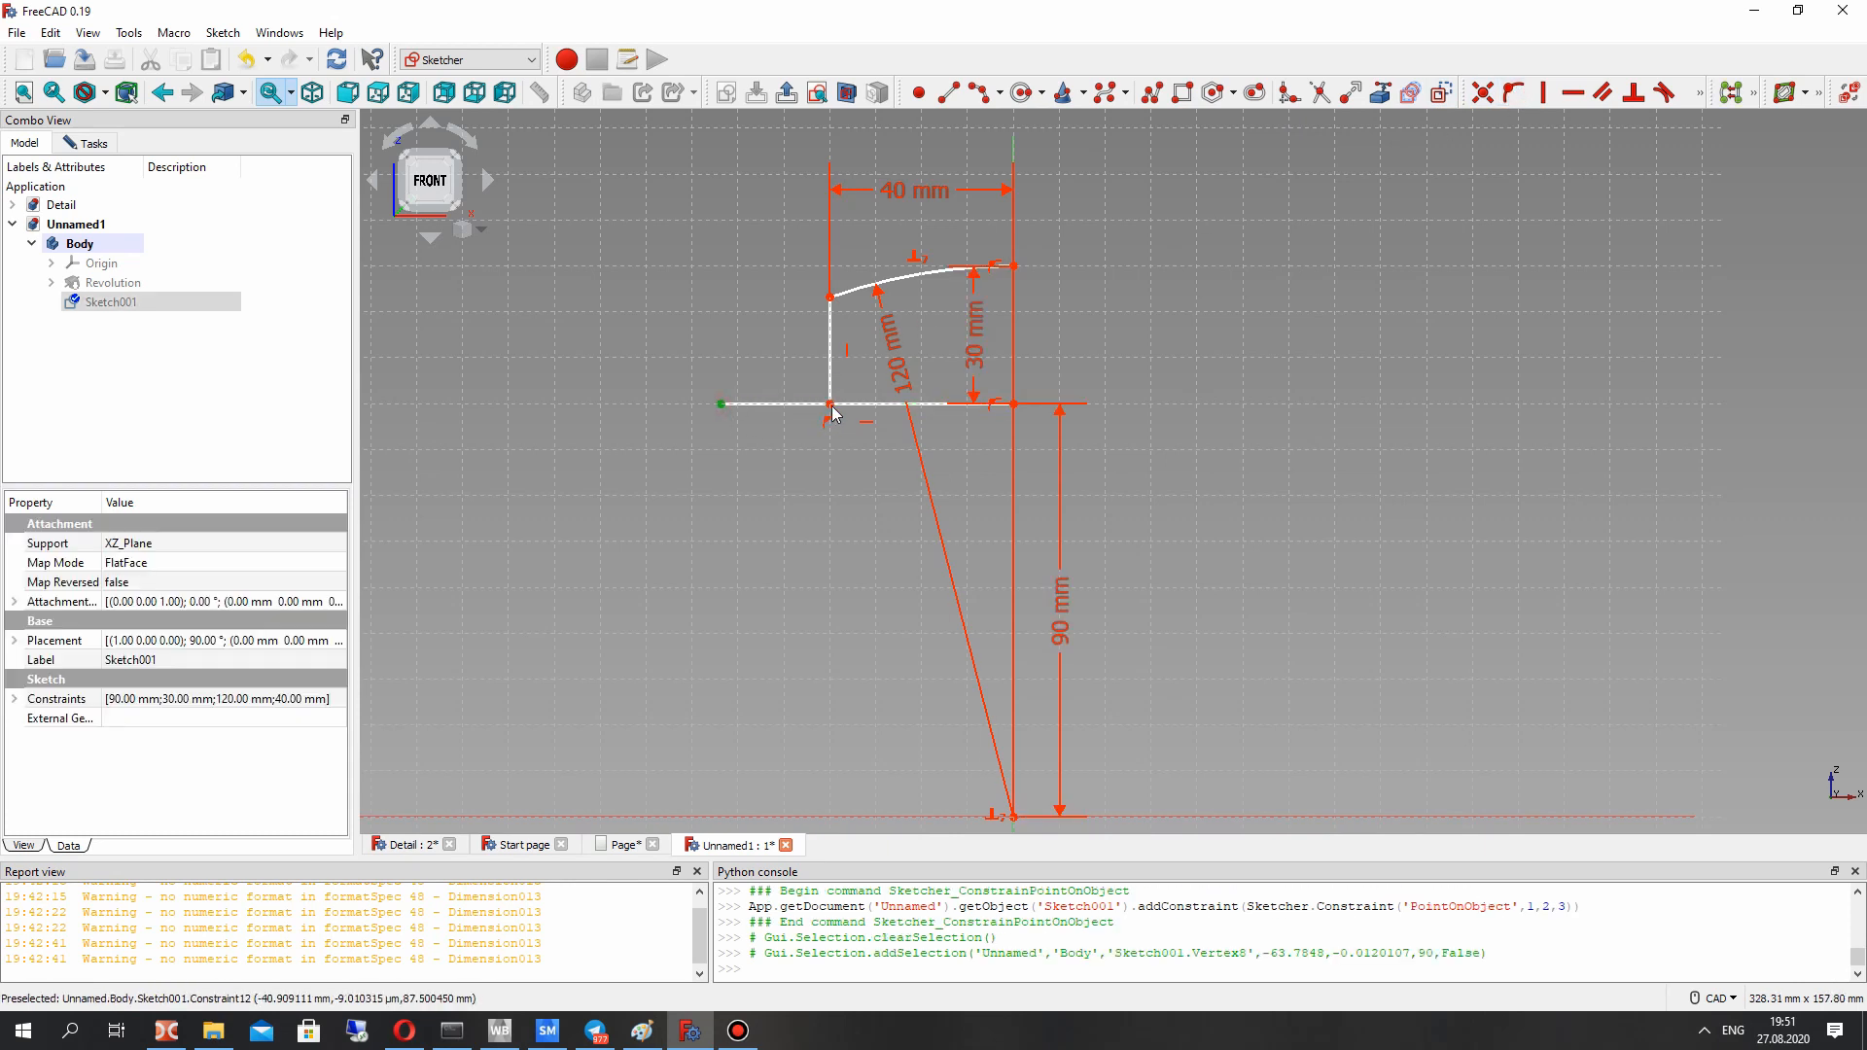
left_click(775, 486)
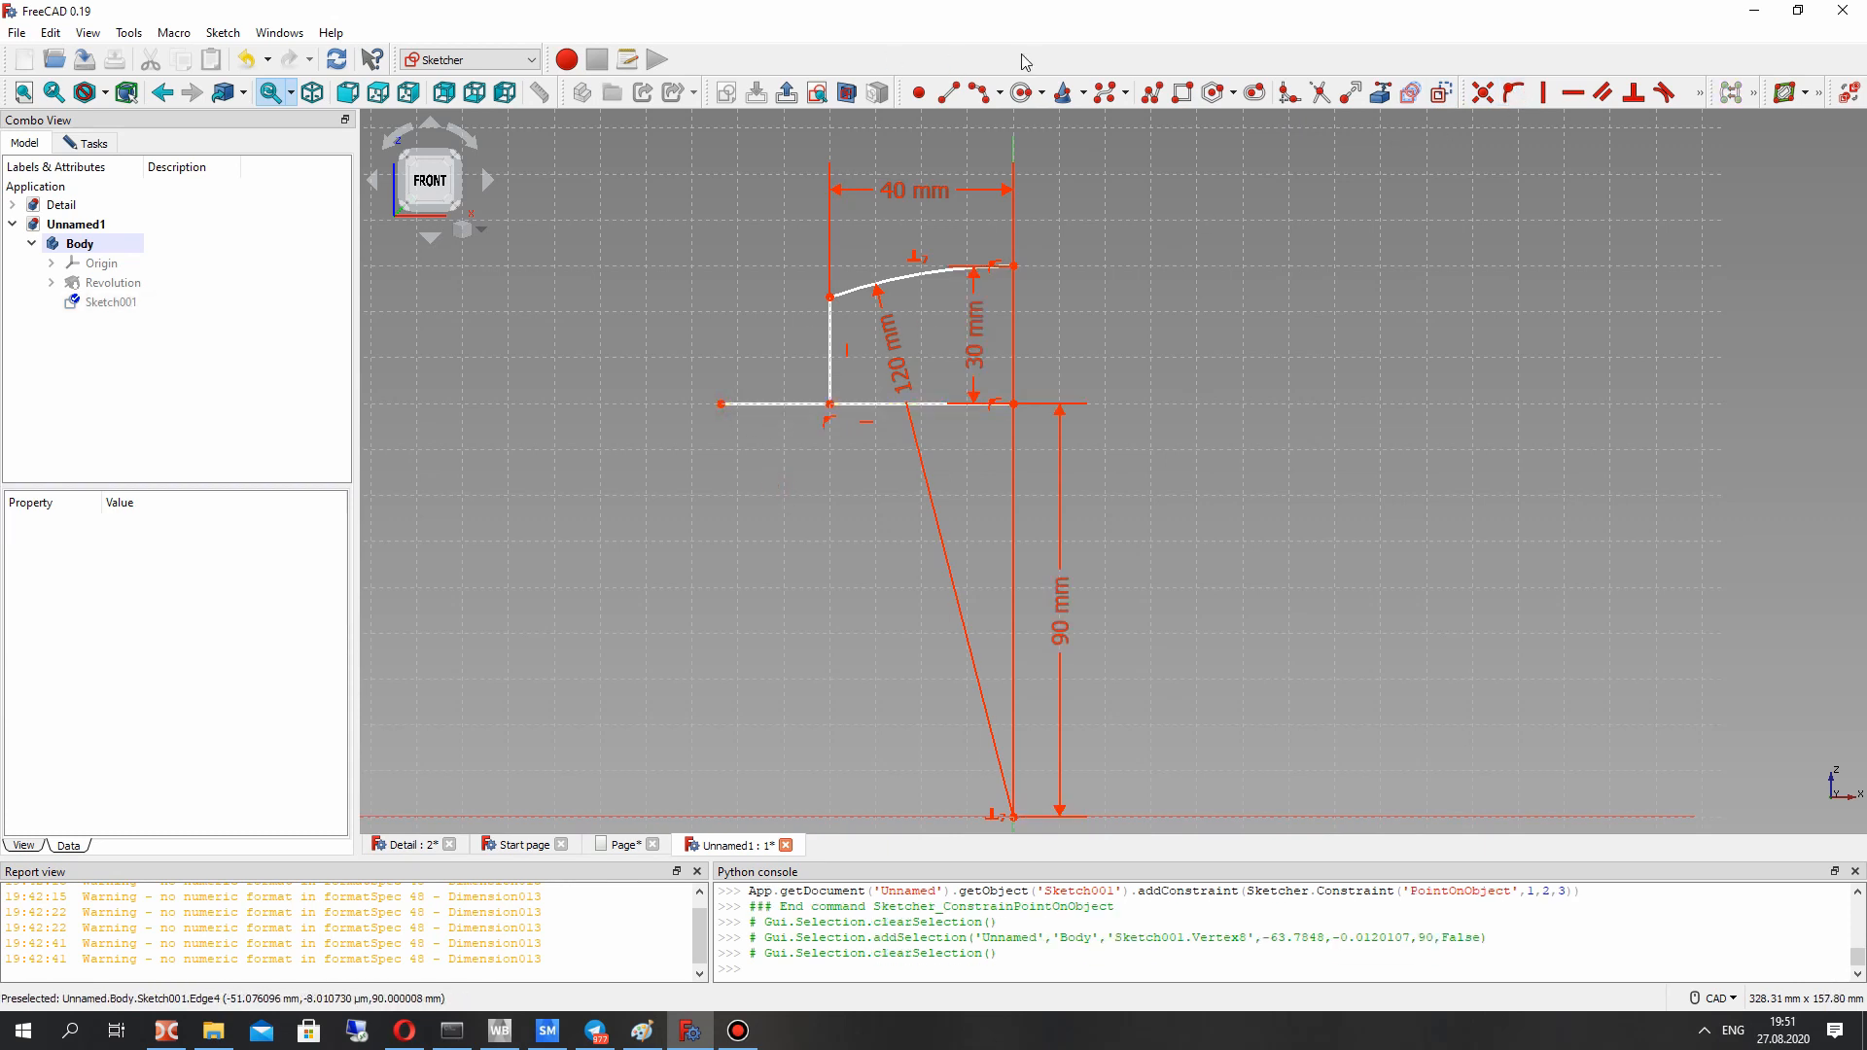
left_click(1321, 93)
left_click(789, 405)
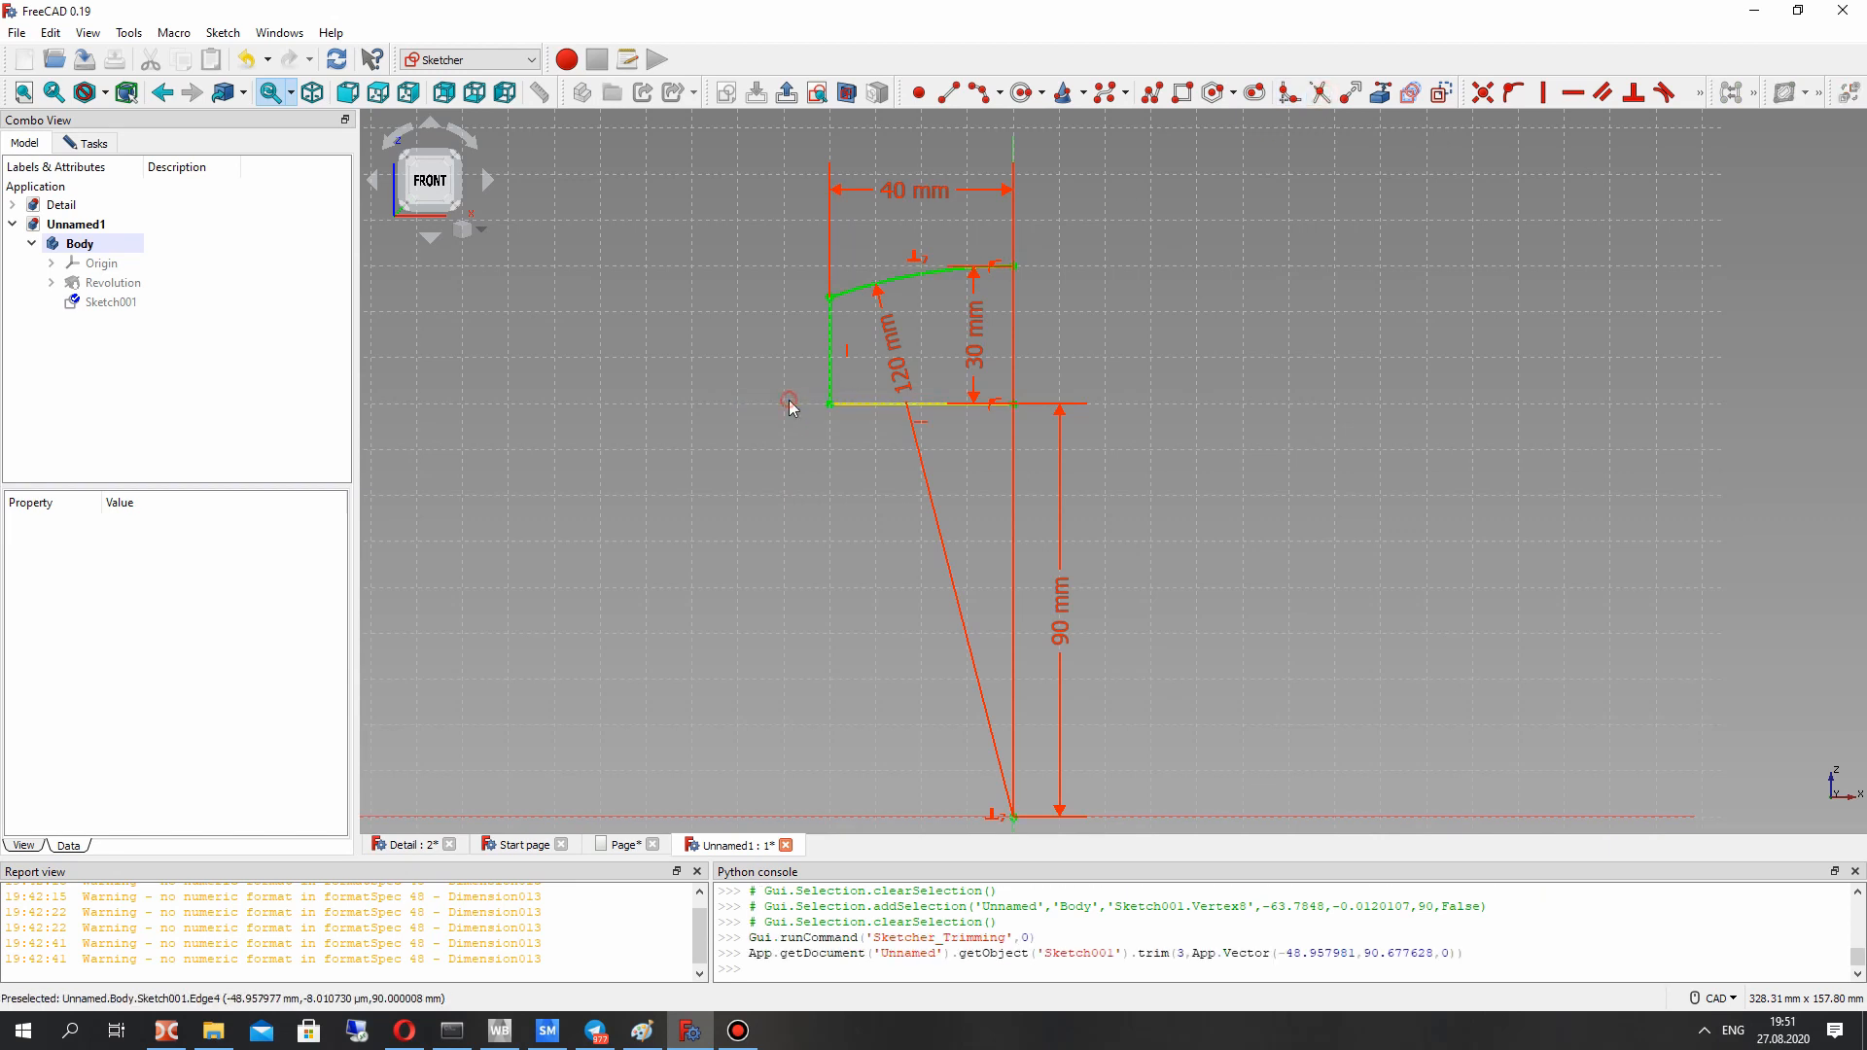
Step: Draw a vertical line on the axis from the arc's inner end to the 90 mm point and test the profile by moving its outer corner
left_click(948, 93)
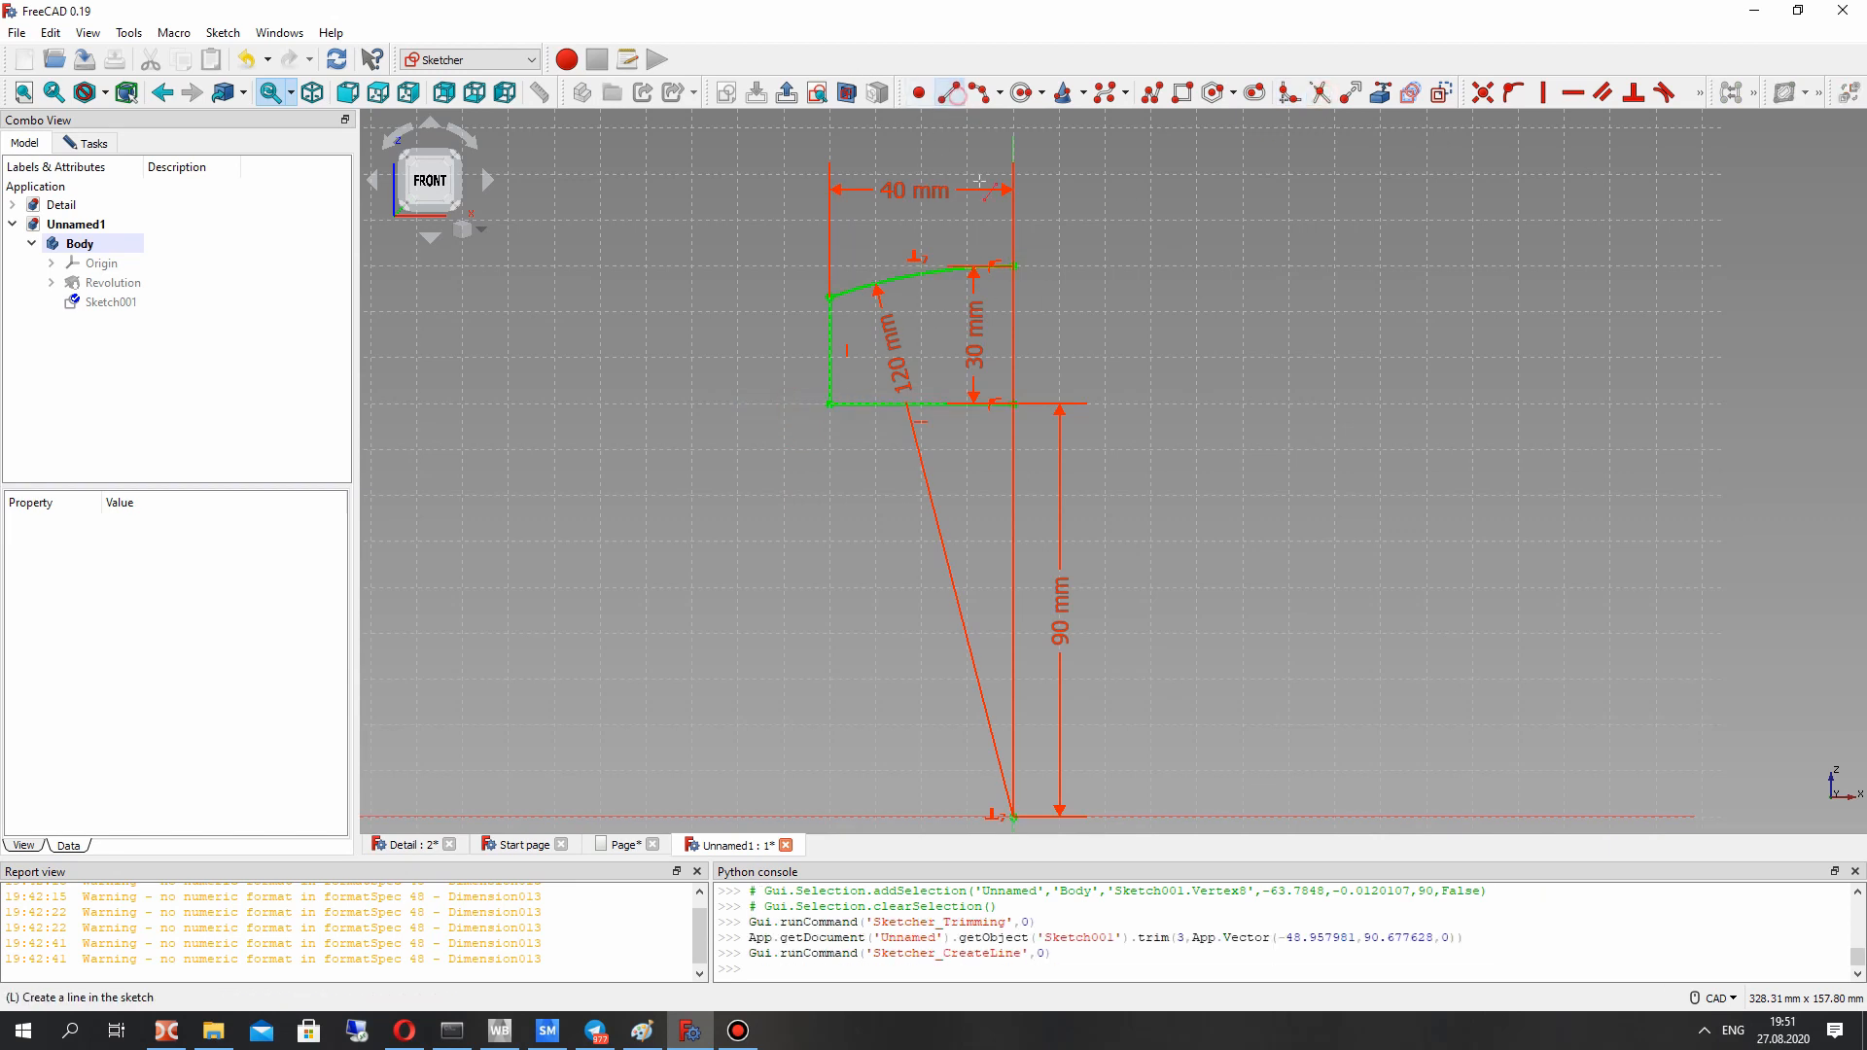
left_click(1016, 268)
left_click(1014, 403)
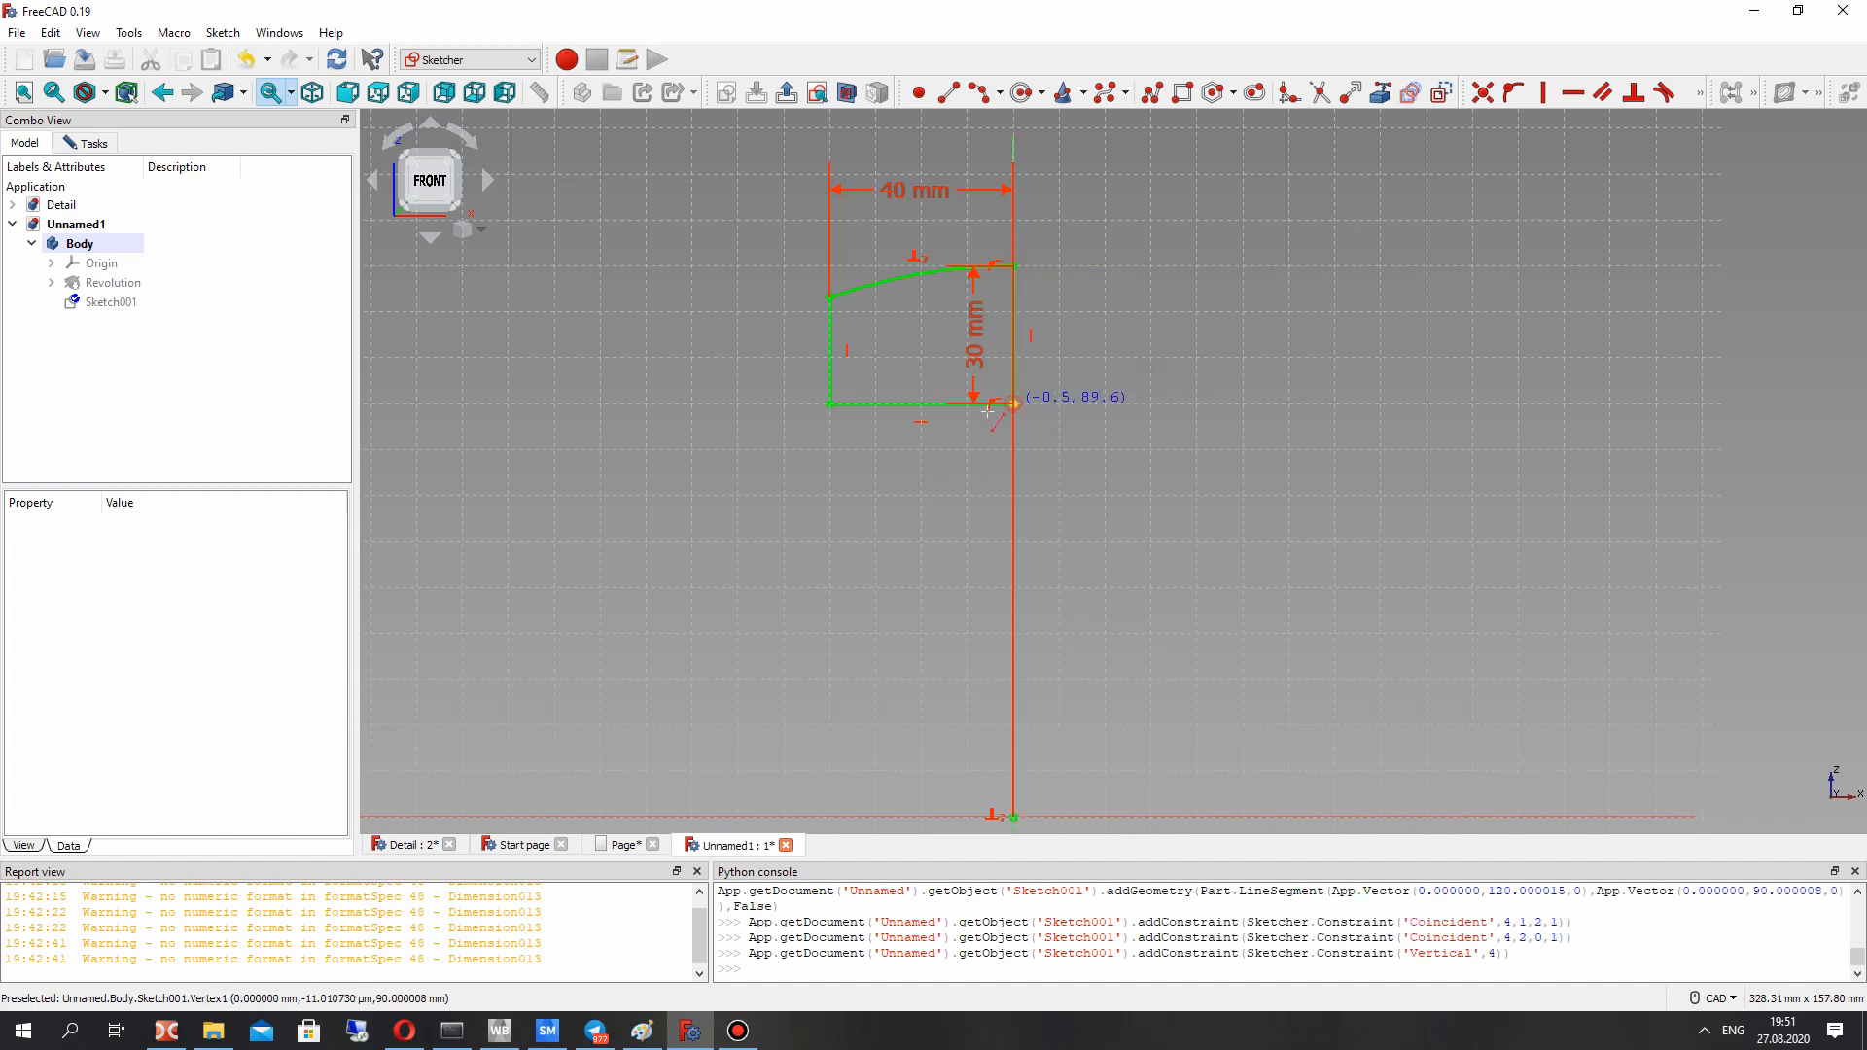
right_click(852, 299)
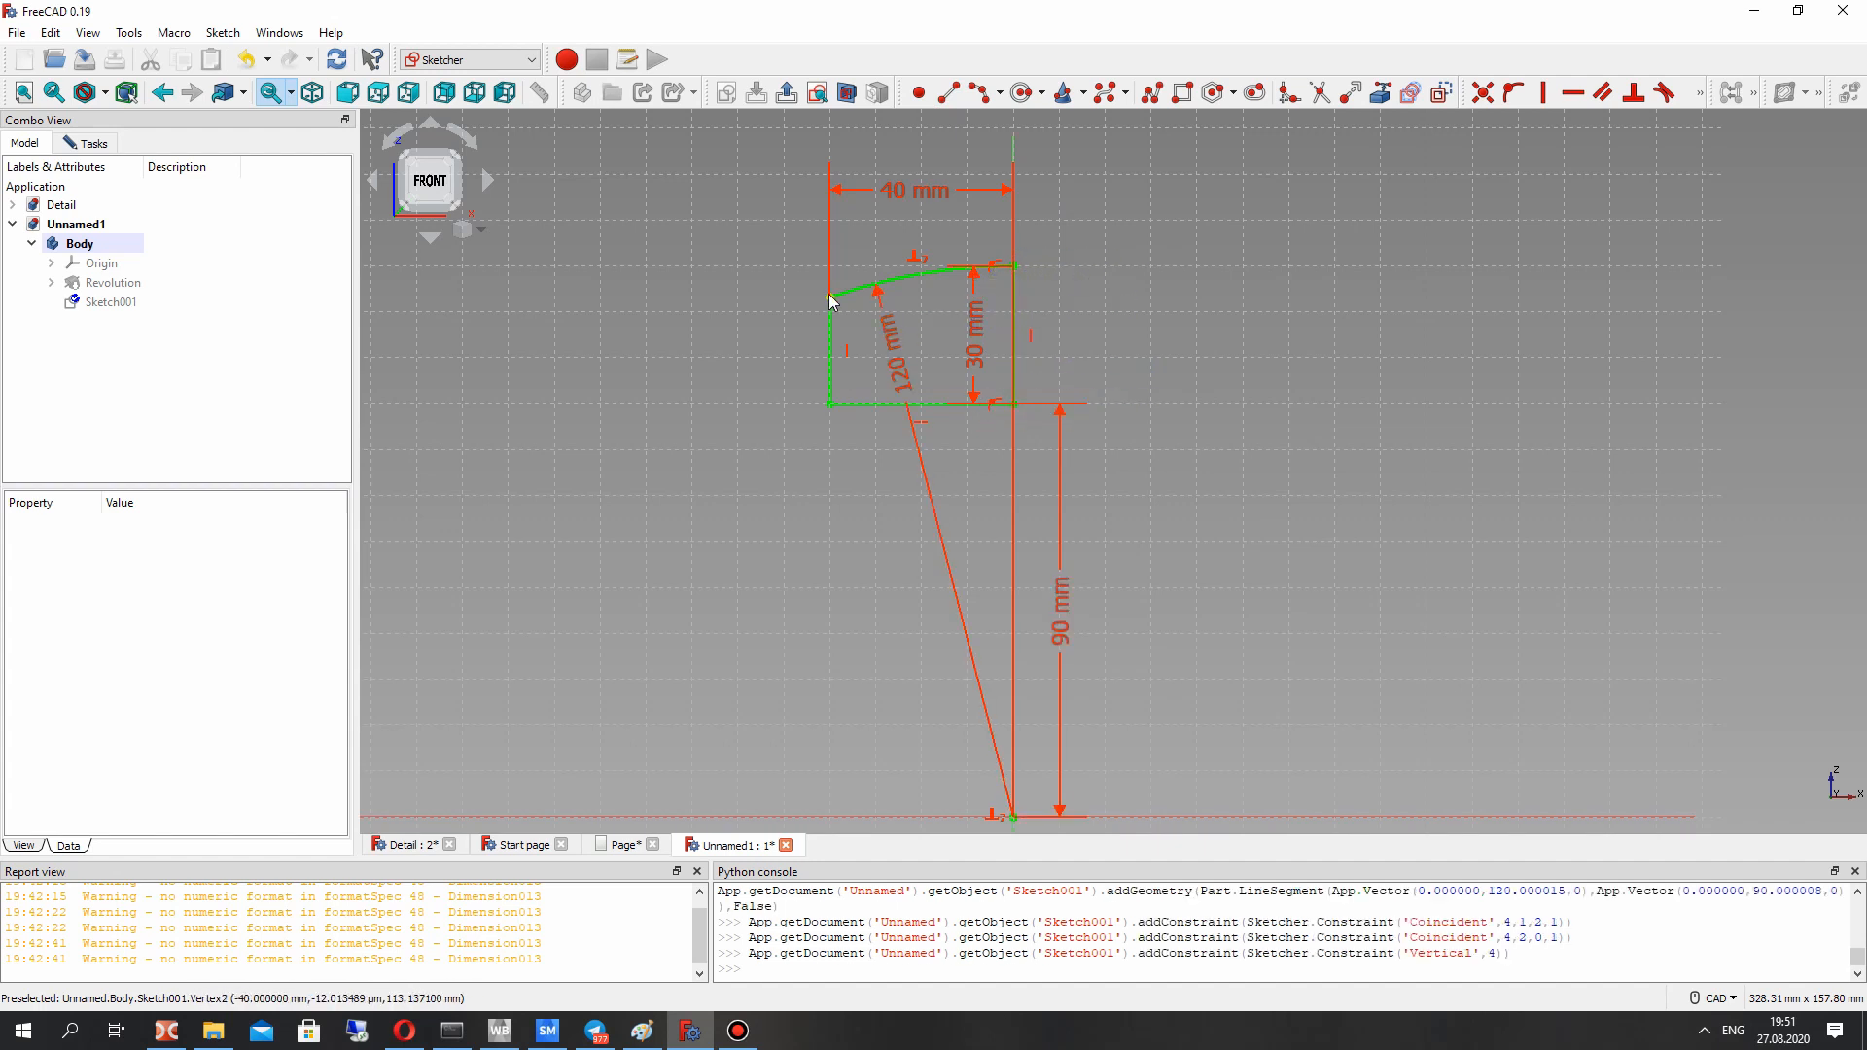
left_click_drag(830, 297, 814, 324)
Step: Check the solver messages of Sketch001, delete the redundant vertical constraint Constraint15 and close the sketch
left_click(109, 303)
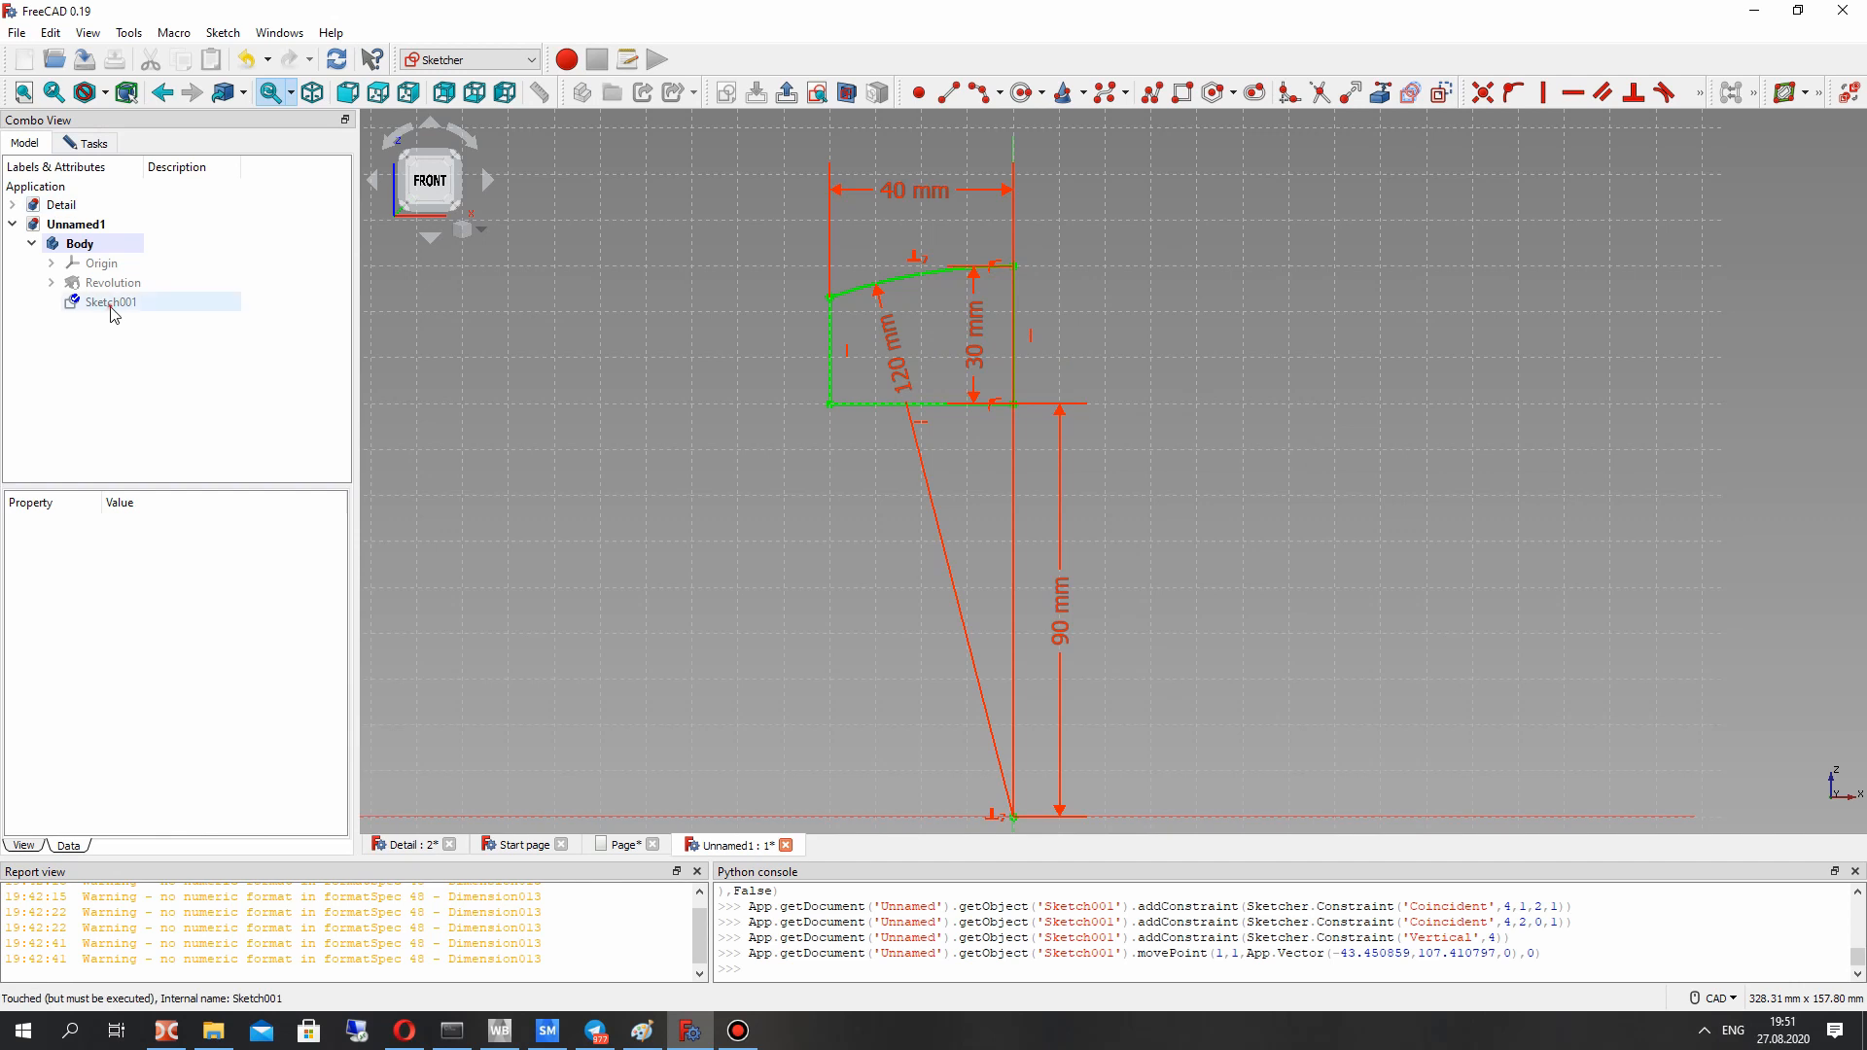
left_click(70, 141)
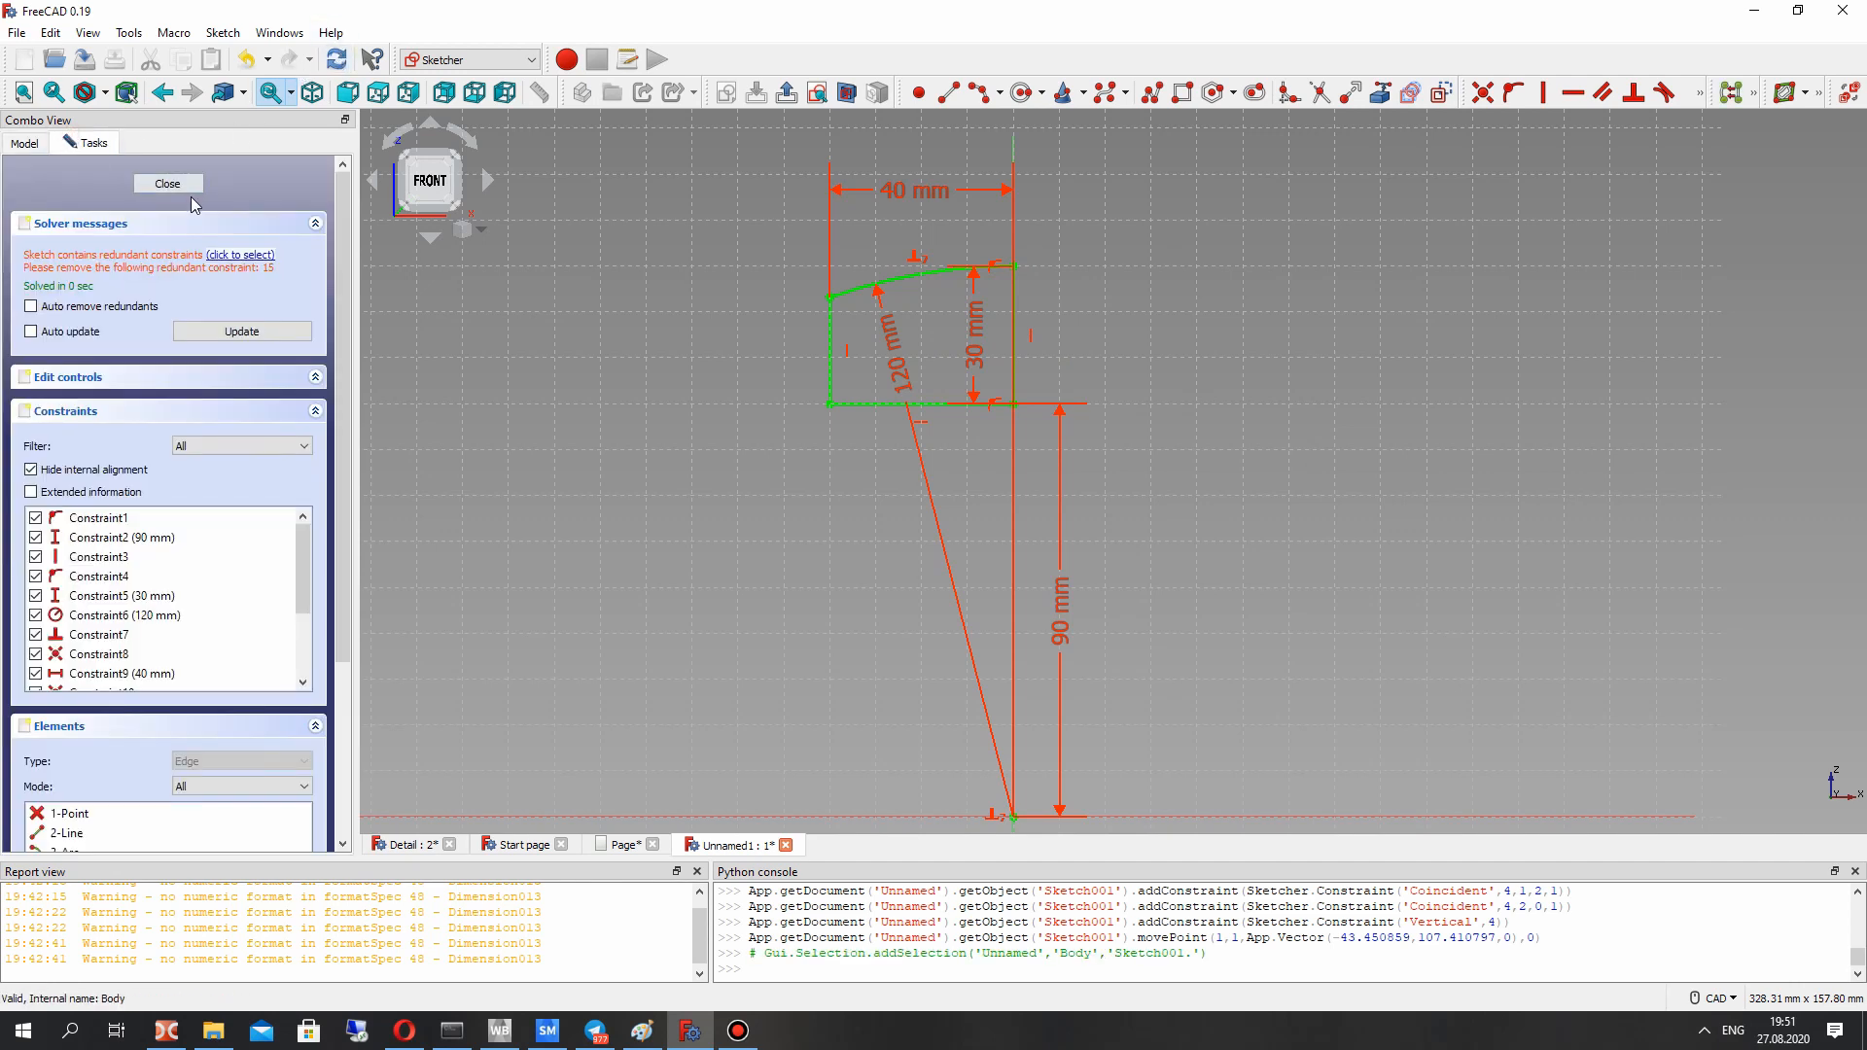
left_click(179, 187)
right_click(134, 304)
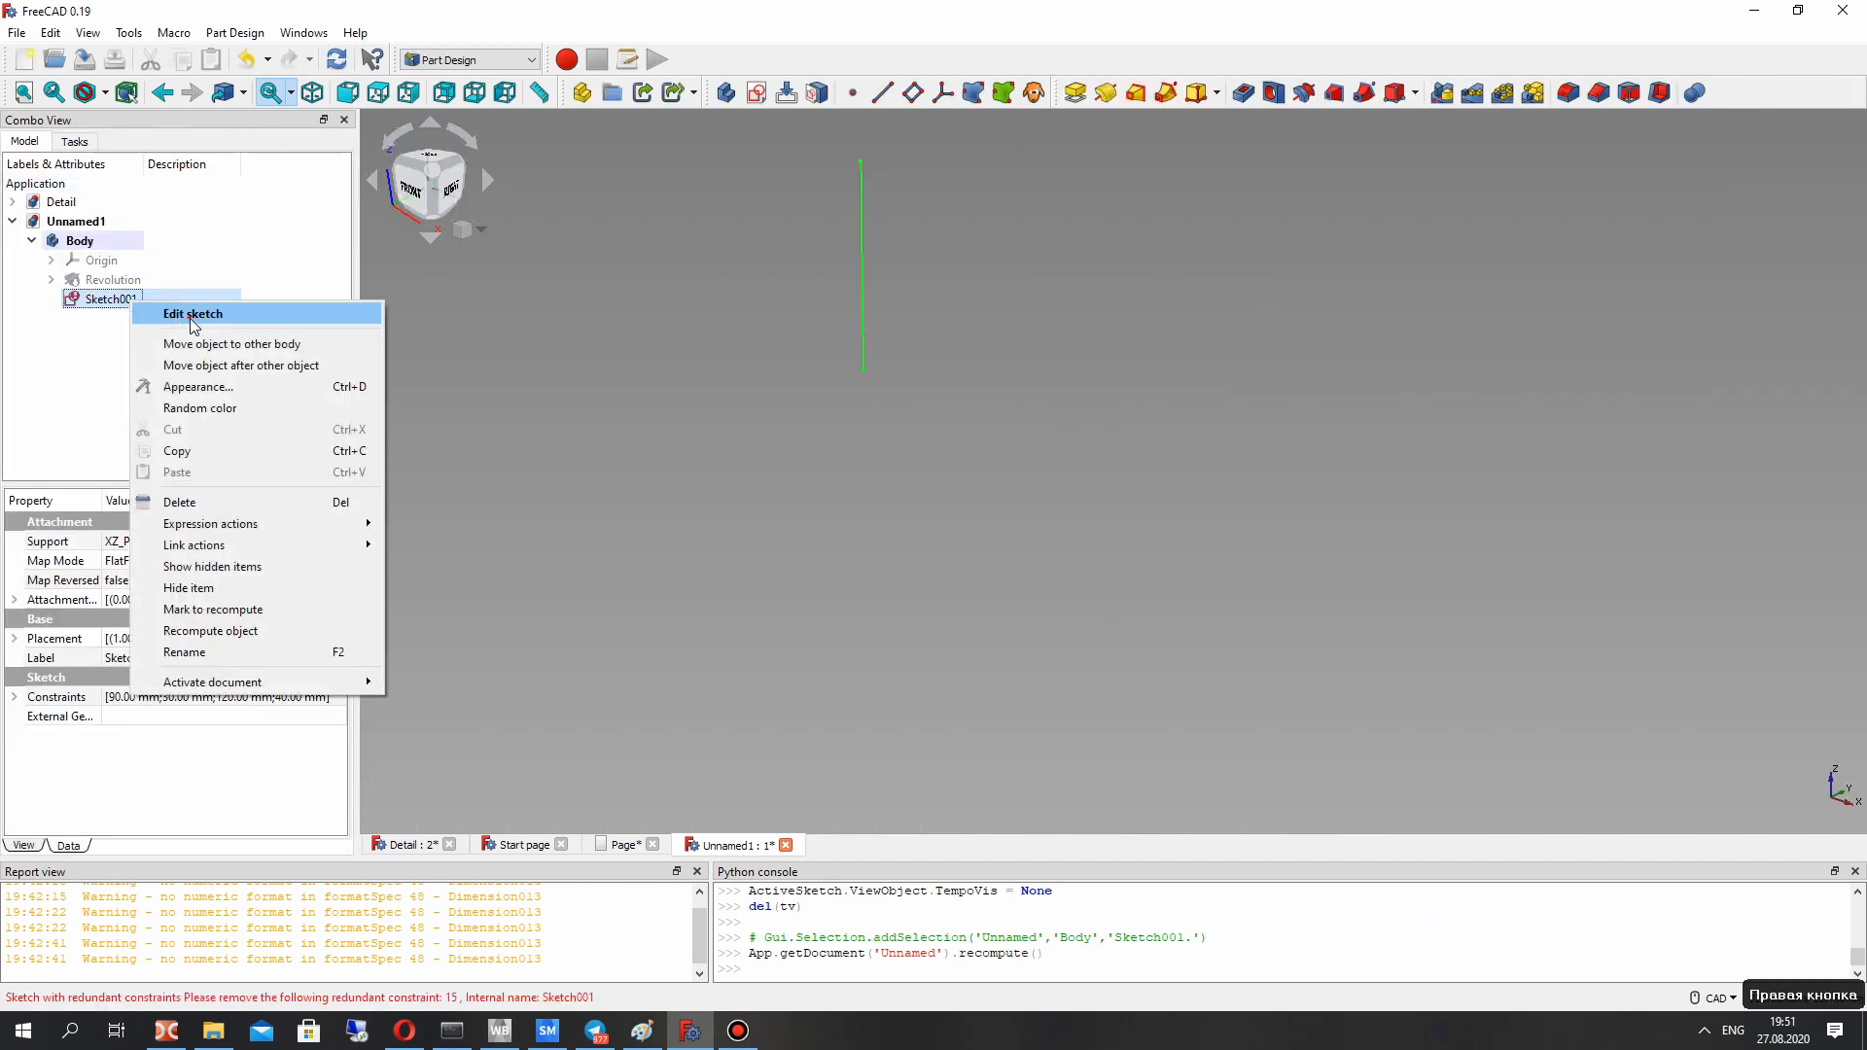
left_click(161, 314)
scroll(107, 628, "down", 3)
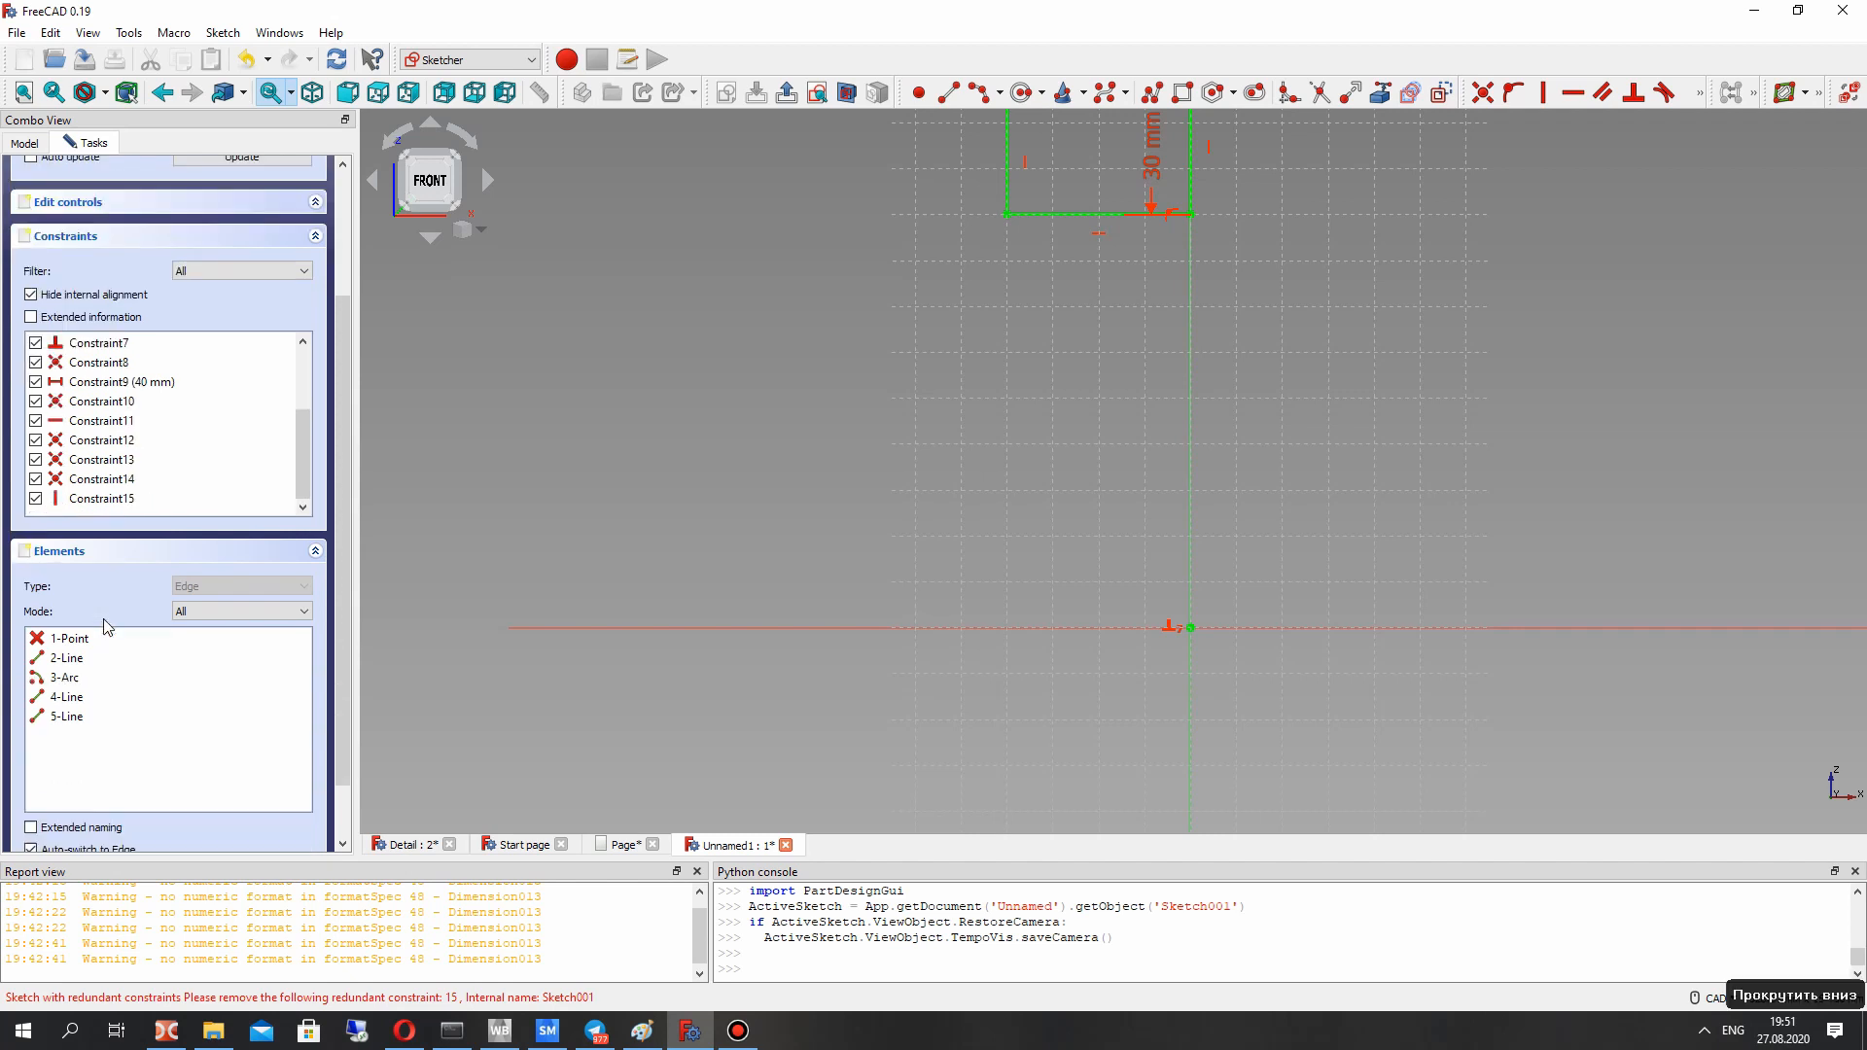
right_click(90, 499)
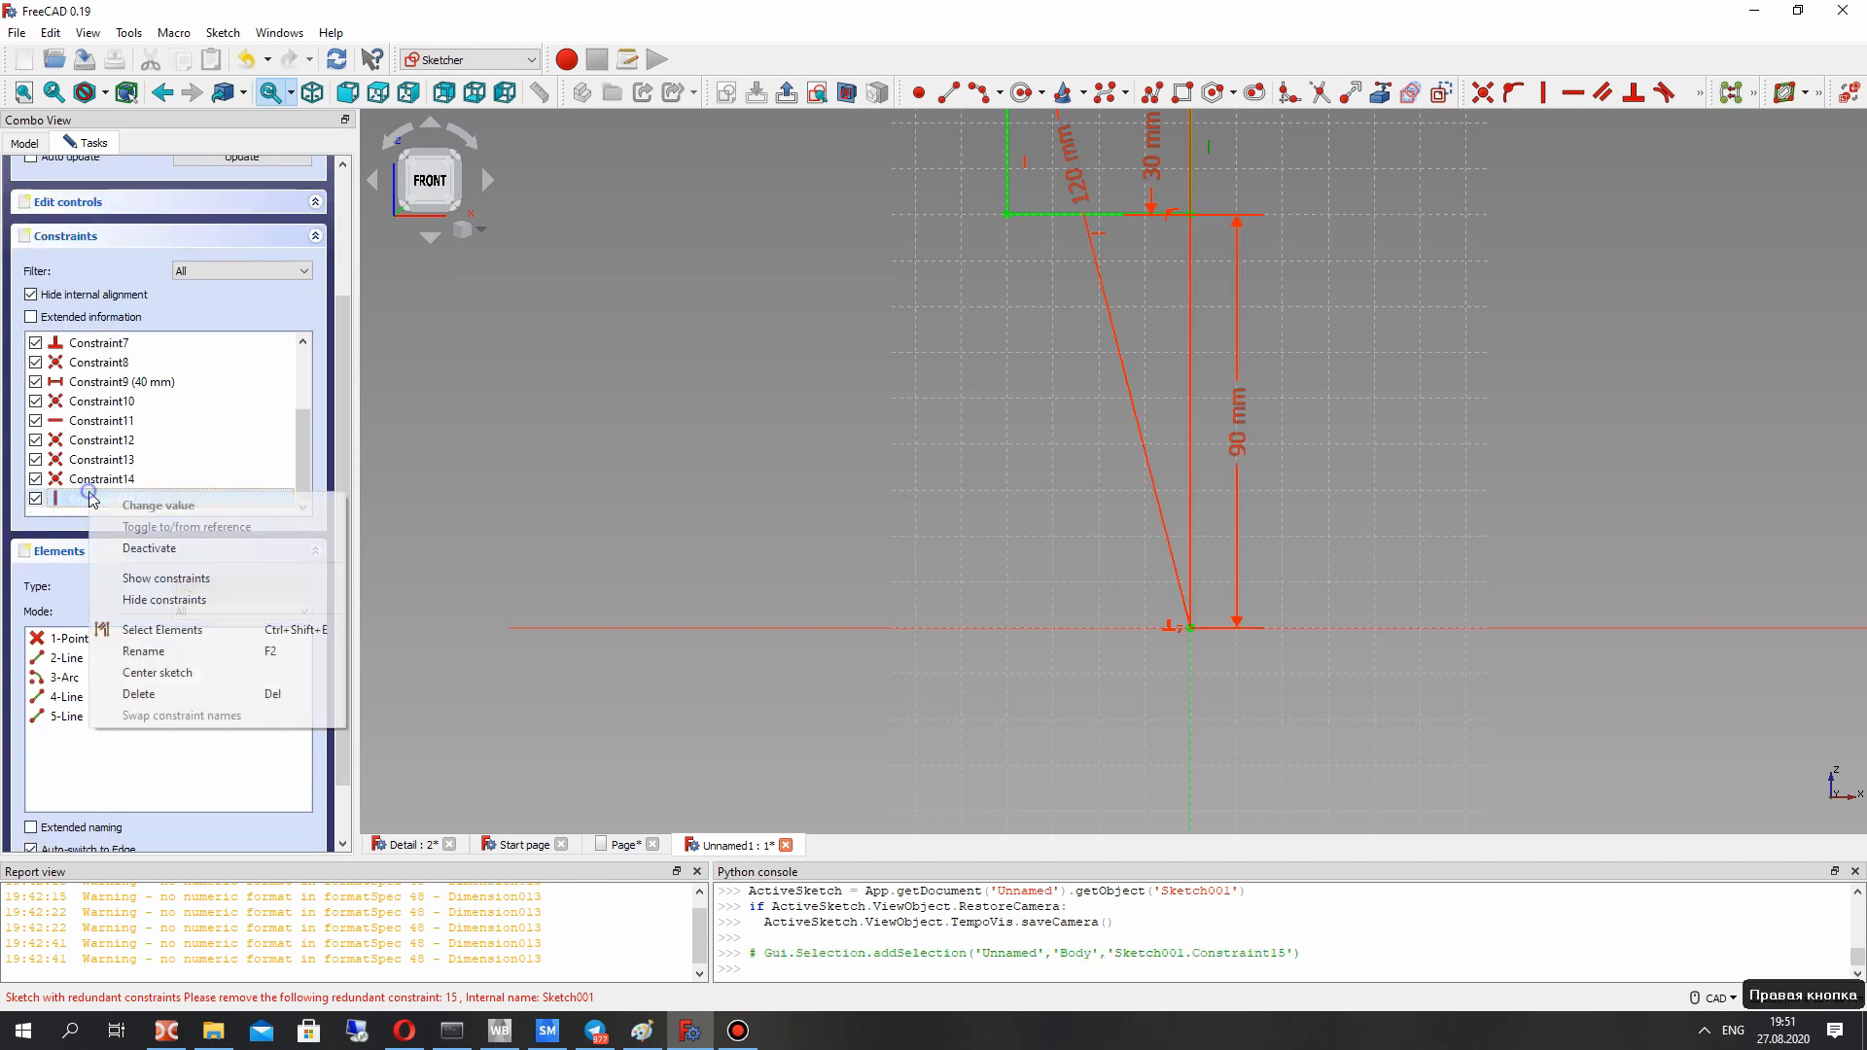
left_click(131, 698)
scroll(139, 278, "up", 3)
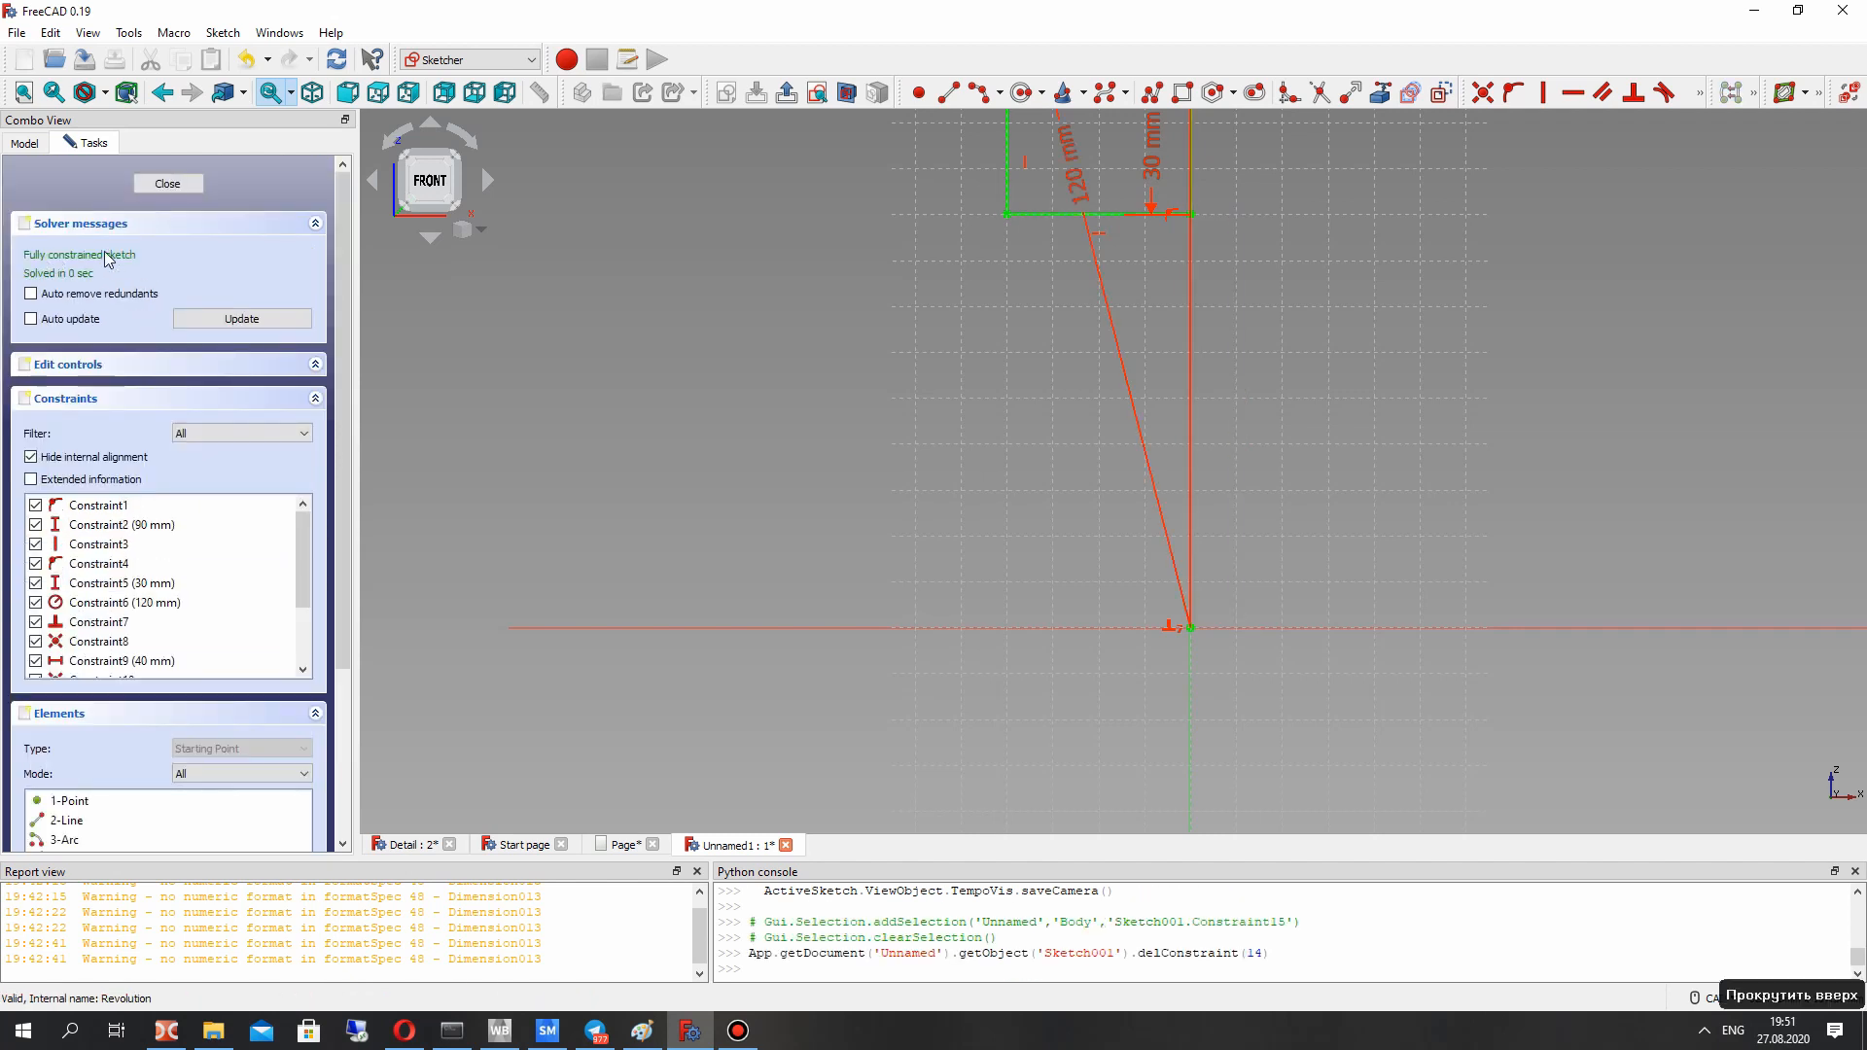
left_click(167, 183)
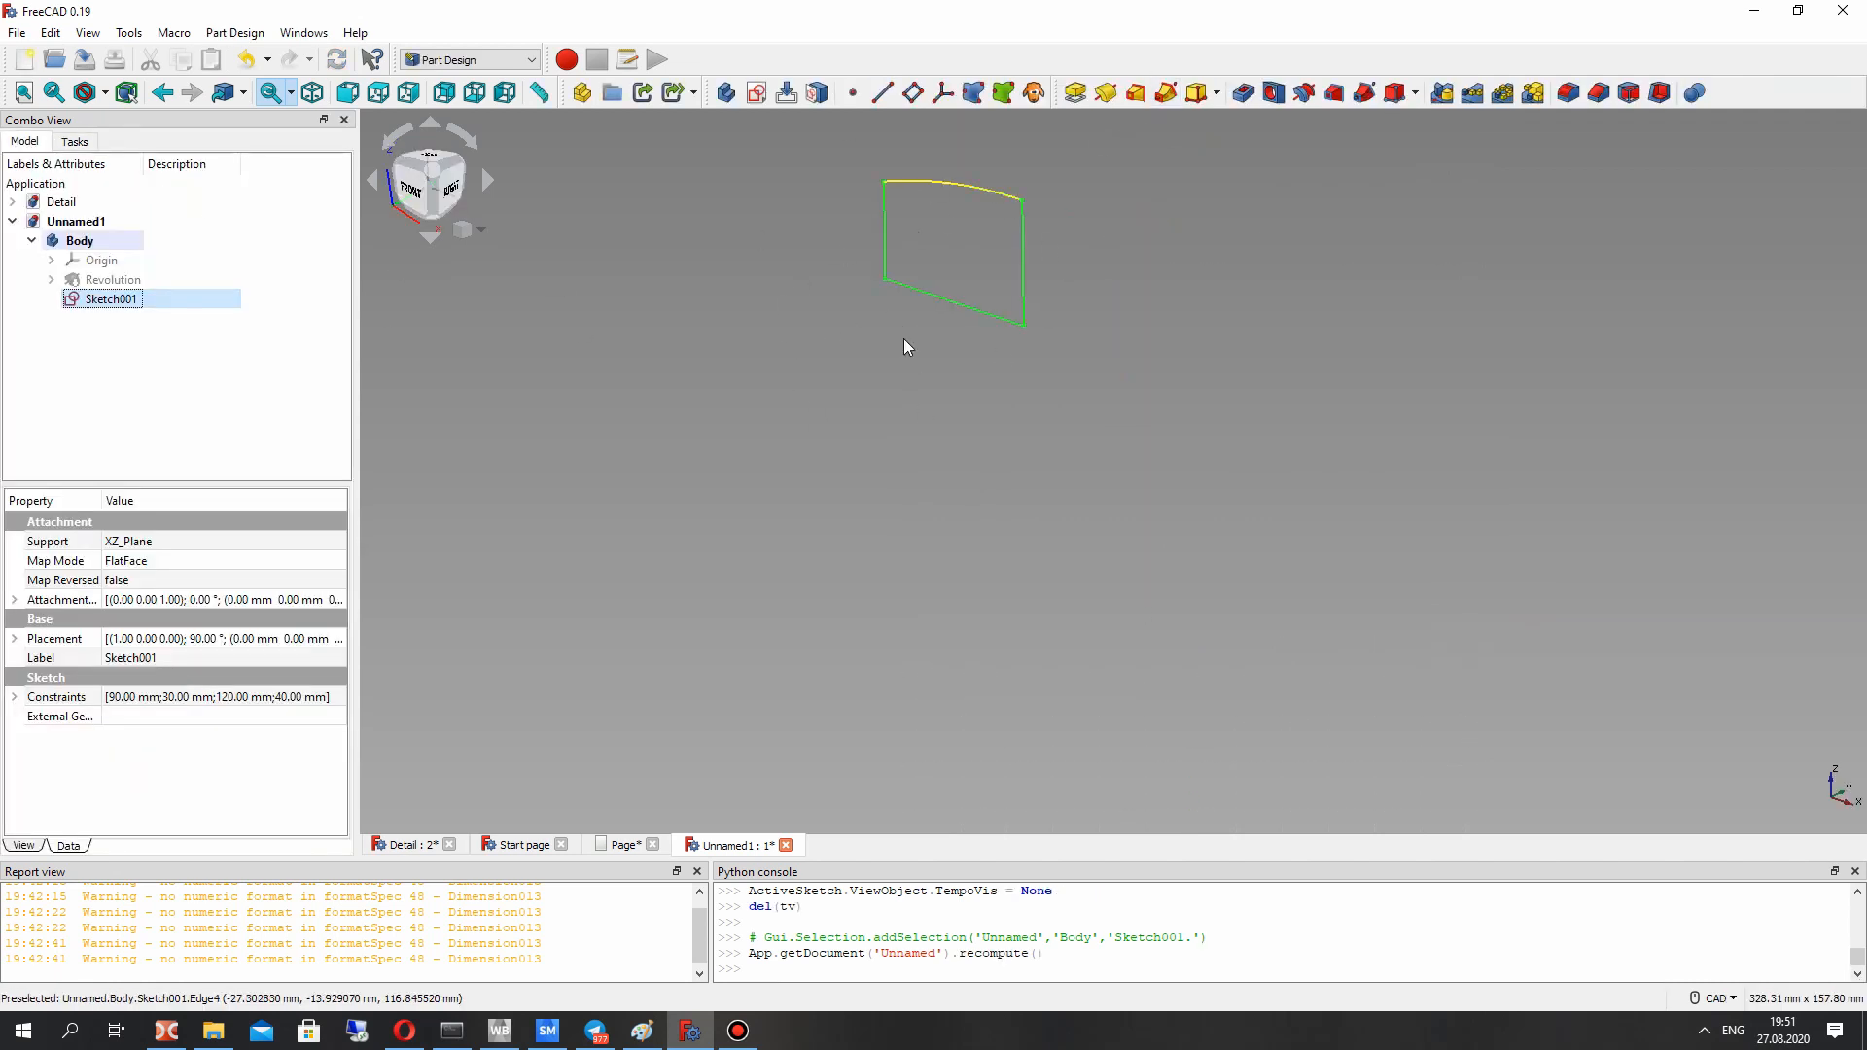
Step: Create a datum line through the two endpoints of the head sketch's lower edge
left_click(467, 317)
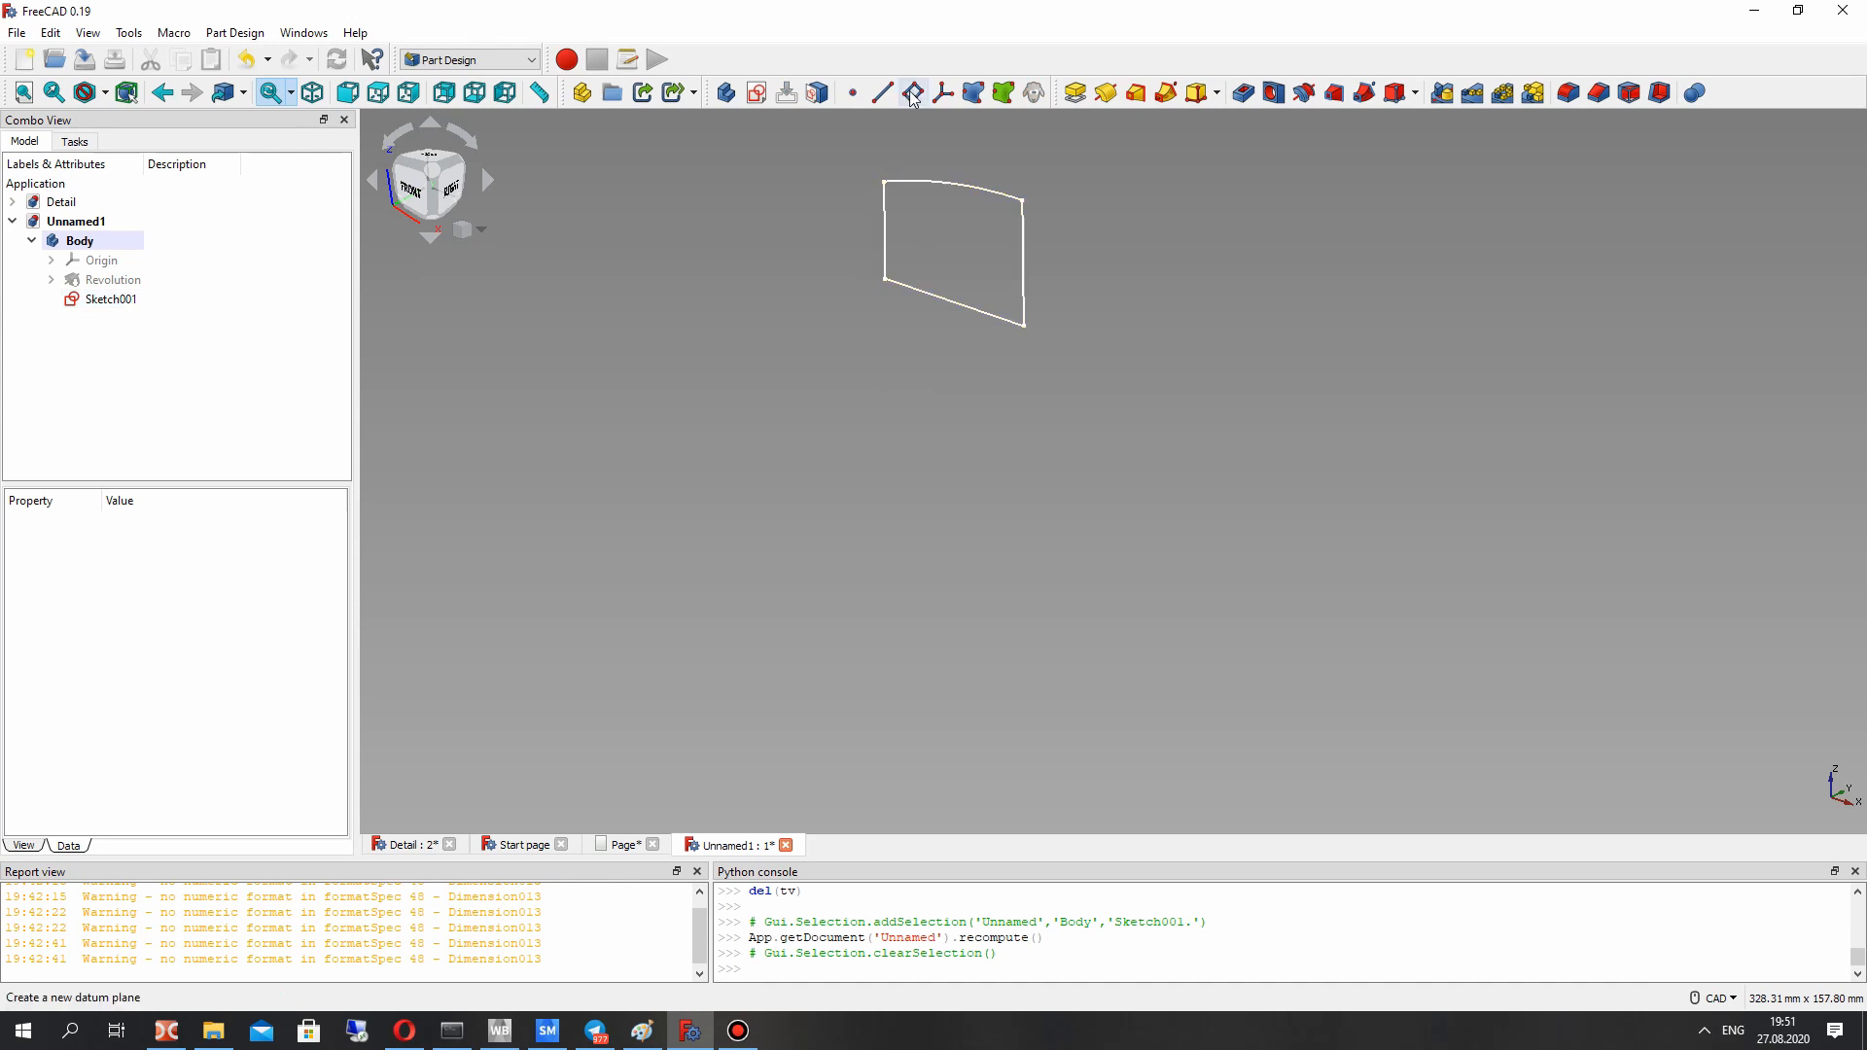
left_click(882, 92)
left_click(958, 304)
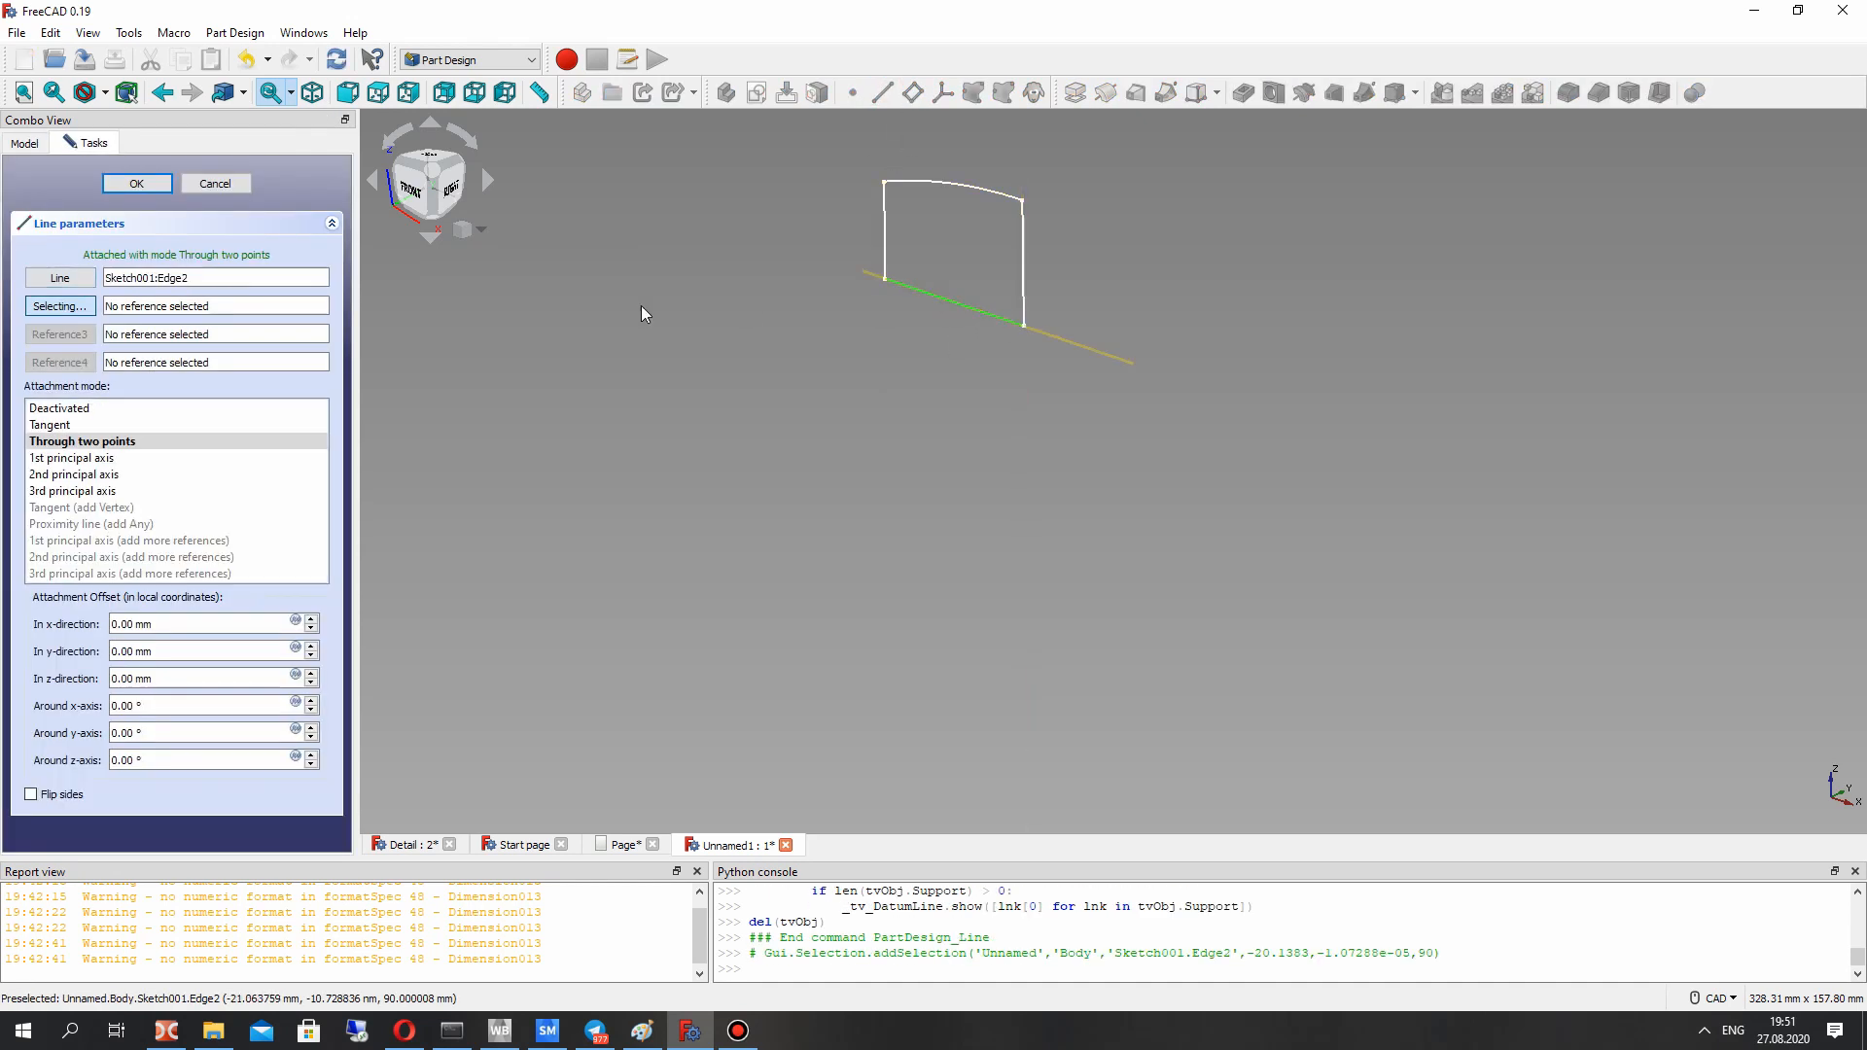
left_click(136, 183)
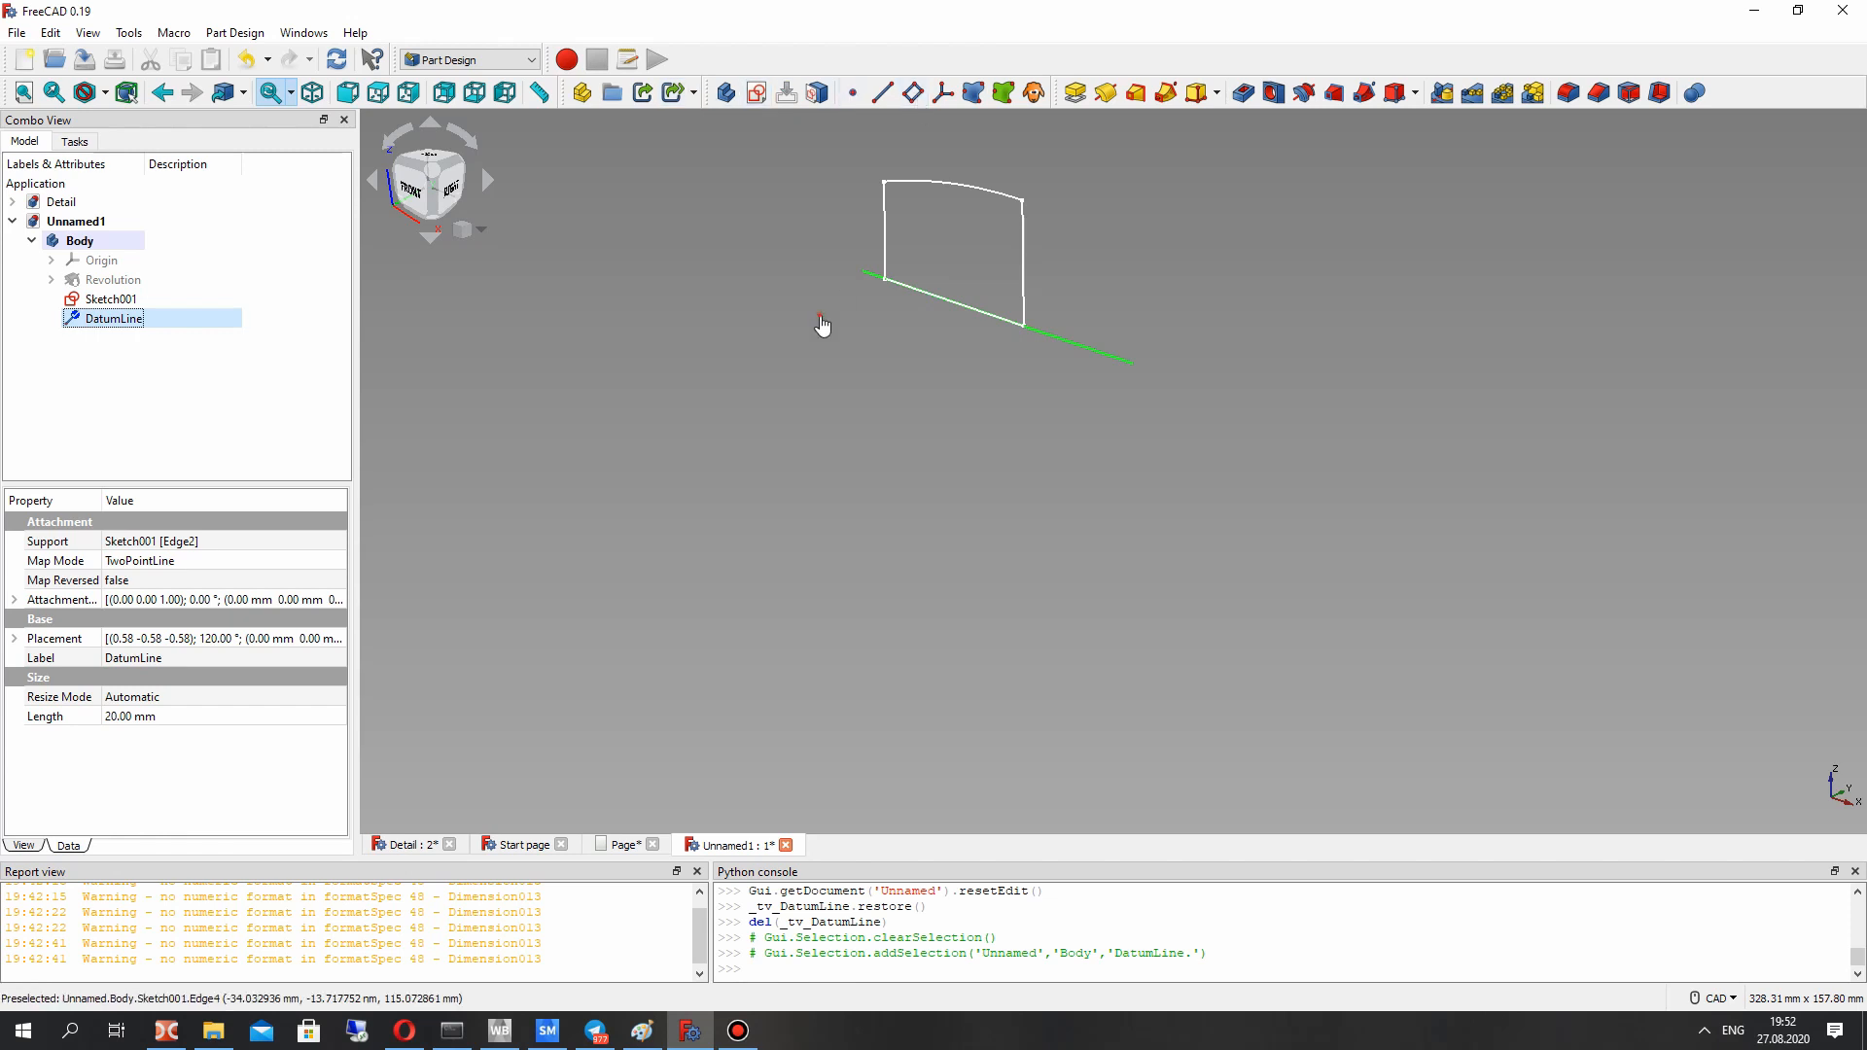
left_click(822, 325)
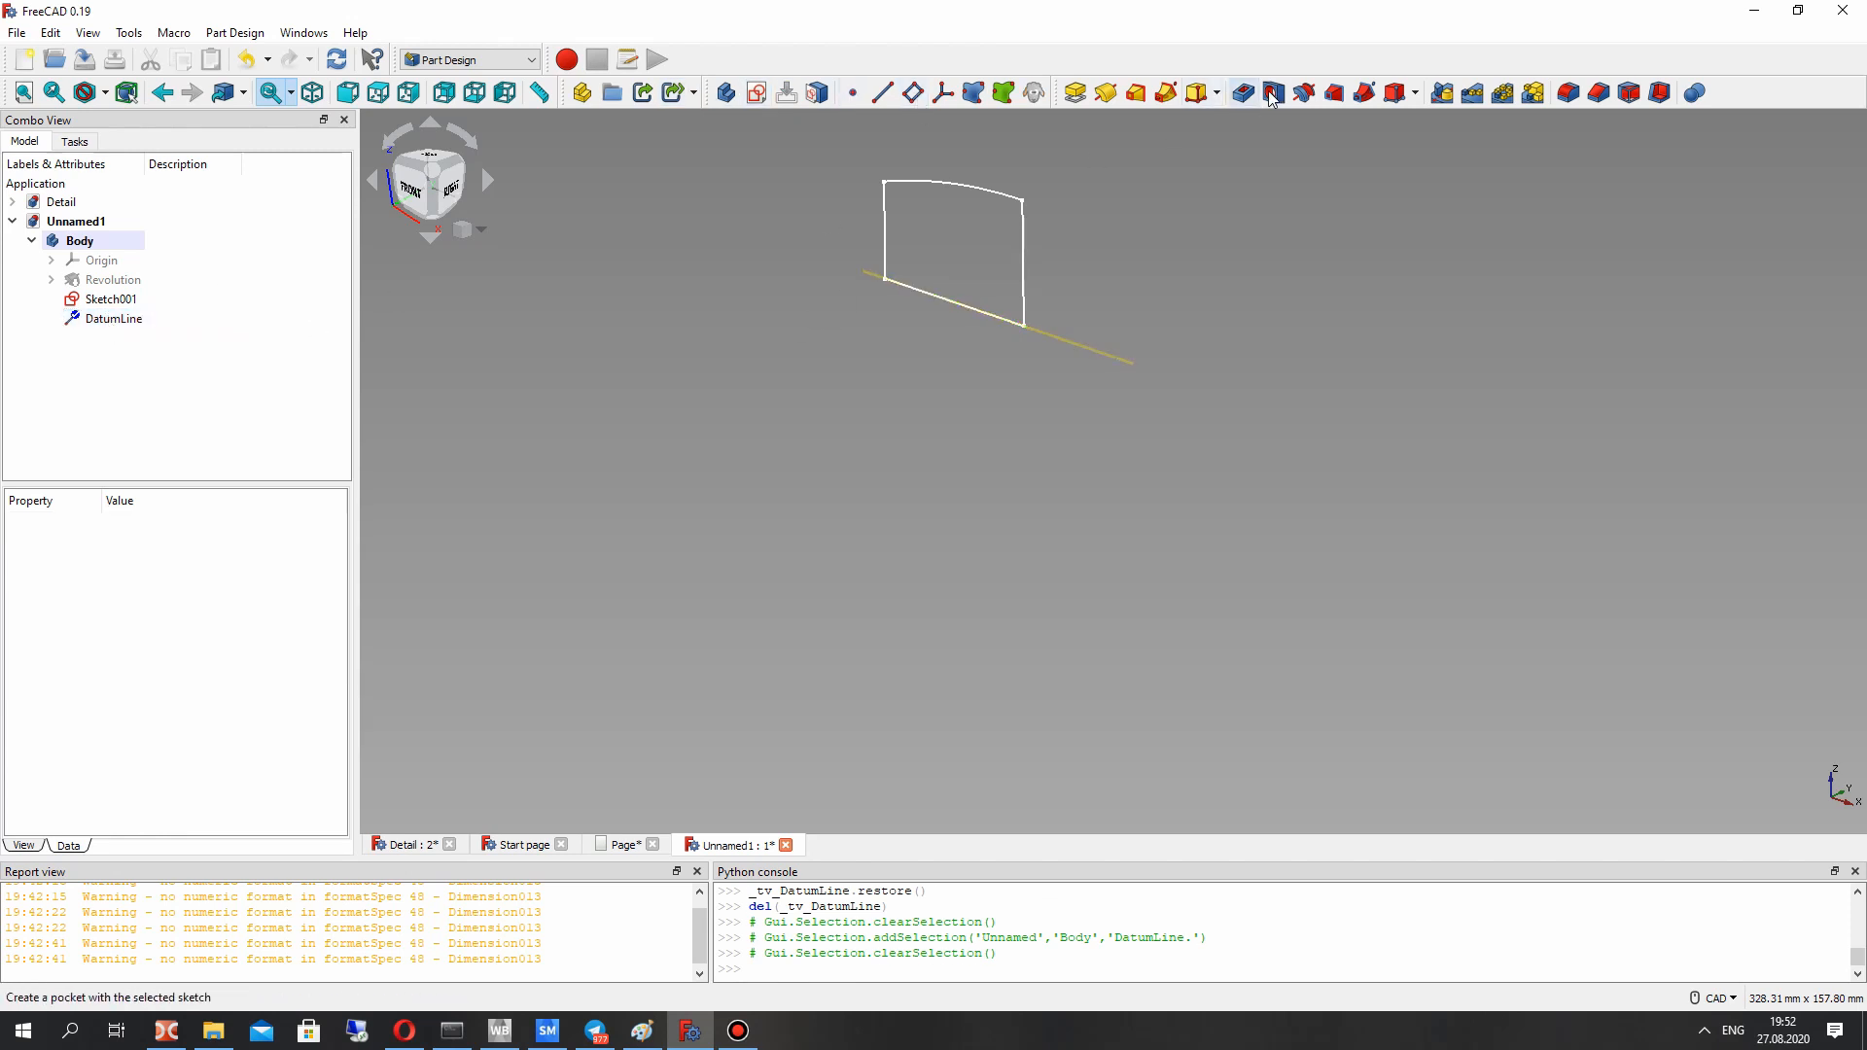
Step: Try to revolve the head sketch 360° about the datum line
left_click(1106, 92)
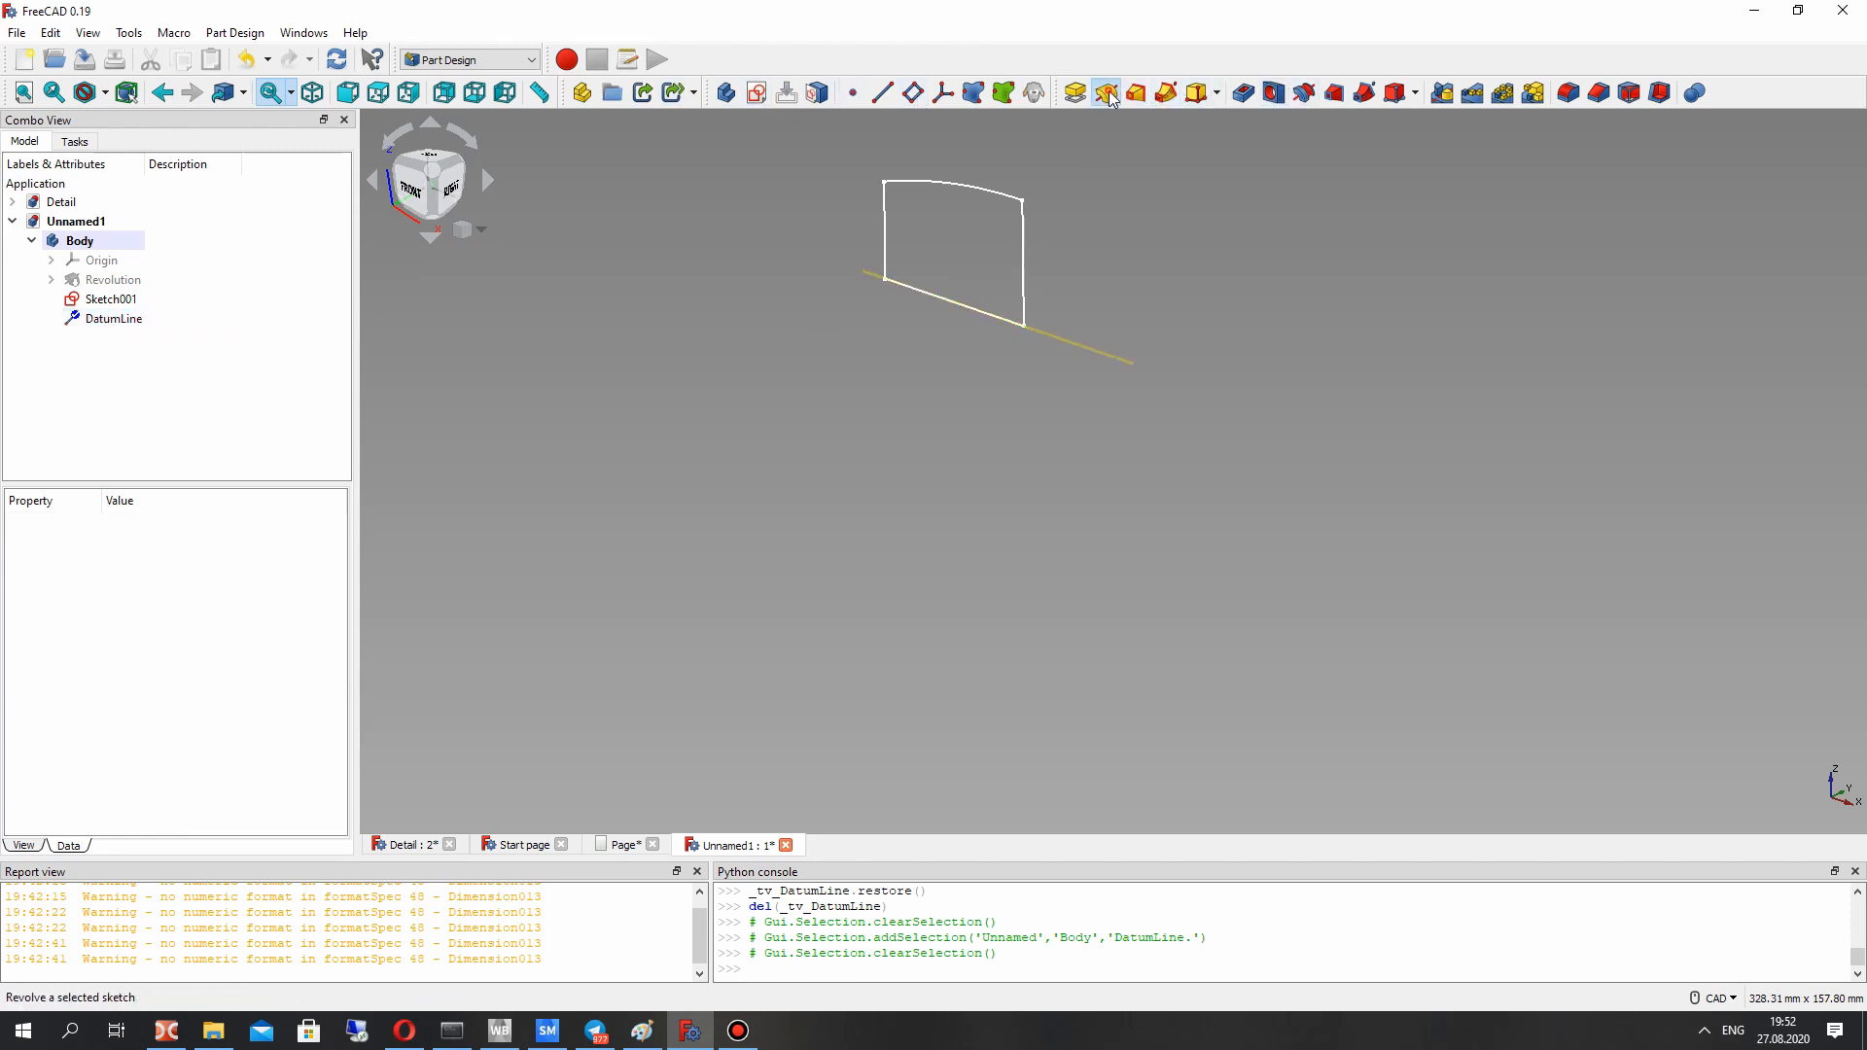
left_click(251, 258)
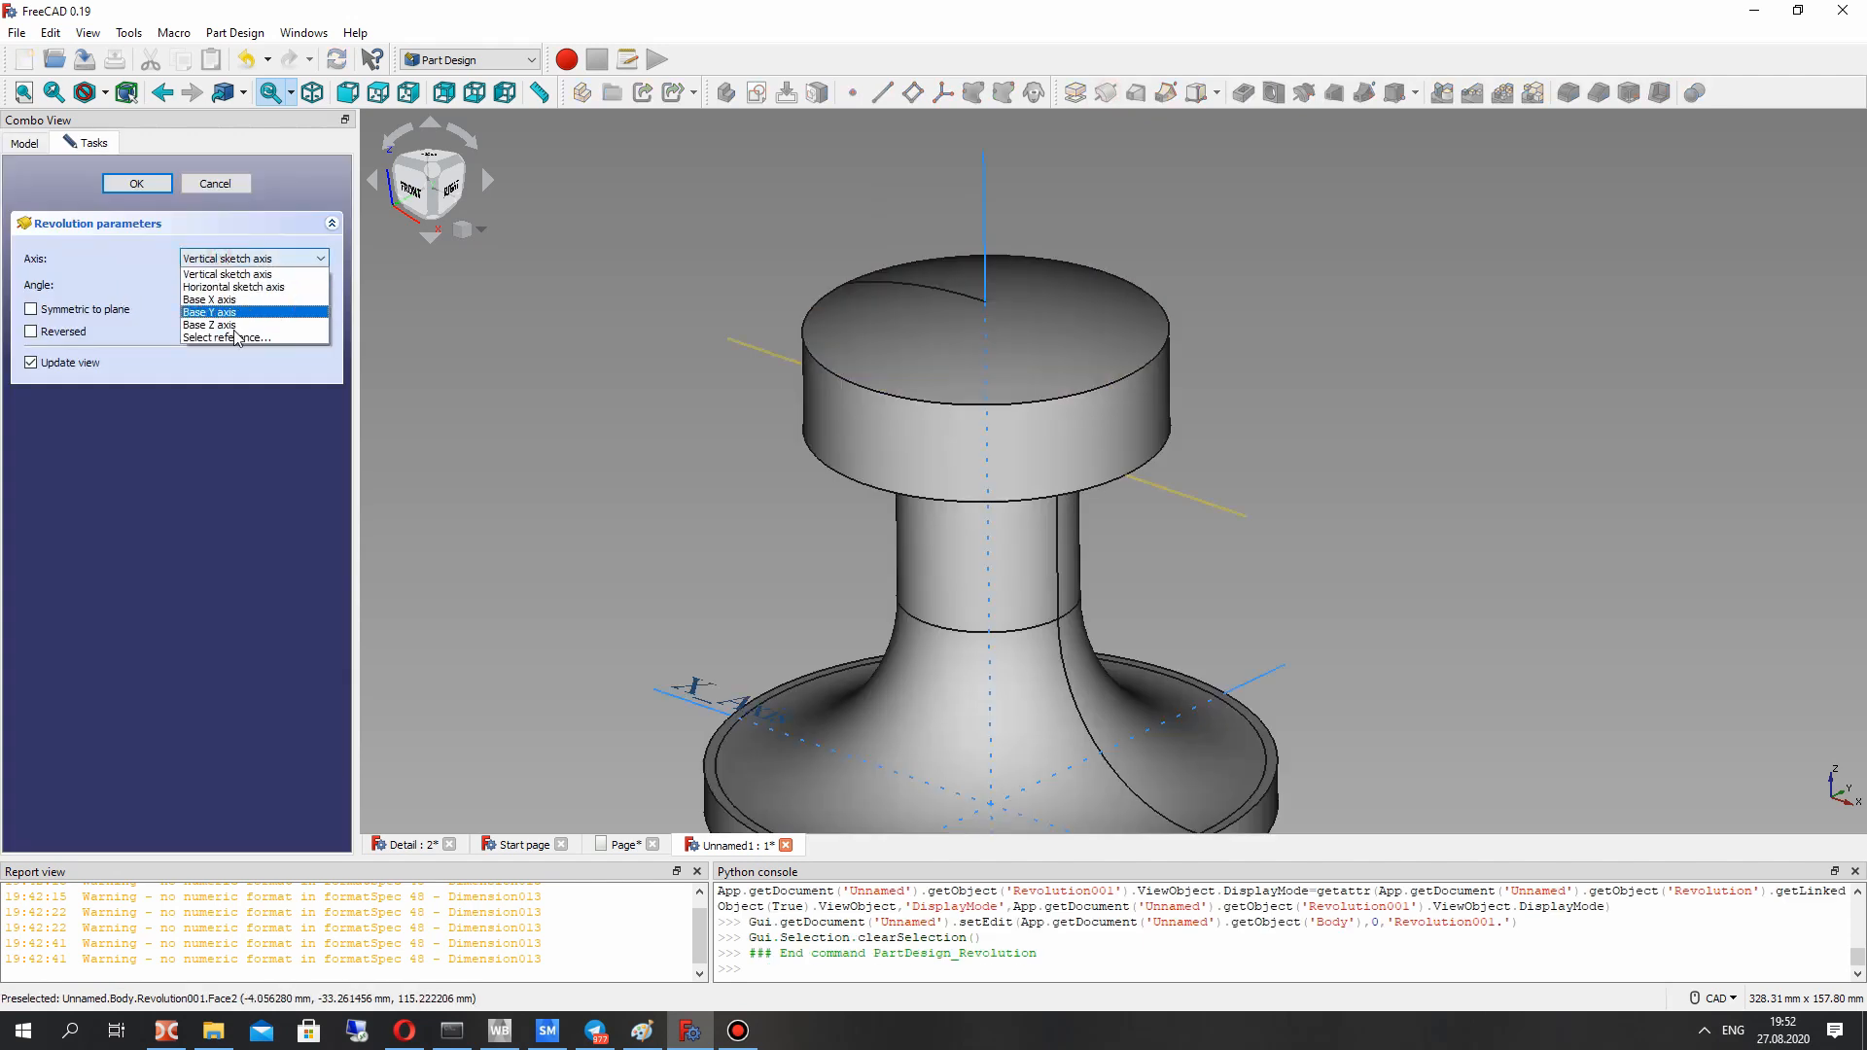
left_click(206, 337)
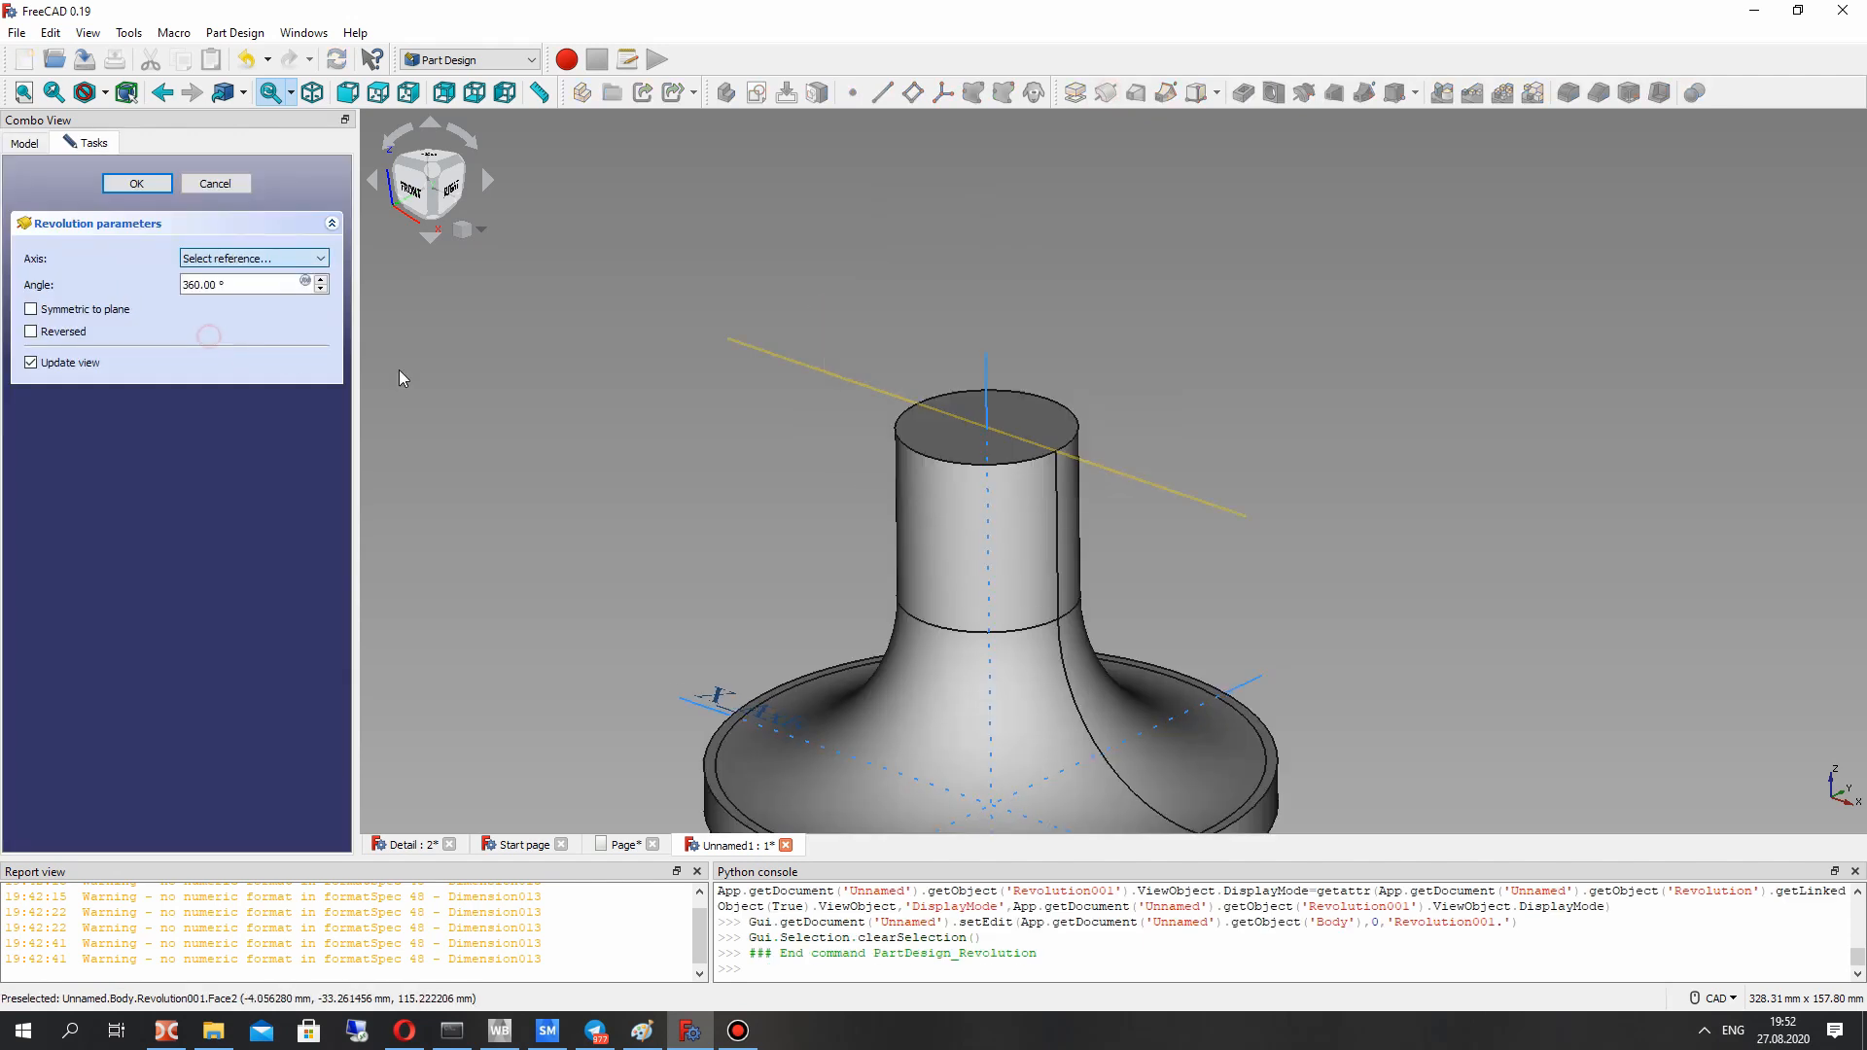
left_click(825, 372)
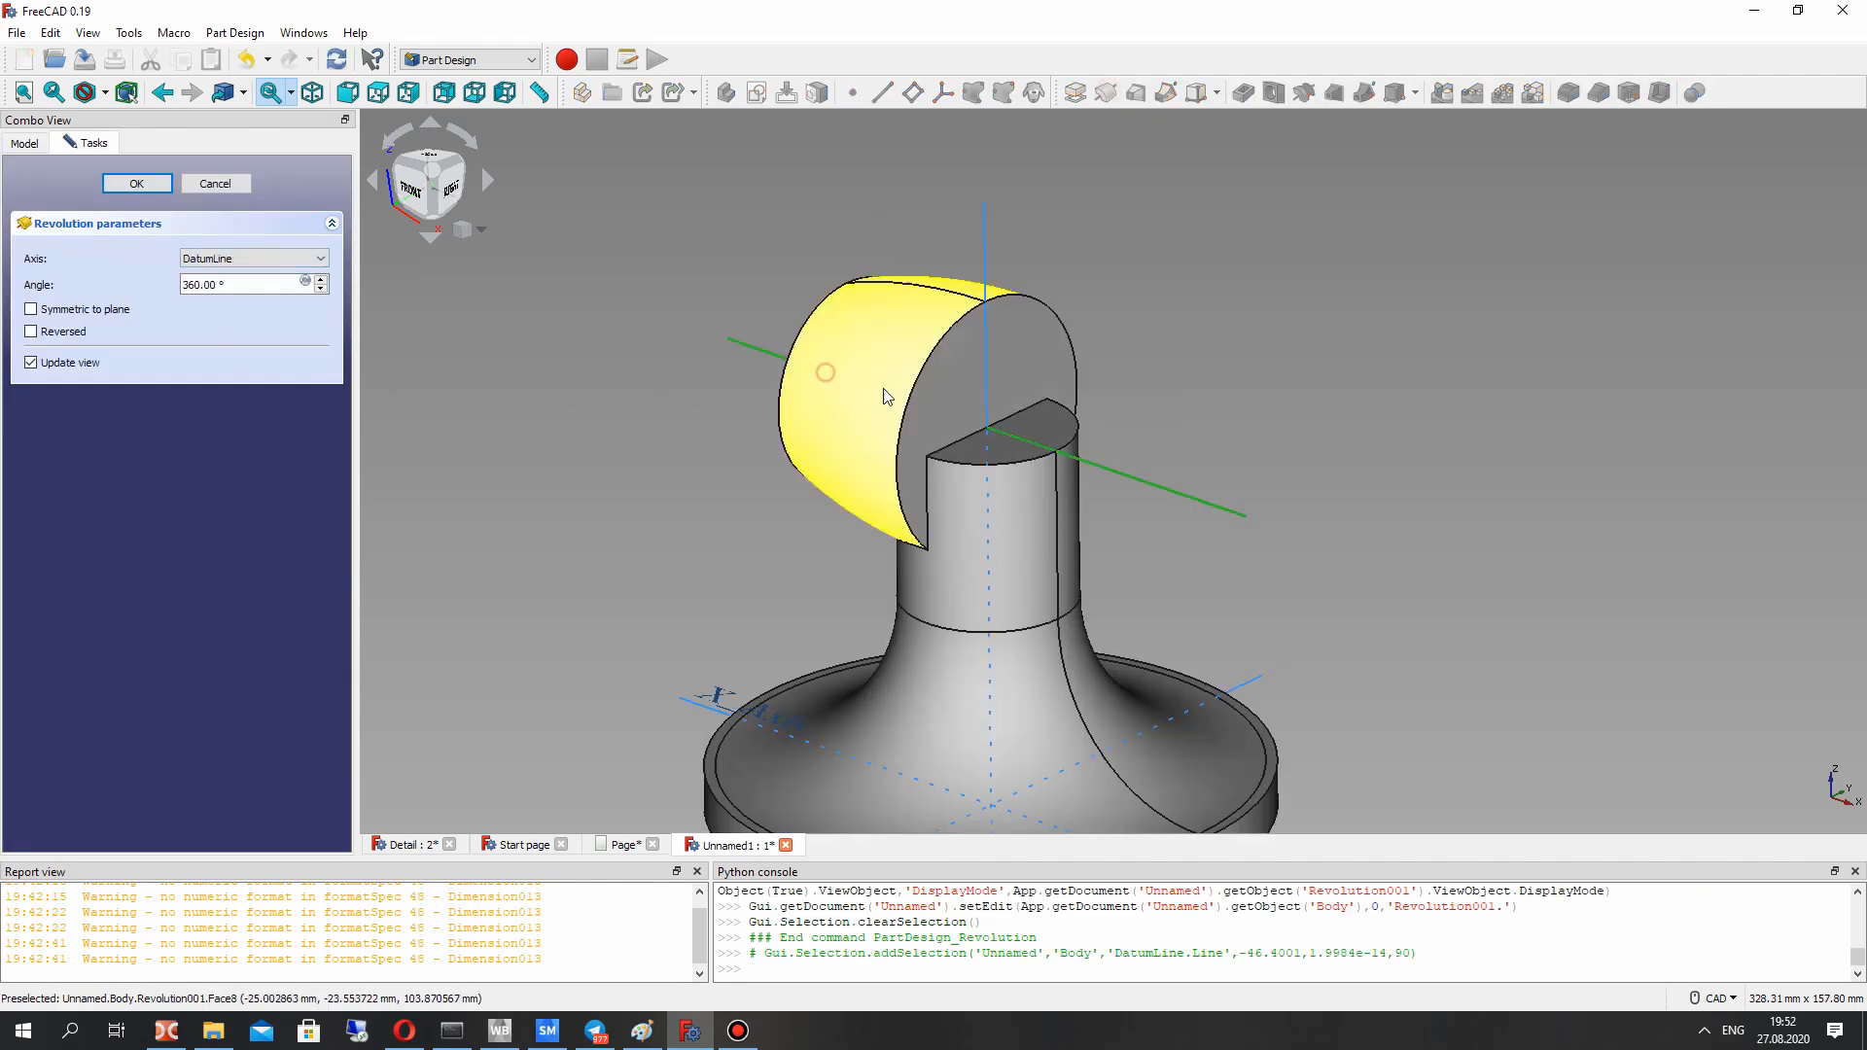
left_click(215, 184)
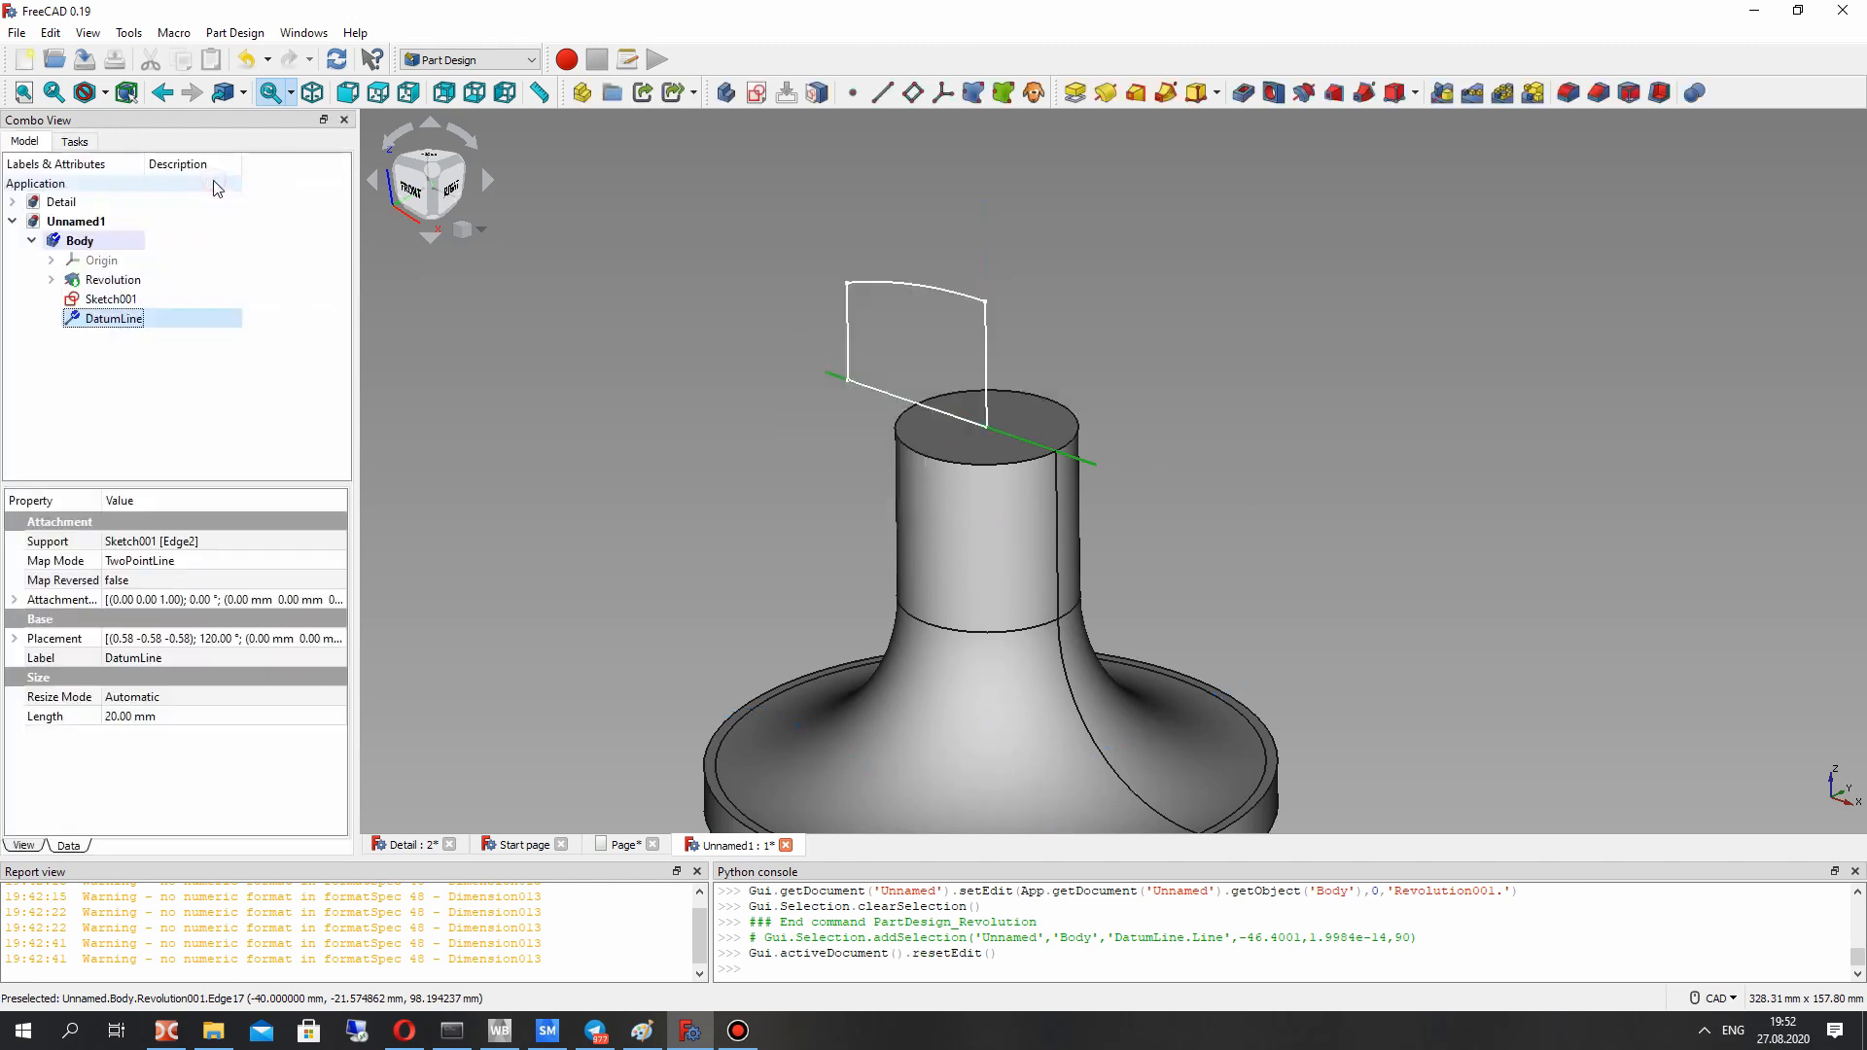
Step: Reopen Sketch001 for editing and delete the profile's vertical line on the sketch axis
right_click(114, 302)
left_click(131, 309)
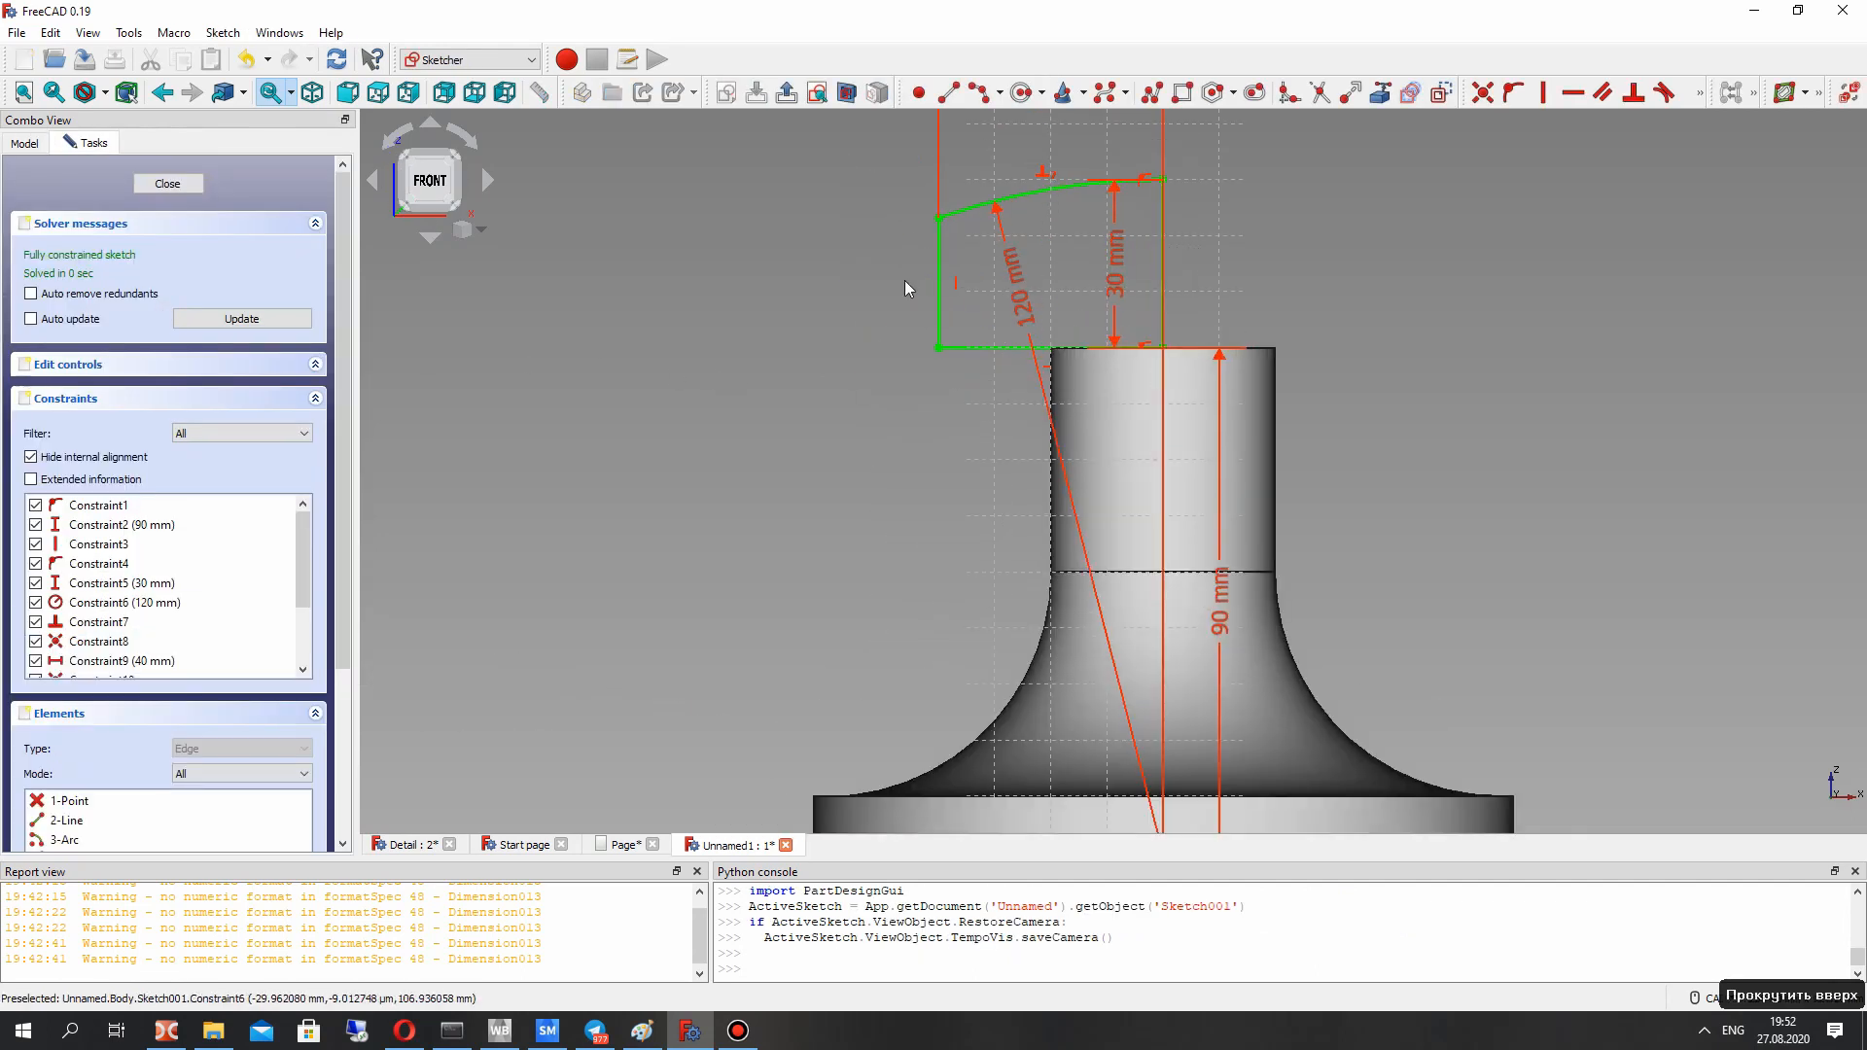
middle_click_drag(904, 280, 623, 520)
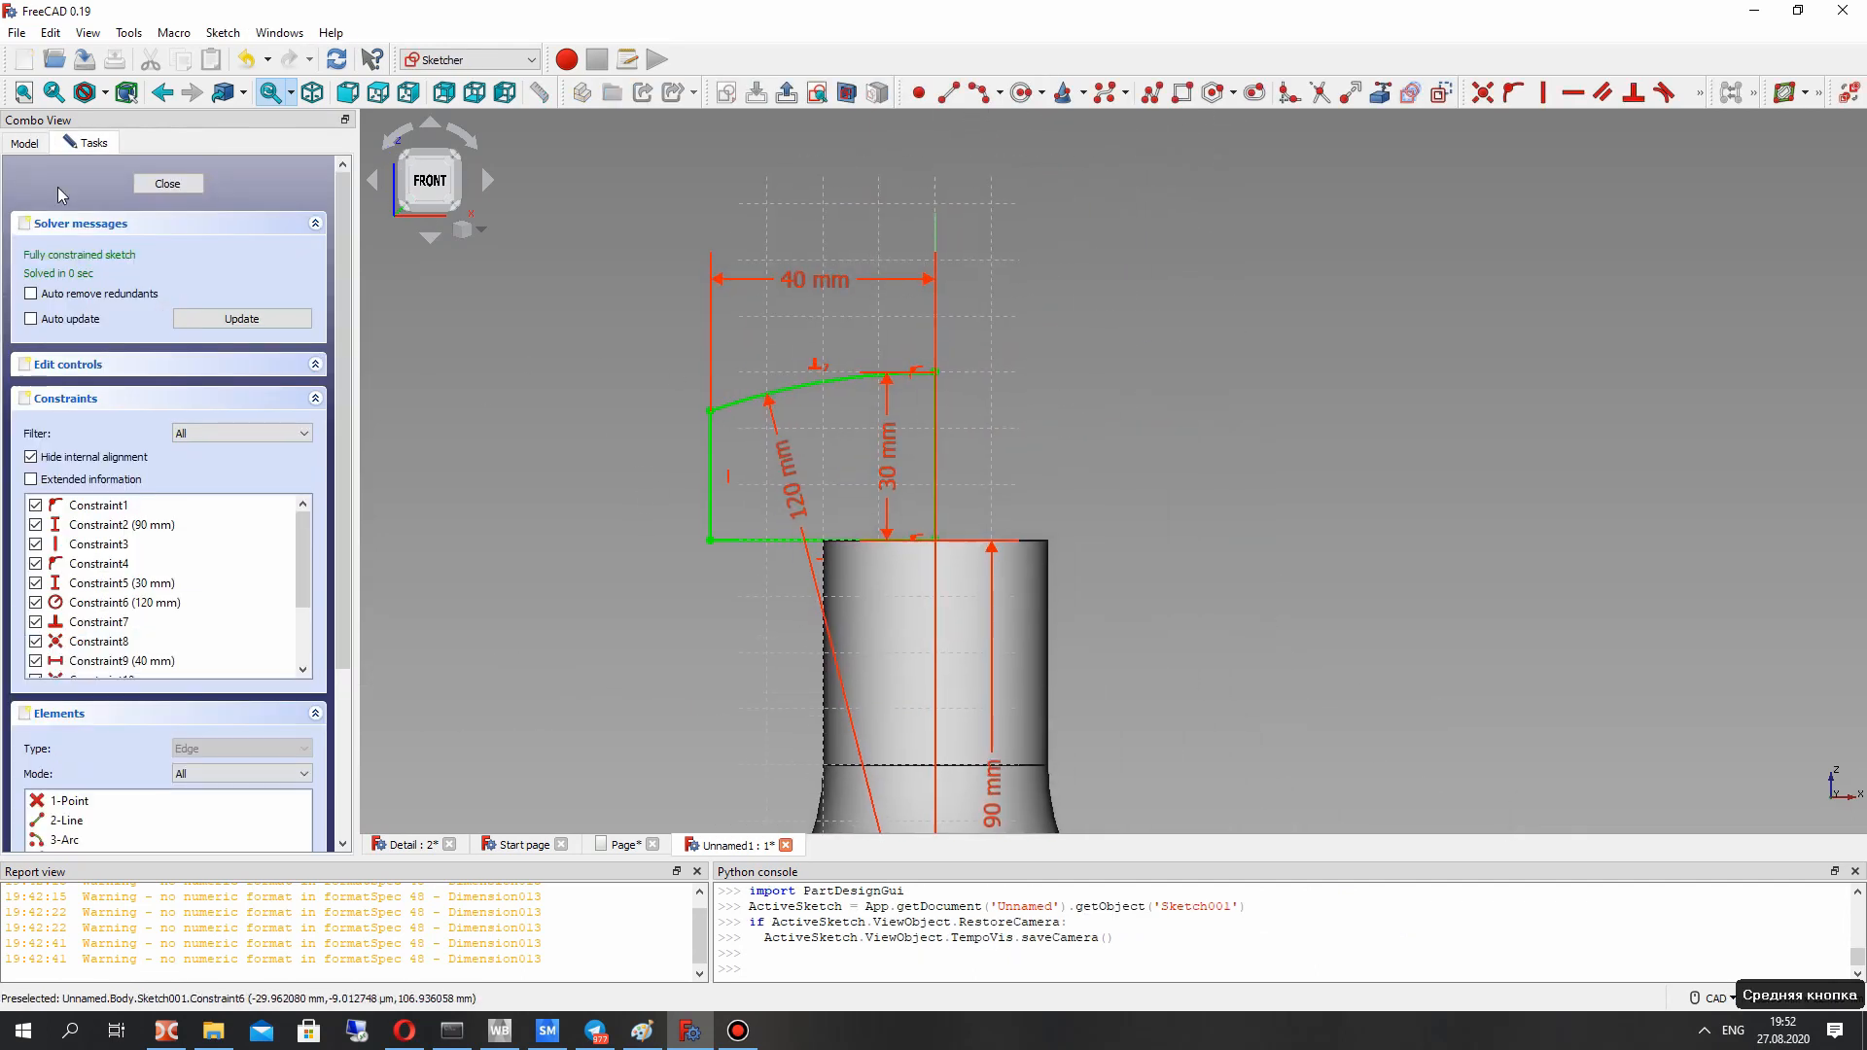
left_click(935, 421)
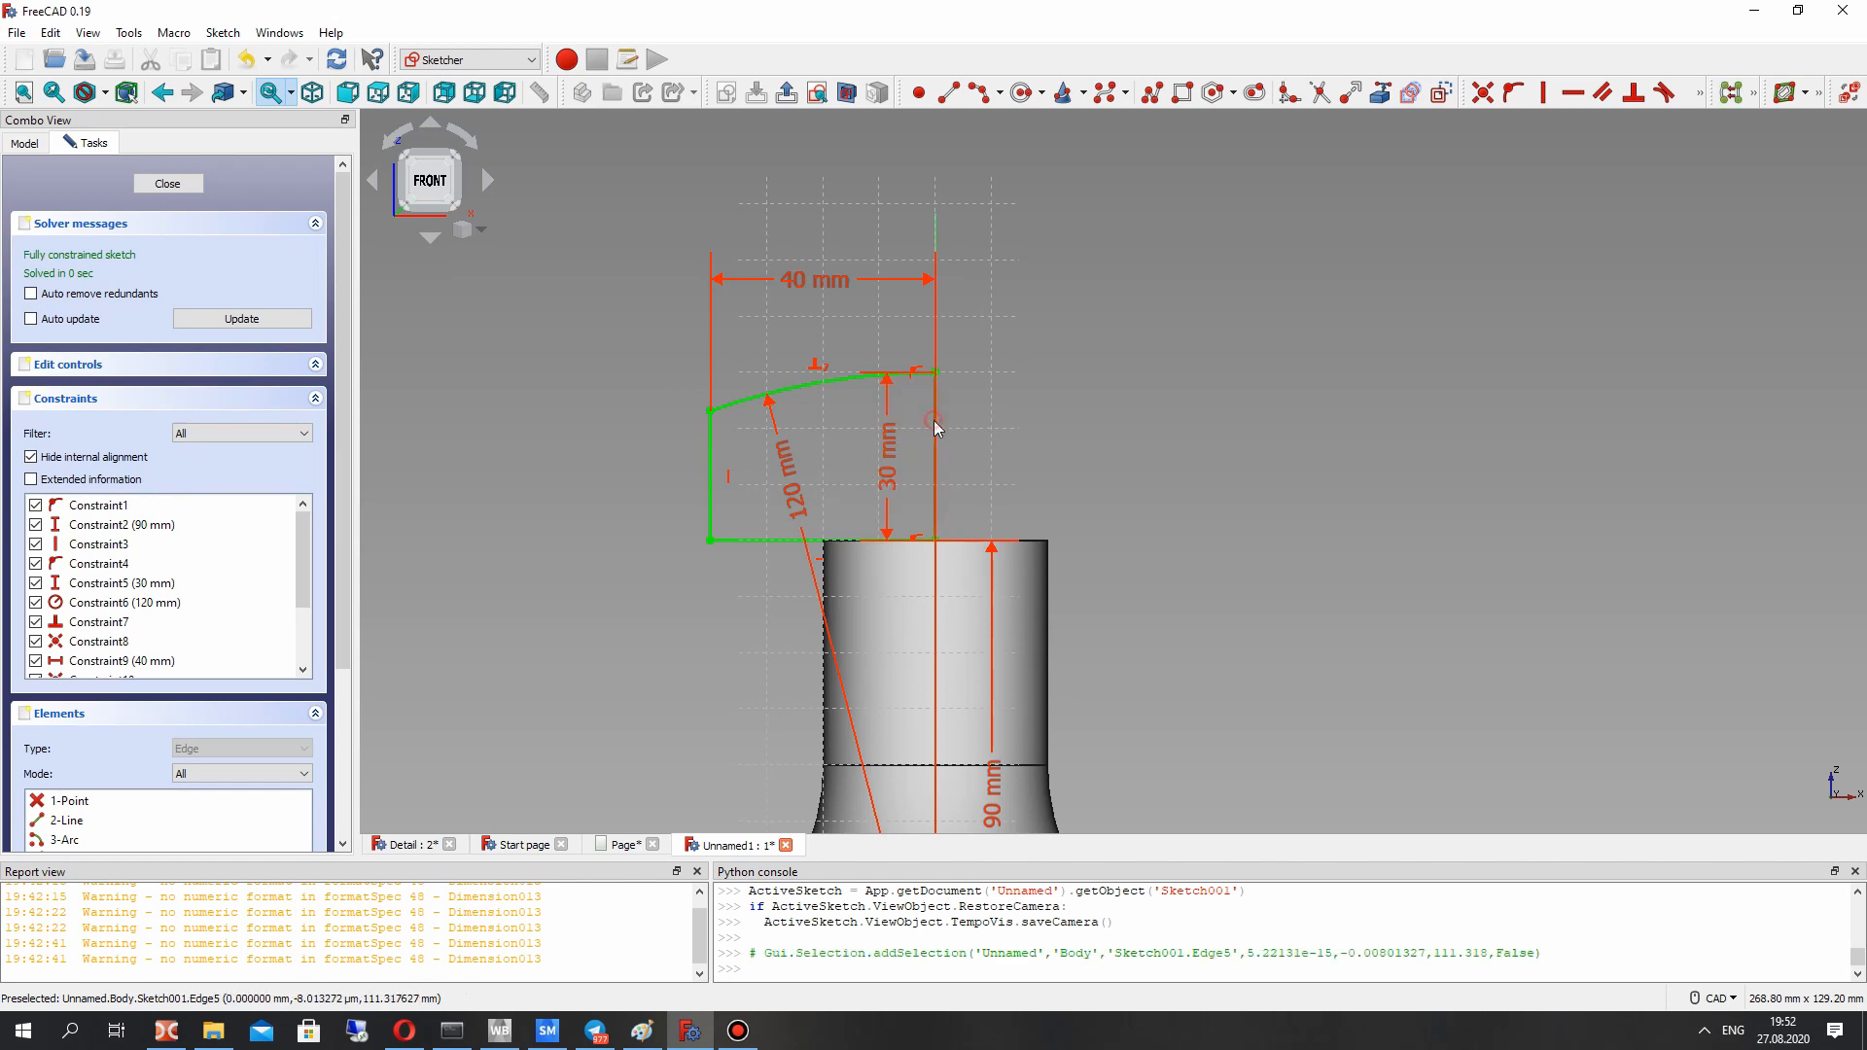
key("Delete")
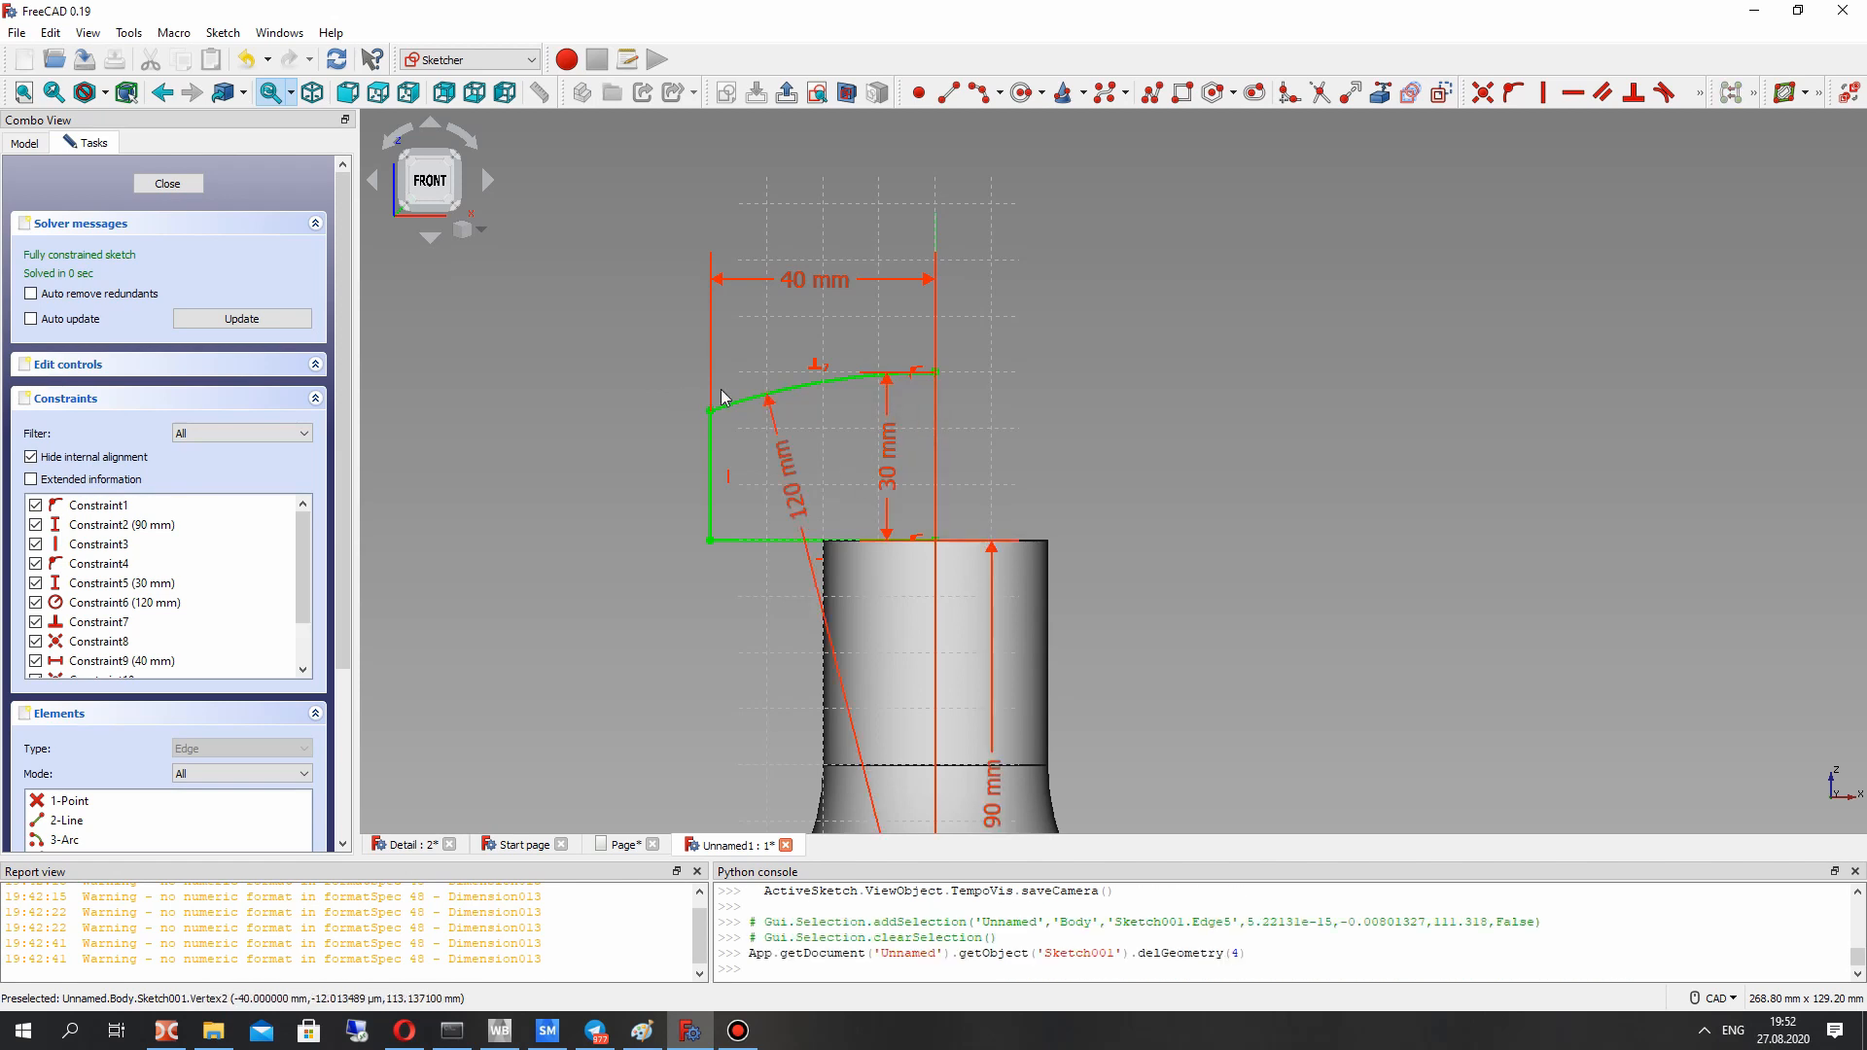
left_click(799, 392)
left_click(711, 448)
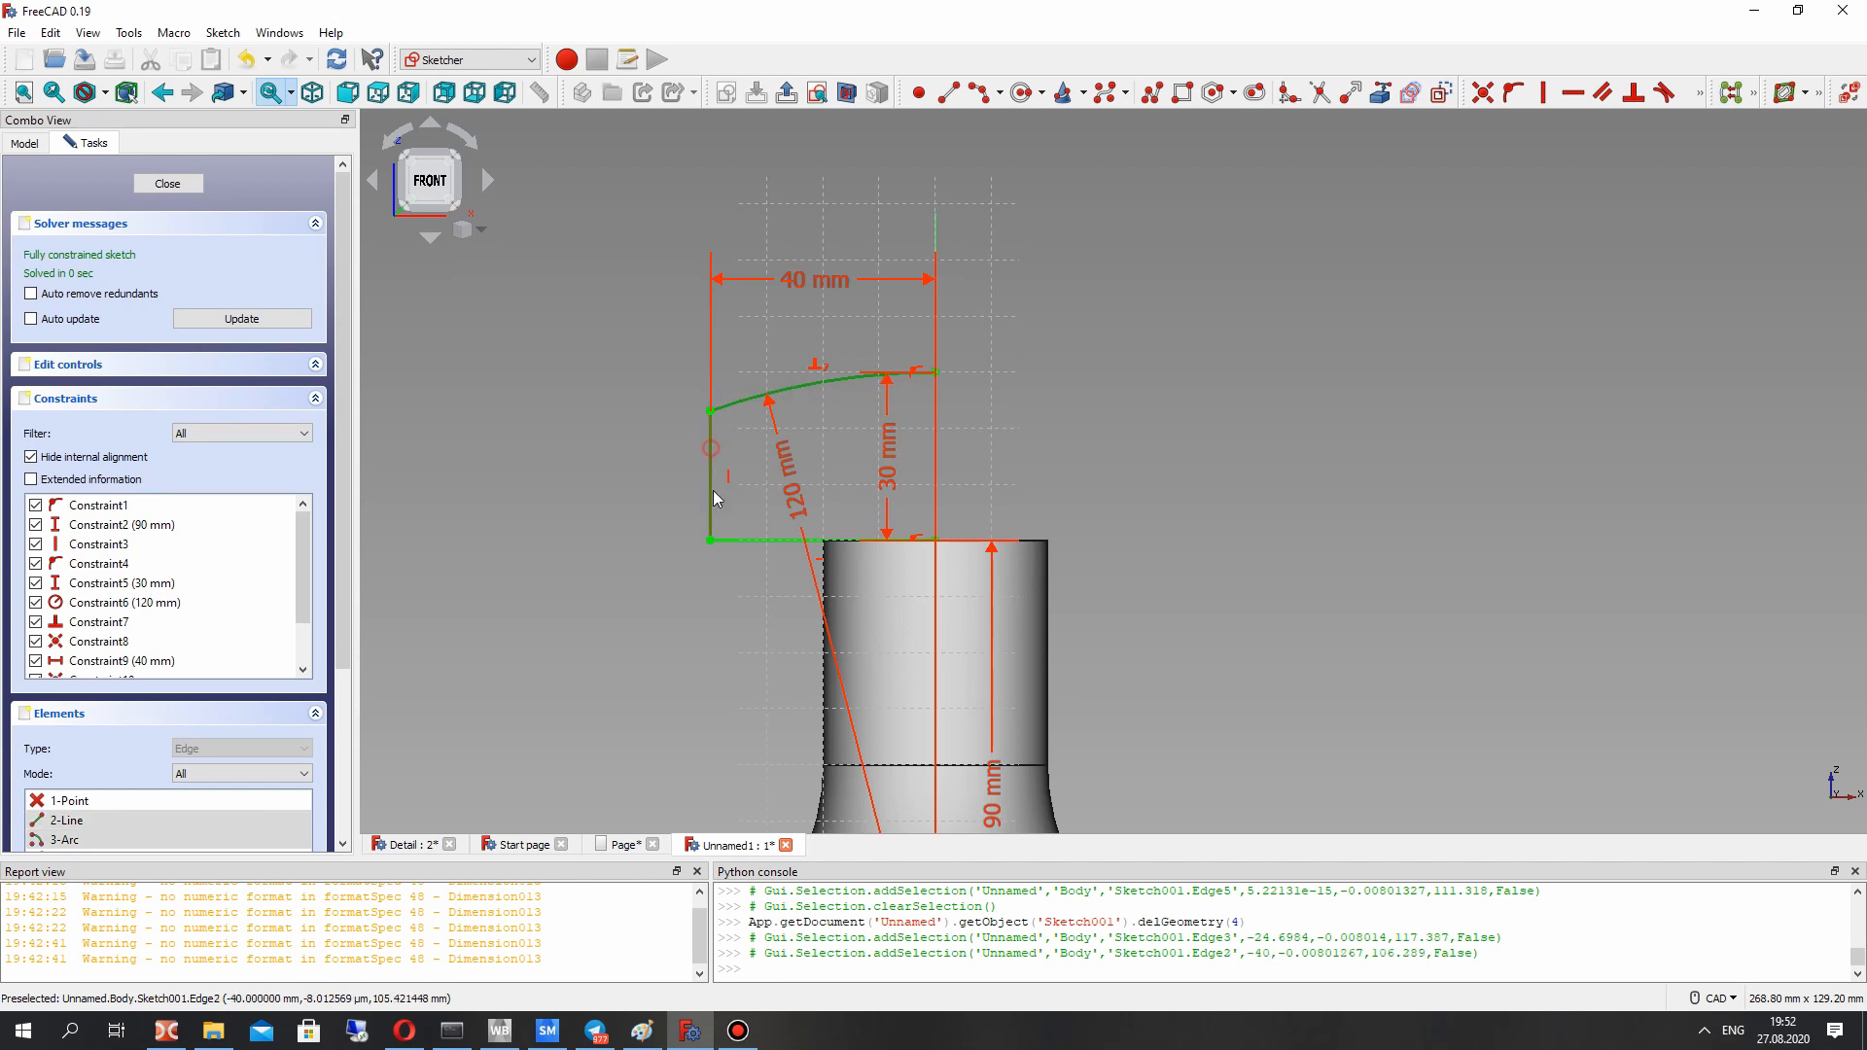
left_click(765, 540)
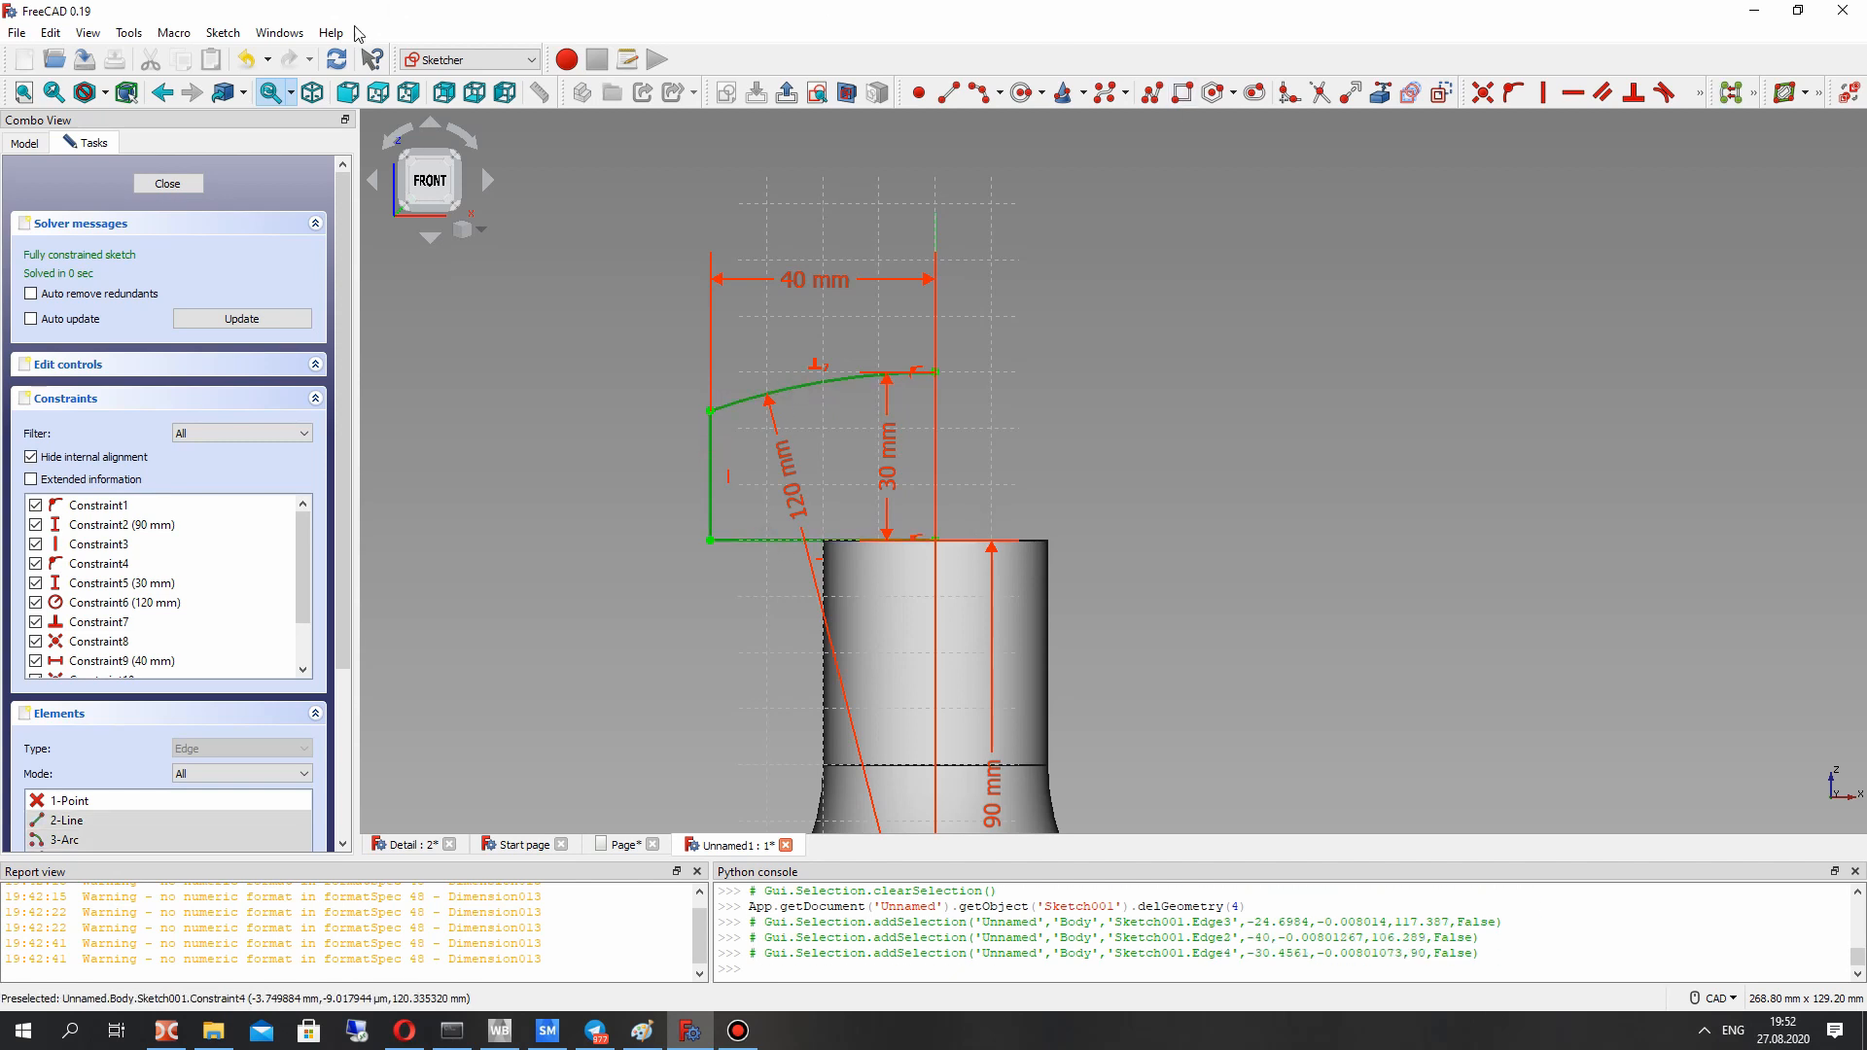
left_click(223, 32)
mouse_move(279, 304)
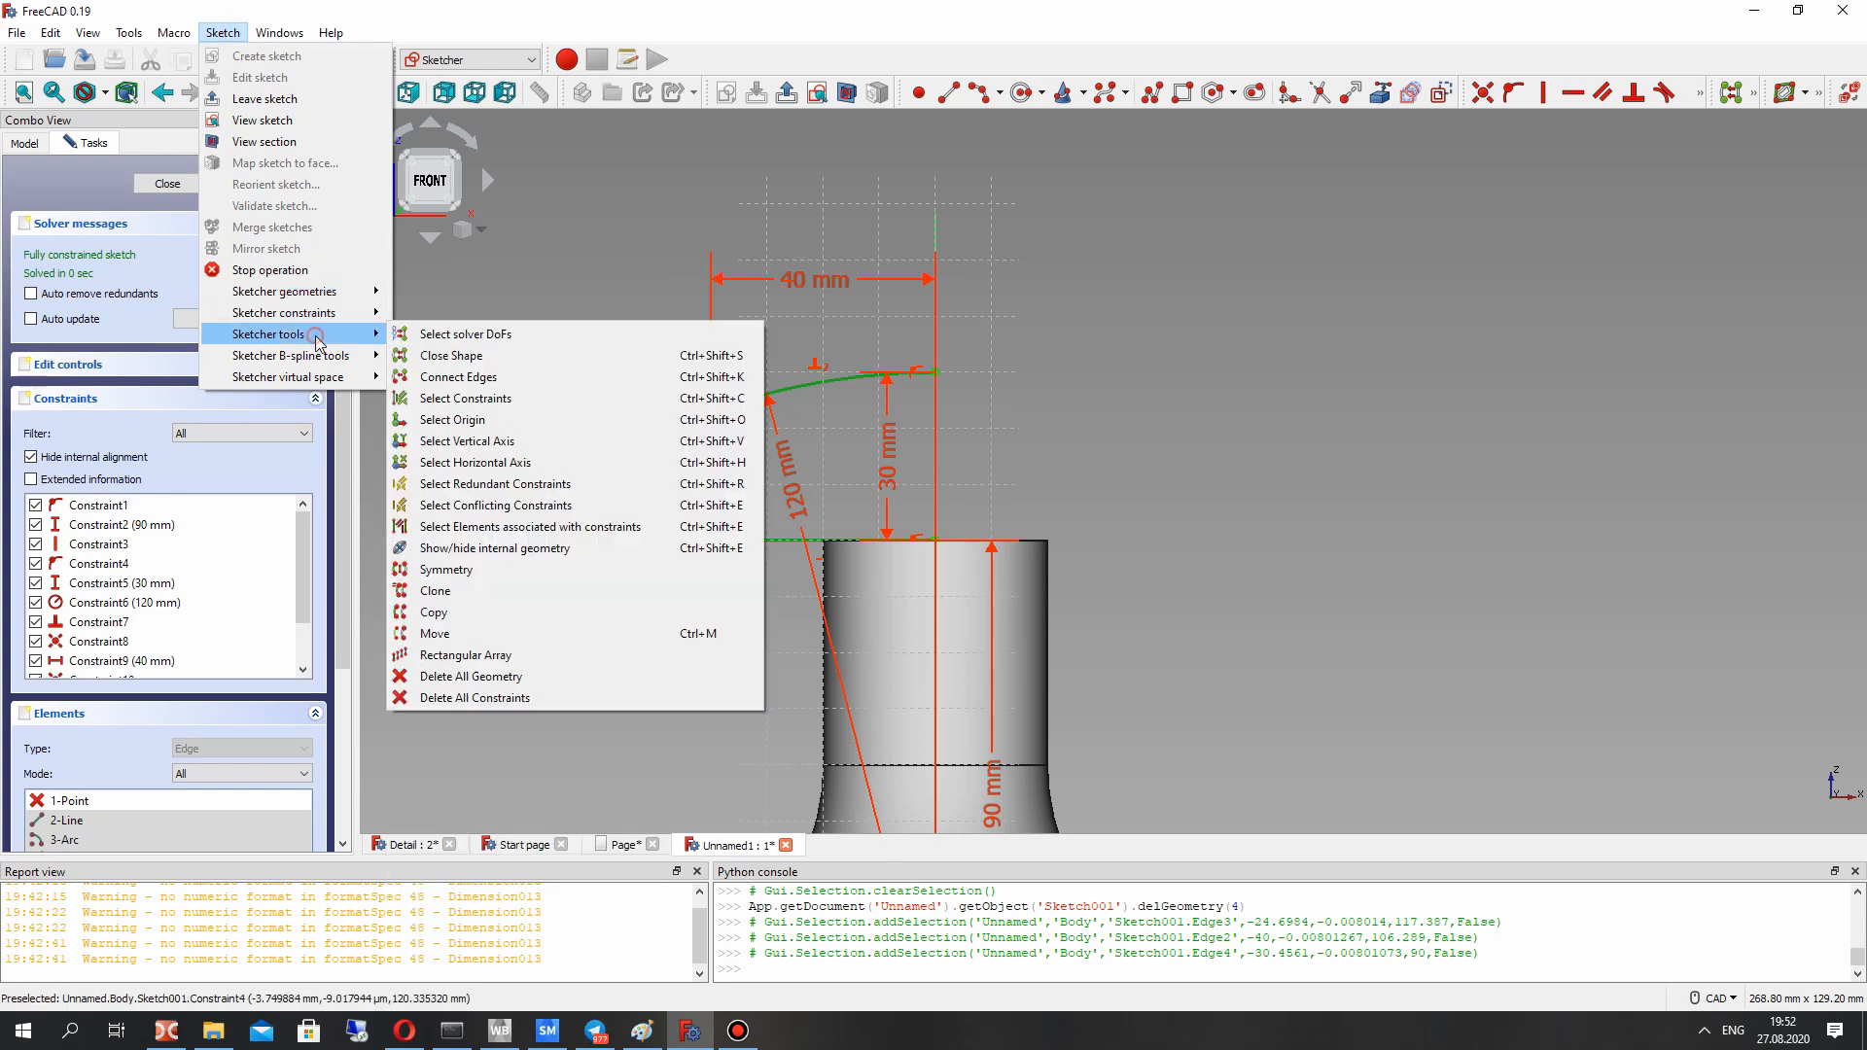
left_click(1017, 404)
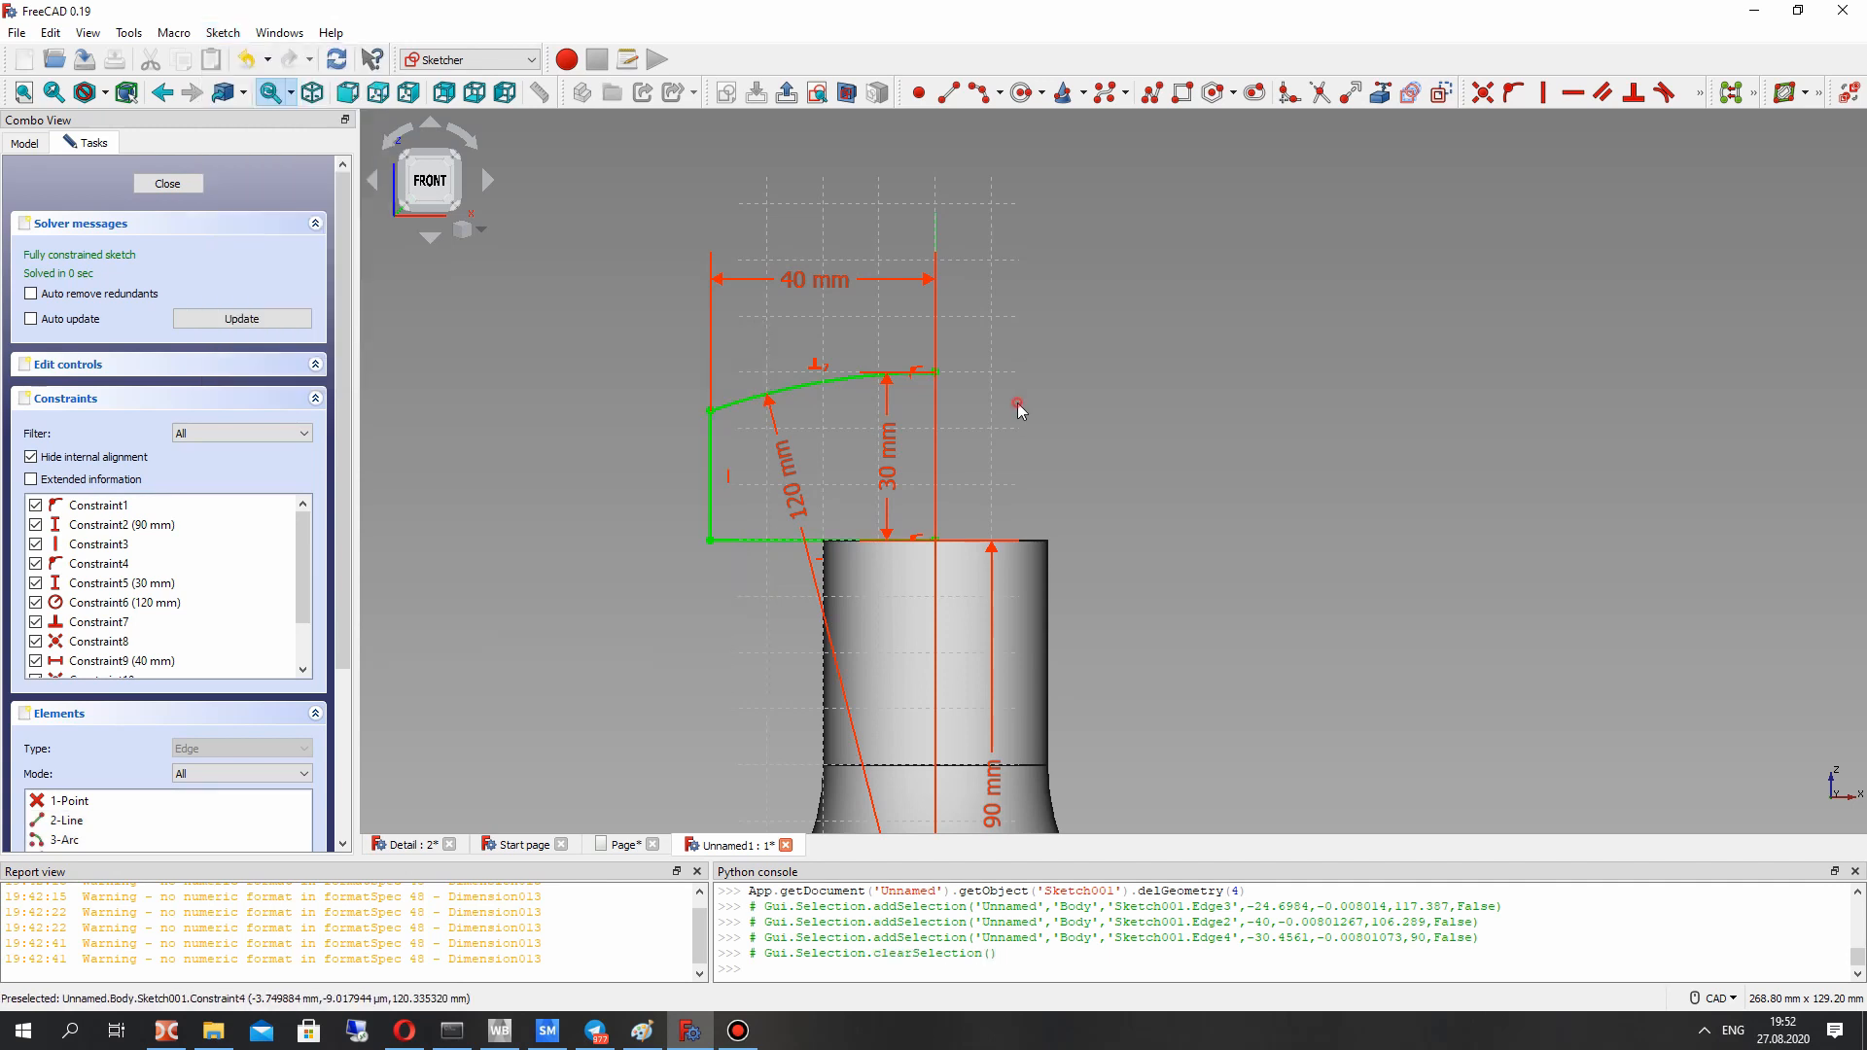
Step: Mirror the head profile's arc, vertical side and lower edge about the vertical axis with Symmetry and close the sketch
left_click(754, 539)
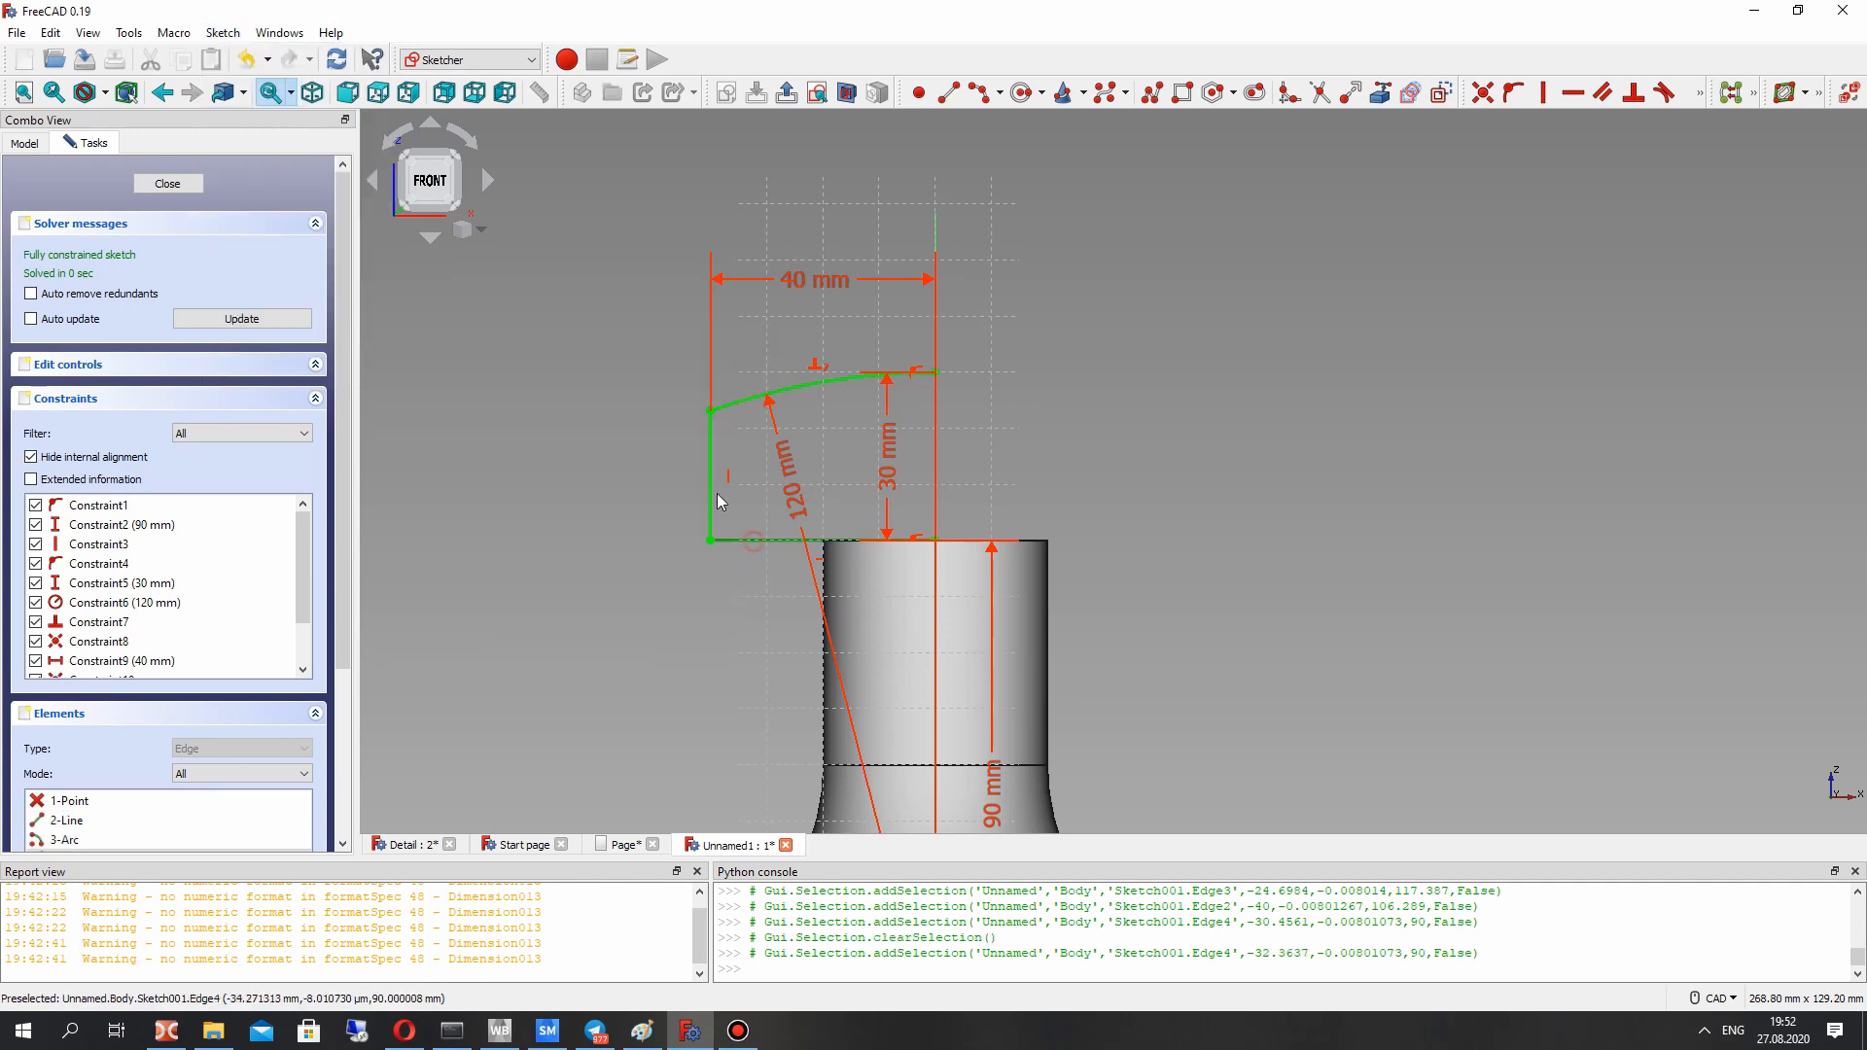
left_click(713, 475)
left_click(747, 406)
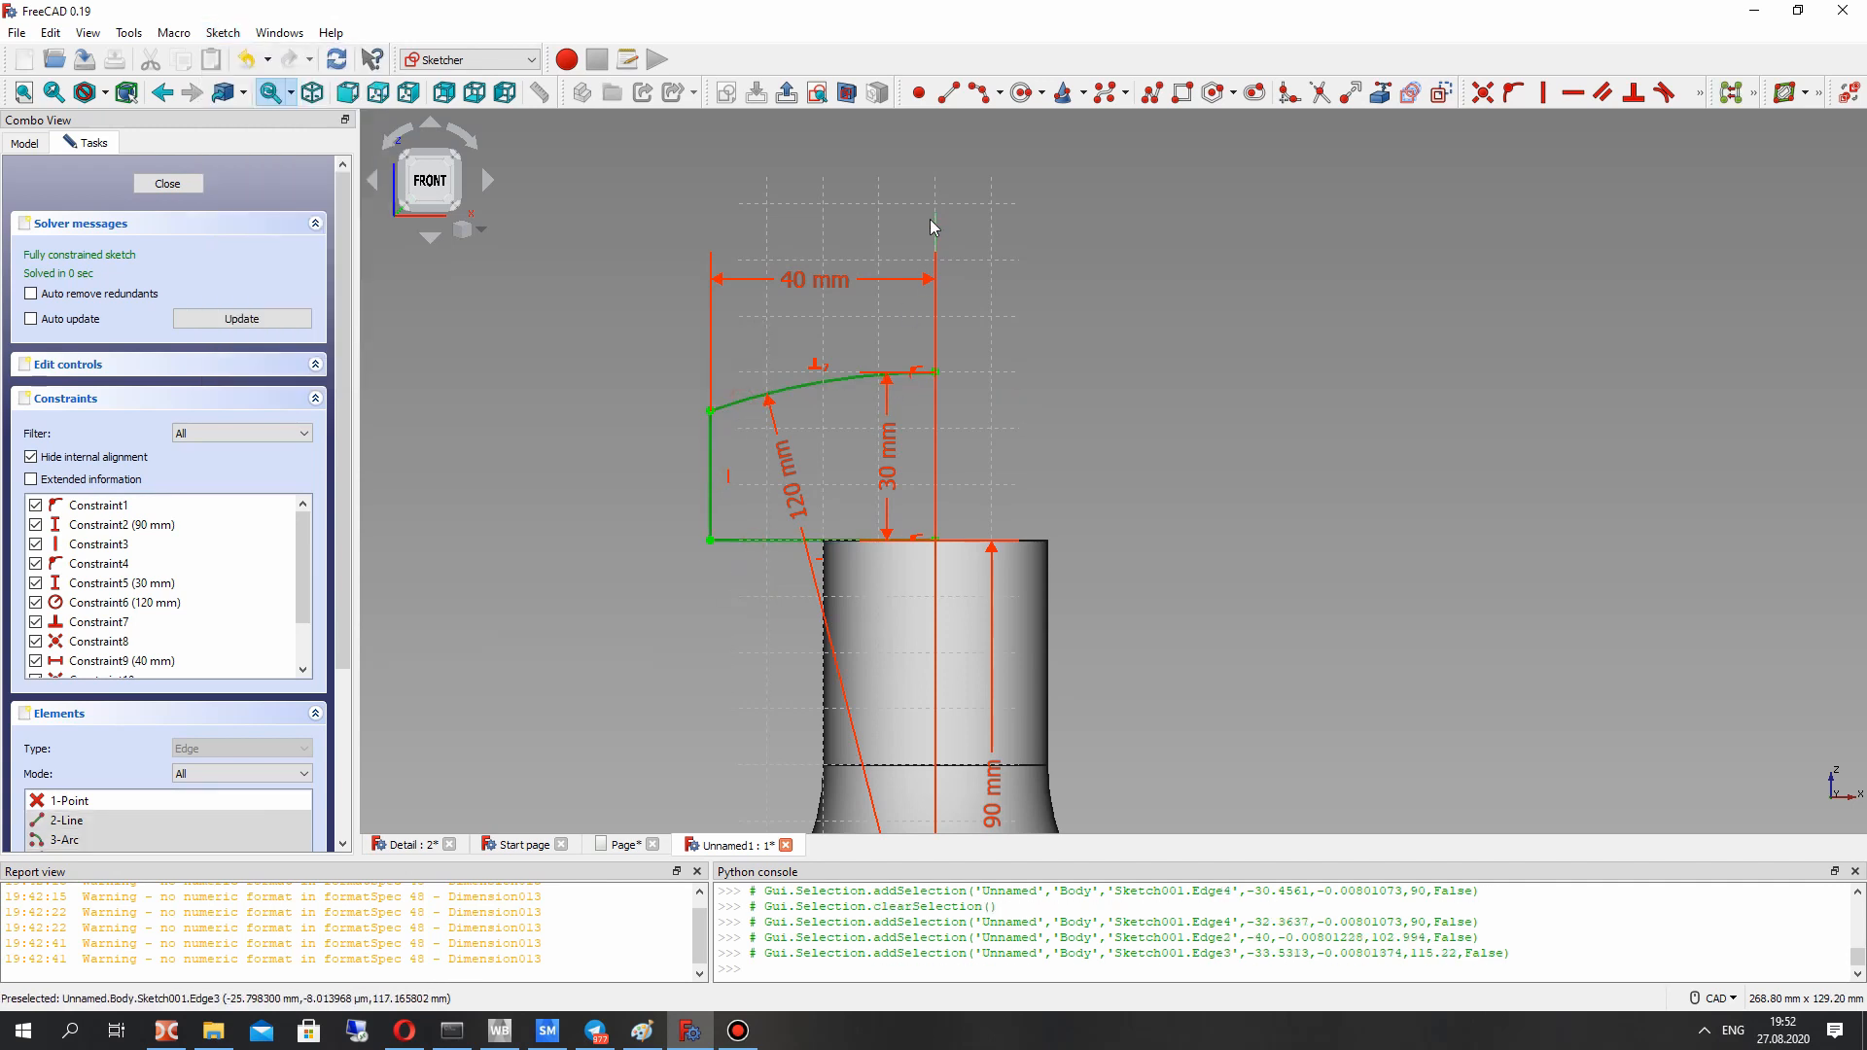
left_click(937, 234)
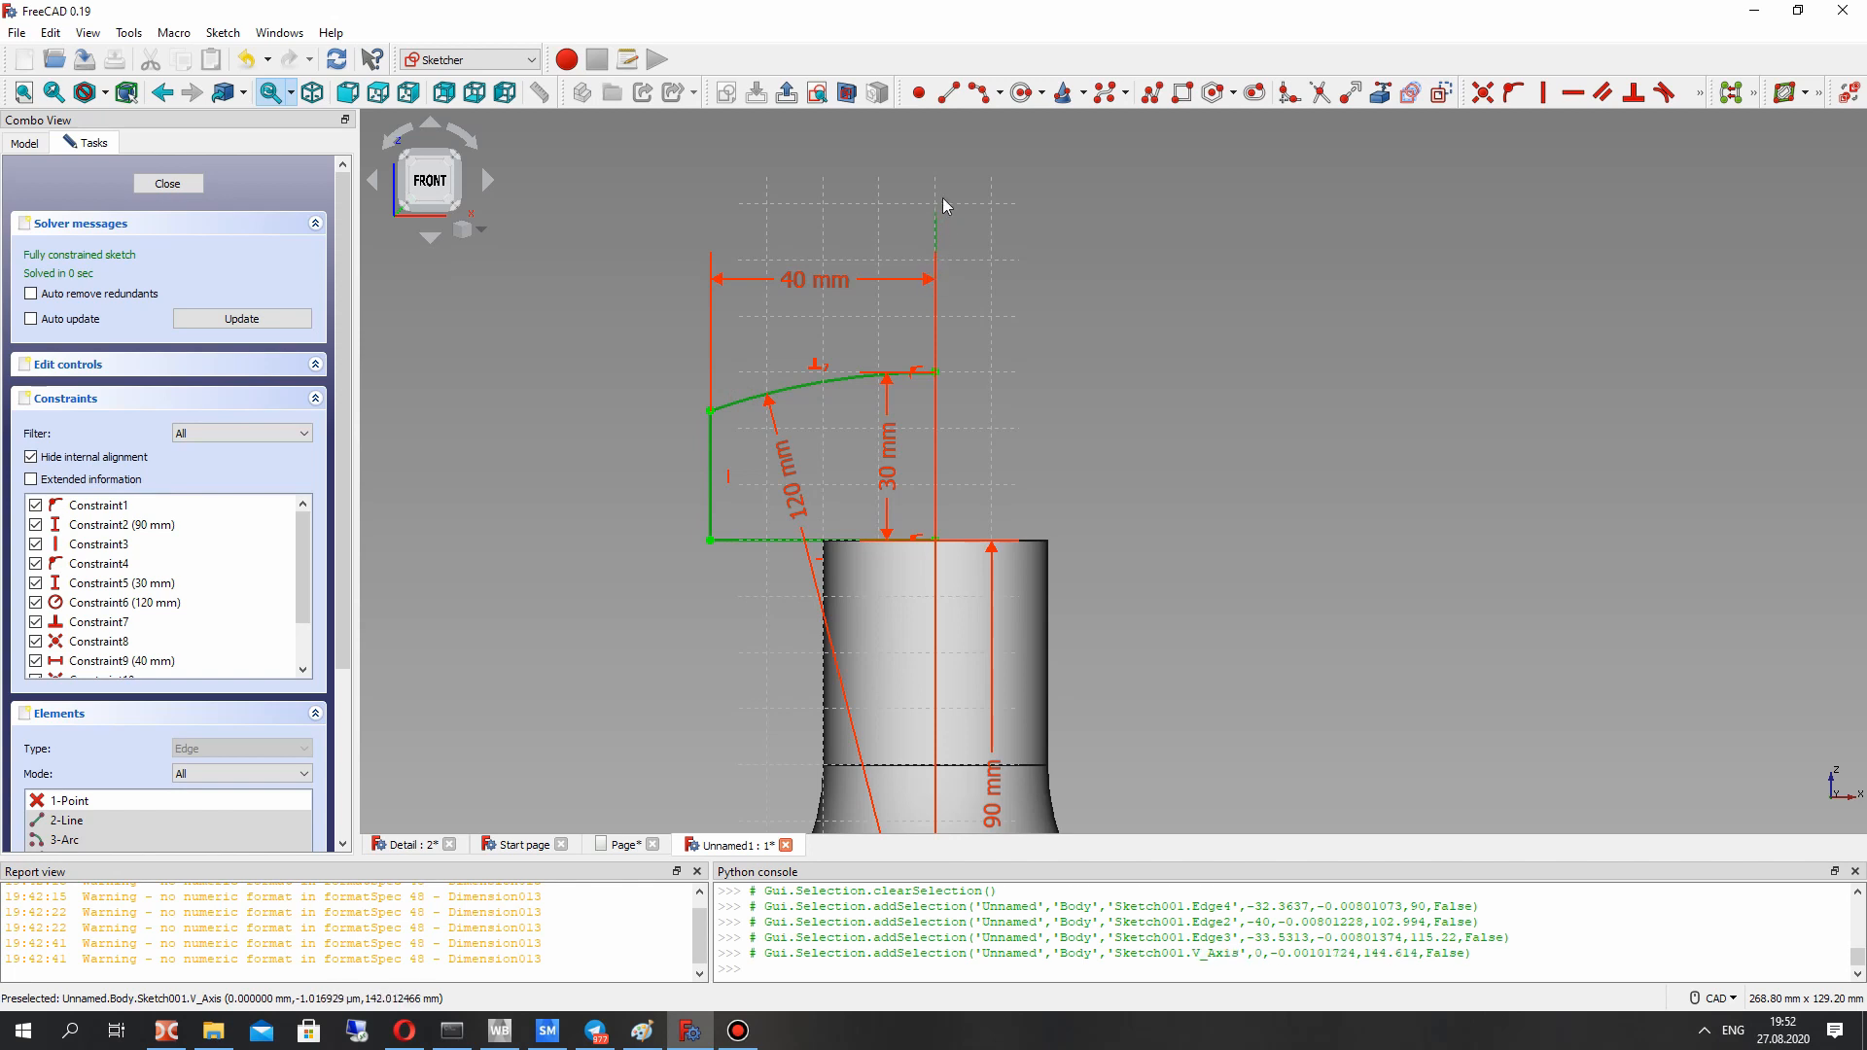
left_click(223, 32)
mouse_move(283, 335)
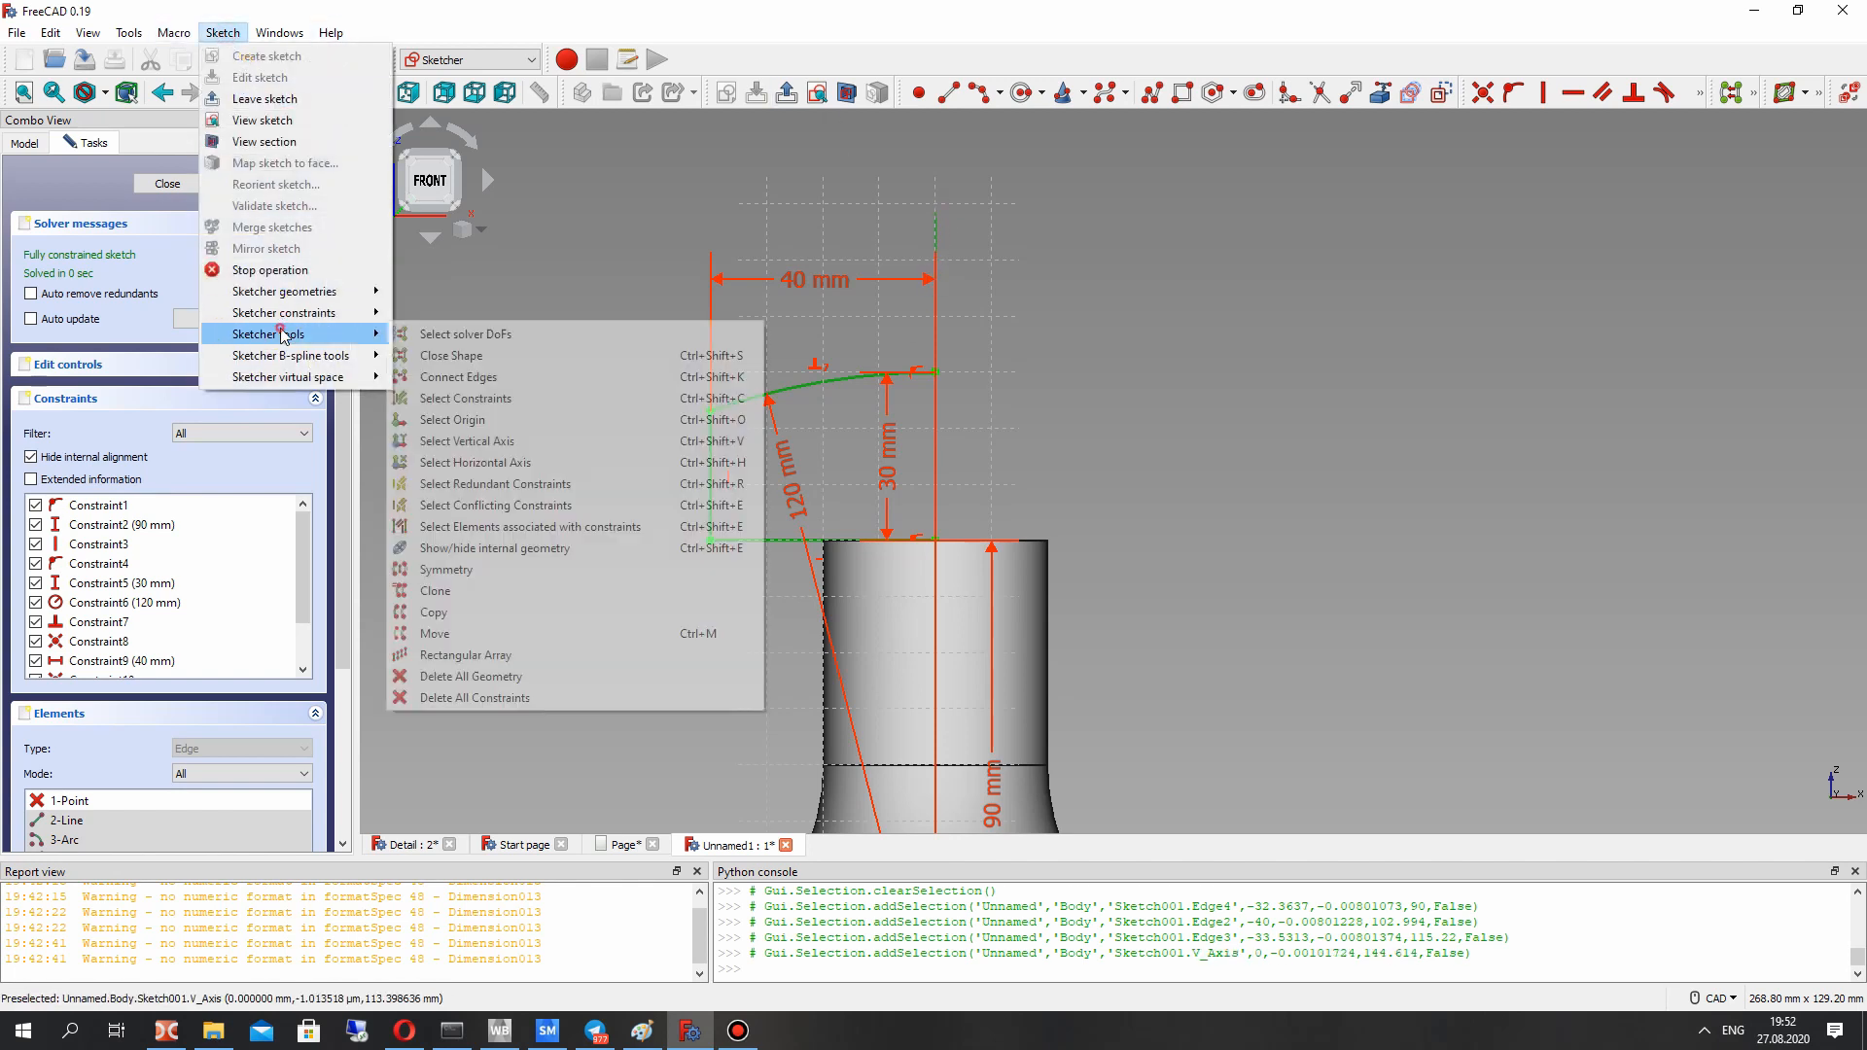
left_click(467, 574)
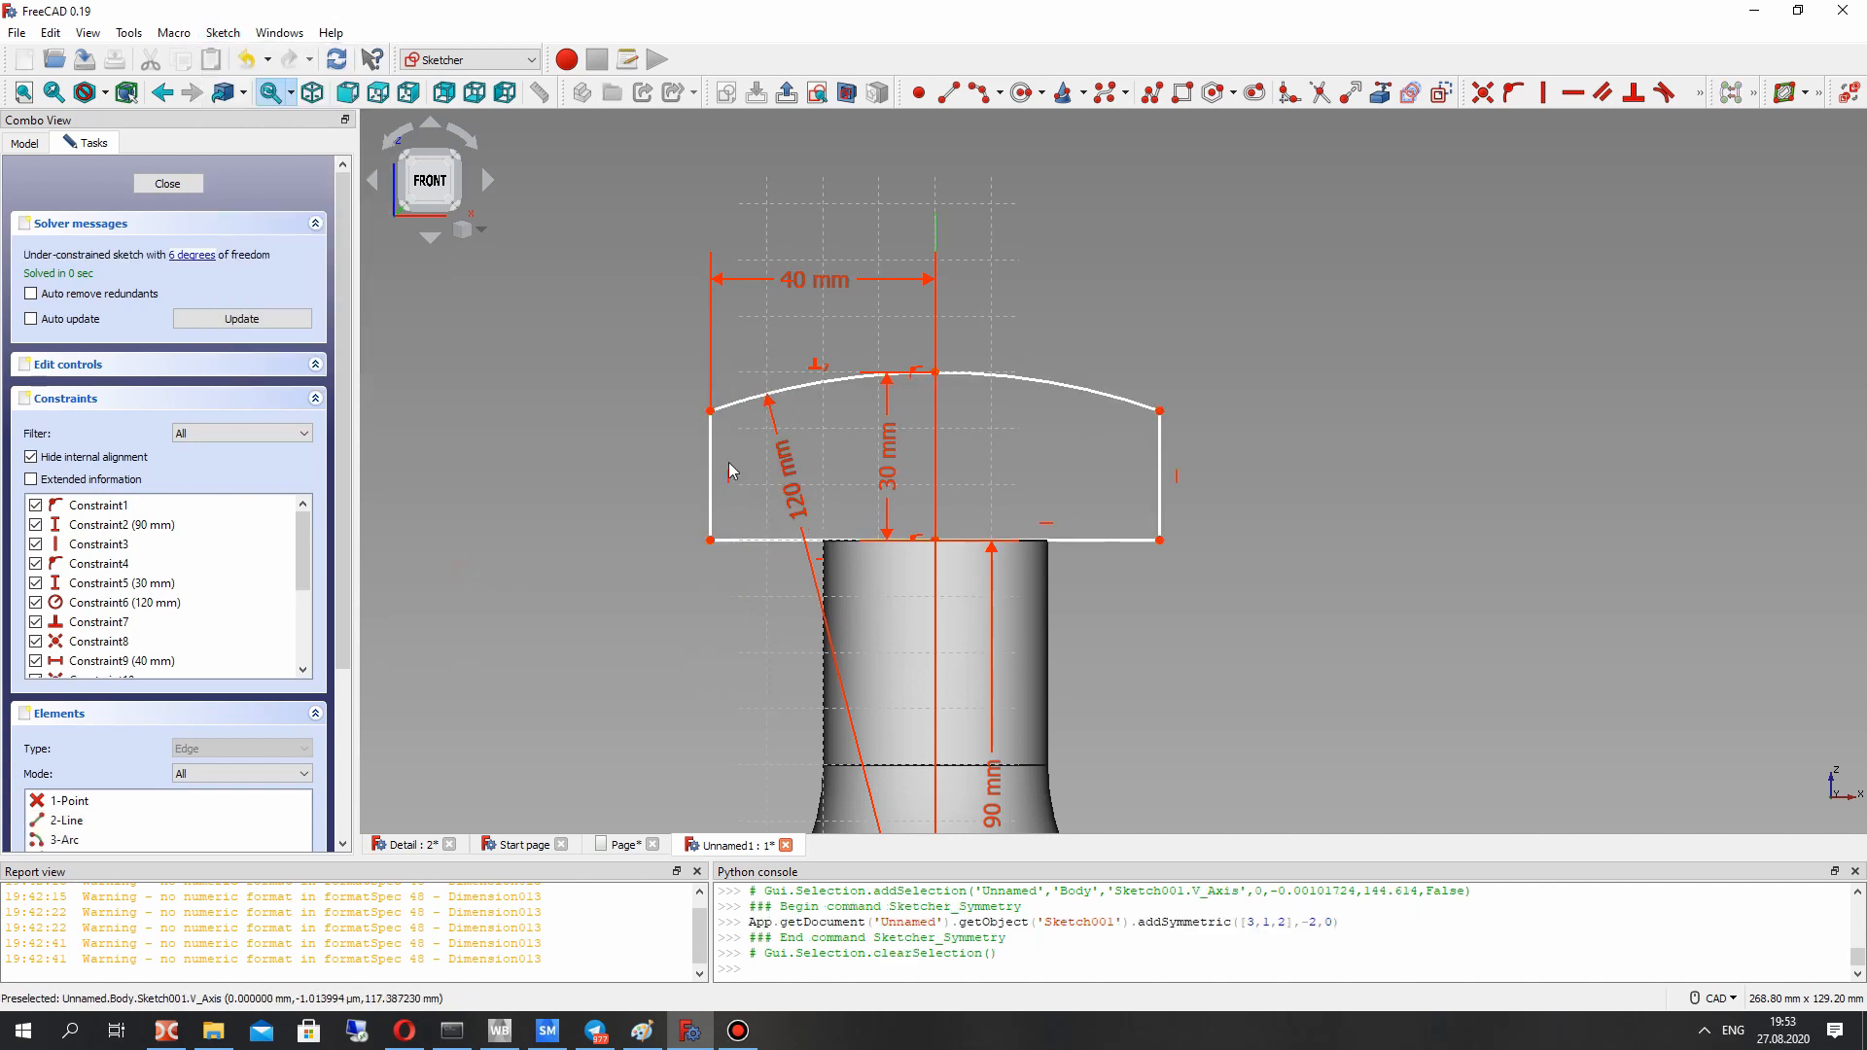
key("Escape")
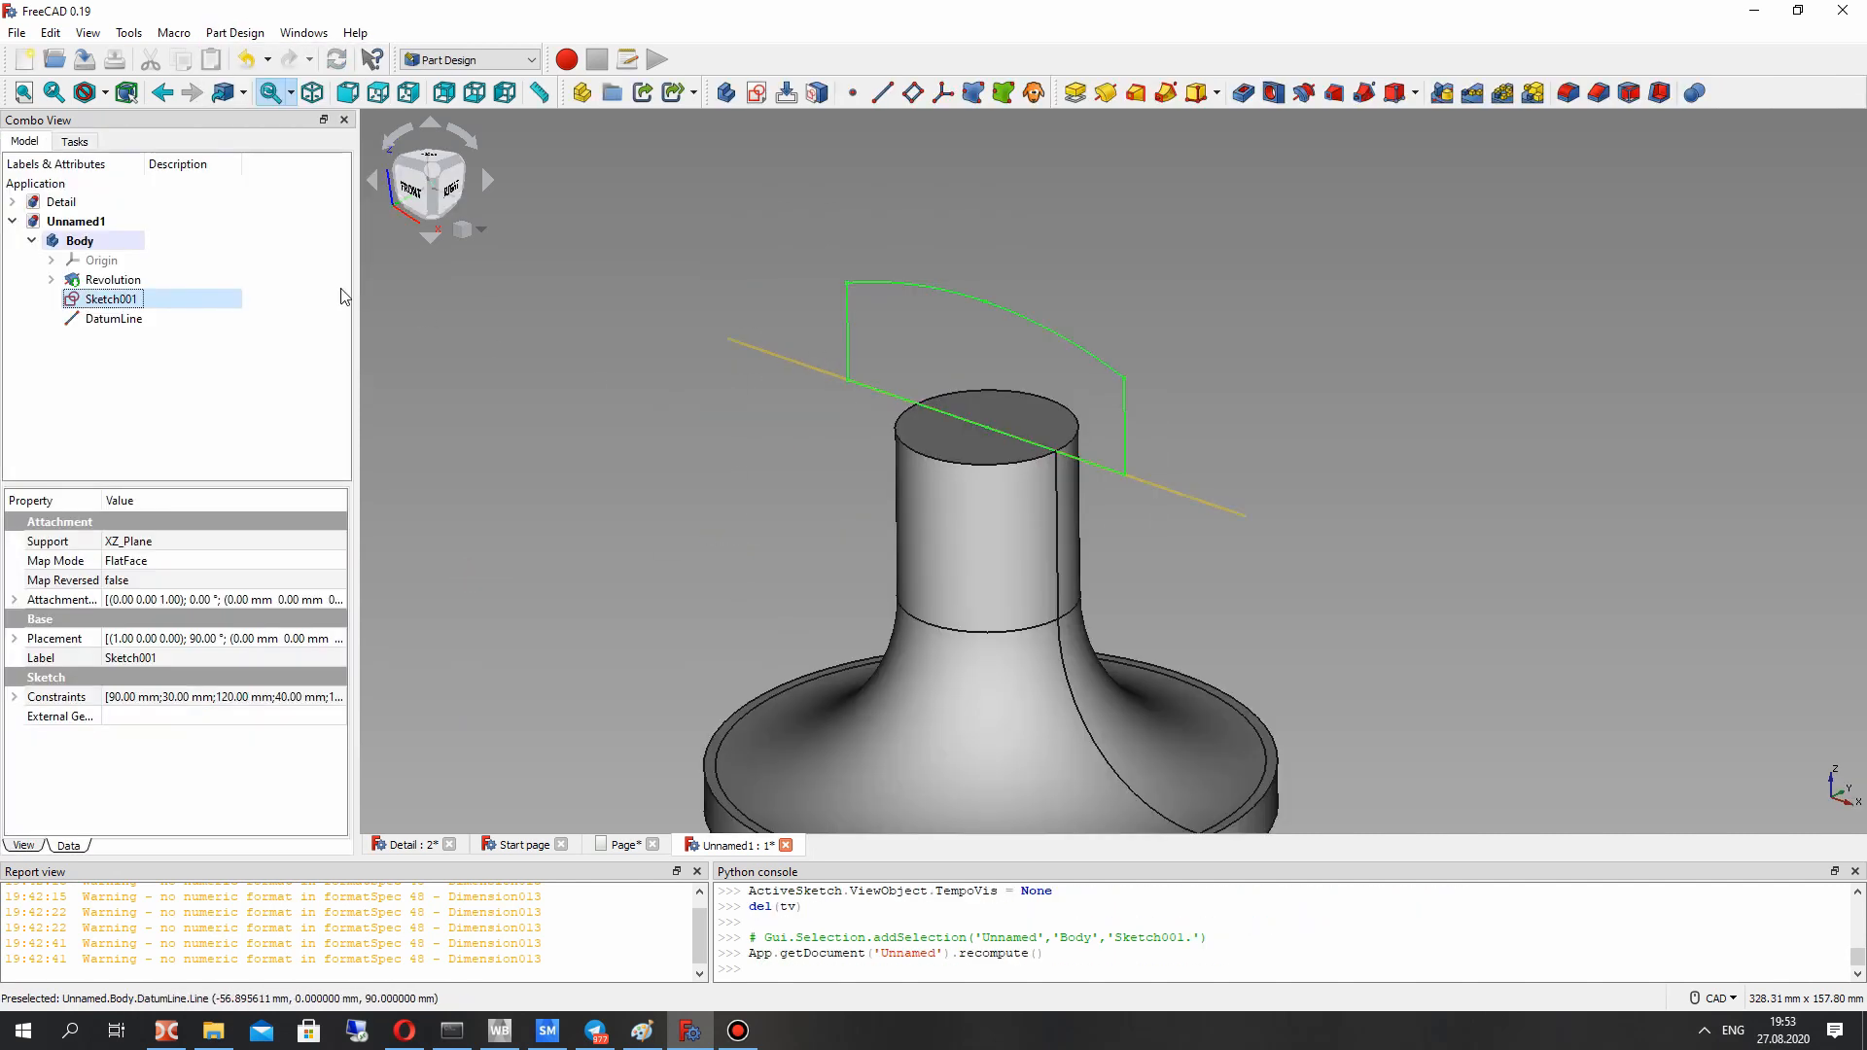
Step: Revolve the mirrored head sketch 360° about the datum line
left_click(1106, 93)
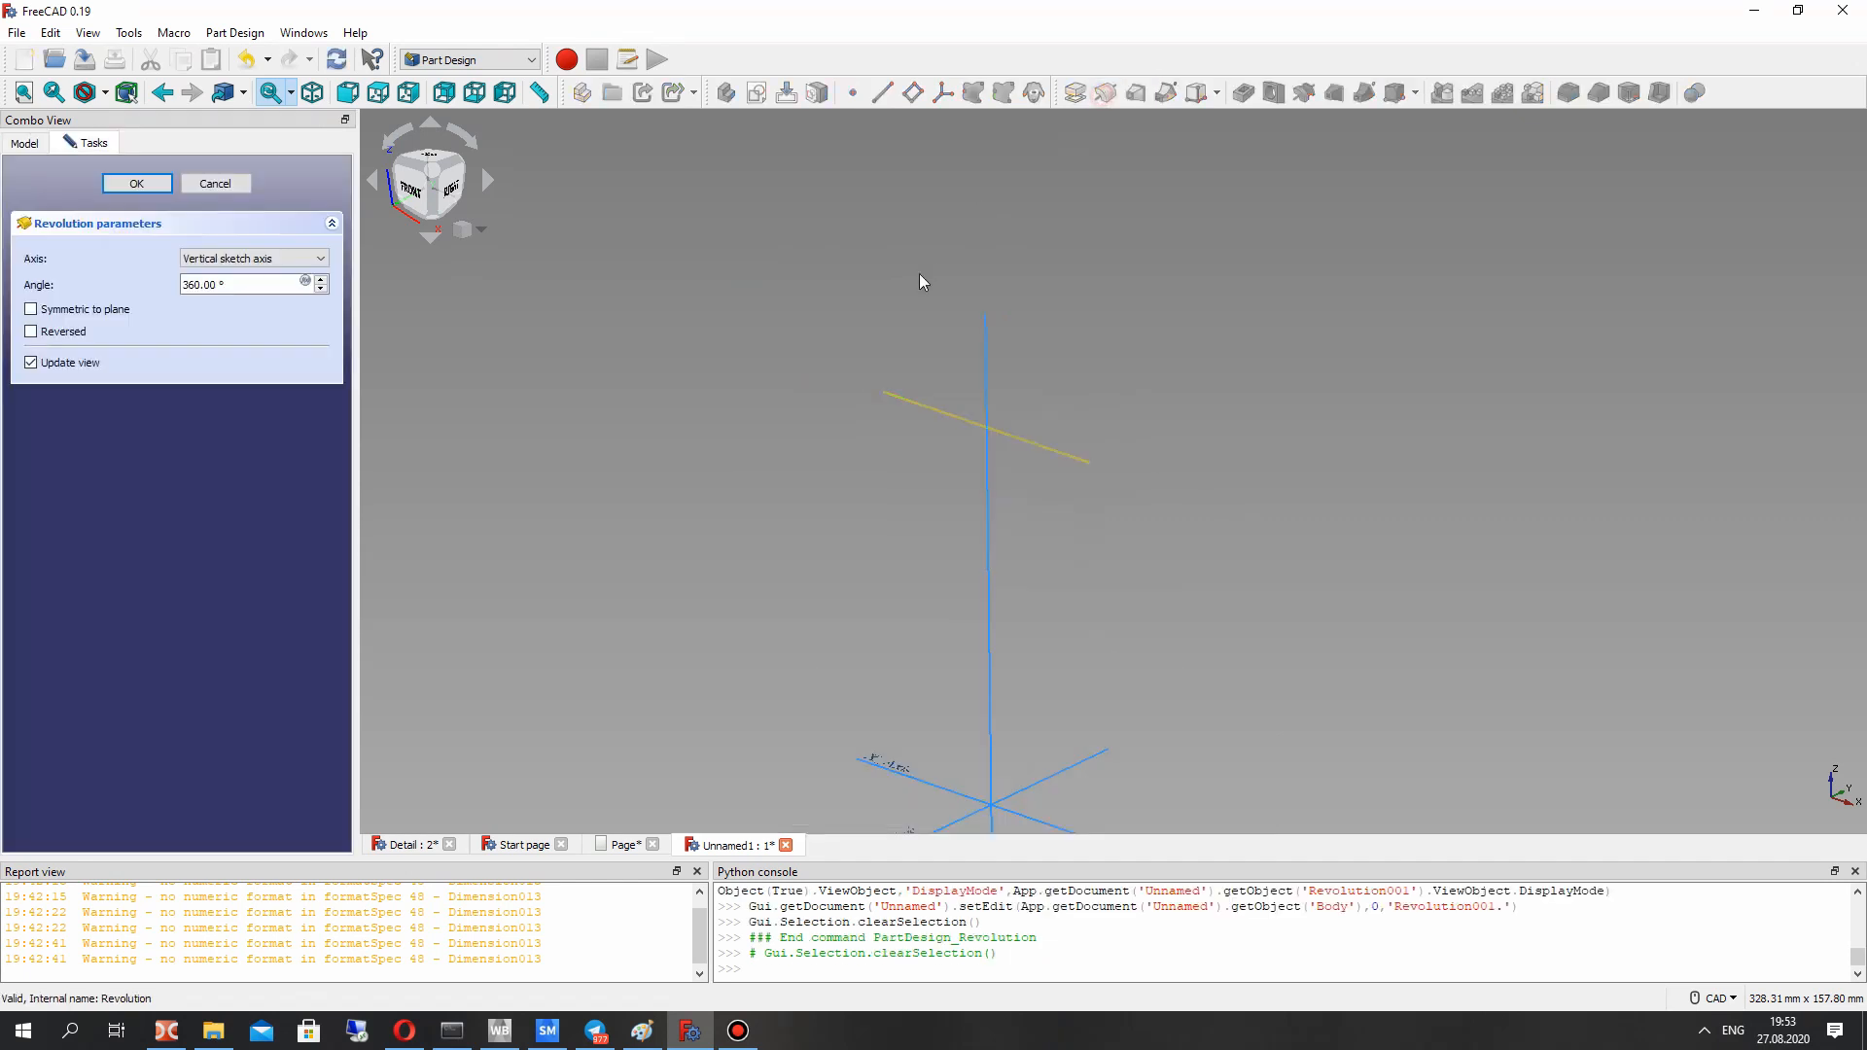
left_click(222, 258)
left_click(222, 334)
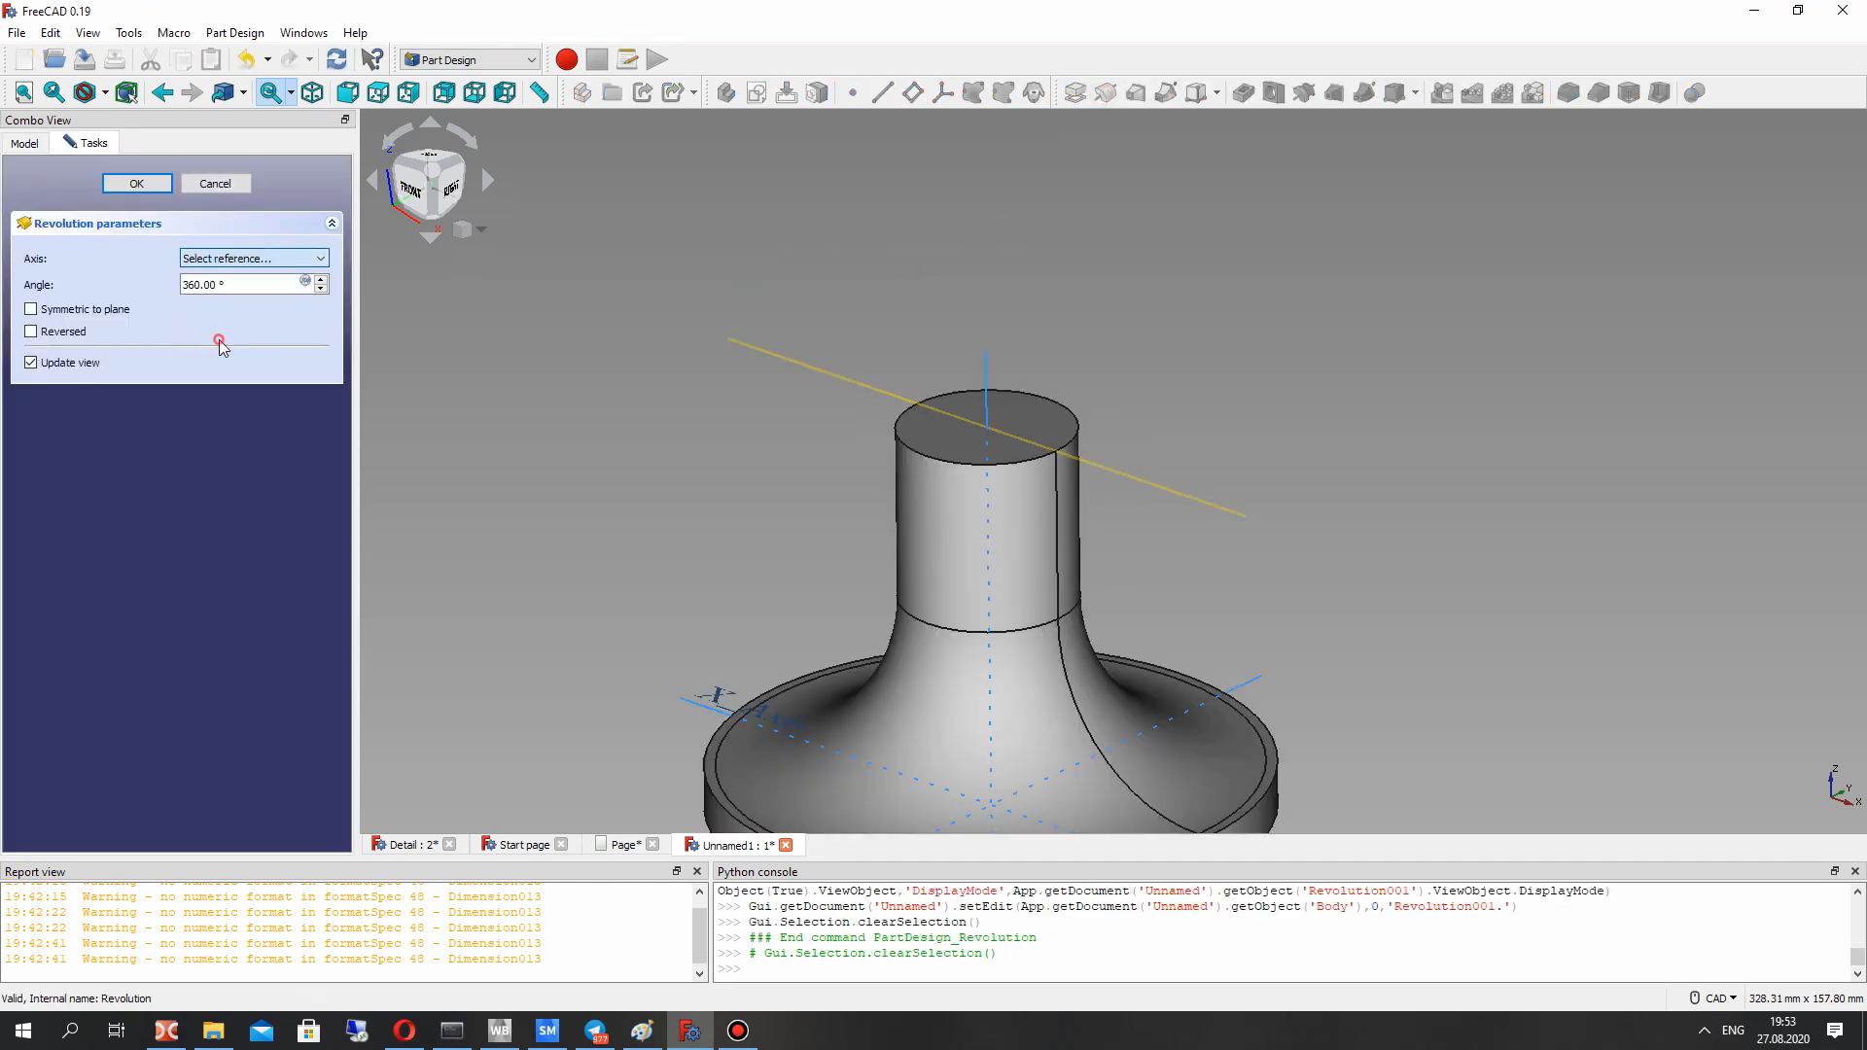
left_click(858, 385)
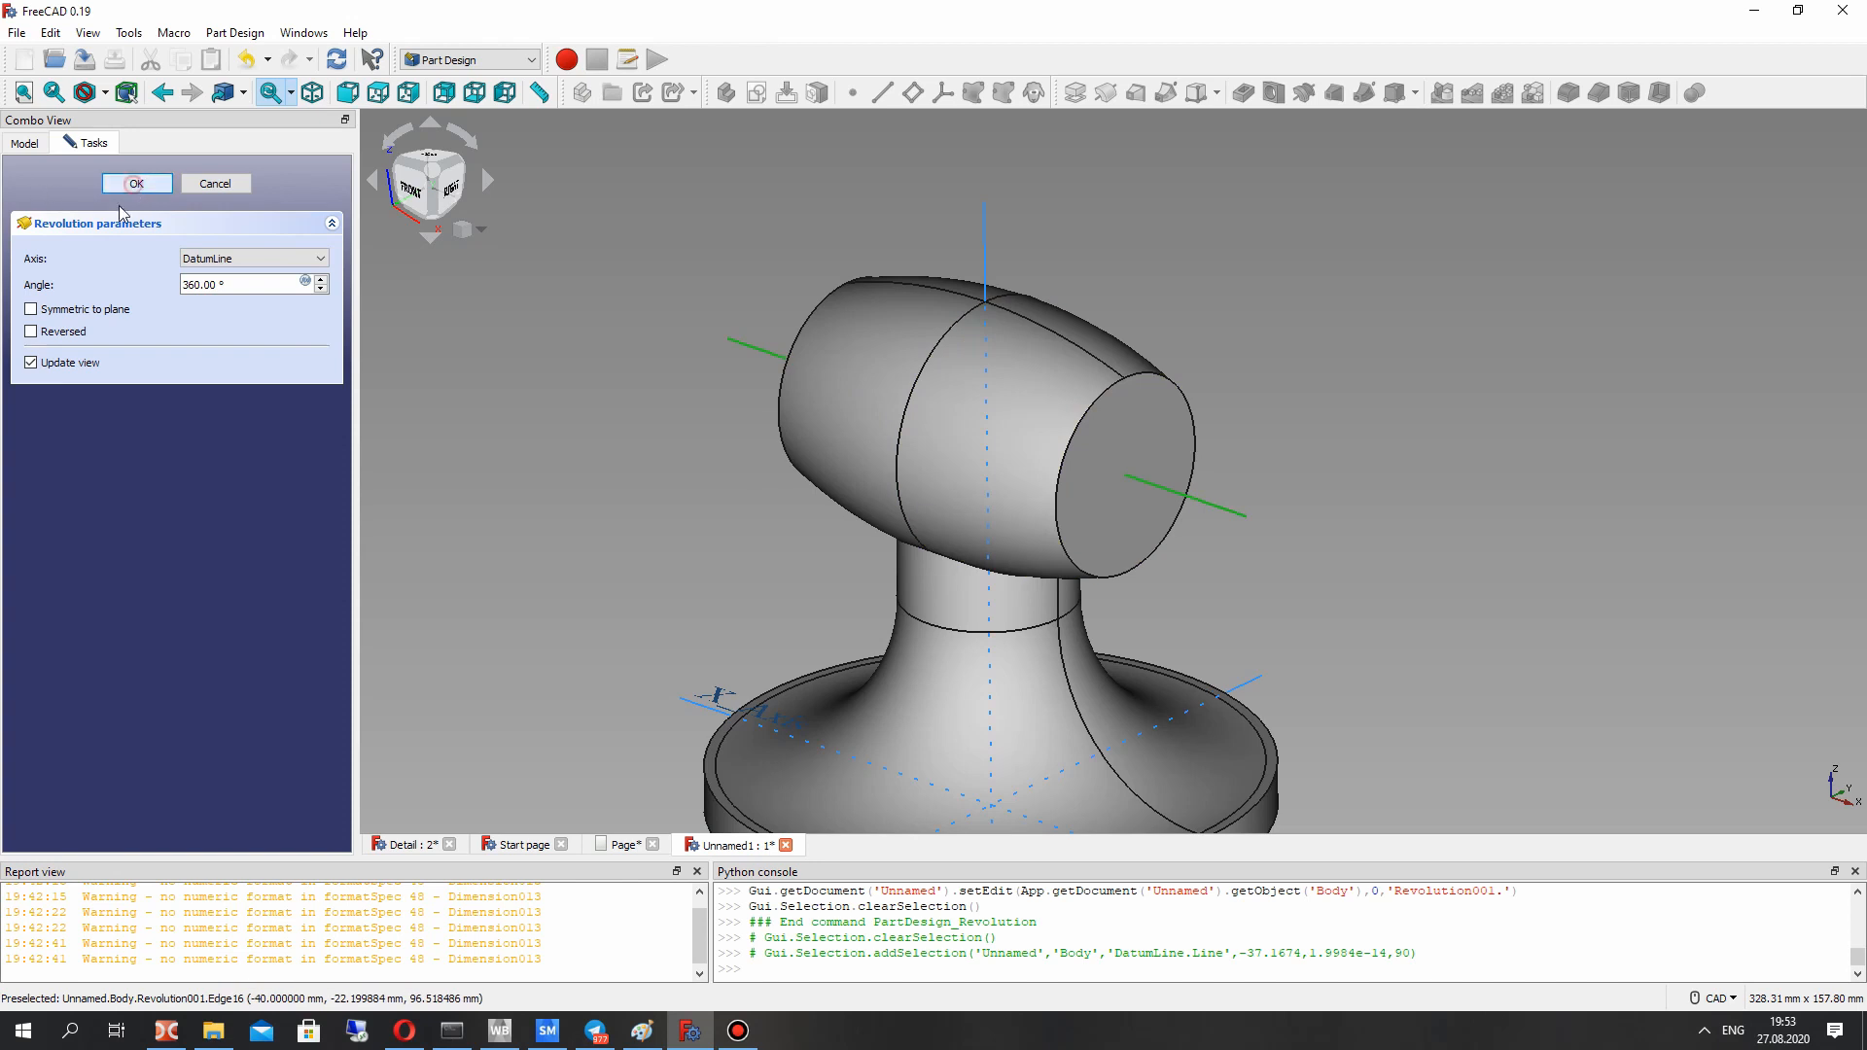
left_click(138, 185)
Step: Set the Refine property of the head's revolution to true
left_click(114, 319)
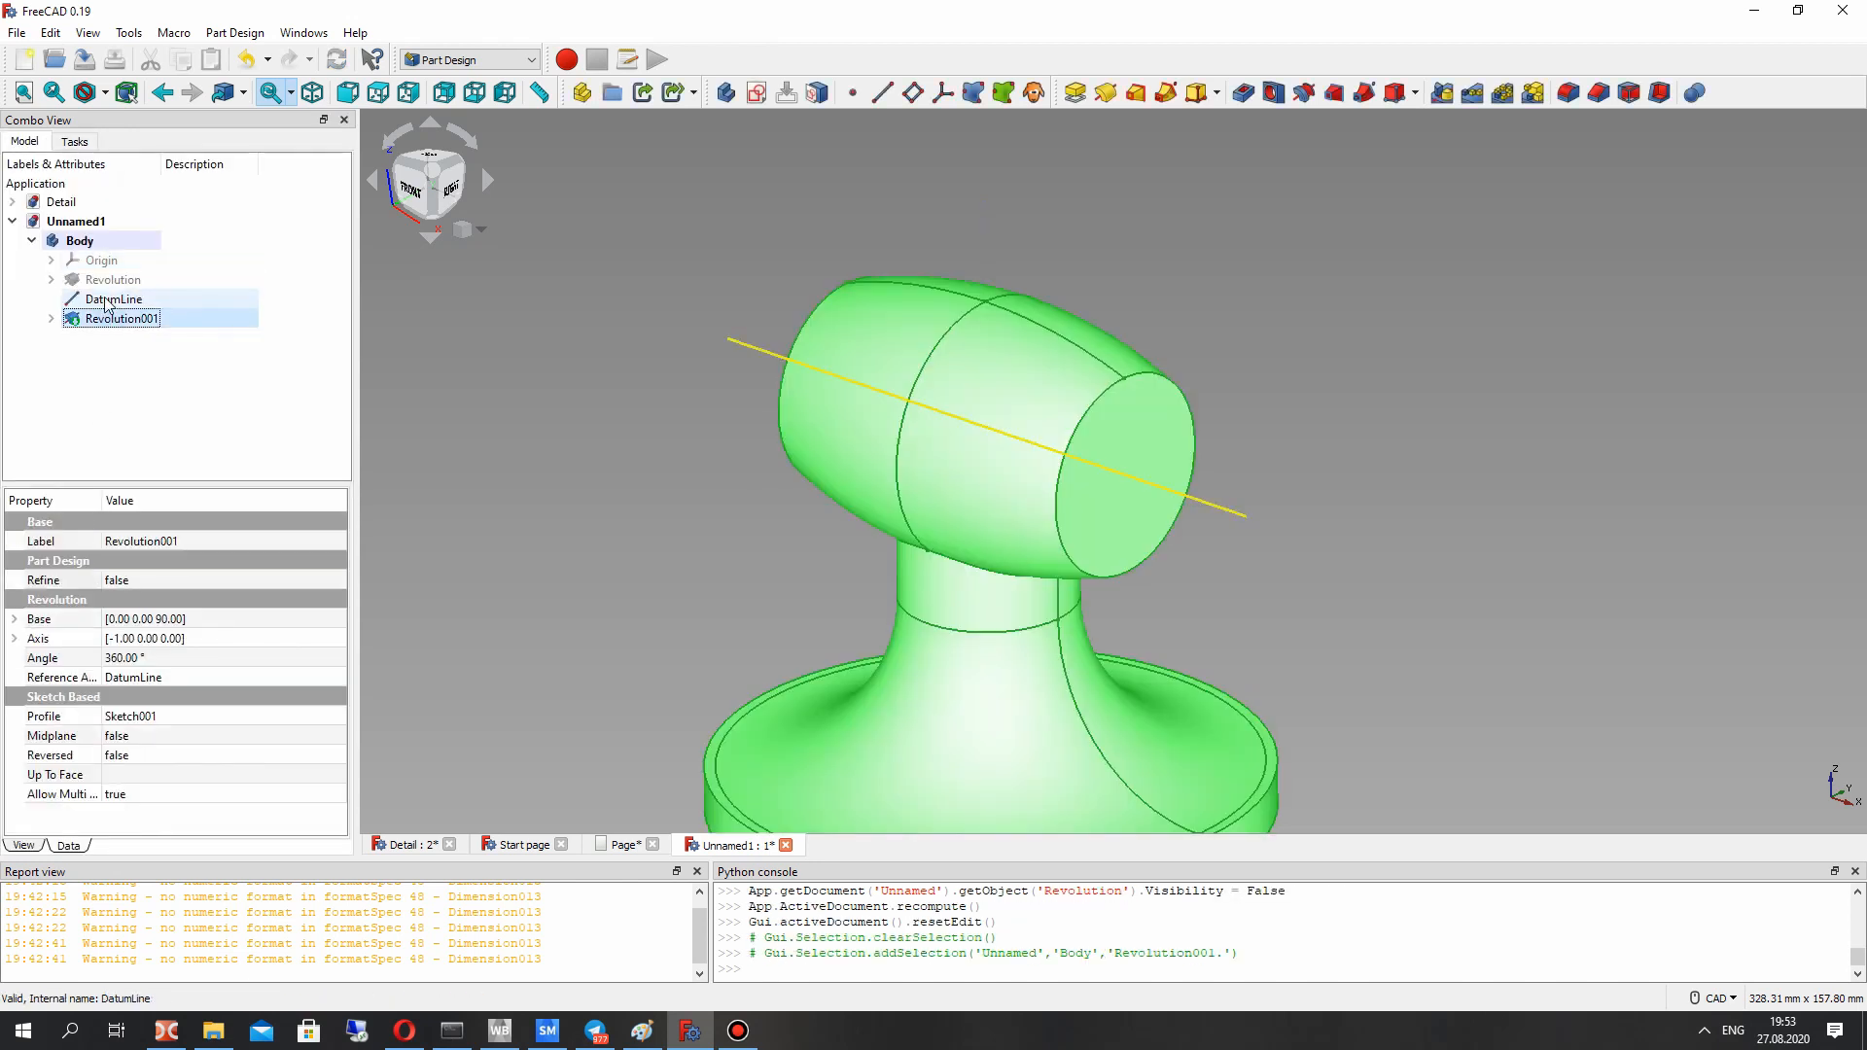
left_click(126, 580)
left_click(127, 580)
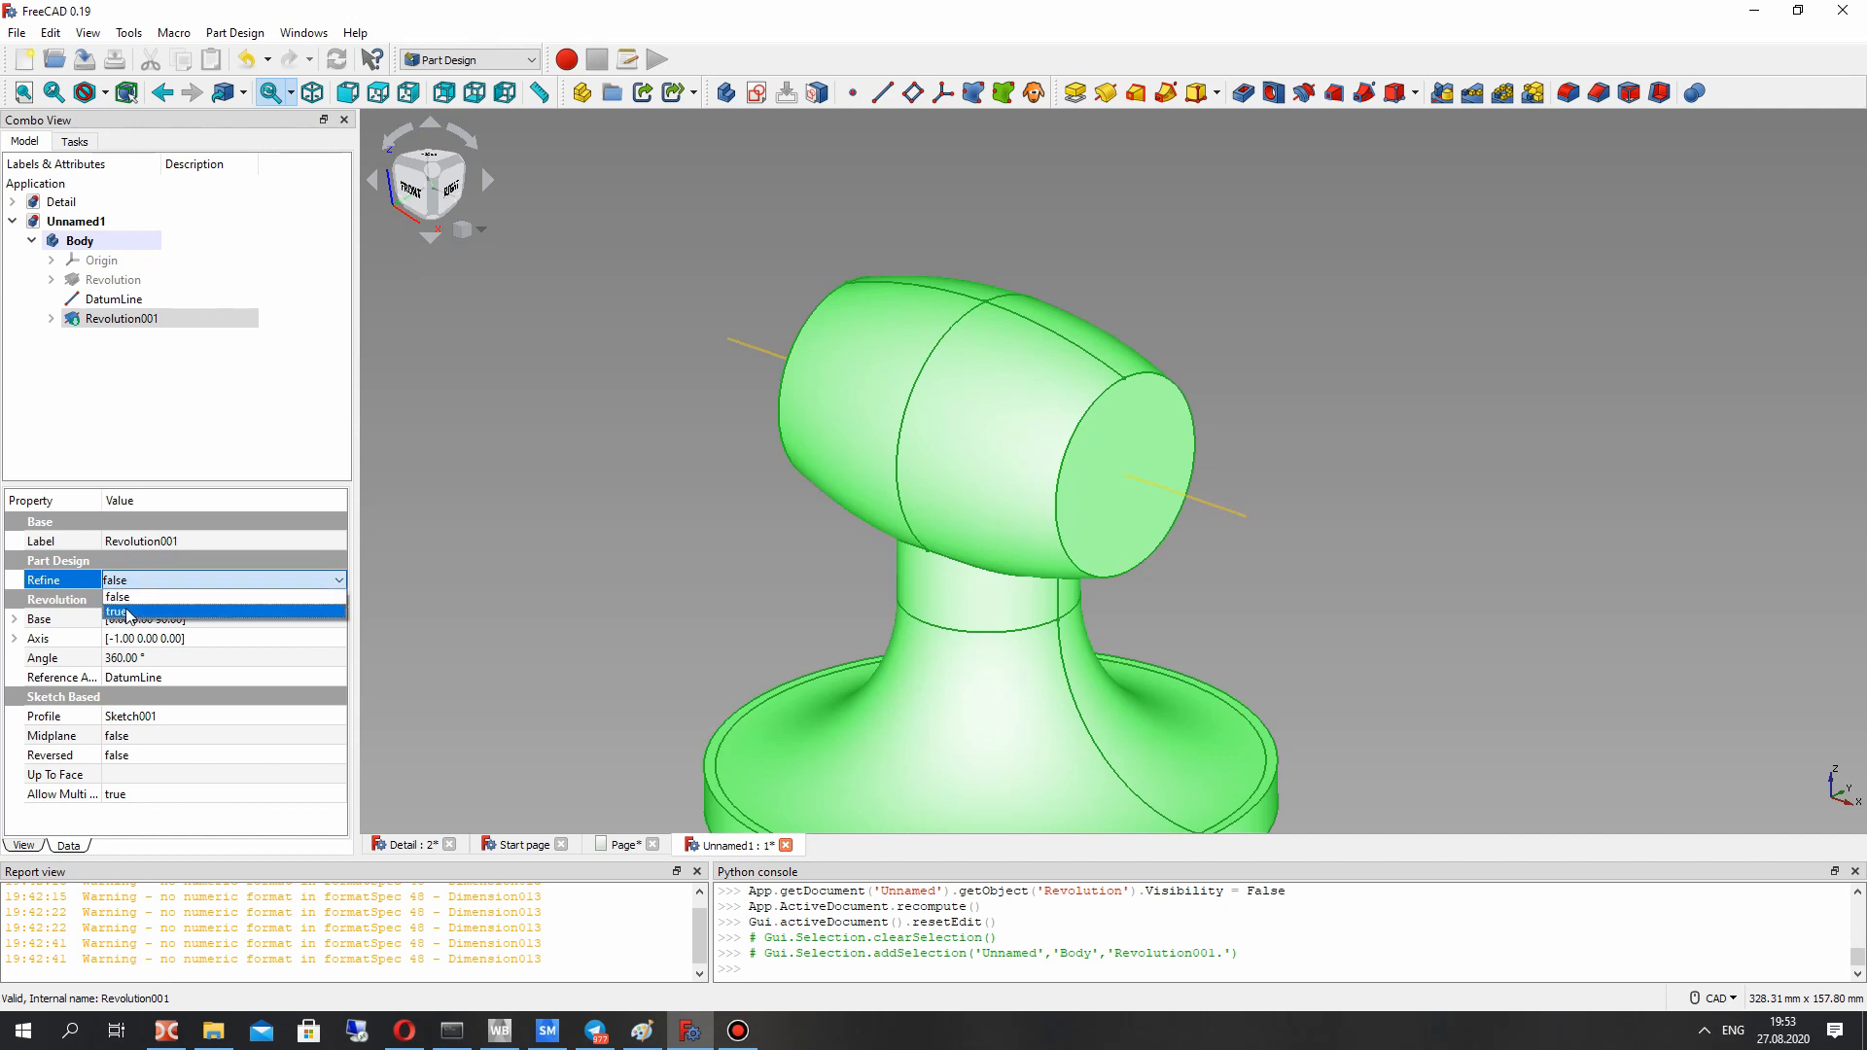
left_click(127, 610)
left_click(673, 500)
Step: Start a new sketch on the flat circular end face of the revolved head
middle_click_drag(707, 602, 783, 544)
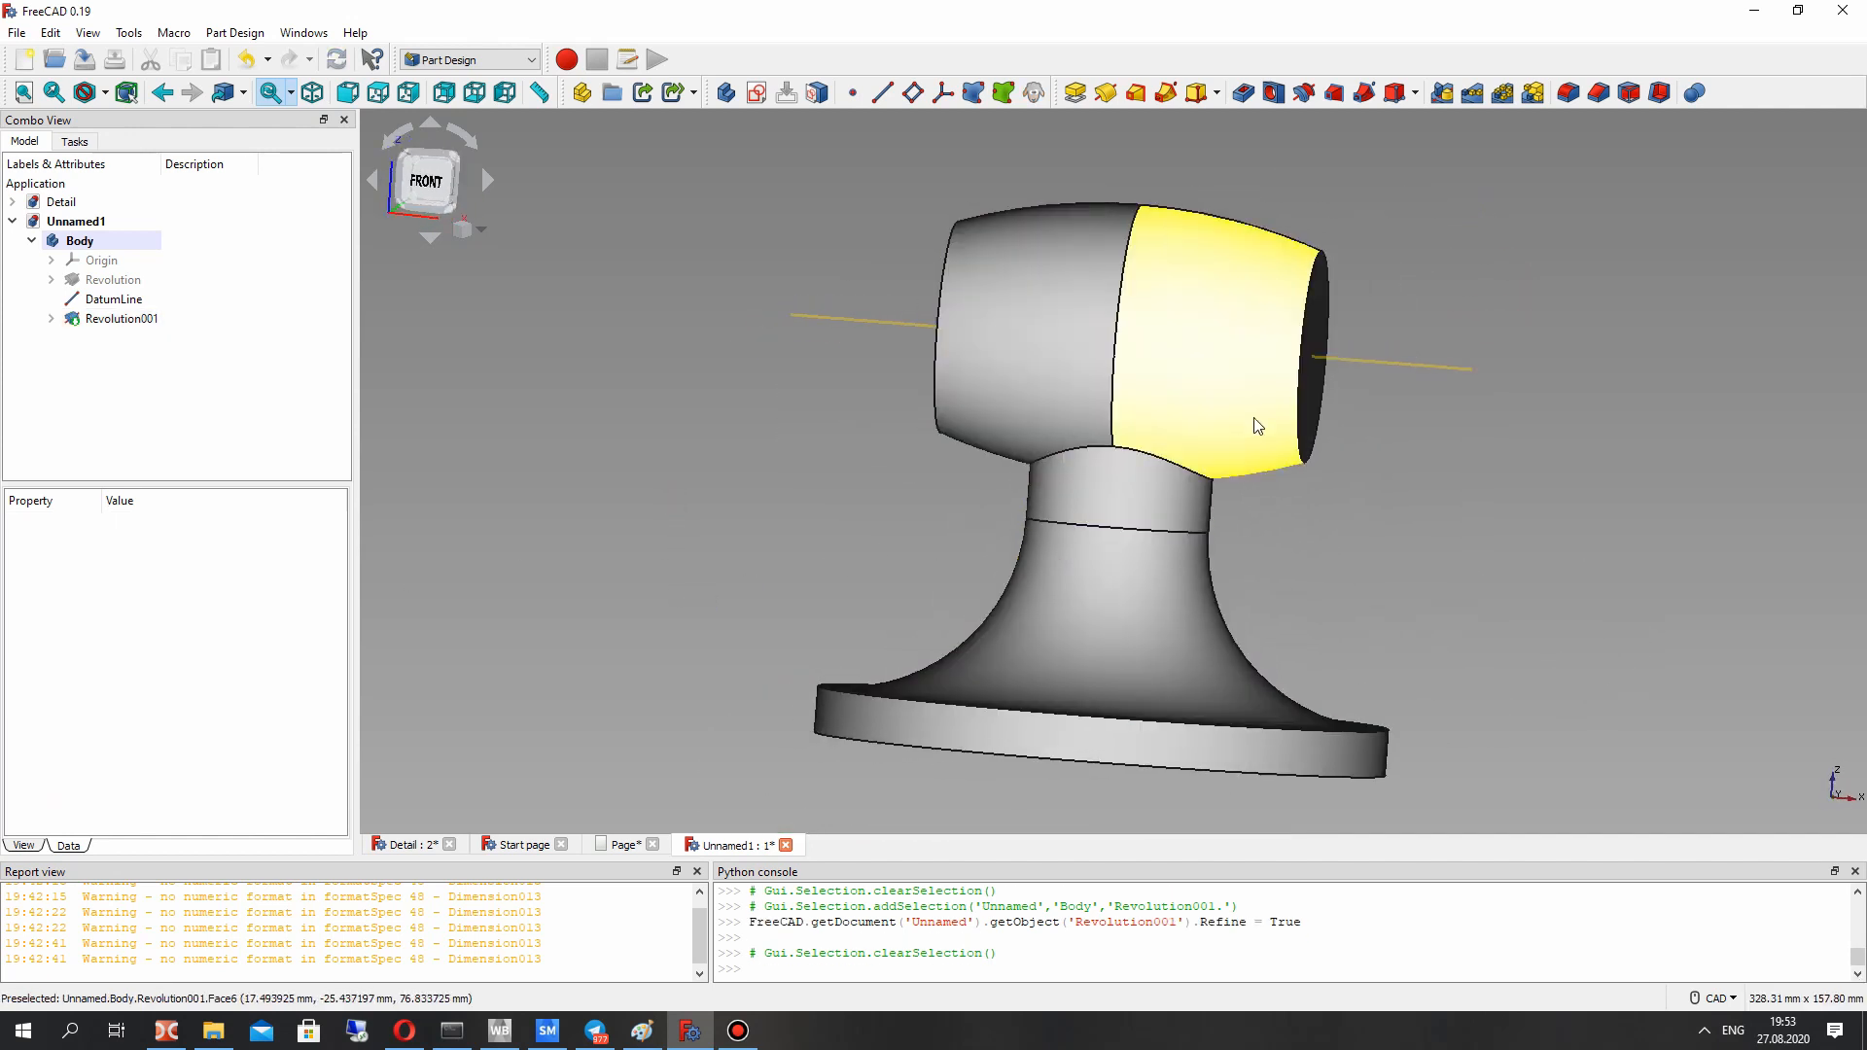
middle_click_drag(1309, 521, 1163, 434)
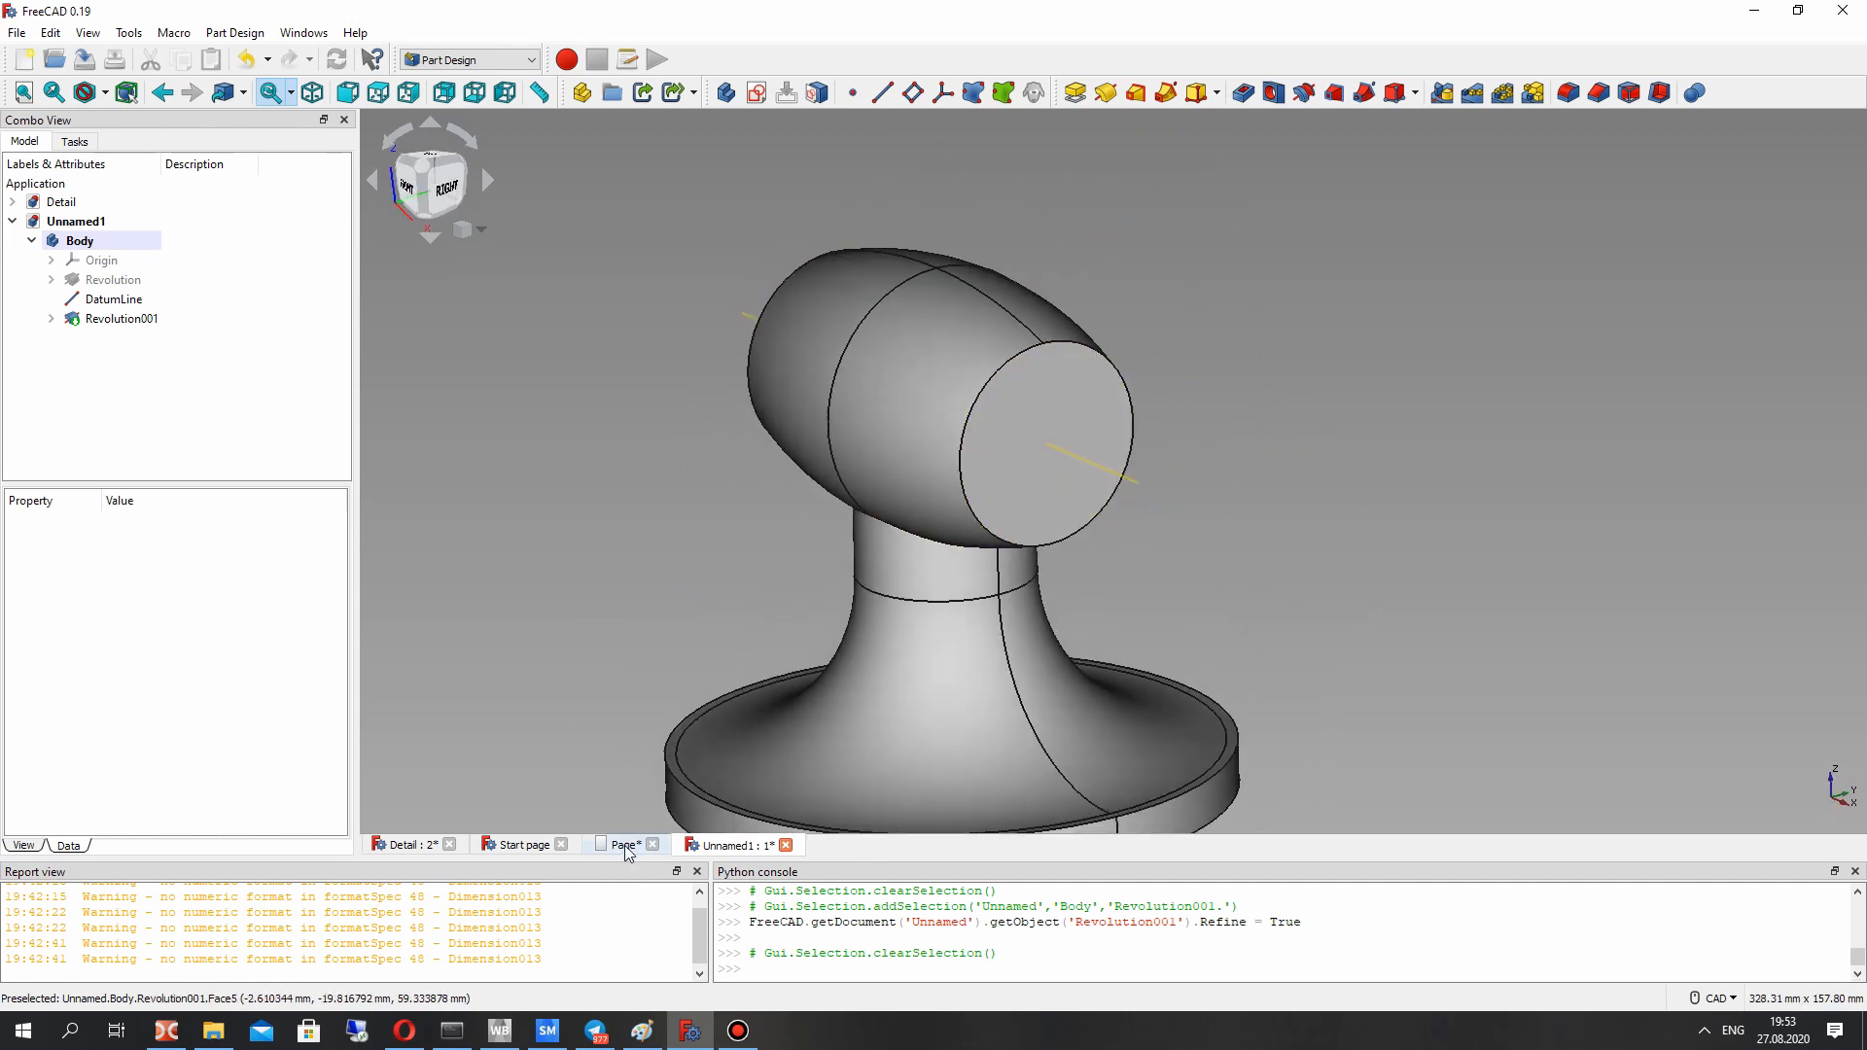
middle_click_drag(546, 617, 831, 587)
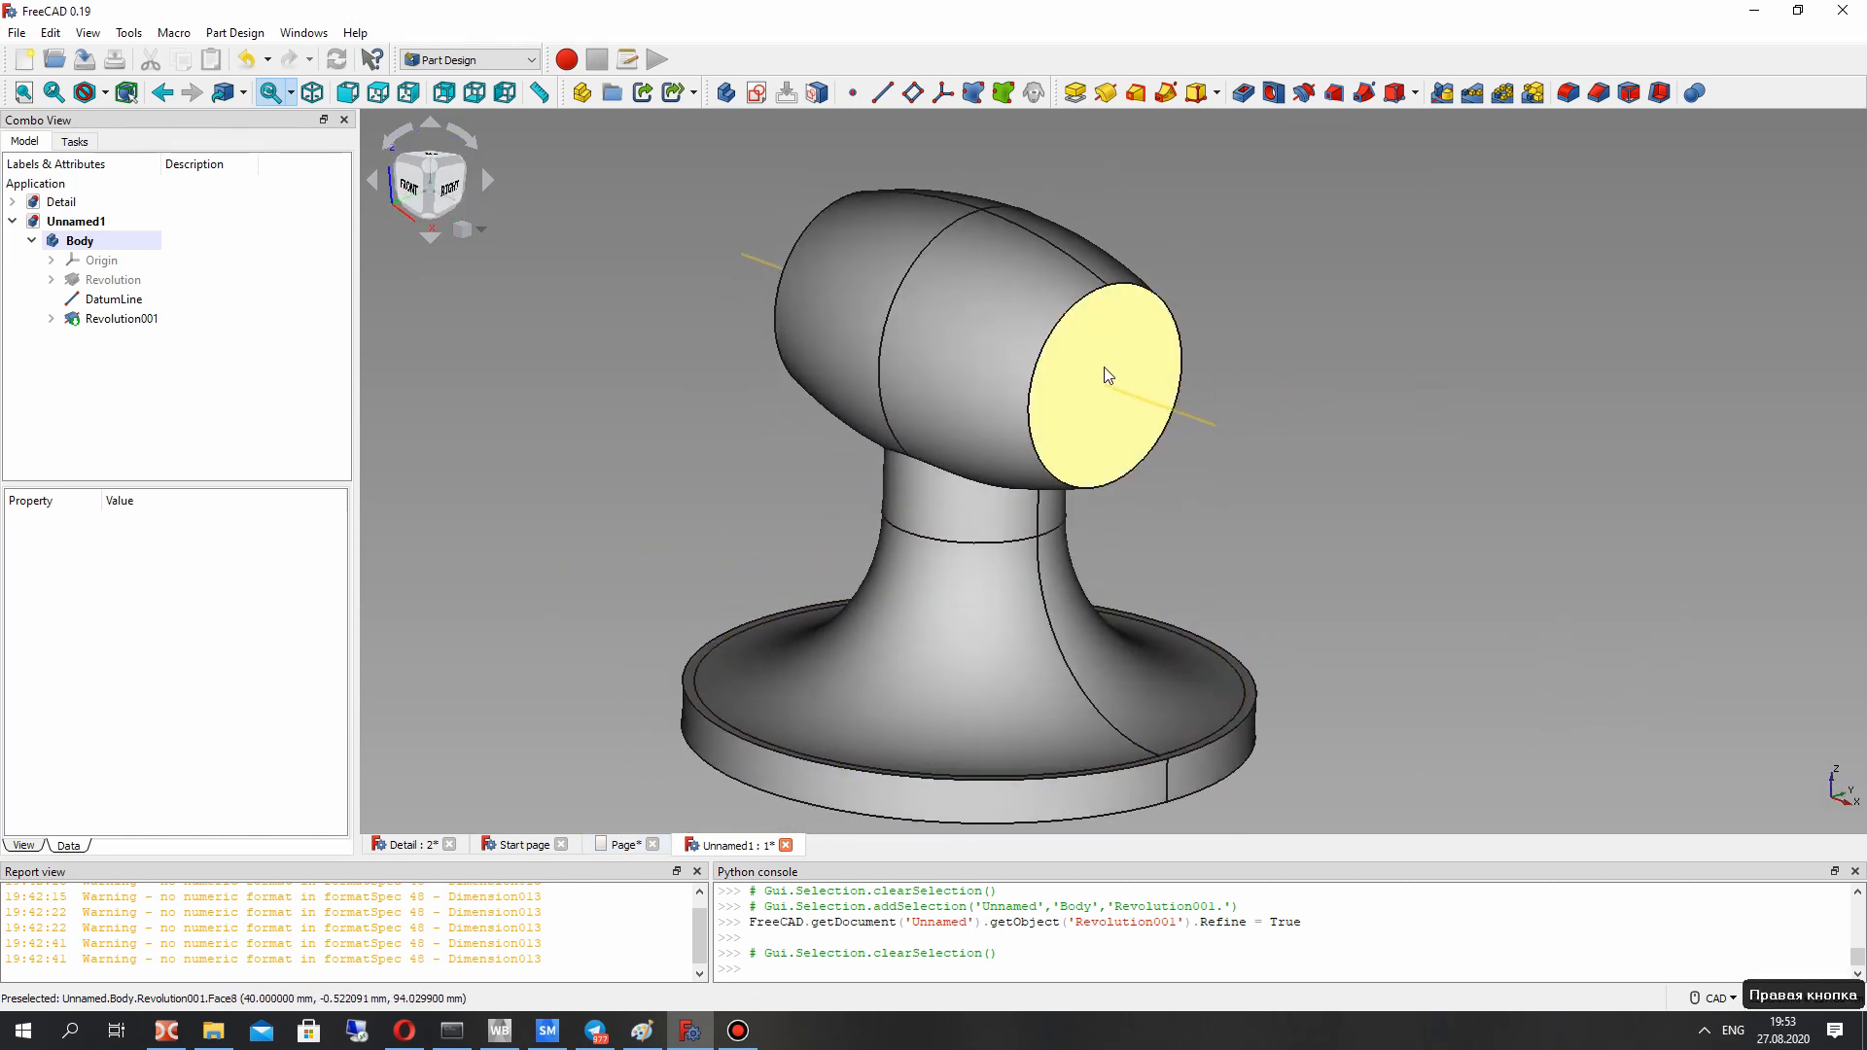
left_click(1103, 368)
right_click(1103, 367)
left_click(1130, 342)
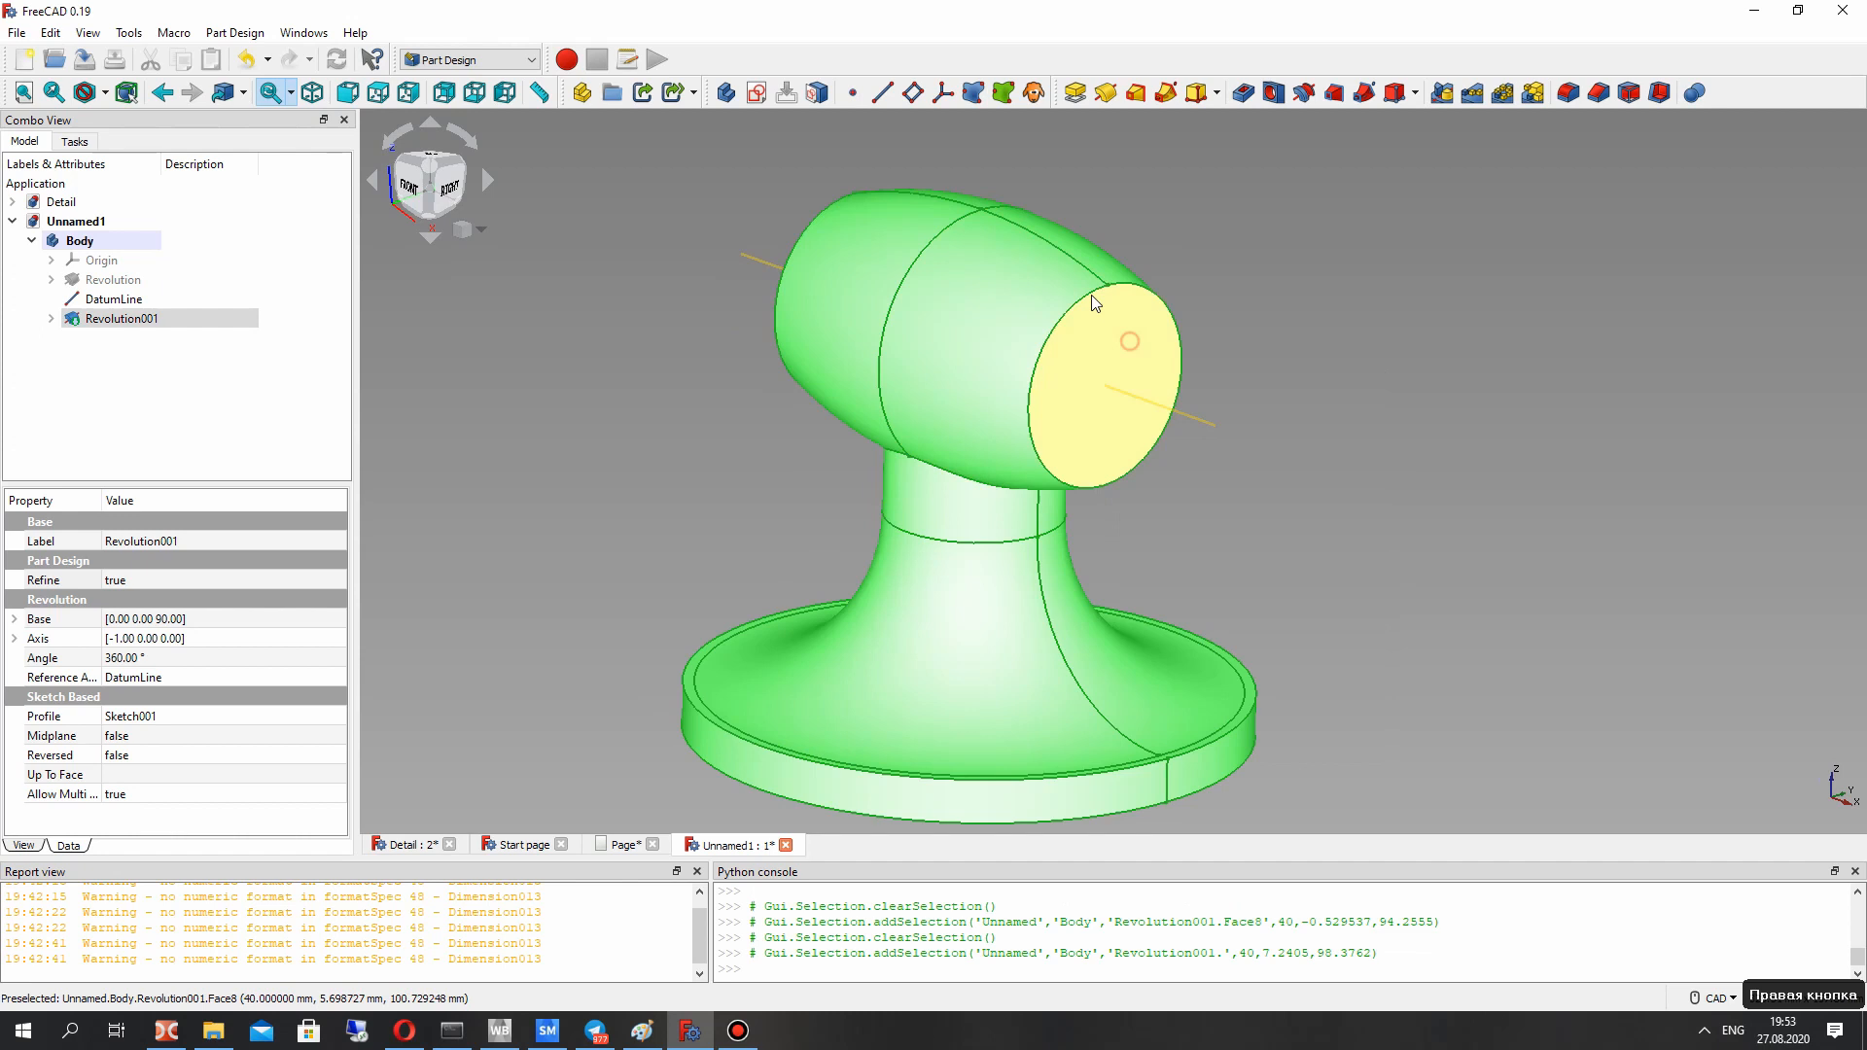
left_click(1351, 250)
left_click(1108, 341)
left_click(757, 92)
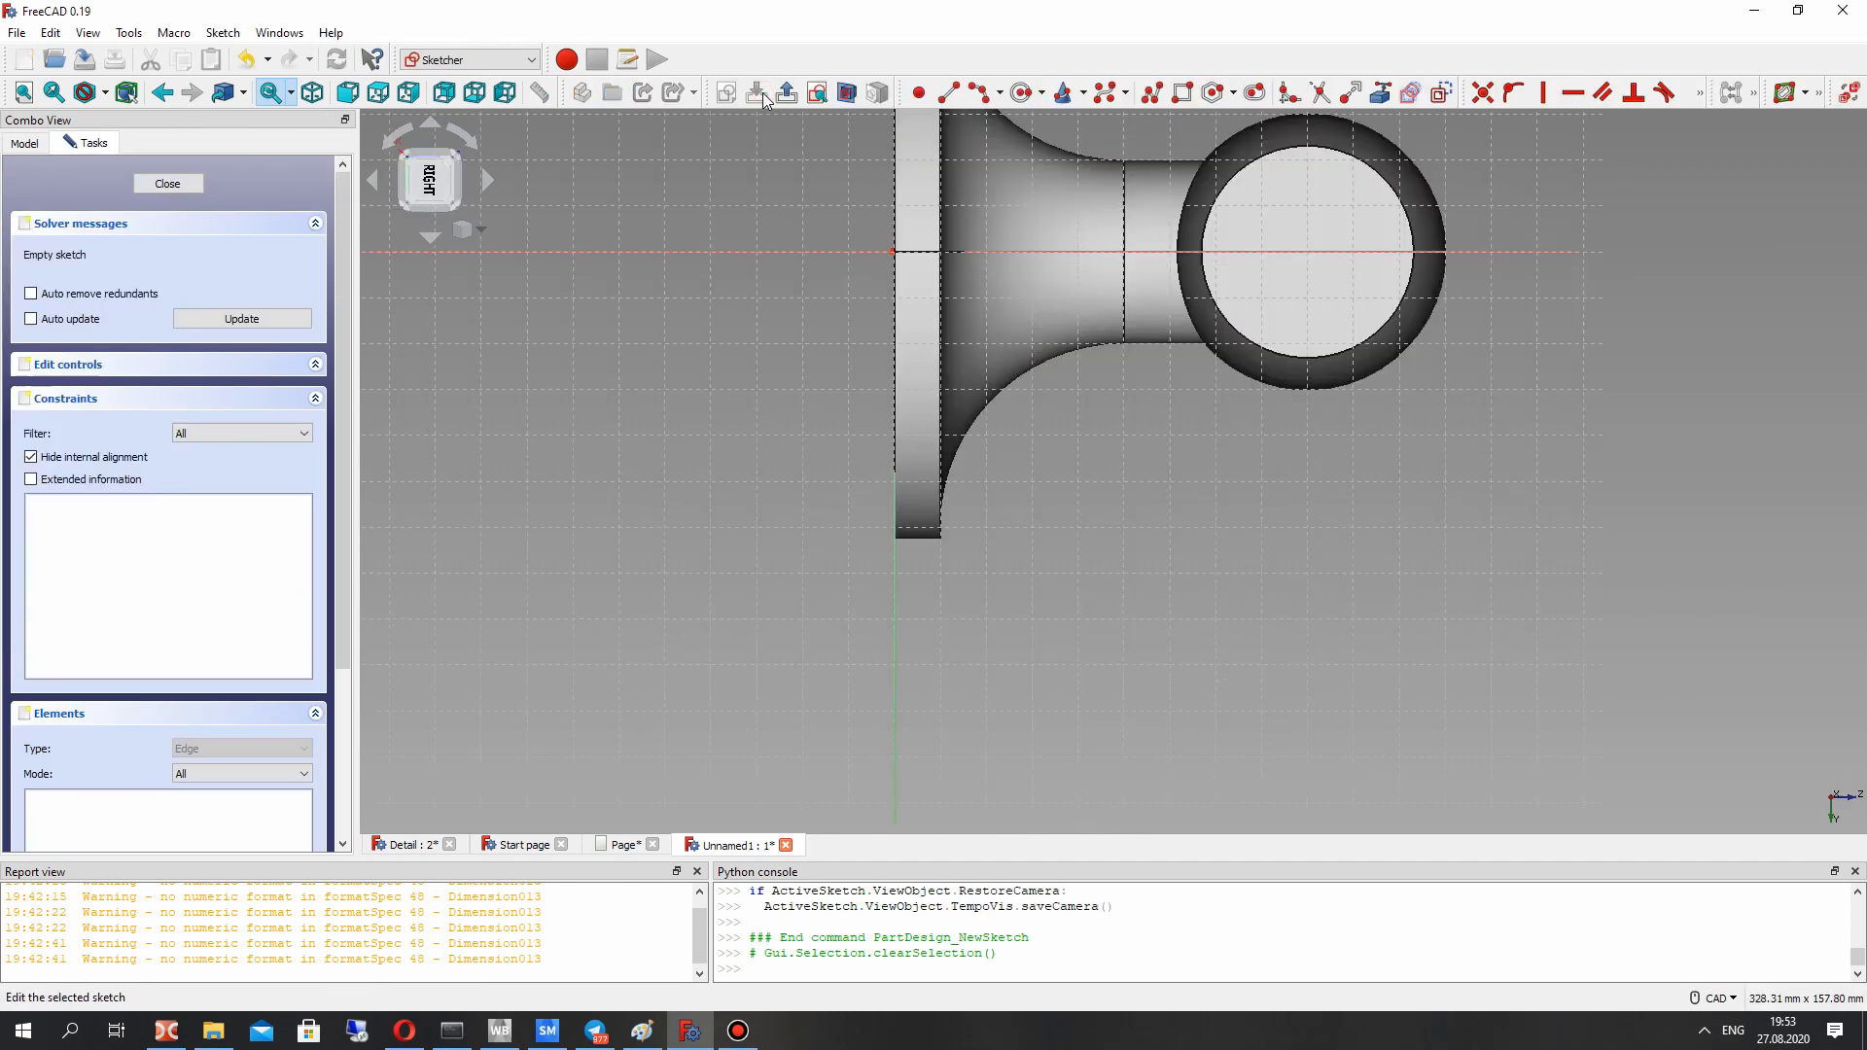
Step: Try placing a point on the horizontal axis near the end face's centre, and delete it
middle_click_drag(1191, 389, 893, 545)
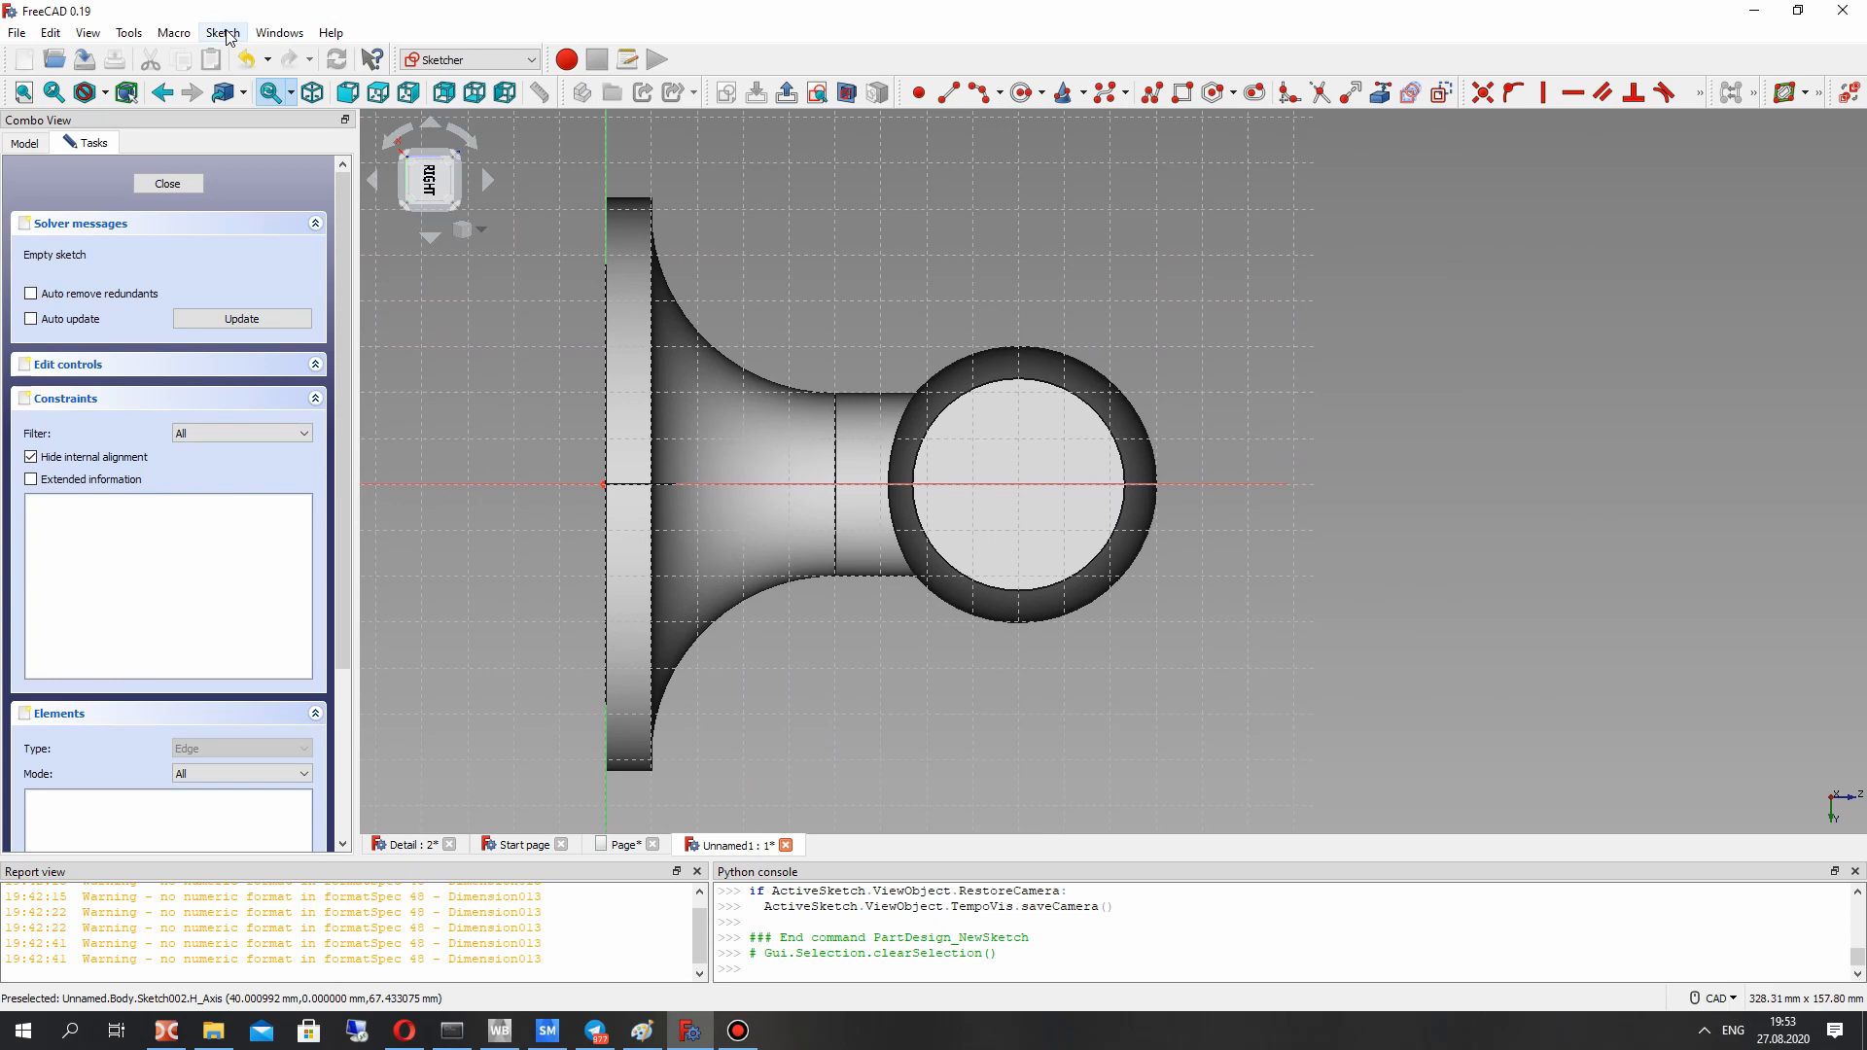
left_click(918, 92)
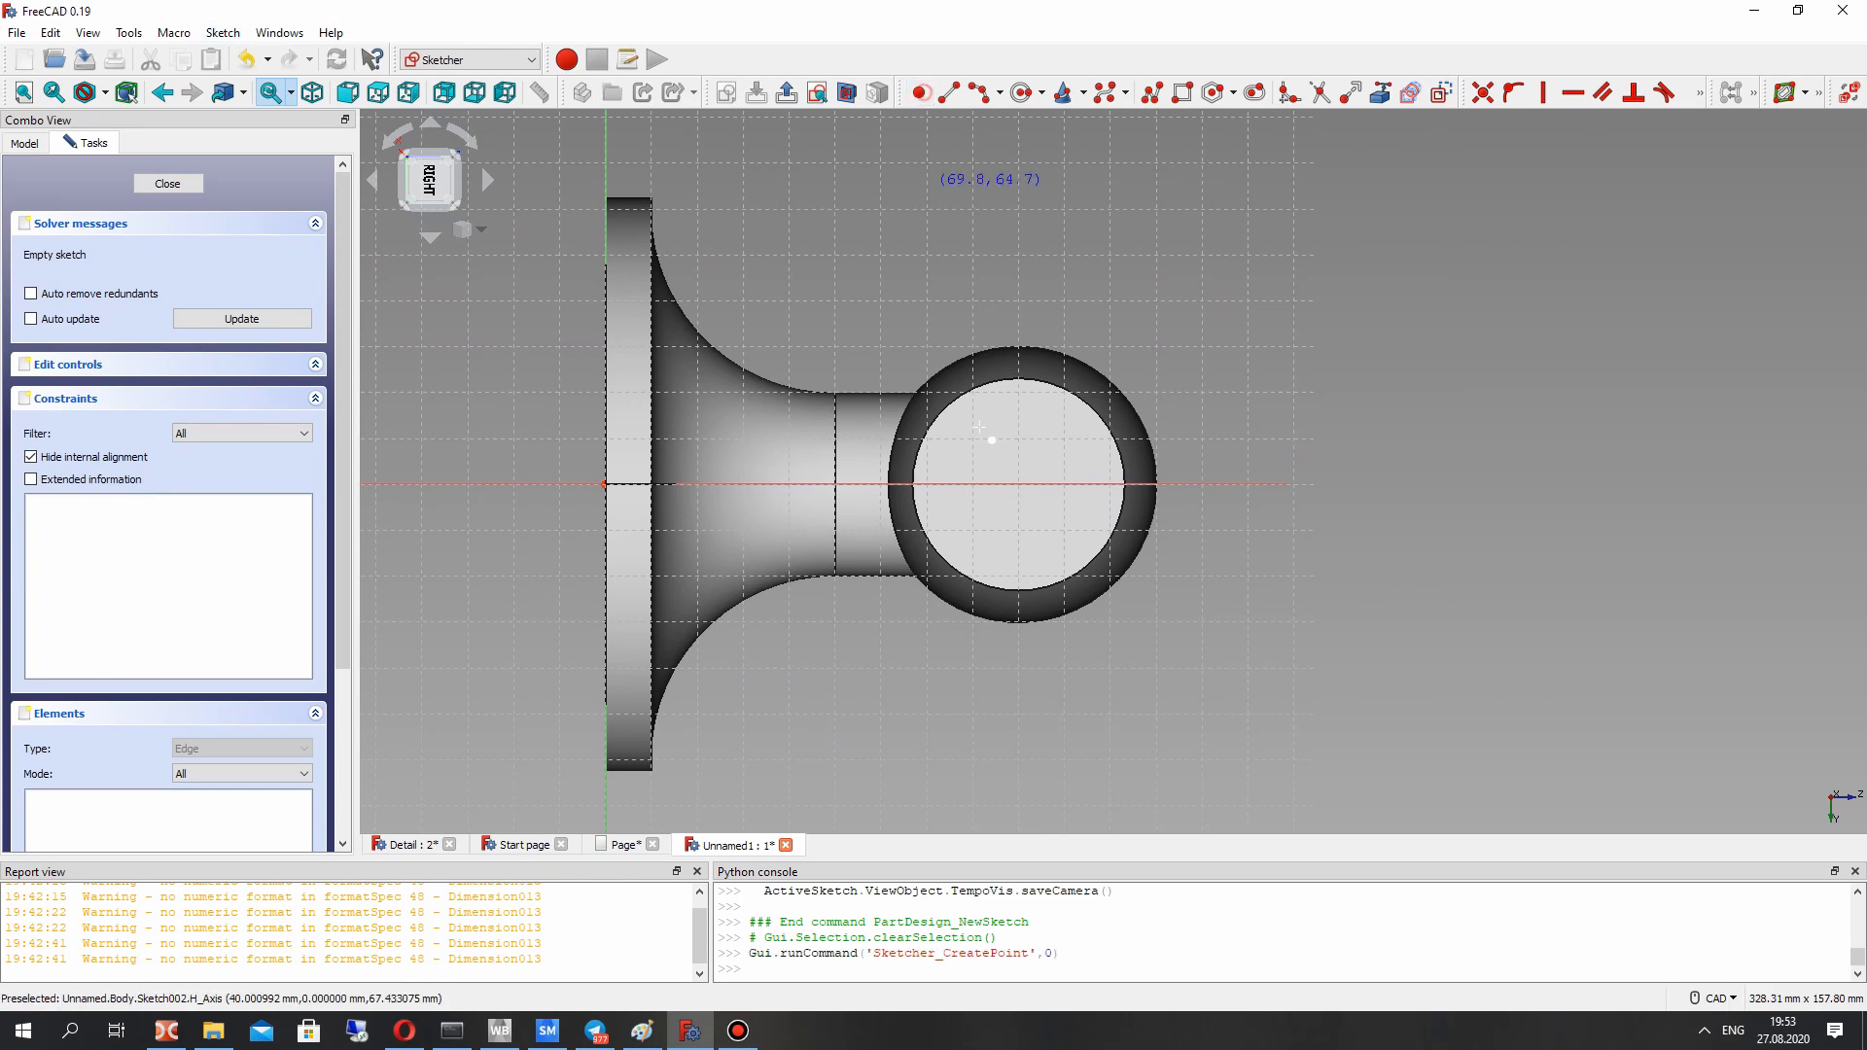
left_click(1023, 483)
key("Escape")
key("1")
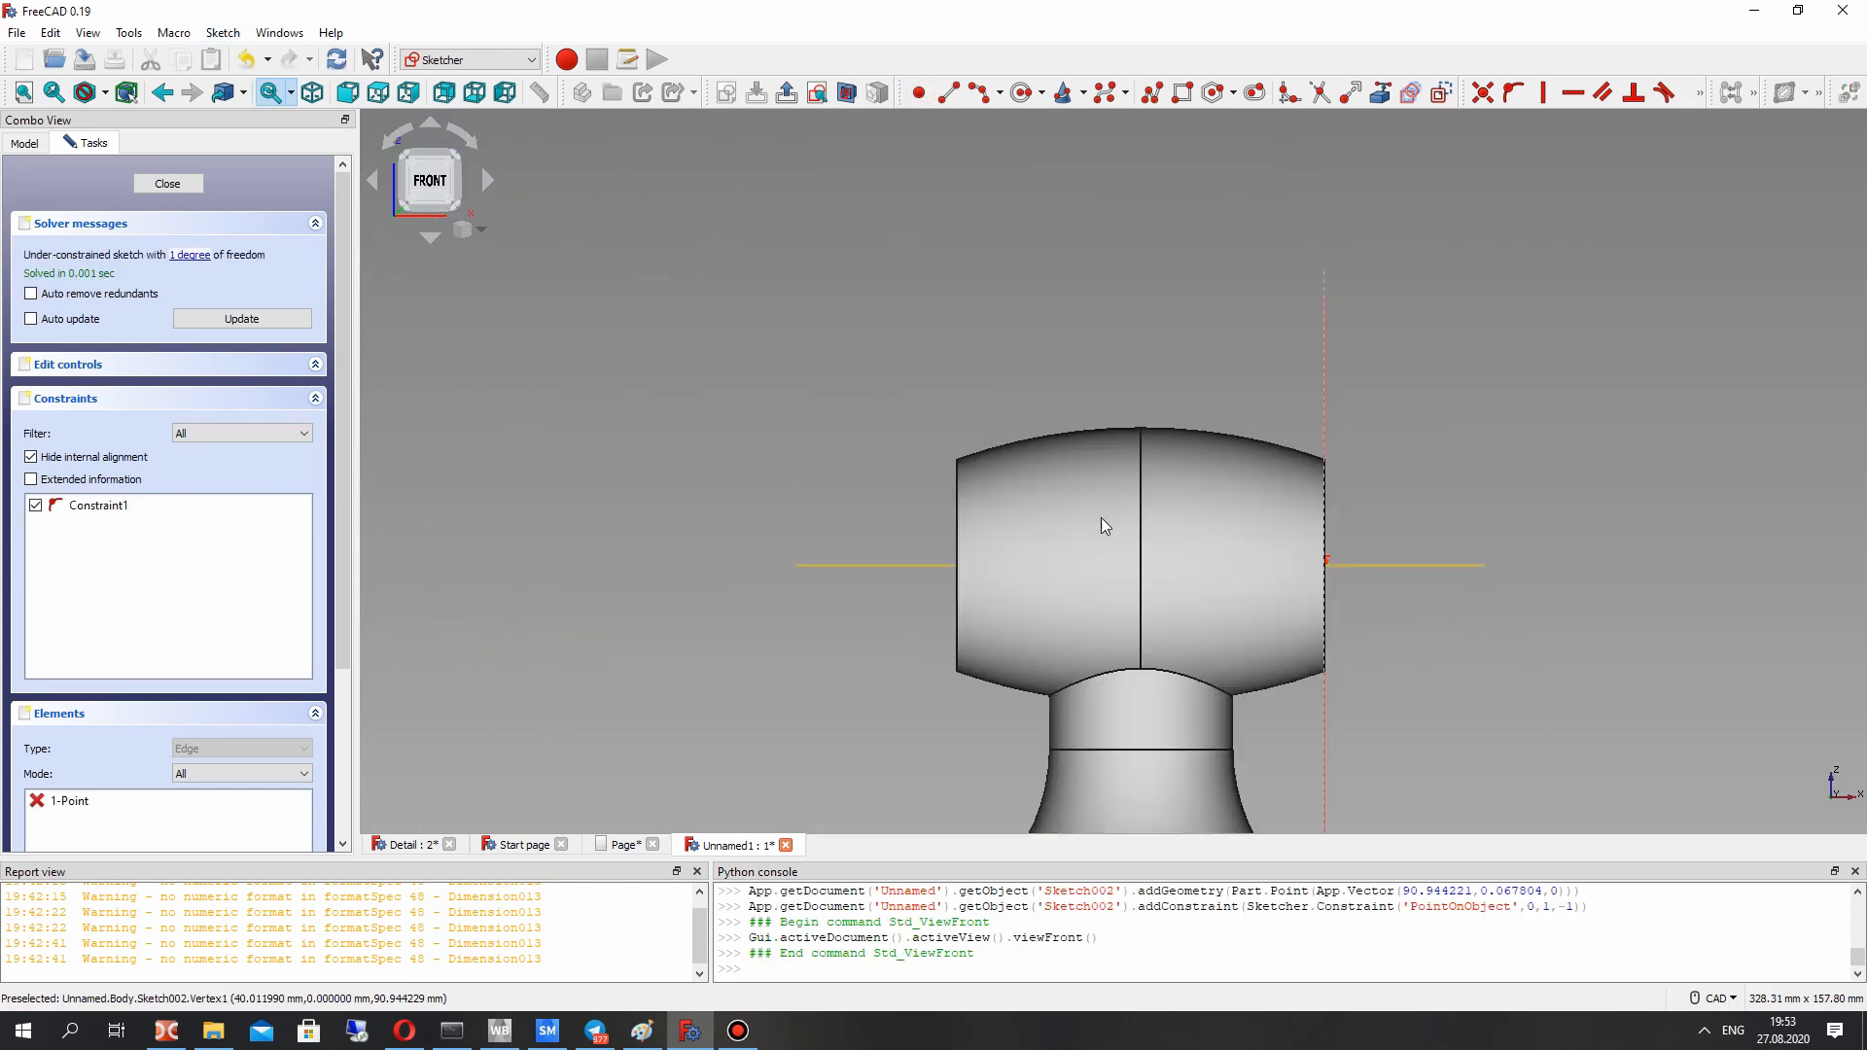
middle_click_drag(1101, 517, 680, 427)
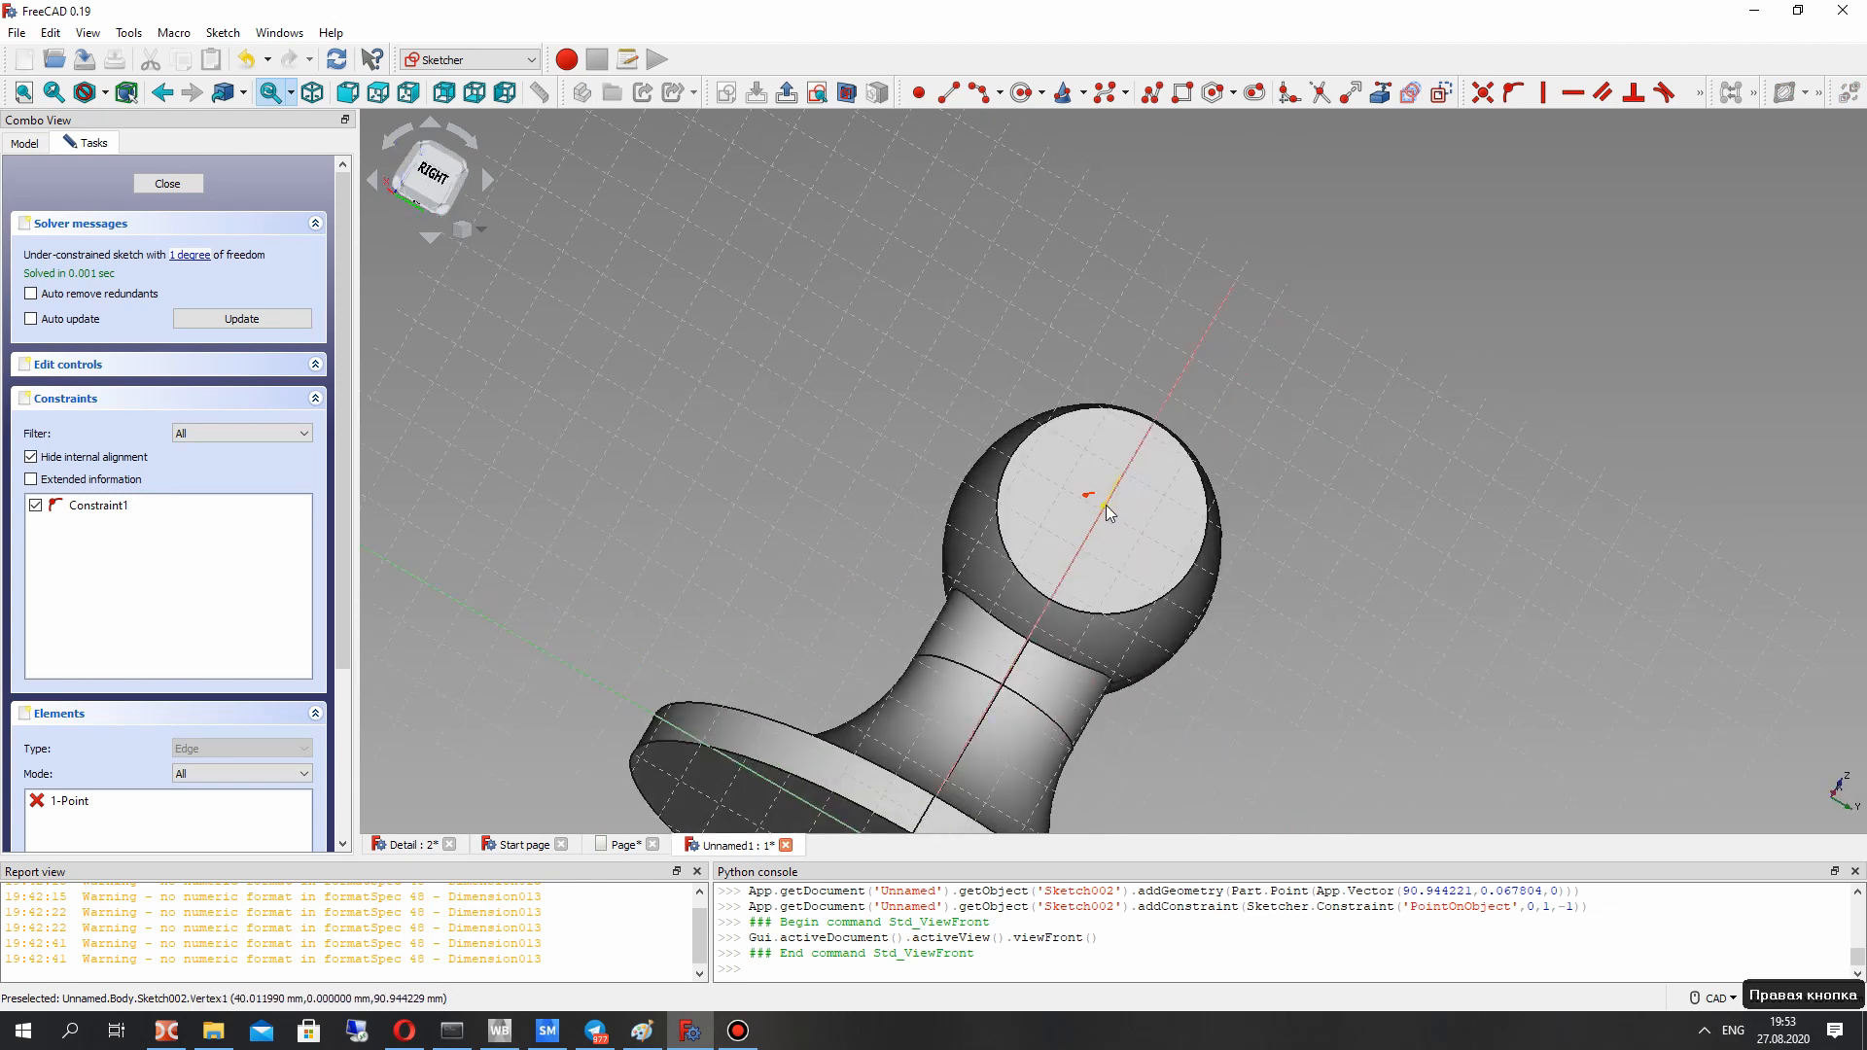
left_click(1105, 504)
key("Delete")
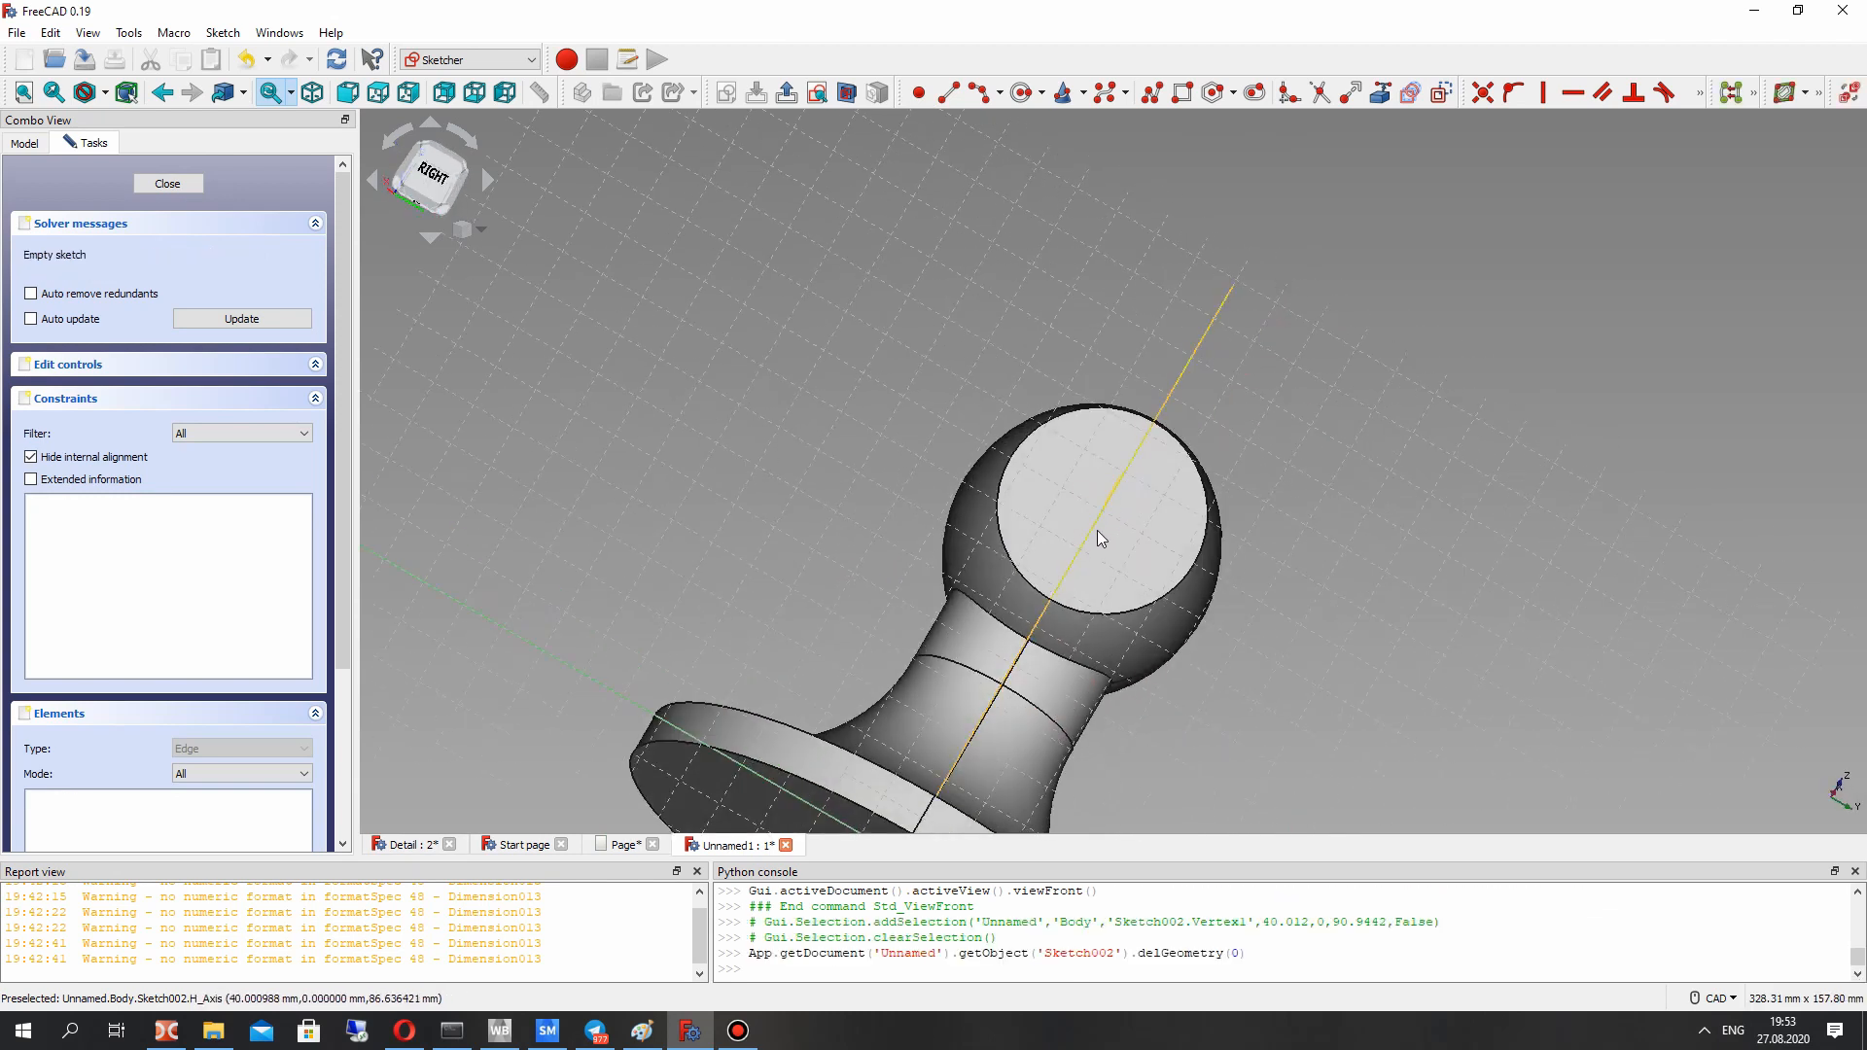
Step: Sketch a circle of about 15 mm radius on the head's end face, centred on the horizontal axis
left_click(1022, 93)
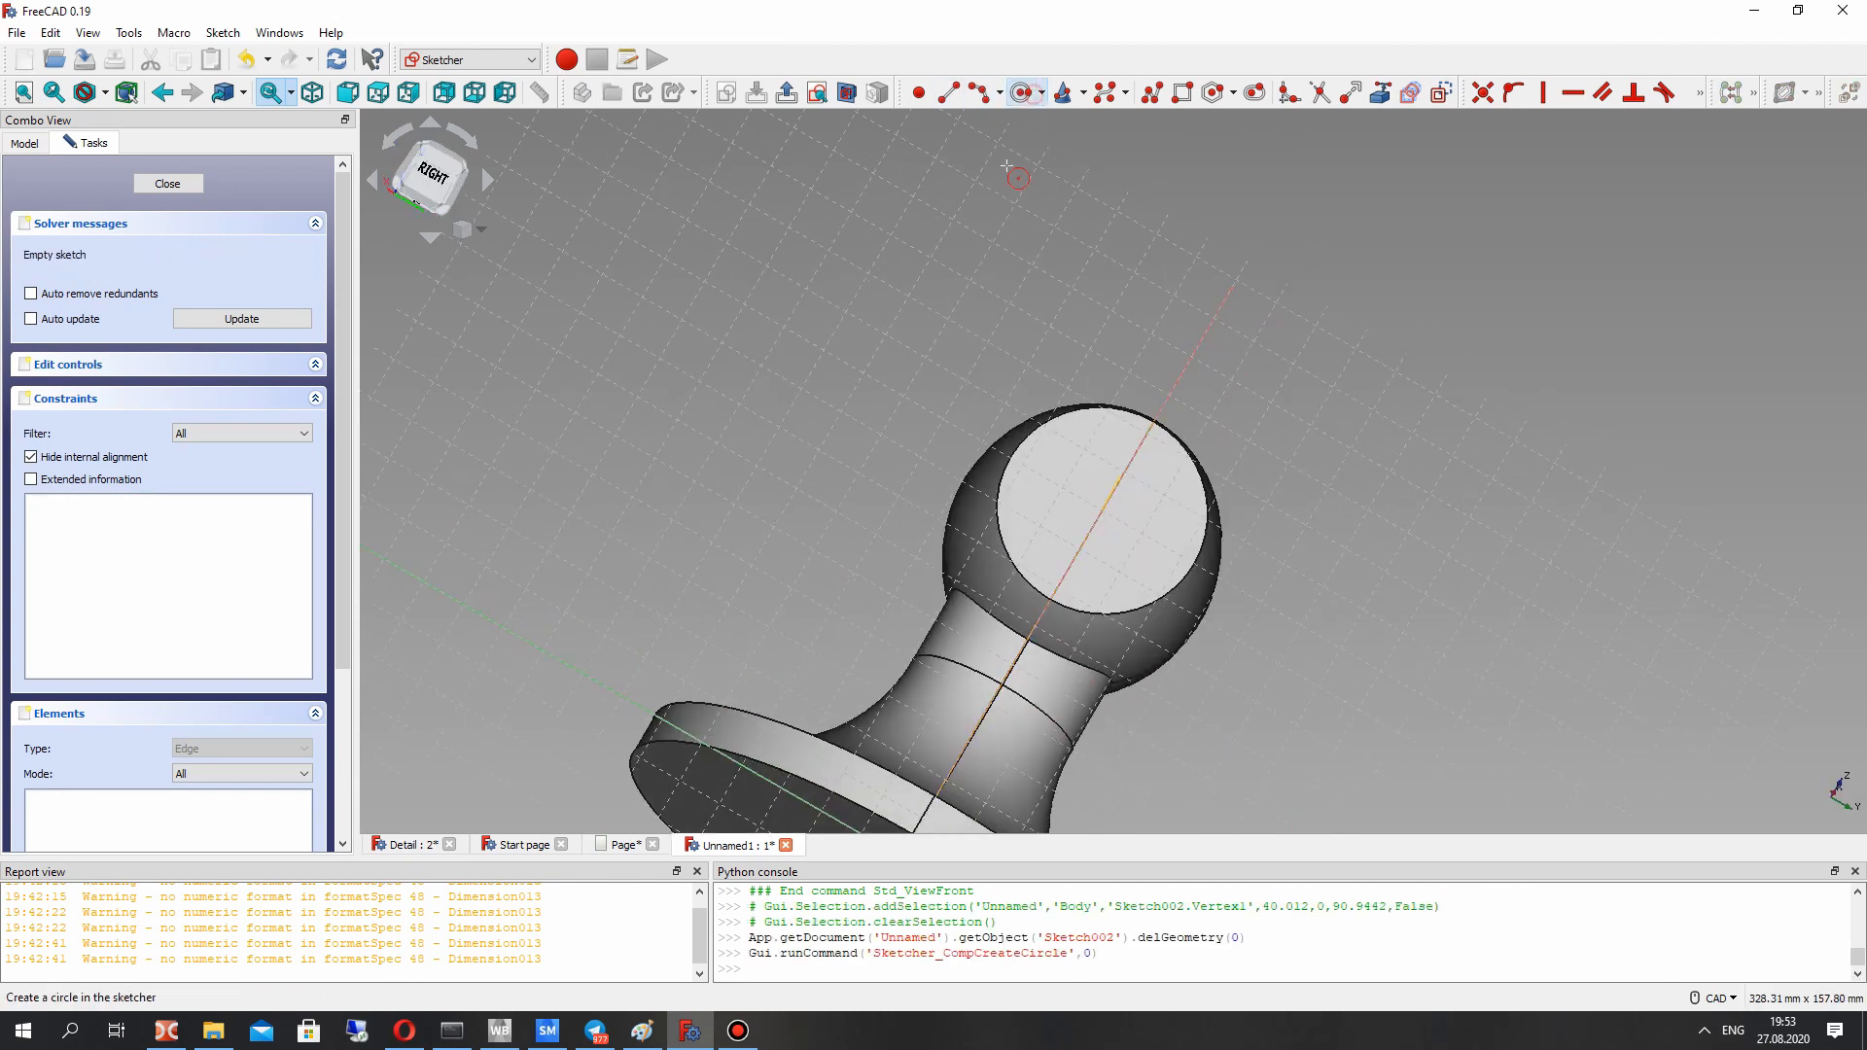
left_click(1060, 457)
right_click_drag(1070, 574, 1021, 461)
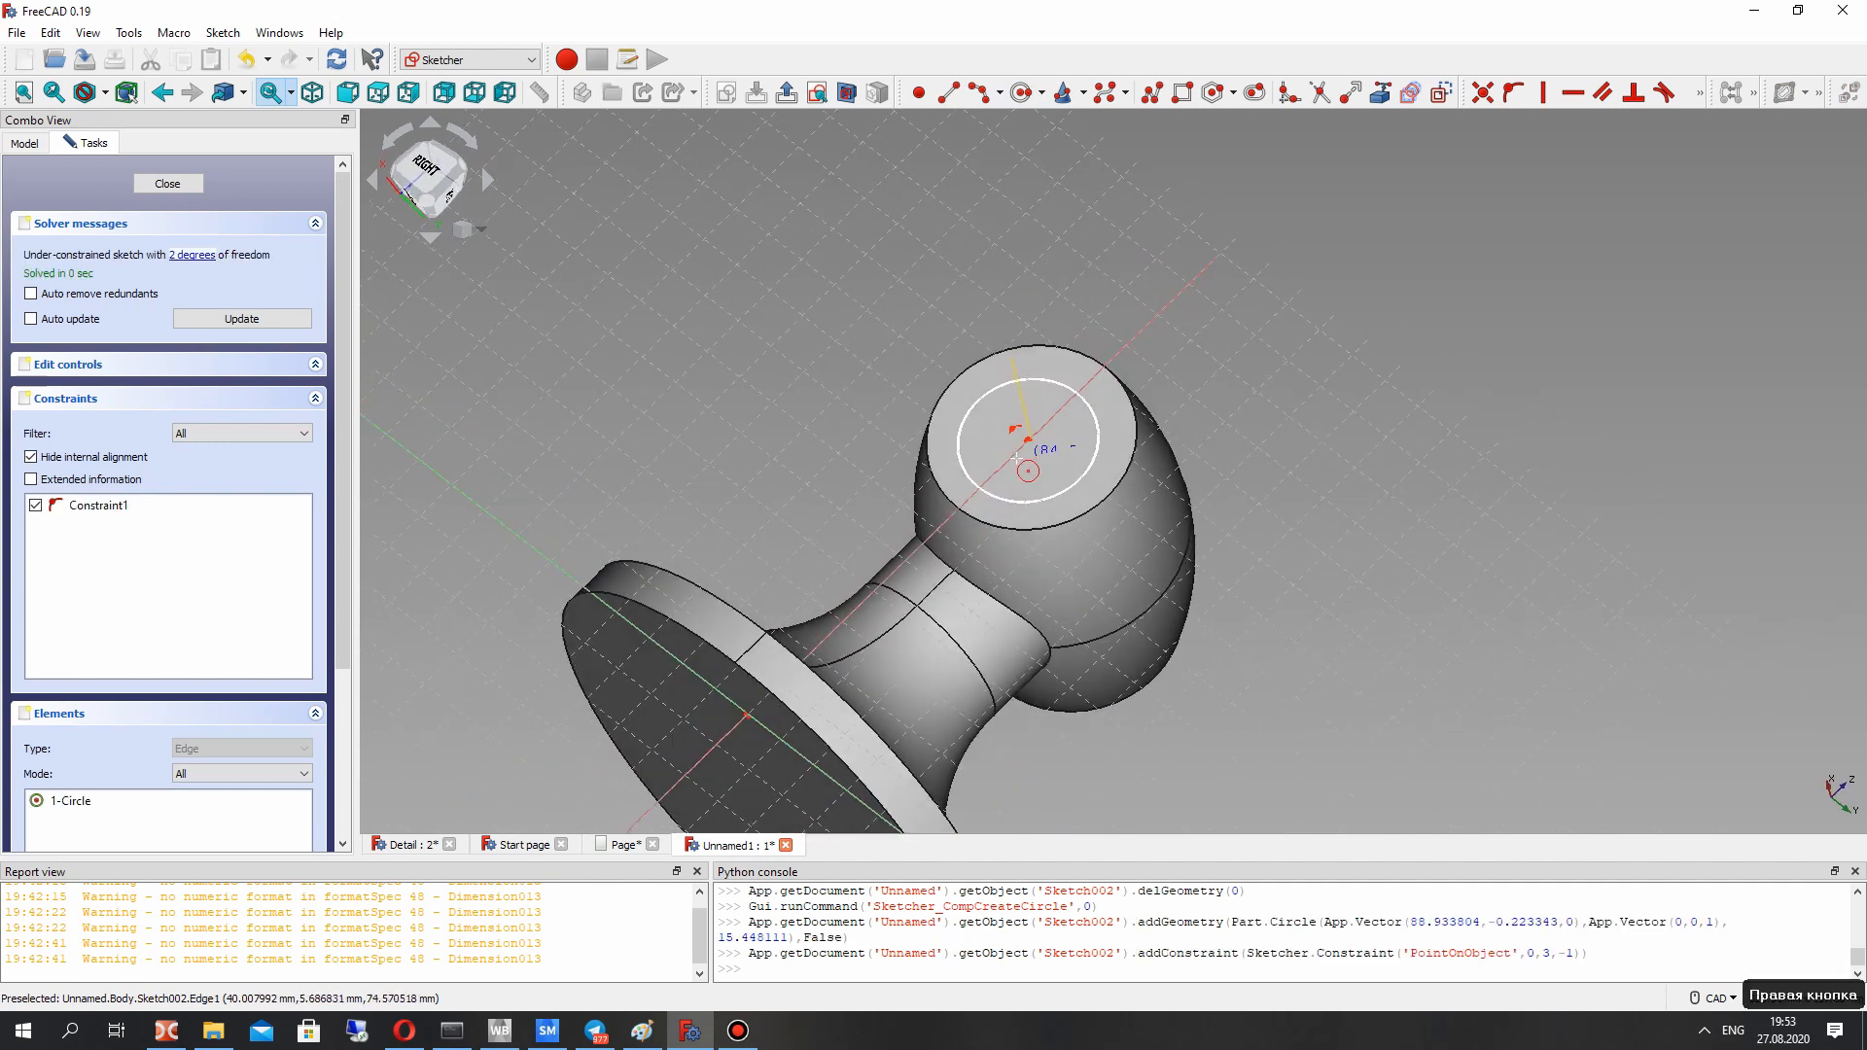
right_click(1028, 443)
left_click_drag(1029, 447, 1023, 433)
Step: Try to constrain the vertical distance between the circle's centre and the sketch origin
left_click(1031, 432)
mouse_move(1247, 502)
right_mouse_down()
mouse_move(1304, 539)
mouse_move(1043, 370)
right_mouse_up()
left_click(957, 345)
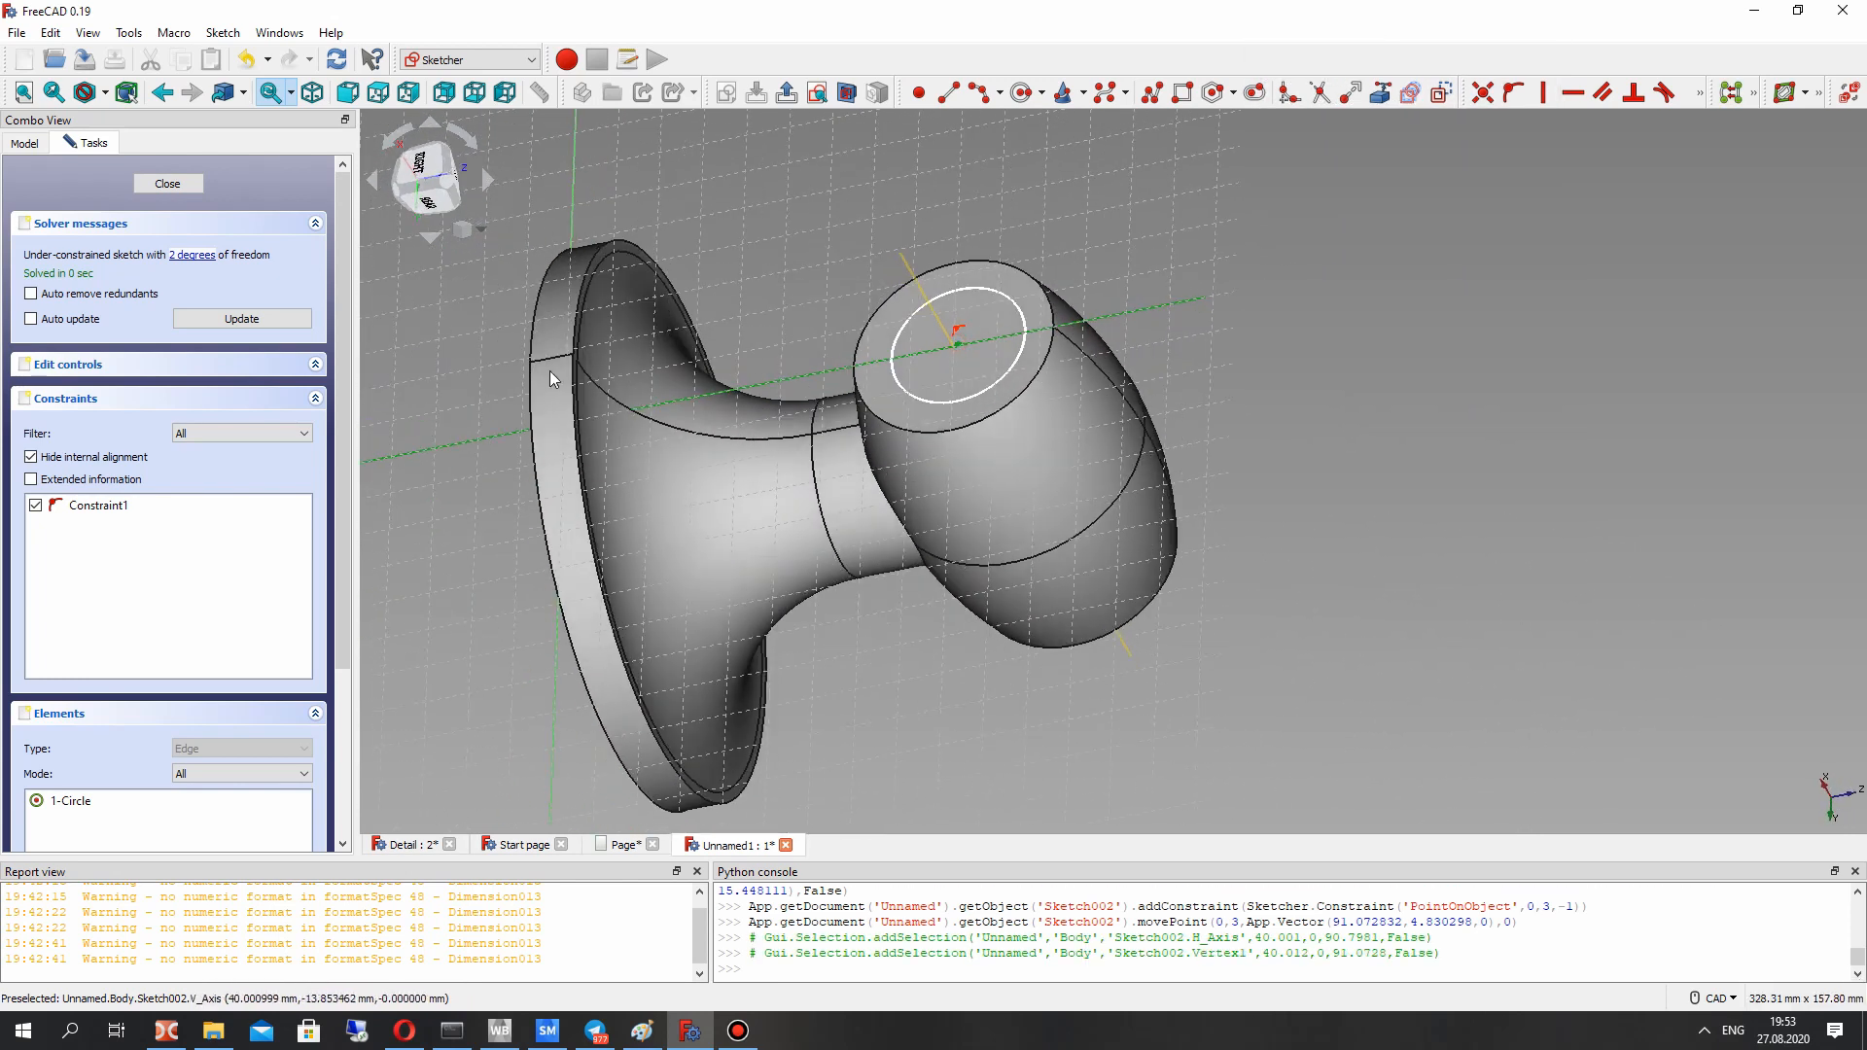
right_click_drag(617, 385, 683, 397)
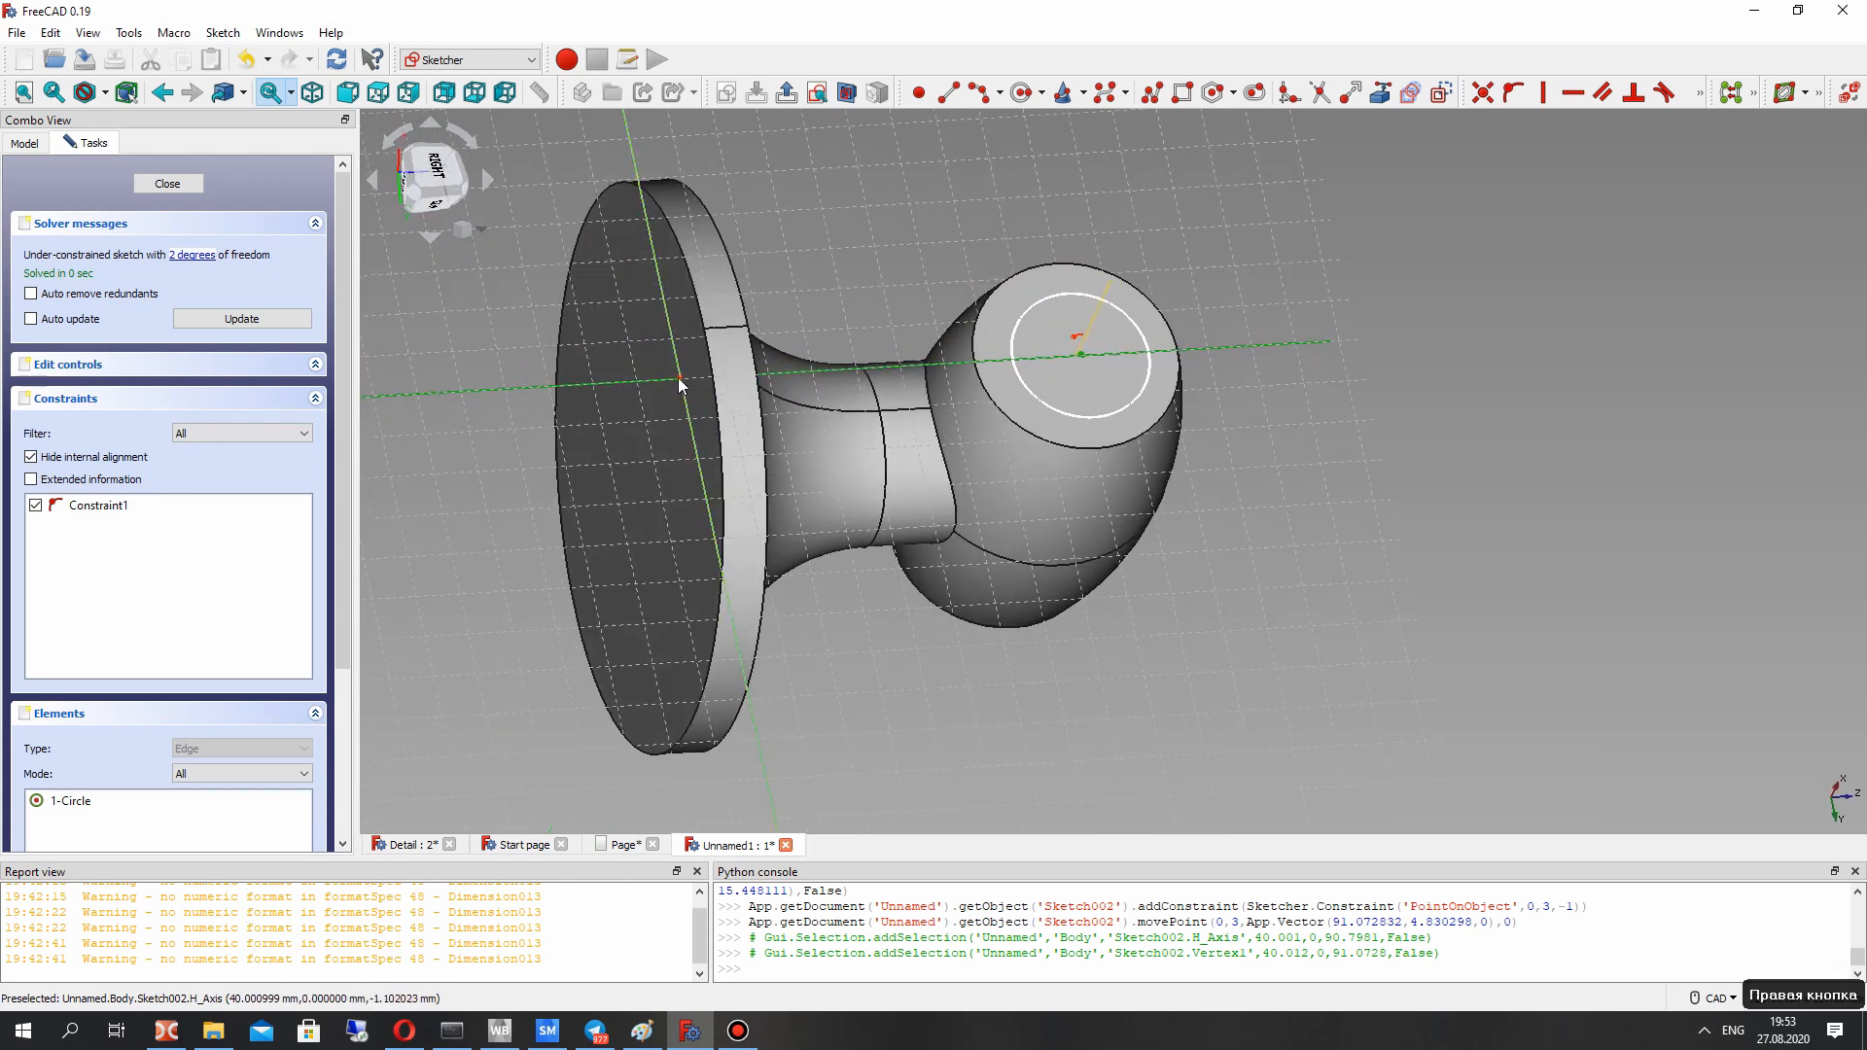
left_click(679, 379)
right_click_drag(830, 474, 735, 430)
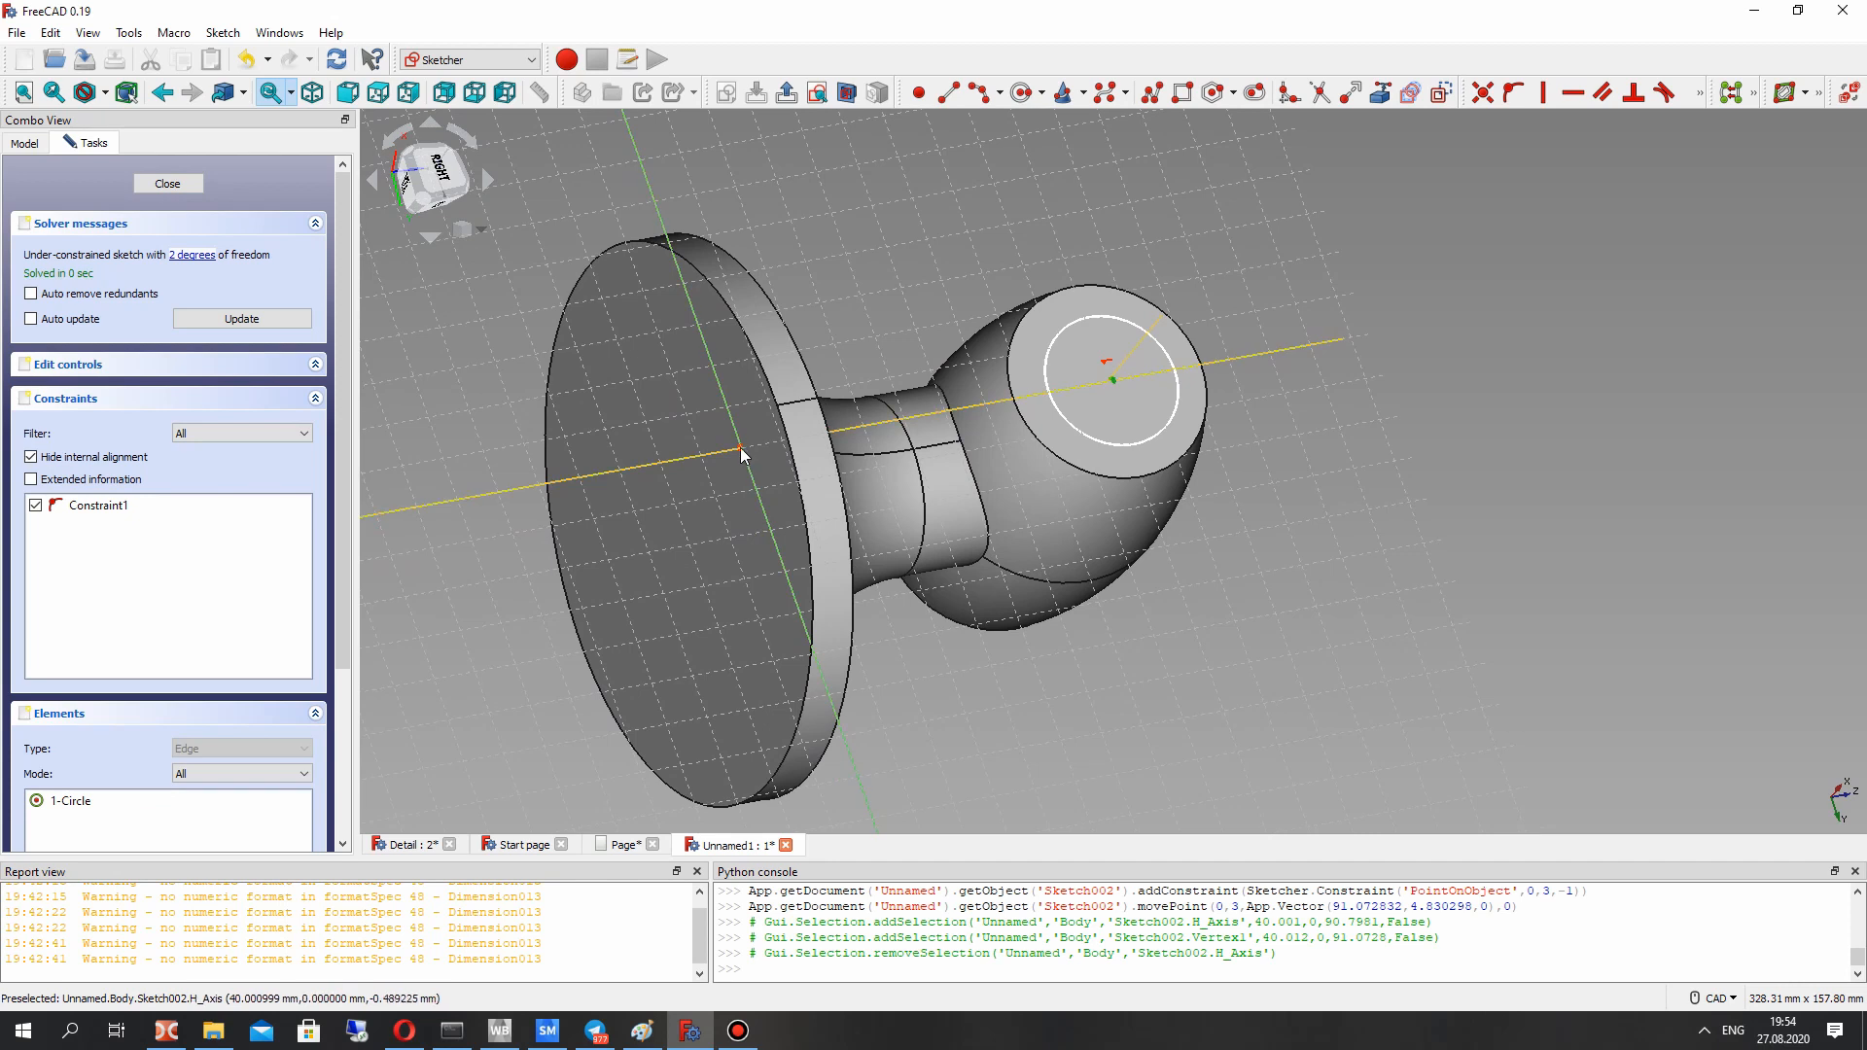
left_click(741, 451)
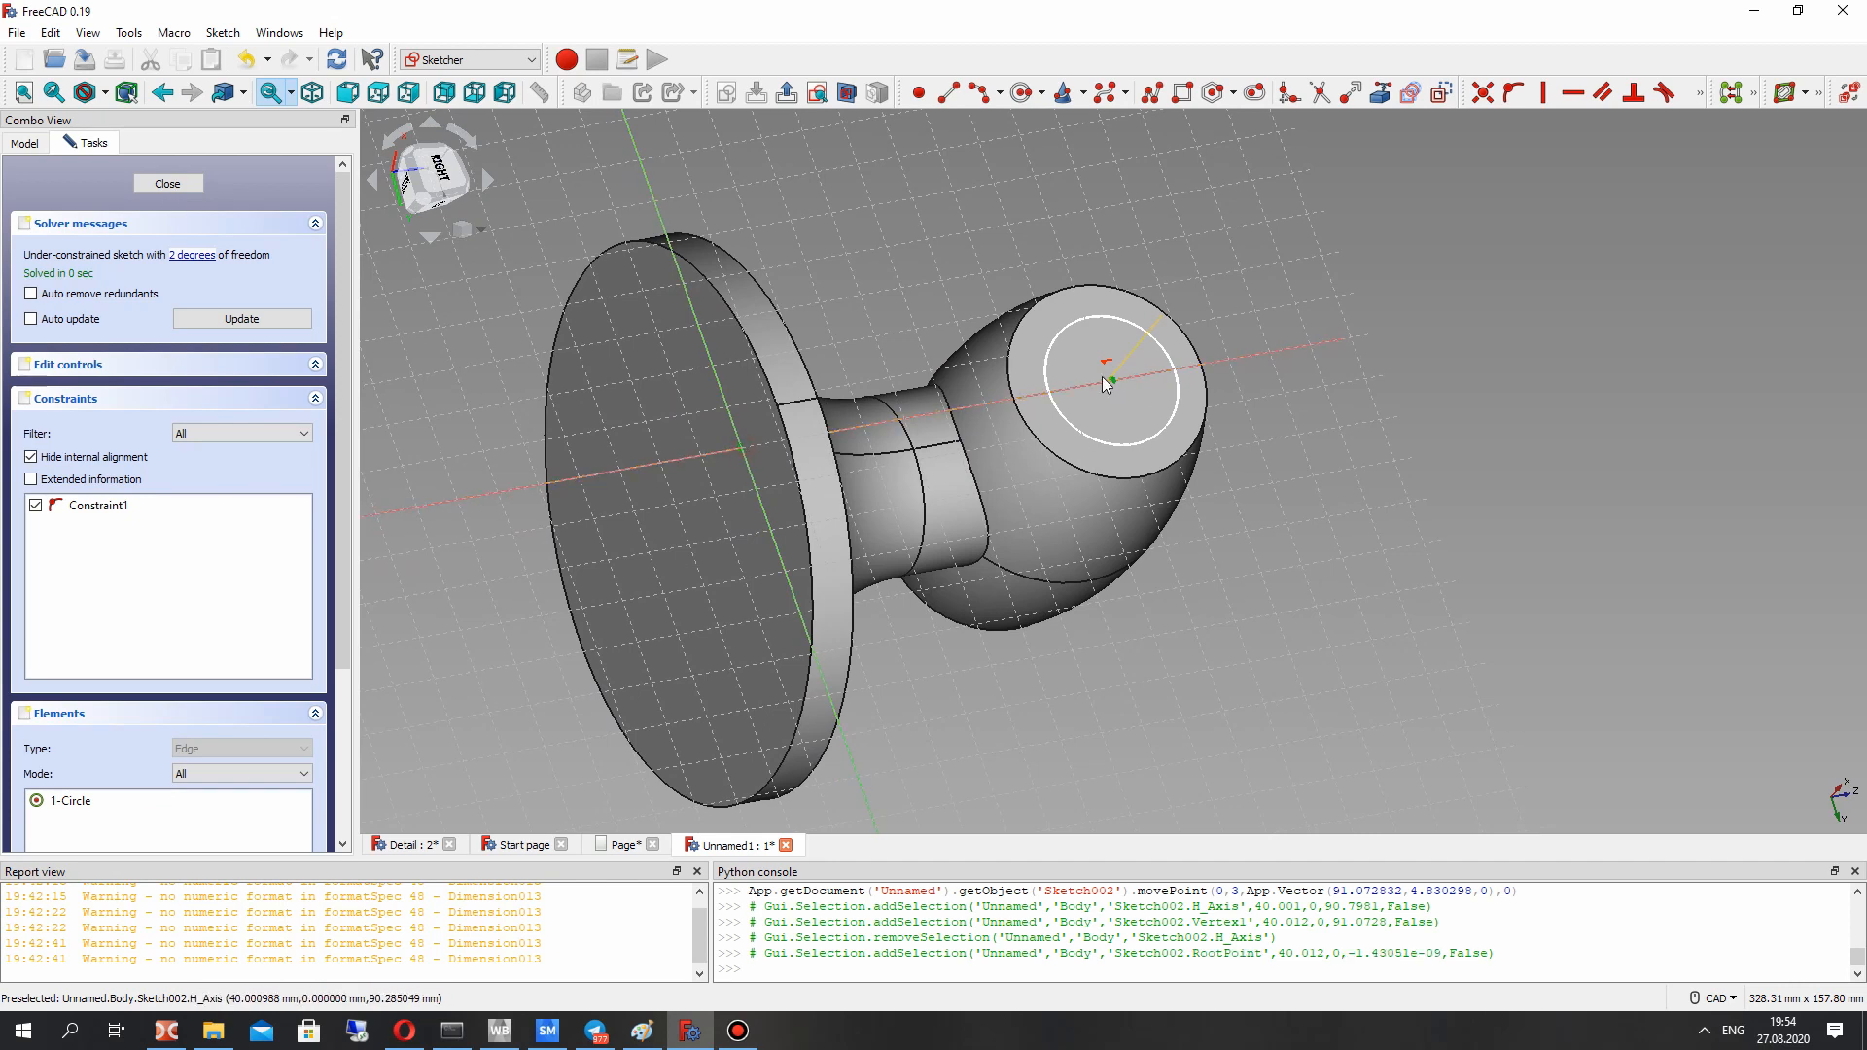
left_click(1700, 98)
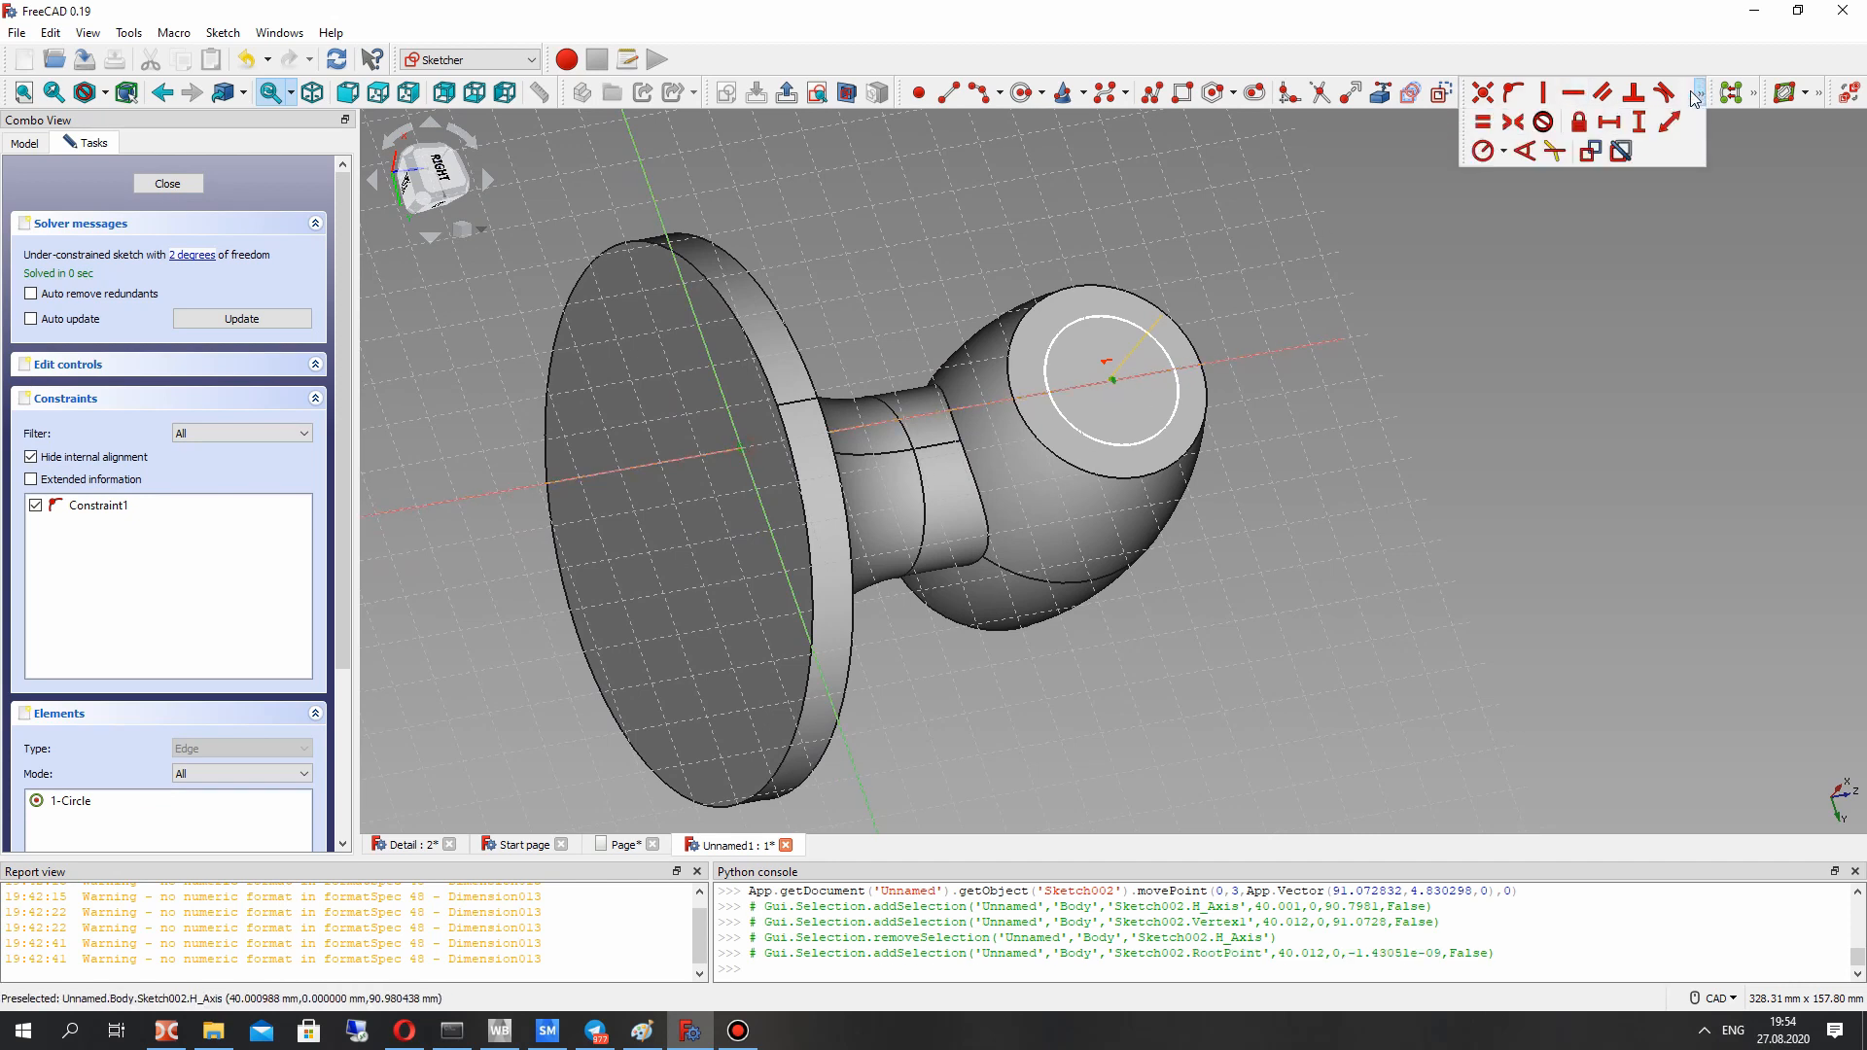
left_click(1642, 120)
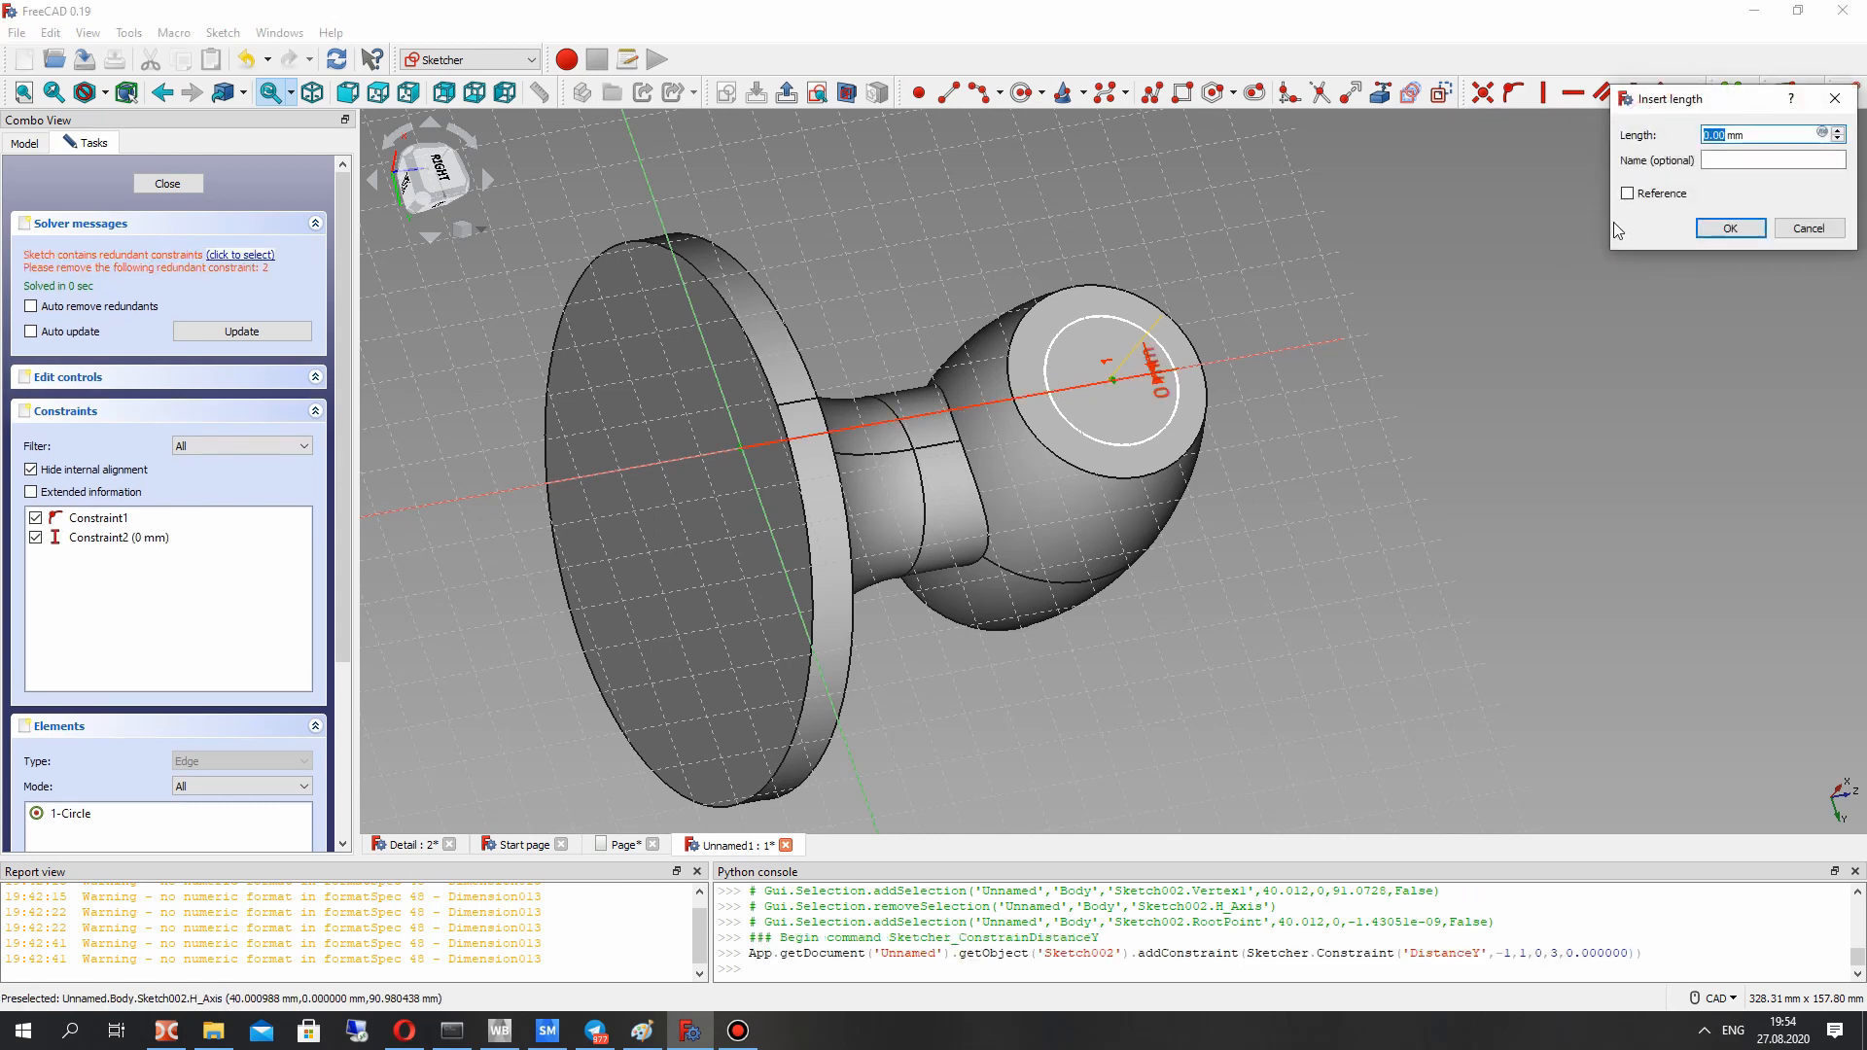
left_click(1808, 232)
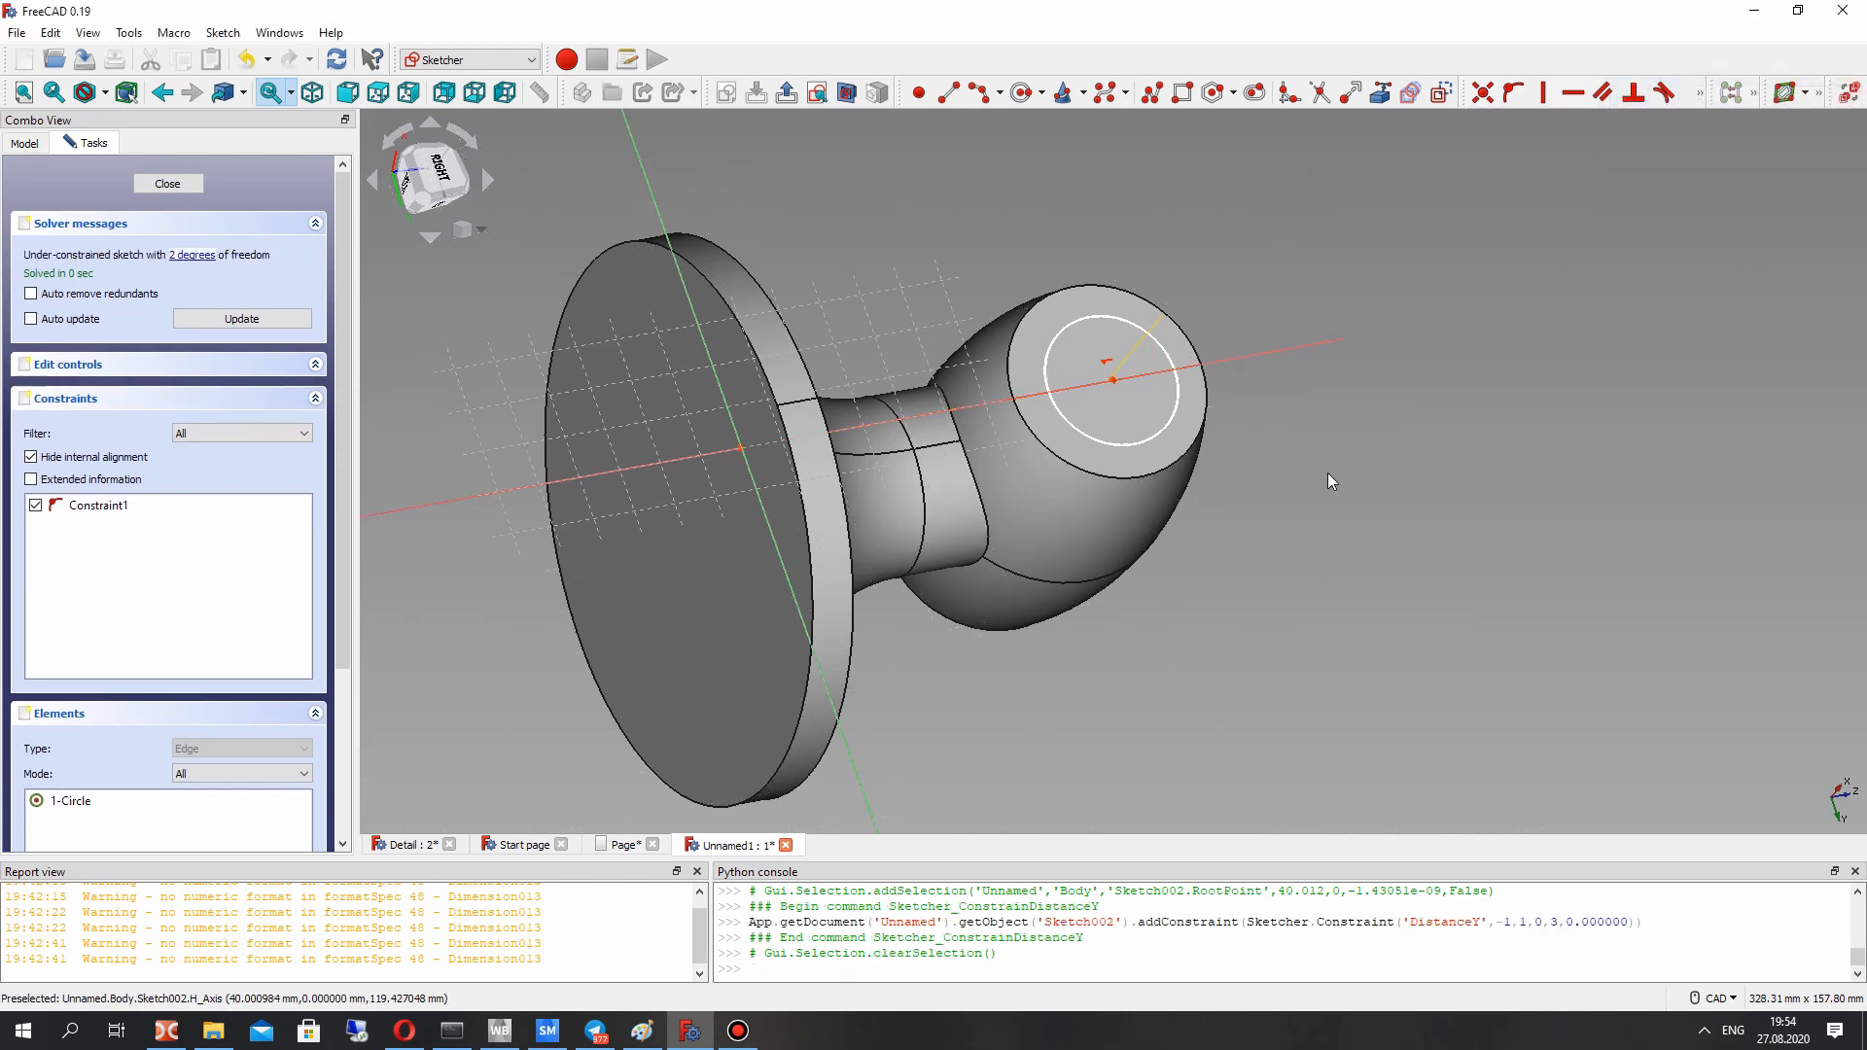
left_click(1114, 380)
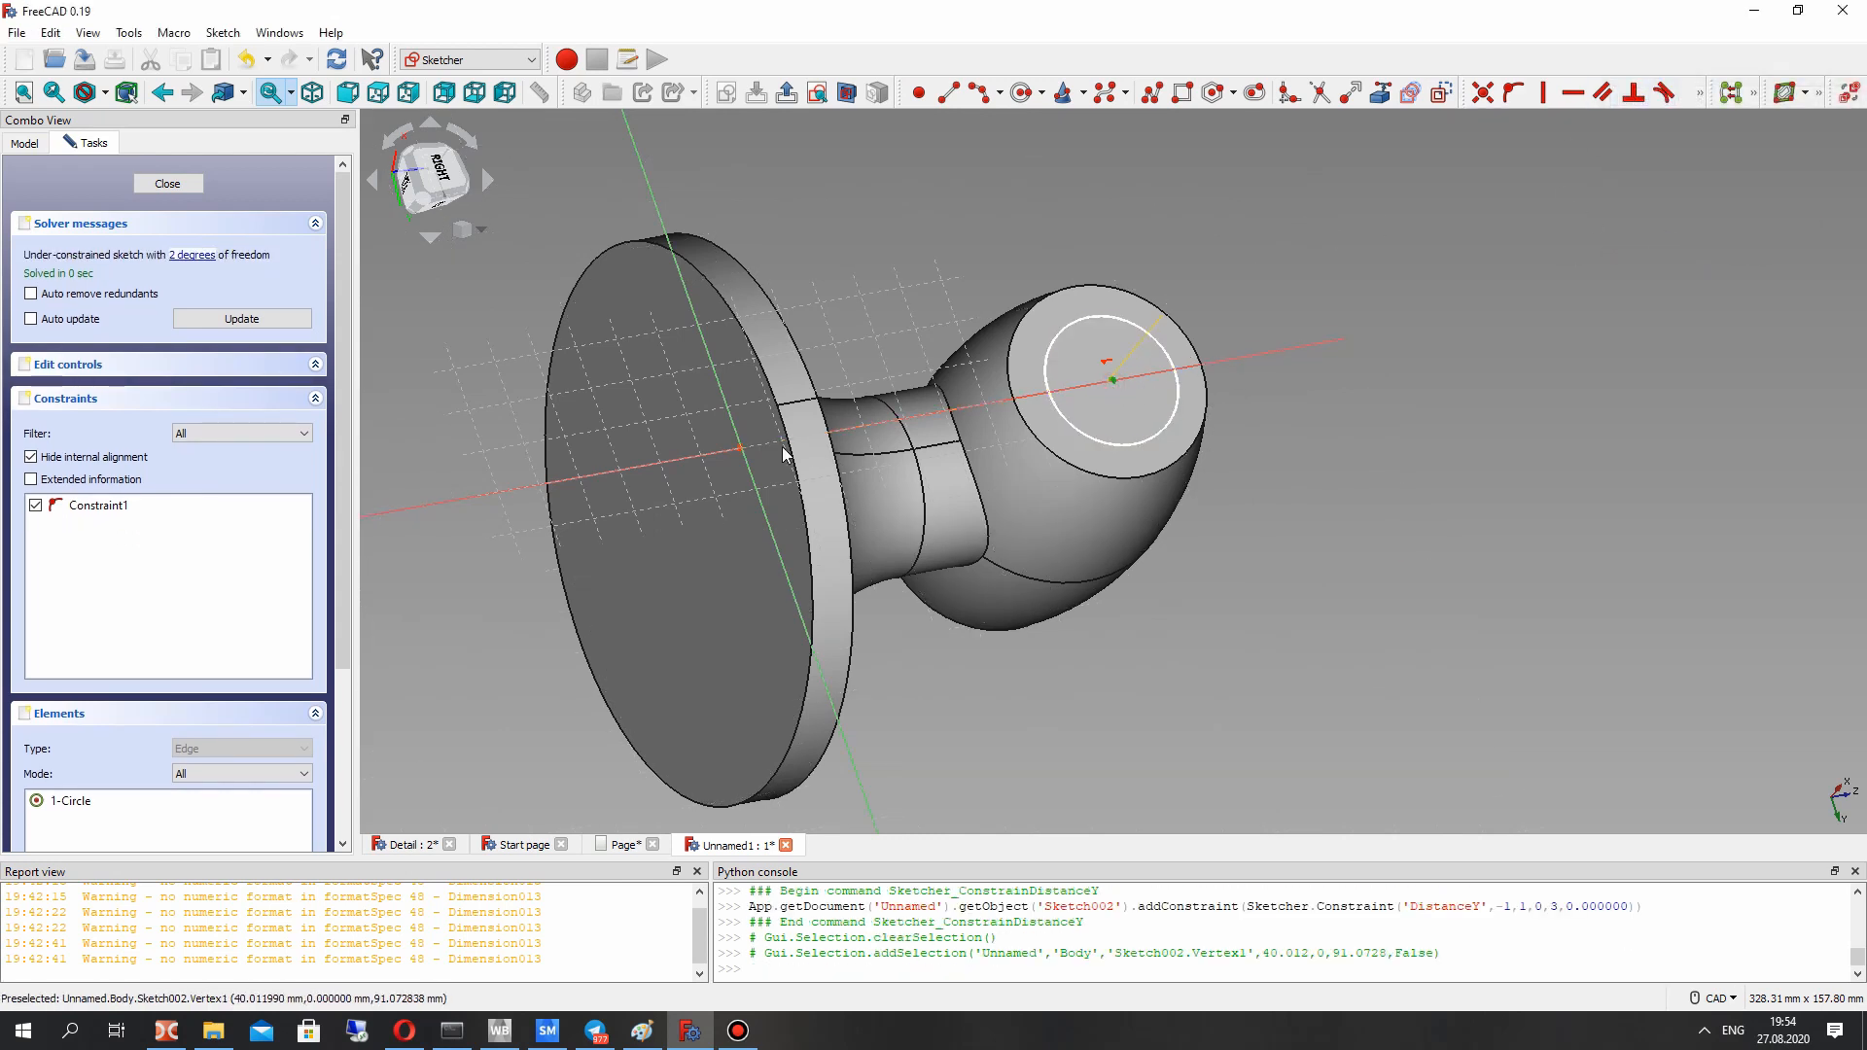
left_click(740, 452)
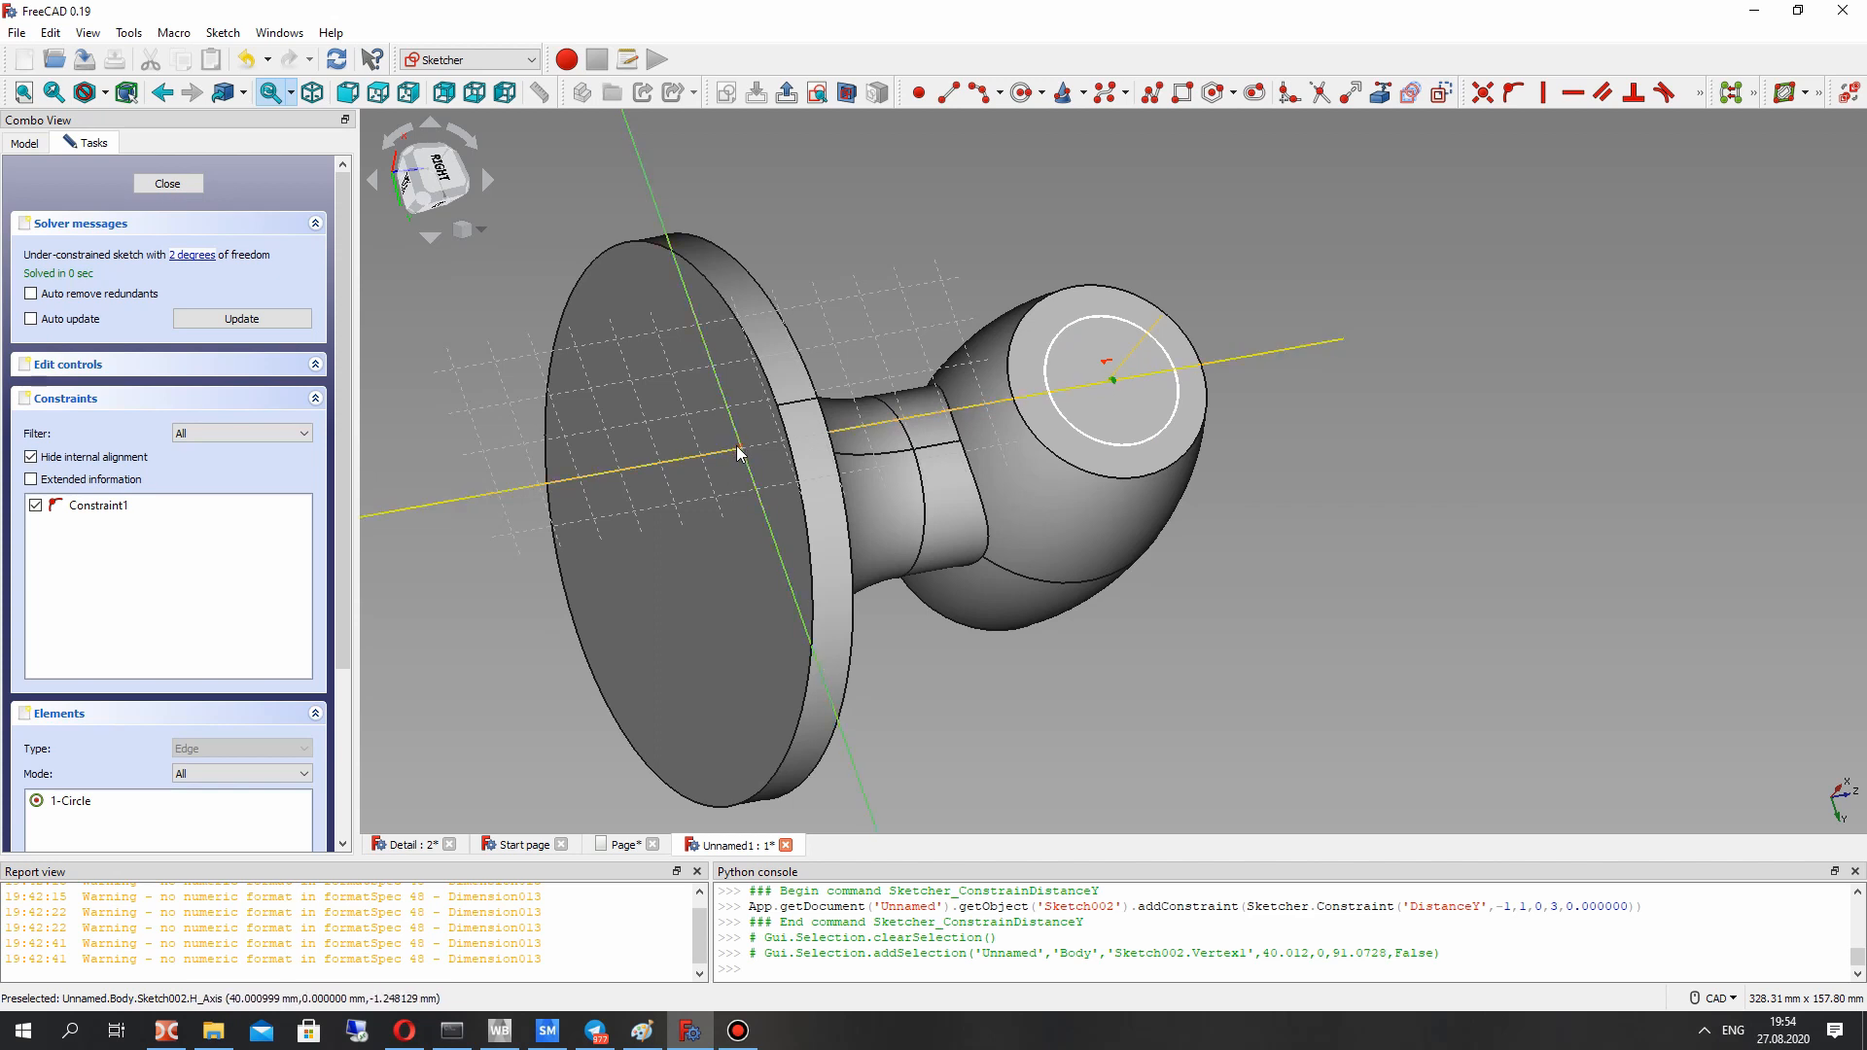
left_click(737, 518)
scroll(622, 413, "up", 5)
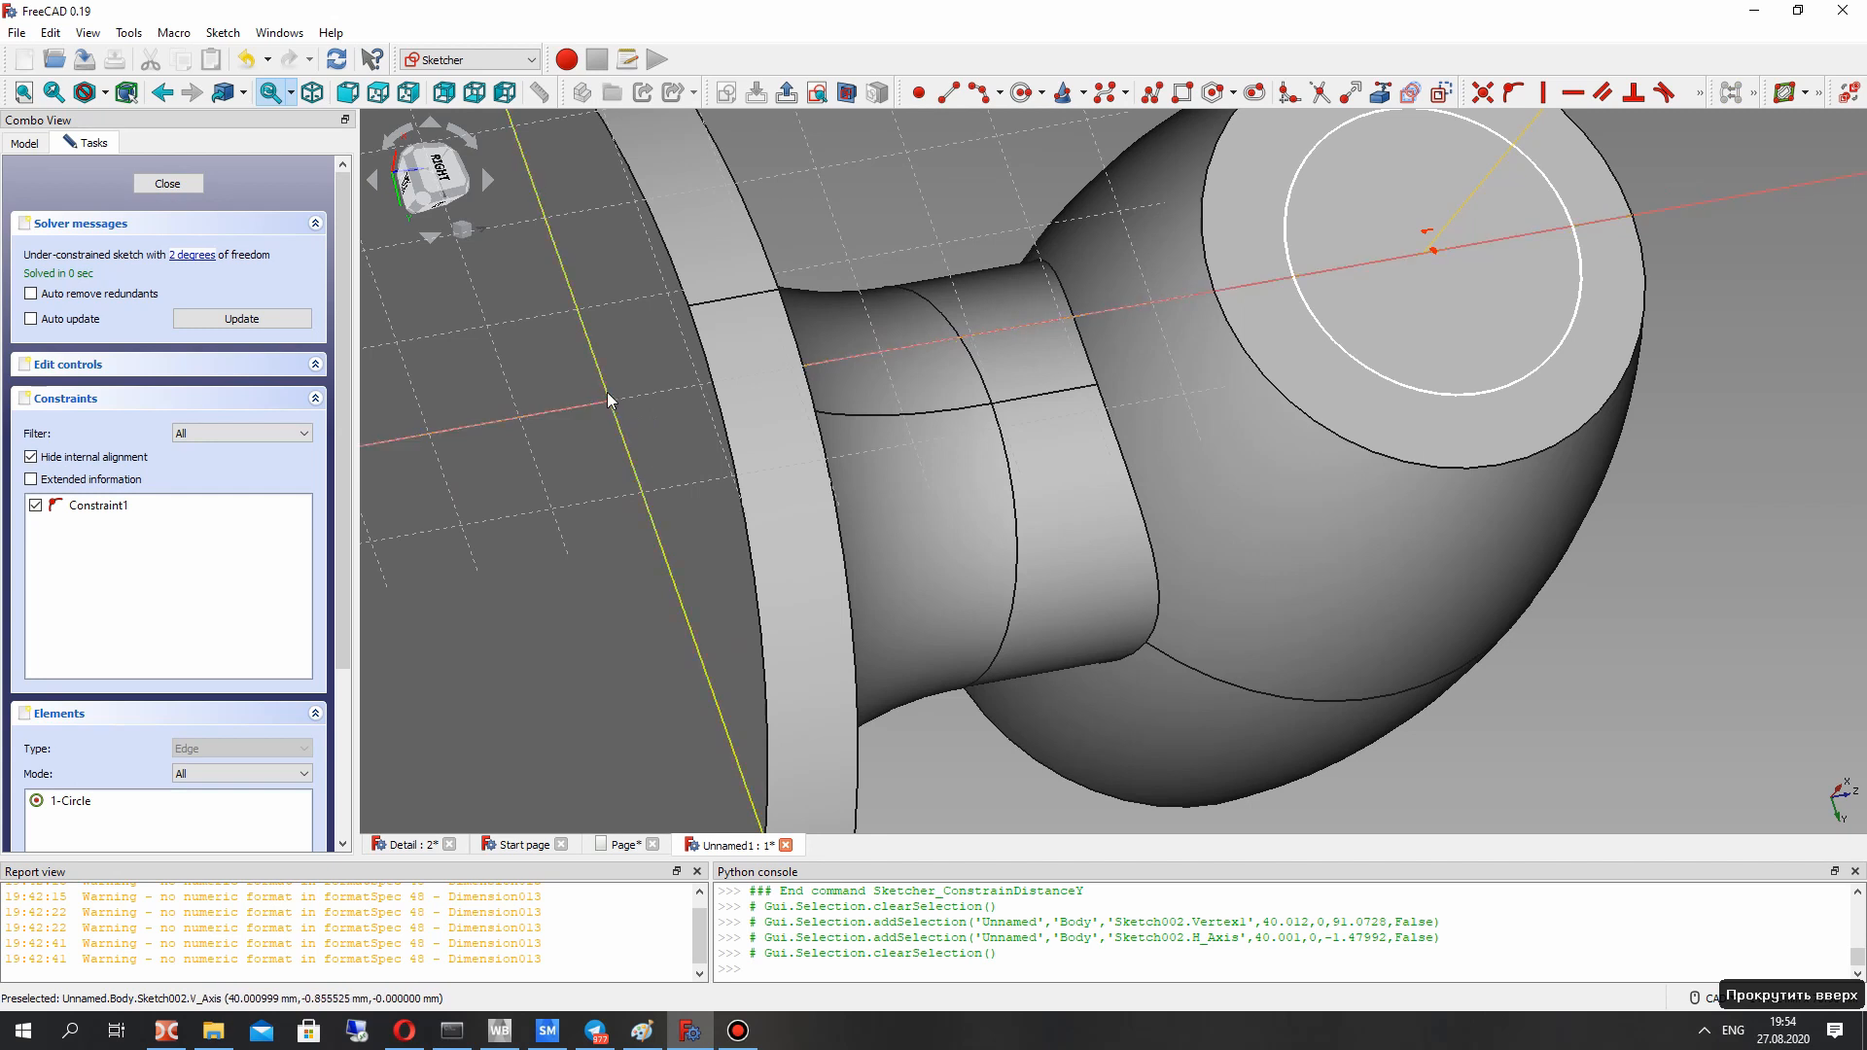
scroll(562, 454, "up", 5)
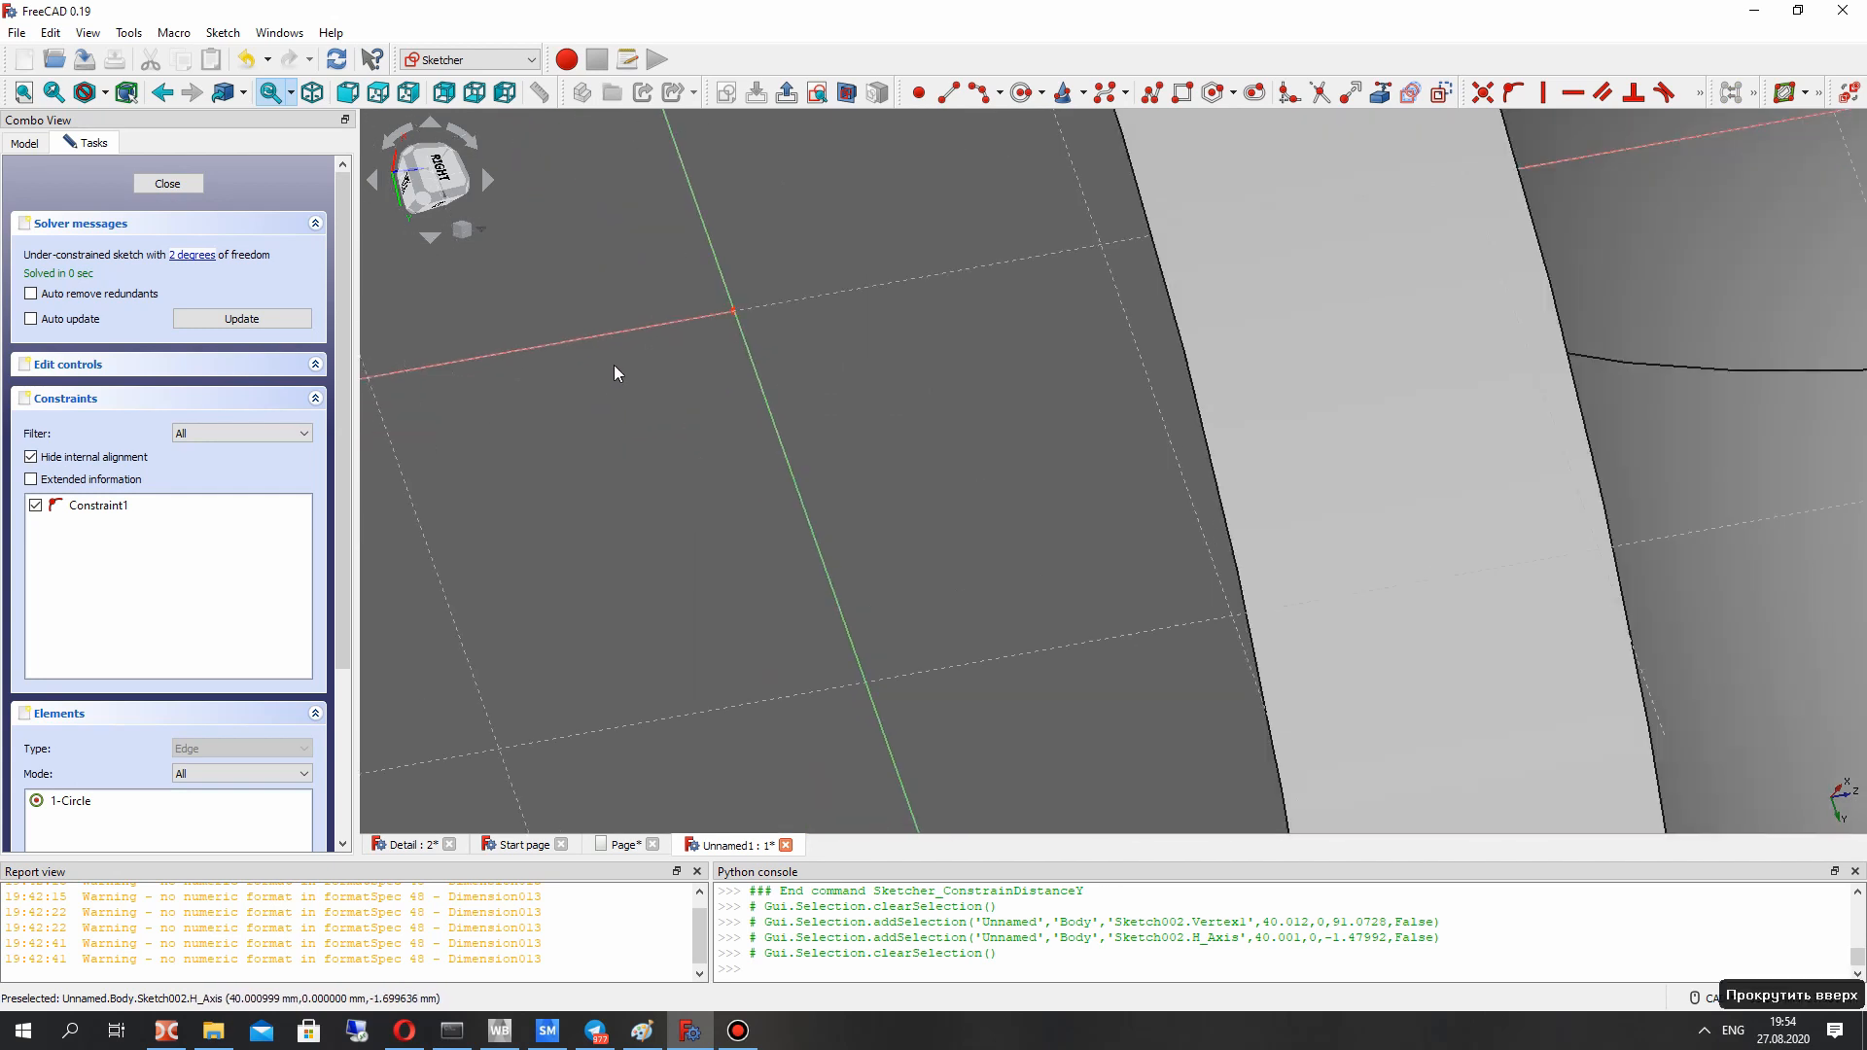
left_click(737, 310)
scroll(1006, 367, "down", 9)
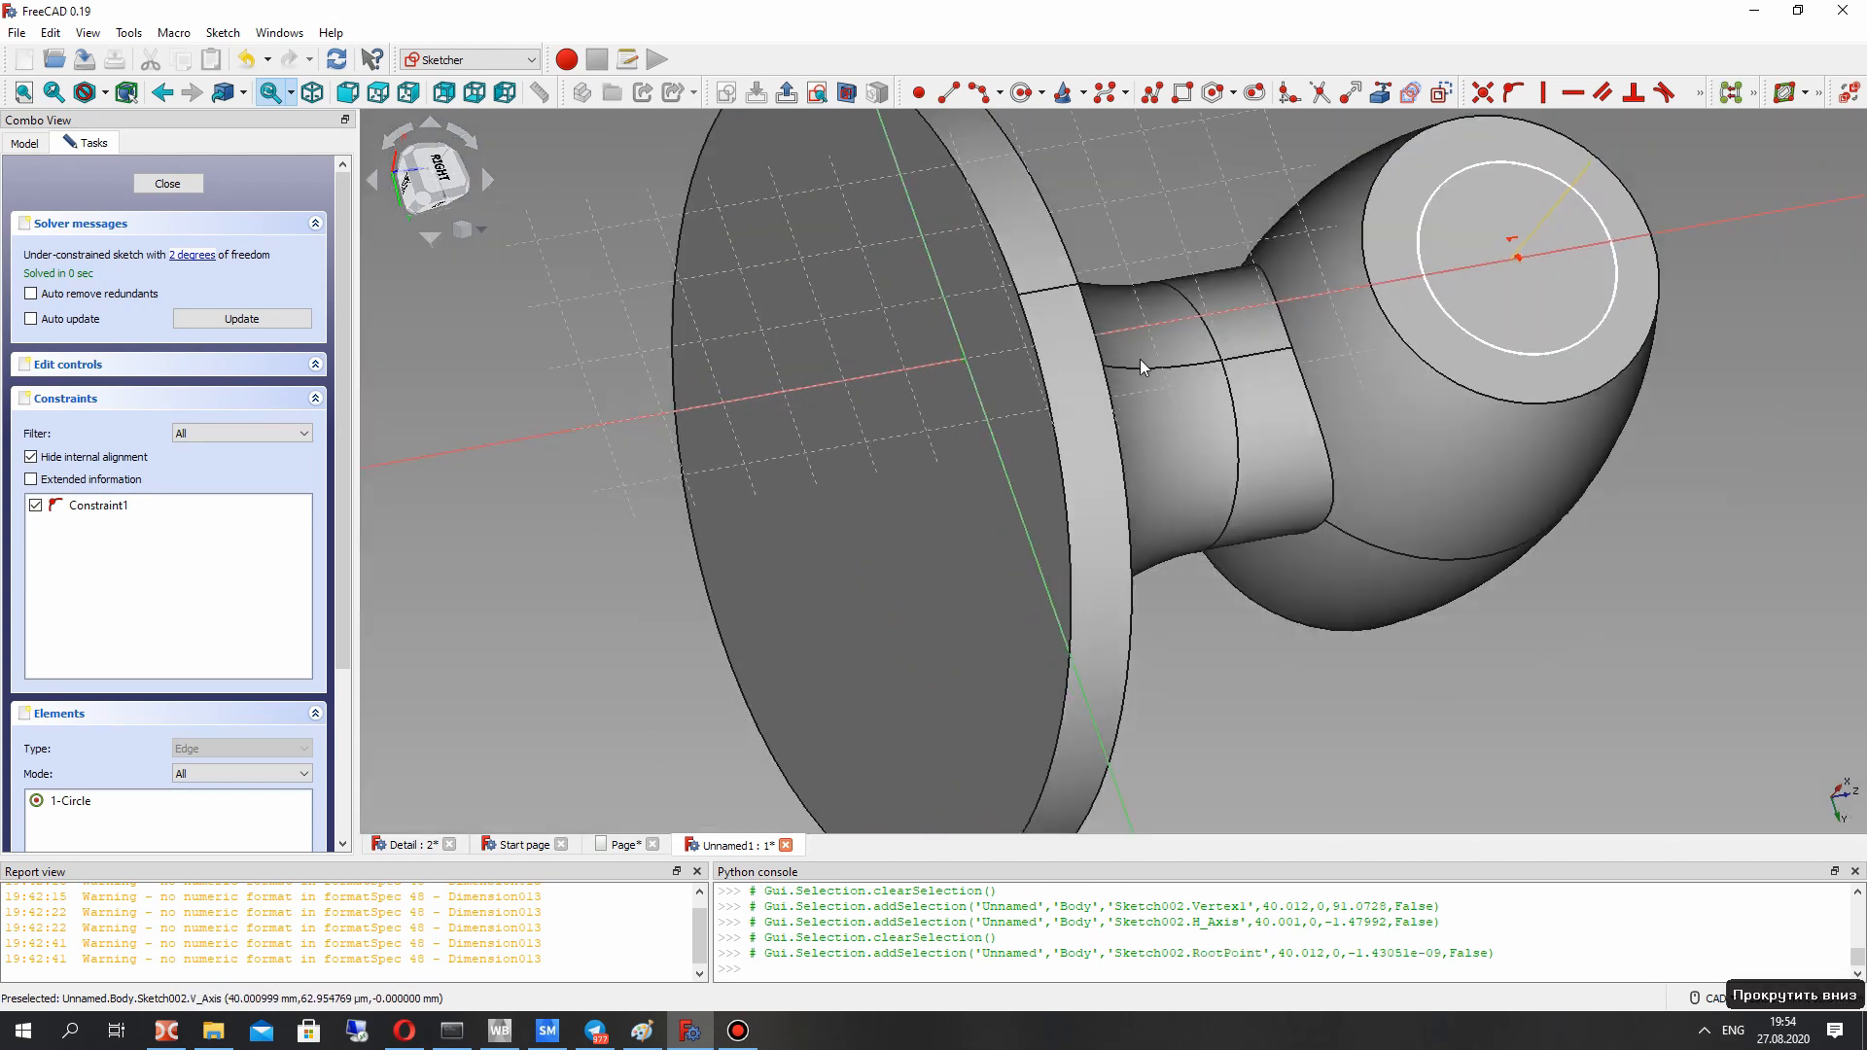
middle_click_drag(1167, 352, 762, 484)
scroll(1157, 355, "up", 3)
scroll(1002, 482, "up", 6)
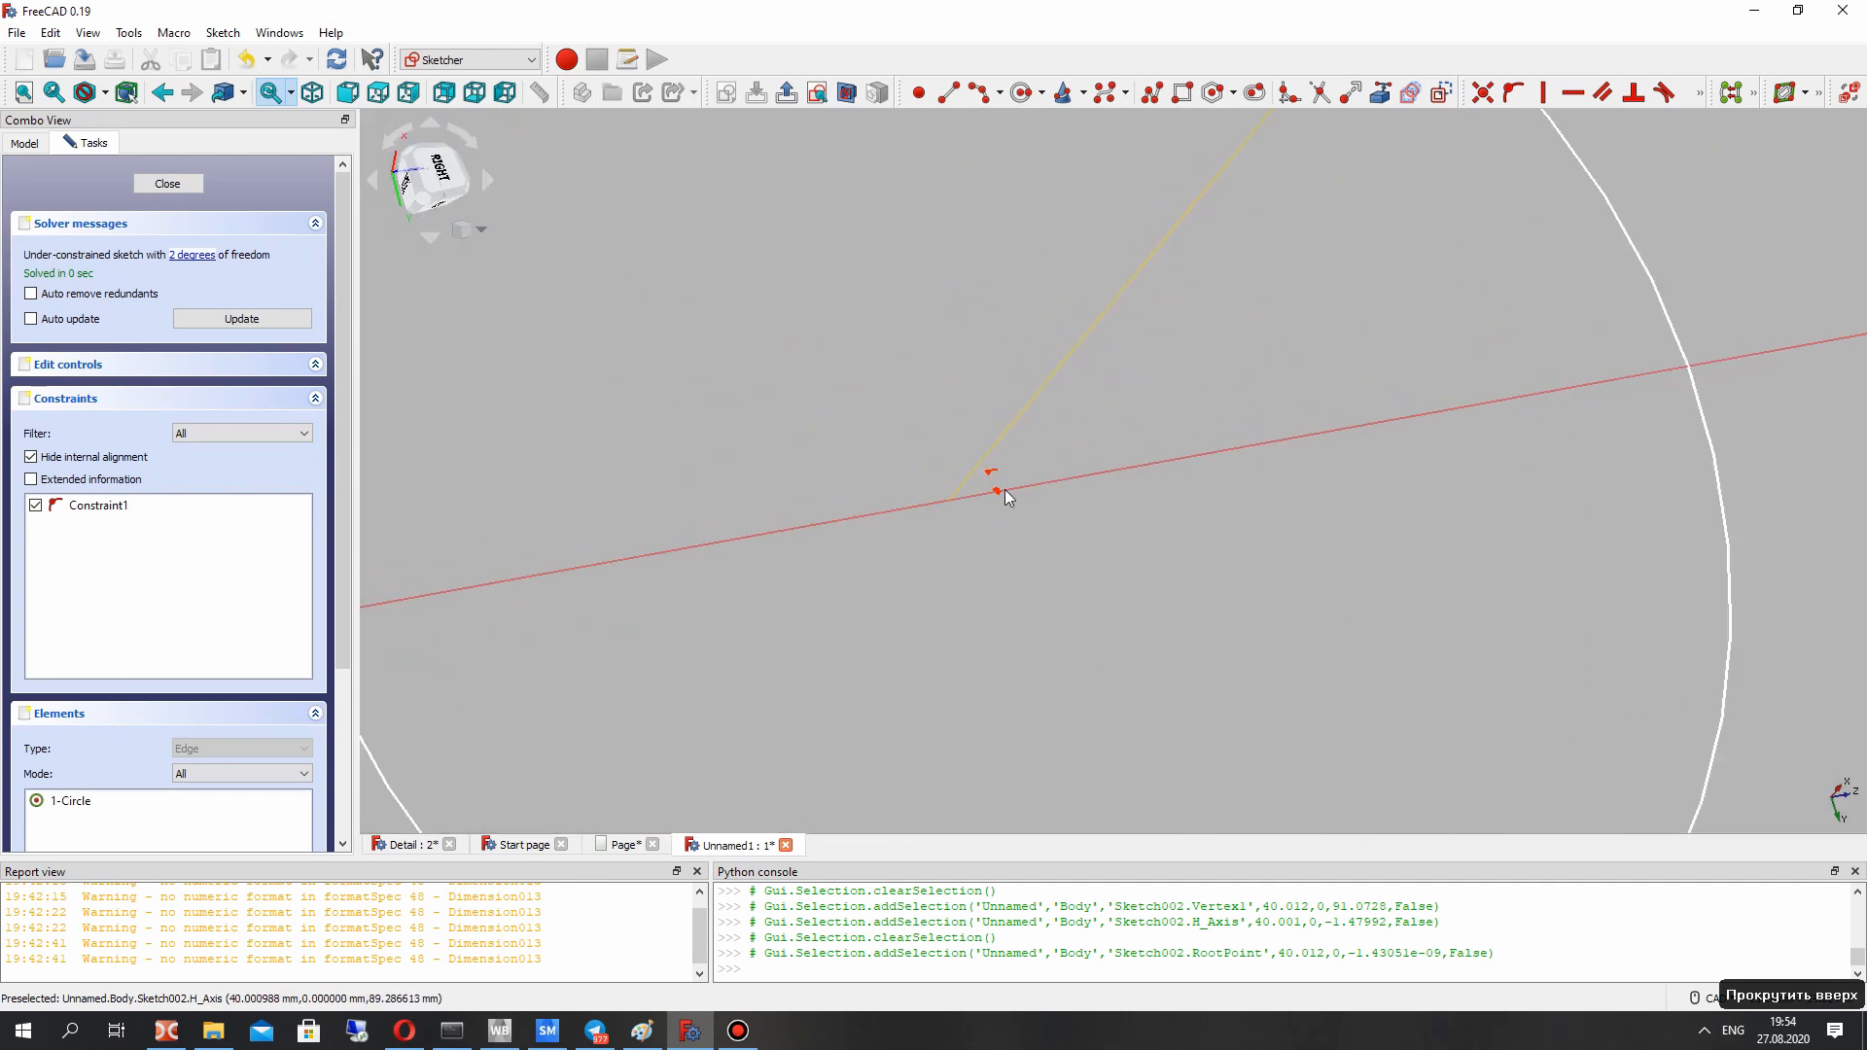
scroll(992, 525, "down", 8)
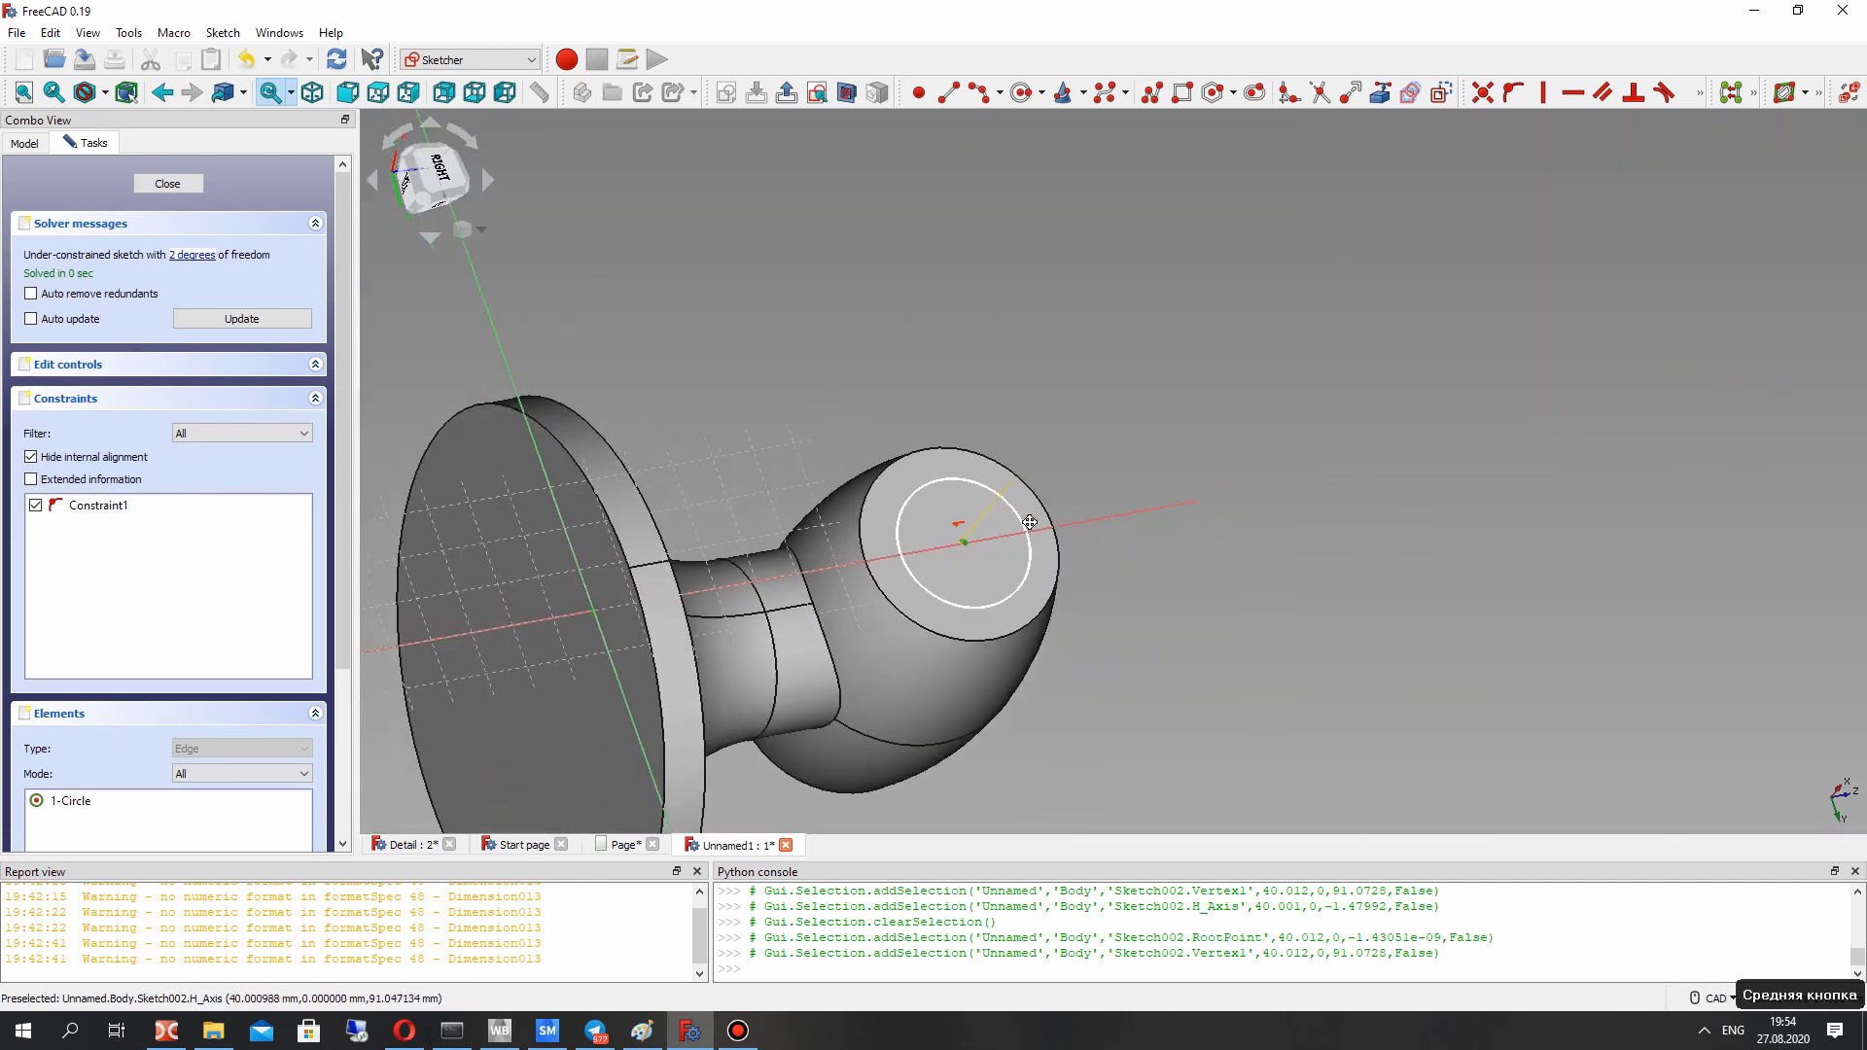
middle_click_drag(1021, 513, 1176, 464)
left_click(1697, 95)
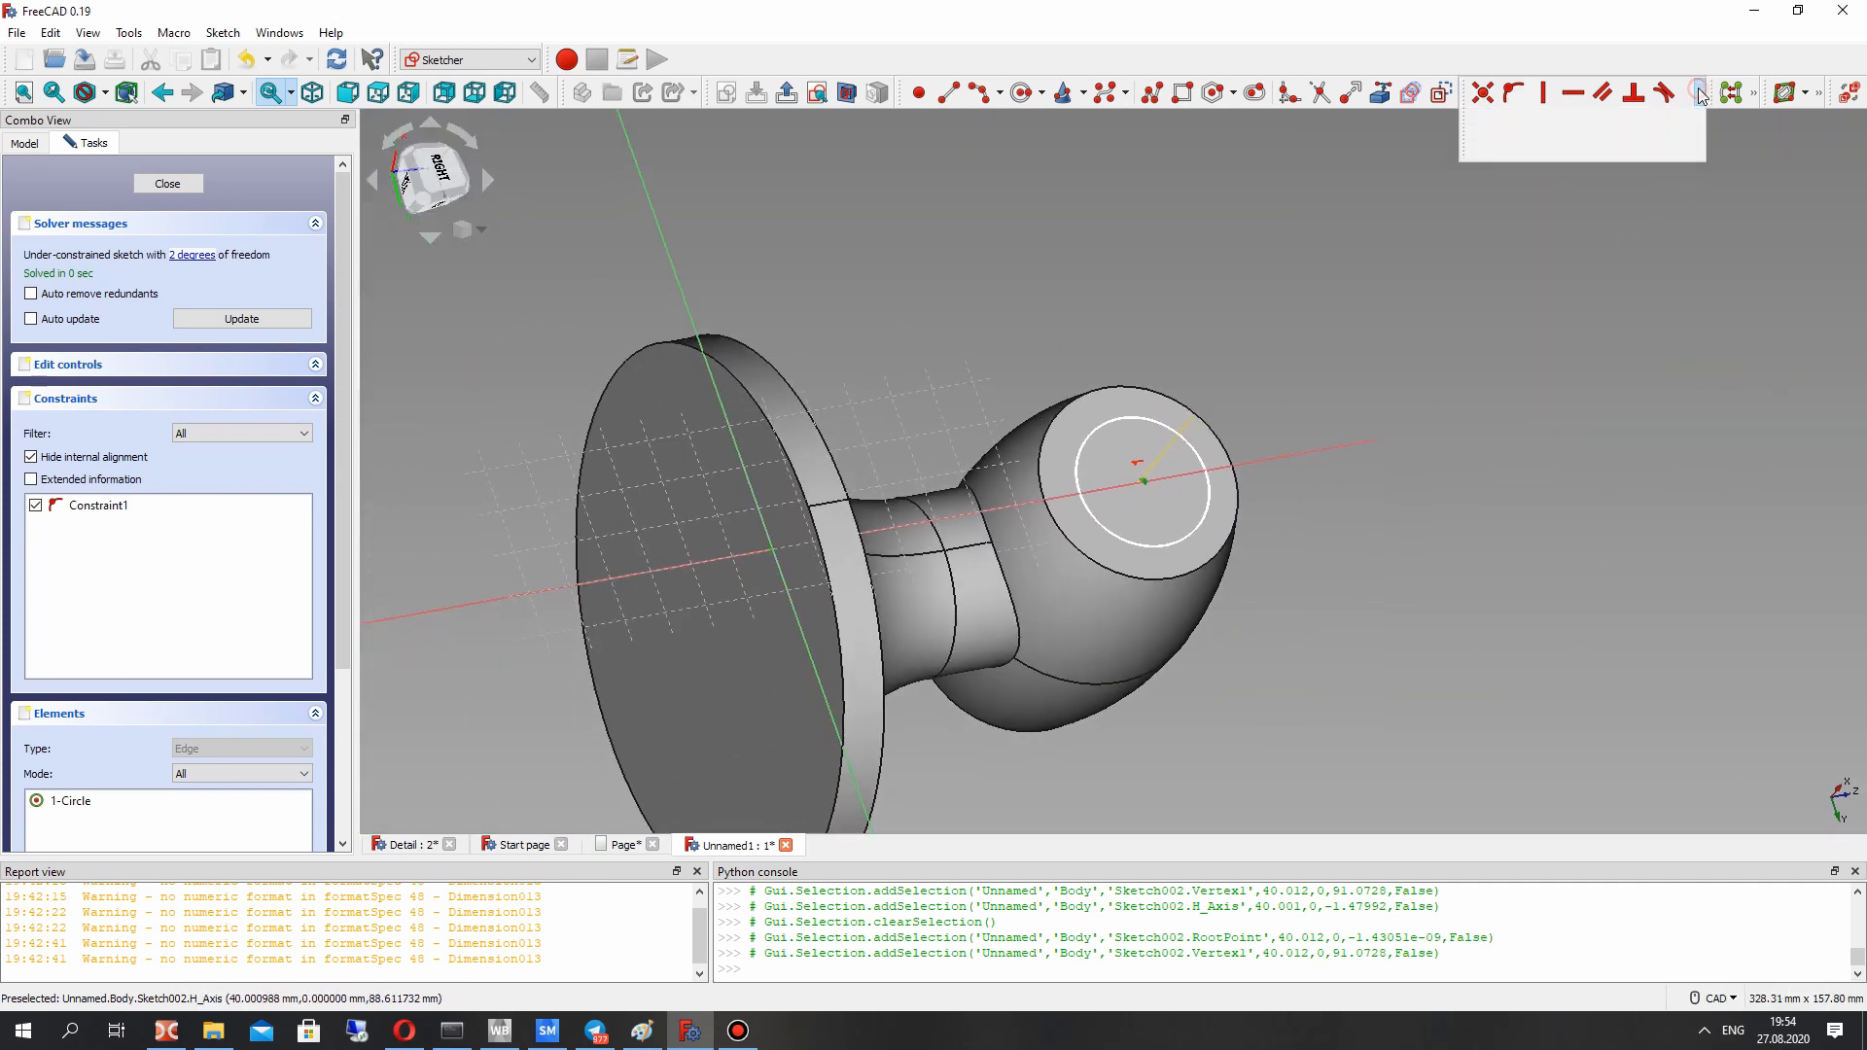
left_click(1640, 125)
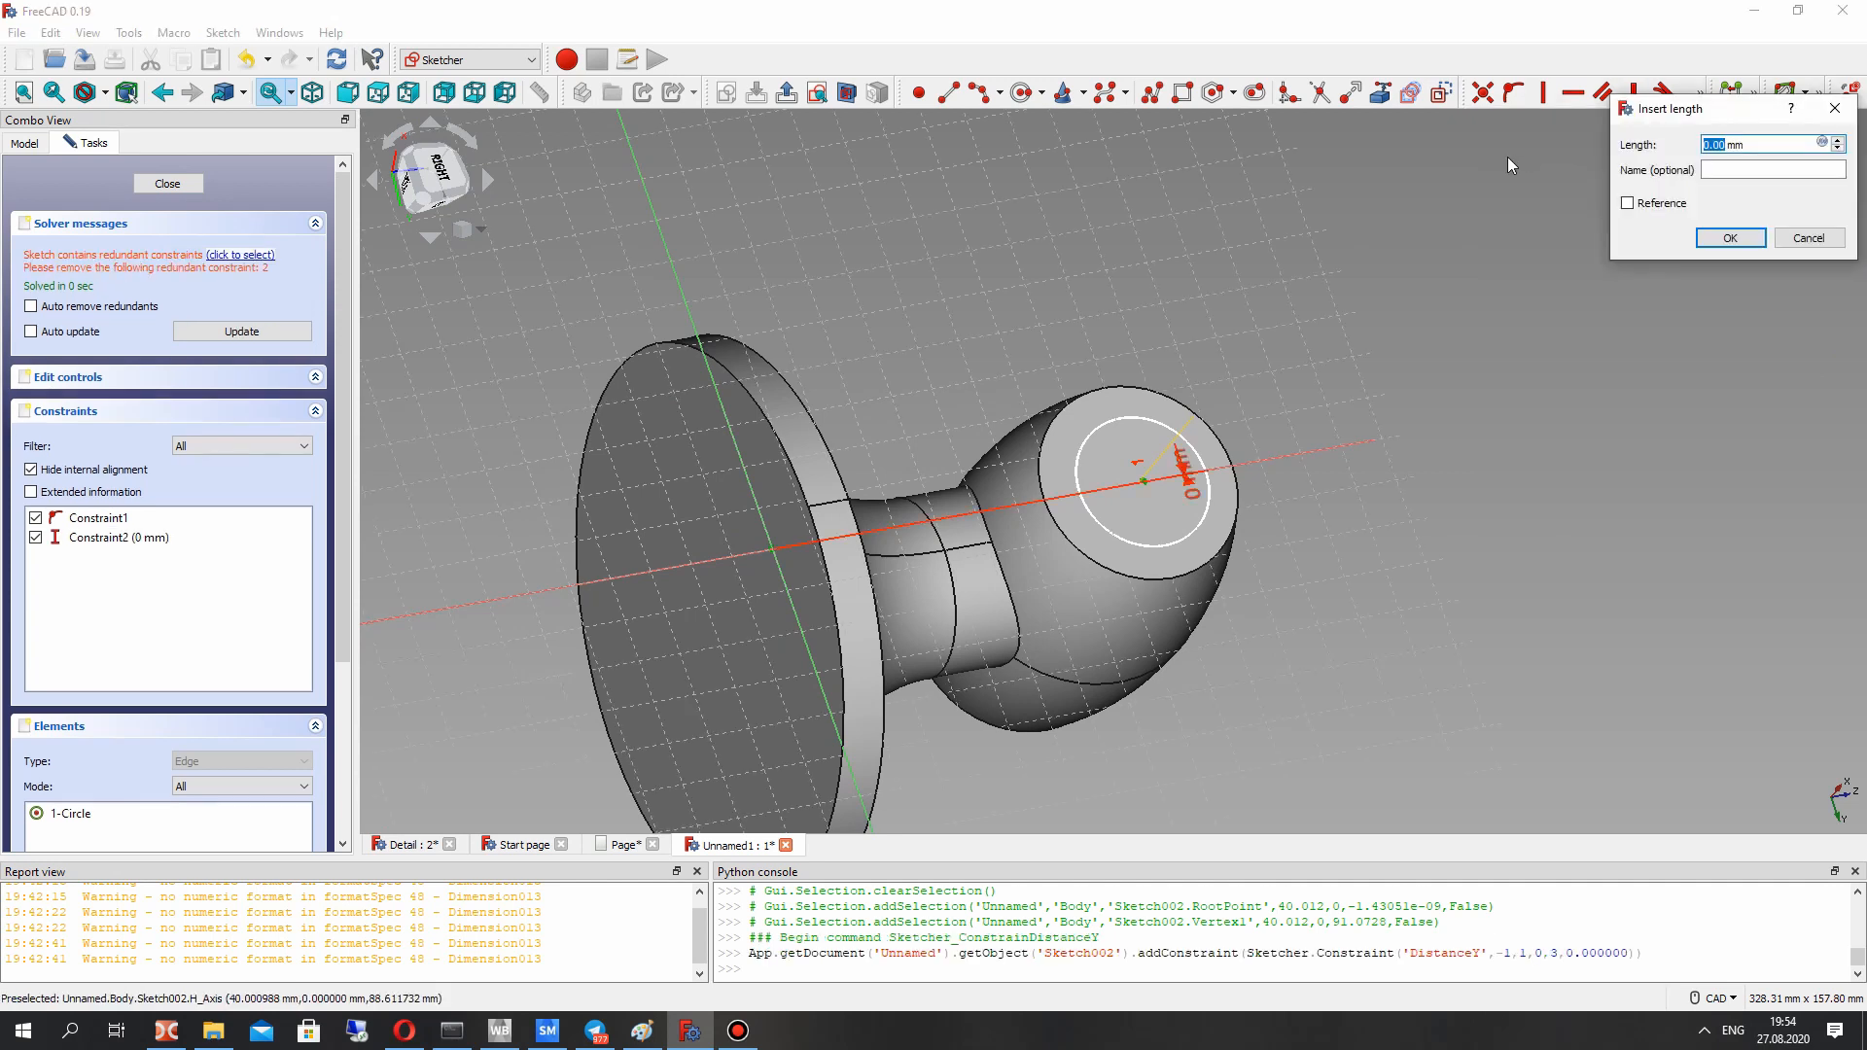
left_click(1809, 238)
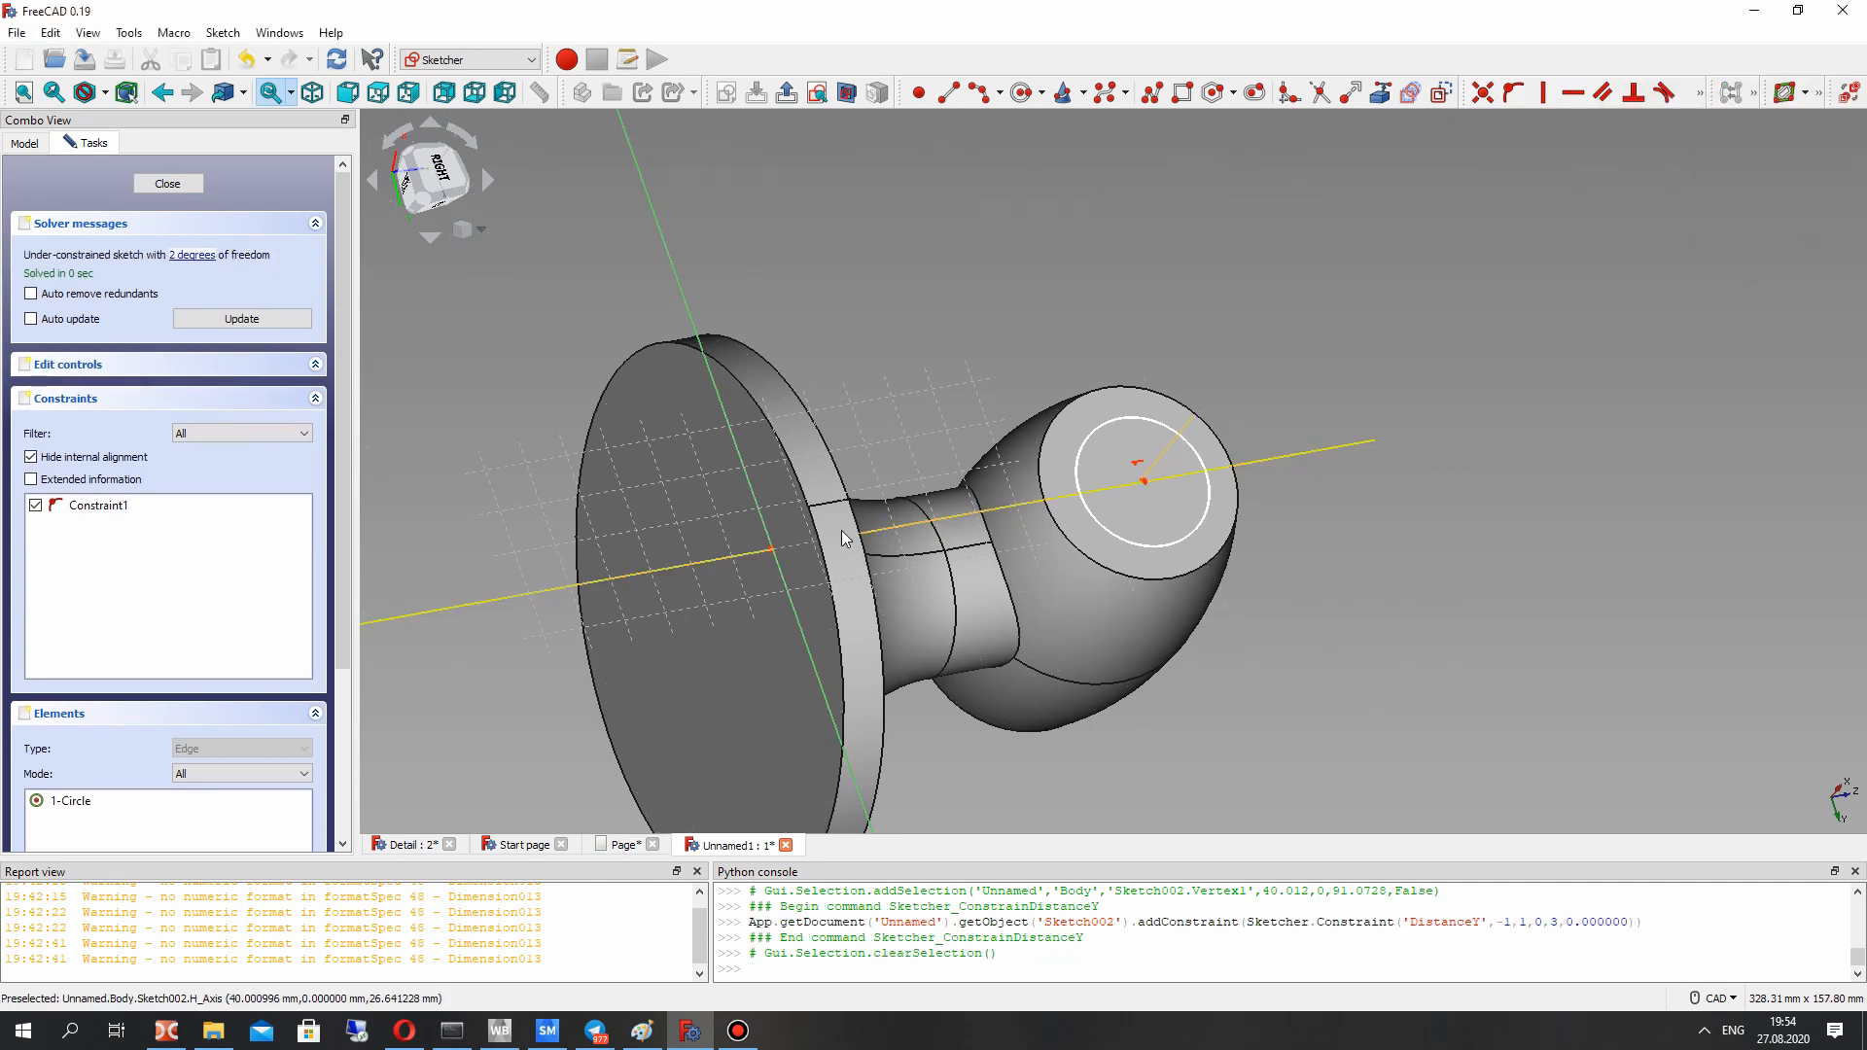
Step: Constrain the horizontal distance between the sketch origin and the circle's centre to 90 mm
scroll(692, 578, "up", 10)
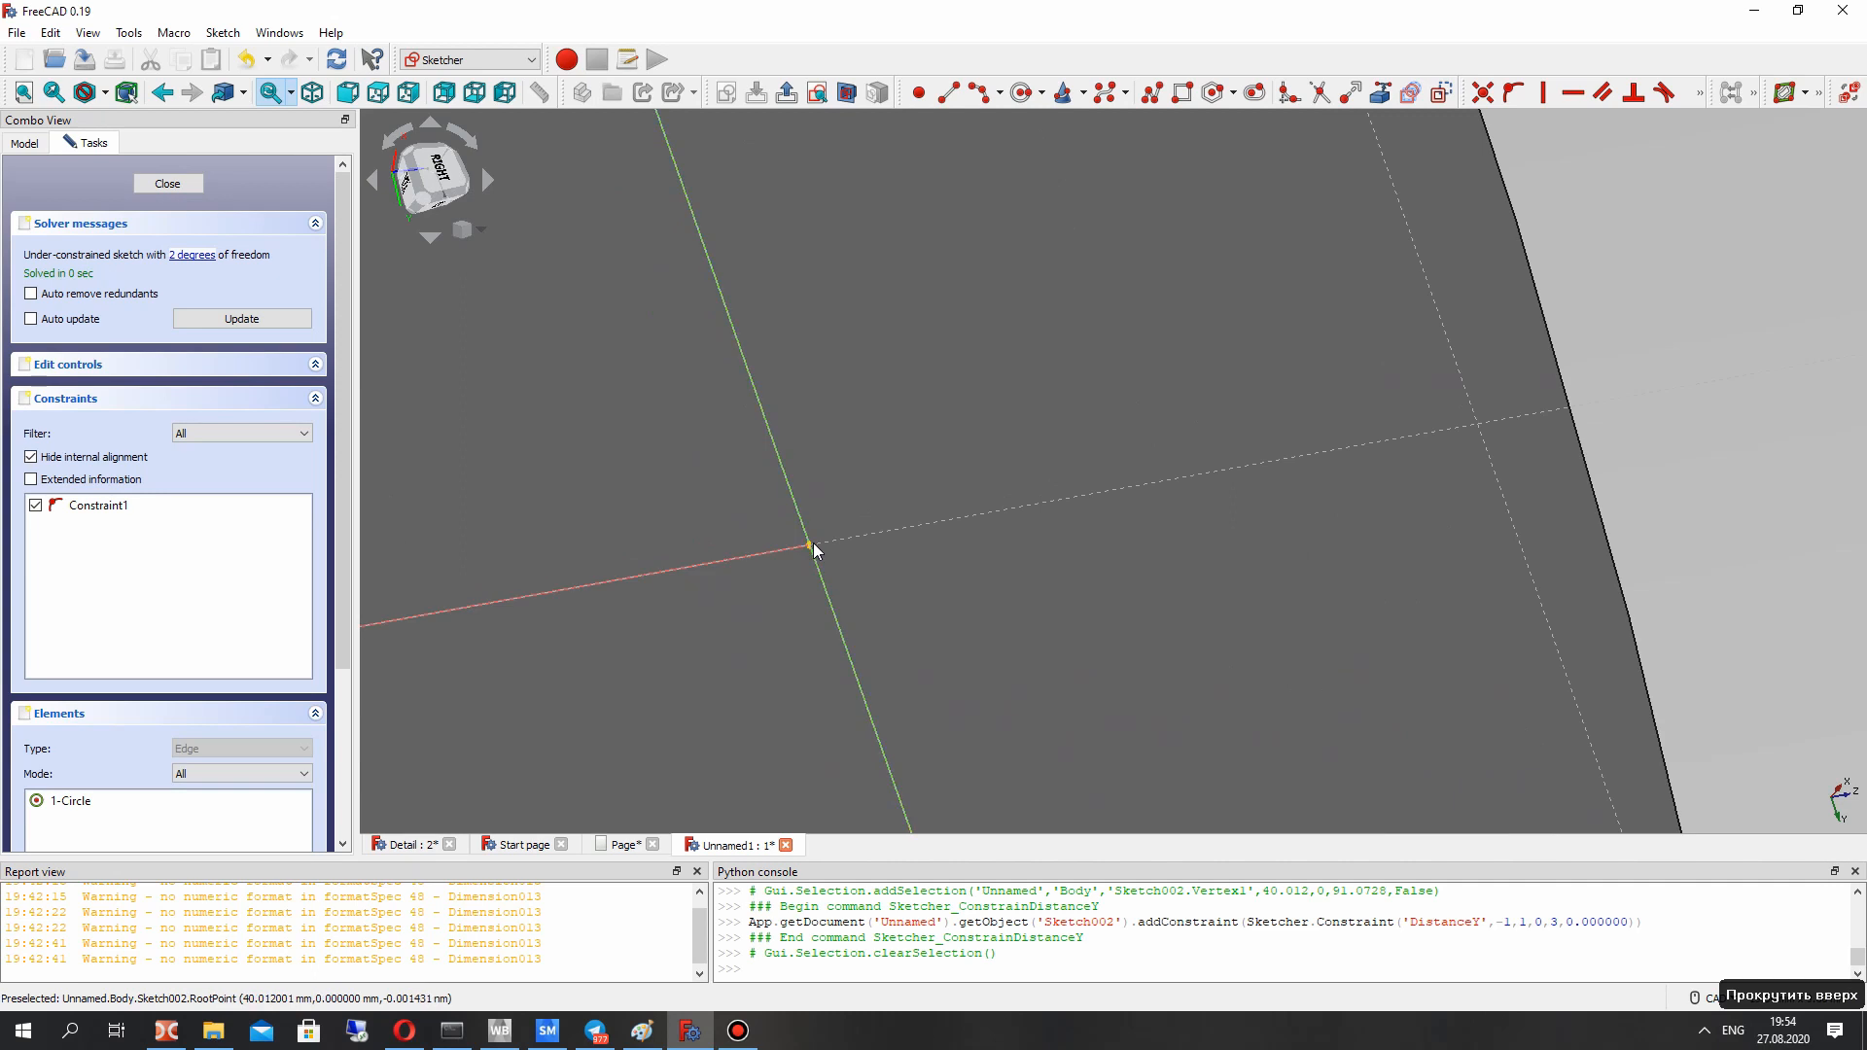
left_click(810, 546)
middle_click_drag(1330, 450, 1028, 477)
scroll(1028, 477, "down", 5)
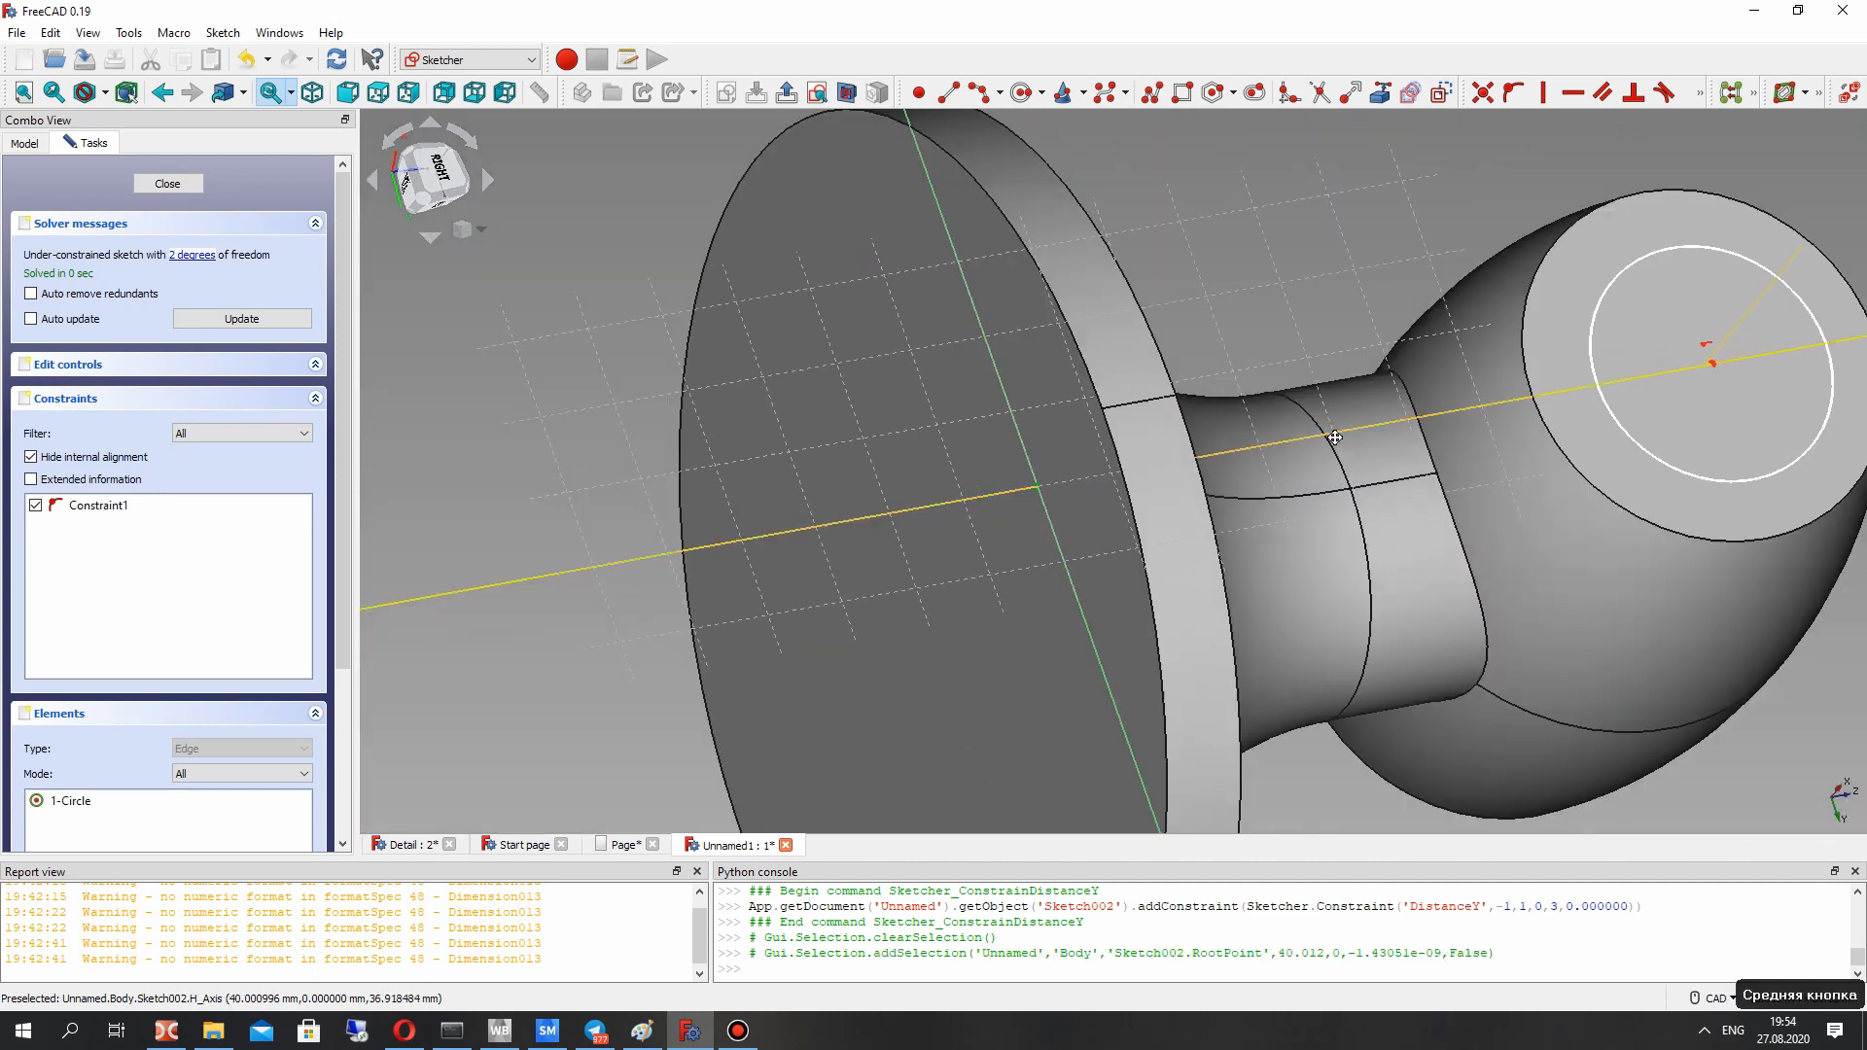
scroll(1177, 473, "up", 10)
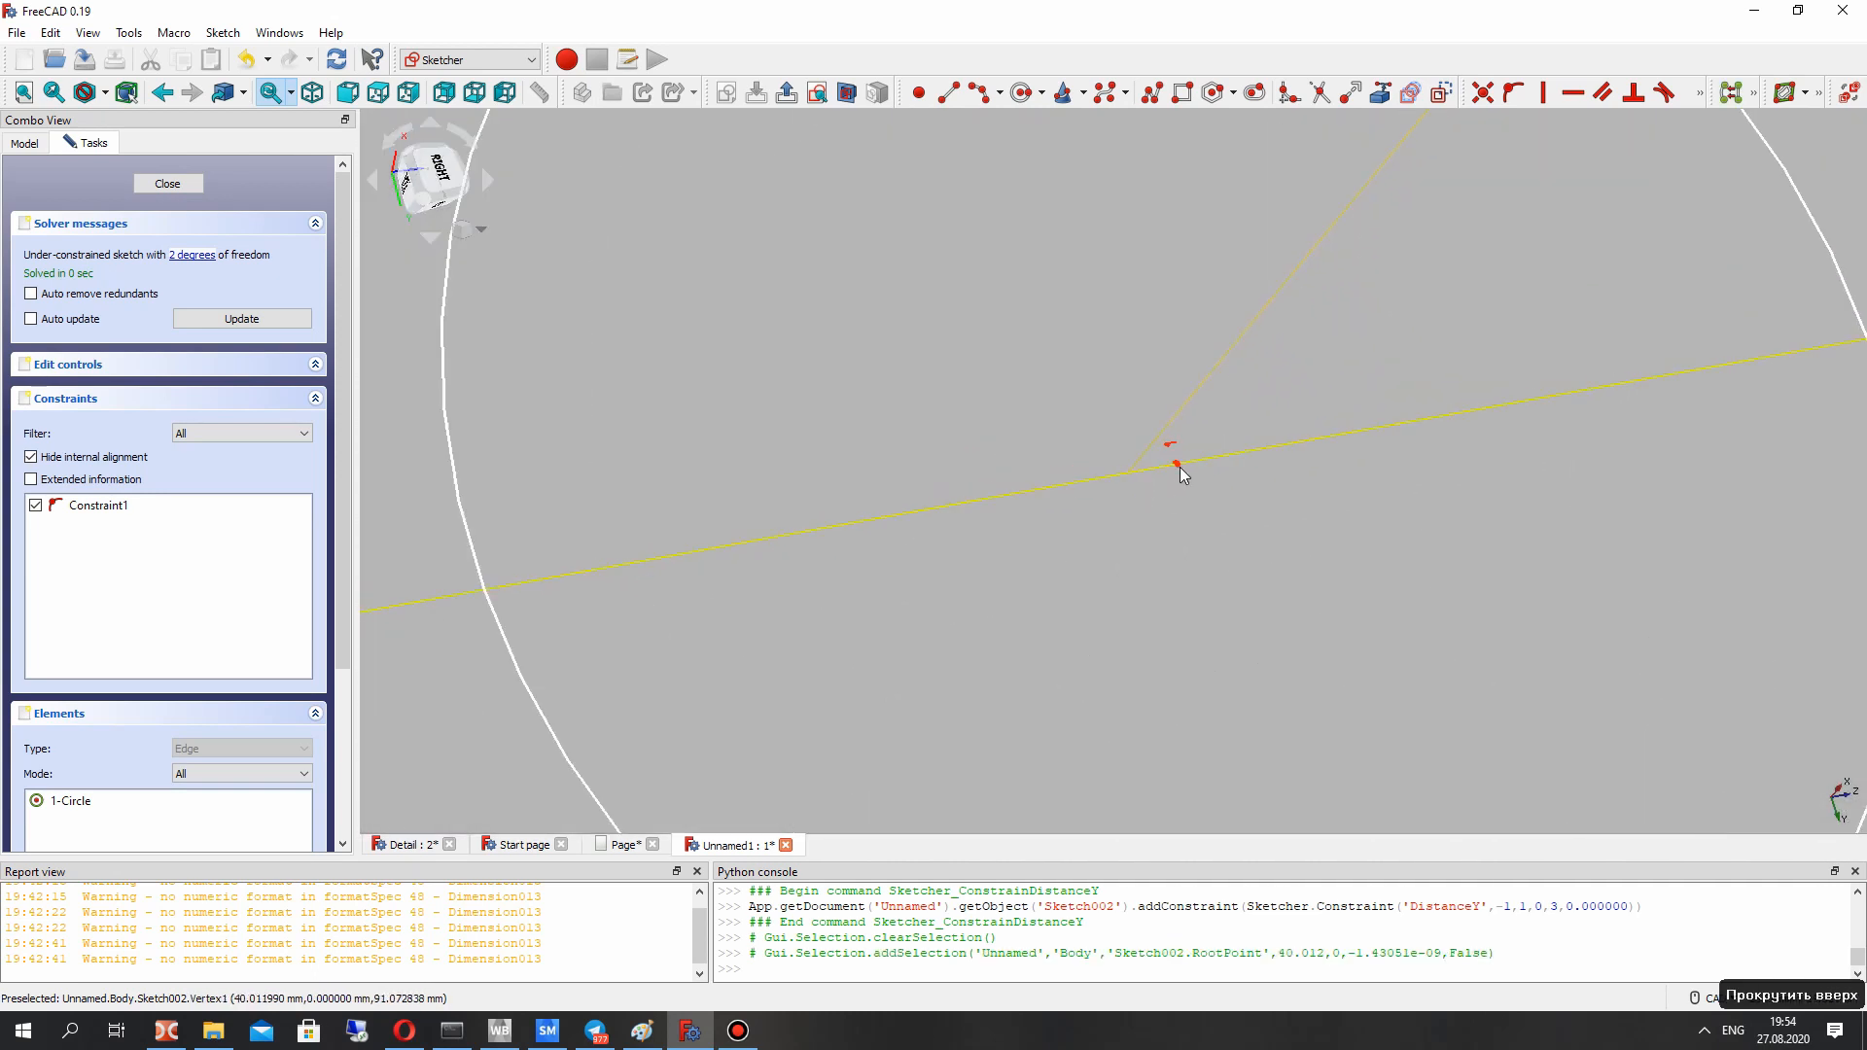
left_click(1175, 468)
scroll(1141, 505, "down", 3)
scroll(1141, 498, "down", 5)
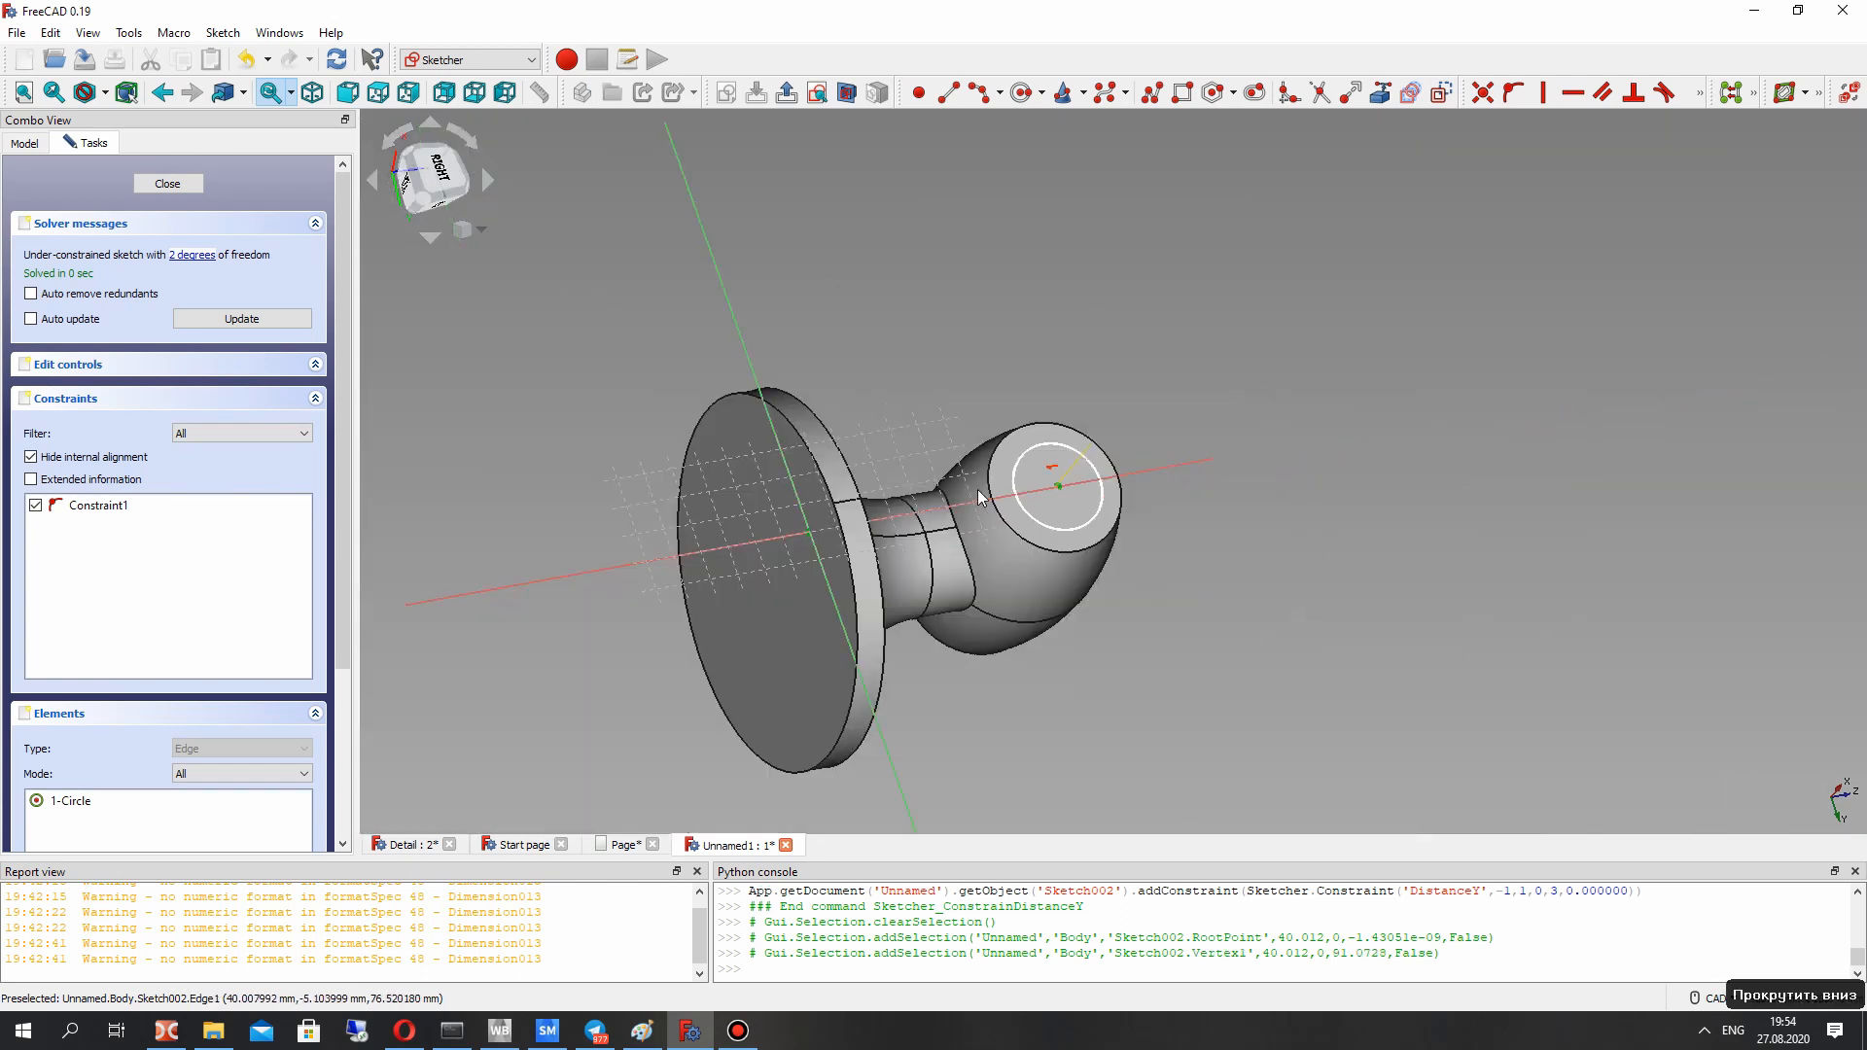
left_click(1697, 95)
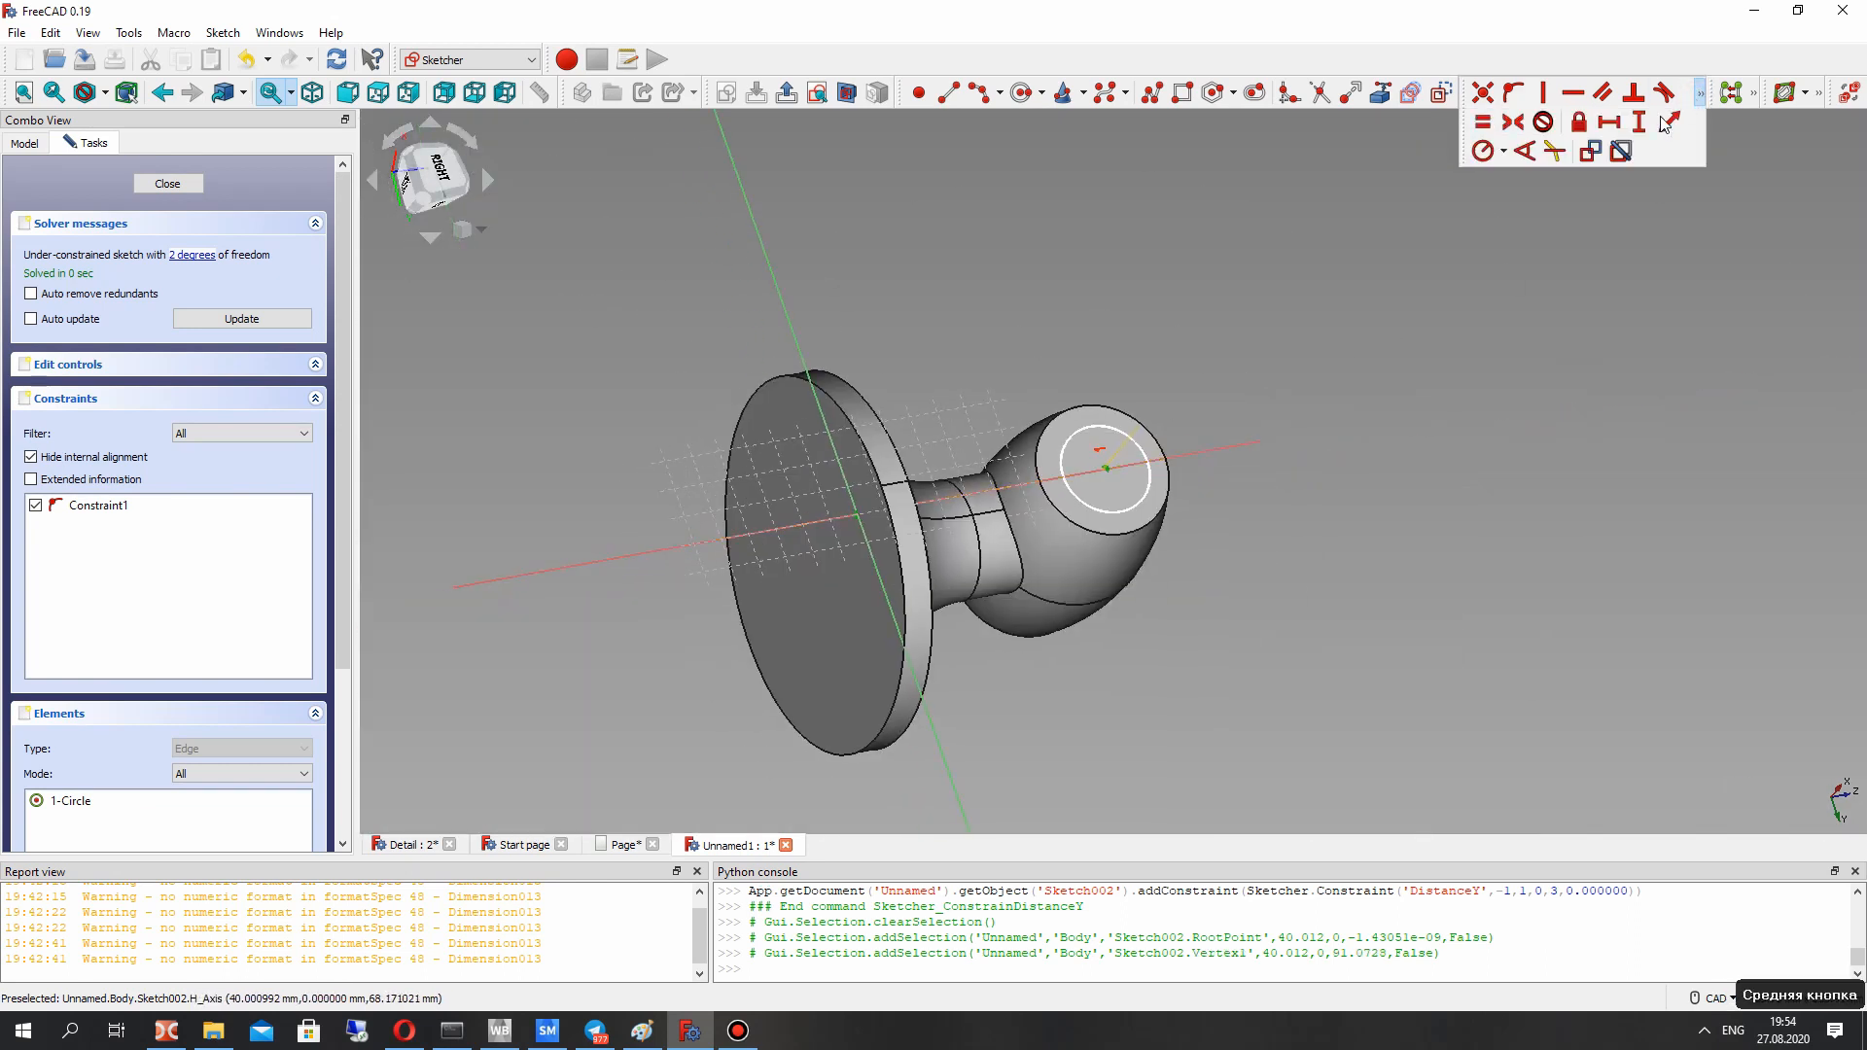
left_click(1614, 124)
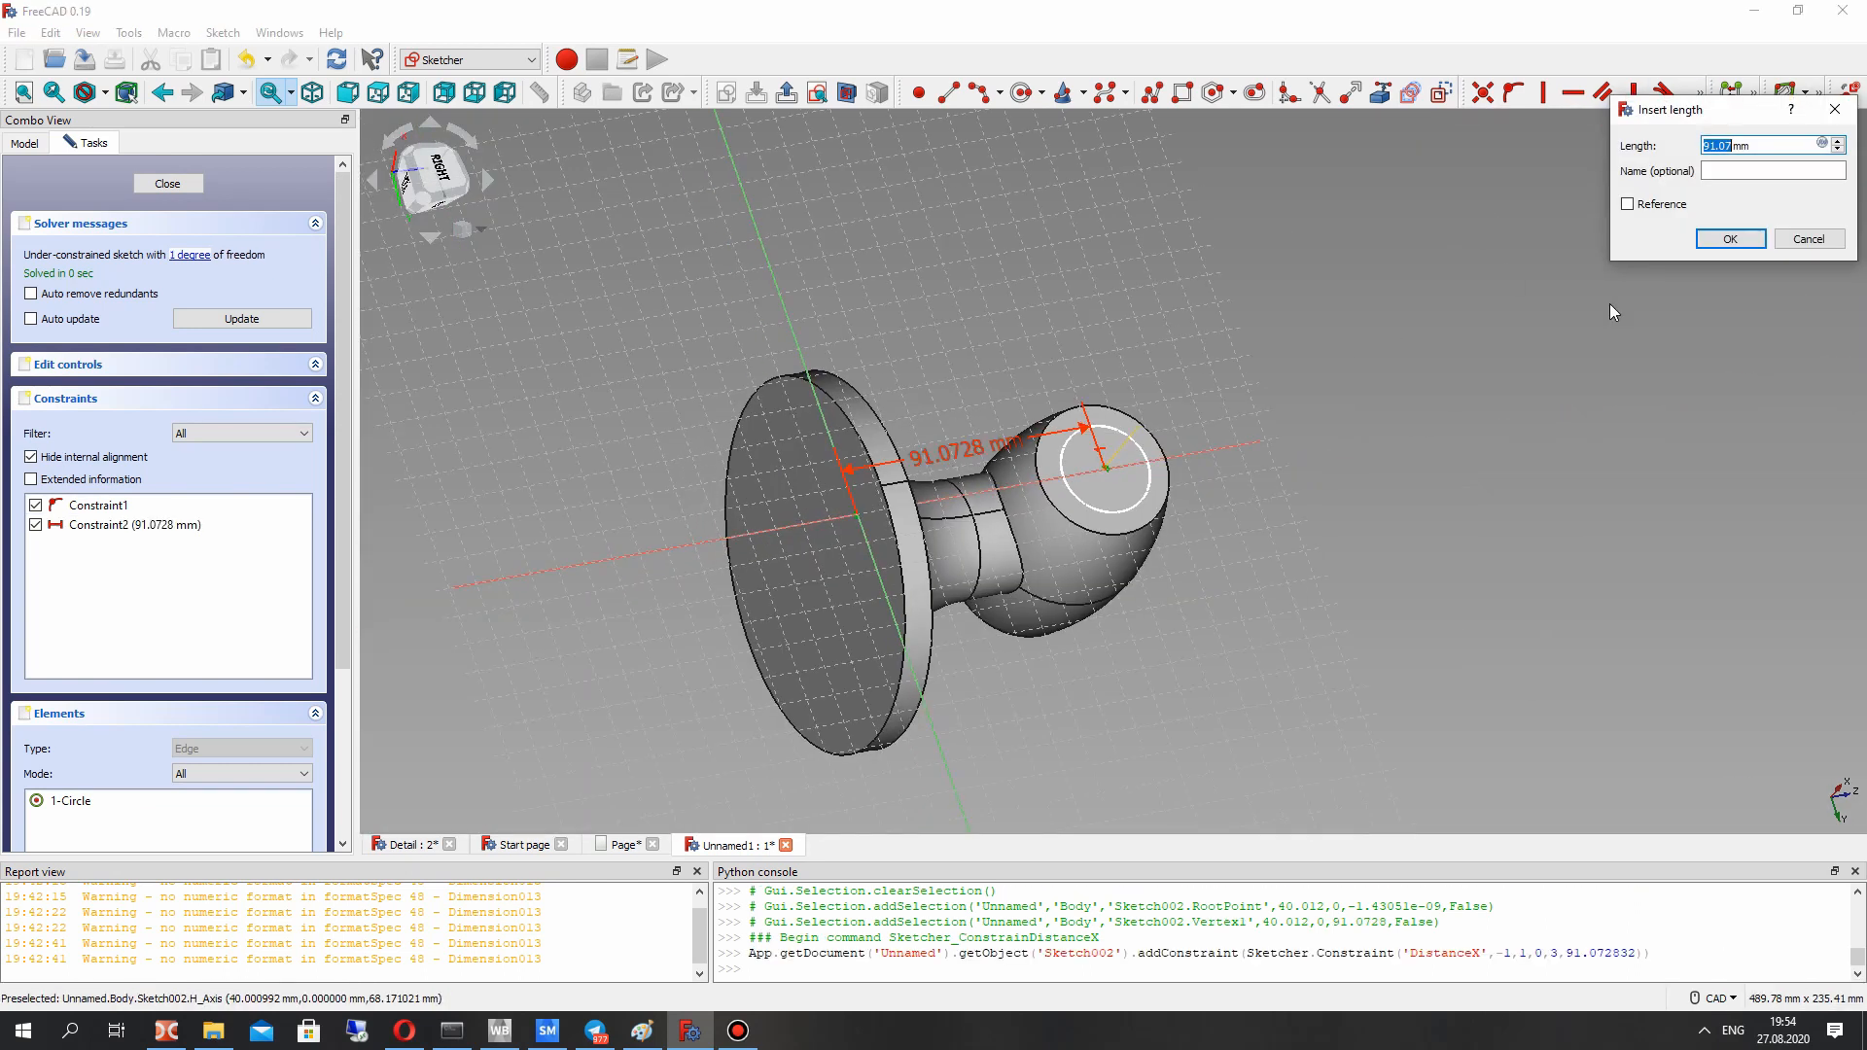
type("90")
key("Return")
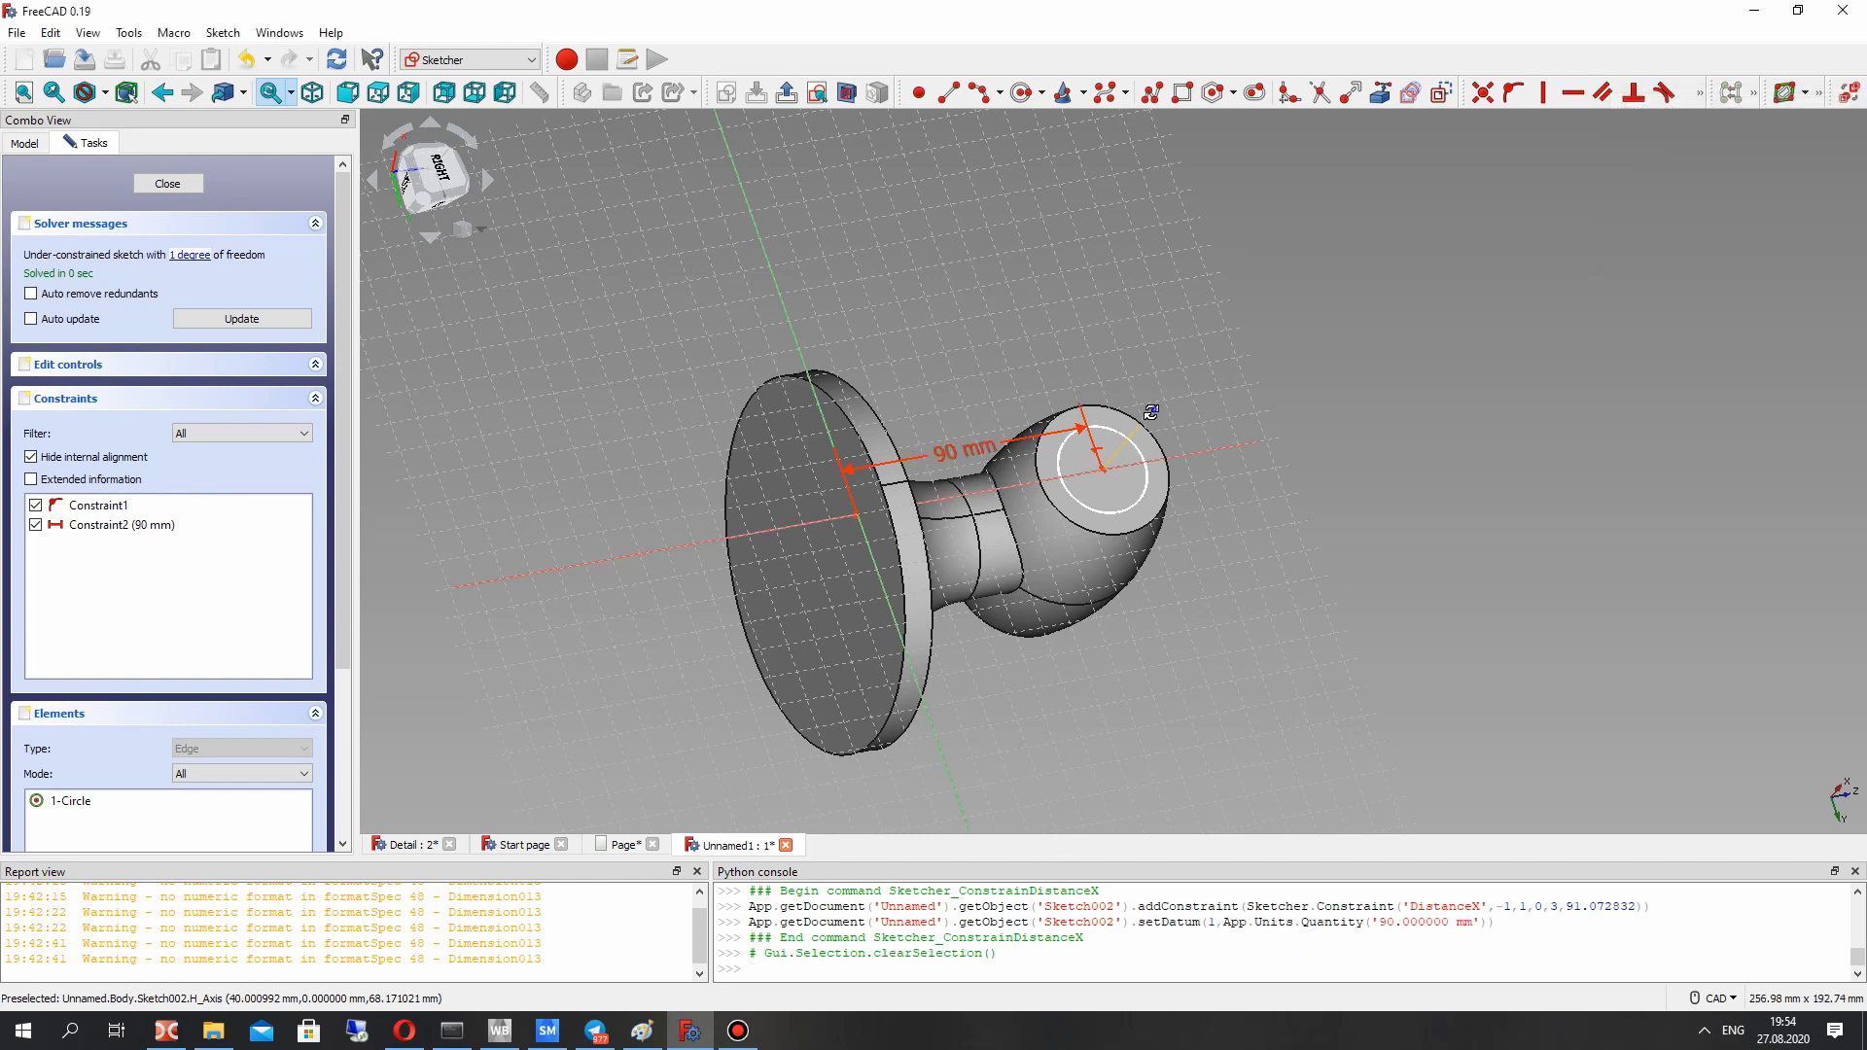
Step: Check the hole size in the Exercise 8 drawing, constrain the circle's diameter to 30 mm and close the sketch
middle_click_drag(1151, 413, 1053, 451)
left_click(610, 845)
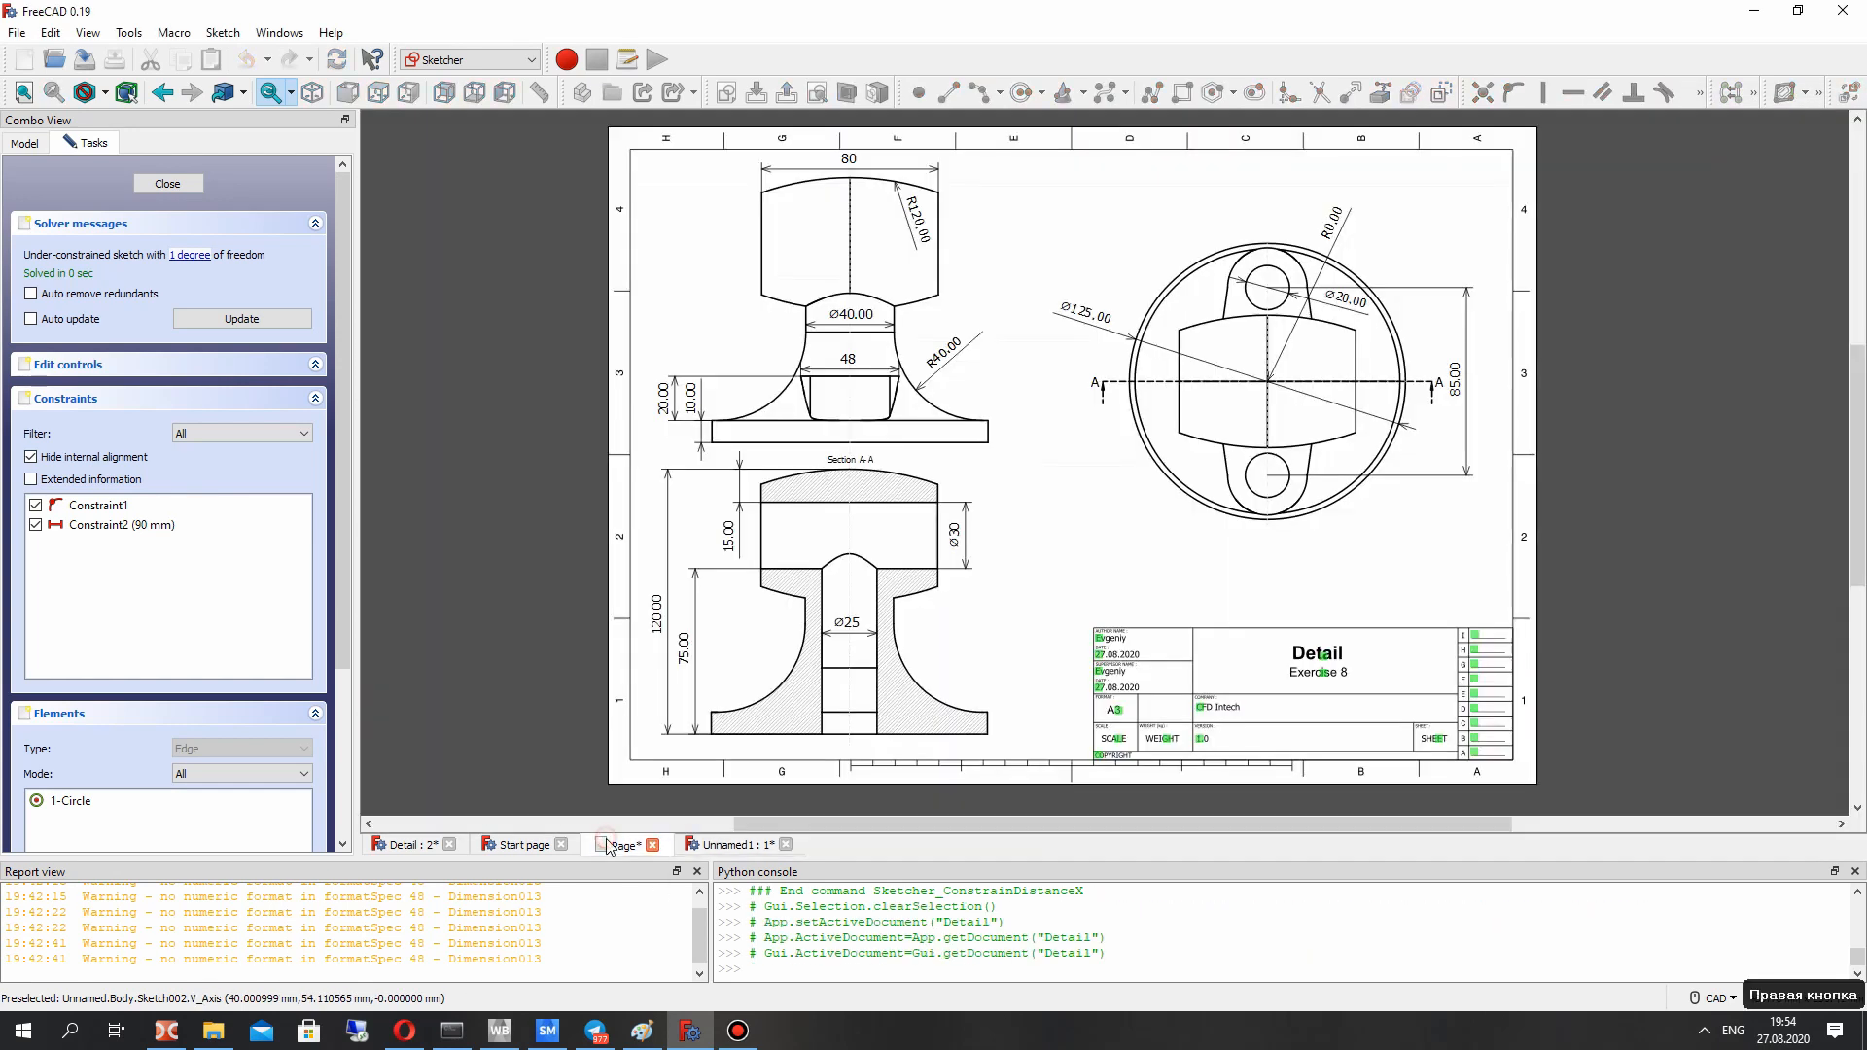
left_click(724, 846)
left_click(1100, 471)
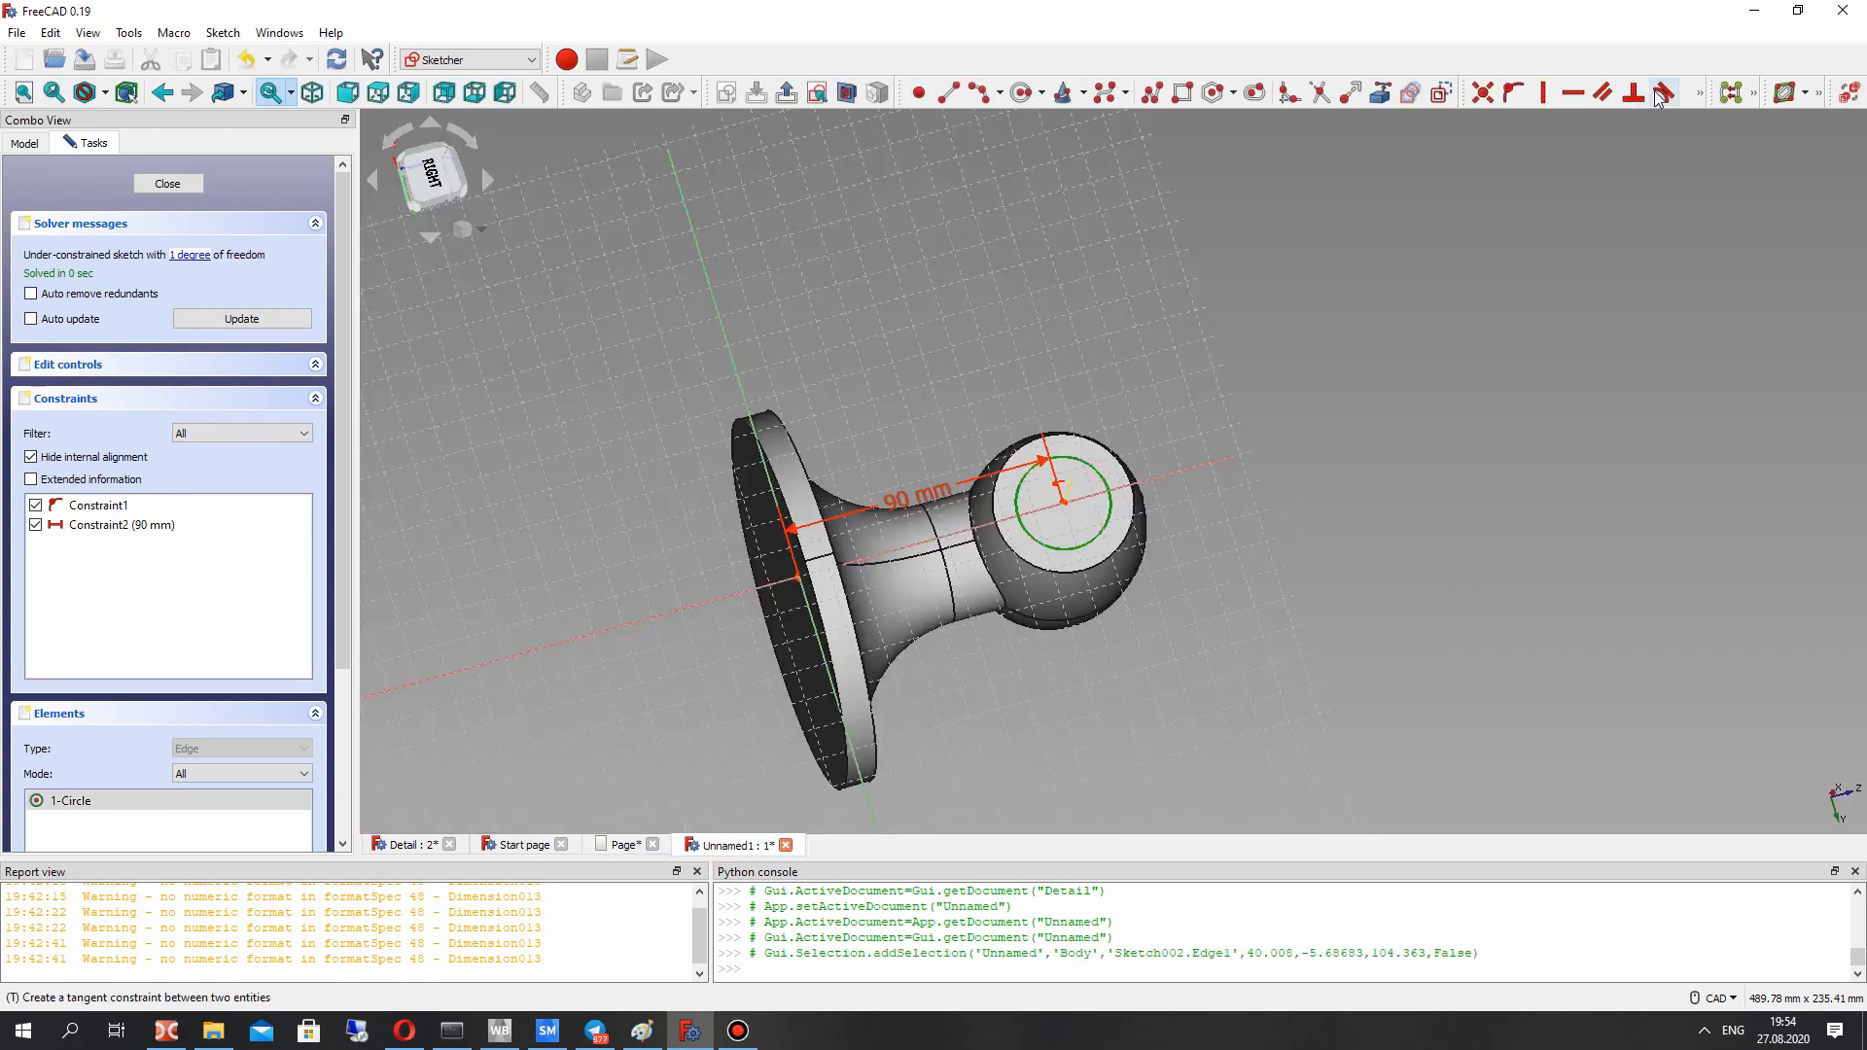
left_click(1700, 93)
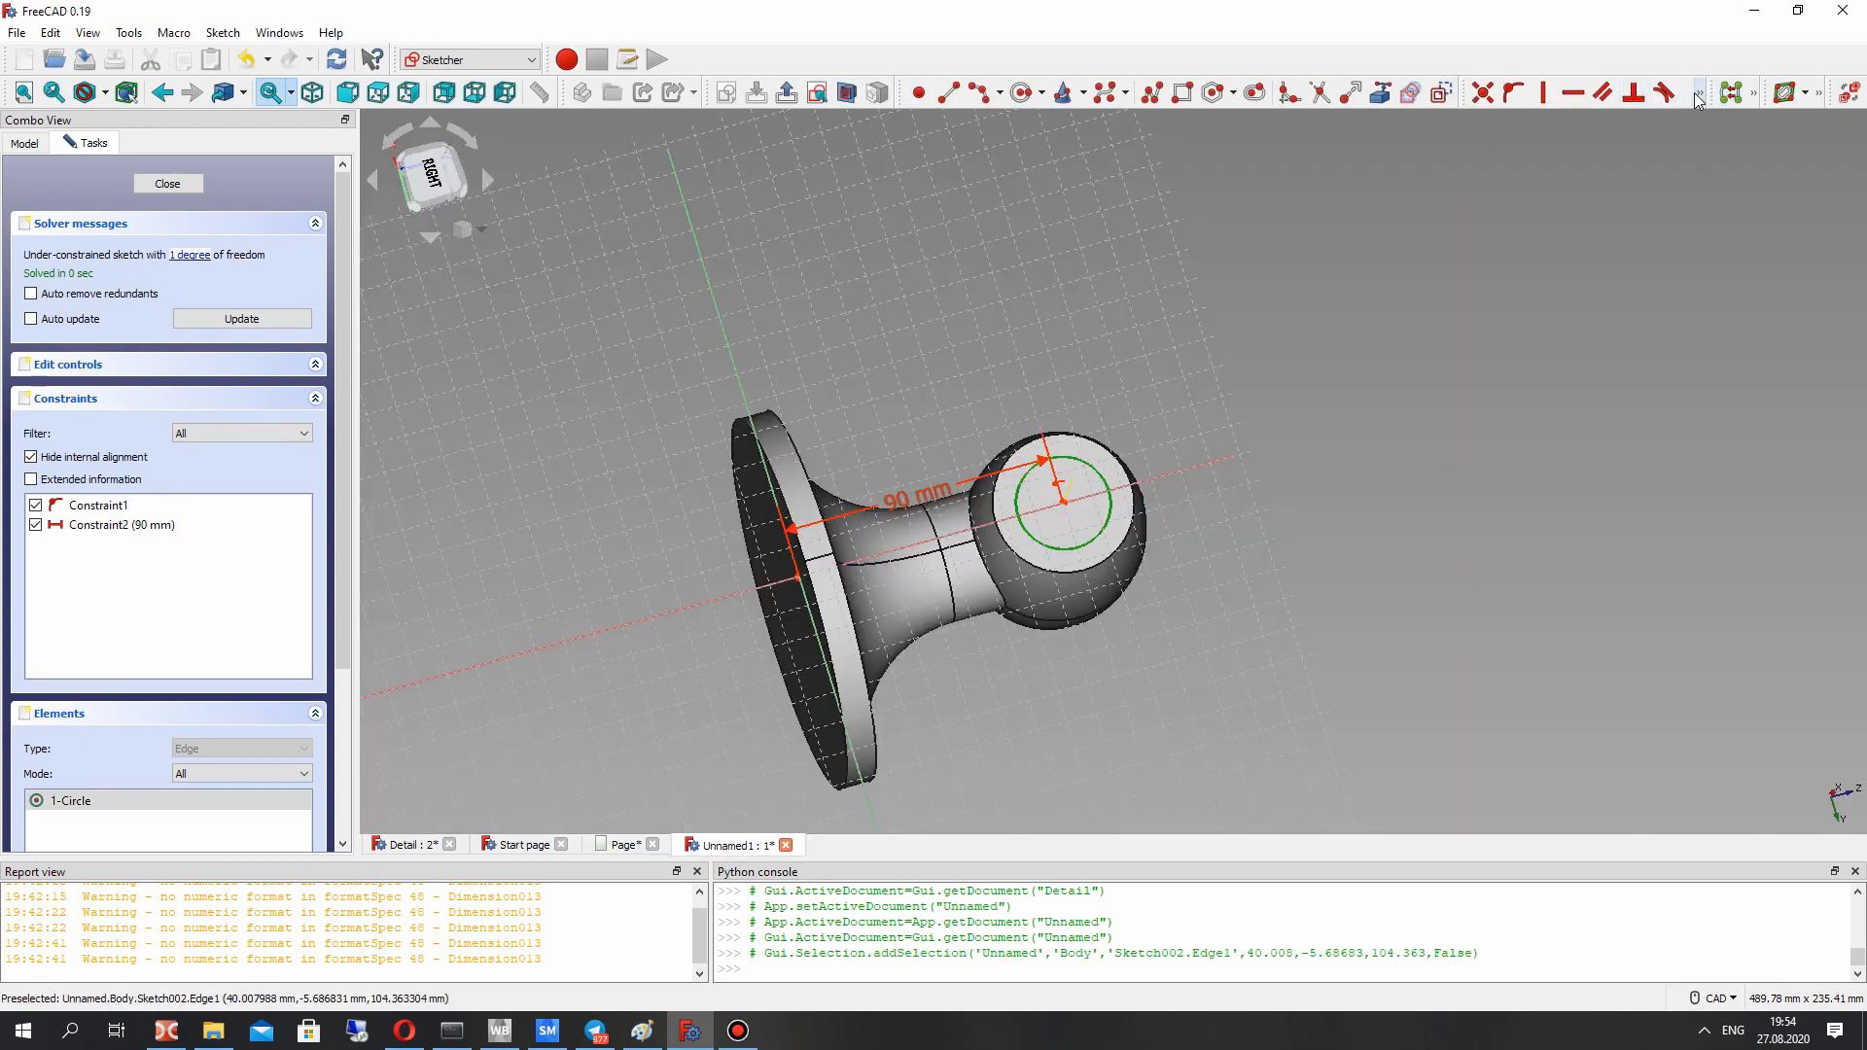
left_click(1699, 96)
left_click(1503, 152)
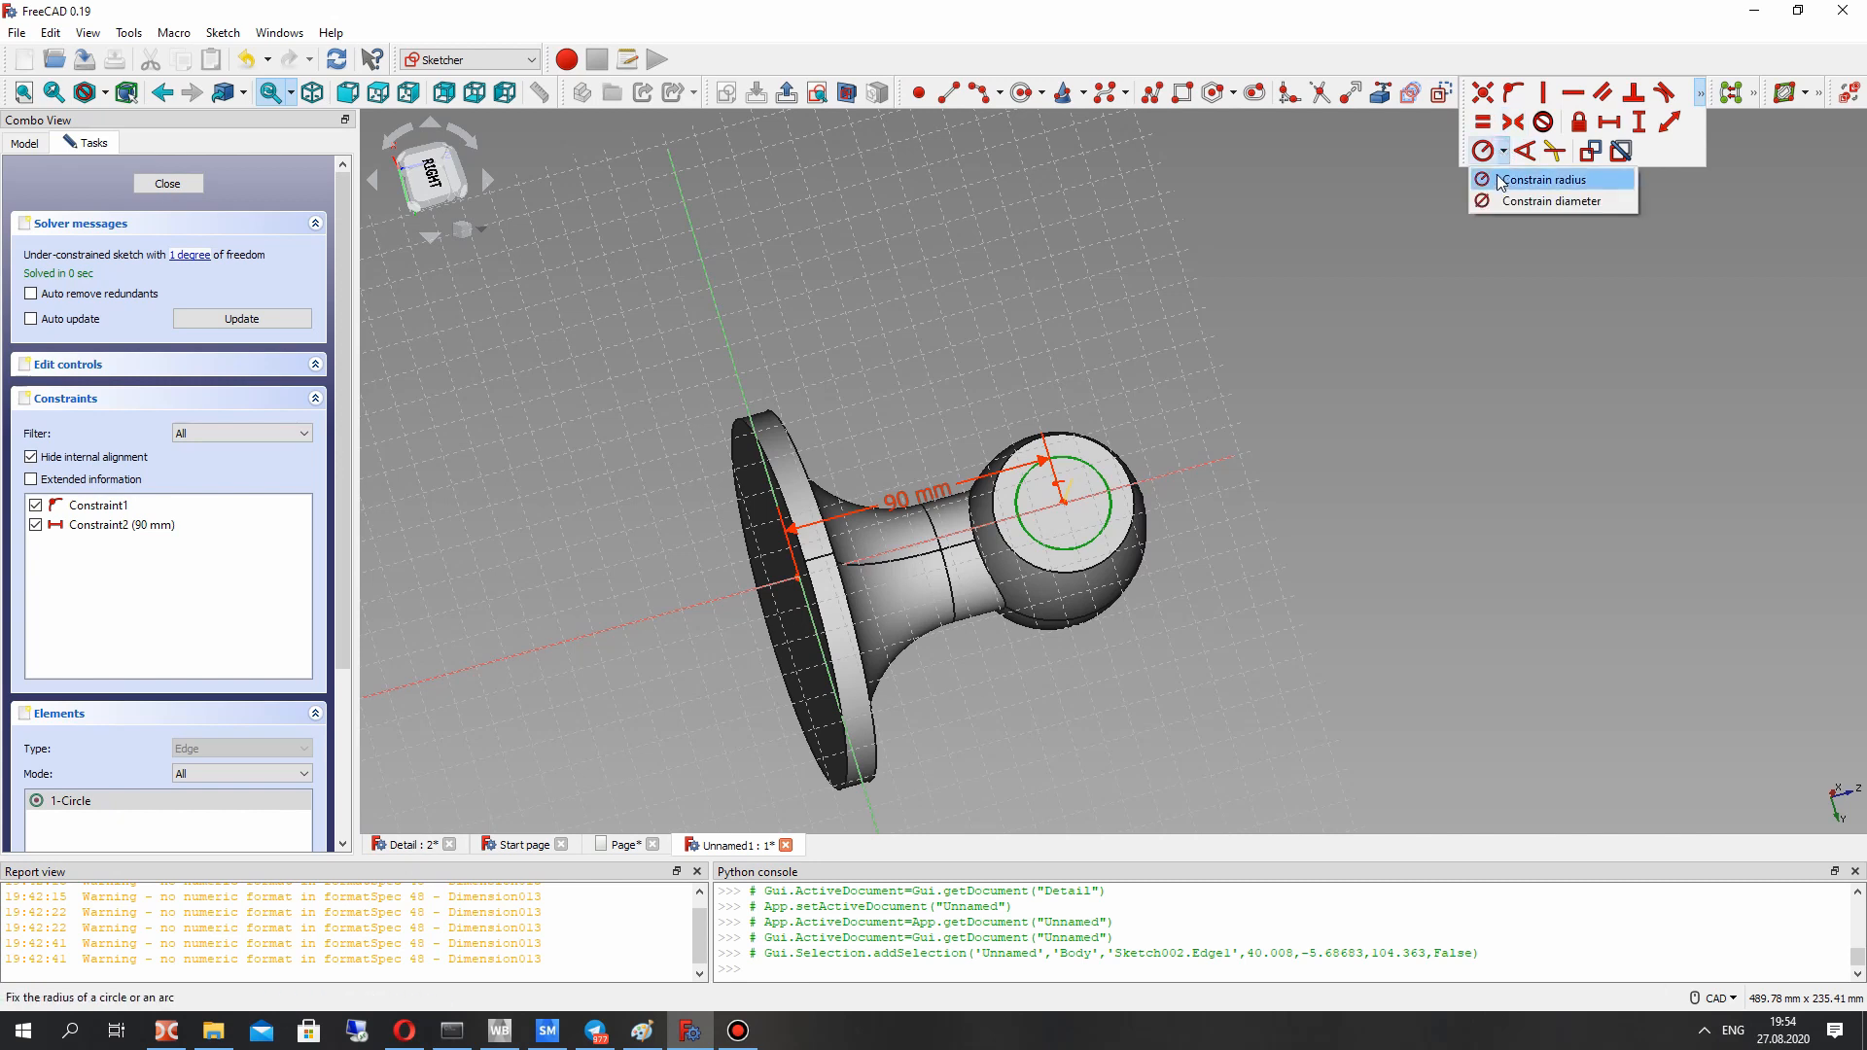
left_click(1556, 204)
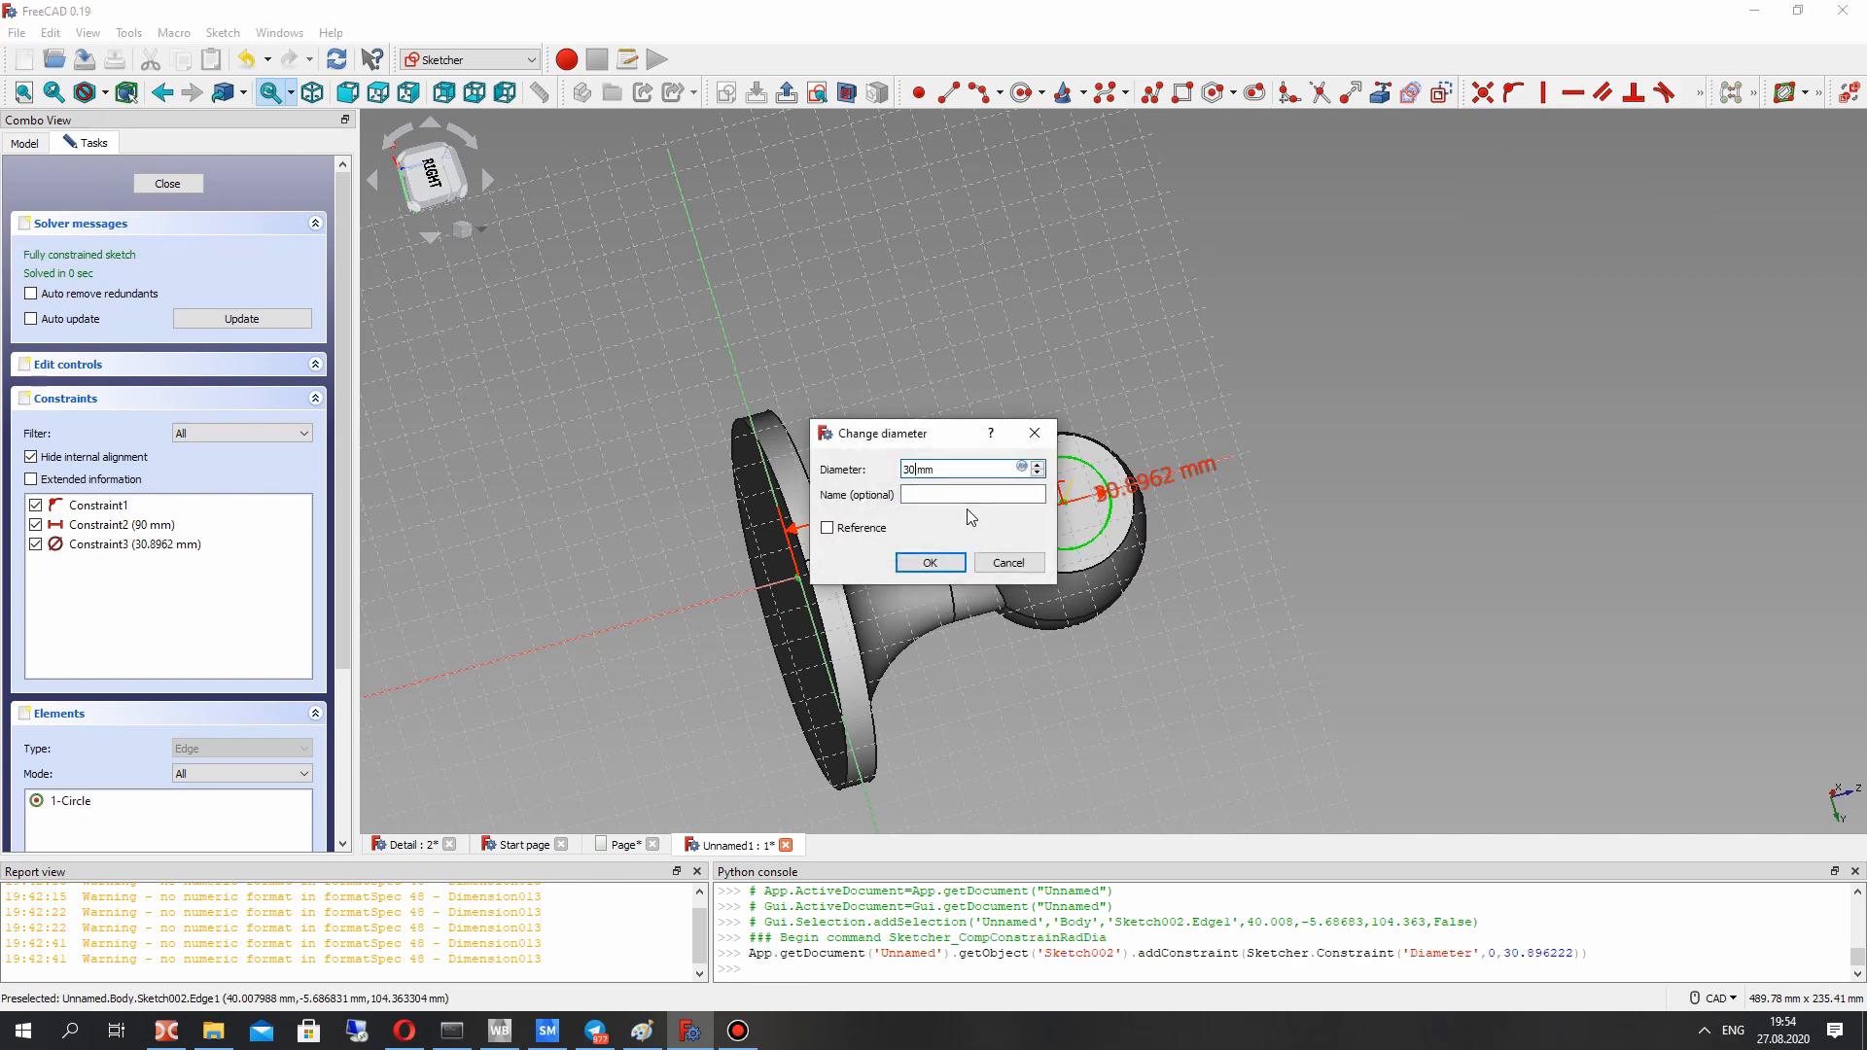
left_click(930, 564)
right_click_drag(895, 467, 869, 389)
left_click(167, 183)
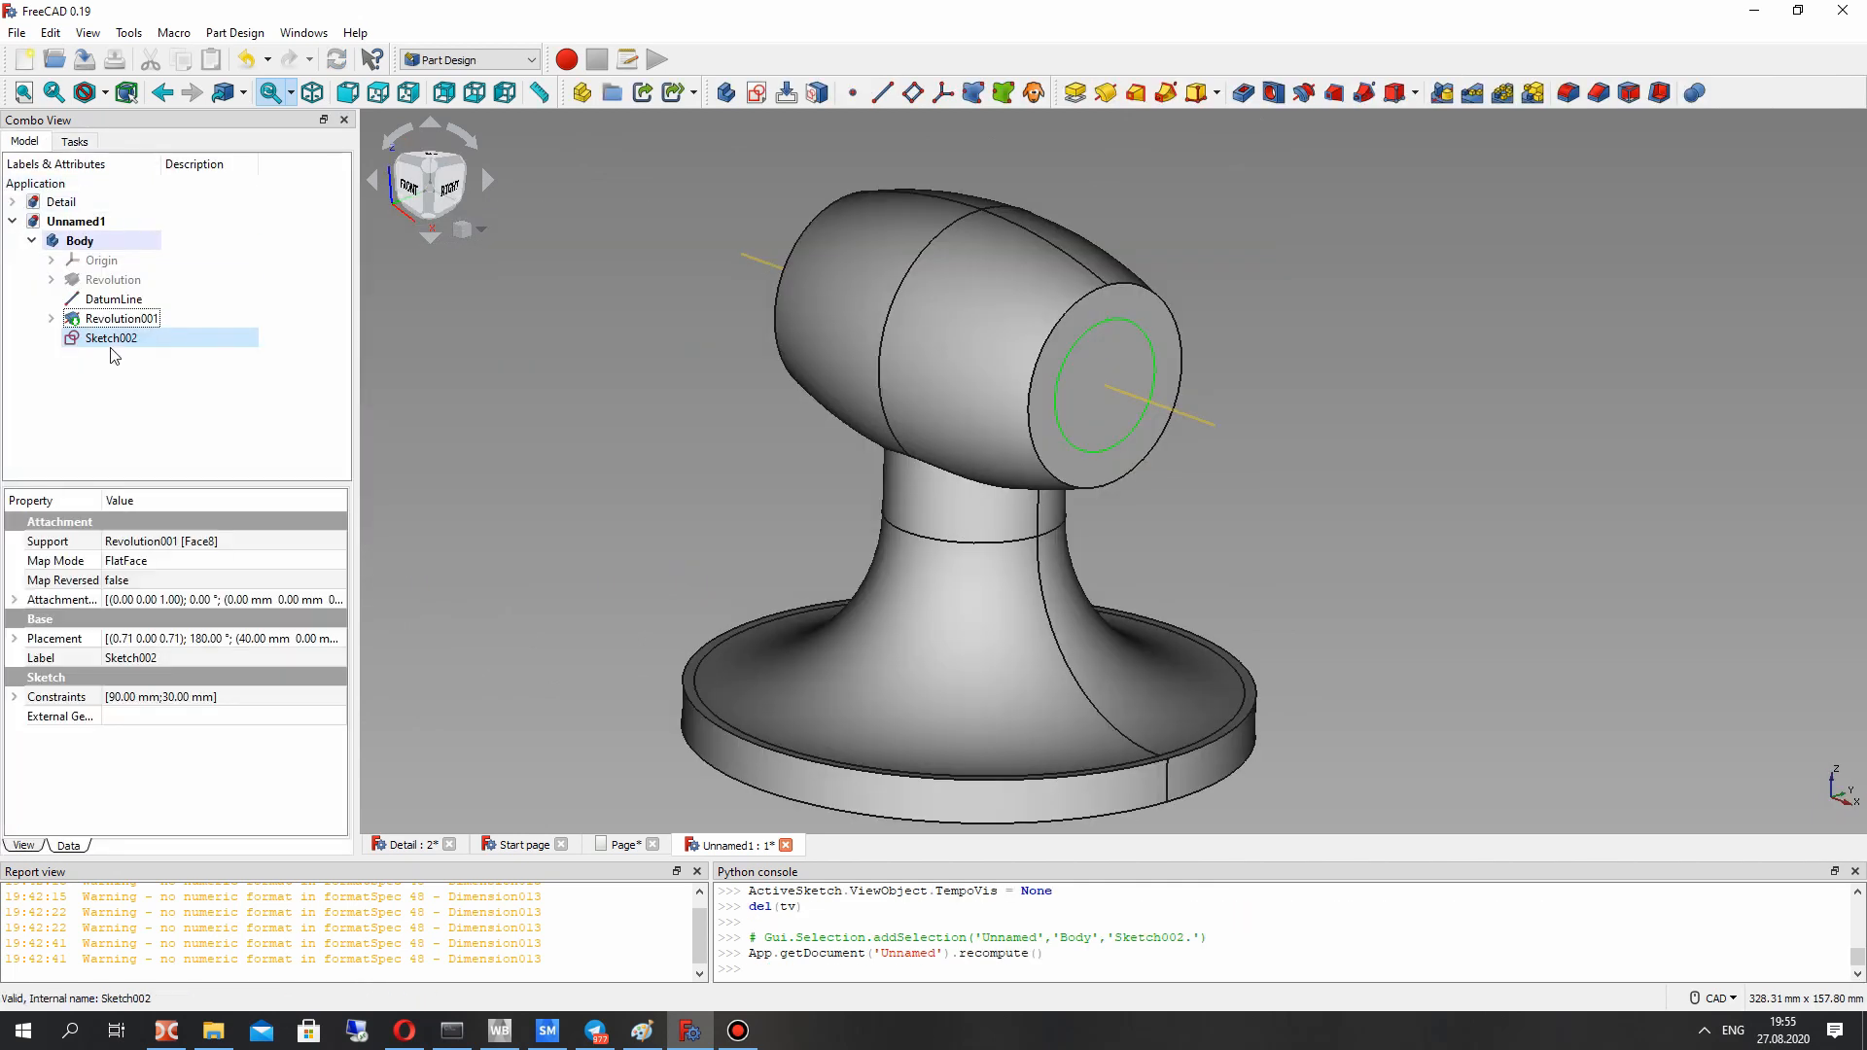
Step: Cut the circle sketch through the revolved head as an 80 mm long pocket
left_click(1243, 92)
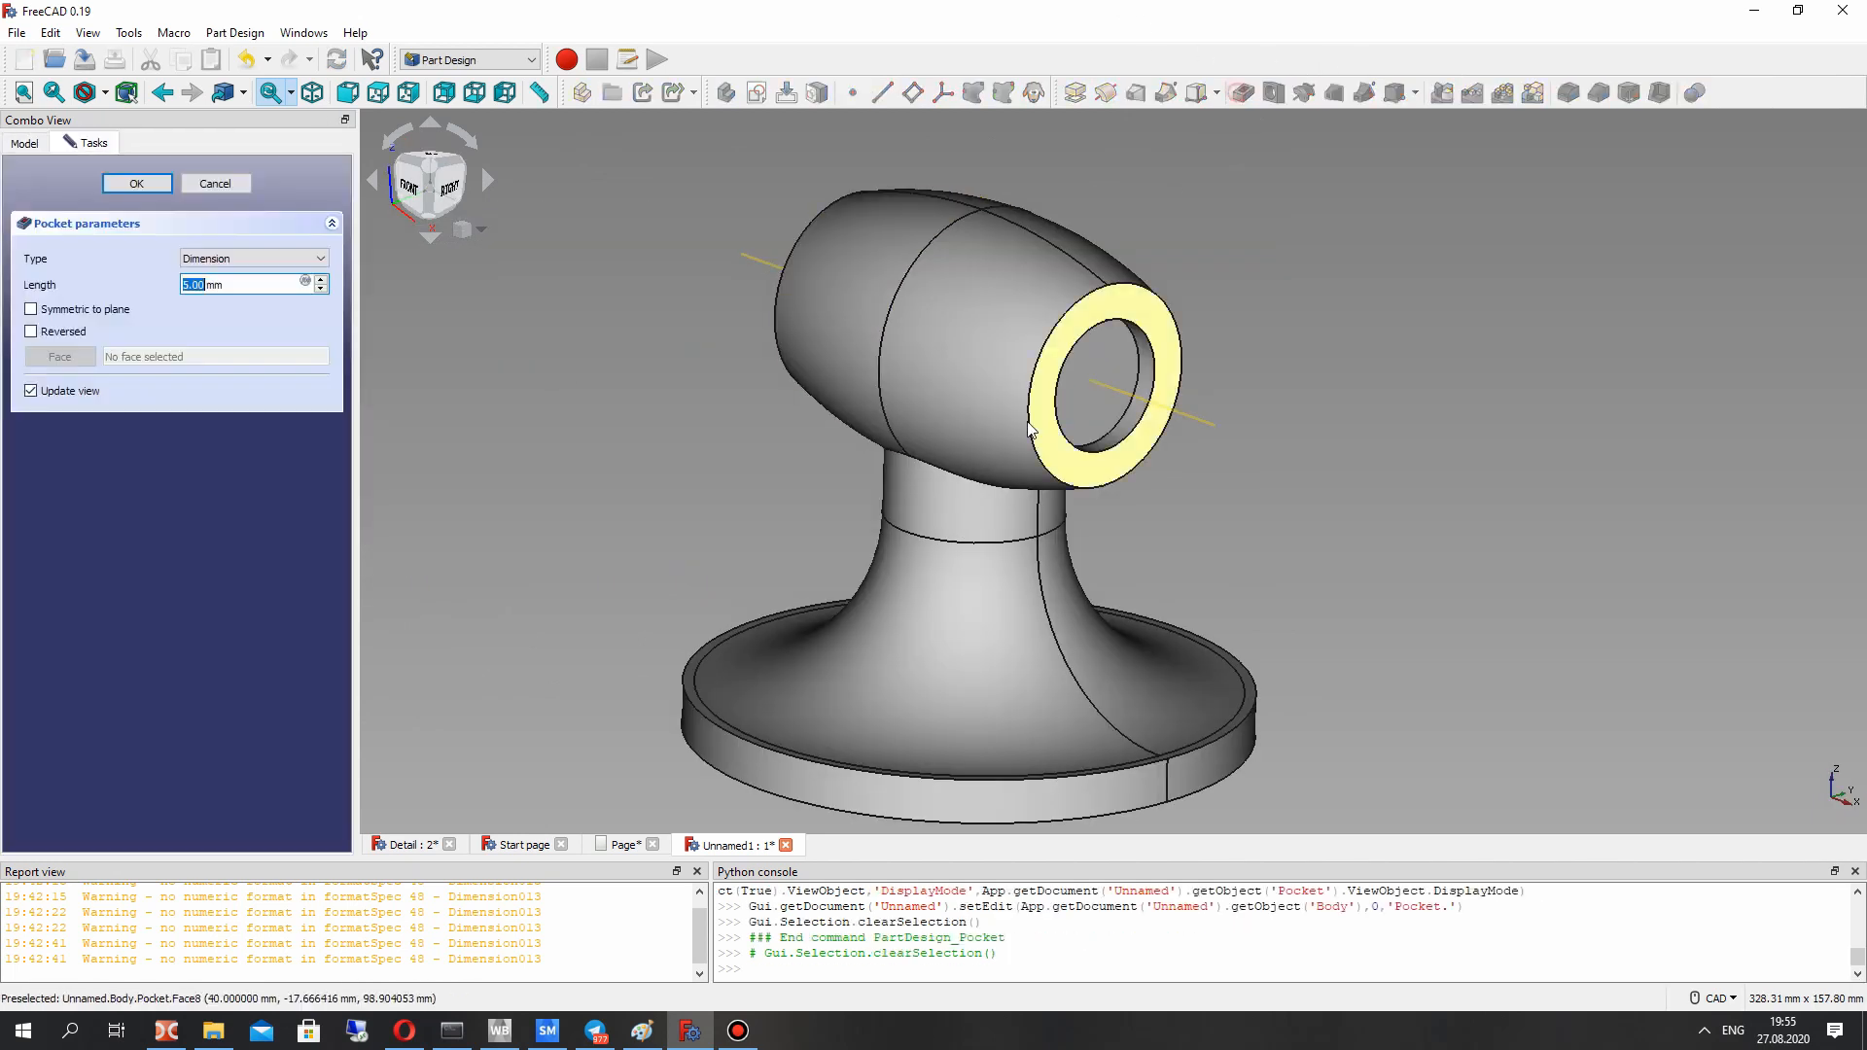
type("80")
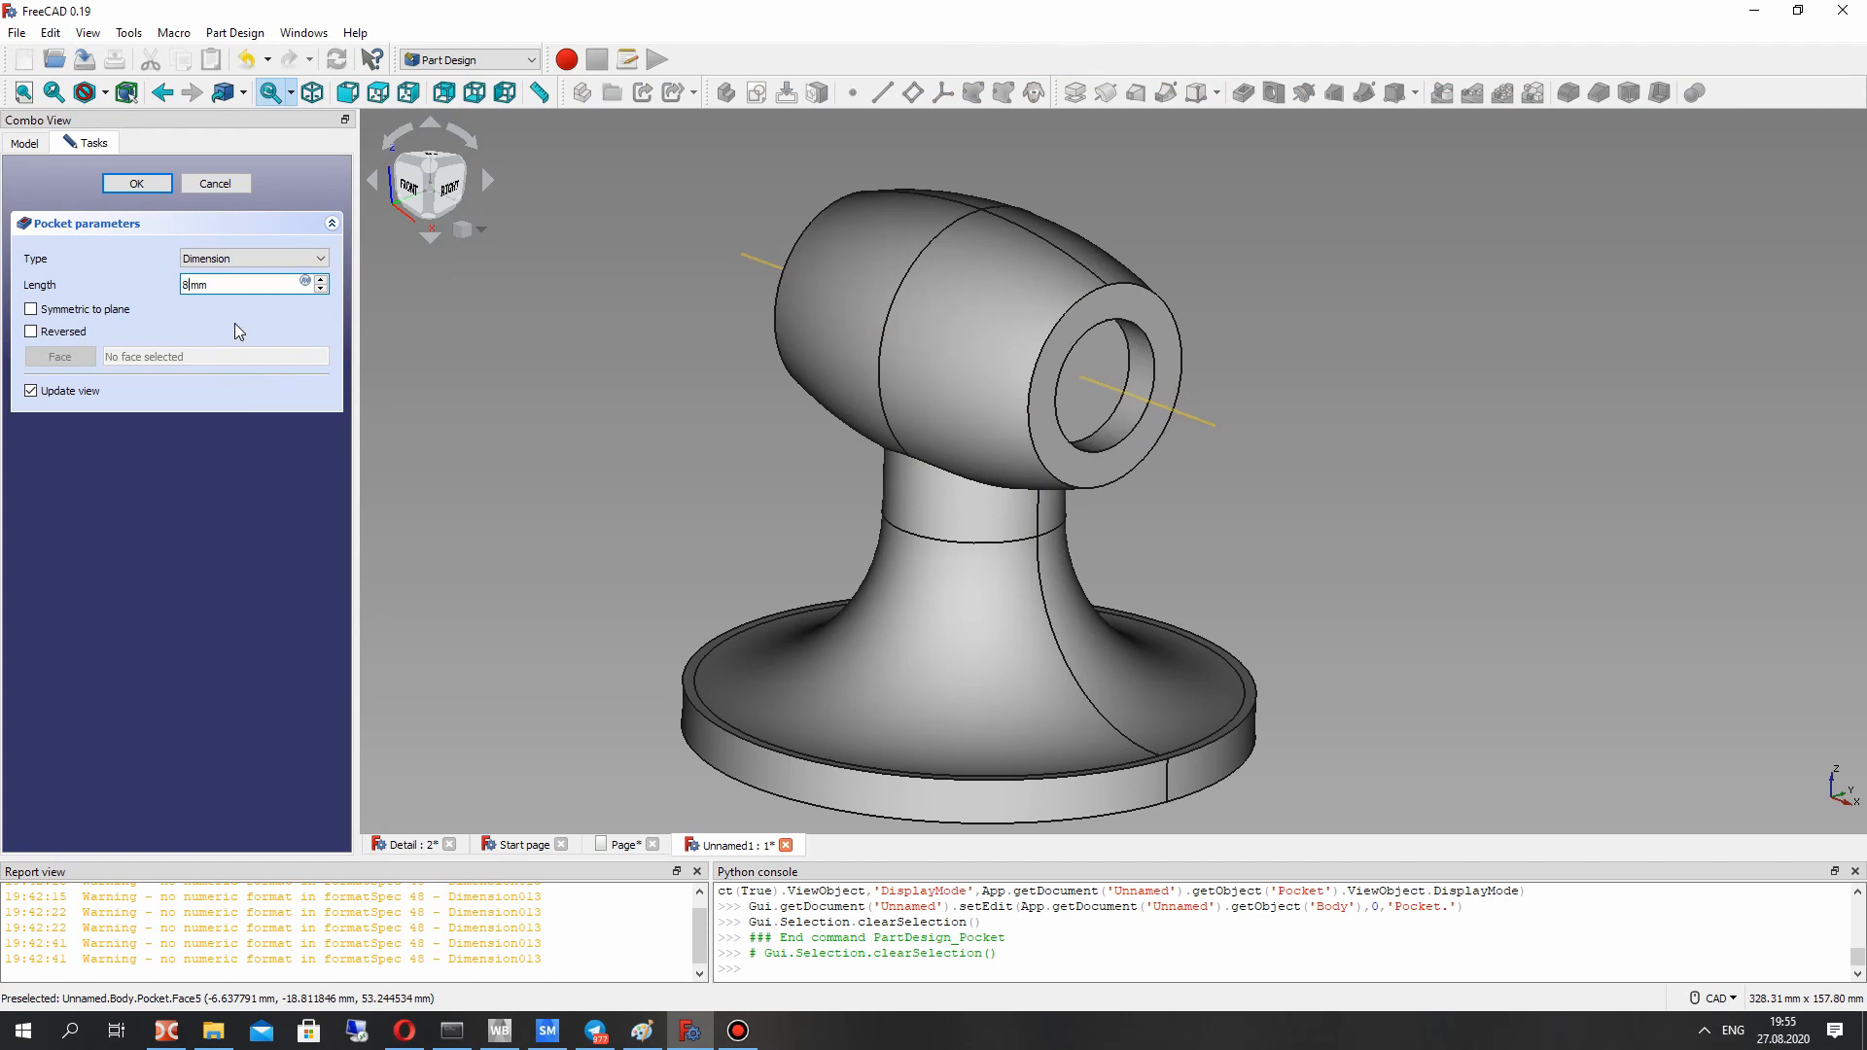
left_click(139, 188)
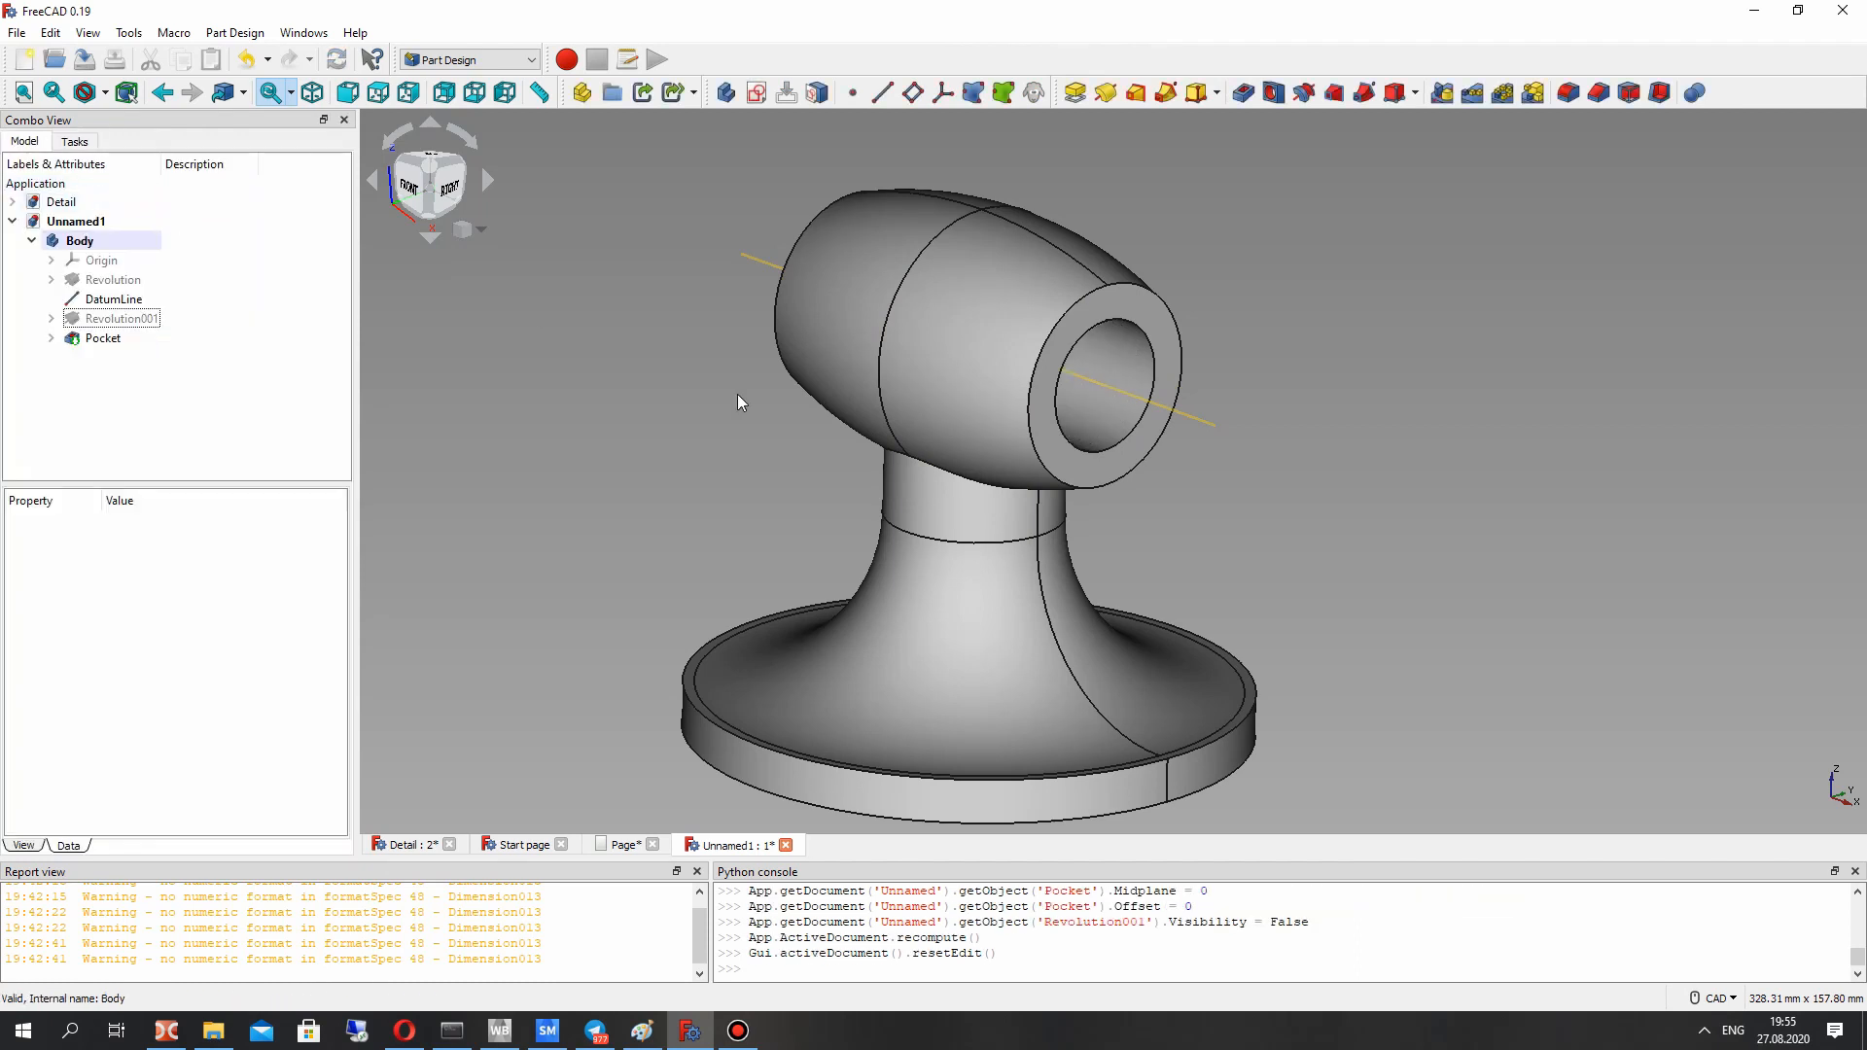
Step: Start a new sketch on the narrow ring-shaped upper face of the base flange
right_click_drag(738, 404, 876, 490)
middle_click_drag(875, 490, 889, 454)
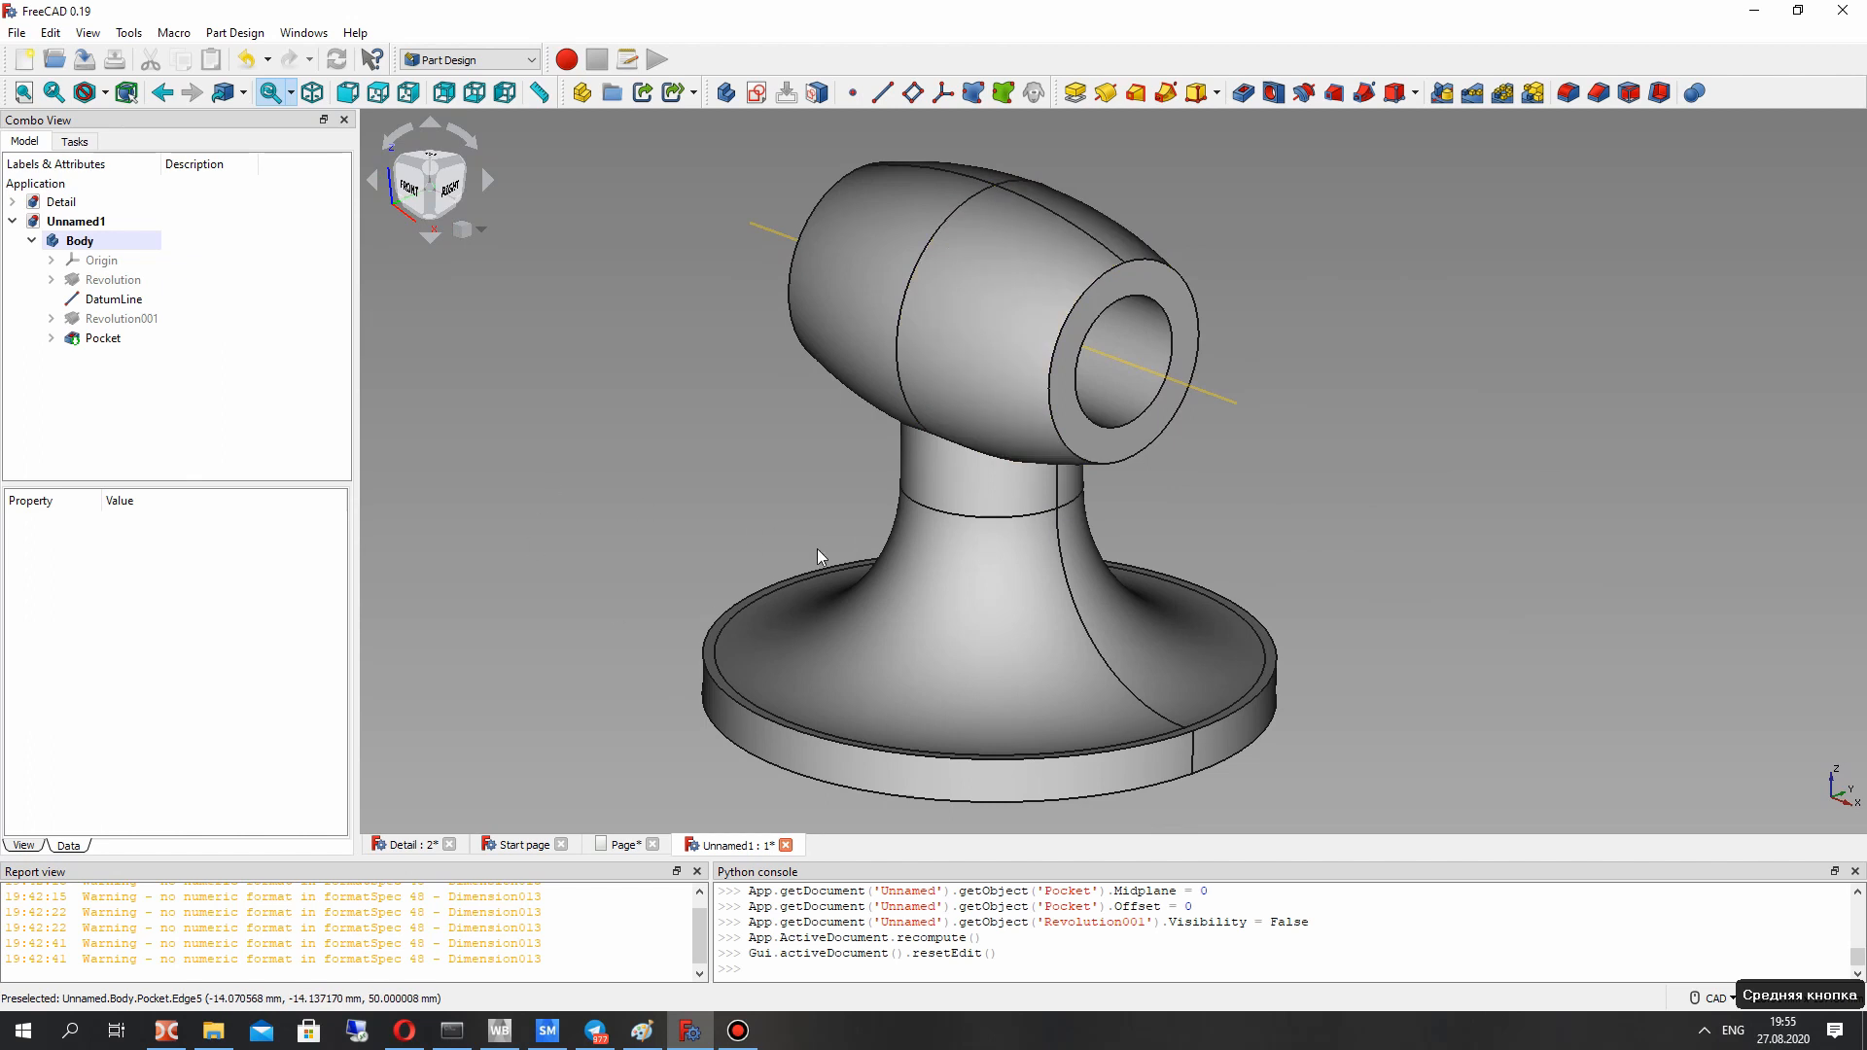
right_click_drag(973, 556, 881, 722)
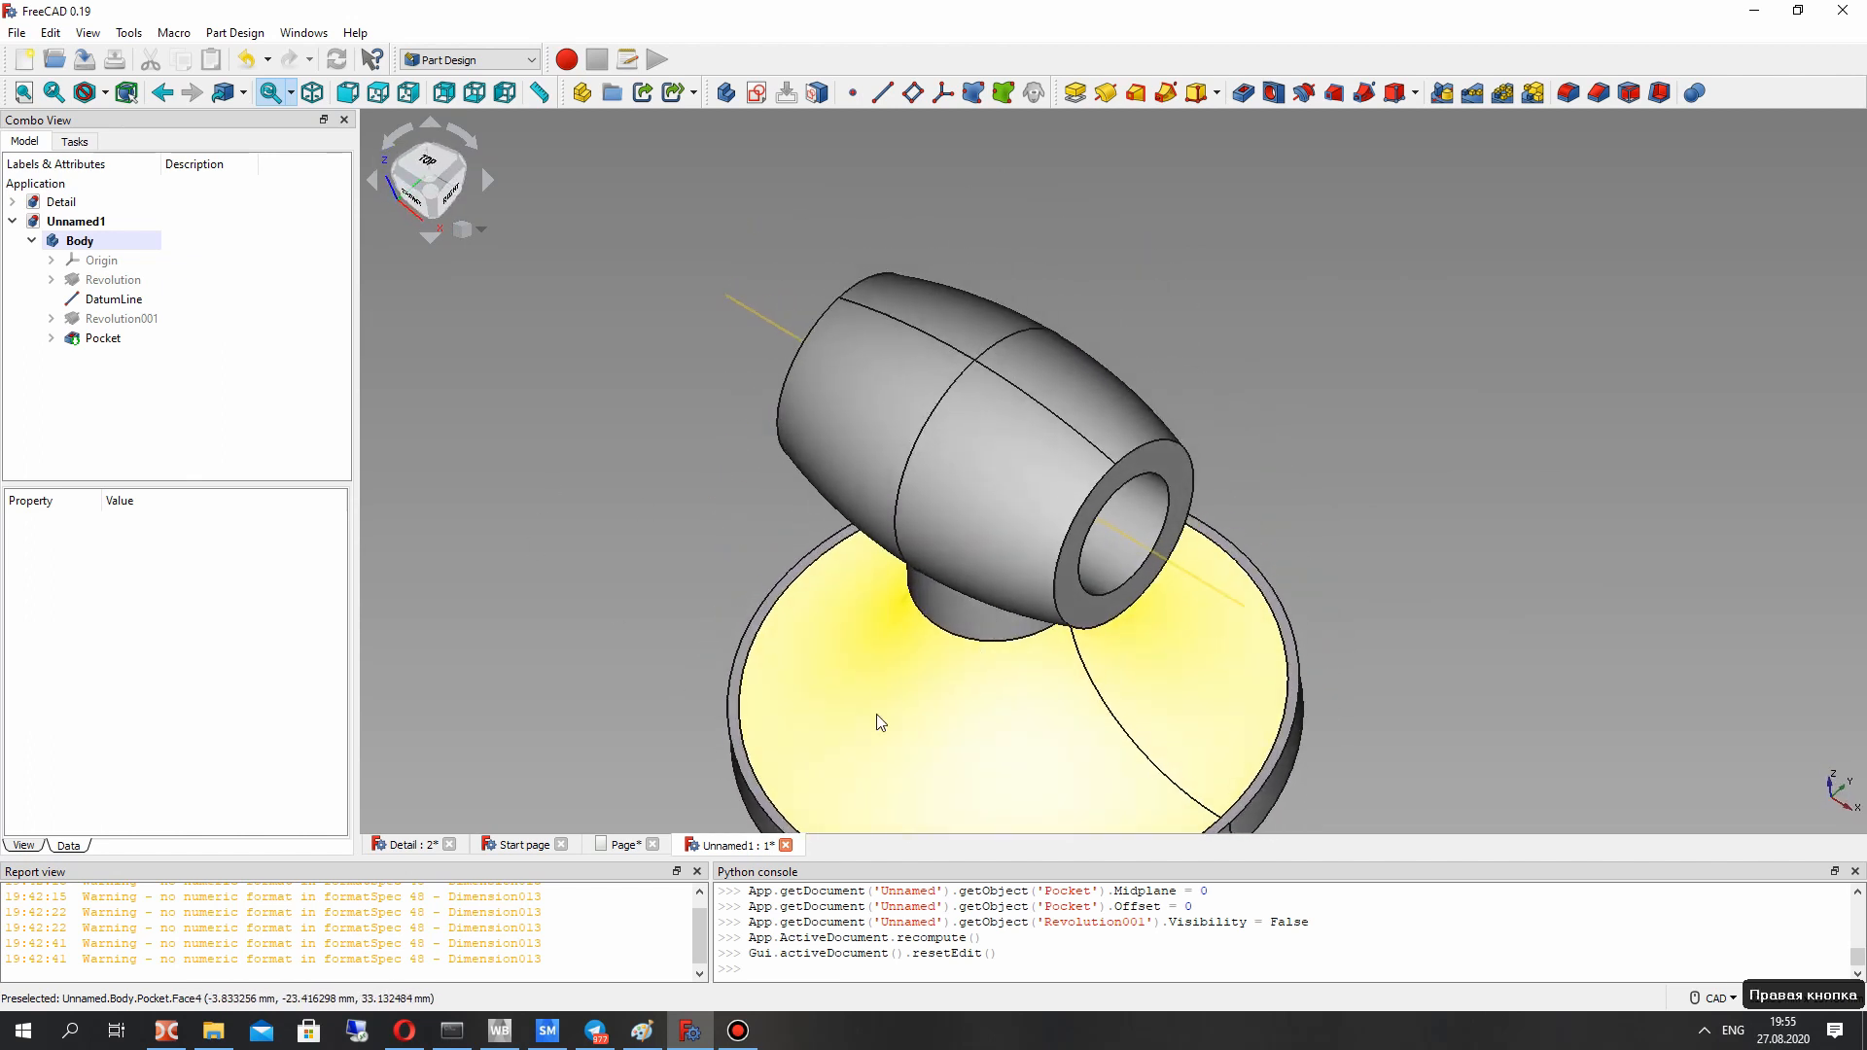
scroll(880, 722, "up", 5)
left_click(868, 578)
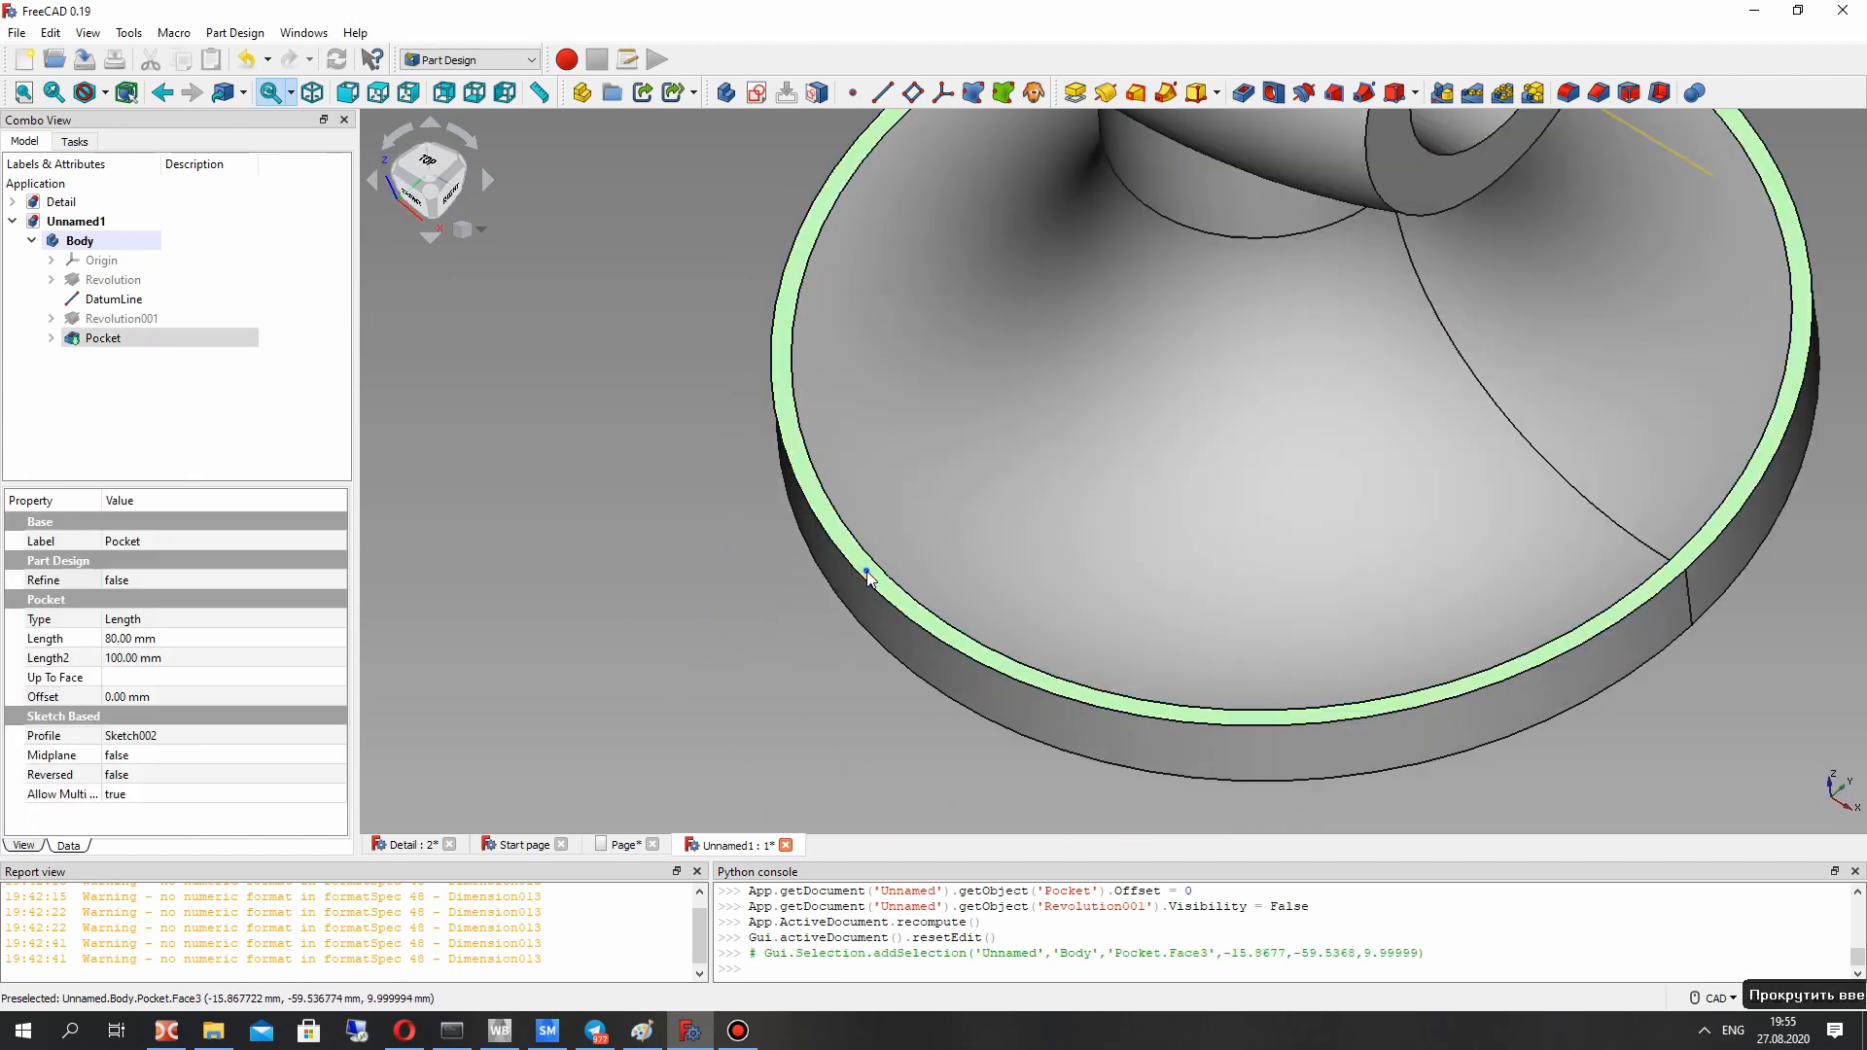
right_click(869, 577)
key("Escape")
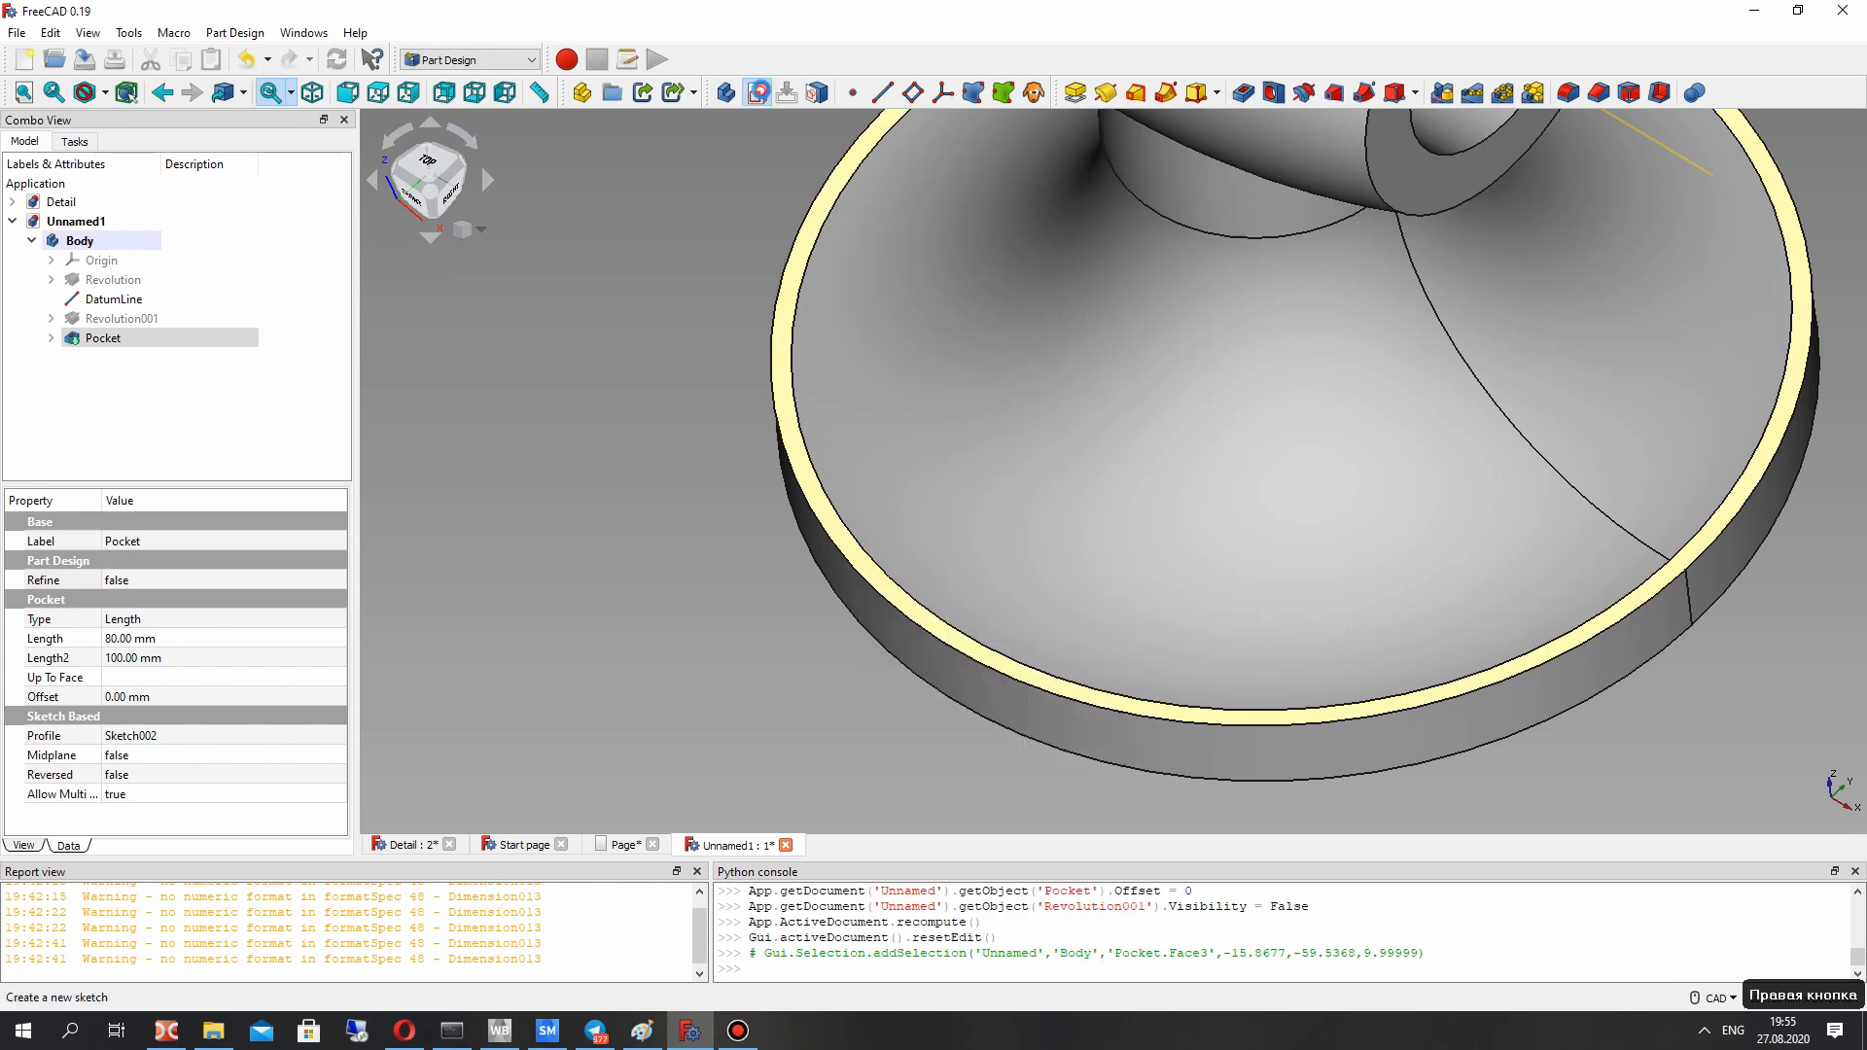
left_click(759, 92)
scroll(1031, 492, "down", 3)
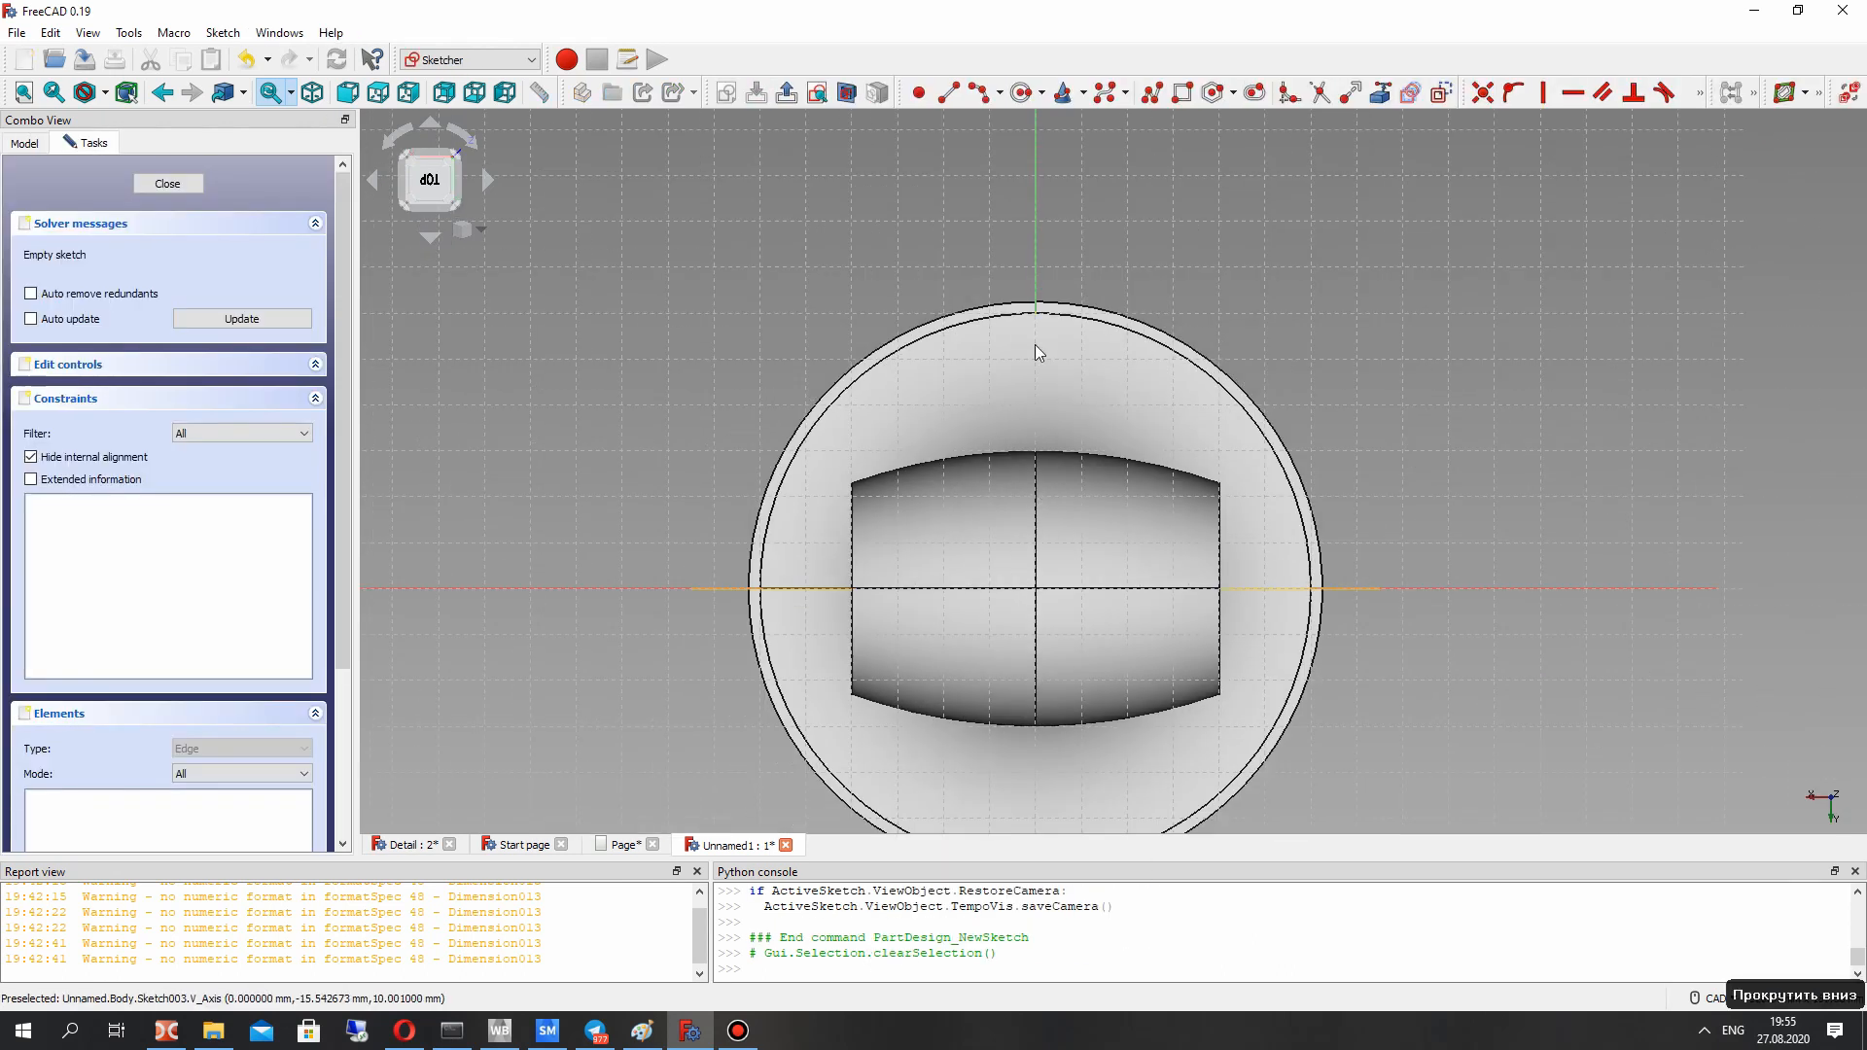
Step: Look up the centre distance of the two flange holes in the drawing and calculate 85/2 in the Python console
left_click(632, 845)
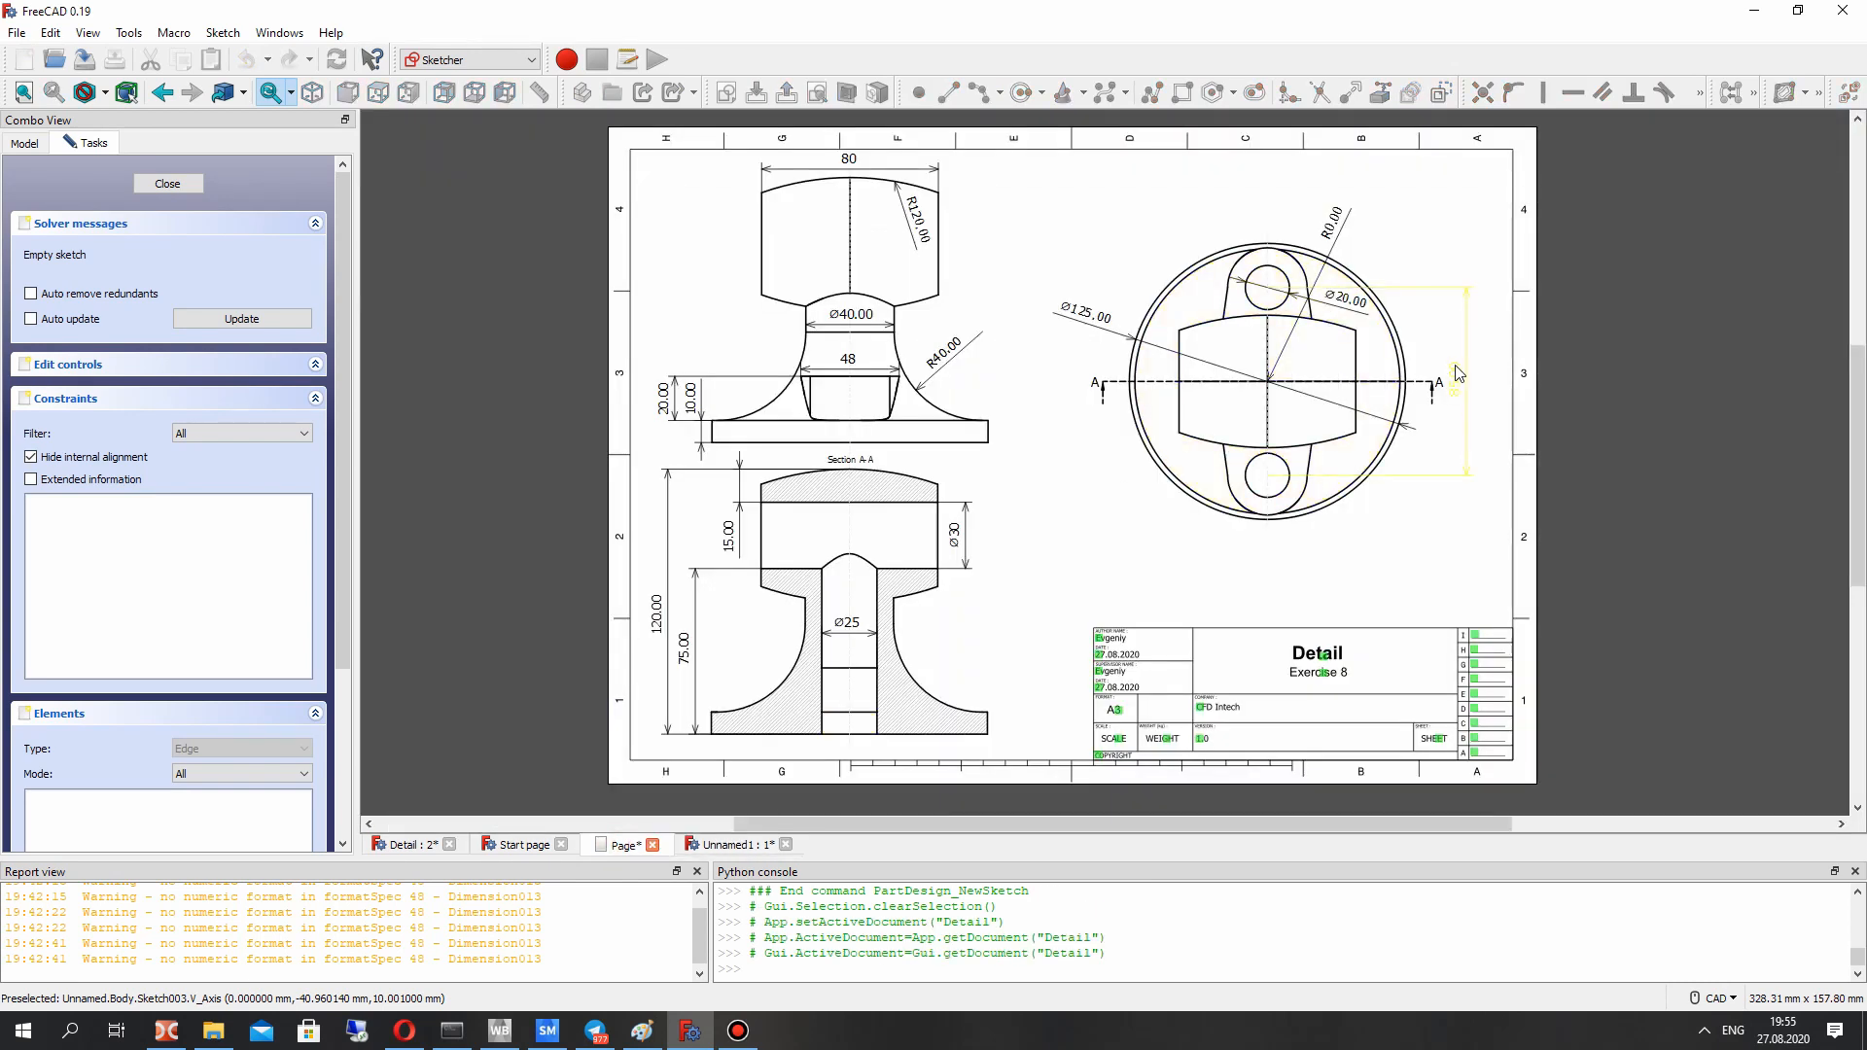
left_click(736, 845)
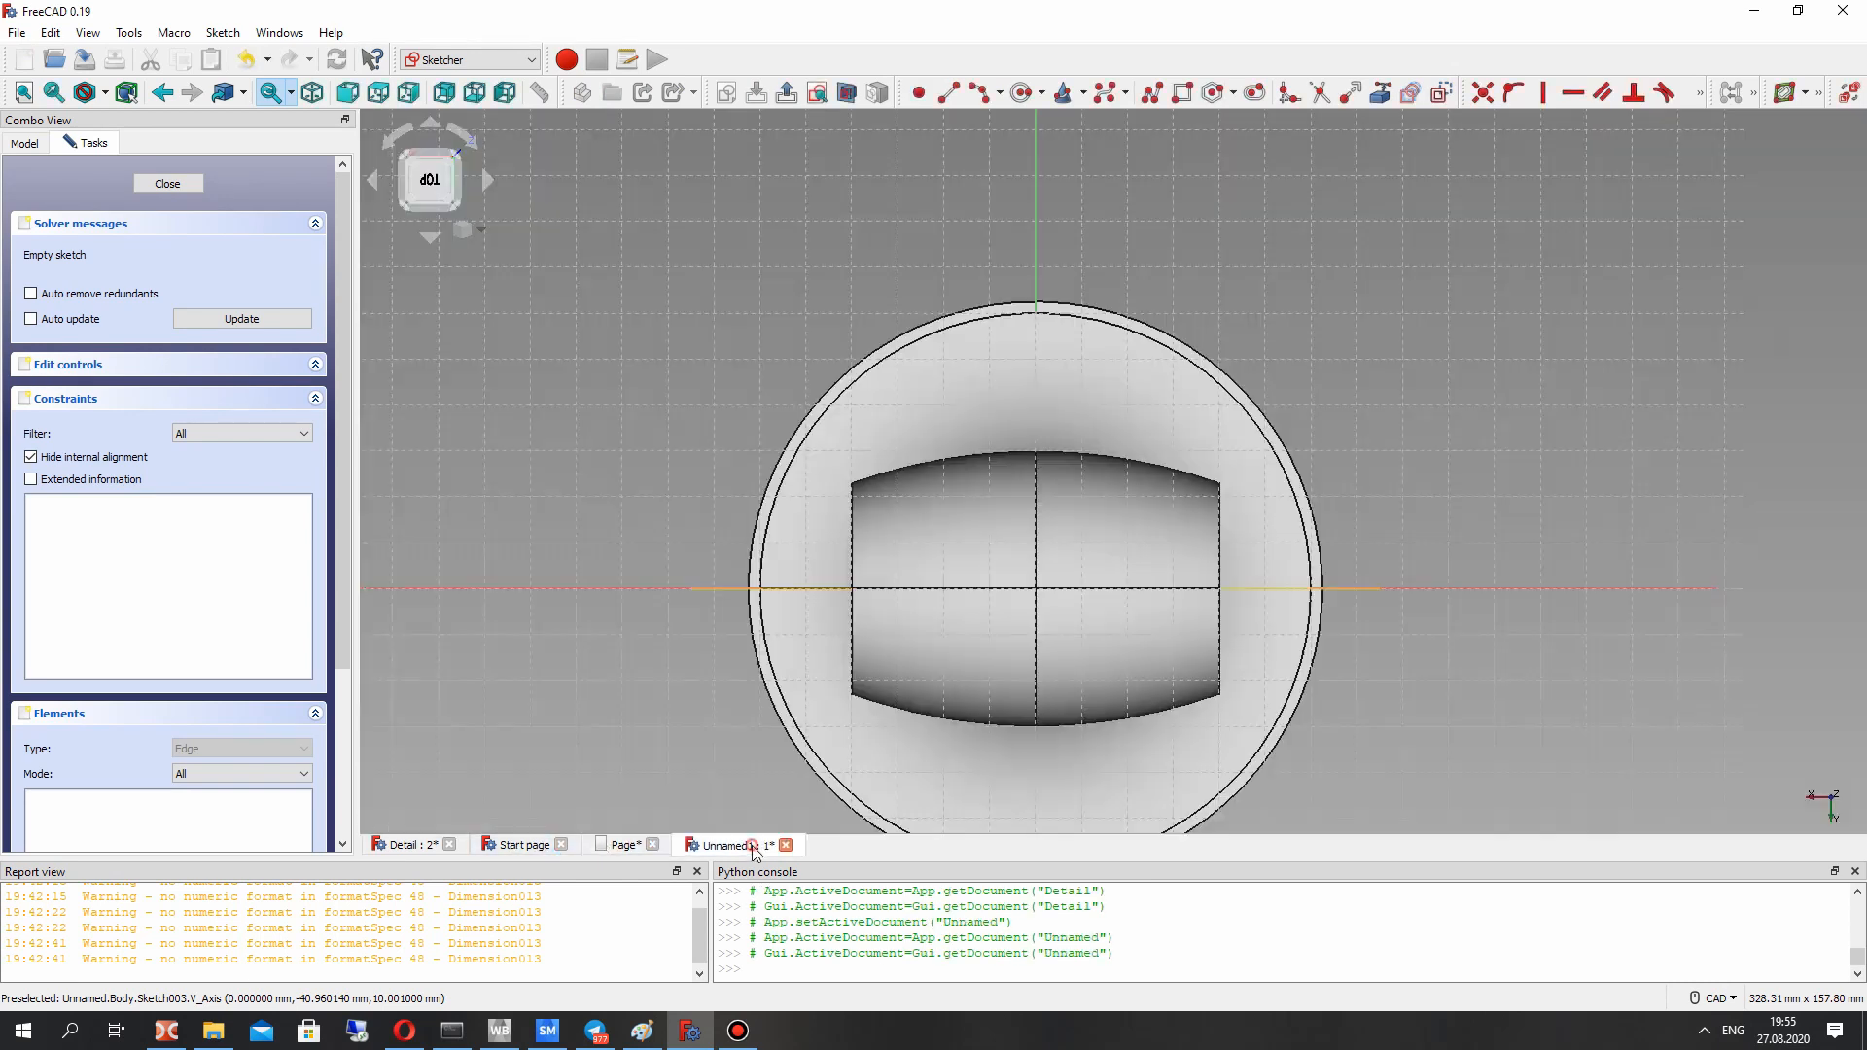
scroll(1041, 492, "up", 1)
left_click(894, 968)
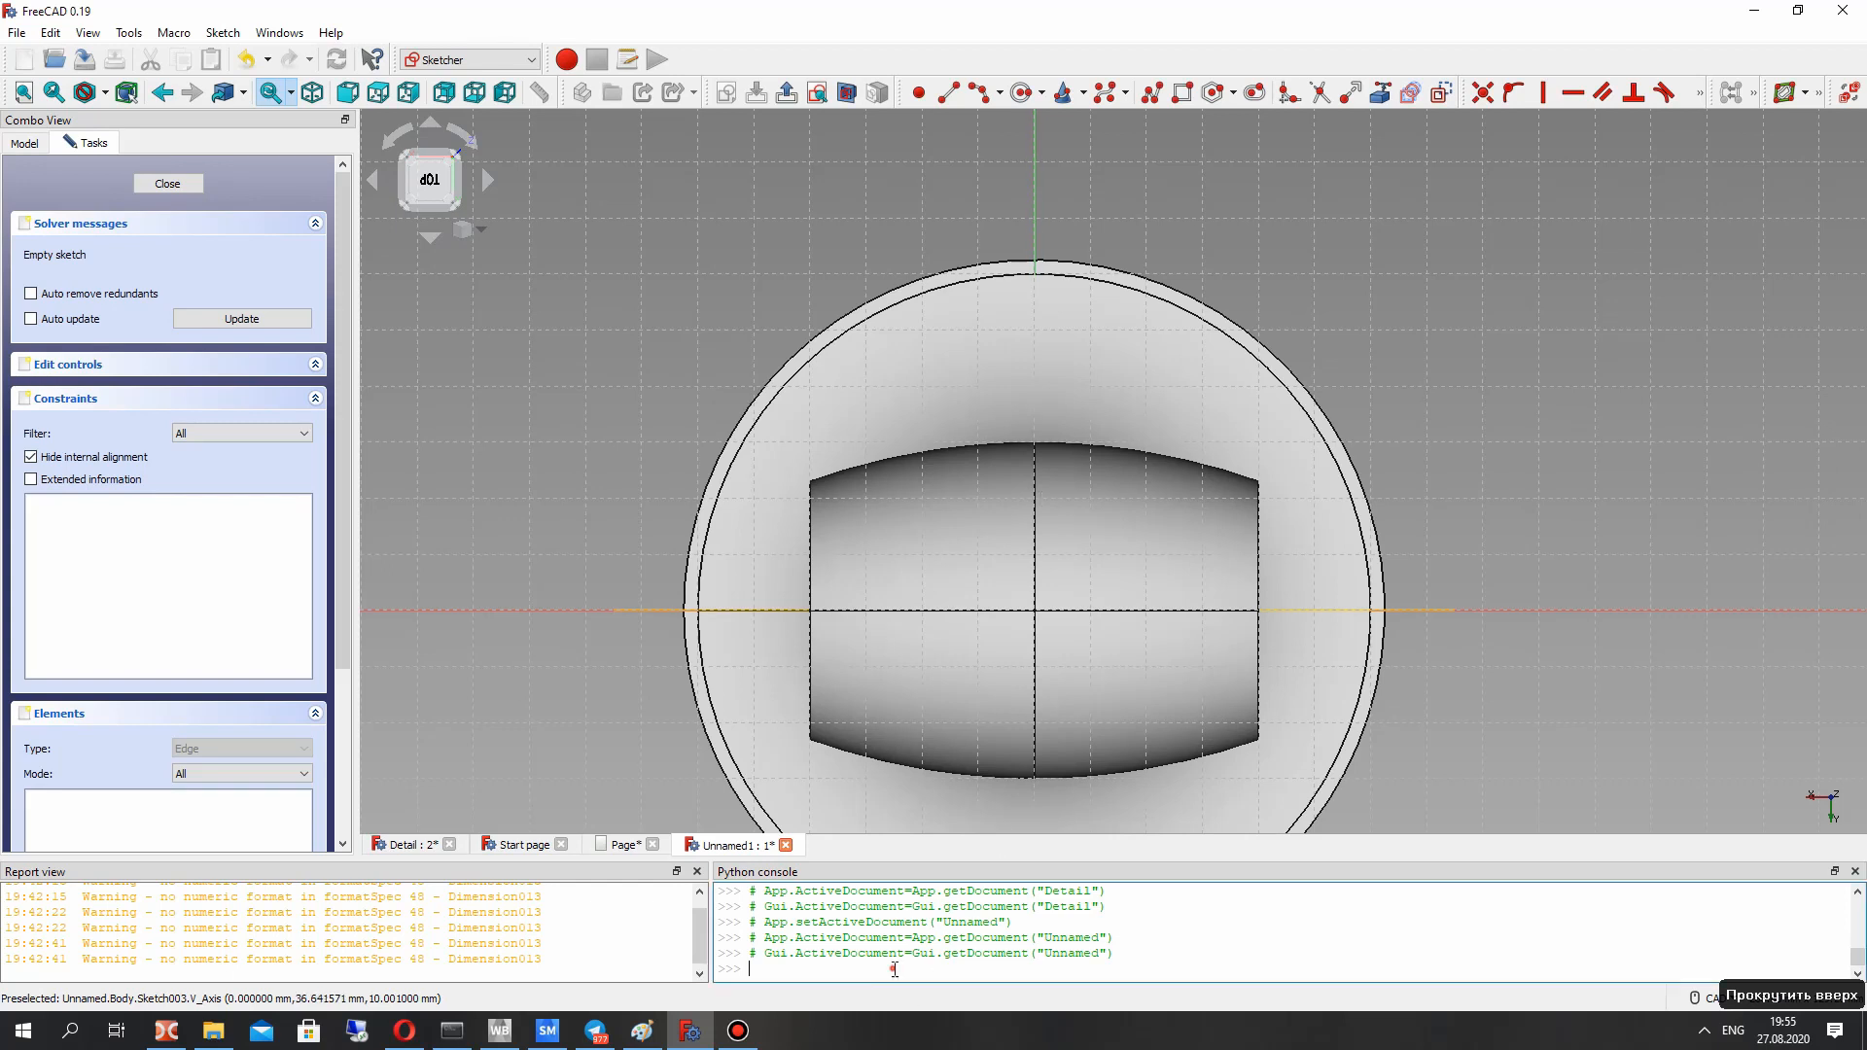
type("85/2")
key("Return")
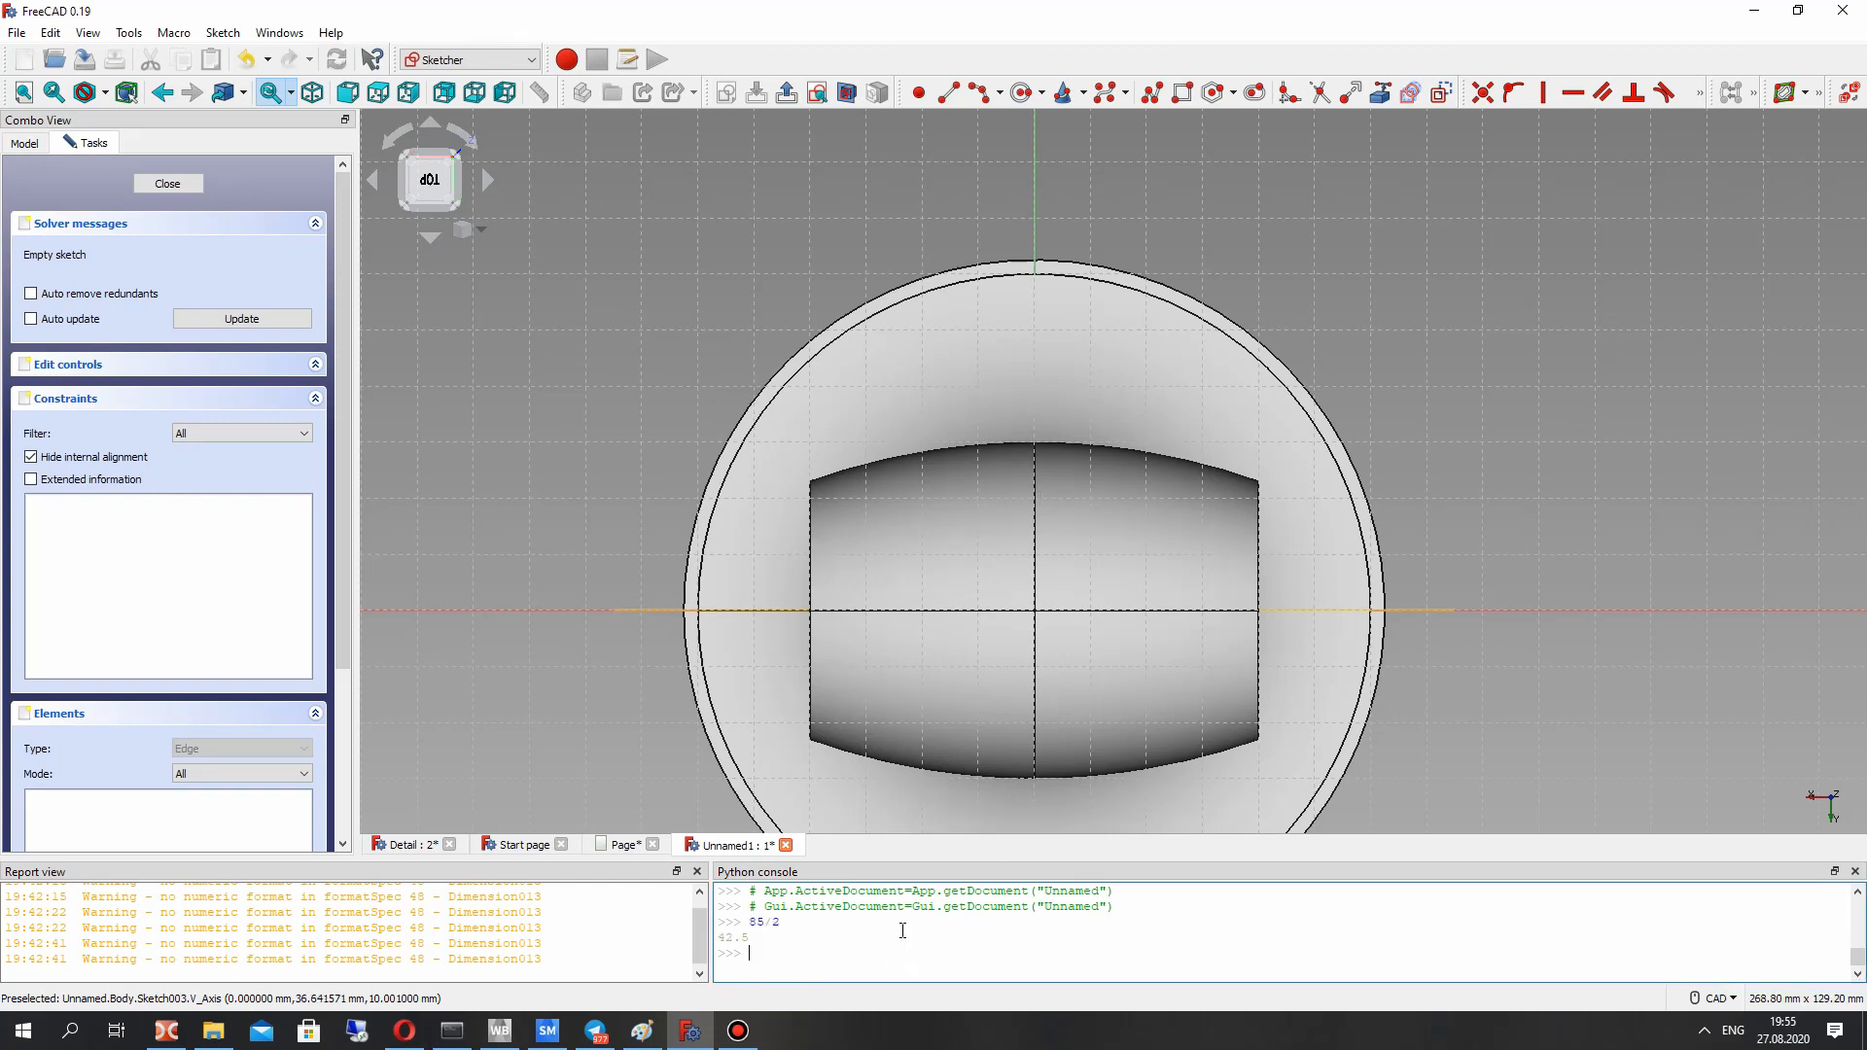
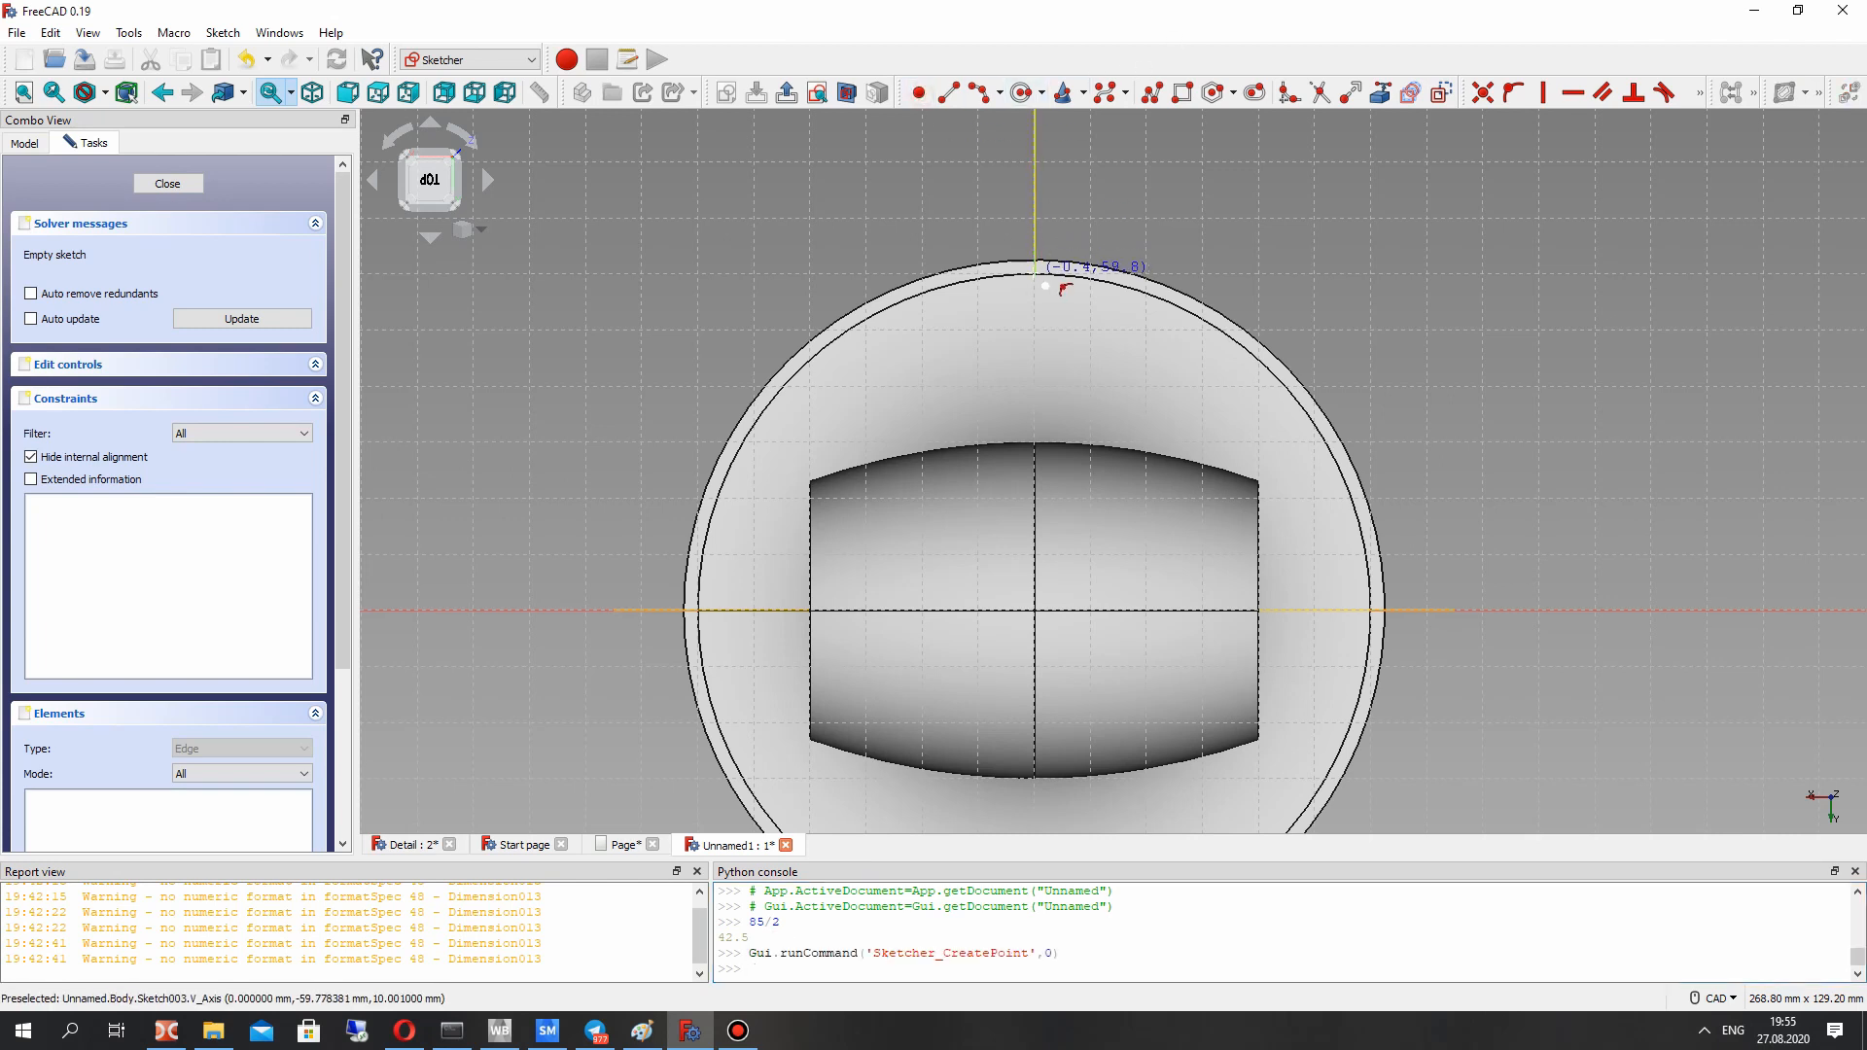
Step: Place a sketch point on the vertical axis, about 70.5 mm above the origin
left_click(1034, 214)
left_click(1032, 214)
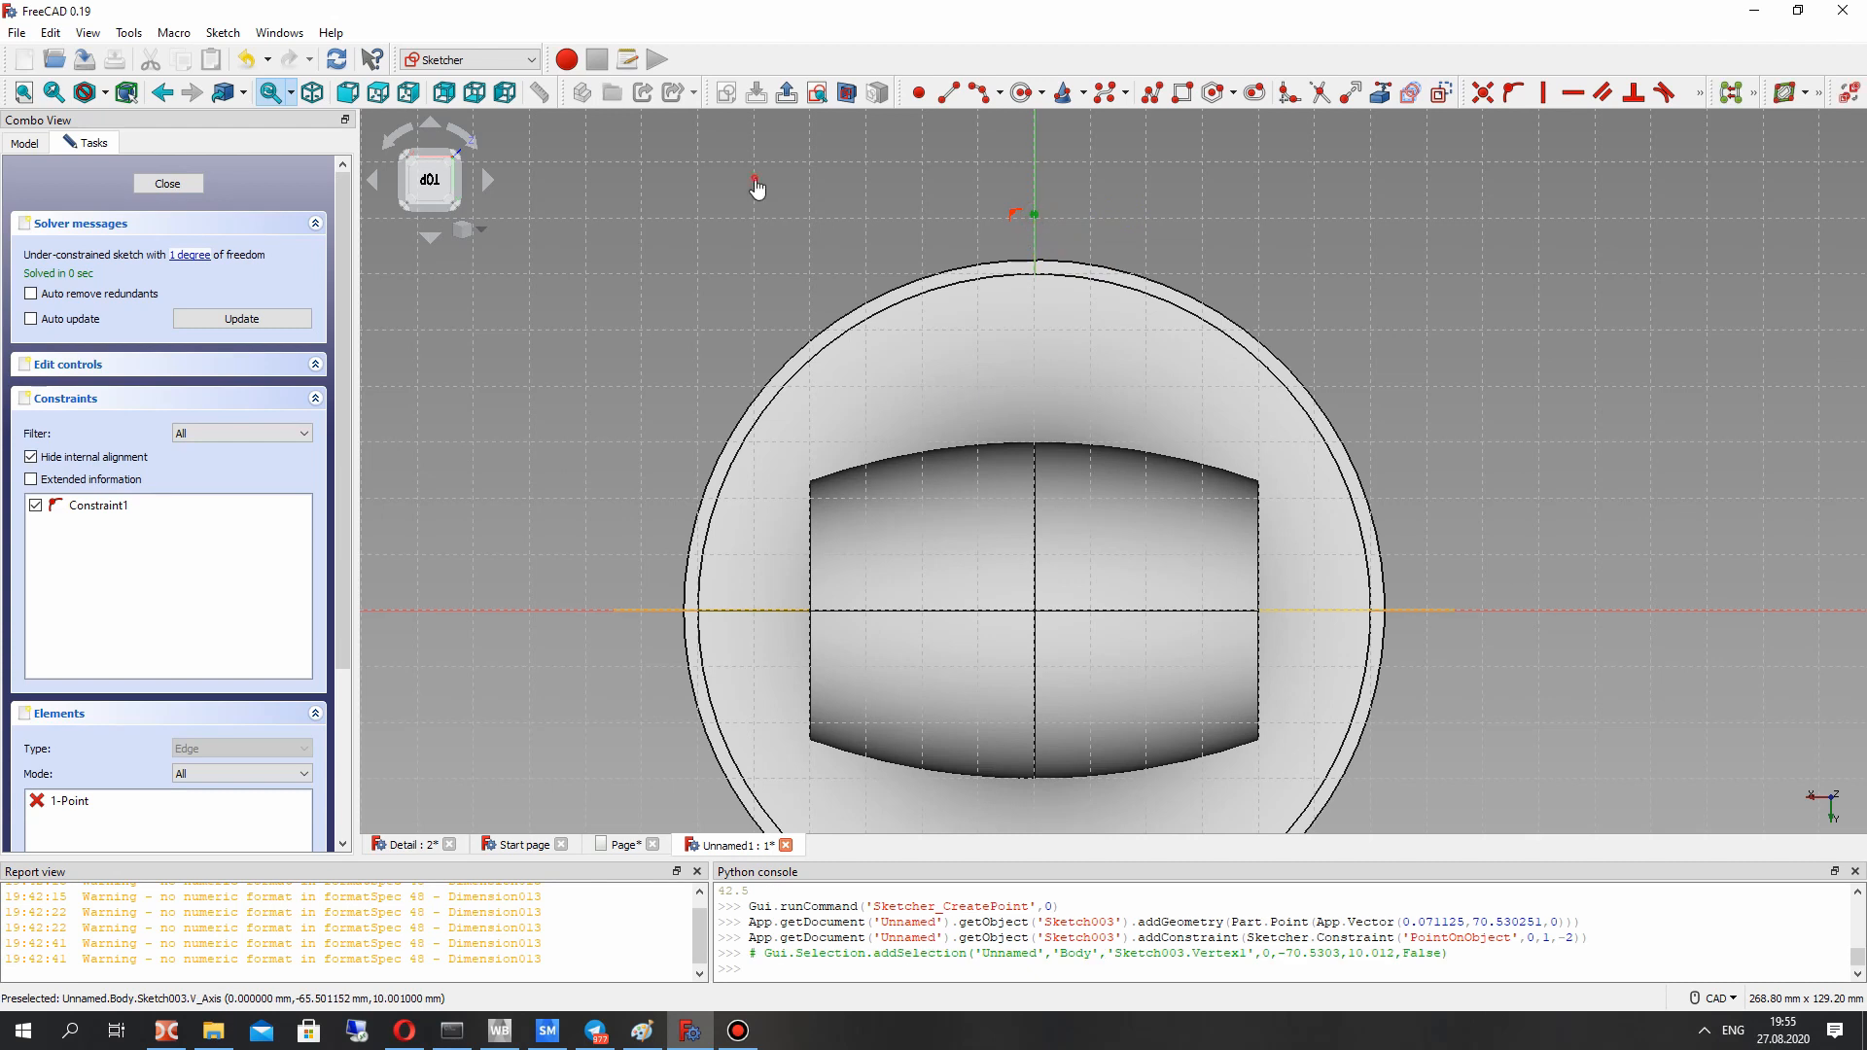
left_click(751, 178)
Step: Hide the Pocket solid and the DatumLine in the model tree, and return to the sketch's task view
left_click(19, 143)
left_click(107, 342)
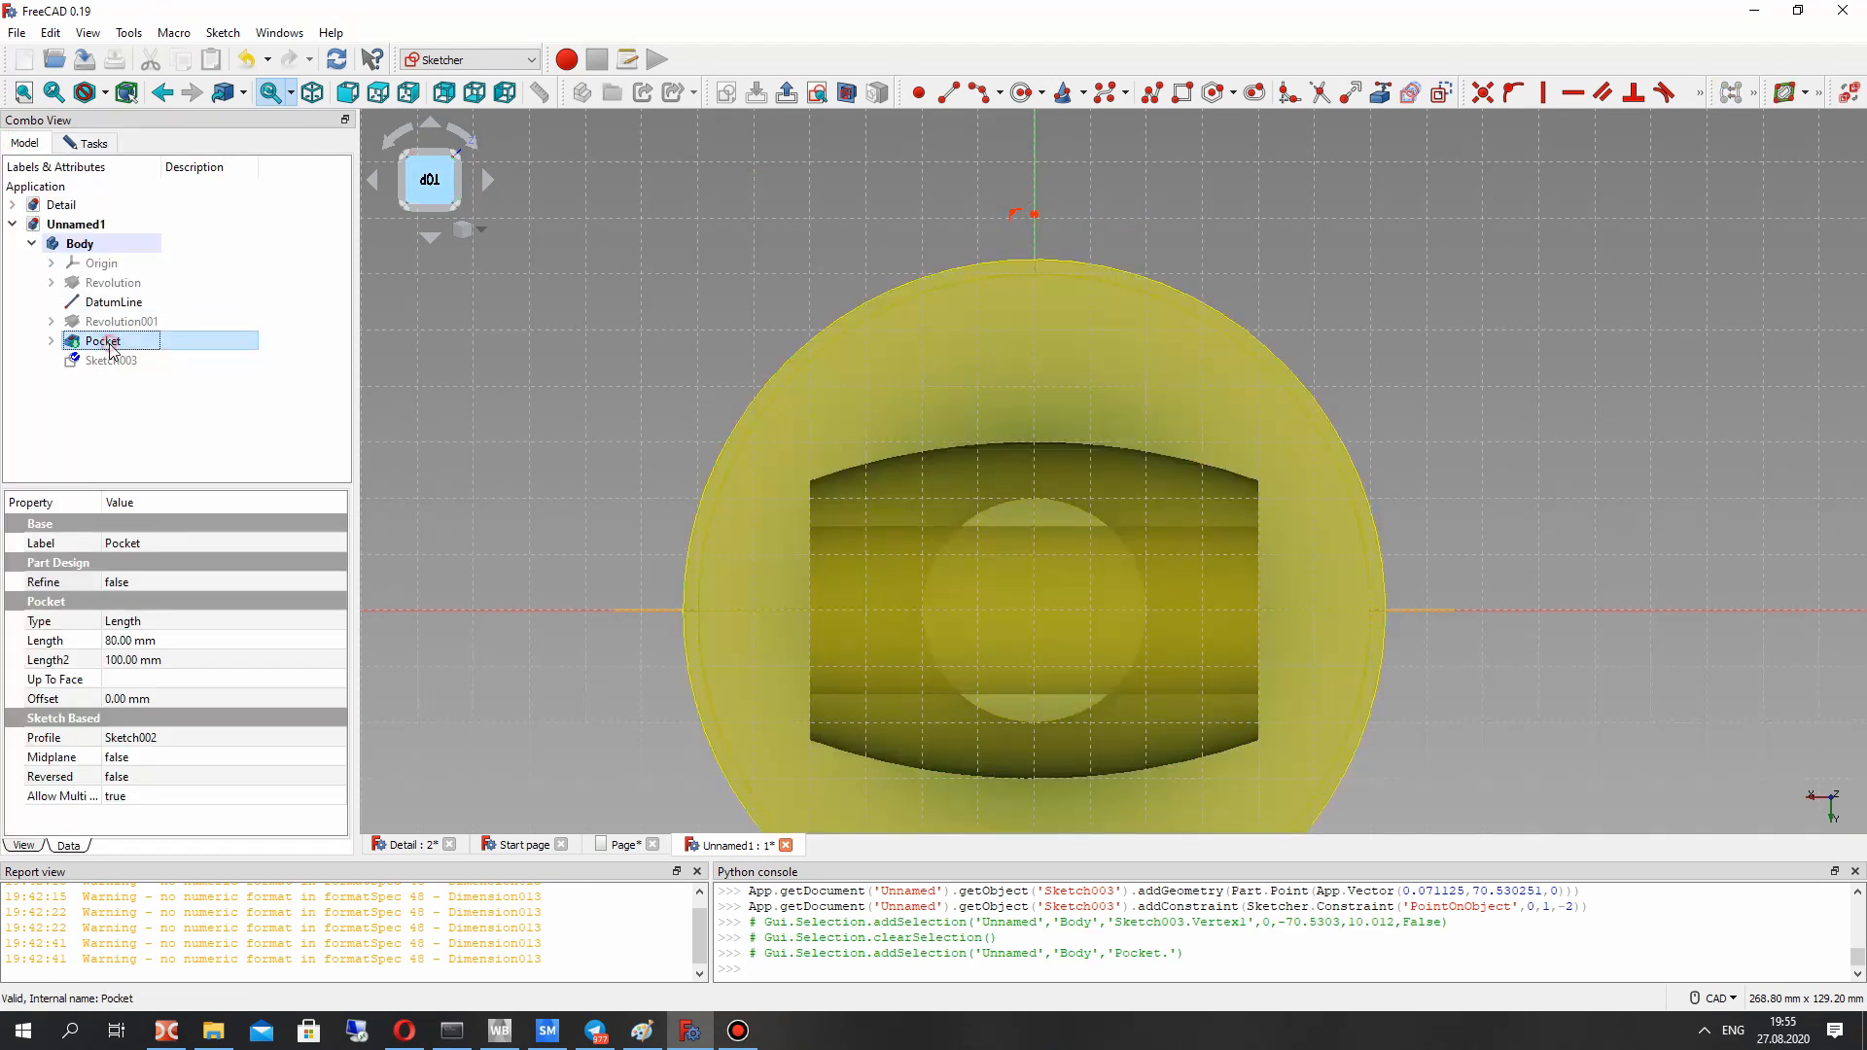
key("space")
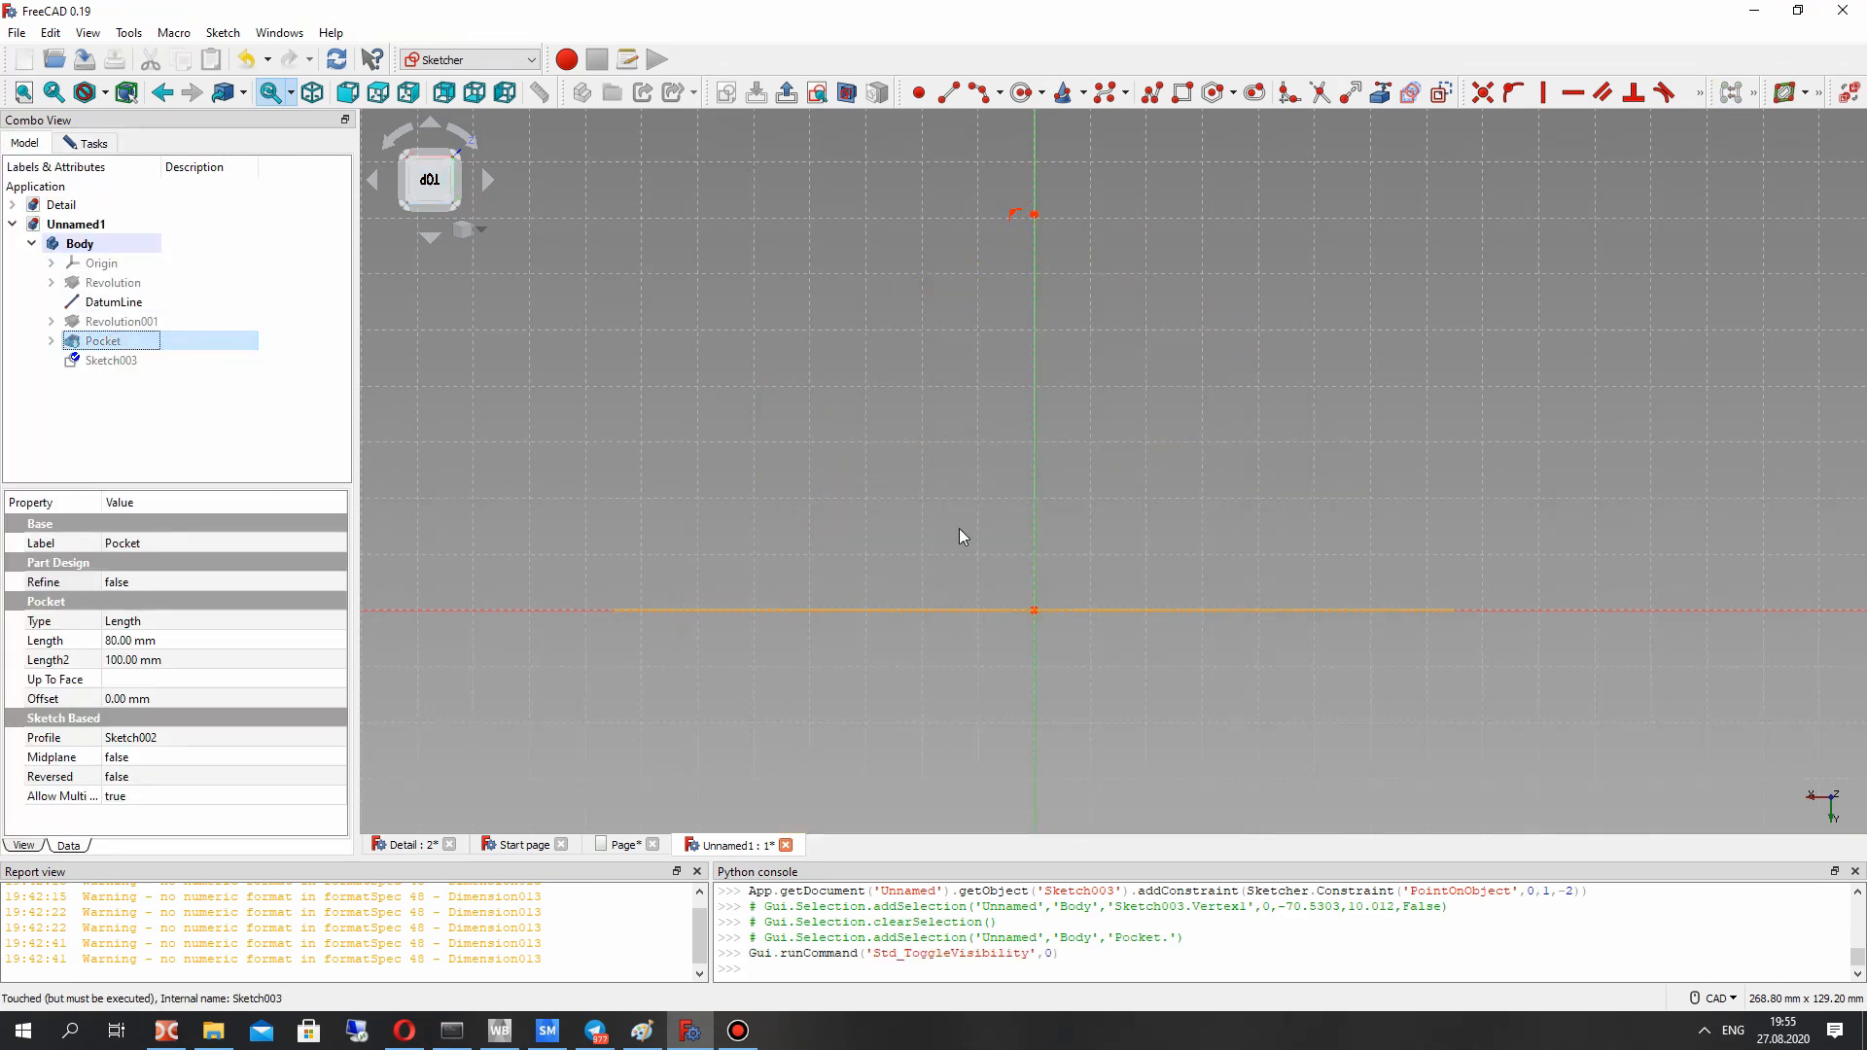
left_click(113, 303)
key("space")
left_click(768, 443)
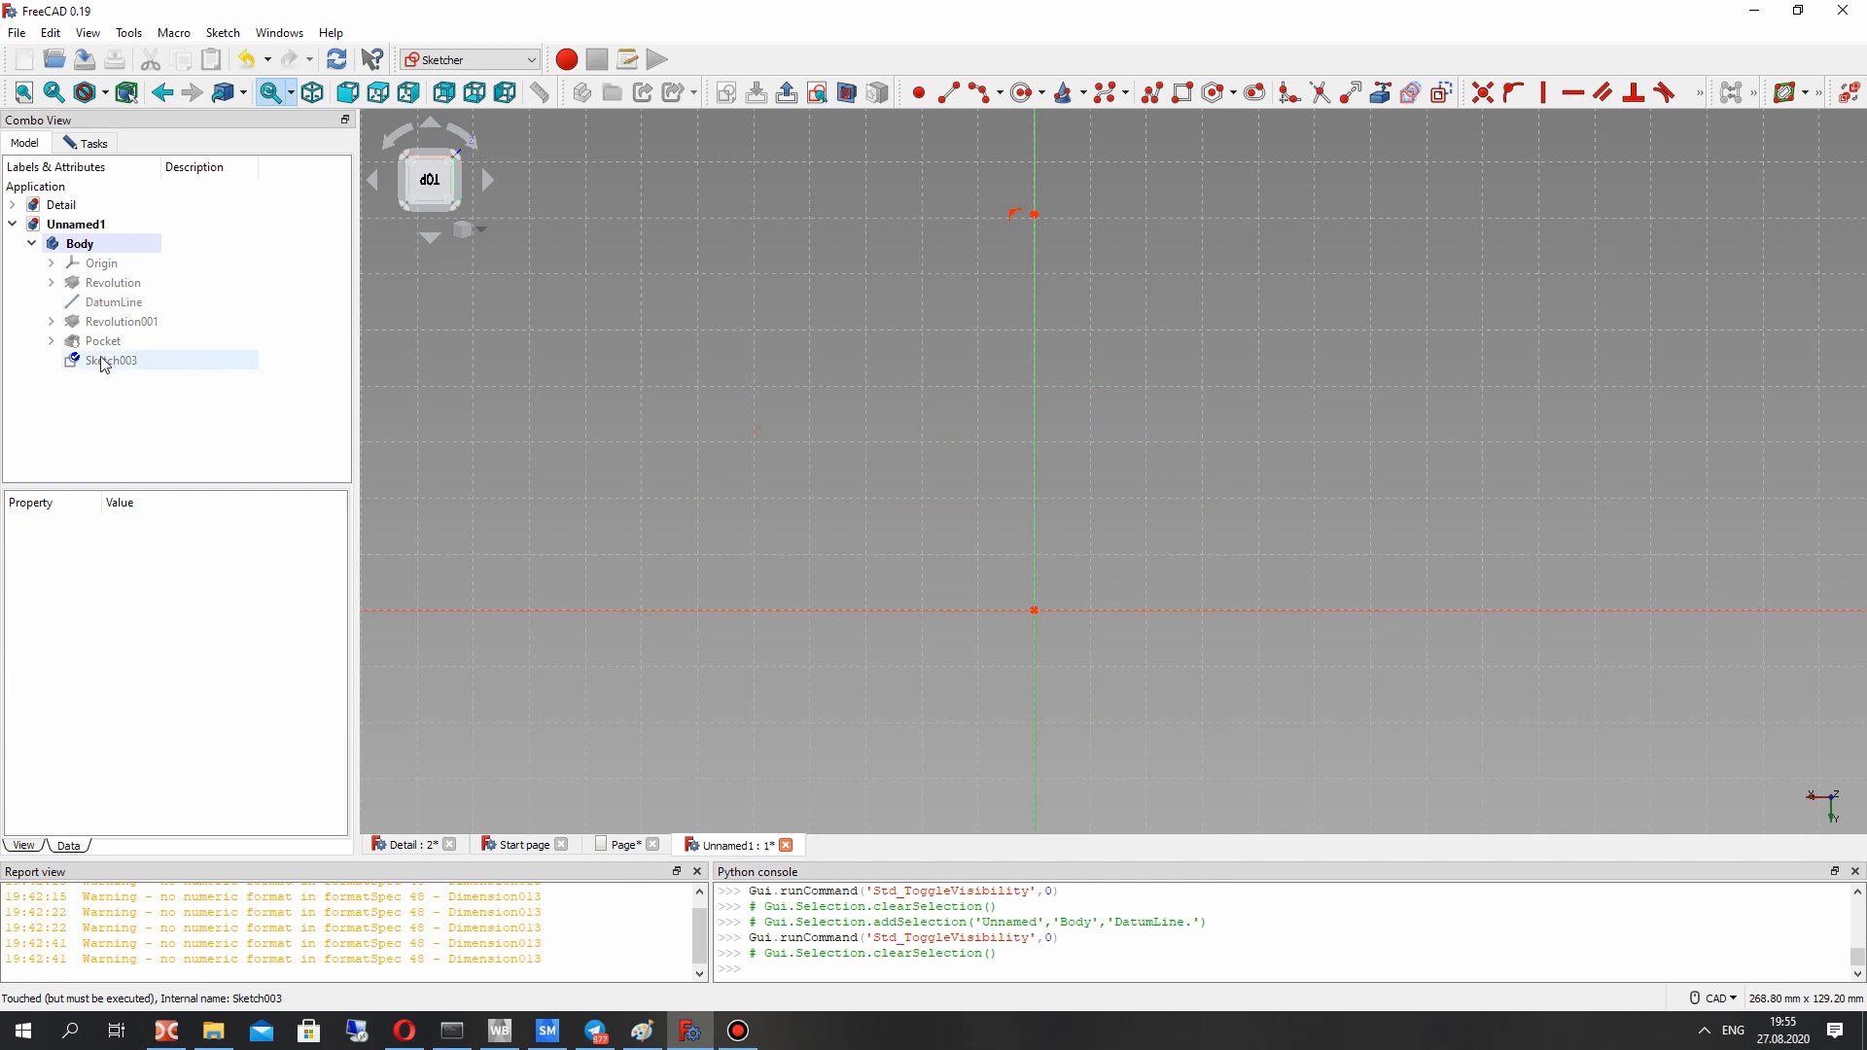
left_click(107, 361)
left_click(68, 144)
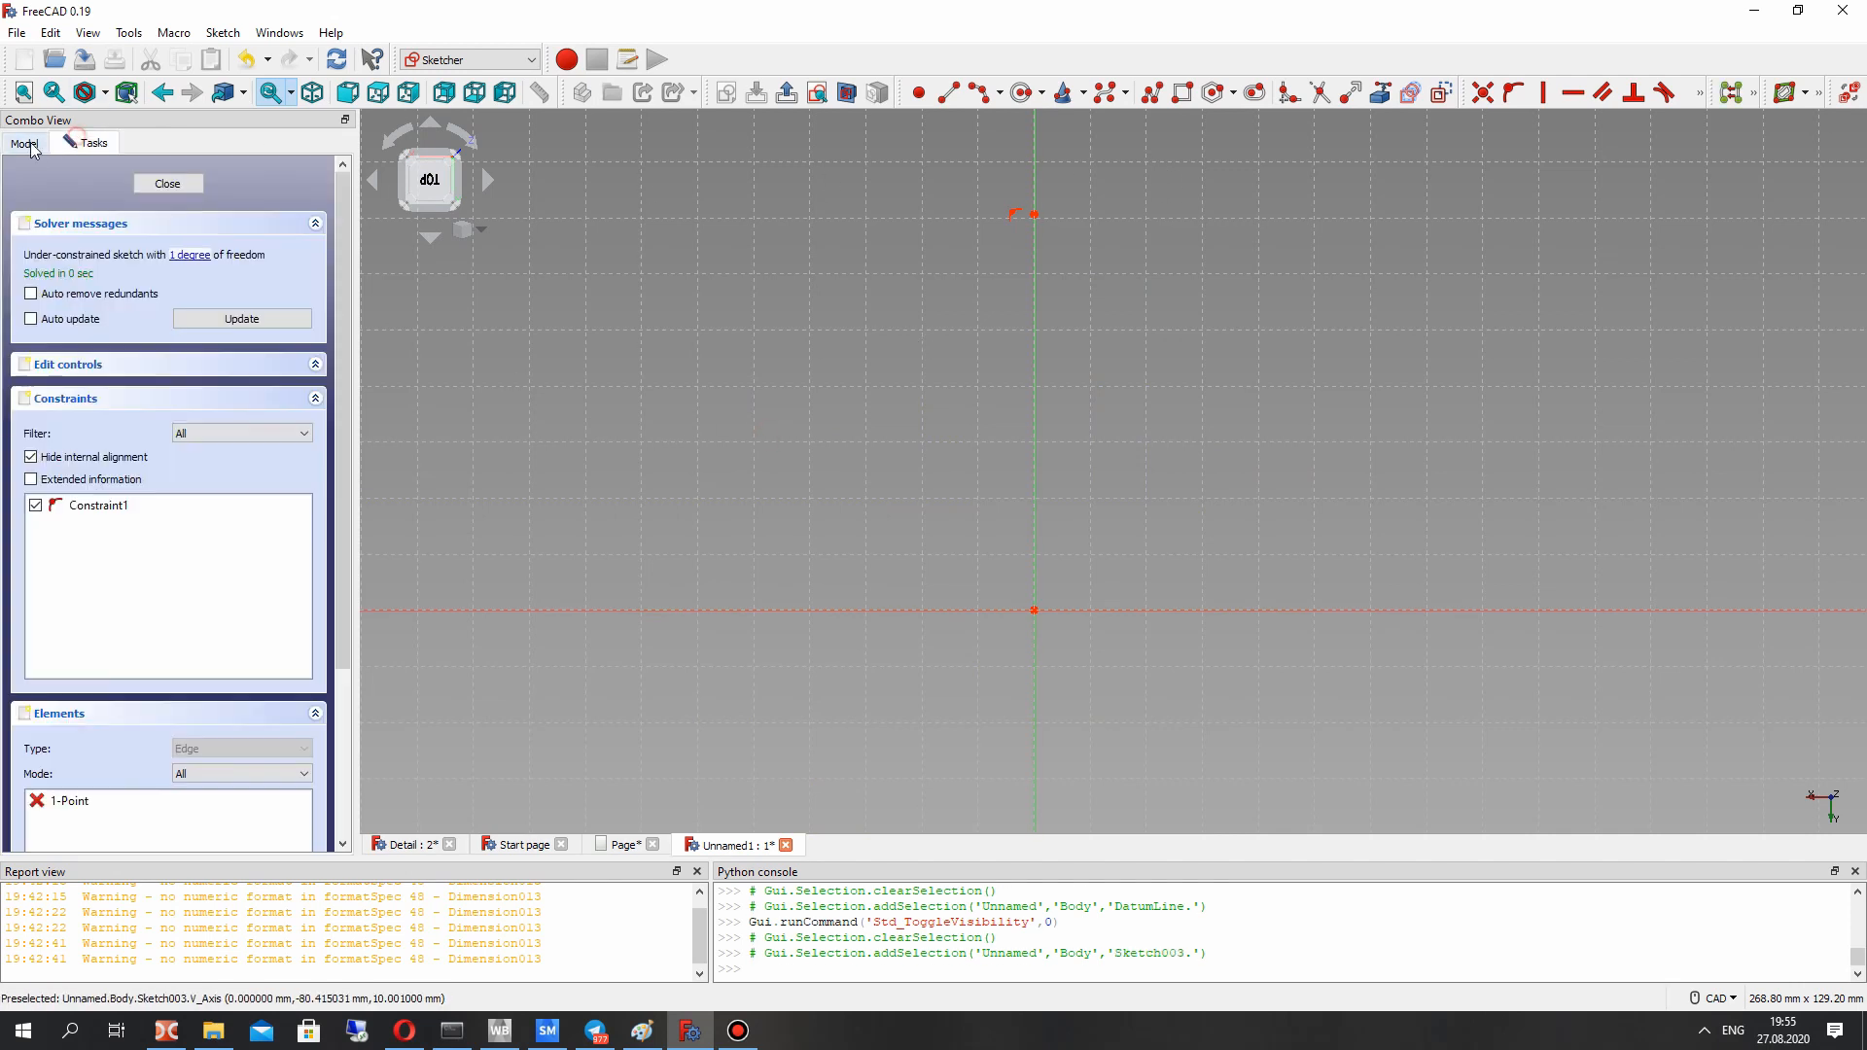
Step: Constrain the vertical distance between the point and the origin to 42.5 mm
left_click(1035, 213)
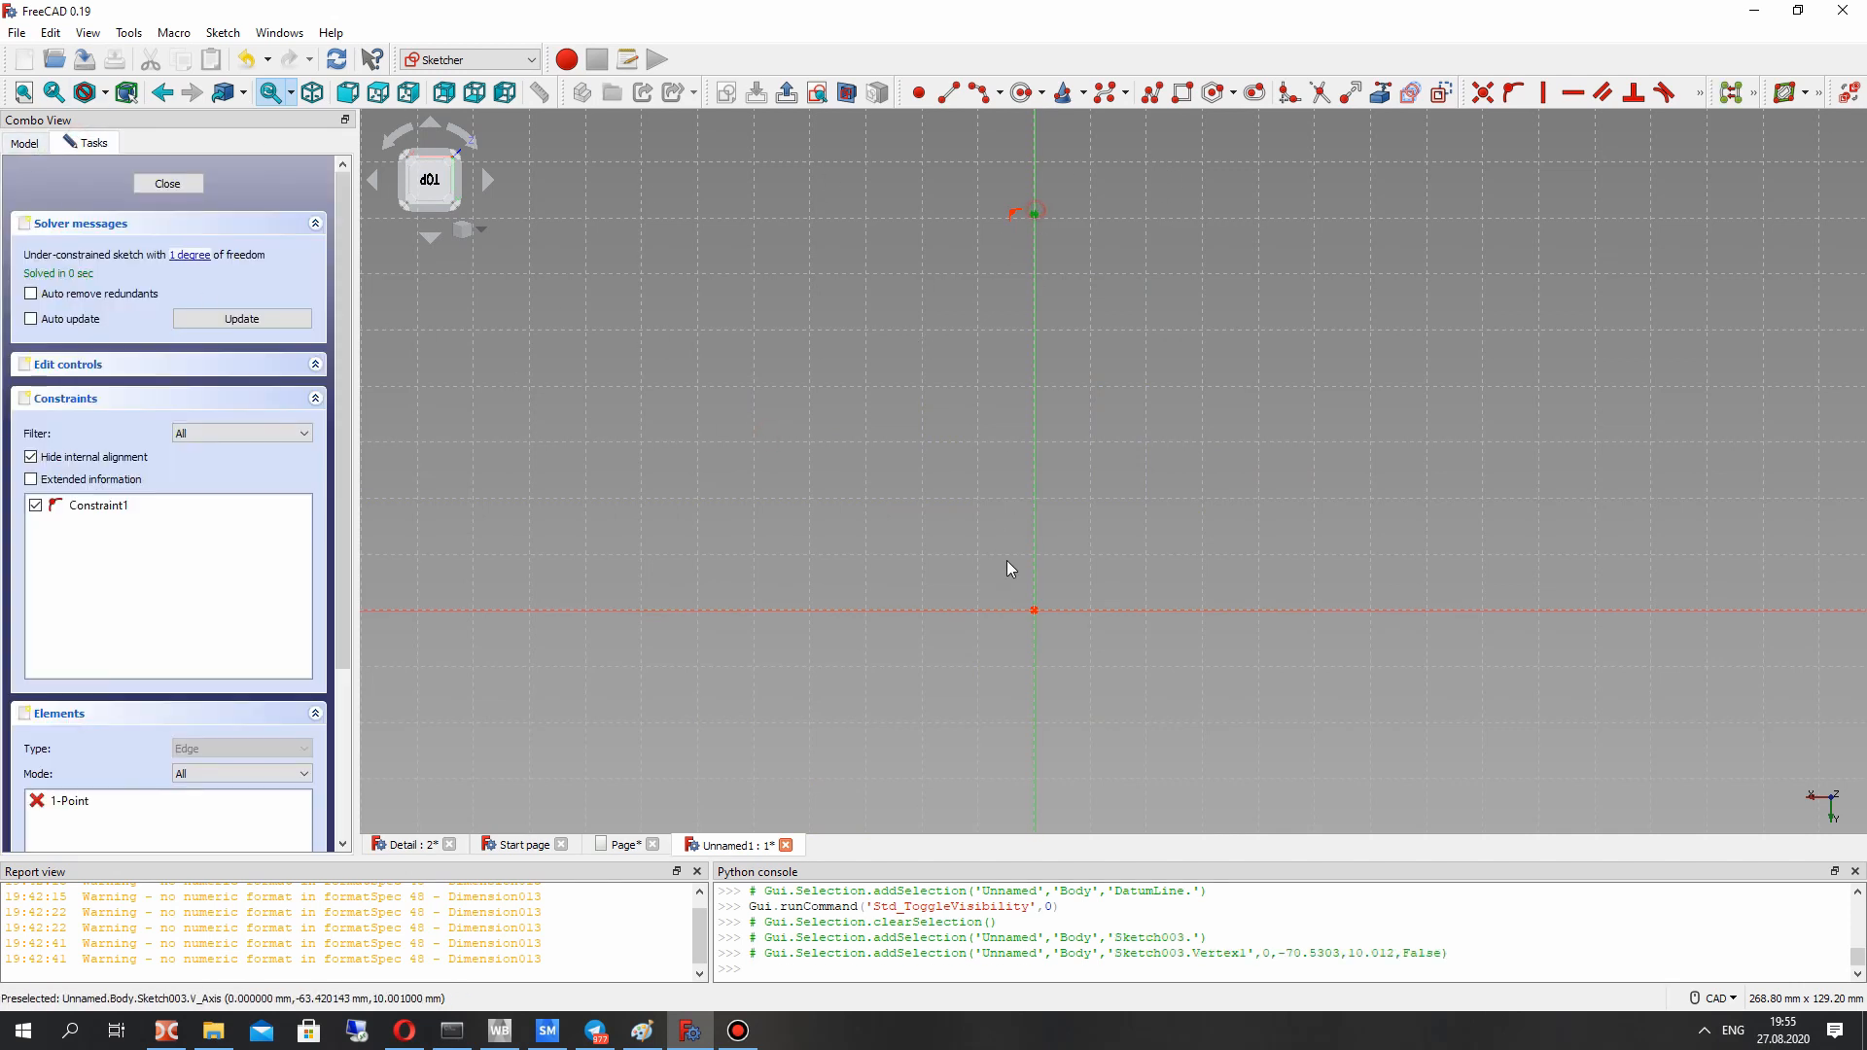
left_click(1036, 610)
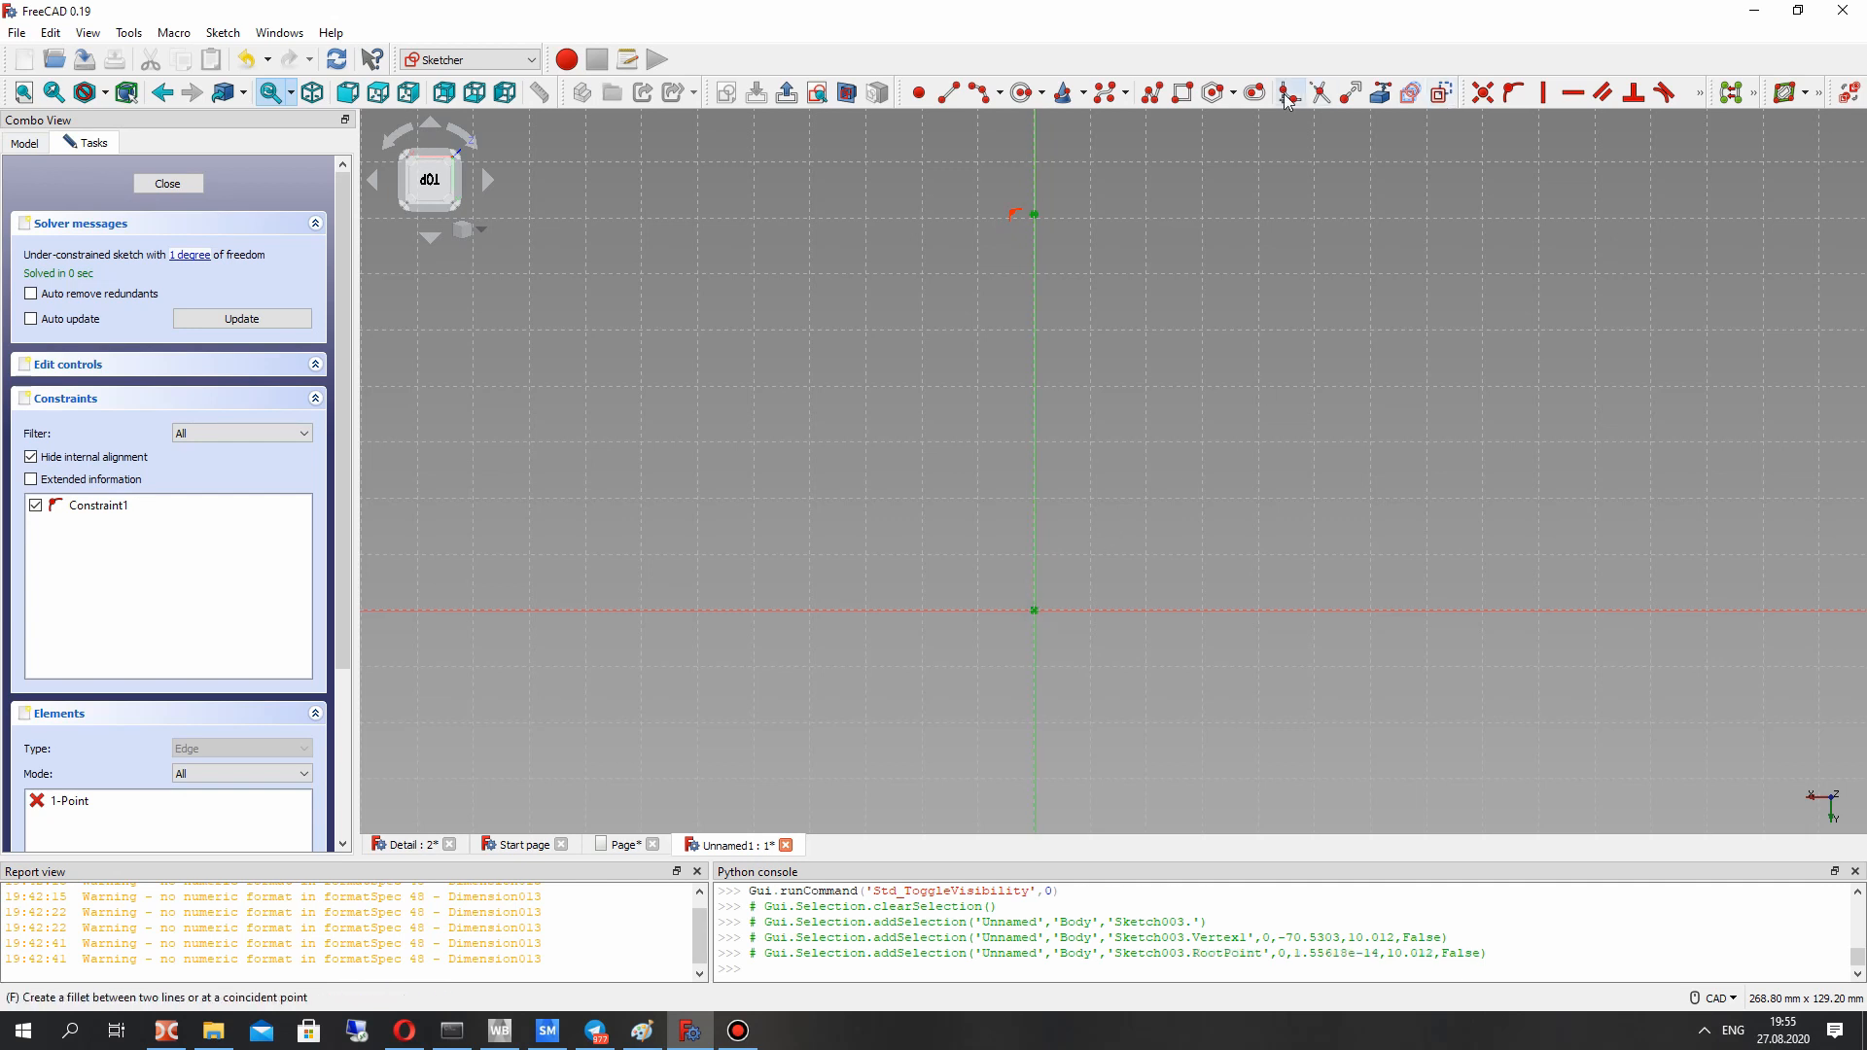
left_click(1701, 101)
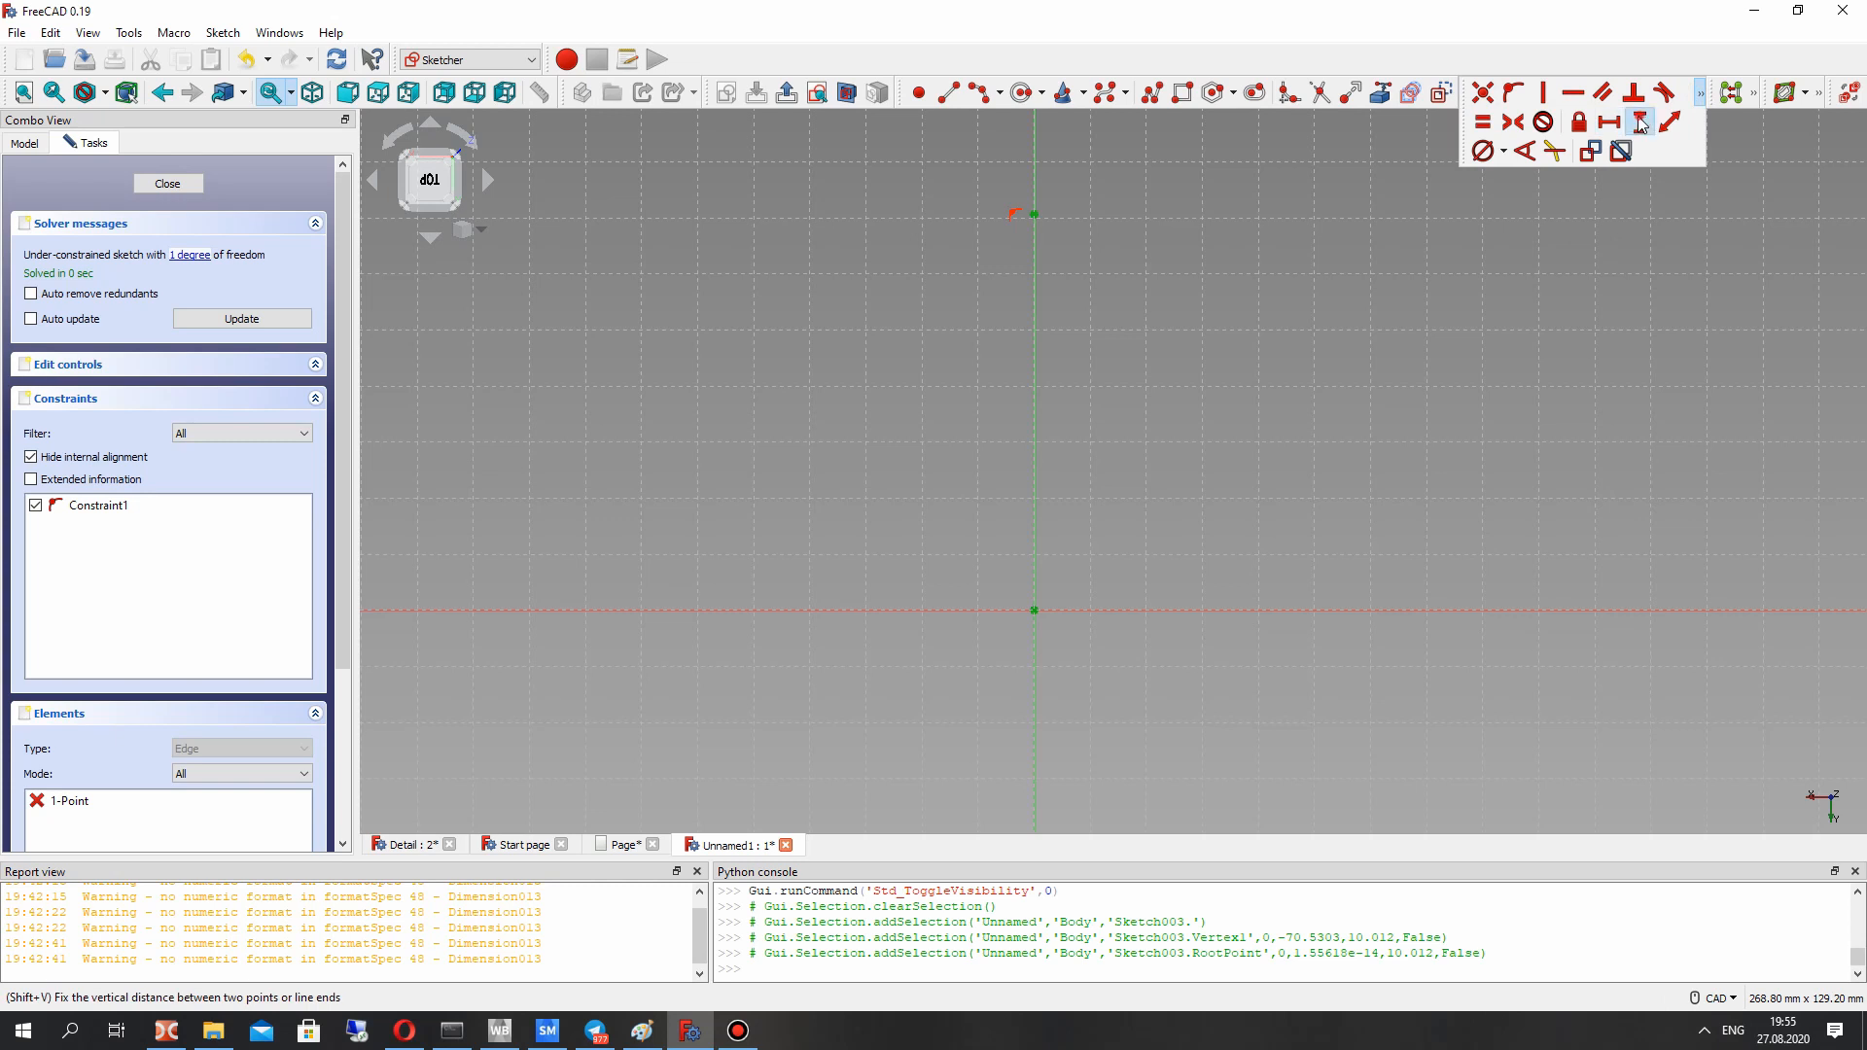
left_click(1642, 120)
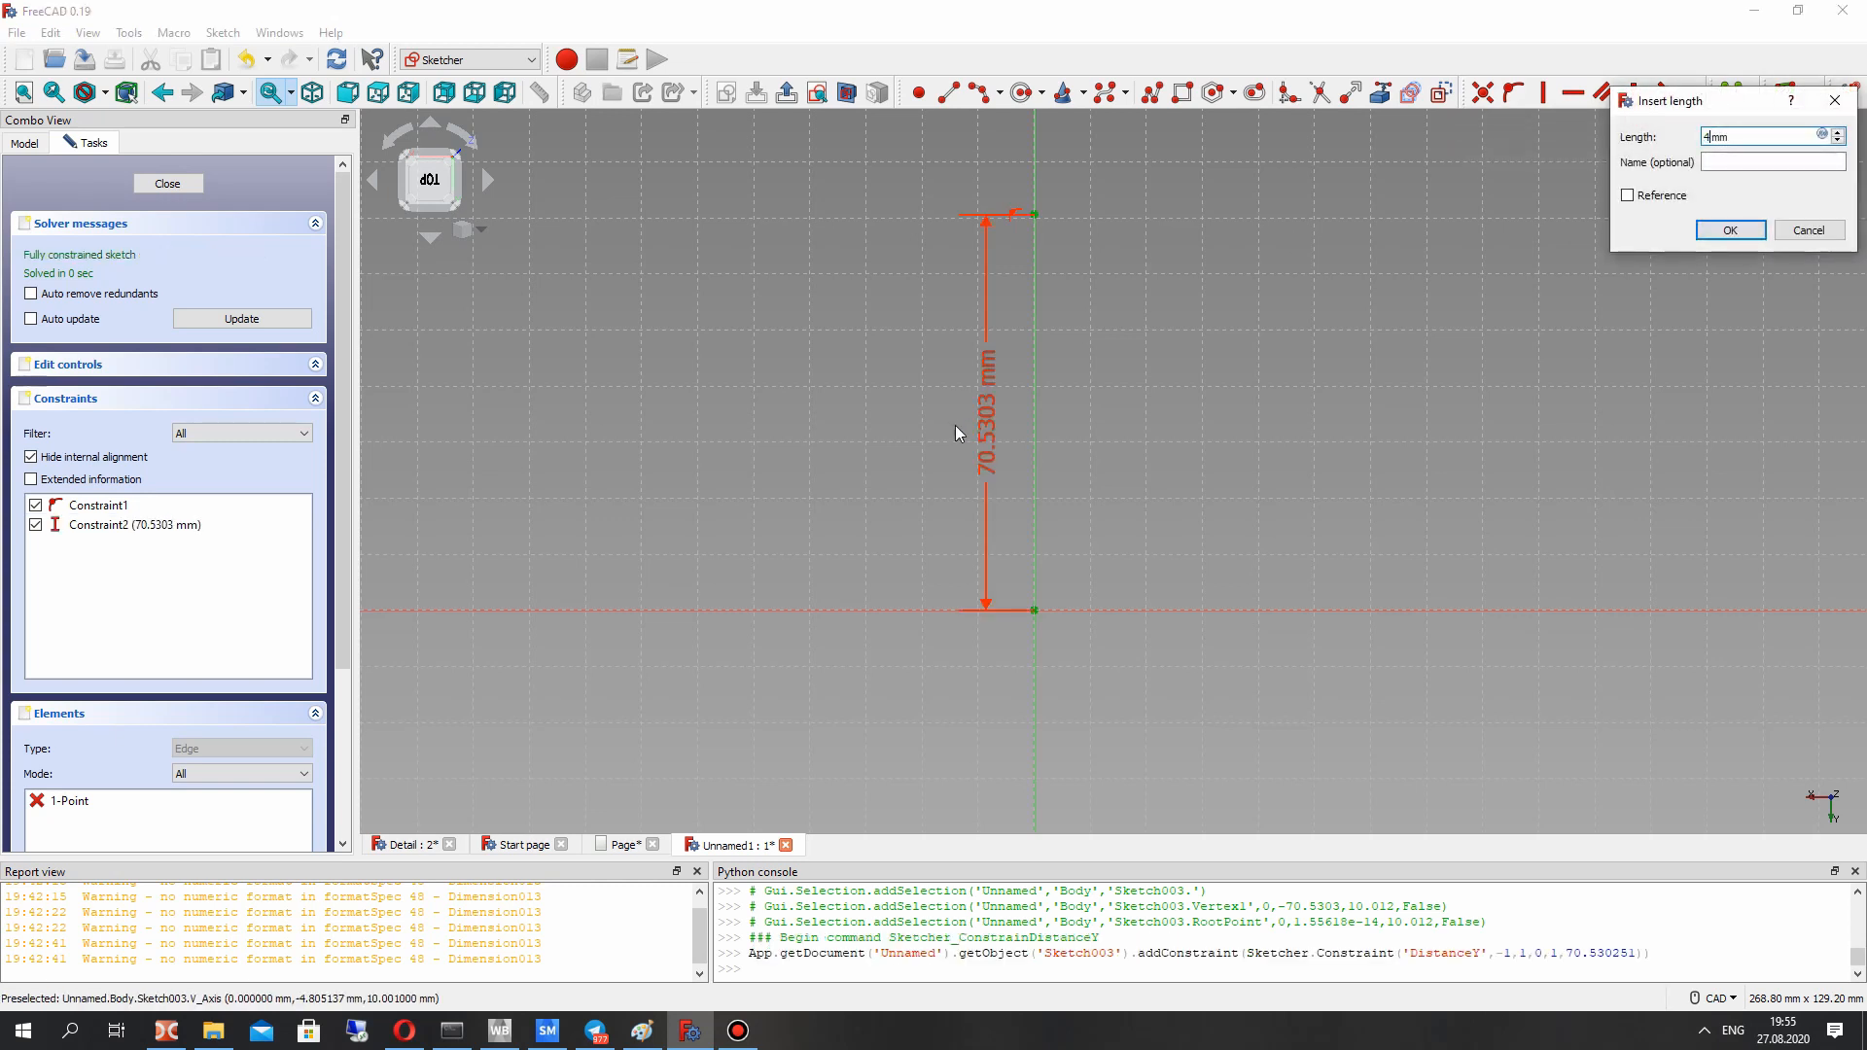
type("42.5")
key("Return")
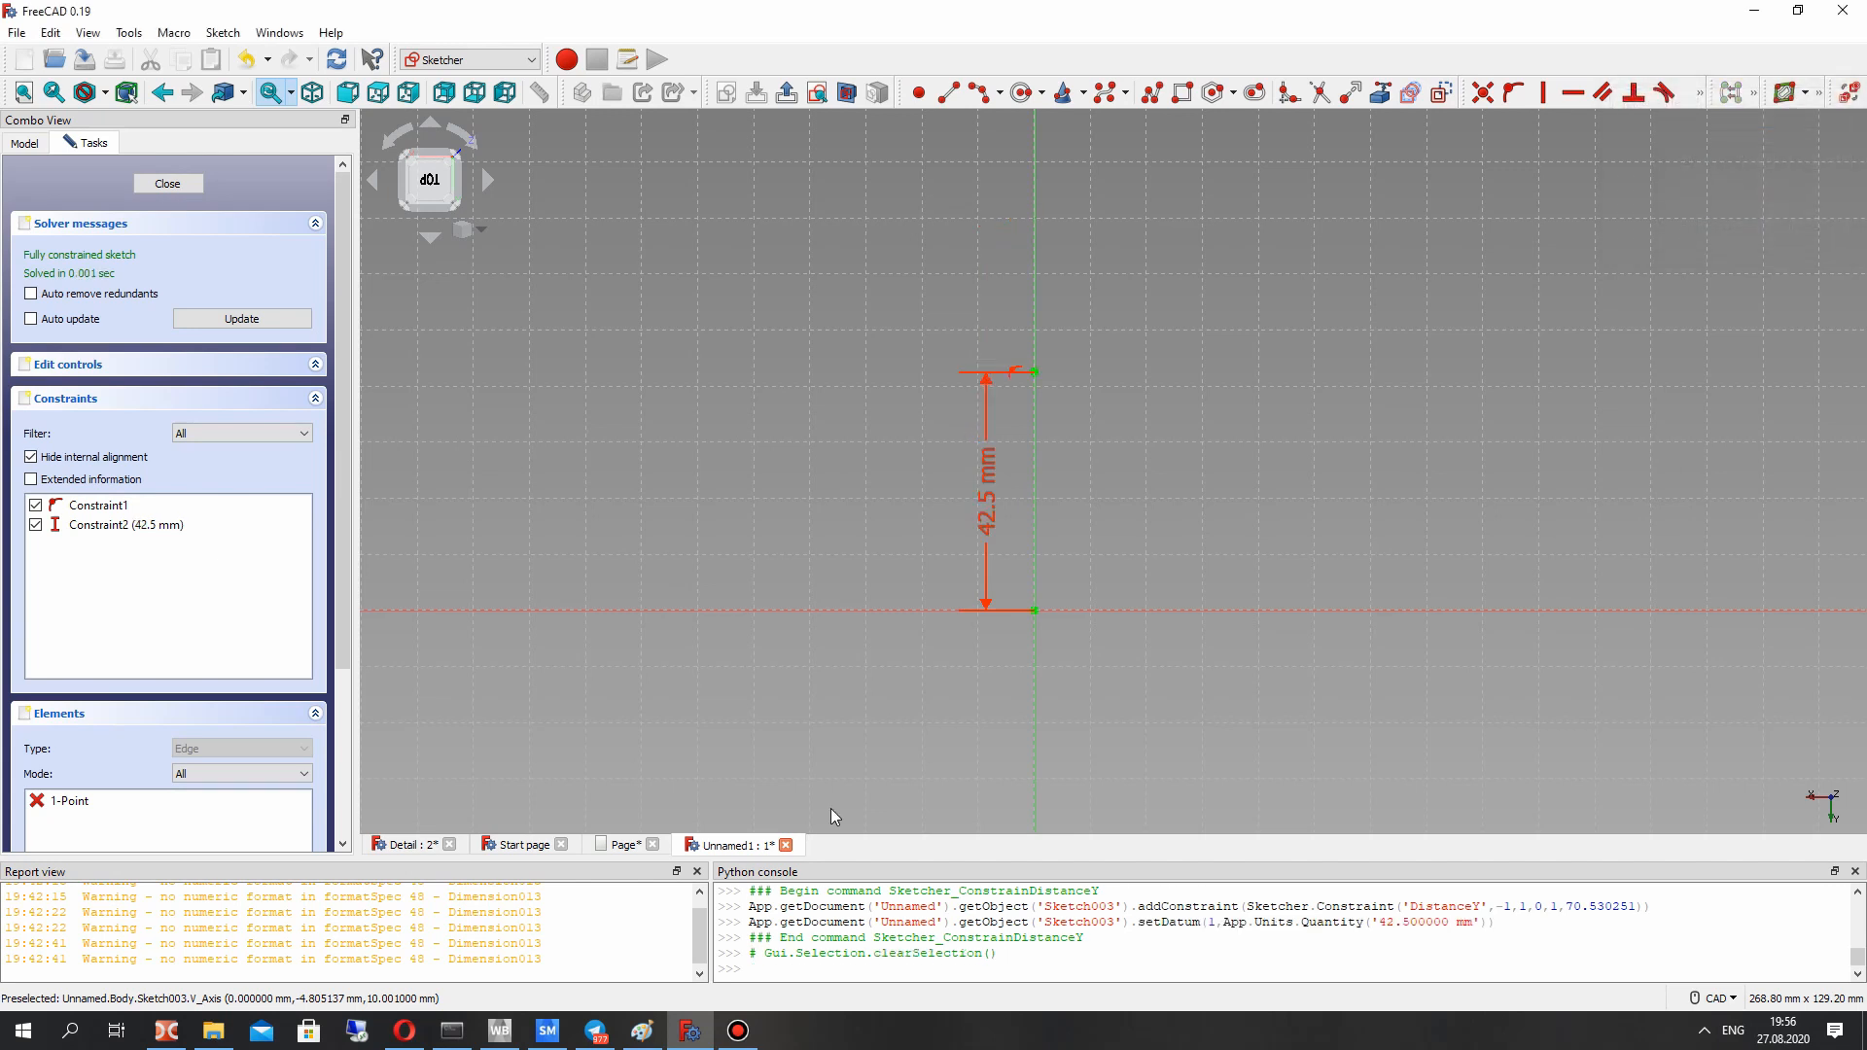
Step: Recheck the hole centre distance in the Exercise 8 drawing and calculate 85/2 again in the Python console
left_click(622, 843)
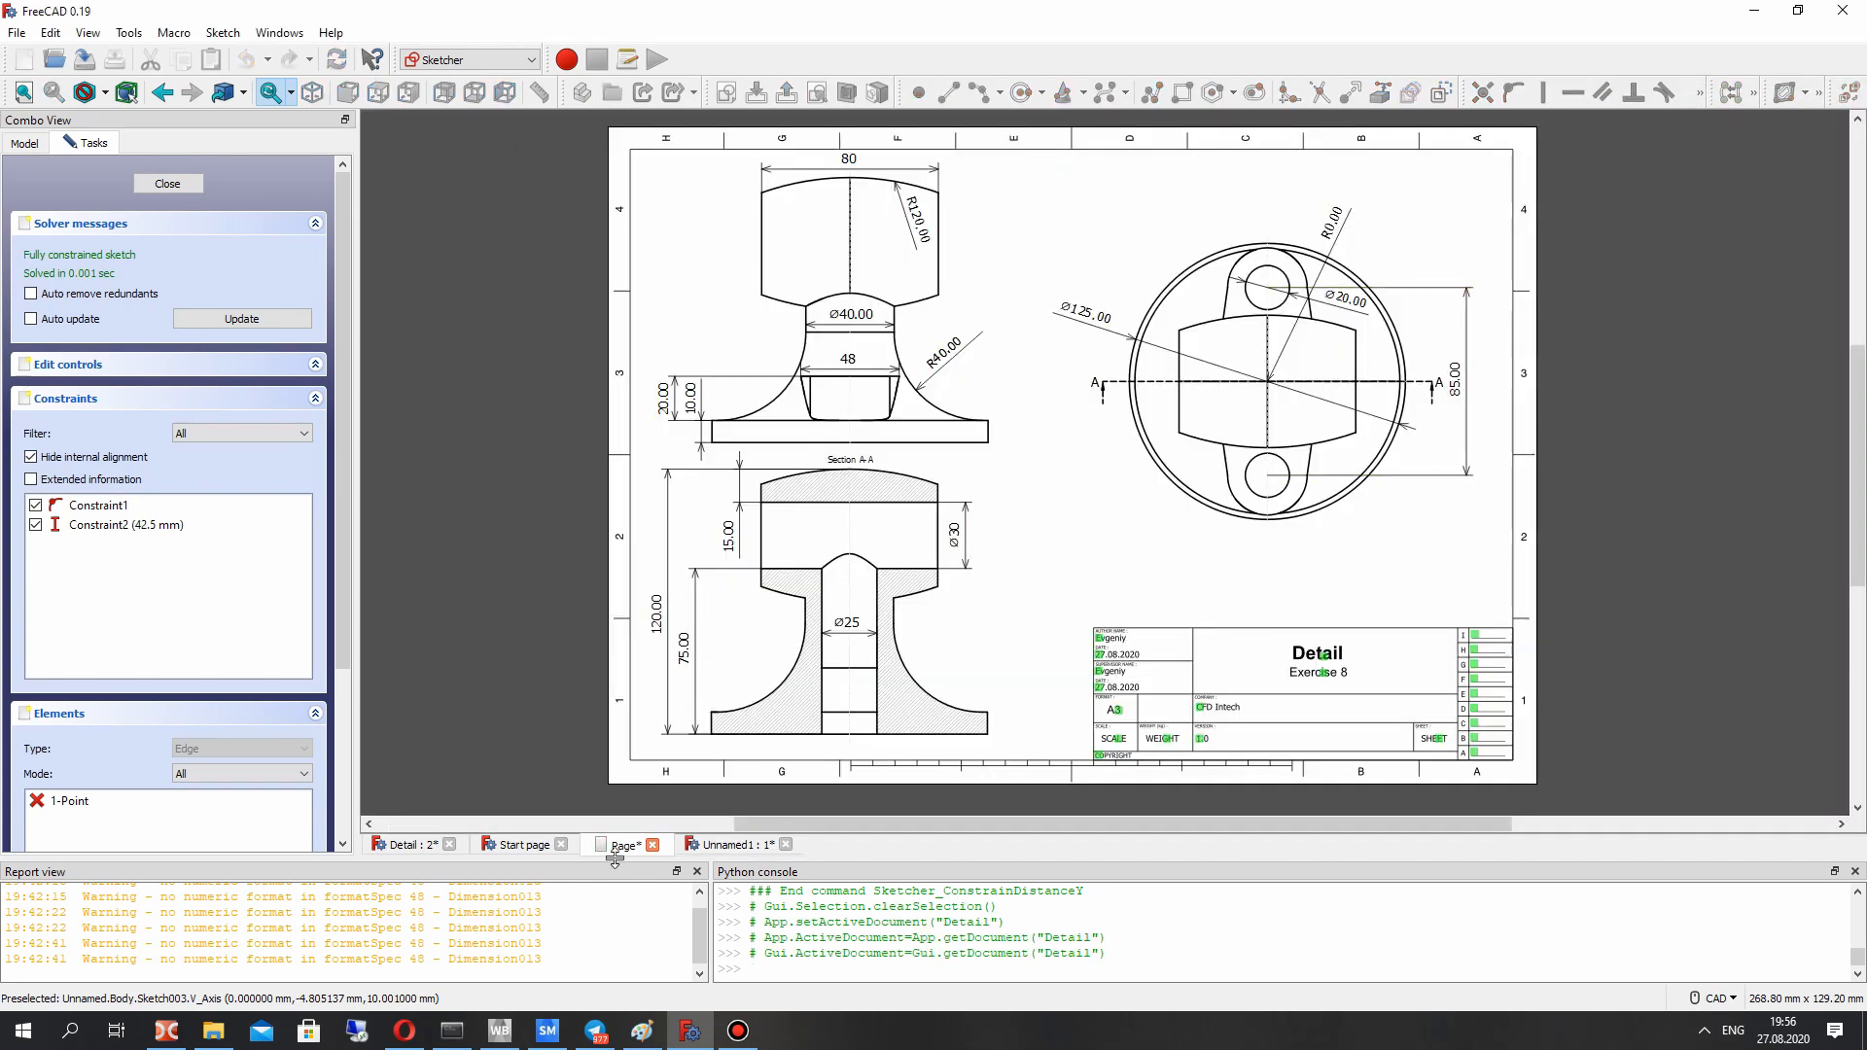
left_click(724, 844)
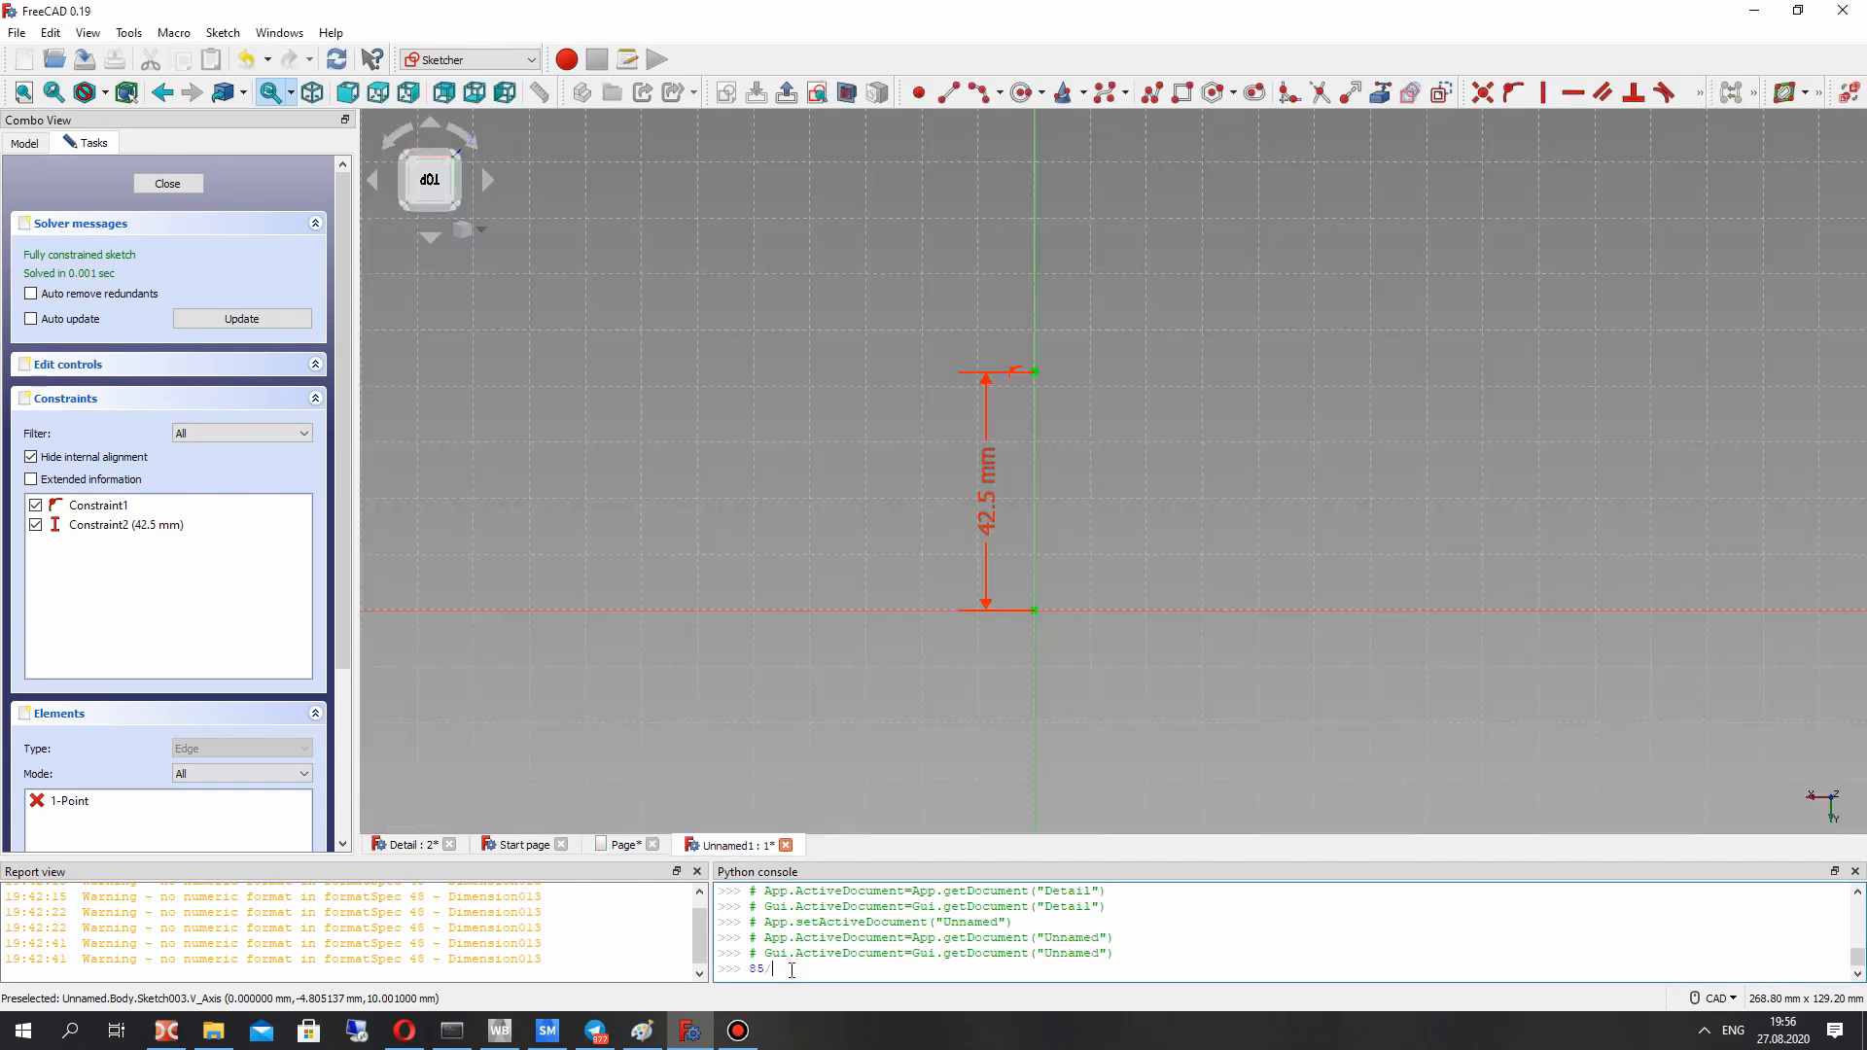
type("2")
key("Return")
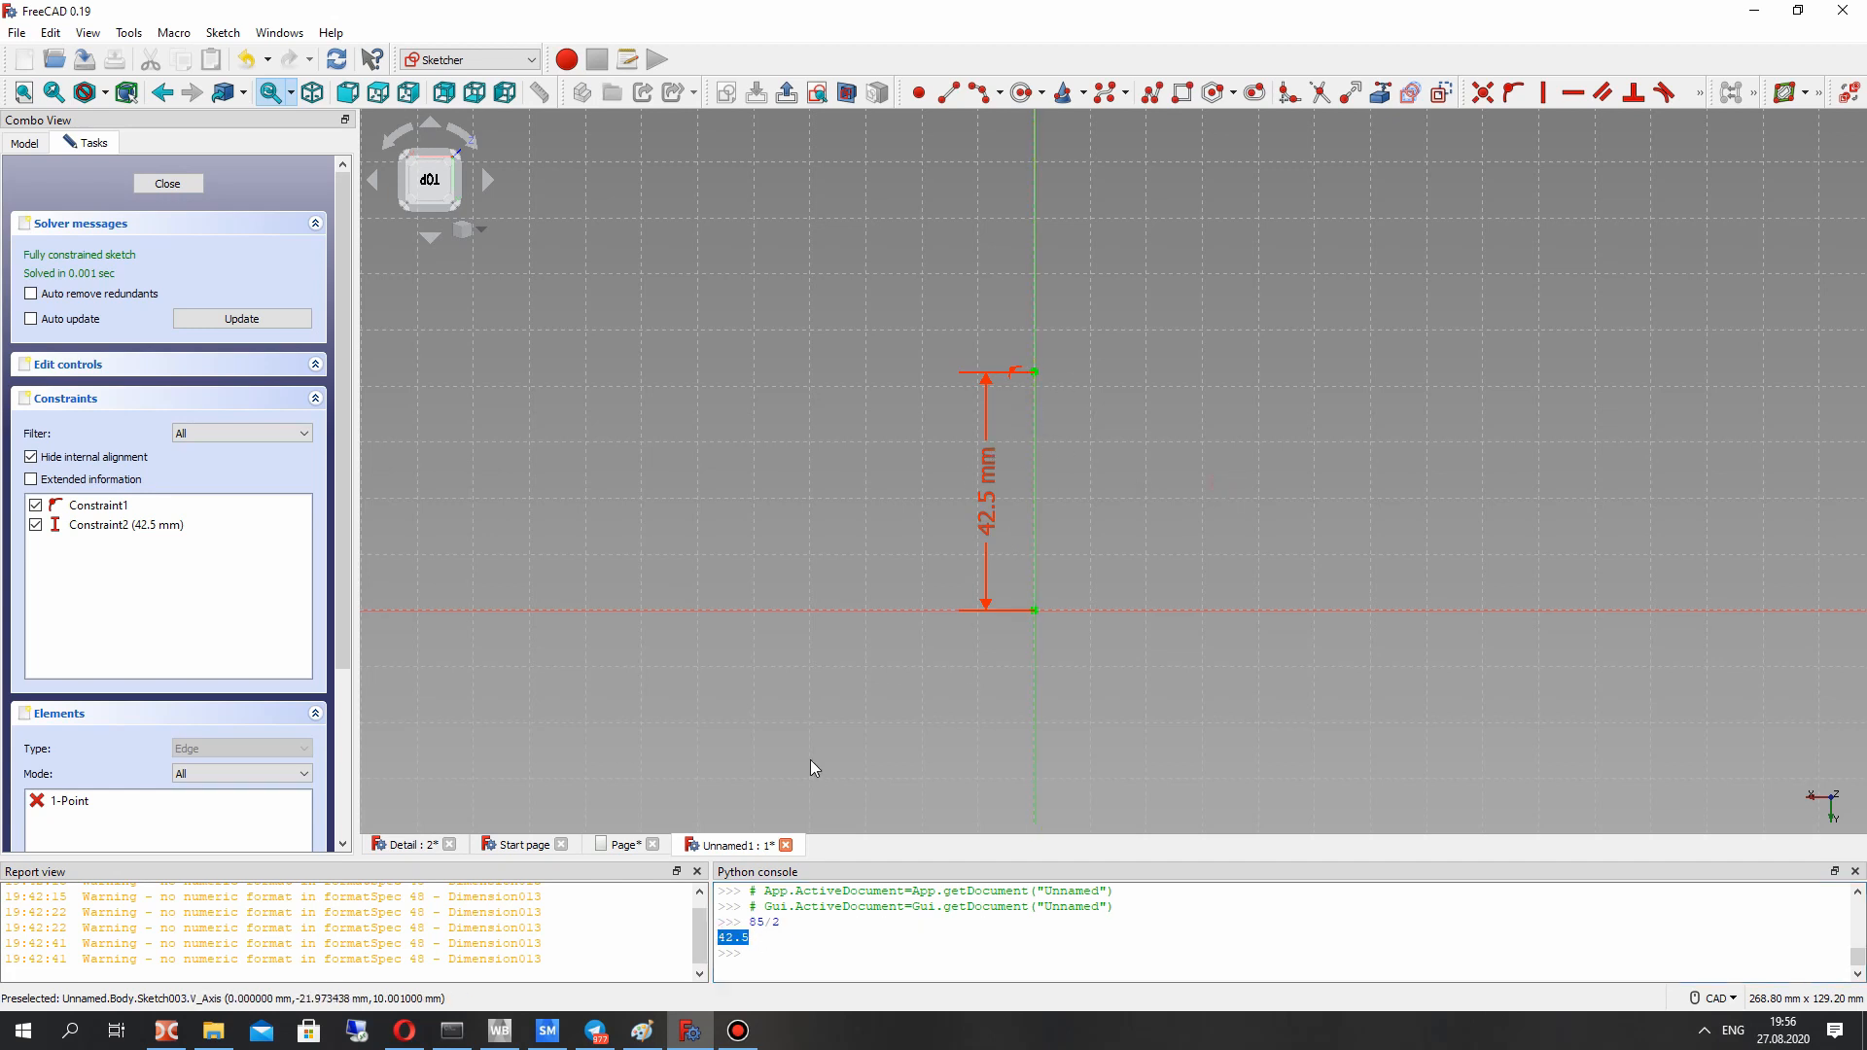
Step: Draw a circle about 19 mm in diameter centred on the sketch point
left_click(1021, 92)
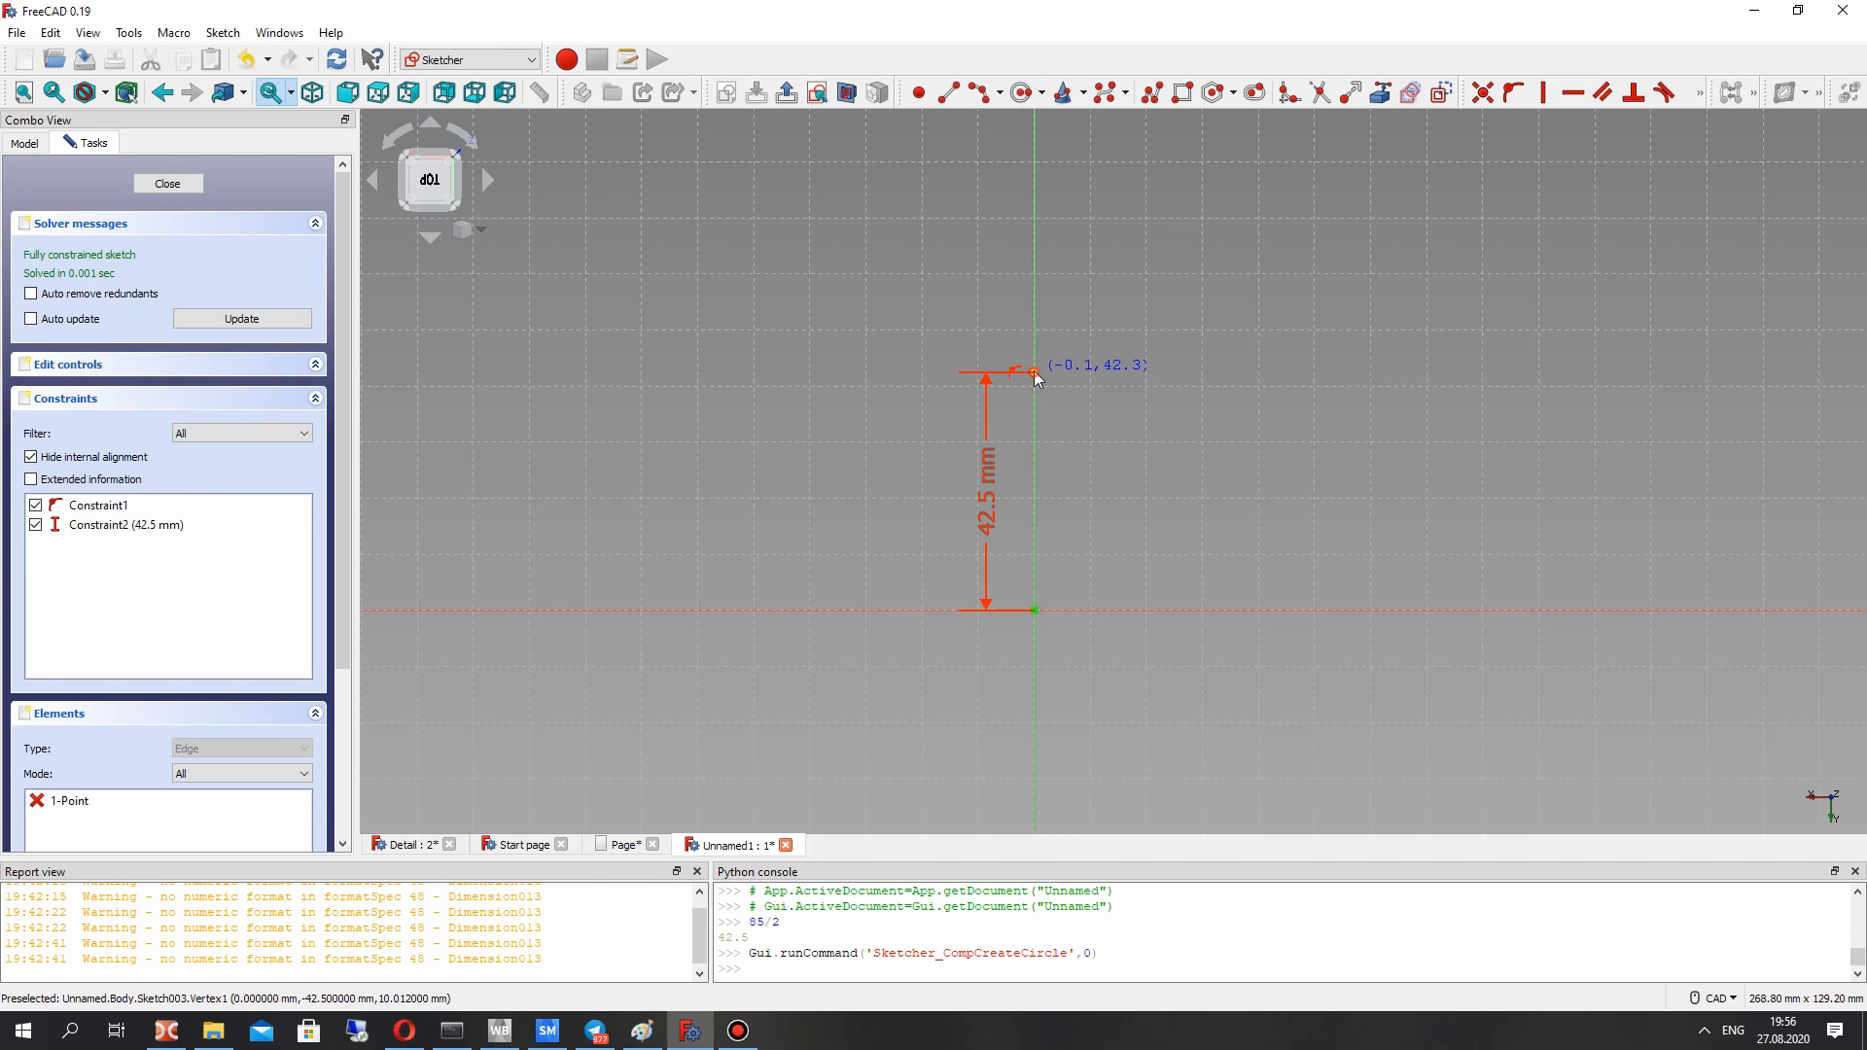
left_click(1035, 373)
left_click(1073, 334)
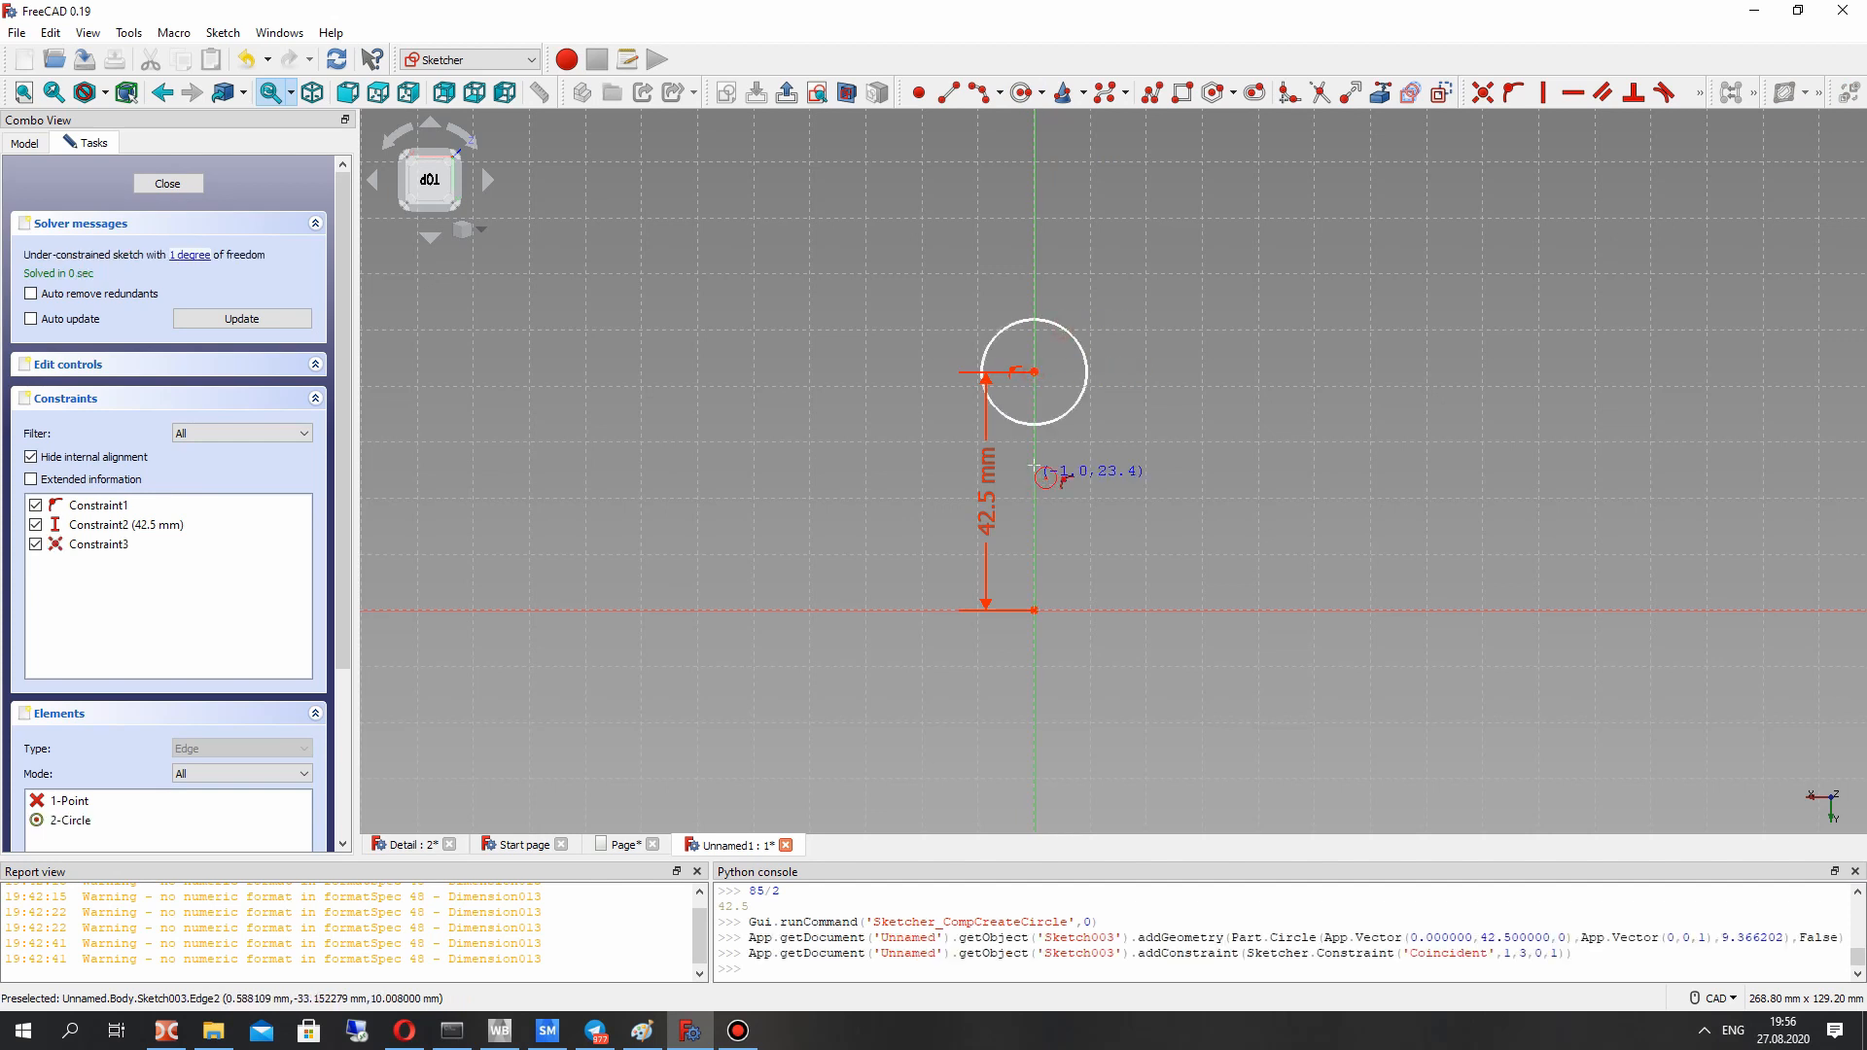
Step: Constrain the circle's diameter to 20 mm and move the dimension label clear, to the circle's upper left
left_click(1070, 342)
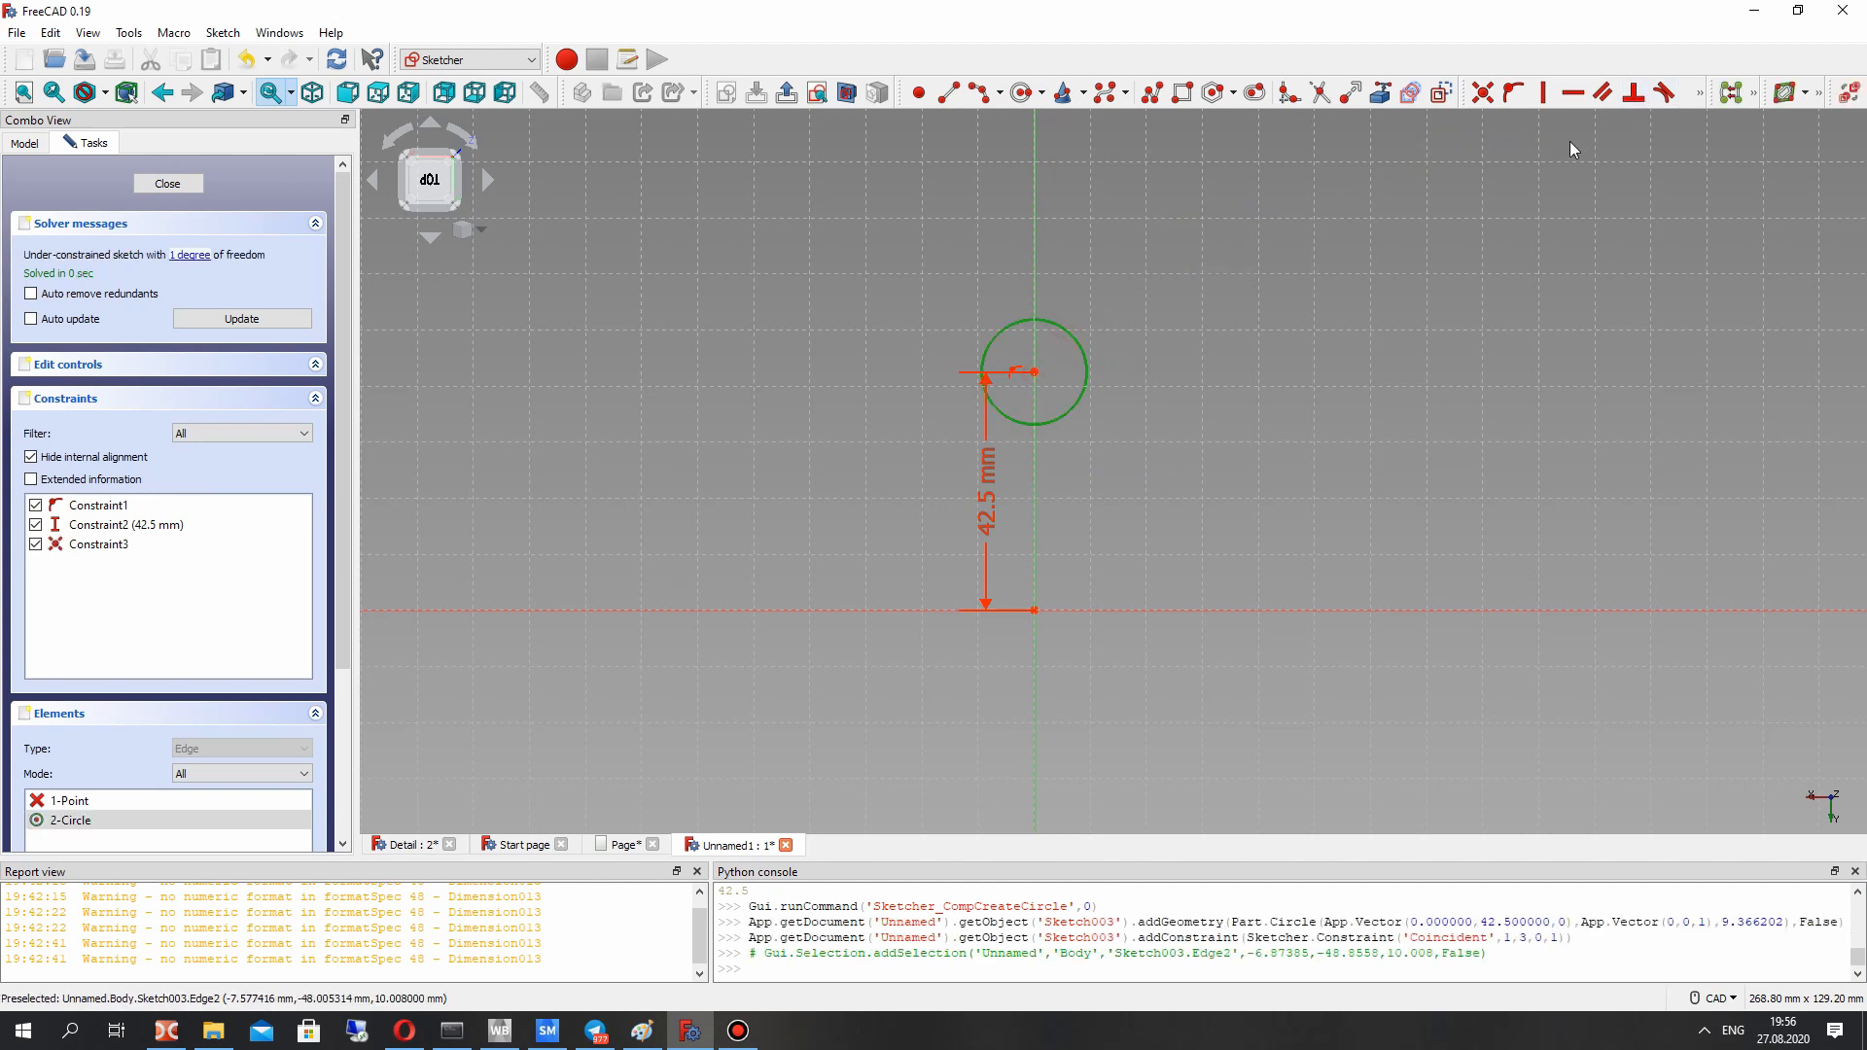
left_click(1701, 90)
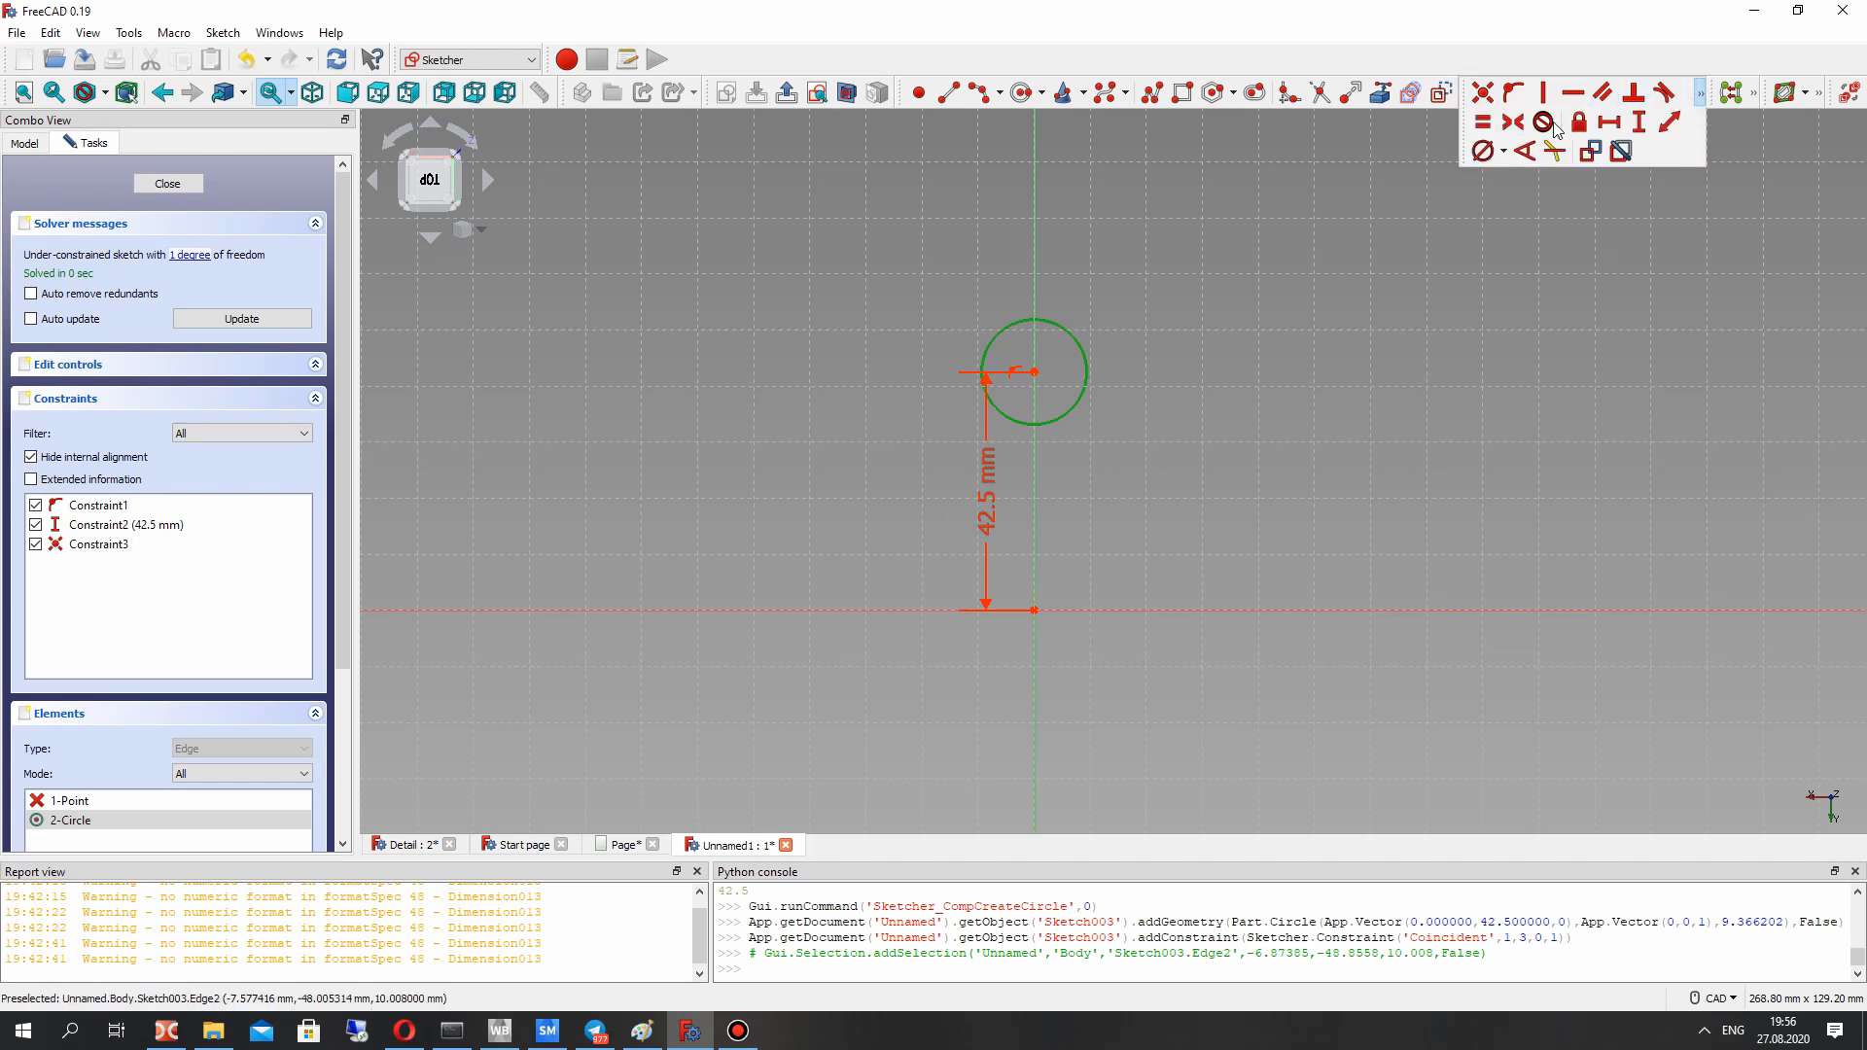
left_click(1699, 91)
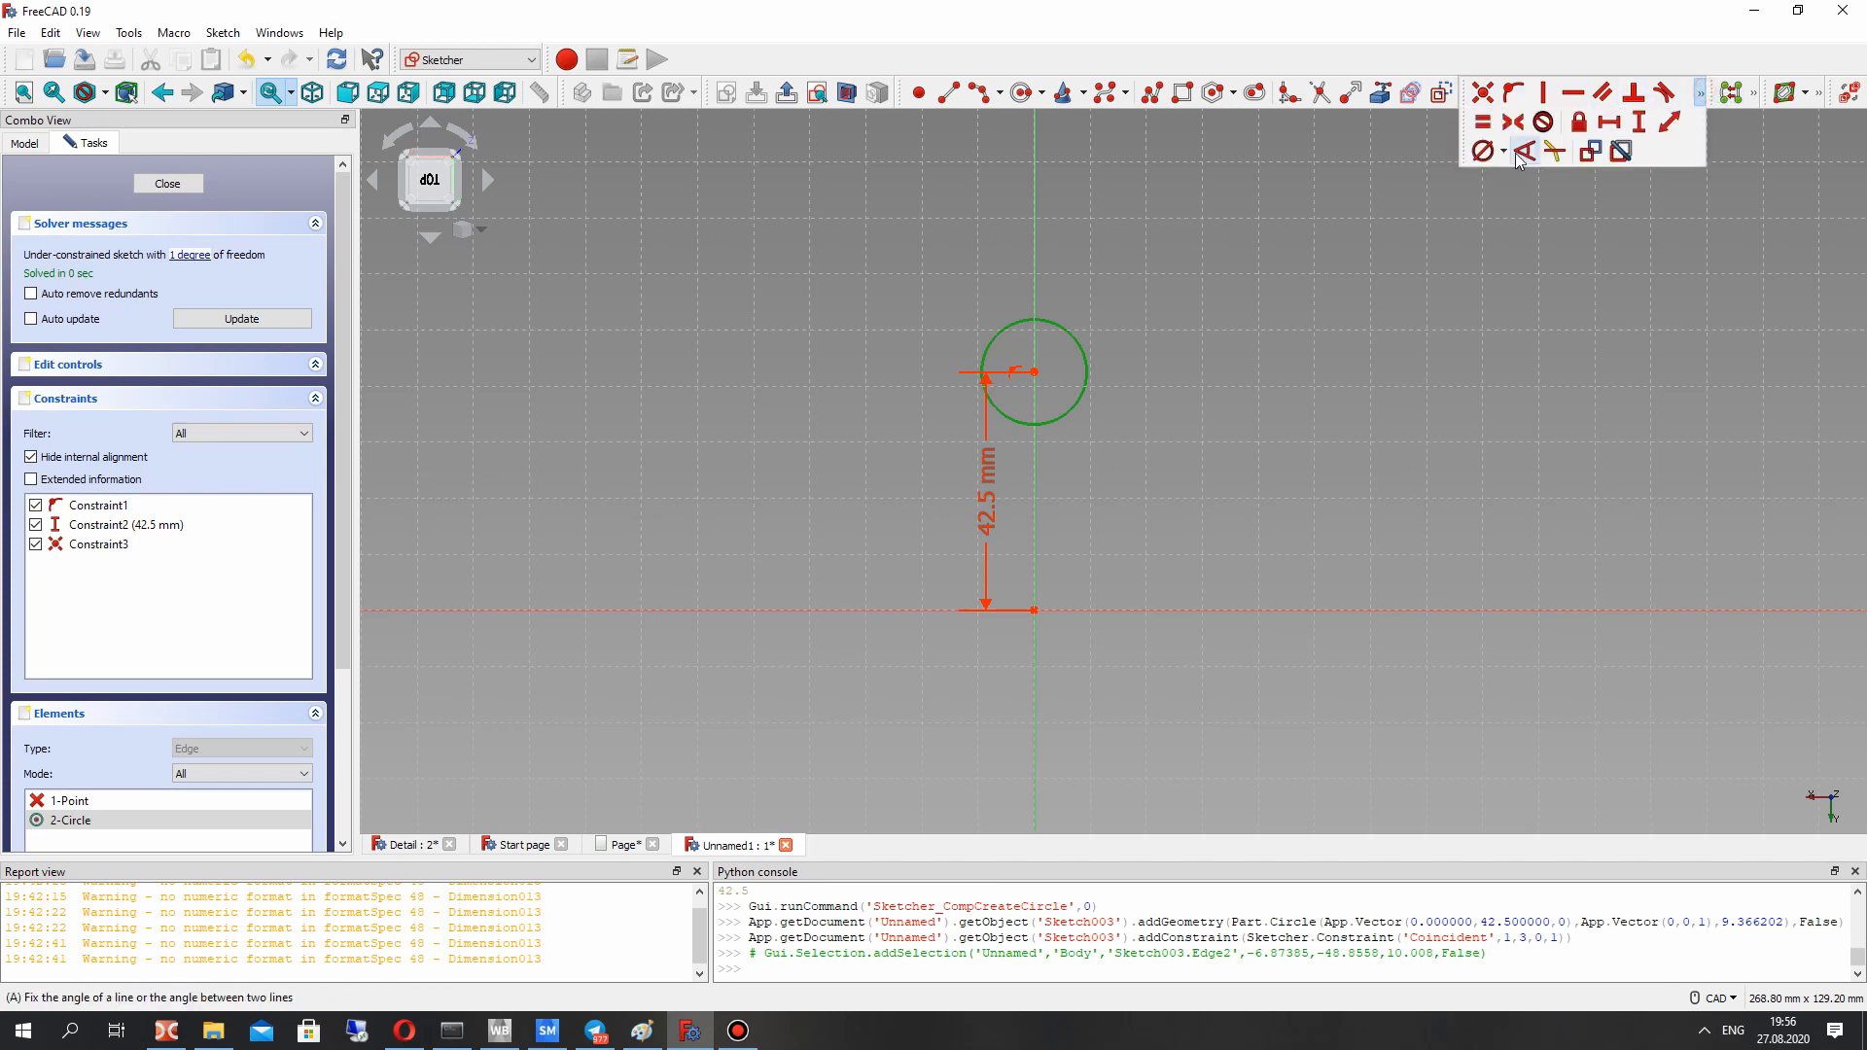
left_click(1488, 154)
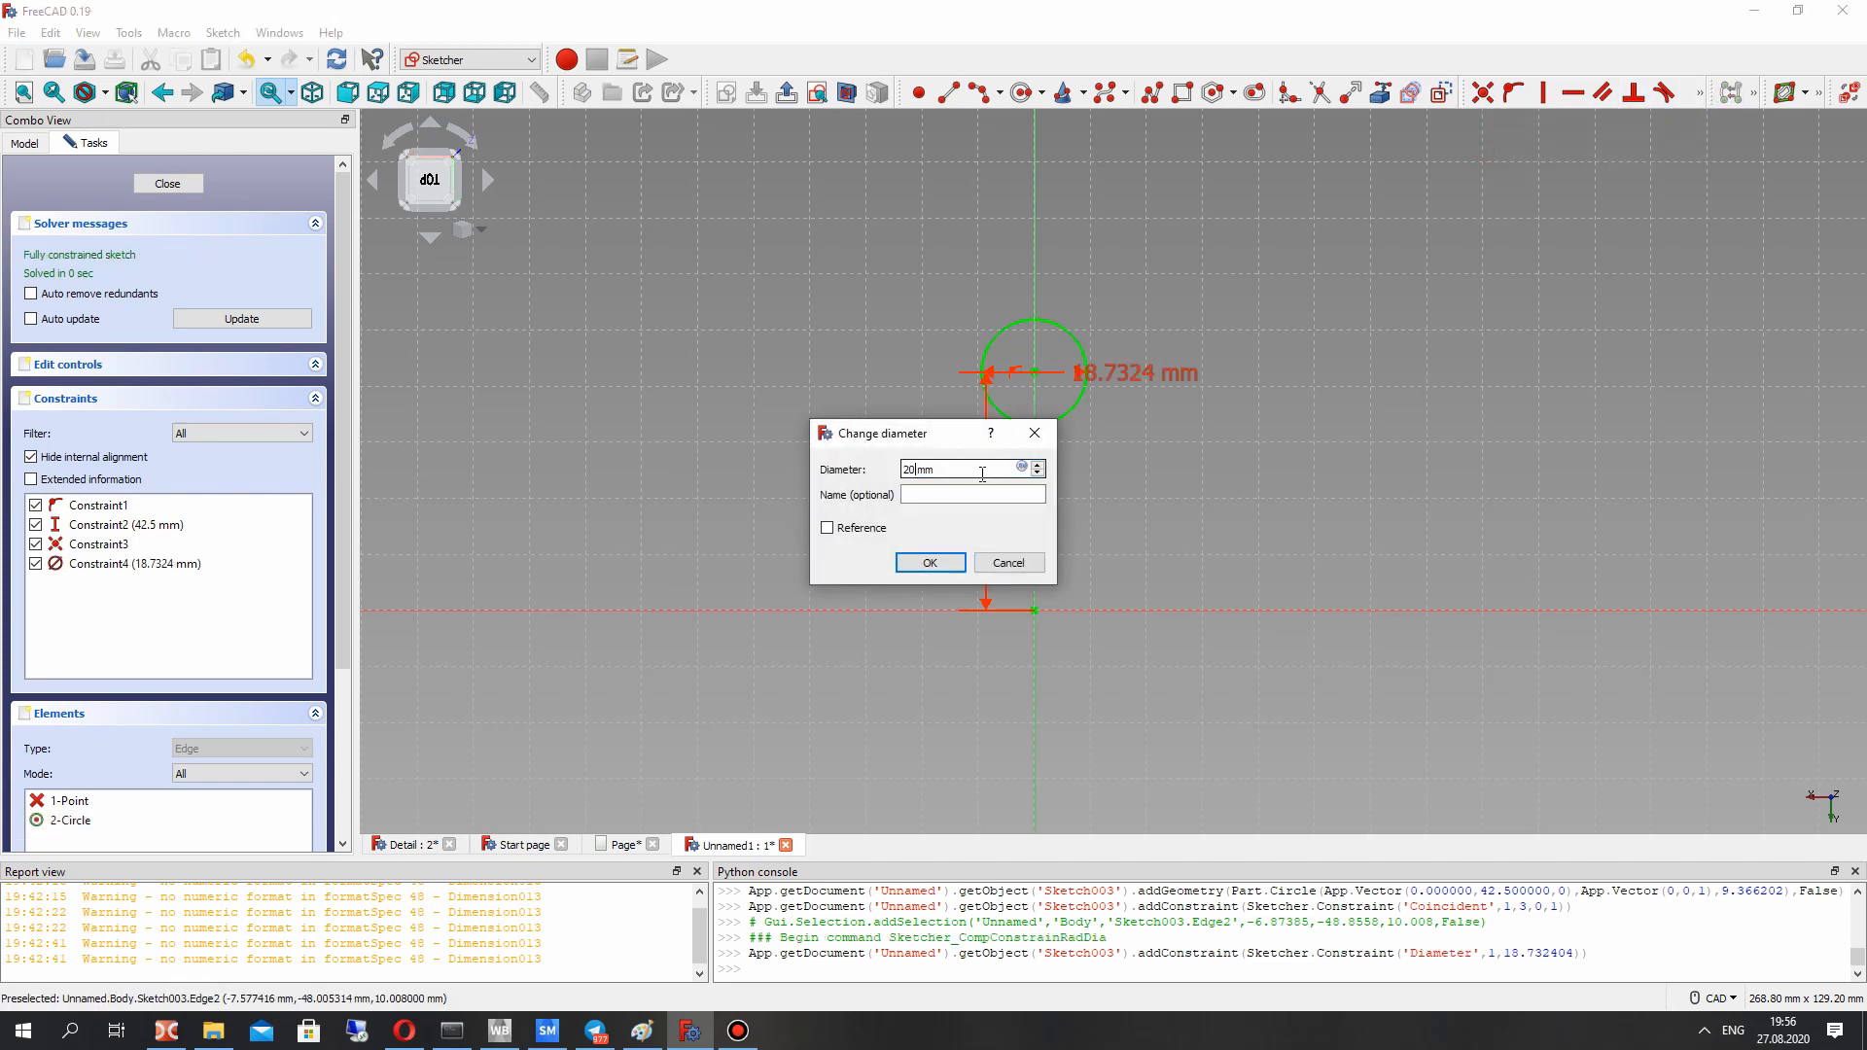
left_click(929, 562)
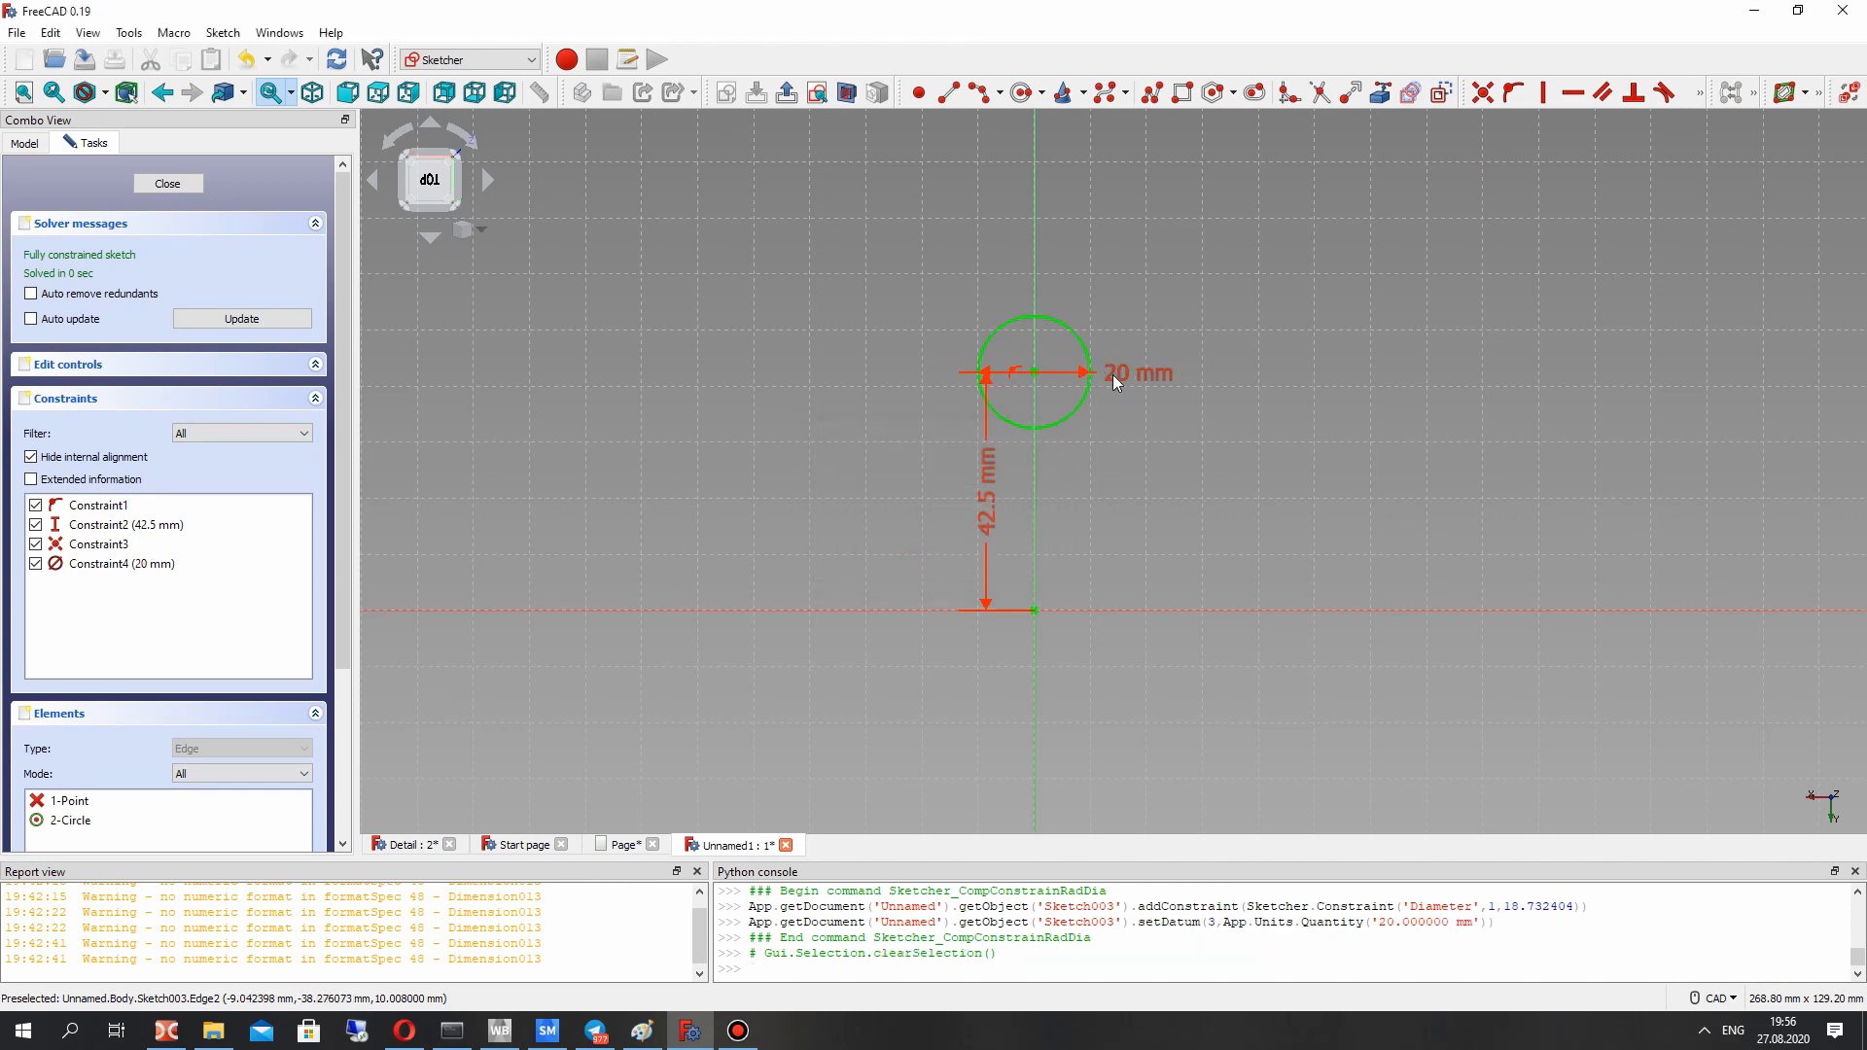
left_click_drag(1112, 375, 935, 301)
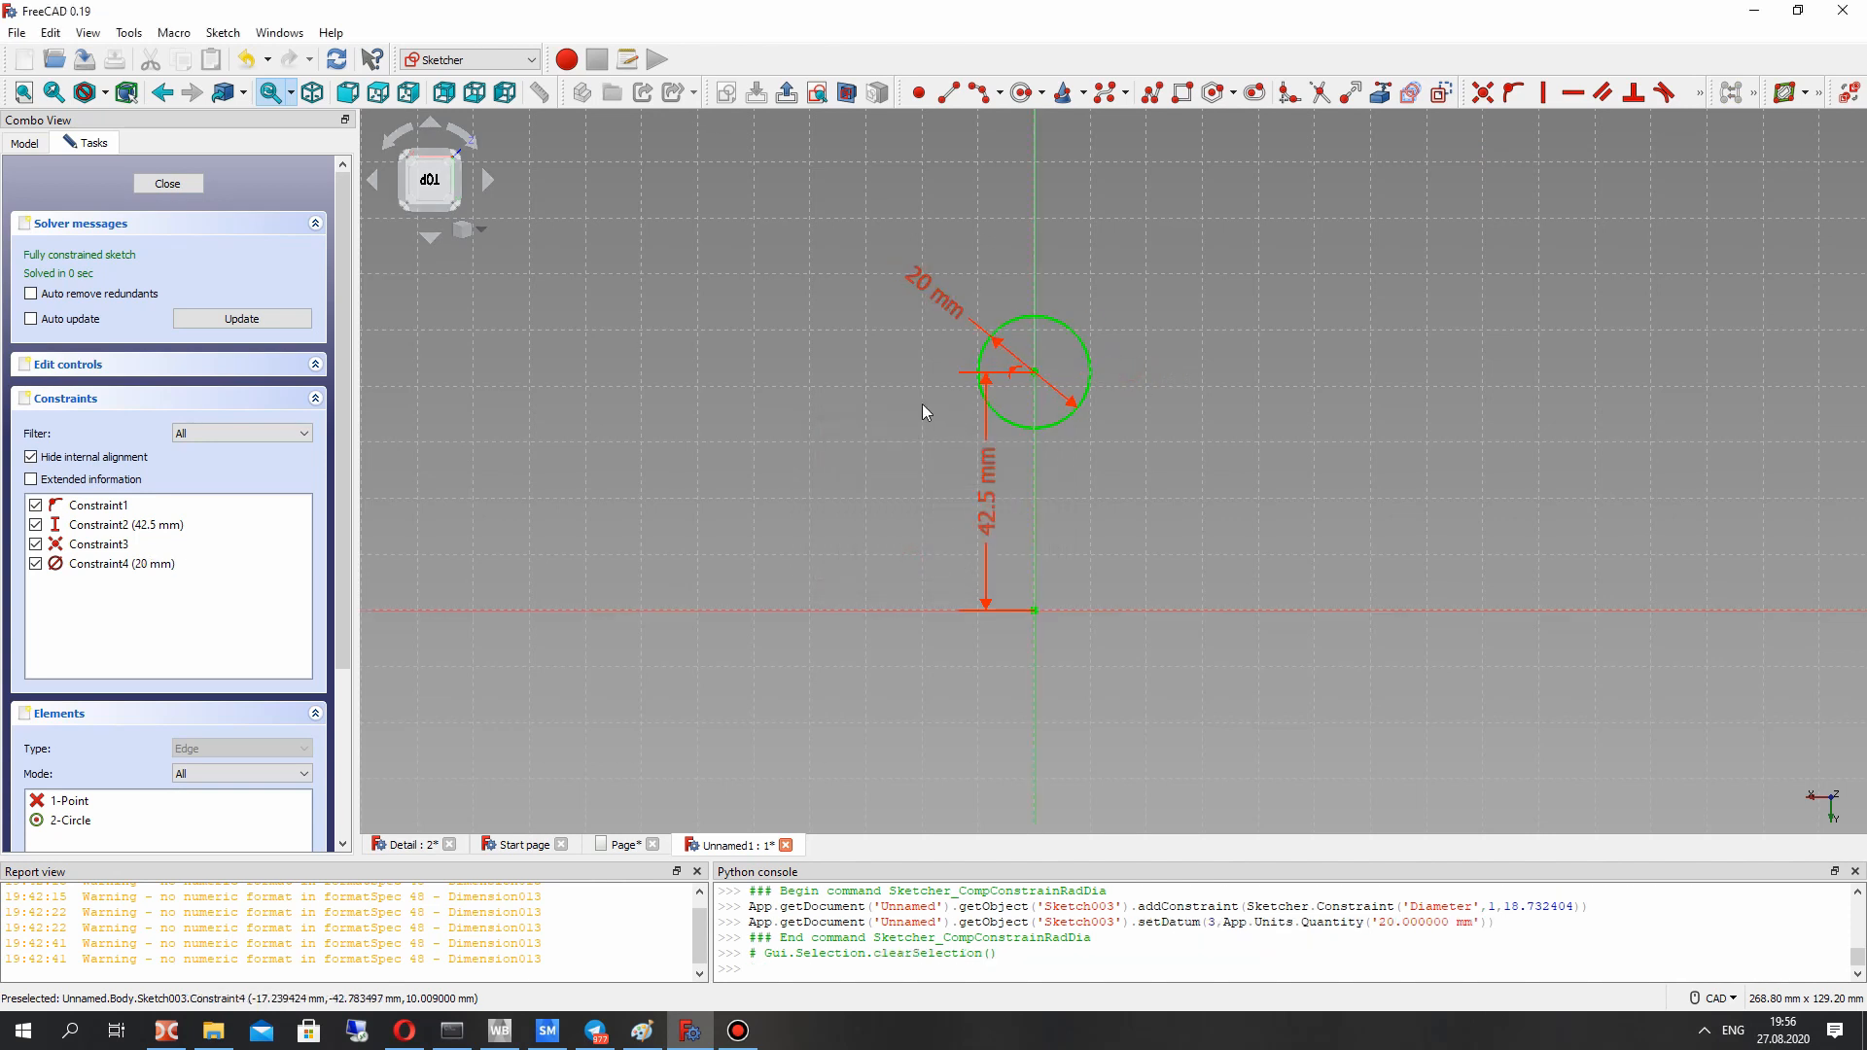
Step: Examine the shape and dimensions of the hole lugs in the drawing's top view, and return to the sketch
left_click(626, 846)
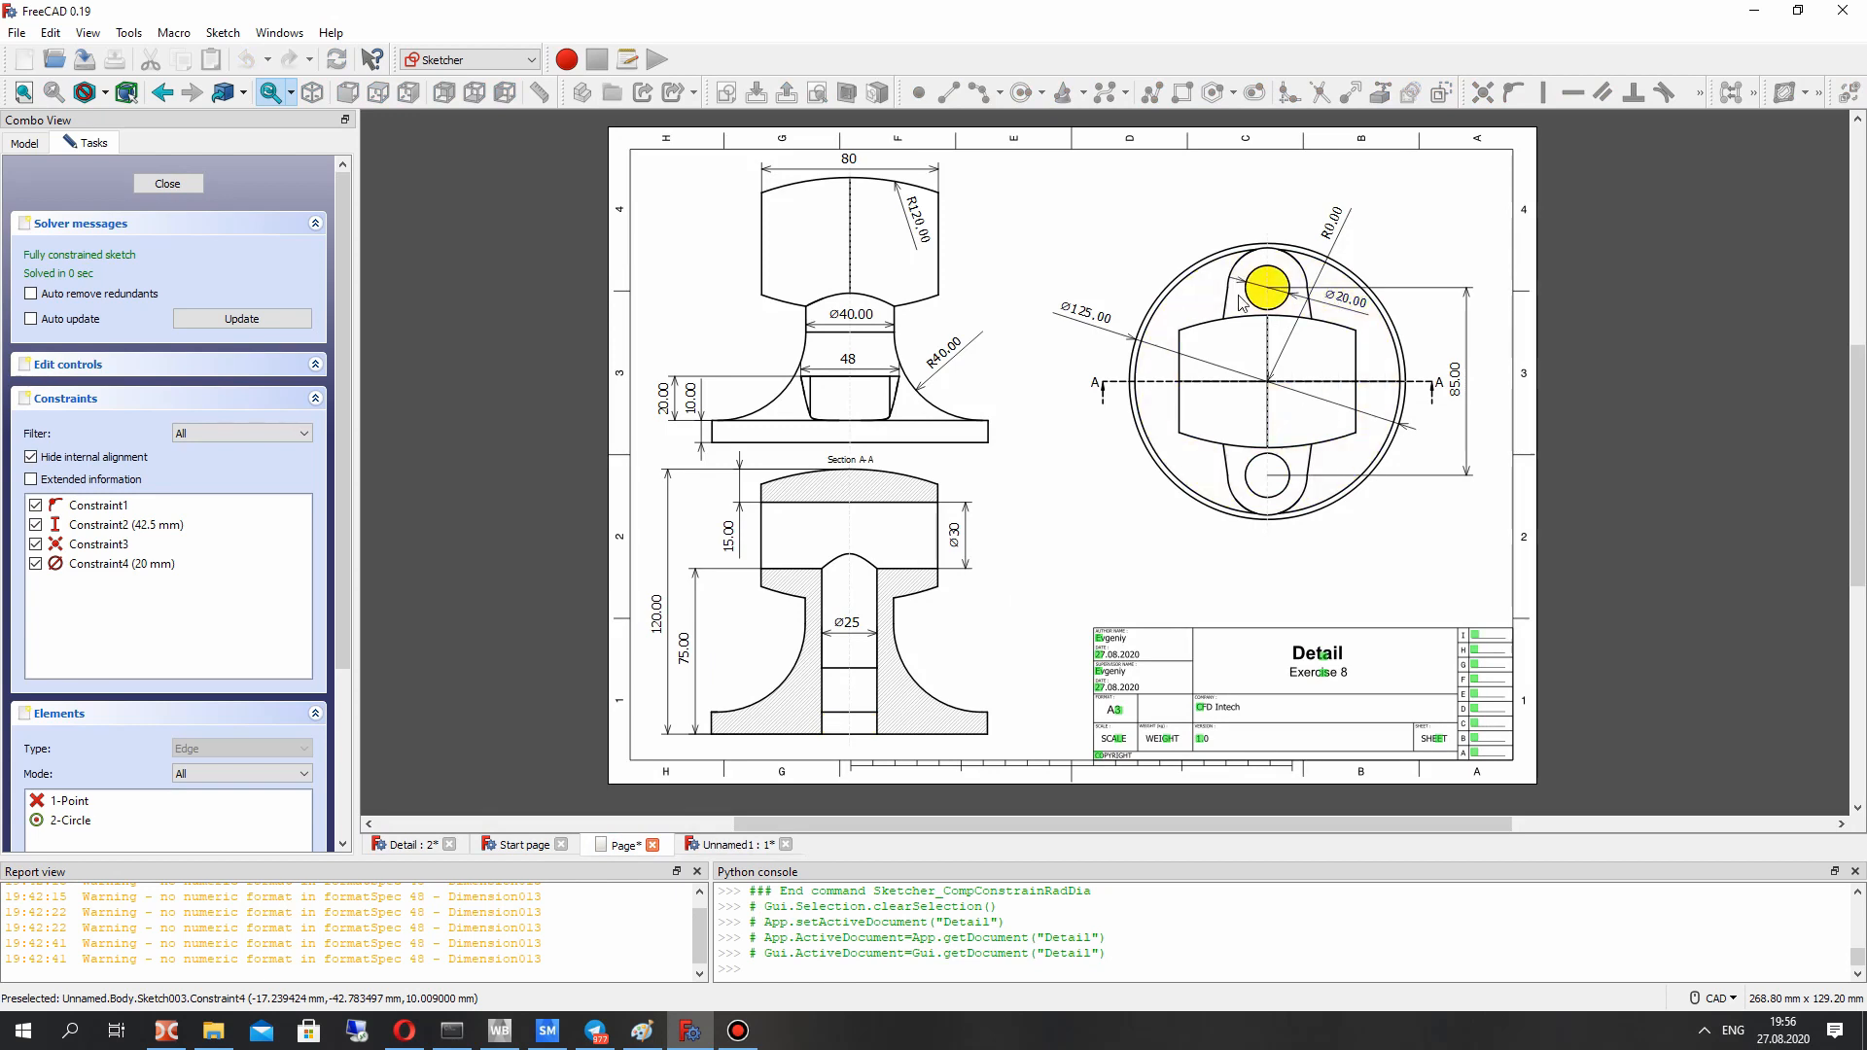
scroll(1325, 299, "up", 1)
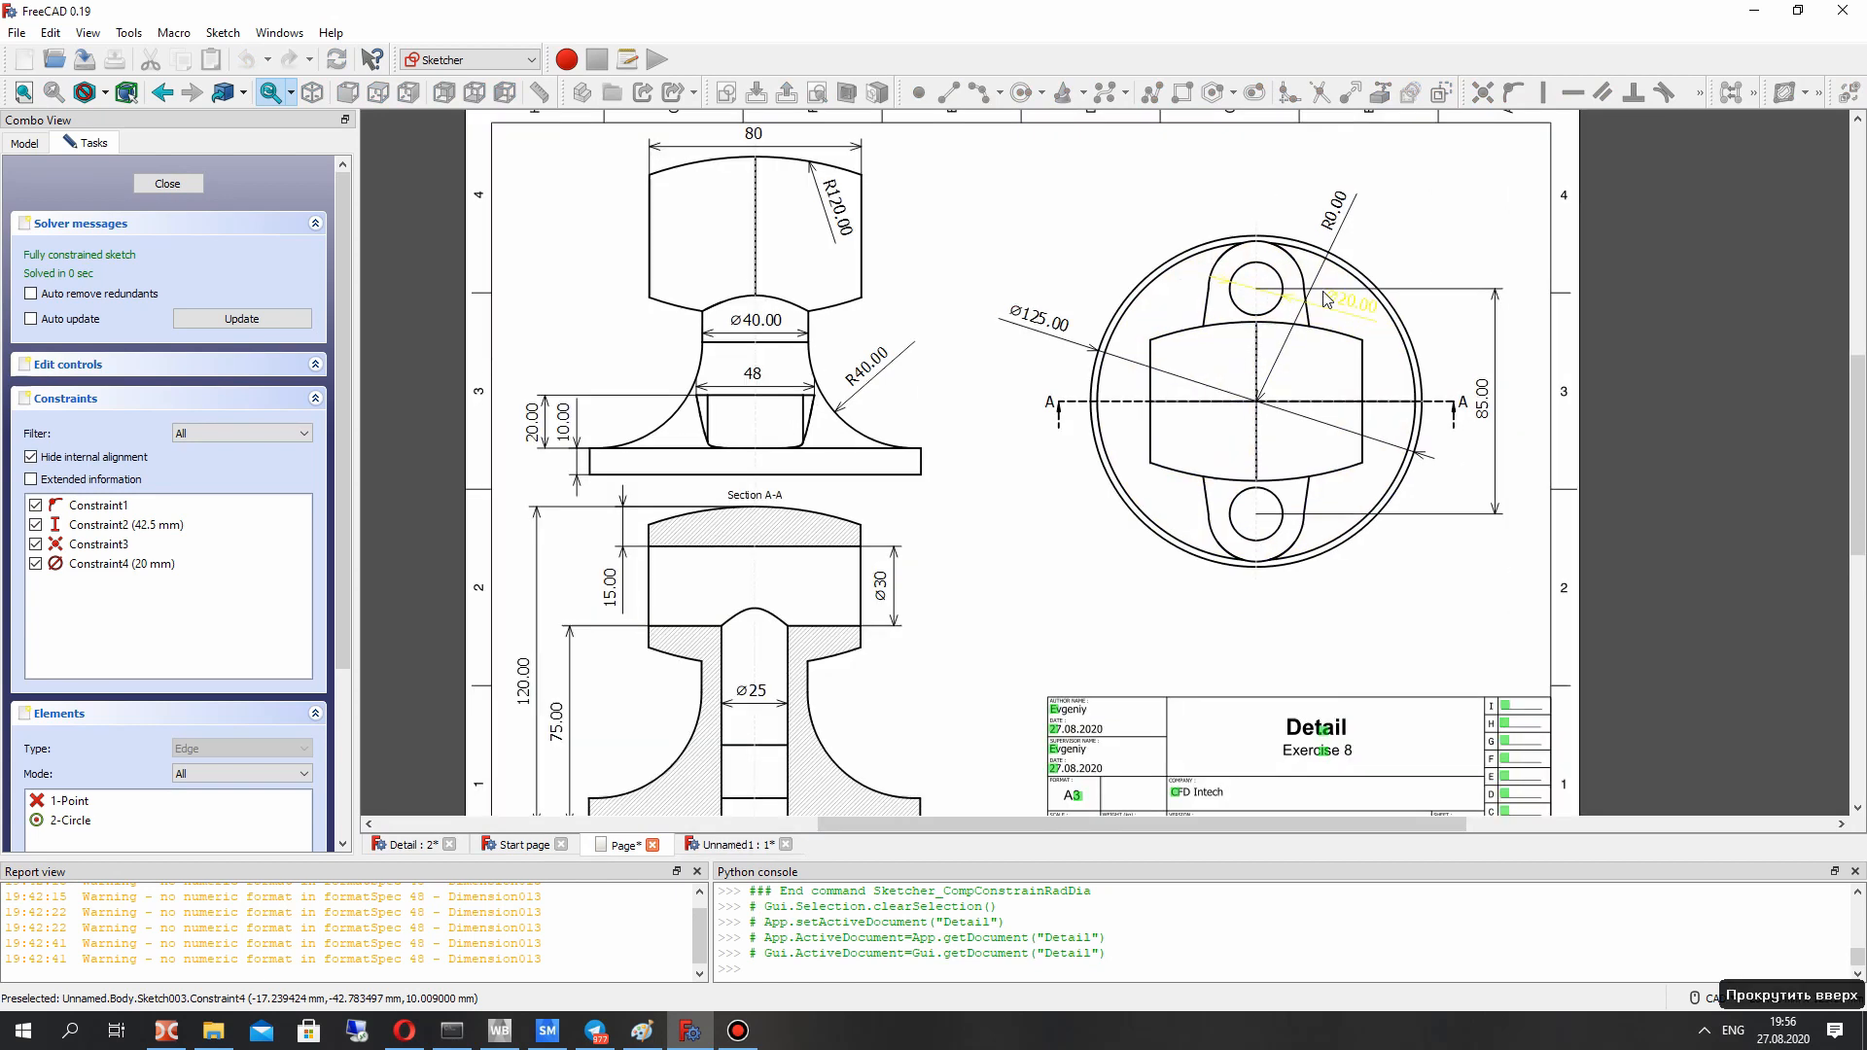
scroll(1274, 303, "up", 1)
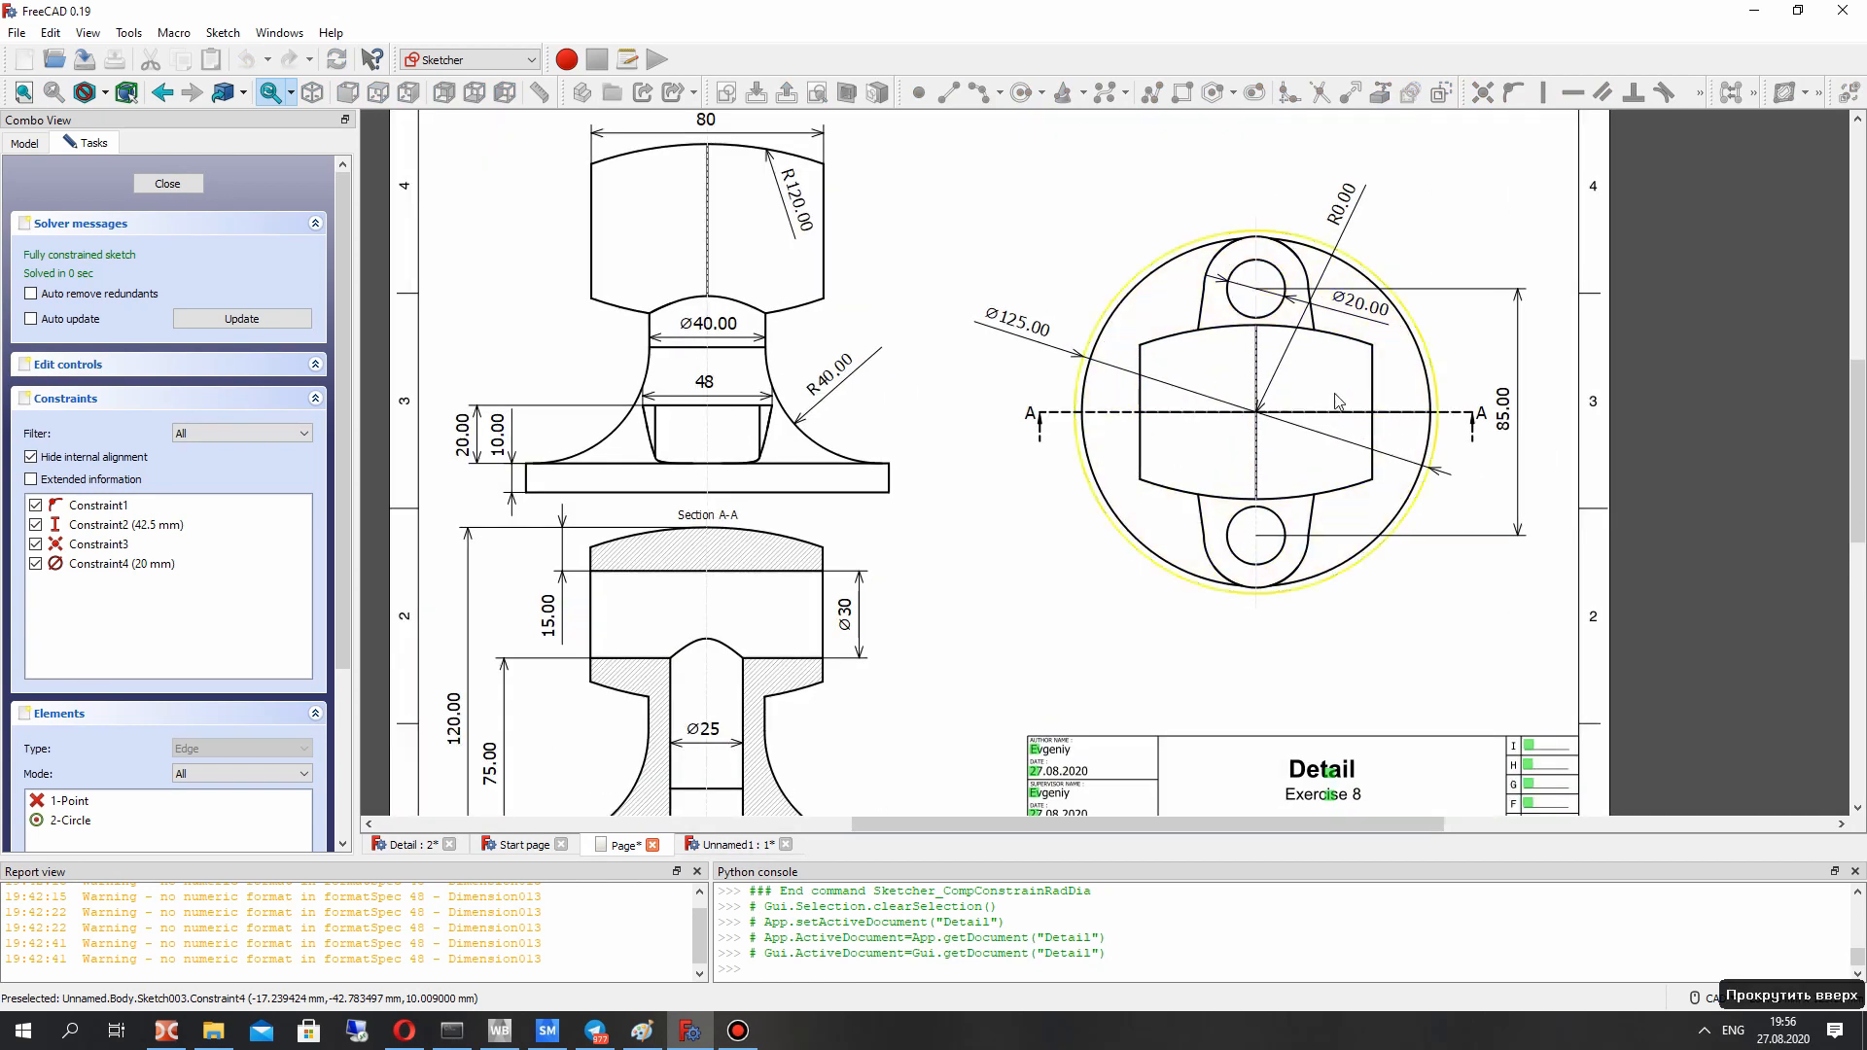
left_click(1259, 401)
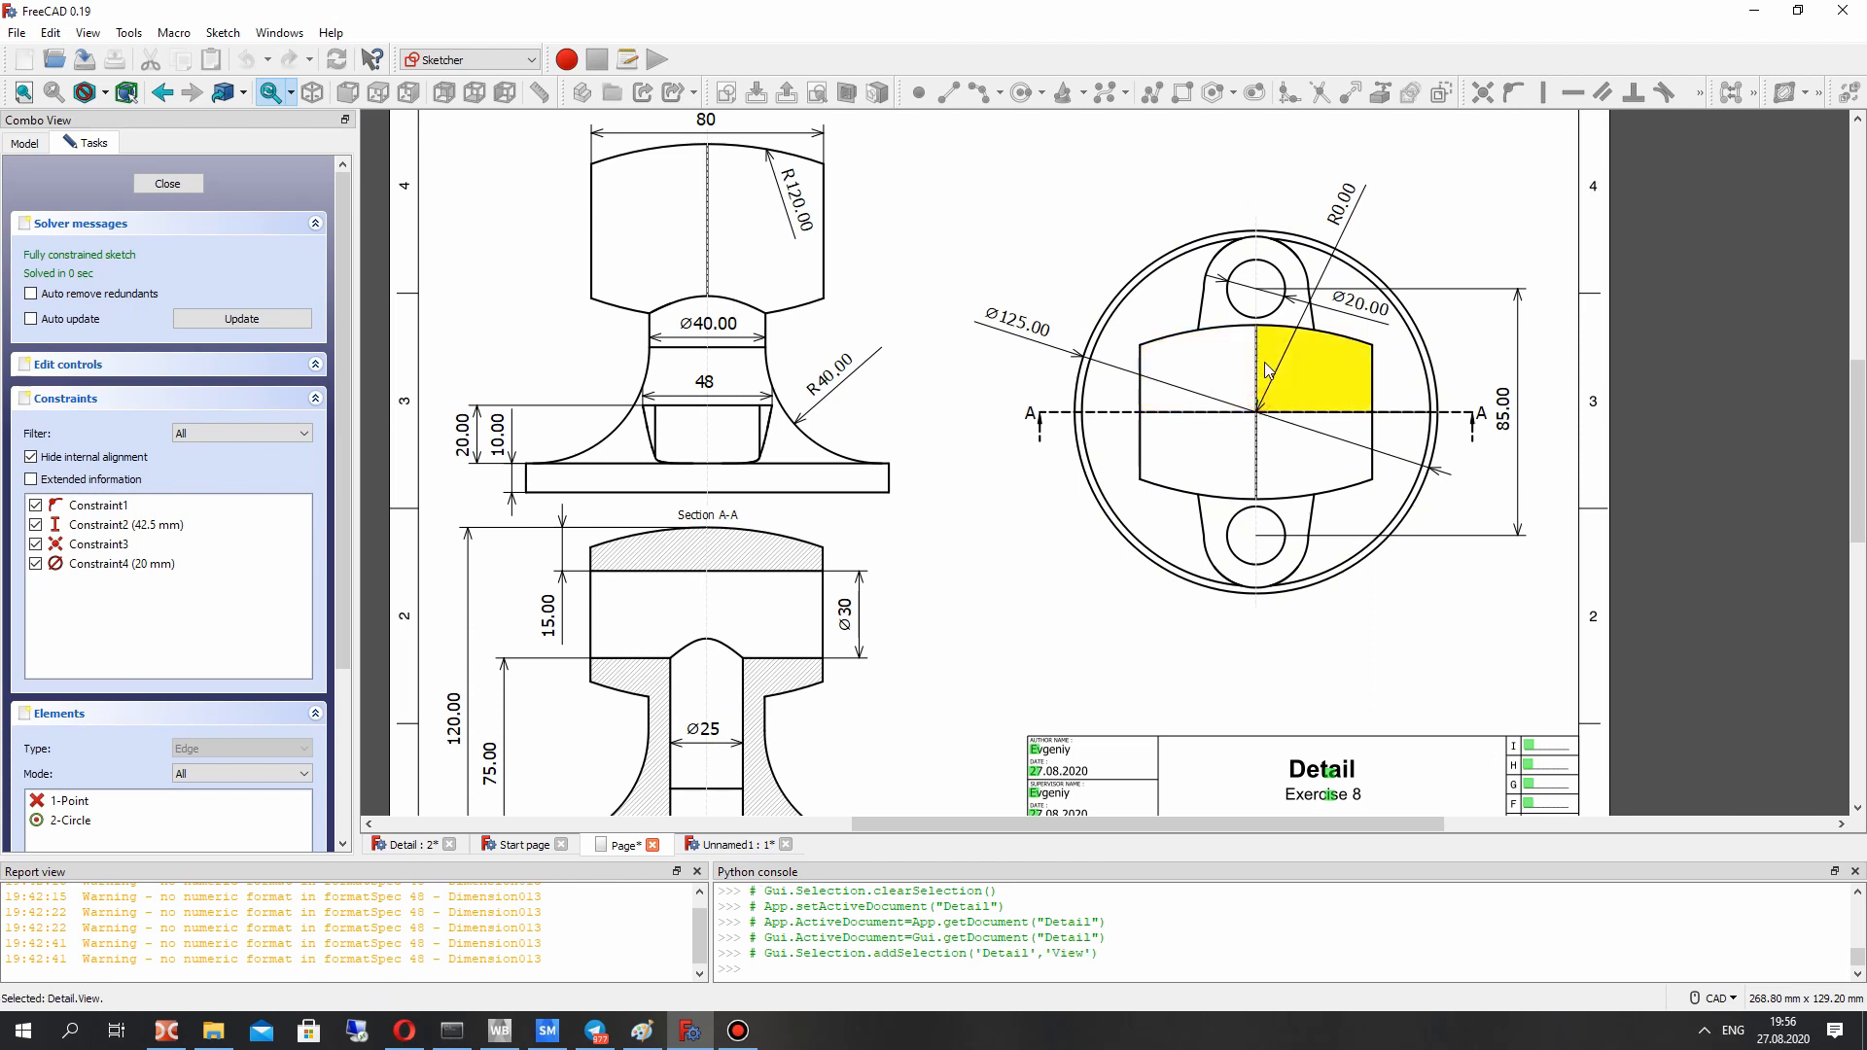
left_click(1235, 269)
left_click(982, 167)
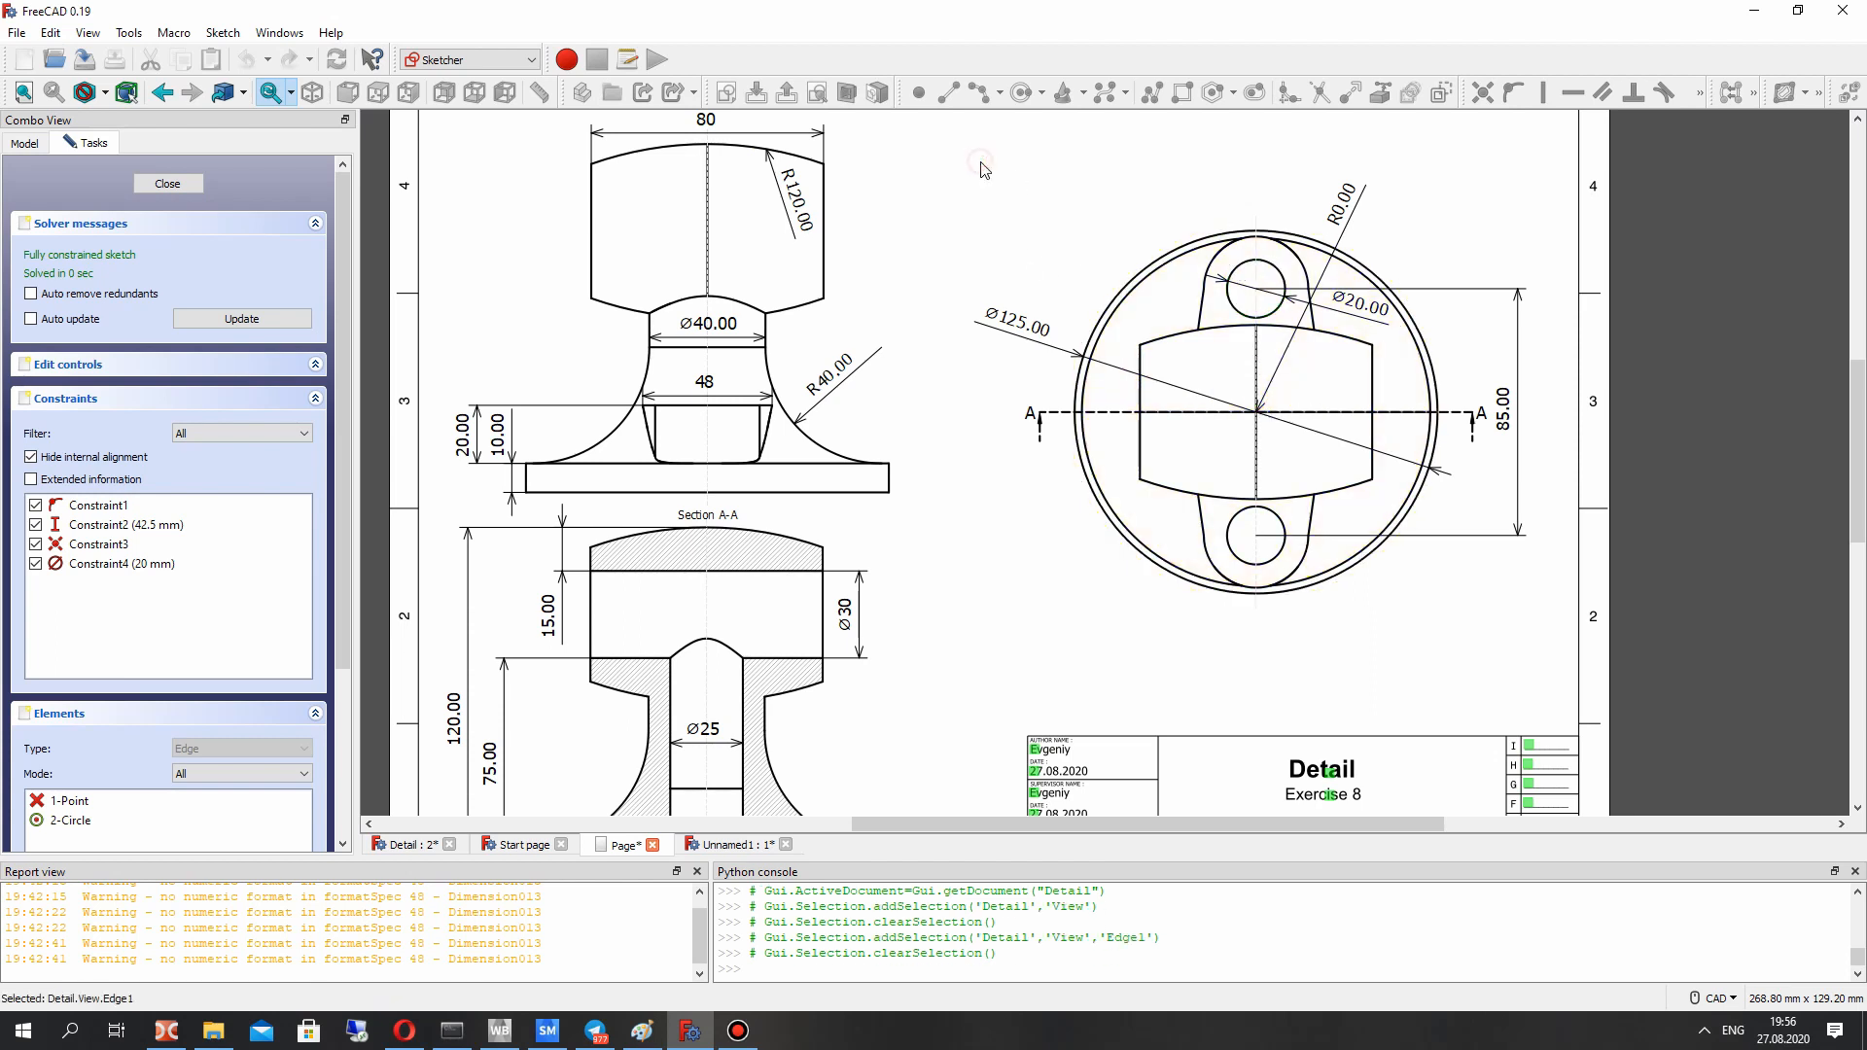
left_click(728, 845)
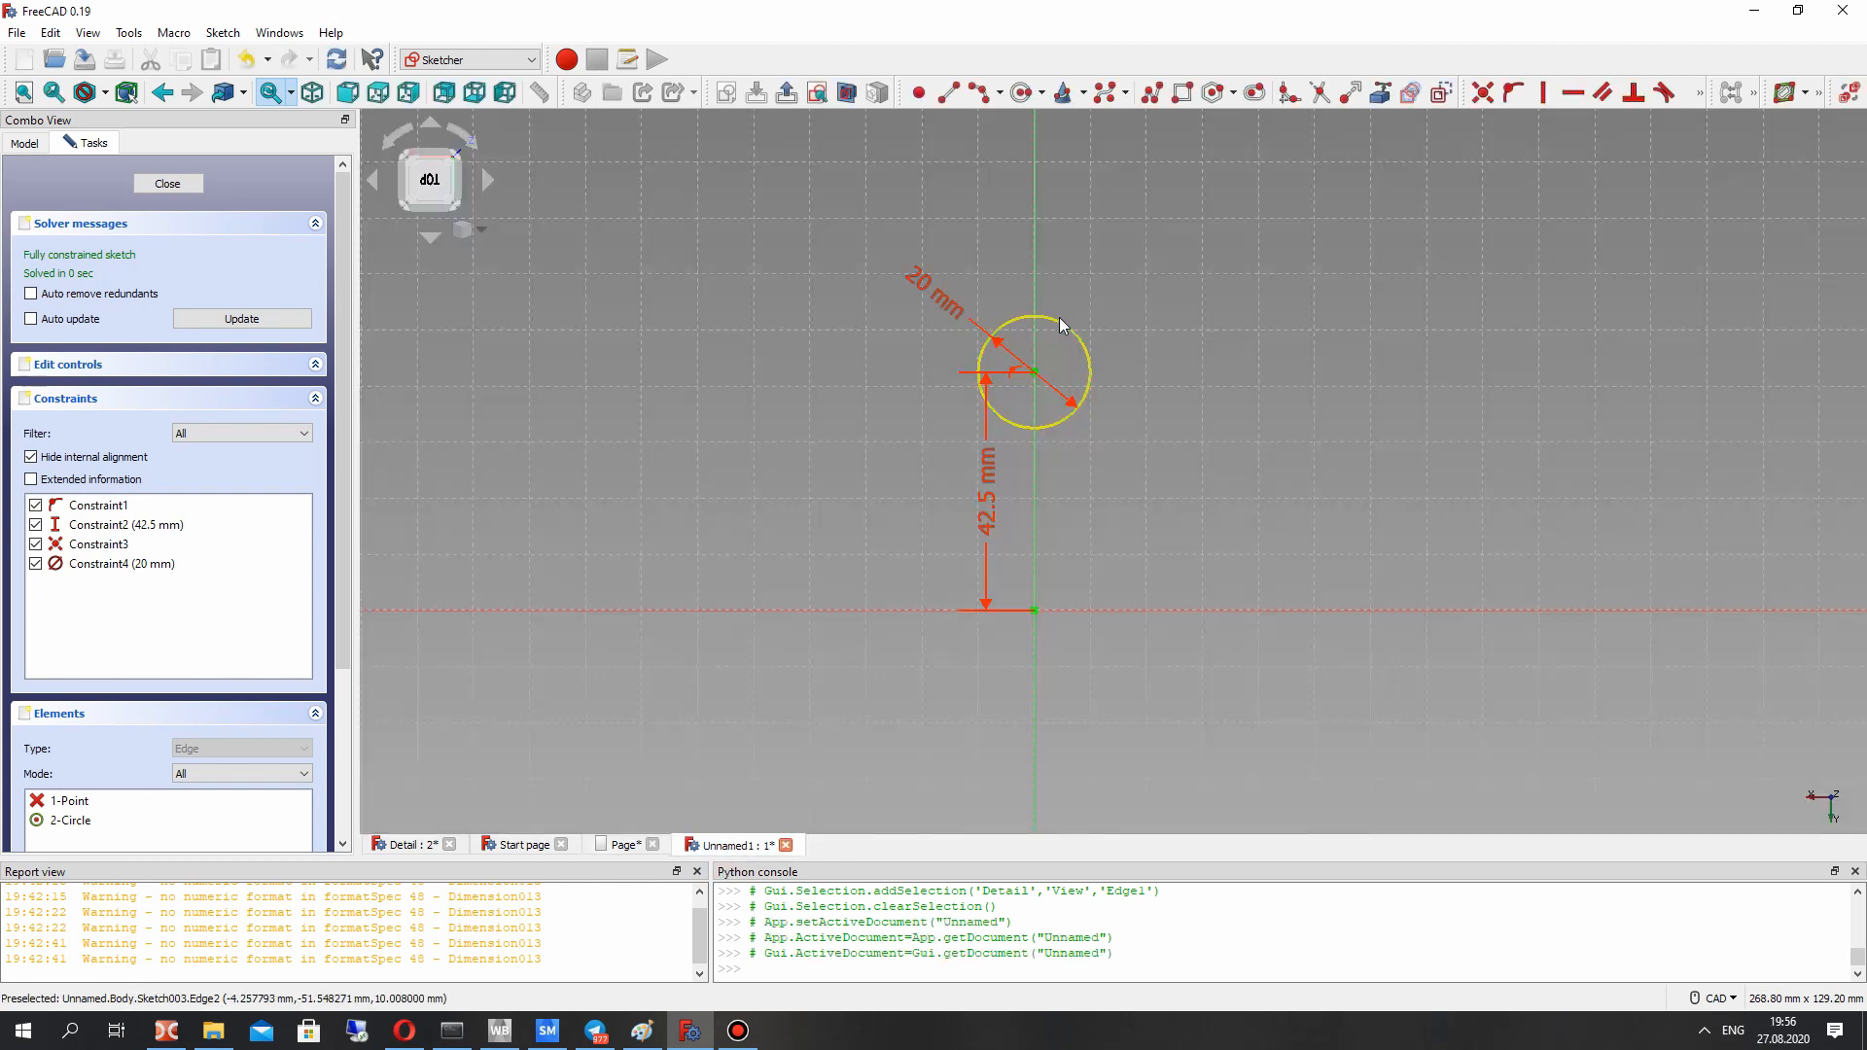
scroll(1044, 389, "up", 2)
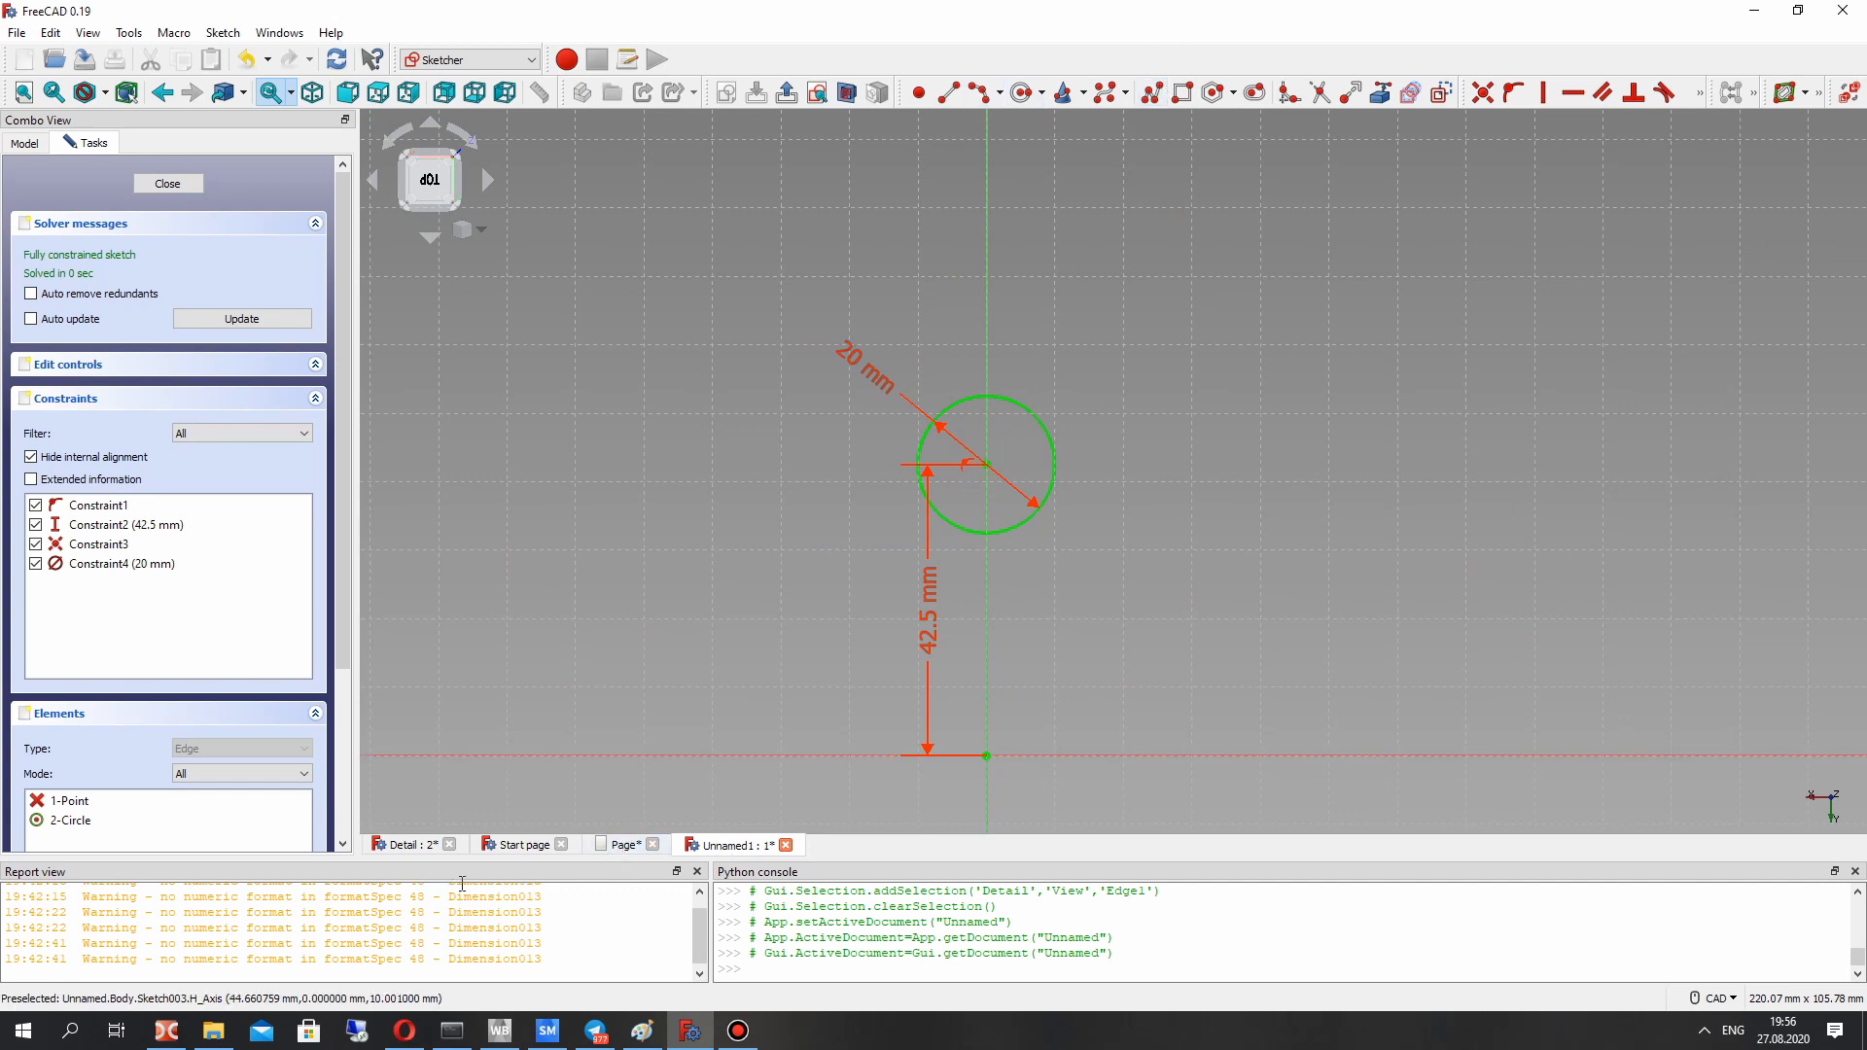
left_click(166, 1031)
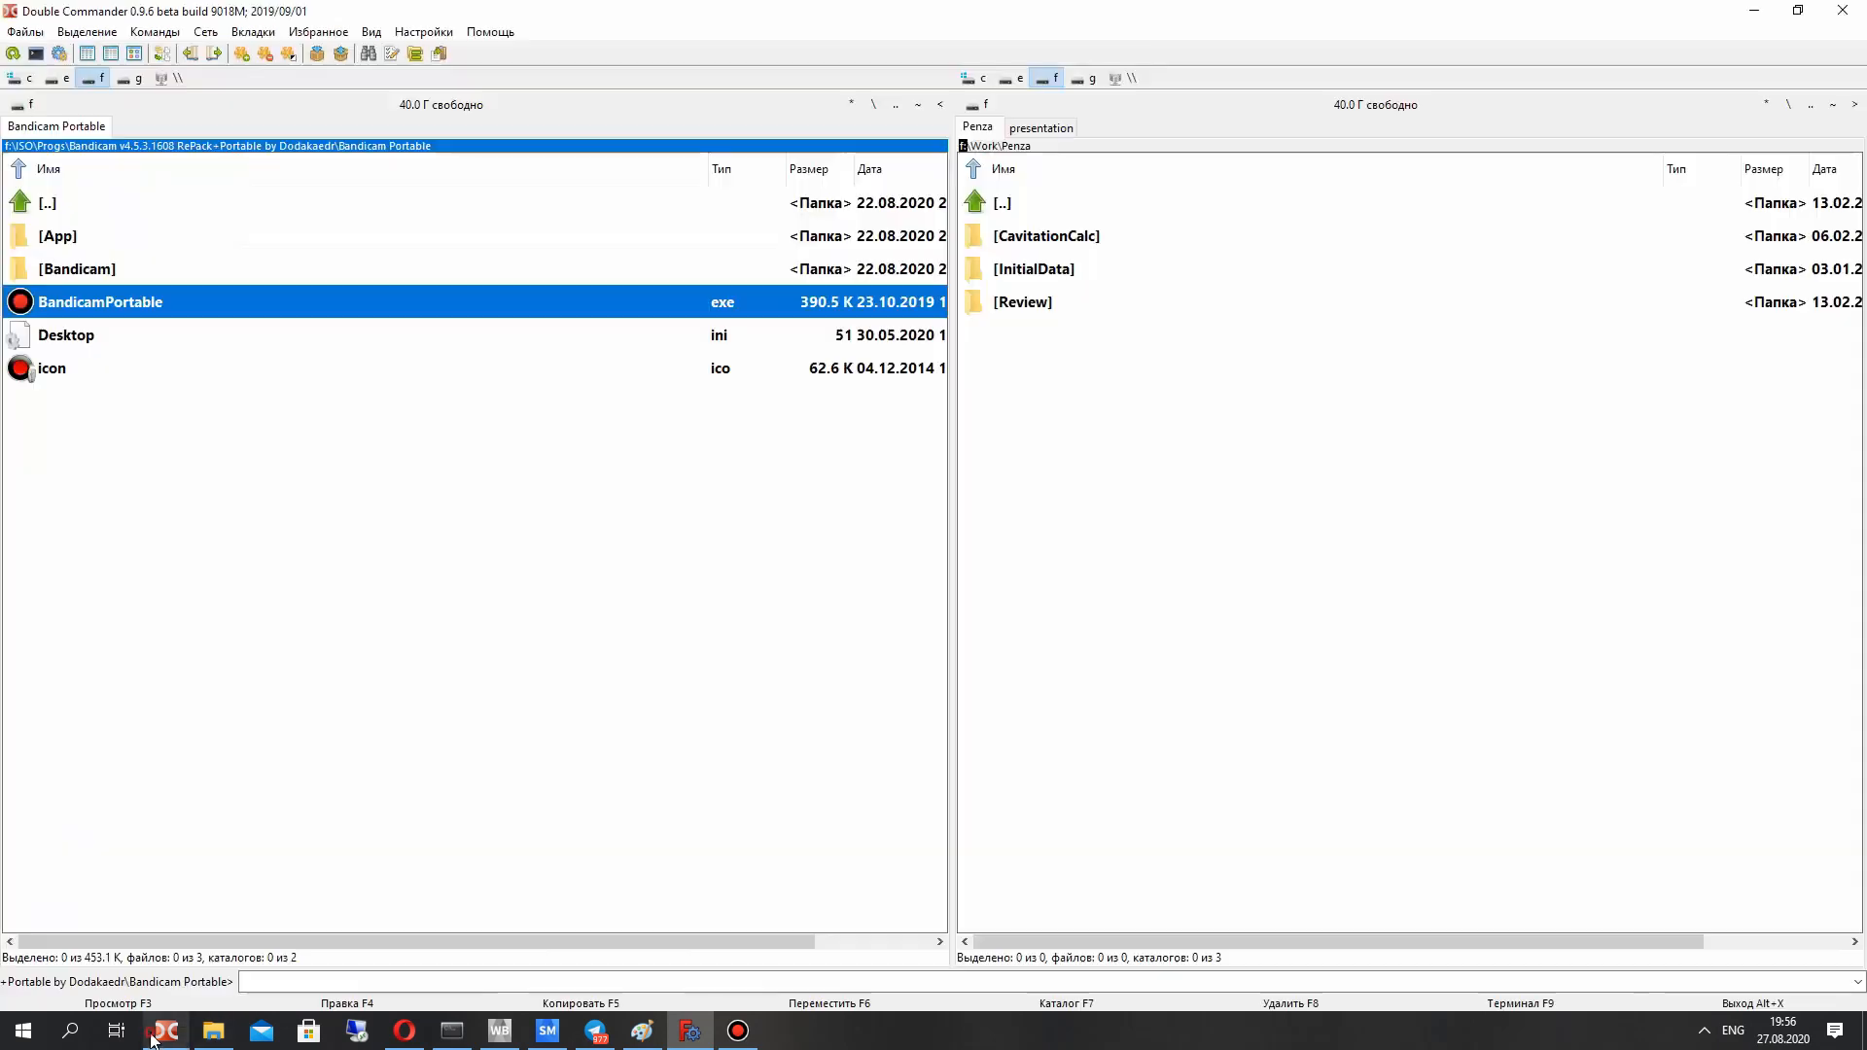
left_click(167, 1032)
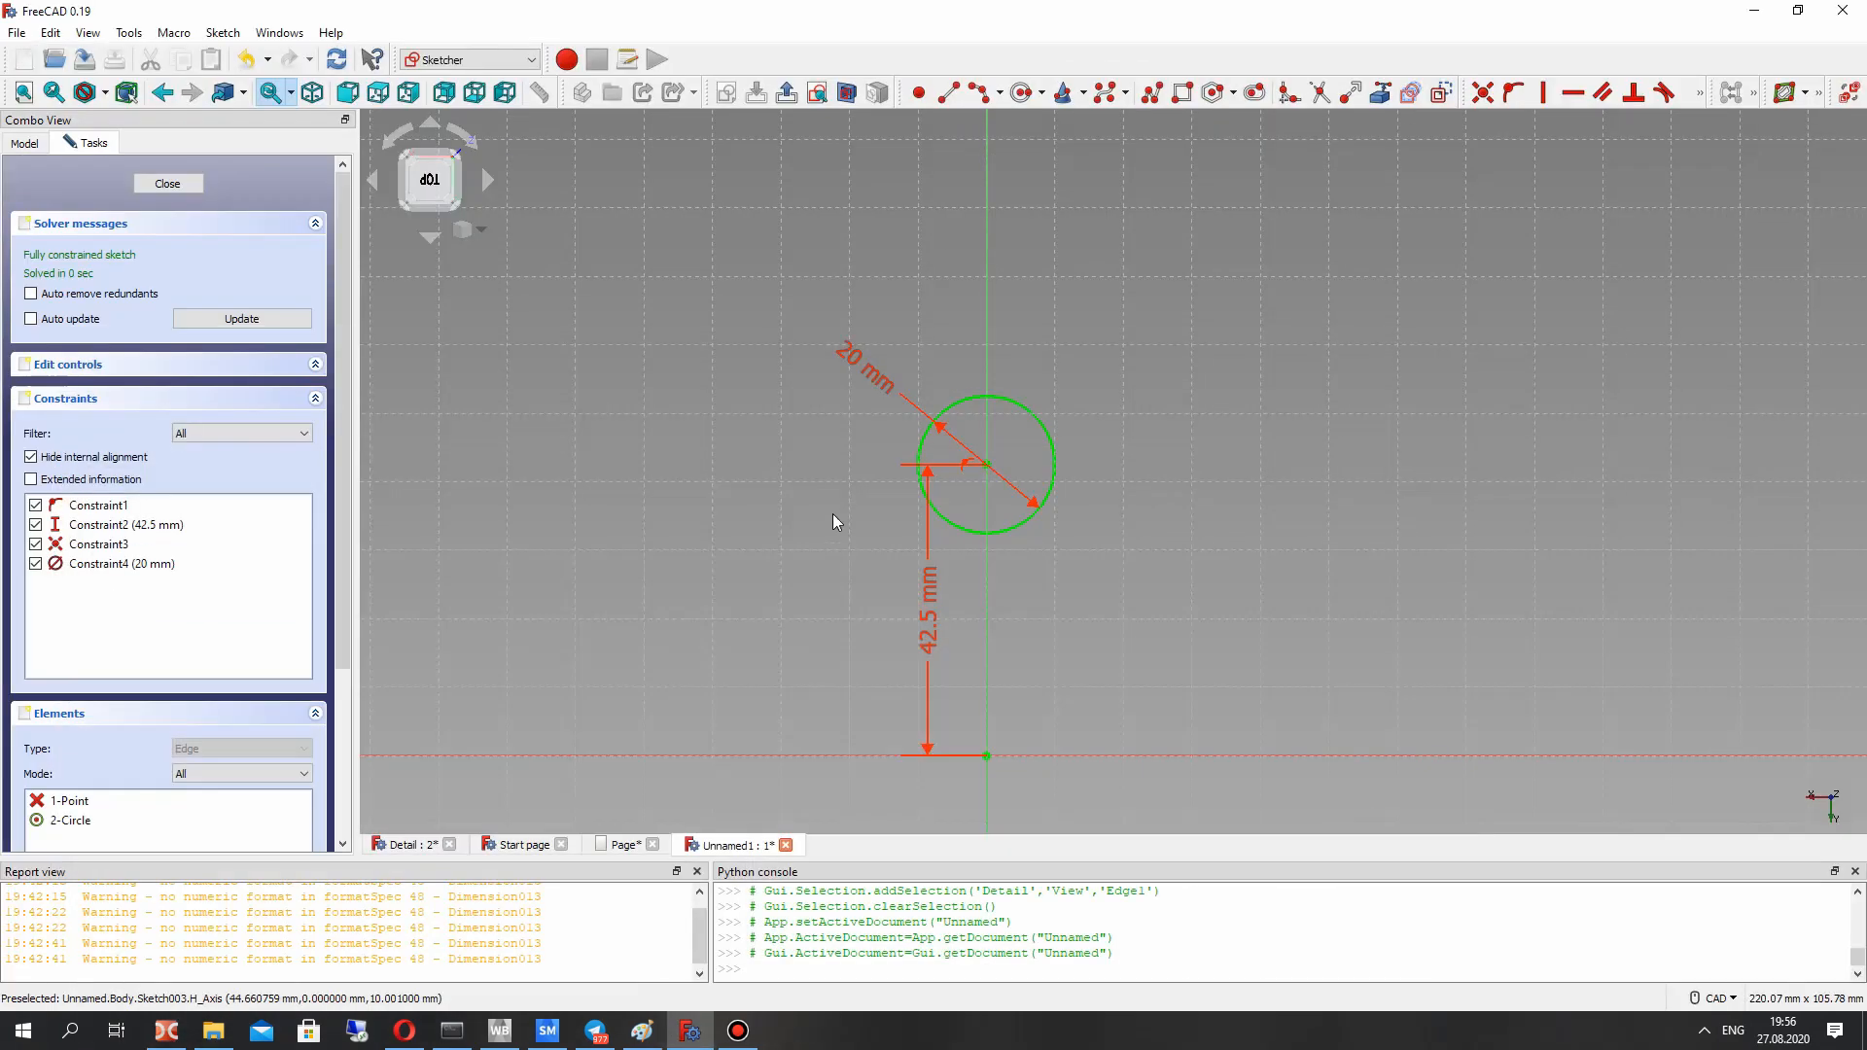
Step: Try a larger circle of about 17 mm radius concentric with the 20 mm circle, and delete it
scroll(1002, 438, "up", 1)
middle_click_drag(1168, 461, 1189, 403)
scroll(1156, 358, "down", 1)
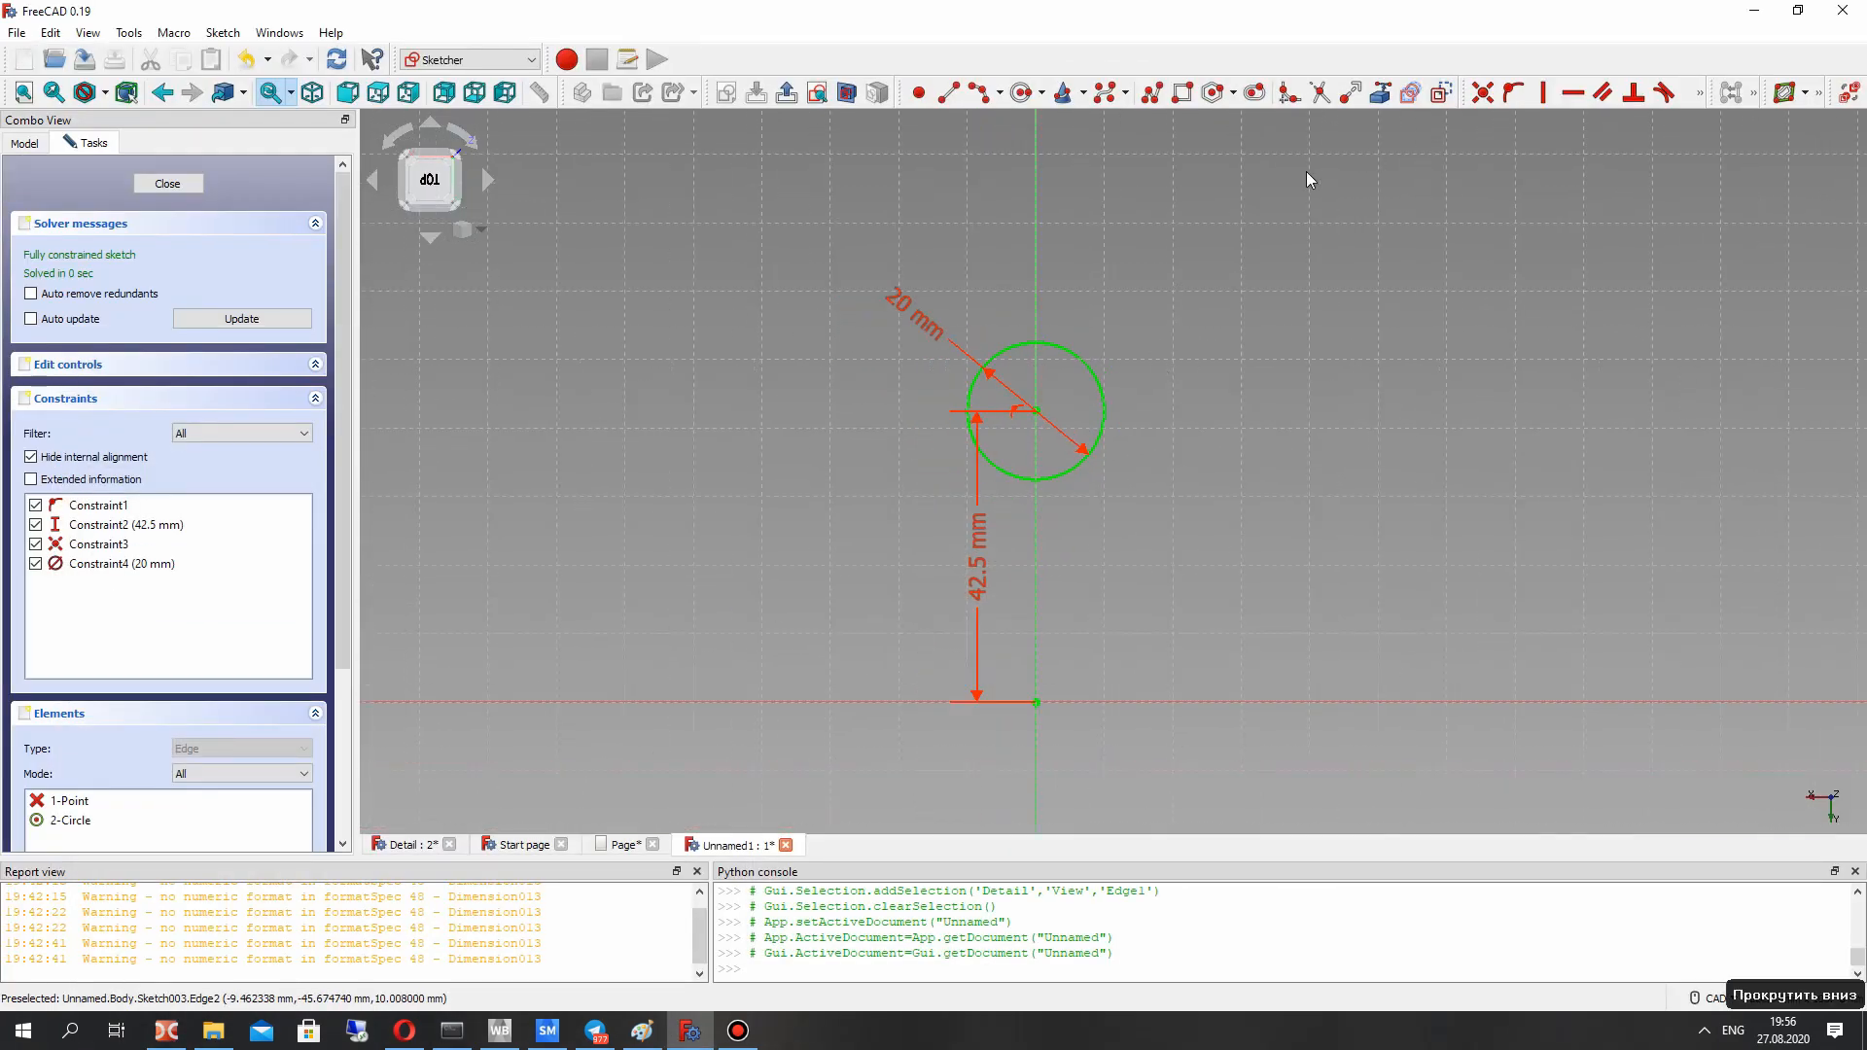
left_click(1021, 93)
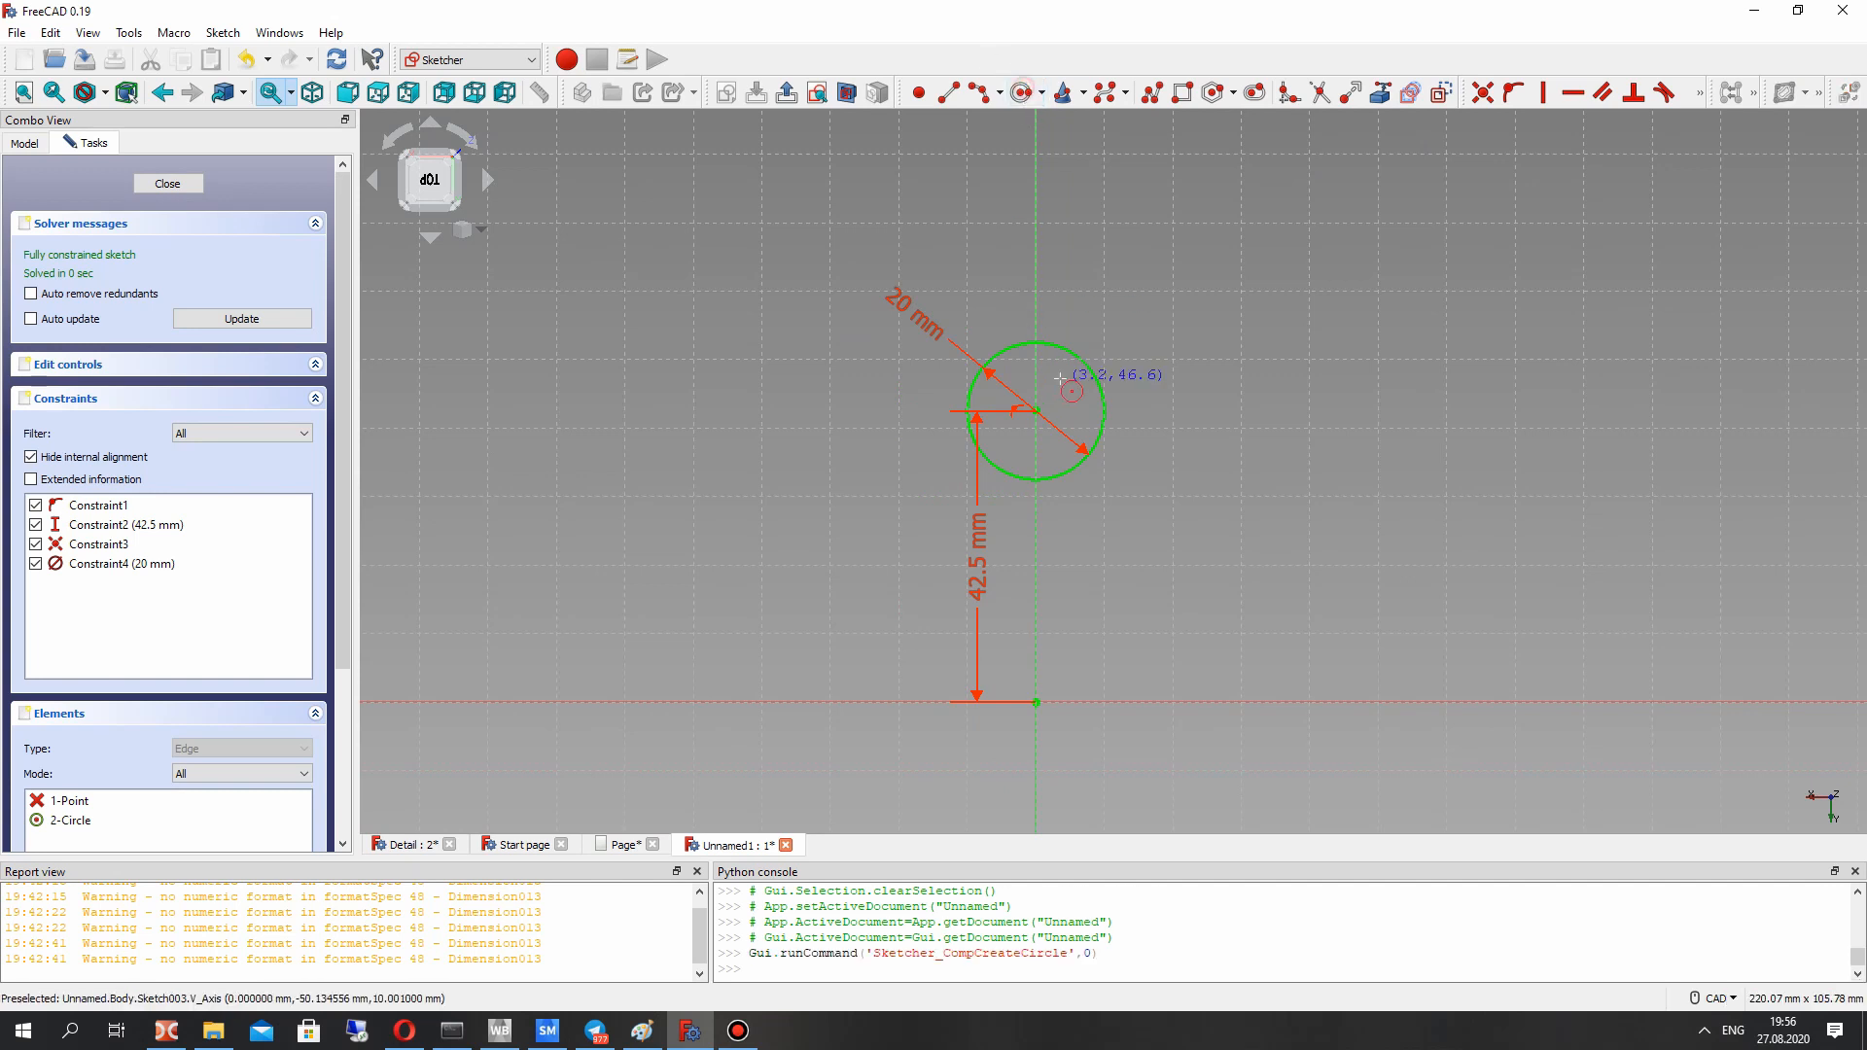
left_click(1037, 410)
left_click(1040, 295)
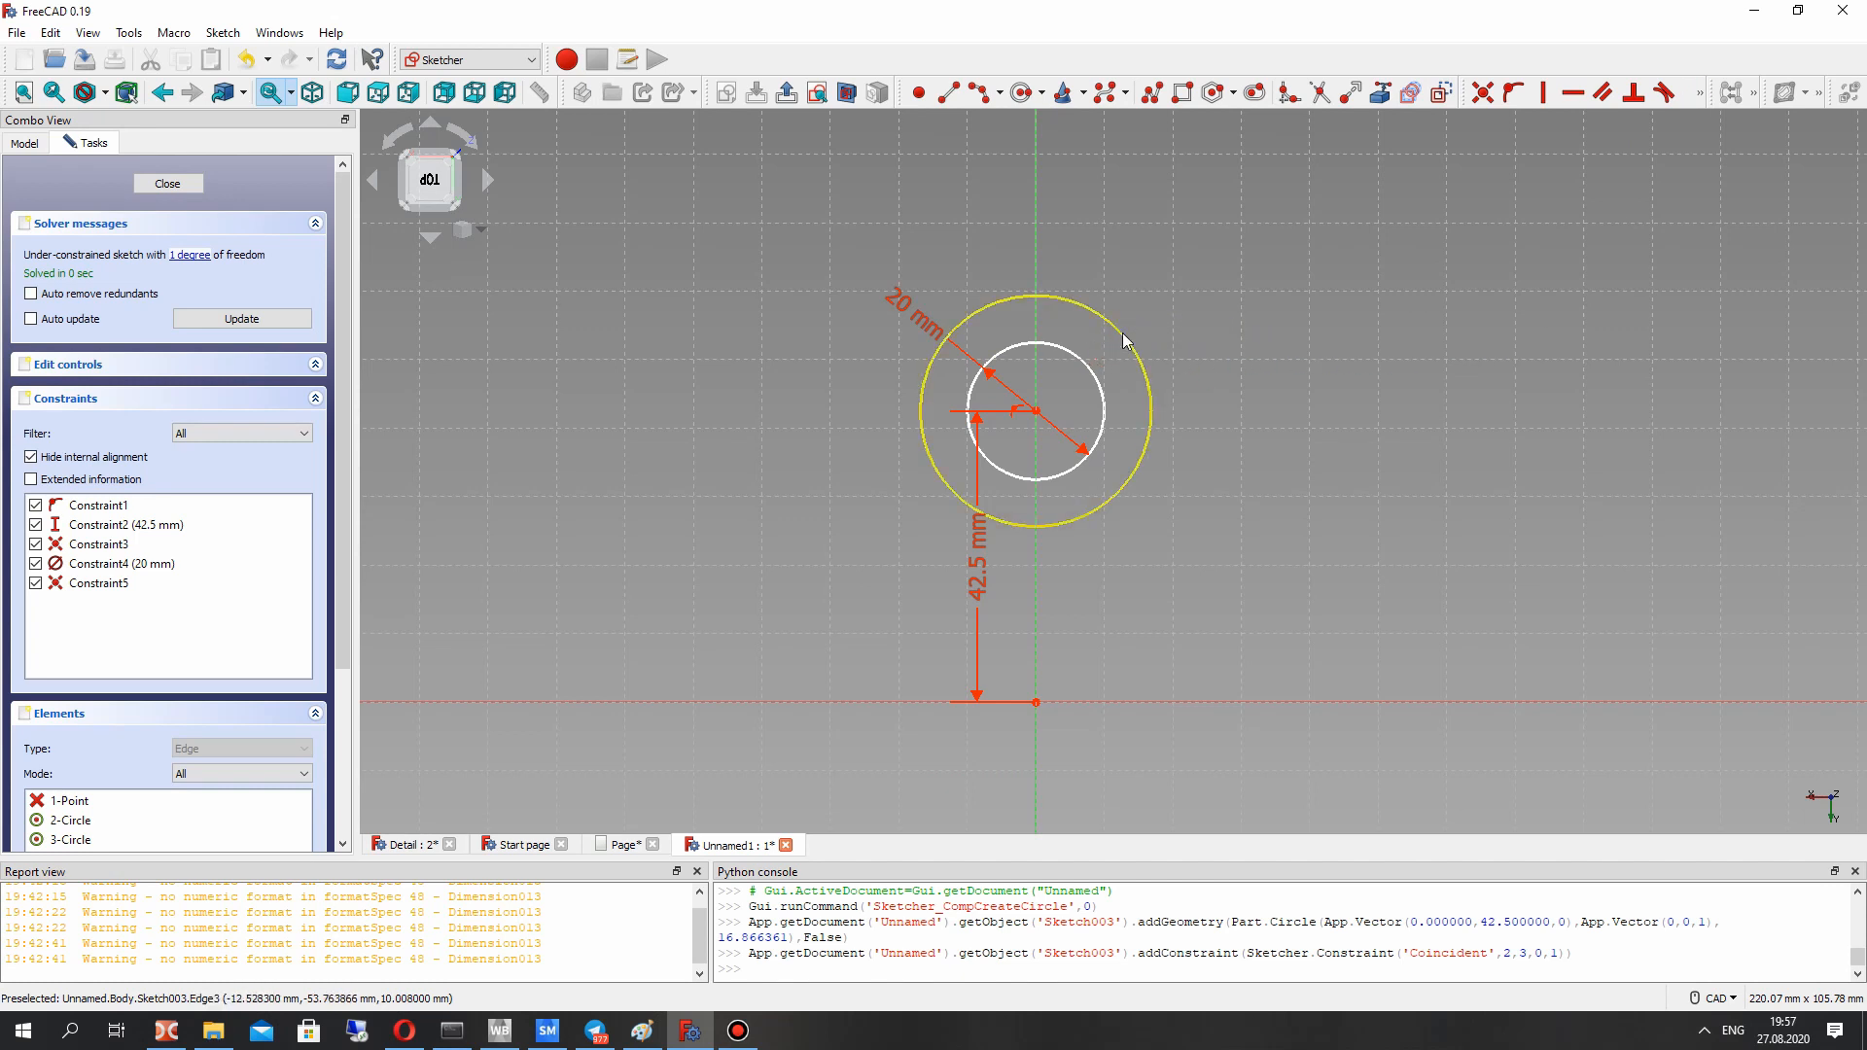
left_click(1123, 335)
key("Delete")
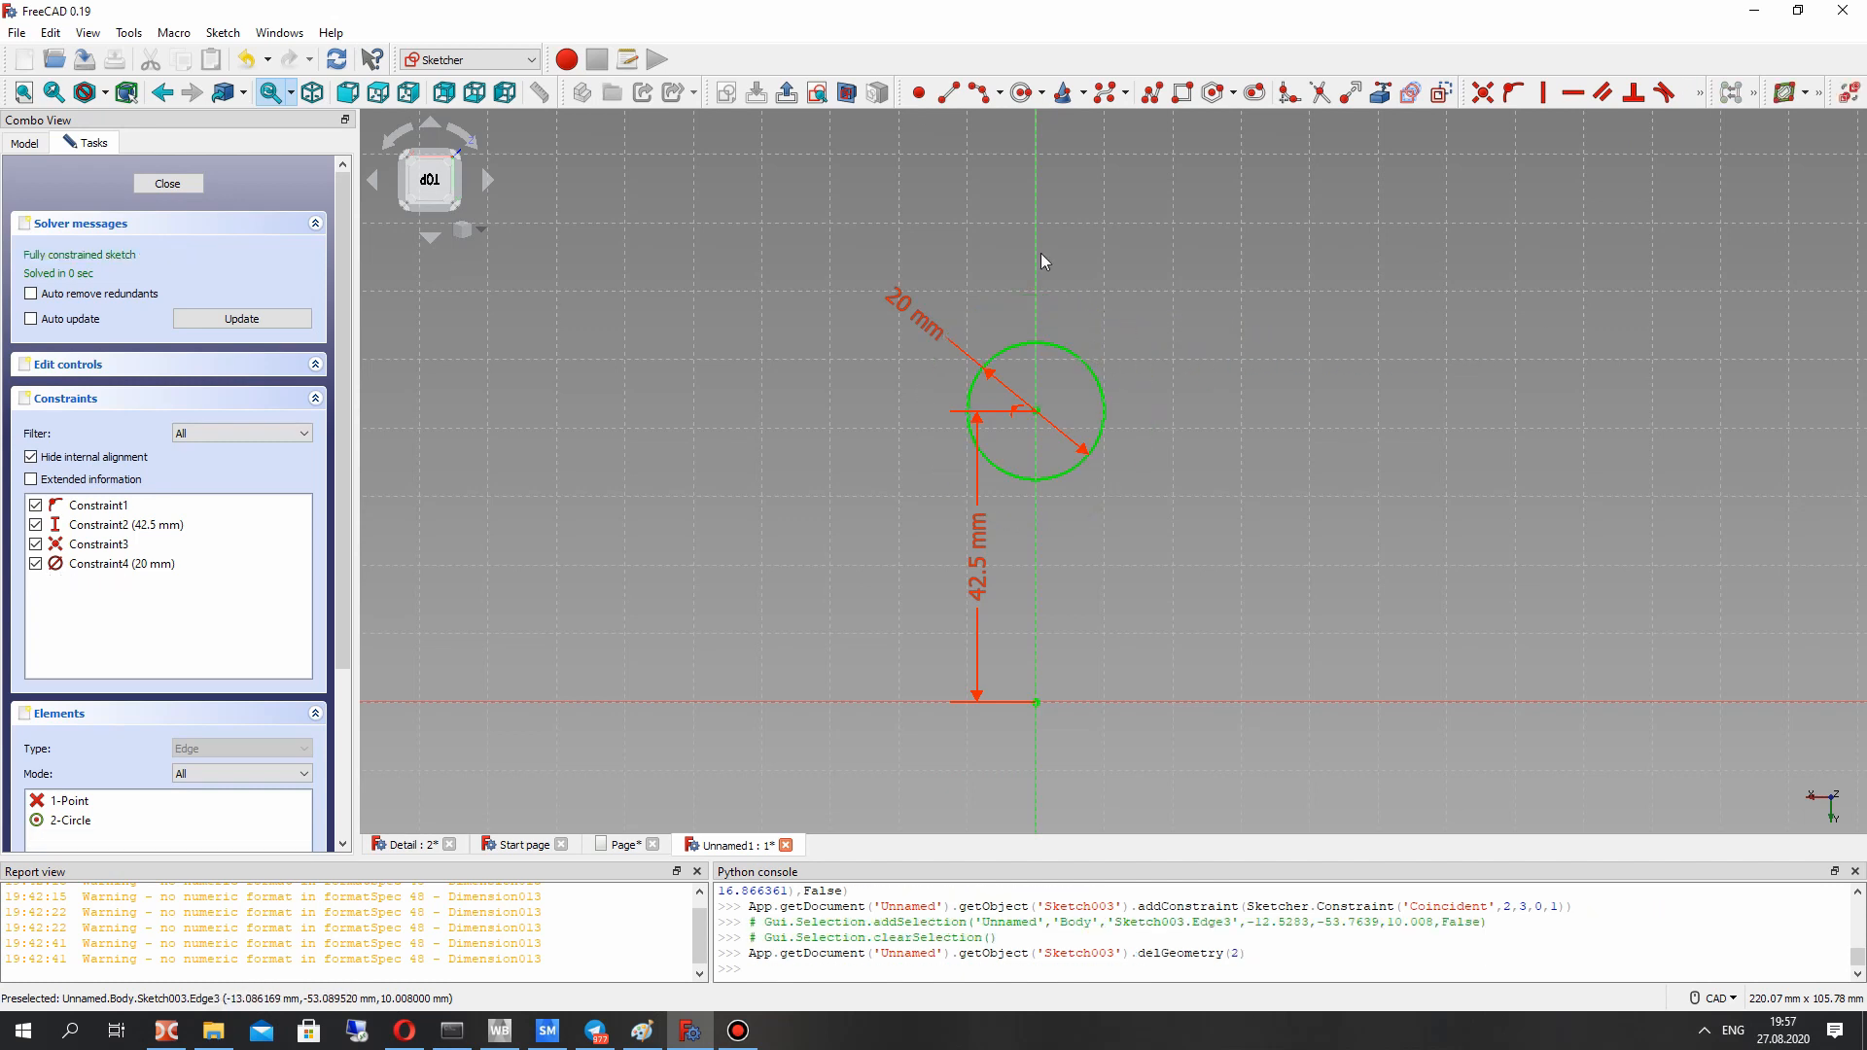
Step: Draw an upper semicircular arc of about 19.7 mm radius, concentric with the 20 mm circle
left_click(1000, 97)
left_click(1016, 122)
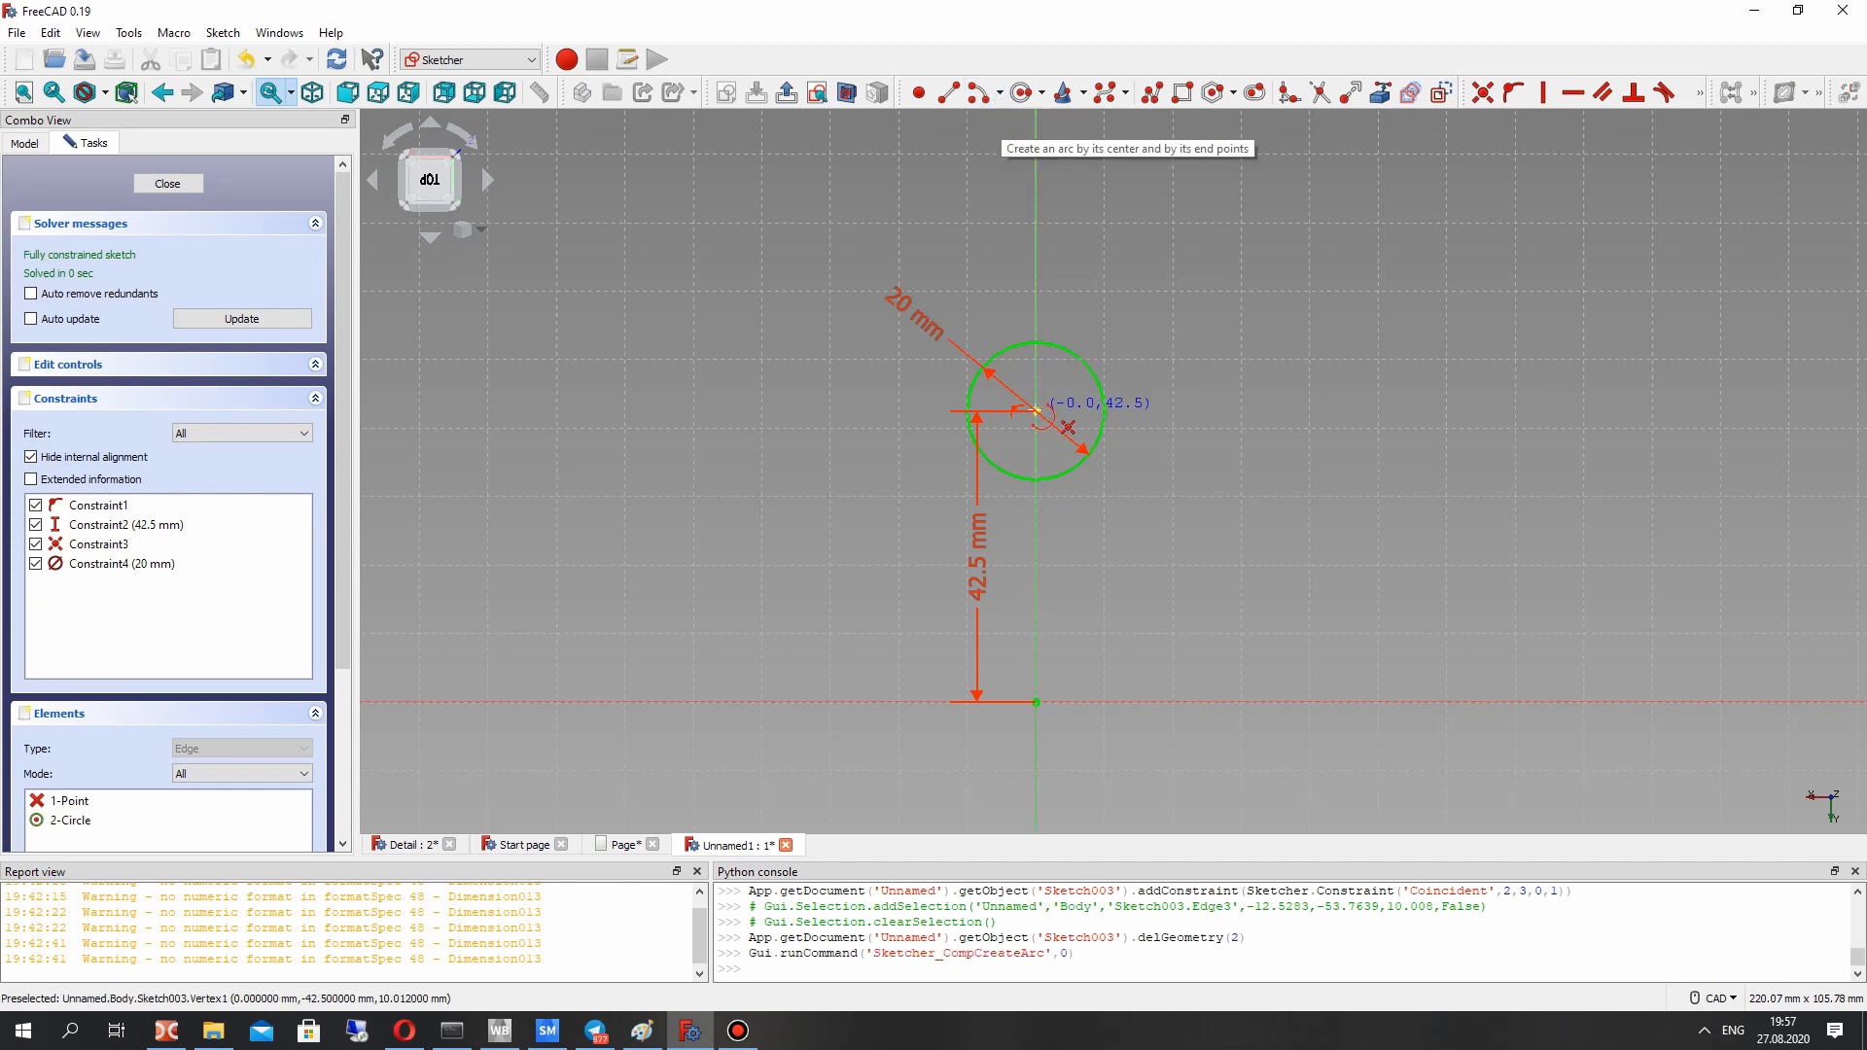
left_click(1037, 411)
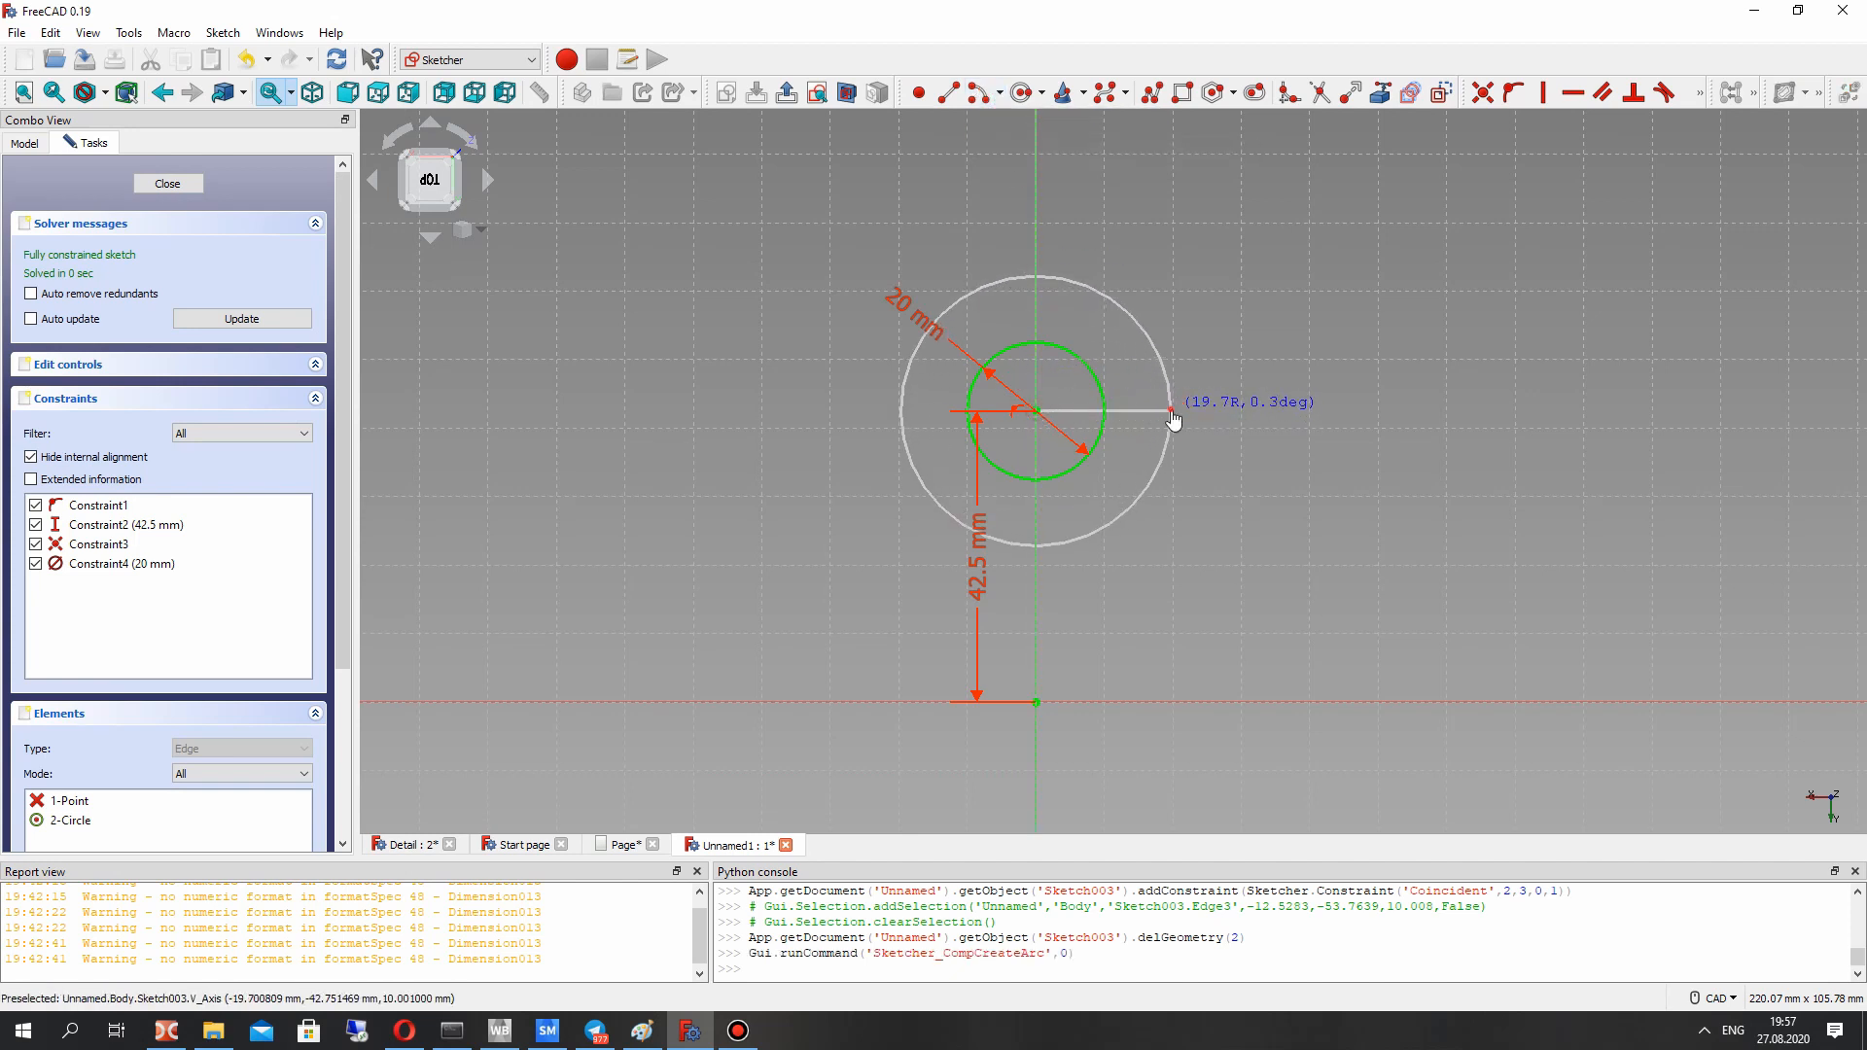
left_click(1172, 410)
left_click(871, 412)
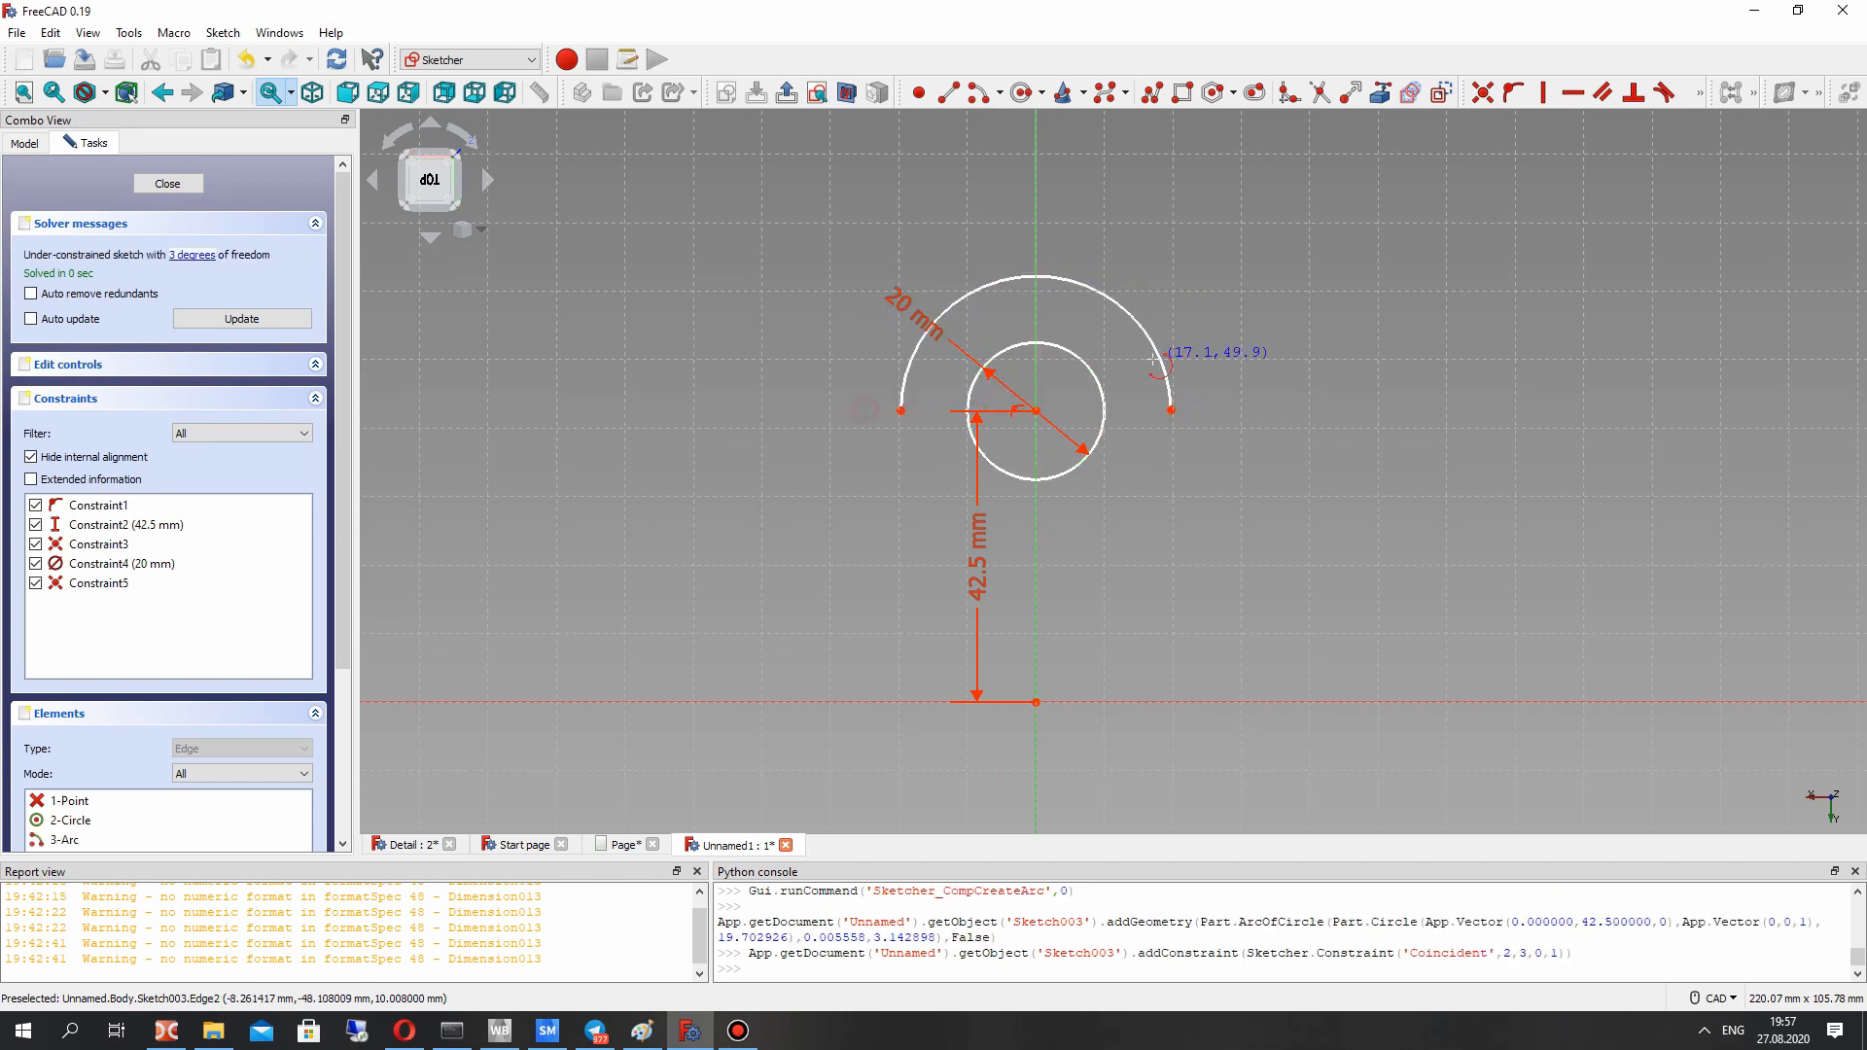
right_click(1144, 324)
Step: Constrain the arc's radius to 18 mm and move its dimension label to the arc's upper right
left_click(1139, 325)
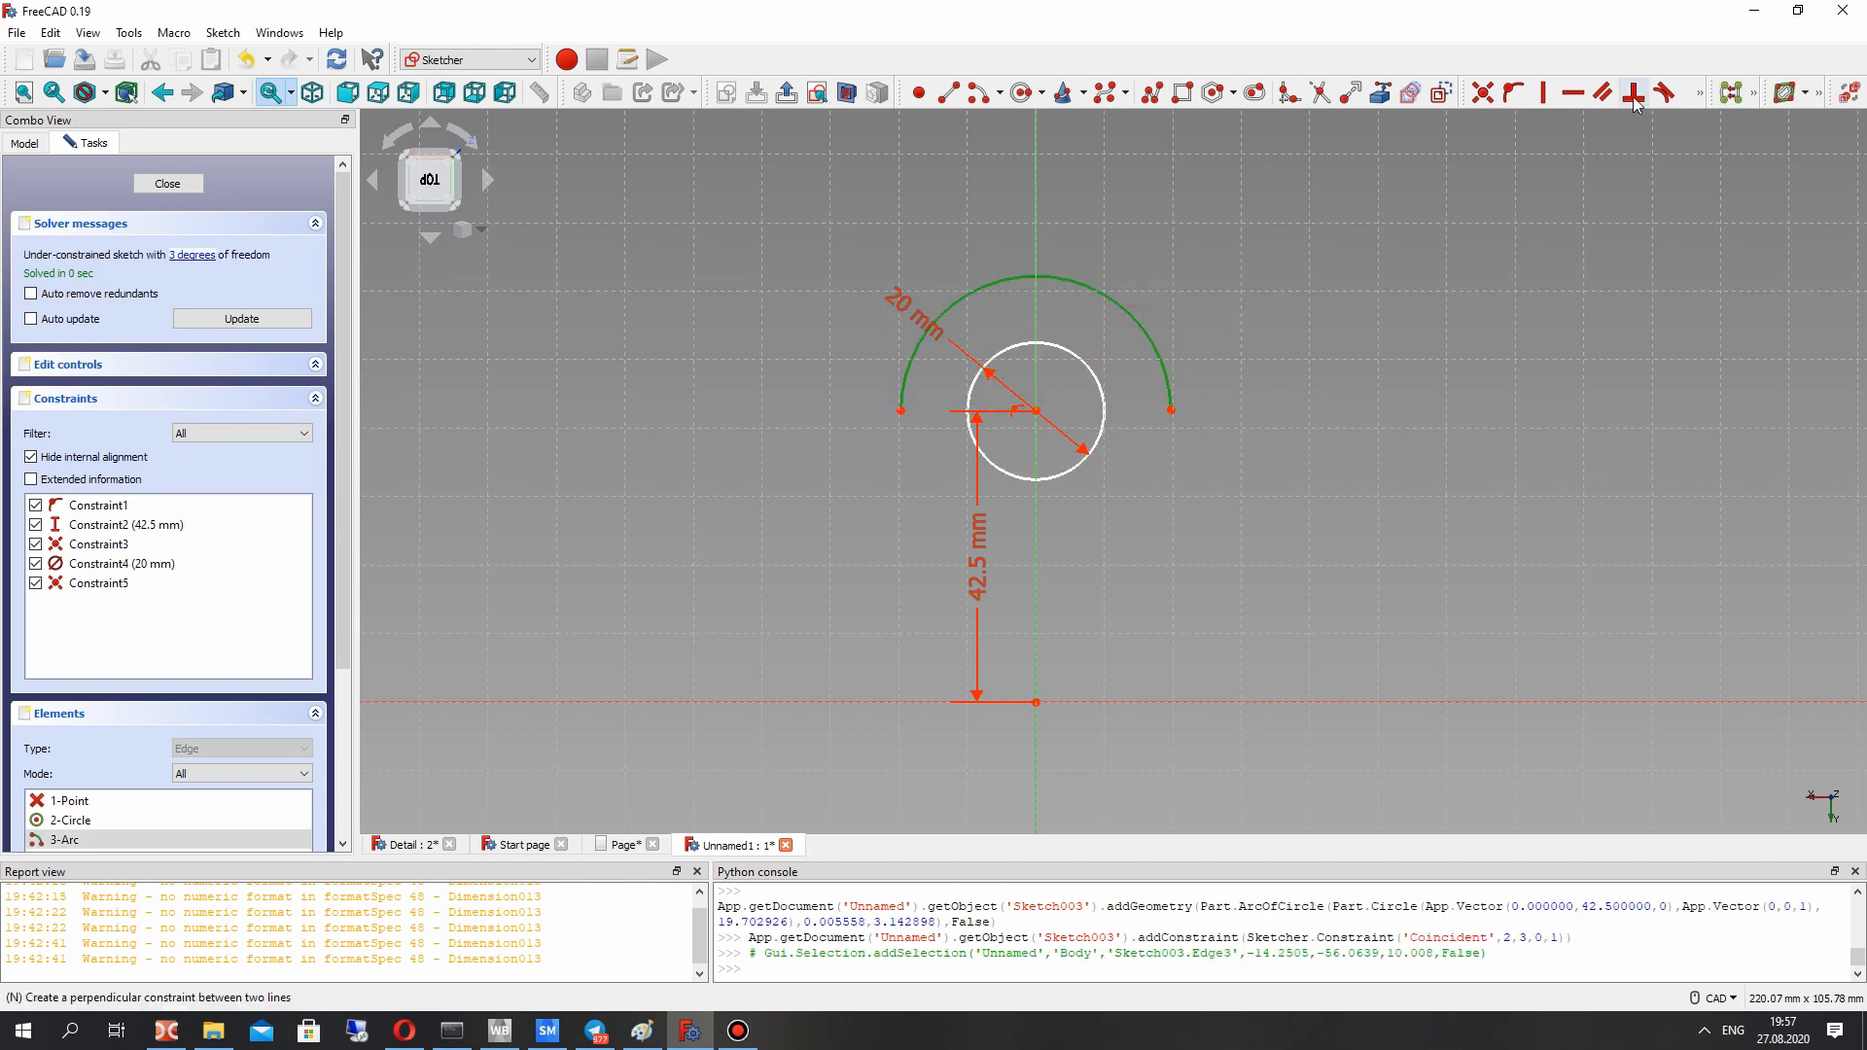
left_click(1702, 93)
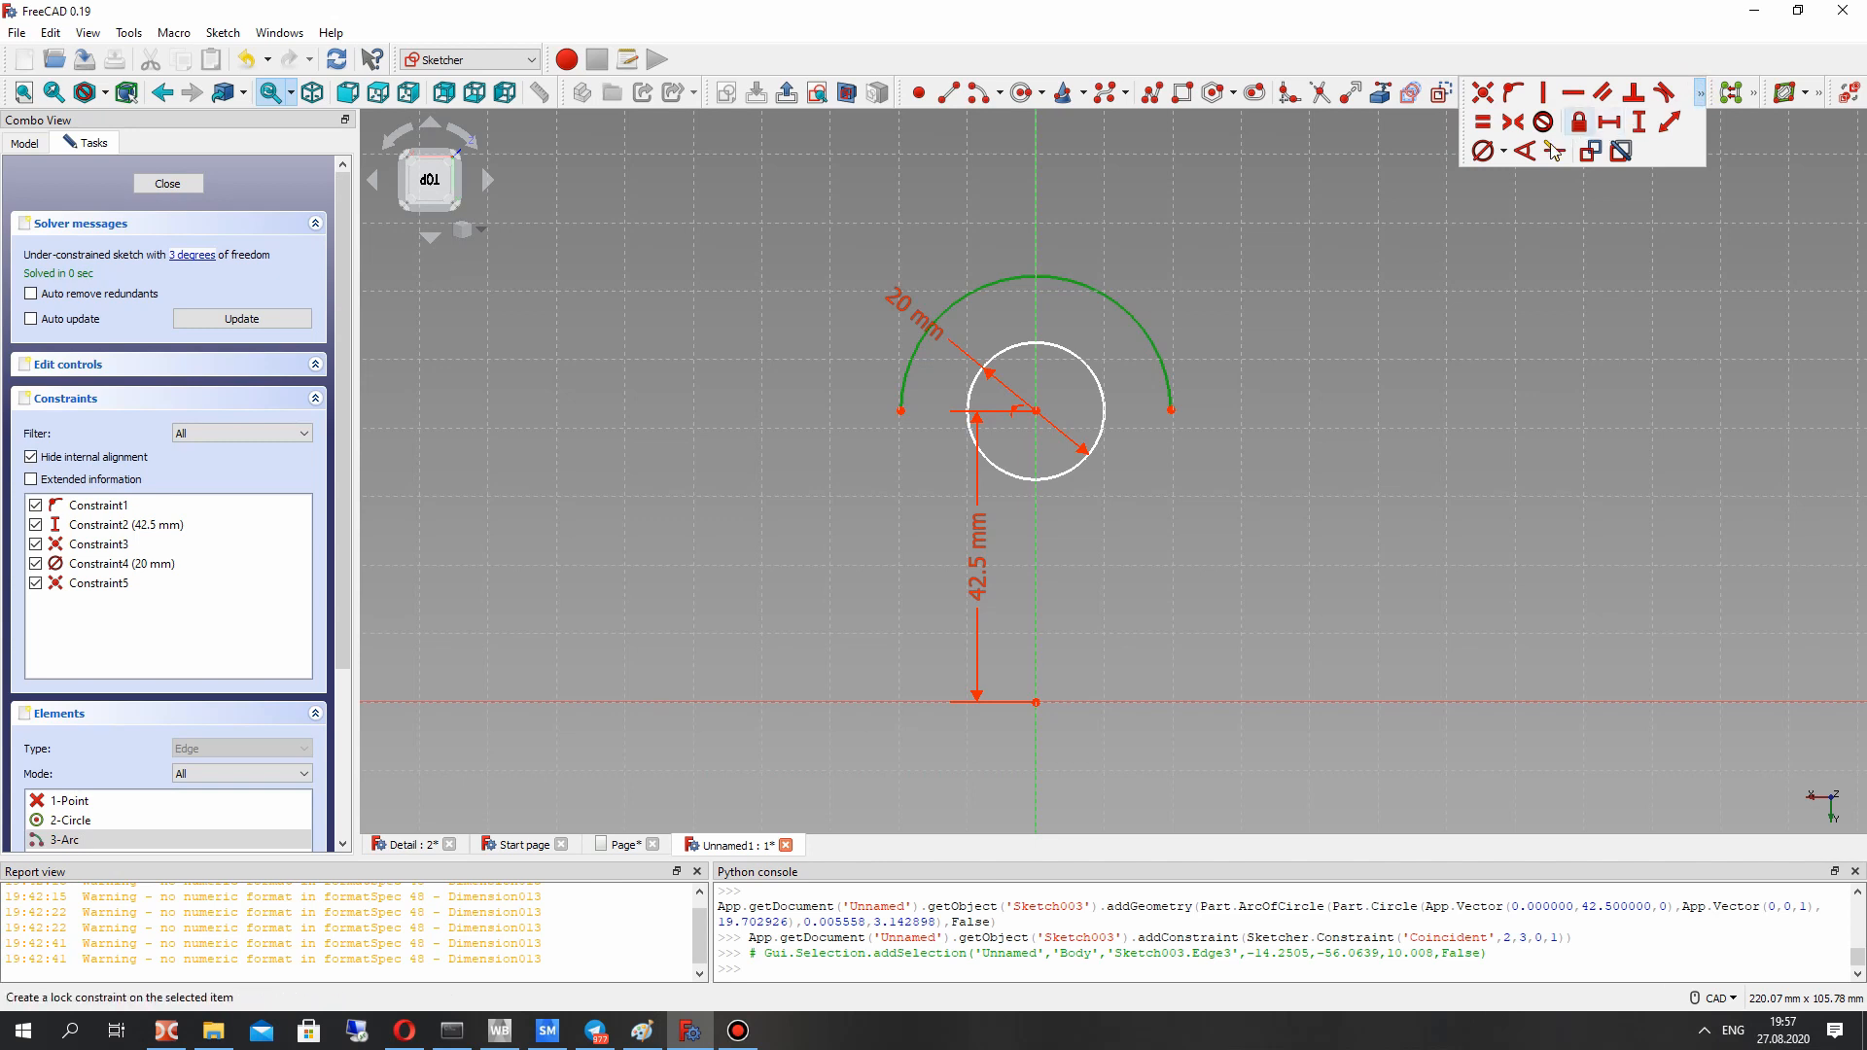
left_click(1504, 153)
left_click(1505, 176)
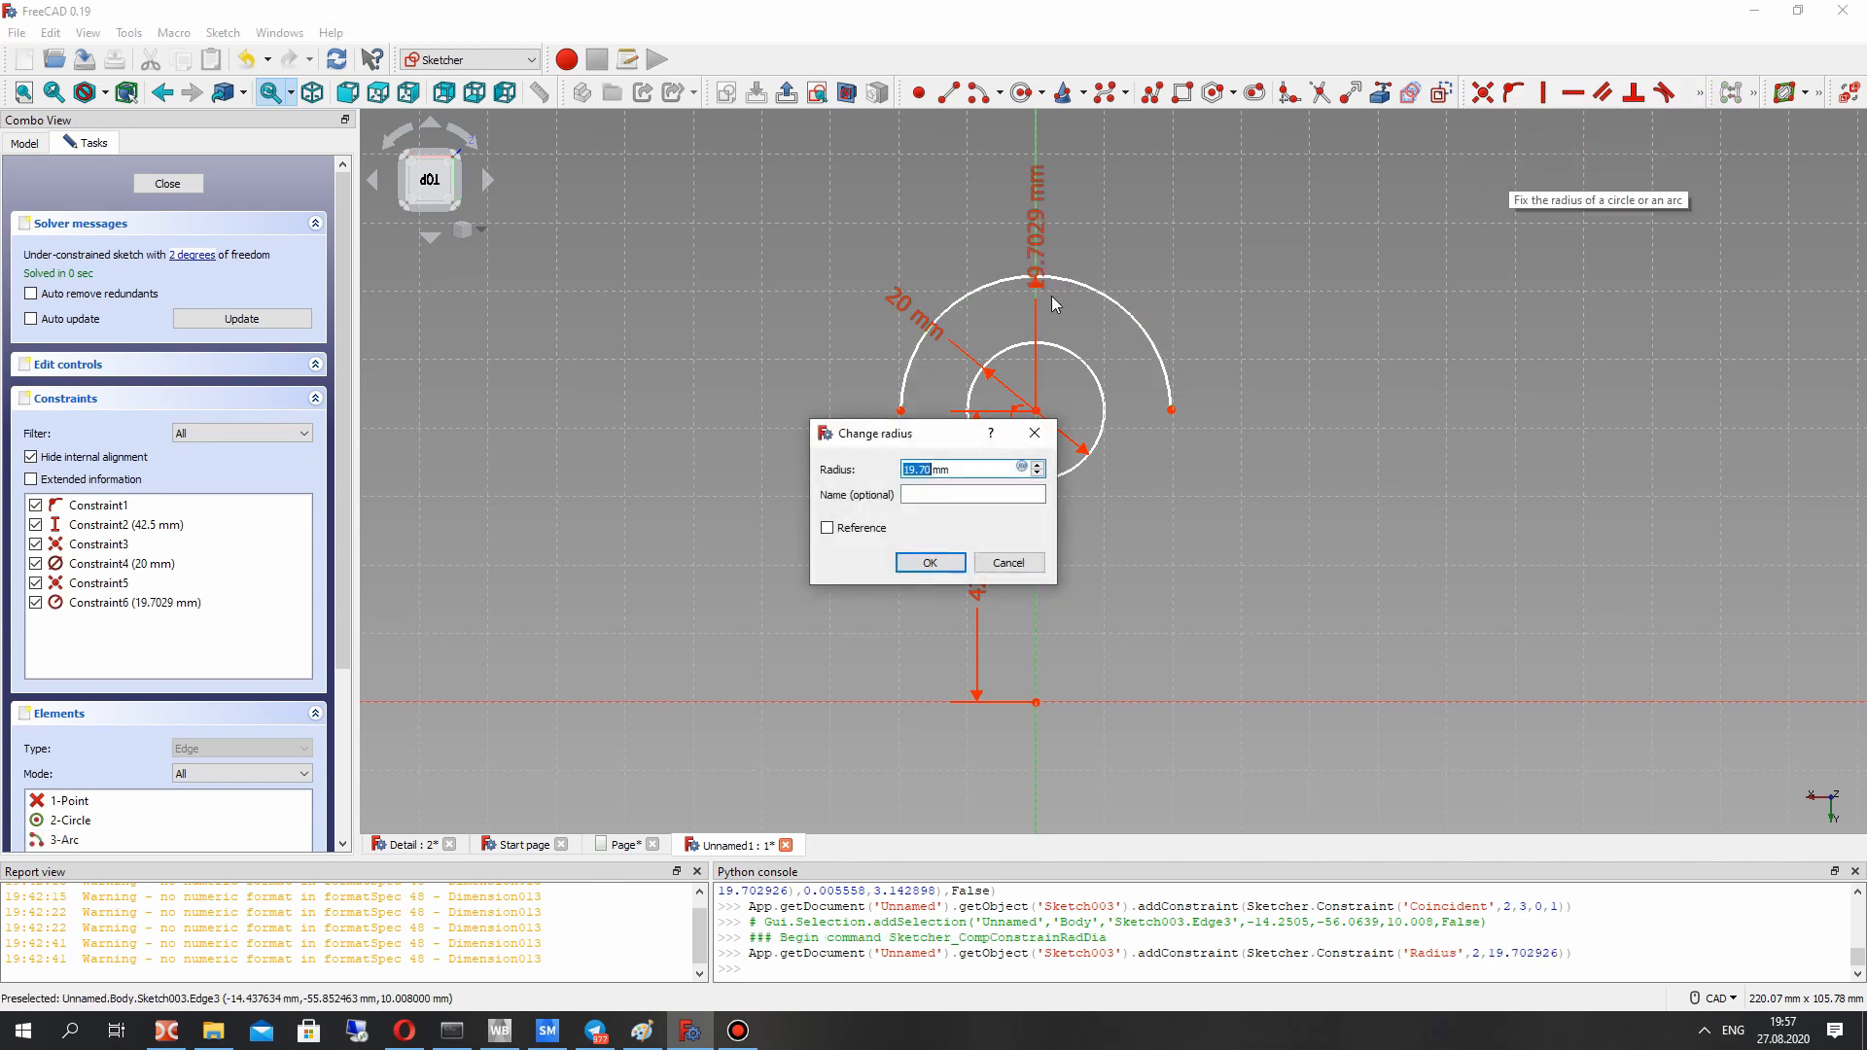
type("18")
left_click(926, 563)
left_click_drag(1041, 251, 1171, 276)
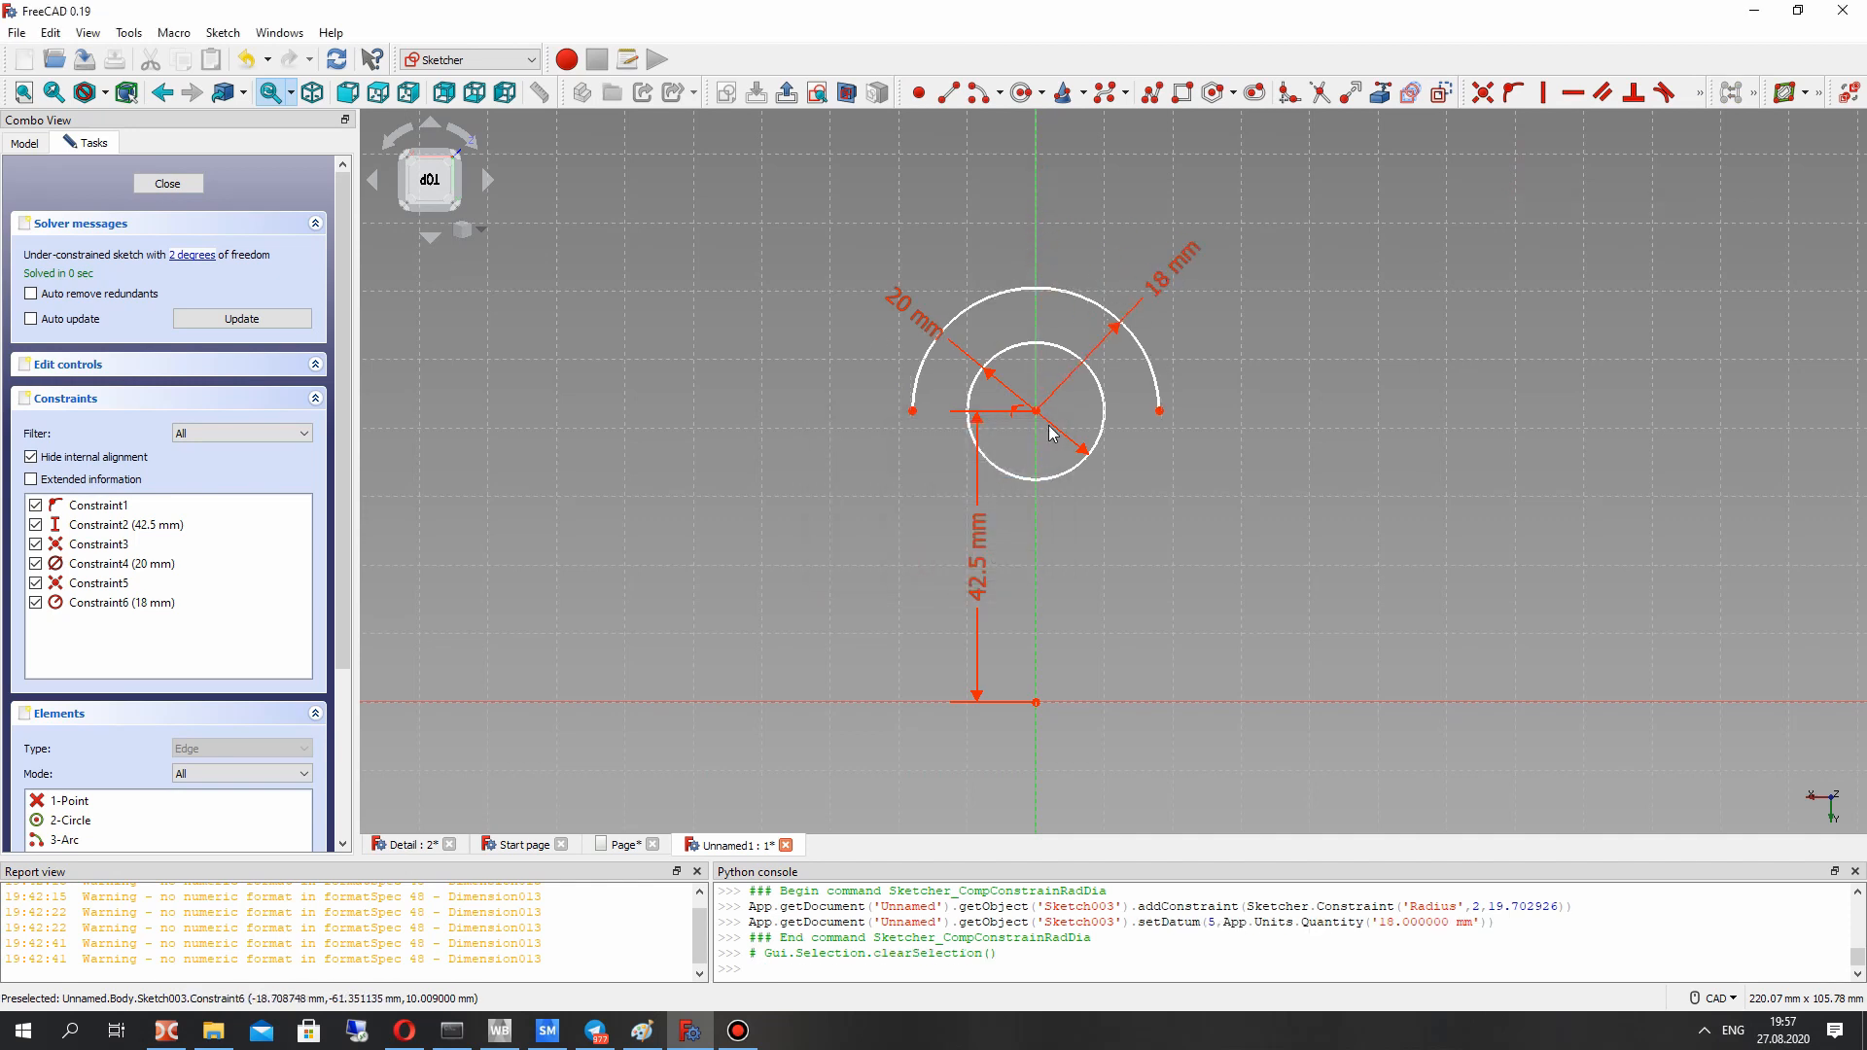
Step: Draw two horizontal construction lines from the circle's centre, about 41 mm to the left and about 49 mm to the right
left_click(223, 32)
mouse_move(288, 292)
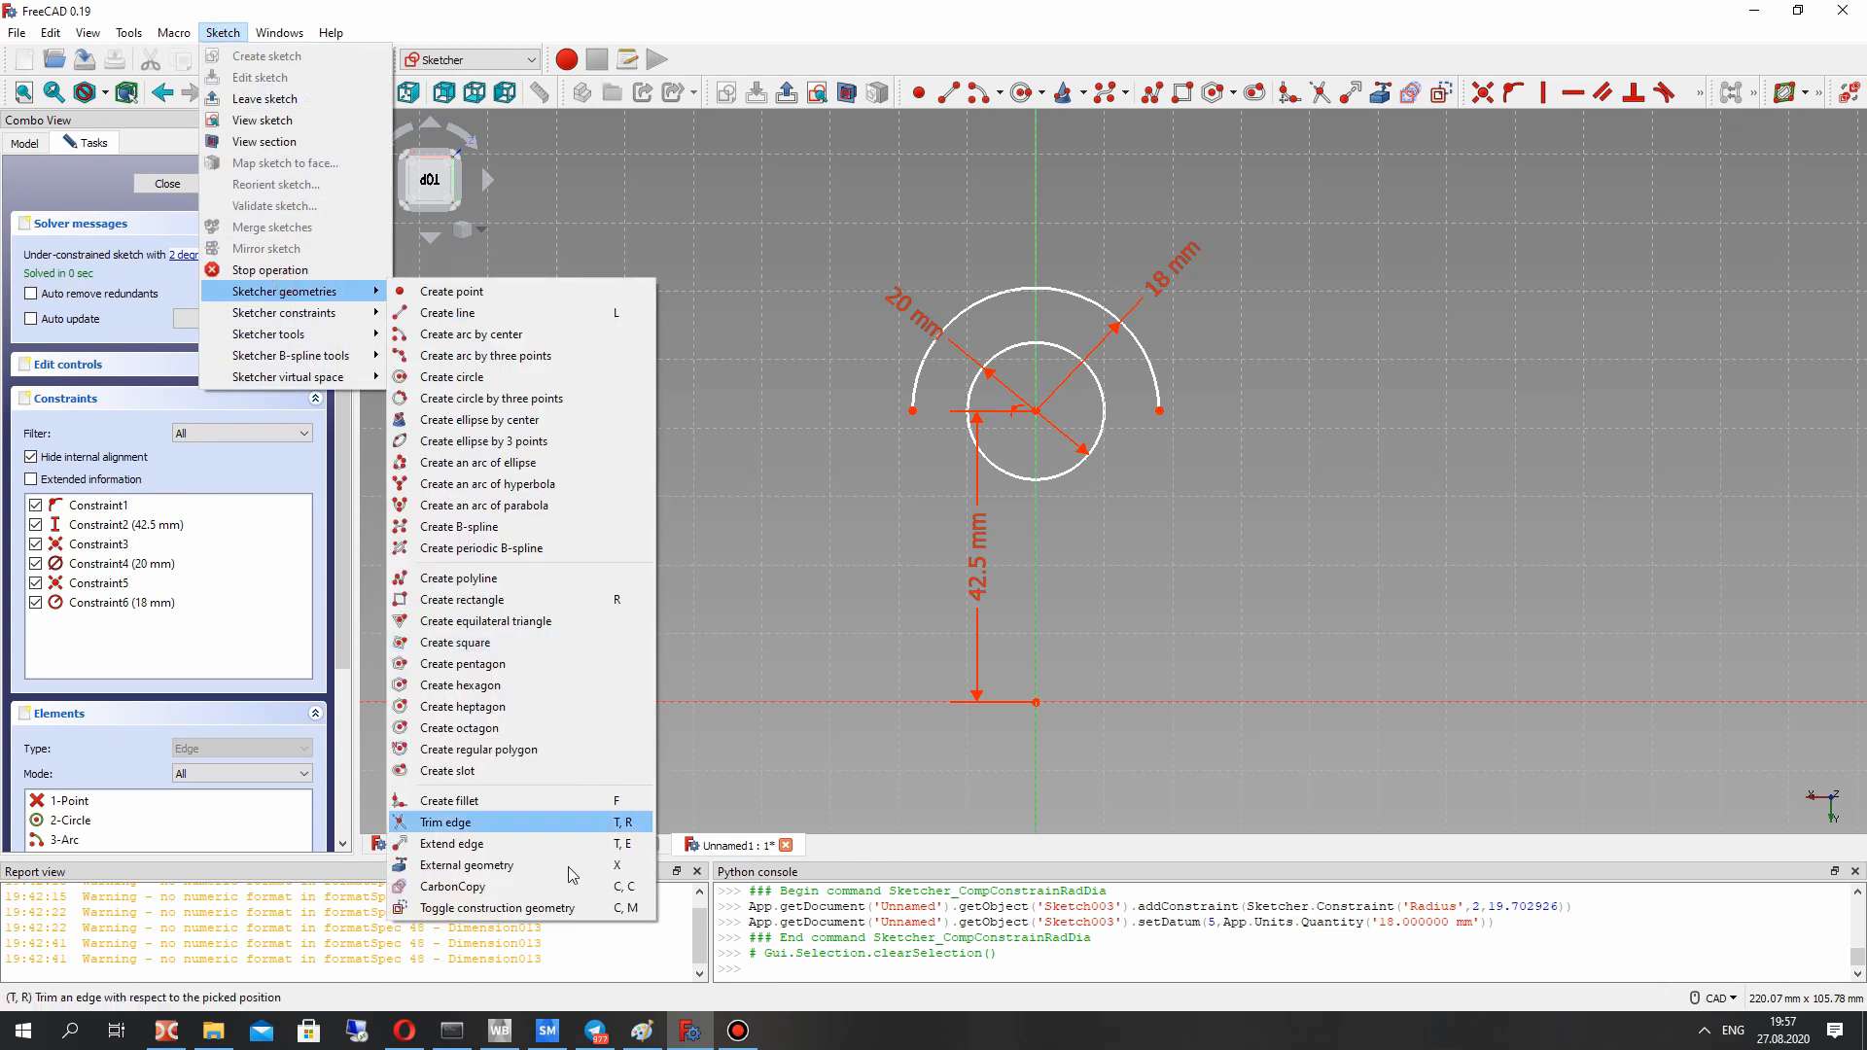
left_click(494, 907)
left_click(948, 93)
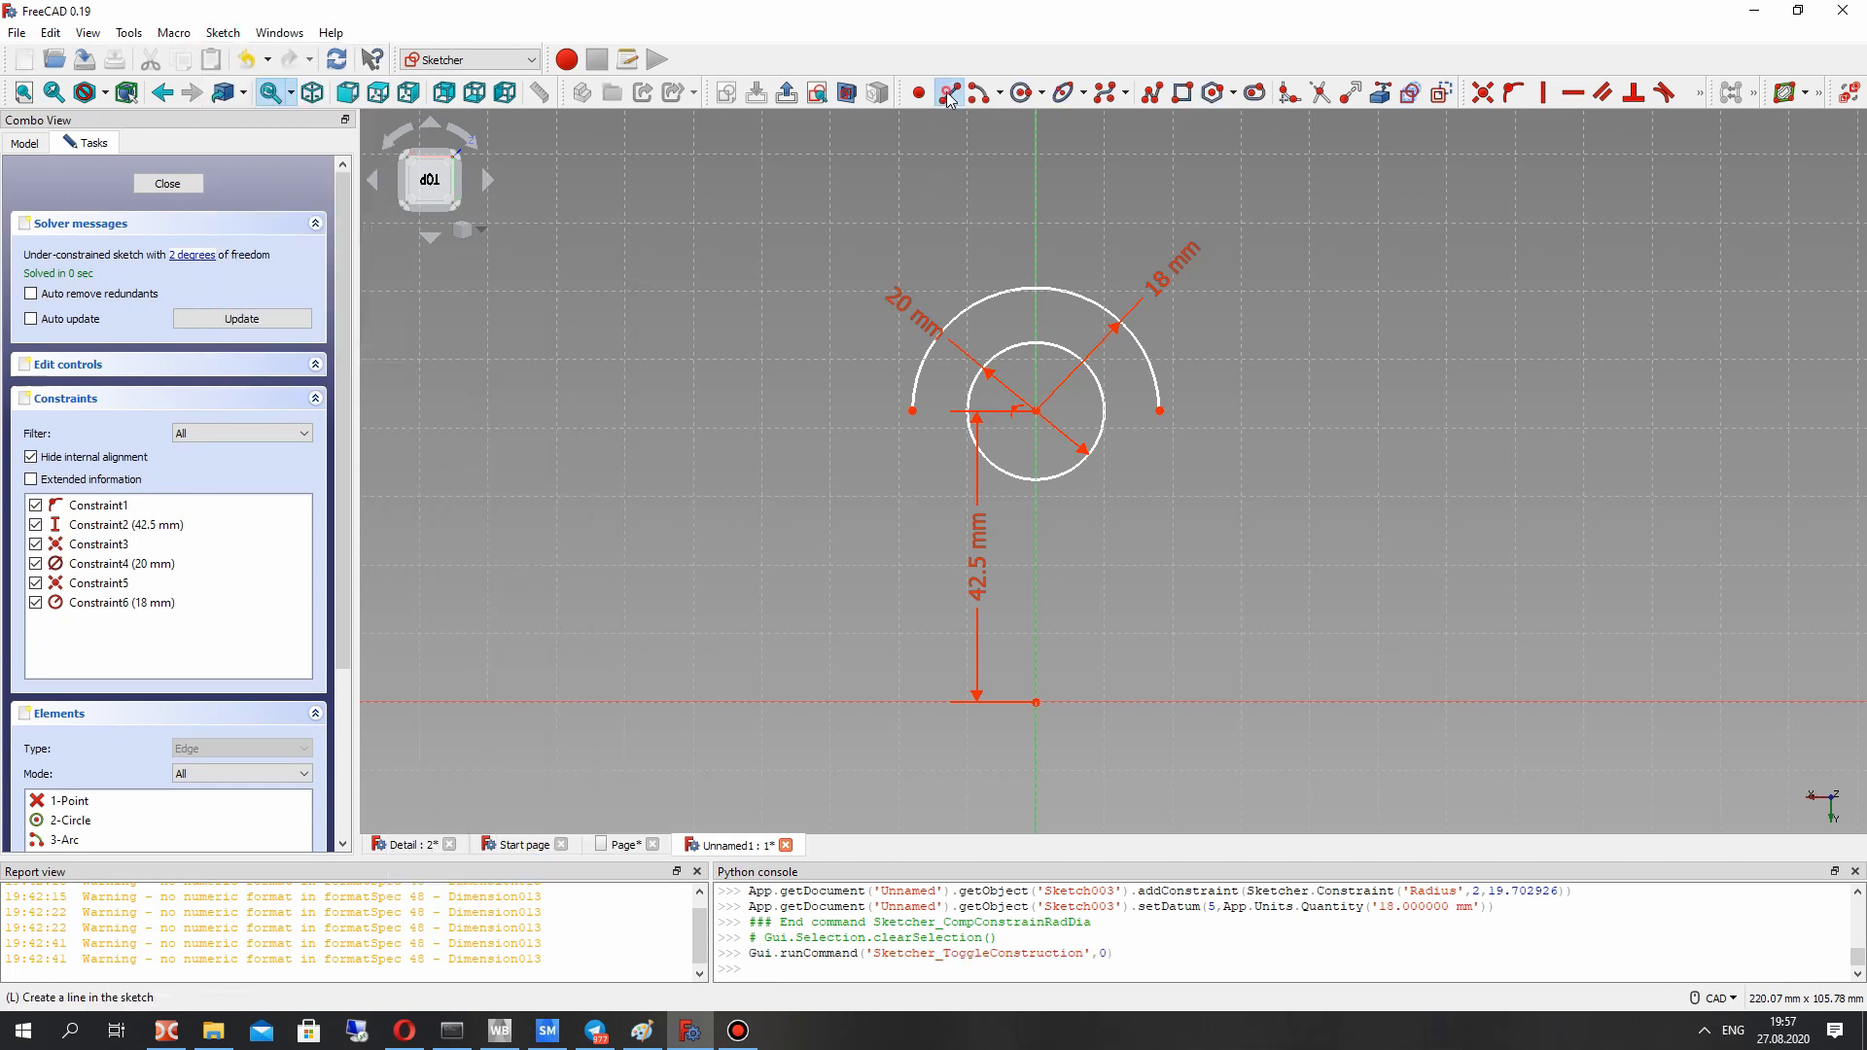
left_click(1036, 410)
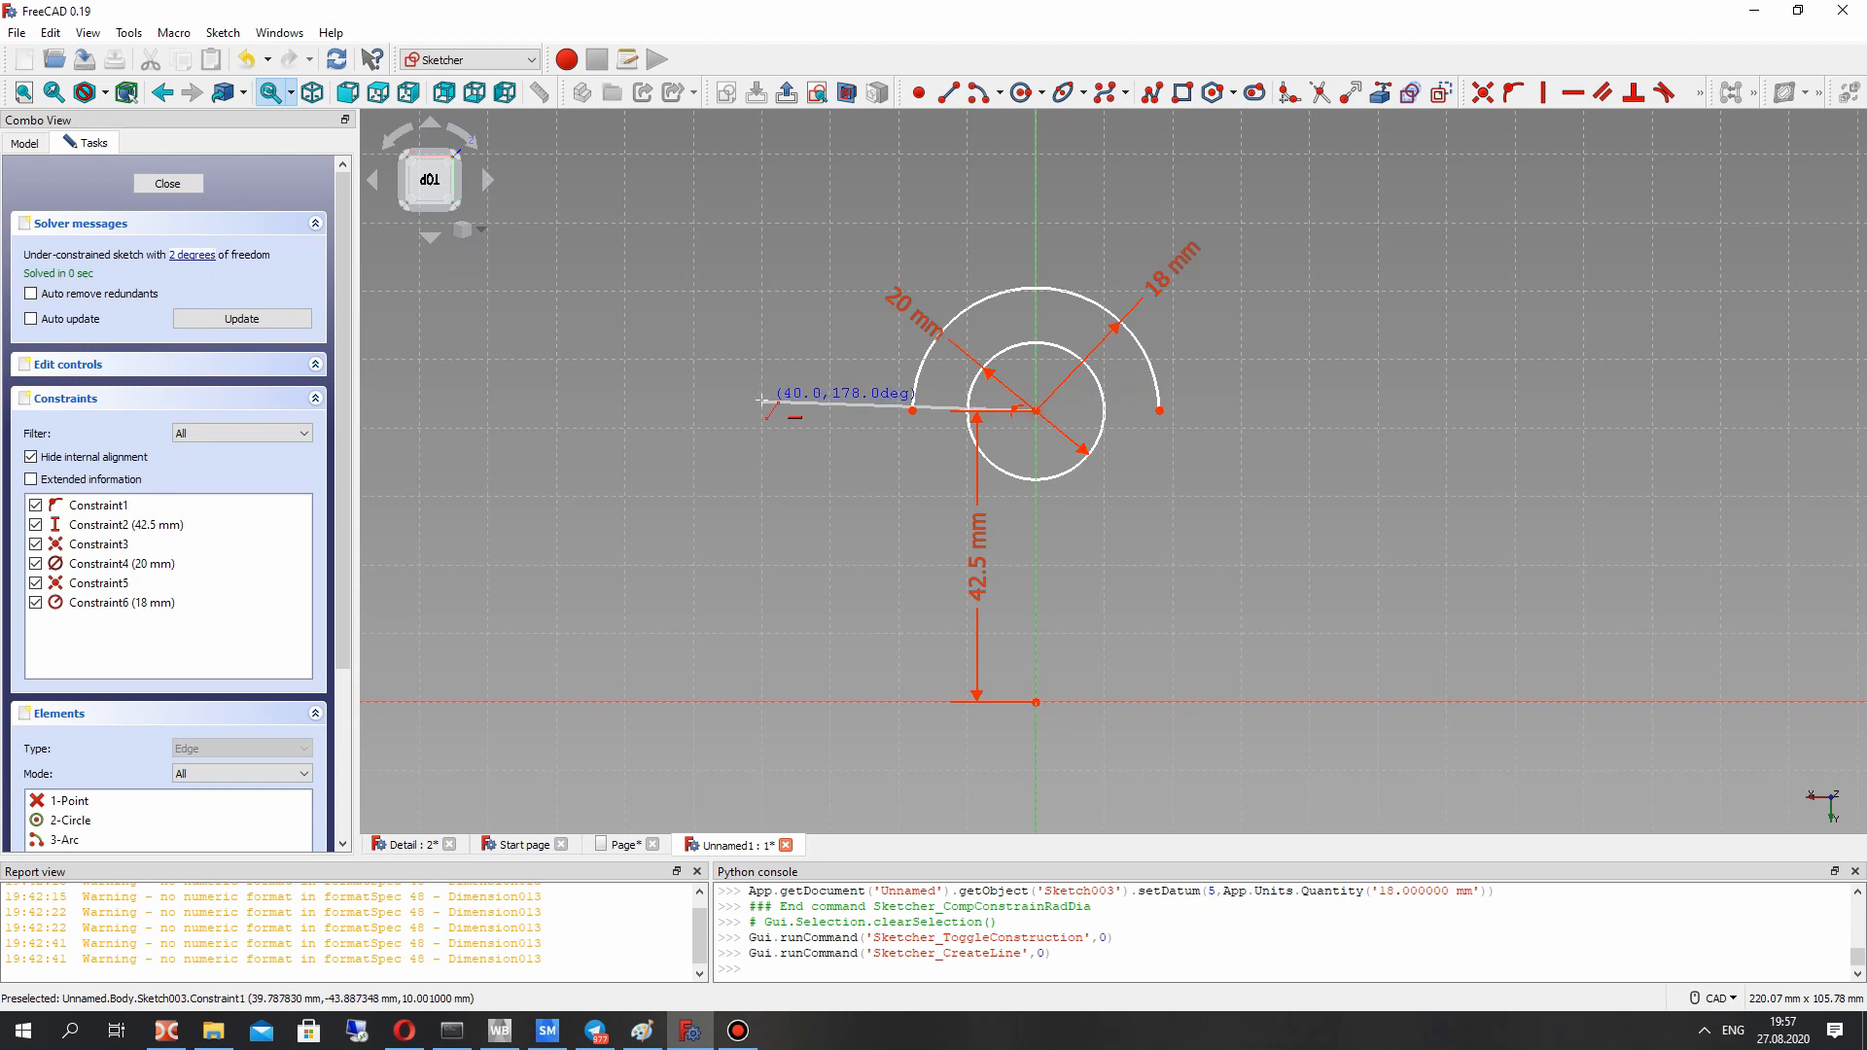
left_click(756, 410)
left_click(1035, 410)
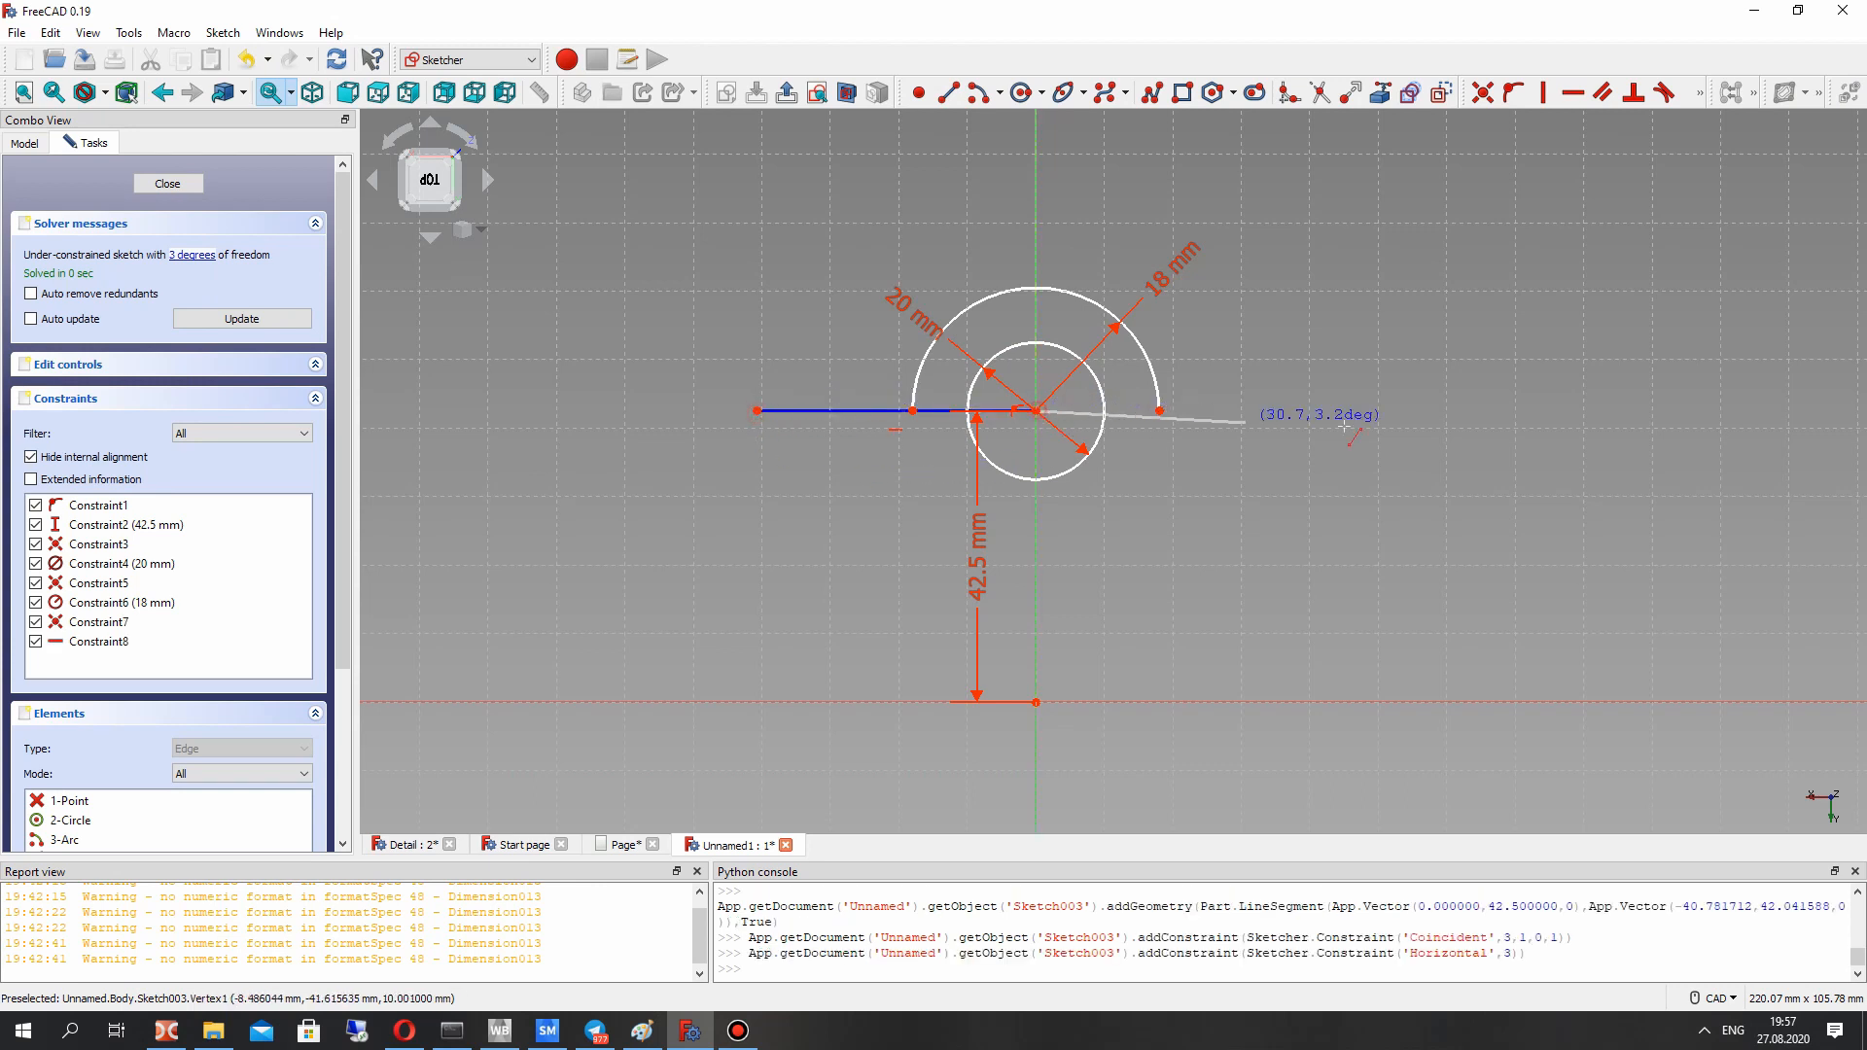
left_click(1370, 410)
key("Escape")
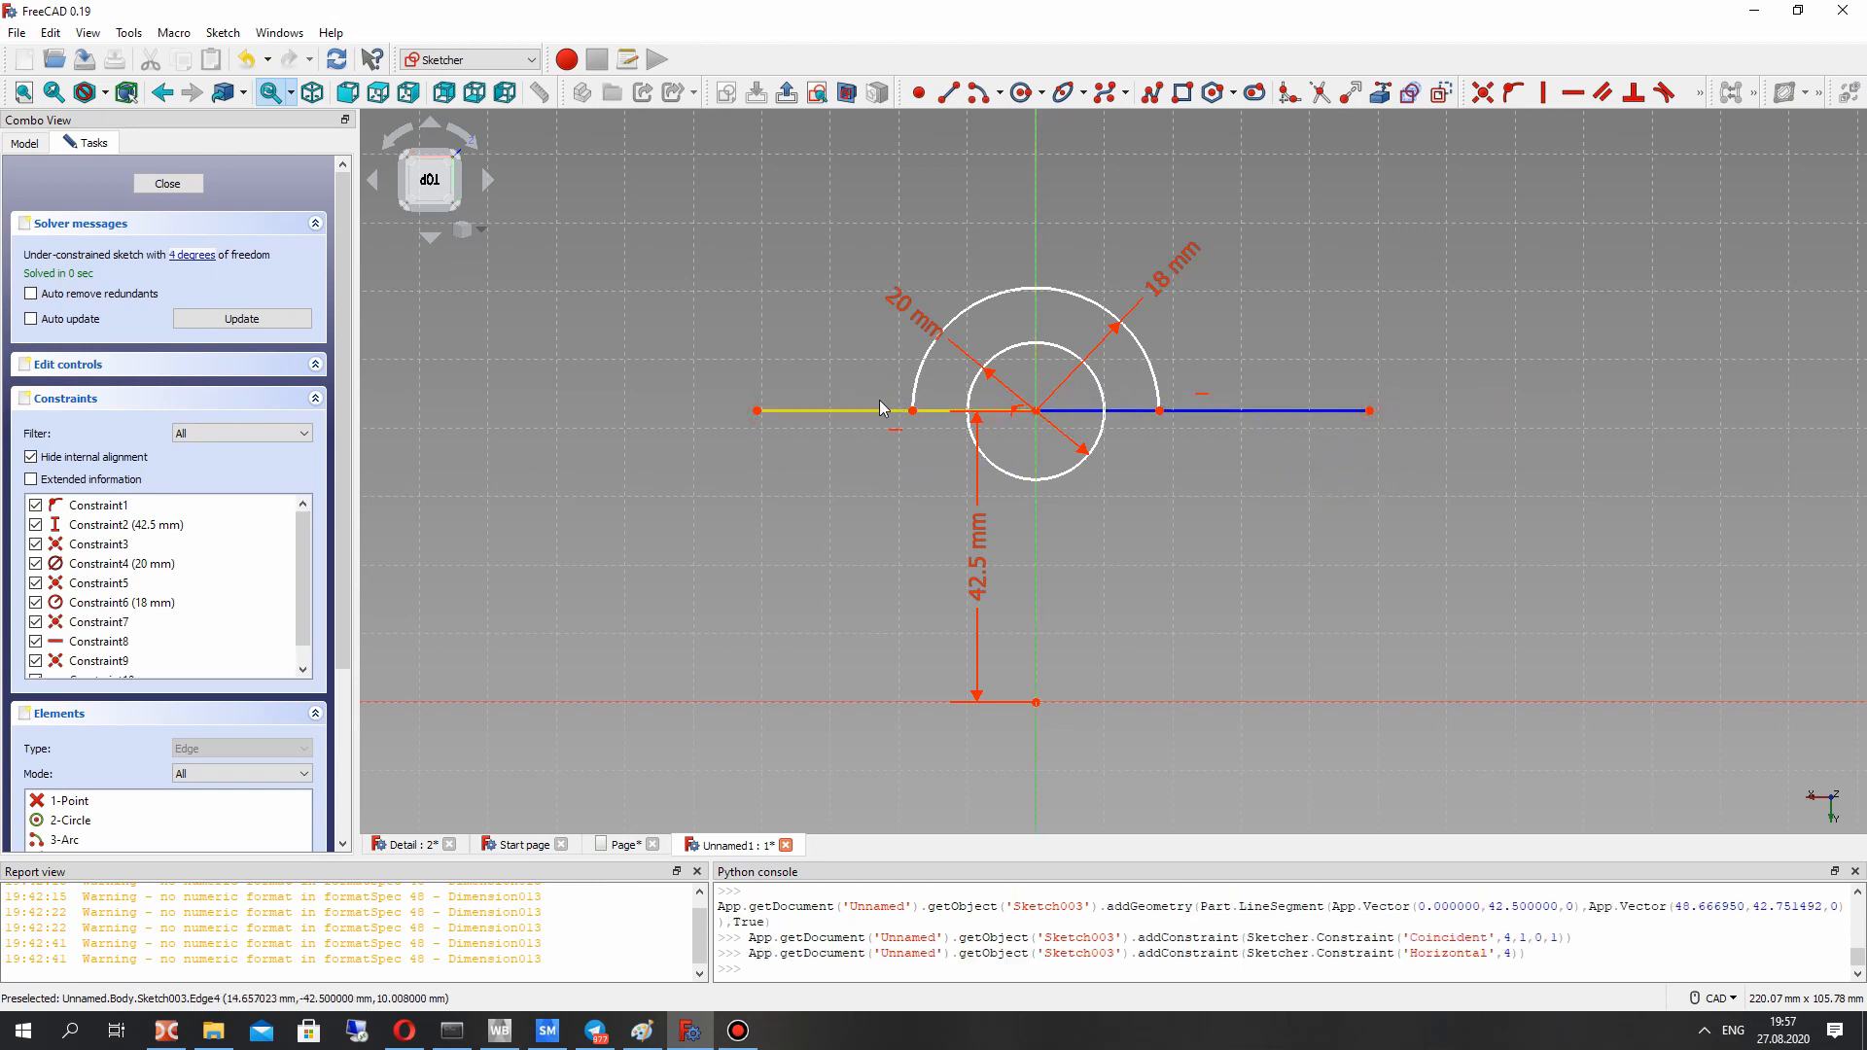
Step: Pull both arc endpoints slightly above the construction lines and switch back to normal geometry
left_click_drag(913, 410, 905, 377)
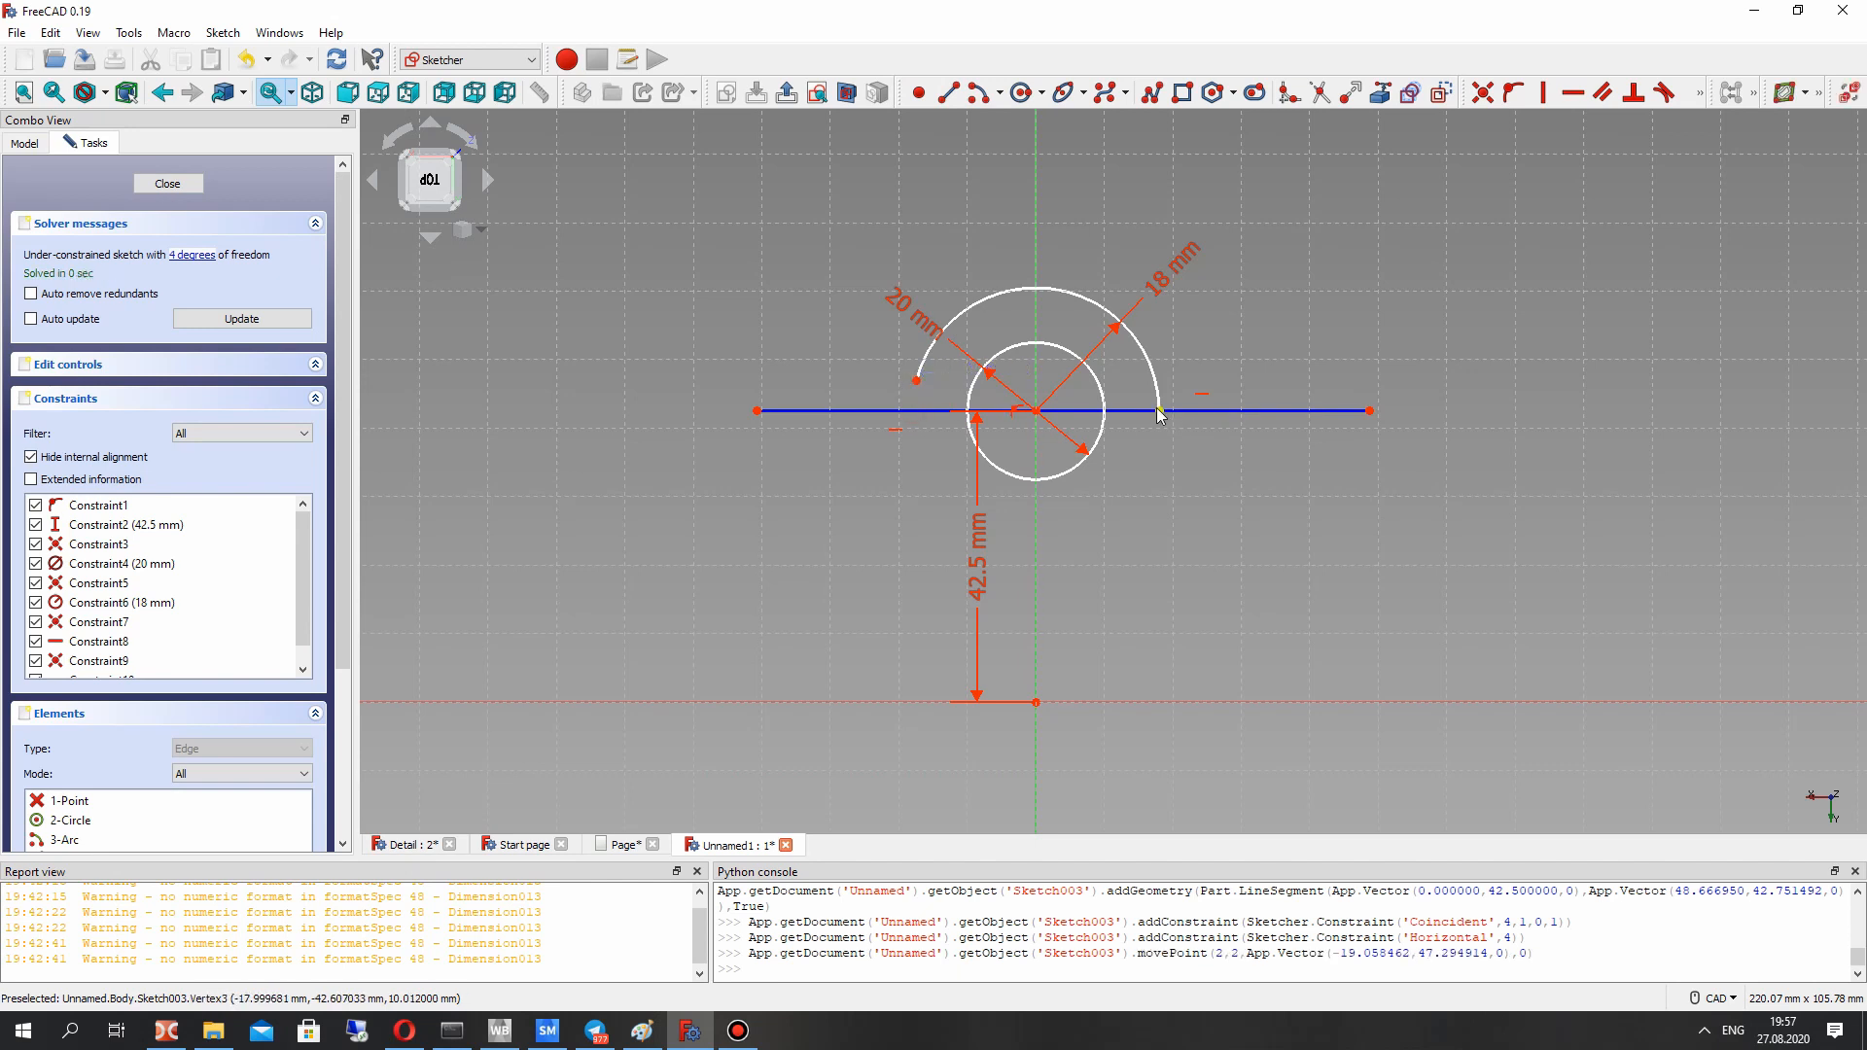
left_click_drag(1159, 411, 1153, 375)
left_click(1153, 376)
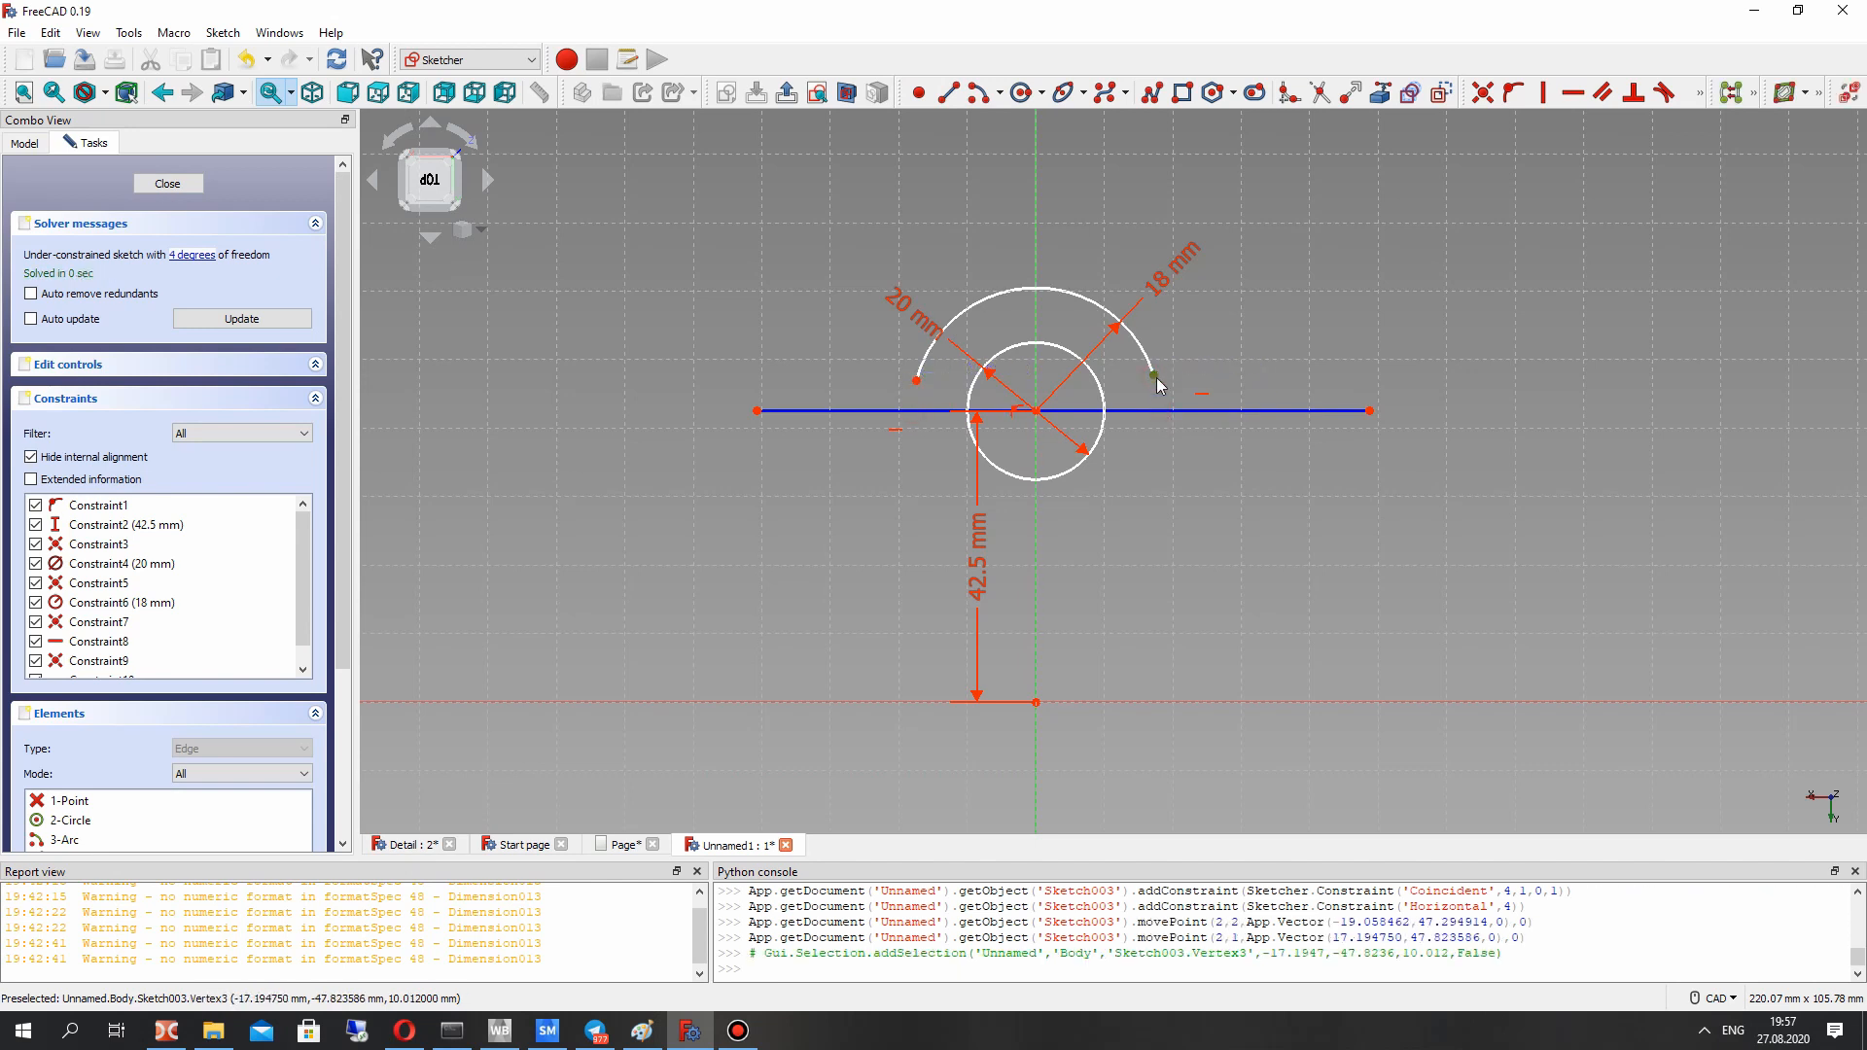
left_click(1158, 412)
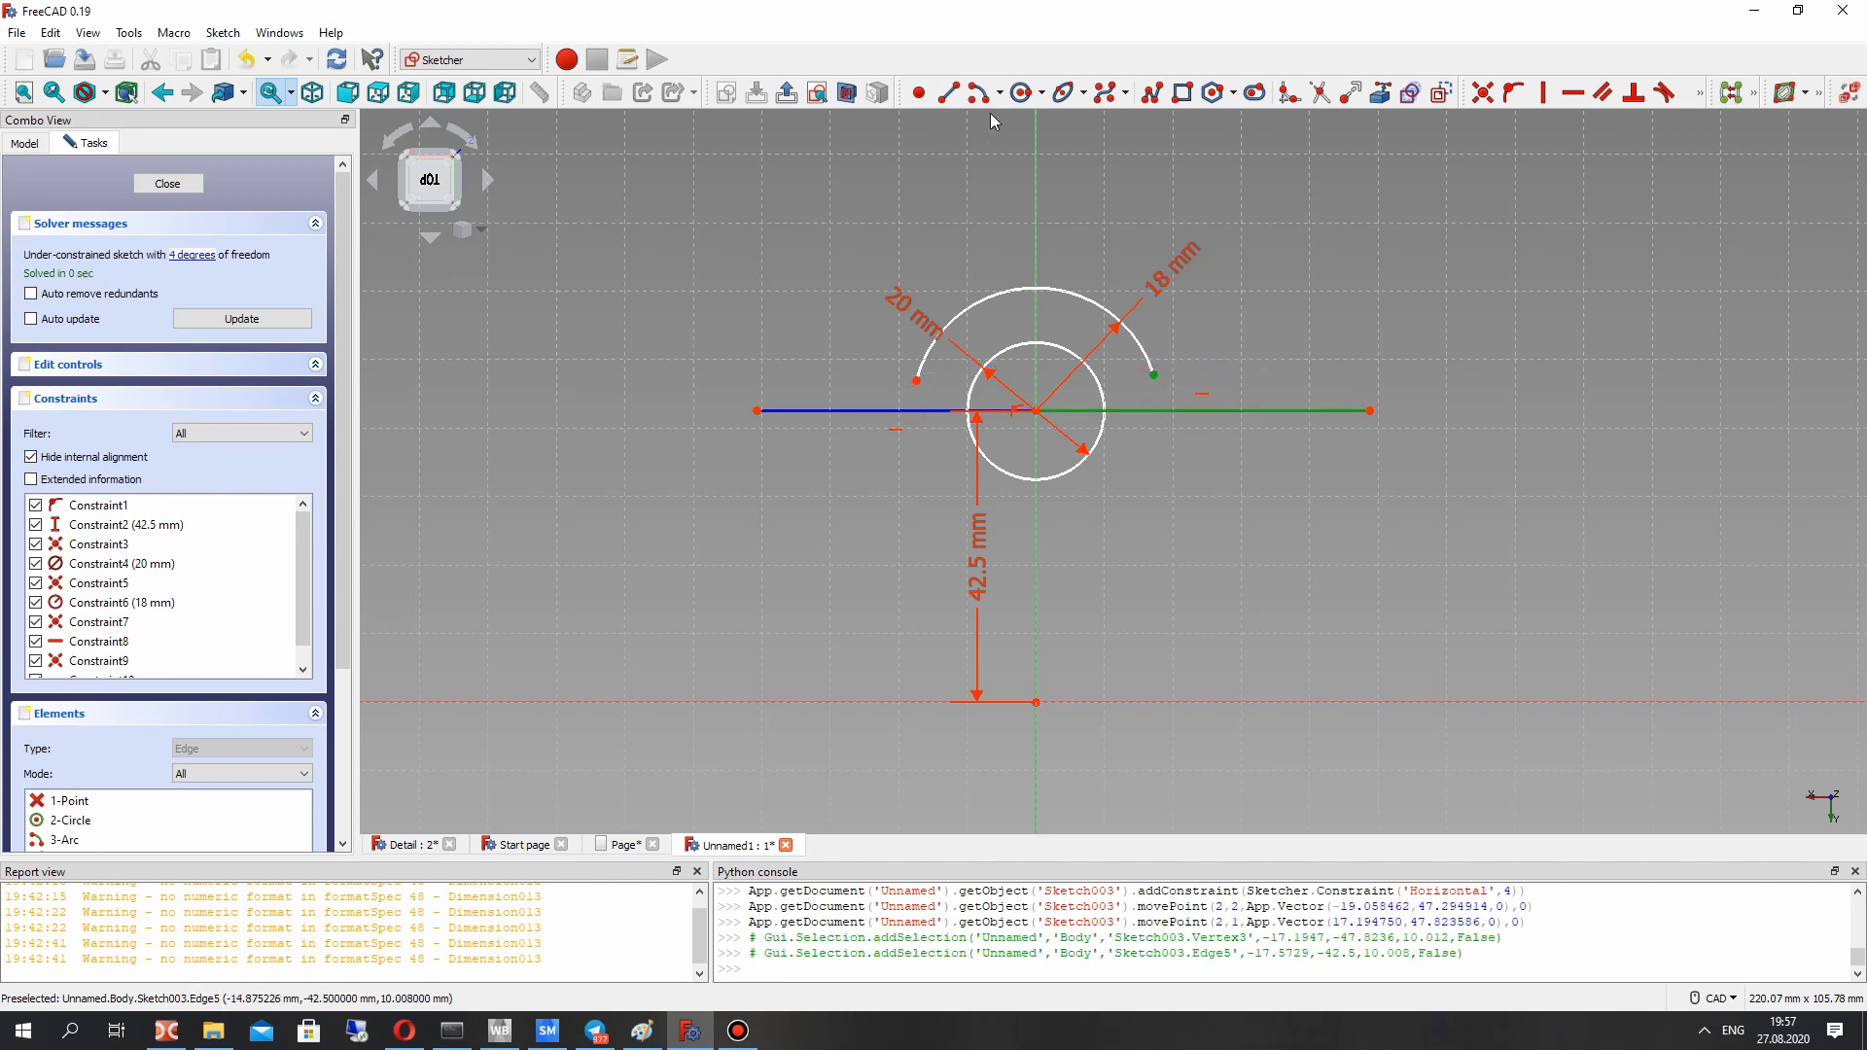
left_click(1410, 265)
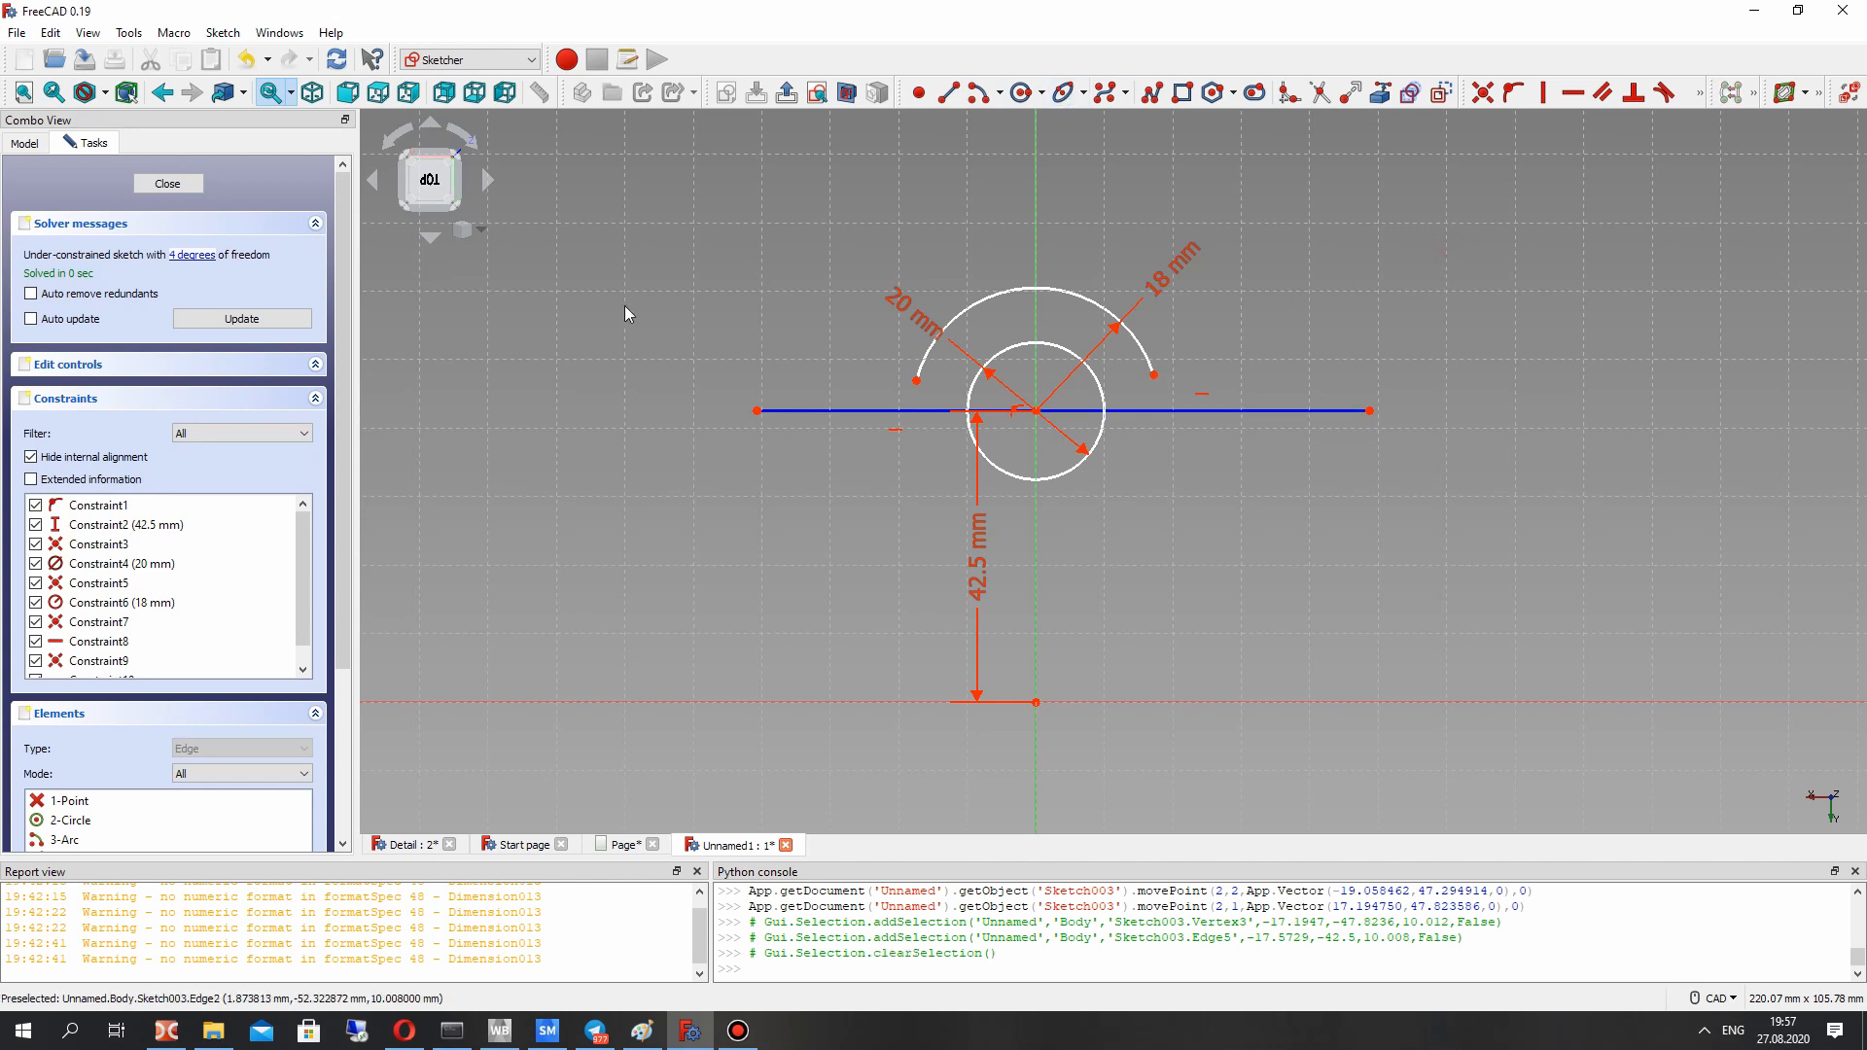
left_click(223, 32)
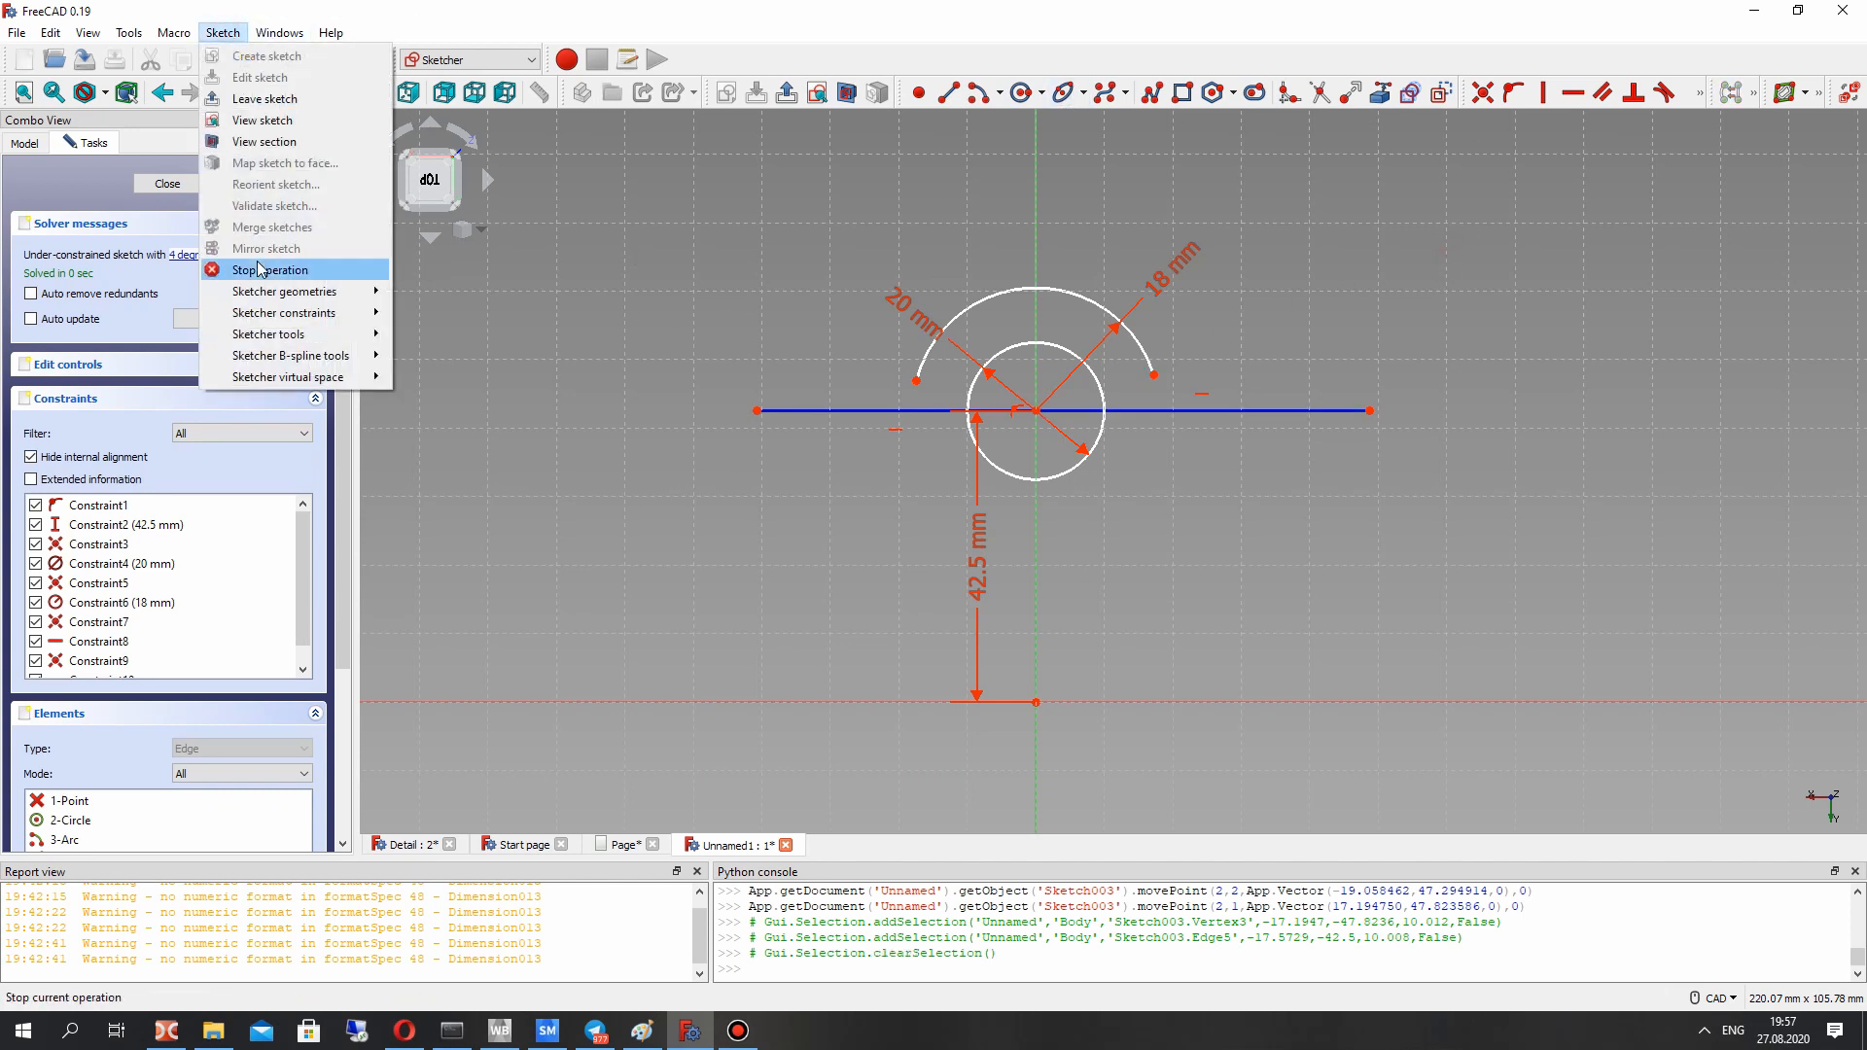
mouse_move(296, 292)
left_click(501, 907)
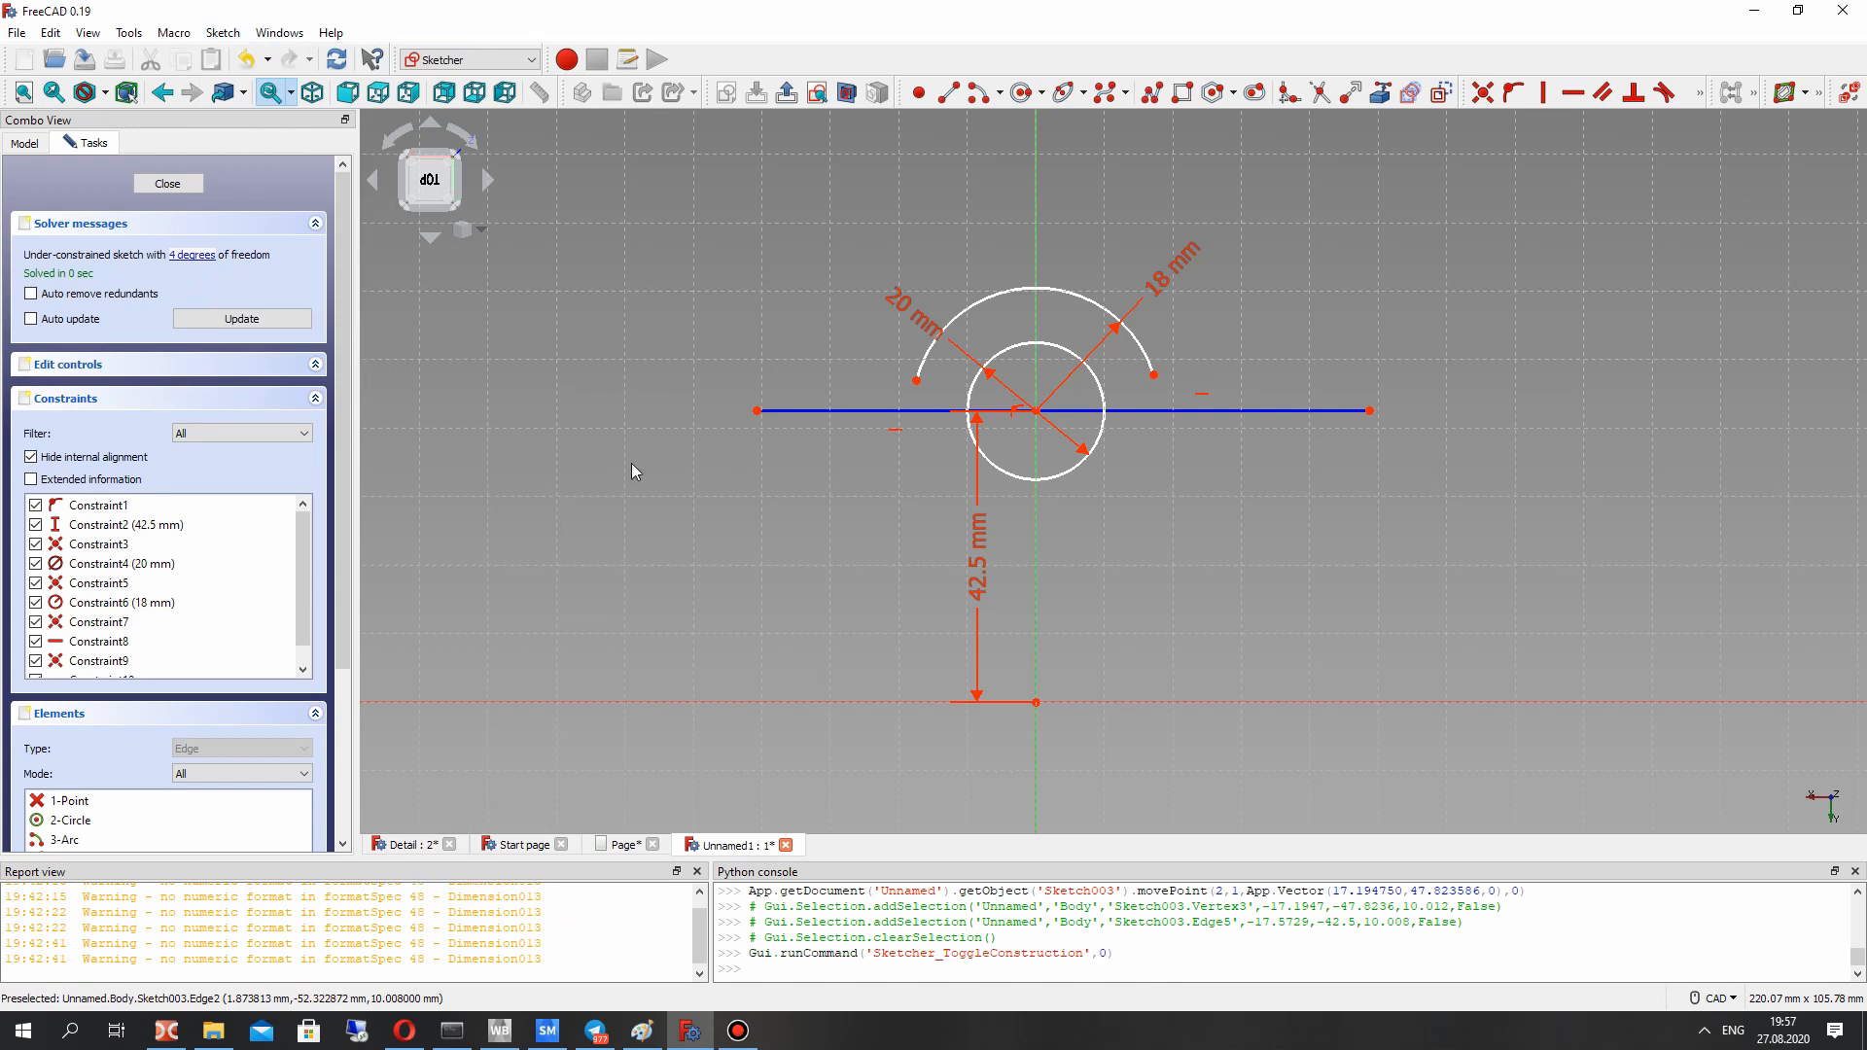
Step: Constrain the arc's left and right endpoints onto the construction lines on their respective sides
left_click(916, 381)
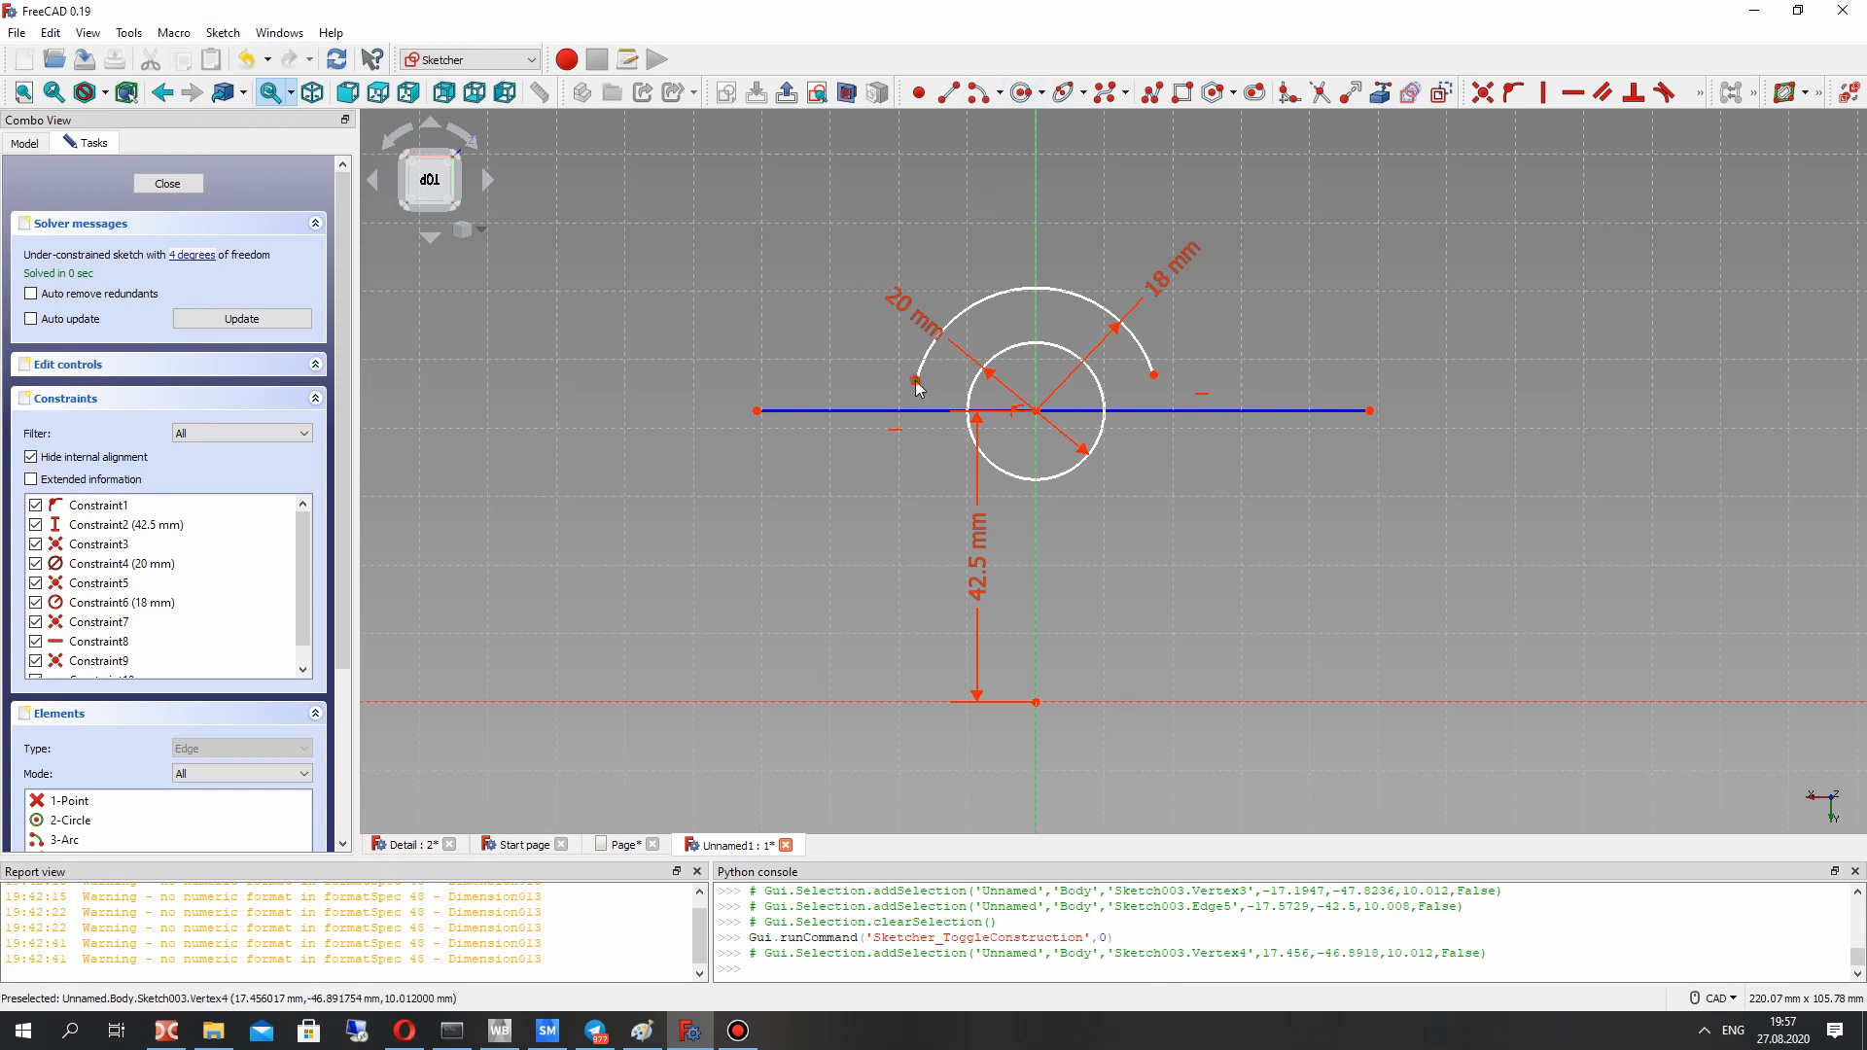
left_click(856, 410)
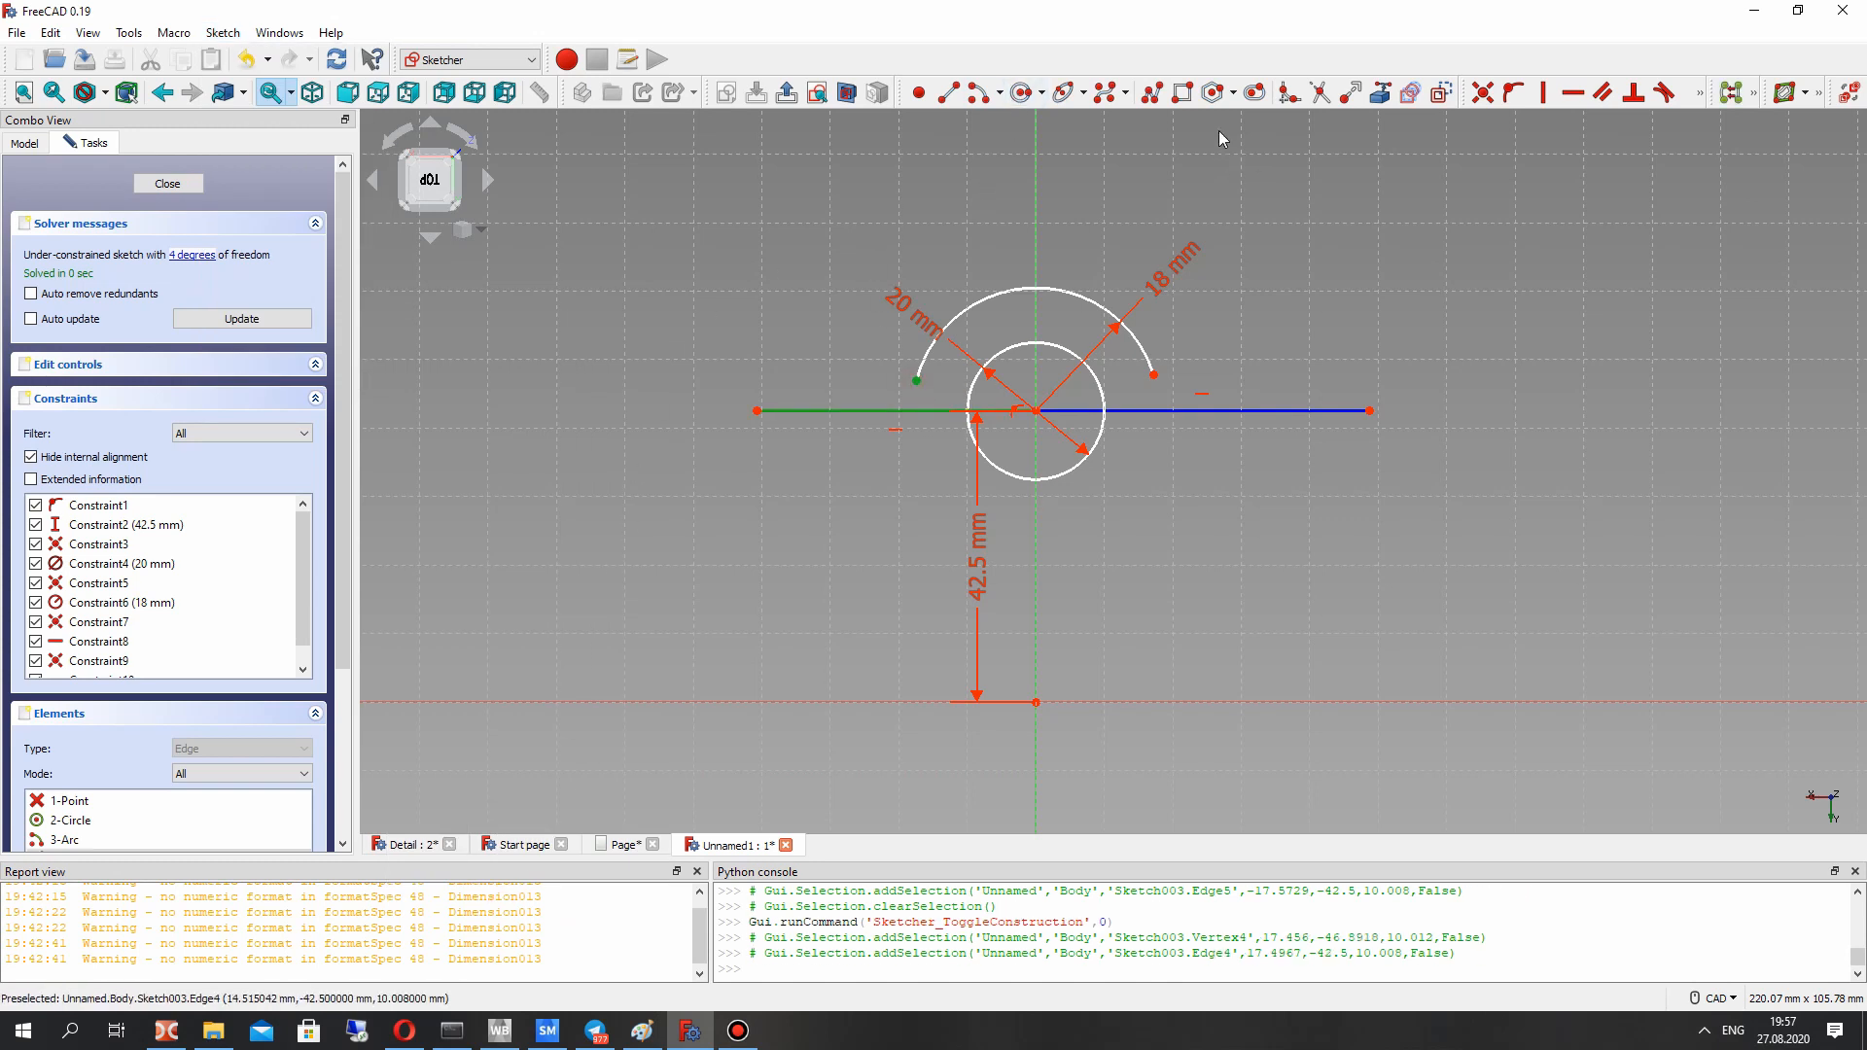
left_click(1513, 93)
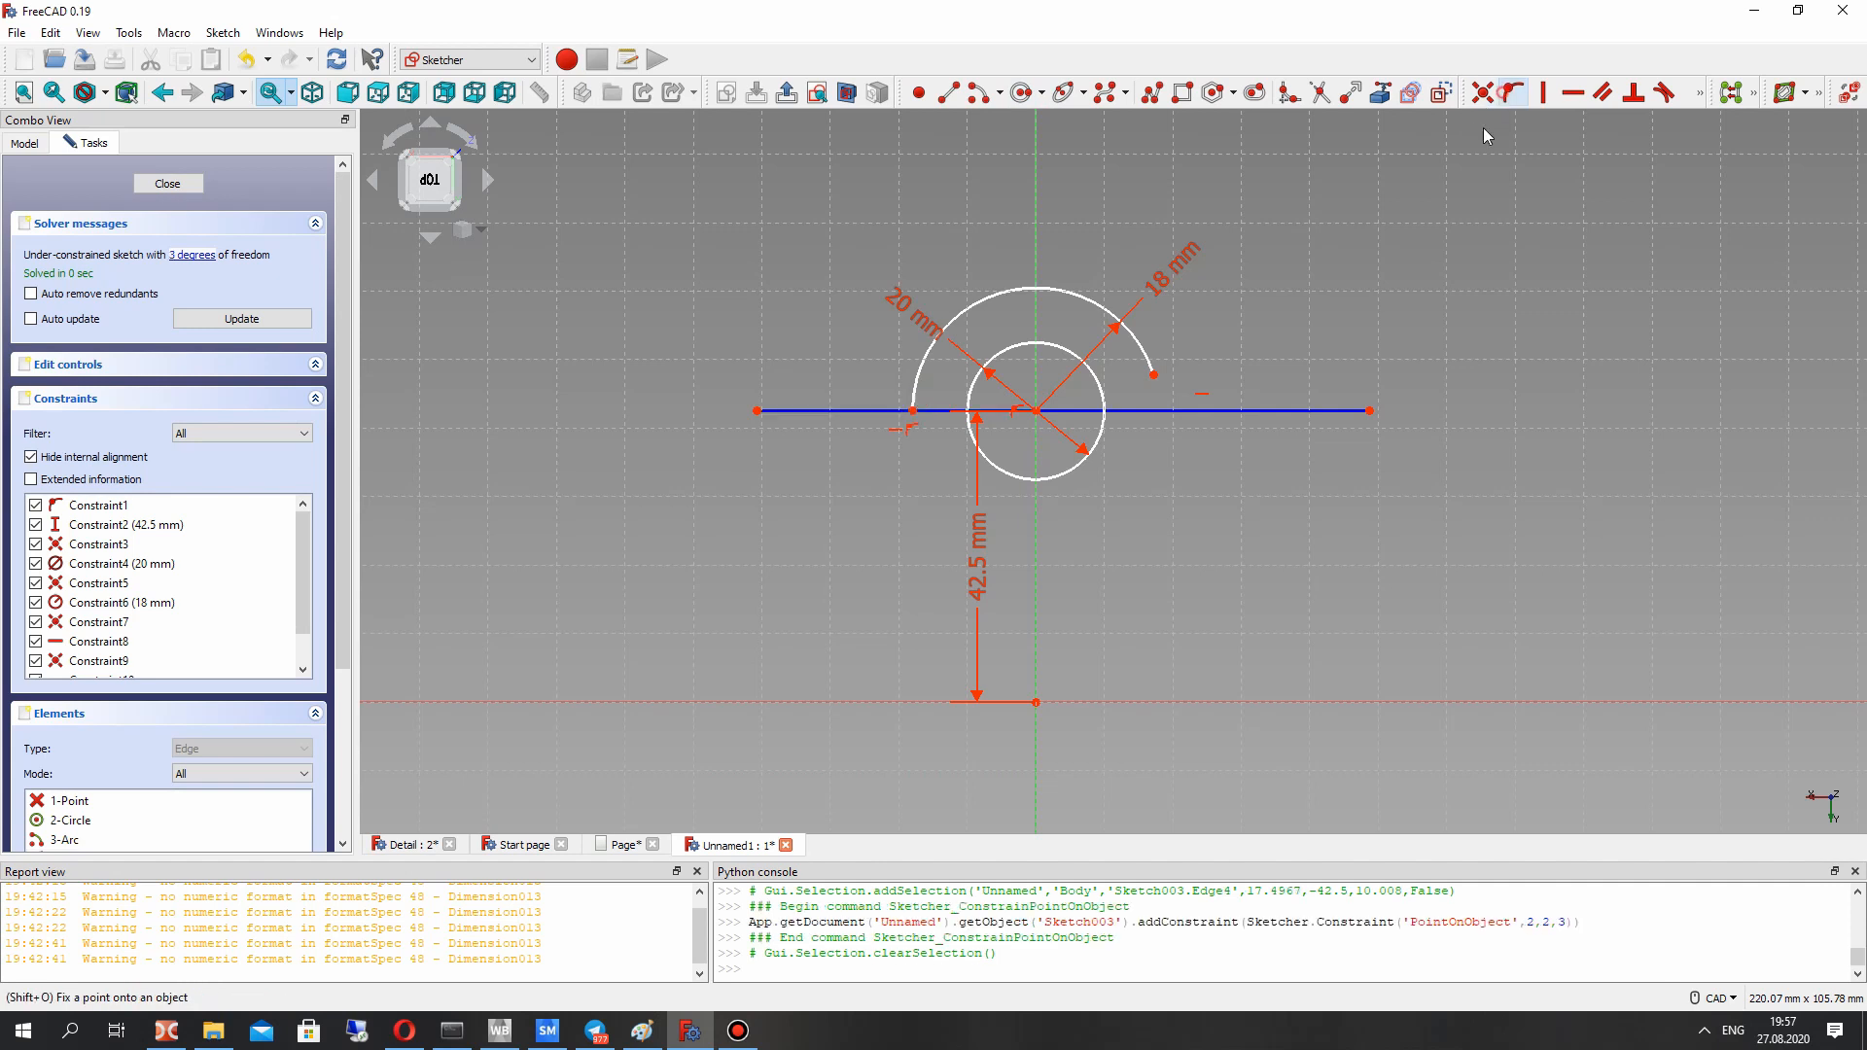
left_click(1155, 375)
left_click(1165, 411)
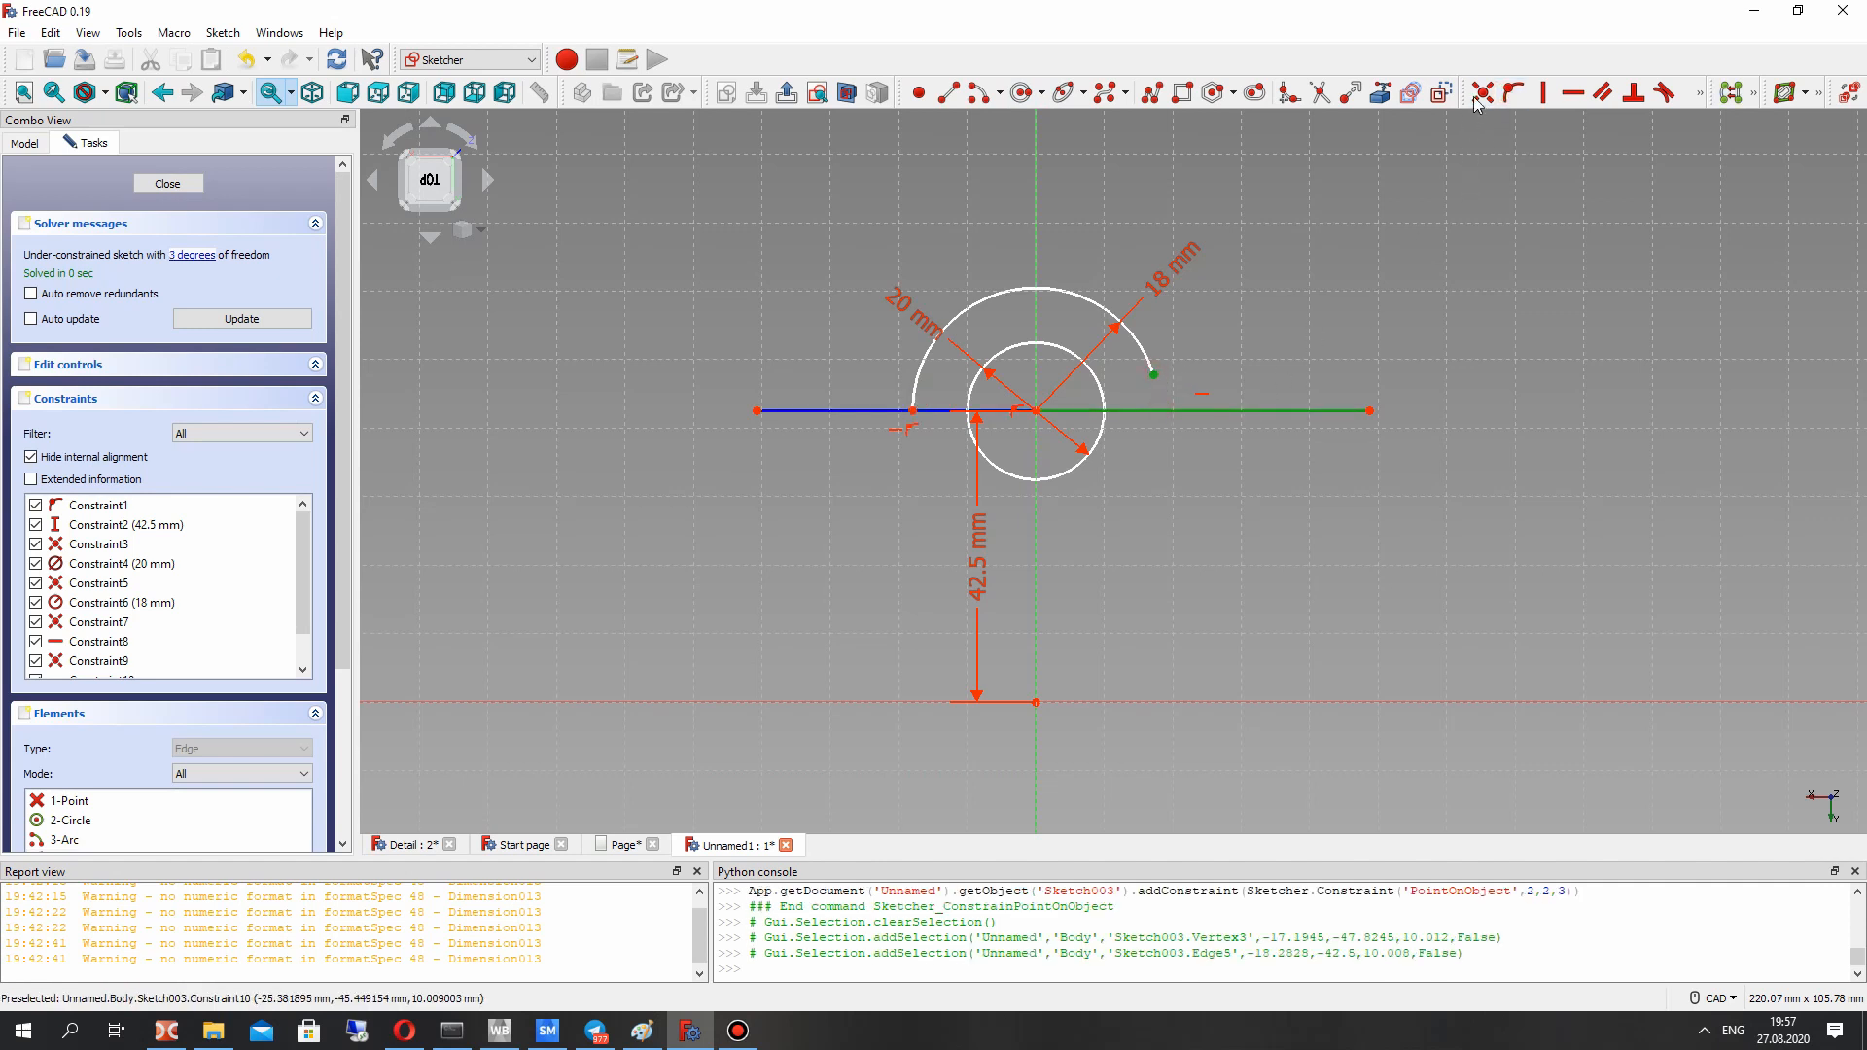
left_click(1514, 92)
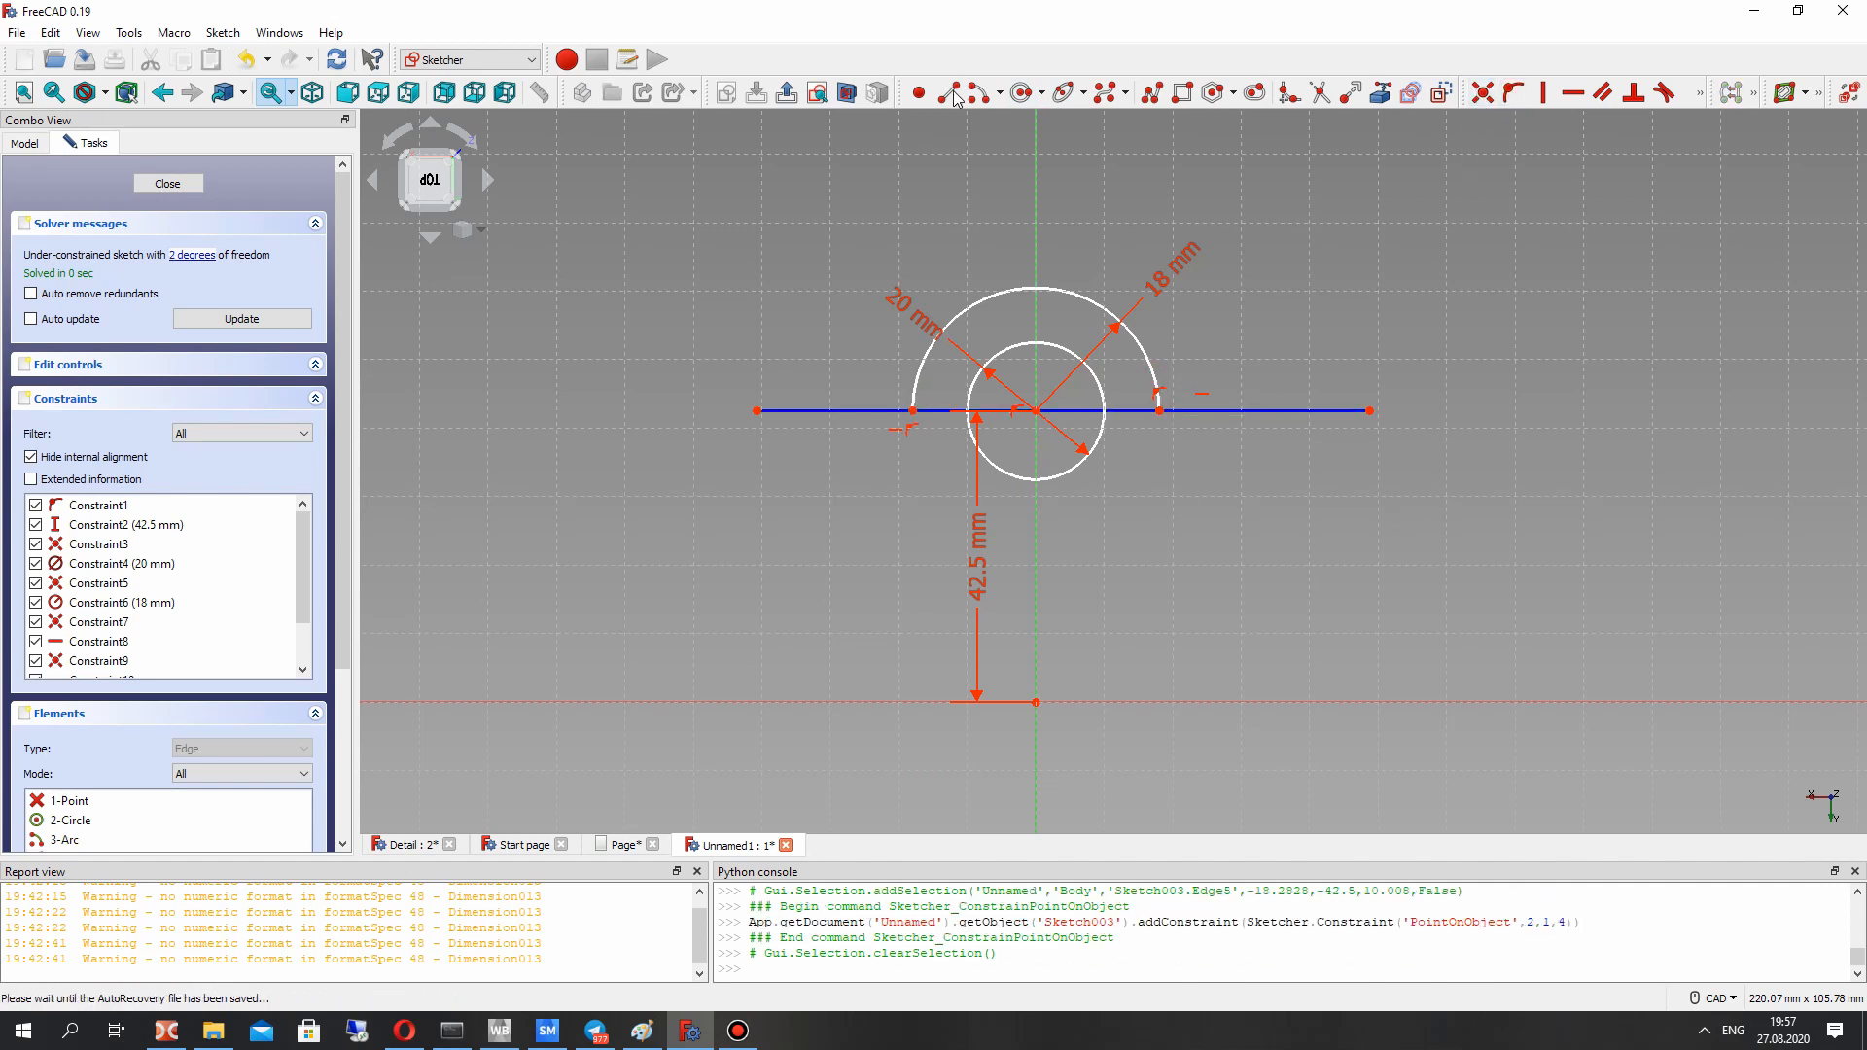
Step: Draw outward-slanting lines from both arc endpoints down to the horizontal axis, ending about 34 mm either side of the origin
key("g")
key("l")
left_click(912, 409)
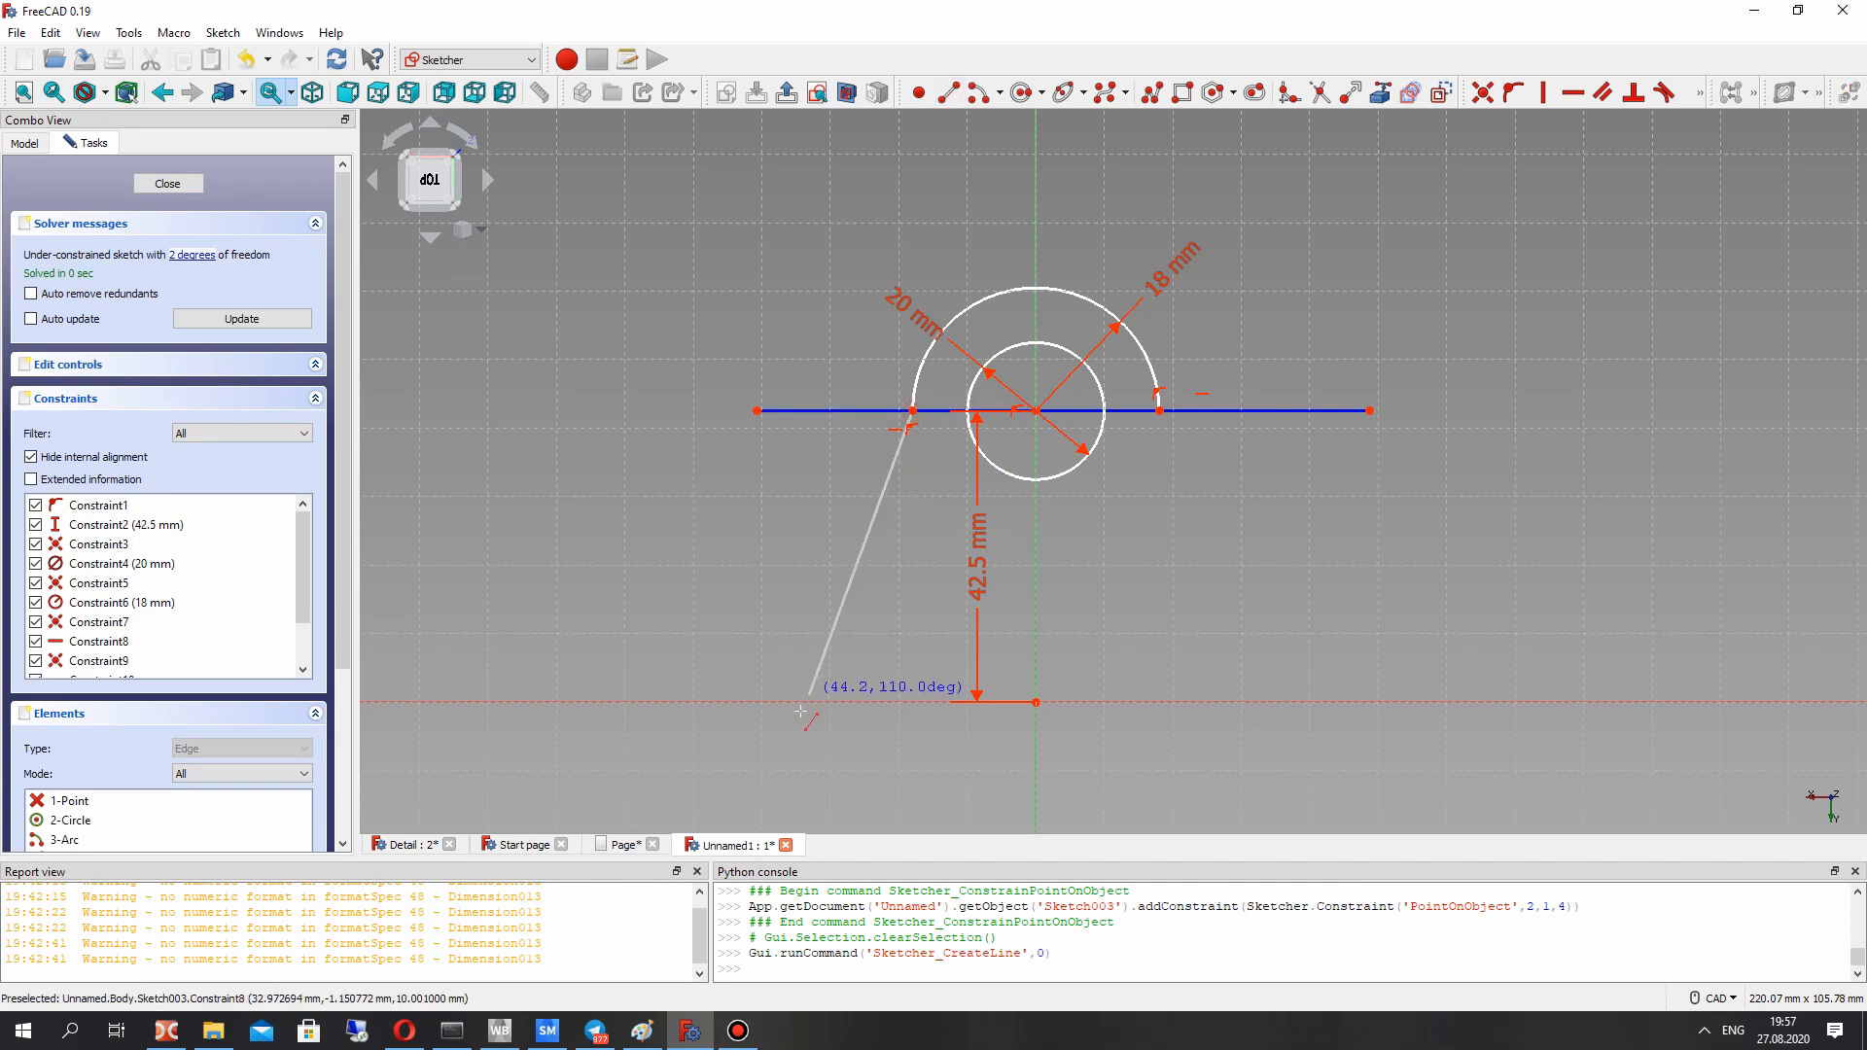
left_click(803, 701)
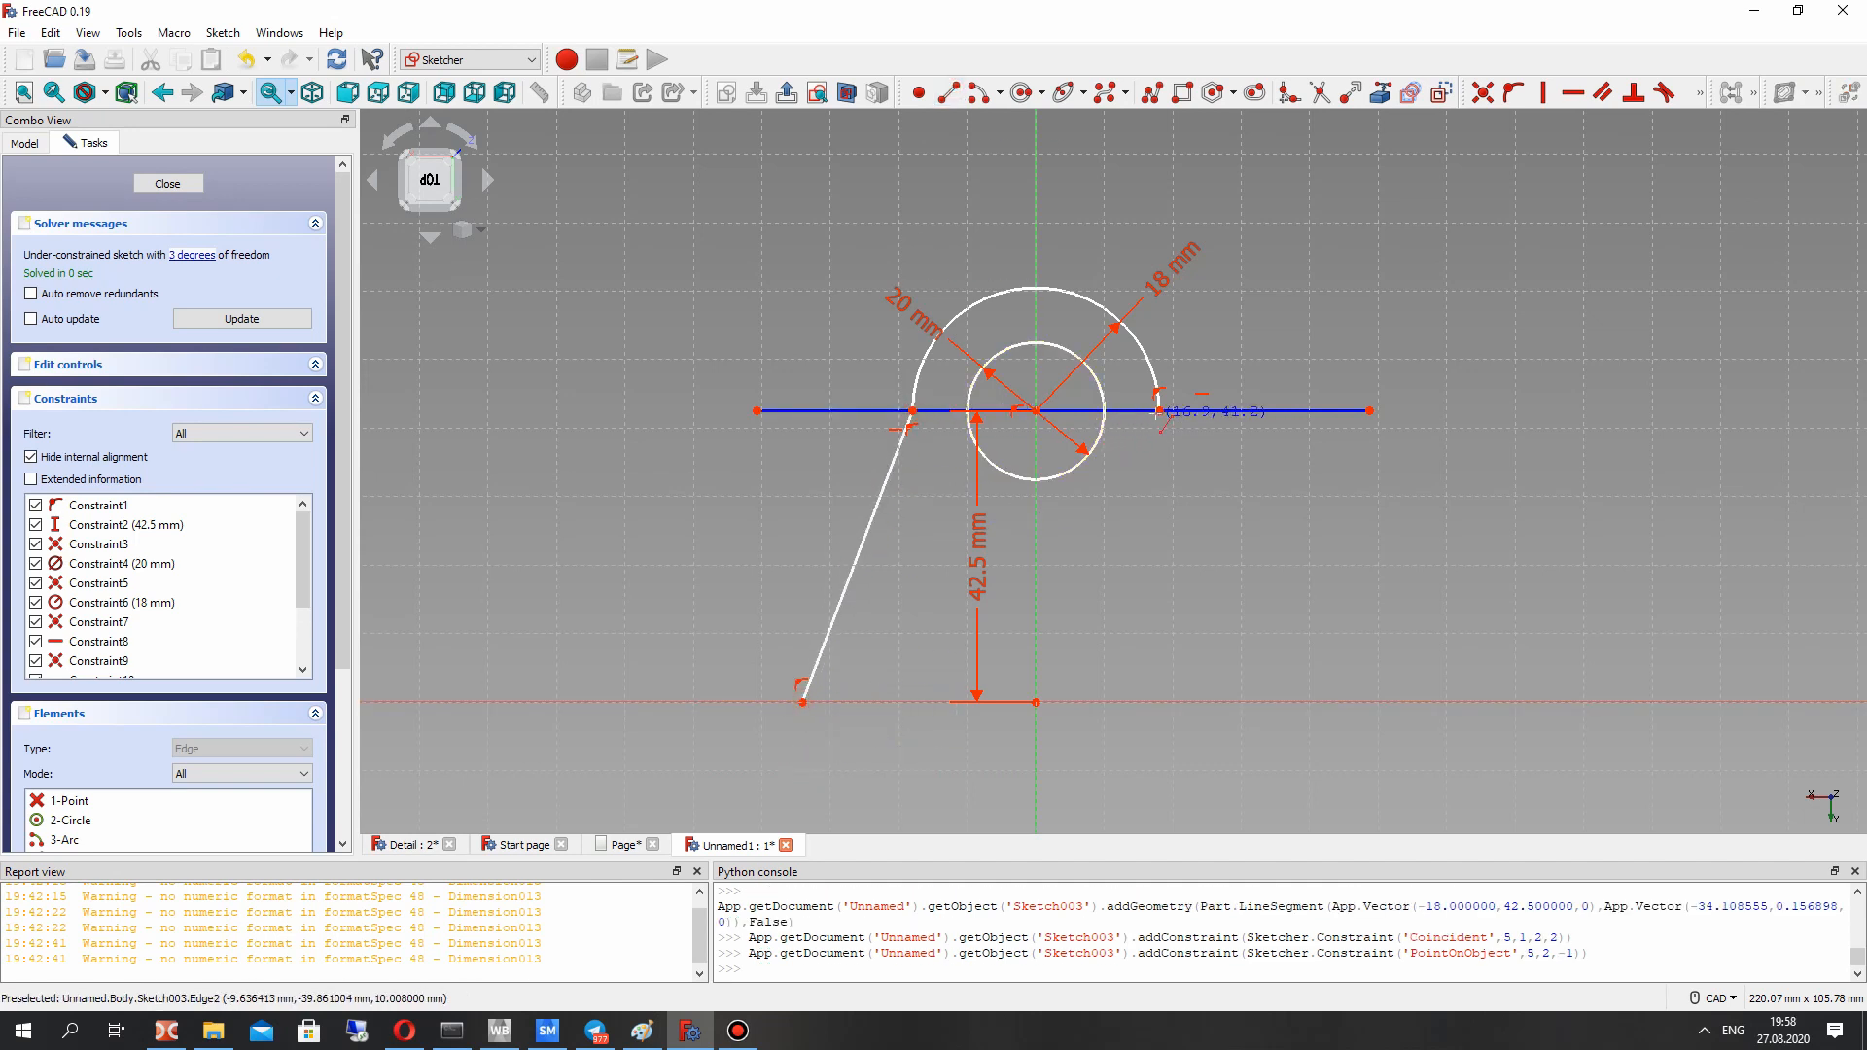
left_click(1266, 701)
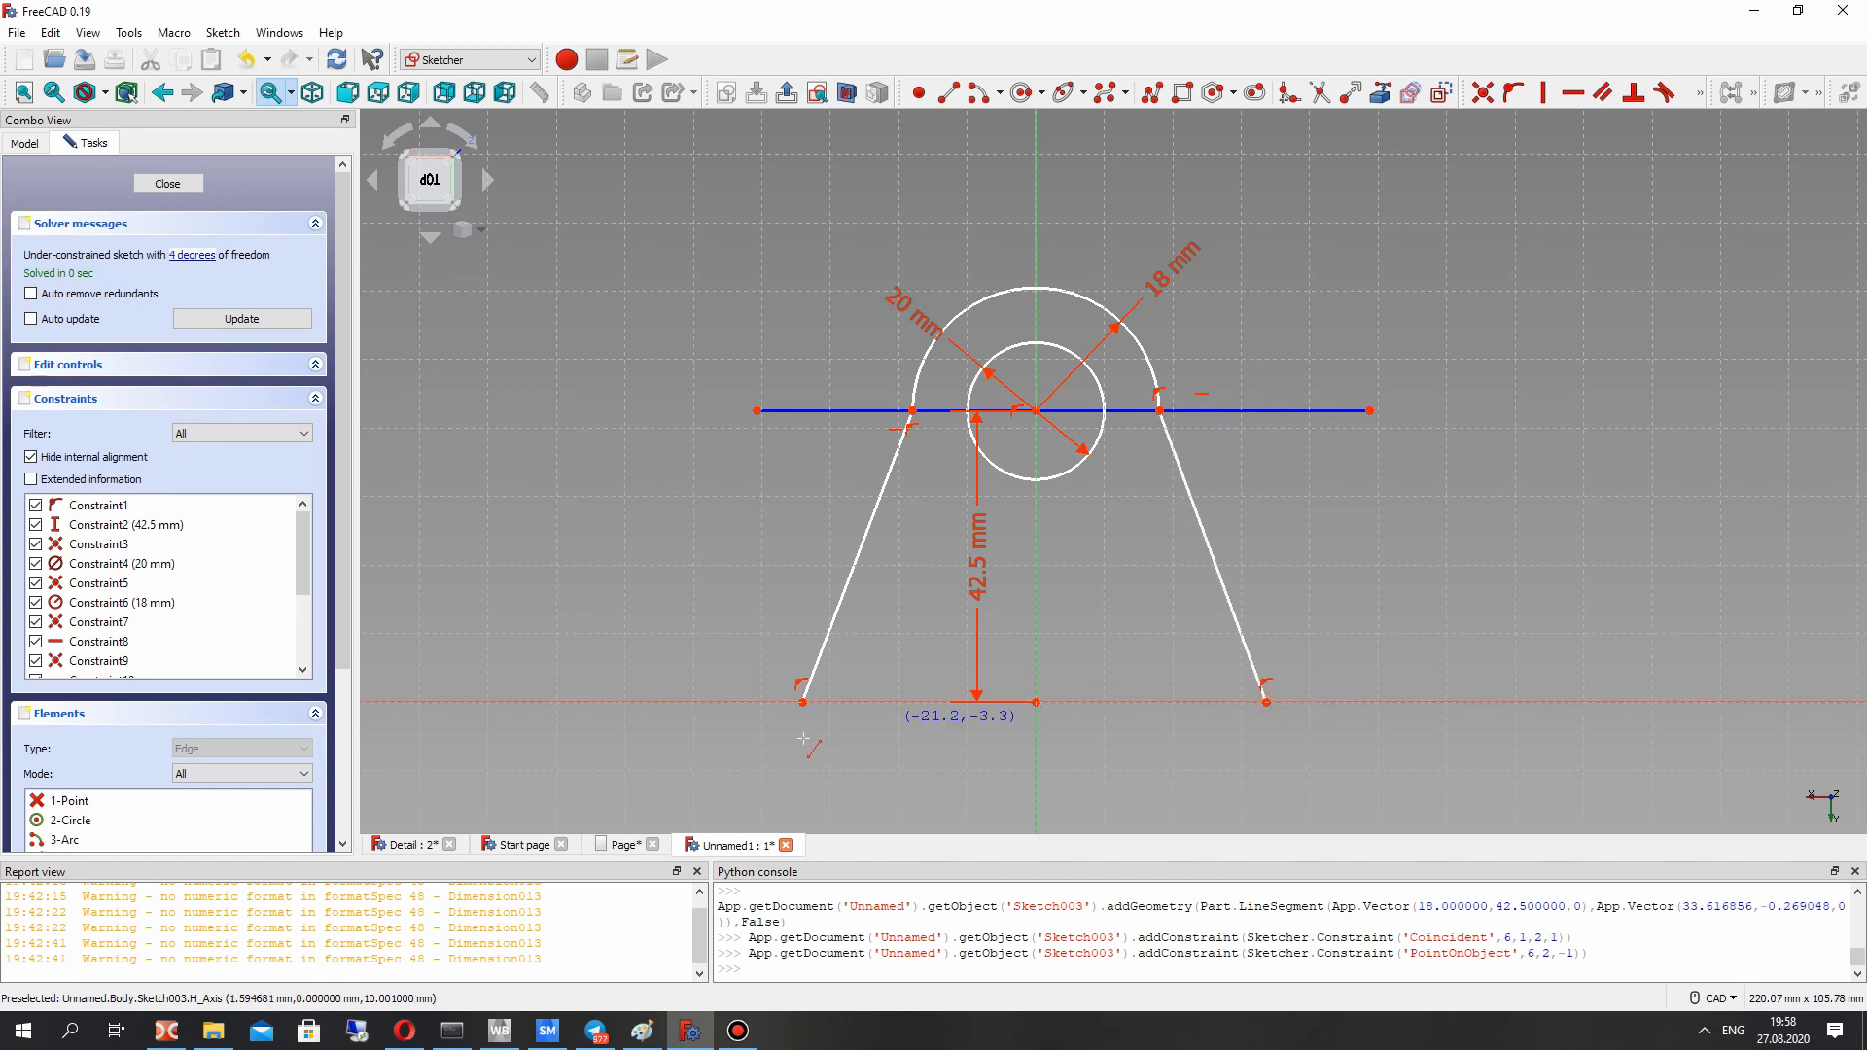
Step: Check the lug width in the drawing, constrain the left line's lower end 24 mm horizontally from the origin, and move the label below the axis
left_click(629, 849)
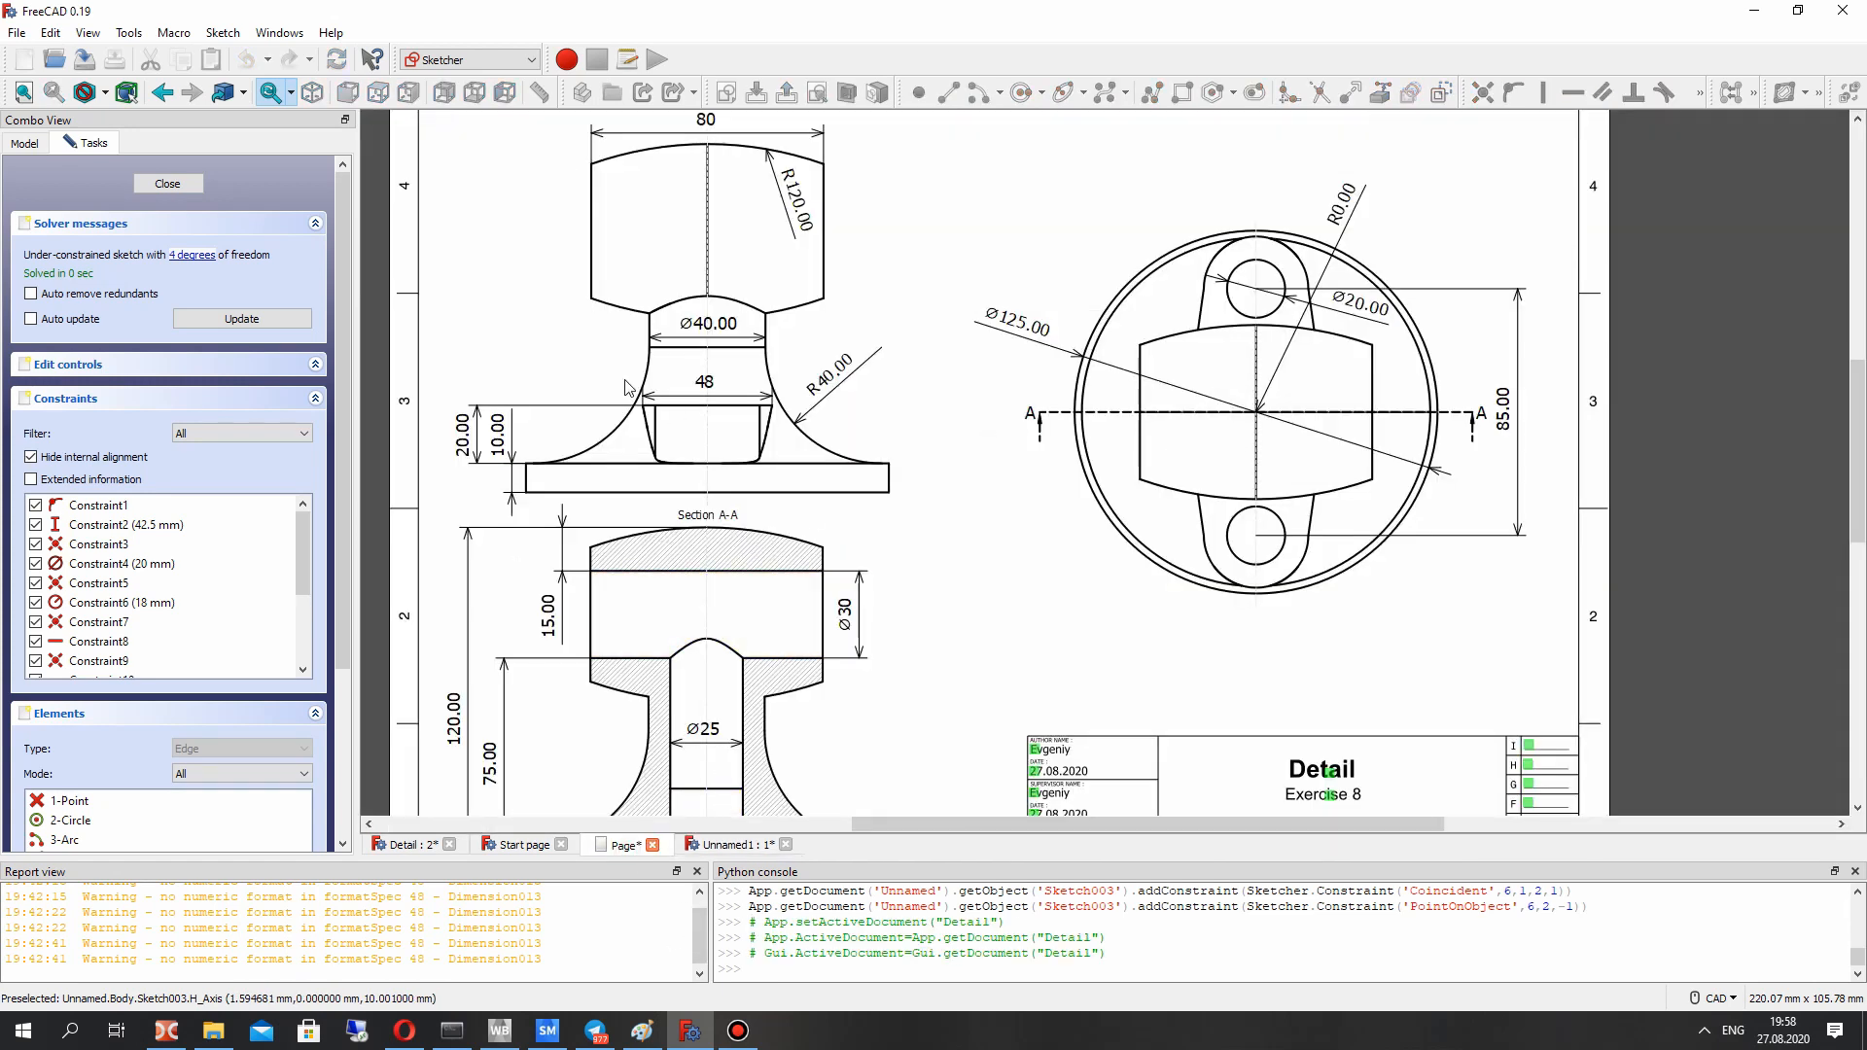
left_click(697, 848)
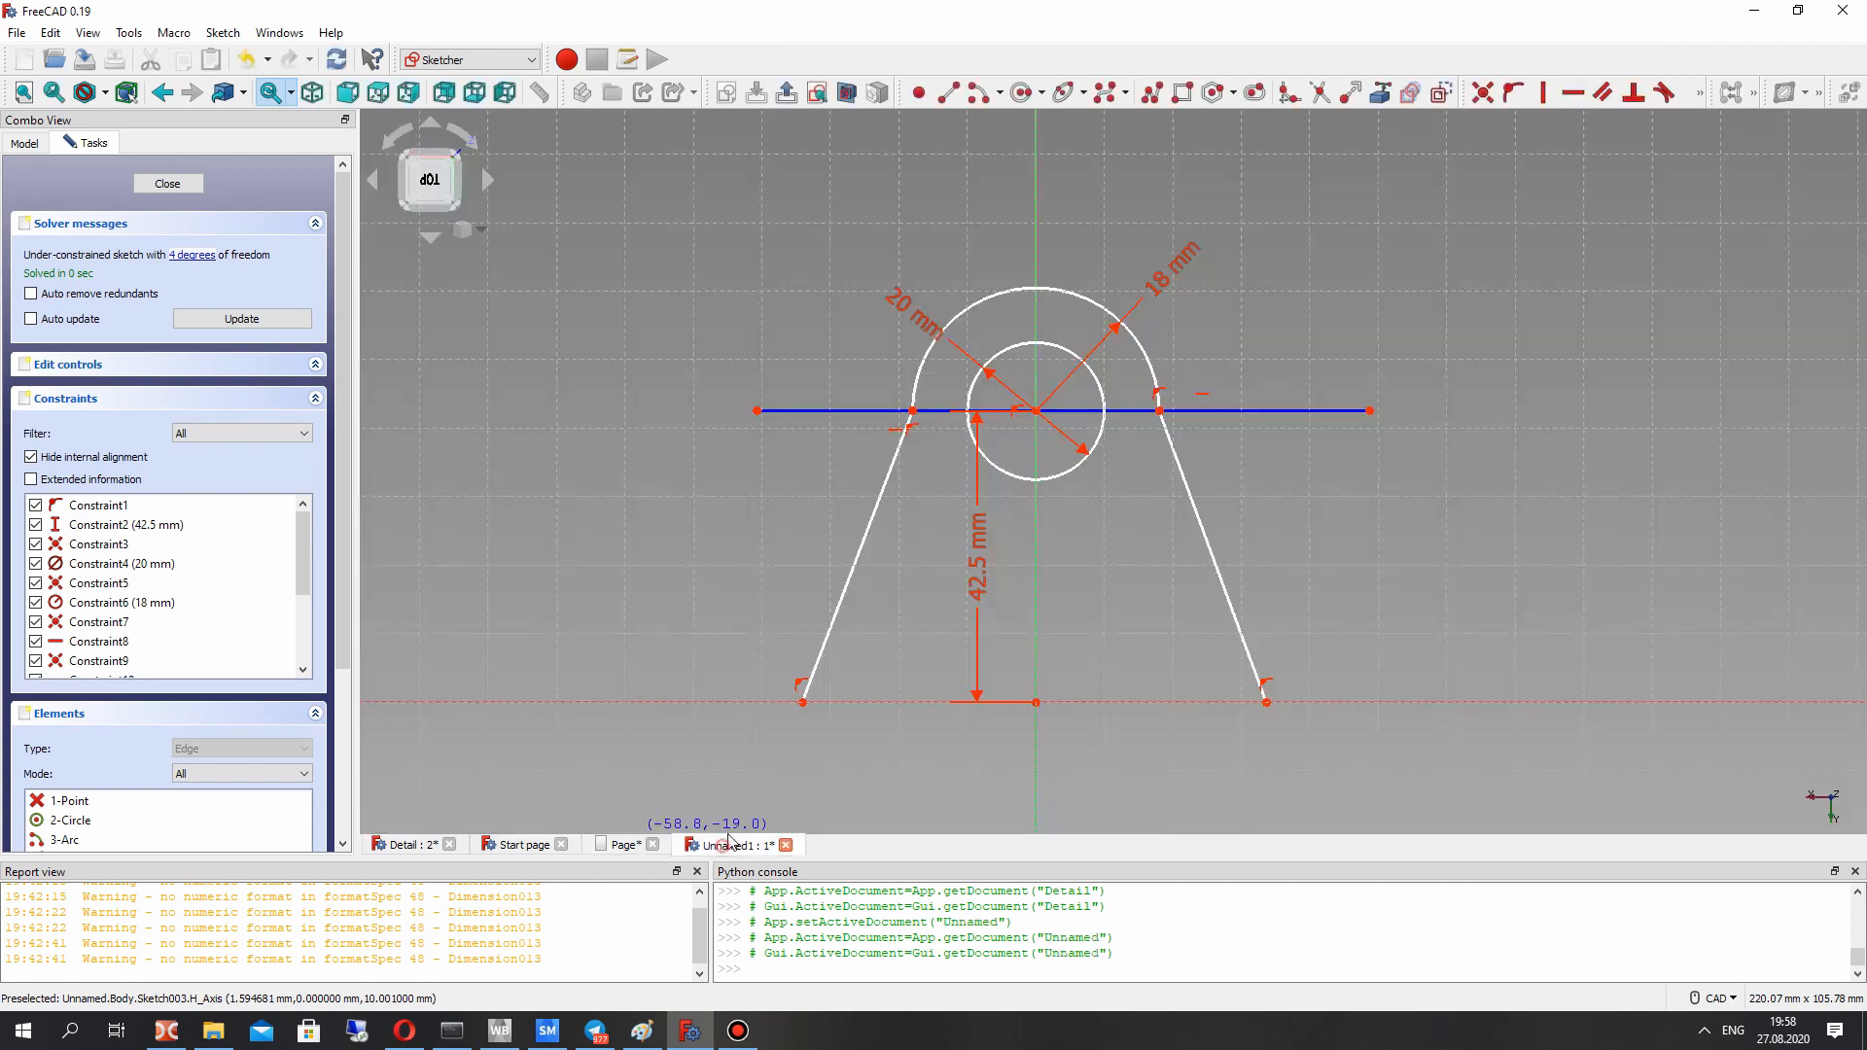
left_click(802, 704)
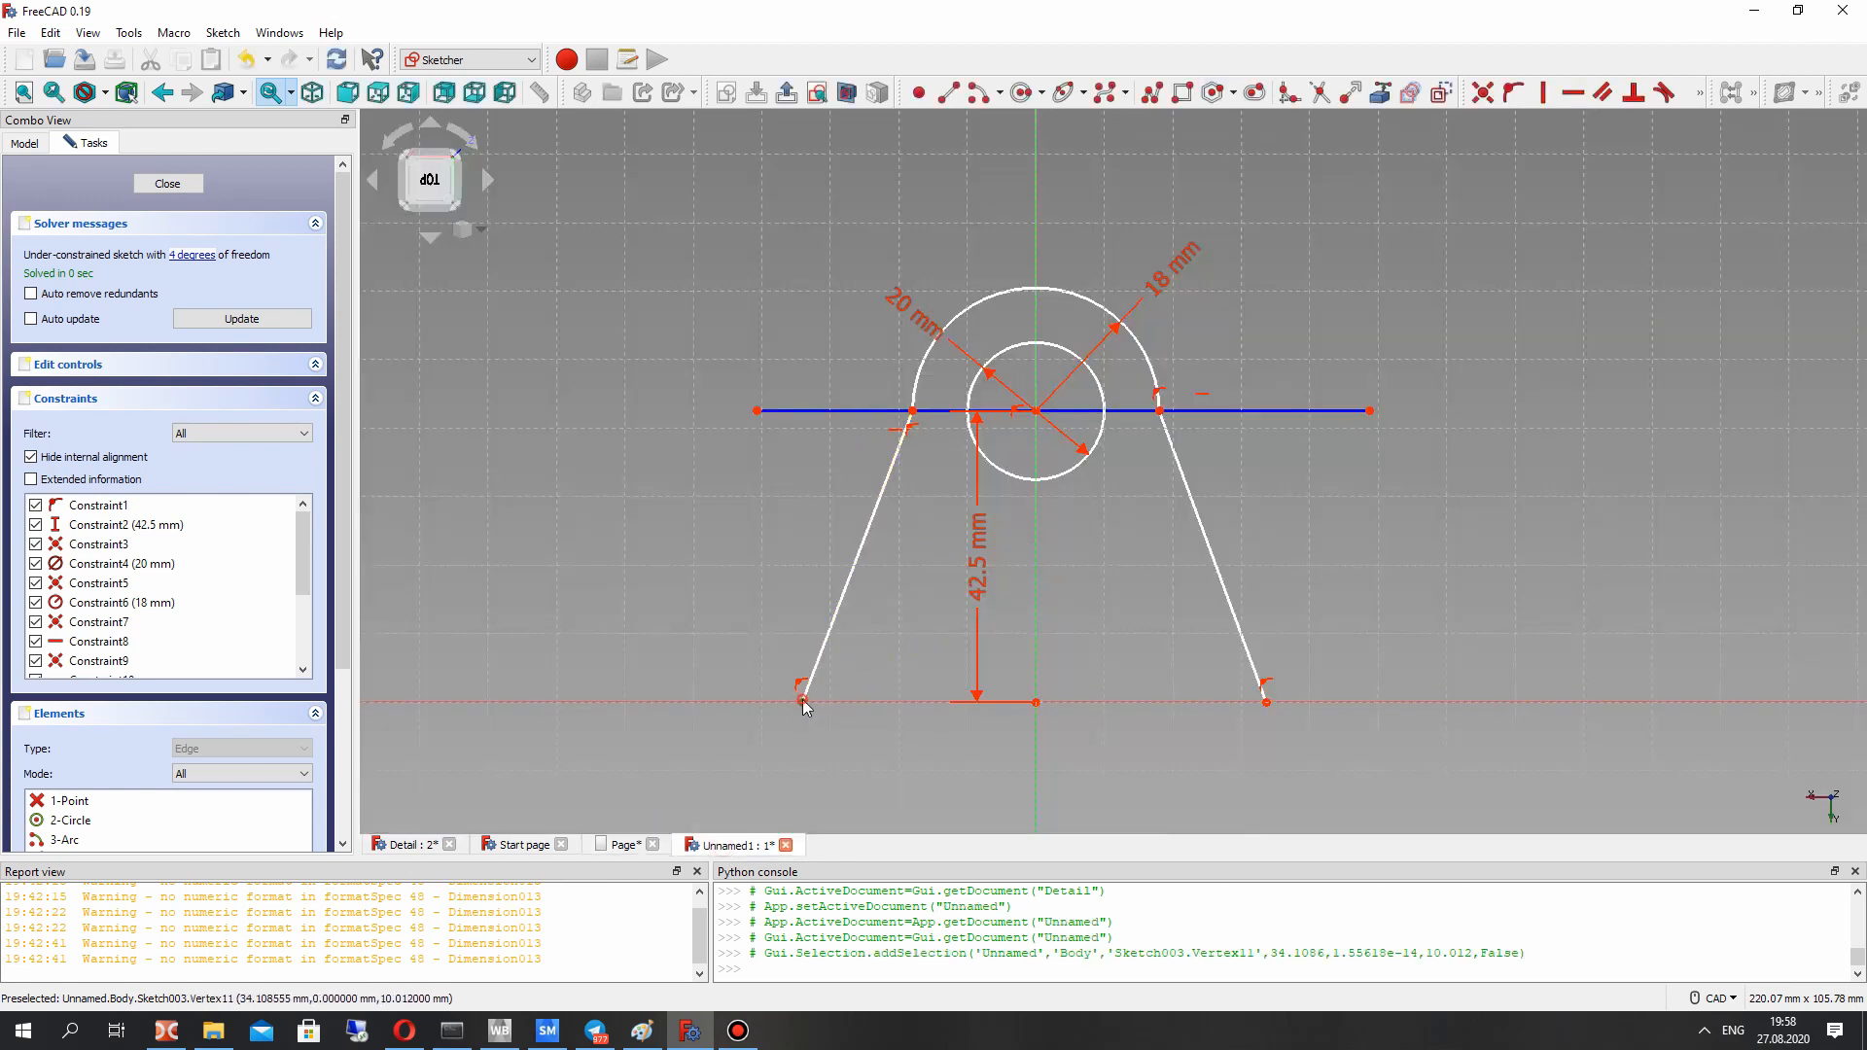
left_click(1035, 703)
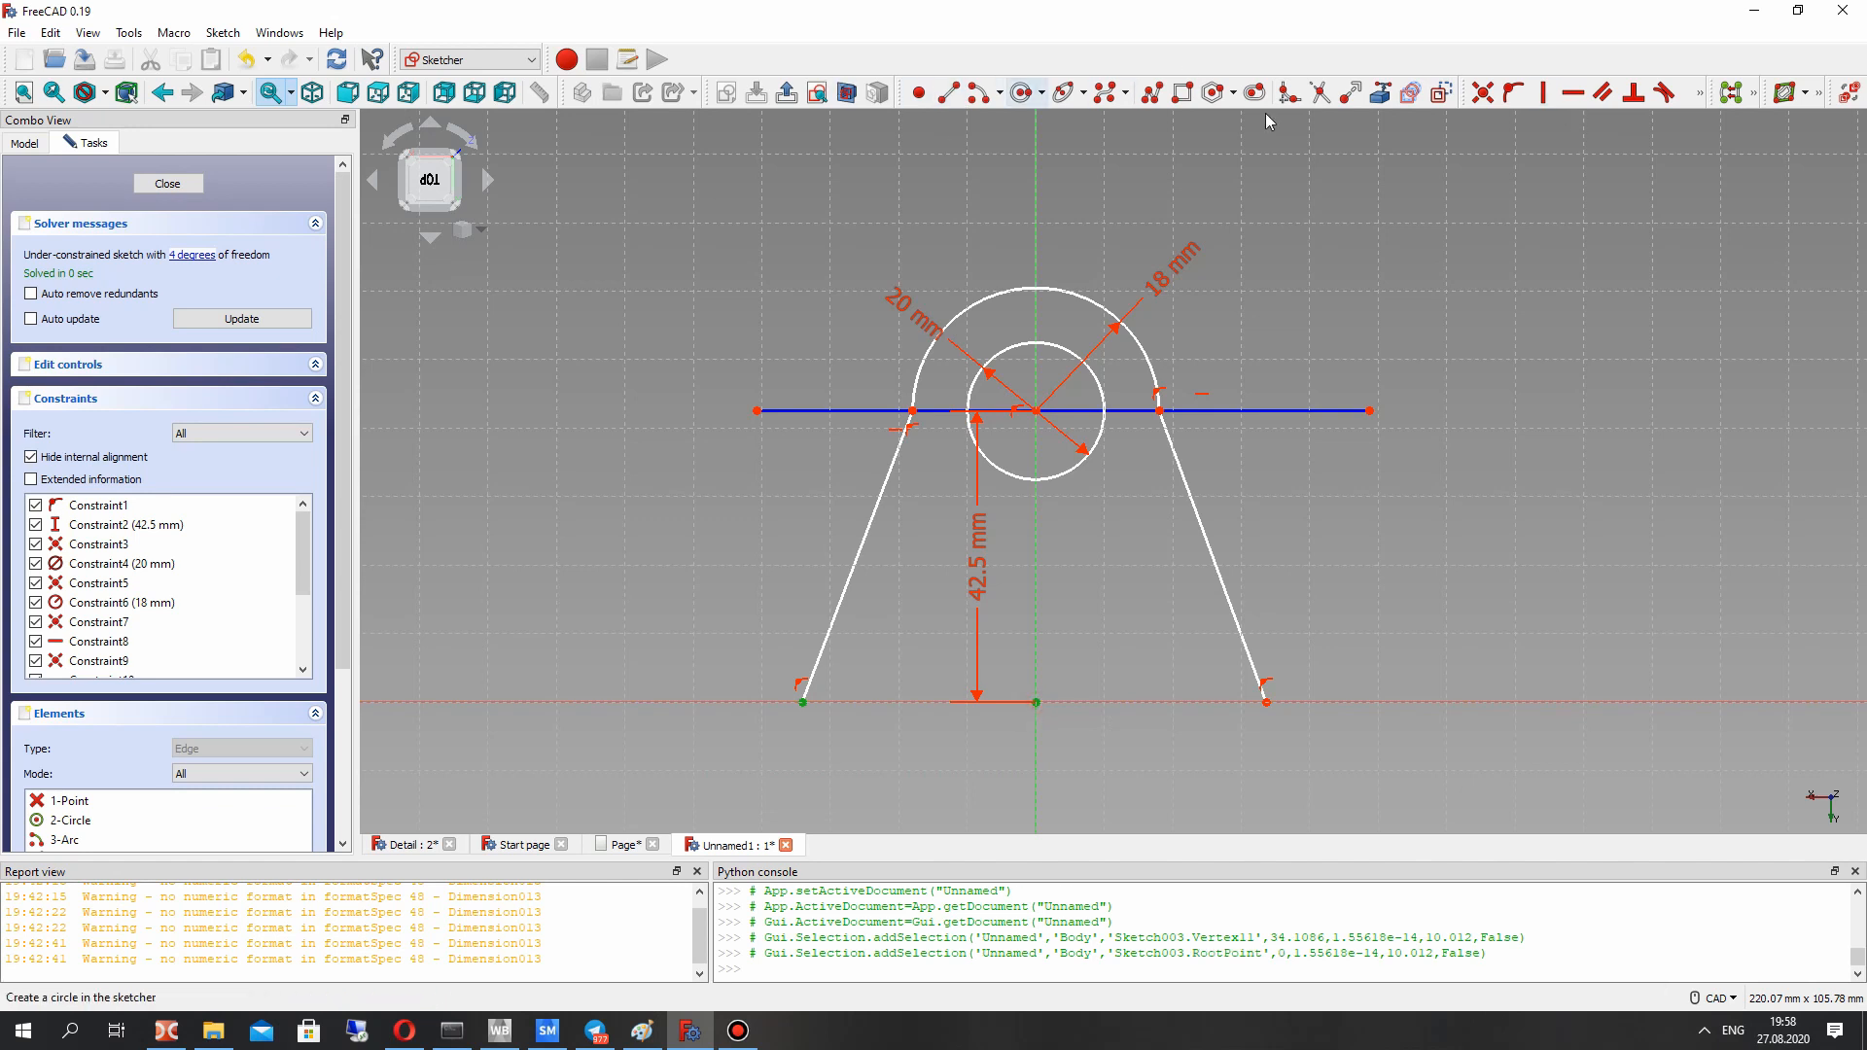
left_click(1697, 98)
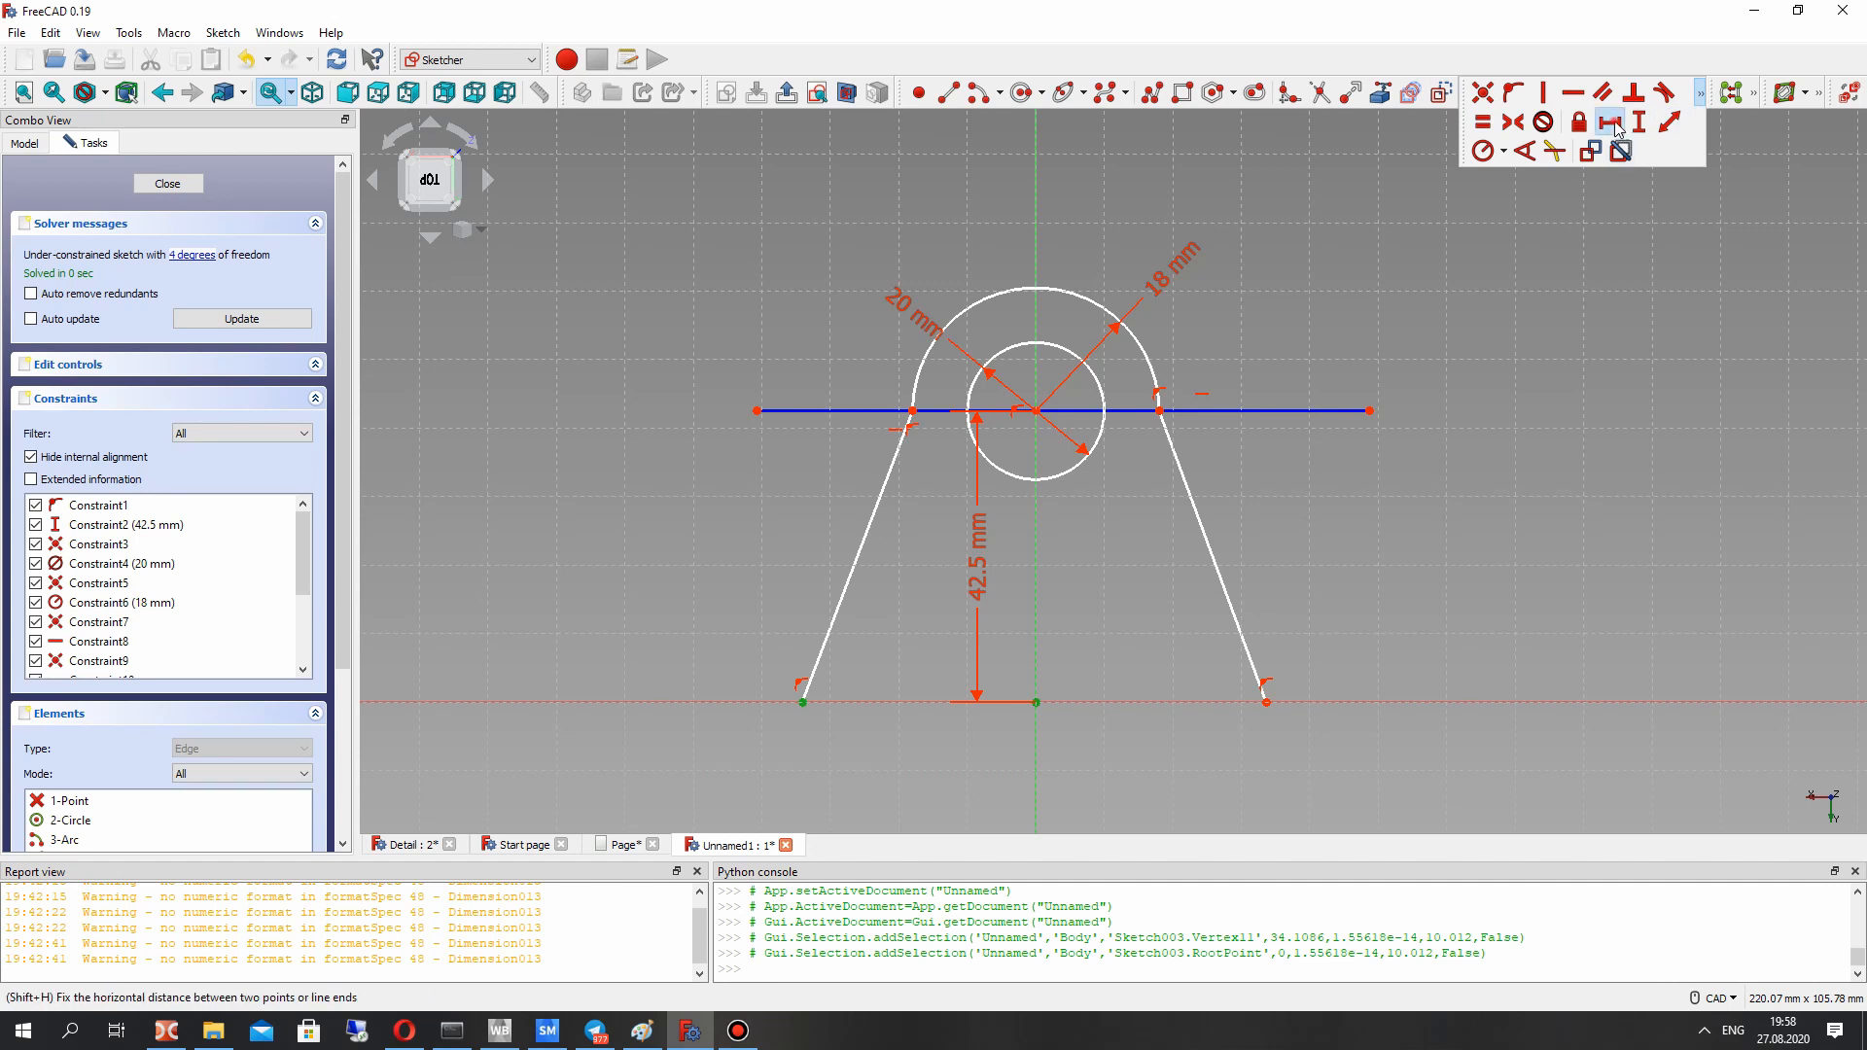
left_click(1669, 119)
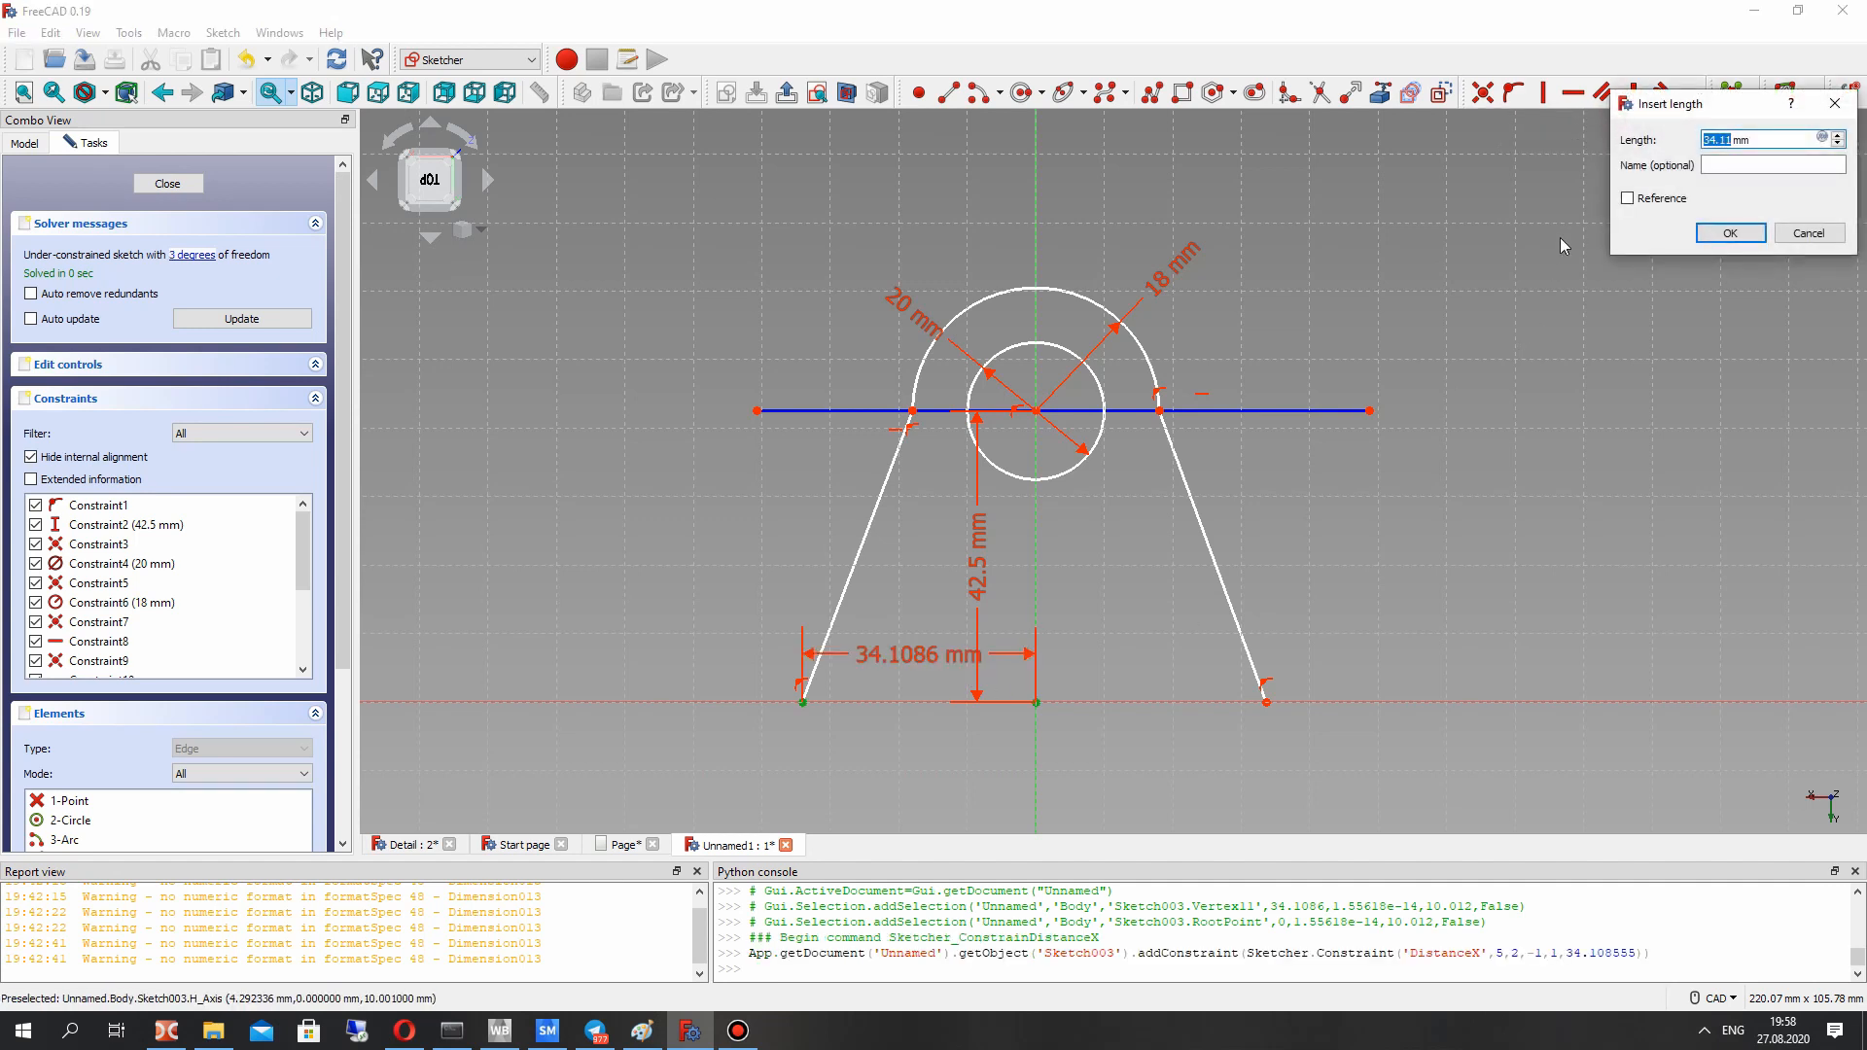
type("24")
left_click(1715, 231)
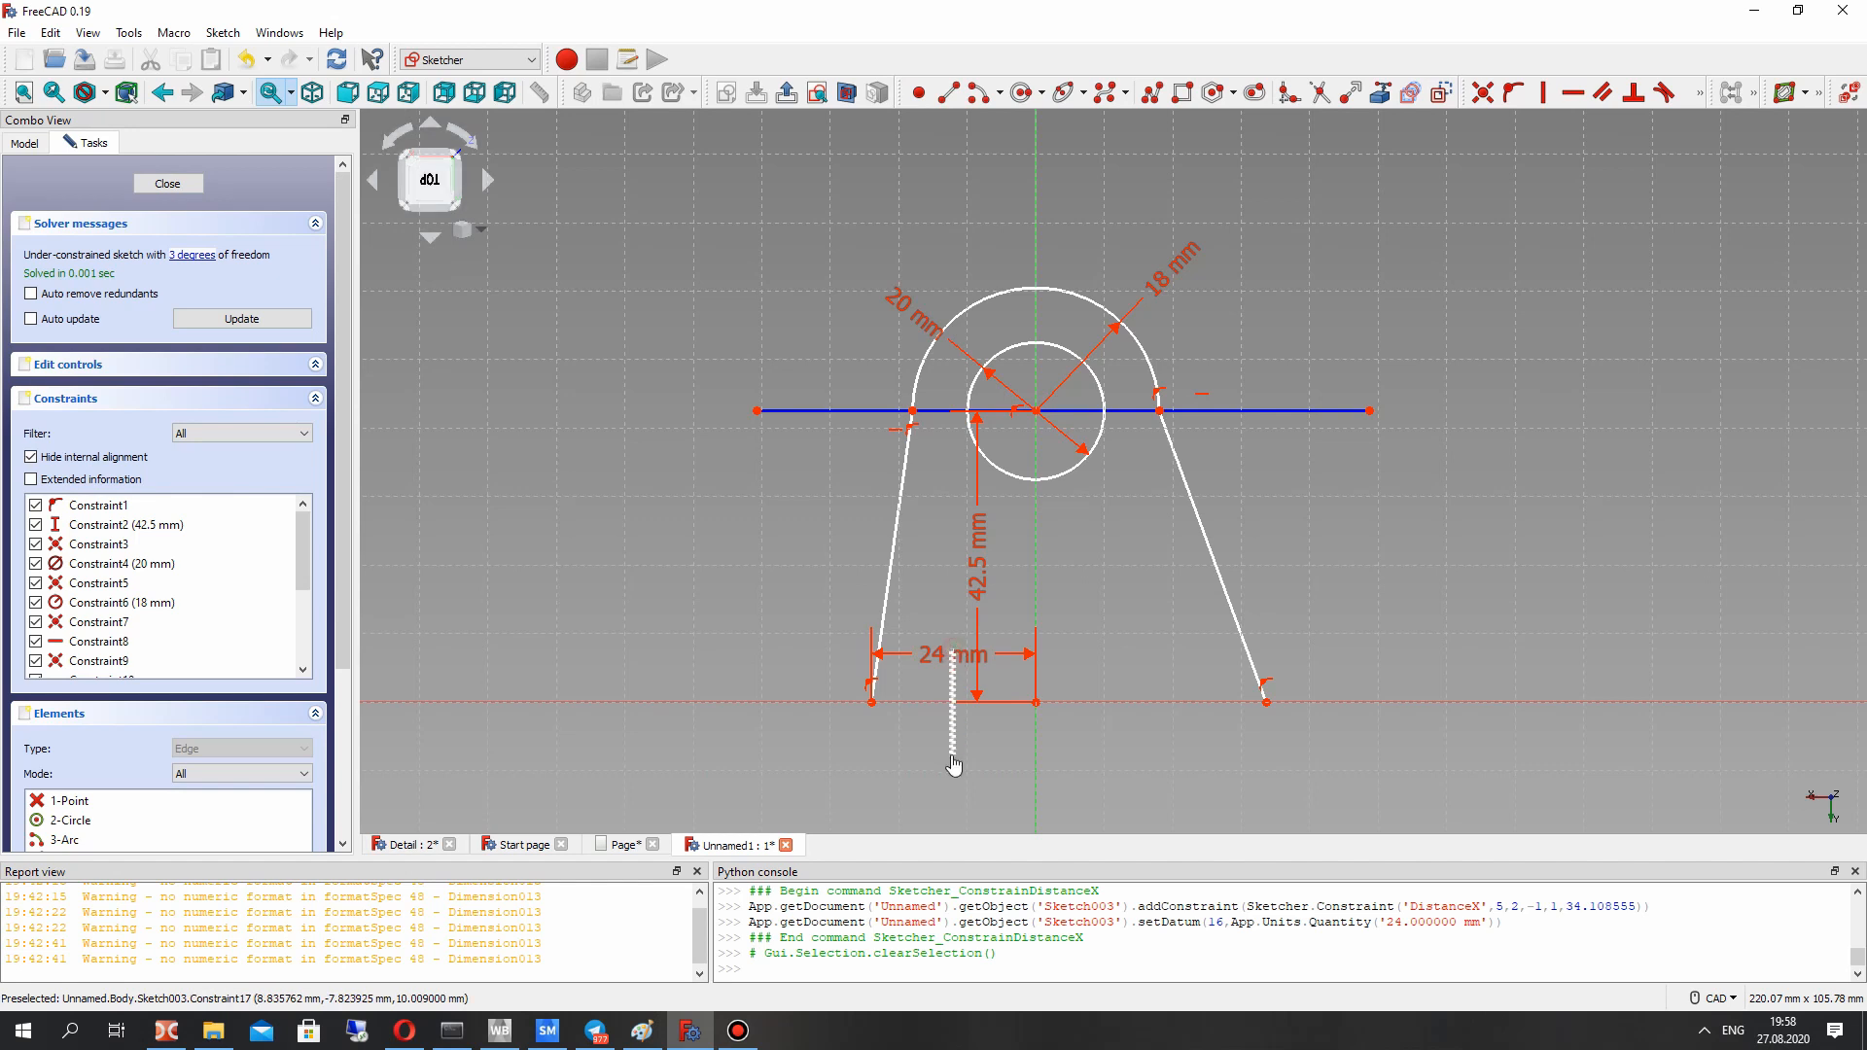
left_click_drag(931, 662, 935, 759)
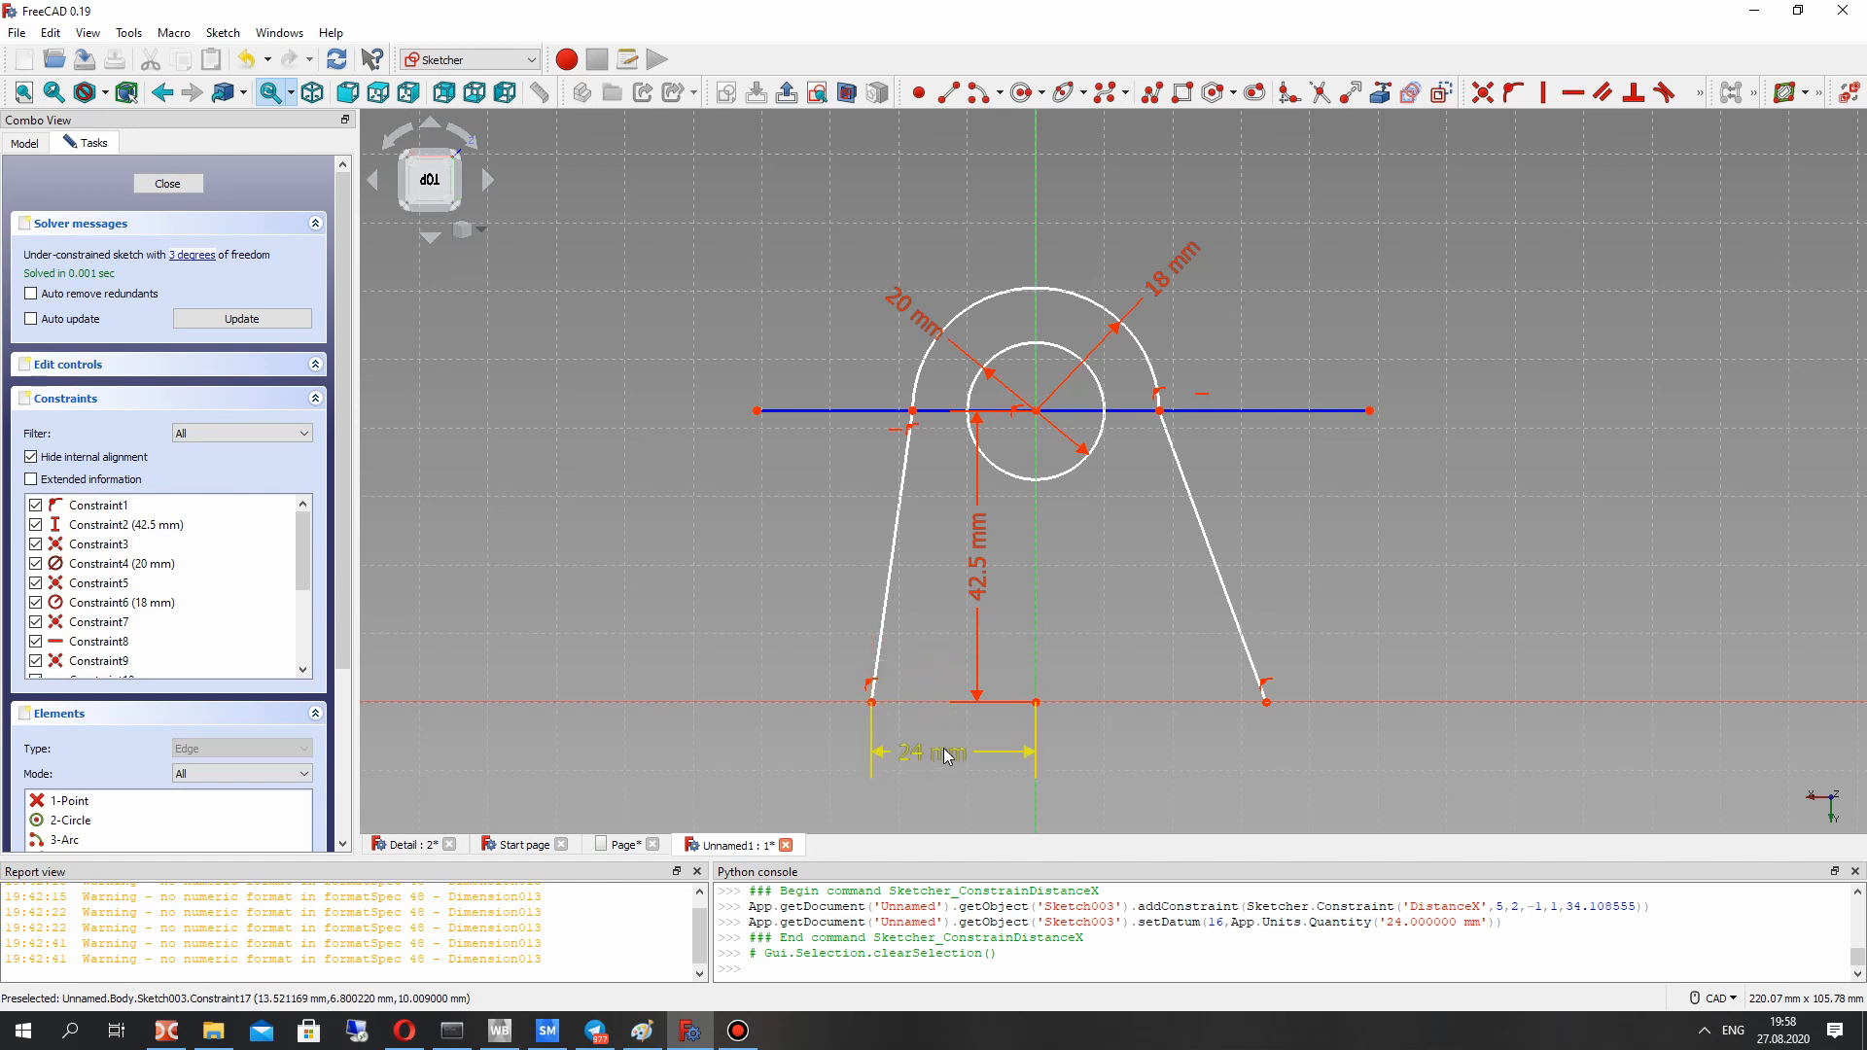
Step: Constrain the right slanted line's lower end 24 mm horizontally from the origin and move the label below the axis
left_click(1035, 700)
left_click(1267, 702)
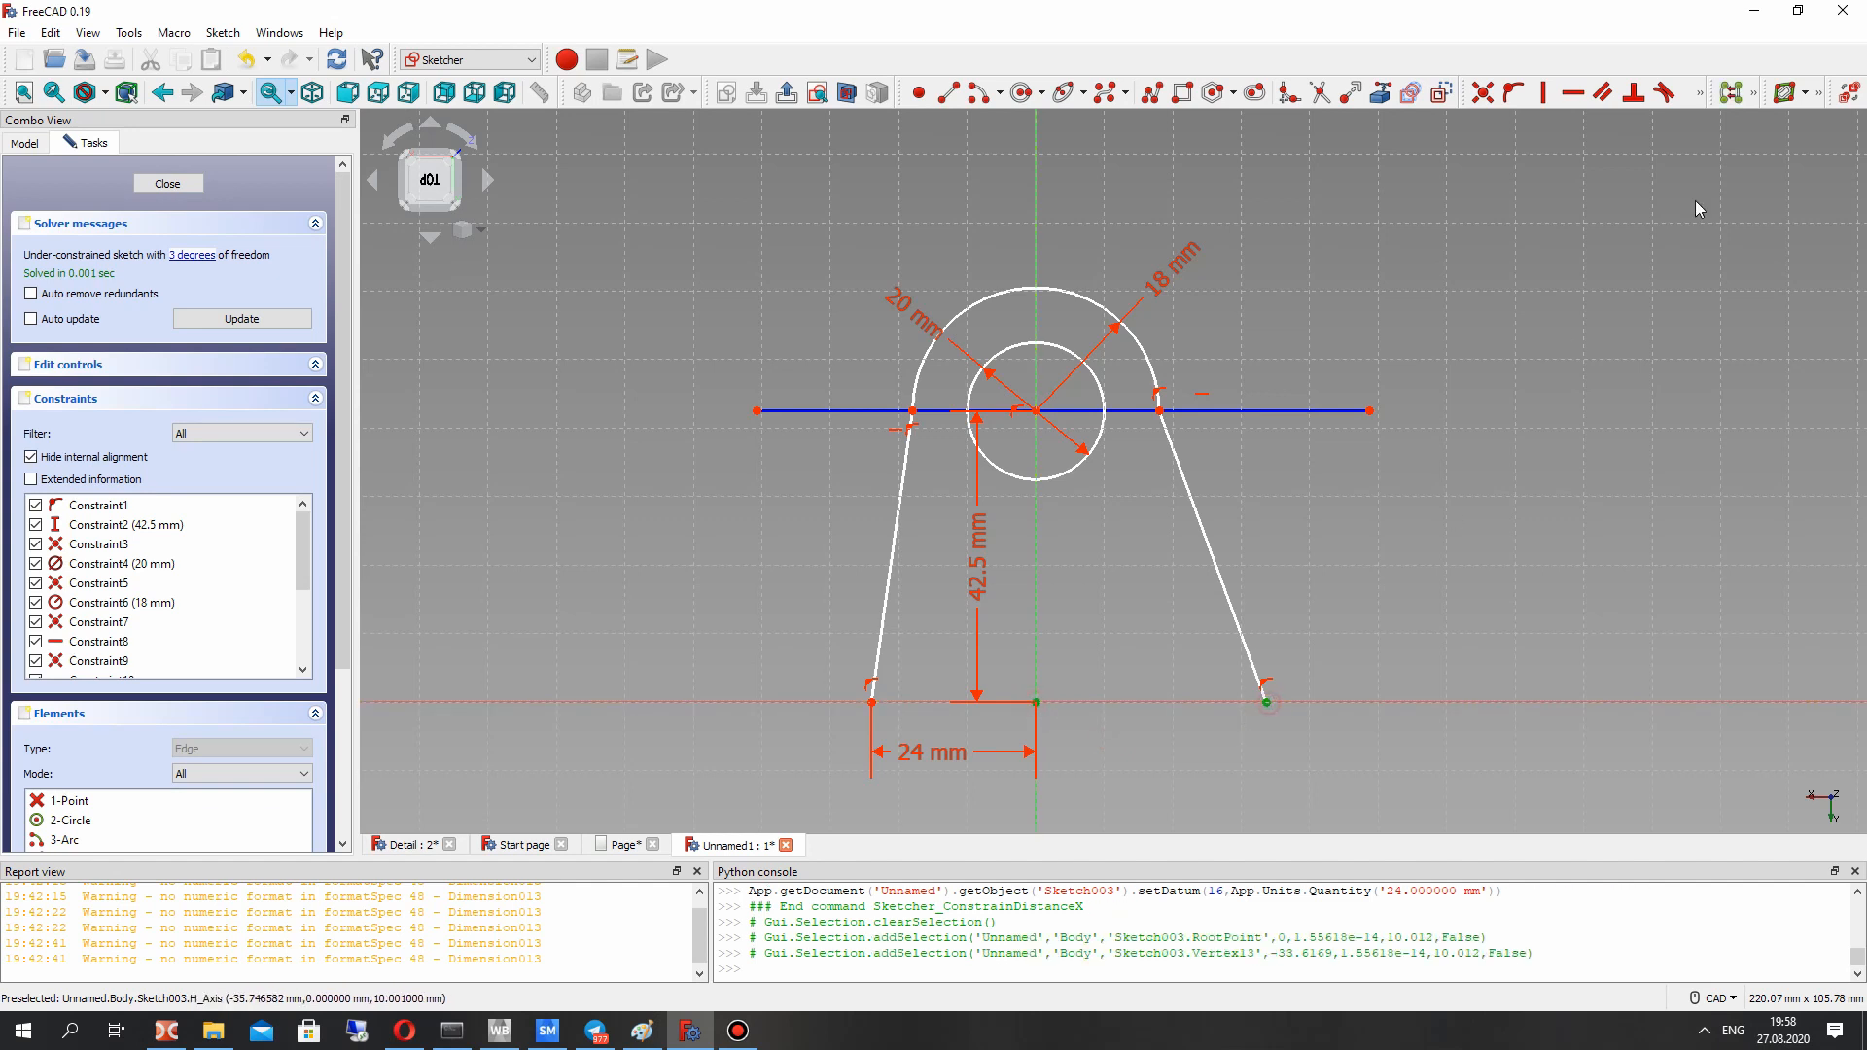
left_click(1703, 92)
left_click(1618, 124)
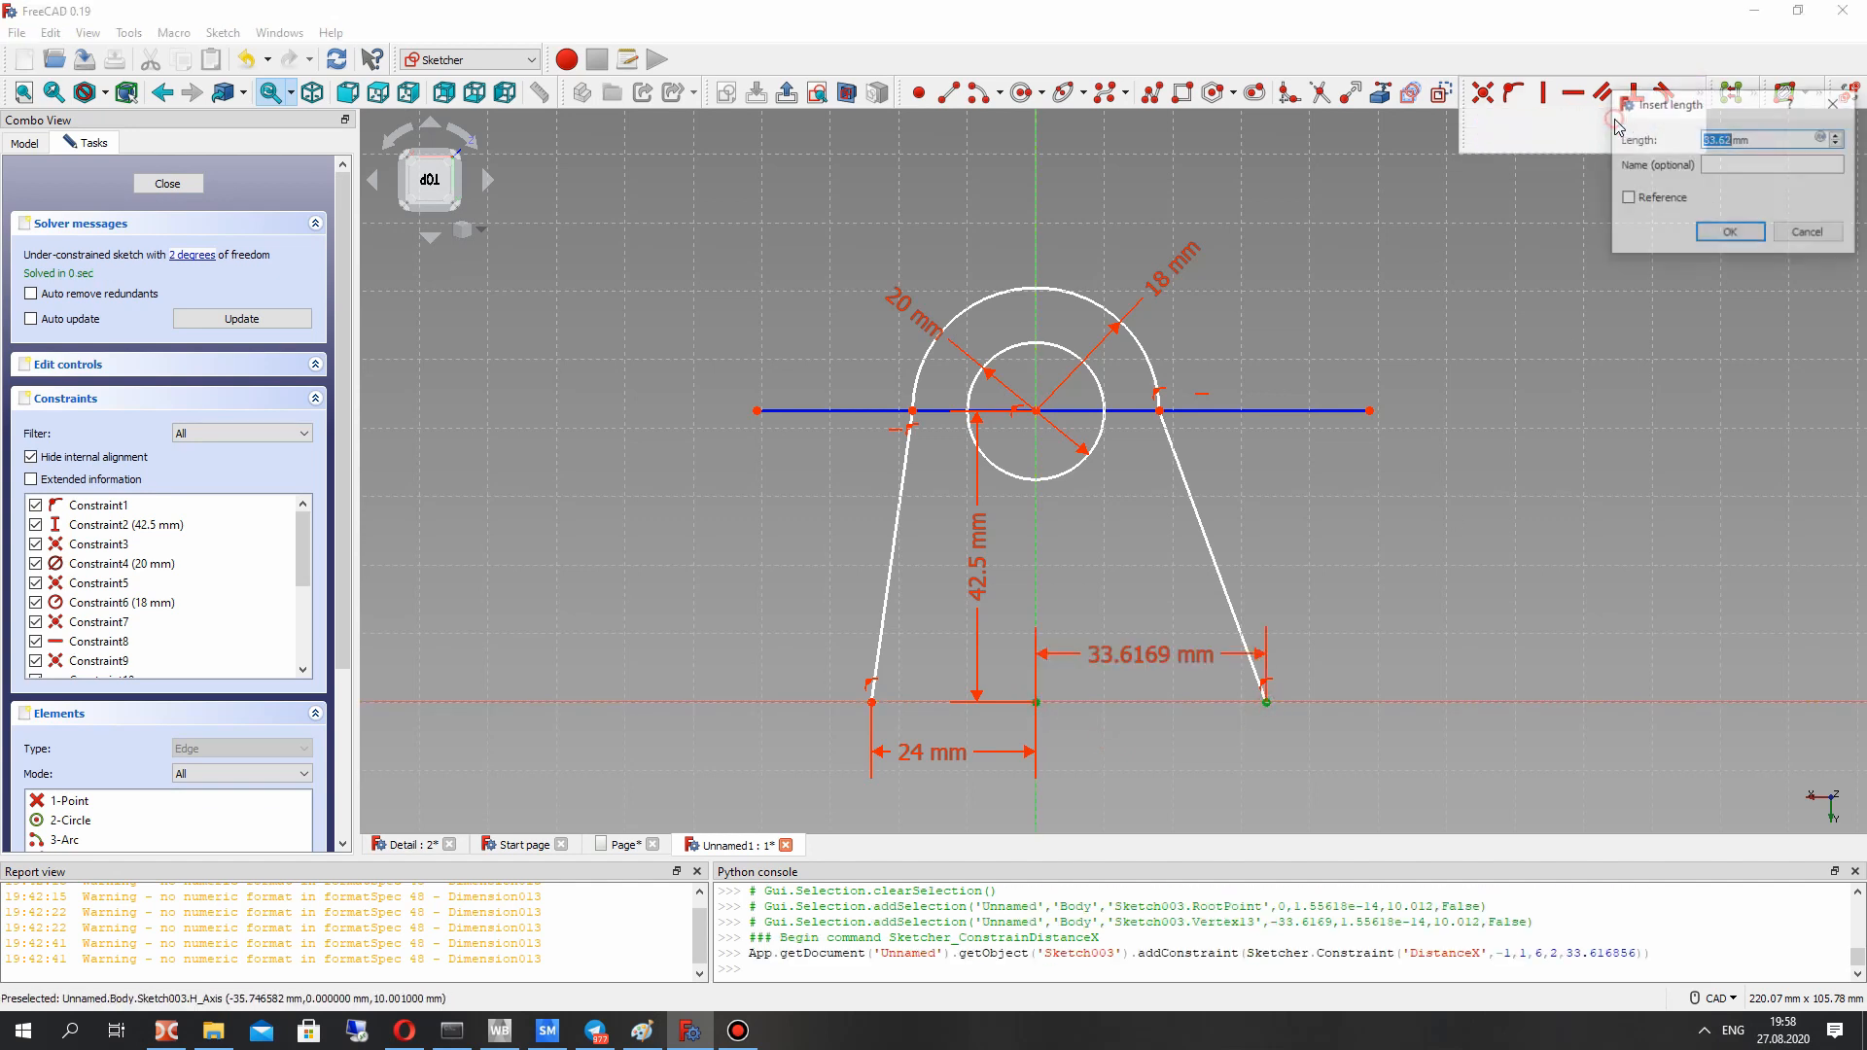
type("24")
left_click_drag(1704, 103, 1373, 345)
left_click(1398, 475)
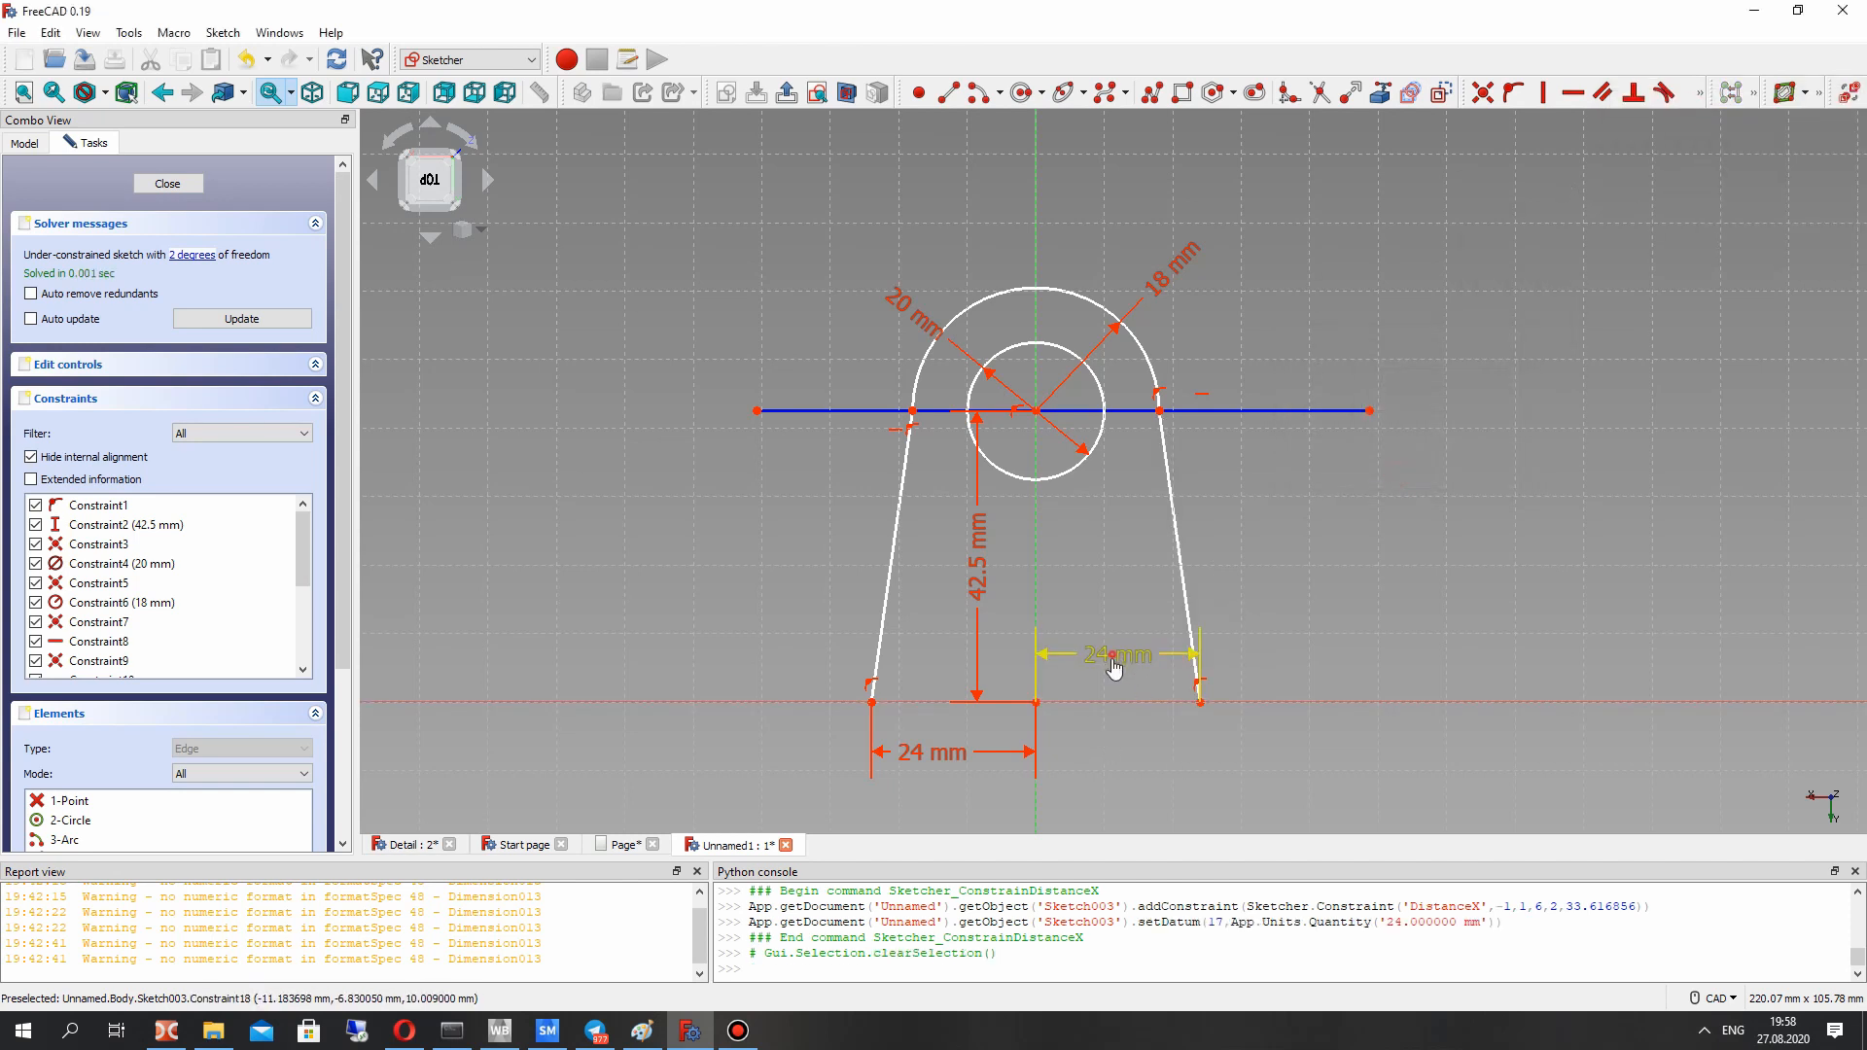
left_click_drag(1114, 667, 1119, 757)
Step: Draw a closing line along the horizontal axis between the lower ends of the two slanted lines
scroll(1131, 764, "up", 2)
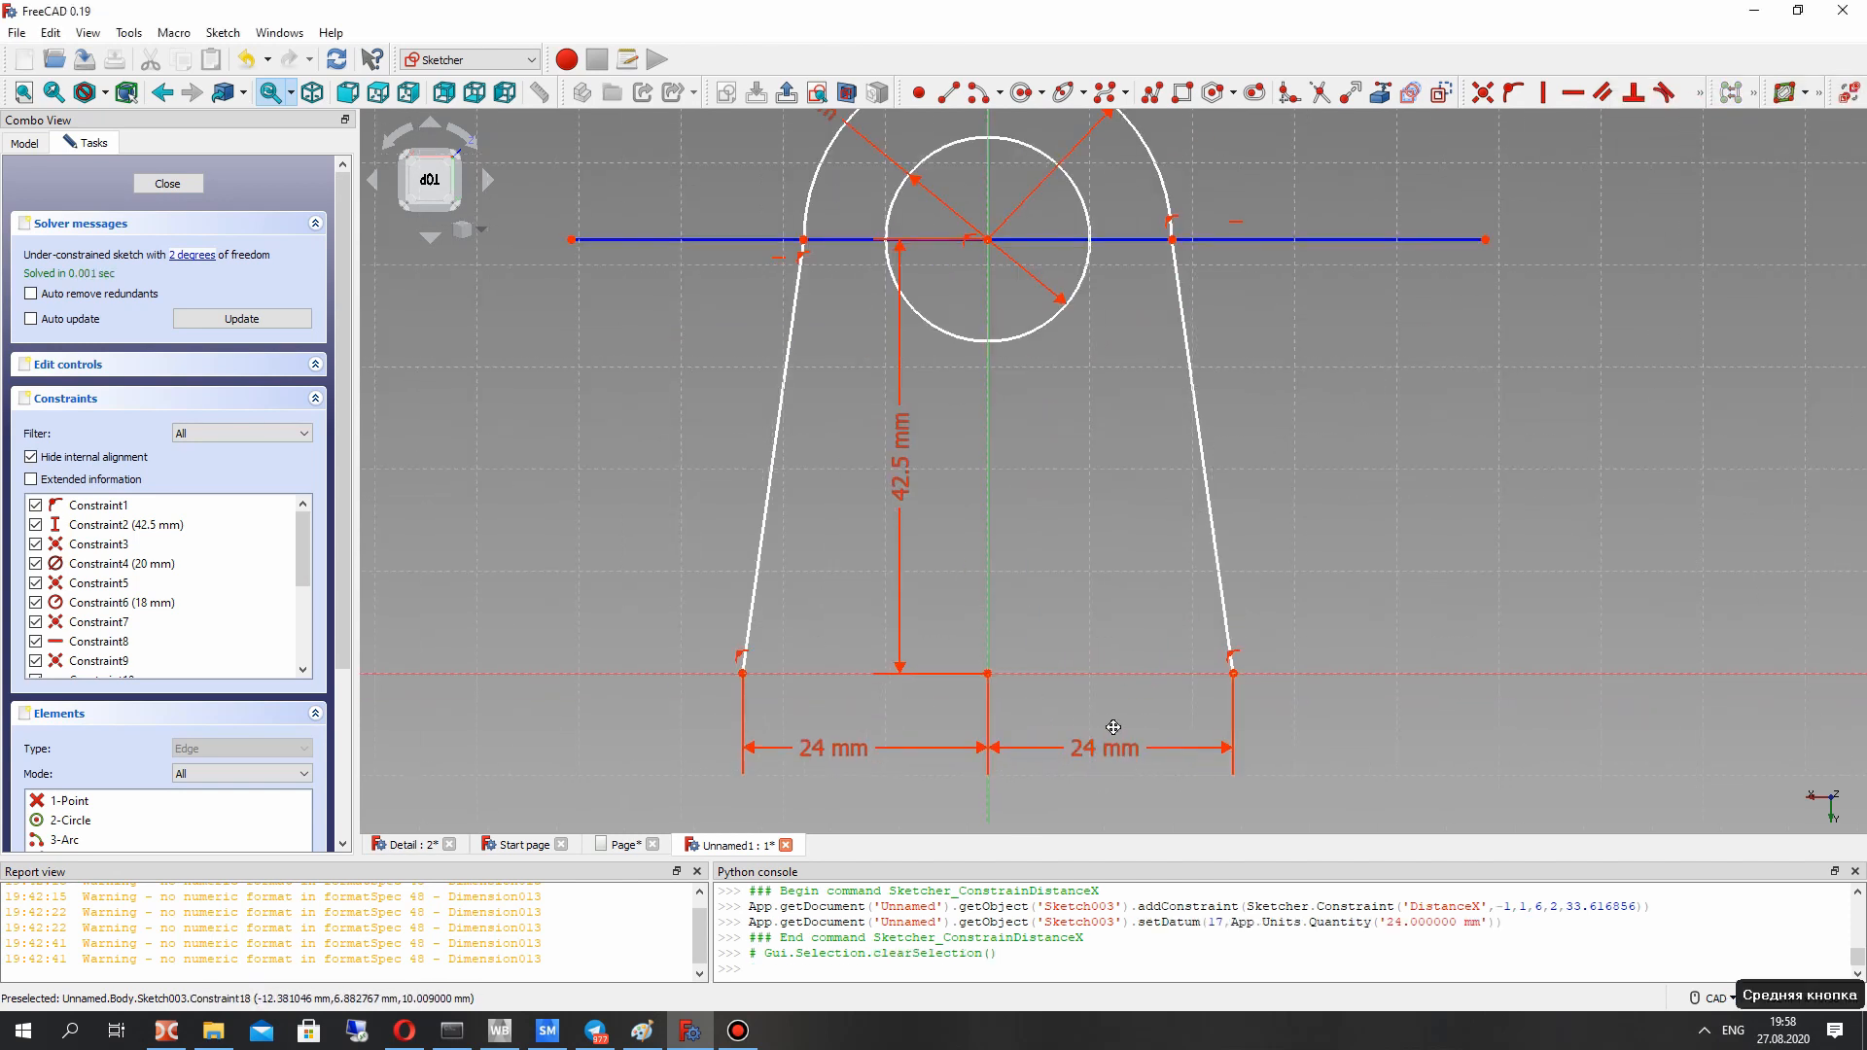
middle_click_drag(1111, 729, 1201, 661)
left_click(947, 94)
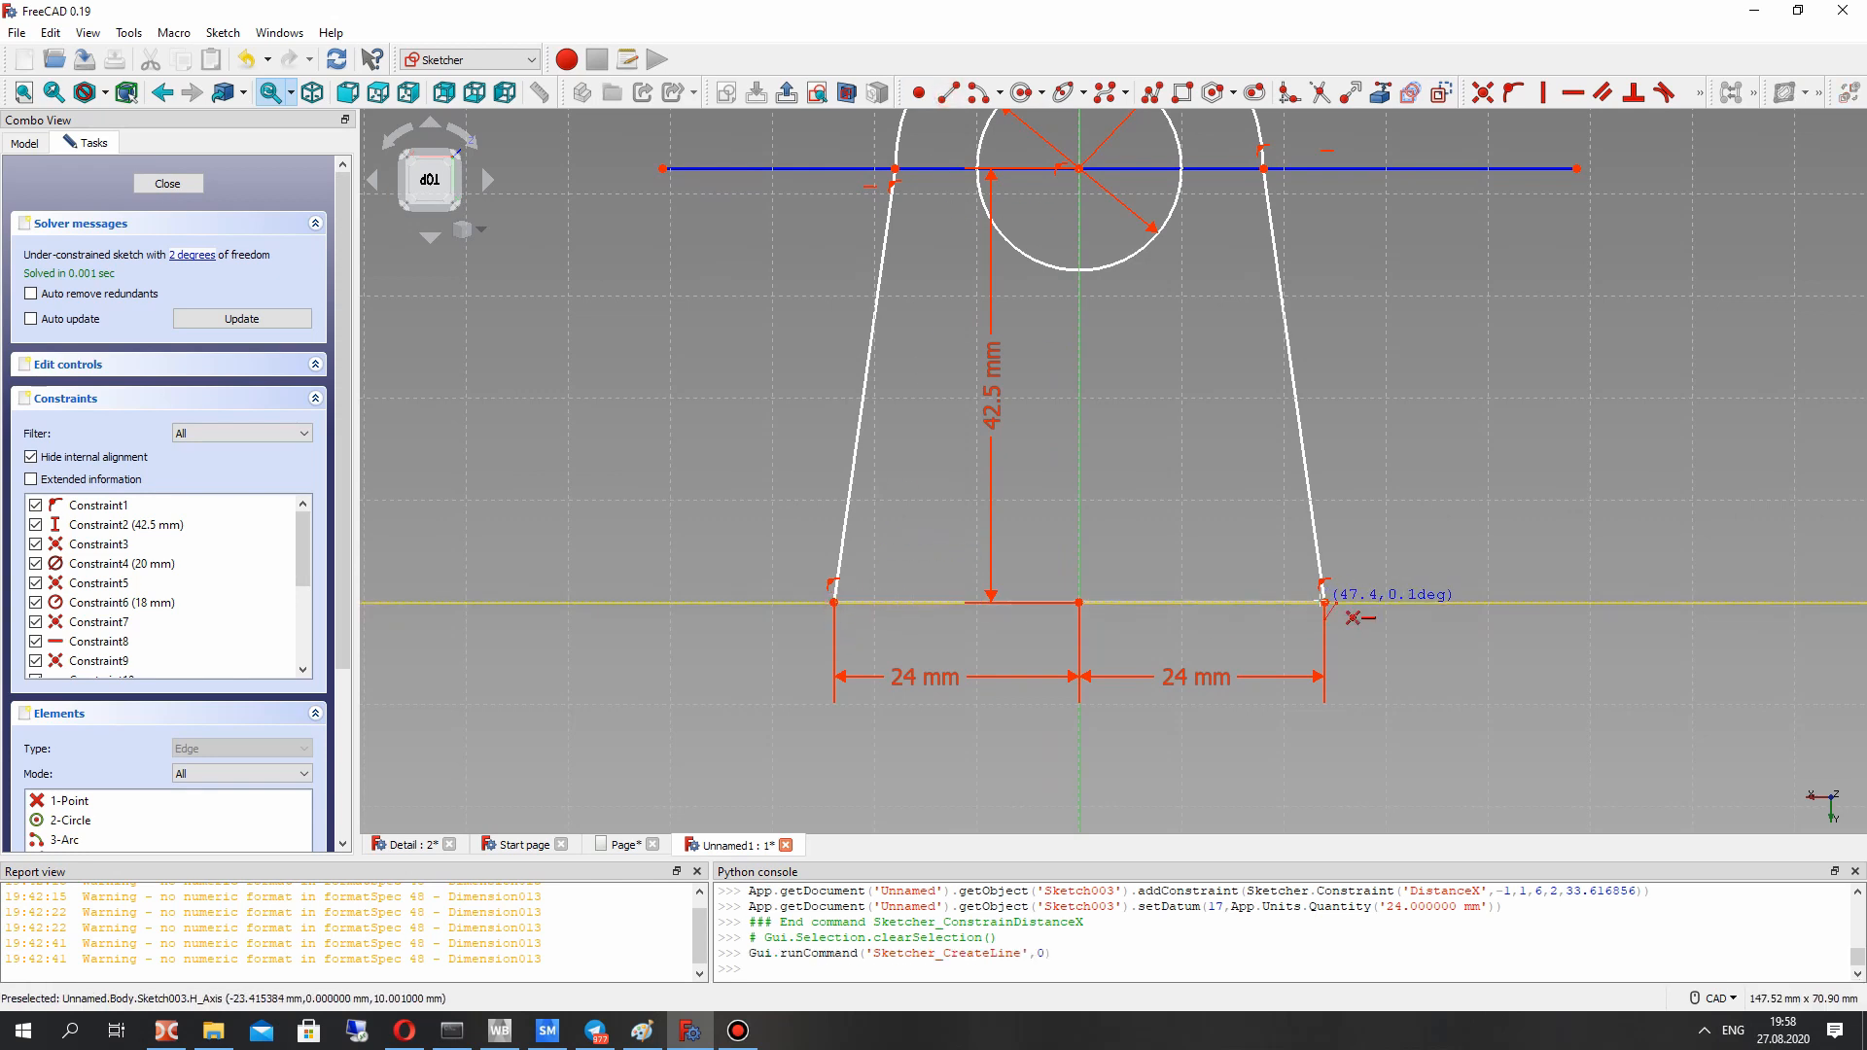
left_click(1323, 603)
mouse_move(1323, 603)
middle_mouse_down()
mouse_move(1007, 560)
mouse_move(863, 512)
mouse_move(1284, 575)
mouse_move(838, 338)
middle_mouse_up()
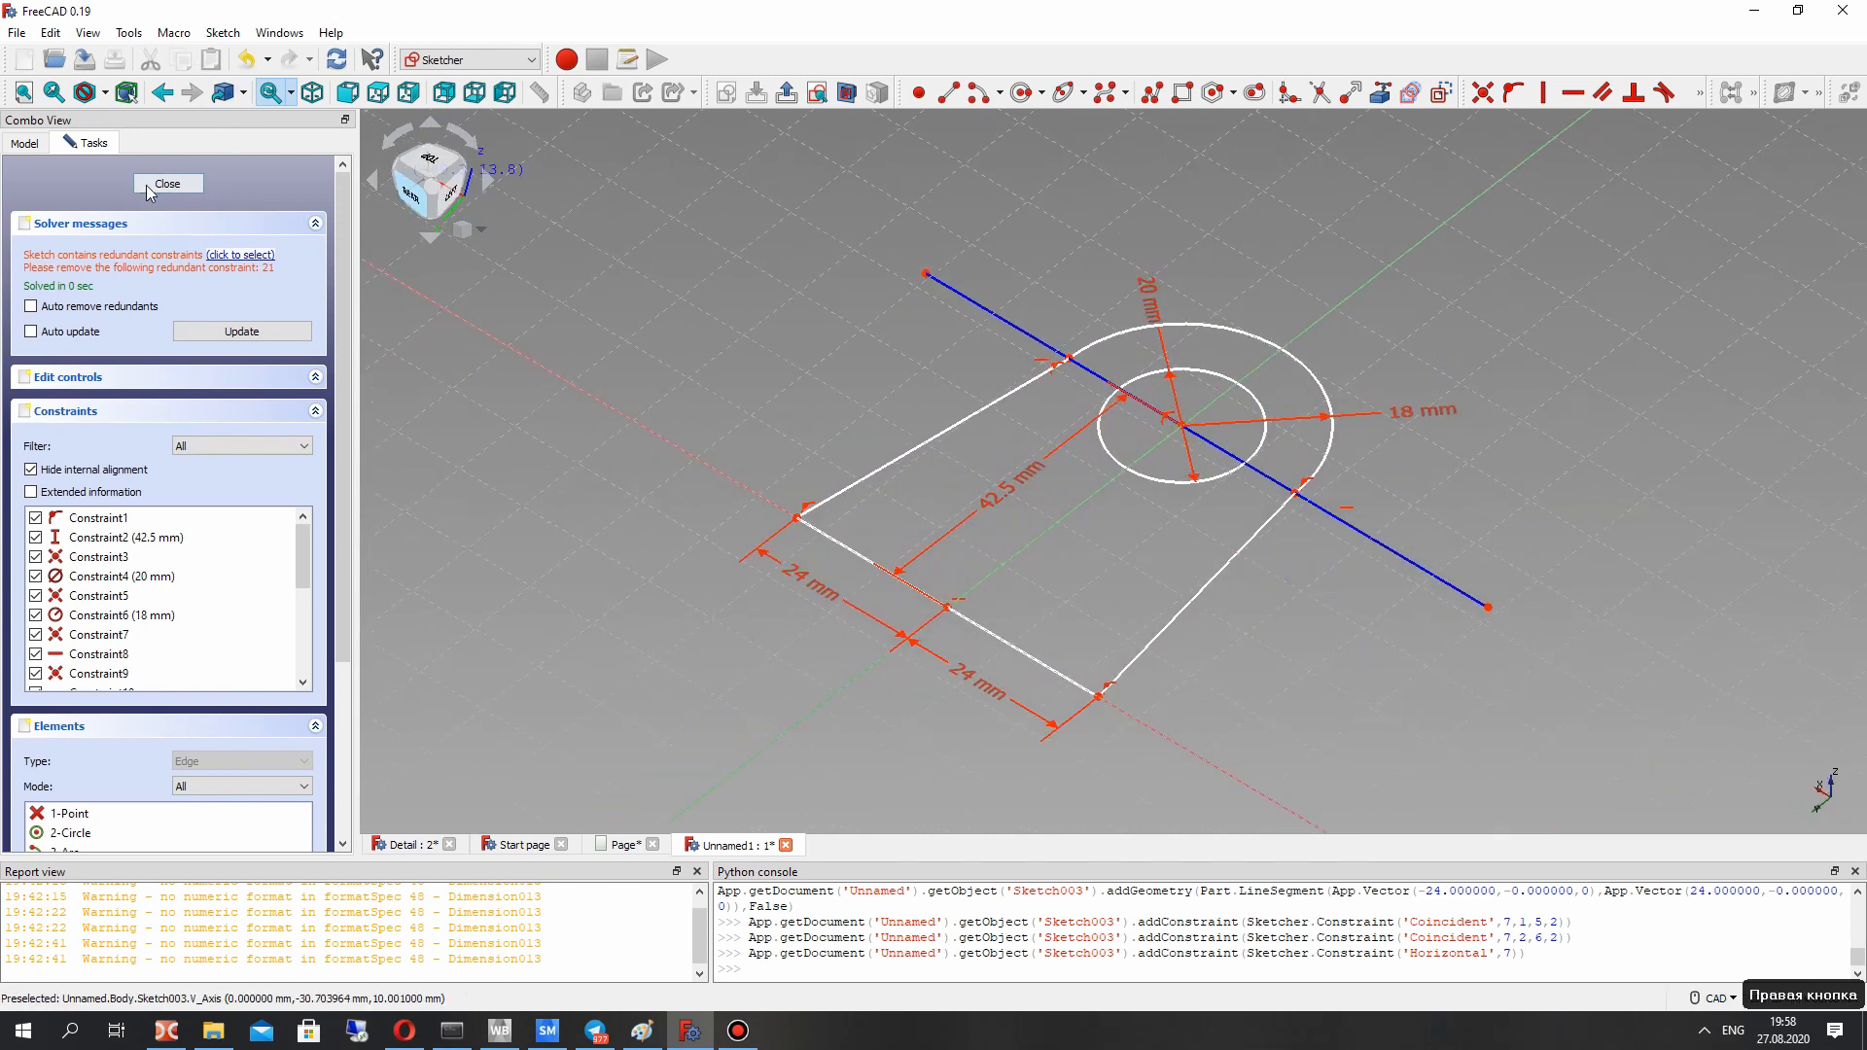
Step: Delete the redundant horizontal constraint, Constraint21, from the closing line
scroll(126, 666, "down", 5)
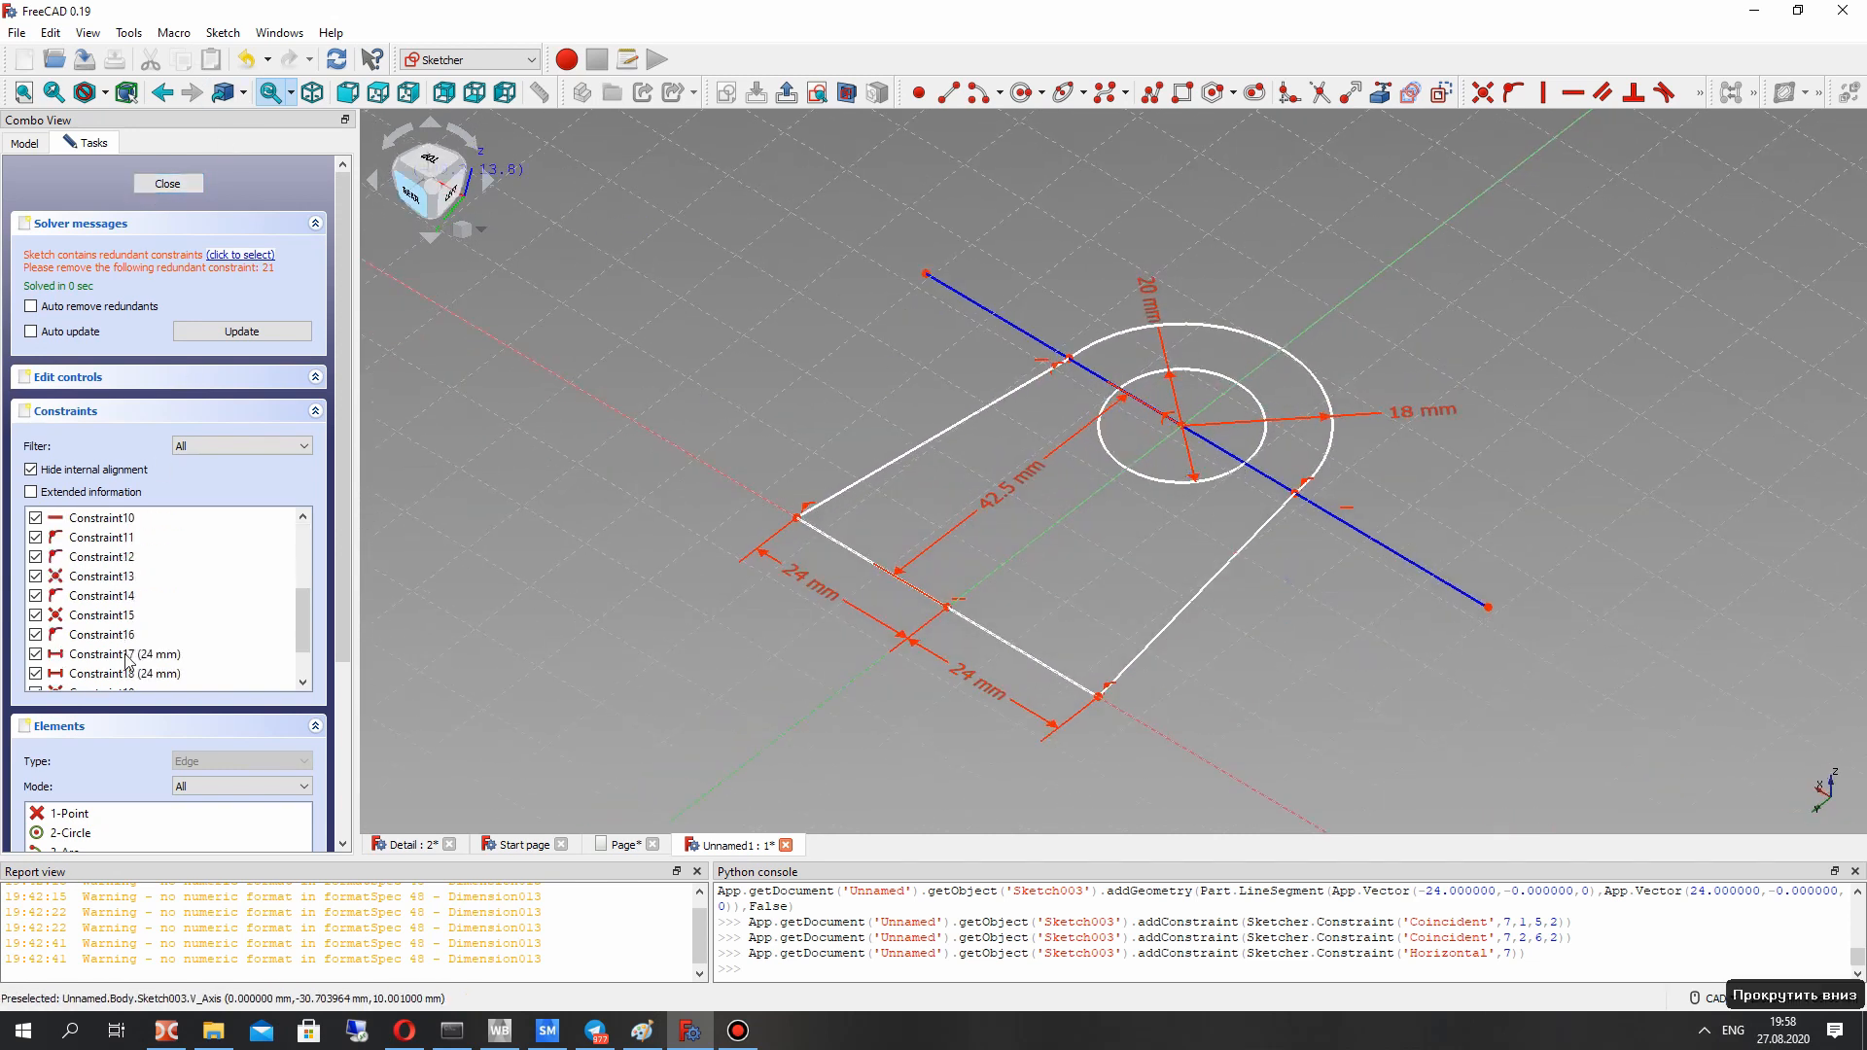
right_click(127, 498)
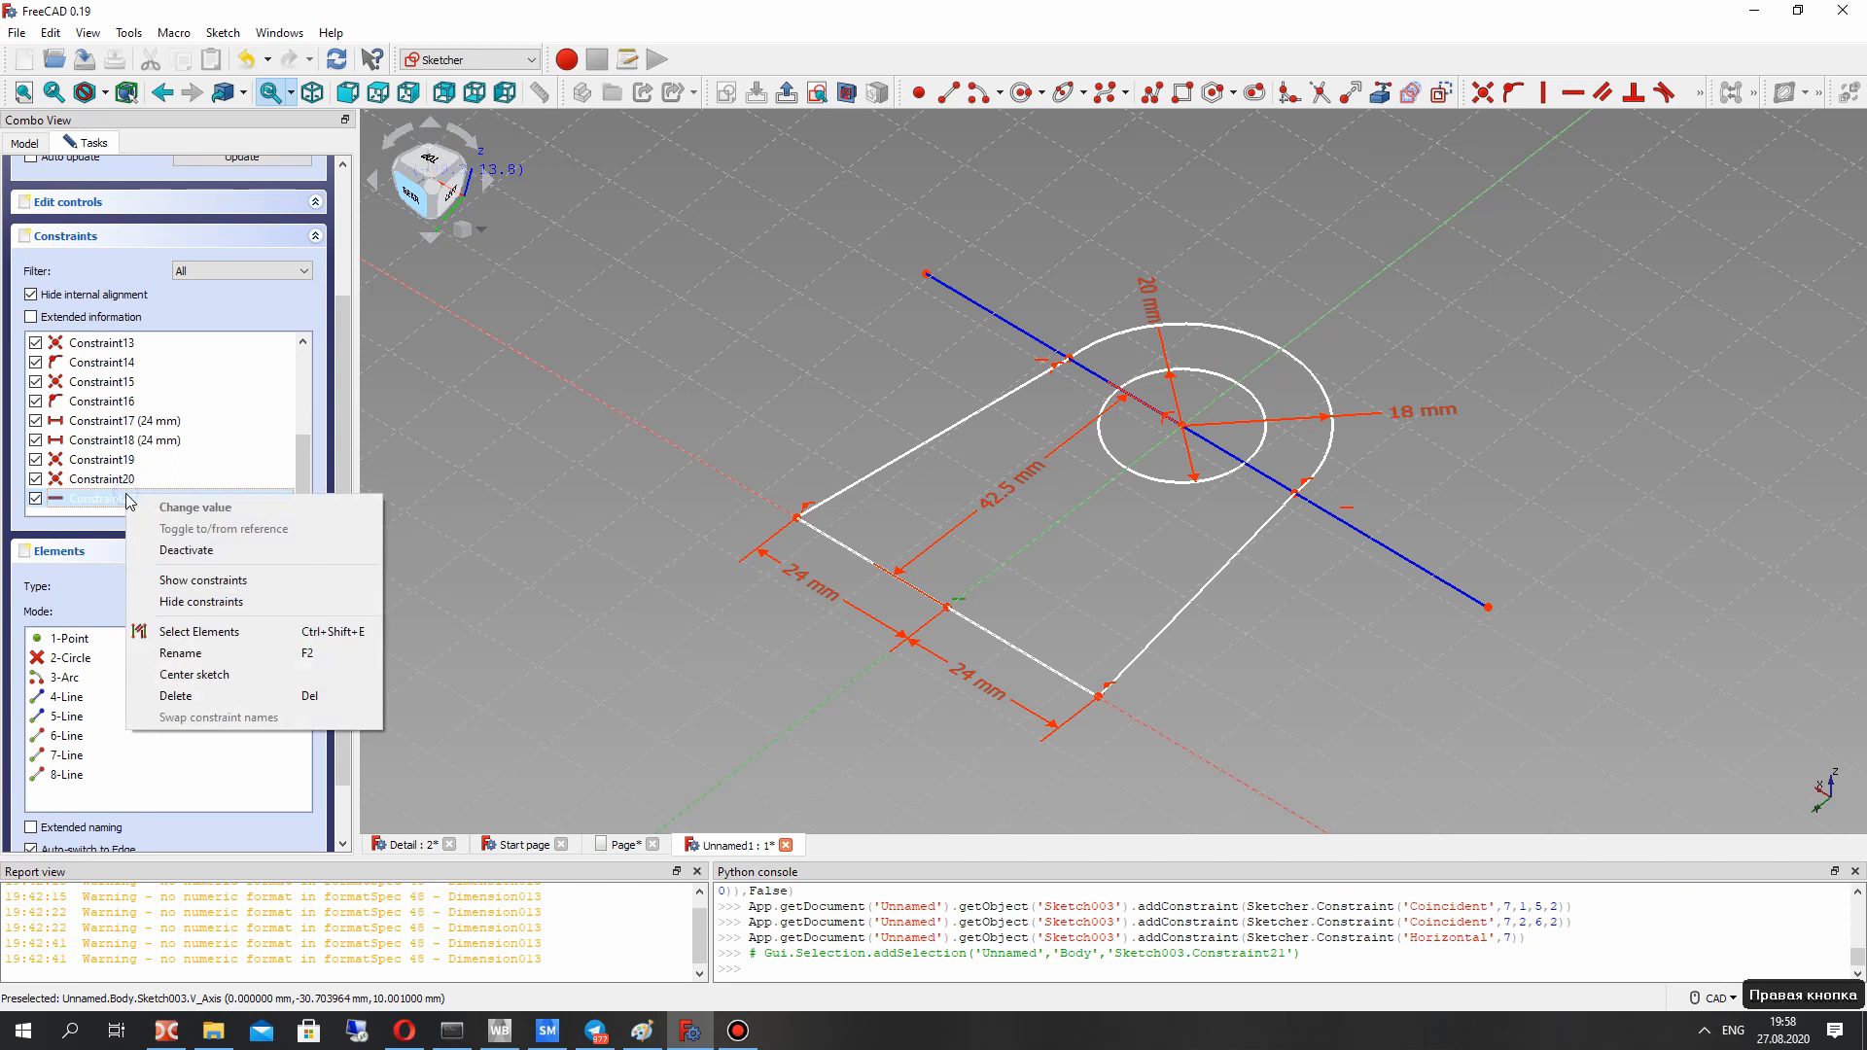
left_click(185, 695)
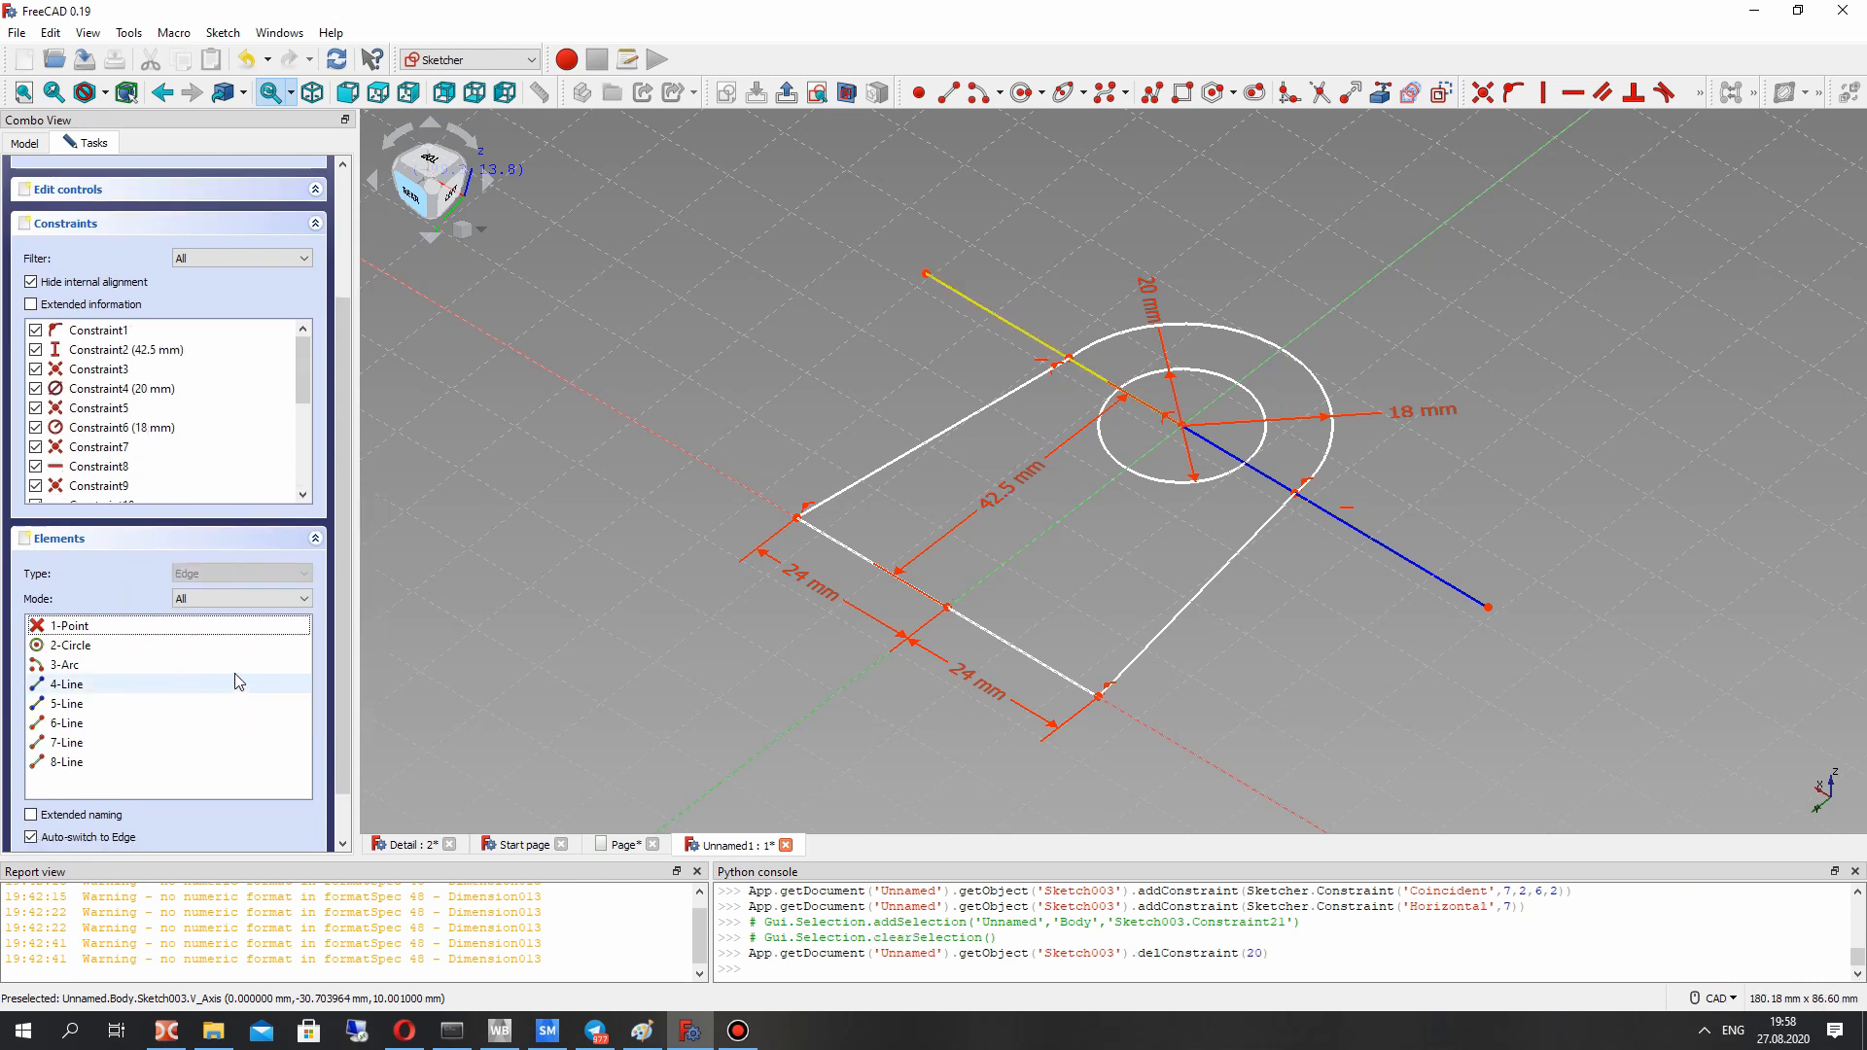
Step: Leave the sketch, try a 20 mm pad of the single lug profile, and cancel it
left_click(24, 142)
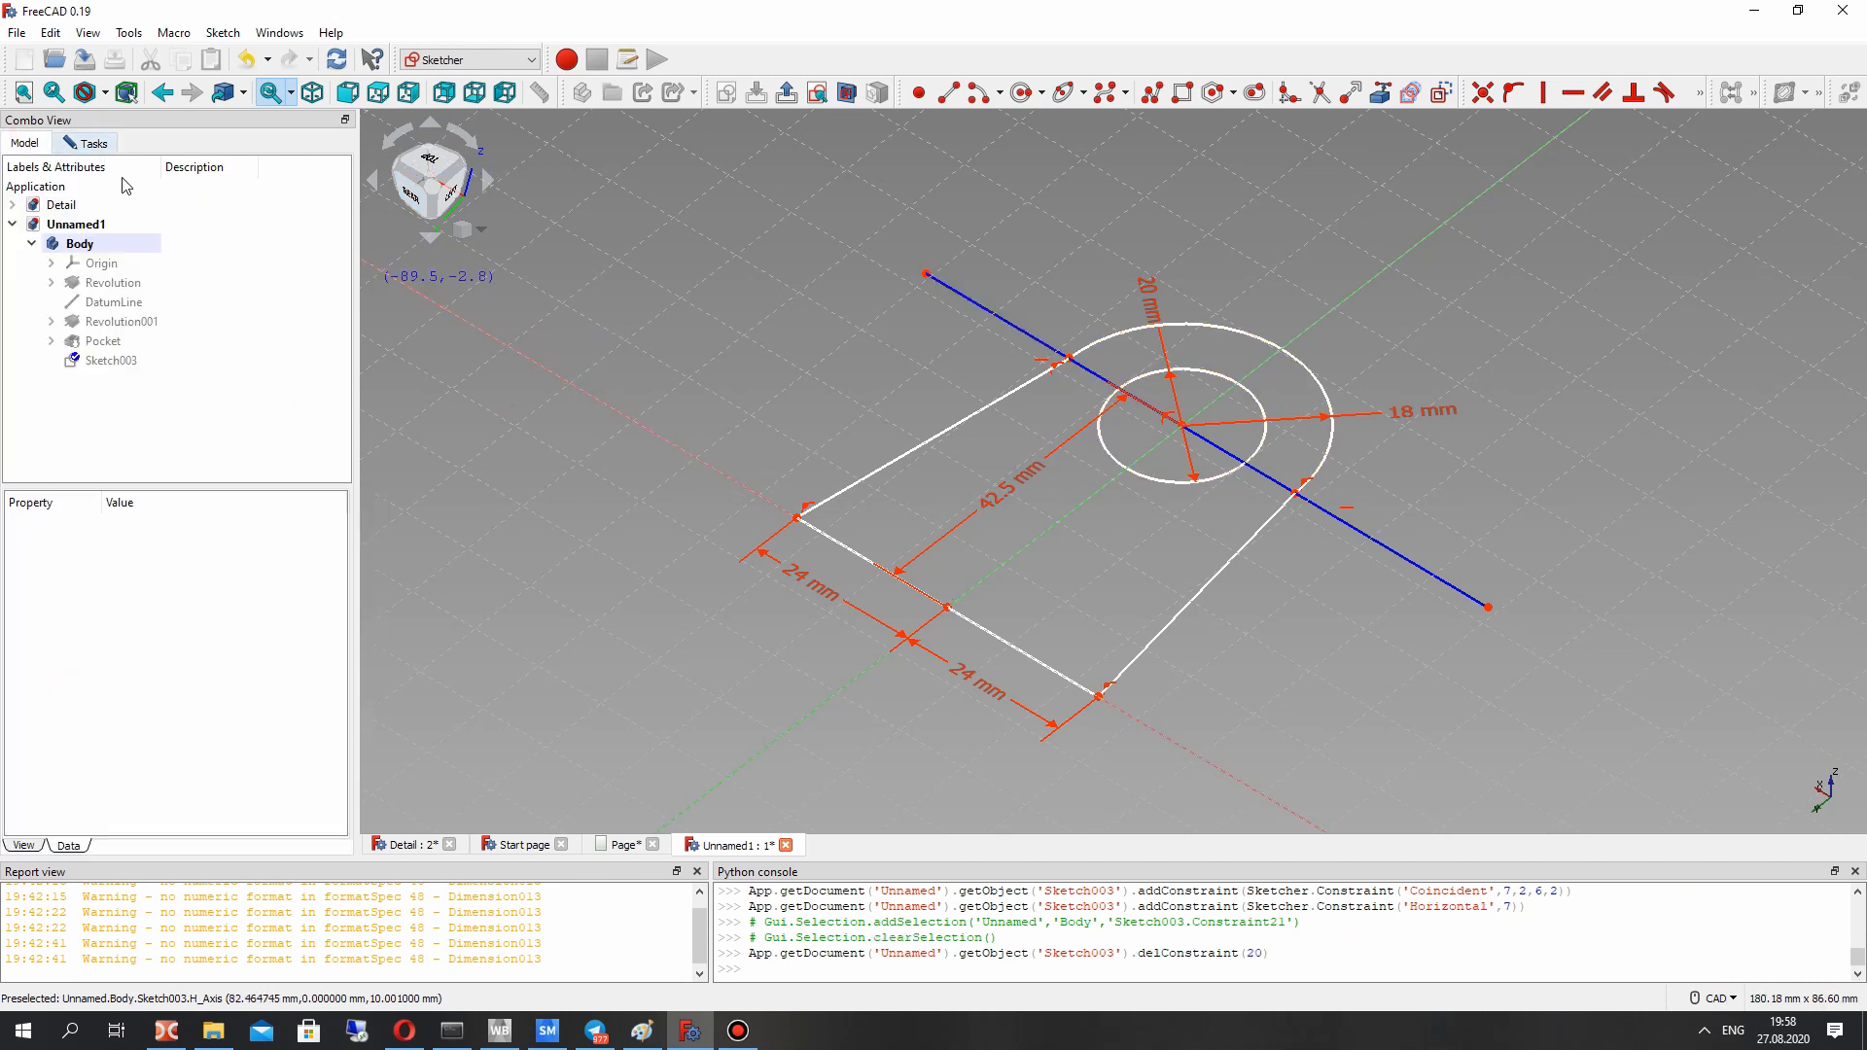
left_click(94, 143)
scroll(132, 323, "up", 3)
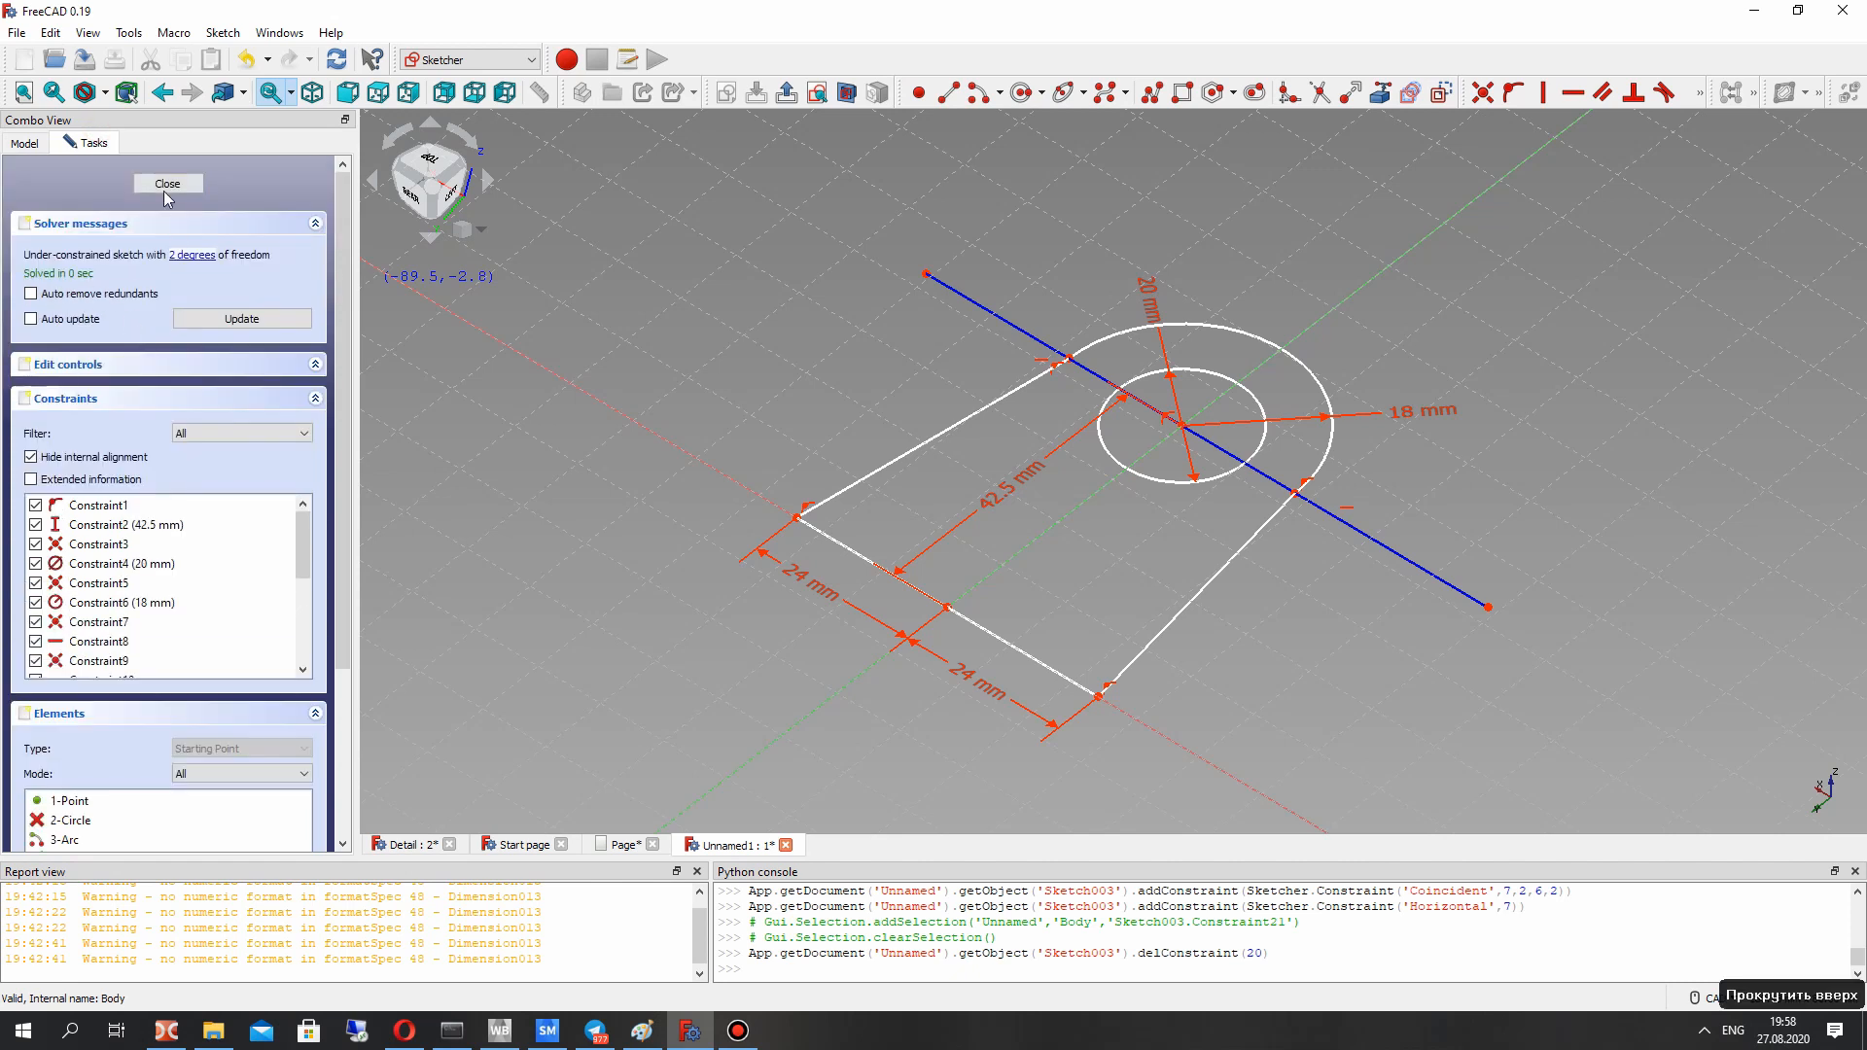
scroll(982, 443, "down", 5)
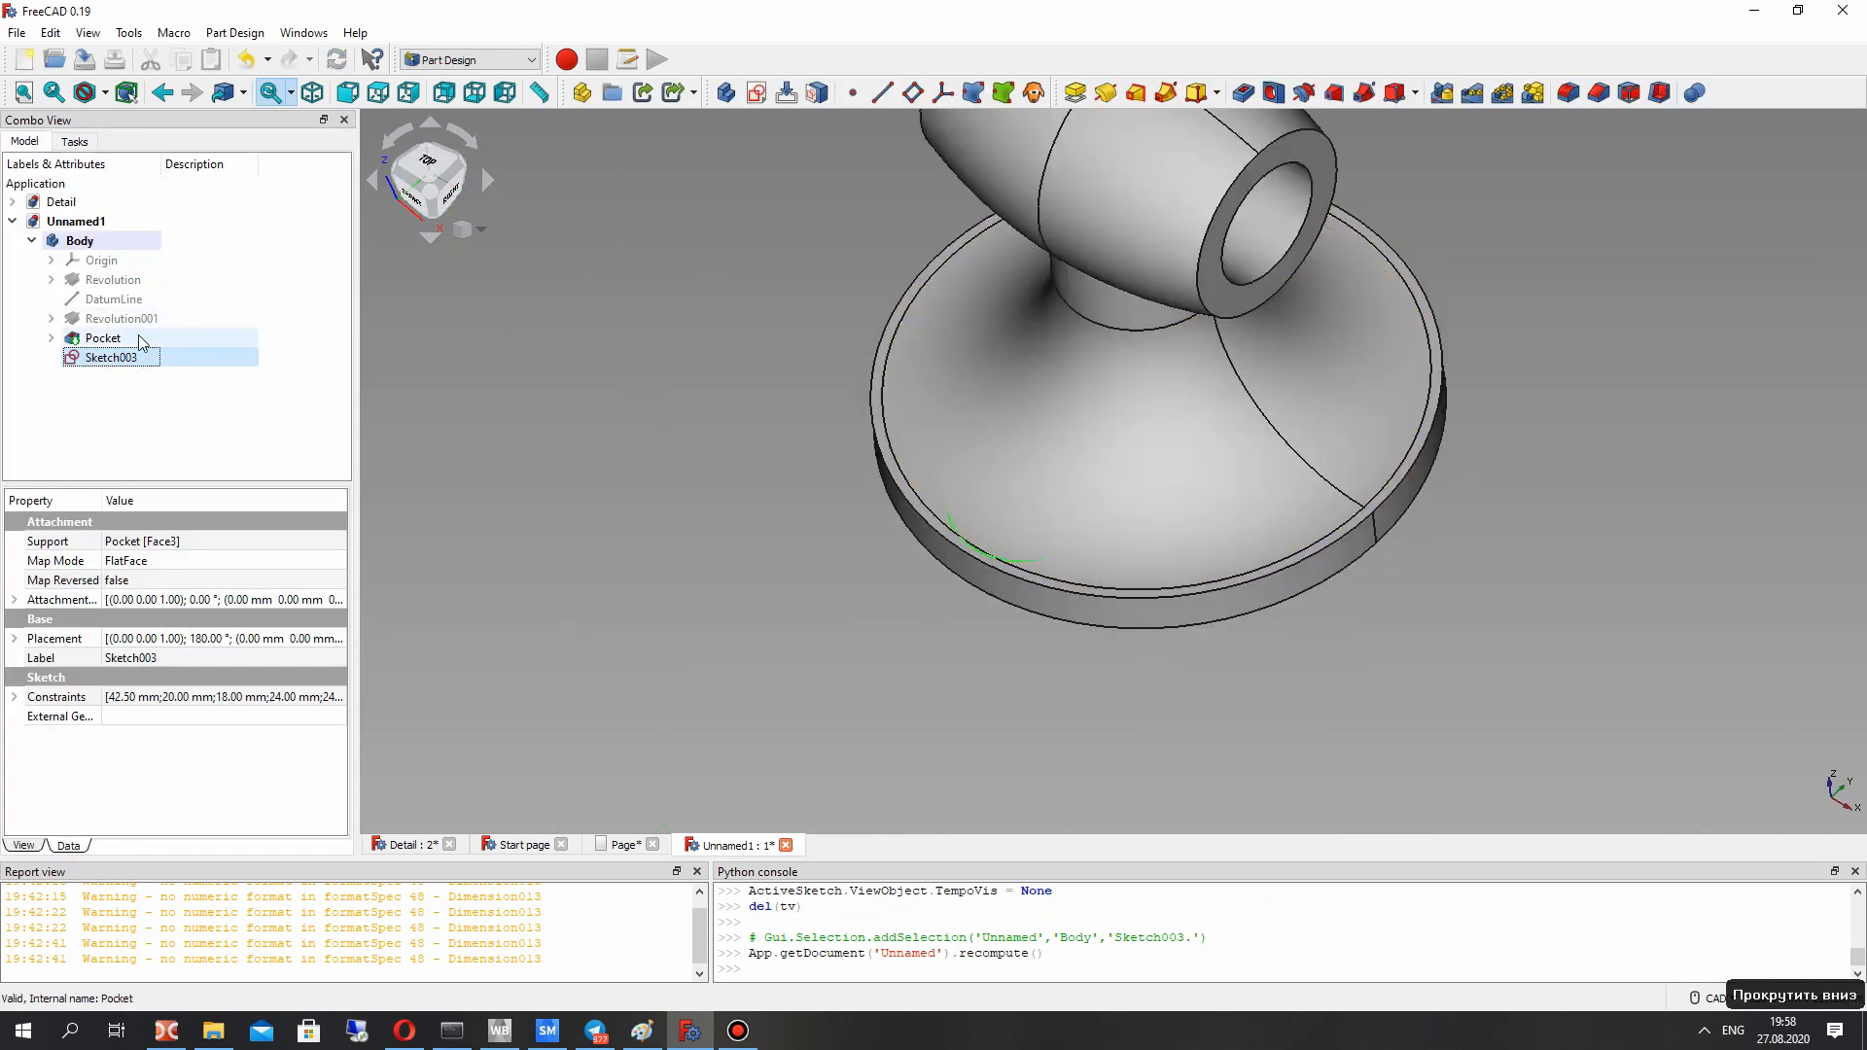
left_click(1071, 93)
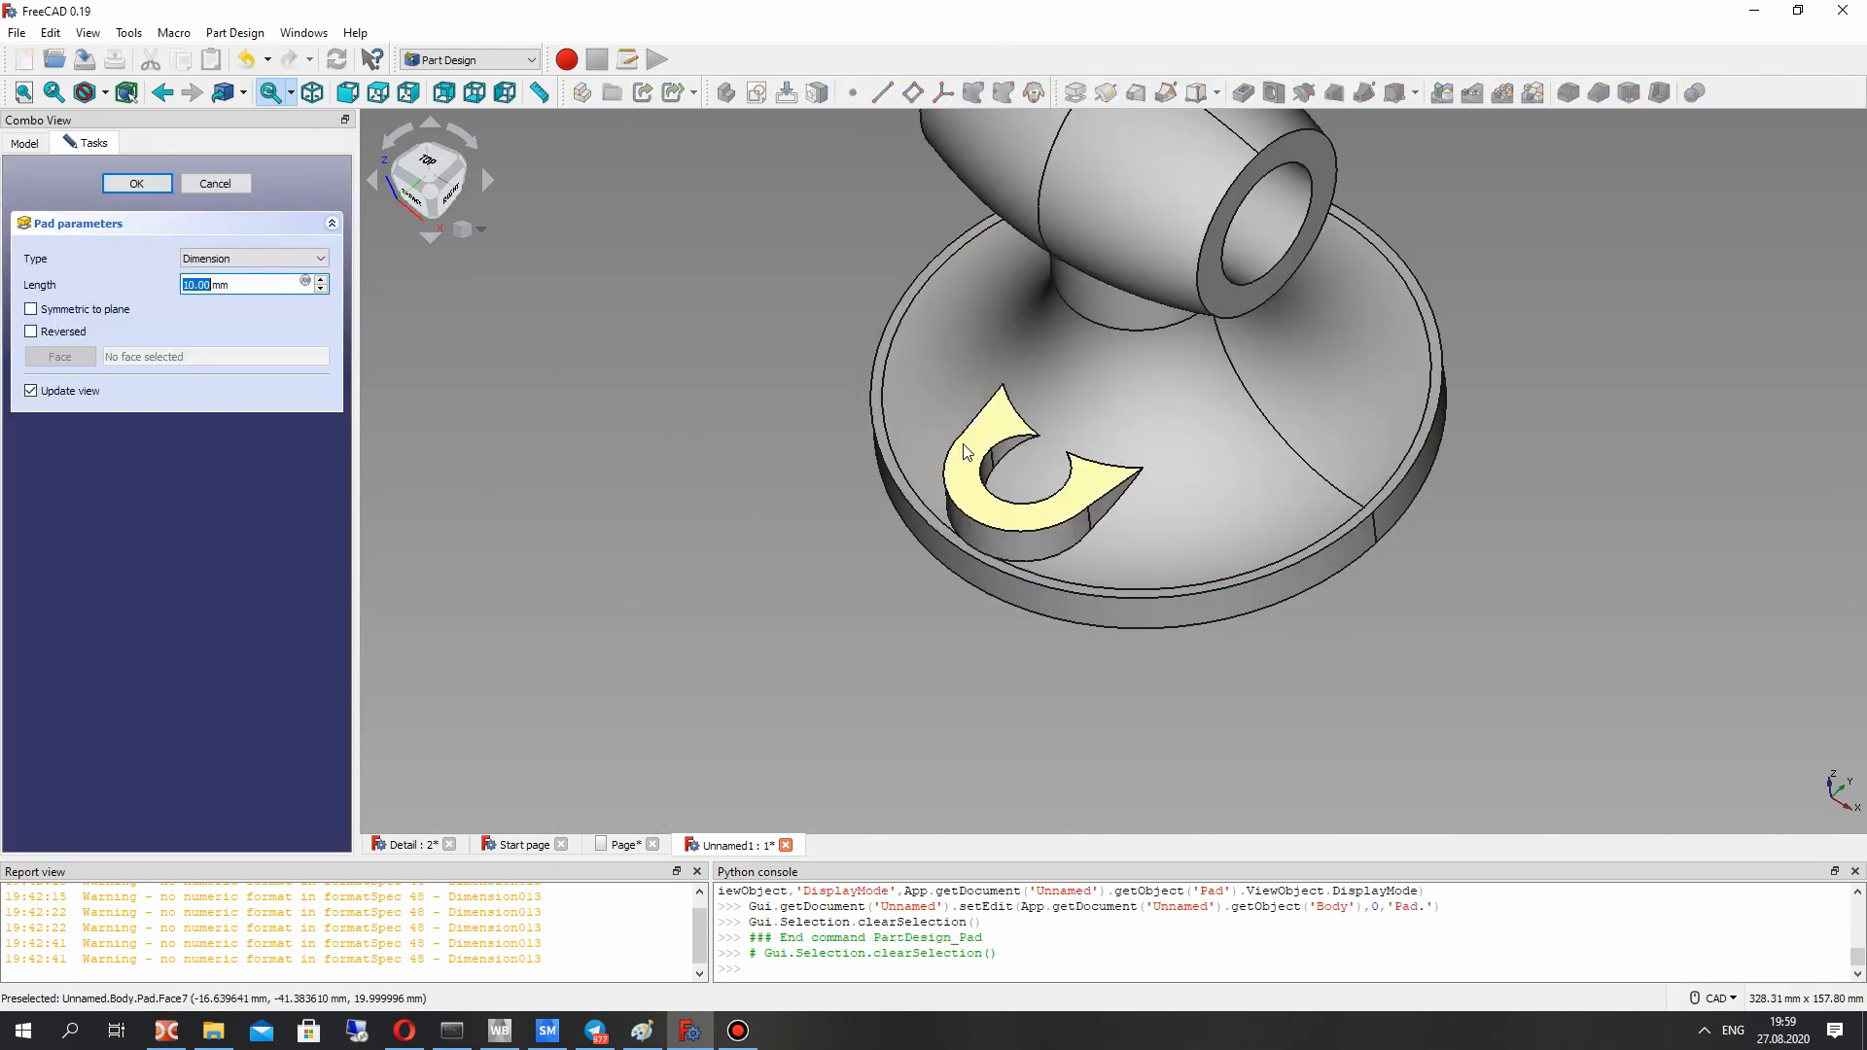
type("20")
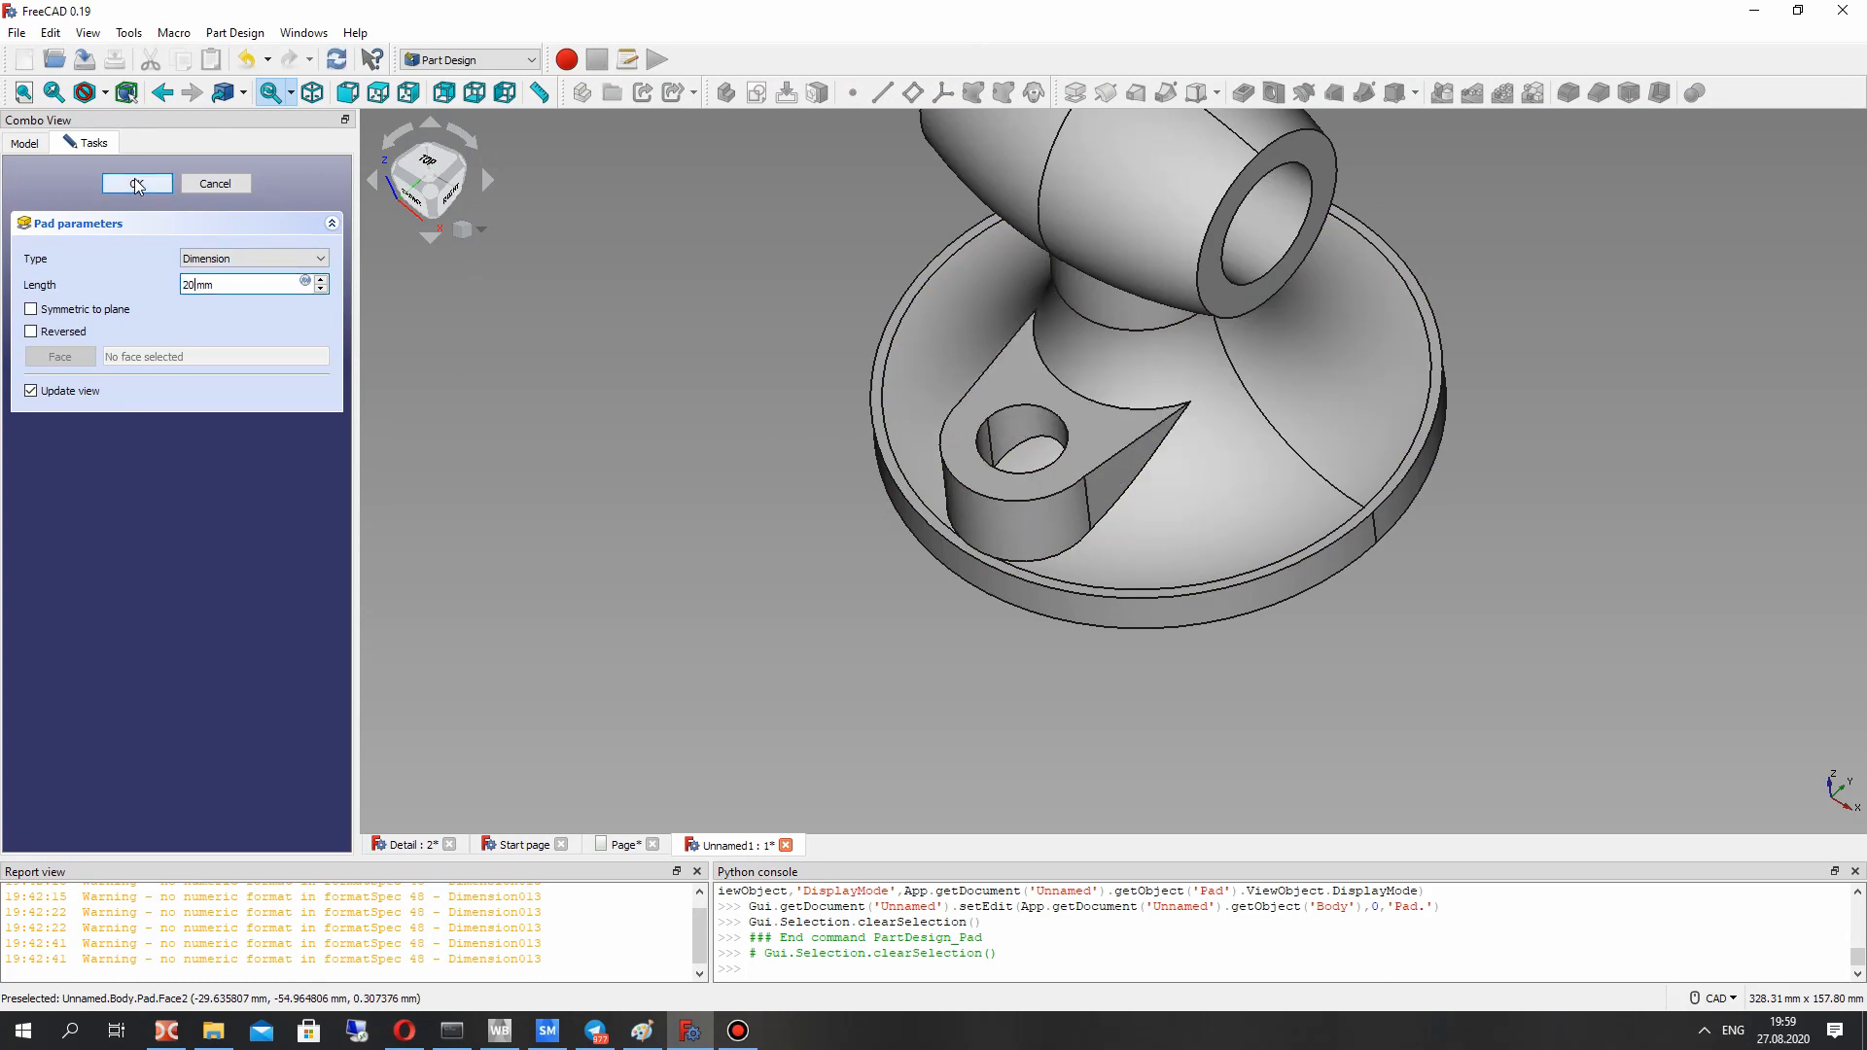
left_click(215, 183)
Step: Reopen Sketch003 for editing and hide the Pocket feature
right_click(121, 359)
left_click(182, 373)
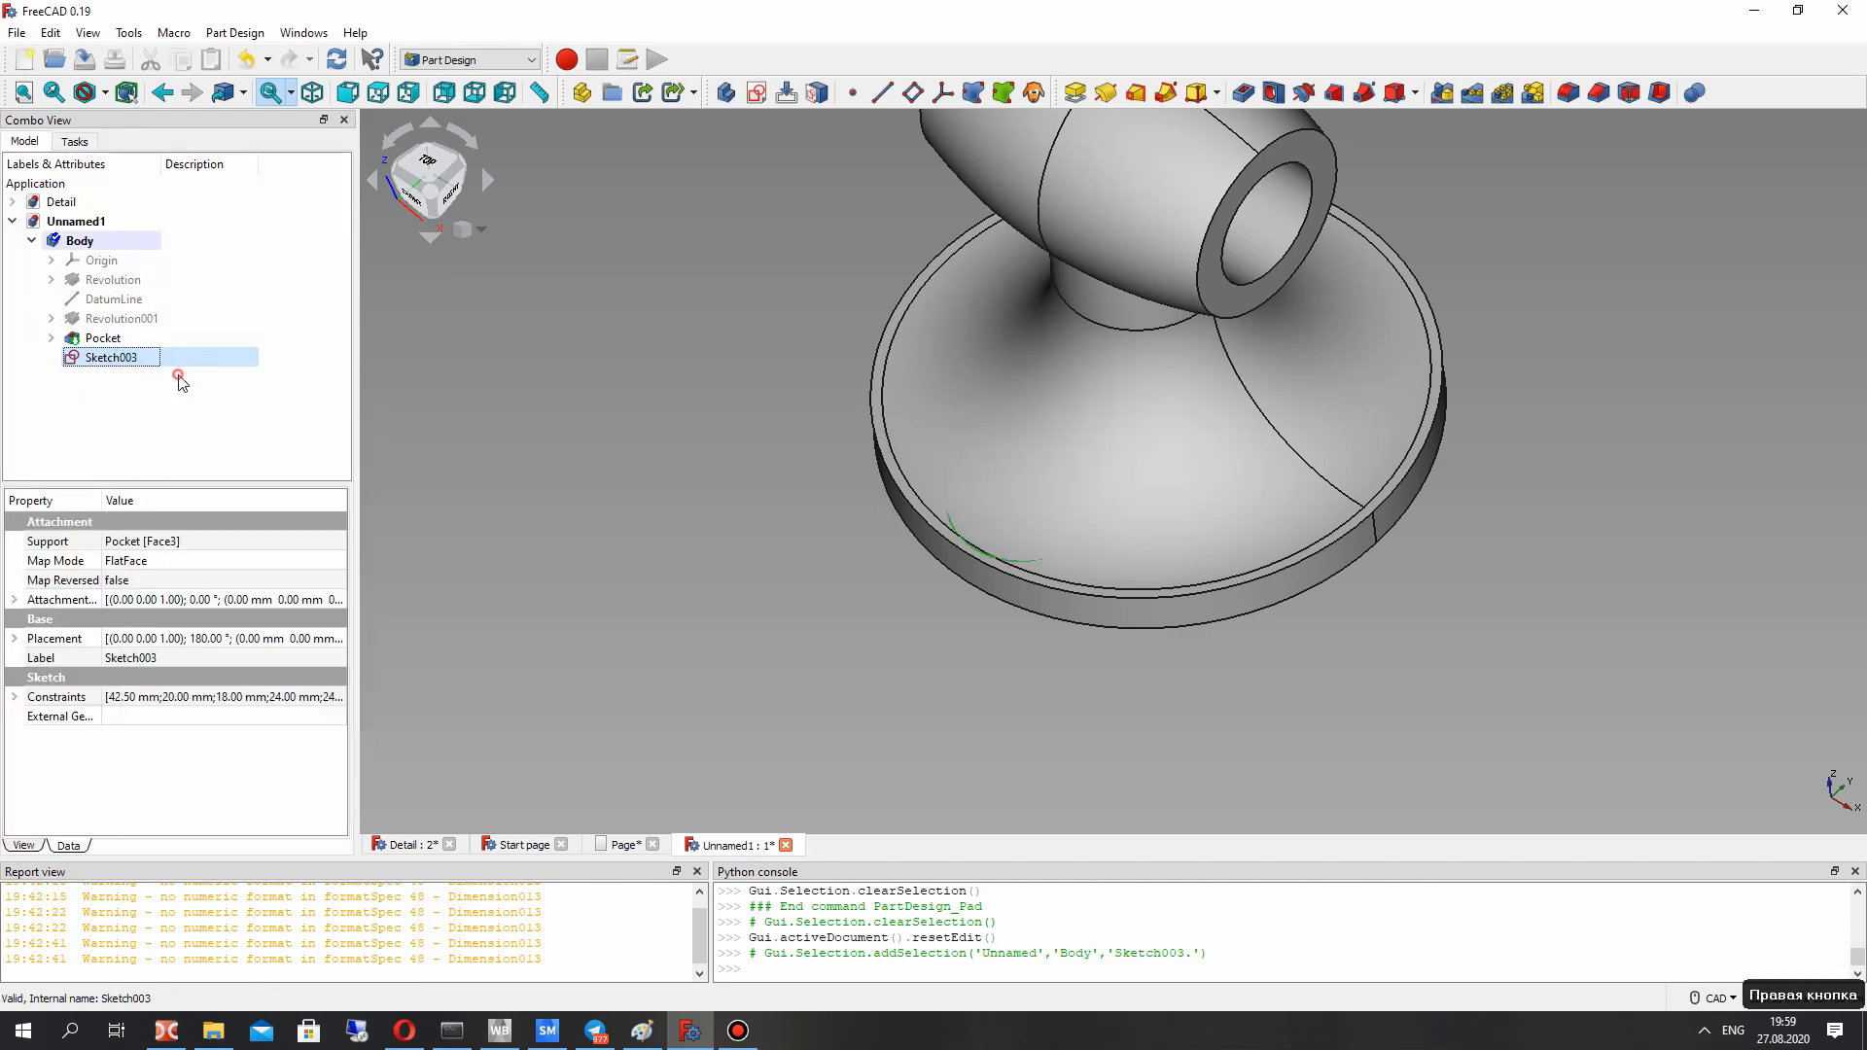
left_click(24, 143)
left_click(102, 341)
key("space")
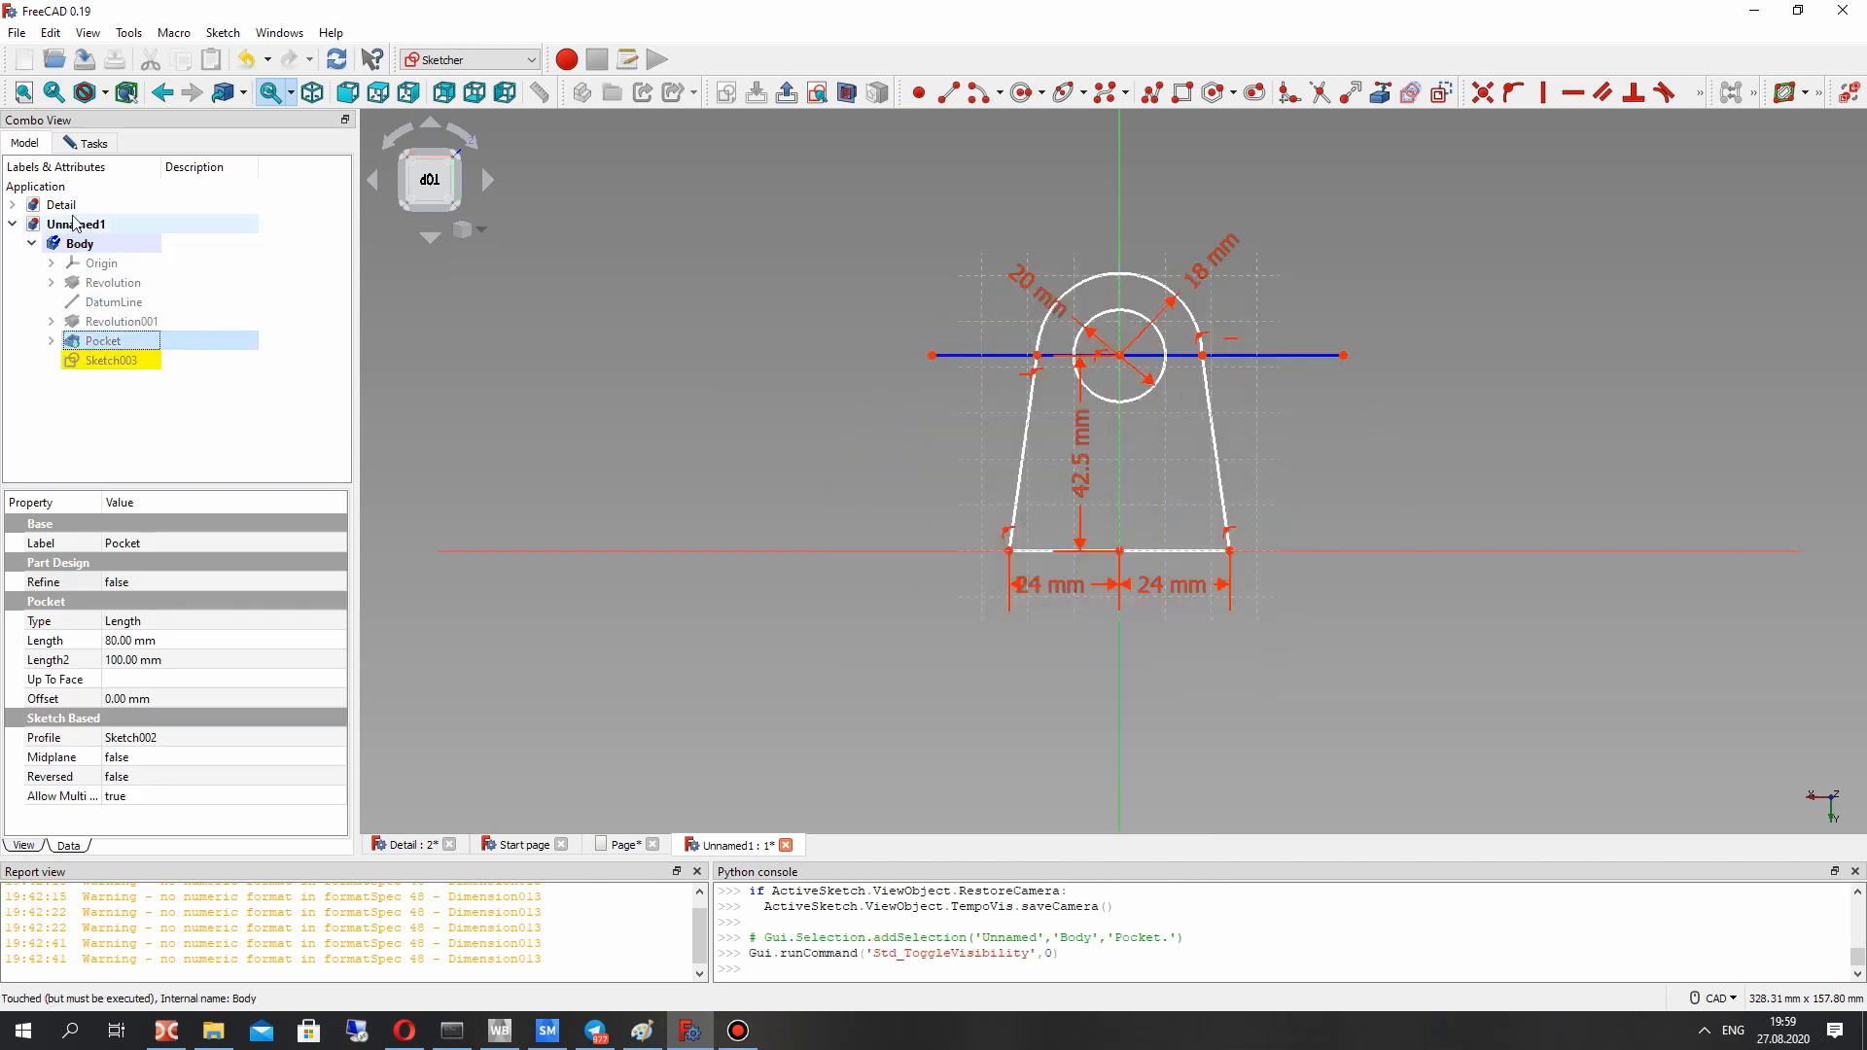
left_click(94, 143)
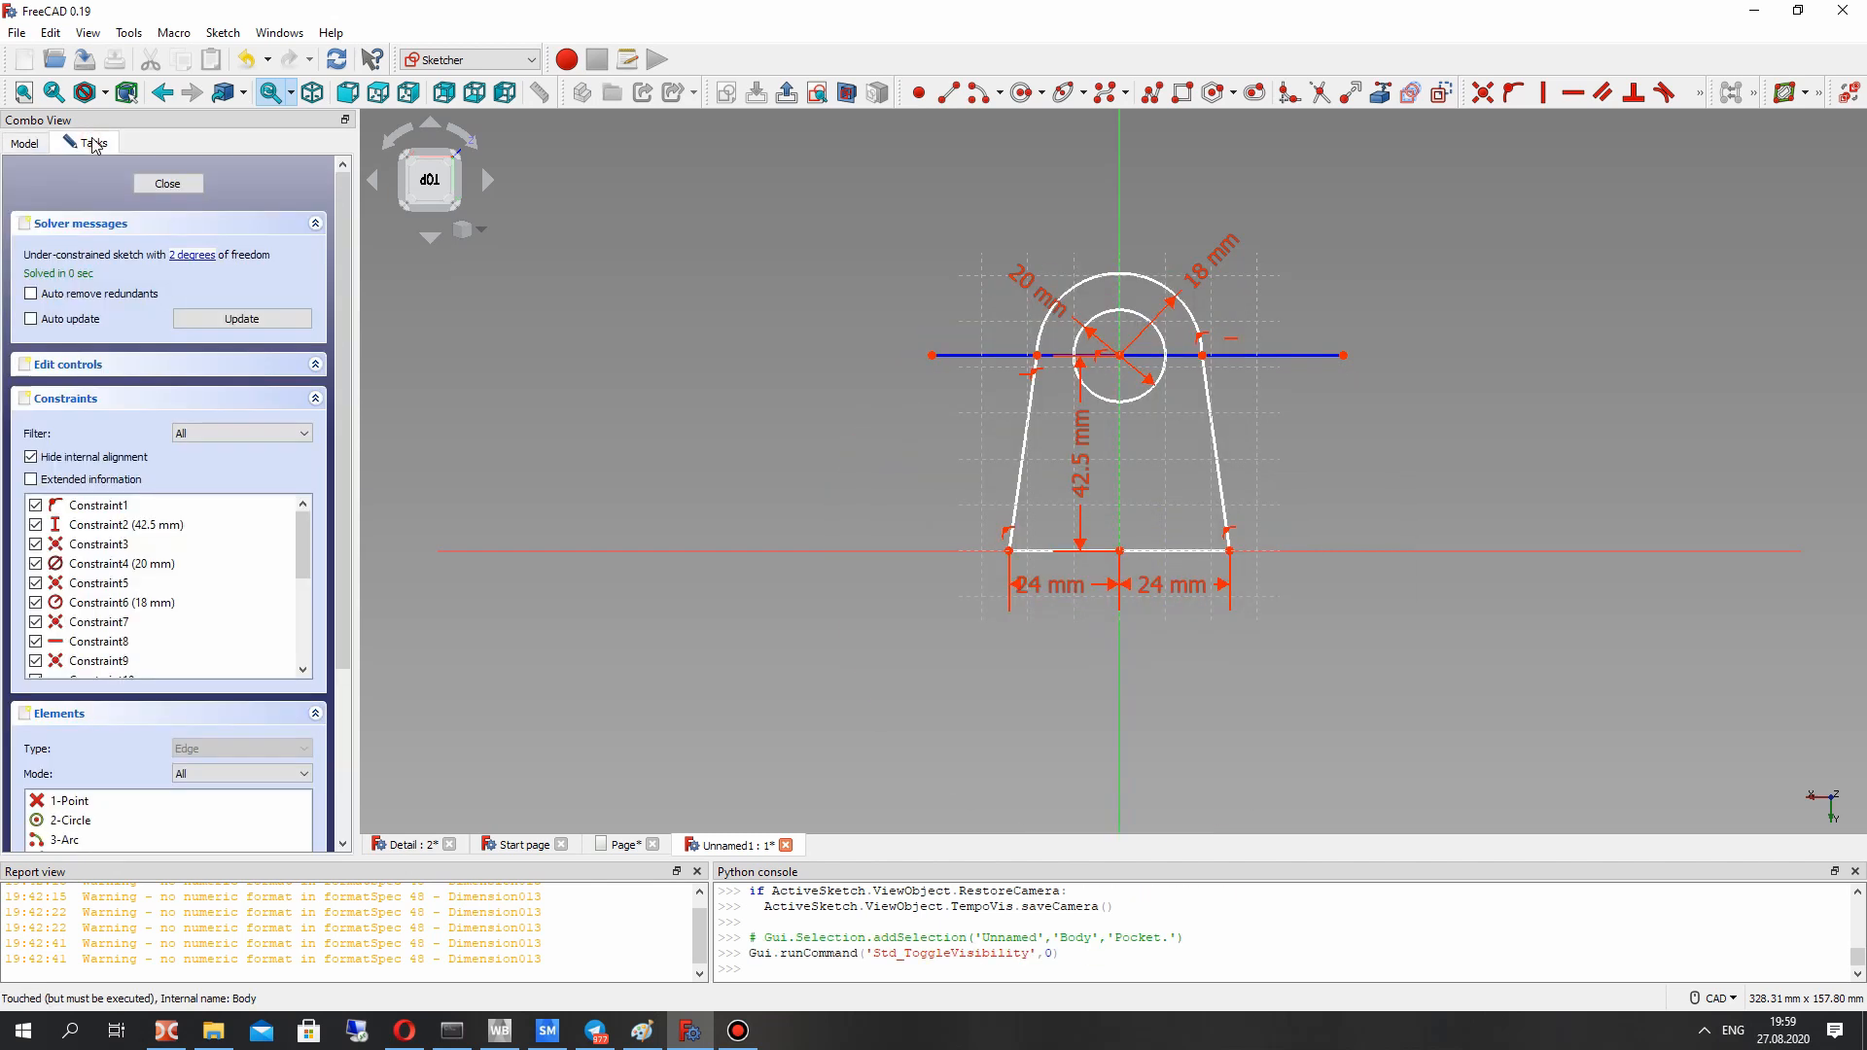
Step: Delete the lug outline's closing line on the horizontal axis
scroll(1412, 646, "up", 1)
left_click(1138, 531)
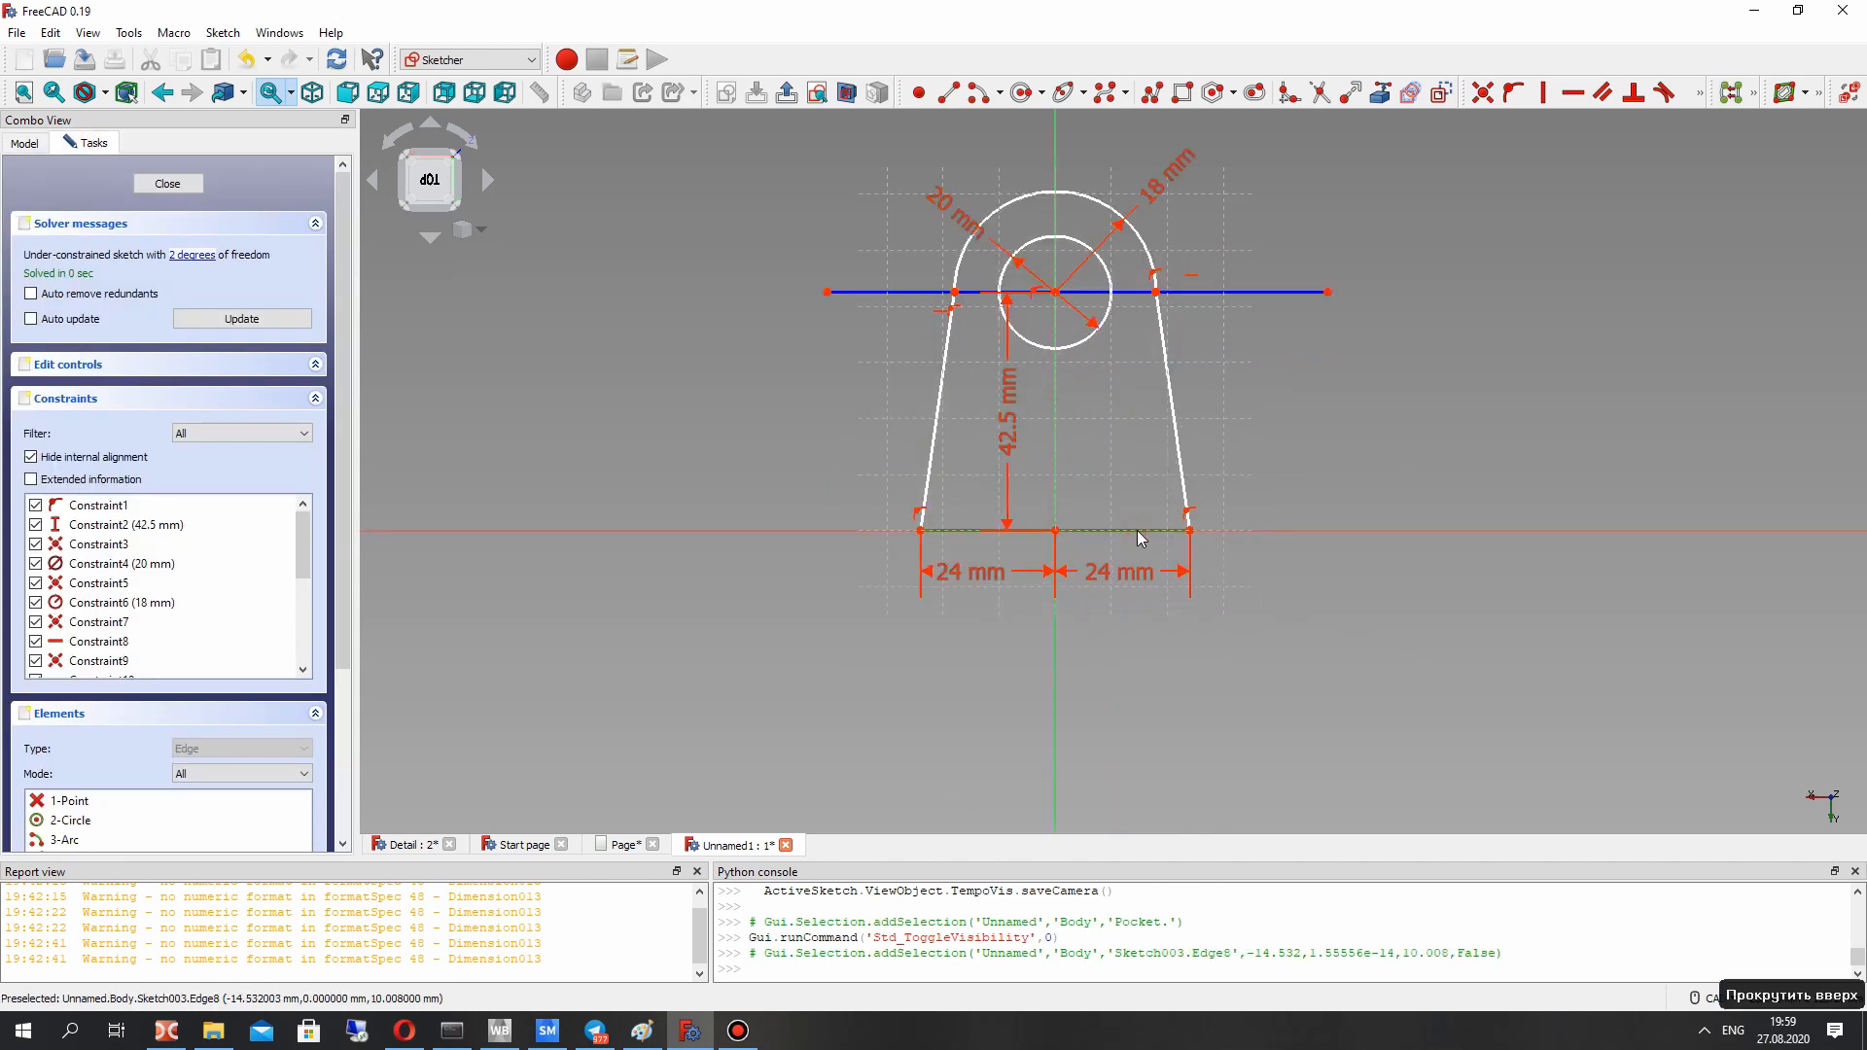
key("Delete")
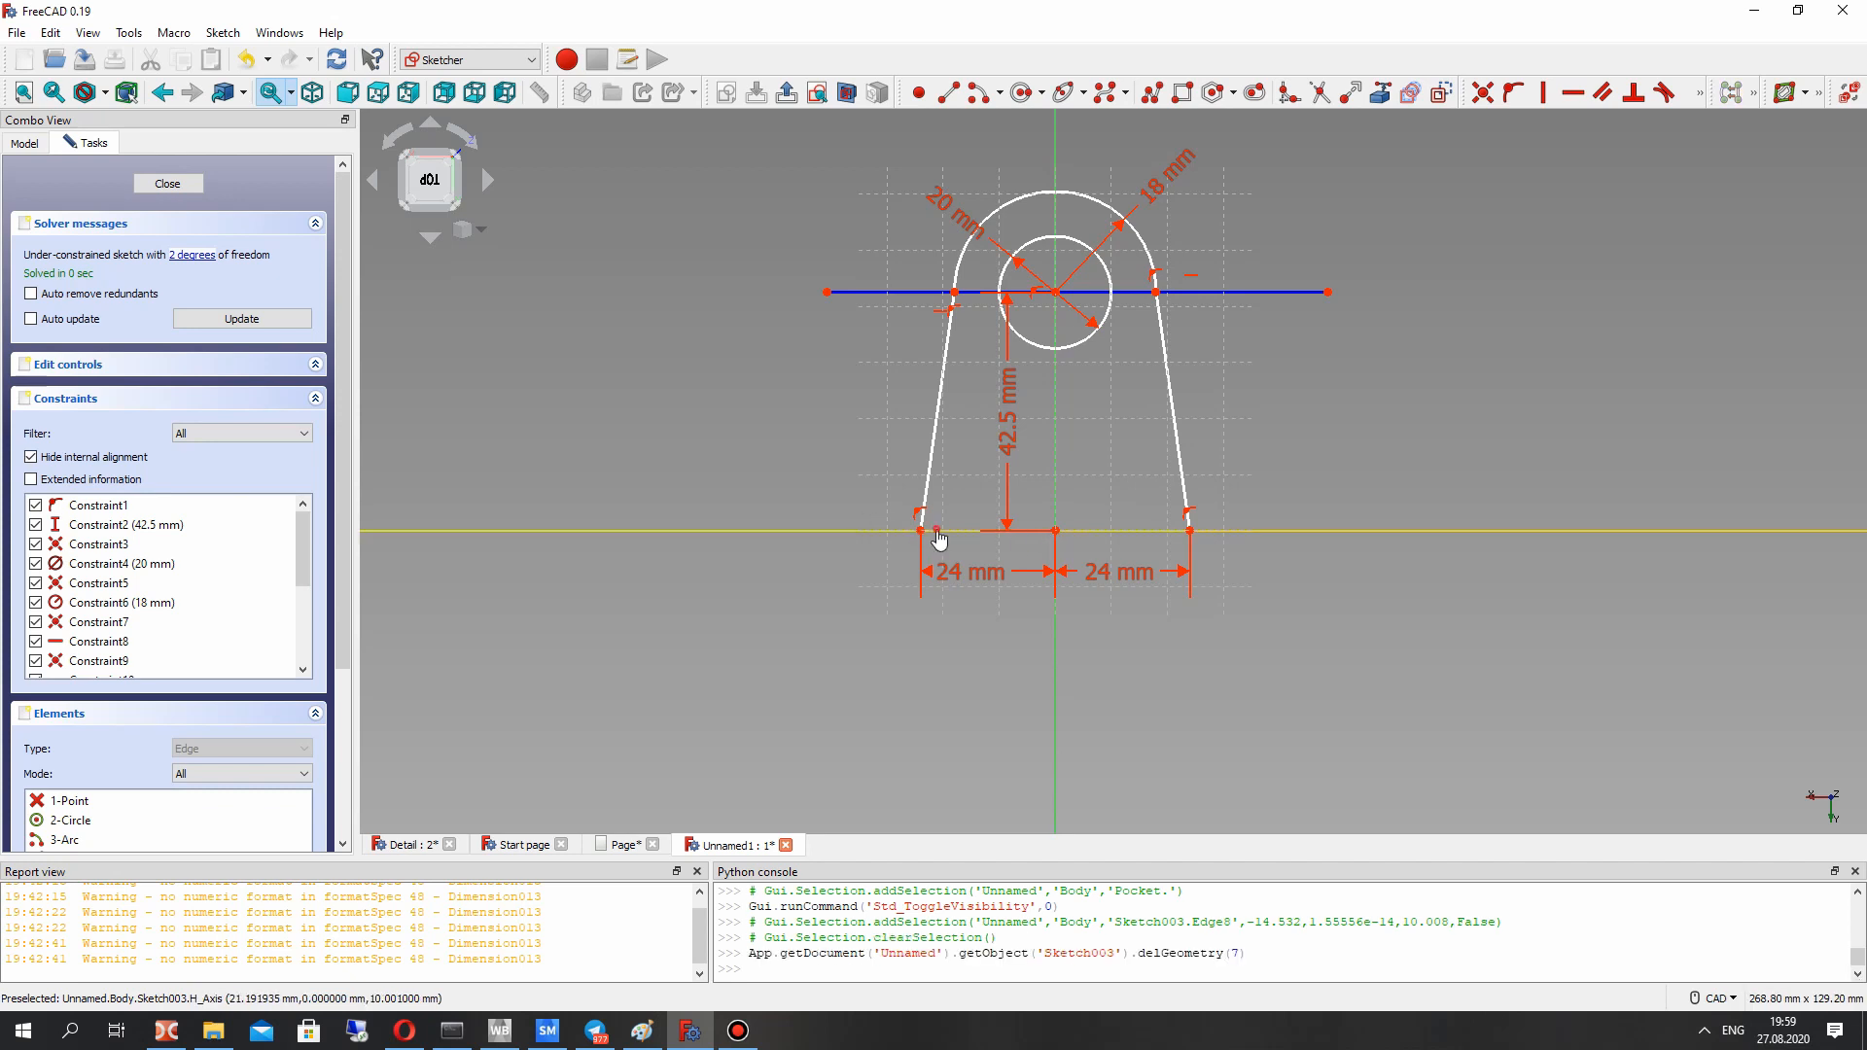
left_click(937, 530)
left_click(959, 567)
left_click(963, 531)
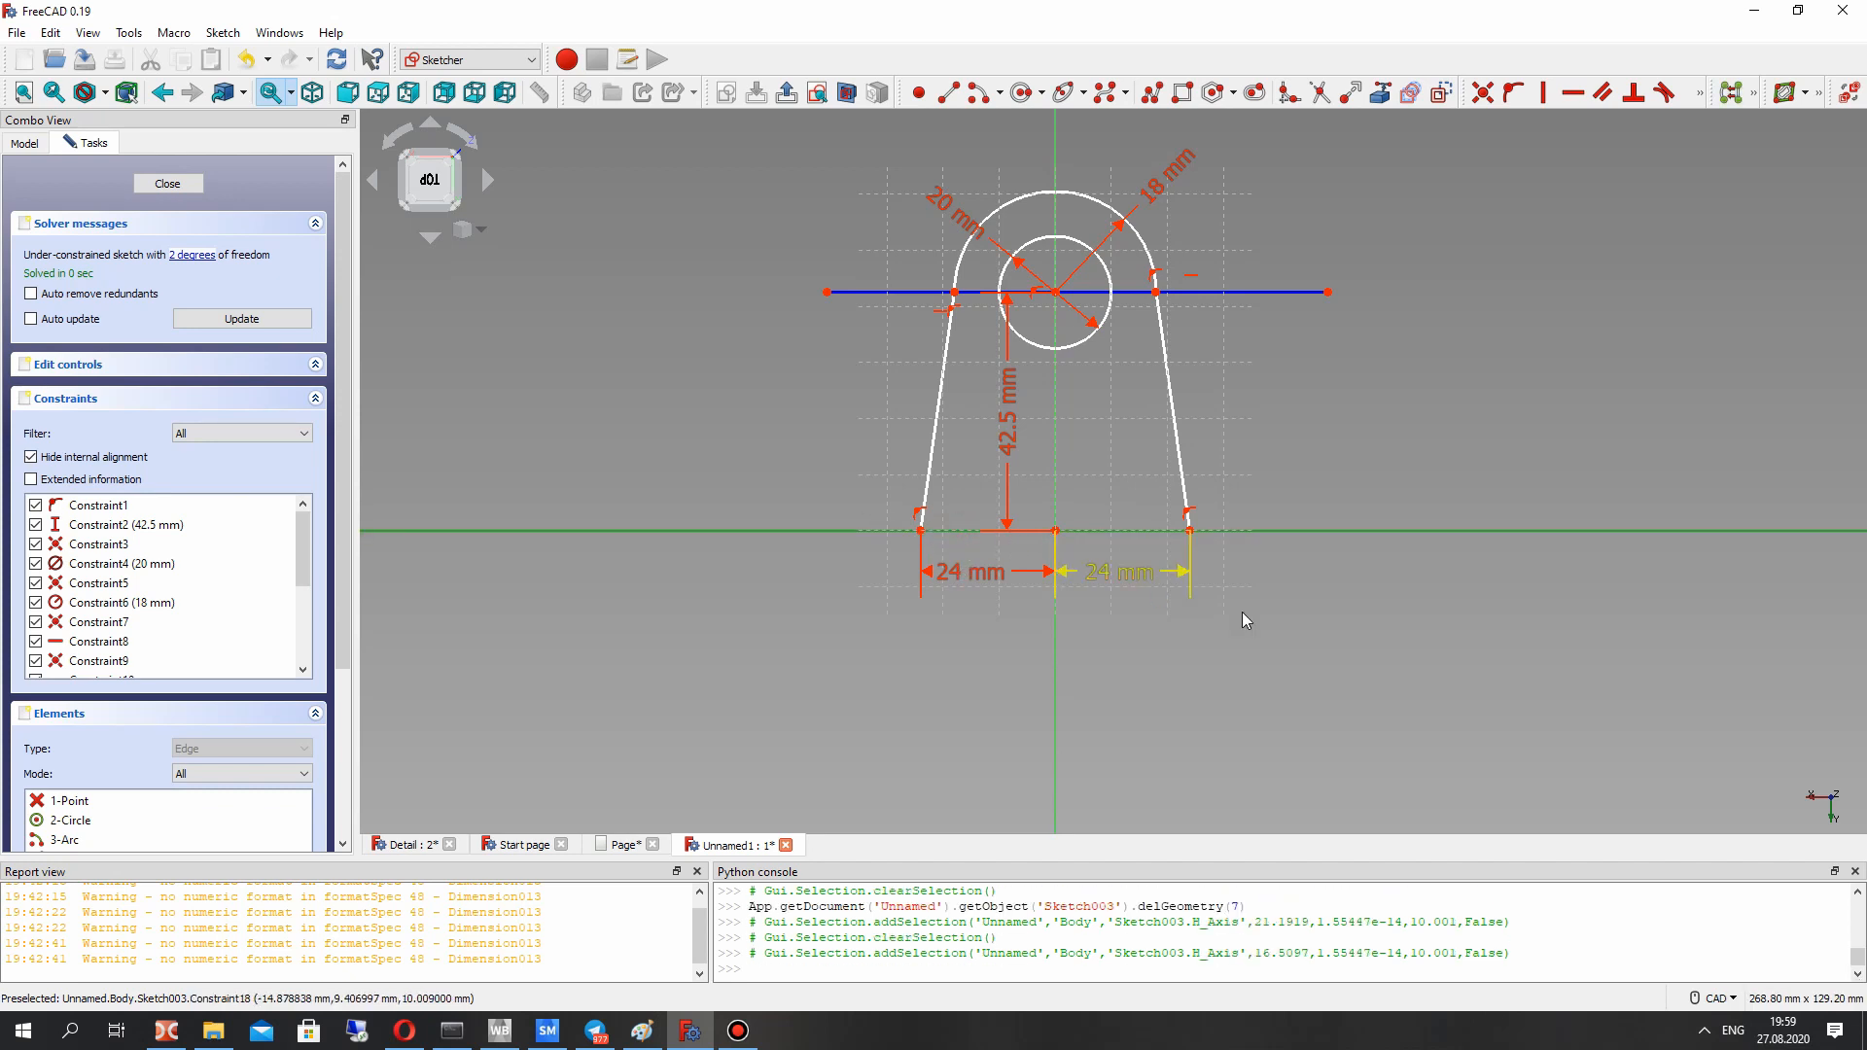
left_click(1315, 627)
left_click(1364, 533)
left_click(1339, 586)
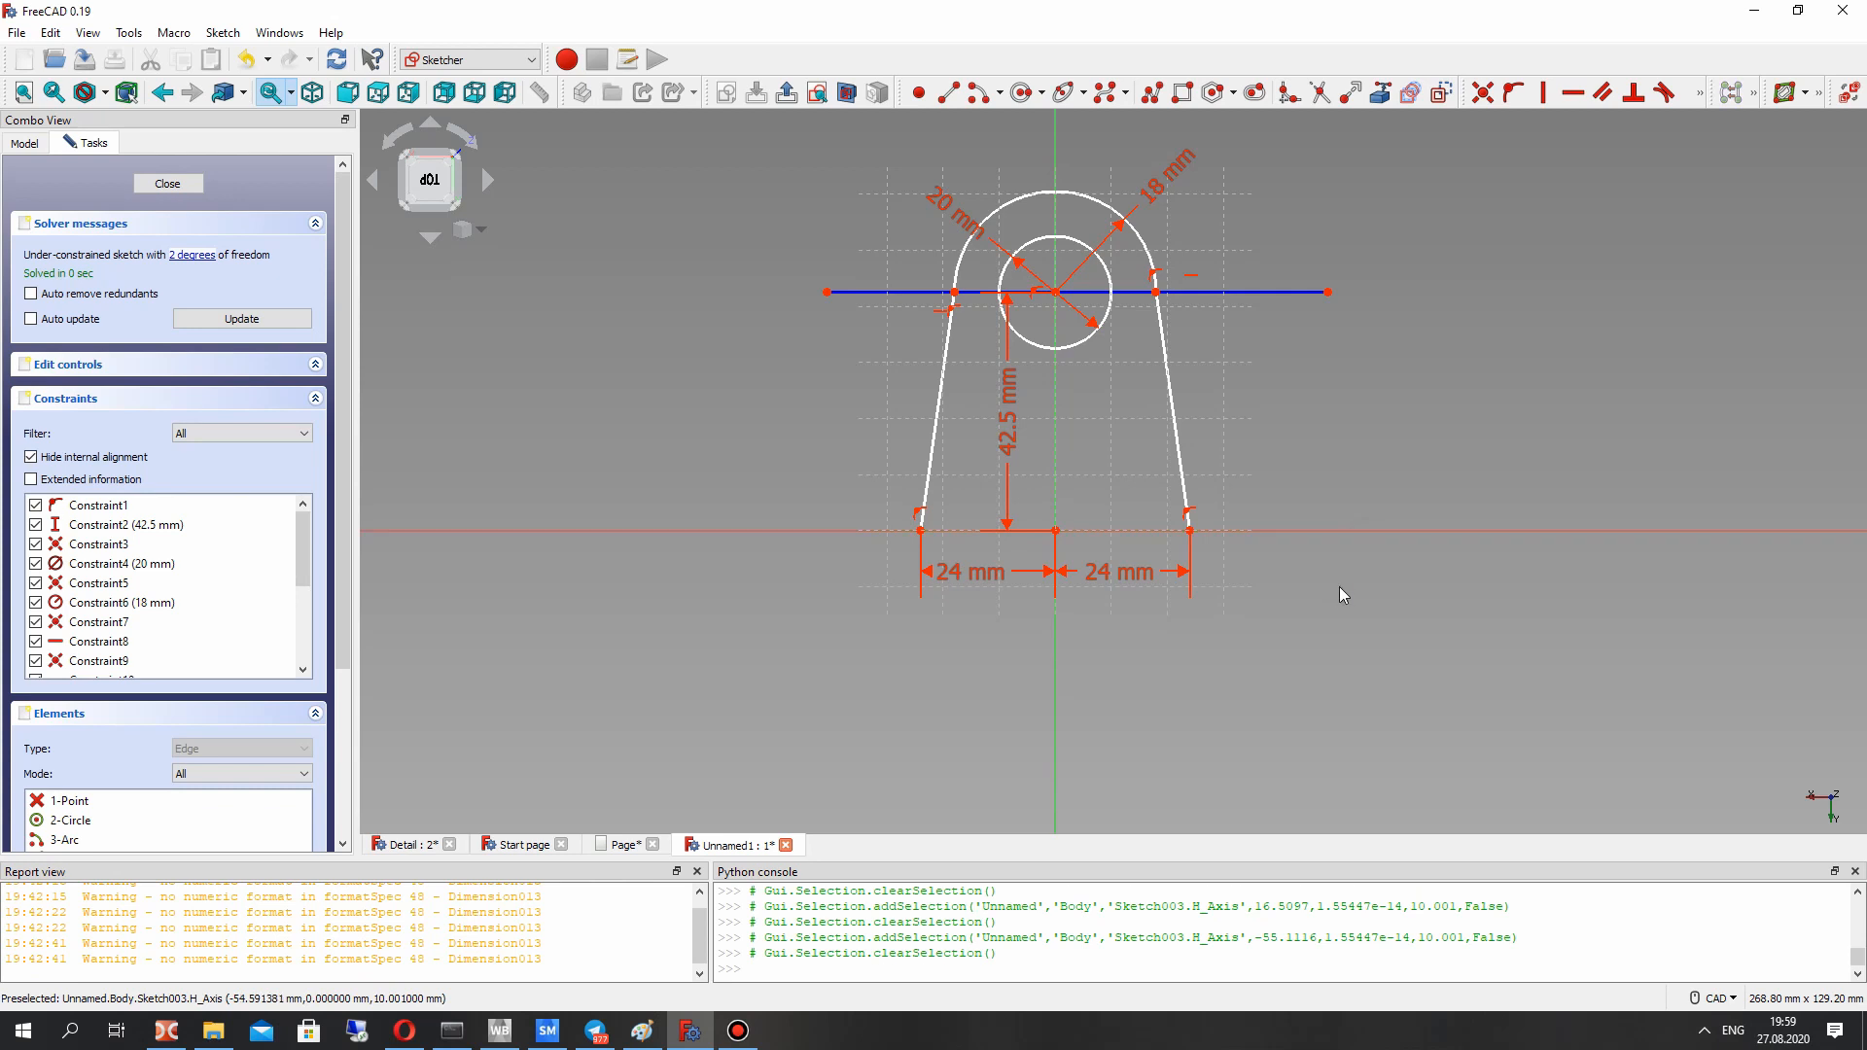
Step: Mirror both slanted lines, the arc and the hole circle about the horizontal axis with the Symmetry tool, and close the sketch
scroll(1012, 540, "up", 2)
scroll(1011, 541, "down", 5)
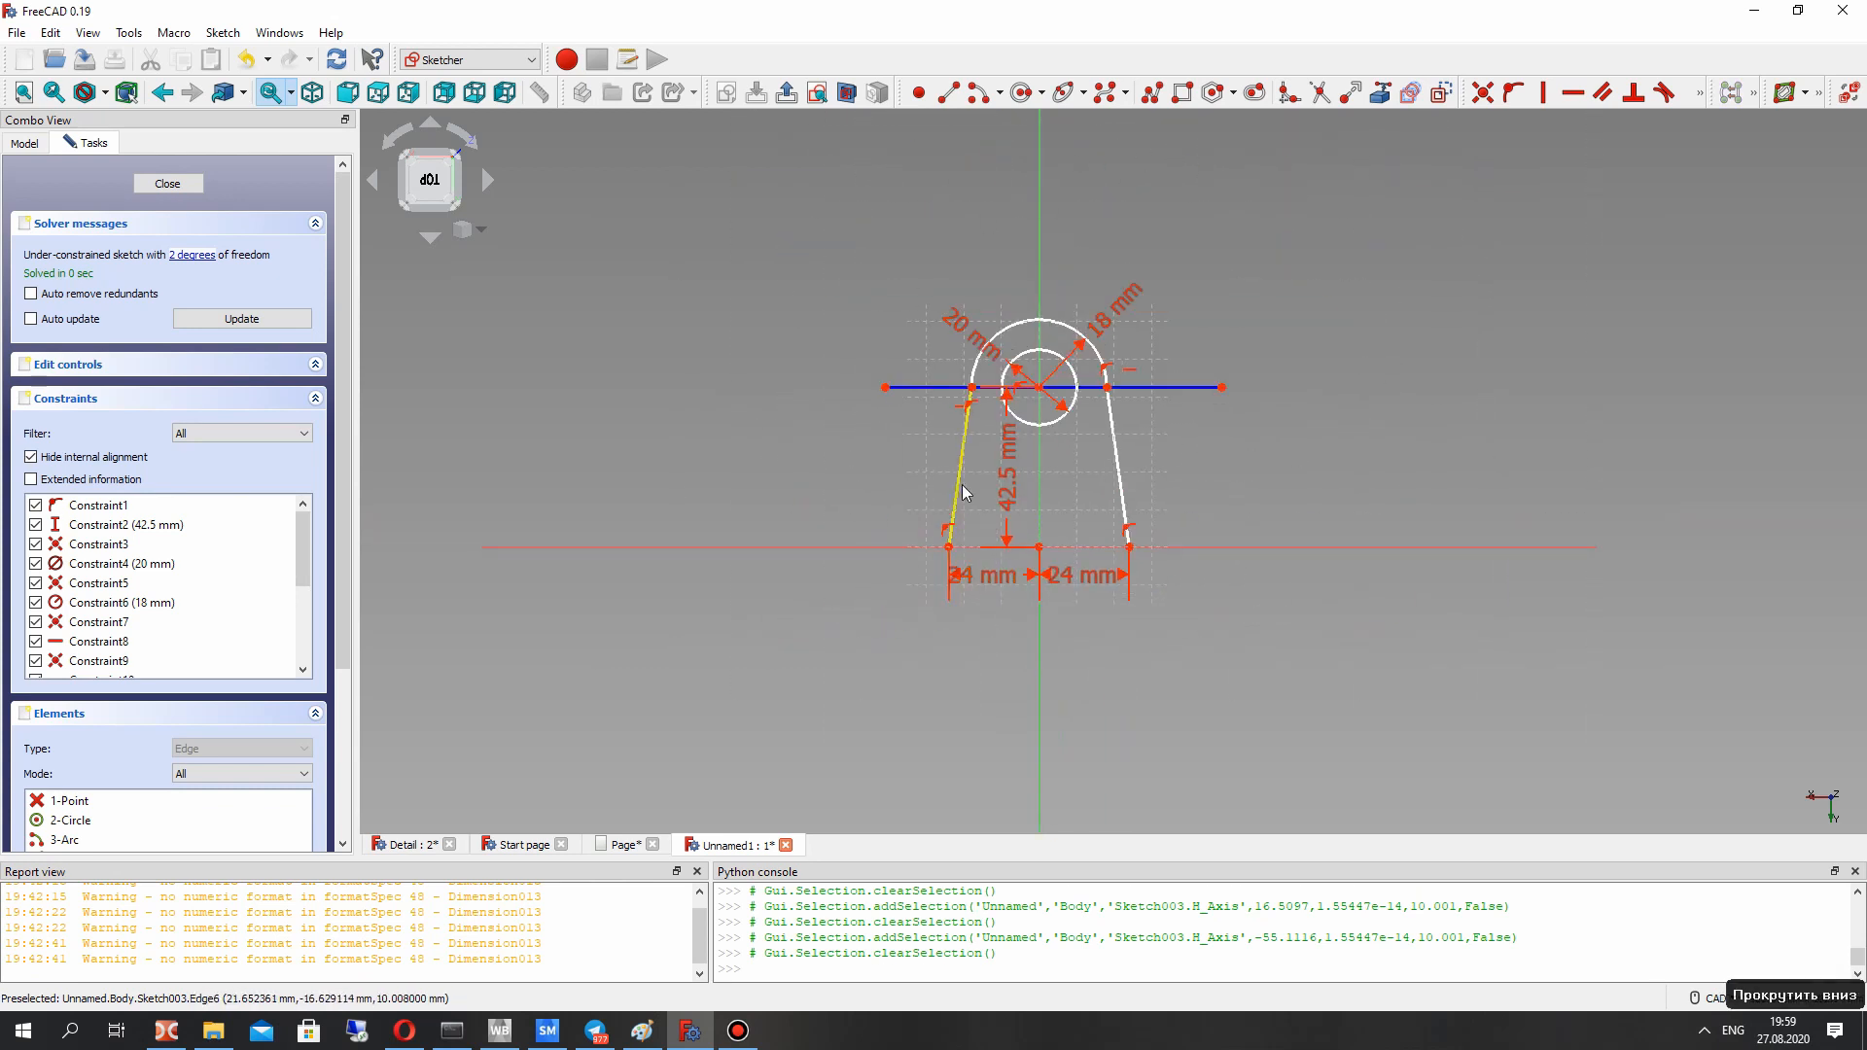
left_click(964, 493)
scroll(972, 409, "up", 2)
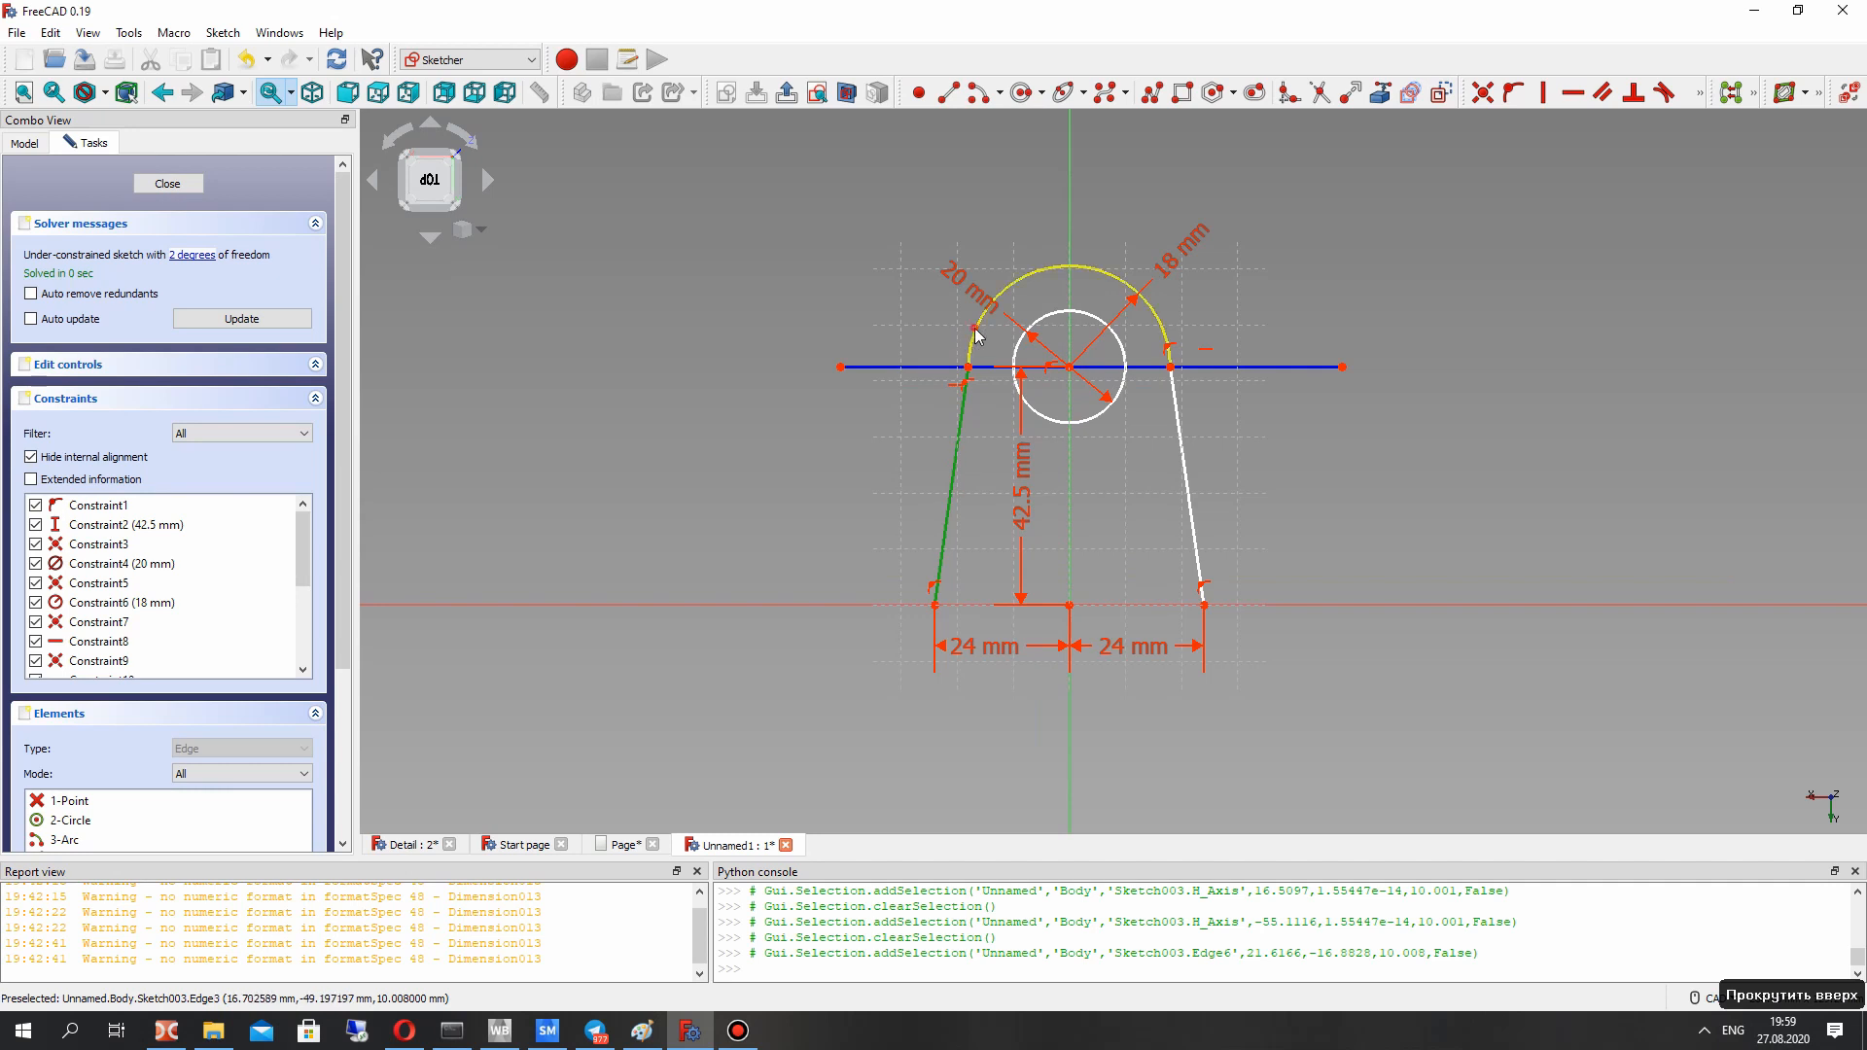
left_click(977, 336)
left_click(1044, 316)
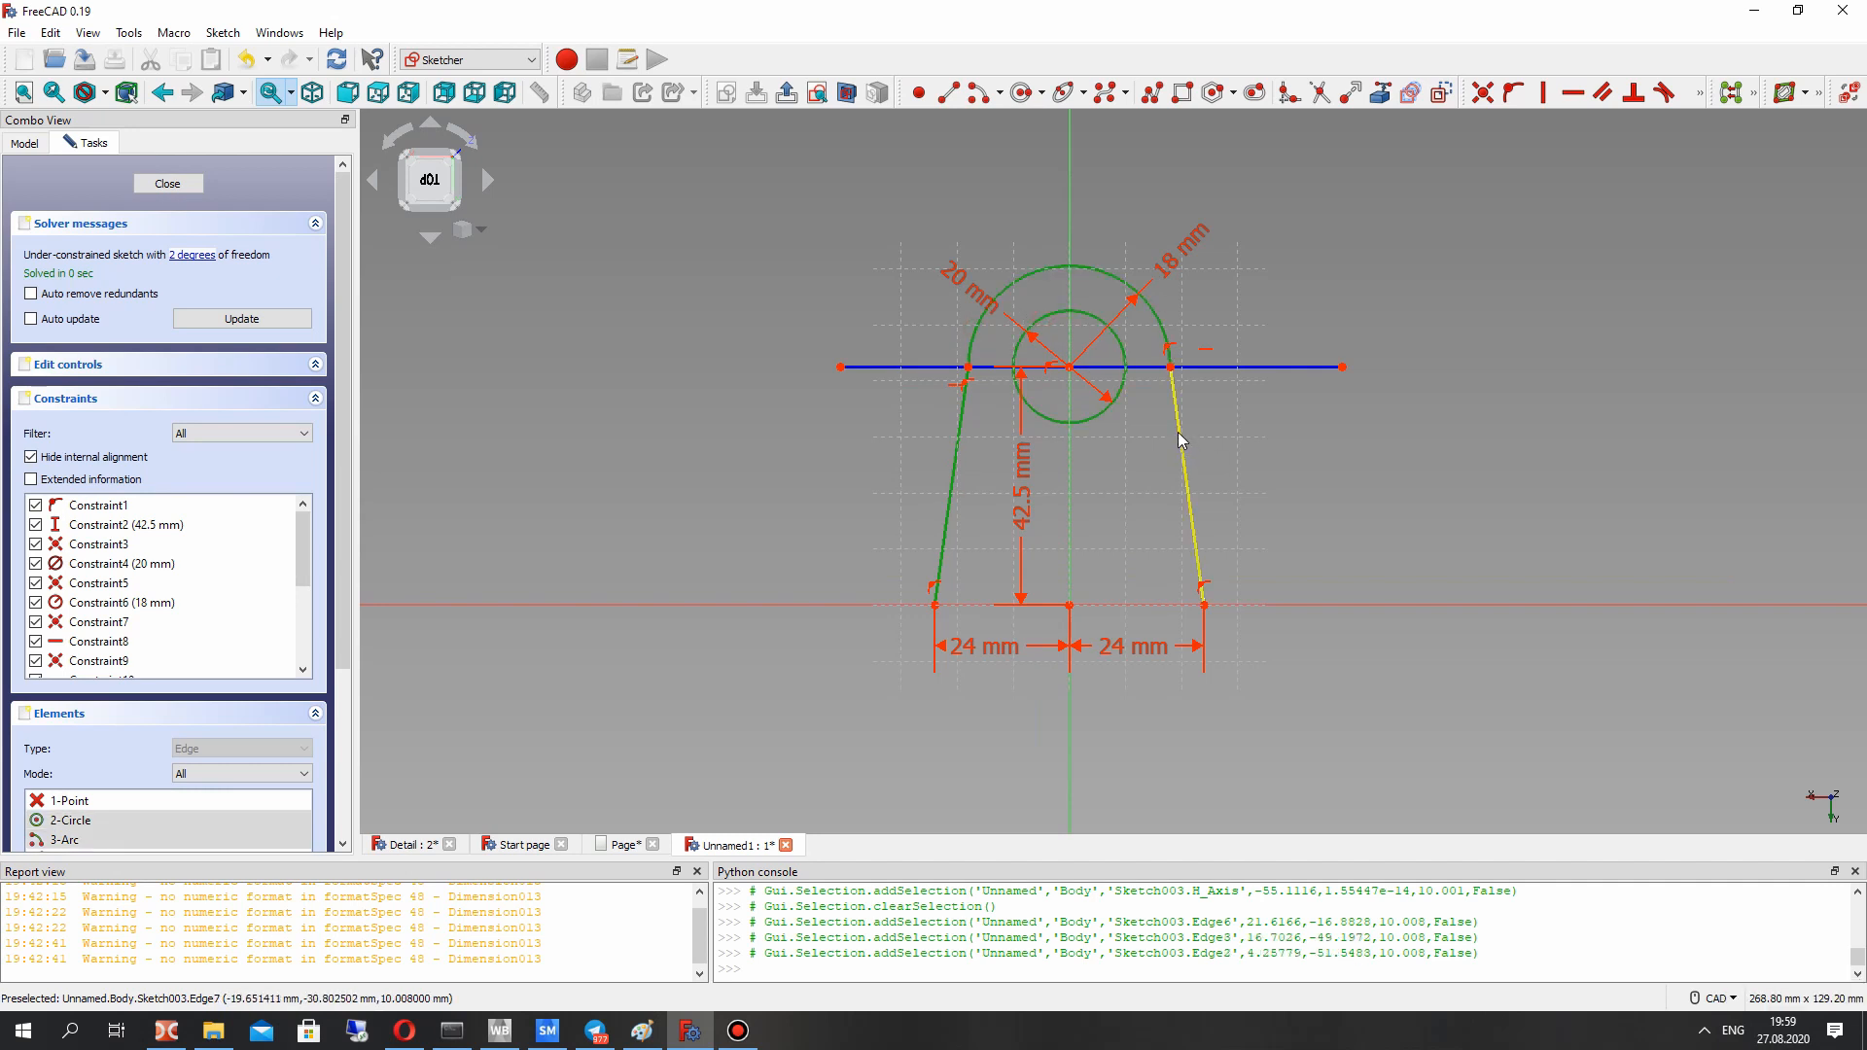
left_click(1180, 440)
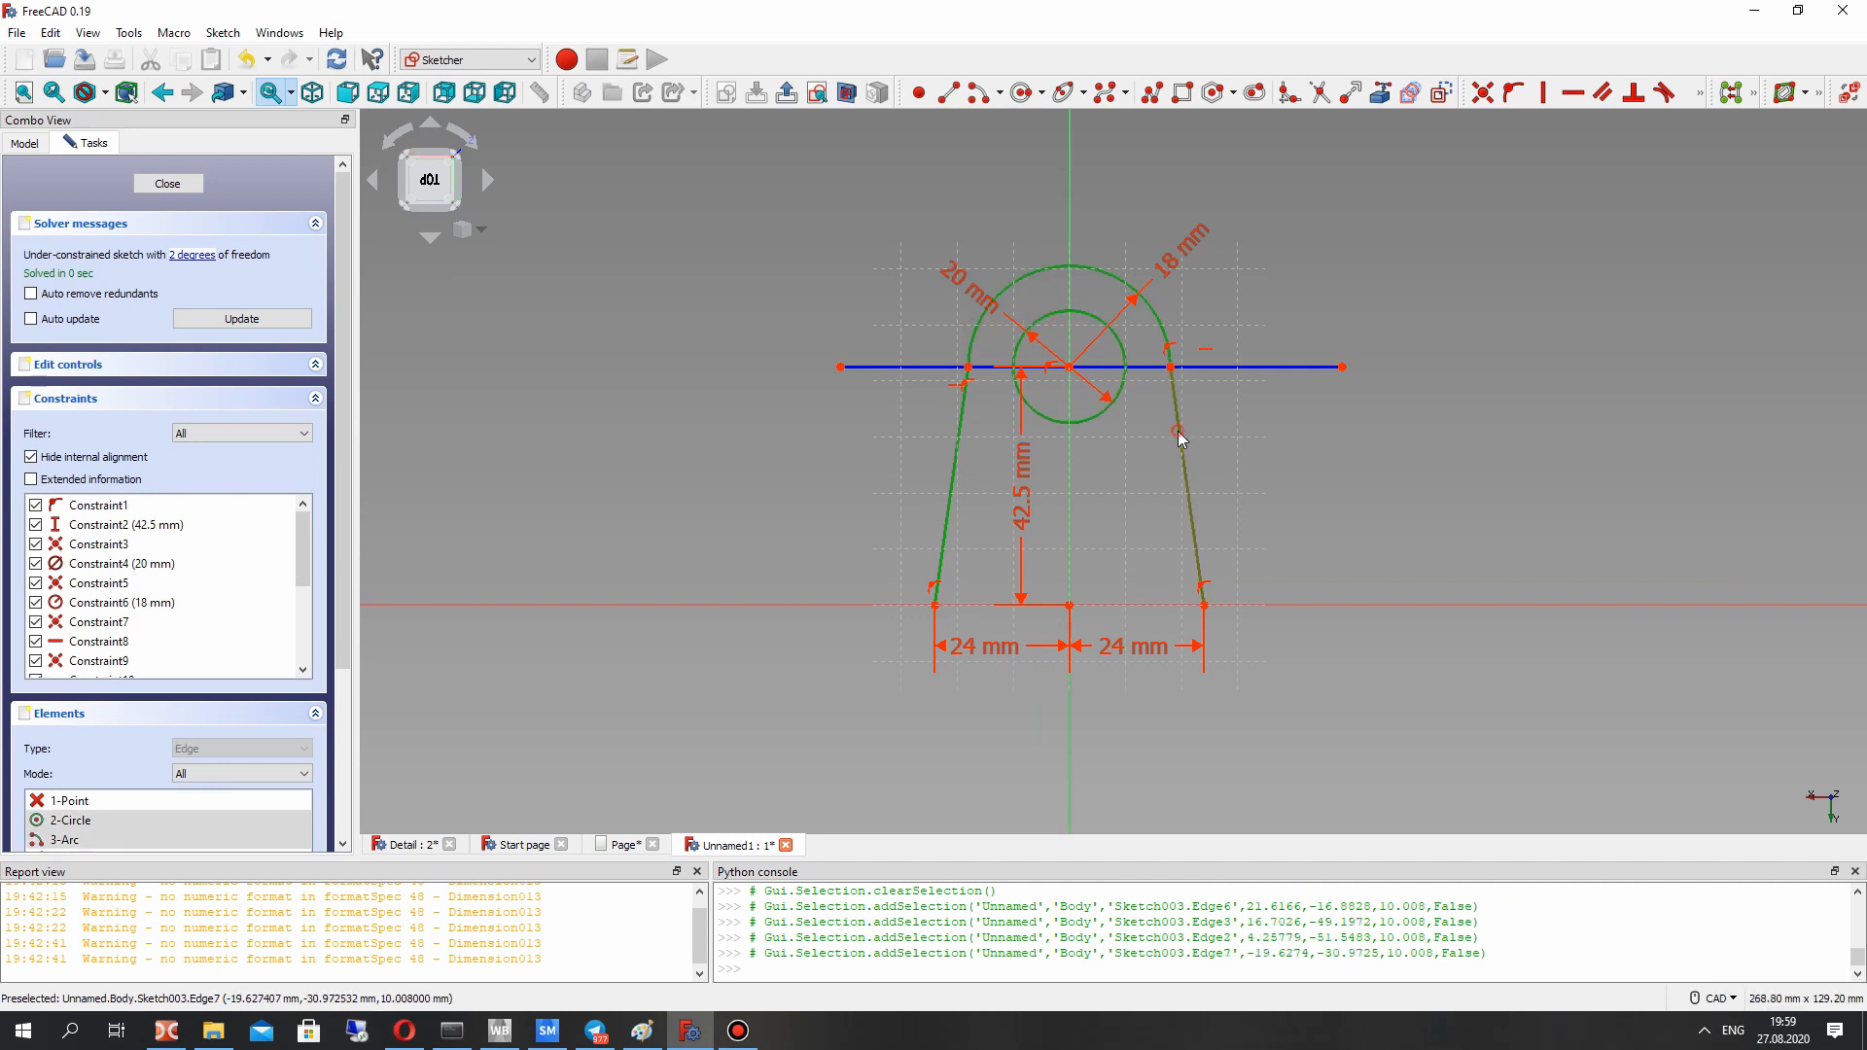
left_click(1368, 605)
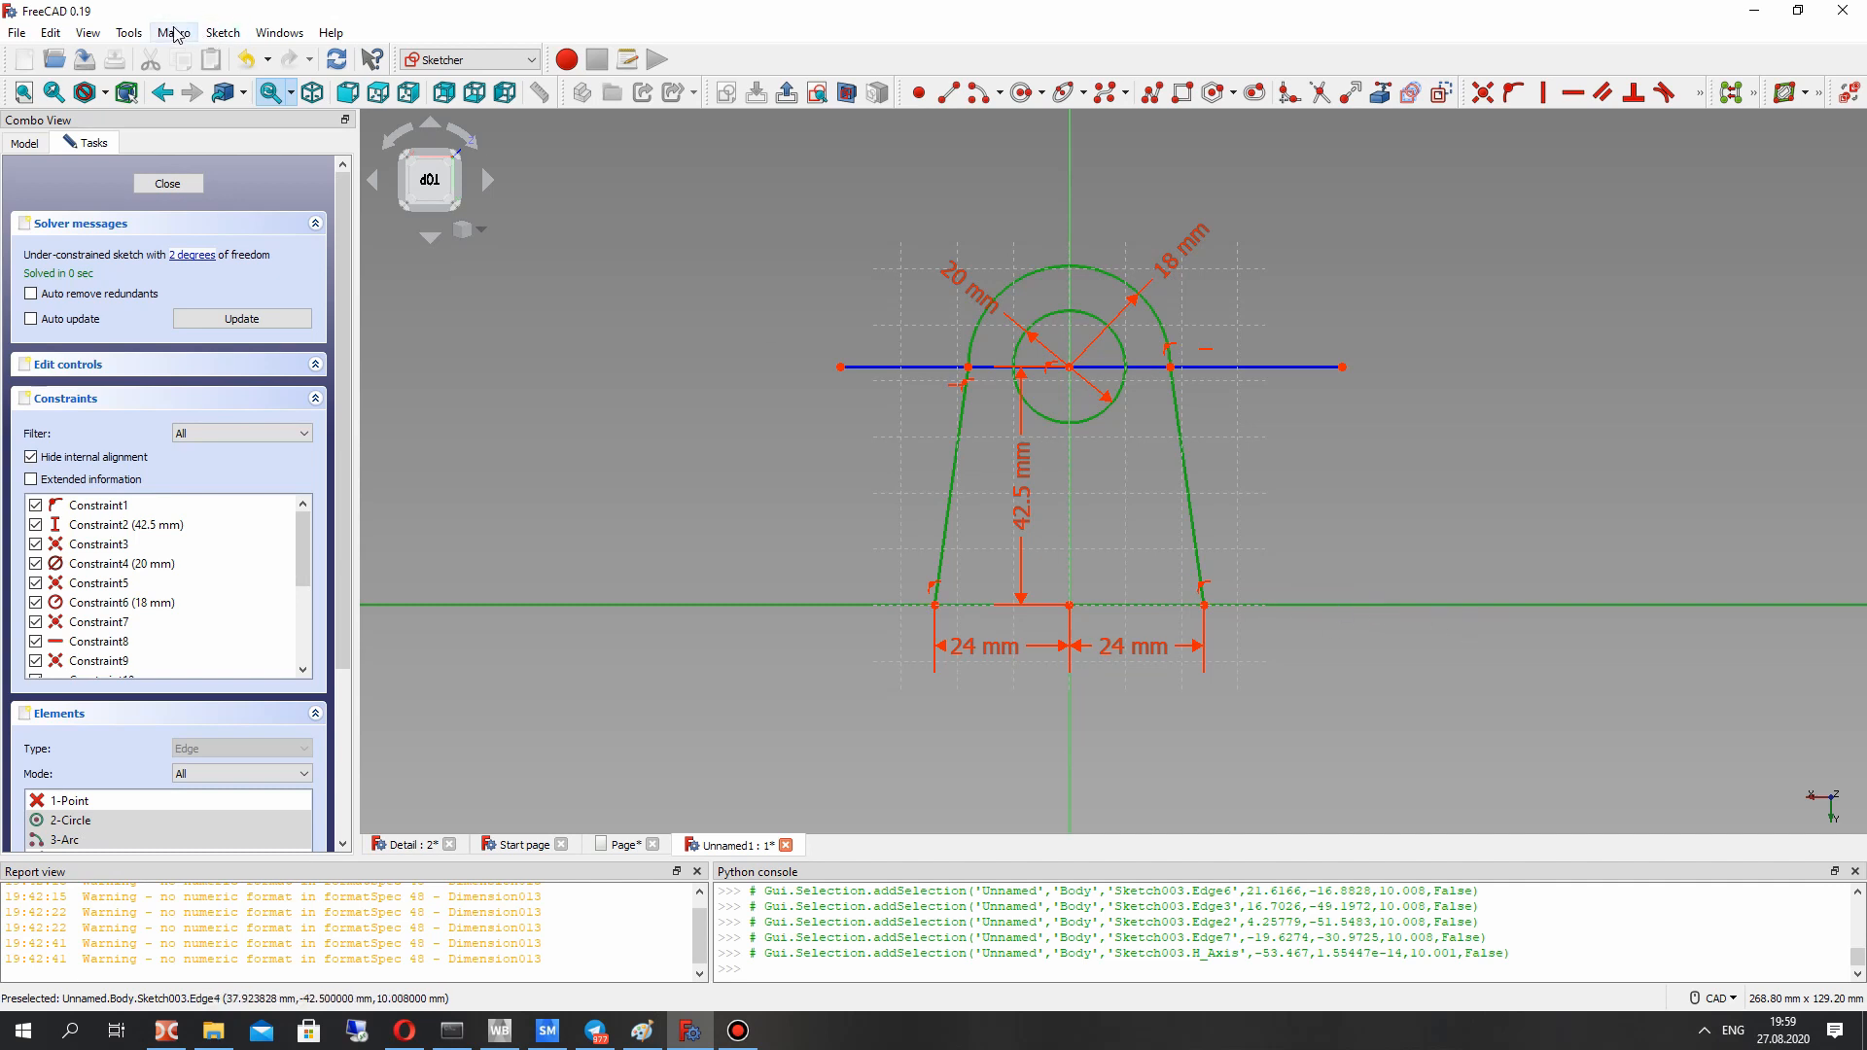
left_click(213, 32)
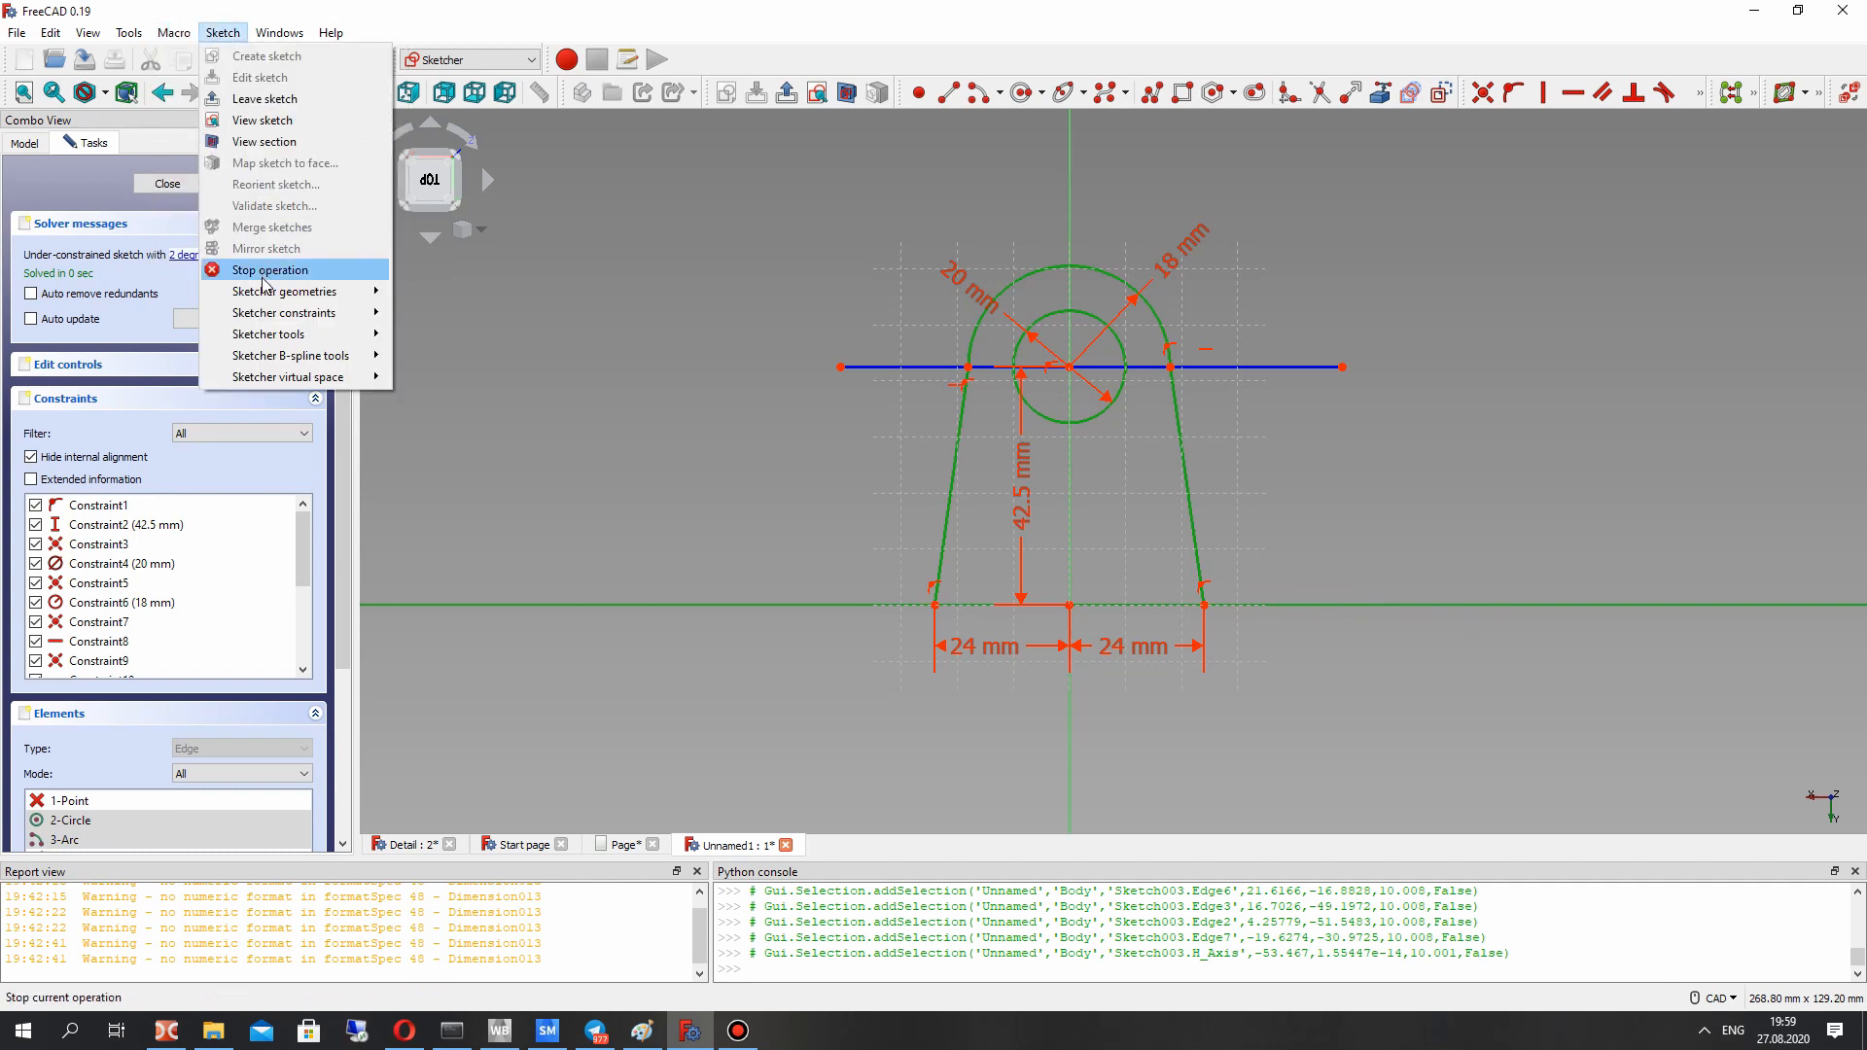
left_click(284, 333)
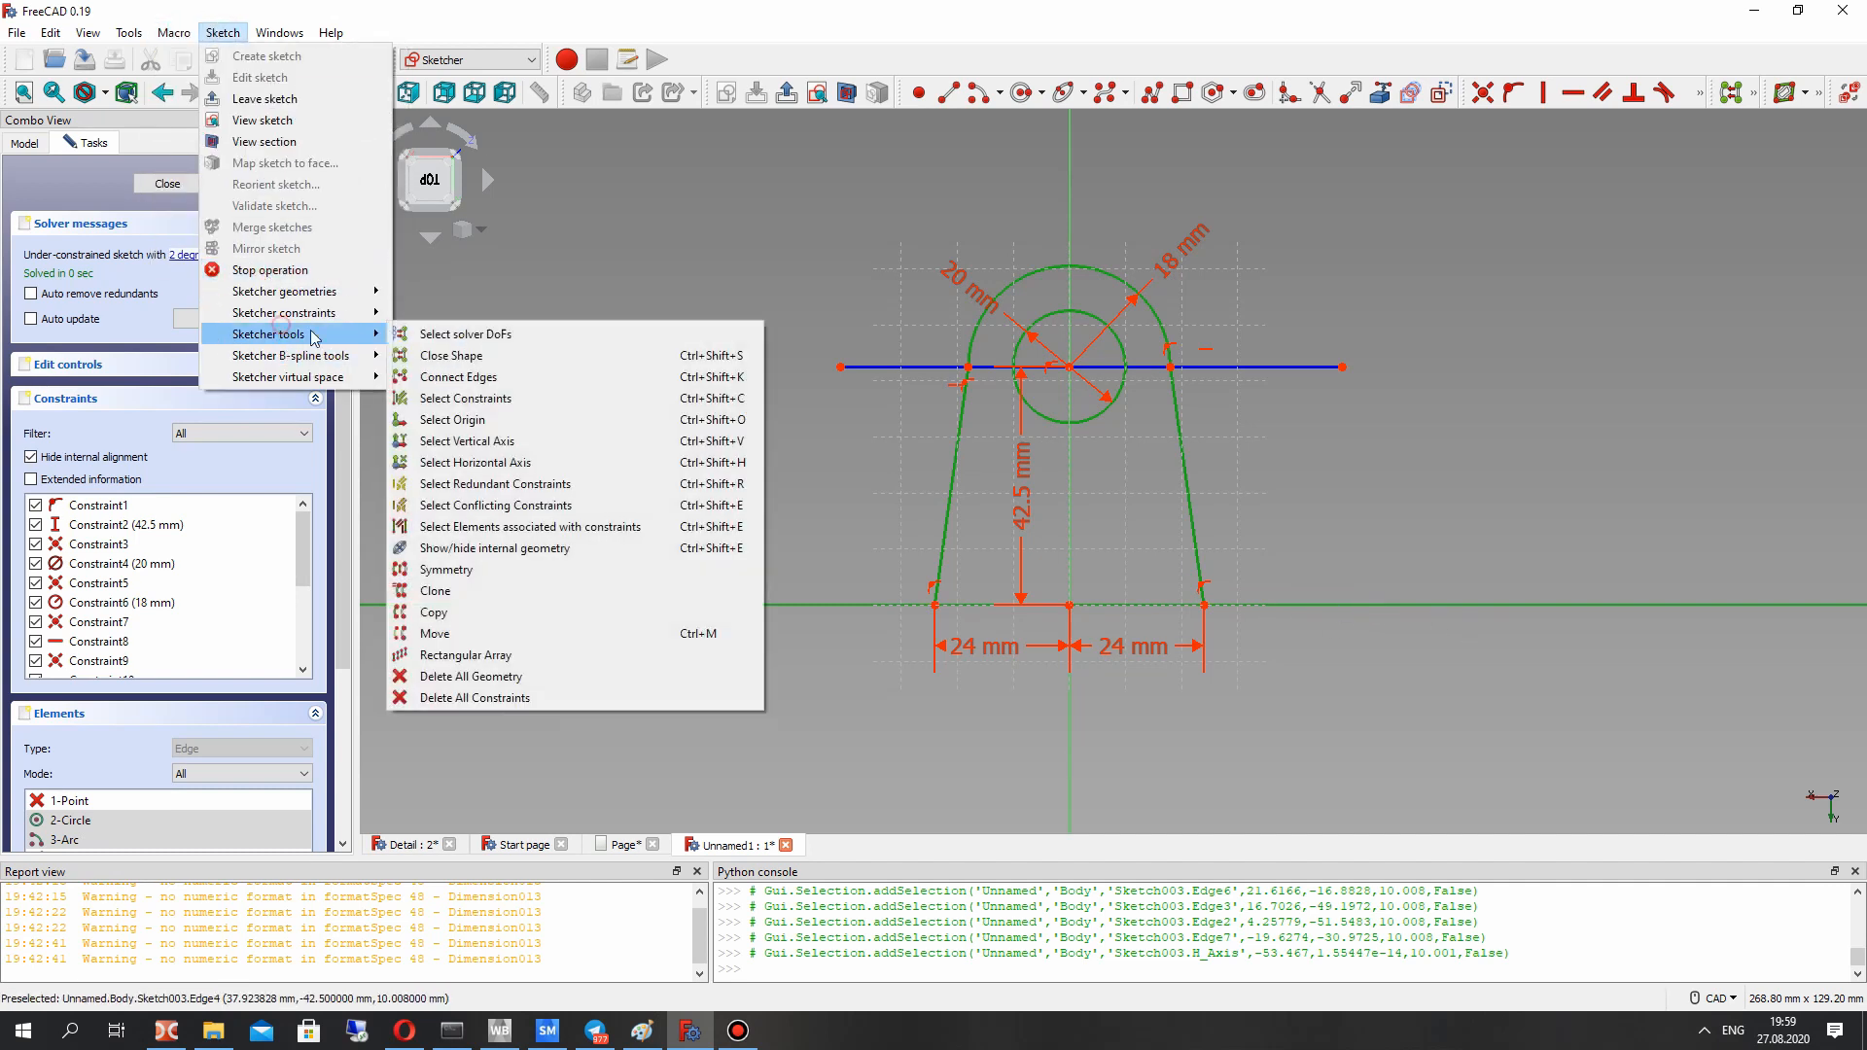
left_click(446, 569)
mouse_move(1076, 508)
right_mouse_down()
mouse_move(987, 542)
mouse_move(1171, 588)
mouse_move(901, 371)
right_mouse_up()
scroll(1068, 407, "up", 3)
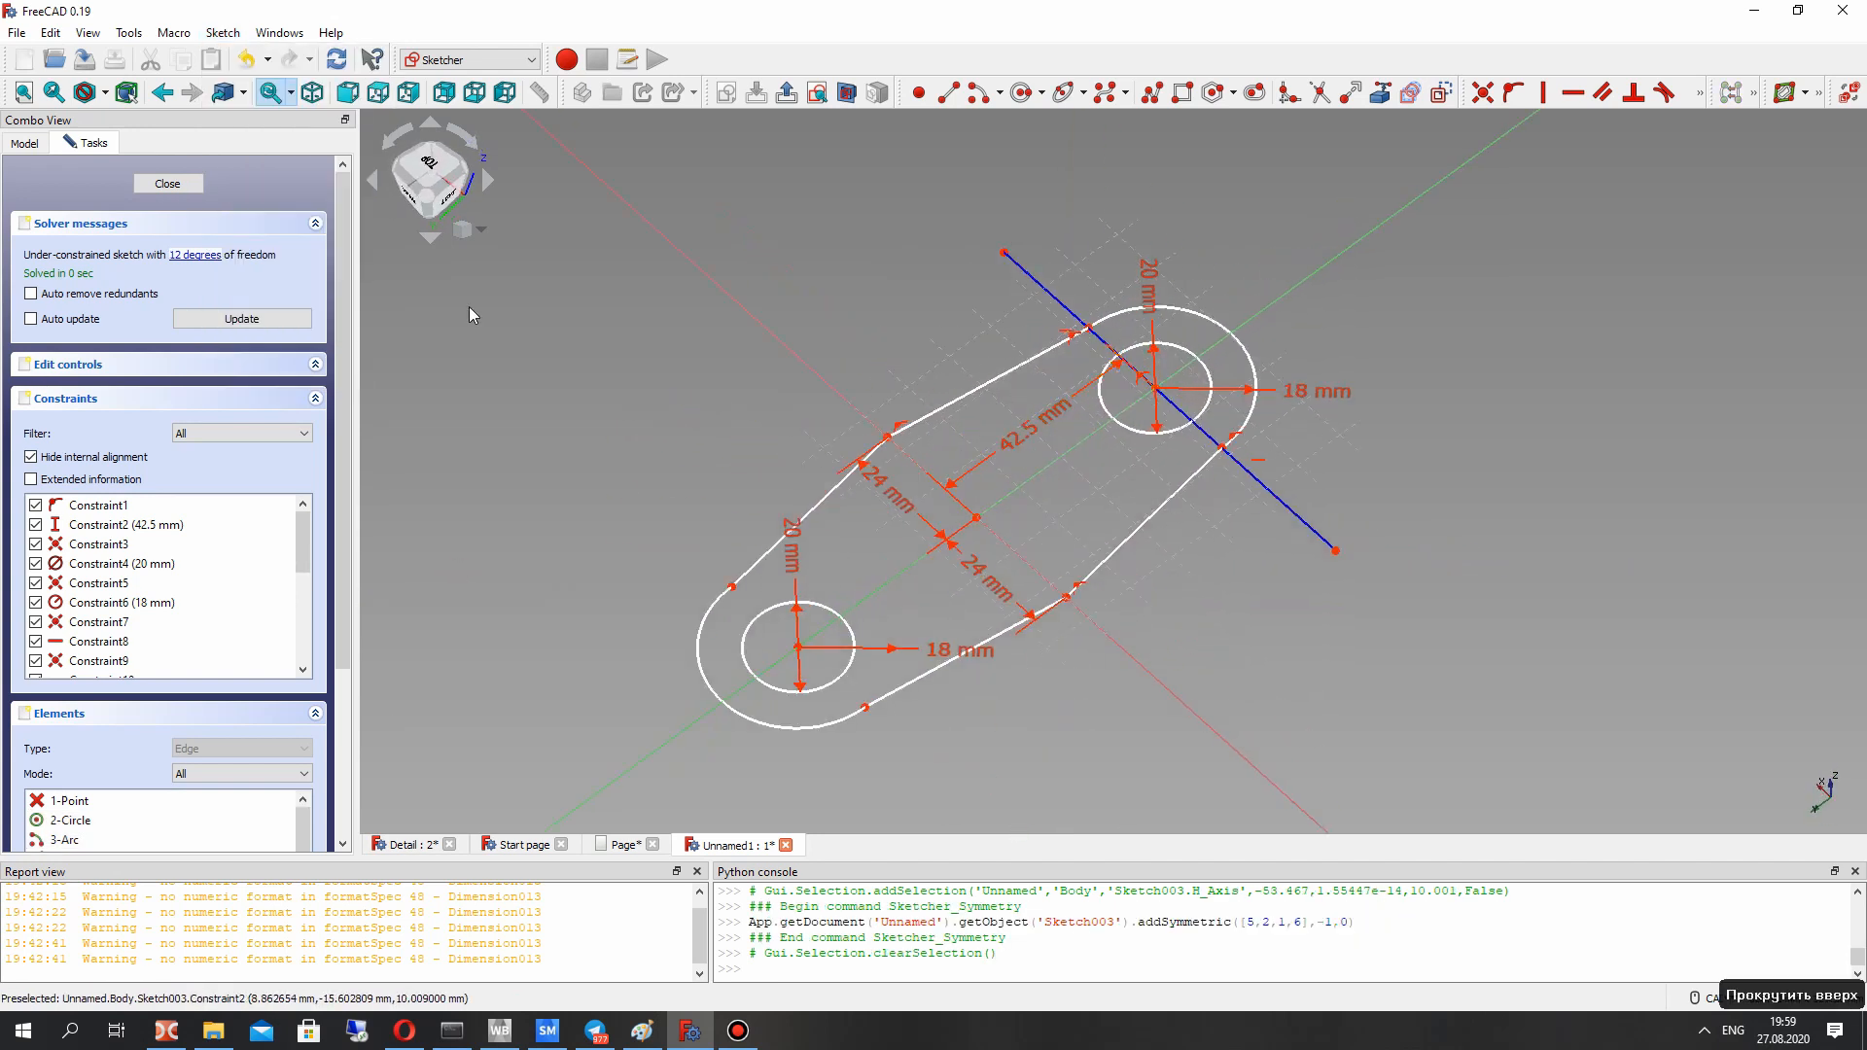
left_click(189, 187)
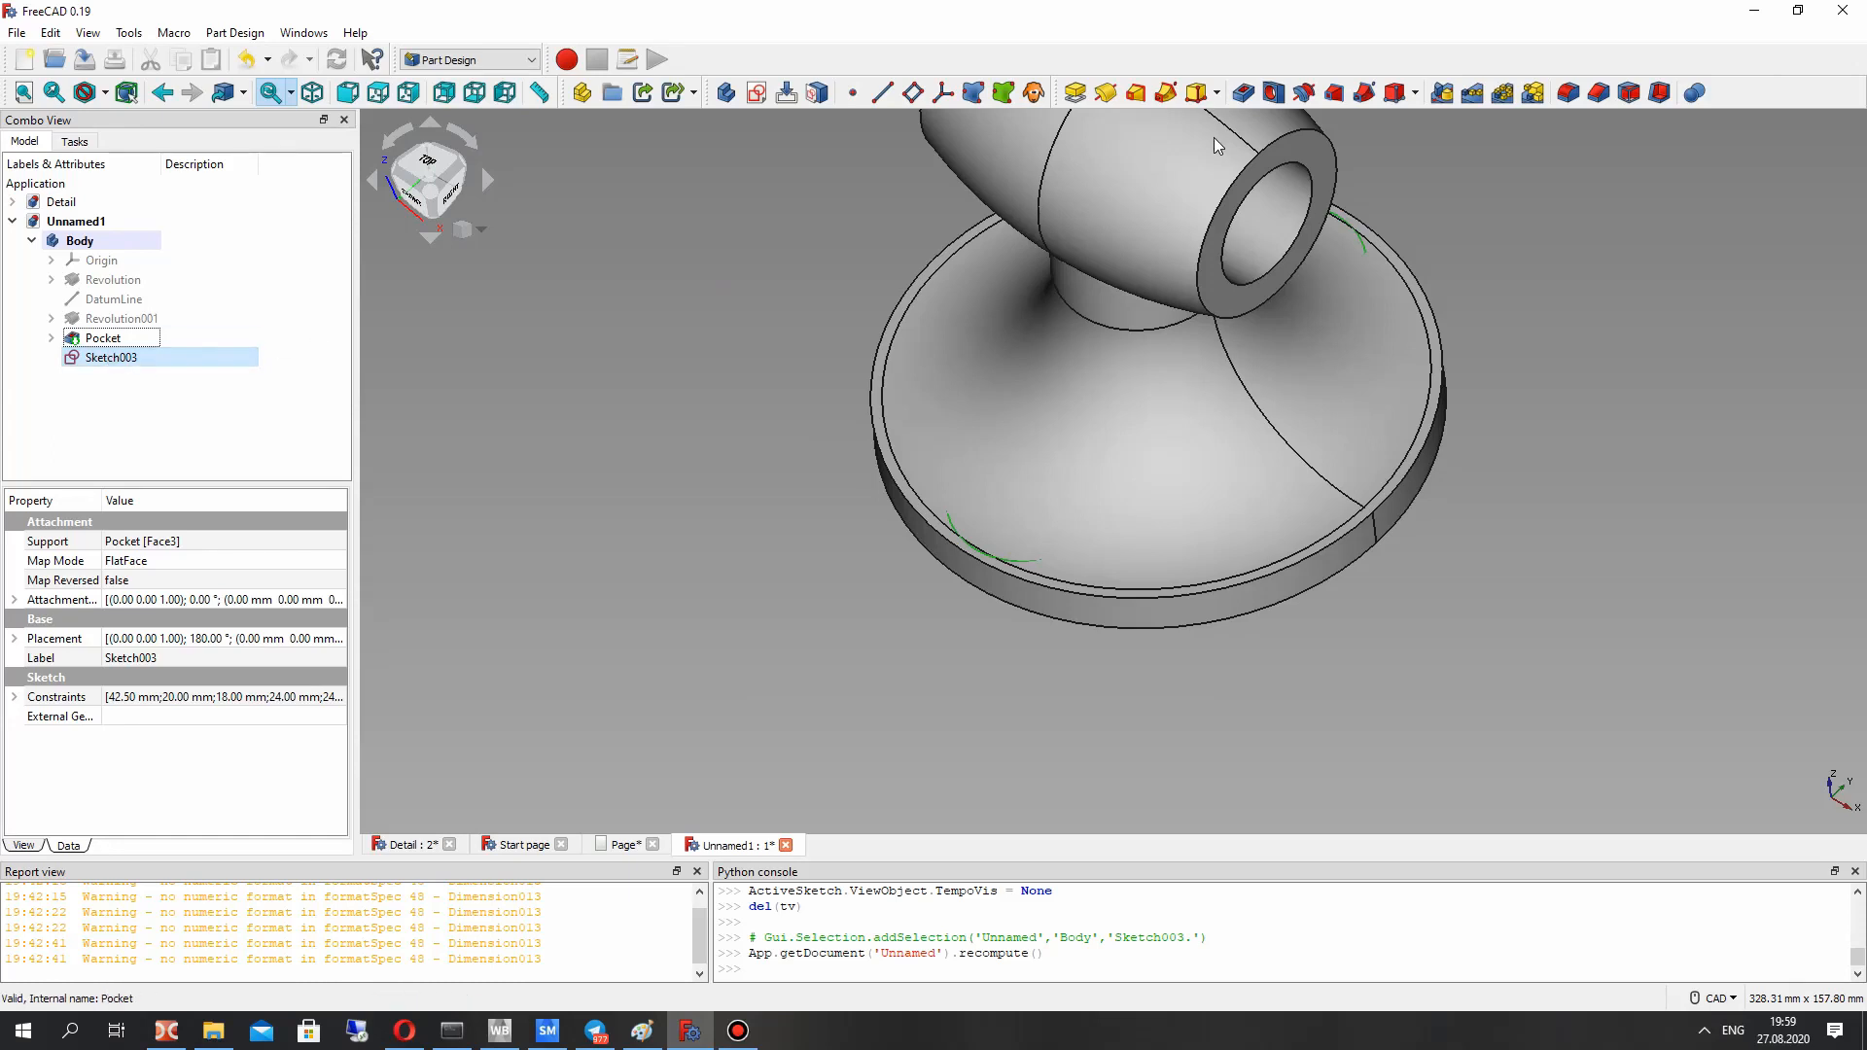
Step: Pad the two mirrored lug profiles 20 mm, checking the height against the drawing page
left_click(1075, 94)
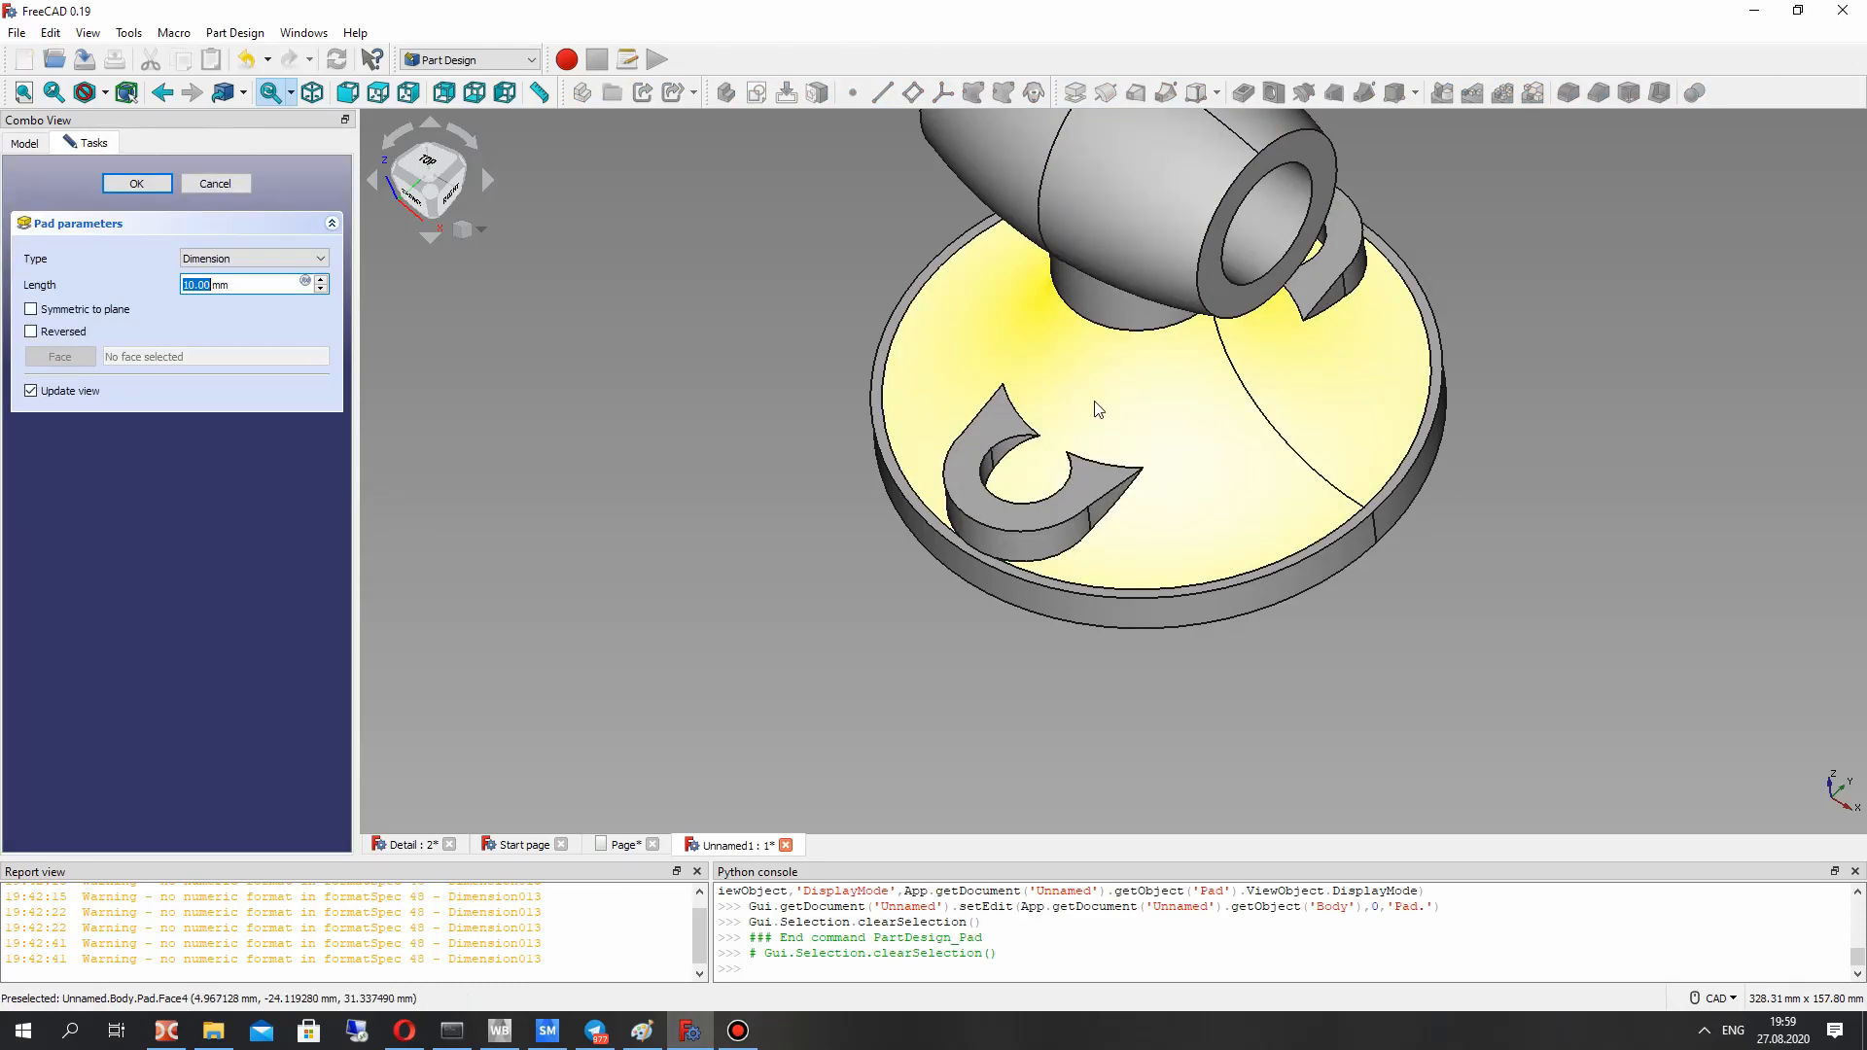
left_click_drag(204, 280, 187, 281)
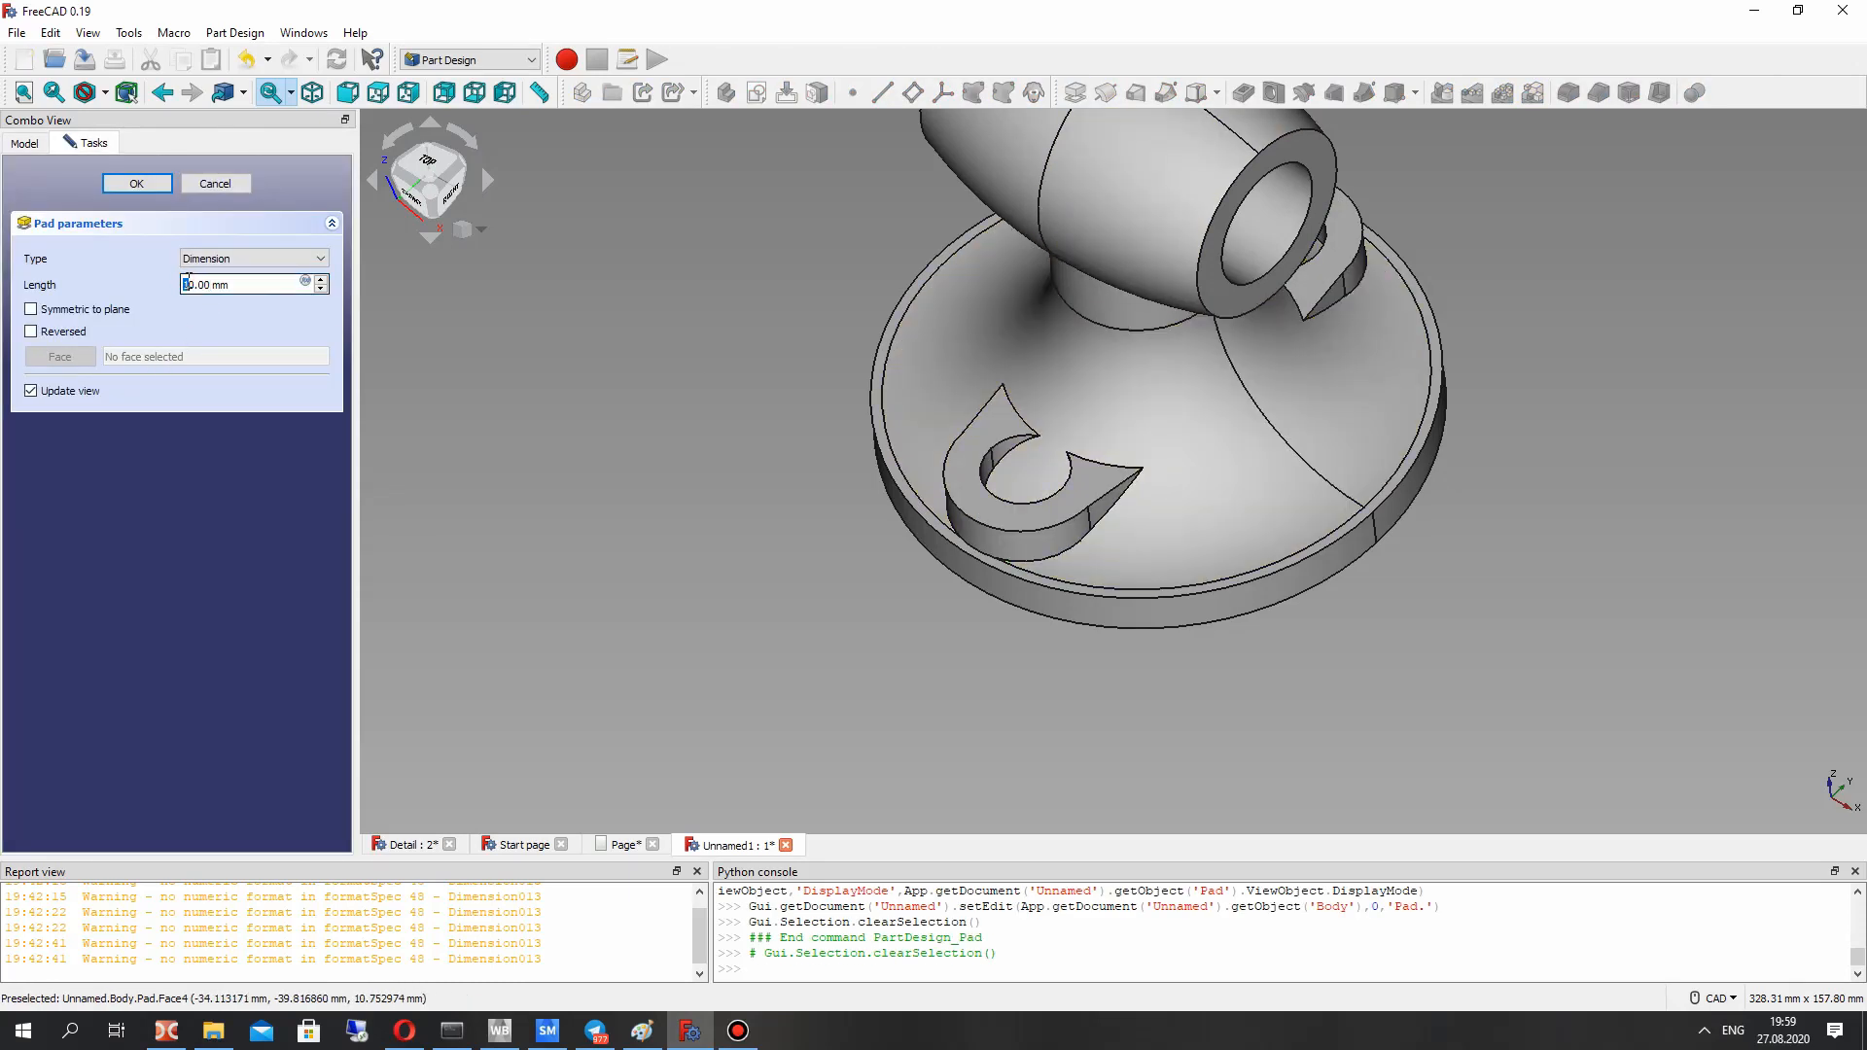
type("2")
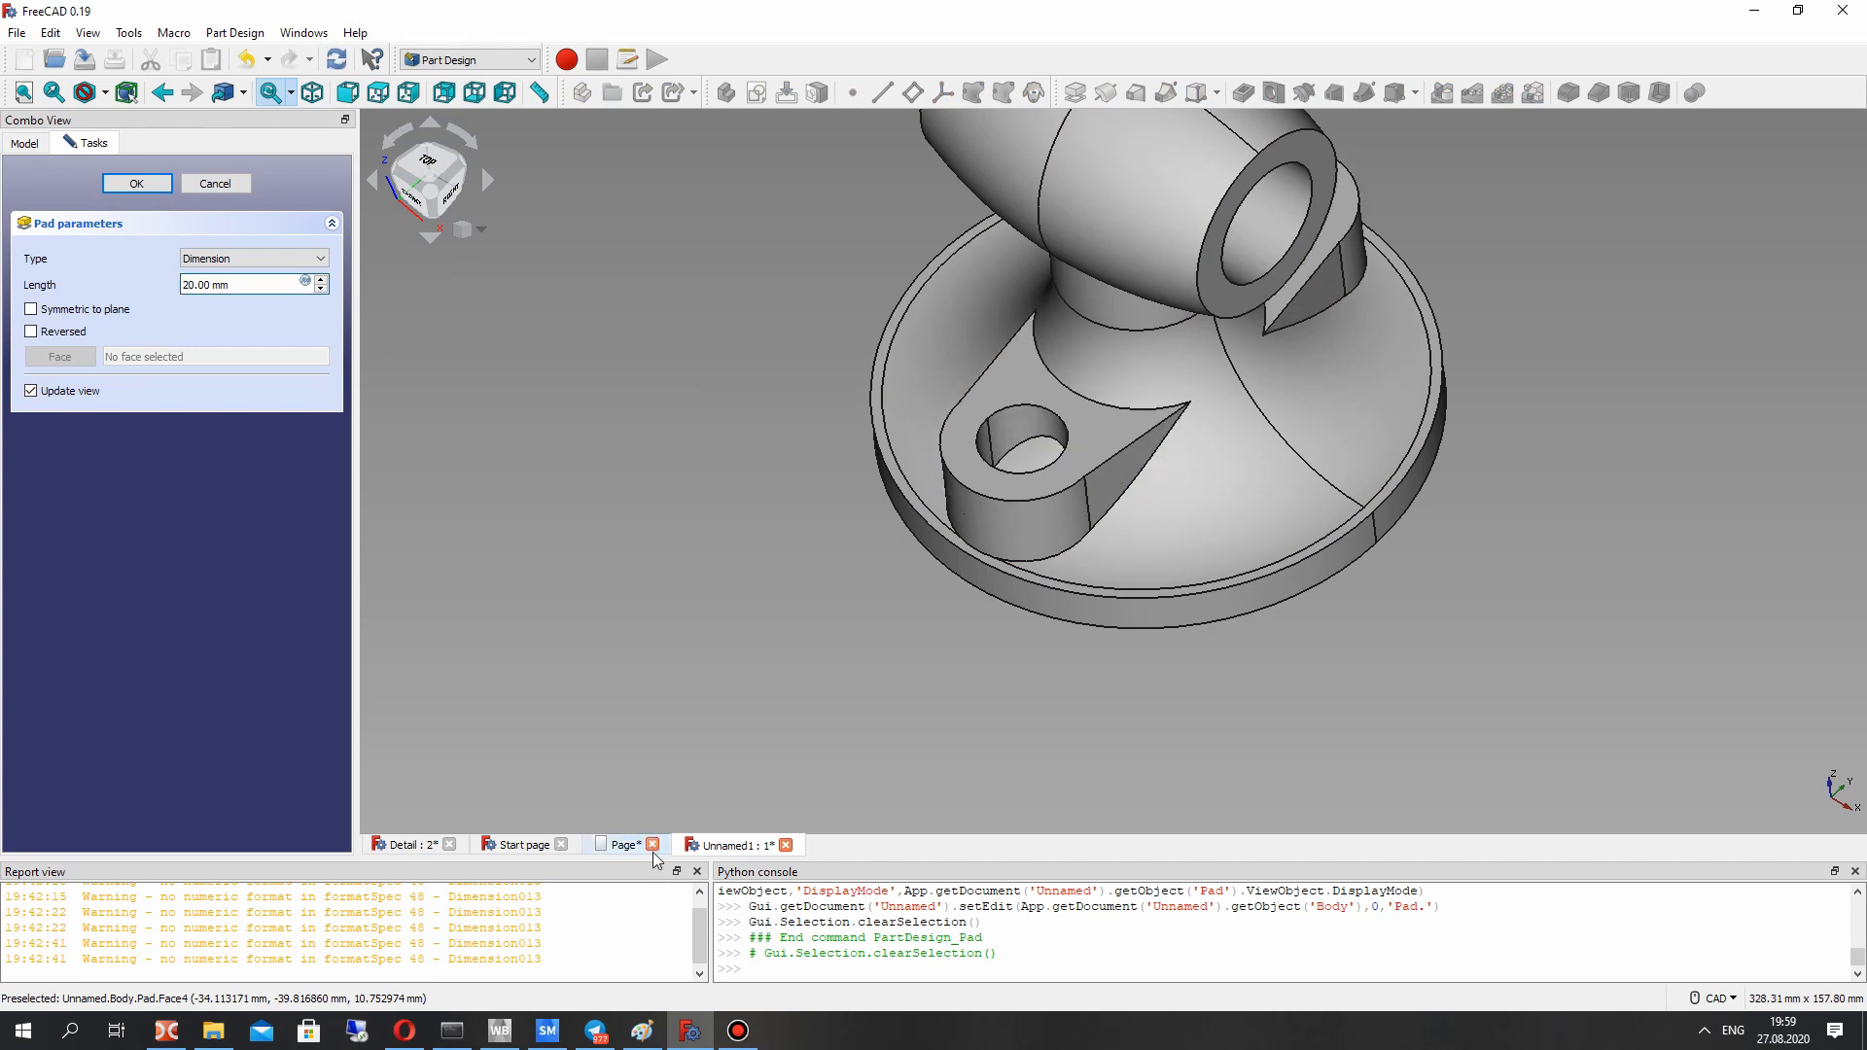
left_click(622, 848)
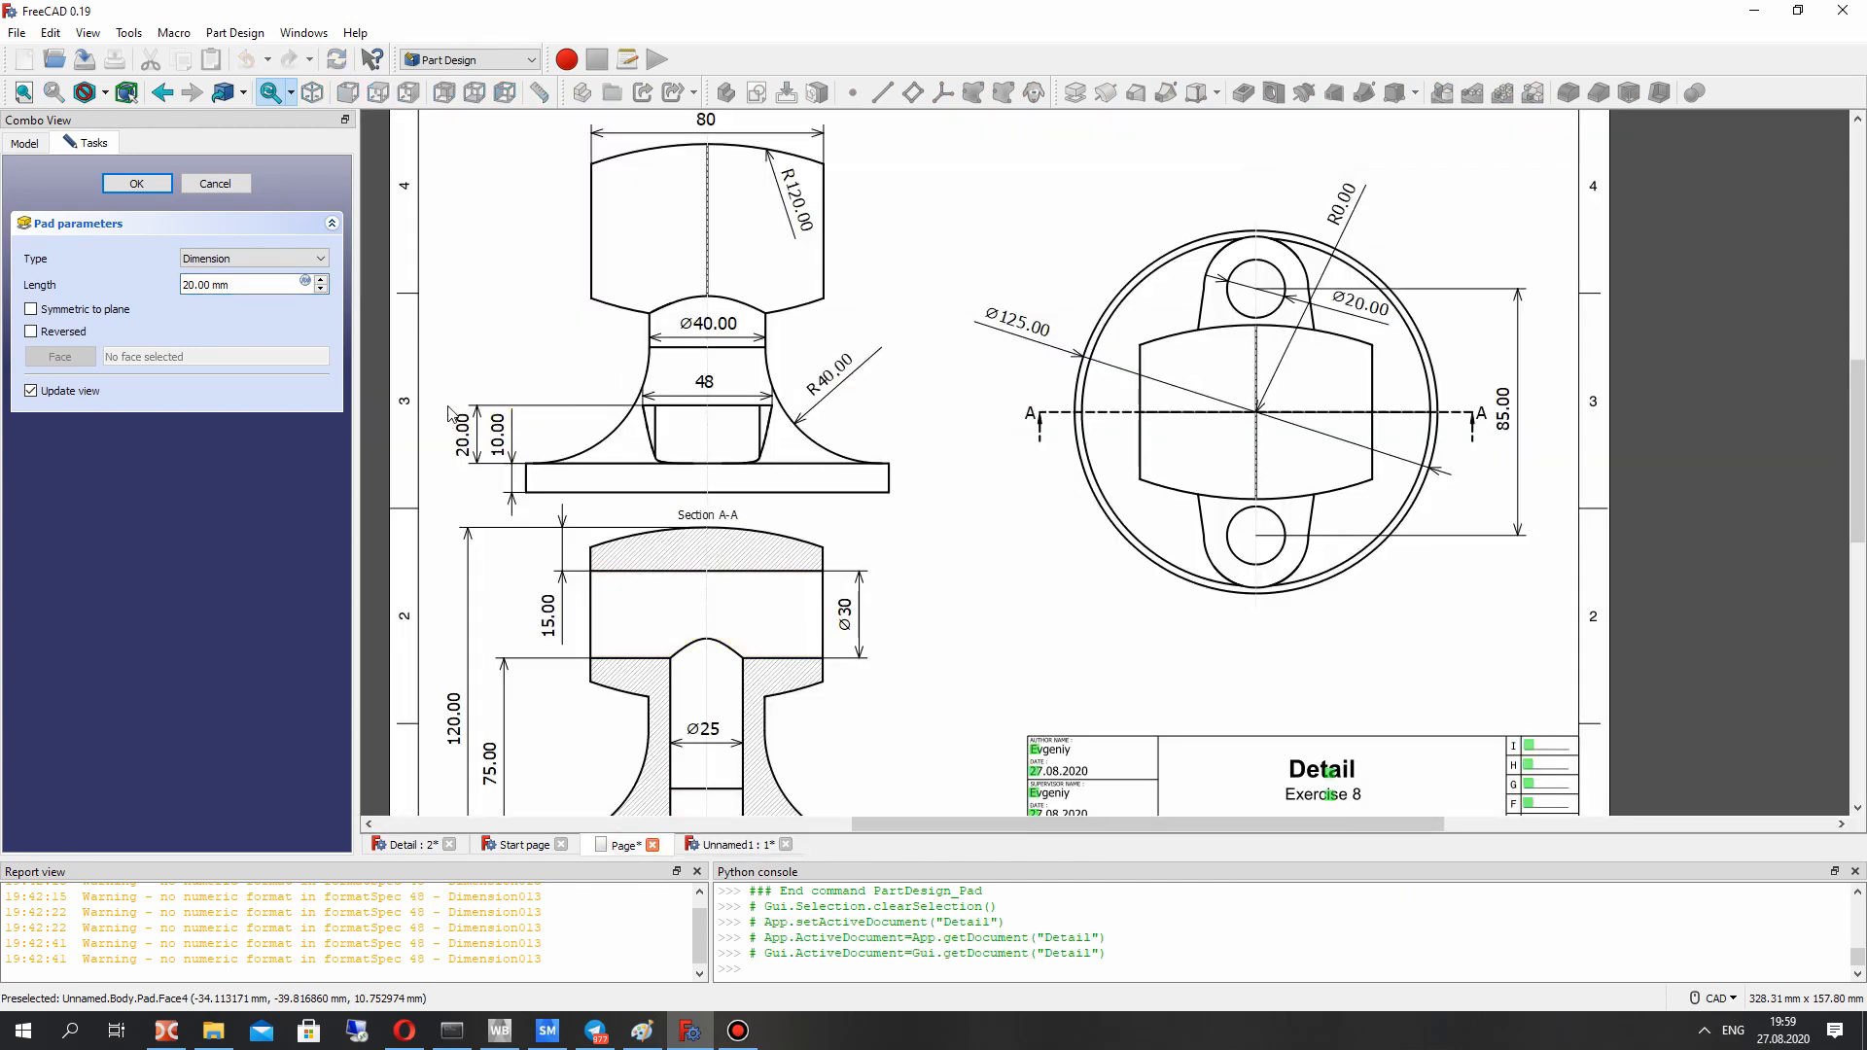
left_click(728, 845)
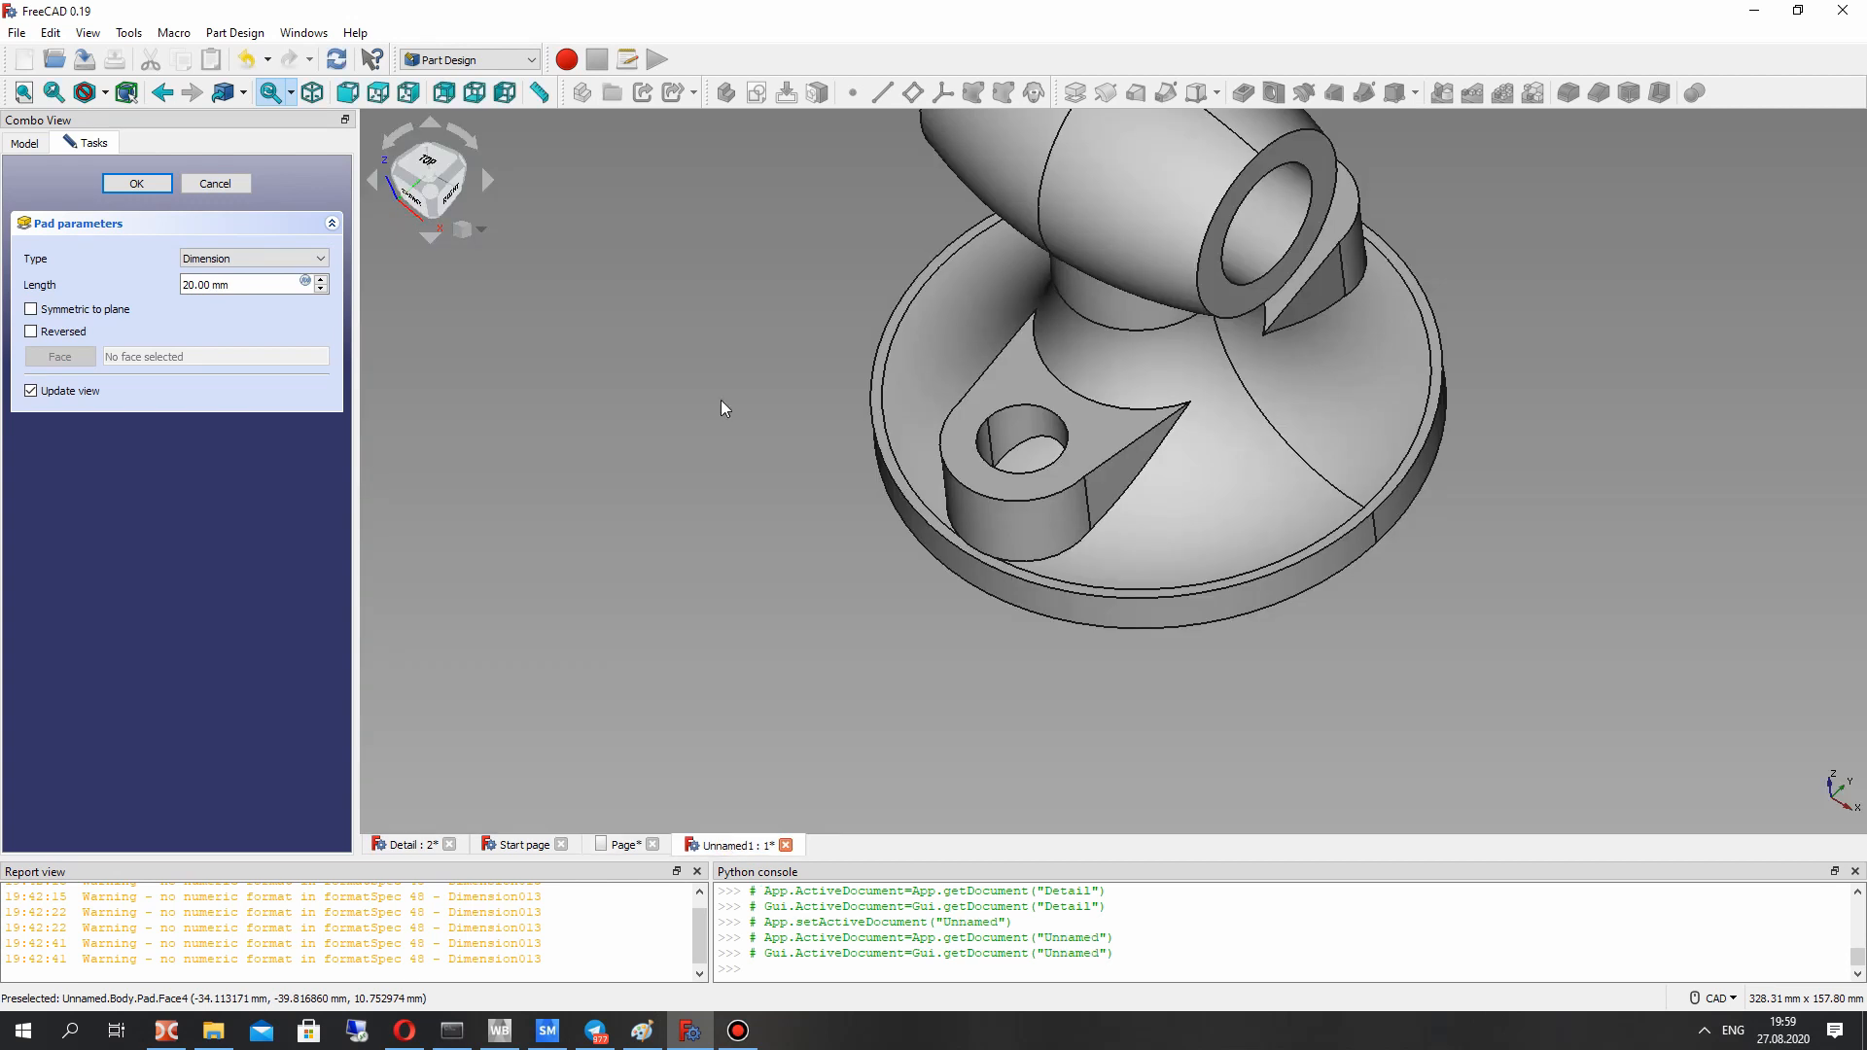
left_click(125, 185)
Step: Set the Refine property of the lug pad to true
middle_click_drag(859, 408, 1051, 428)
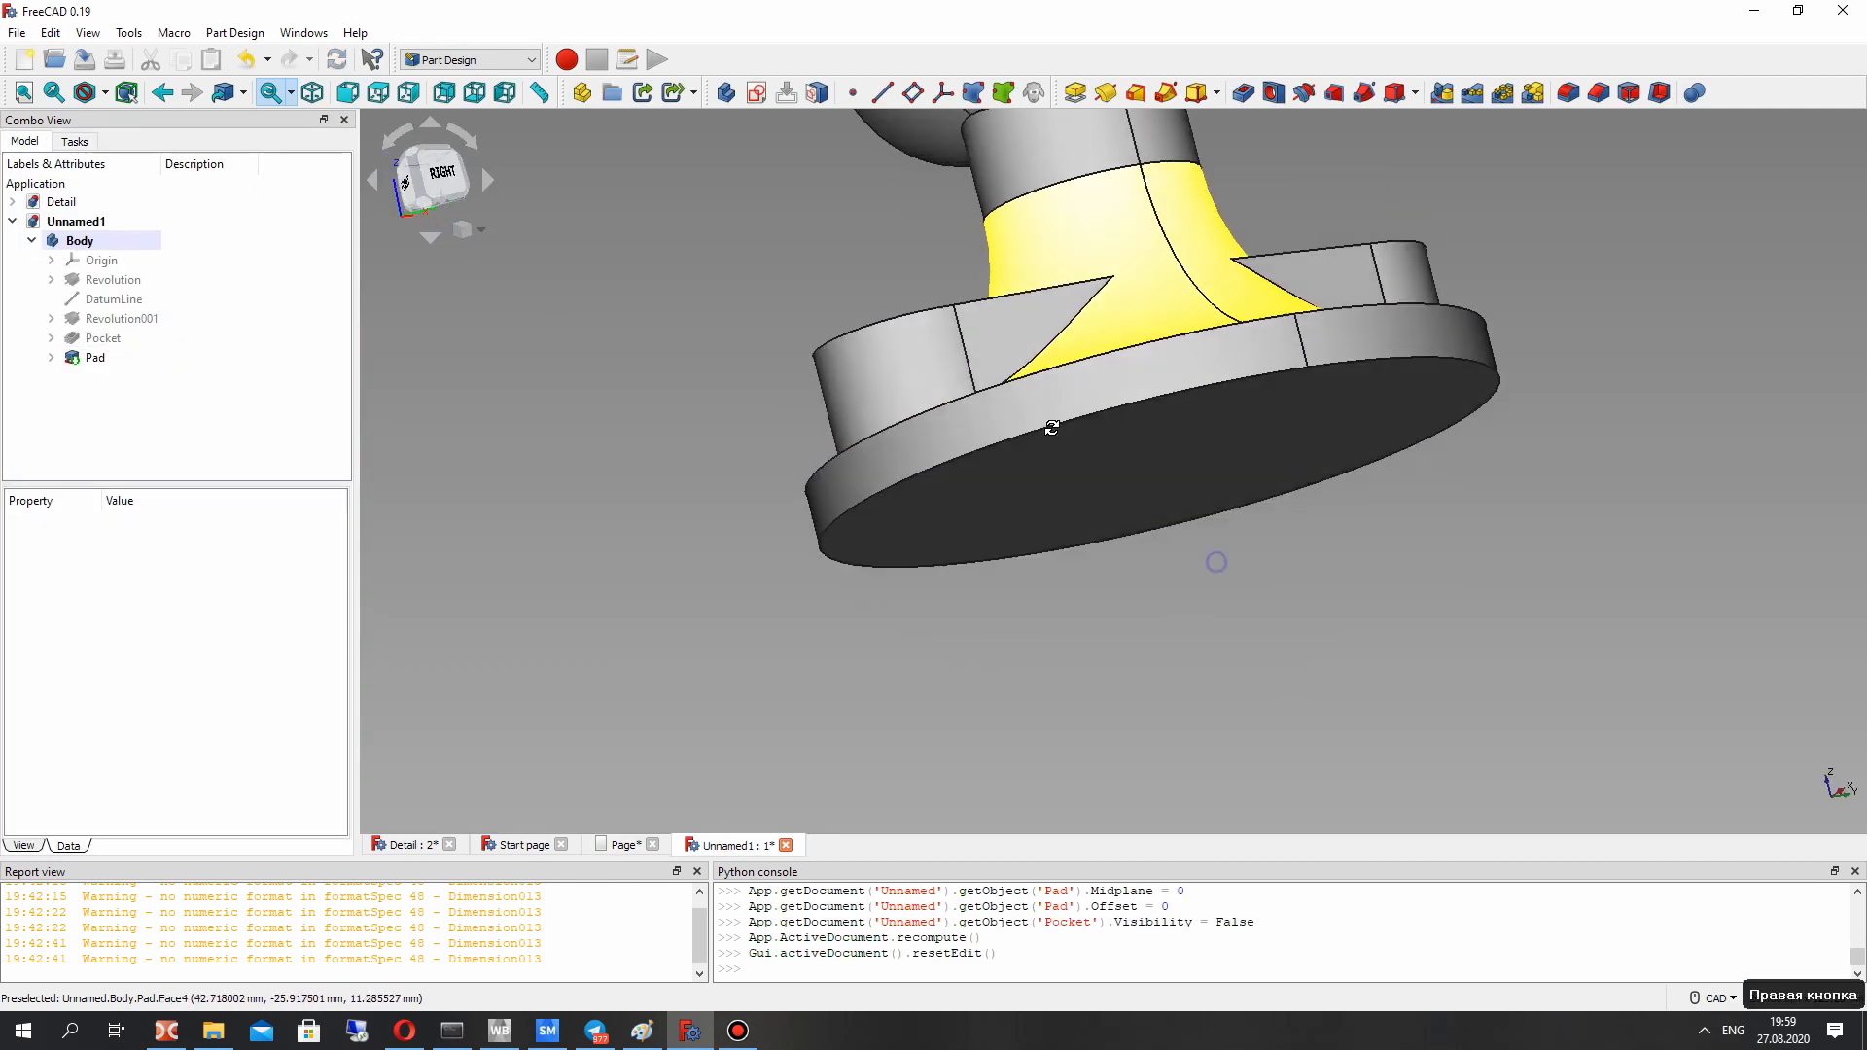
left_click(94, 357)
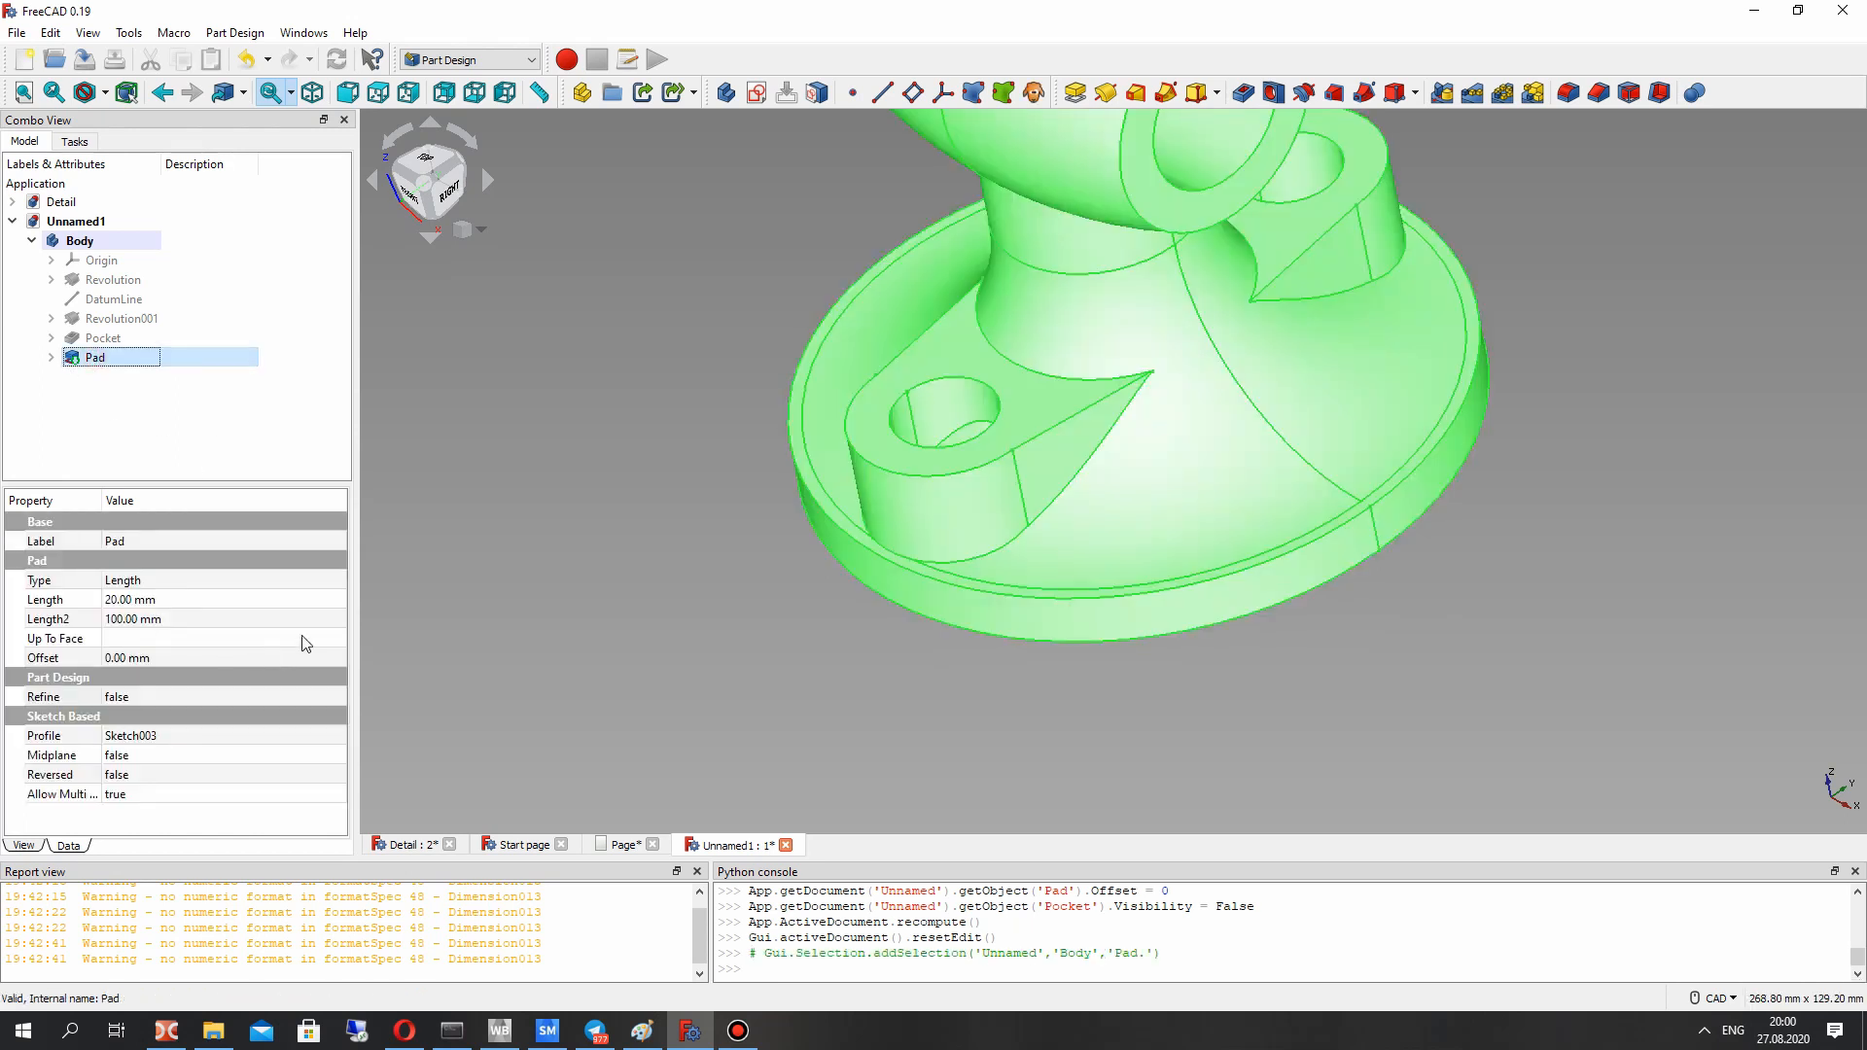
left_click(134, 698)
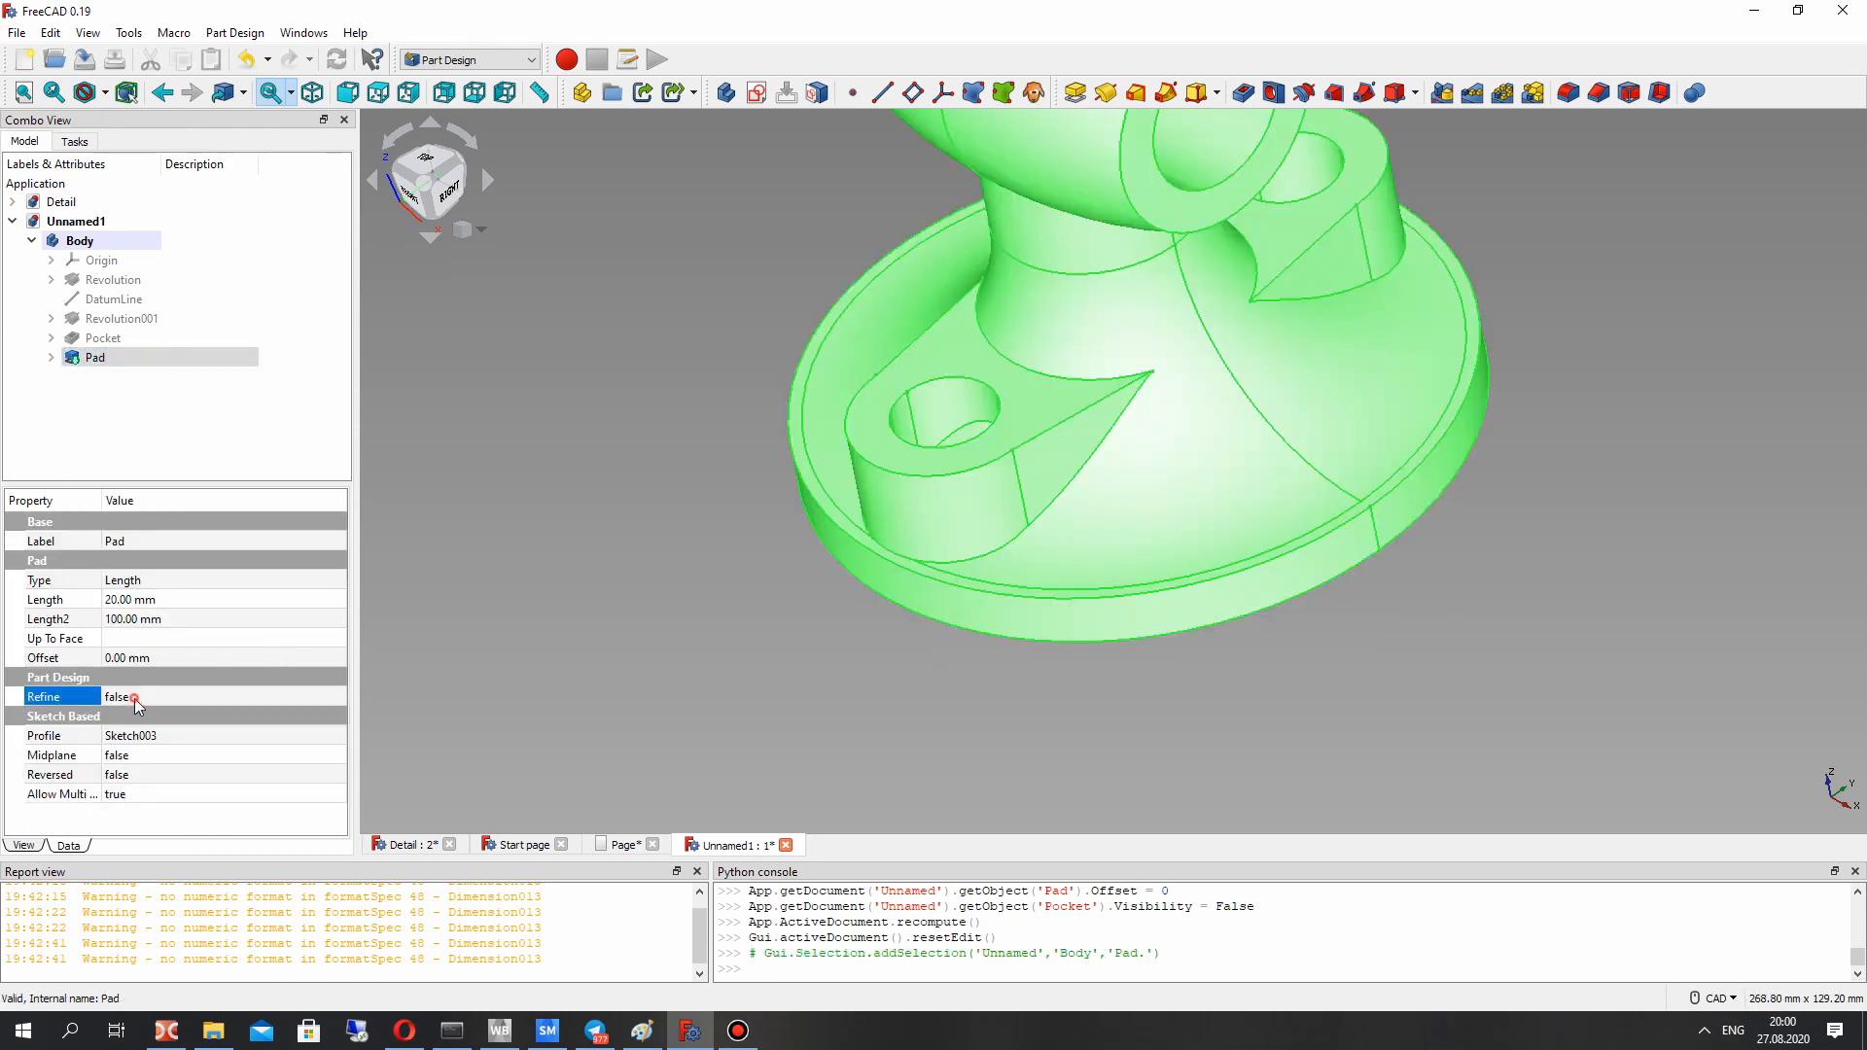
left_click(124, 698)
left_click(122, 731)
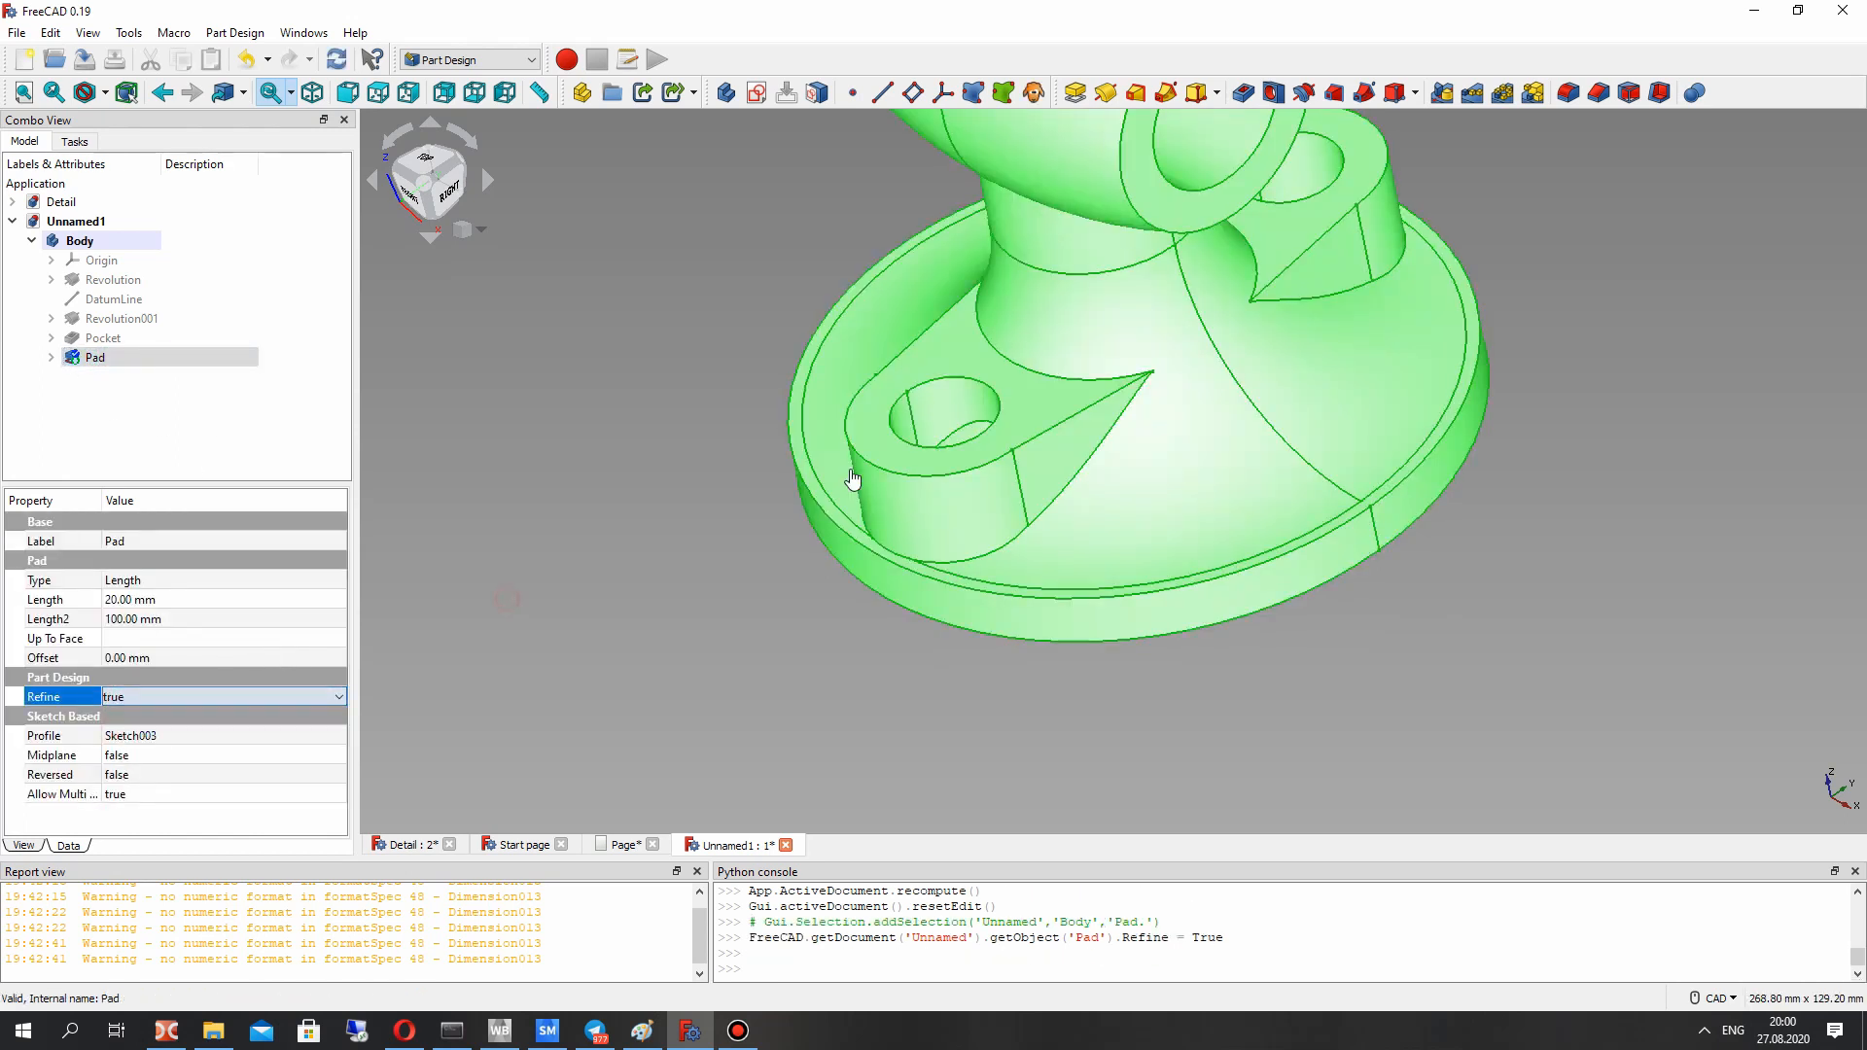
left_click(506, 599)
Step: Create a new sketch on the flat top face of one of the lugs
scroll(1070, 420, "up", 2)
middle_click_drag(1125, 438, 1206, 491)
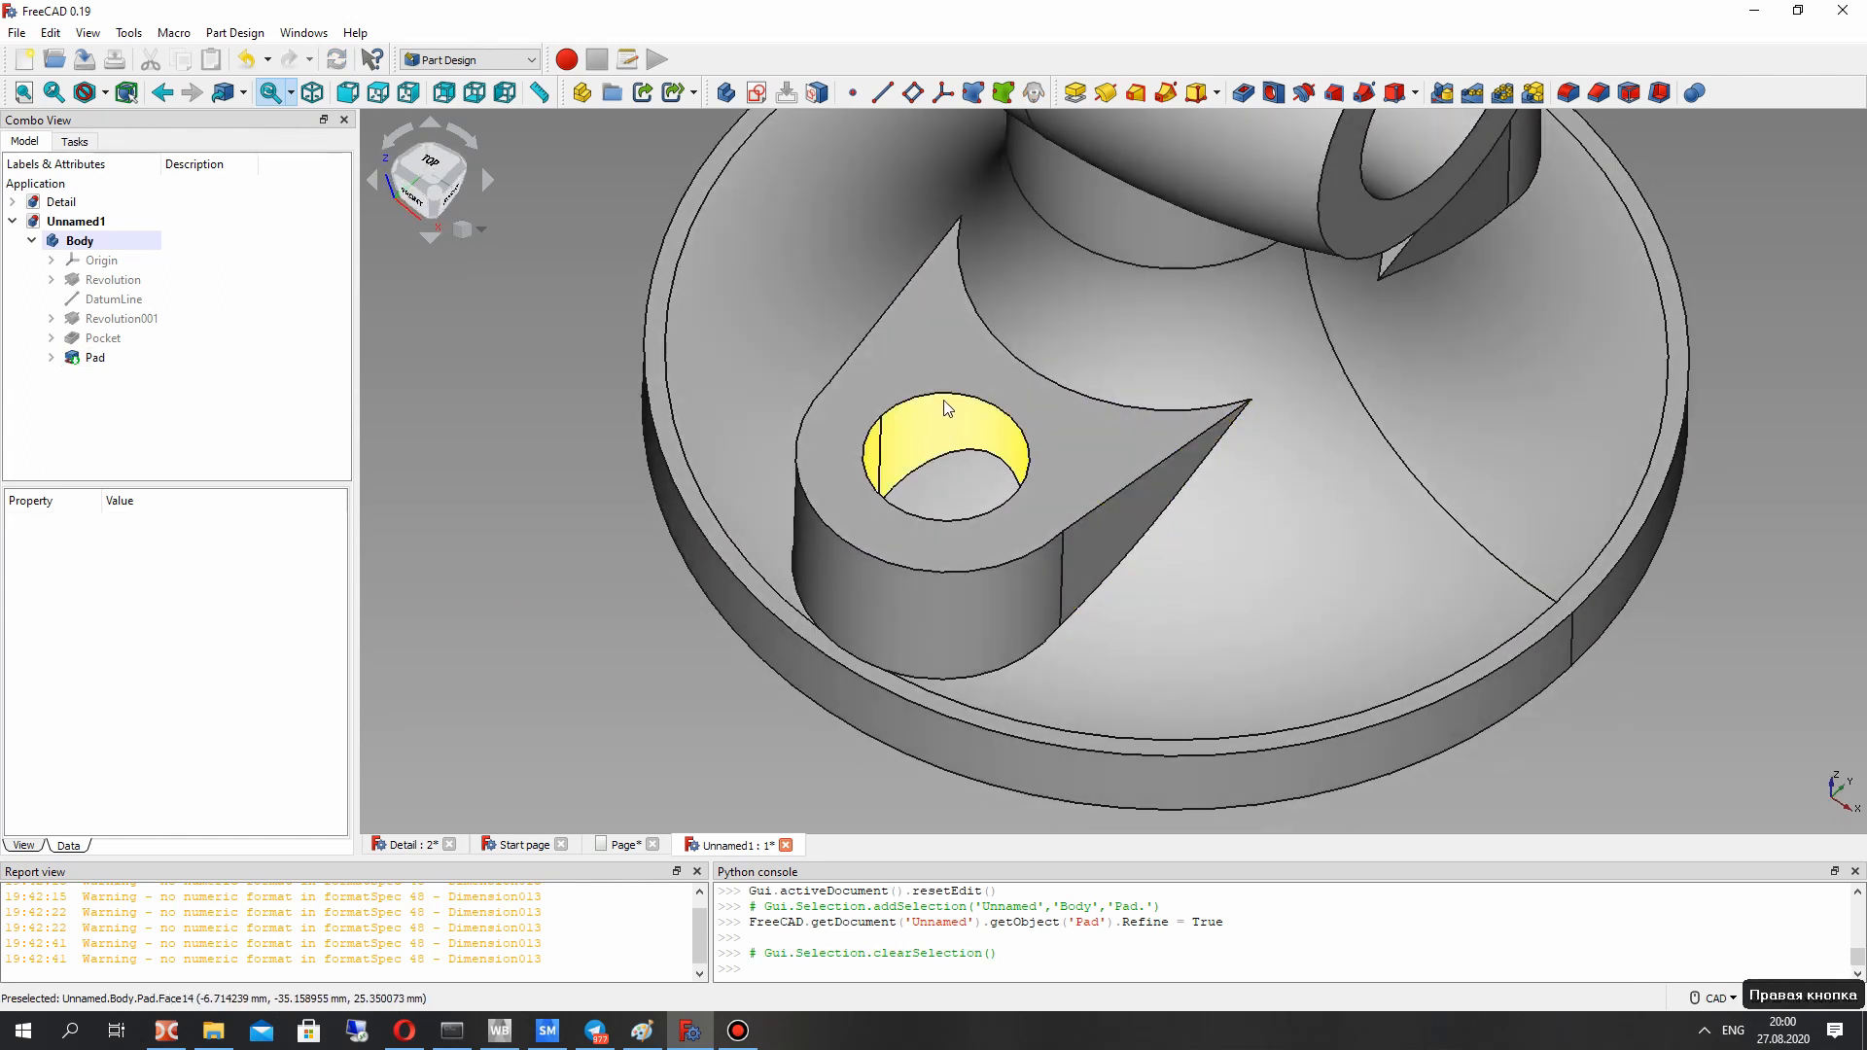
right_click(906, 346)
left_click(914, 312)
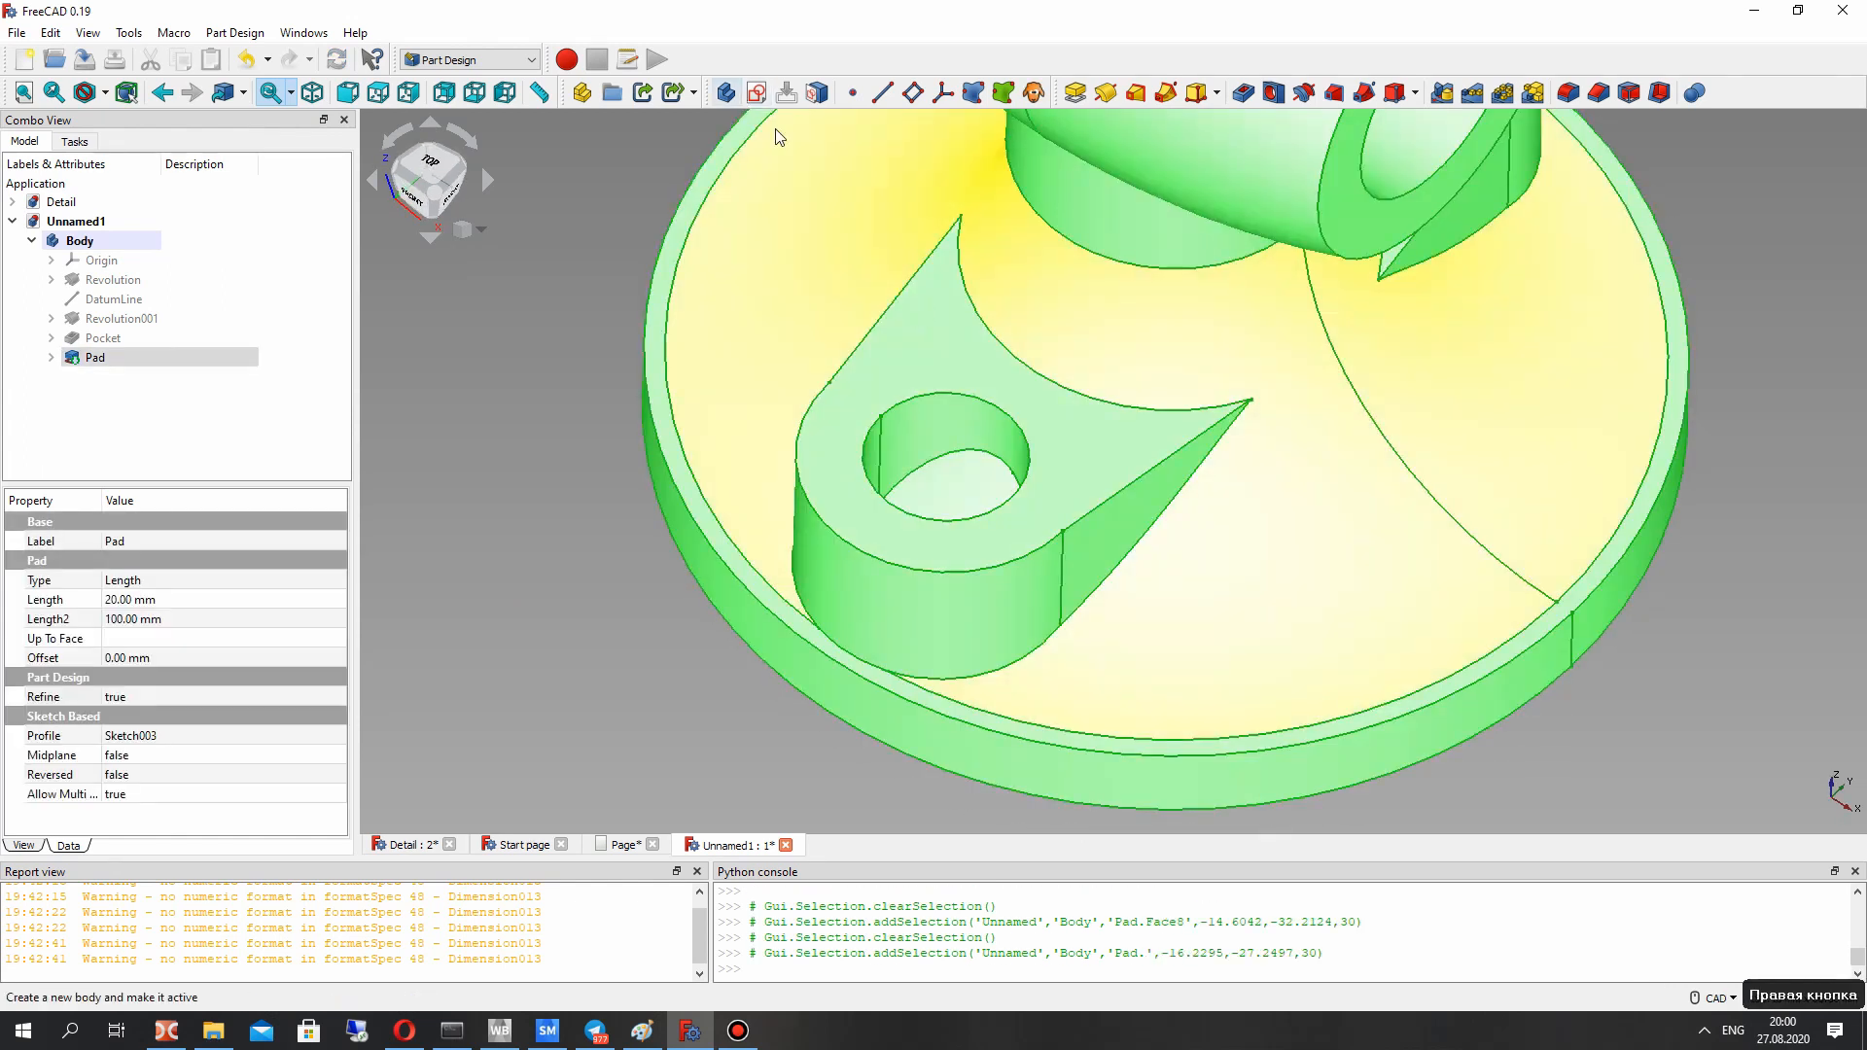
left_click(450, 386)
left_click(906, 364)
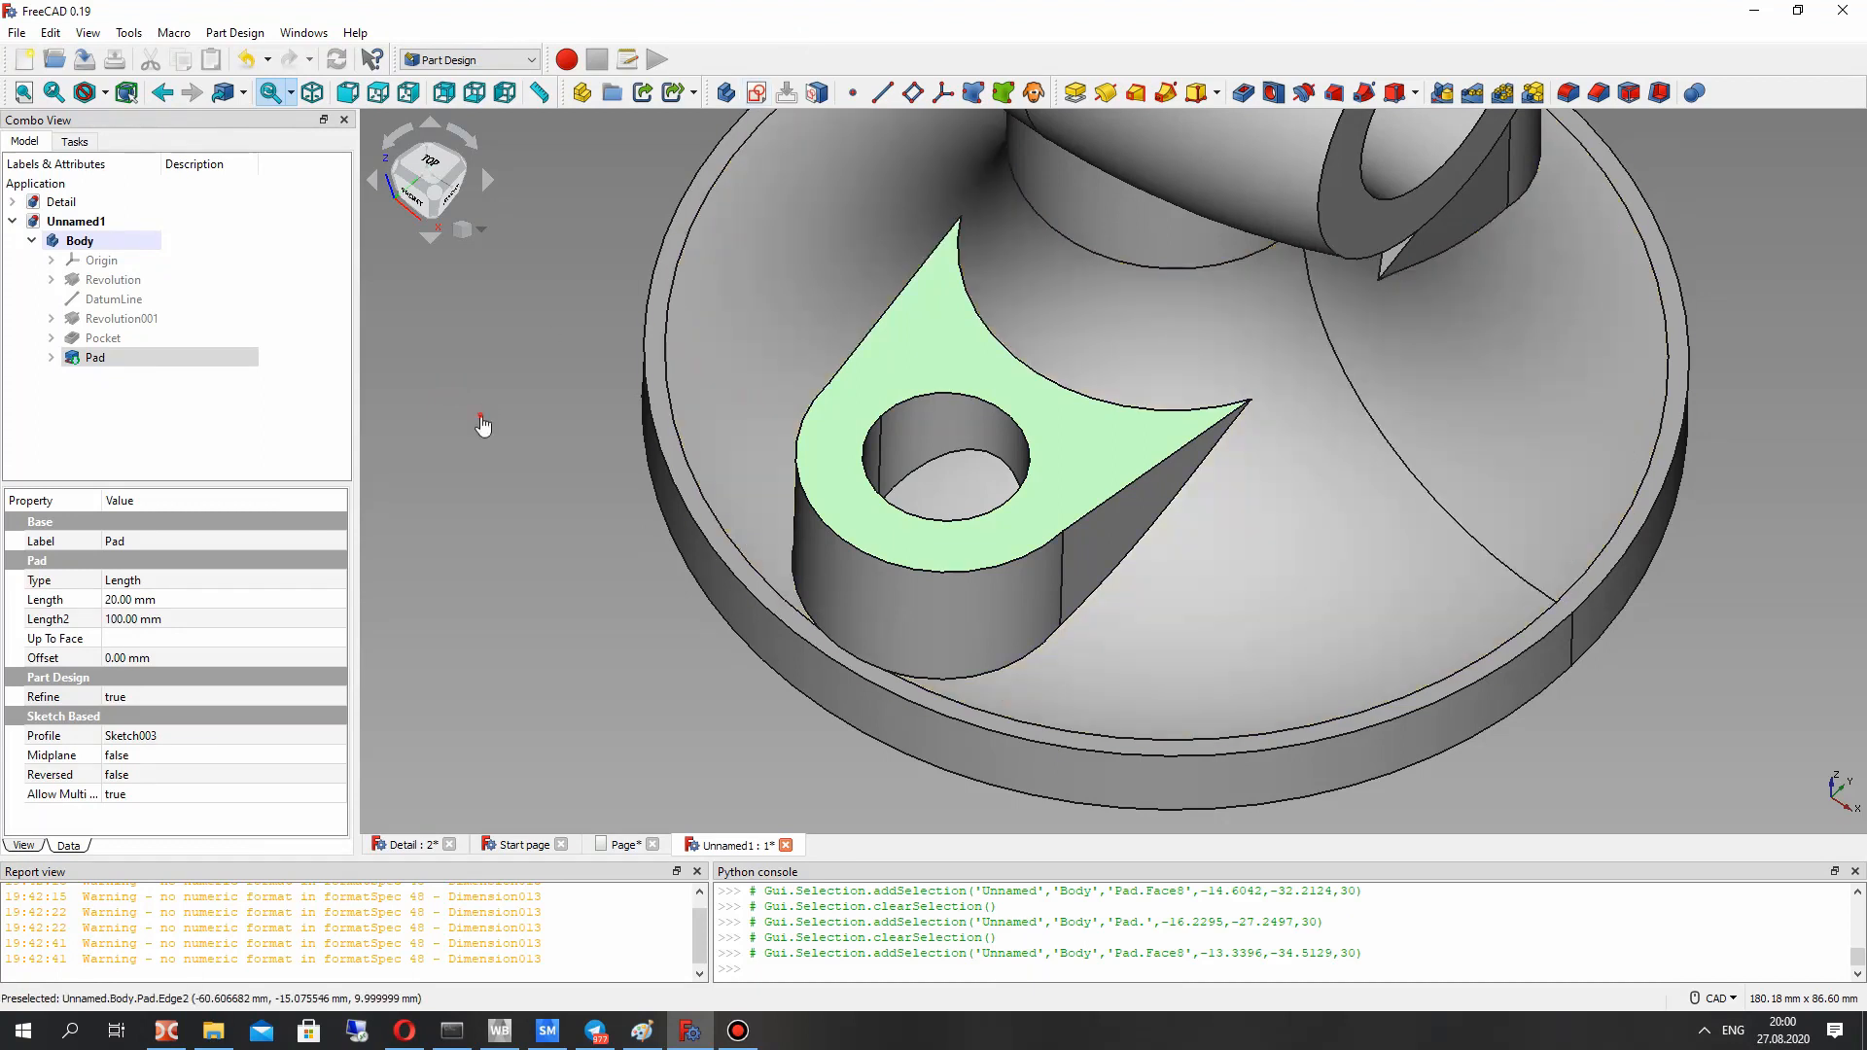
left_click(479, 421)
left_click(871, 402)
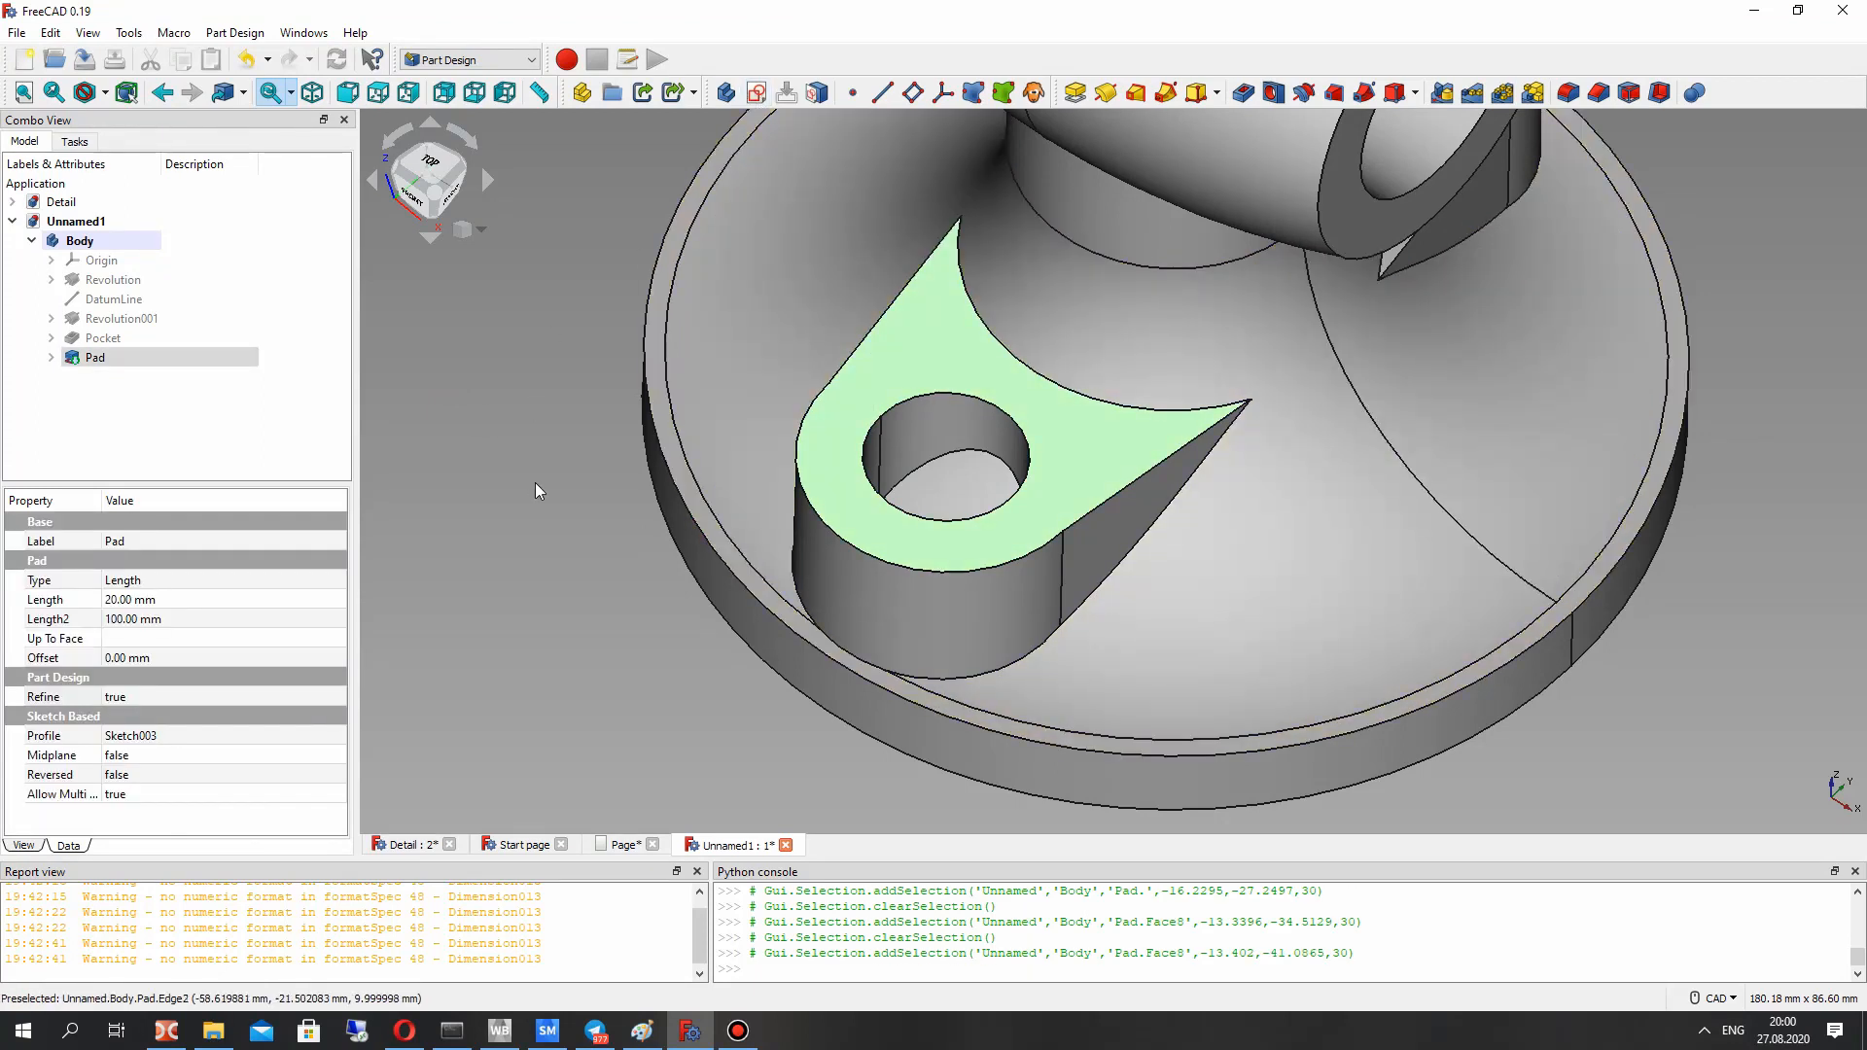
left_click(757, 92)
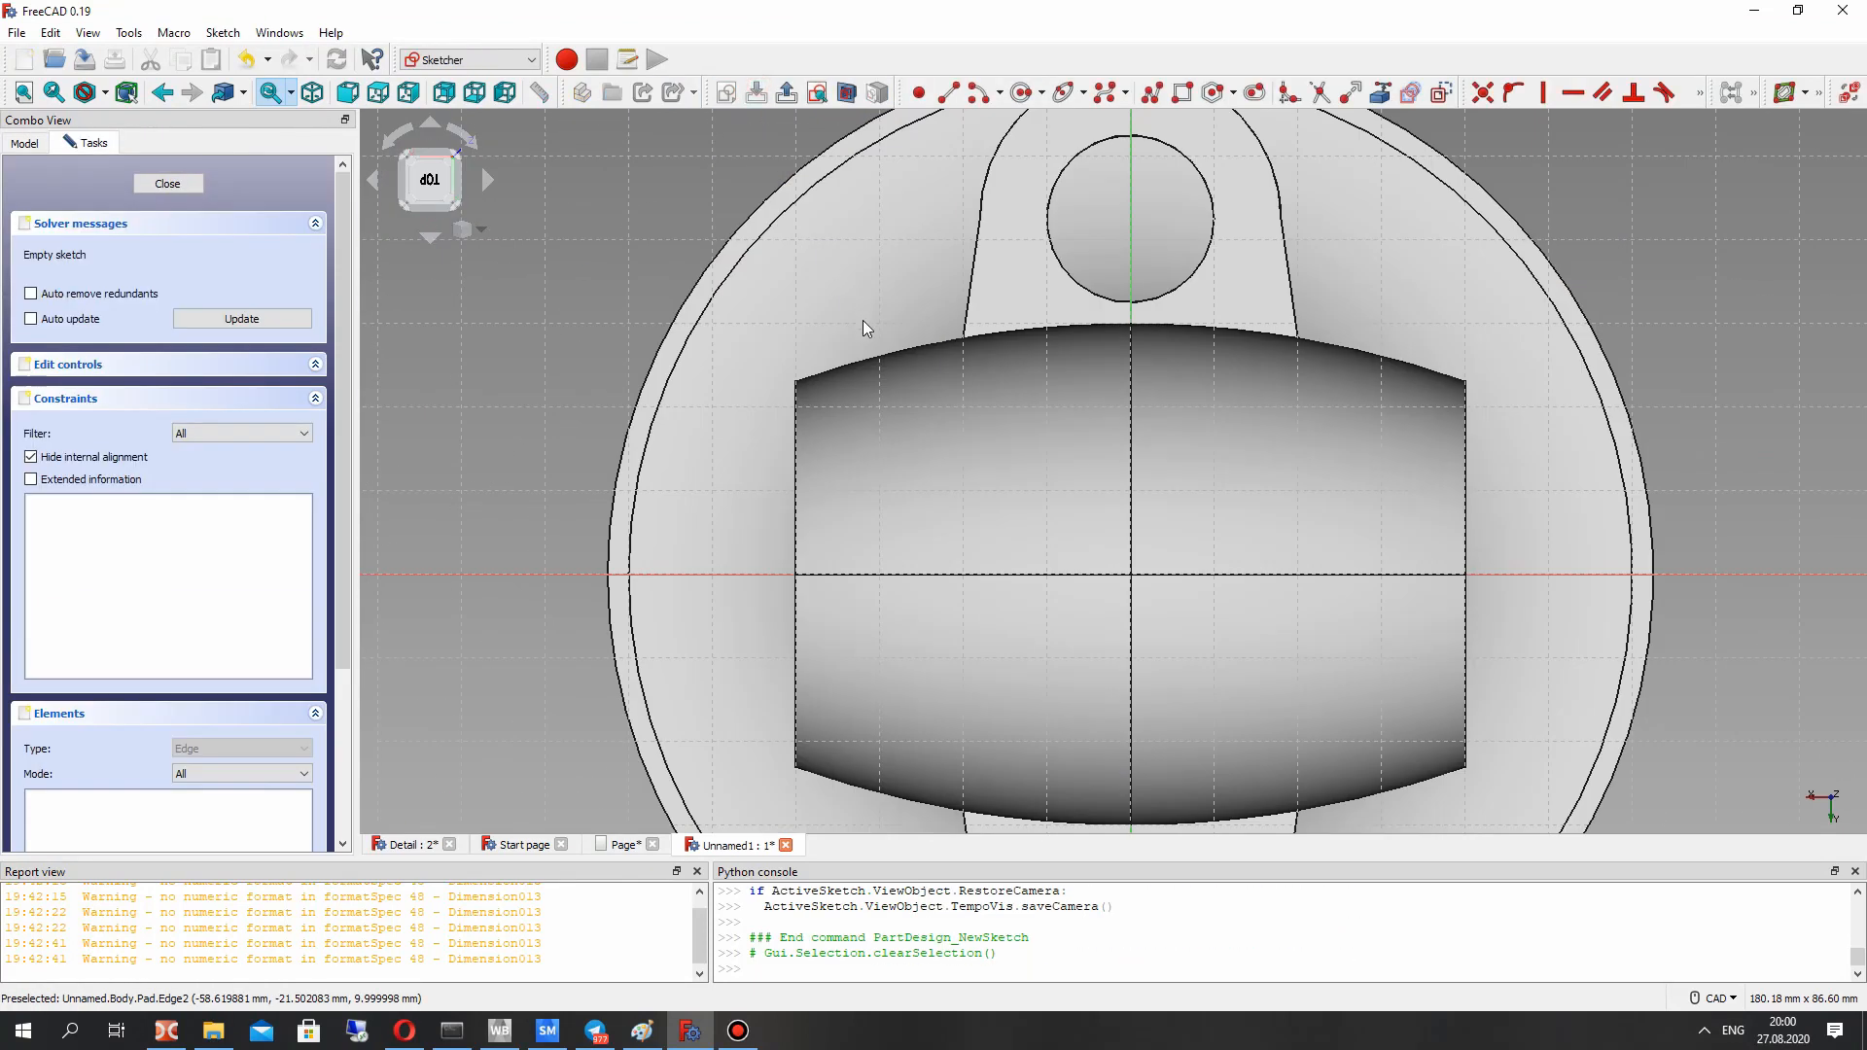
Step: Add the circular hole edges of both lugs to the sketch as external geometry
middle_click_drag(1011, 243, 826, 437)
left_click(223, 32)
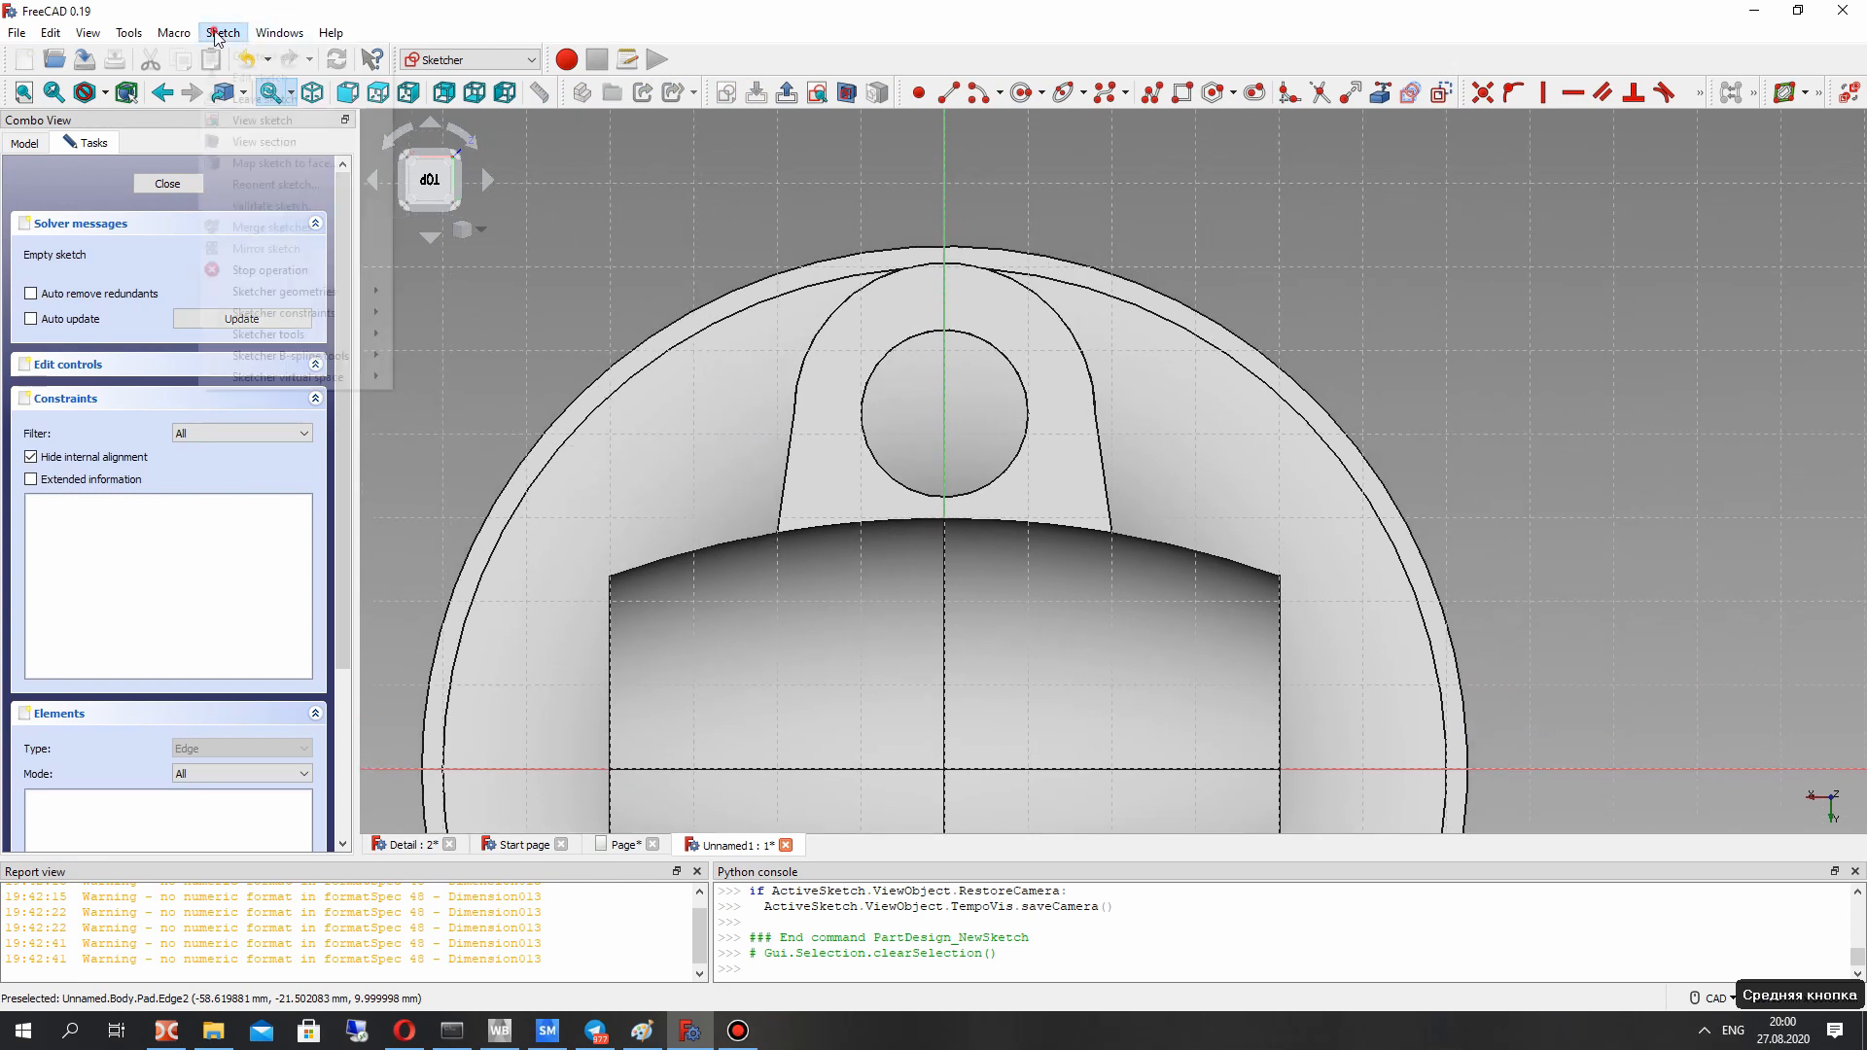
mouse_move(300, 294)
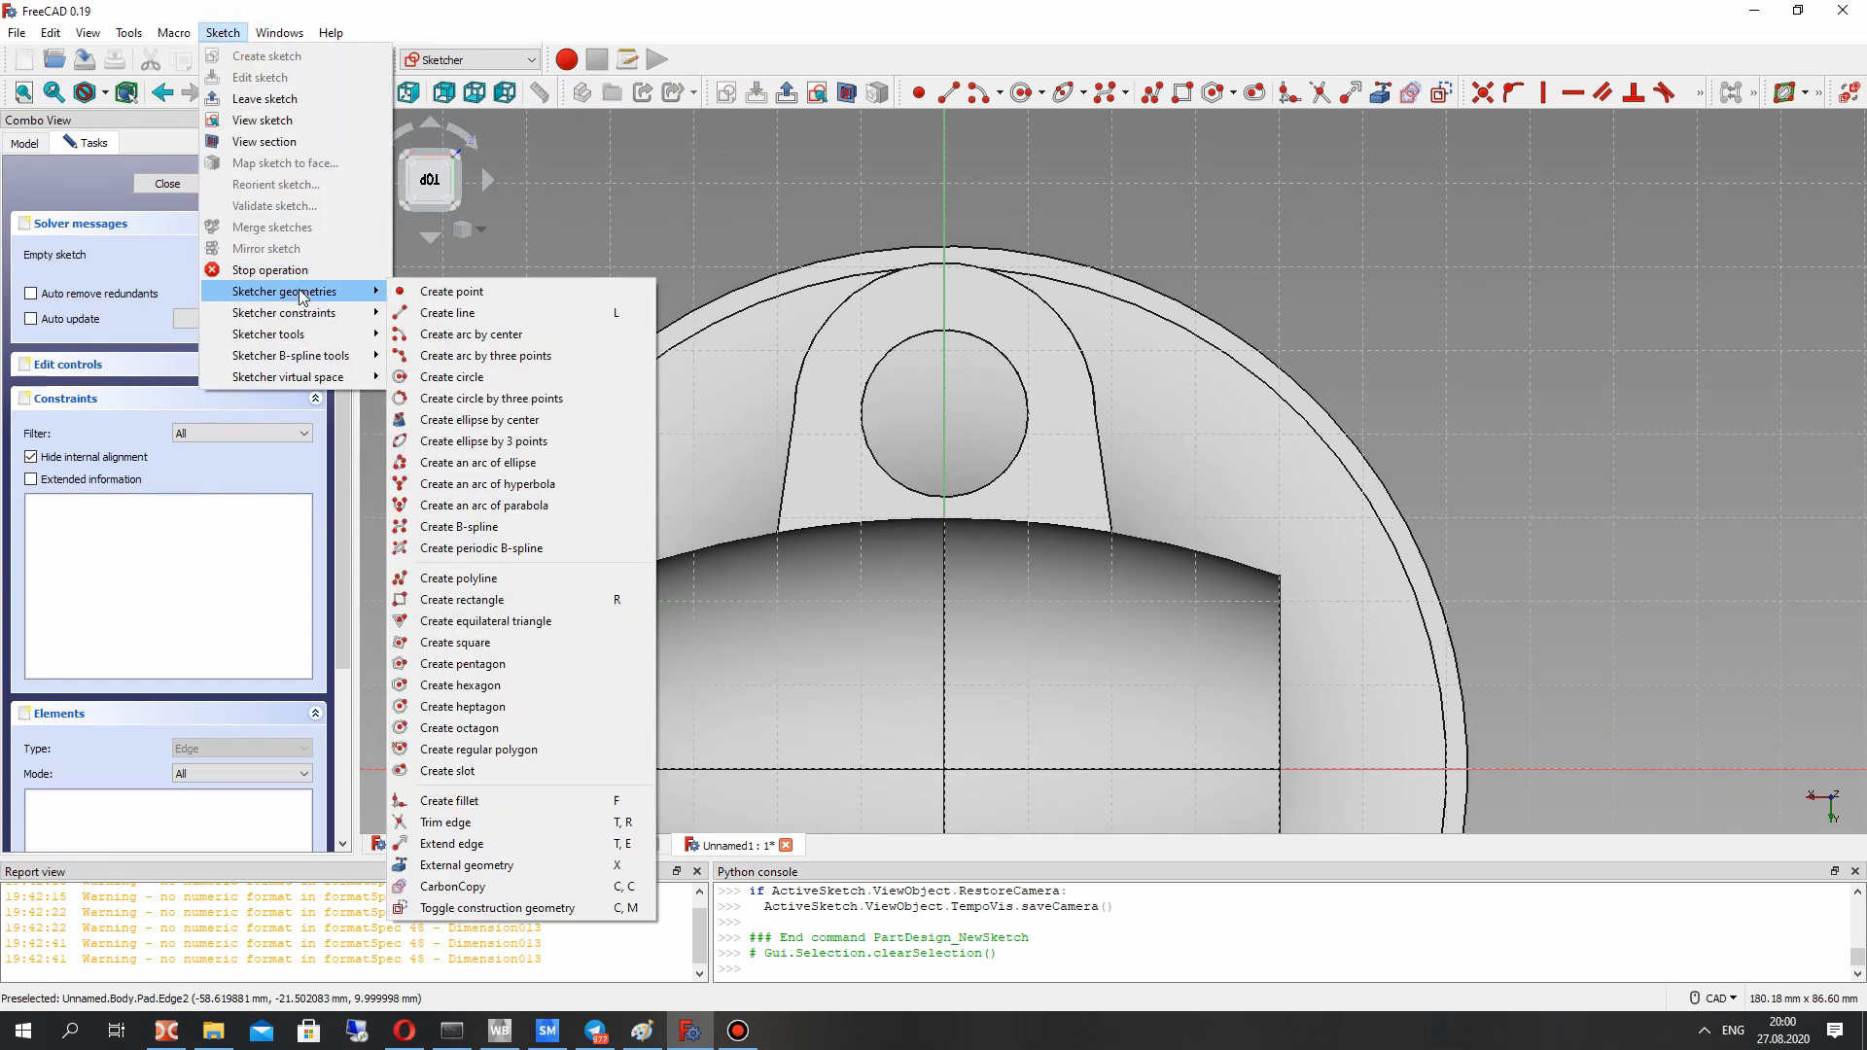
left_click(534, 864)
left_click(886, 353)
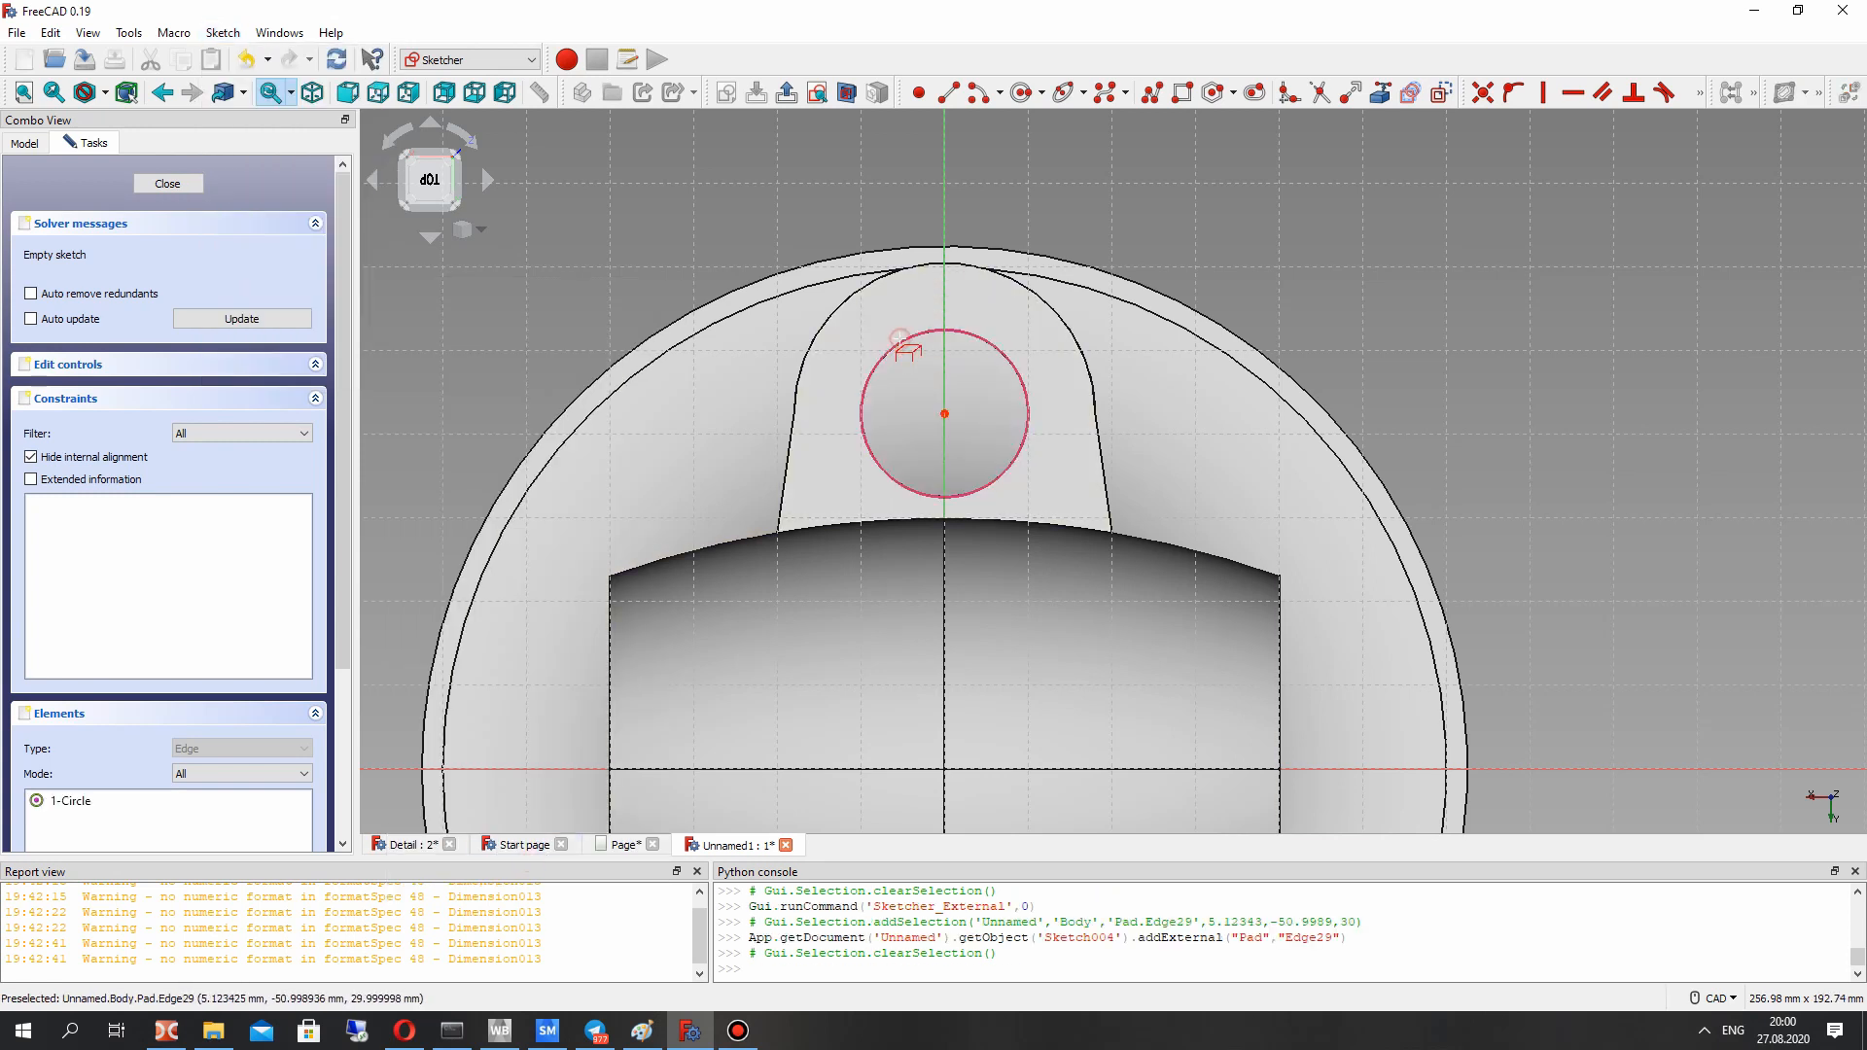
middle_click_drag(856, 574, 895, 230)
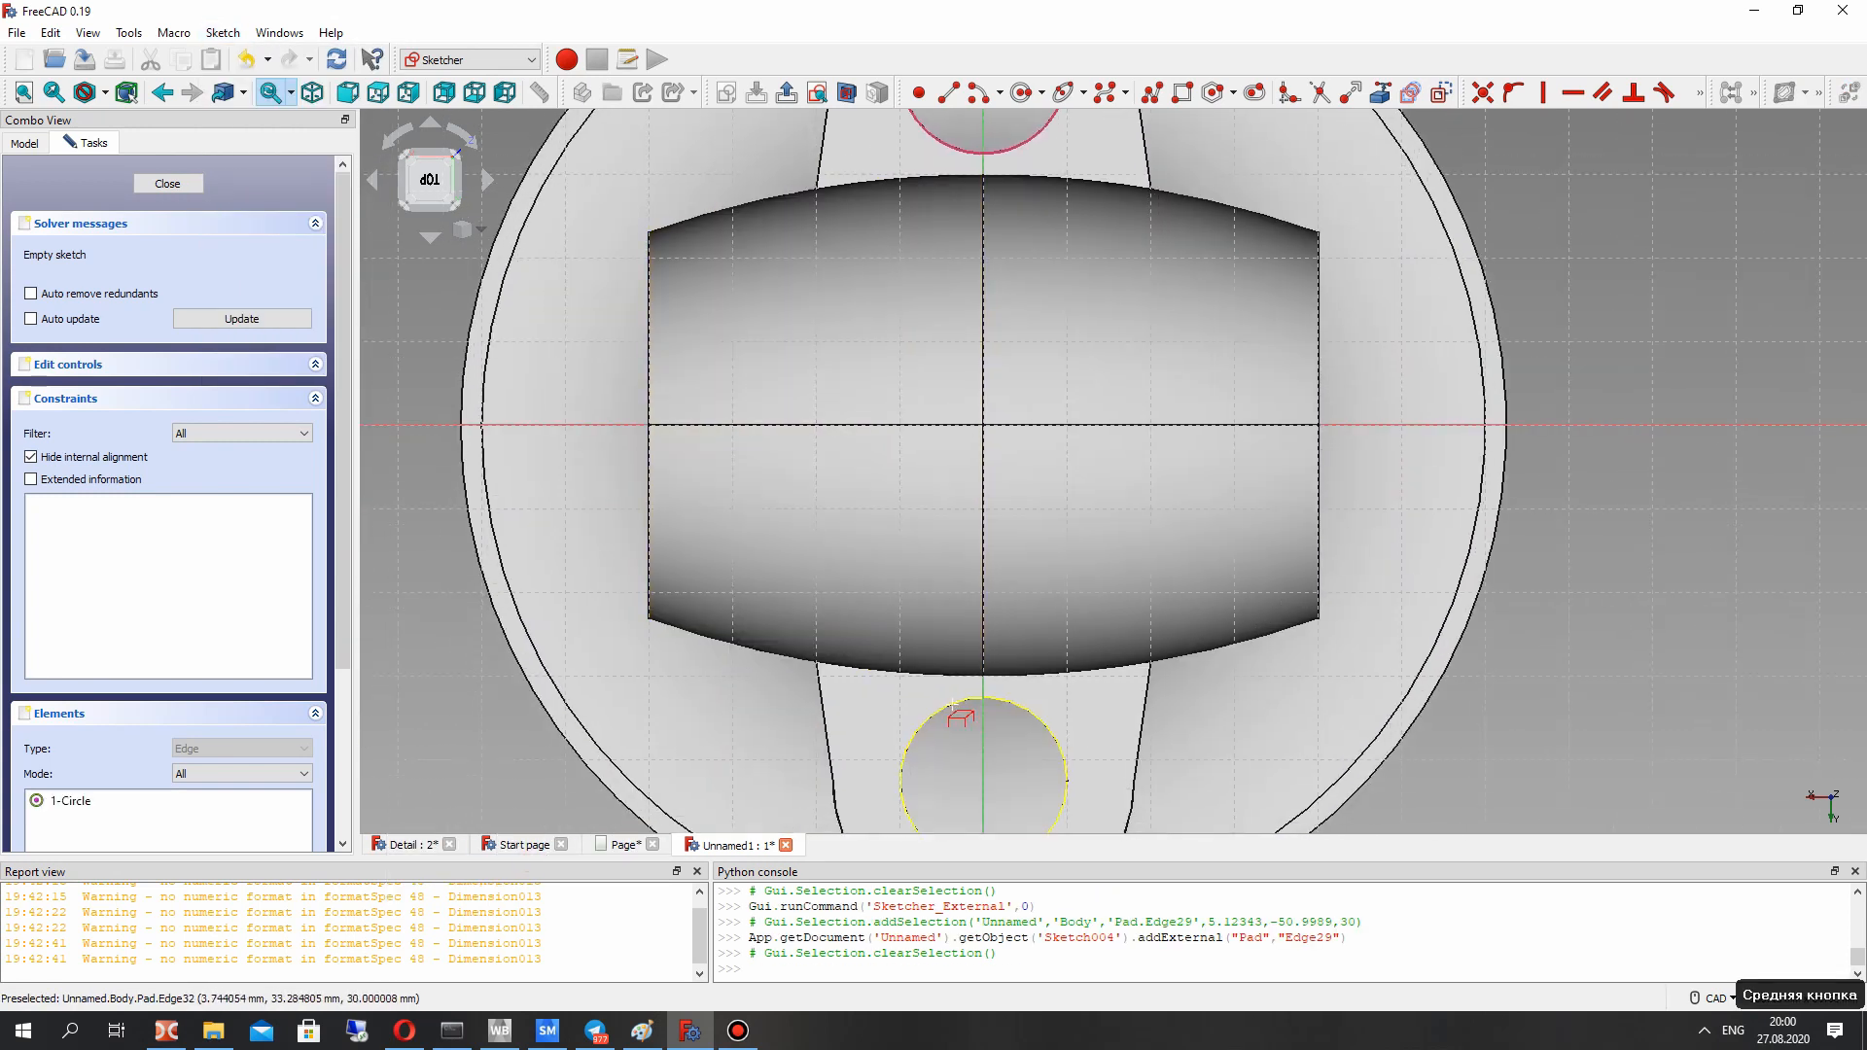
left_click(951, 704)
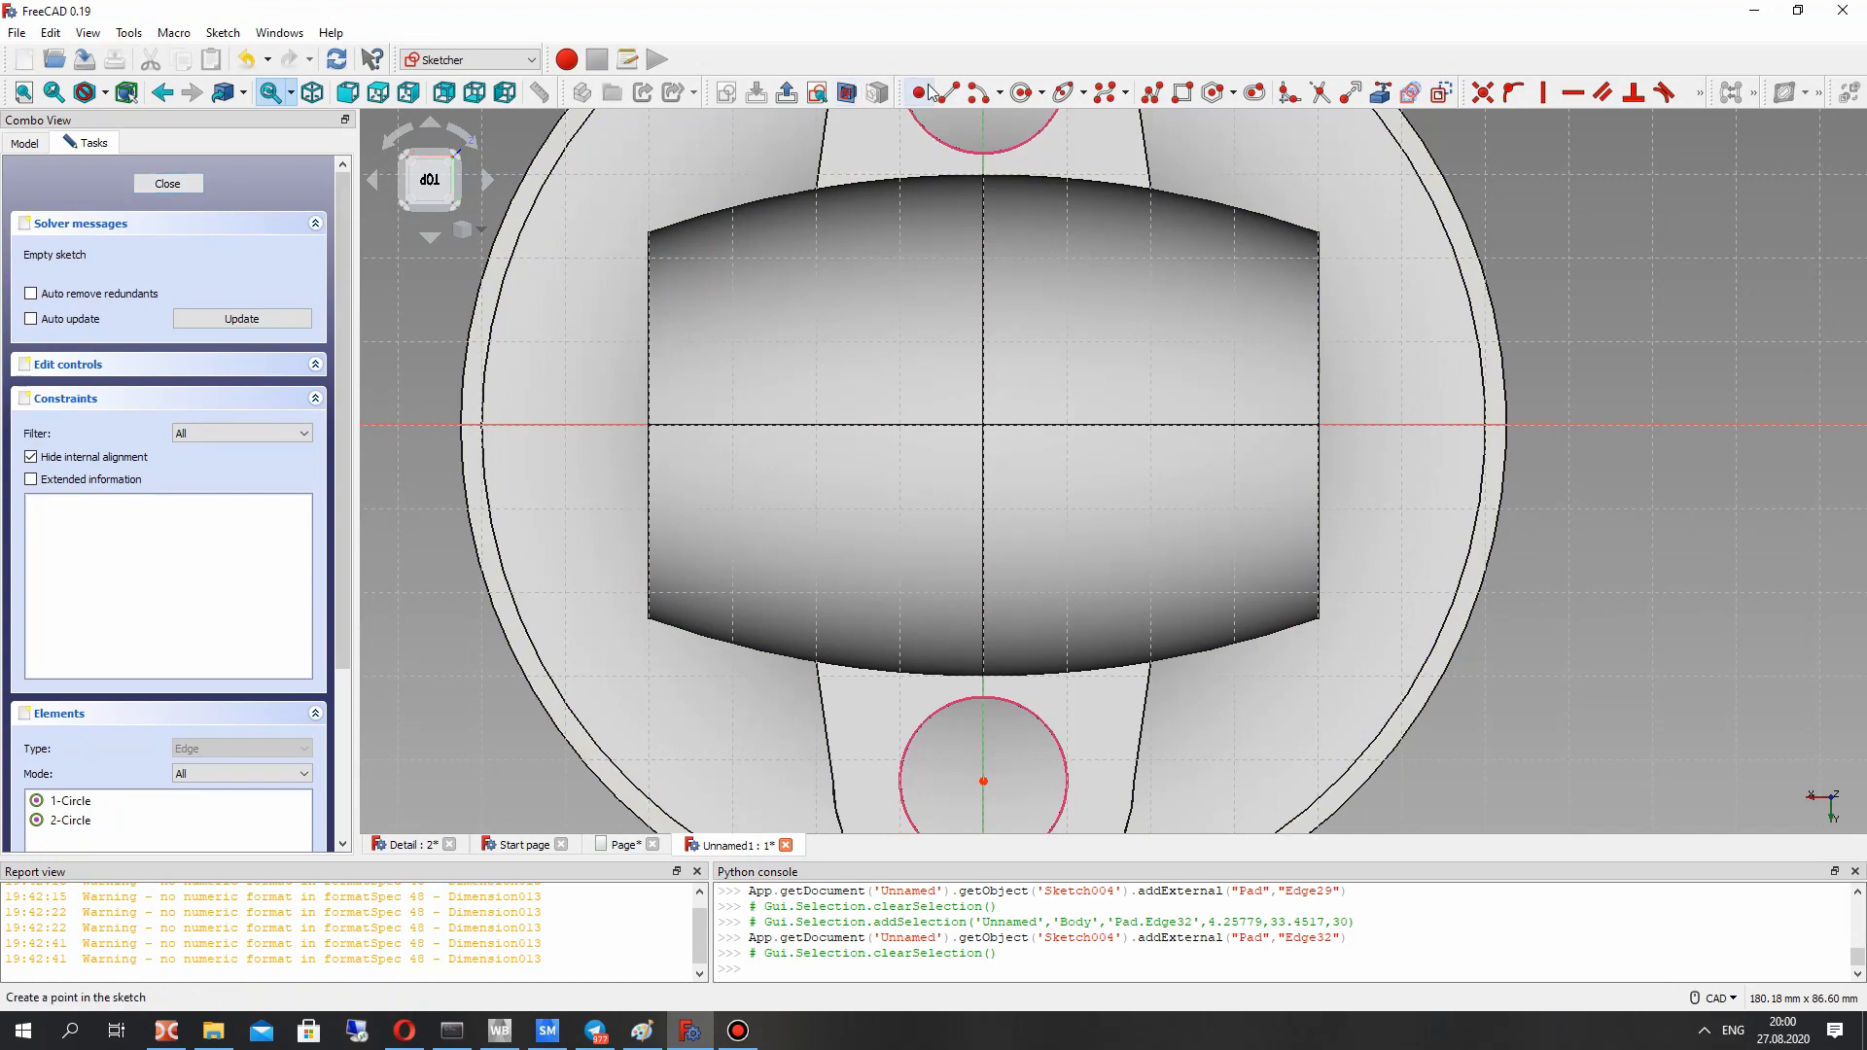
Step: Draw a circle over each lug hole, centred on the referenced hole centre and snapped to the hole's edge
left_click(1025, 98)
middle_click_drag(943, 440, 871, 724)
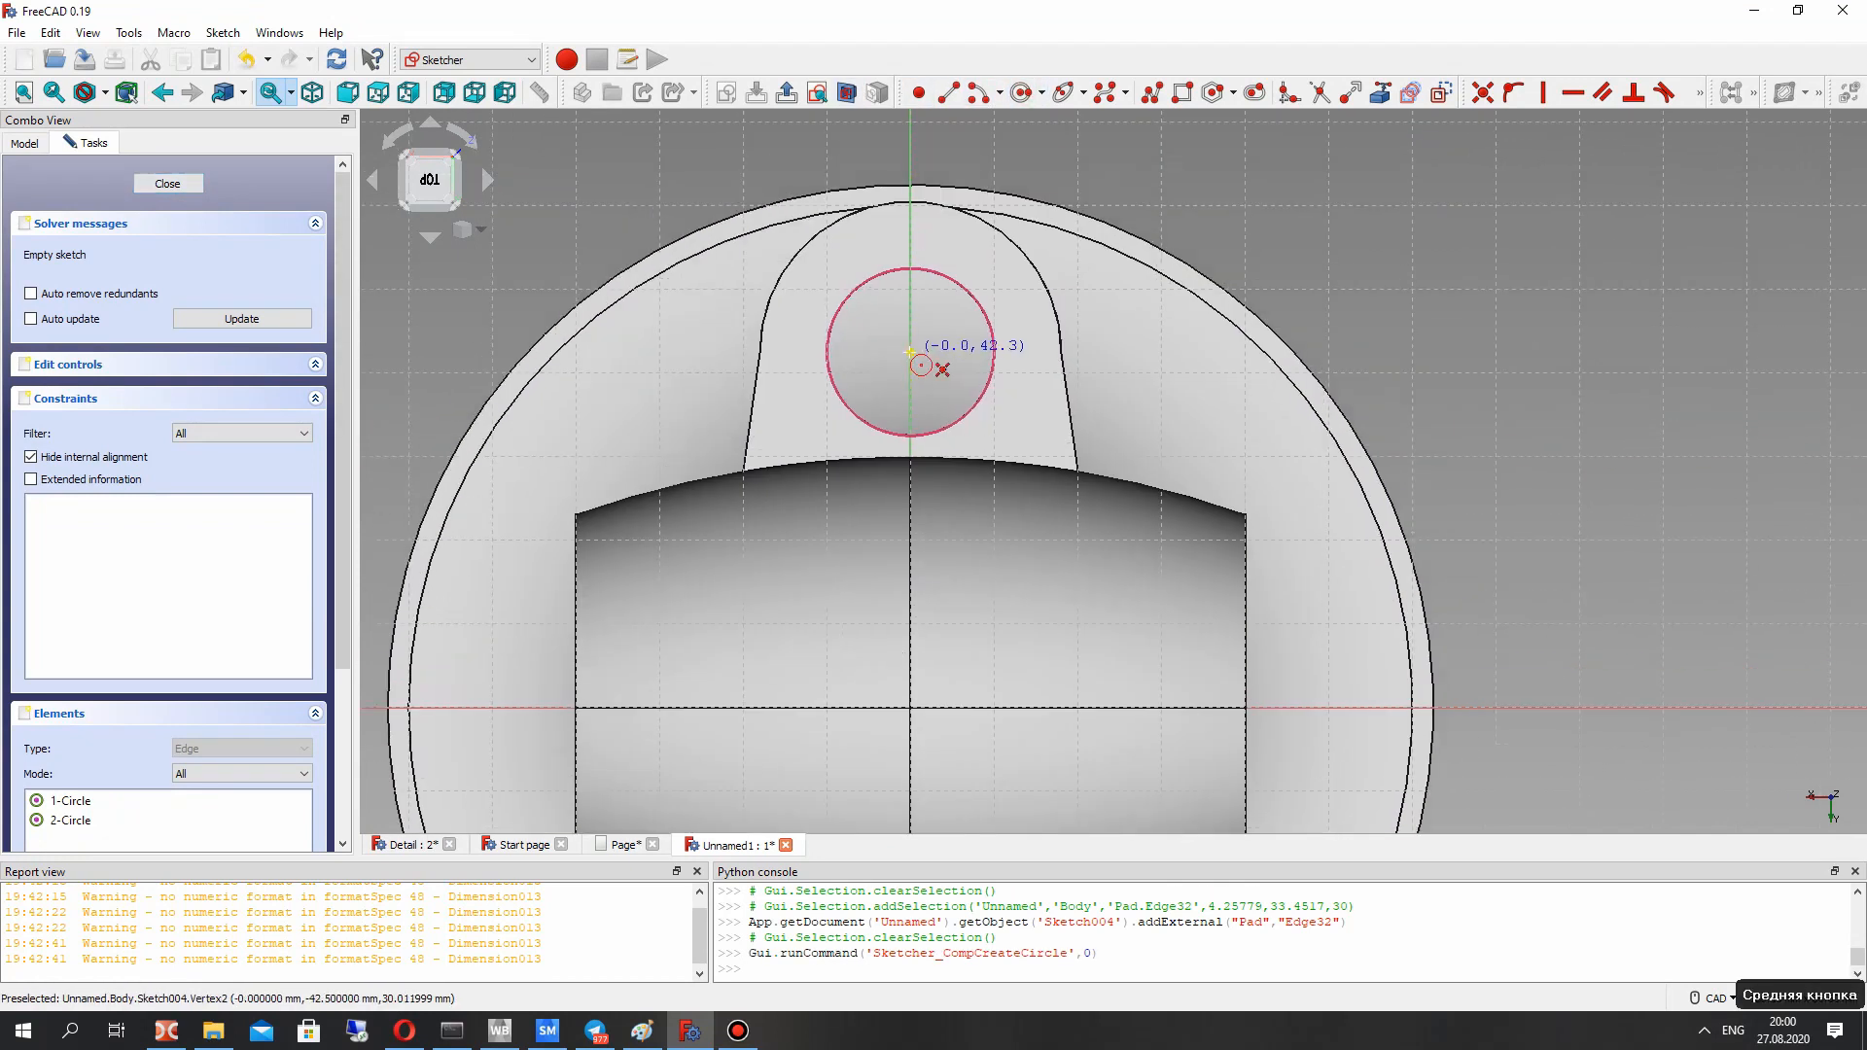
left_click(910, 353)
left_click(860, 296)
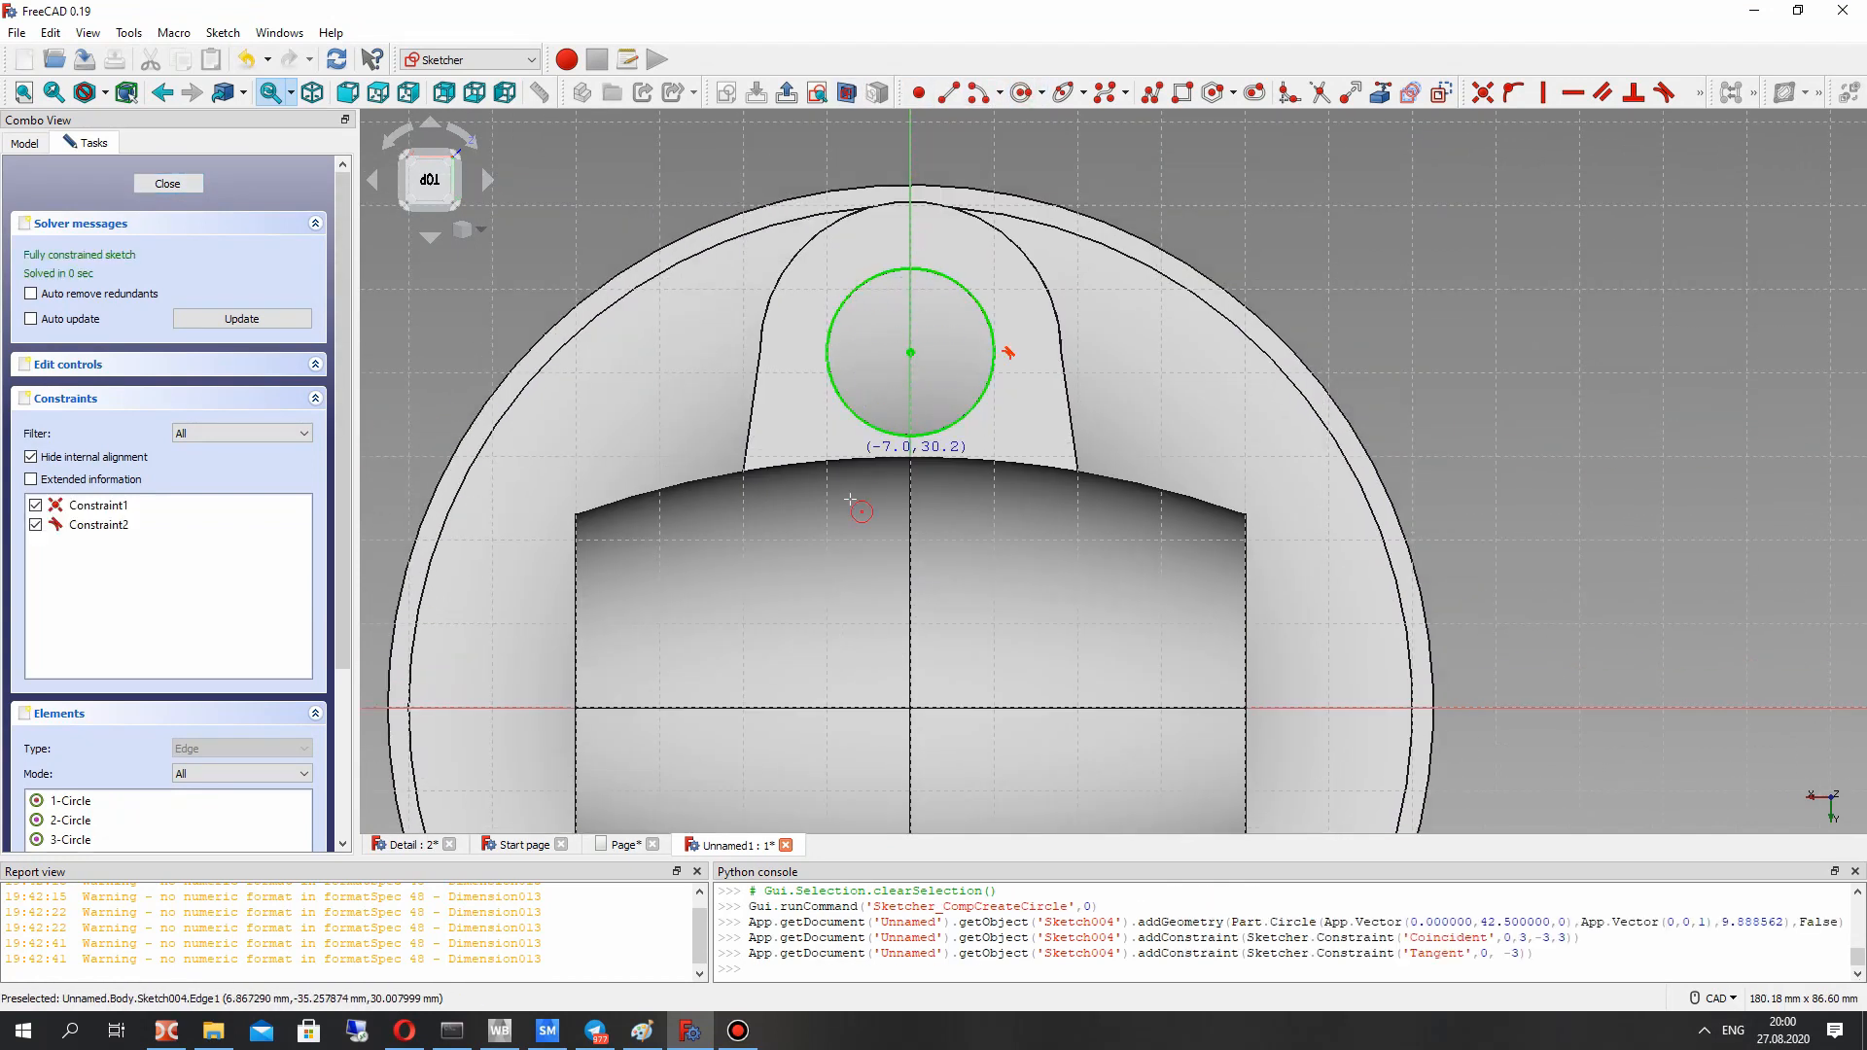
middle_click_drag(849, 674, 894, 180)
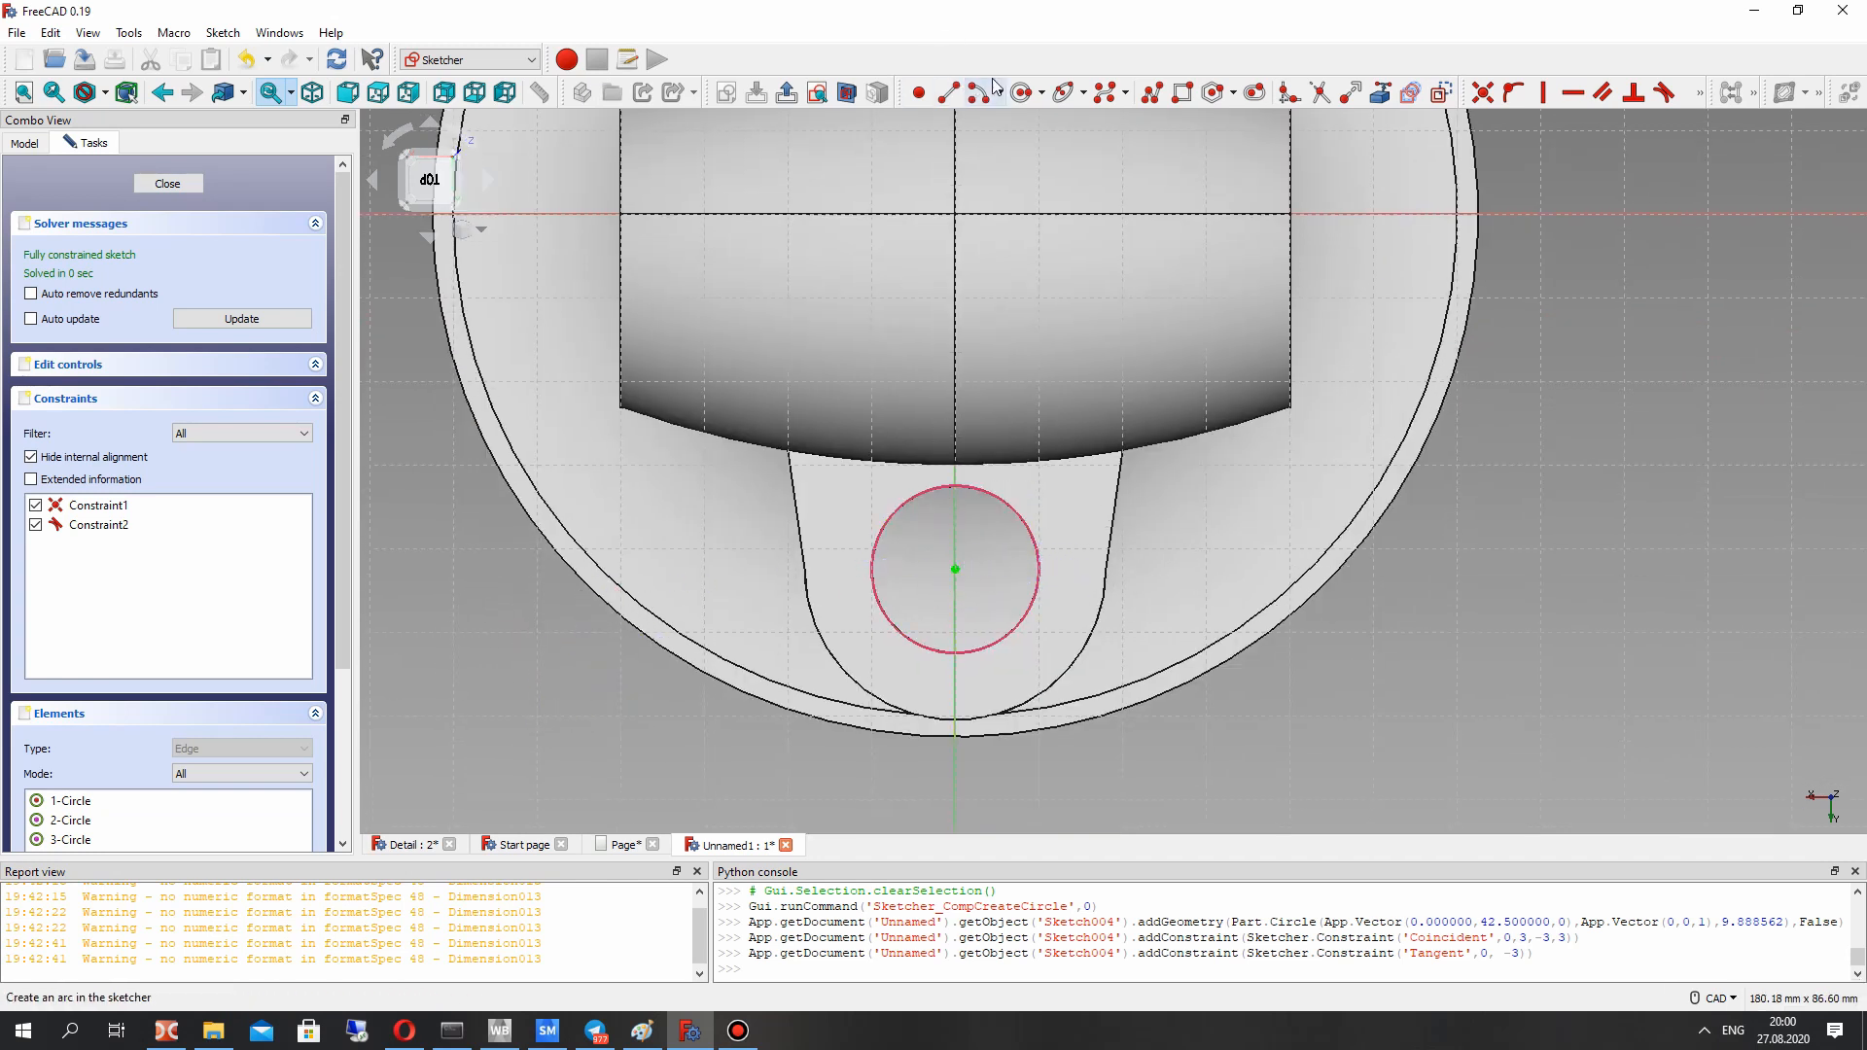
left_click(1021, 92)
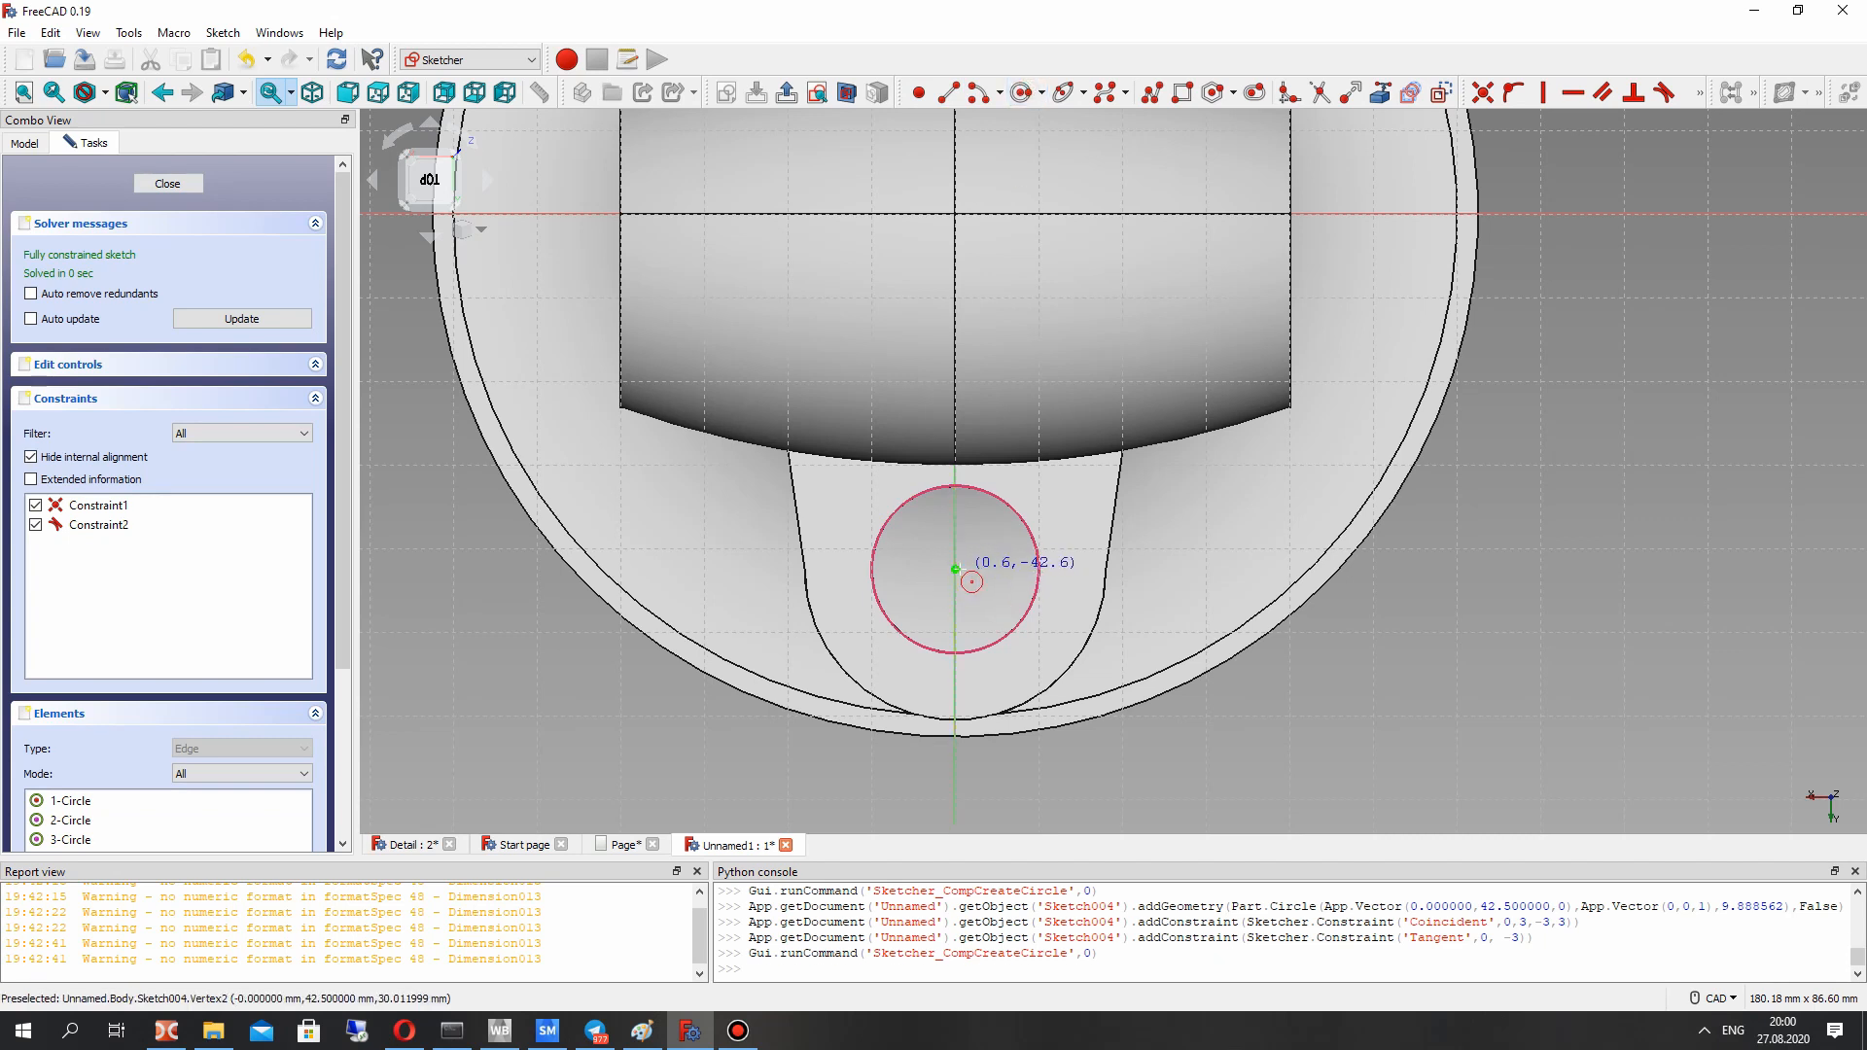
left_click(955, 570)
left_click(955, 489)
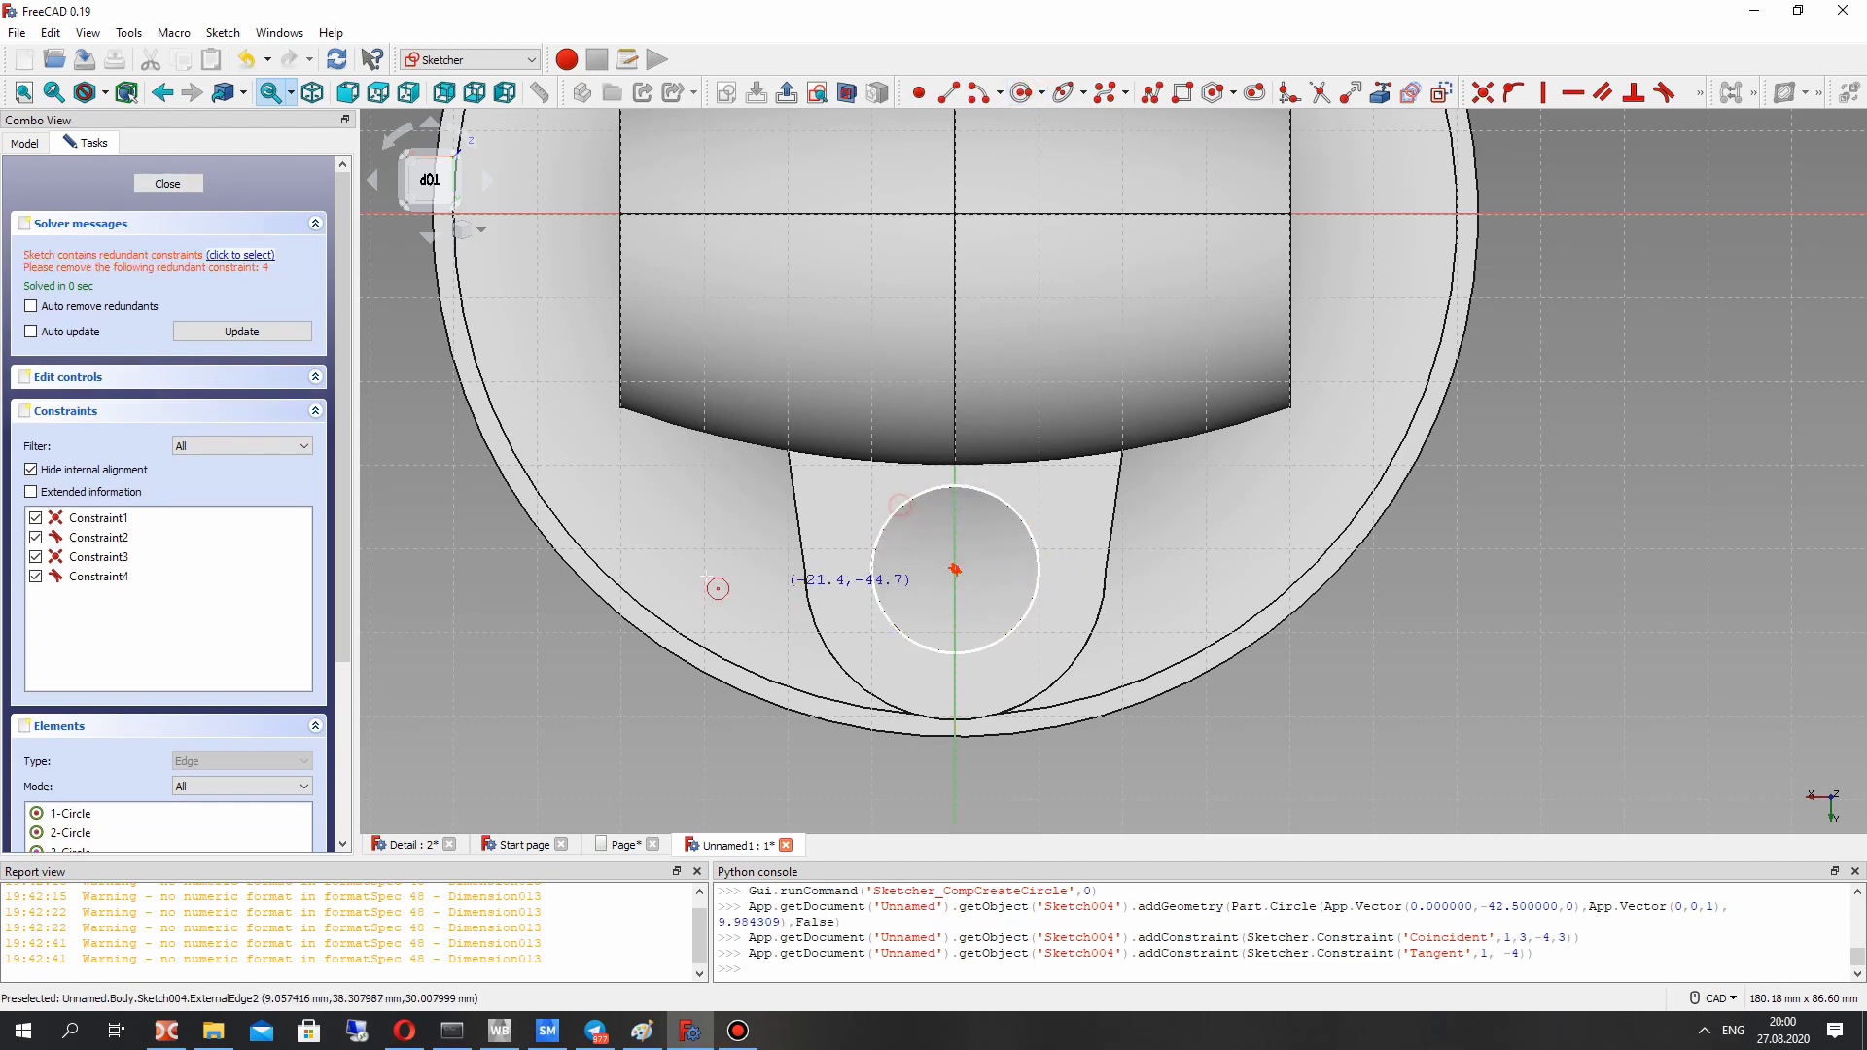
Step: Delete the second circle's redundant tangent constraint and close the sketch
right_click(94, 577)
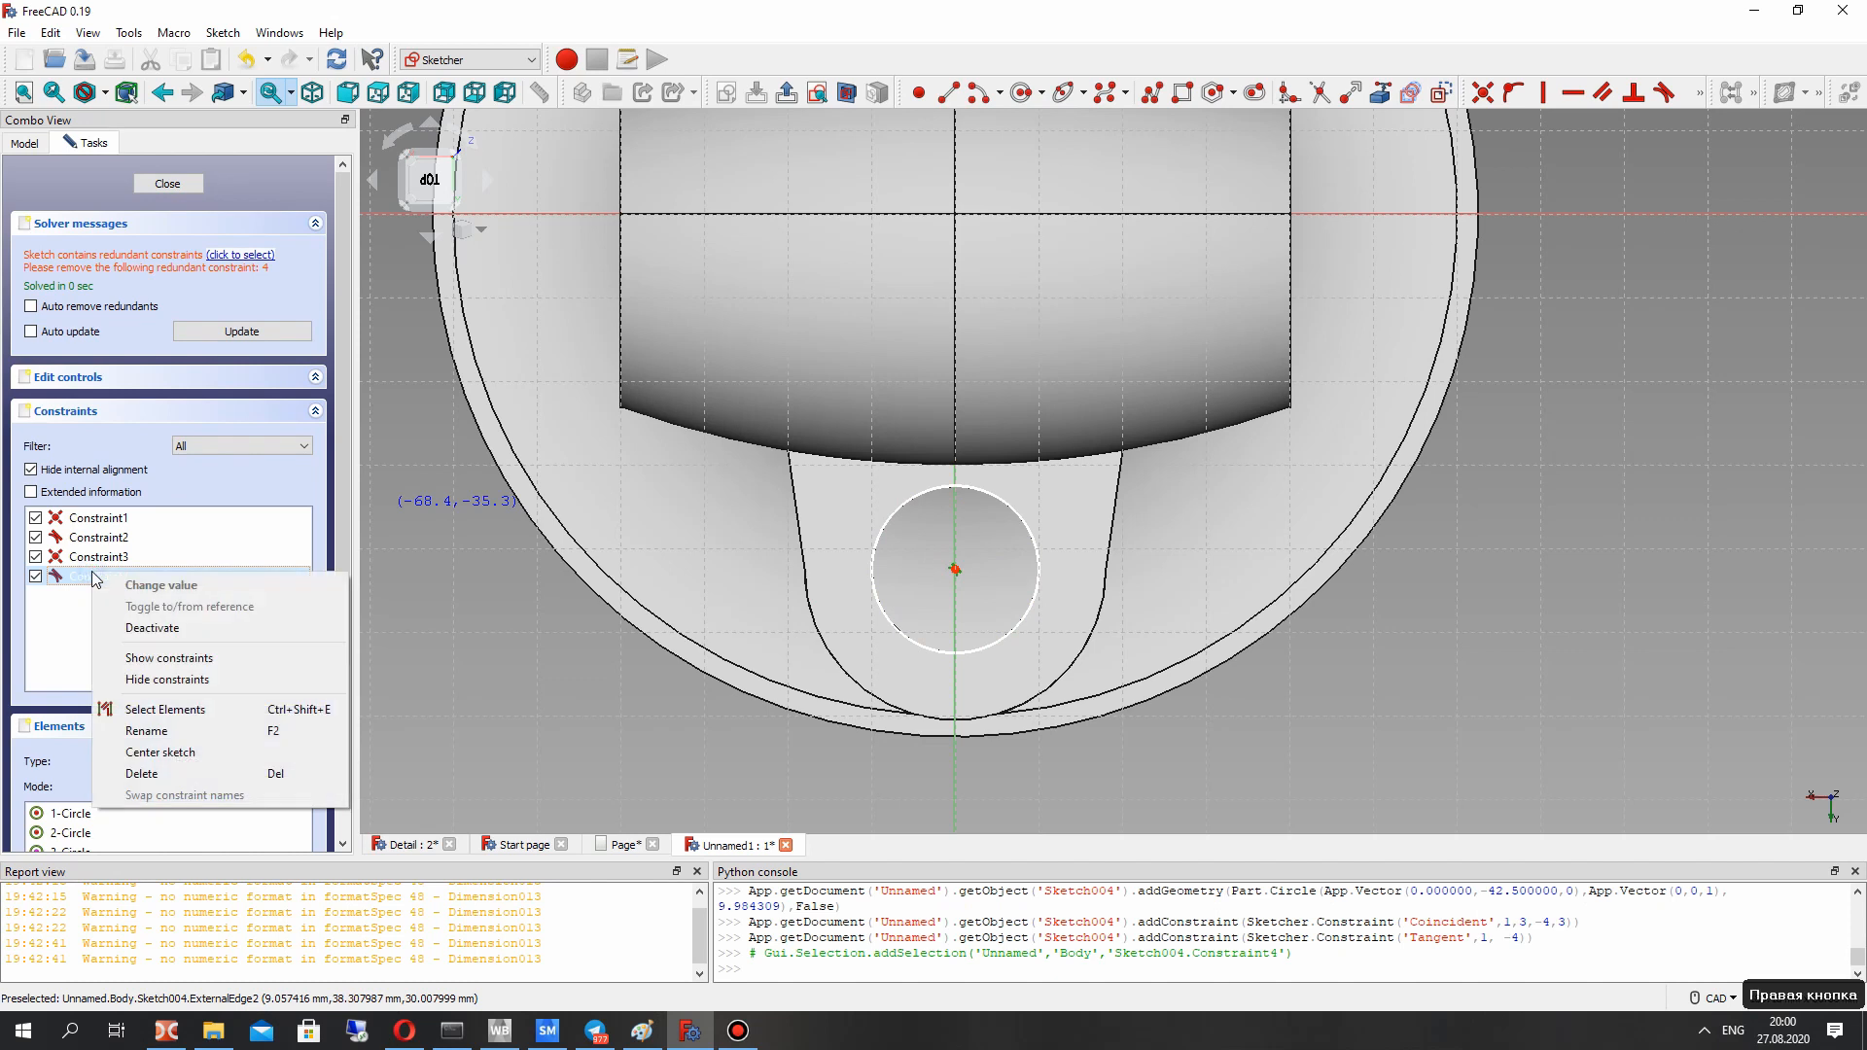
left_click(141, 773)
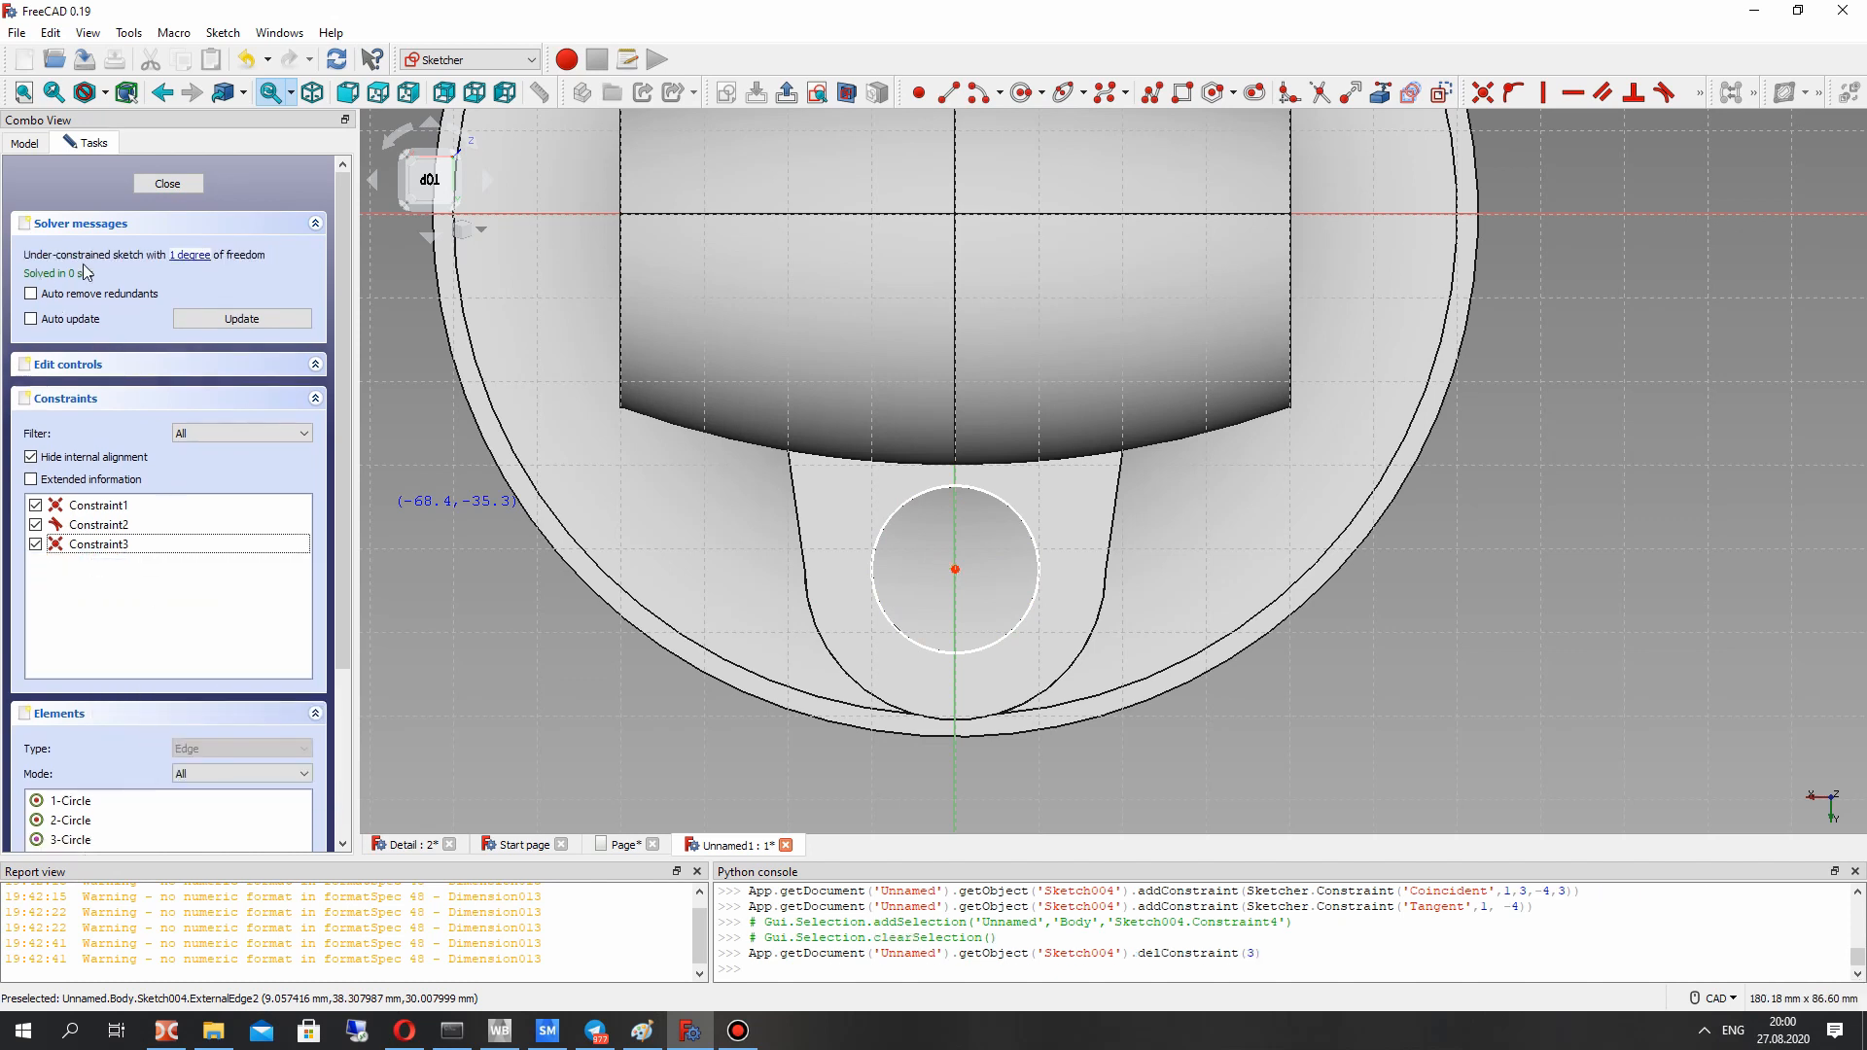
left_click(167, 182)
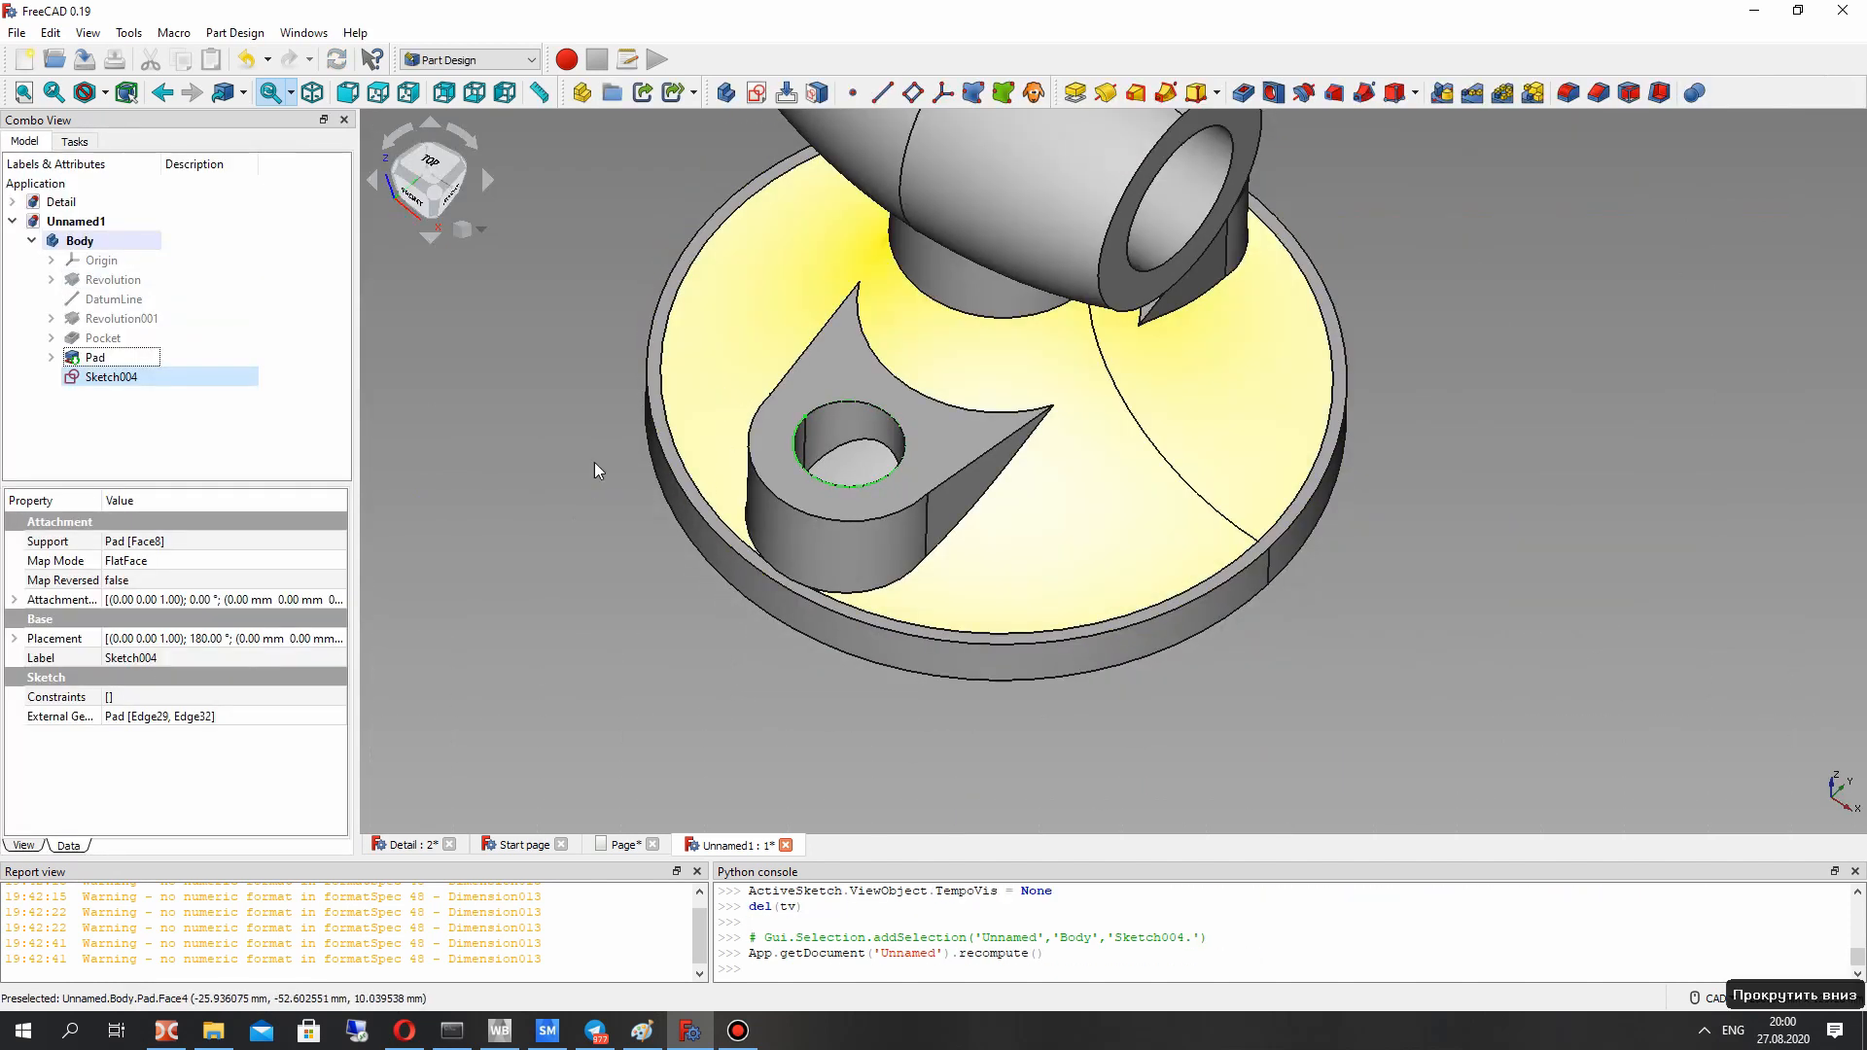
Step: Pocket the two hole circles 100 mm deep through the lugs and flange
left_click(1244, 93)
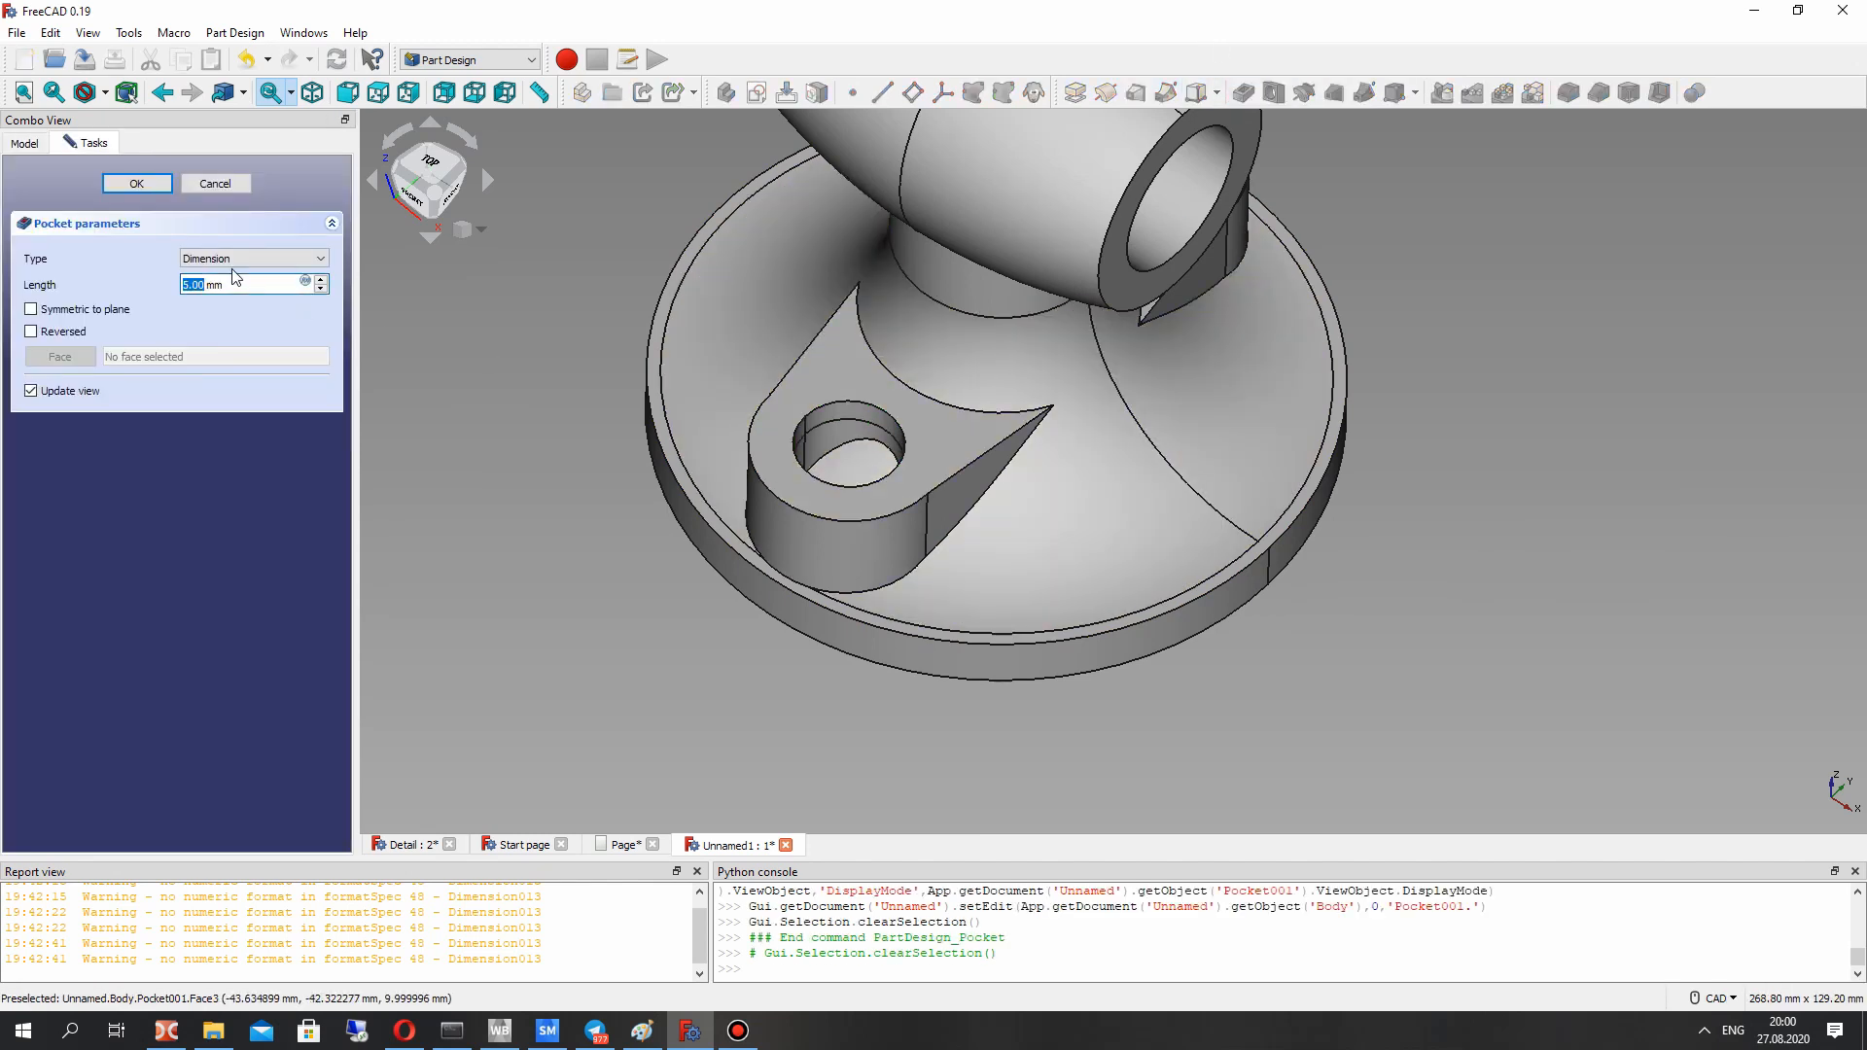
type("100")
right_click_drag(1031, 671, 1099, 266)
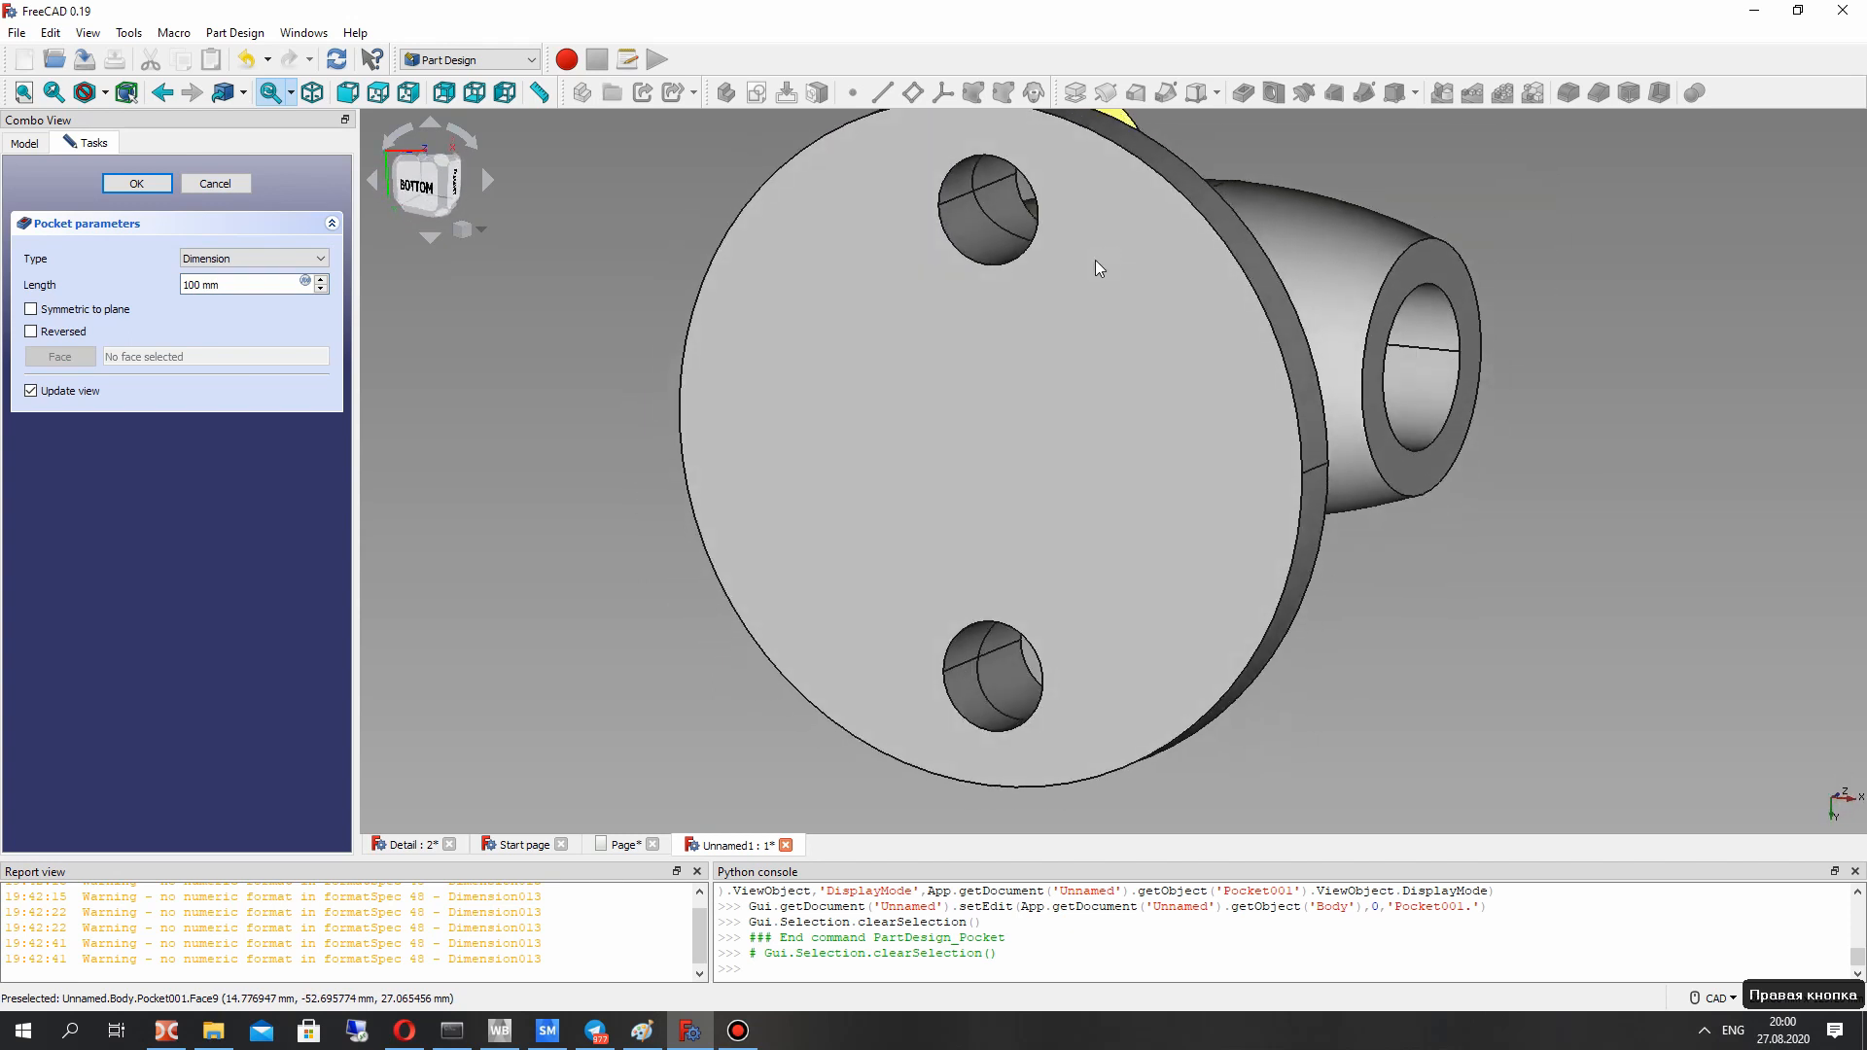
left_click(137, 184)
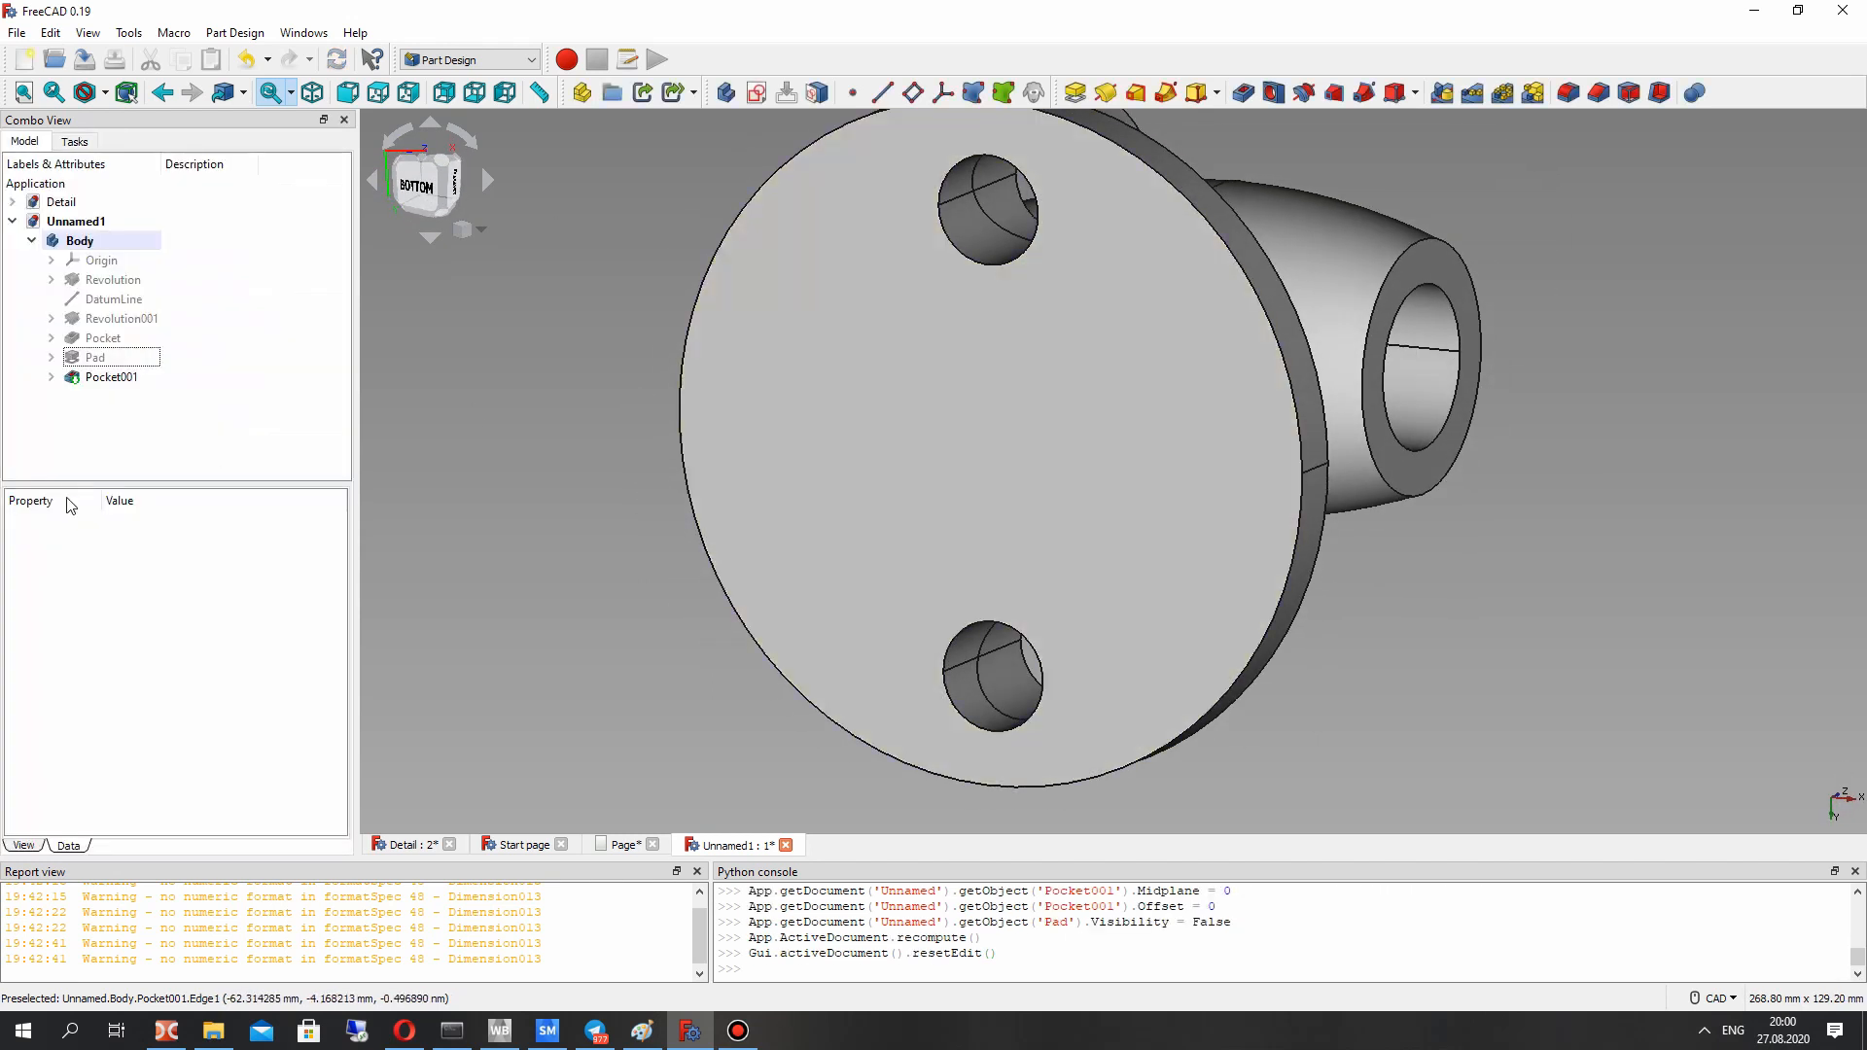
Step: Set the Refine property of the lug-hole pocket to true
left_click(109, 378)
left_click(138, 580)
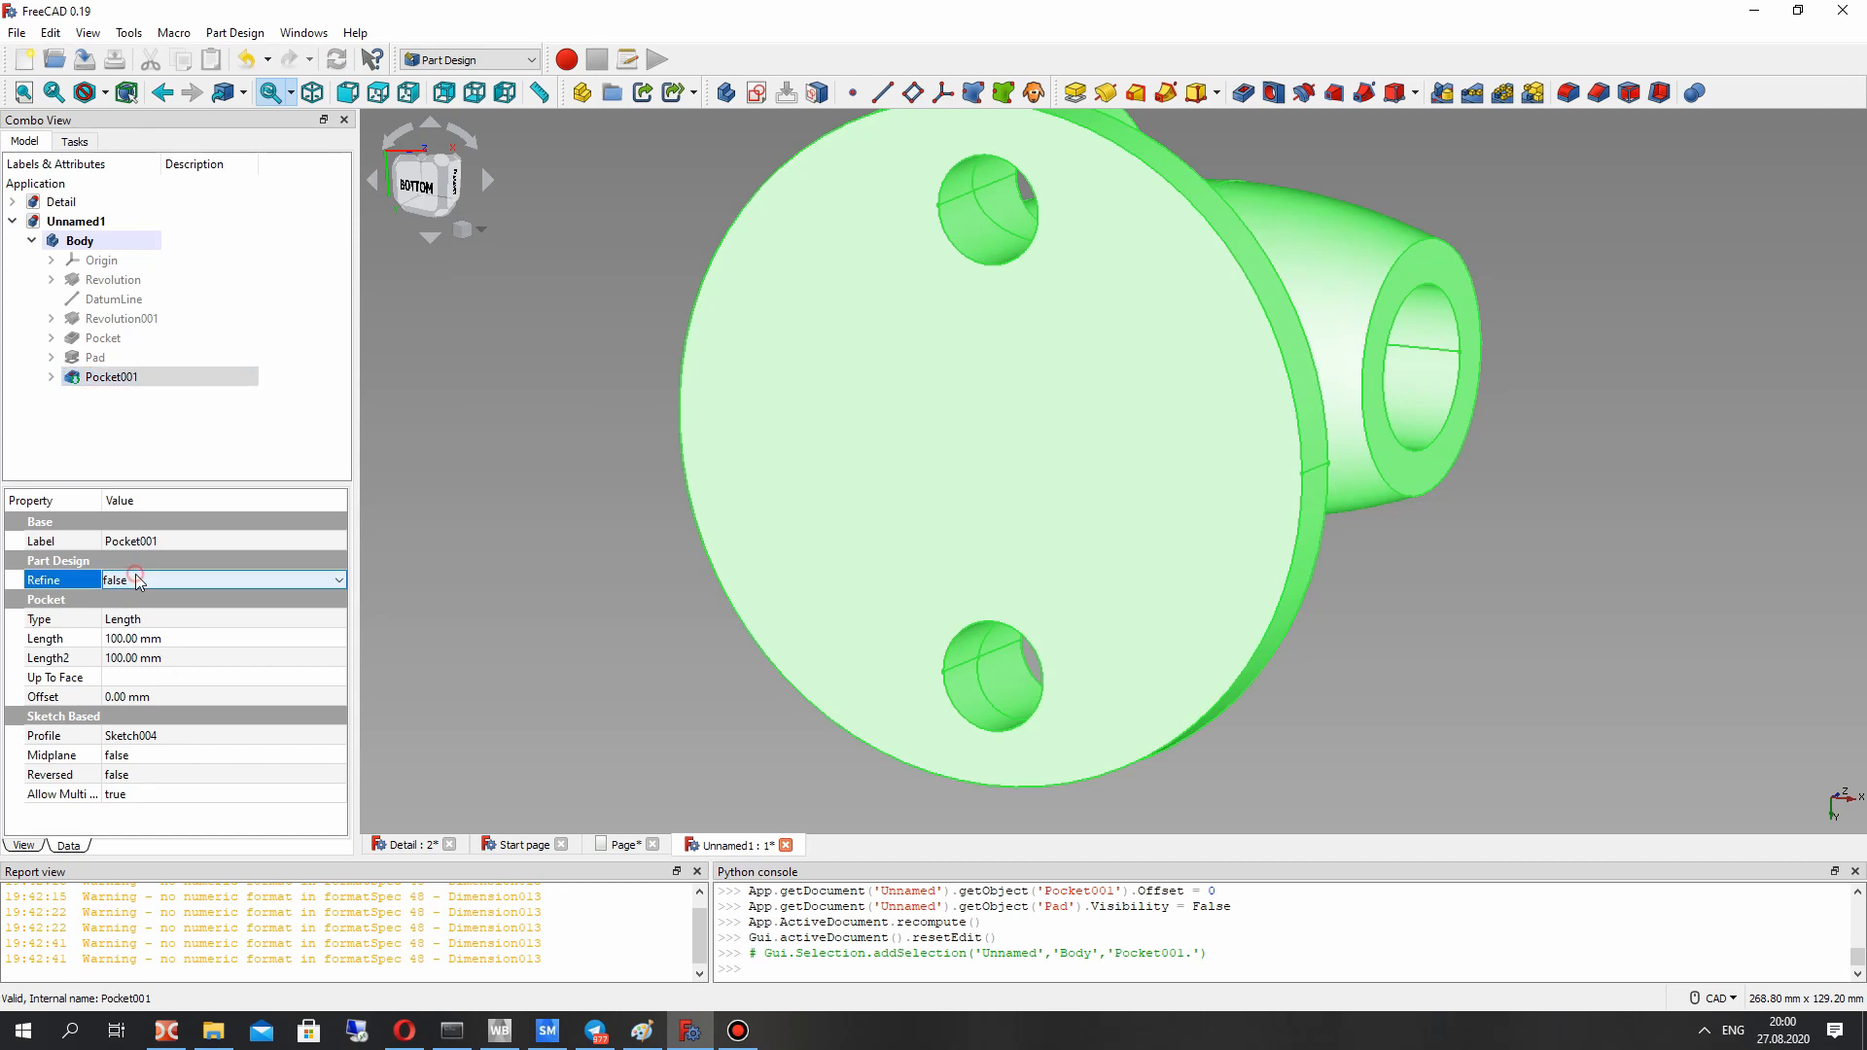
left_click(138, 580)
left_click(116, 619)
left_click(526, 500)
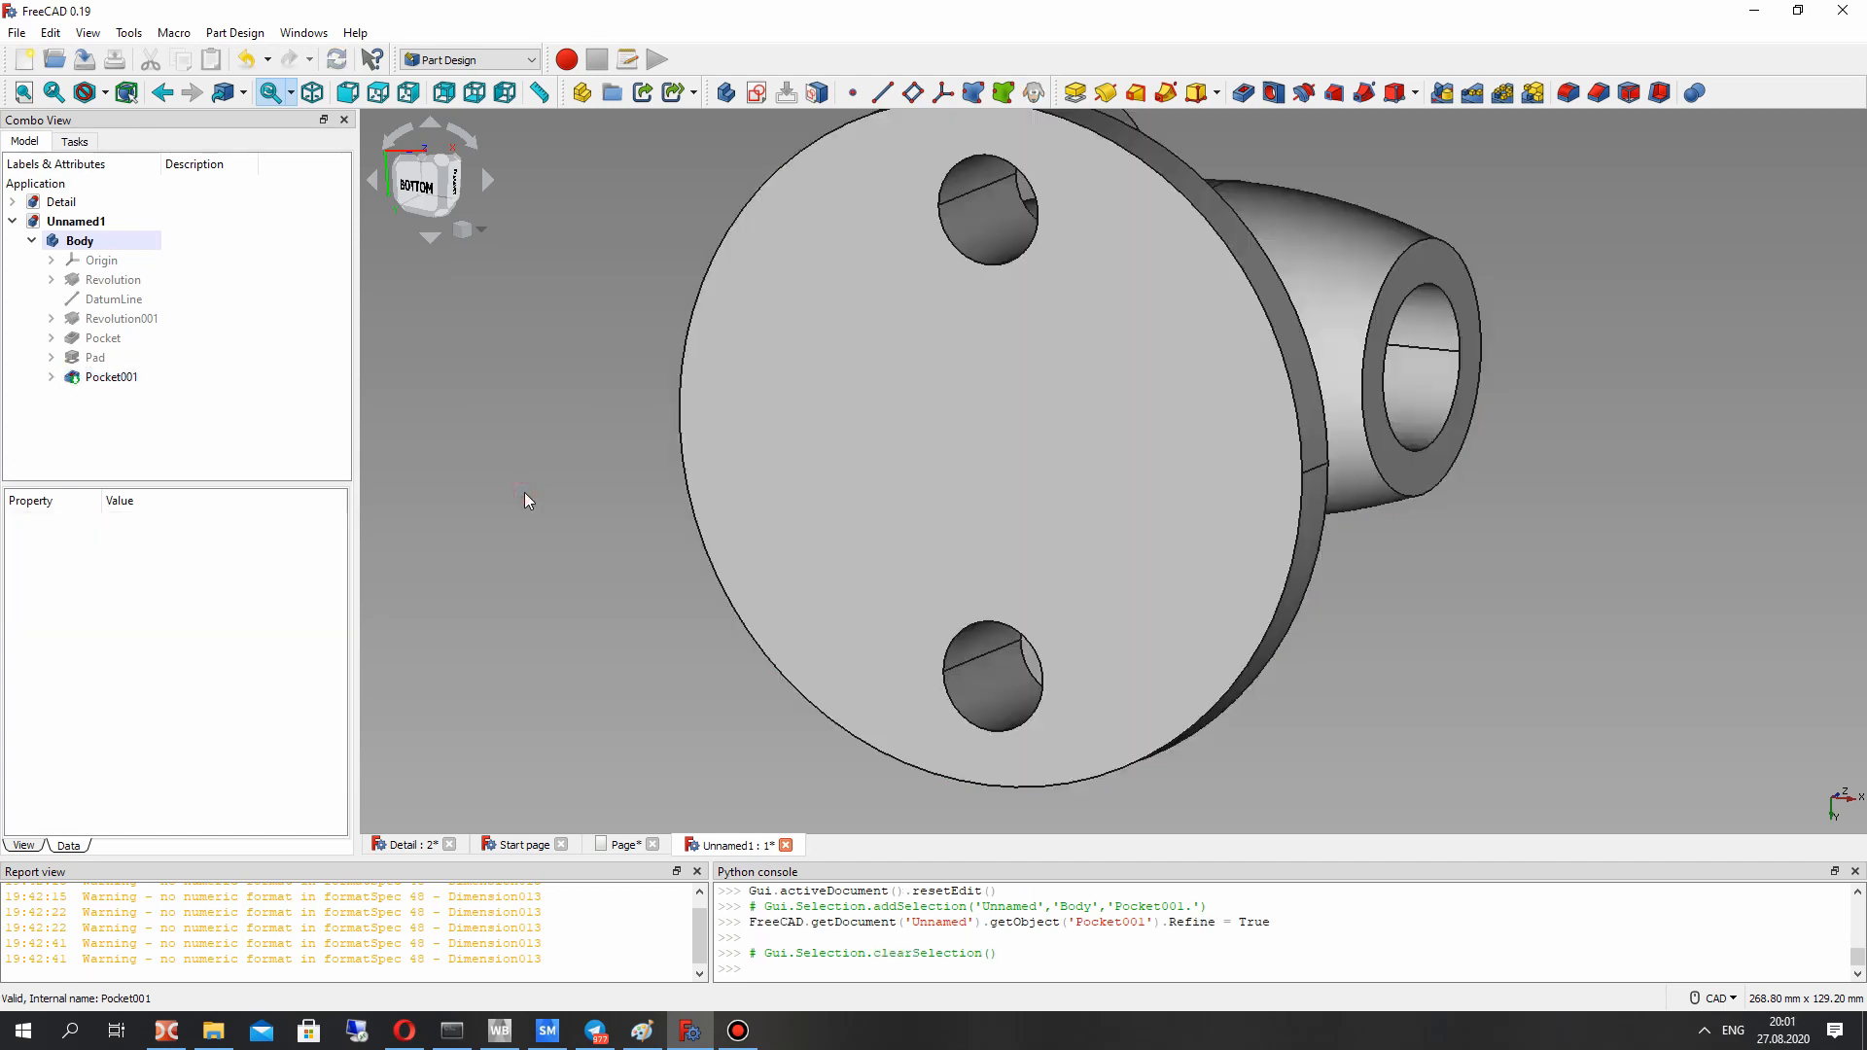
Step: Start a sketch on the flange's underside and draw a circle about 33 mm in diameter centred on the origin
right_click_drag(929, 384, 1094, 457)
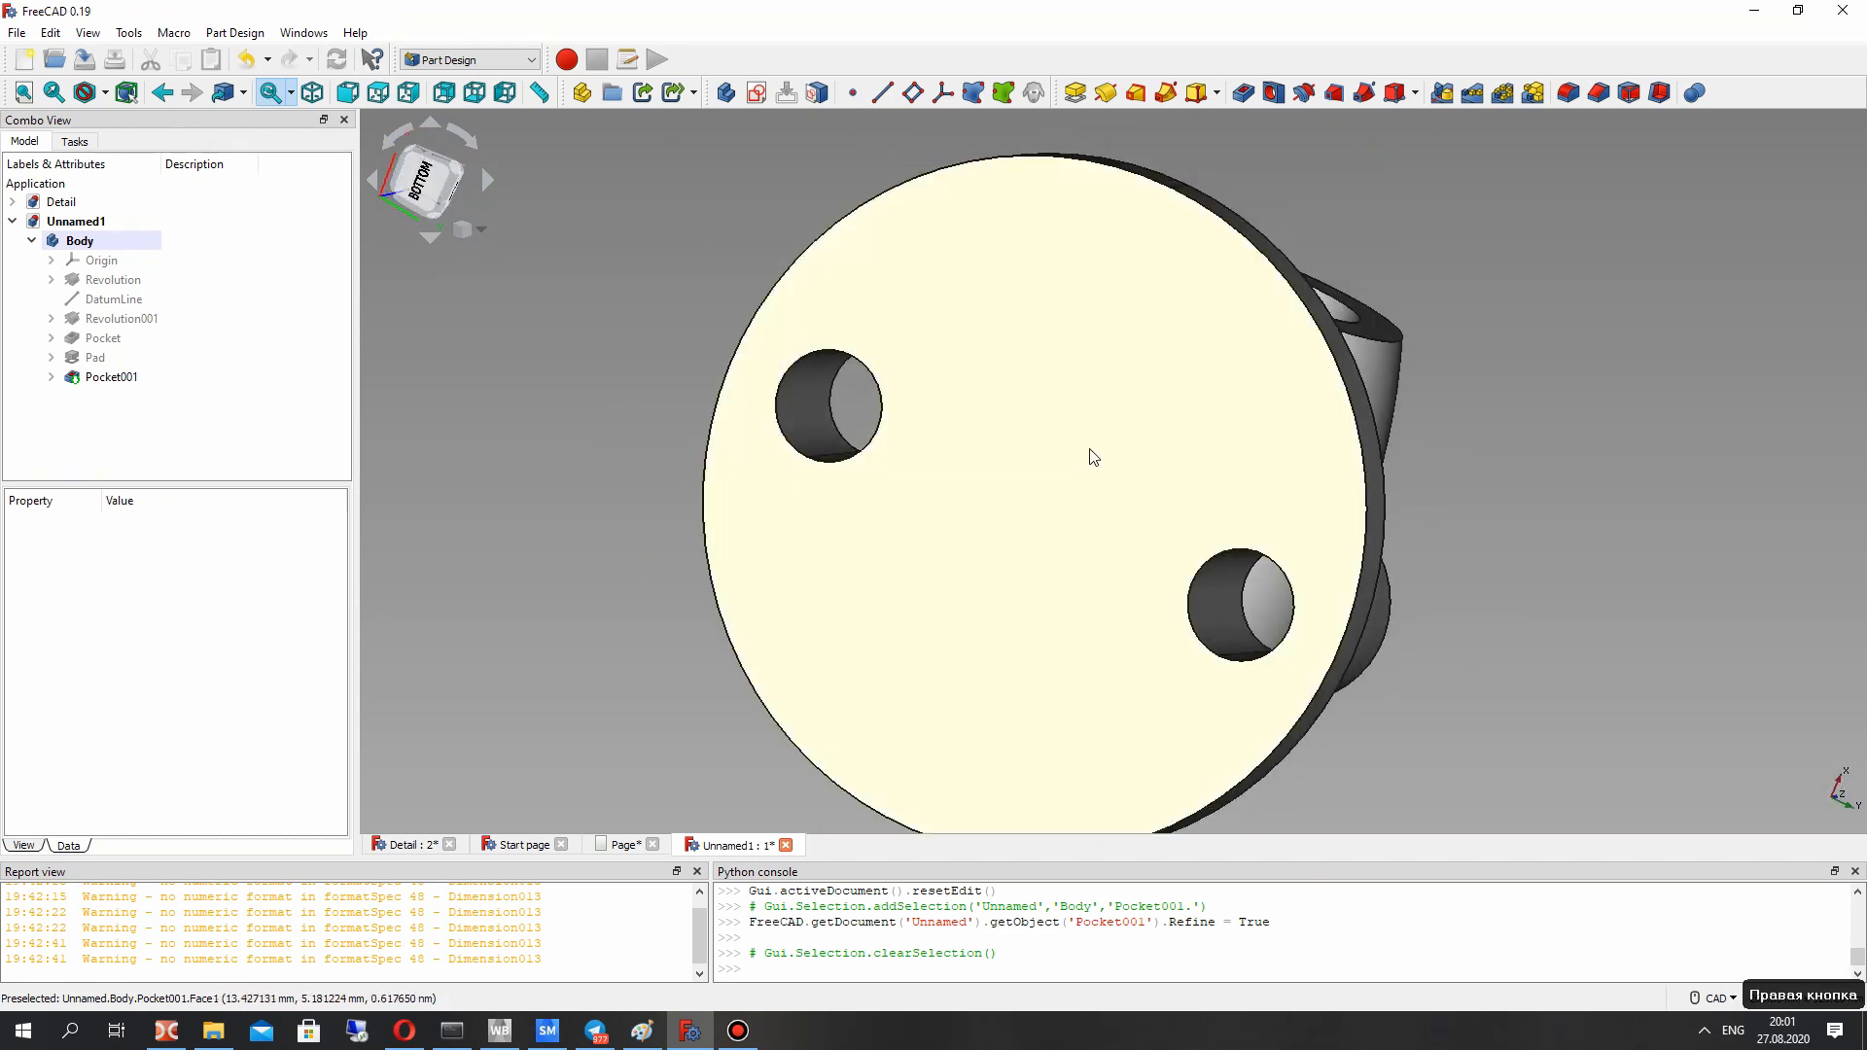
right_click_drag(1223, 432, 1019, 353)
left_click(1019, 353)
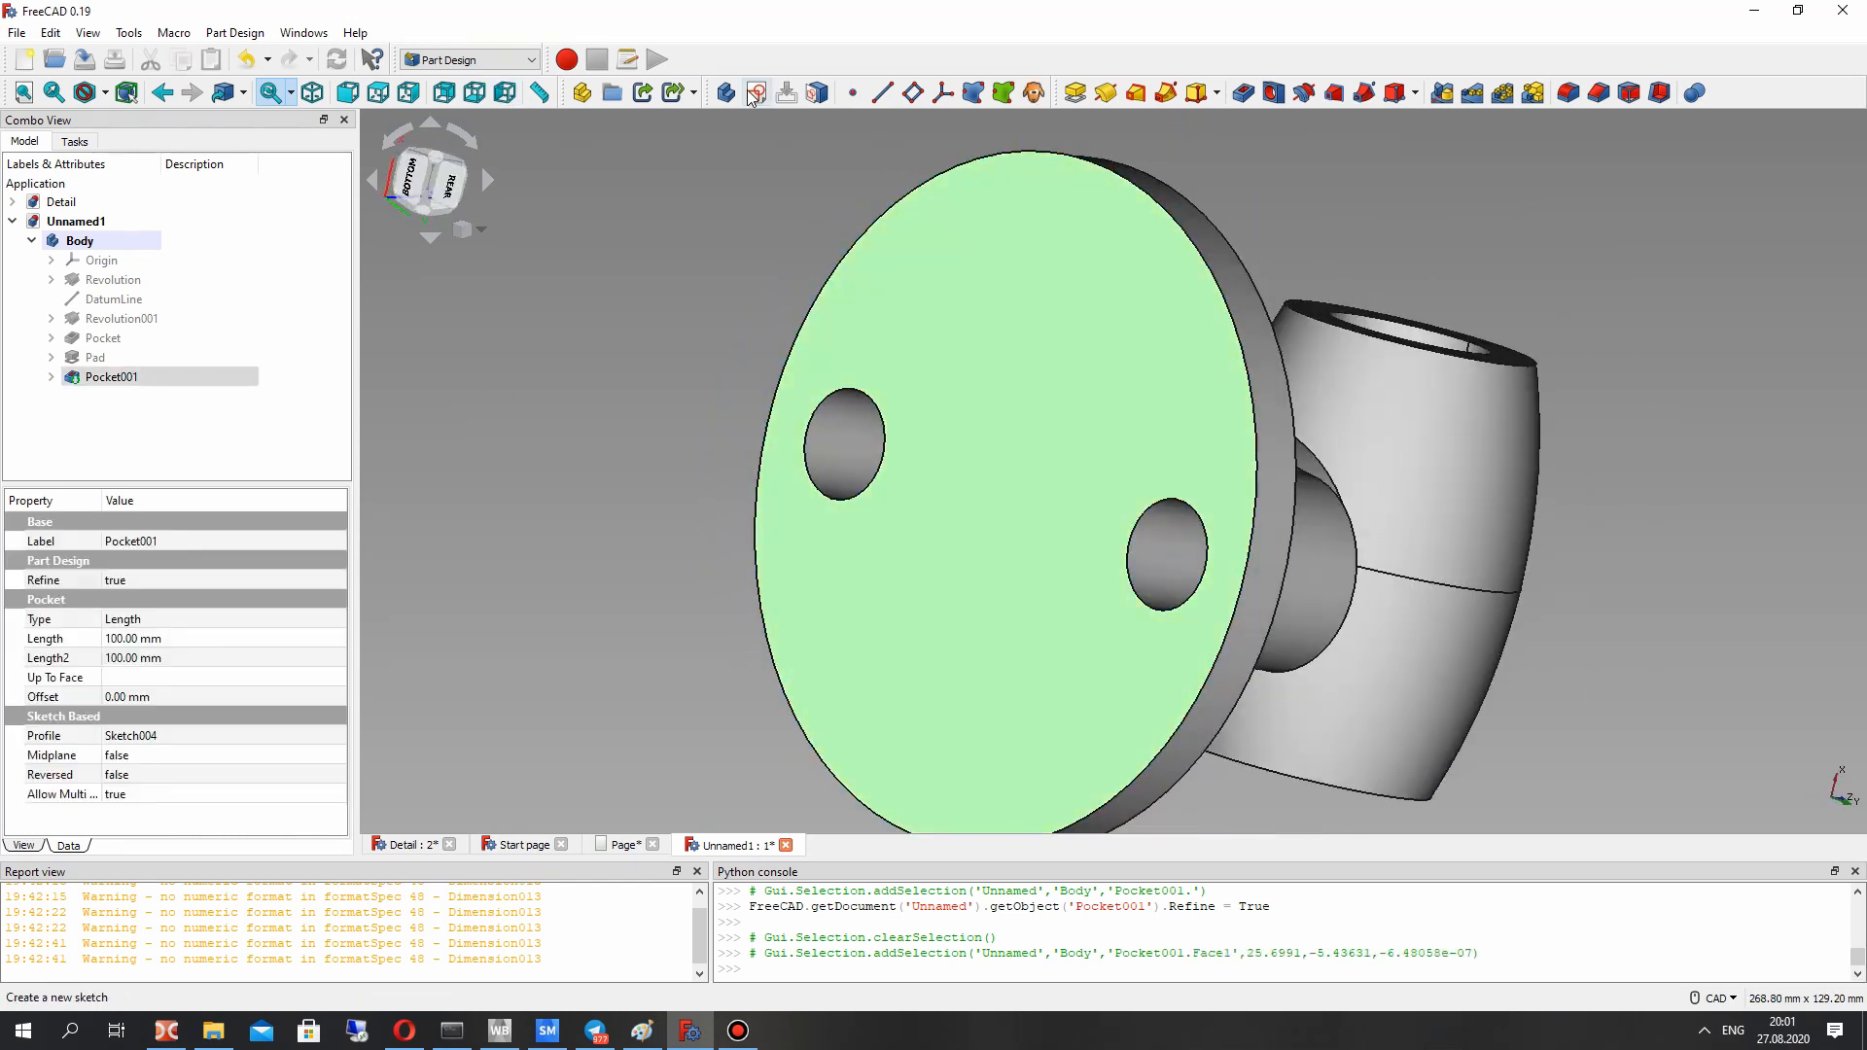
left_click(756, 92)
left_click(1021, 92)
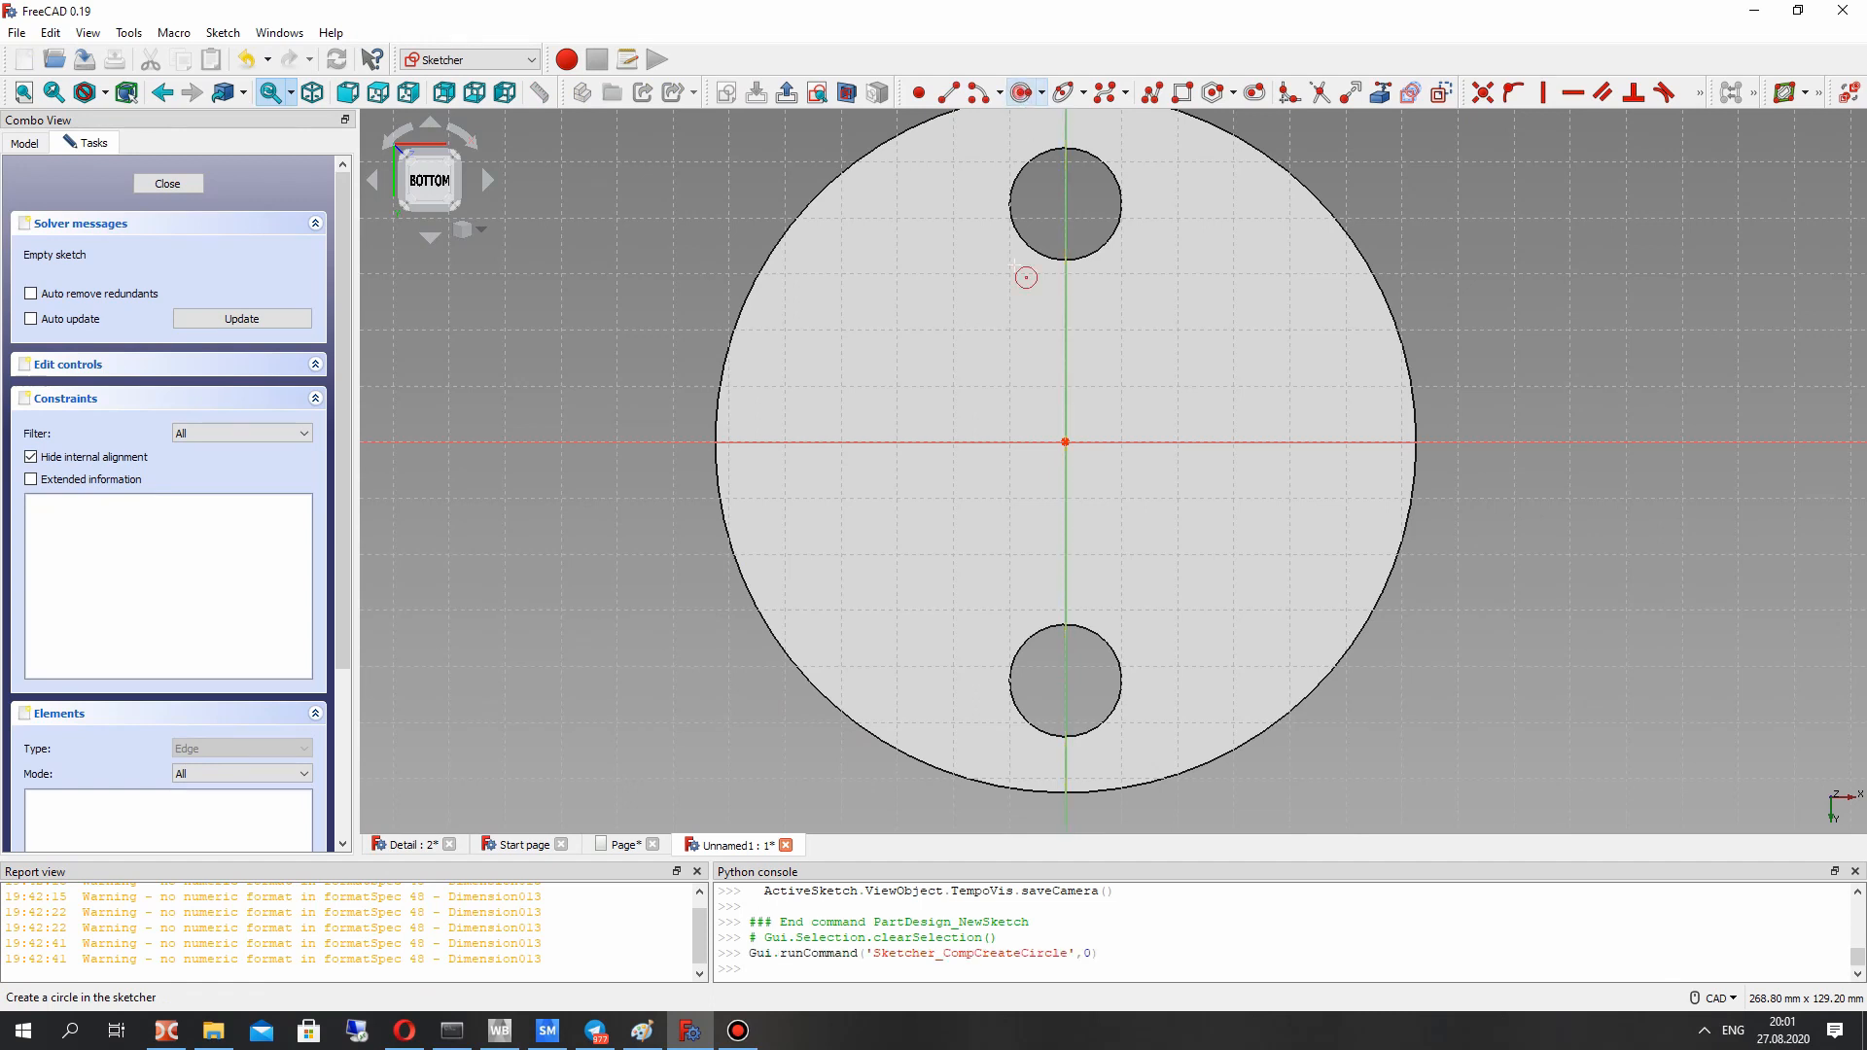
left_click(1066, 442)
left_click(1133, 376)
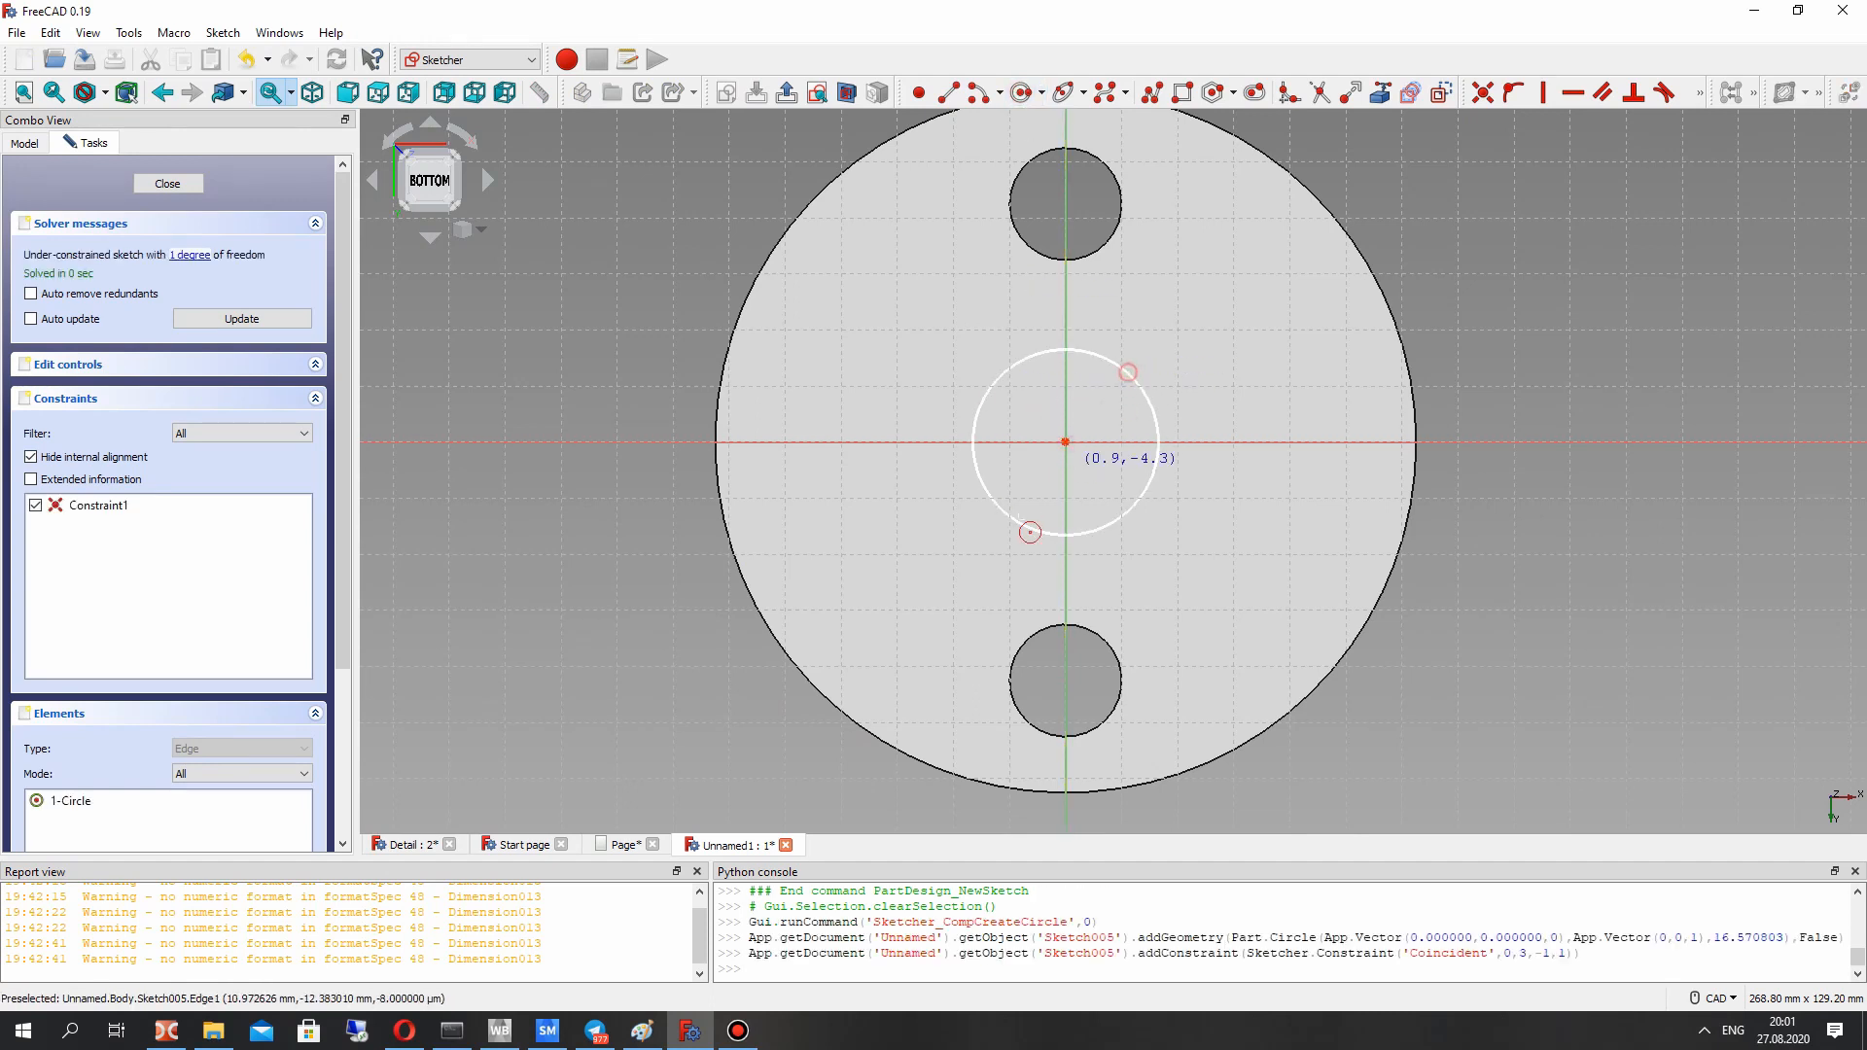
Step: Check the central bore in the drawing's section view, constrain the circle's diameter to 25 mm, and close the sketch
left_click(627, 845)
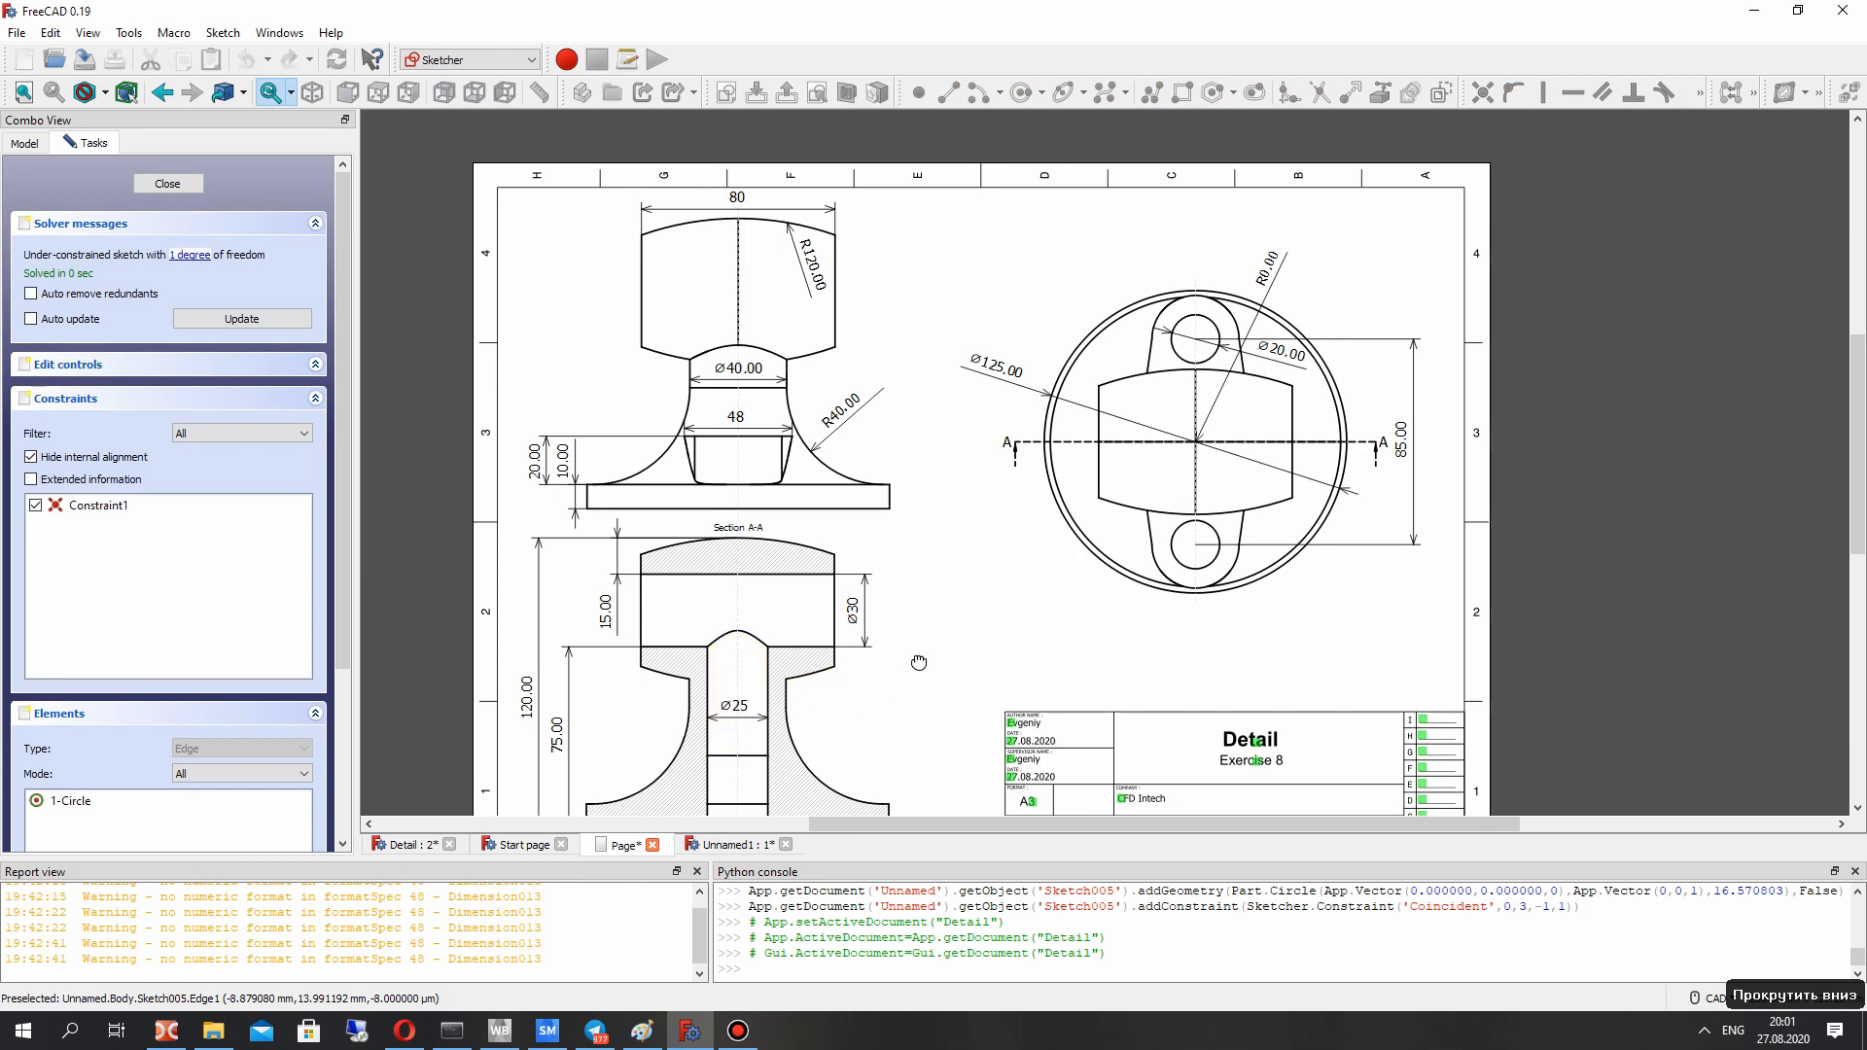
scroll(919, 662, "up", 3)
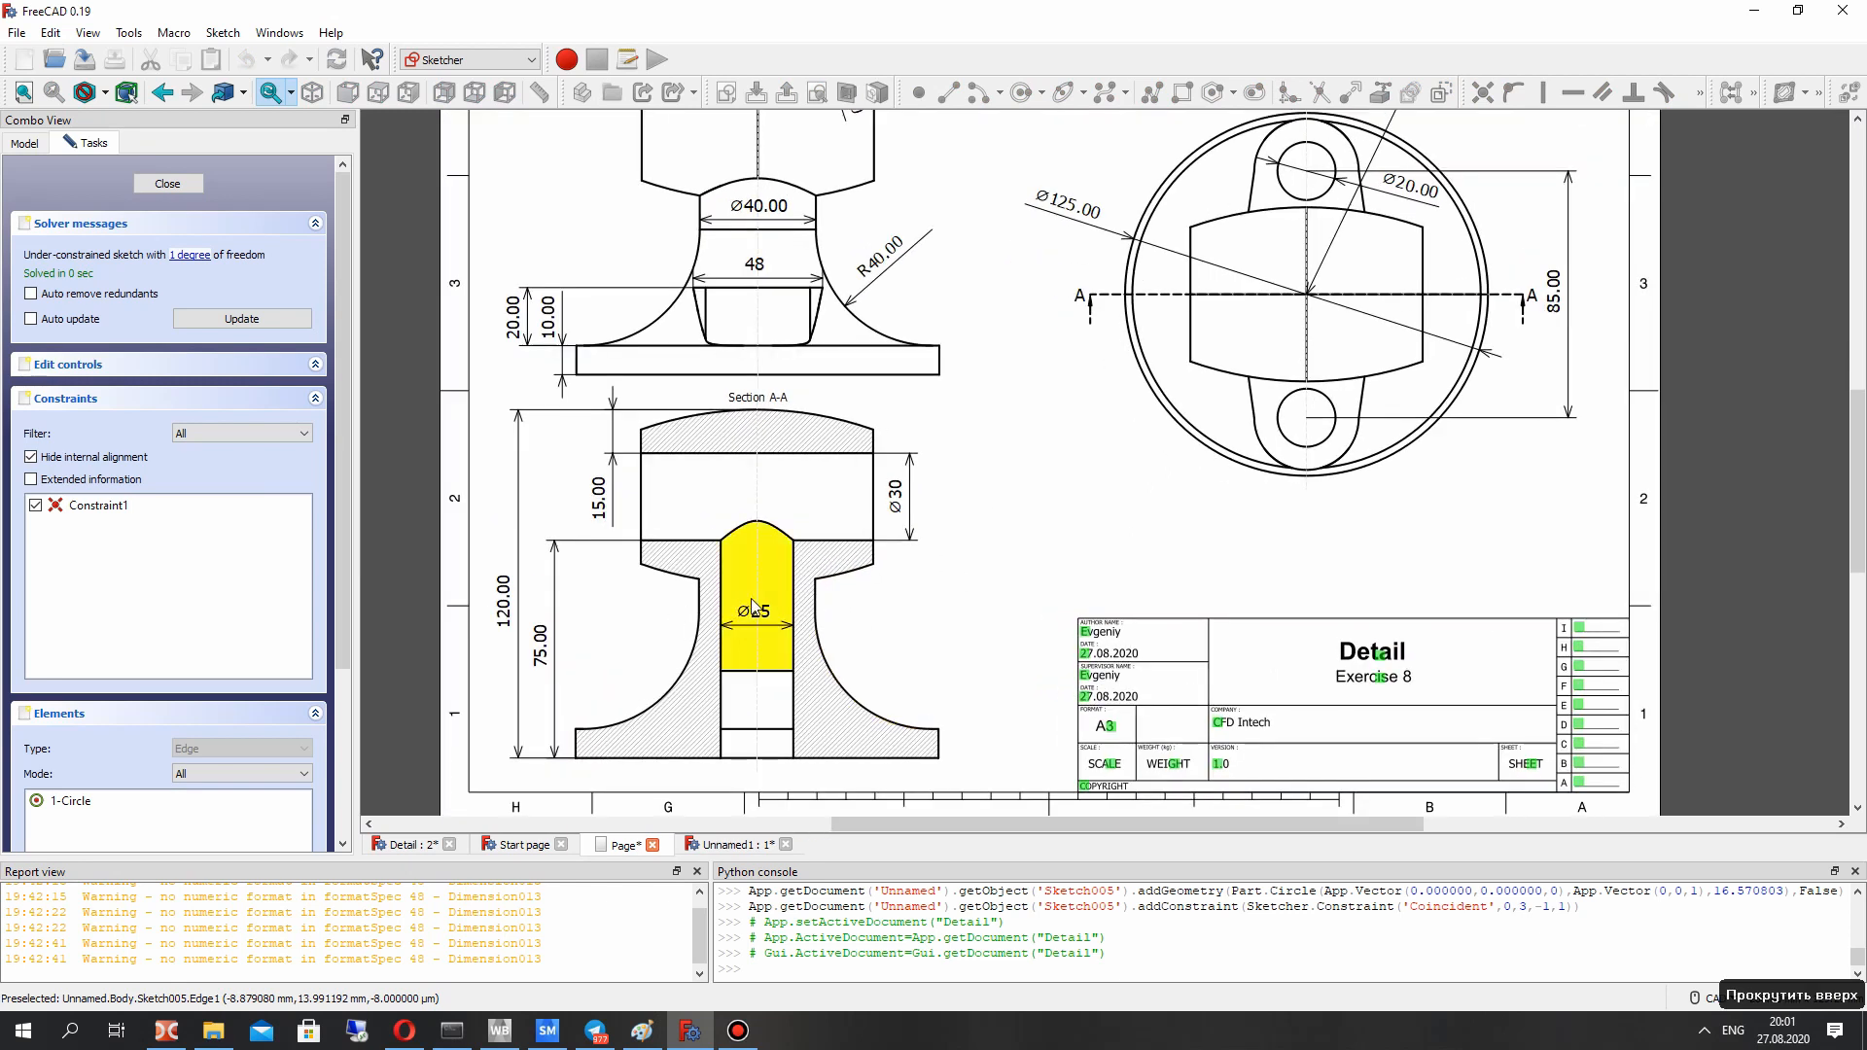
left_click(731, 846)
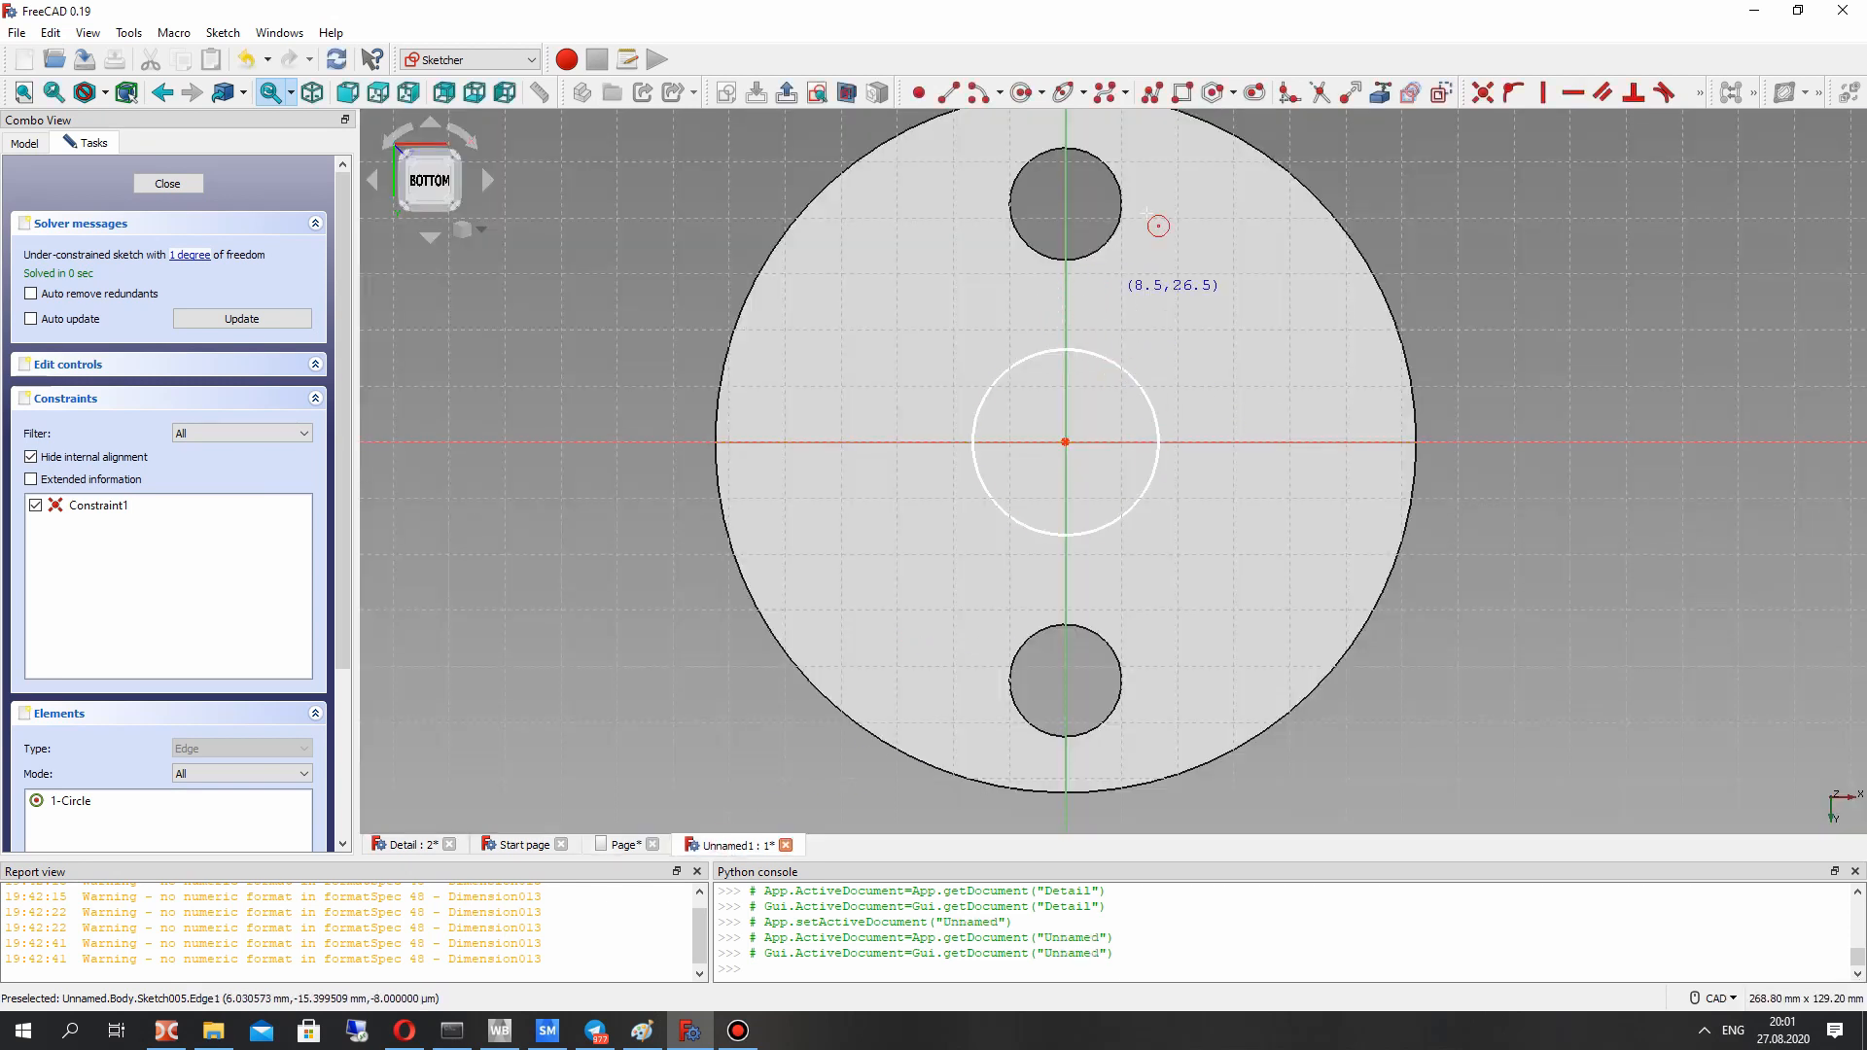
left_click(1700, 93)
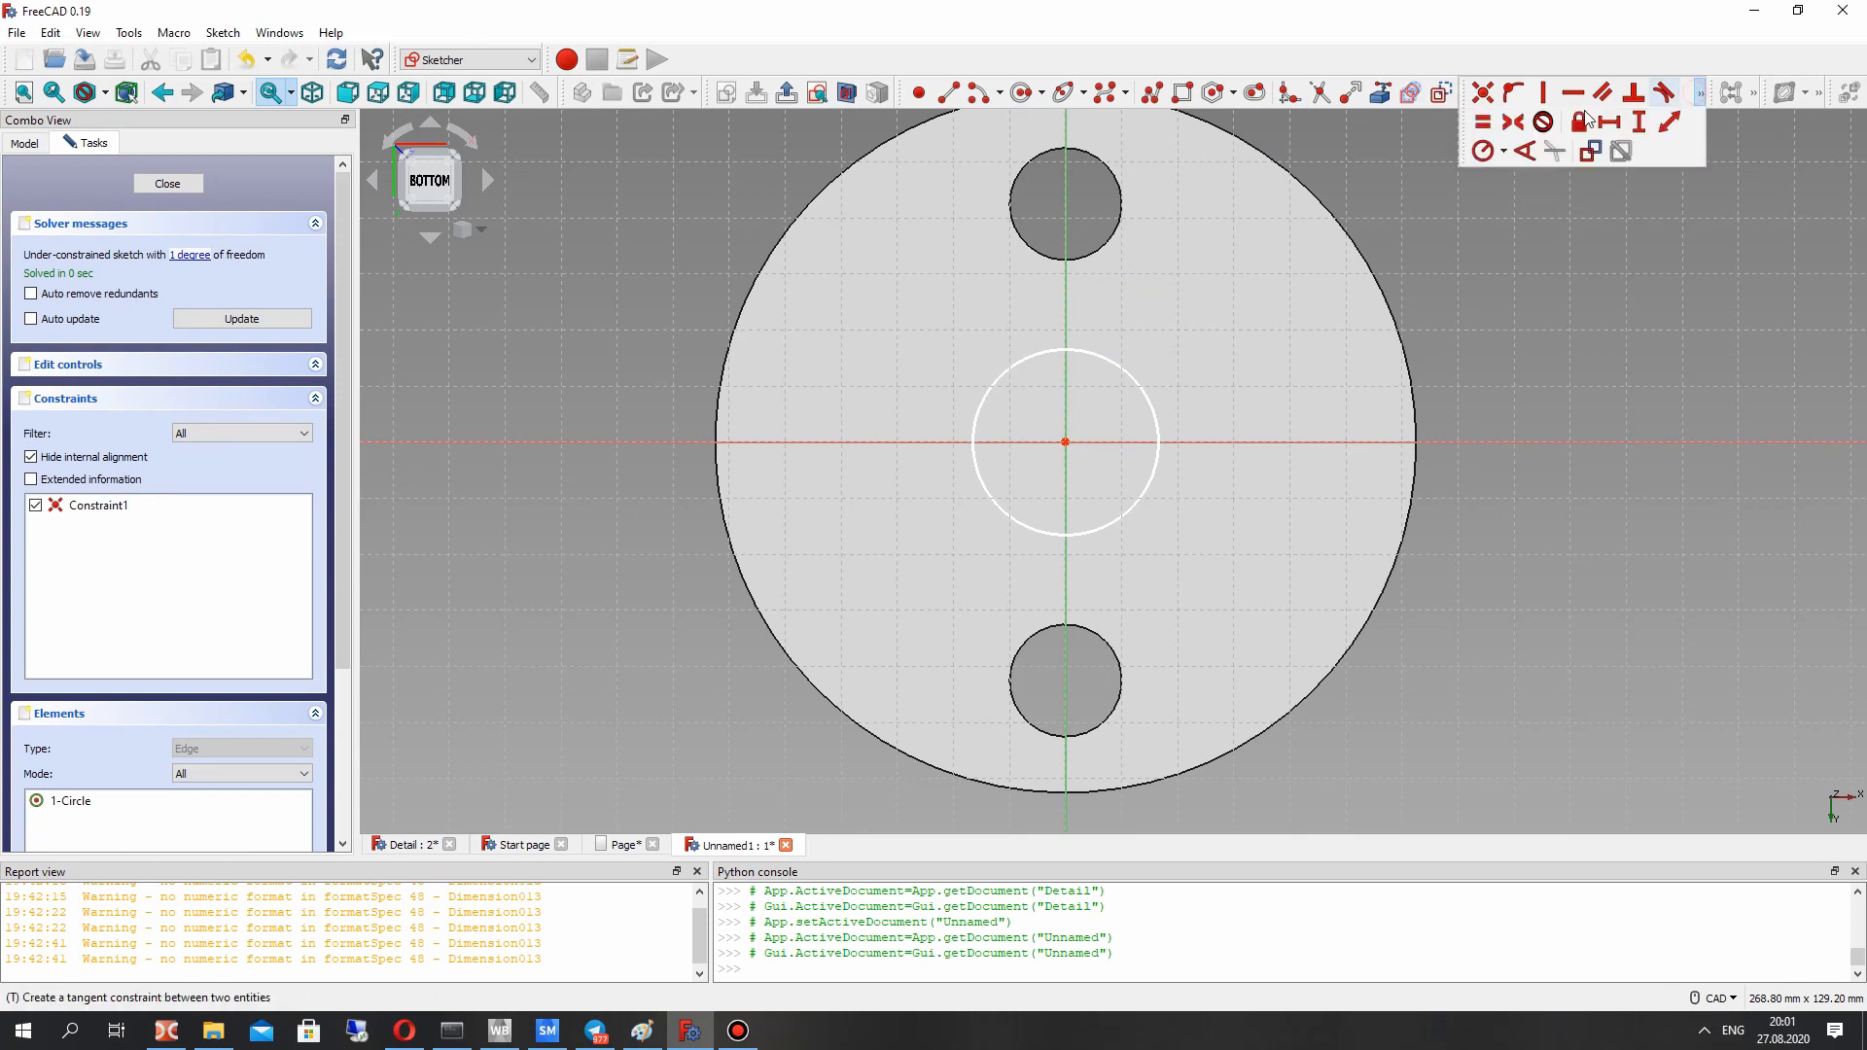
left_click(1509, 153)
left_click(1551, 201)
left_click(1143, 392)
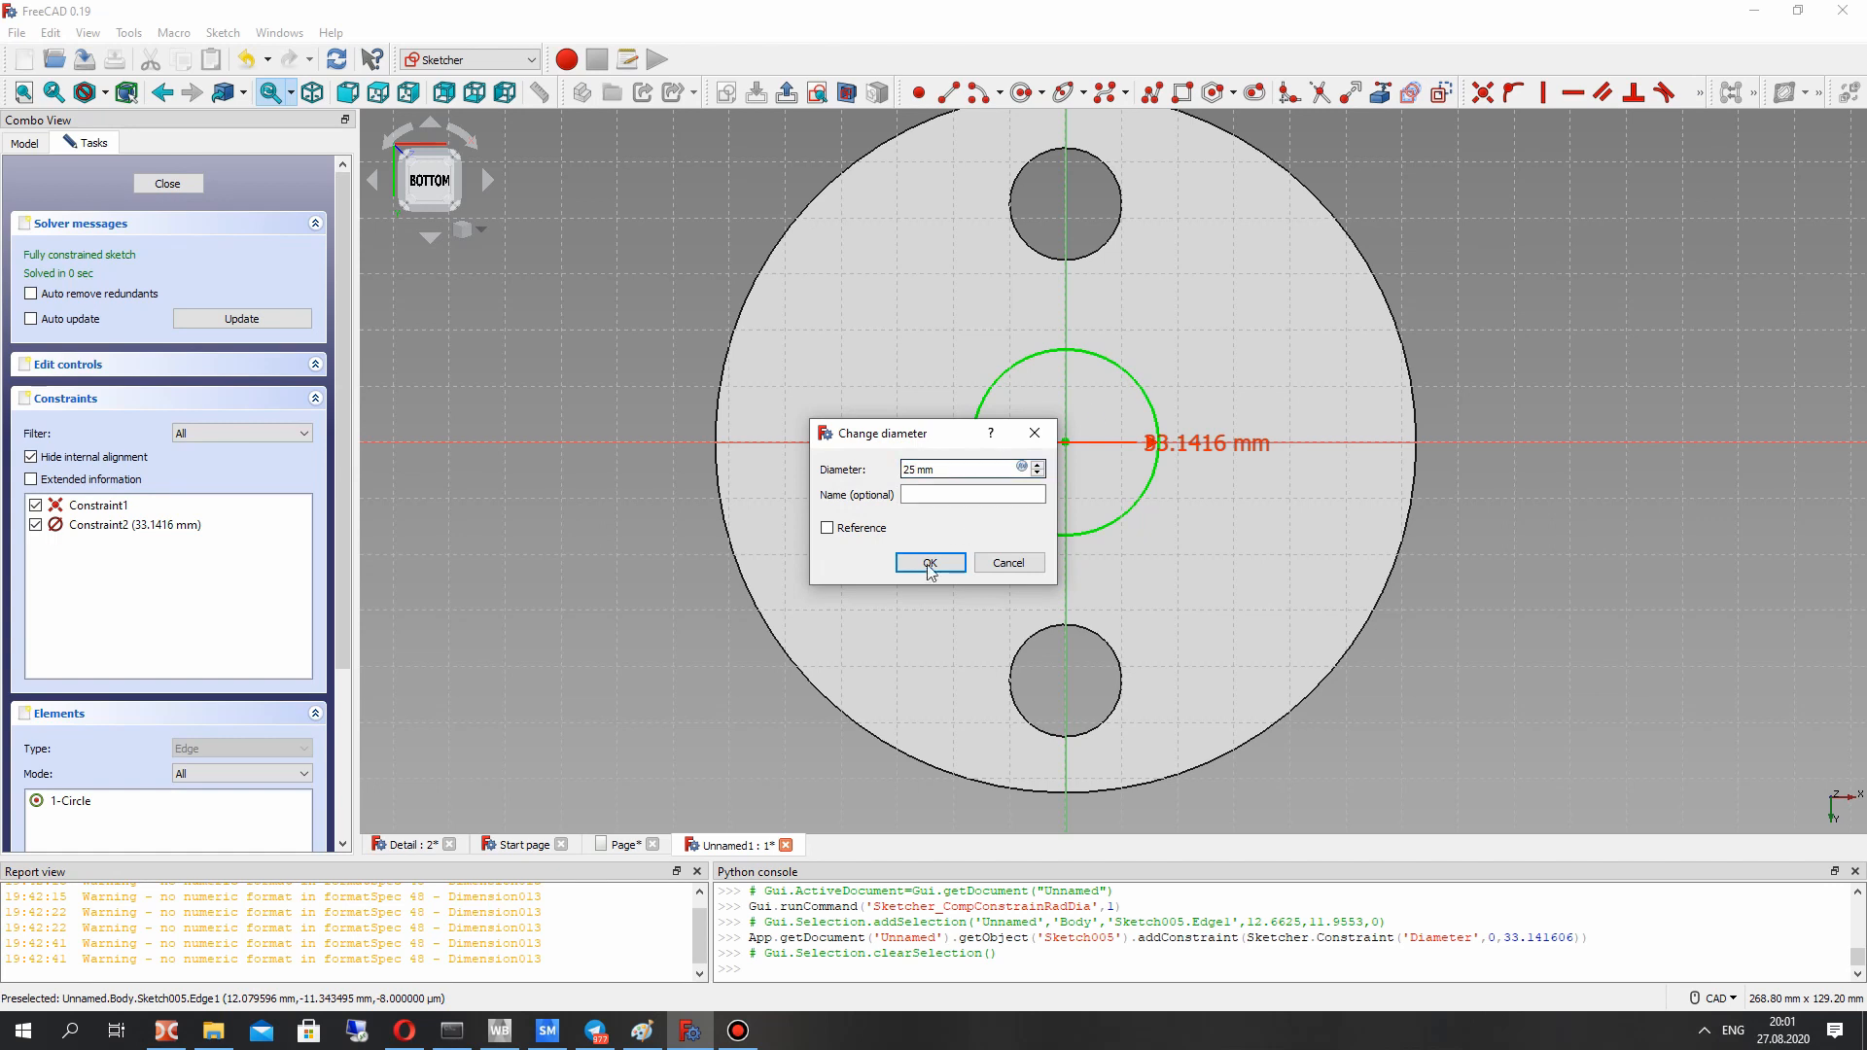
left_click(927, 564)
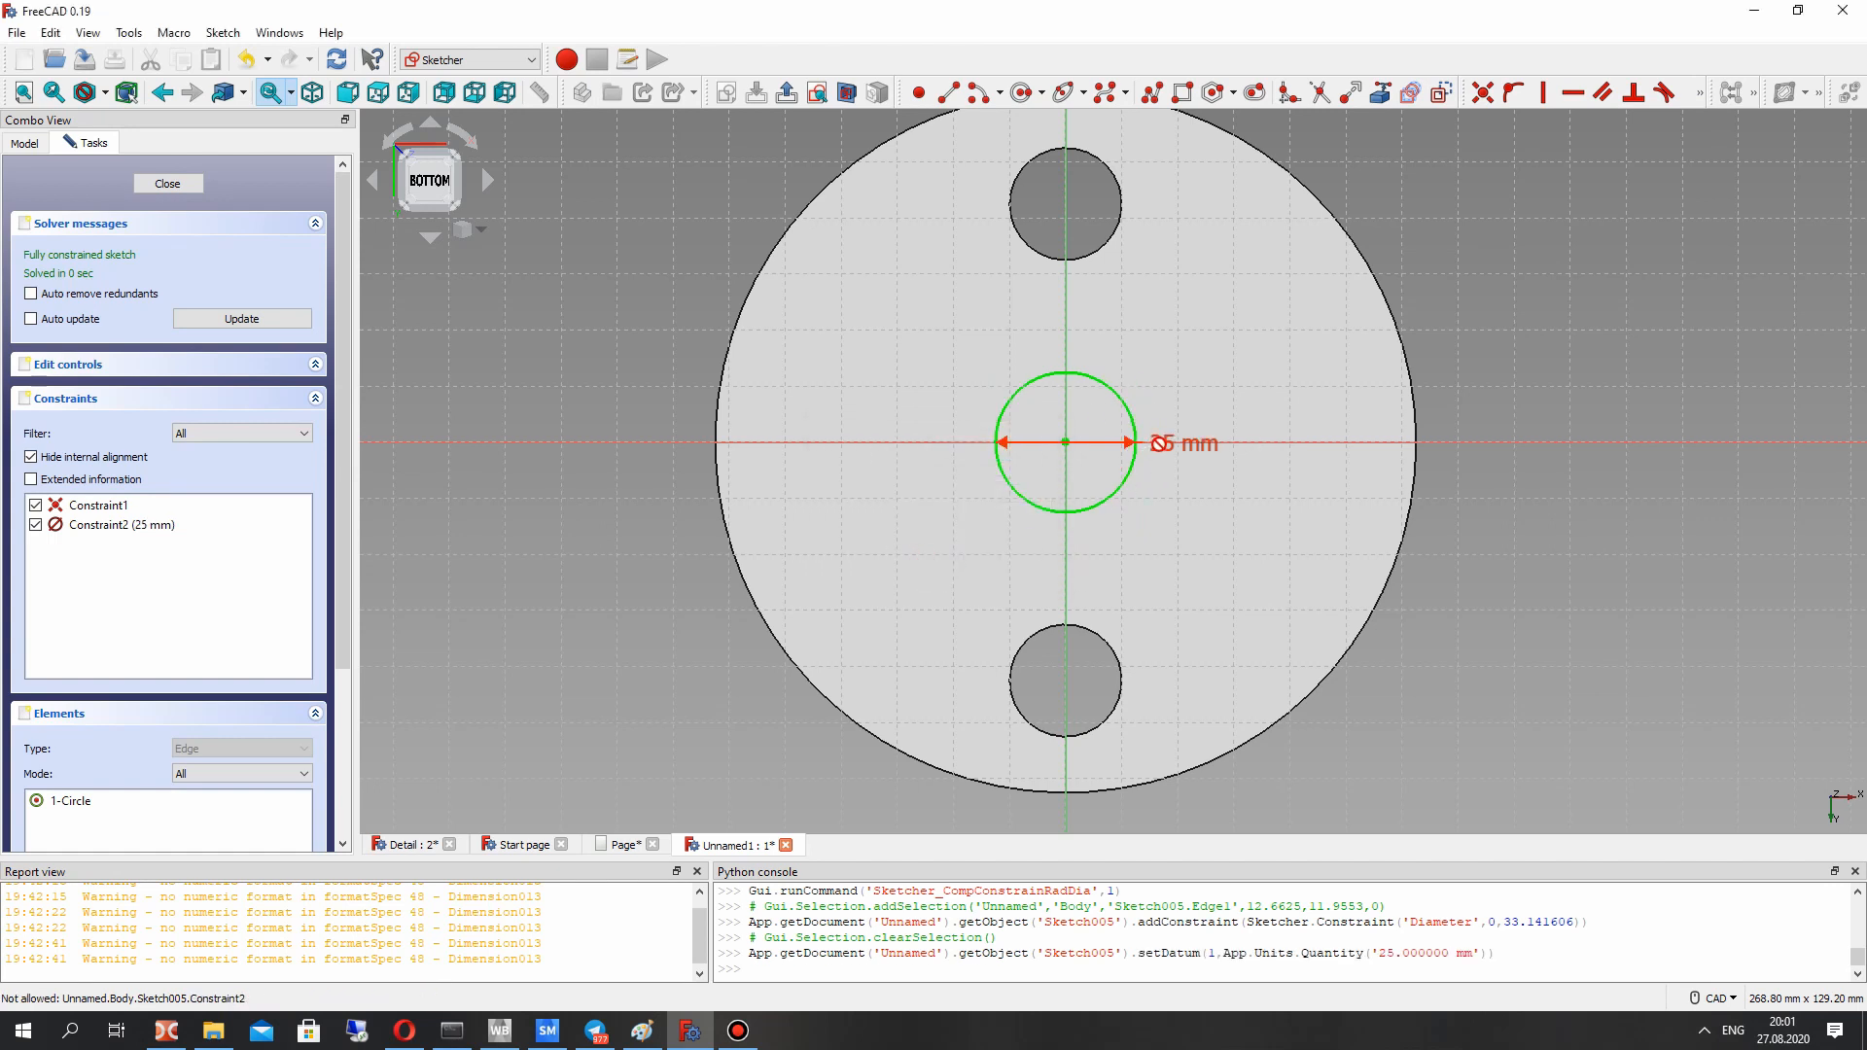
left_click_drag(1171, 434, 1167, 379)
left_click(167, 183)
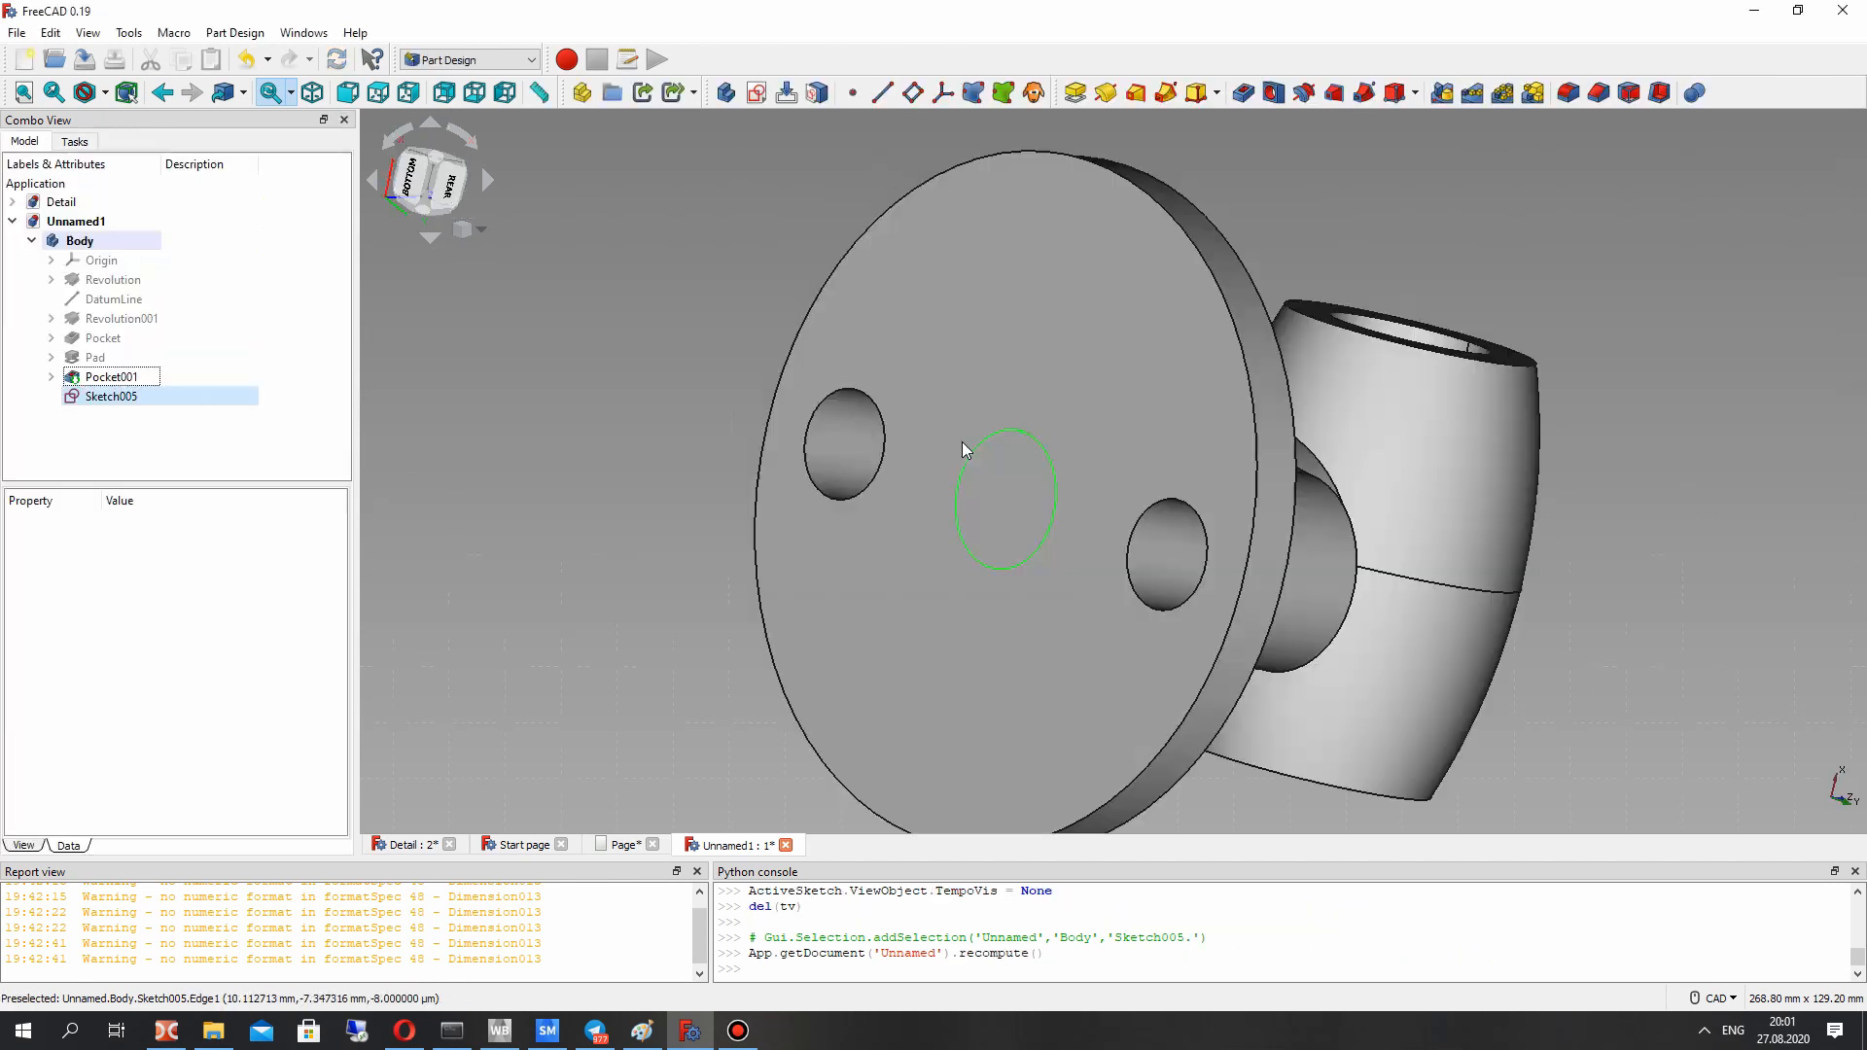
Step: Pocket the central circle 90 mm deep from the flange's underside up through the neck
middle_click_drag(1002, 642, 950, 416)
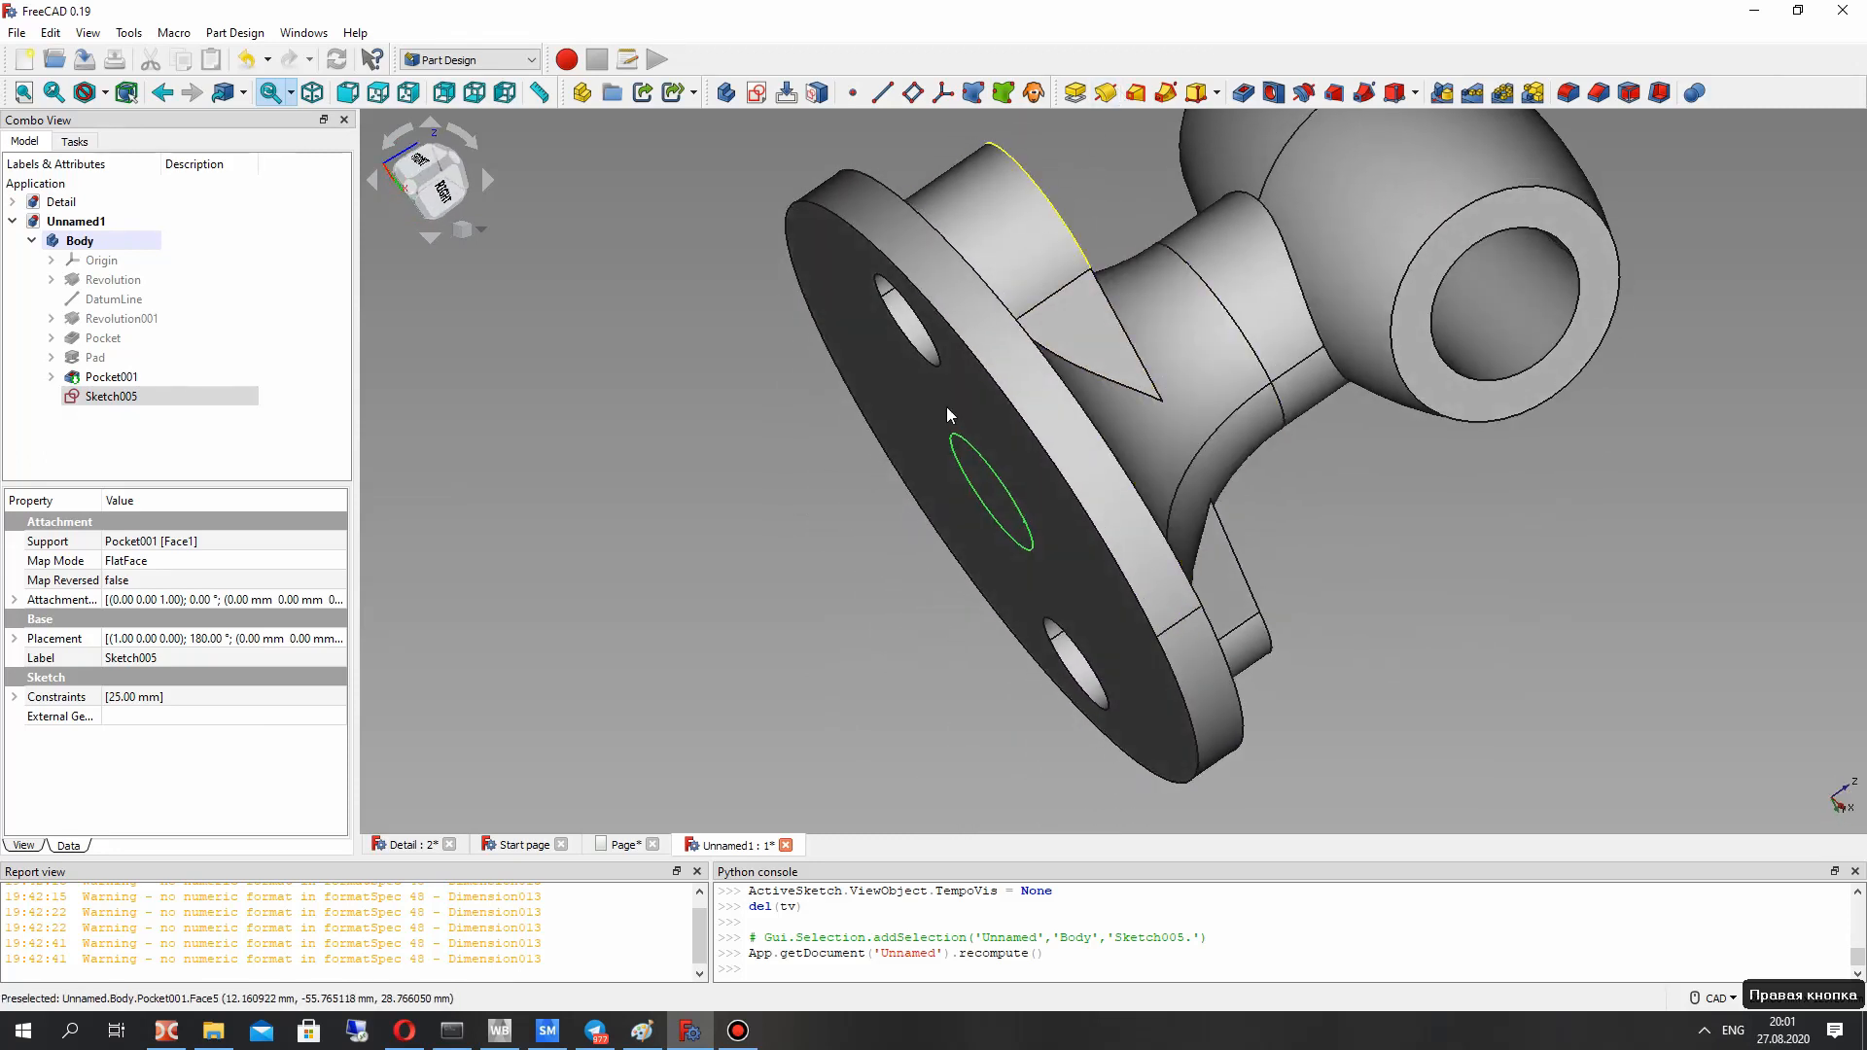
left_click(1243, 94)
middle_click_drag(883, 521, 972, 393)
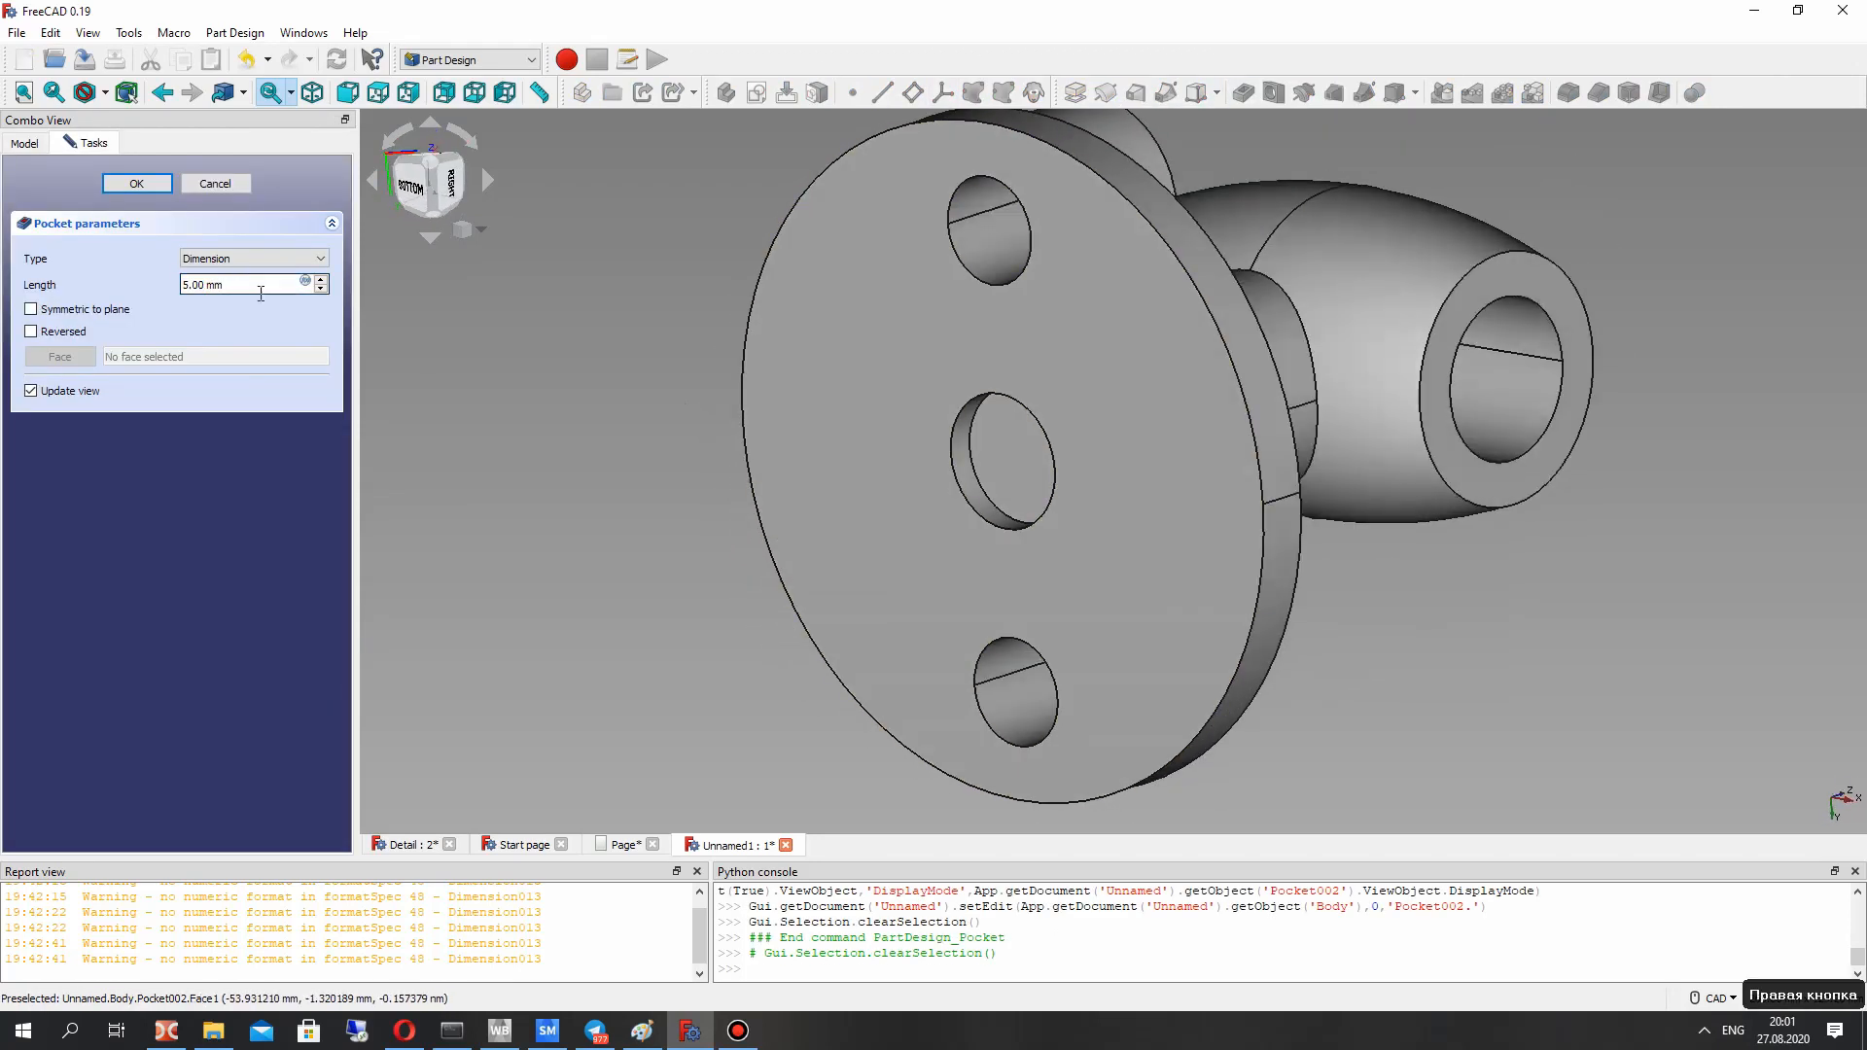
double_click(190, 284)
type("90")
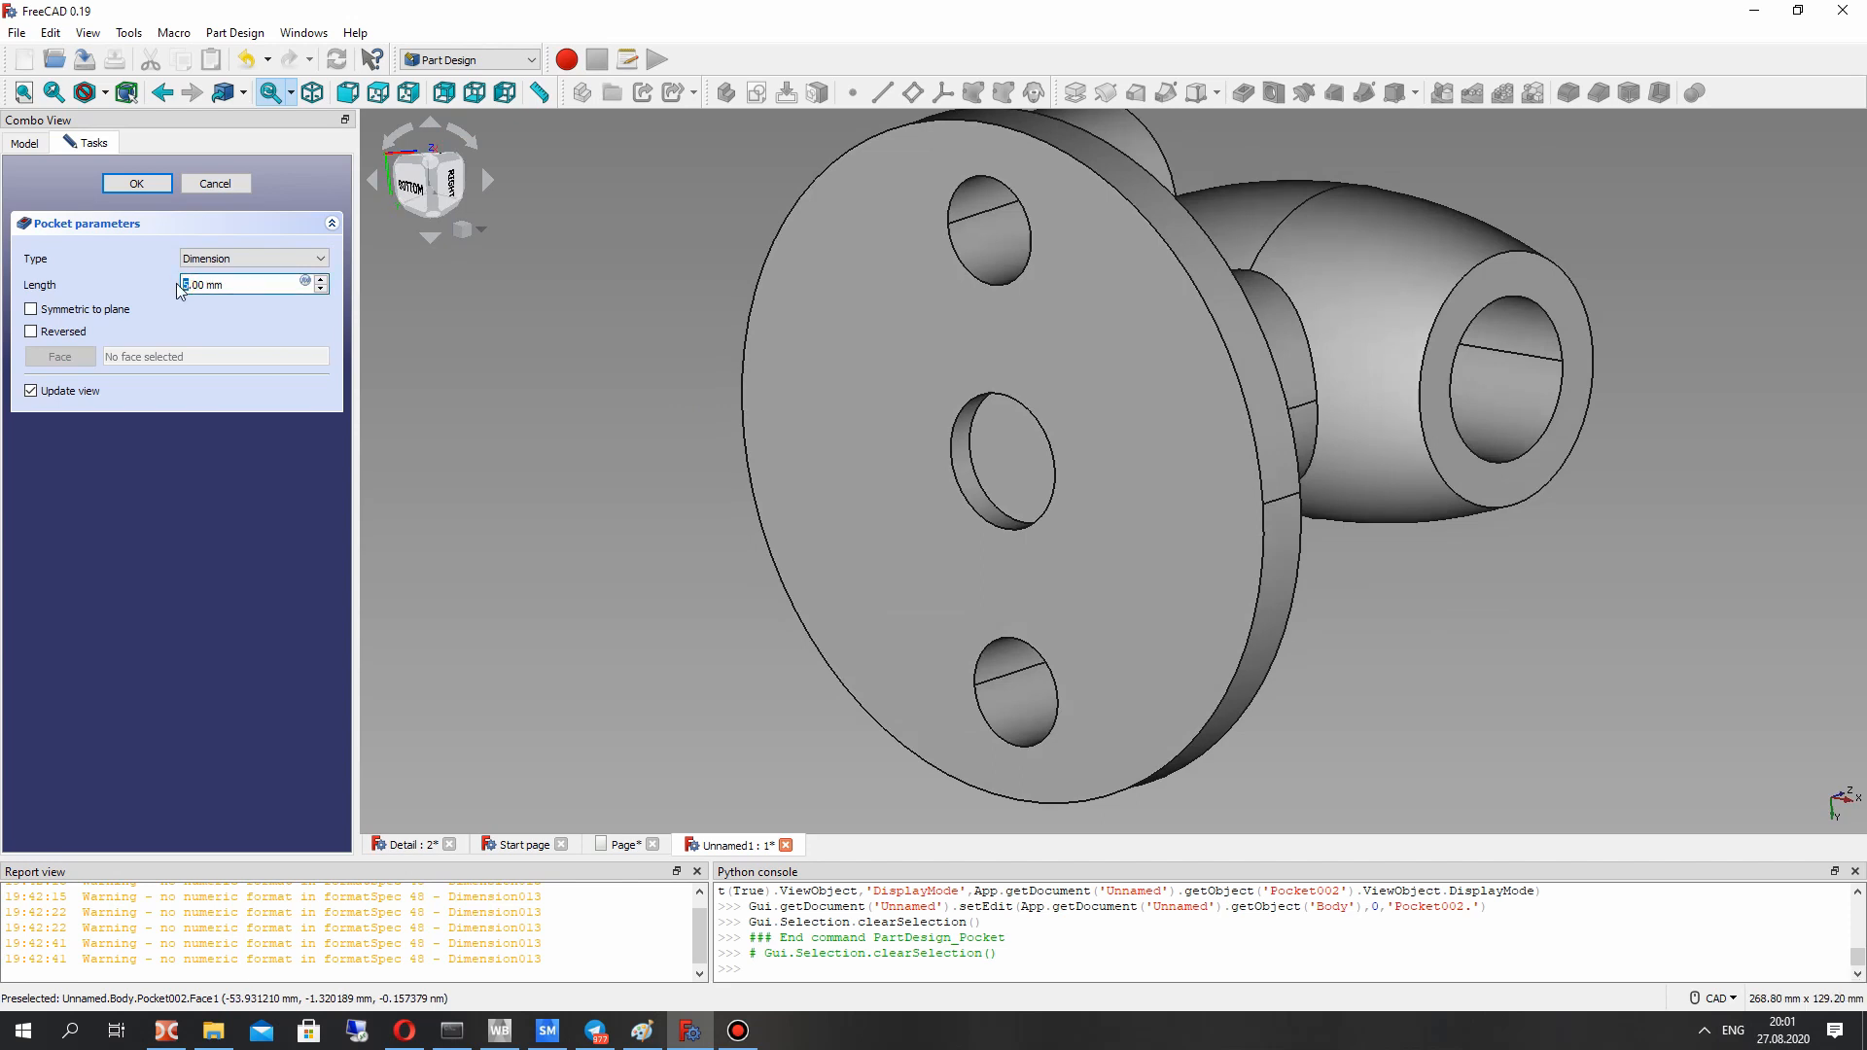
left_click(137, 183)
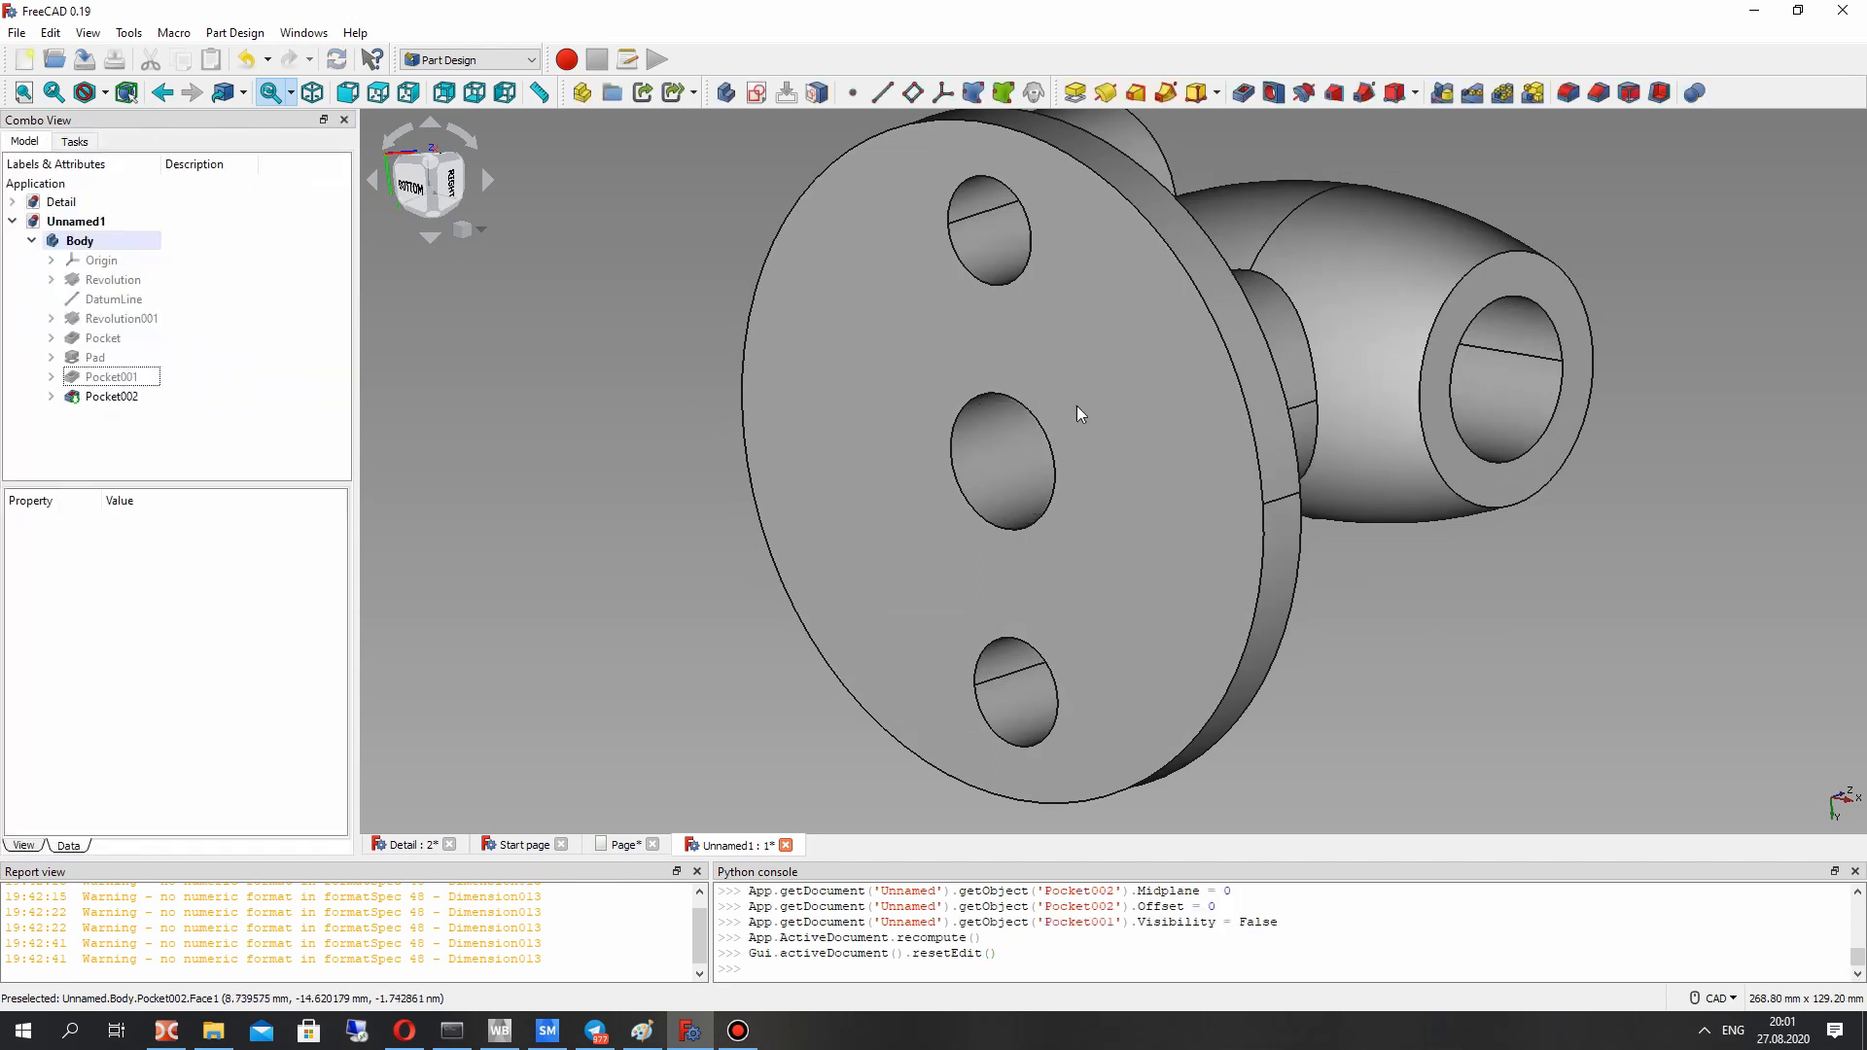
middle_click_drag(875, 467, 951, 633)
scroll(1222, 498, "down", 3)
middle_click_drag(1221, 497, 846, 431)
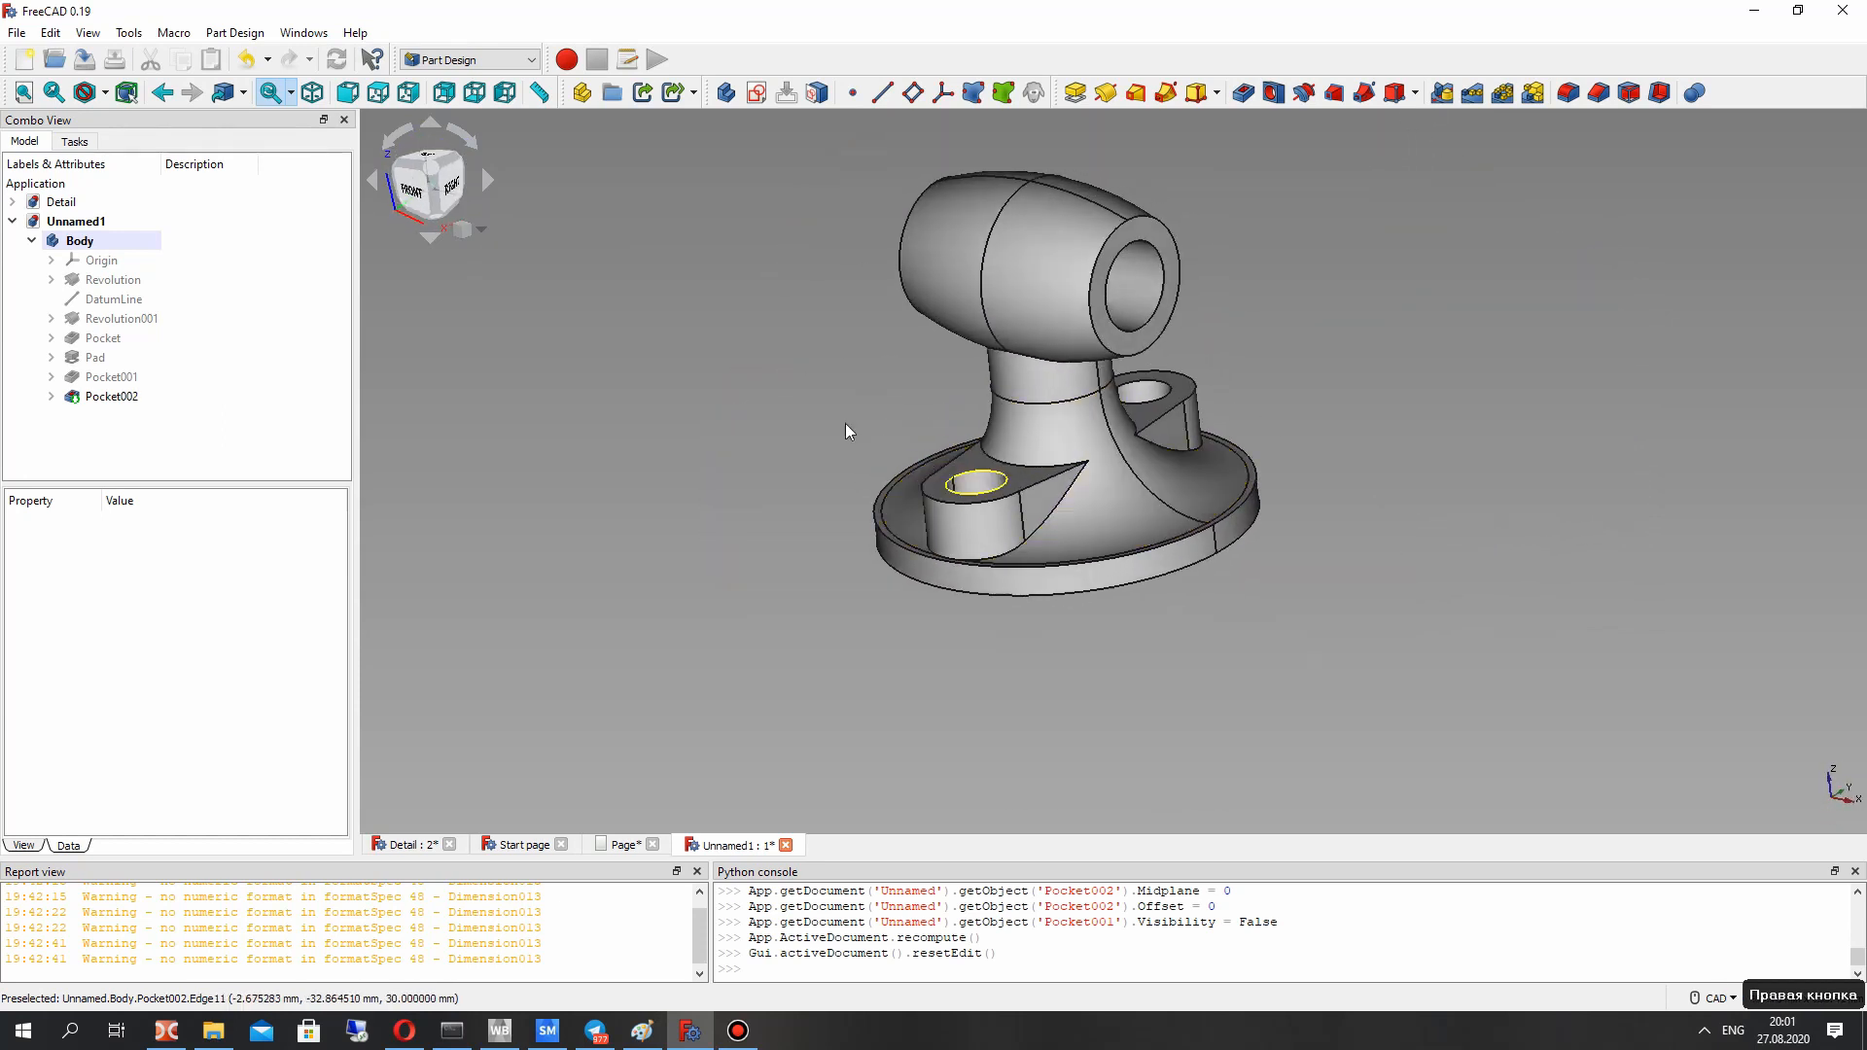